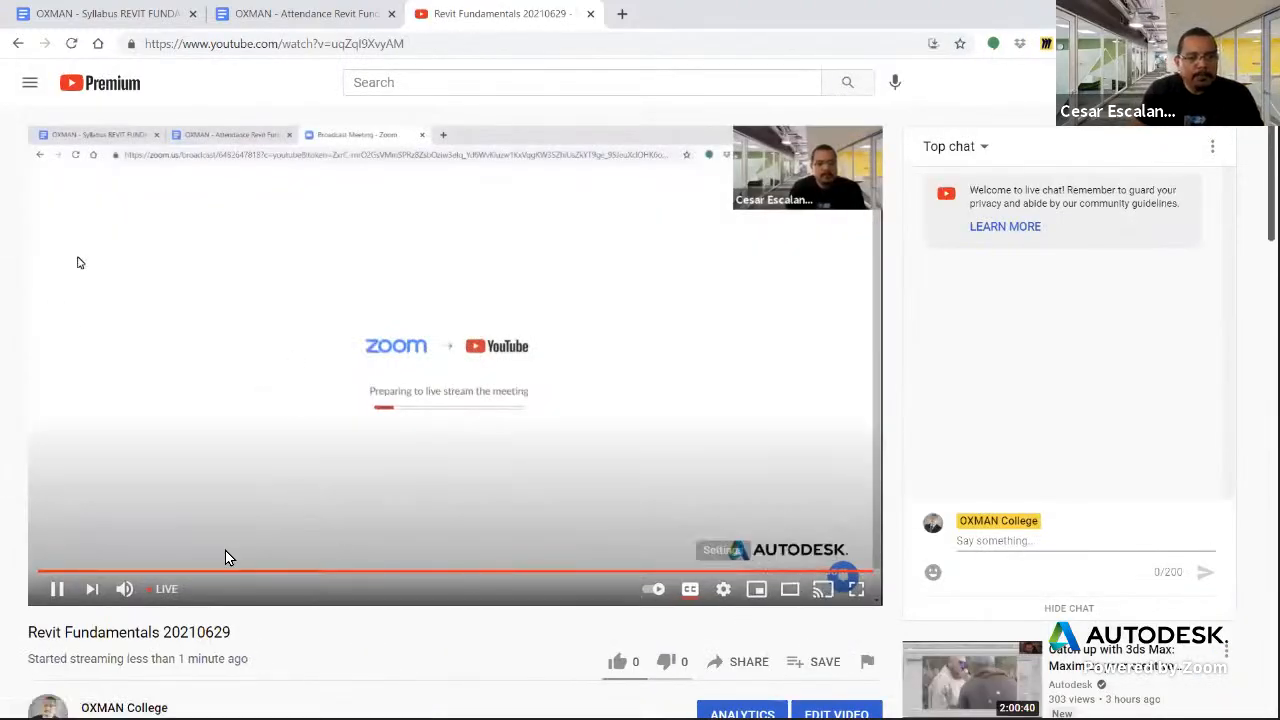
# Mute and close the YouTube livestream page, and select the web address of the attendance document
pyautogui.click(124, 588)
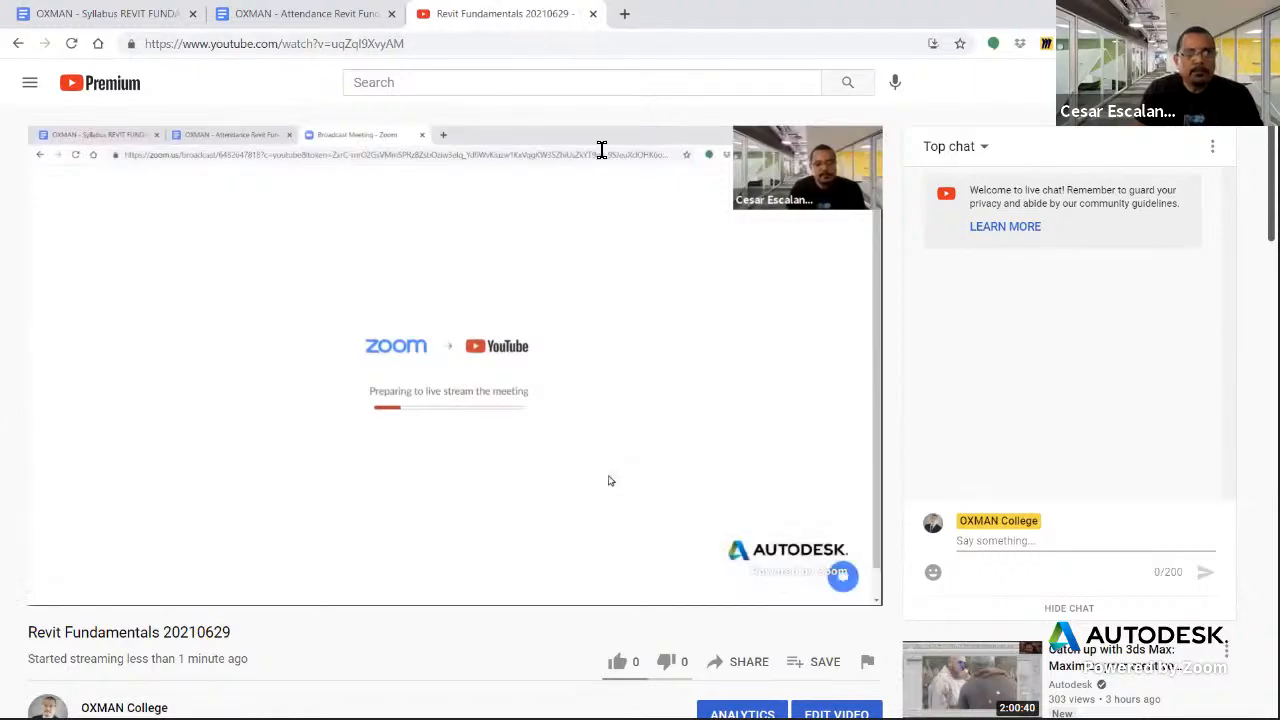
pyautogui.hotkey('ctrl', 'w')
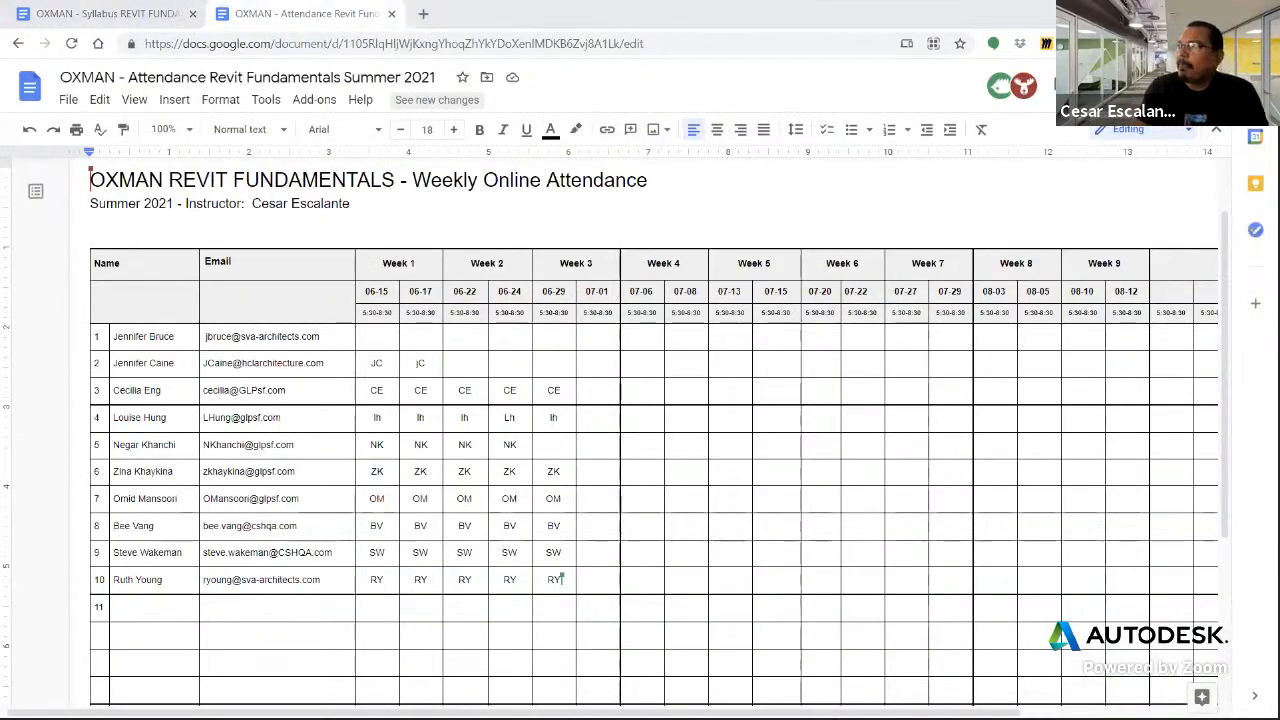
pyautogui.hotkey('ctrl', 'l')
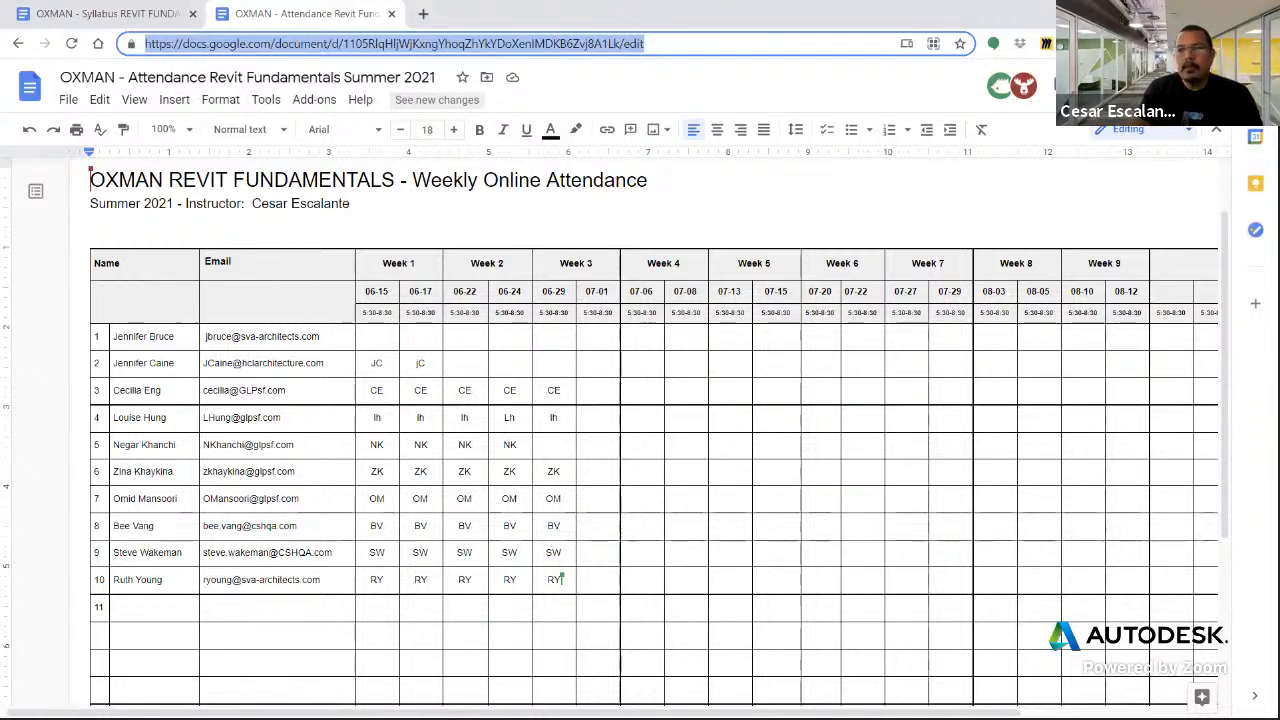
# Switch to Revit 2022, close it, and start Revit 2021 instead
pyautogui.hotkey('alt', 'Tab')
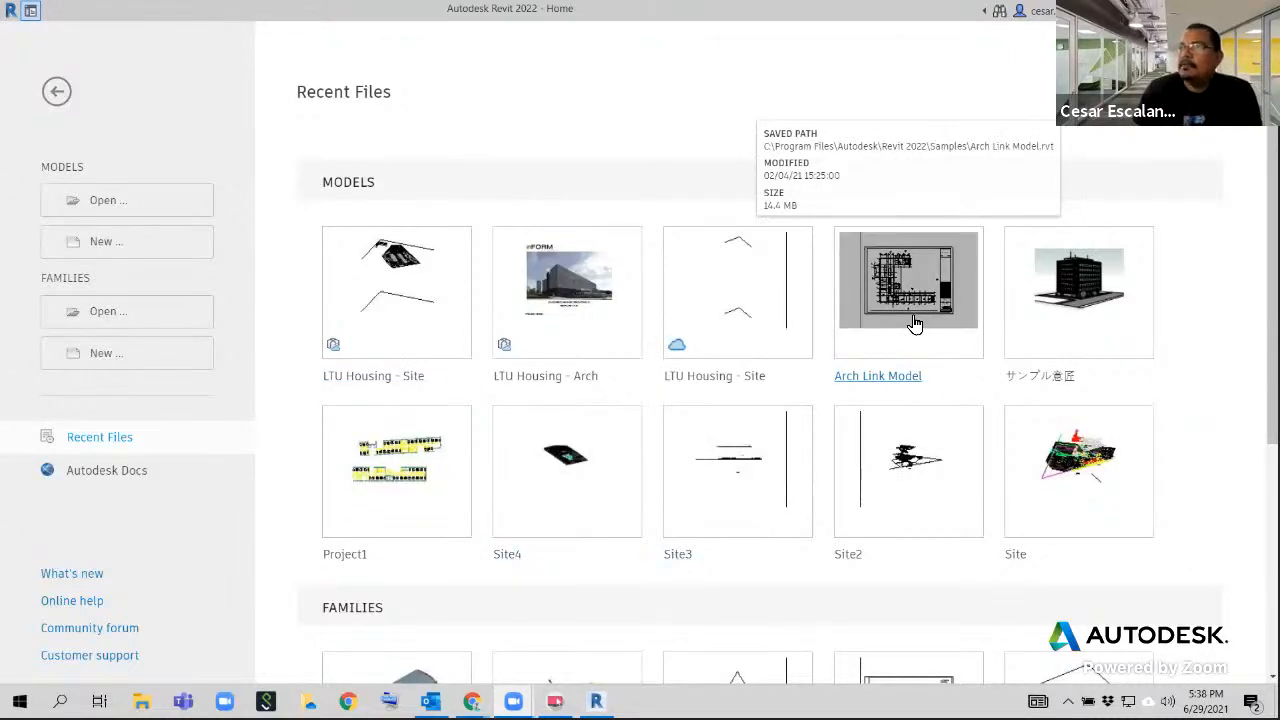
pyautogui.click(1264, 9)
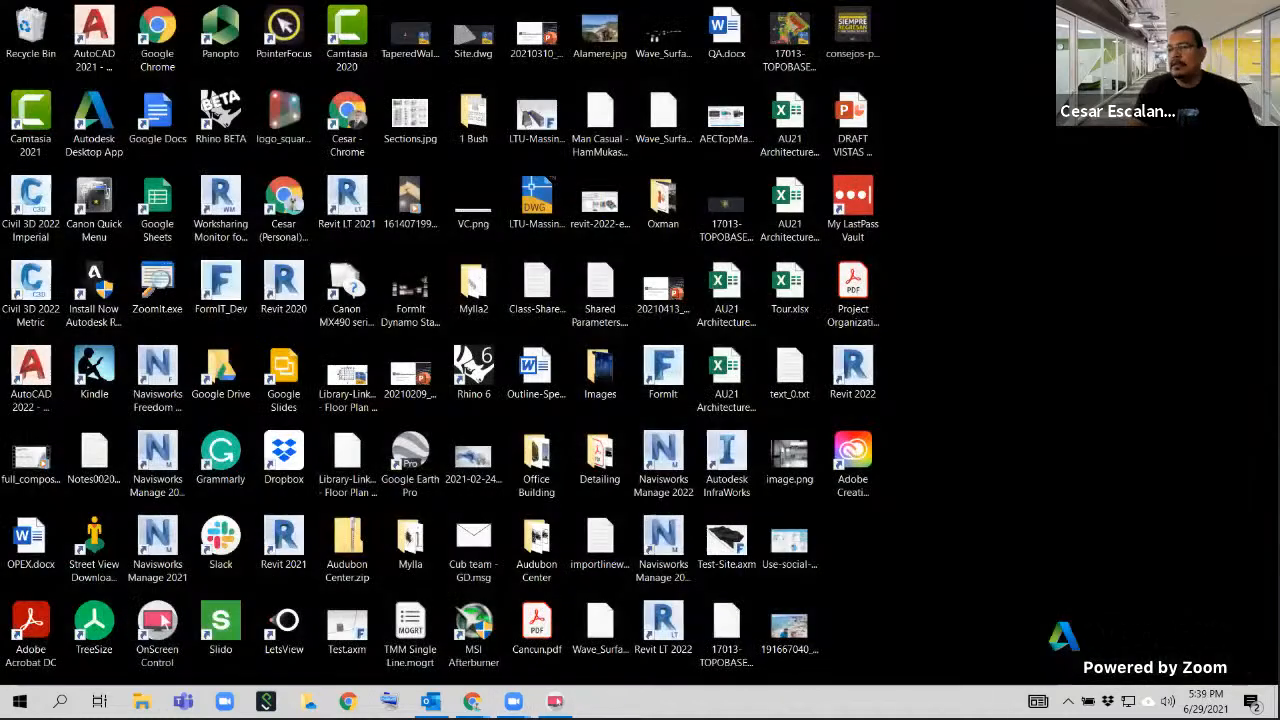
pyautogui.click(20, 702)
pyautogui.write('Revi')
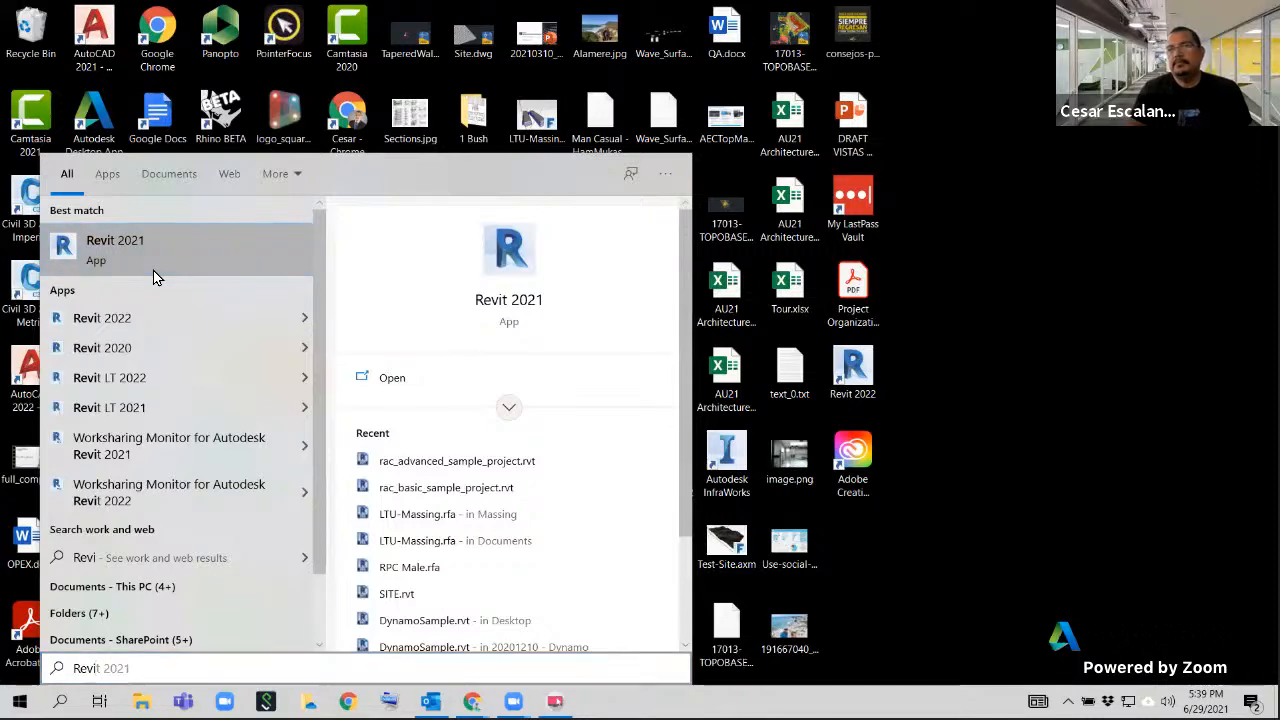
pyautogui.click(153, 270)
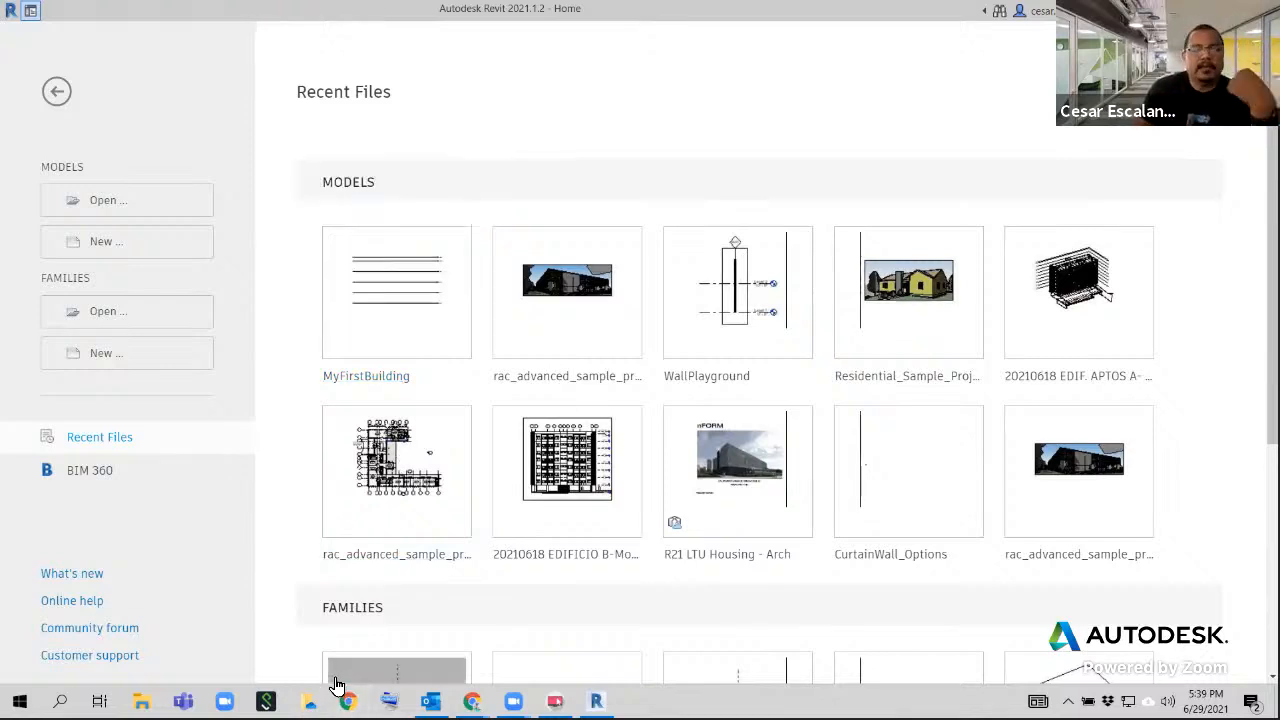
# Open the MyFirstBuilding project from the recent models
pyautogui.moveTo(338, 684)
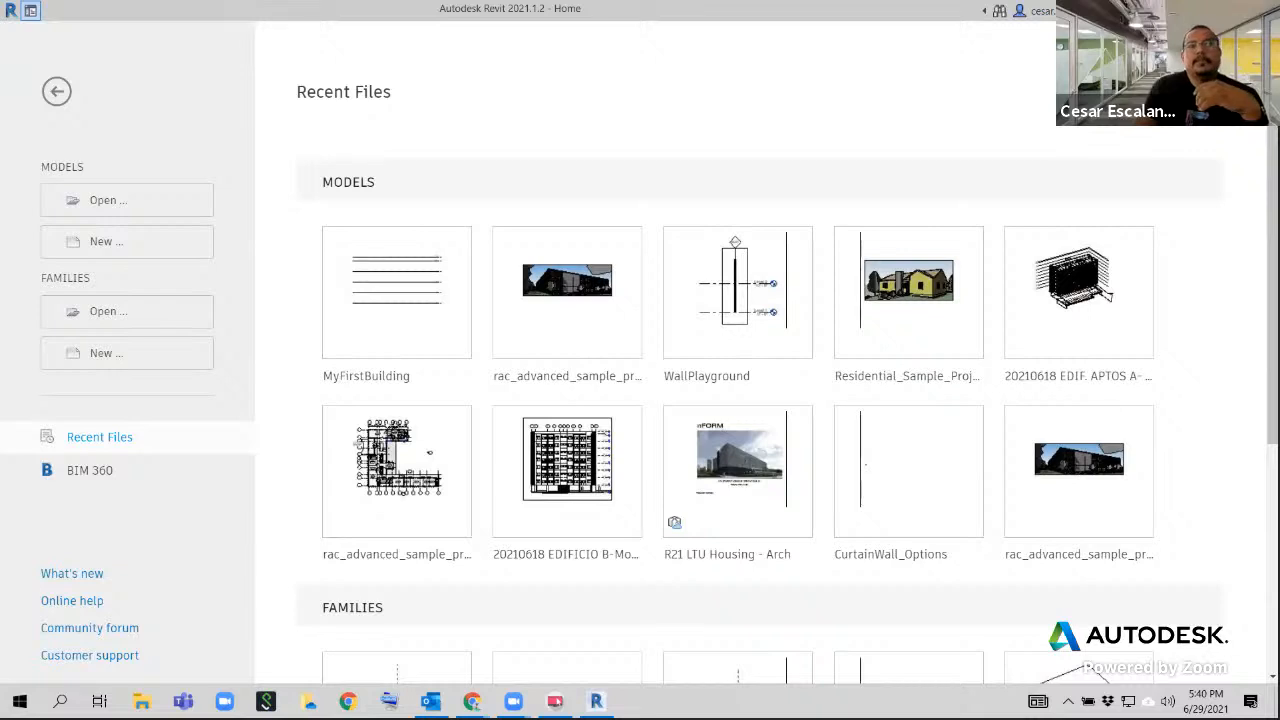
pyautogui.click(425, 290)
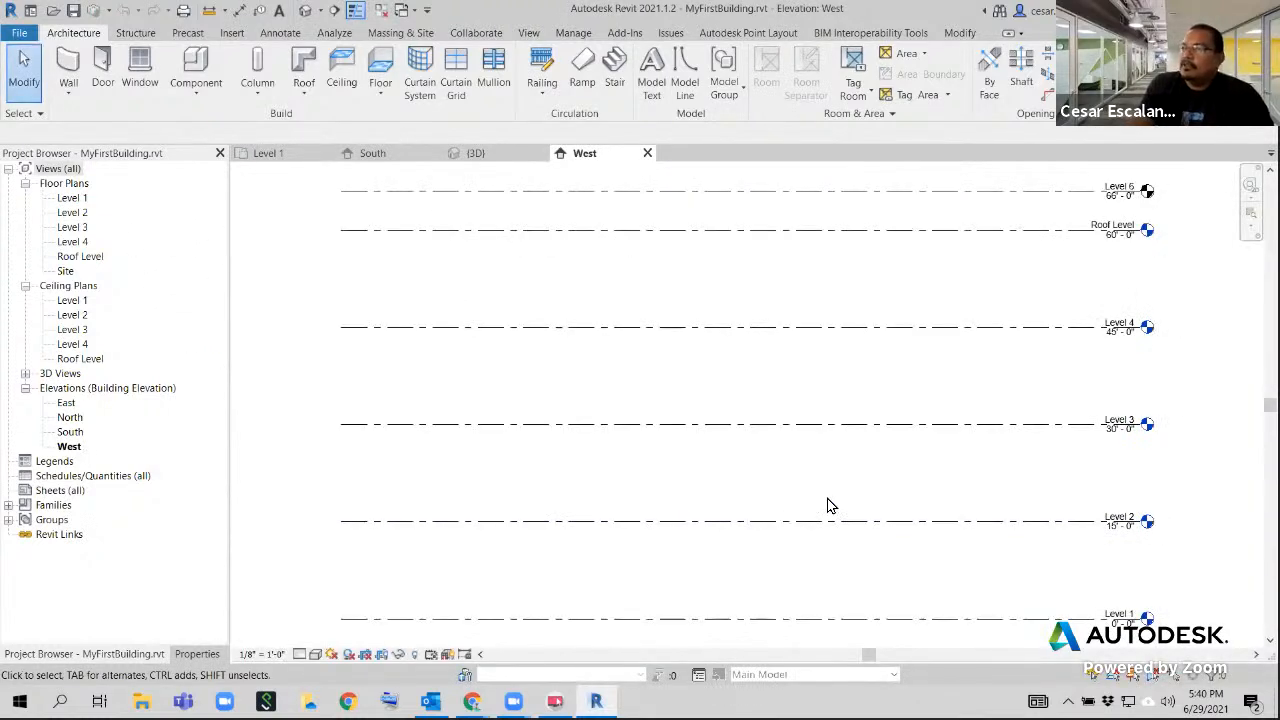
pyautogui.scroll(-2, 829, 506)
pyautogui.scroll(2, 1083, 507)
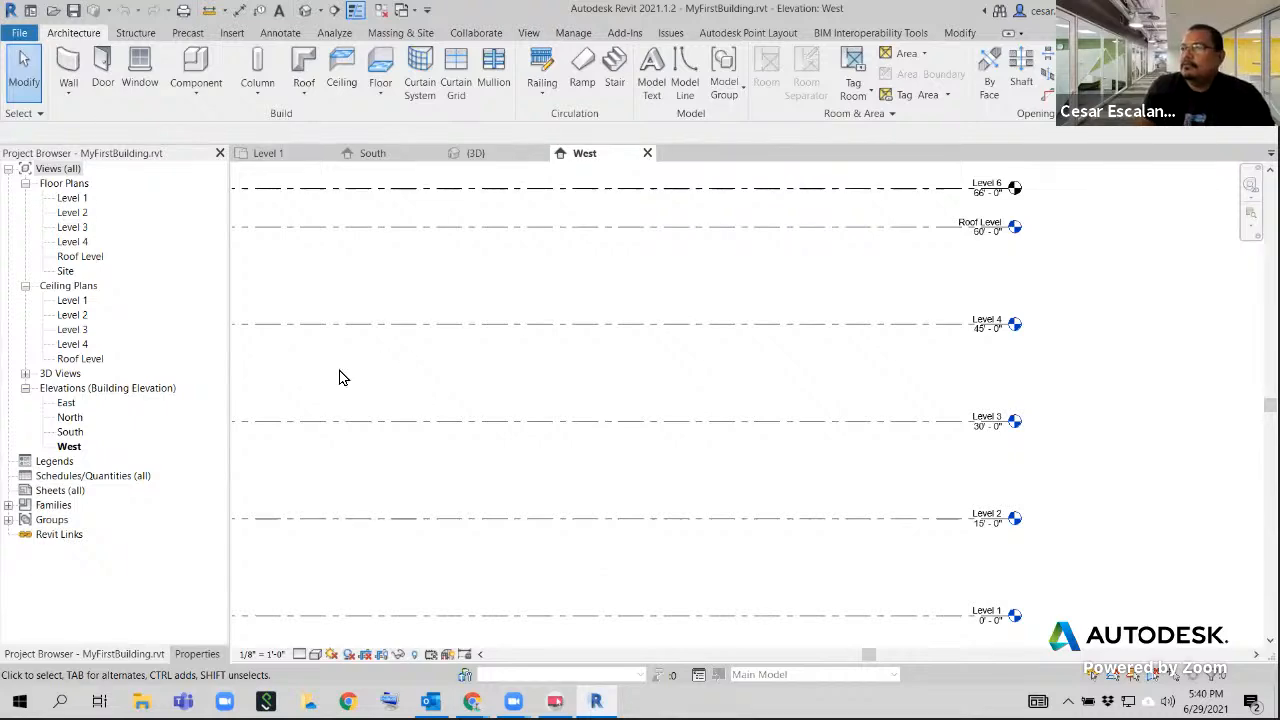
# Examine the heads of Level 4, Roof Level and Level 6 up close in the West elevation
pyautogui.moveTo(1076, 264); pyautogui.dragTo(1076, 268, button='middle')
pyautogui.moveTo(1077, 268); pyautogui.dragTo(746, 403)
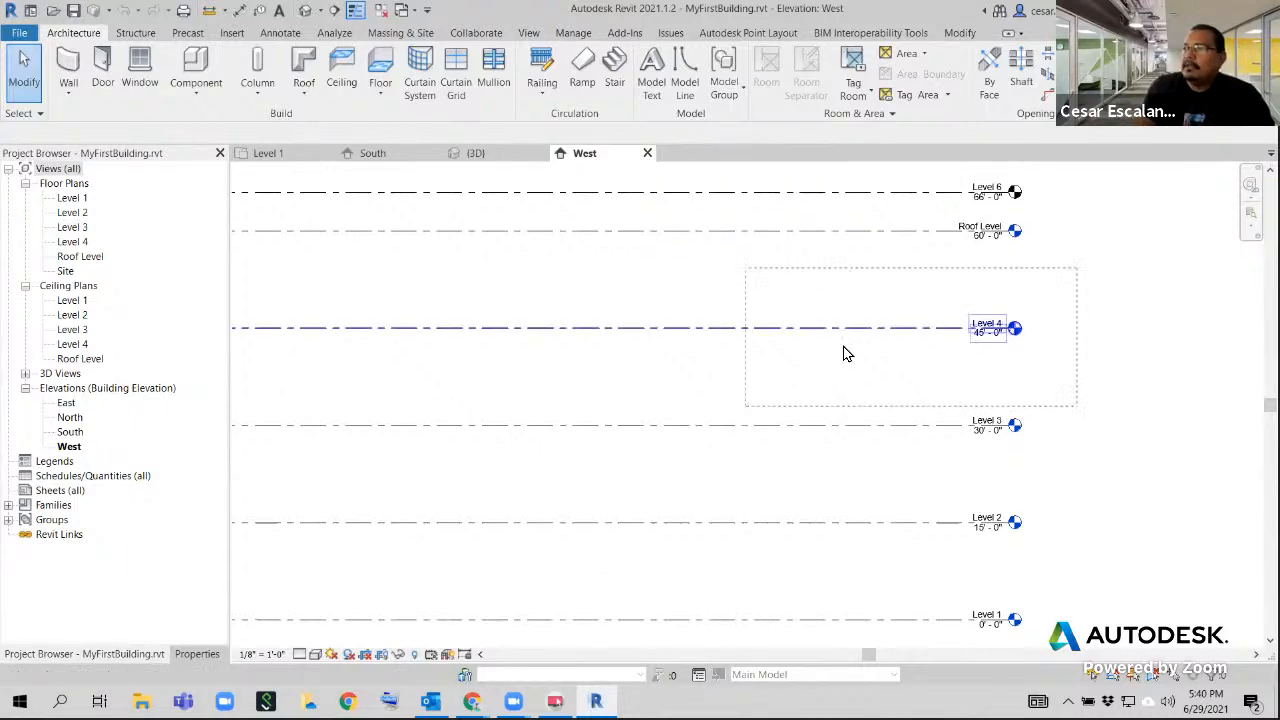
pyautogui.scroll(1, 1084, 233)
pyautogui.click(1051, 266)
pyautogui.moveTo(1047, 265); pyautogui.dragTo(914, 360)
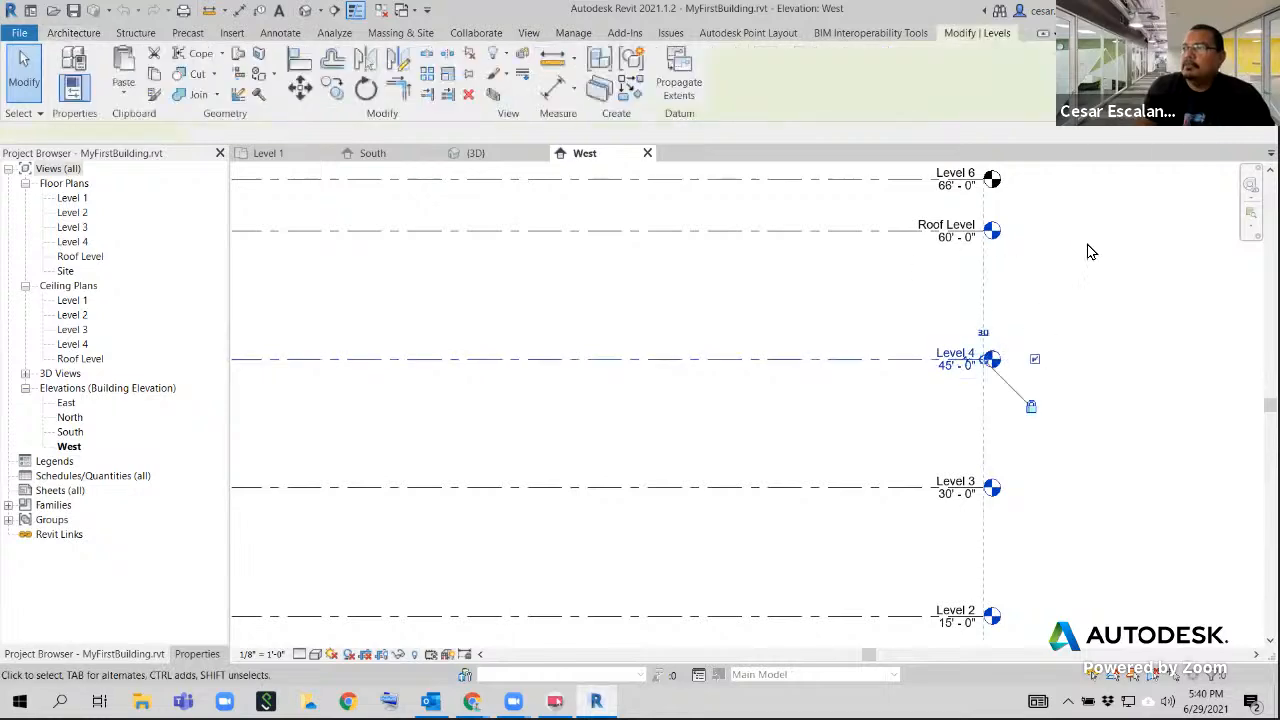
pyautogui.scroll(5, 1056, 240)
pyautogui.moveTo(984, 259); pyautogui.dragTo(901, 368)
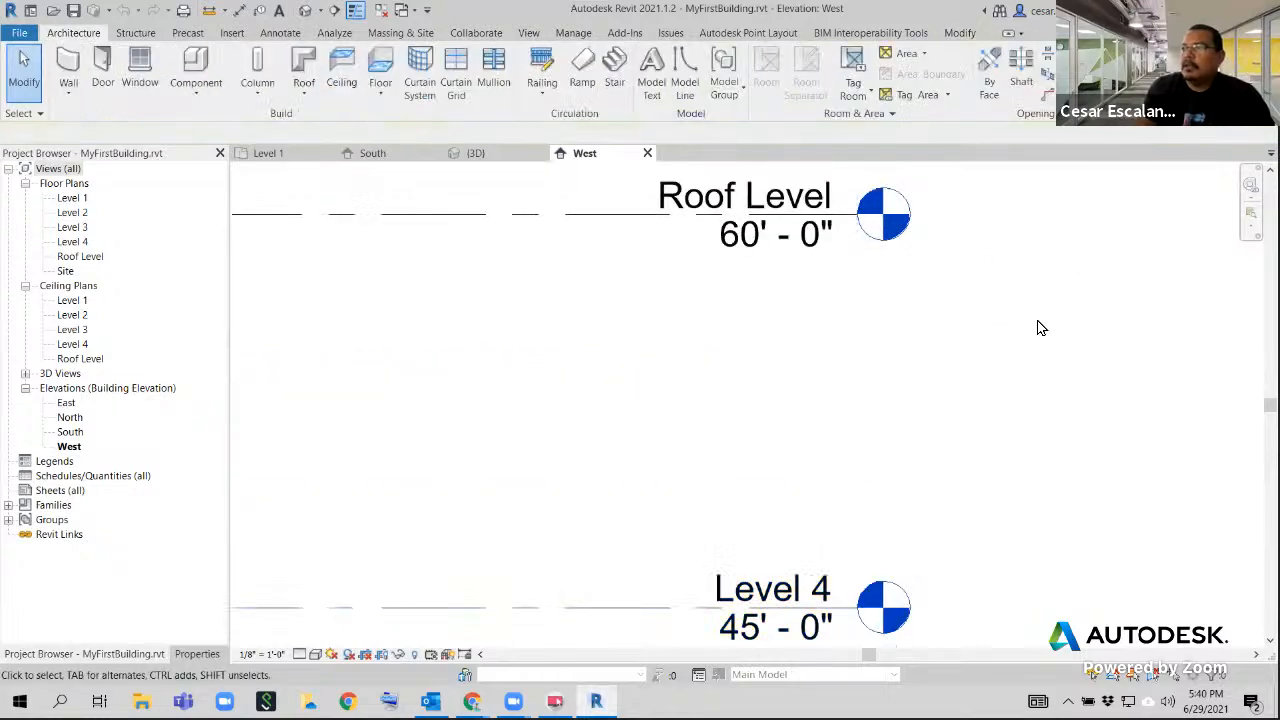
pyautogui.moveTo(909, 331); pyautogui.dragTo(875, 404, button='middle')
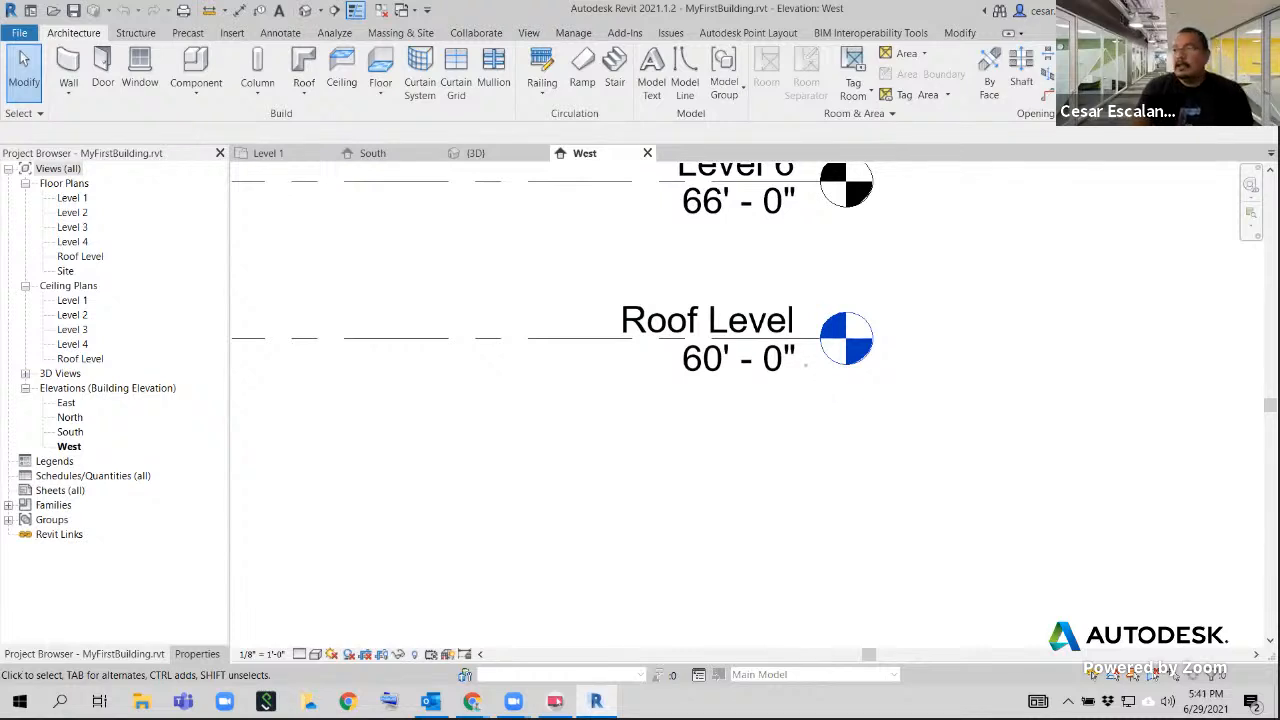
pyautogui.moveTo(843, 270)
pyautogui.mouseDown()
pyautogui.moveTo(816, 433)
pyautogui.moveTo(747, 204)
pyautogui.mouseUp()
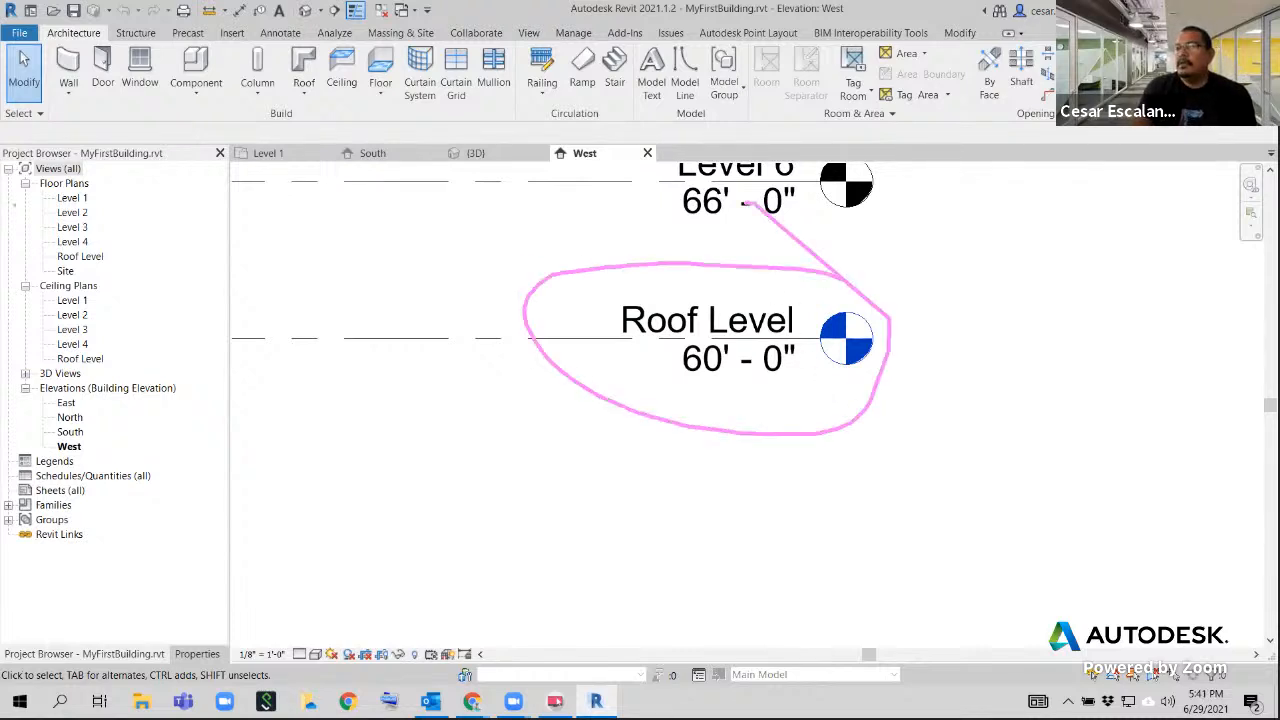
pyautogui.moveTo(117, 239)
pyautogui.mouseDown()
pyautogui.moveTo(68, 242)
pyautogui.moveTo(68, 270)
pyautogui.moveTo(116, 244)
pyautogui.moveTo(372, 264)
pyautogui.moveTo(510, 314)
pyautogui.mouseUp()
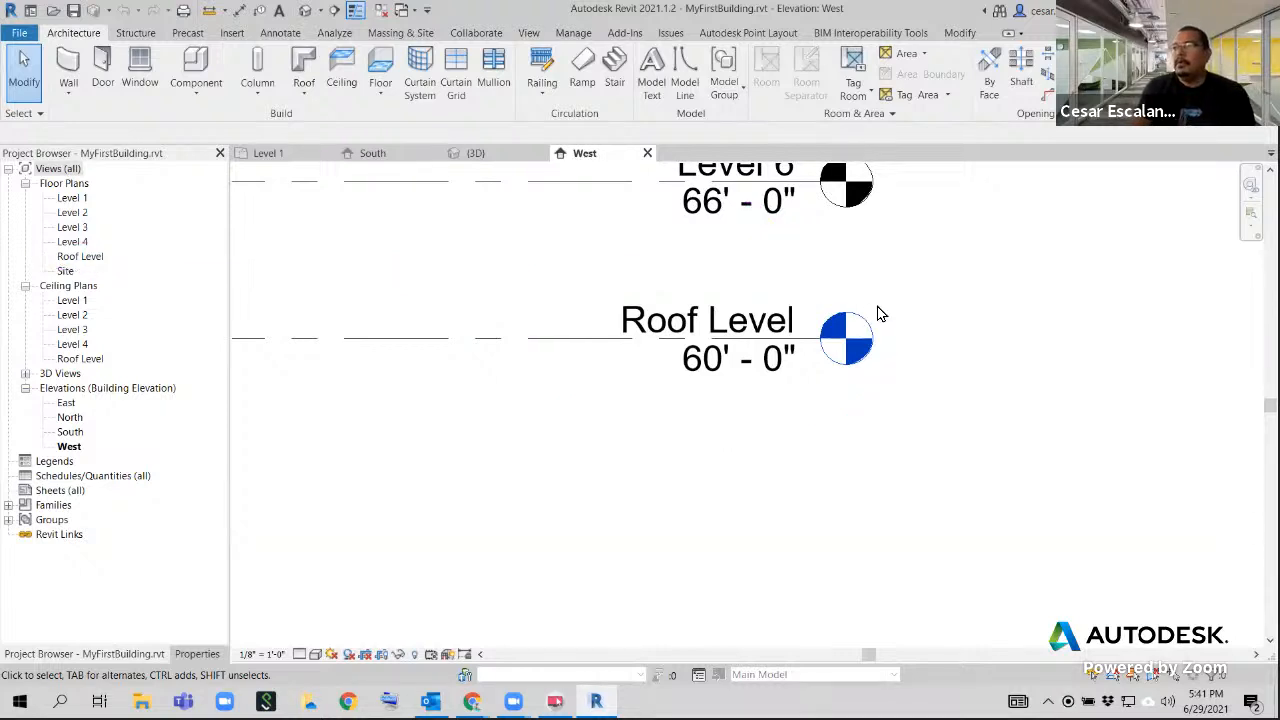
pyautogui.moveTo(905, 312); pyautogui.dragTo(966, 449, button='middle')
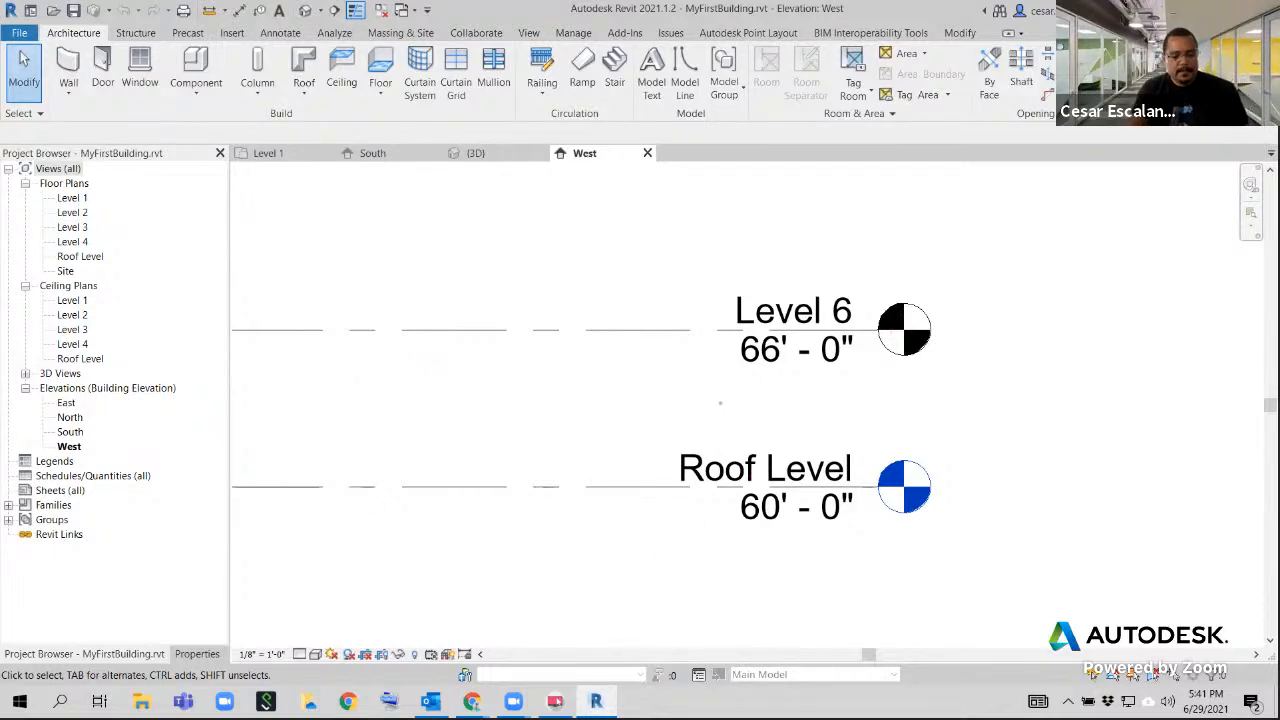
# Select Level 6 in the West elevation and examine its full line together with the levels below
pyautogui.click(691, 331)
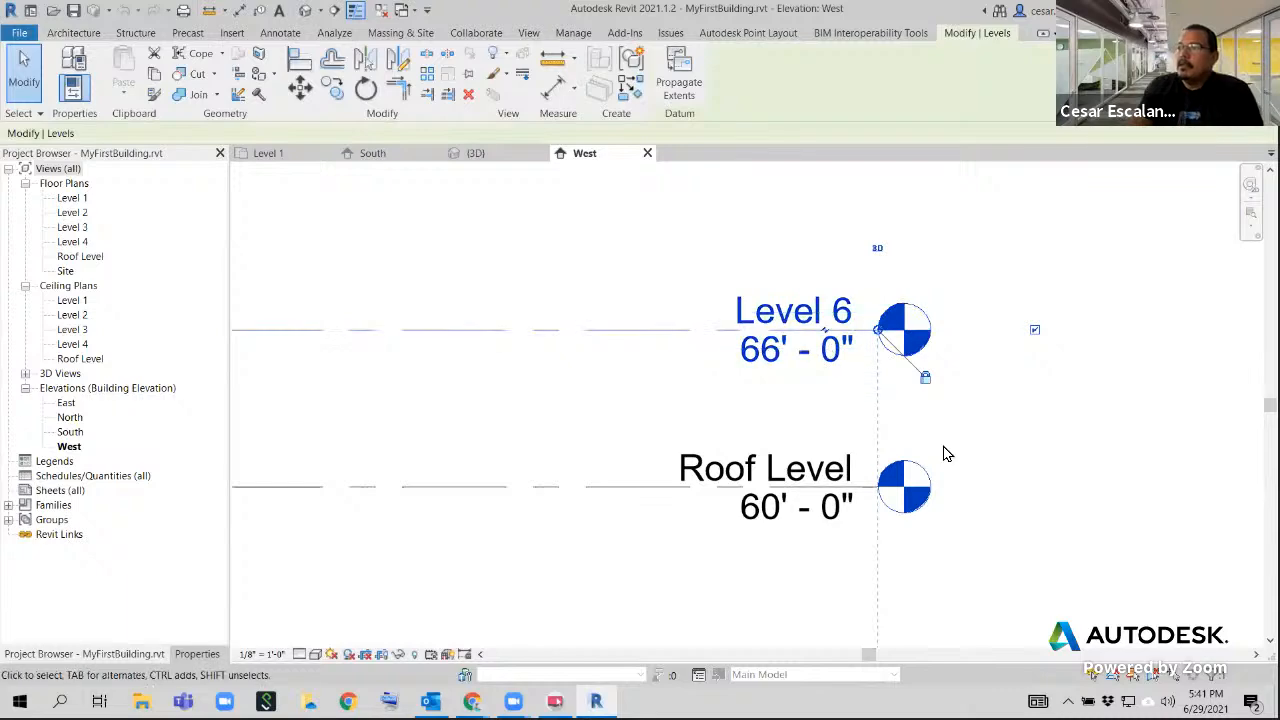
pyautogui.scroll(-5, 940, 445)
pyautogui.moveTo(897, 516); pyautogui.dragTo(1187, 589, button='middle')
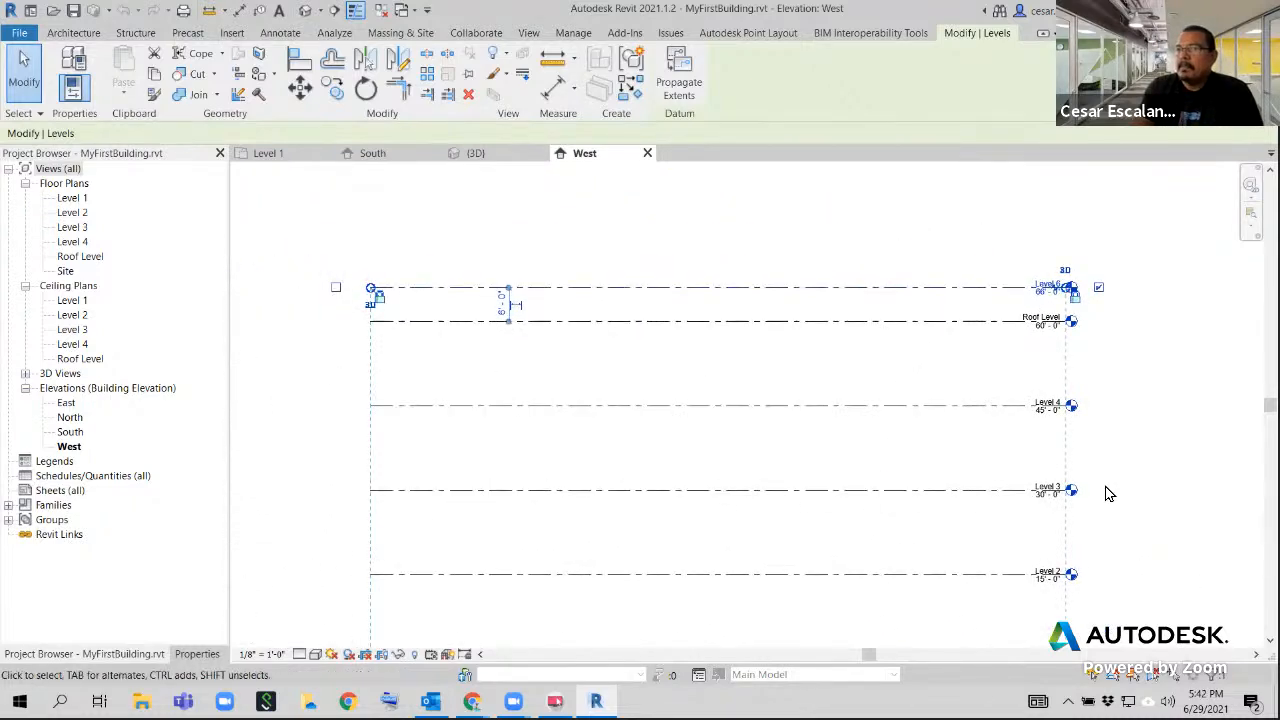
pyautogui.scroll(2, 1123, 340)
pyautogui.moveTo(1123, 340); pyautogui.dragTo(1149, 415, button='middle')
pyautogui.scroll(-2, 1149, 415)
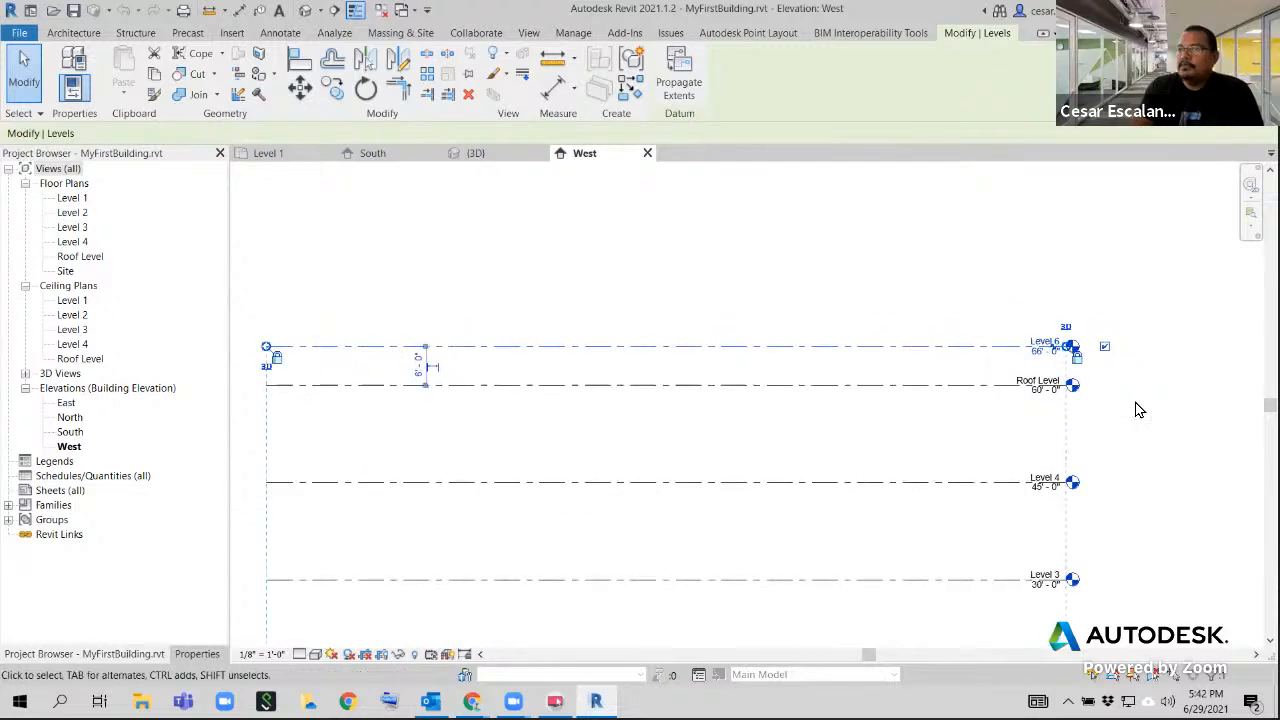
# Examine the levels in the 3D view and select Level 1 to show its plane and extents
pyautogui.click(476, 154)
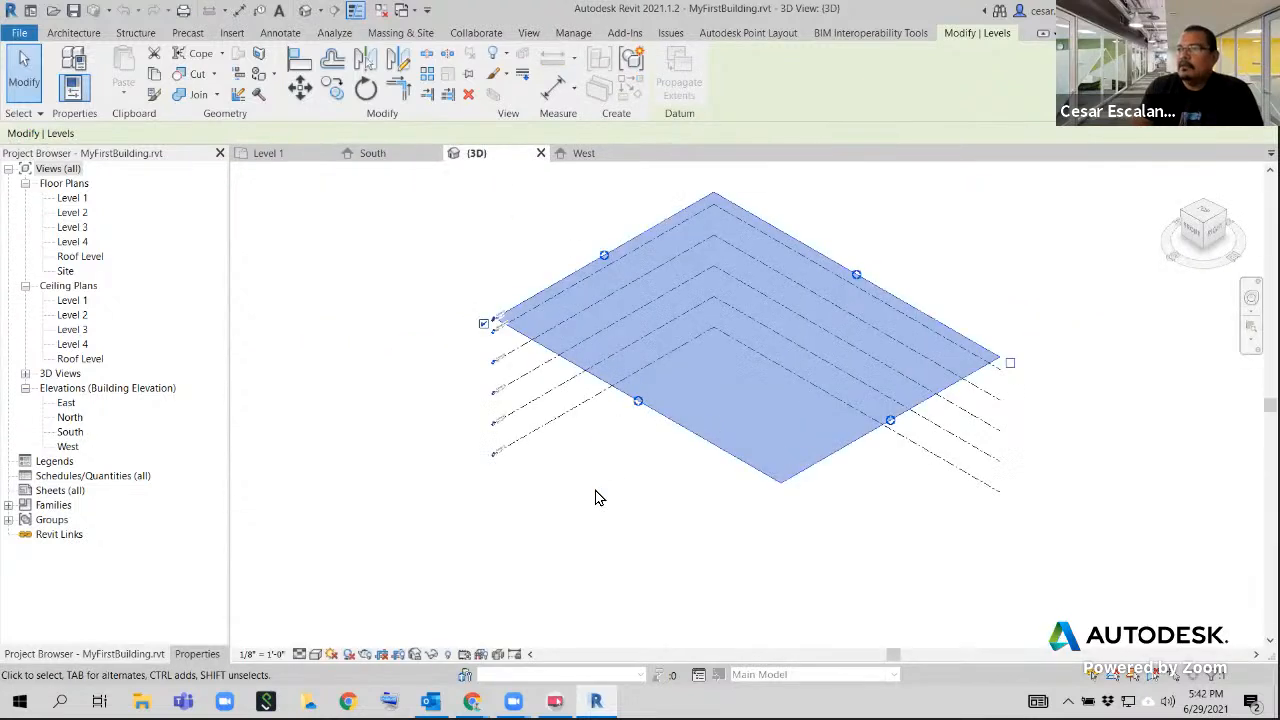
pyautogui.click(594, 485)
pyautogui.scroll(1, 594, 480)
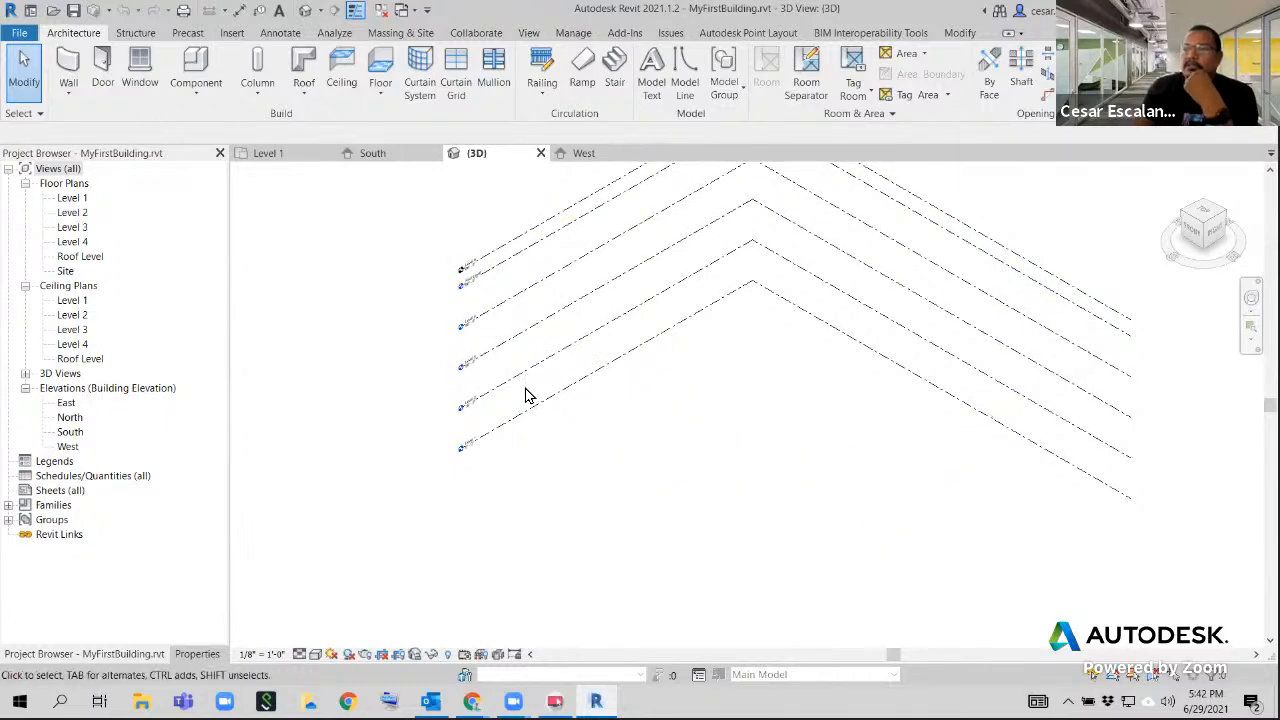
pyautogui.scroll(-5, 686, 420)
pyautogui.scroll(5, 560, 384)
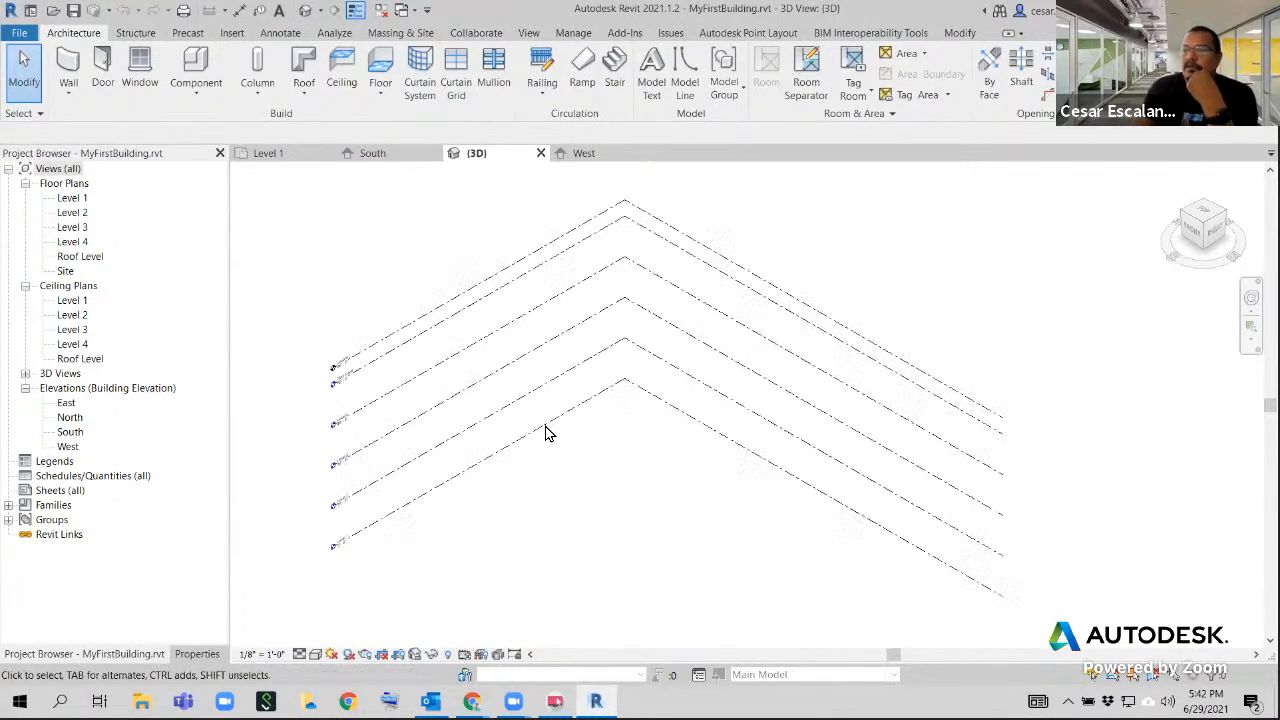
pyautogui.click(546, 431)
pyautogui.moveTo(637, 477); pyautogui.dragTo(631, 357, button='middle')
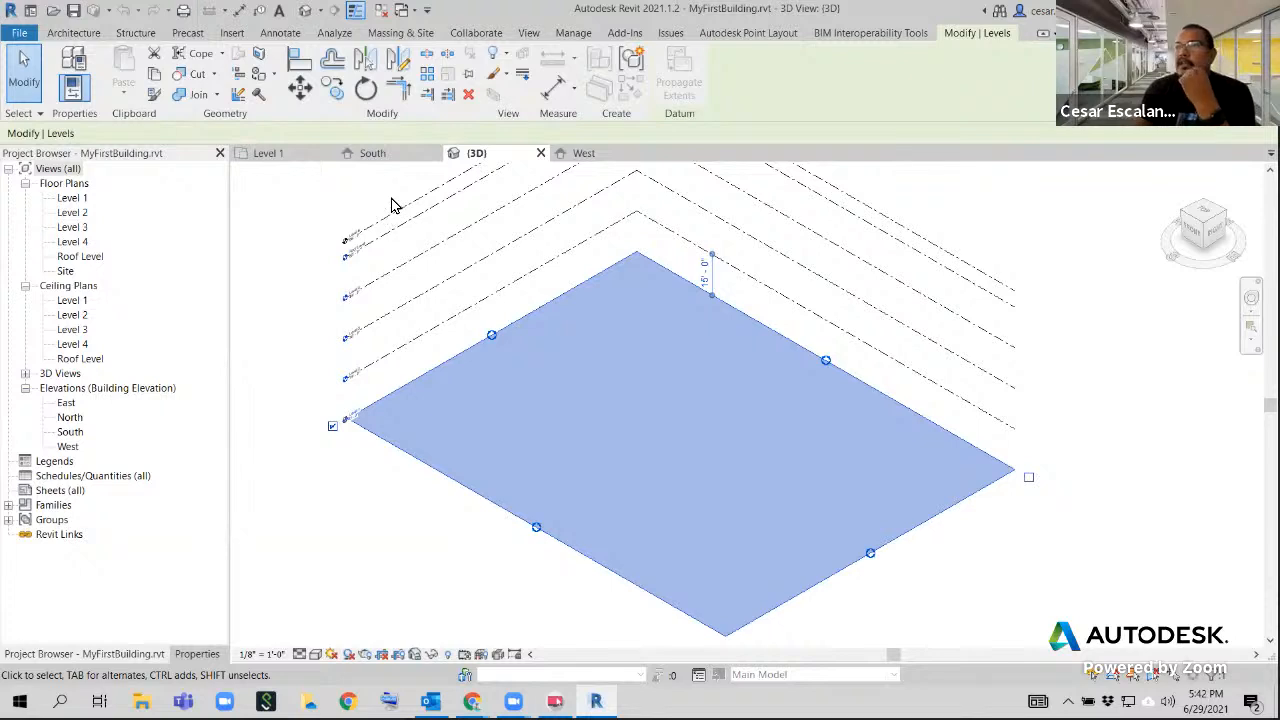
# Show the South elevation, clear the level selection, and bring the whole stack of levels into view
pyautogui.click(394, 156)
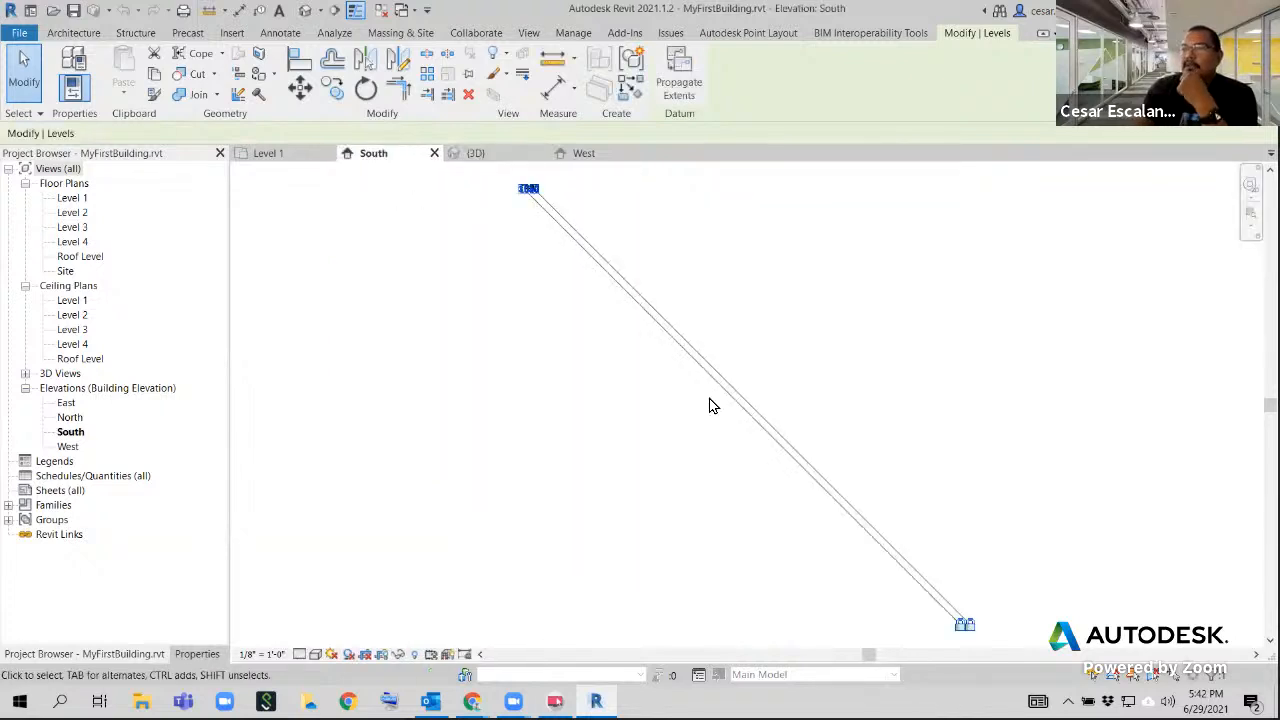
pyautogui.click(613, 345)
pyautogui.scroll(2, 556, 198)
pyautogui.moveTo(552, 195); pyautogui.dragTo(656, 479, button='middle')
pyautogui.scroll(7, 626, 488)
pyautogui.scroll(1, 630, 493)
pyautogui.scroll(2, 540, 214)
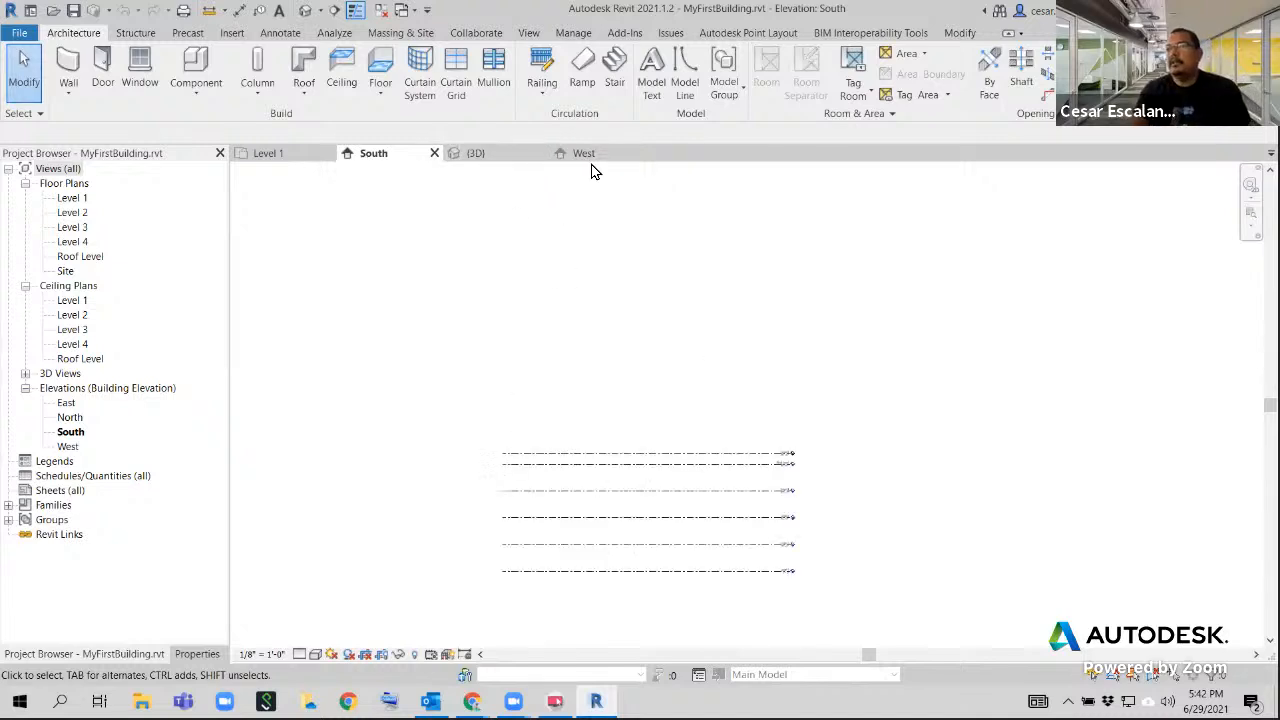
# Close the West elevation, tile the South, 3D and Level 1 views, and make the 3D view active
pyautogui.click(646, 153)
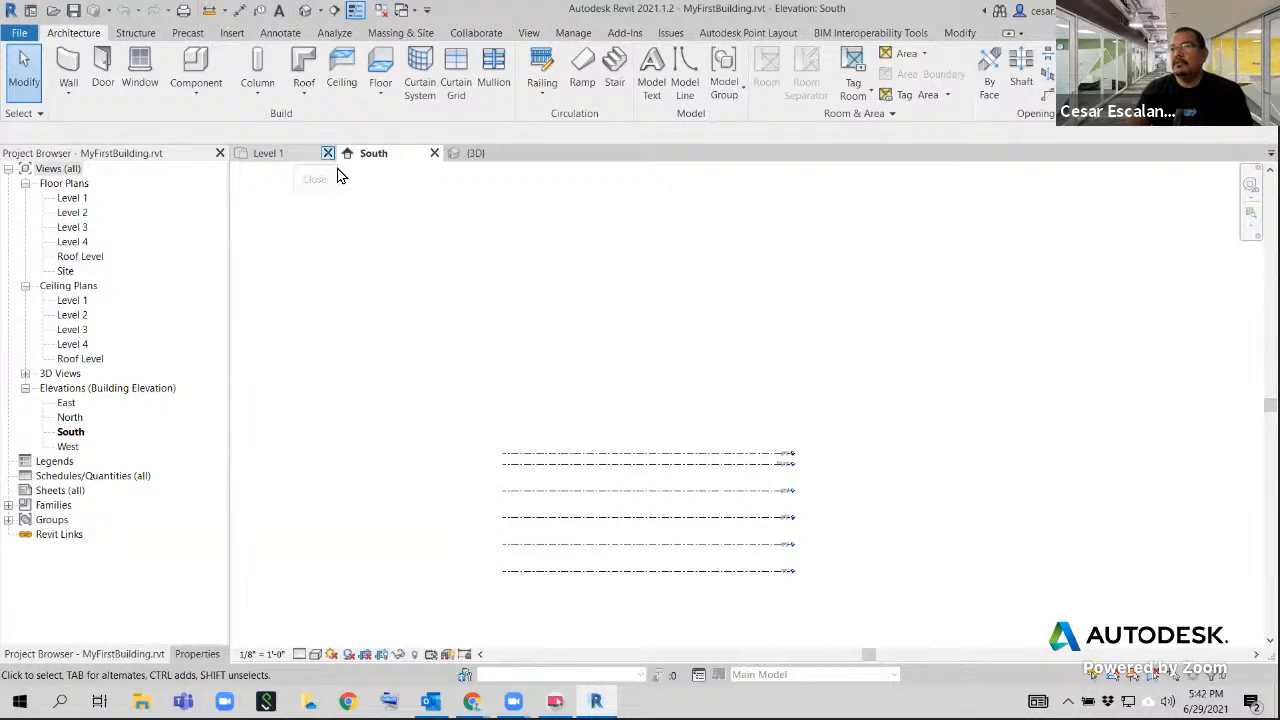
pyautogui.press('w')
pyautogui.press('t')
pyautogui.click(505, 549)
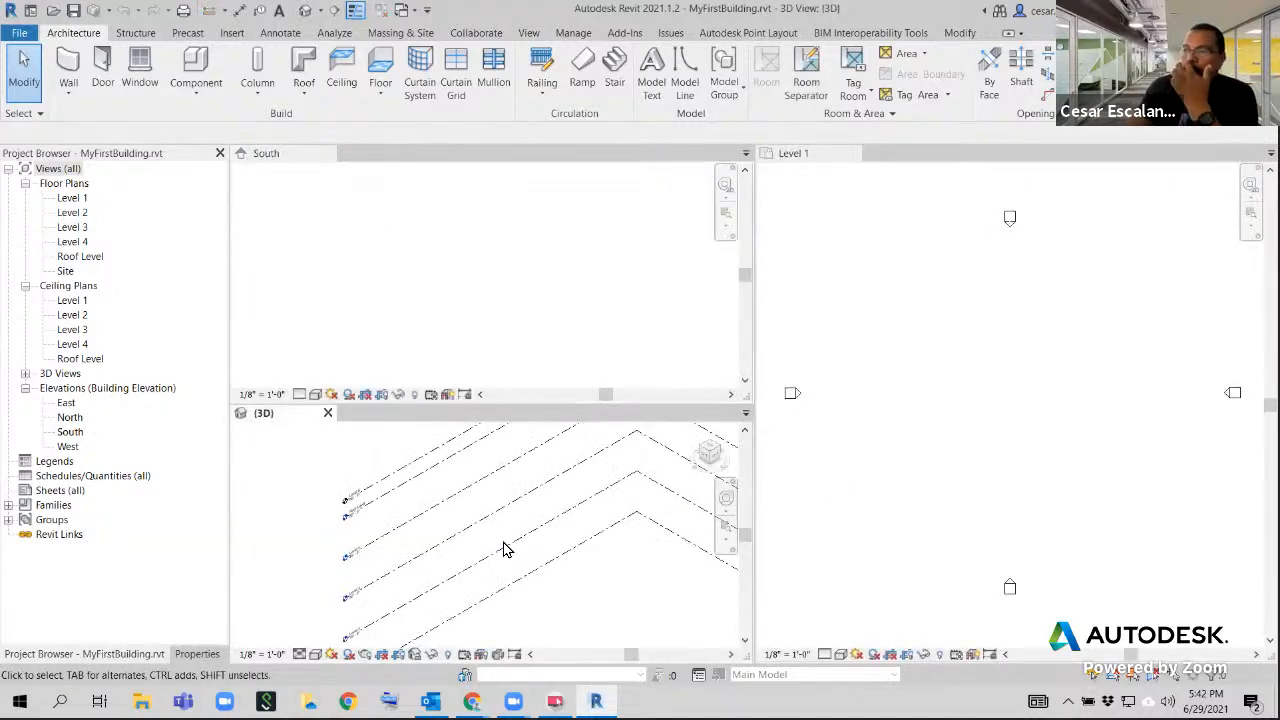
# Select Level 1 in the 3D view and compare its plane with its line in the South elevation
pyautogui.click(615, 568)
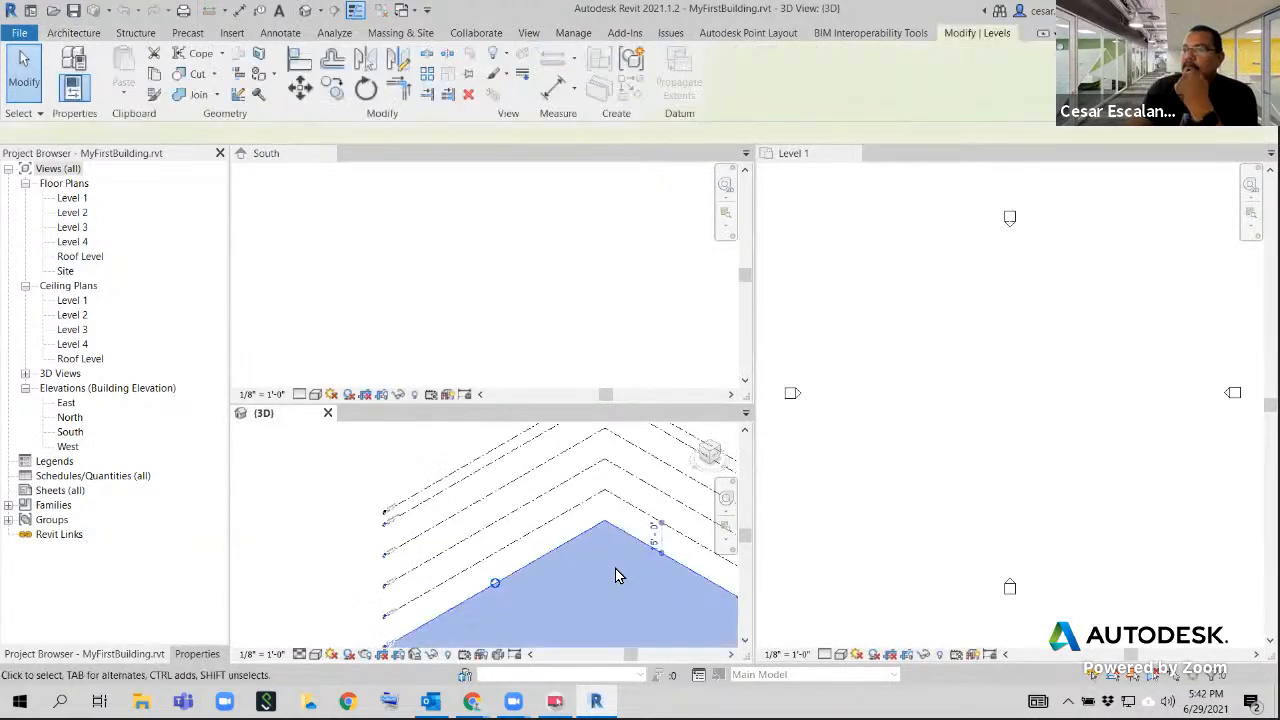
pyautogui.click(522, 288)
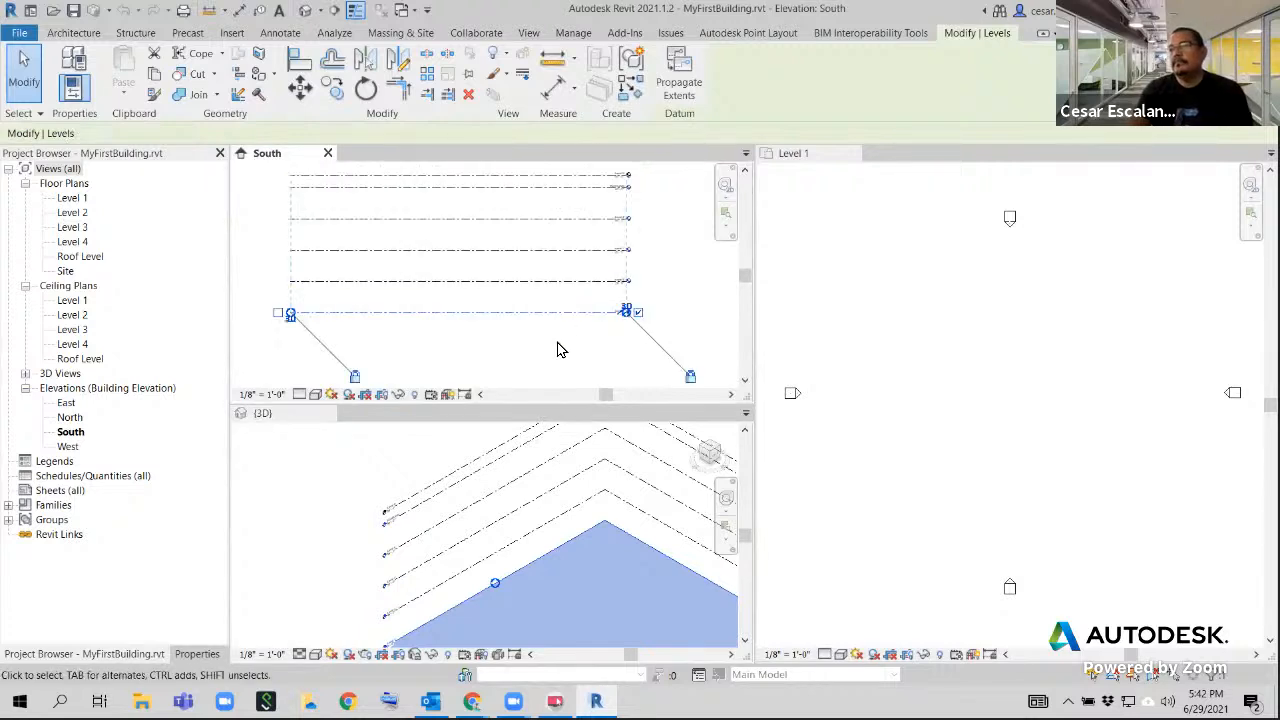
pyautogui.click(569, 590)
pyautogui.click(330, 586)
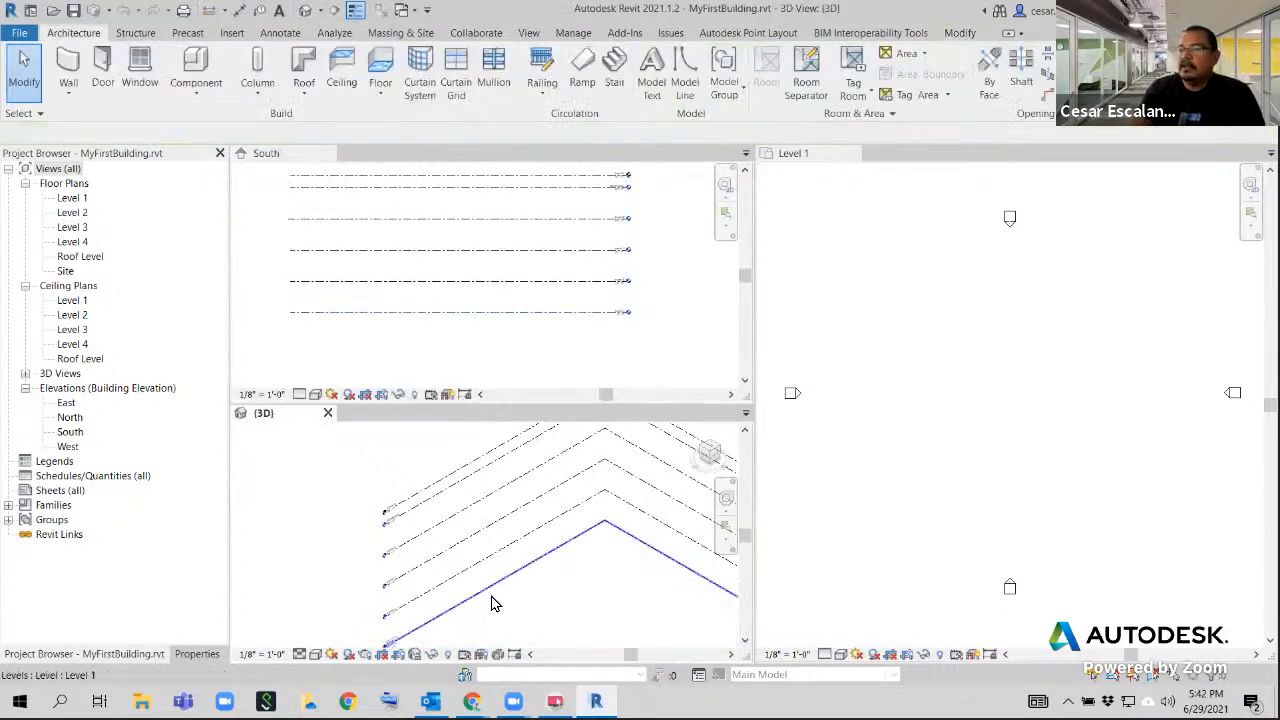
pyautogui.click(495, 590)
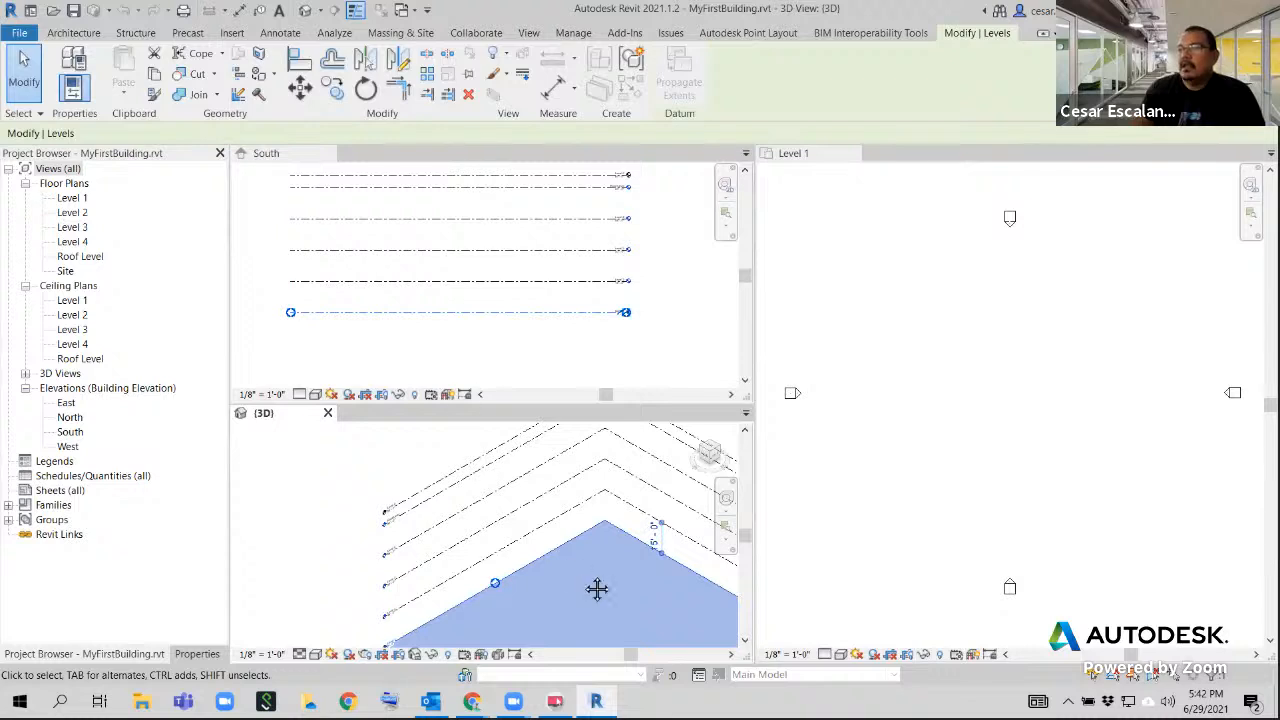
pyautogui.moveTo(586, 584); pyautogui.dragTo(471, 494, button='middle')
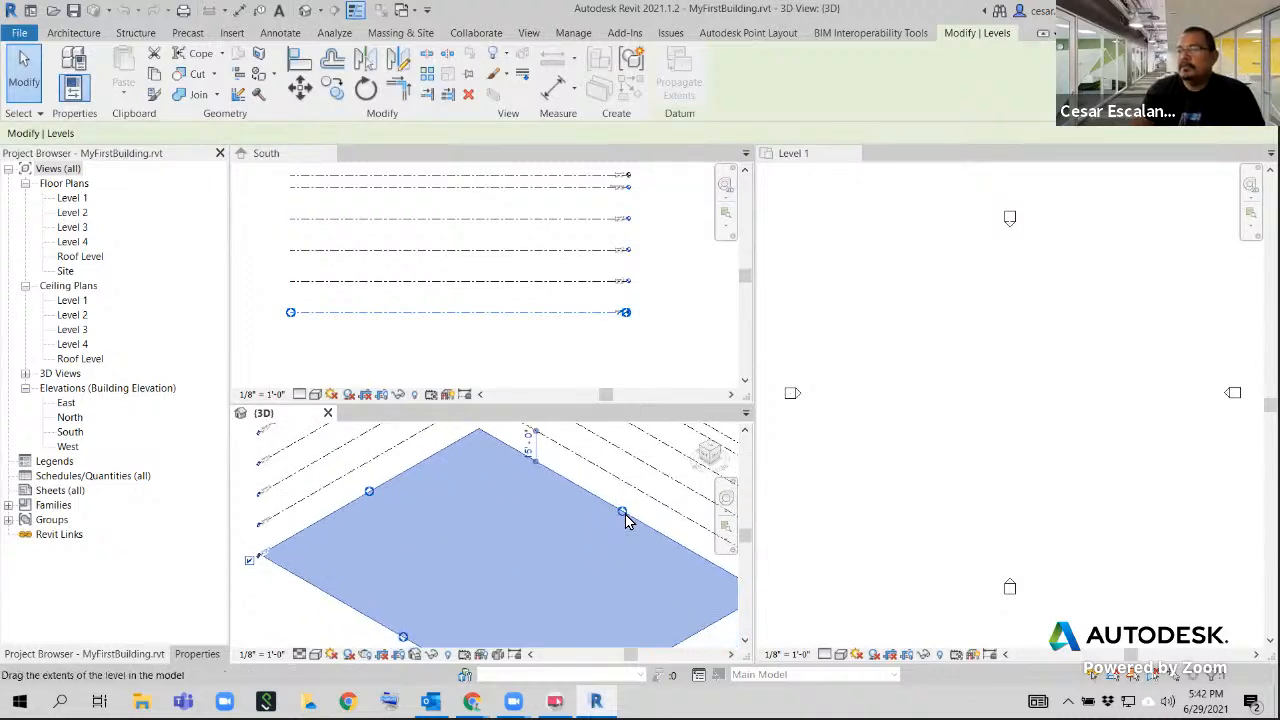
pyautogui.moveTo(617, 540)
pyautogui.mouseDown(button='middle')
pyautogui.moveTo(551, 491)
pyautogui.moveTo(603, 530)
pyautogui.mouseUp(button='middle')
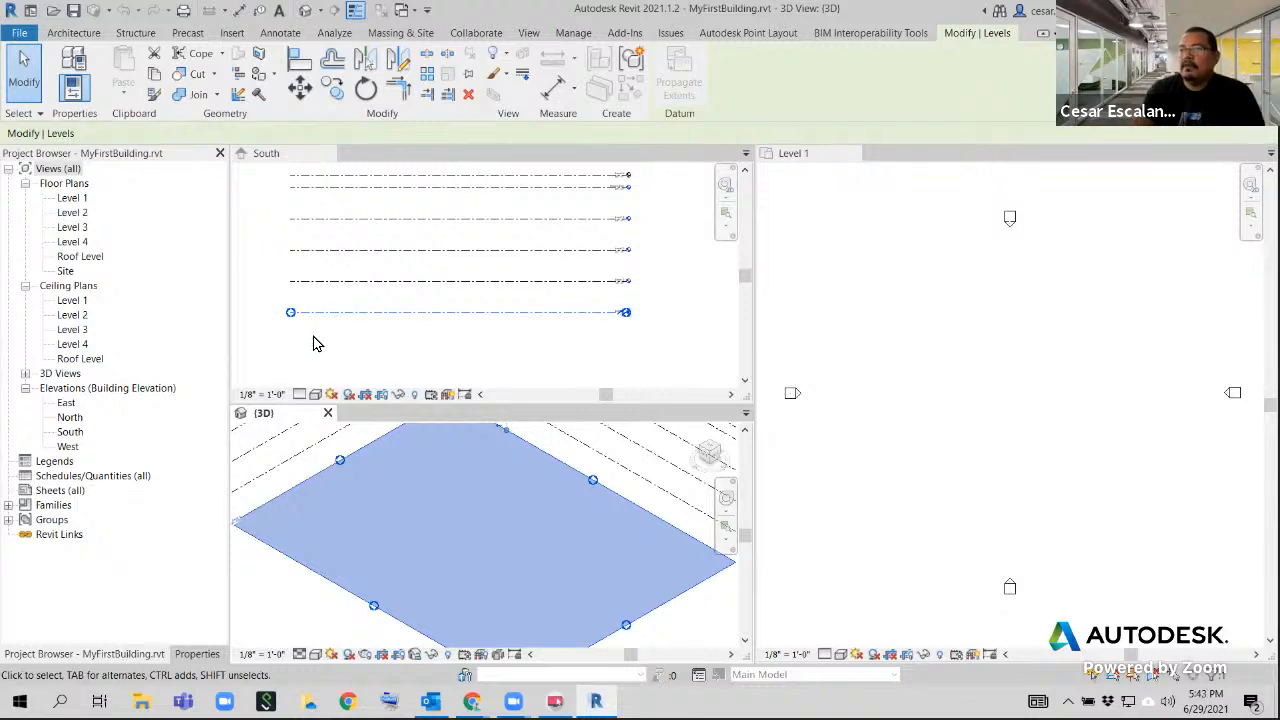
# Examine the west end of Level 1 in the South elevation and its matching plane in the 3D view
pyautogui.click(292, 312)
pyautogui.scroll(4, 292, 314)
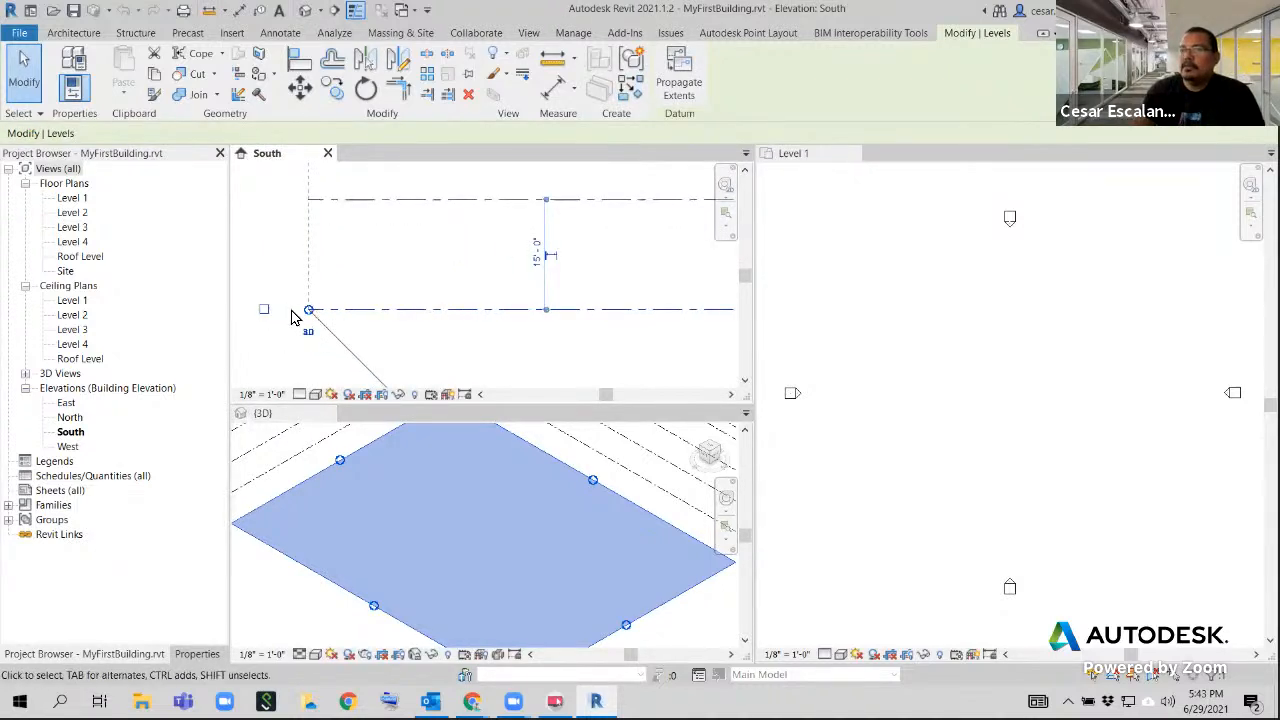
pyautogui.click(515, 334)
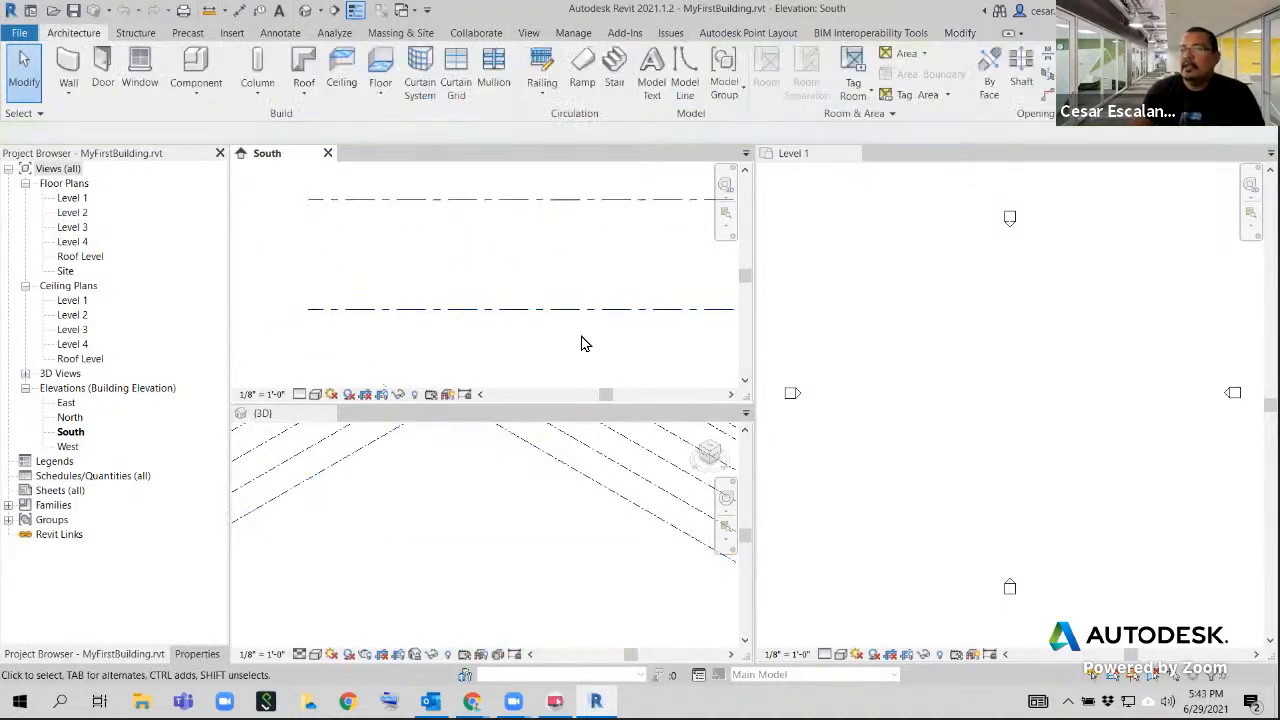
pyautogui.click(369, 453)
pyautogui.scroll(-2, 369, 453)
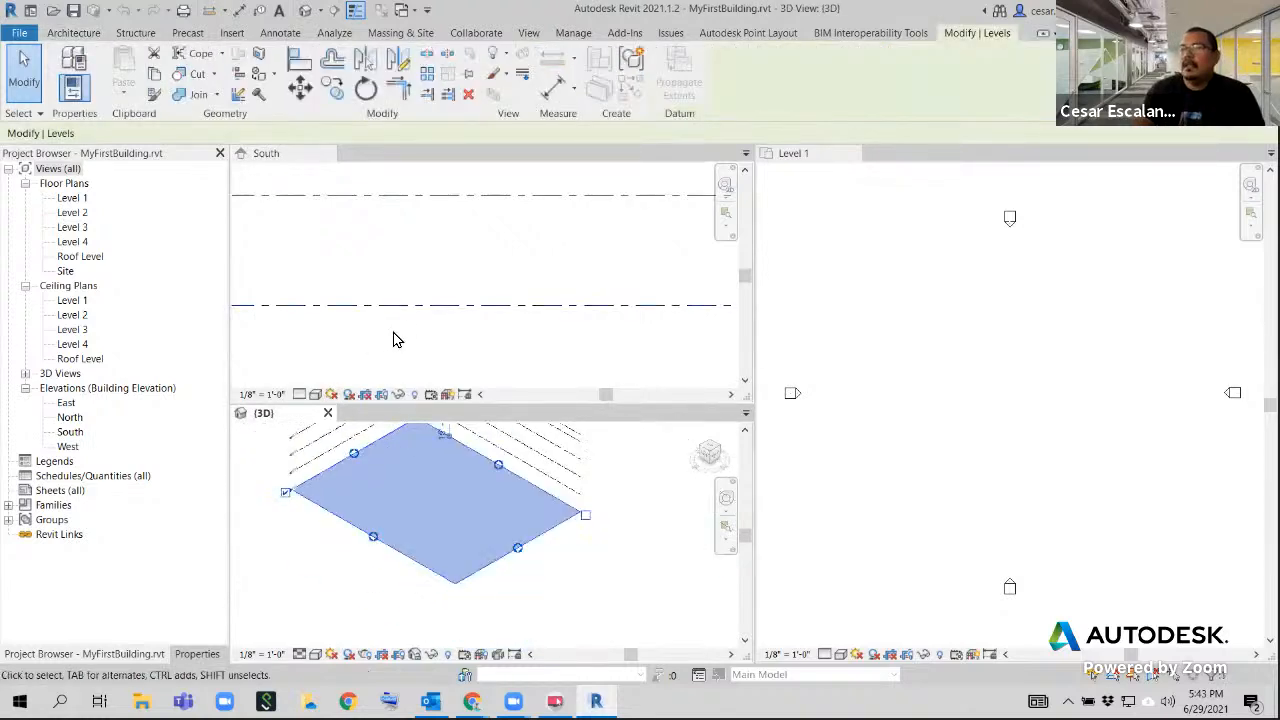
# Stretch the west ends of the aligned levels outward in the South elevation using Level 1's model extents
pyautogui.click(381, 338)
pyautogui.scroll(-1, 764, 308)
pyautogui.scroll(-3, 438, 338)
pyautogui.moveTo(368, 353); pyautogui.dragTo(757, 338, button='middle')
pyautogui.scroll(4, 590, 298)
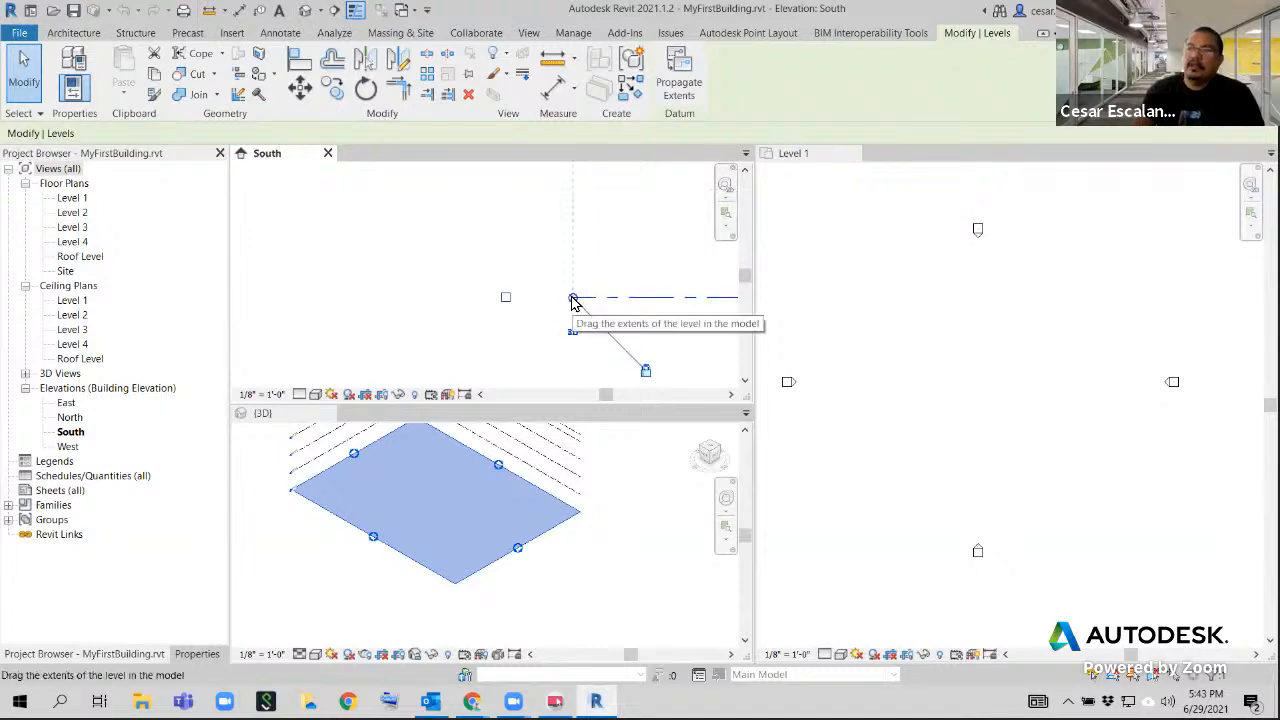
pyautogui.click(574, 299)
pyautogui.moveTo(546, 295); pyautogui.dragTo(384, 306, button='middle')
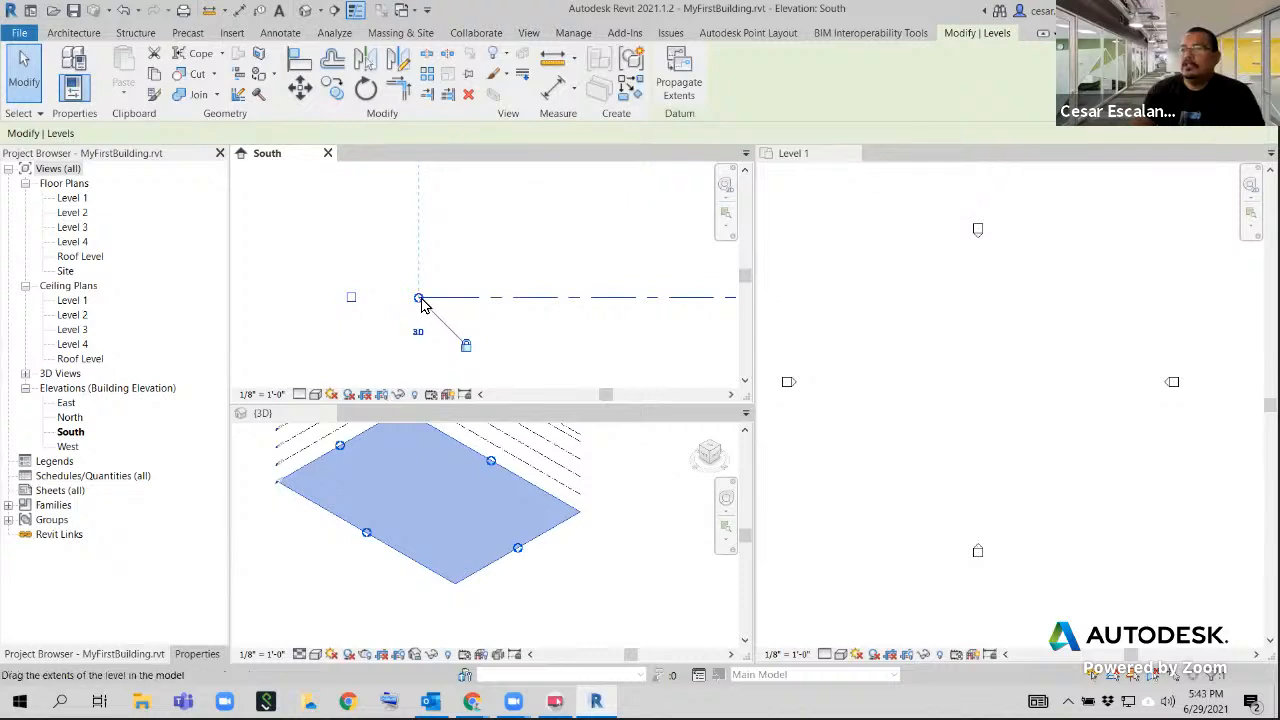
pyautogui.moveTo(419, 297)
pyautogui.mouseDown()
pyautogui.moveTo(596, 297)
pyautogui.moveTo(437, 300)
pyautogui.mouseUp()
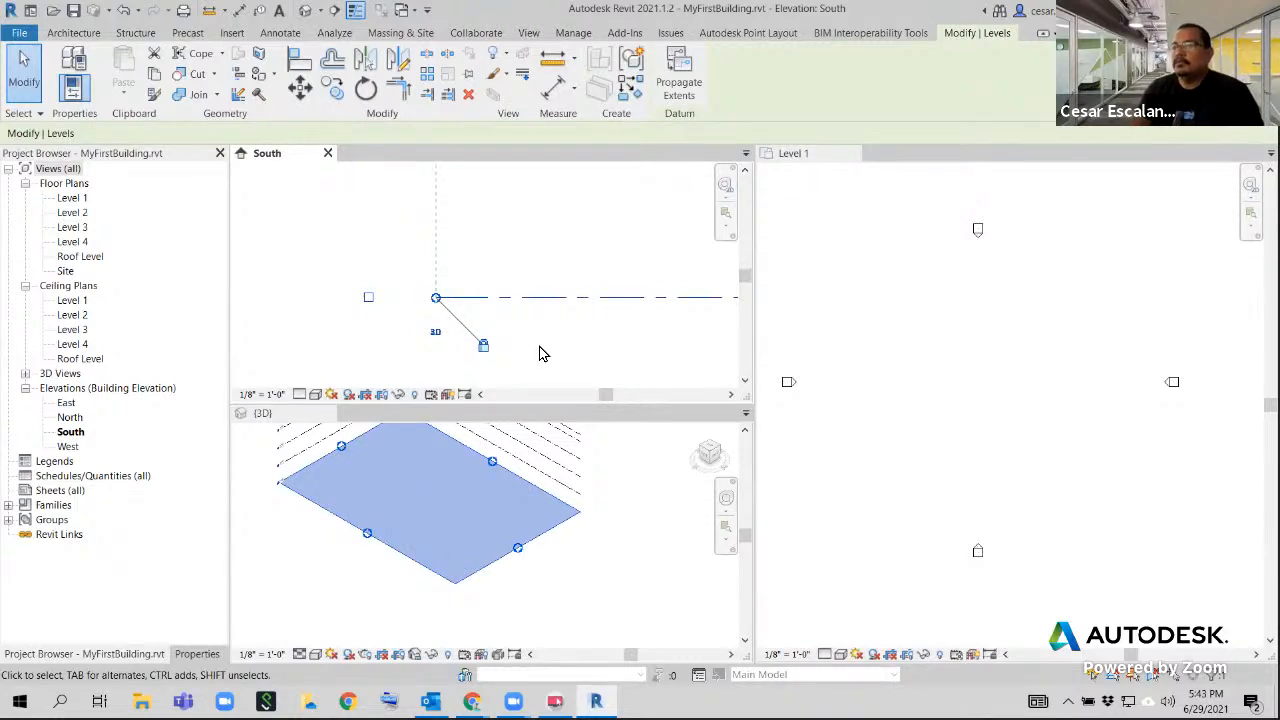
# Examine the full stack of levels in the 3D view and the east ends of the levels in the South elevation
pyautogui.scroll(-2, 545, 360)
pyautogui.click(1037, 457)
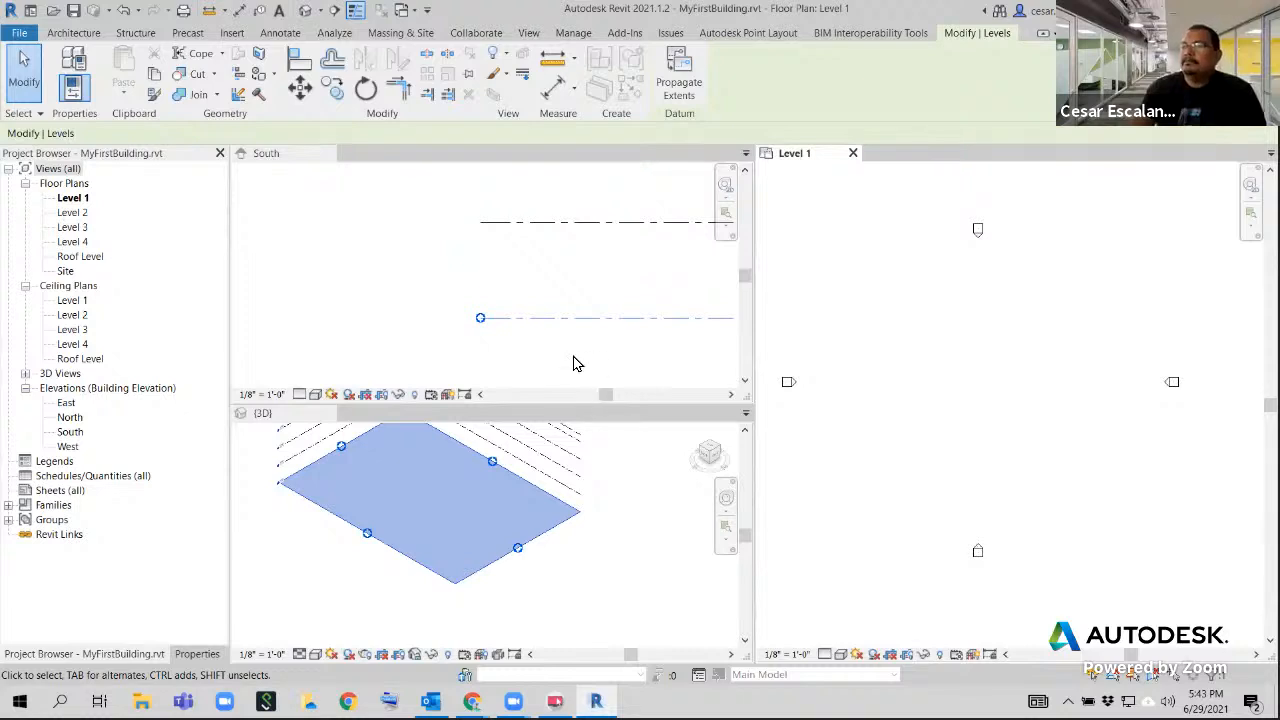
pyautogui.click(540, 318)
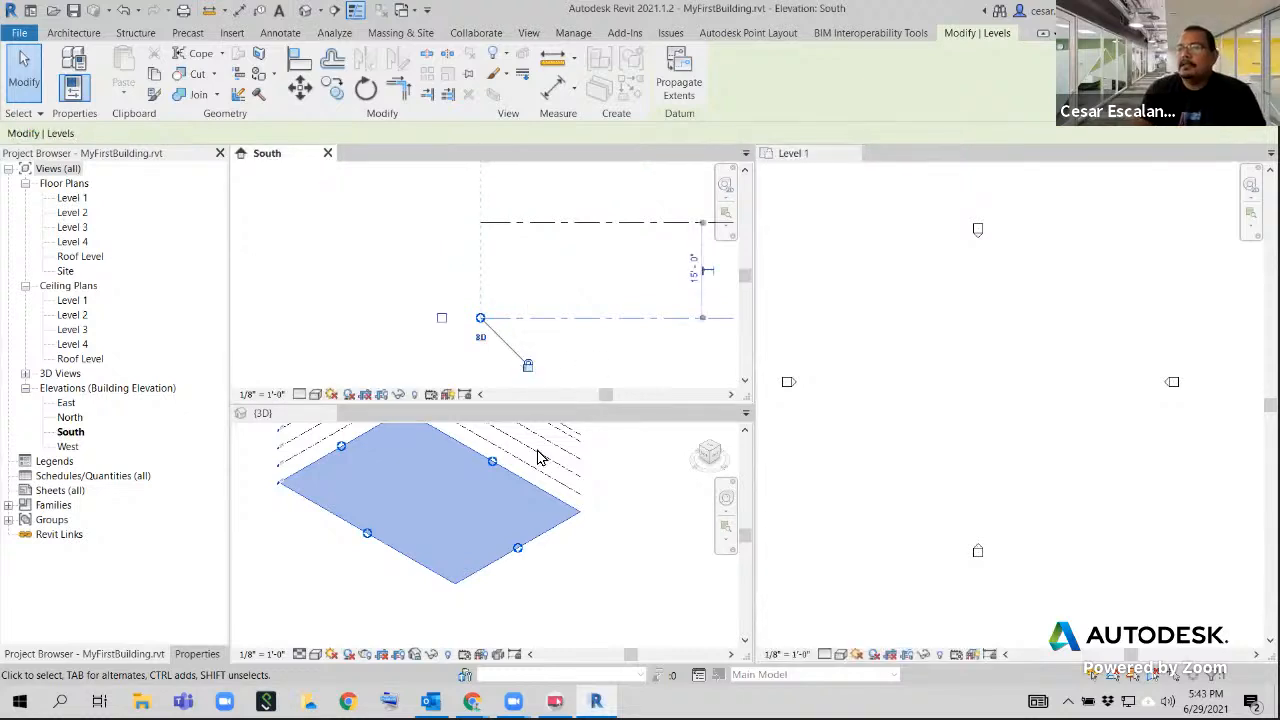
pyautogui.scroll(-1, 597, 496)
pyautogui.middleClick(607, 495)
pyautogui.moveTo(622, 480); pyautogui.dragTo(610, 567, button='middle')
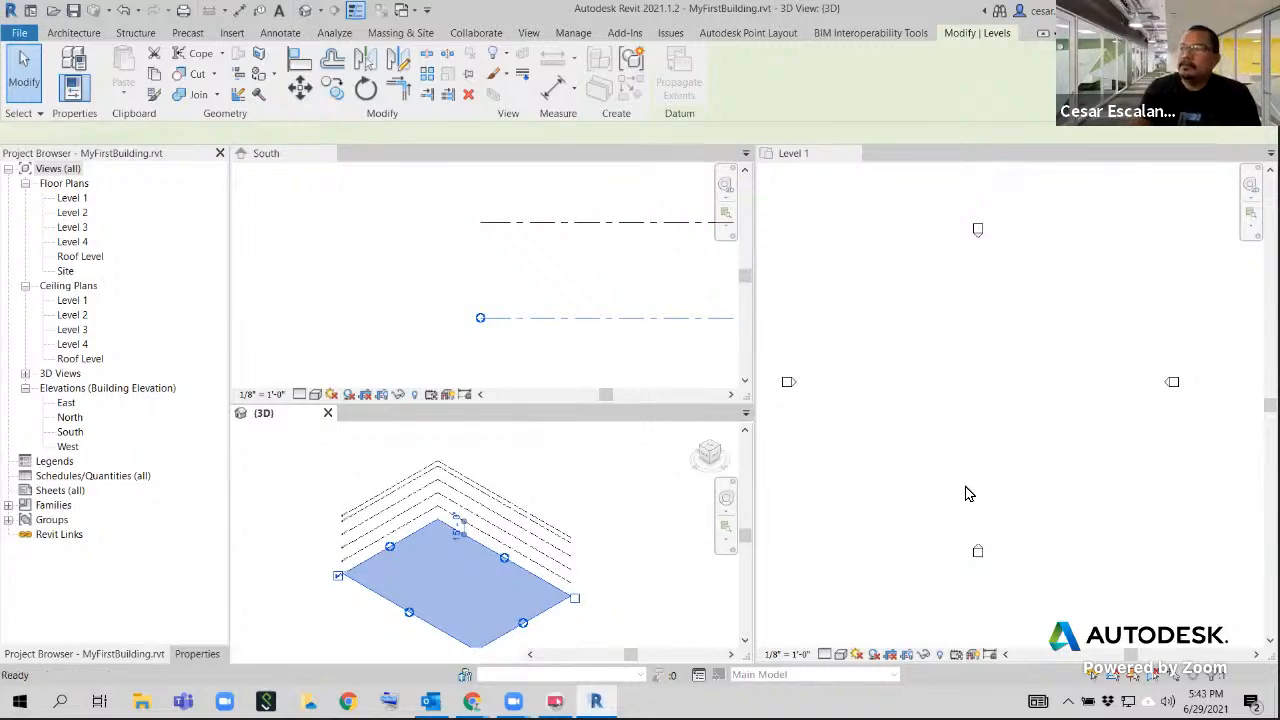
pyautogui.click(984, 514)
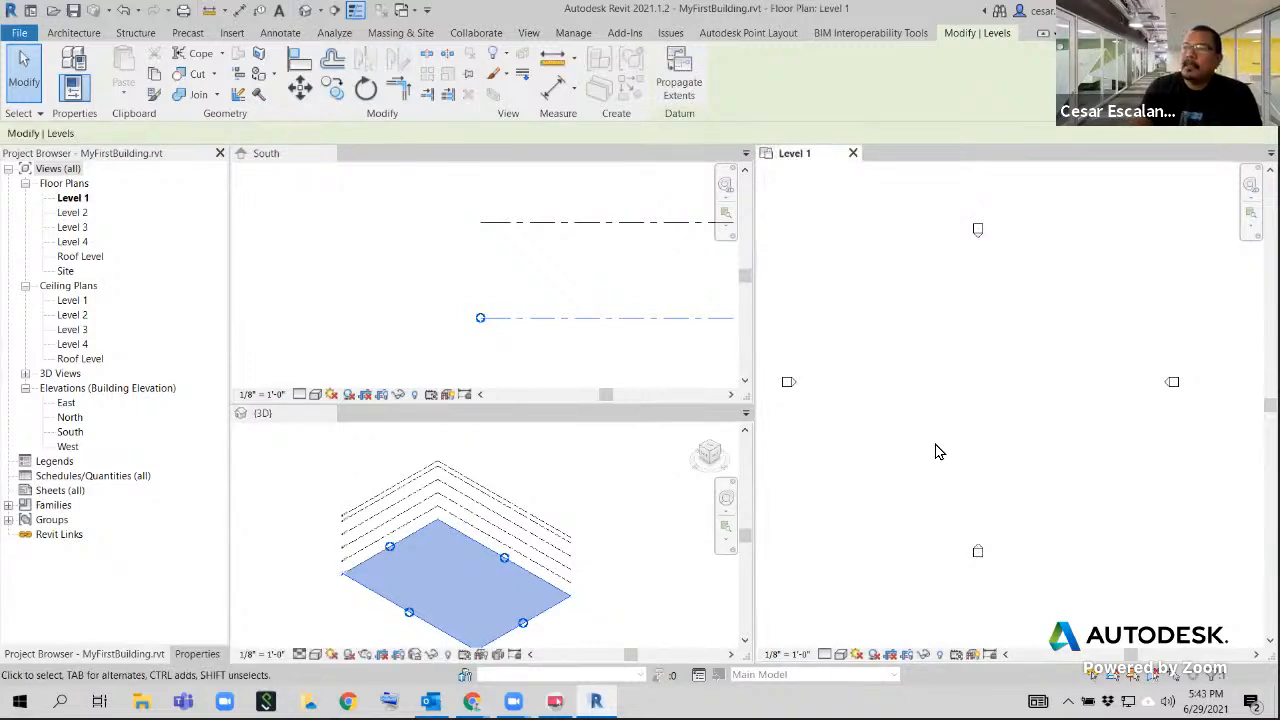
pyautogui.click(540, 484)
pyautogui.click(530, 358)
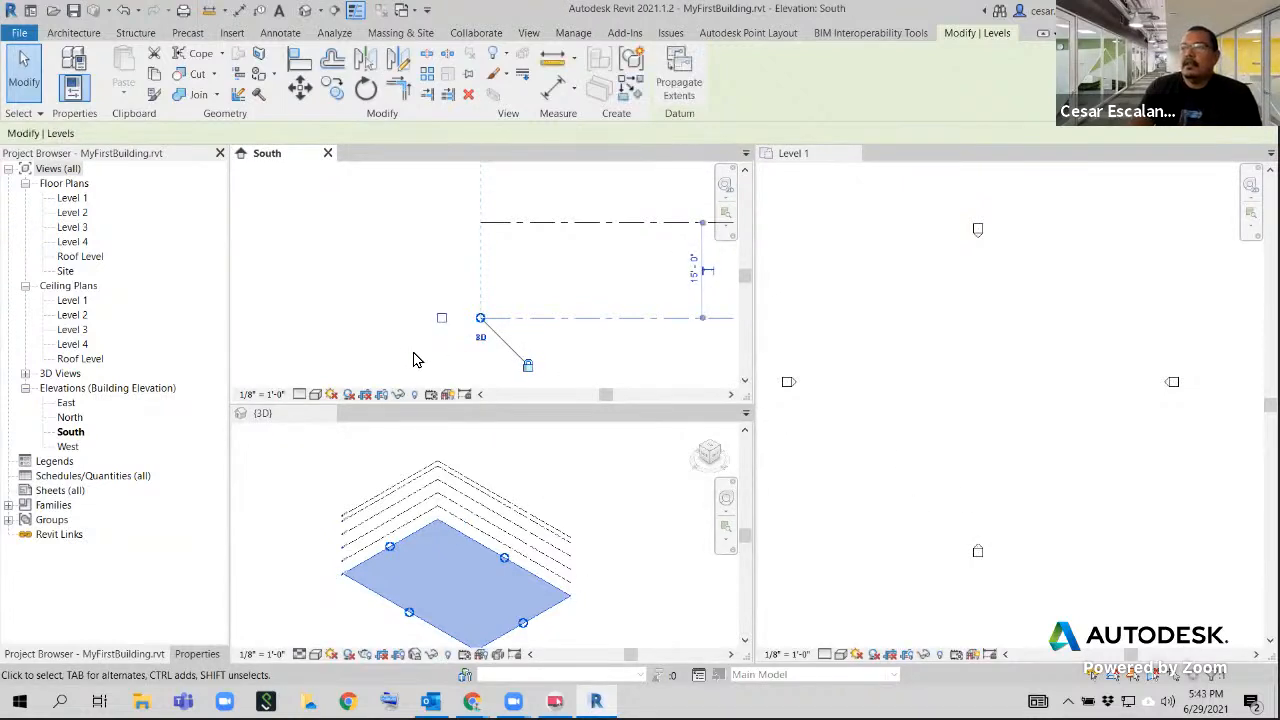
pyautogui.scroll(-3, 450, 357)
pyautogui.moveTo(657, 327); pyautogui.dragTo(343, 349, button='middle')
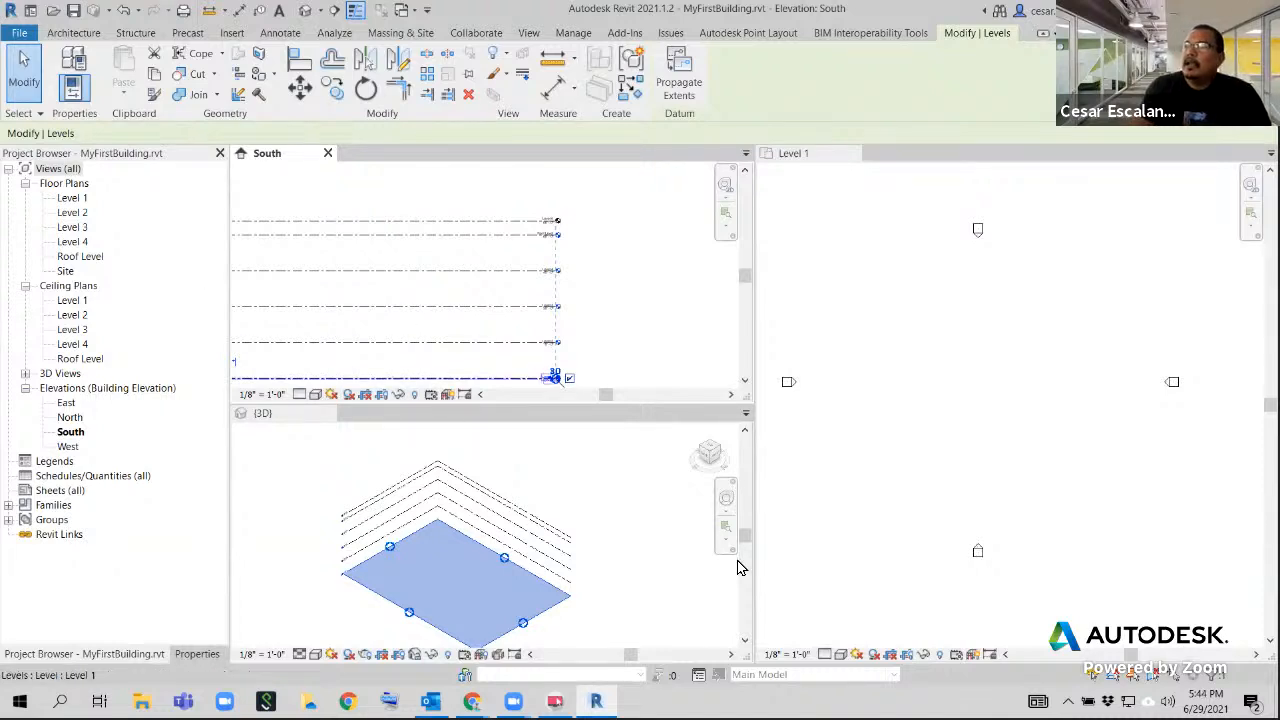
# Look through the architecture and structure tools with the Level 1 floor plan active, and clear the level selection
pyautogui.click(917, 347)
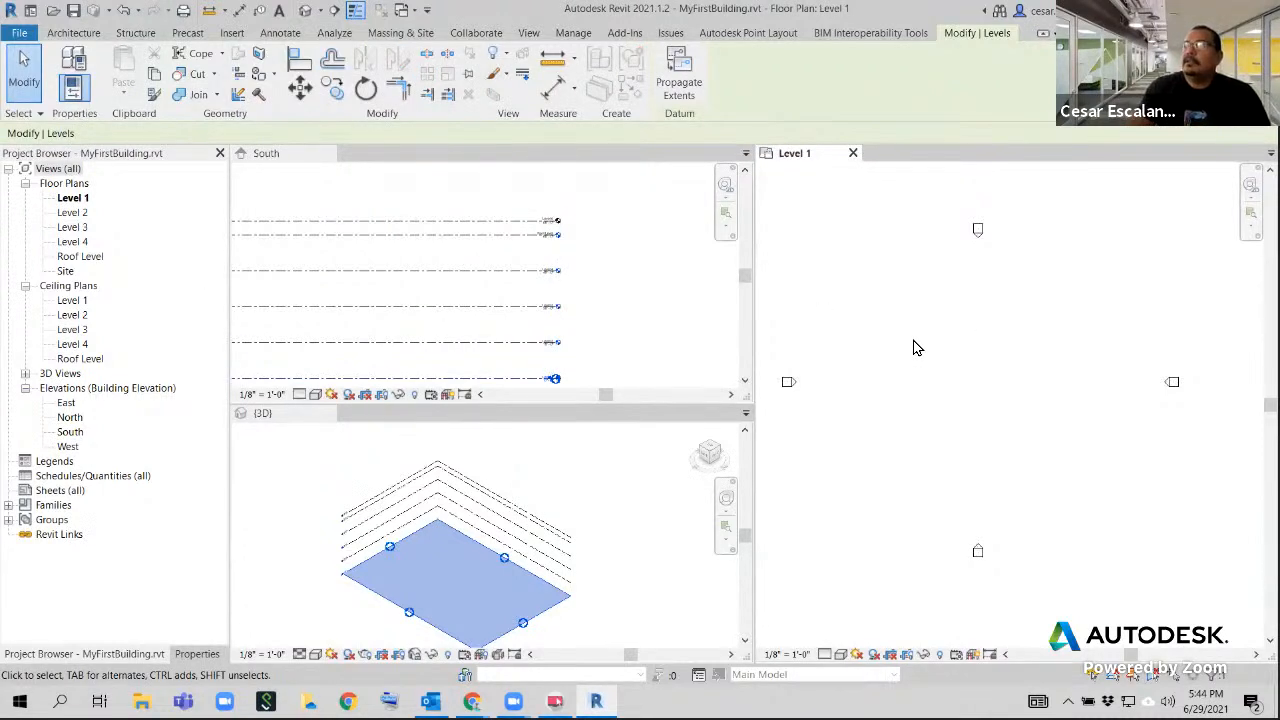
pyautogui.click(70, 36)
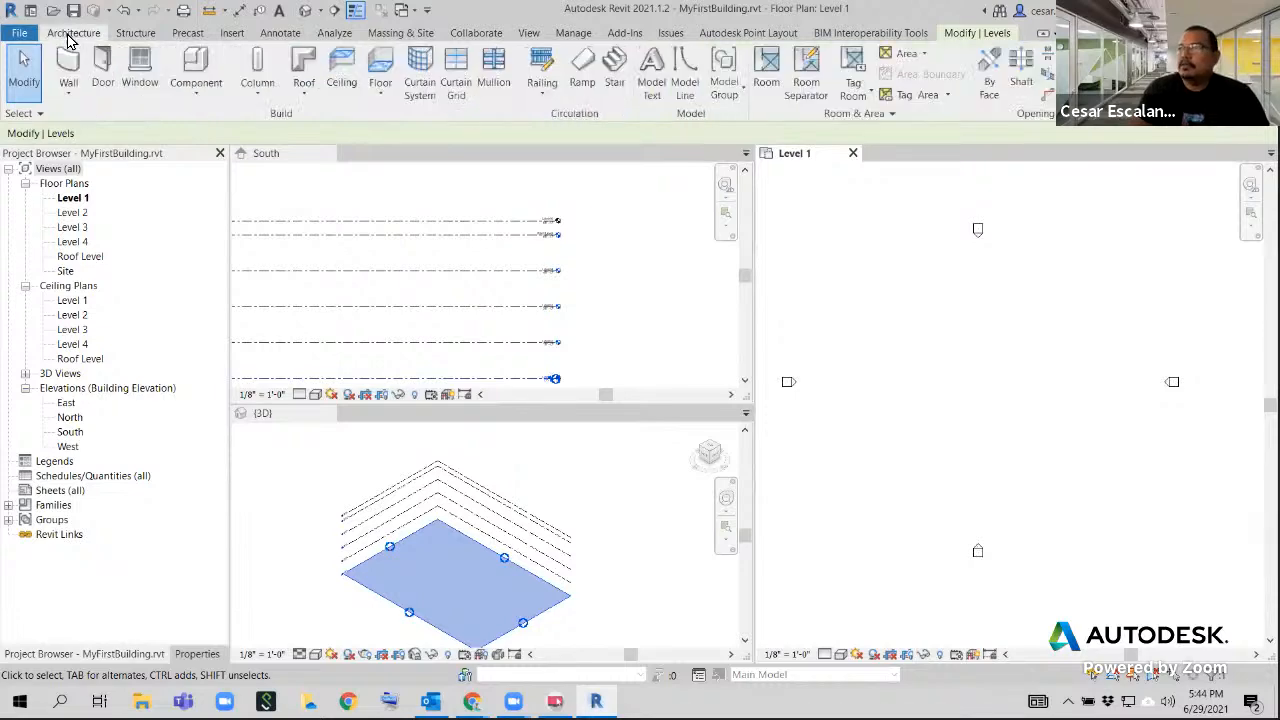
pyautogui.click(135, 33)
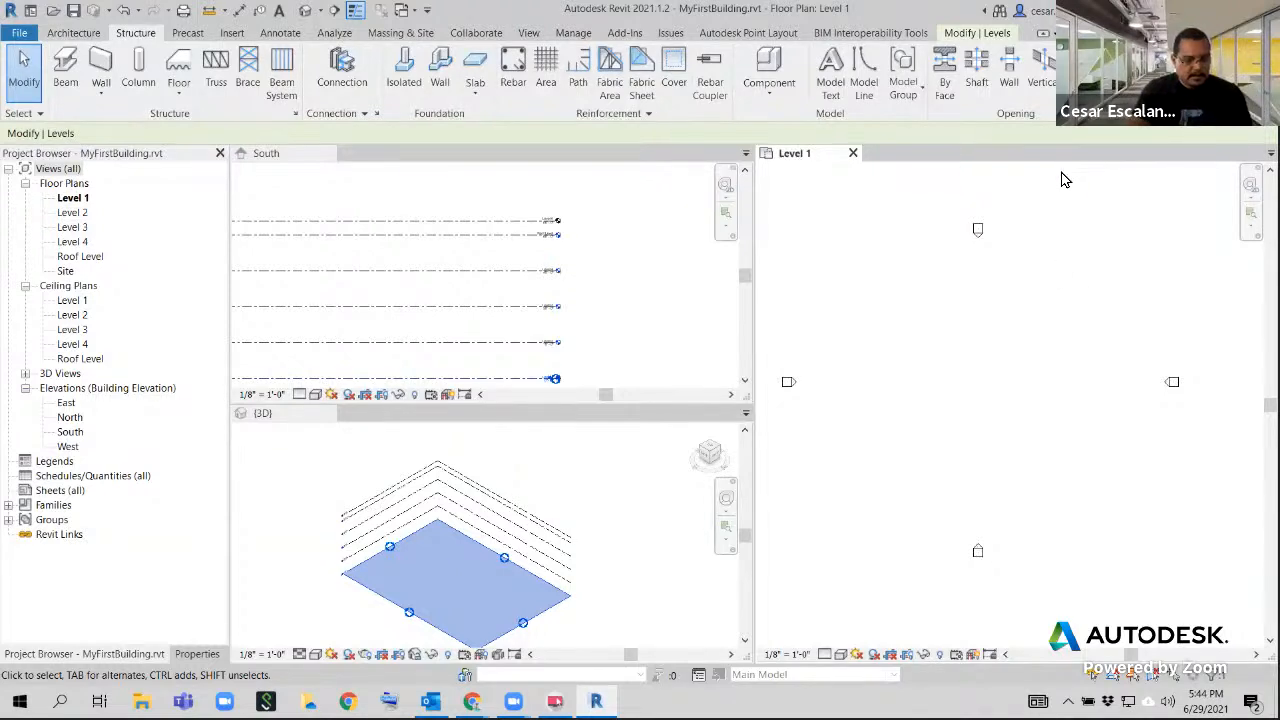
pyautogui.moveTo(1200, 127); pyautogui.dragTo(1148, 328)
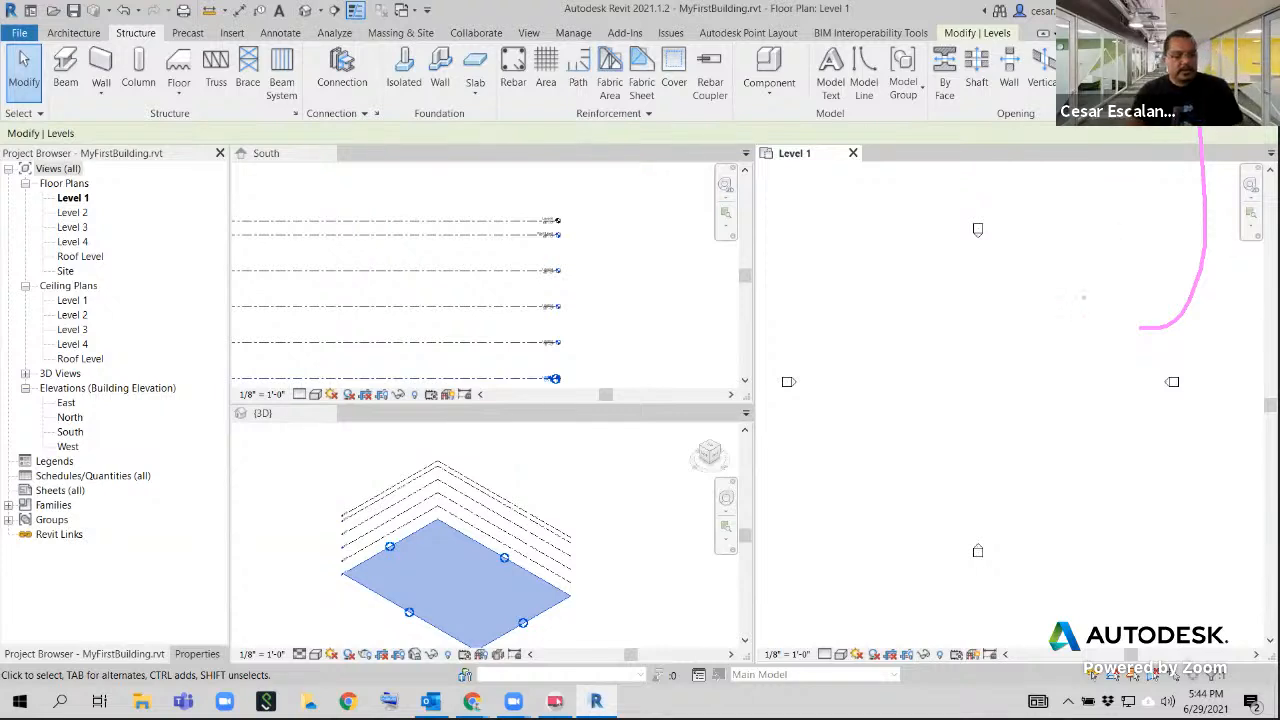
pyautogui.click(1087, 306)
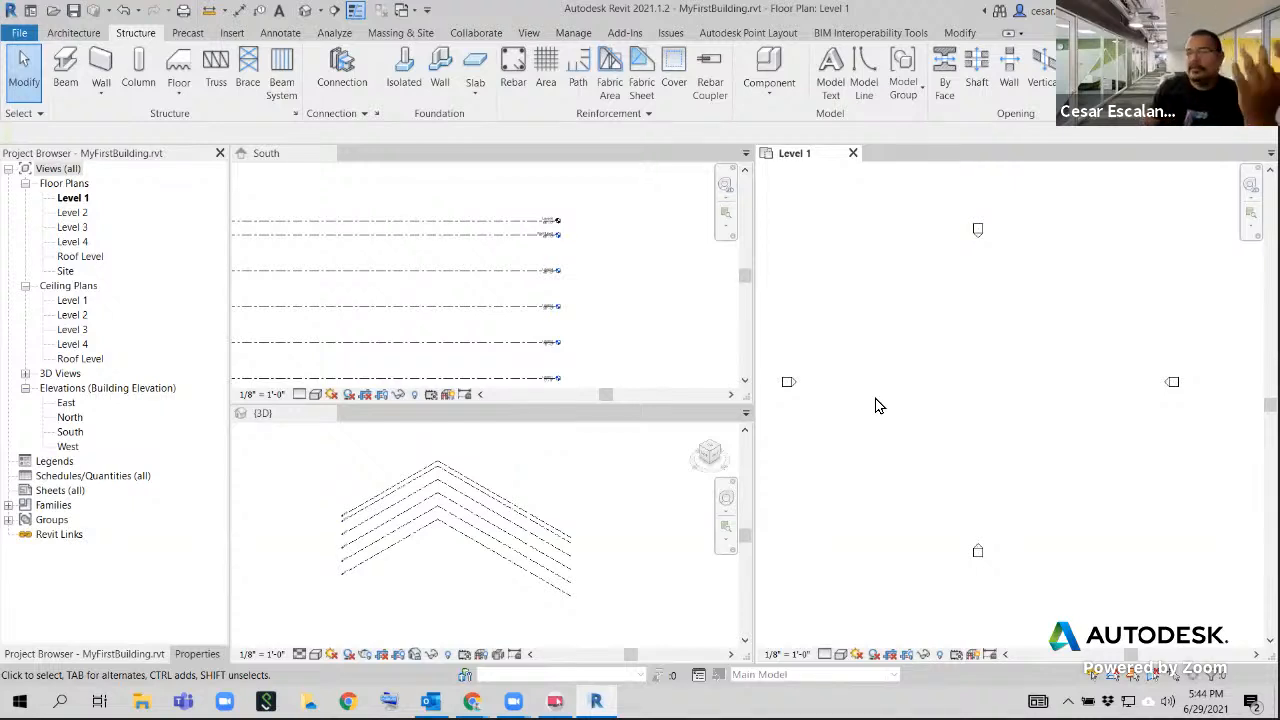
# Inspect the level heads, names and elevations at the east end of the stack in the South elevation
pyautogui.click(512, 248)
pyautogui.scroll(3, 566, 266)
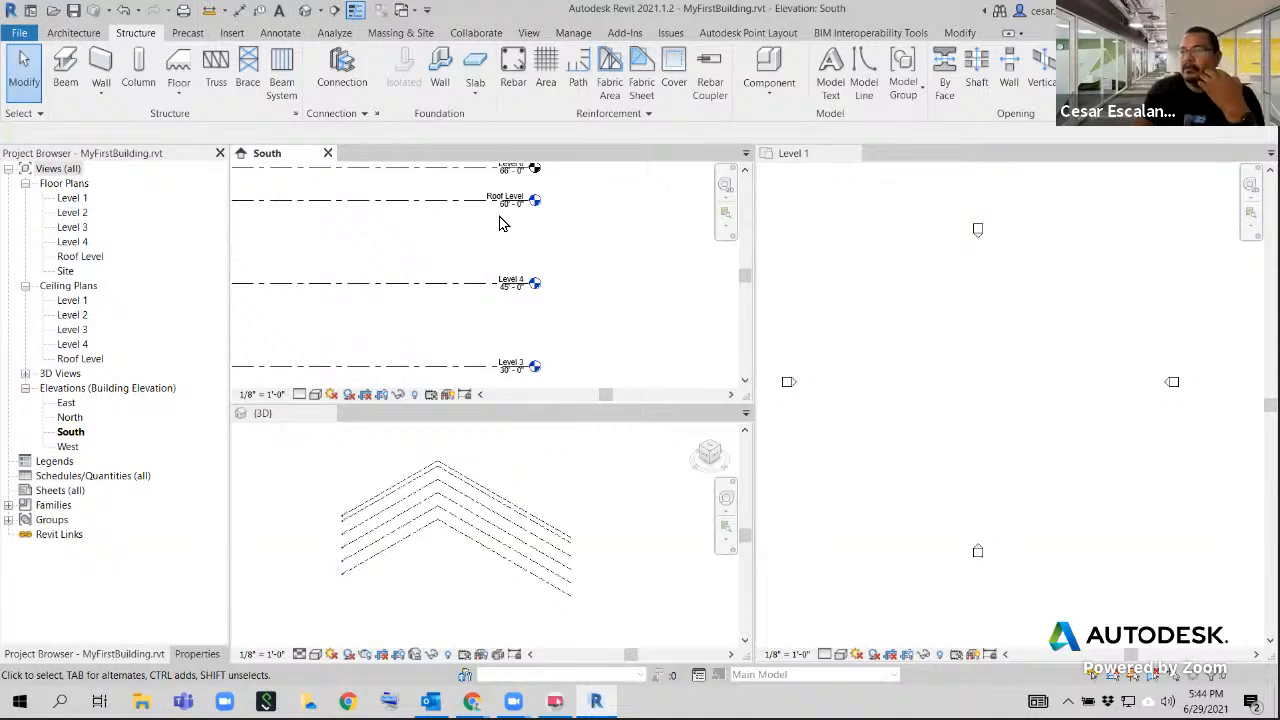
pyautogui.scroll(-5, 561, 255)
pyautogui.scroll(-2, 563, 260)
pyautogui.scroll(4, 563, 290)
pyautogui.moveTo(589, 254); pyautogui.dragTo(585, 399, button='middle')
pyautogui.scroll(-4, 574, 349)
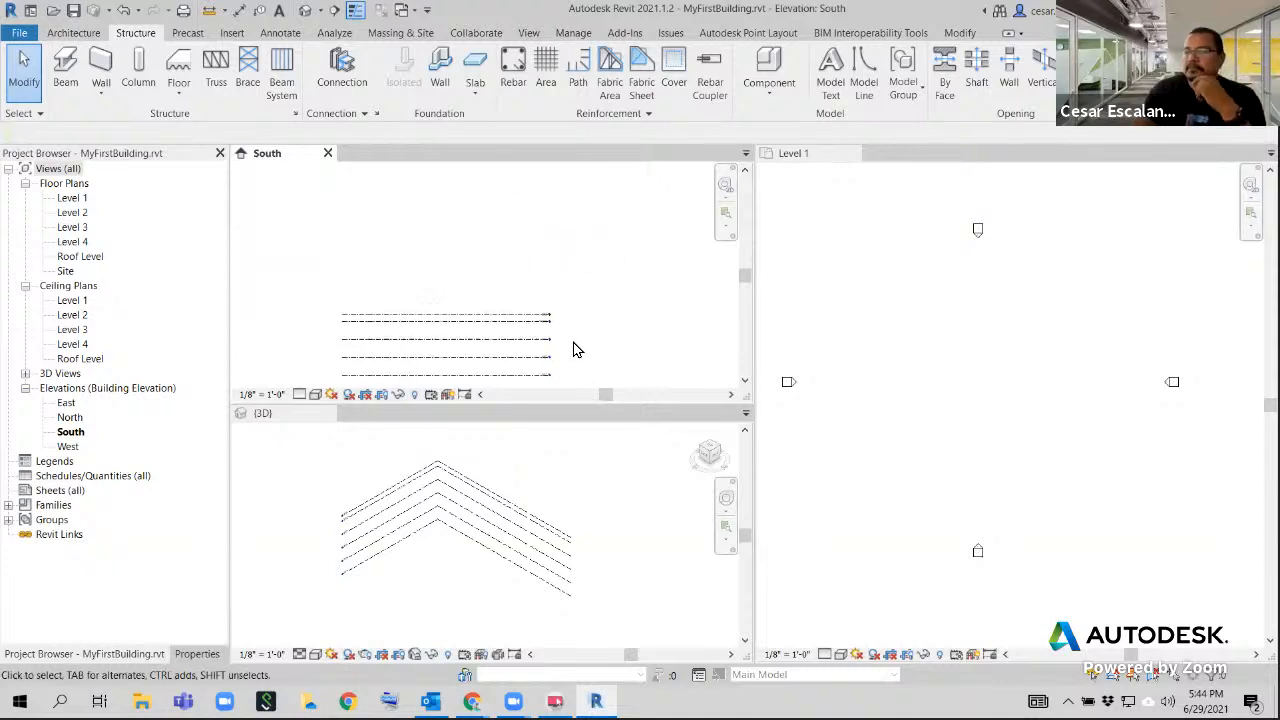
pyautogui.moveTo(600, 337); pyautogui.dragTo(494, 334, button='middle')
# Activate the Level 1 floor plan, bring its four elevation markers into view, and start the Grid command
pyautogui.click(900, 428)
pyautogui.moveTo(914, 434)
pyautogui.mouseDown(button='middle')
pyautogui.moveTo(929, 440)
pyautogui.moveTo(914, 434)
pyautogui.mouseUp(button='middle')
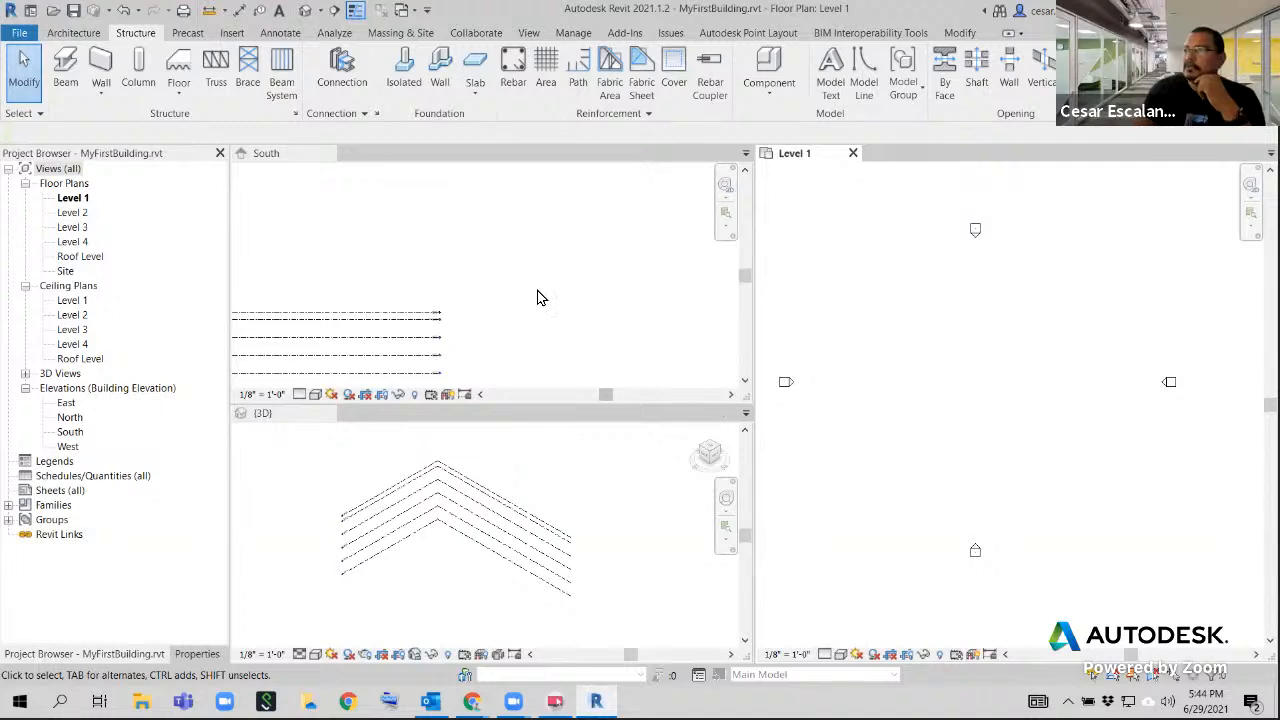
pyautogui.moveTo(949, 357)
pyautogui.mouseDown(button='middle')
pyautogui.moveTo(880, 391)
pyautogui.moveTo(989, 320)
pyautogui.moveTo(966, 363)
pyautogui.mouseUp(button='middle')
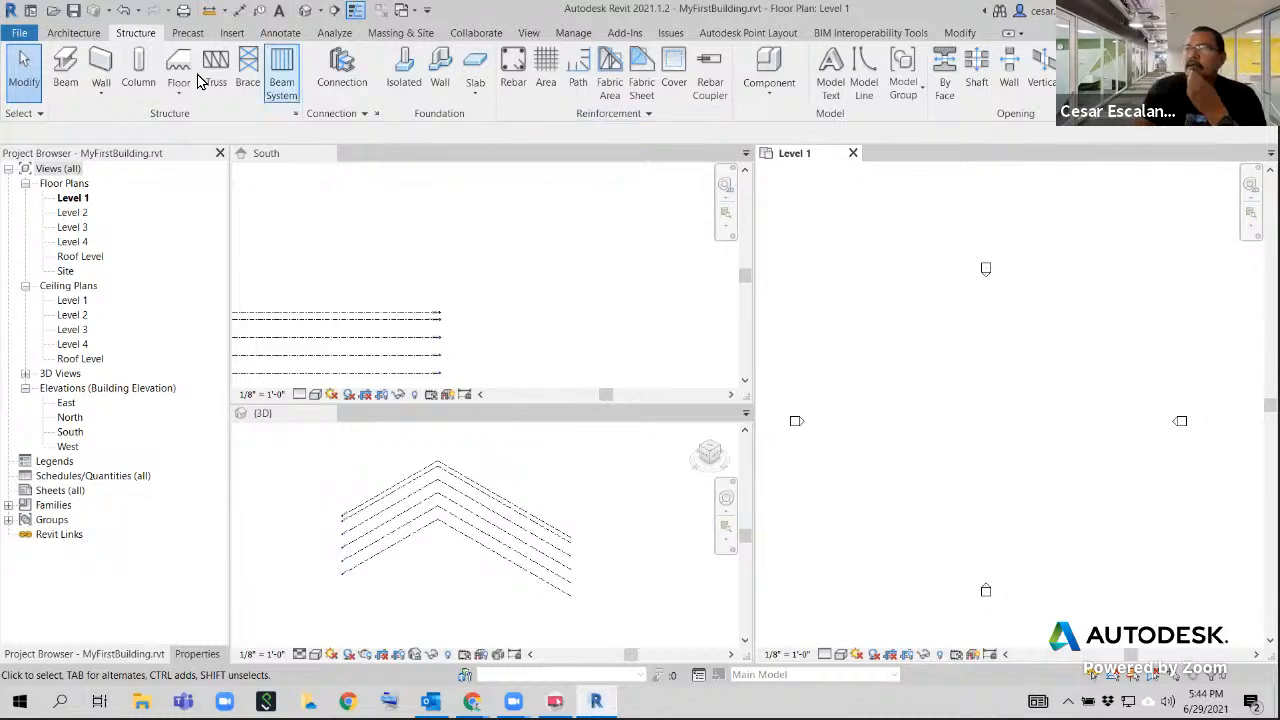
pyautogui.click(74, 34)
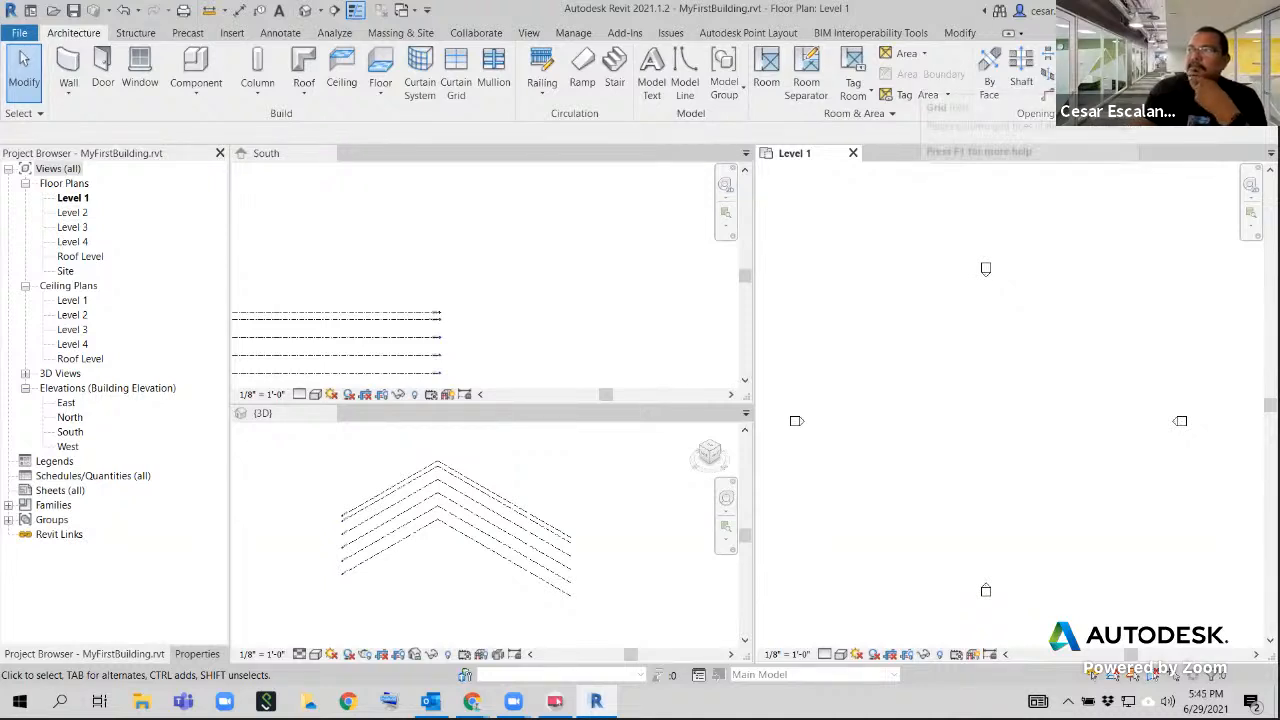
pyautogui.click(1118, 74)
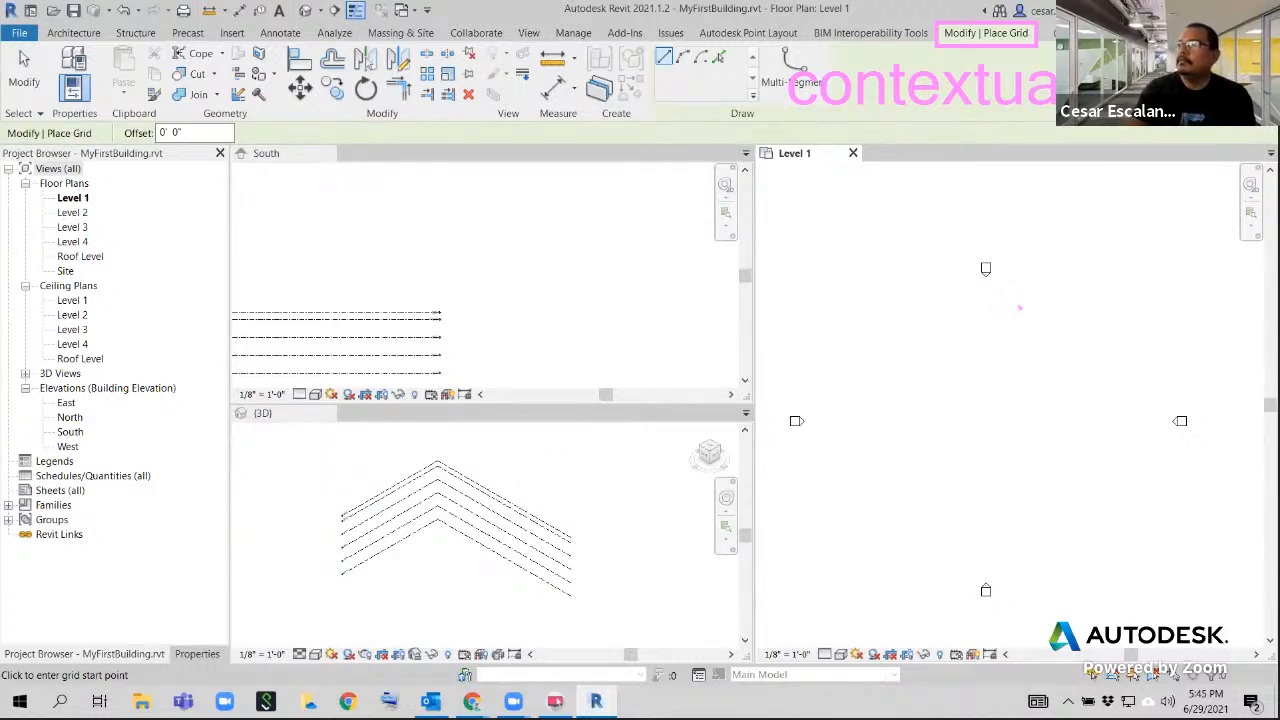
pyautogui.moveTo(650, 44); pyautogui.dragTo(798, 118)
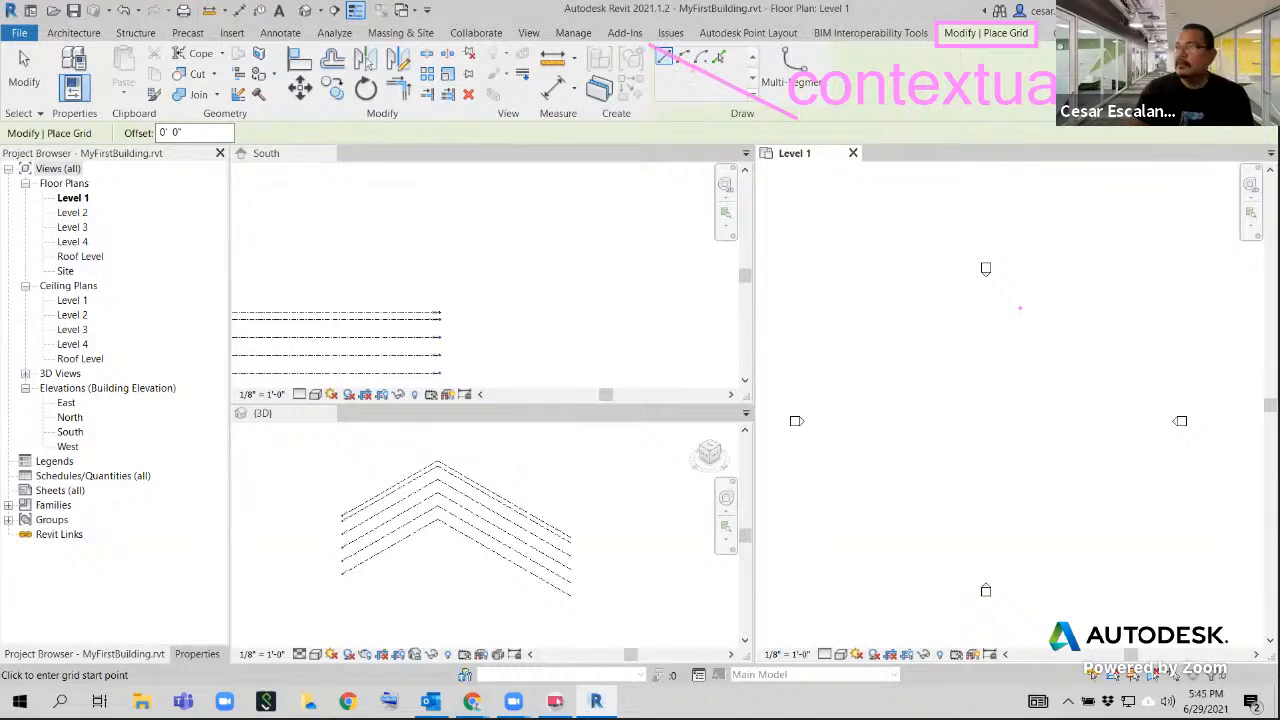
pyautogui.press('Escape')
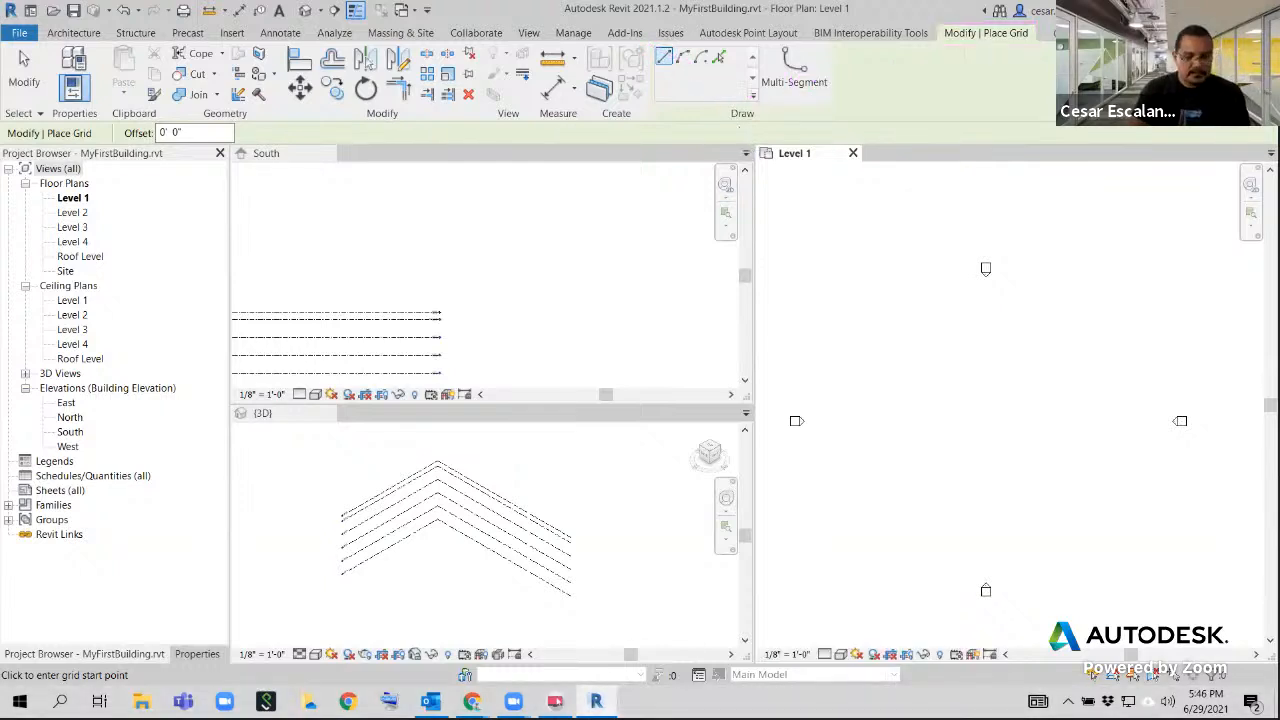
pyautogui.moveTo(648, 42); pyautogui.dragTo(845, 126)
pyautogui.write('t')
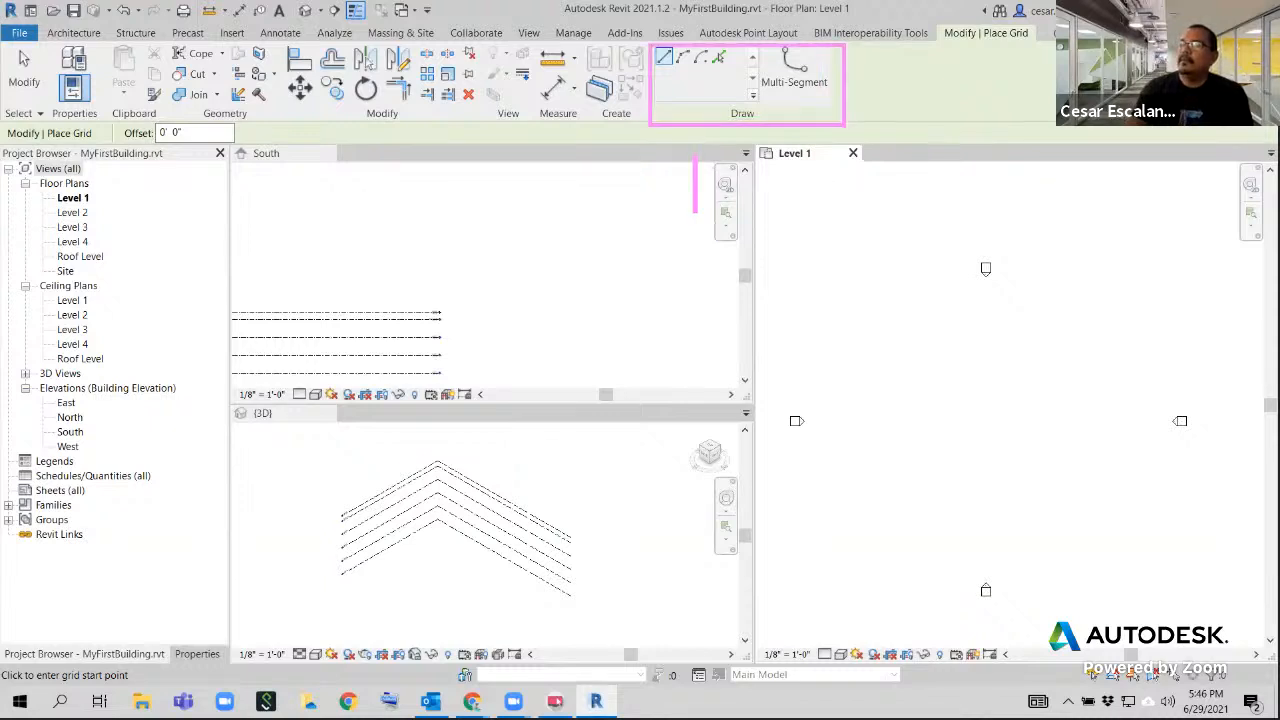
pyautogui.write('method')
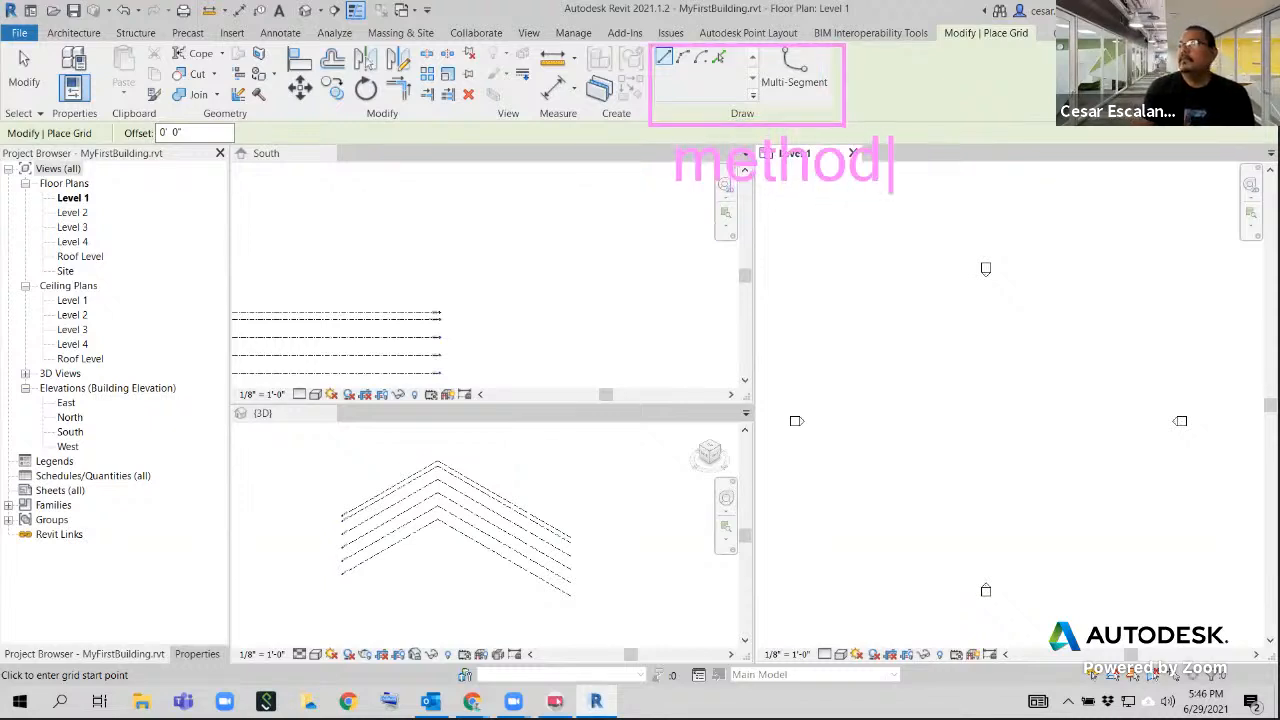
pyautogui.write(' to create')
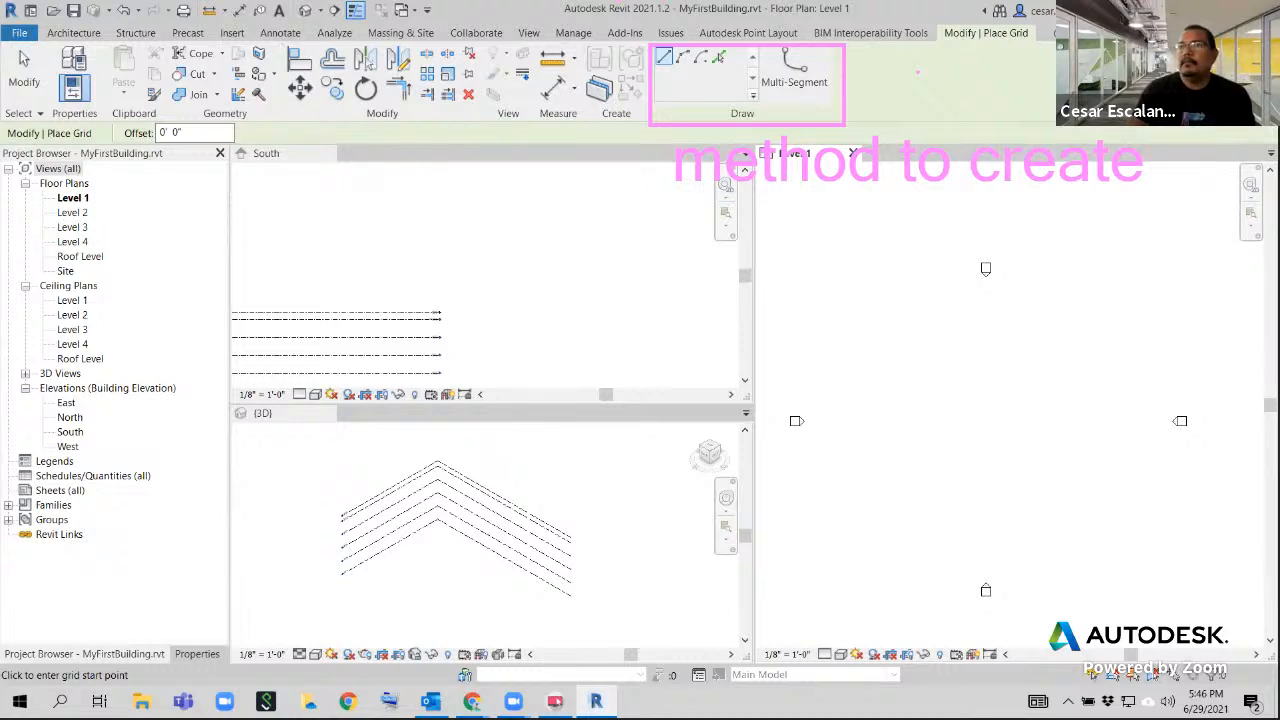
pyautogui.moveTo(283, 37); pyautogui.dragTo(535, 129)
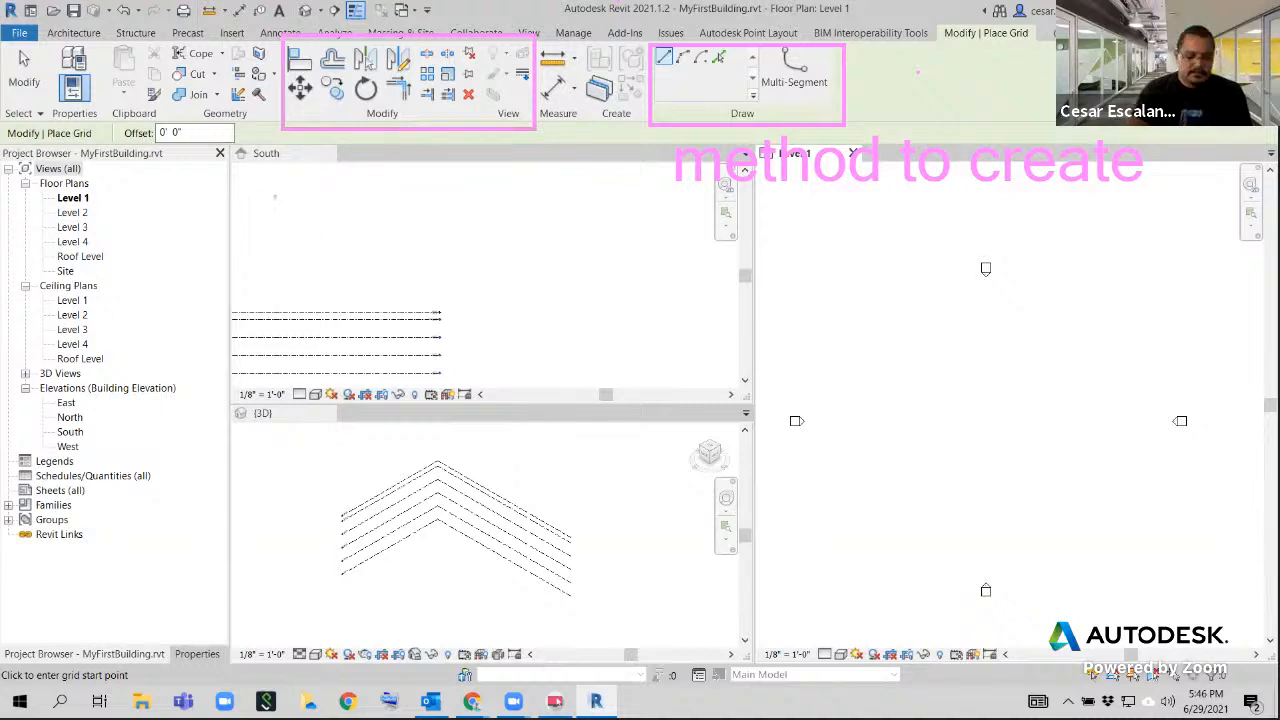
pyautogui.click(292, 212)
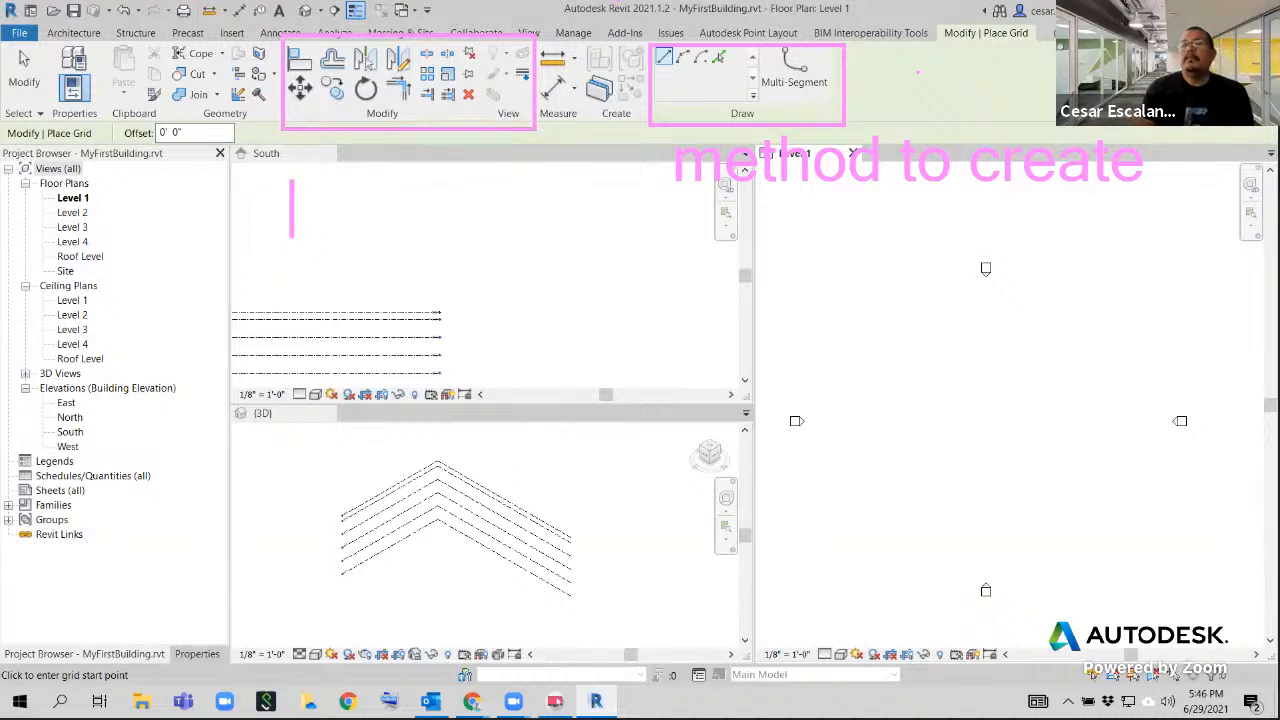
pyautogui.write('methods to')
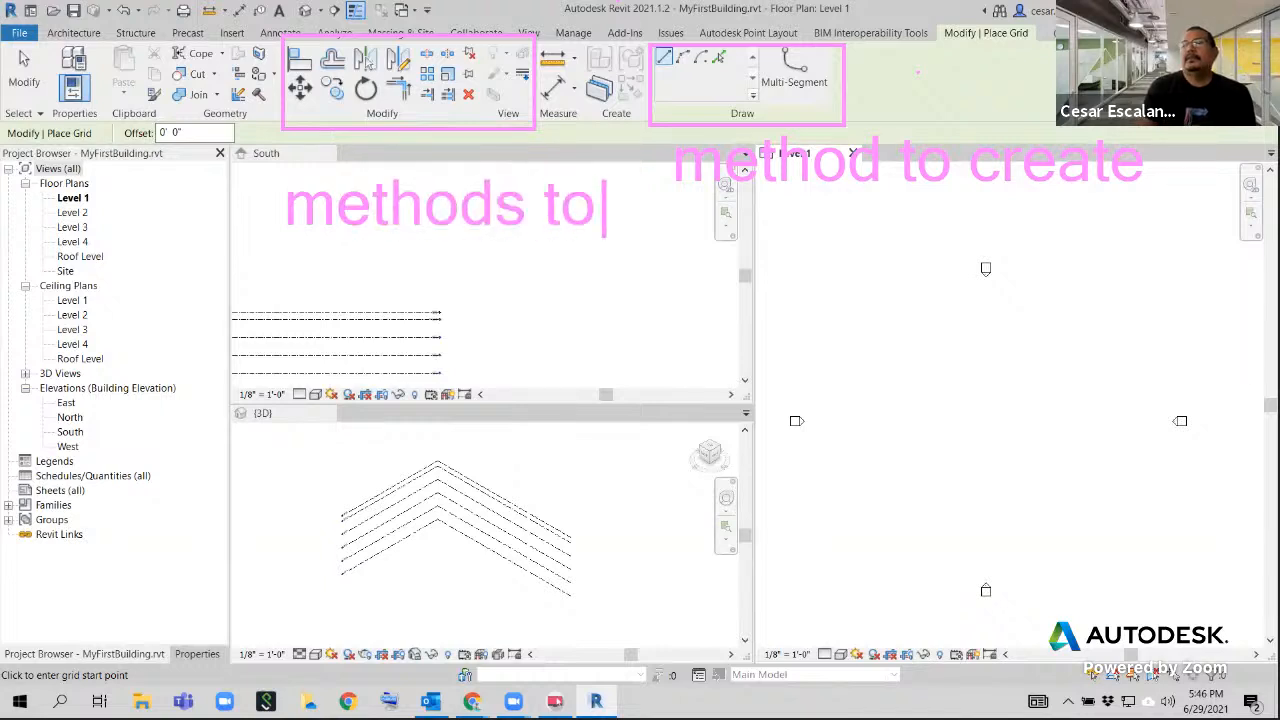
pyautogui.press('Return')
pyautogui.write('edit ')
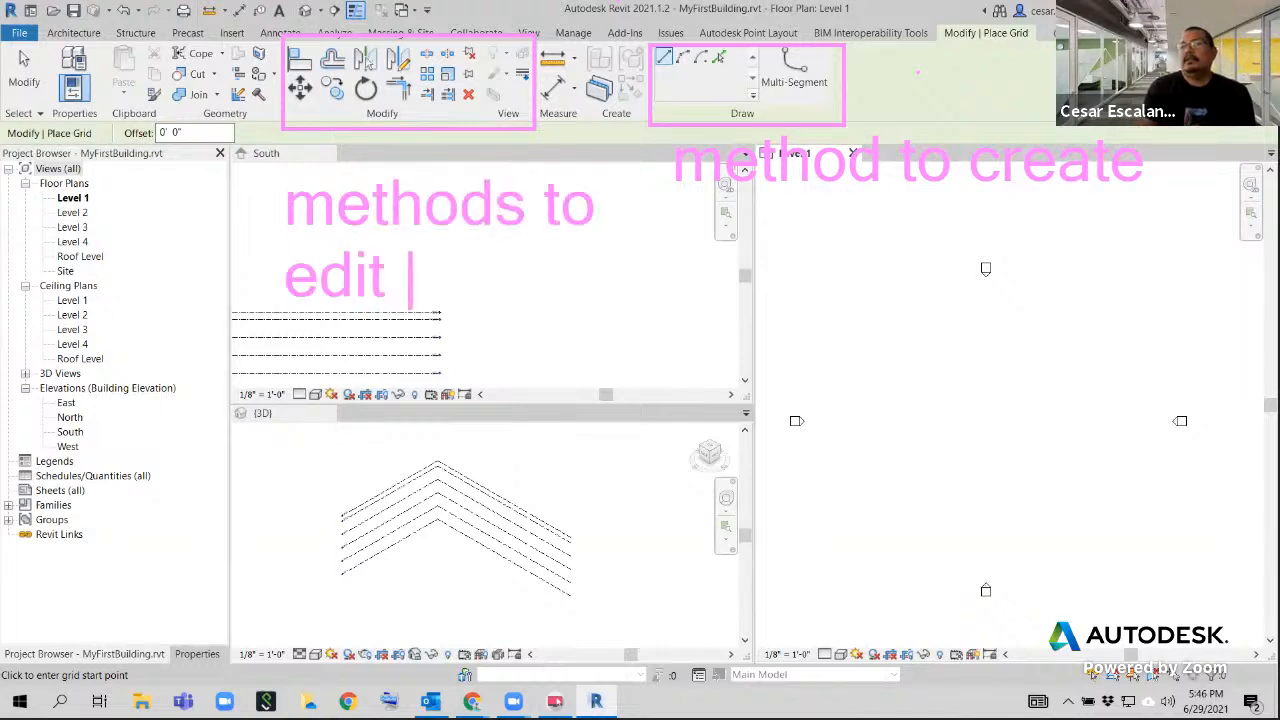
pyautogui.write('th')
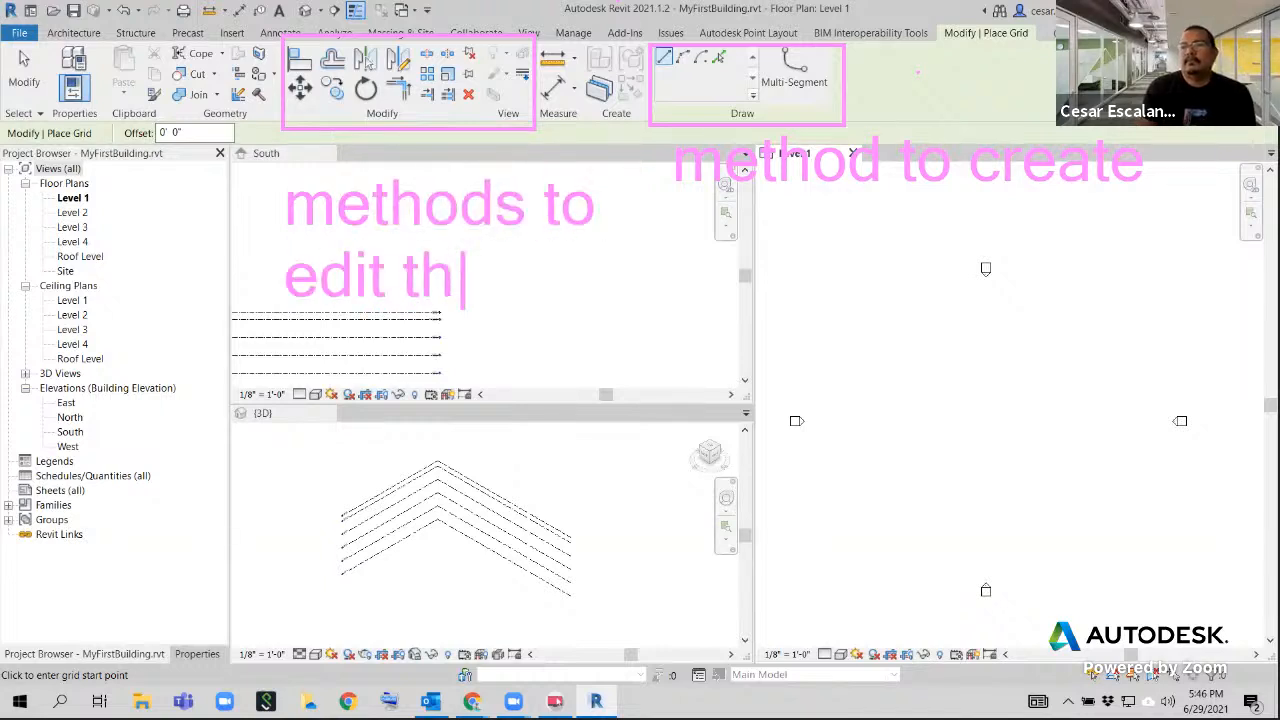
pyautogui.write('at')
pyautogui.press('BackSpace')
pyautogui.press('BackSpace')
pyautogui.write('at element')
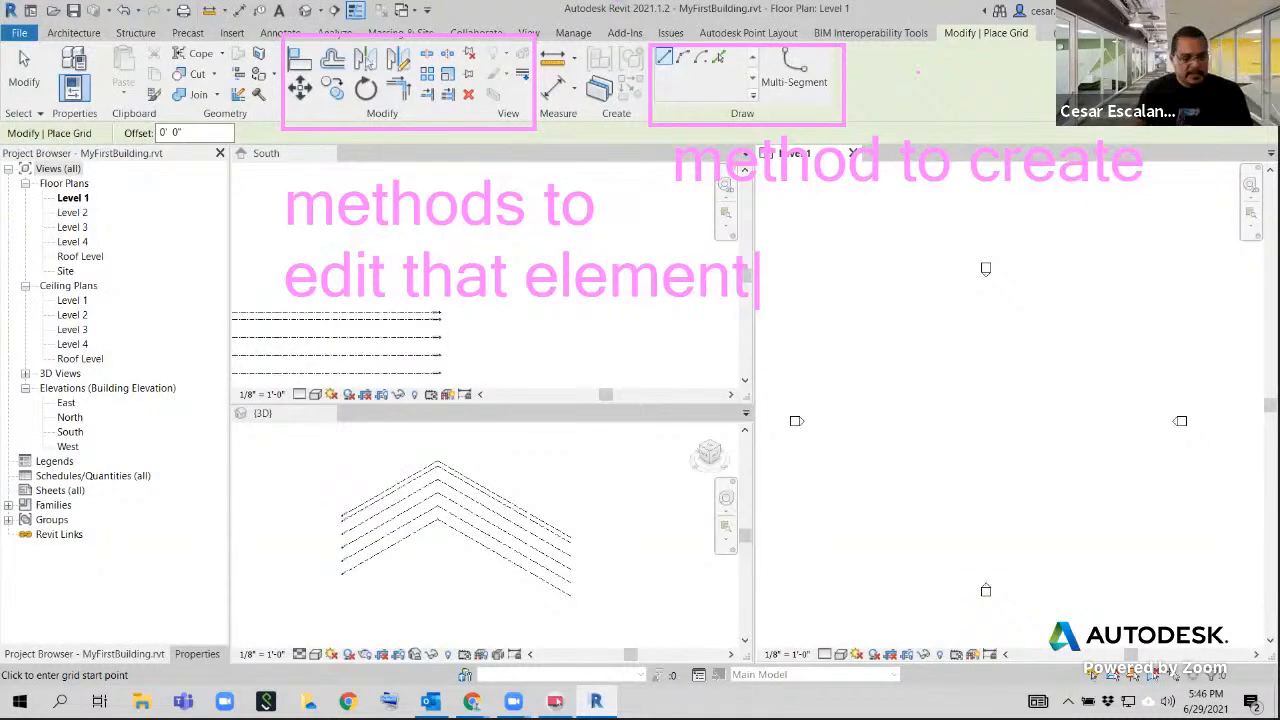
pyautogui.press('Escape')
pyautogui.press('Escape')
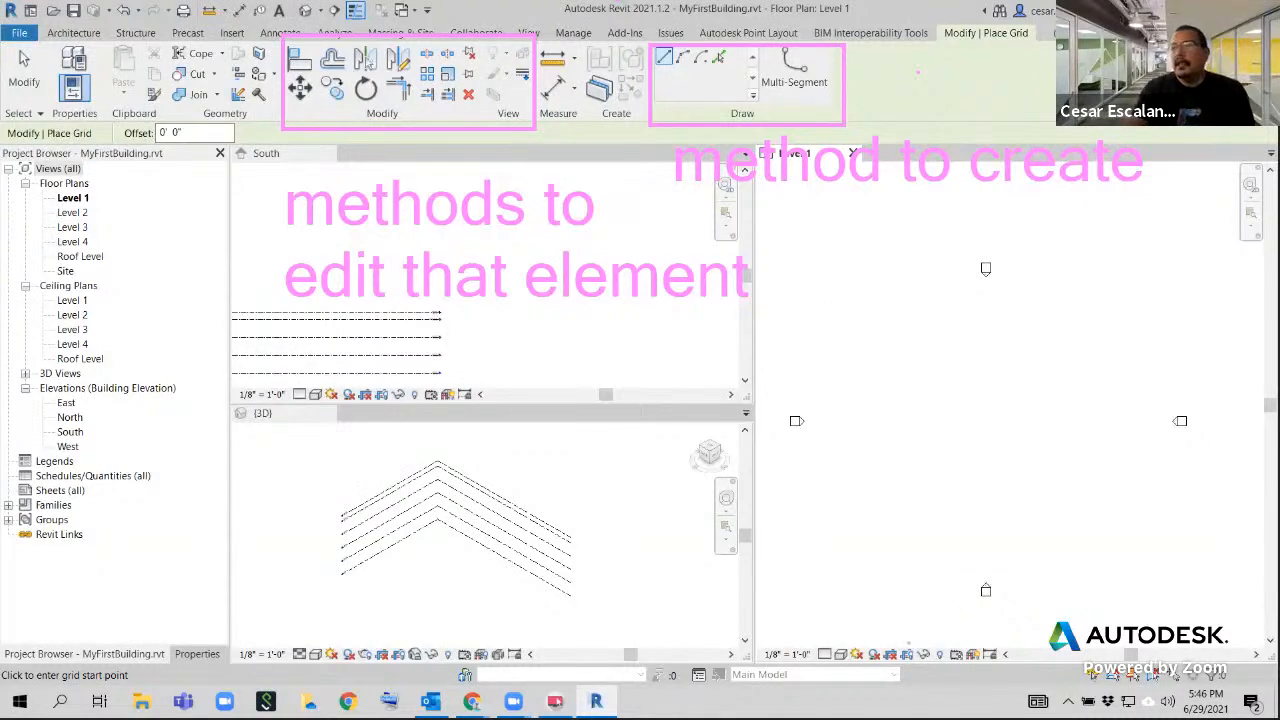
# Draw a straight architectural wall about 44 feet long on Level 1 in the 3D view
pyautogui.click(73, 33)
pyautogui.click(68, 95)
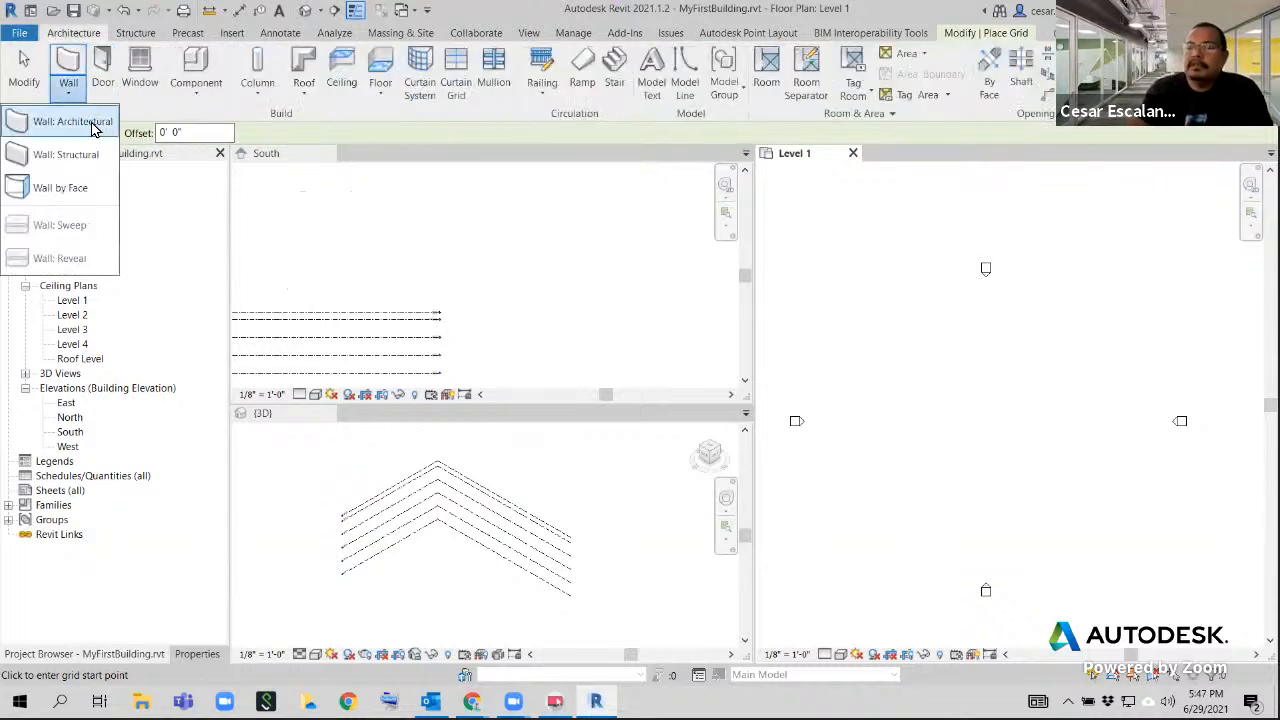
pyautogui.click(82, 123)
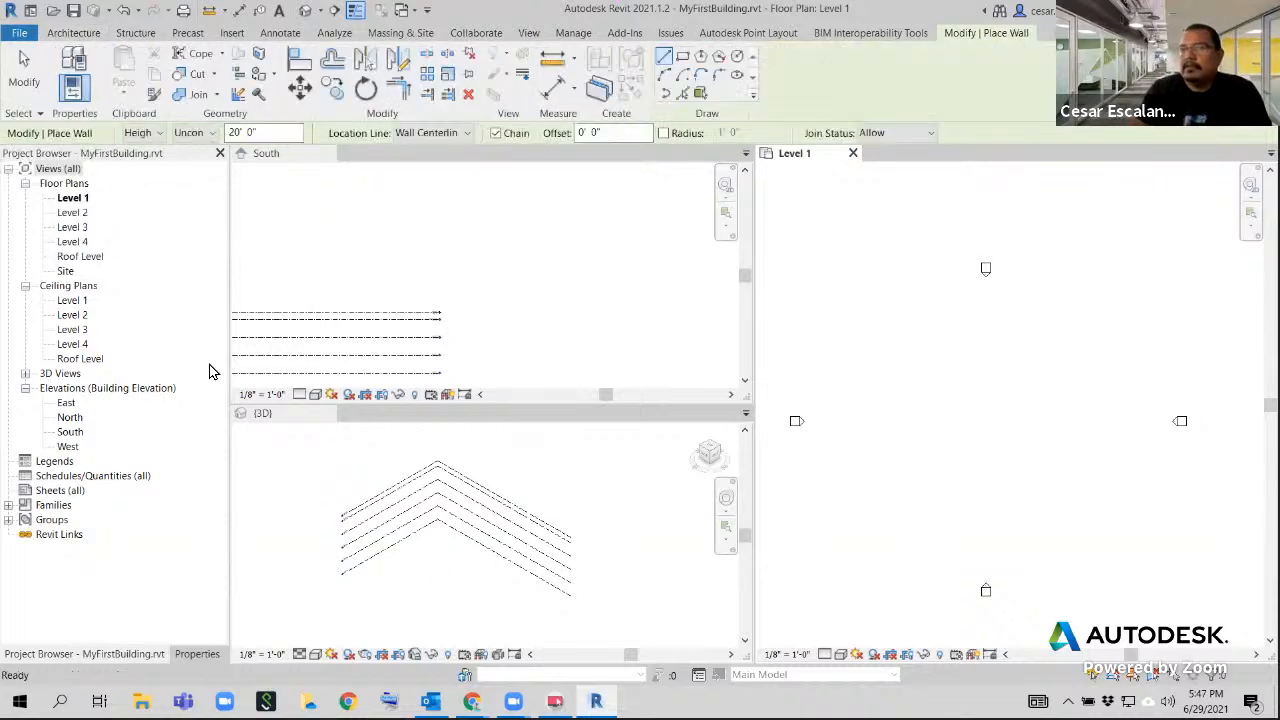
pyautogui.click(373, 575)
pyautogui.click(402, 568)
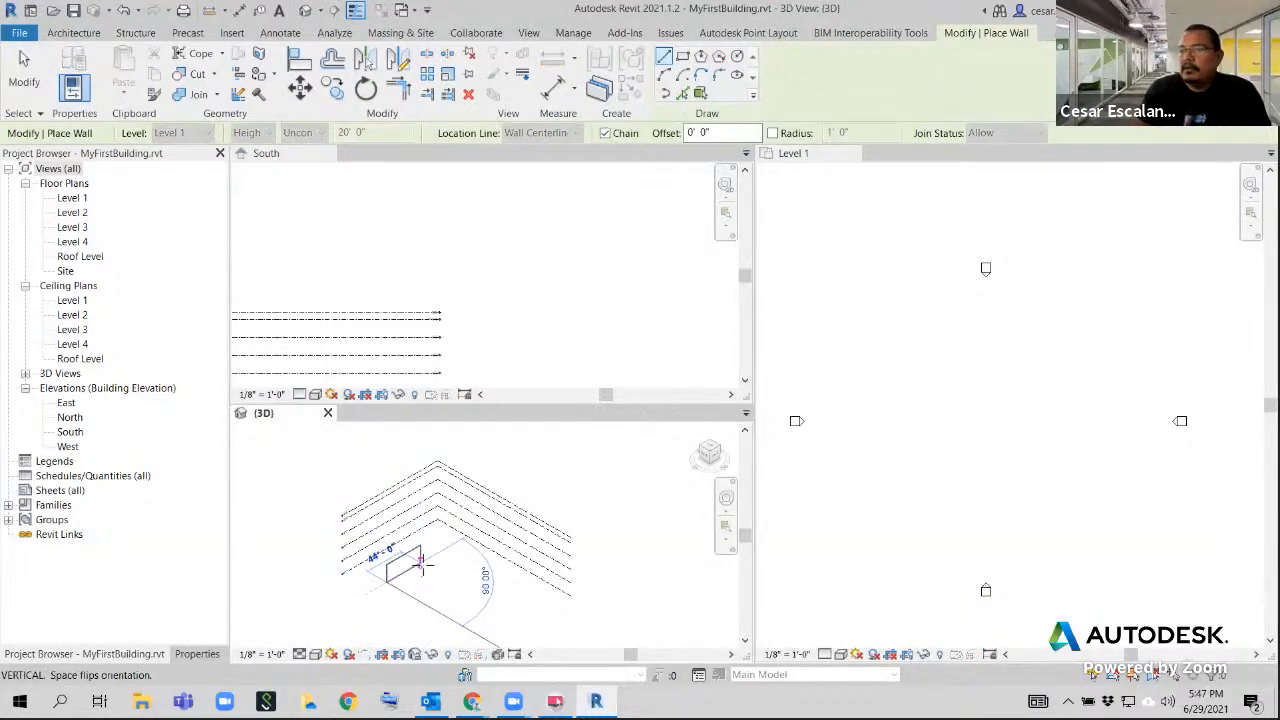
pyautogui.click(24, 75)
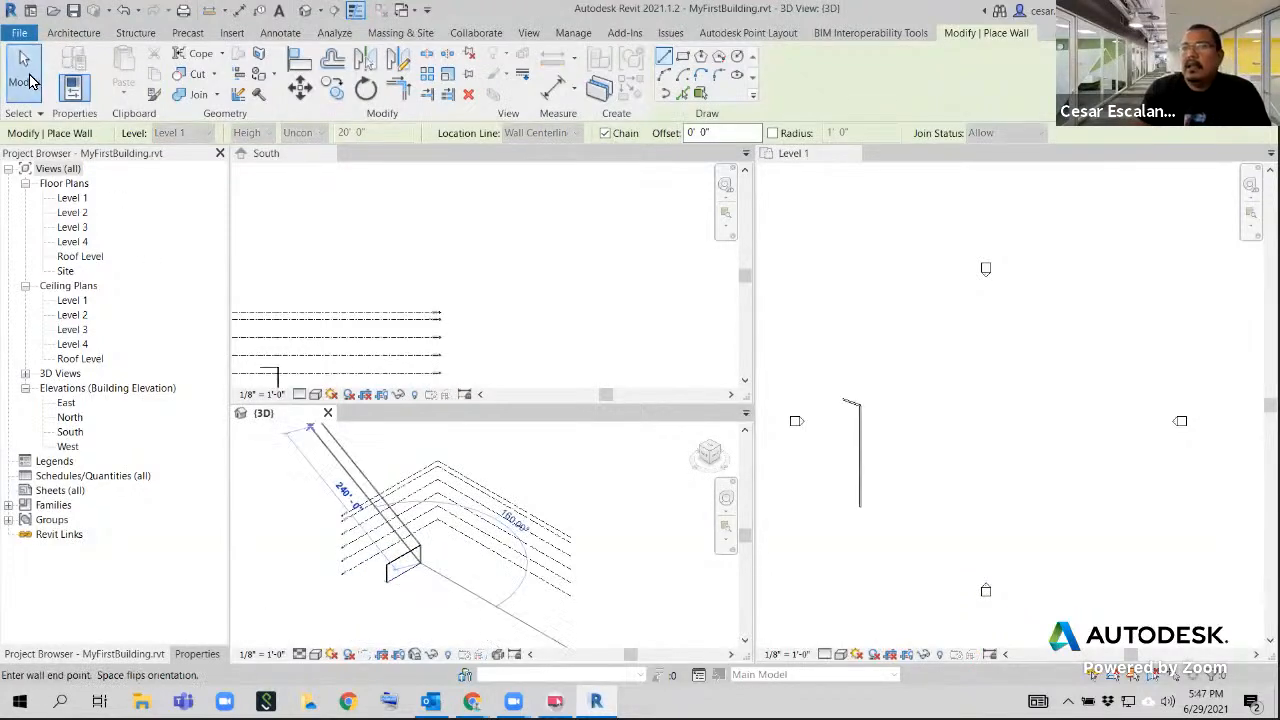
# Examine the context-specific editing tools offered for the wall and for the lowest level when each is selected in the 3D view
pyautogui.click(400, 565)
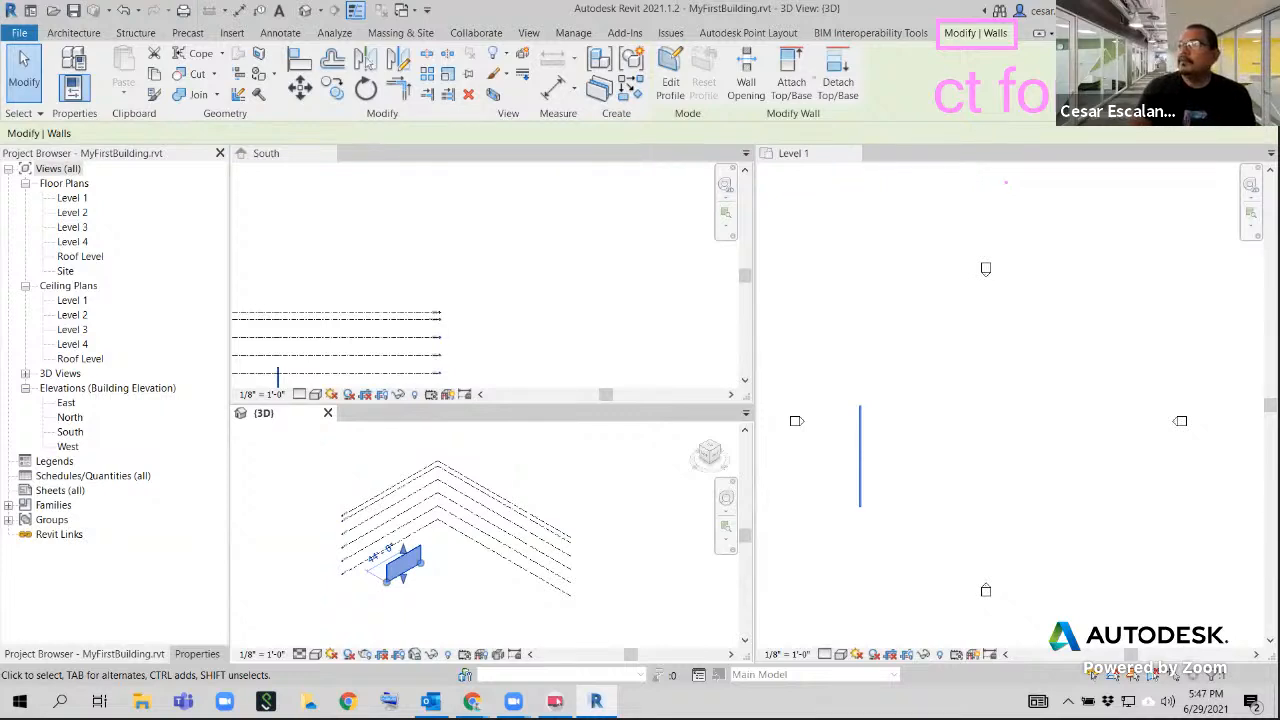
pyautogui.moveTo(760, 116)
pyautogui.mouseDown()
pyautogui.moveTo(813, 42)
pyautogui.moveTo(777, 42)
pyautogui.moveTo(858, 105)
pyautogui.moveTo(877, 73)
pyautogui.mouseUp()
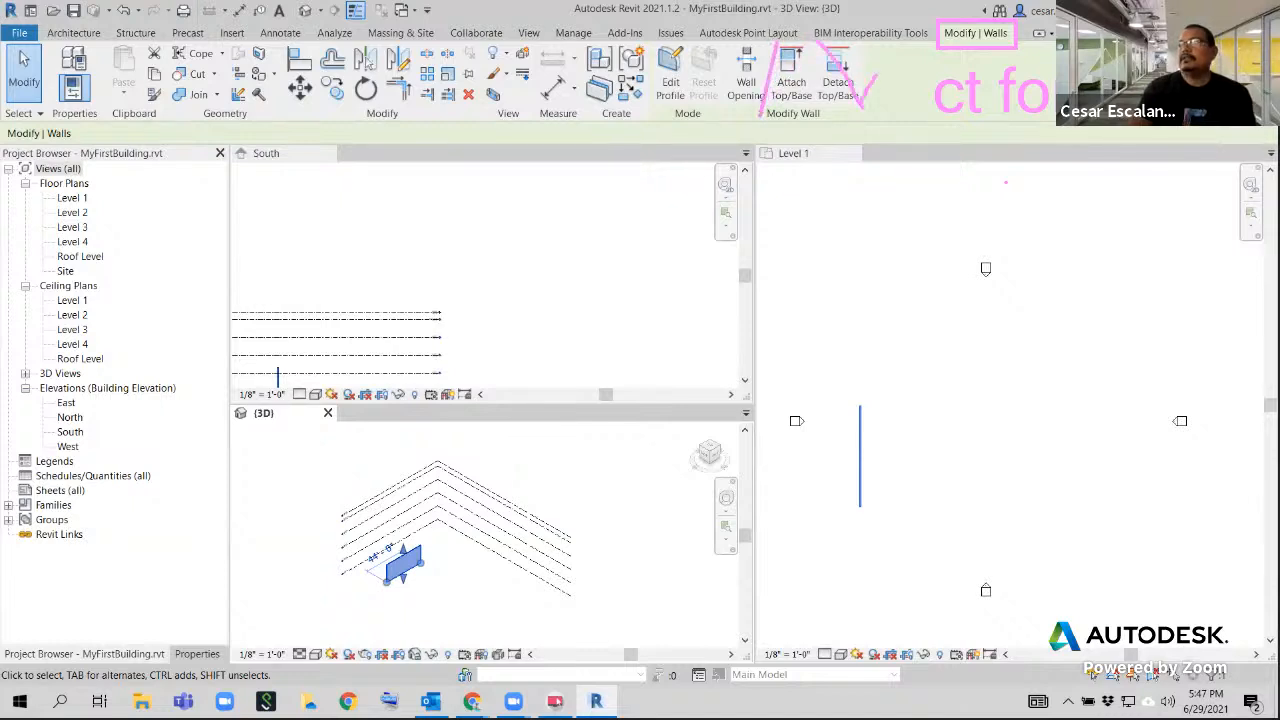
pyautogui.moveTo(864, 54)
pyautogui.mouseDown()
pyautogui.moveTo(856, 40)
pyautogui.moveTo(760, 55)
pyautogui.moveTo(882, 82)
pyautogui.moveTo(874, 38)
pyautogui.mouseUp()
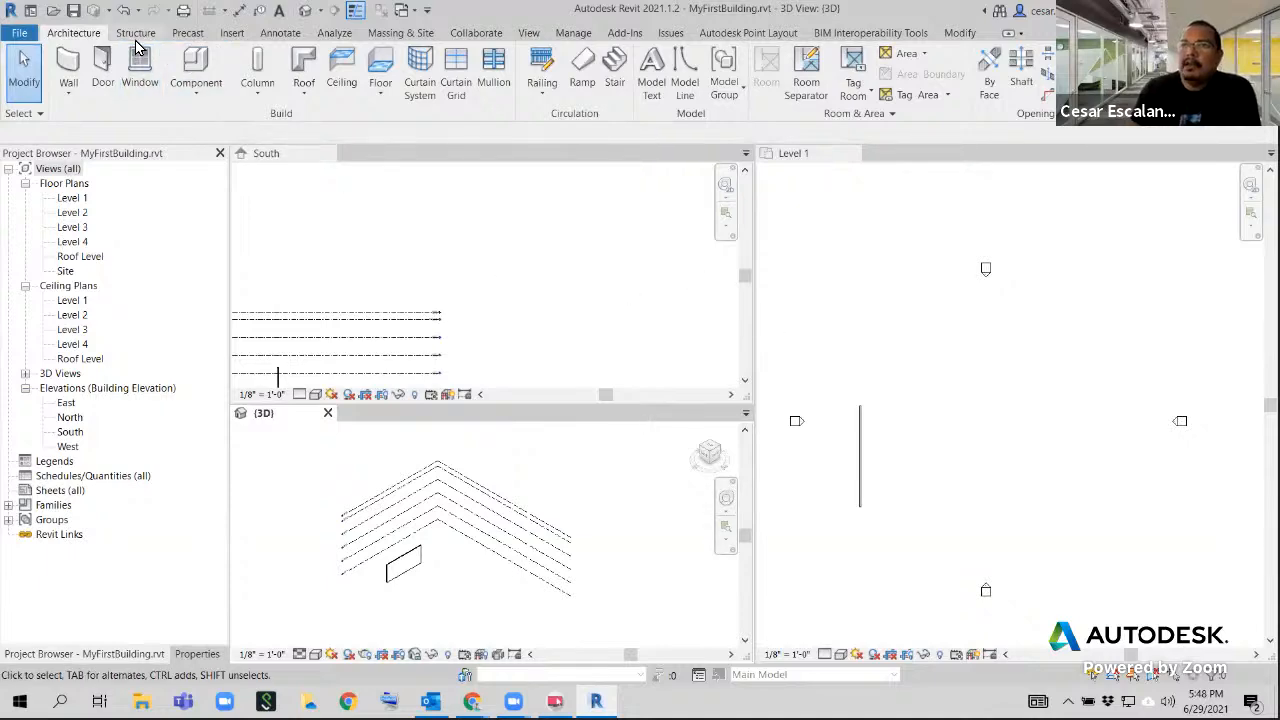
pyautogui.scroll(-4, 137, 47)
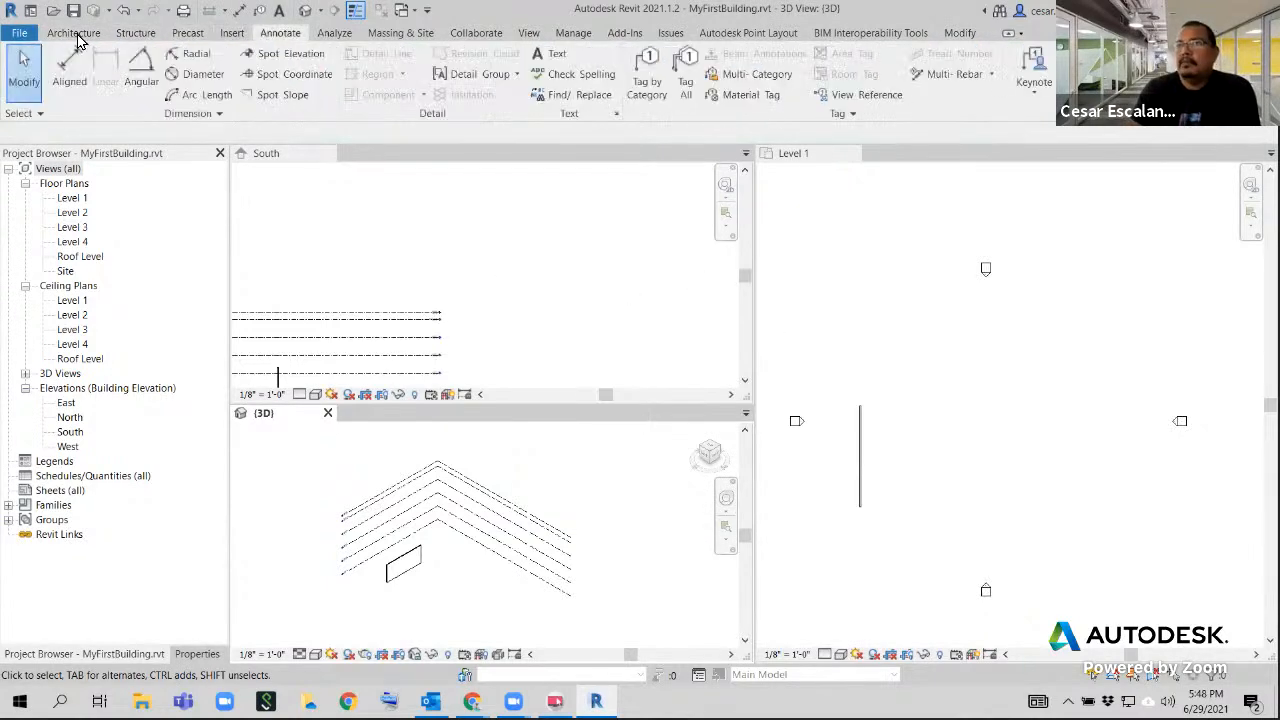
pyautogui.scroll(4, 78, 36)
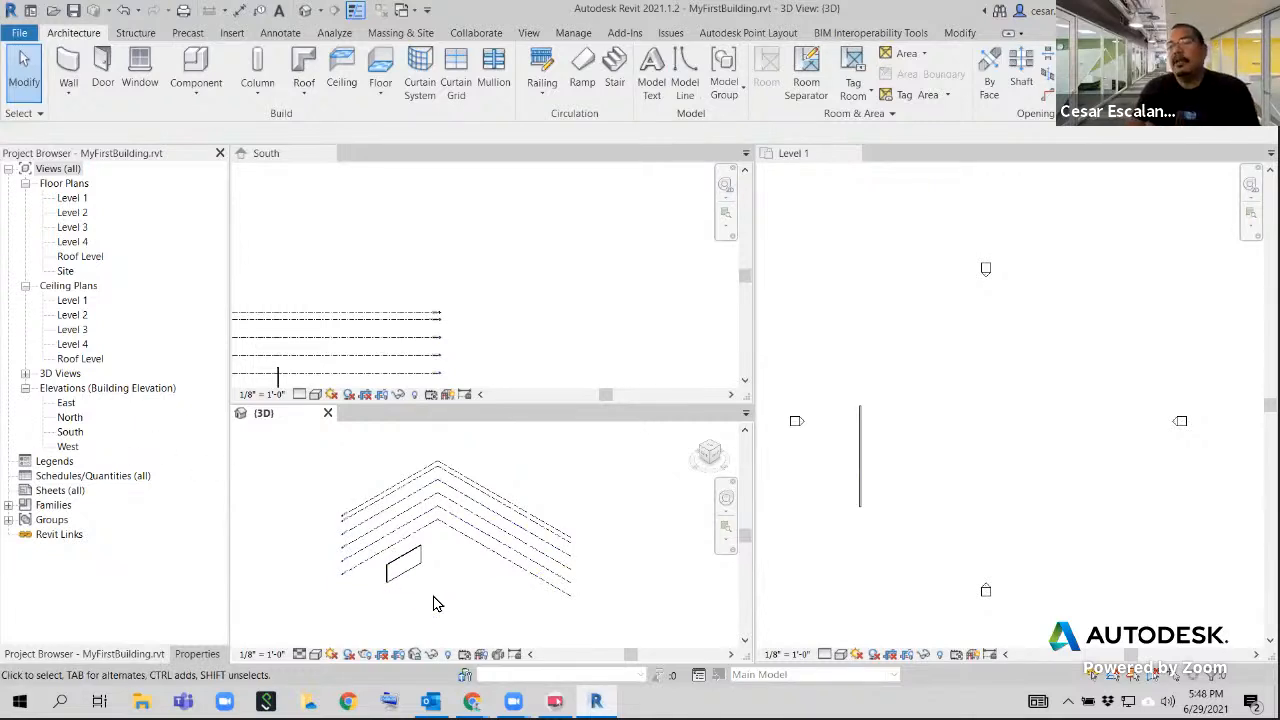
pyautogui.click(411, 566)
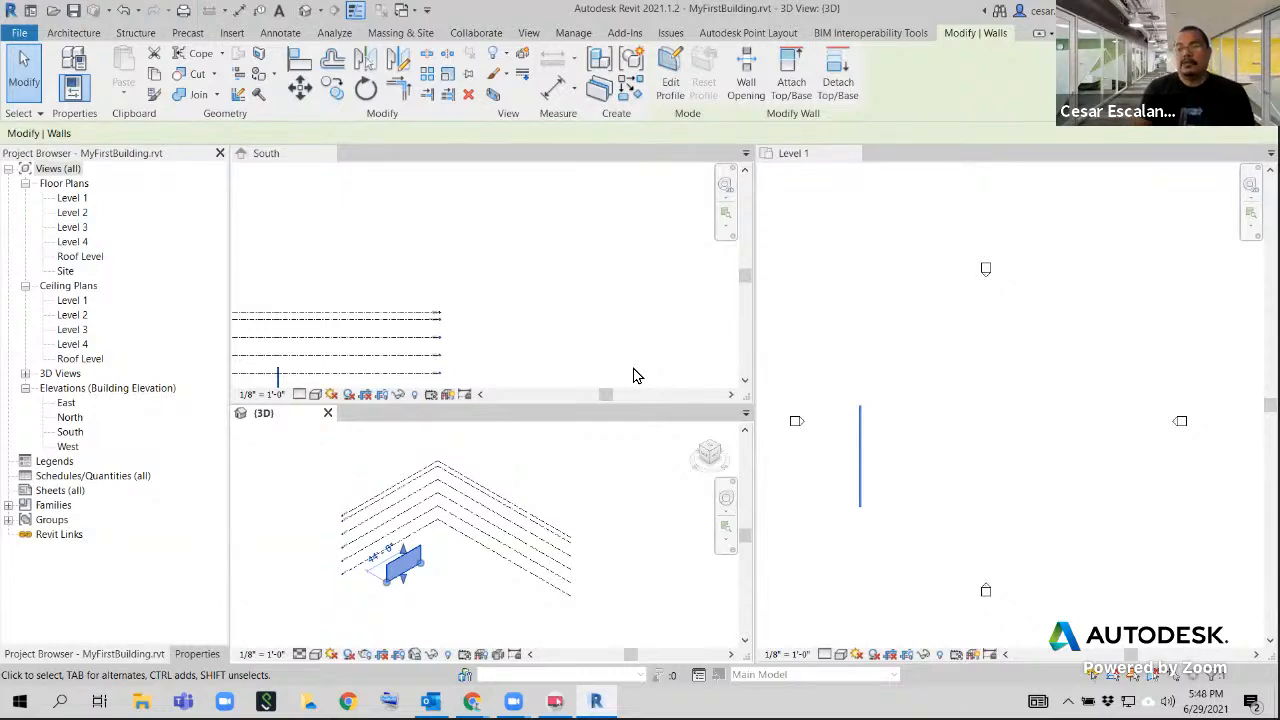
pyautogui.press('Escape')
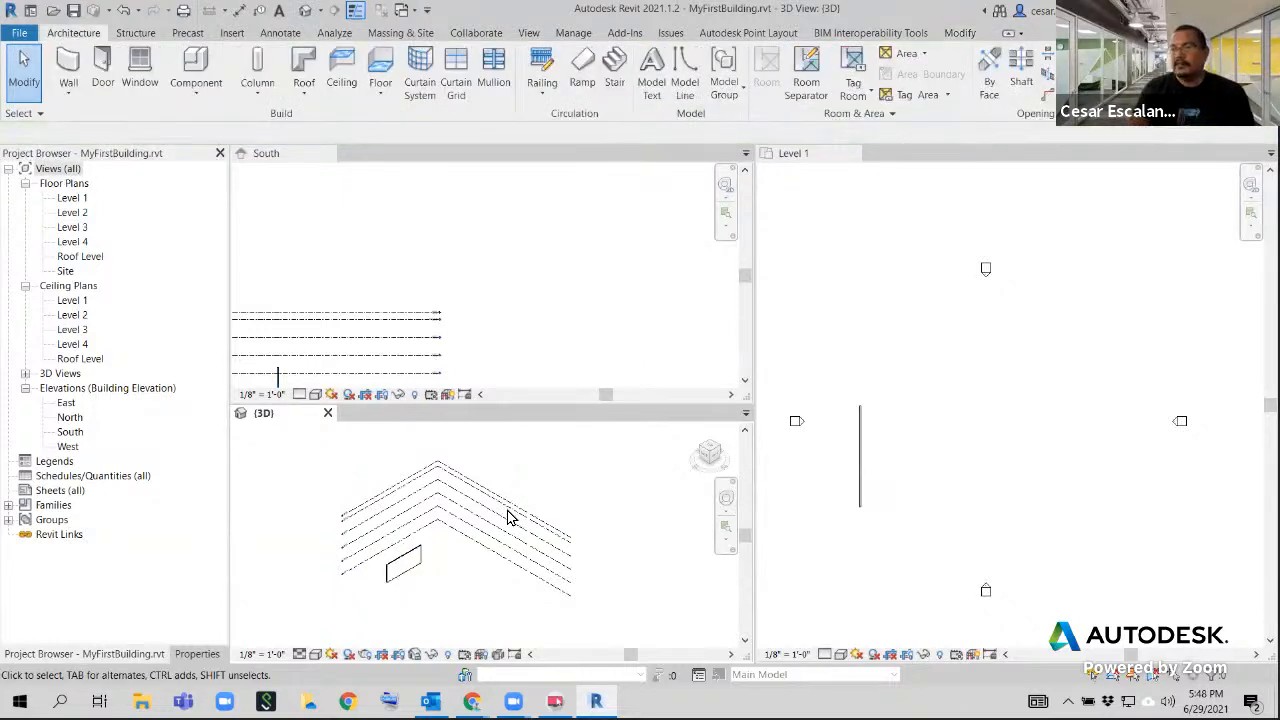
pyautogui.click(511, 569)
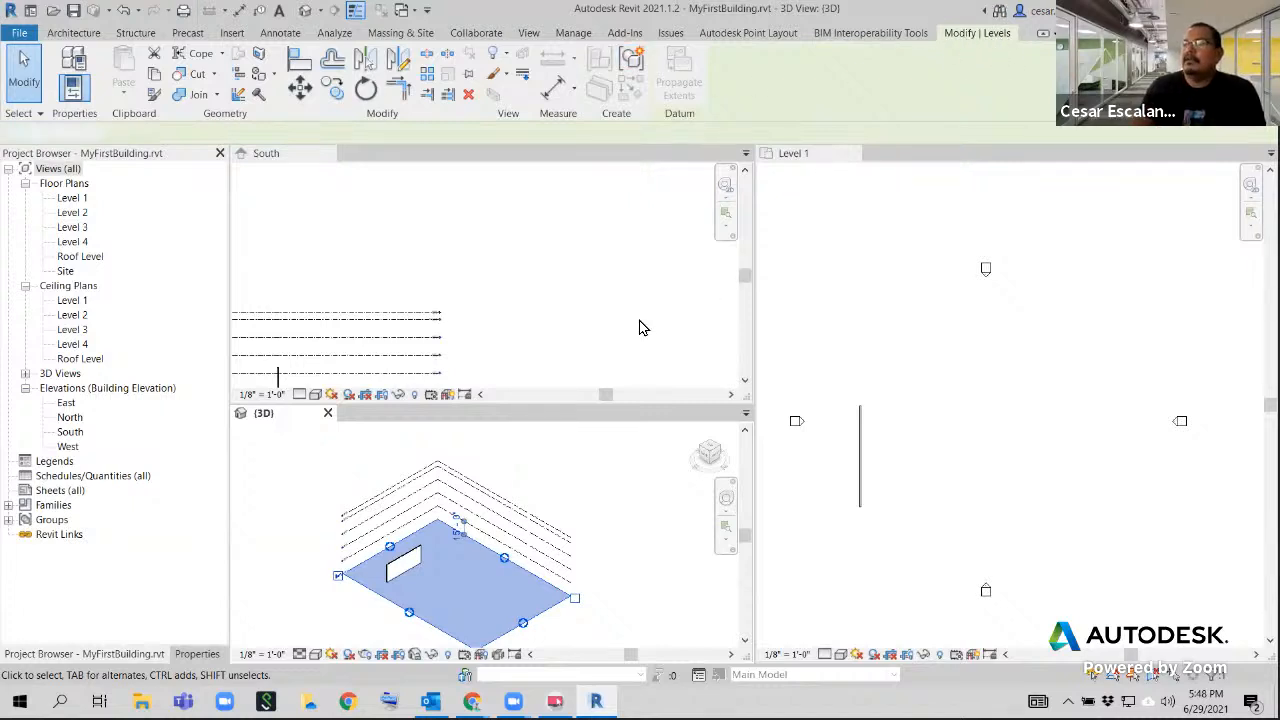
pyautogui.click(423, 334)
pyautogui.click(561, 476)
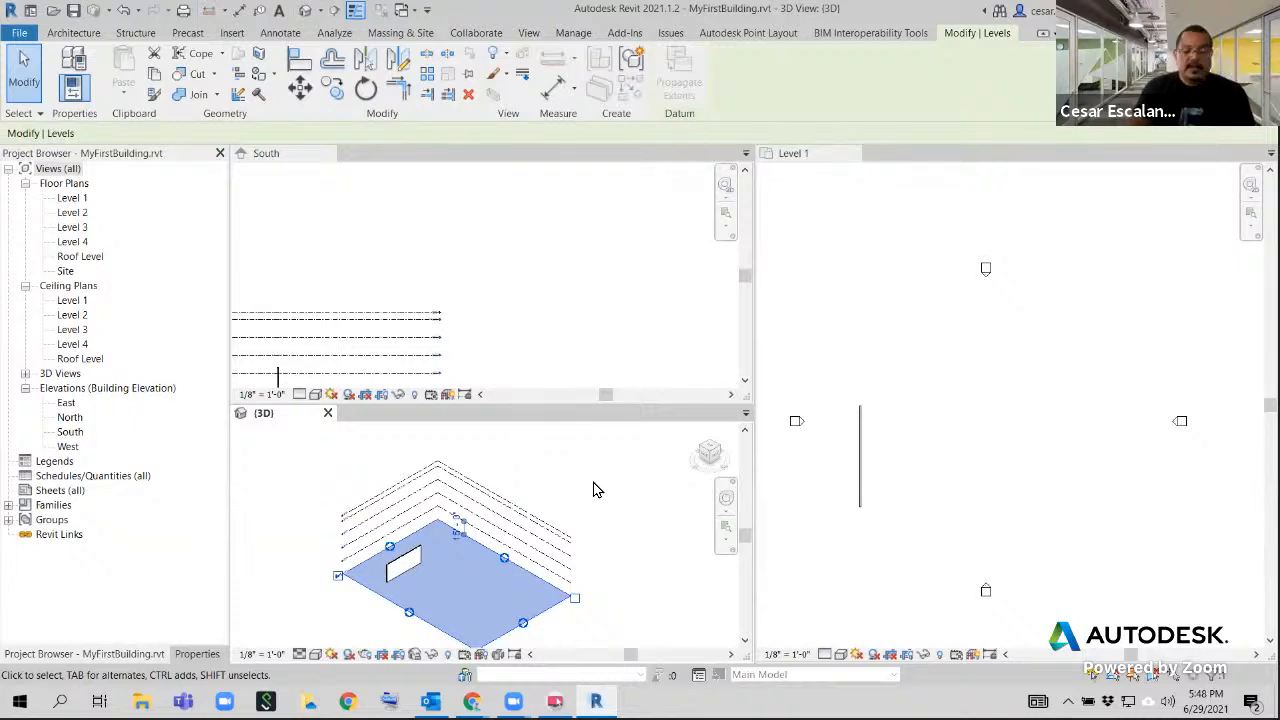
pyautogui.click(593, 489)
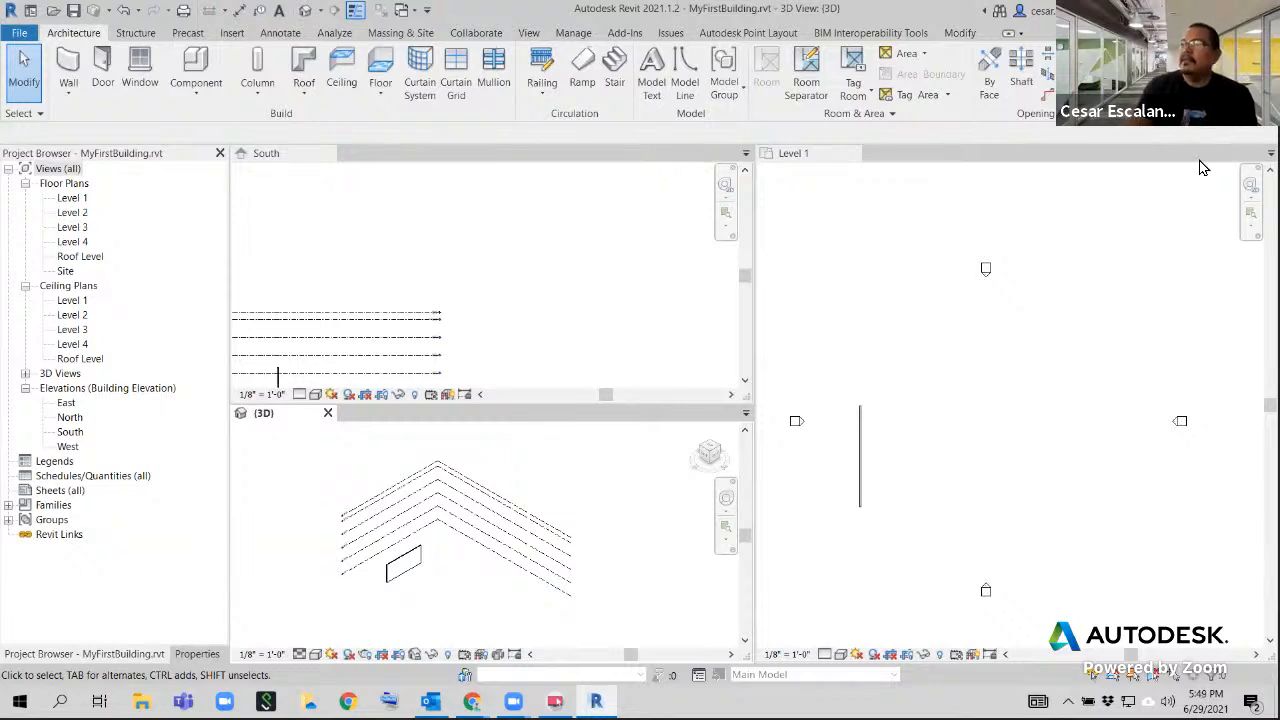
# Delete the sample wall in the Level 1 floor plan
pyautogui.click(1009, 299)
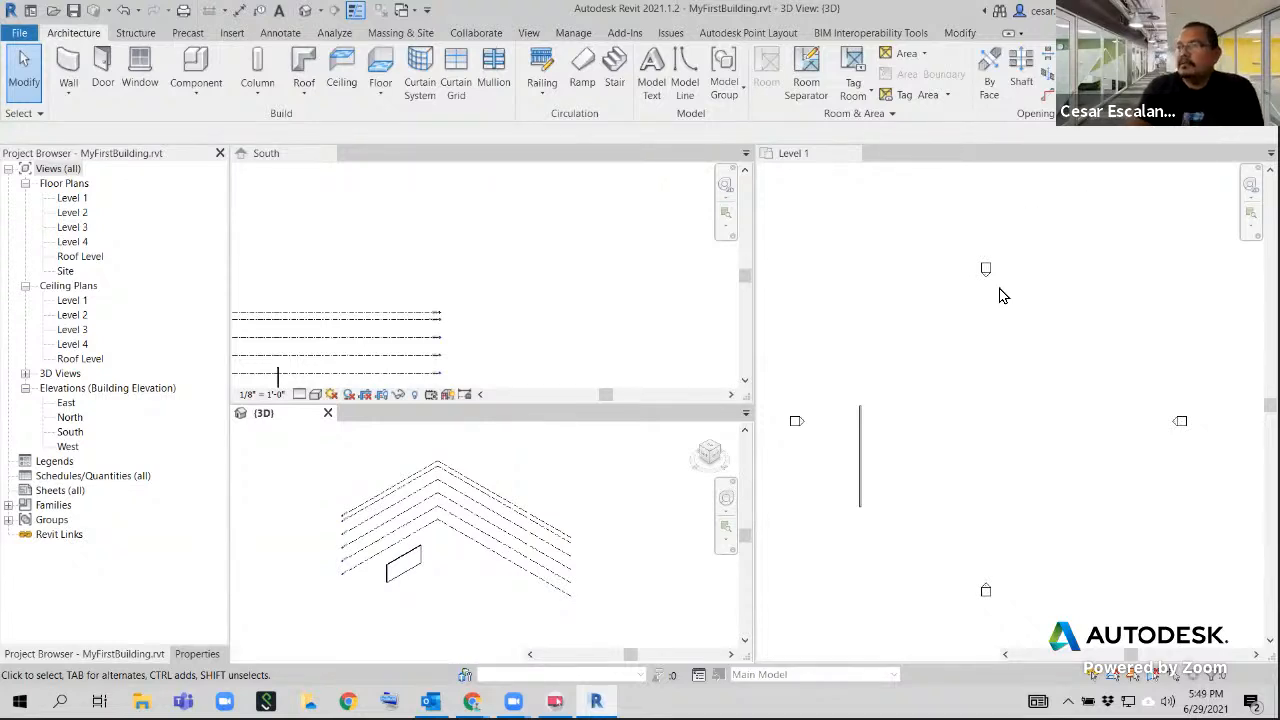
pyautogui.click(860, 466)
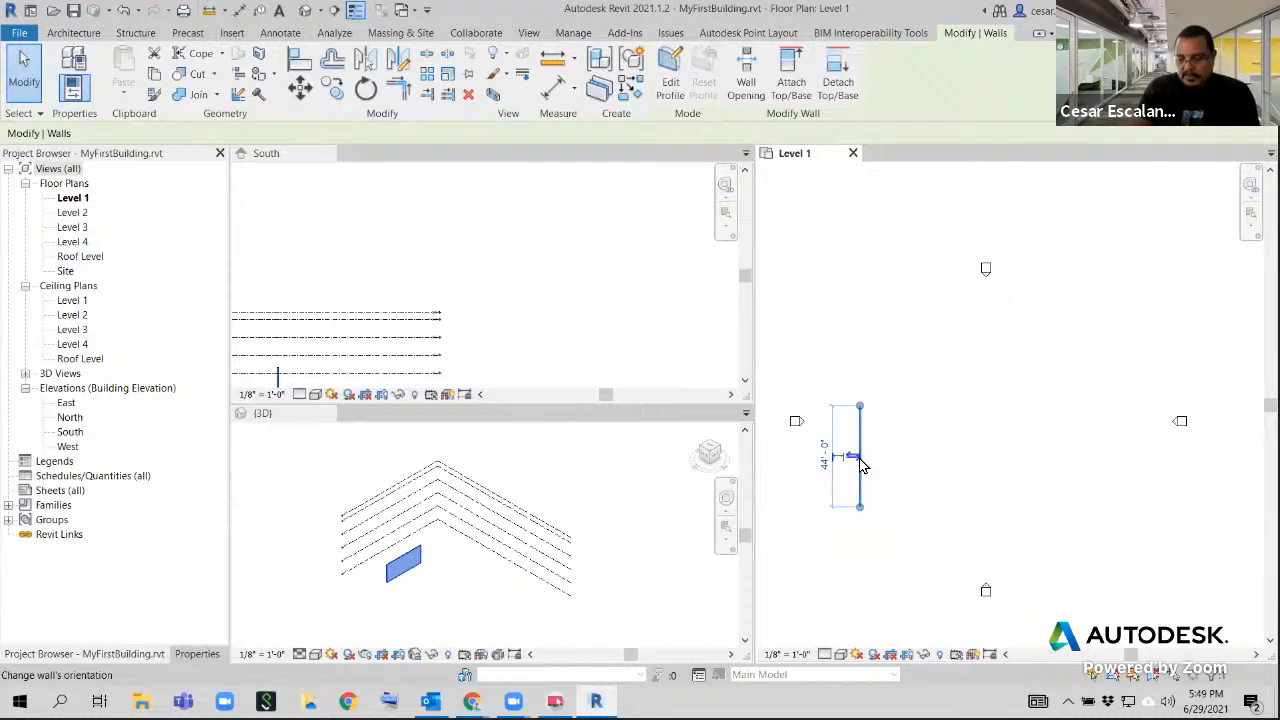
pyautogui.press('Delete')
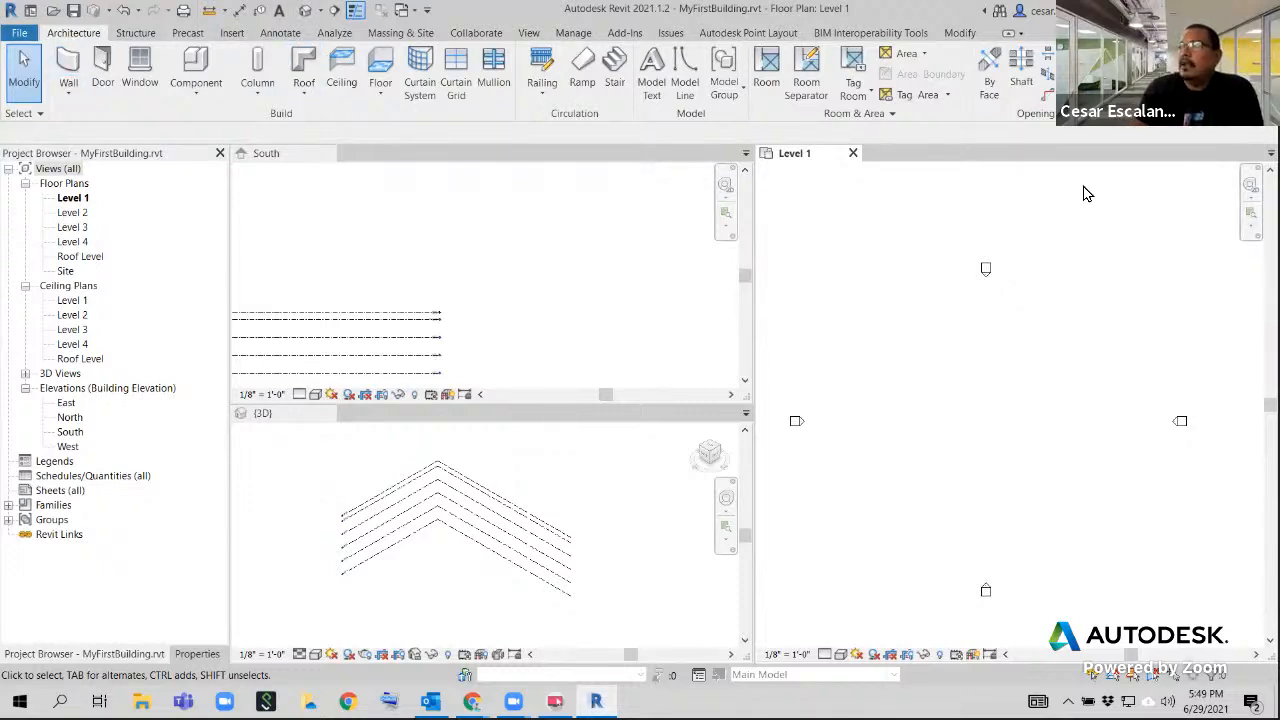
# Draw one straight vertical grid line in the western part of the Level 1 floor plan, running from near the south marker up toward the north marker
pyautogui.click(1120, 74)
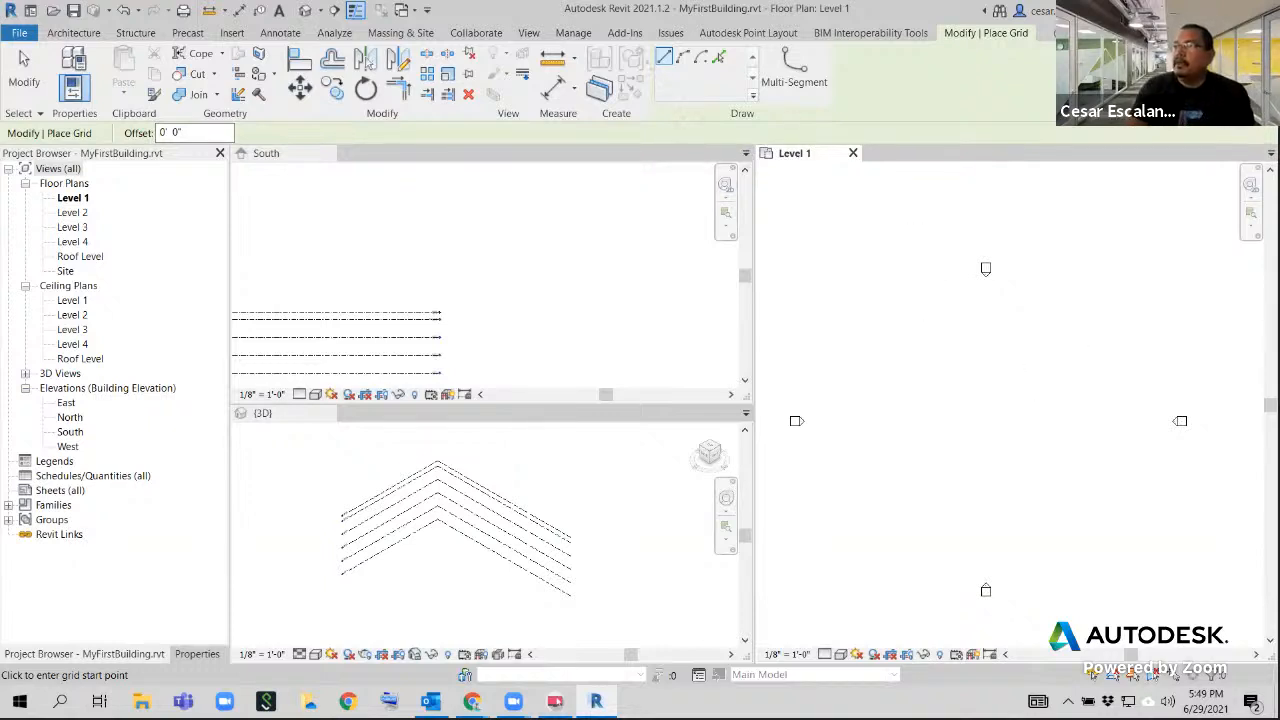
pyautogui.moveTo(646, 45); pyautogui.dragTo(751, 70)
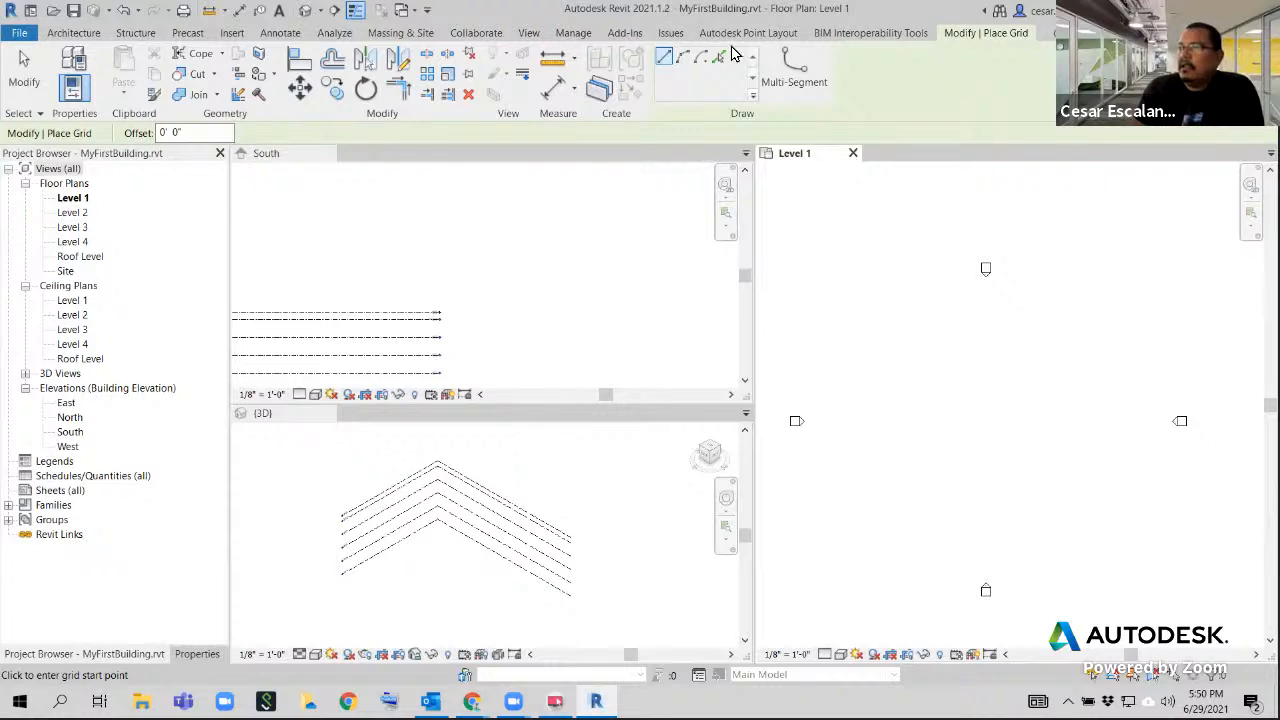
pyautogui.click(917, 560)
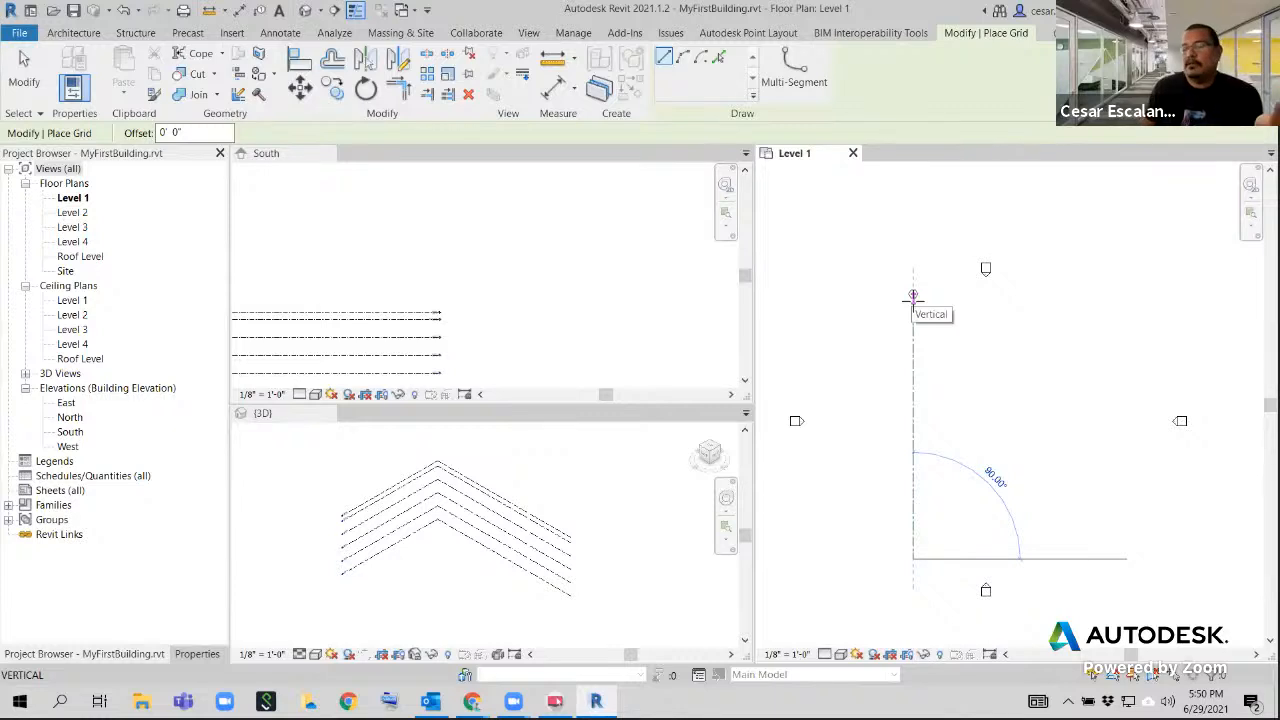
pyautogui.click(928, 296)
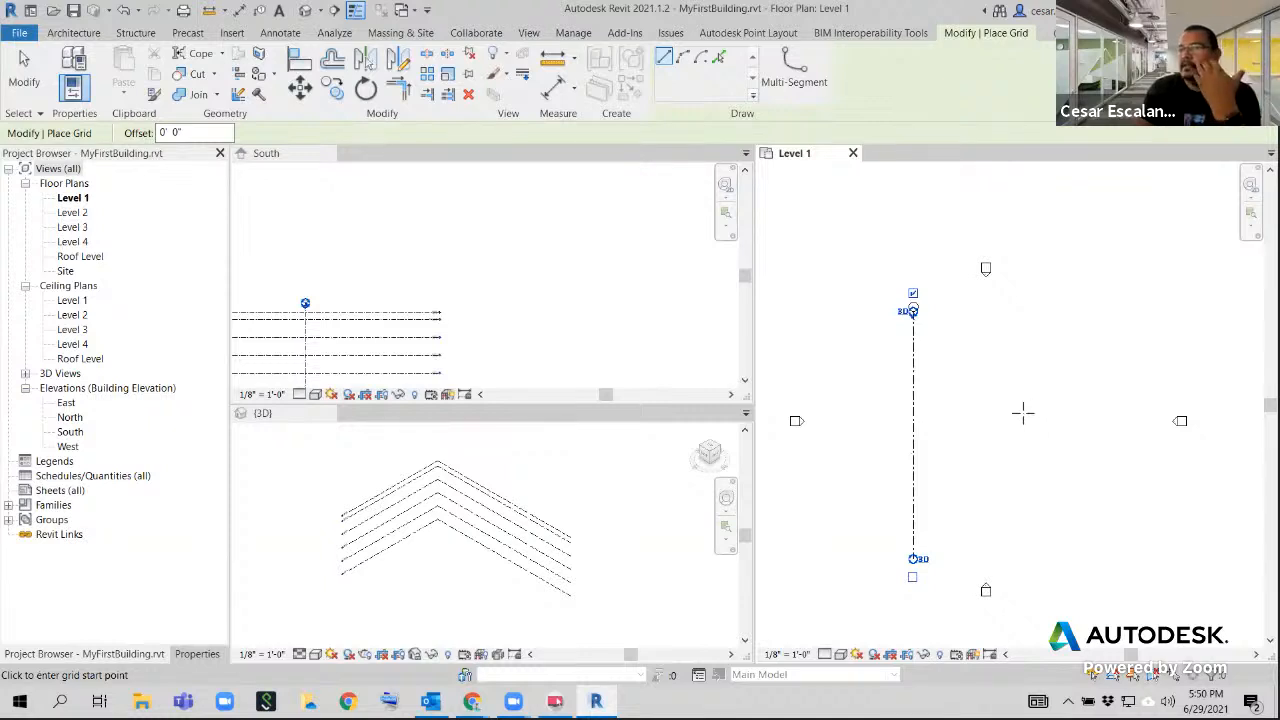
# End grid placement and inspect in the South elevation how the grid line crosses all the levels
pyautogui.click(515, 315)
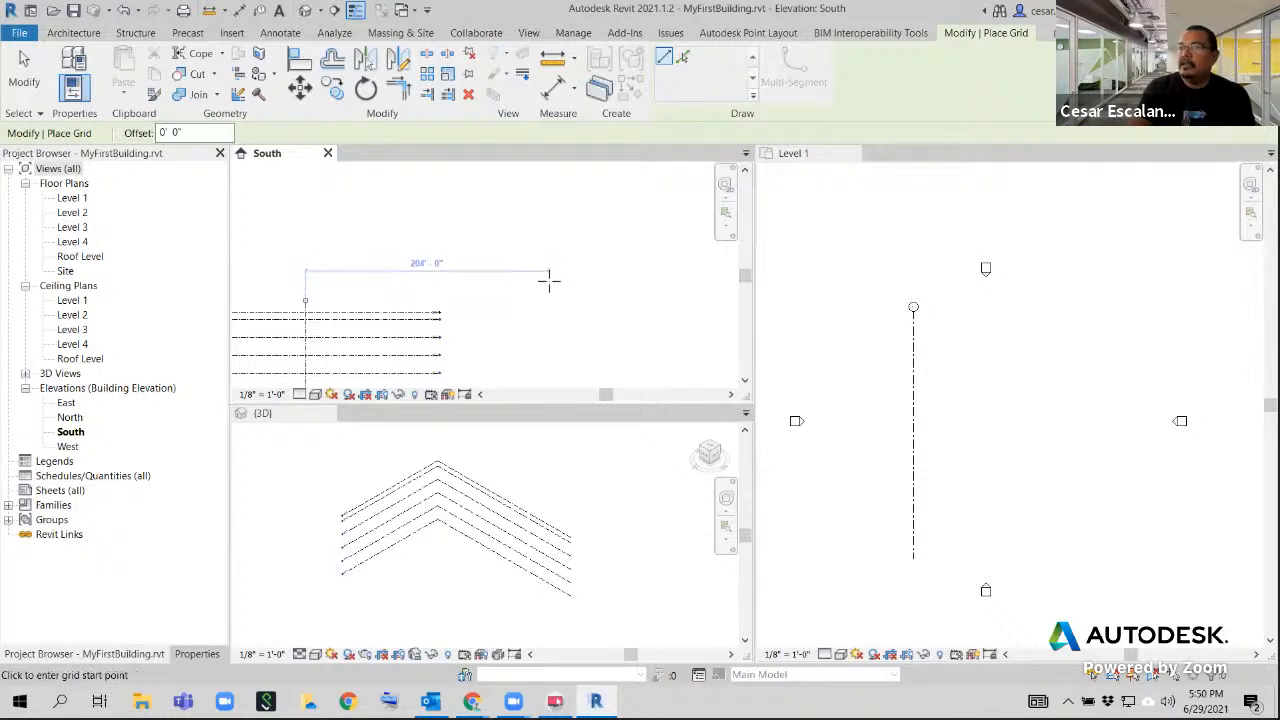
pyautogui.press('Escape')
pyautogui.press('Escape')
pyautogui.moveTo(519, 307); pyautogui.dragTo(551, 266, button='middle')
pyautogui.scroll(1, 476, 316)
pyautogui.scroll(1, 476, 316)
pyautogui.scroll(1, 330, 323)
pyautogui.scroll(5, 359, 309)
pyautogui.moveTo(365, 308); pyautogui.dragTo(379, 313, button='middle')
pyautogui.scroll(-4, 379, 312)
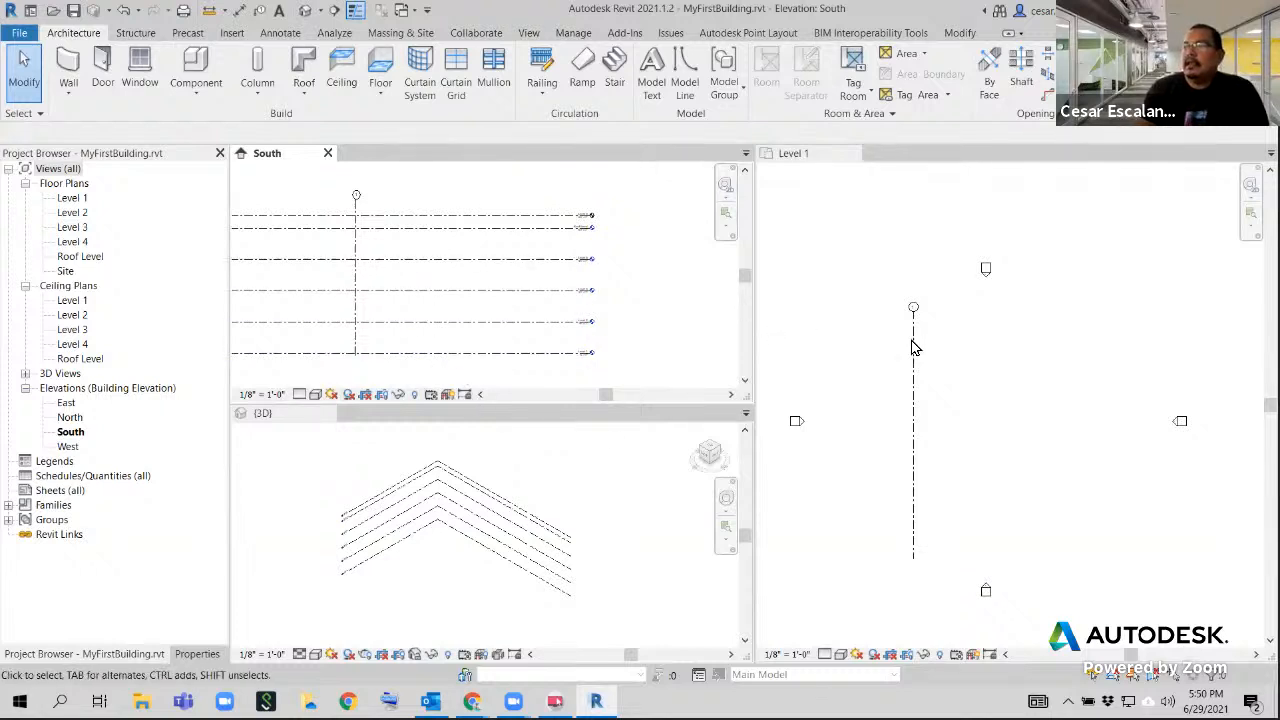
pyautogui.scroll(4, 601, 345)
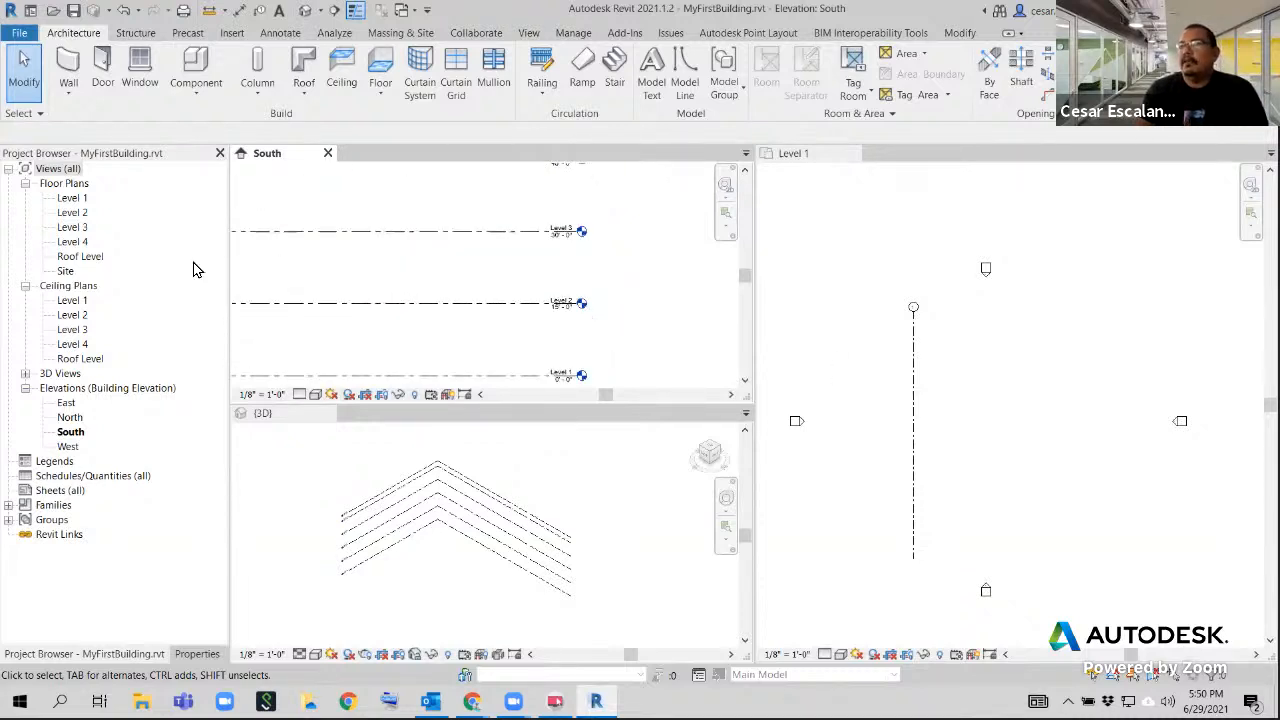
pyautogui.scroll(-3, 553, 308)
pyautogui.scroll(-2, 557, 317)
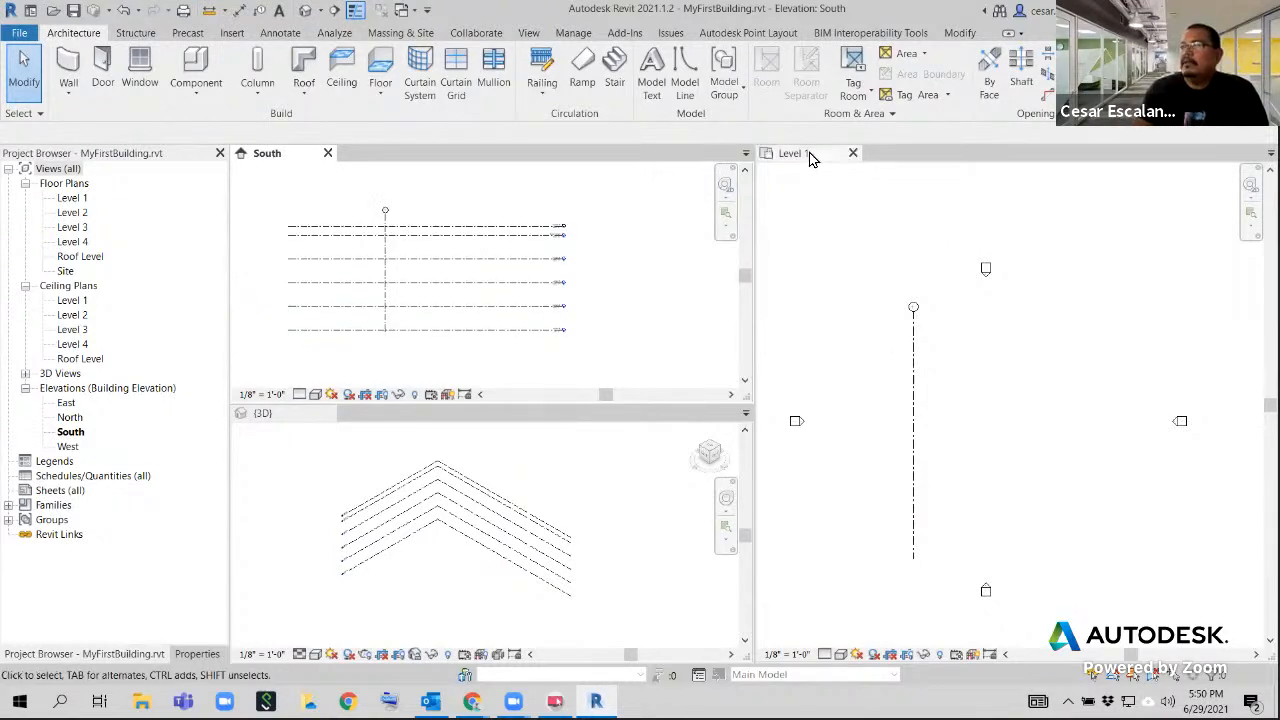
# Check the grid line in the Roof Level floor plan, close that plan, and review the grid against the levels in the South elevation
pyautogui.doubleClick(80, 257)
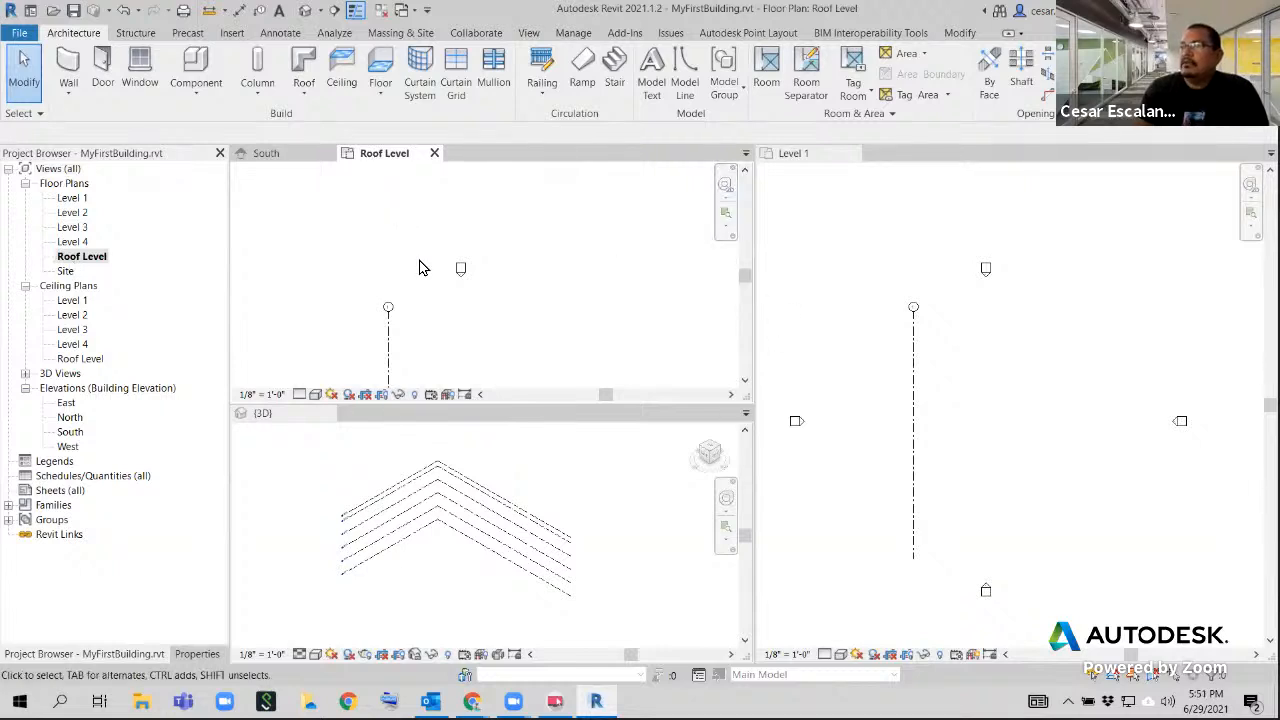
pyautogui.scroll(1, 477, 333)
pyautogui.moveTo(477, 333); pyautogui.dragTo(540, 228, button='middle')
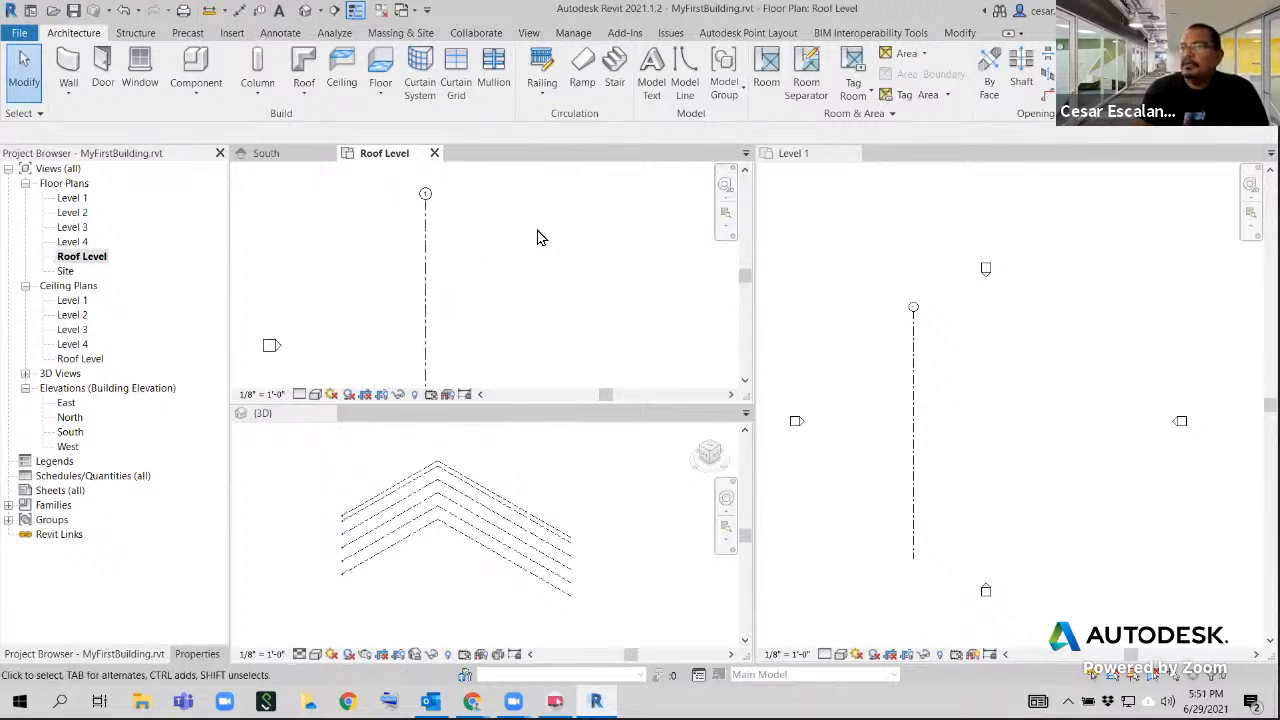
pyautogui.click(434, 155)
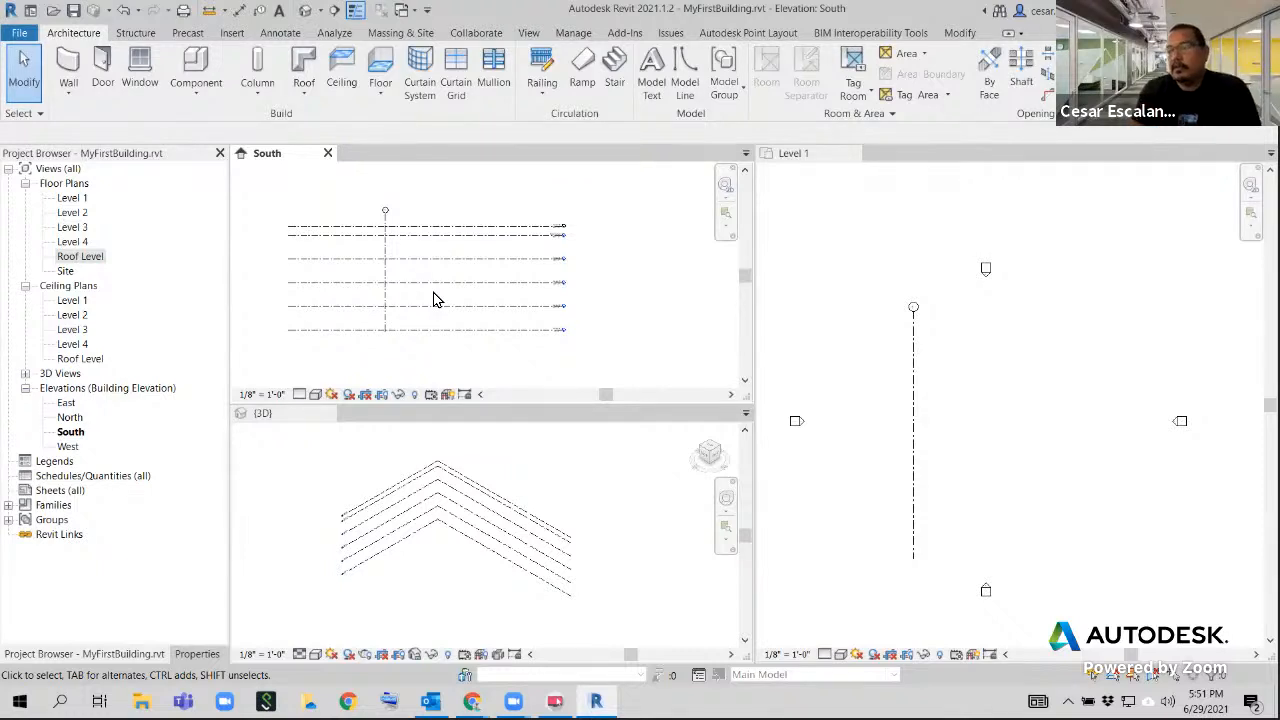
pyautogui.moveTo(607, 311); pyautogui.dragTo(594, 311, button='middle')
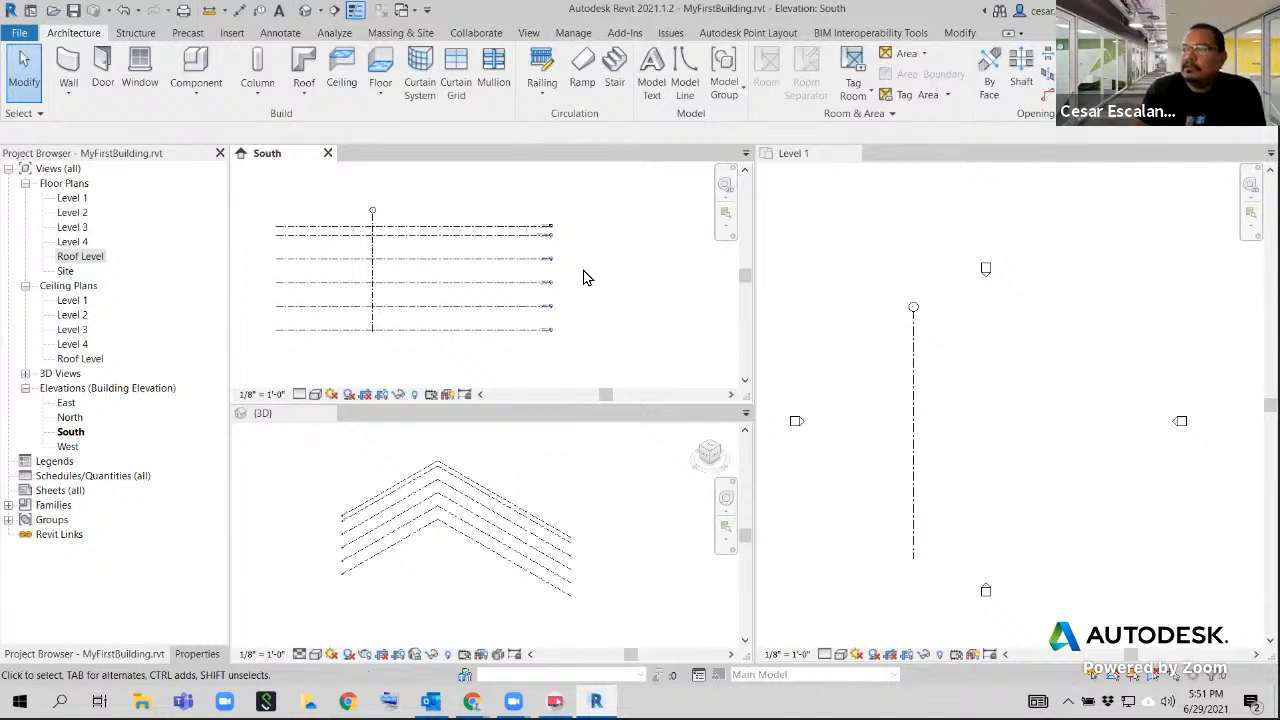
pyautogui.scroll(2, 486, 214)
pyautogui.scroll(2, 560, 222)
pyautogui.scroll(-3, 600, 240)
pyautogui.moveTo(646, 289)
pyautogui.mouseDown(button='middle')
pyautogui.moveTo(643, 246)
pyautogui.moveTo(644, 267)
pyautogui.mouseUp(button='middle')
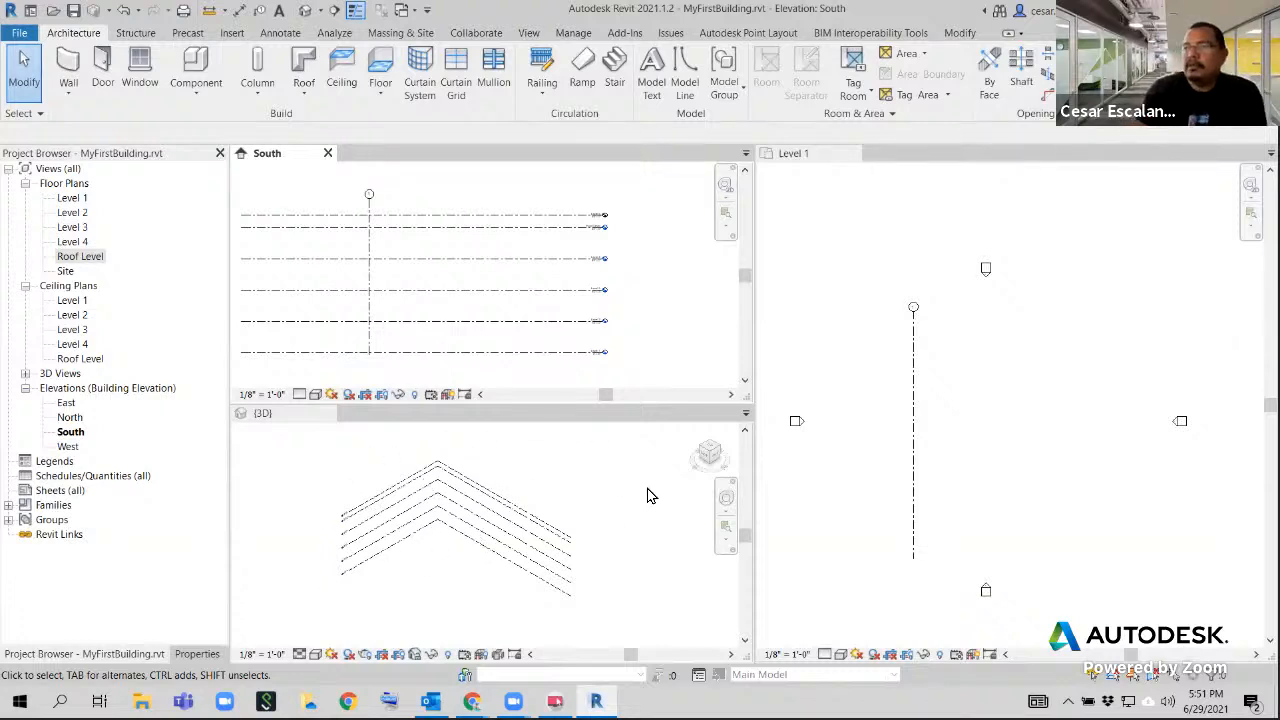
# Rename the grid line as A in its bubble in the Level 1 floor plan
pyautogui.click(960, 350)
pyautogui.moveTo(954, 337); pyautogui.dragTo(917, 457, button='middle')
pyautogui.scroll(2, 905, 358)
pyautogui.scroll(1, 887, 372)
pyautogui.scroll(2, 880, 436)
pyautogui.scroll(2, 917, 457)
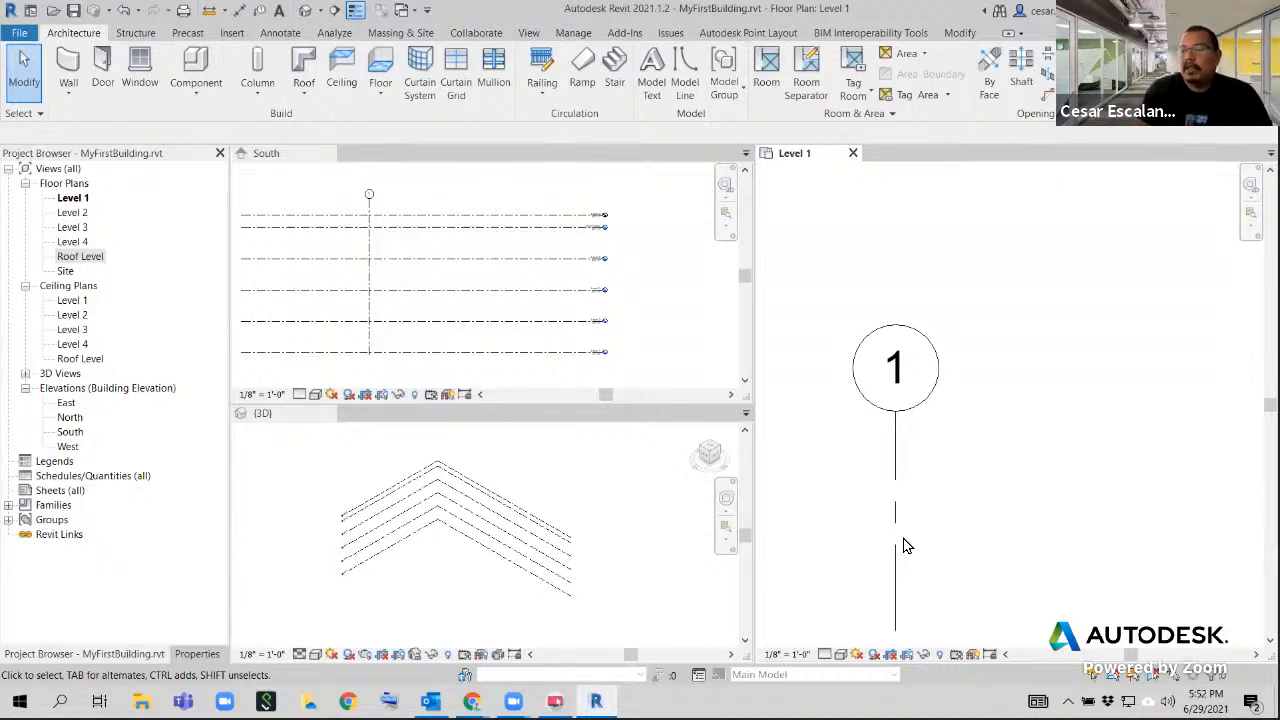
pyautogui.click(896, 376)
pyautogui.click(897, 378)
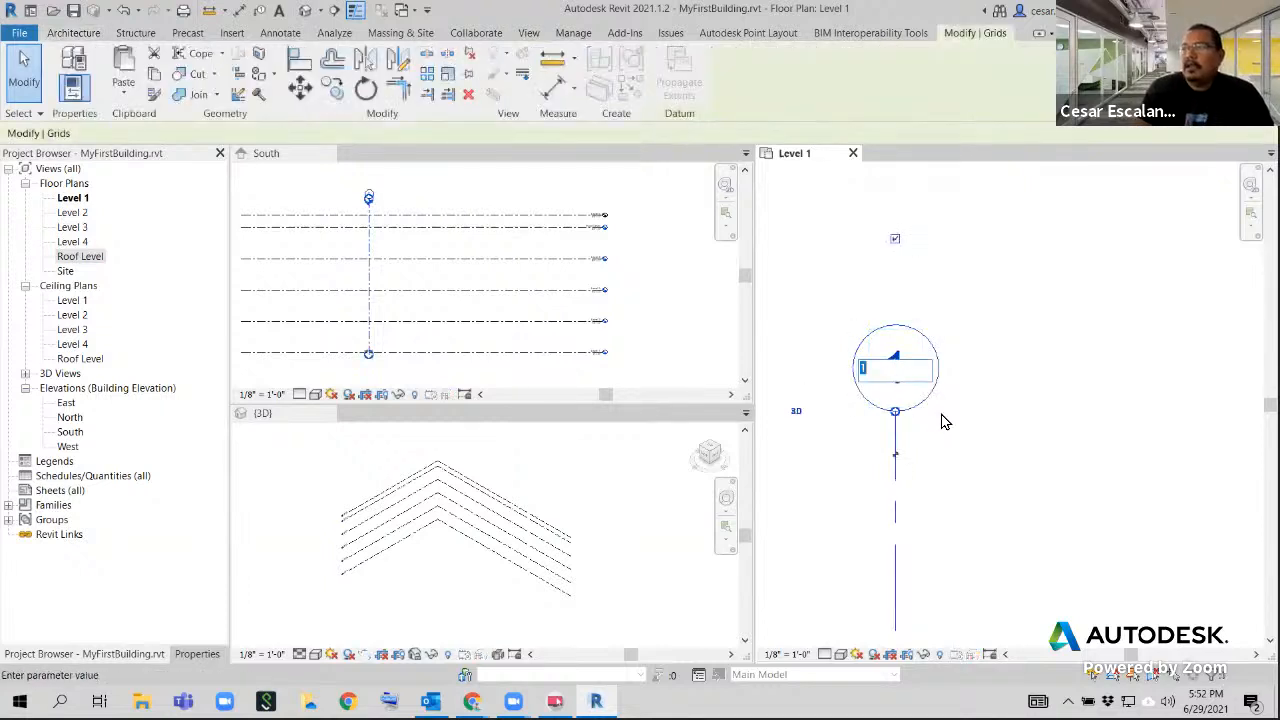
pyautogui.write('A')
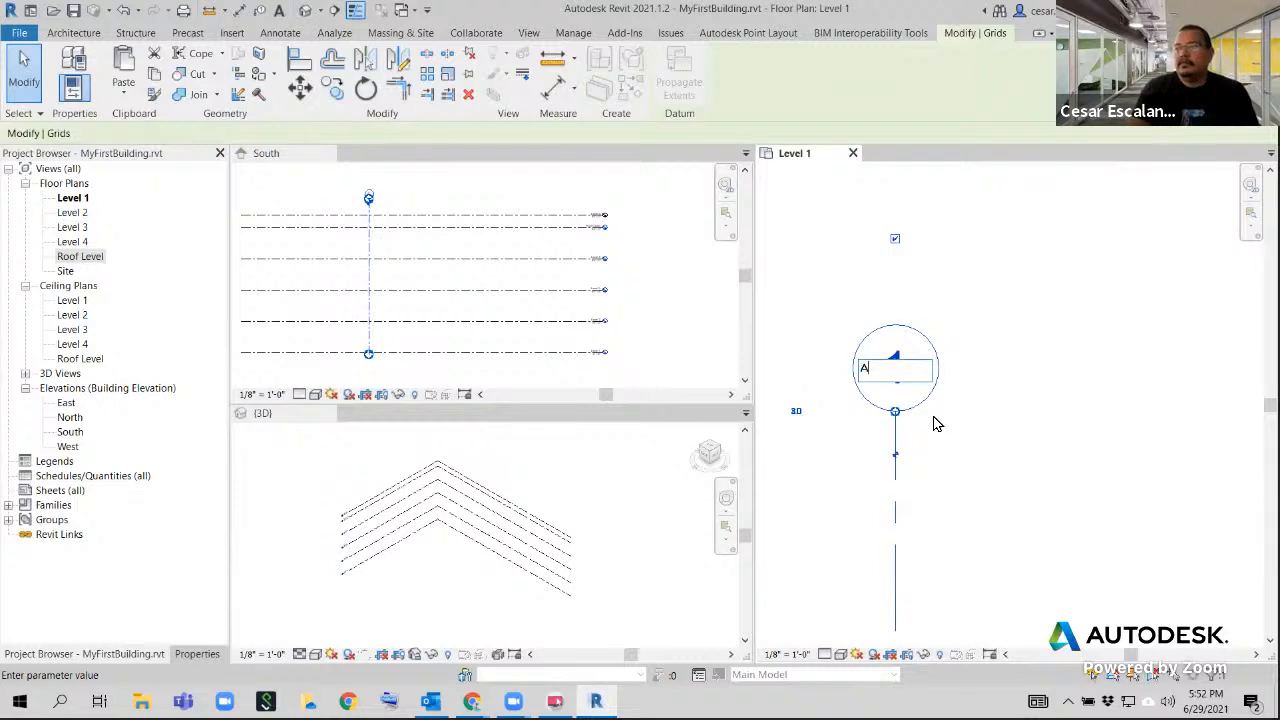
pyautogui.press('Return')
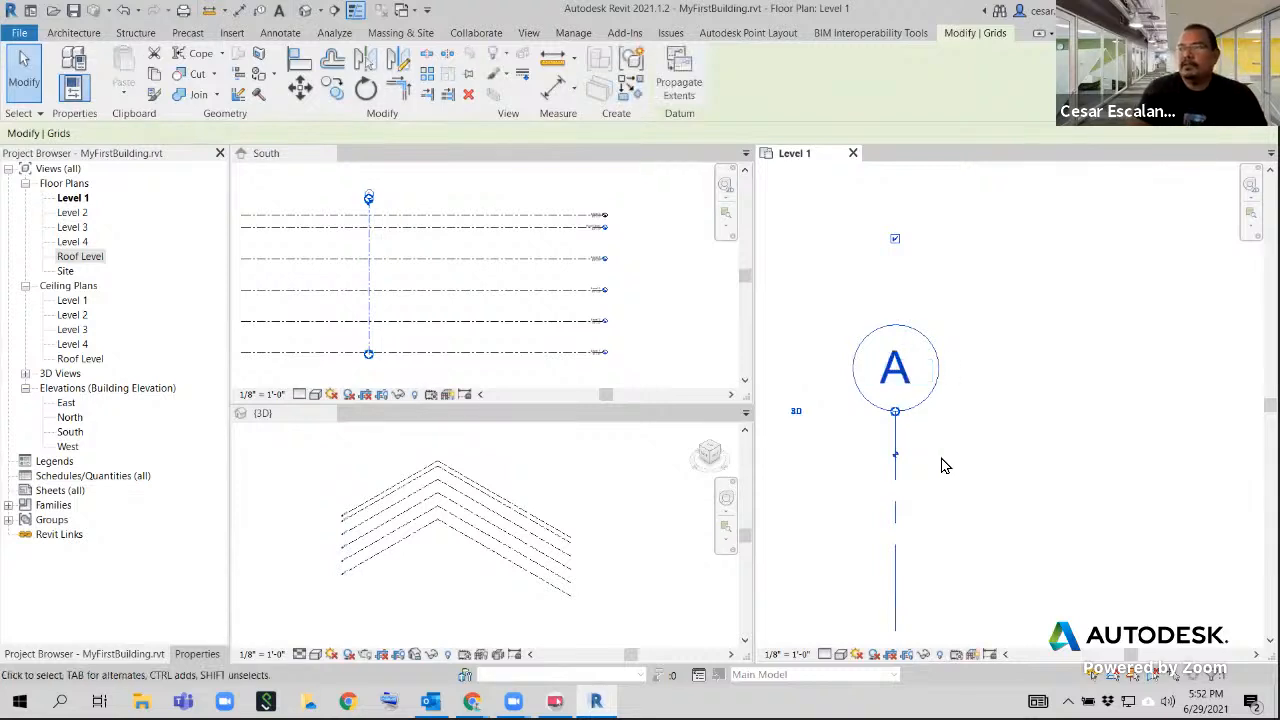
# Confirm A as the name in the grid bubble and deselect the grid line
pyautogui.click(895, 368)
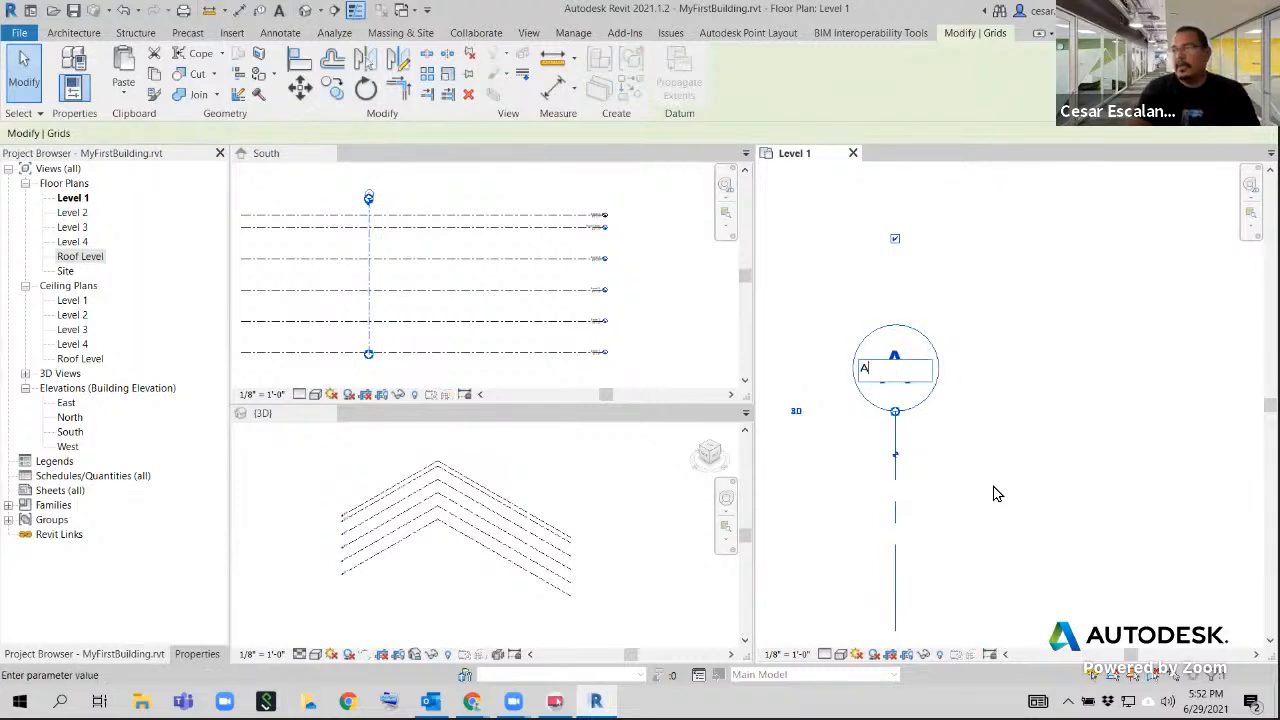
pyautogui.press('Return')
pyautogui.press('Escape')
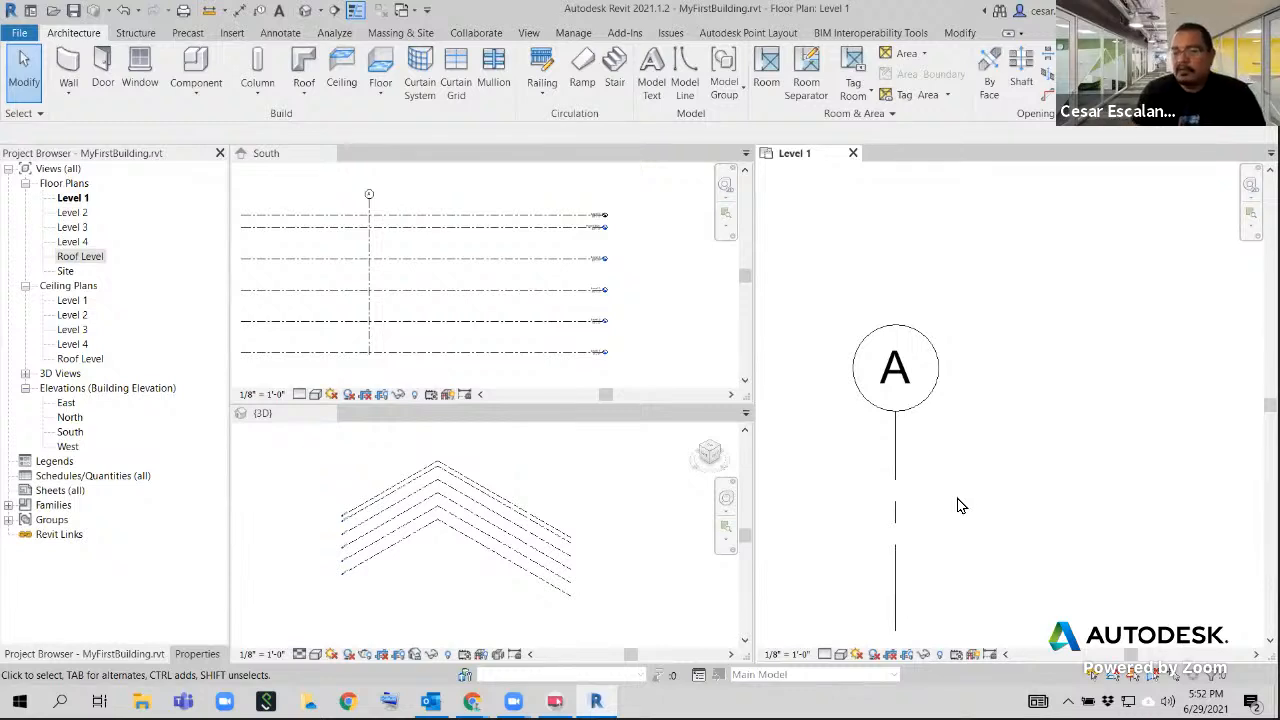
# Draw a second vertical grid line 30'-0" east of grid A, with both ends aligned to it, and end grid placement
pyautogui.scroll(-5, 920, 474)
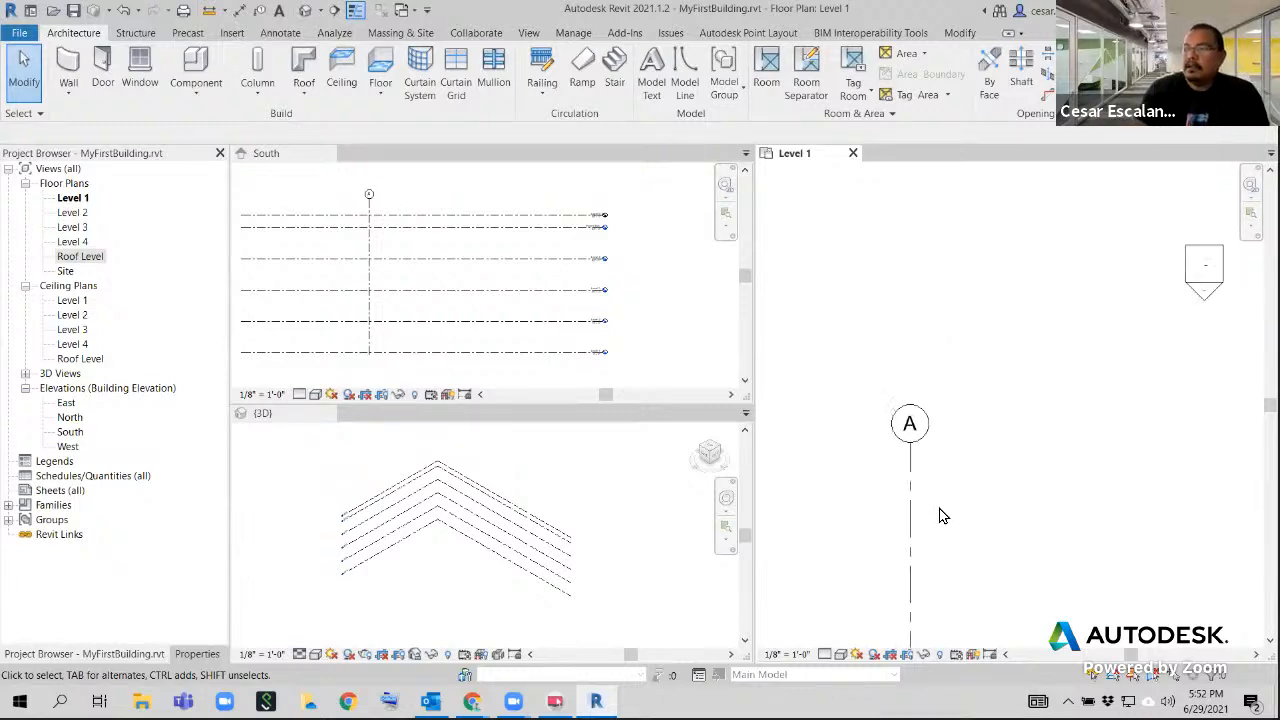
pyautogui.moveTo(897, 420); pyautogui.dragTo(917, 414, button='middle')
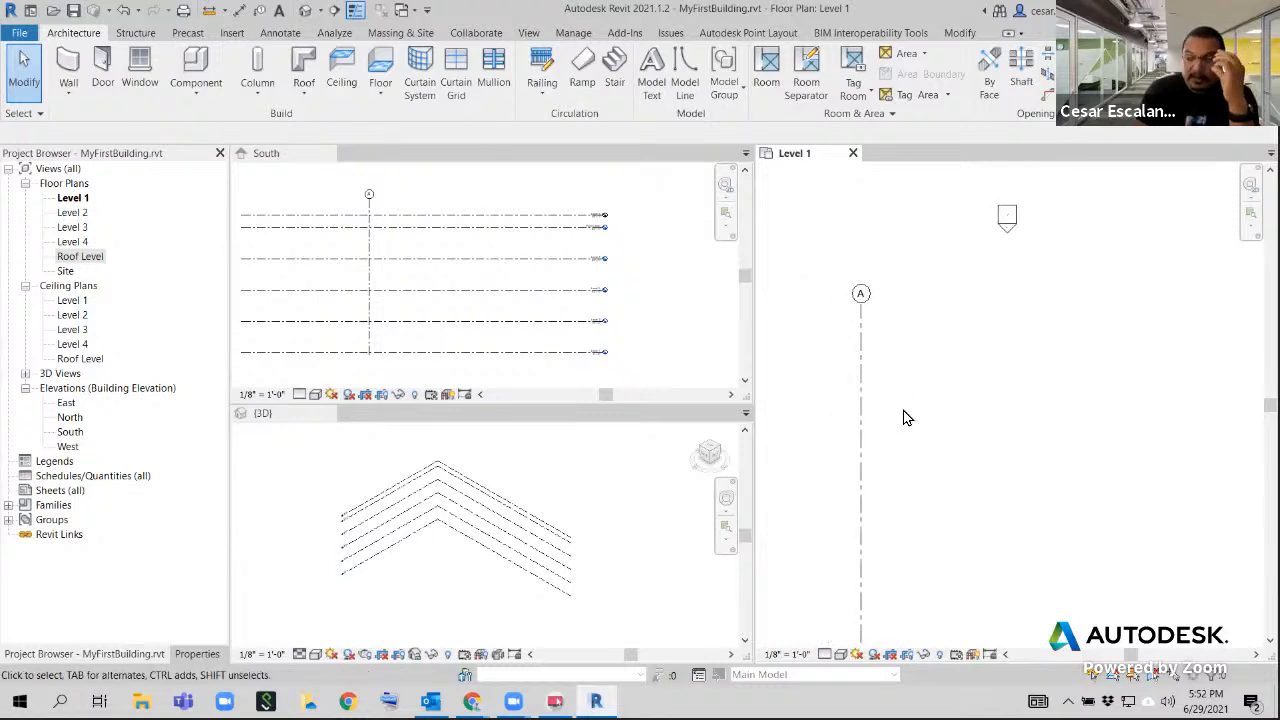
pyautogui.scroll(-3, 915, 415)
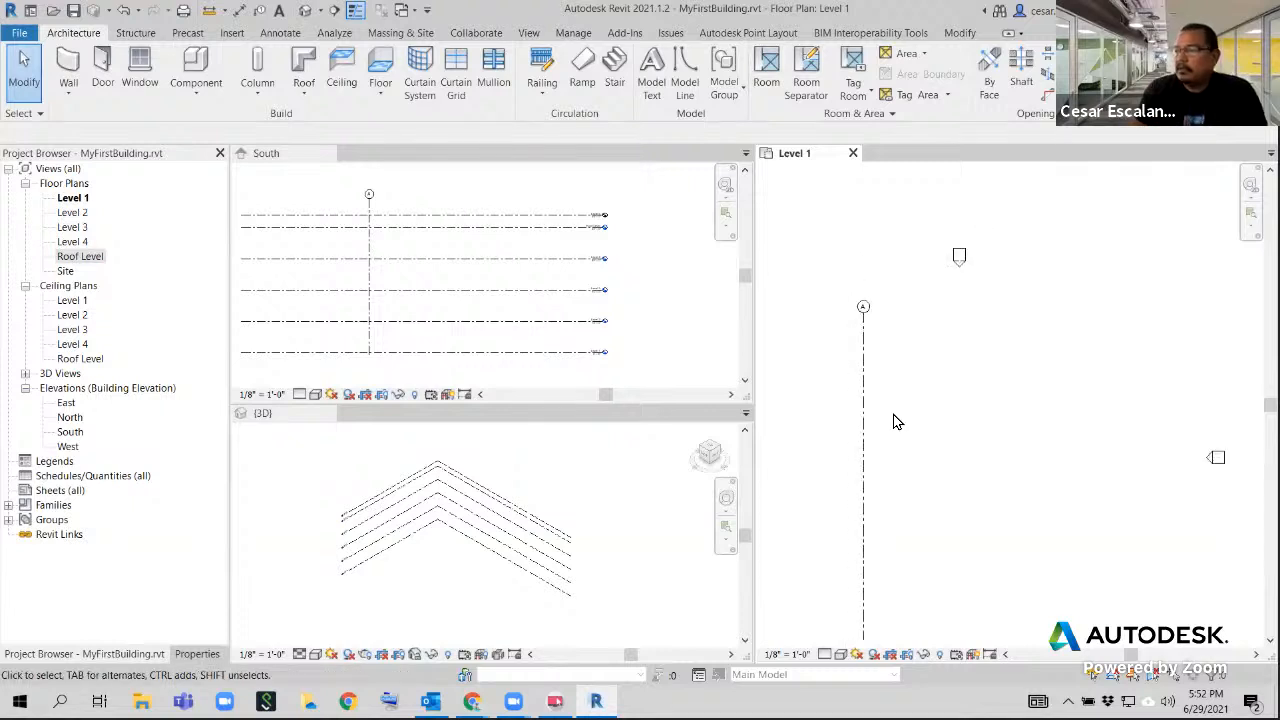
pyautogui.moveTo(907, 427); pyautogui.dragTo(898, 421, button='middle')
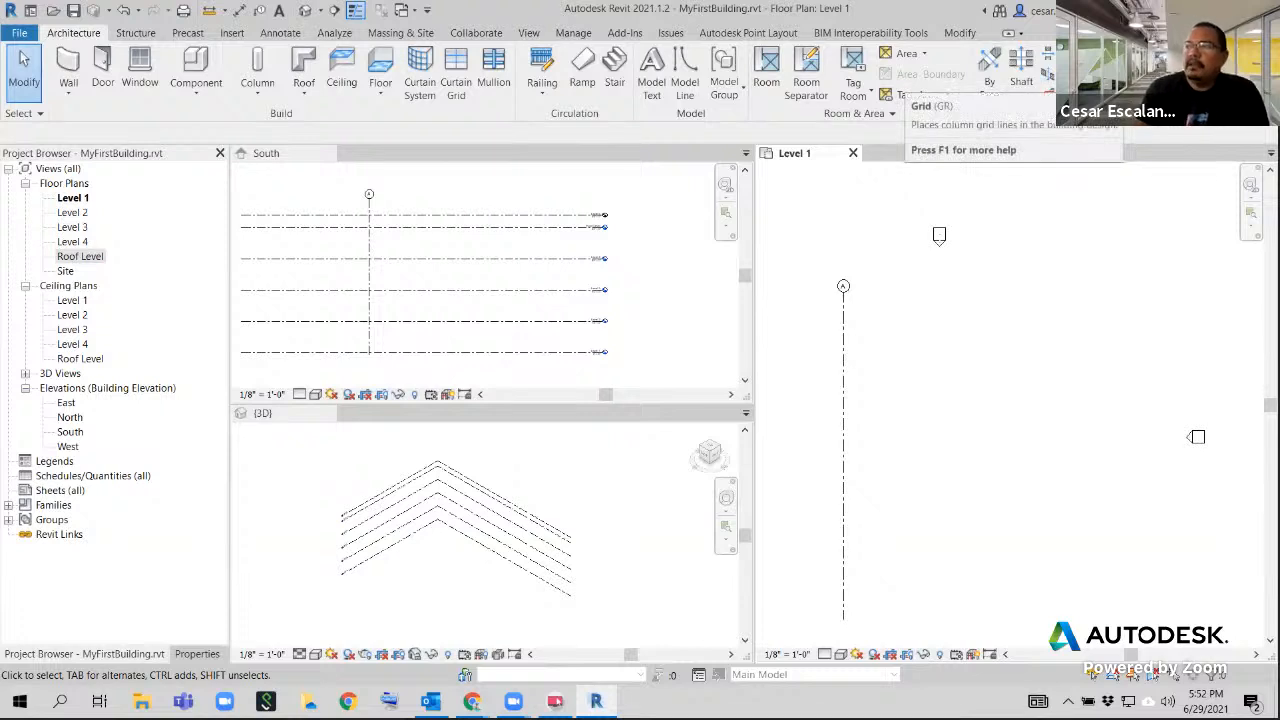
pyautogui.click(1118, 74)
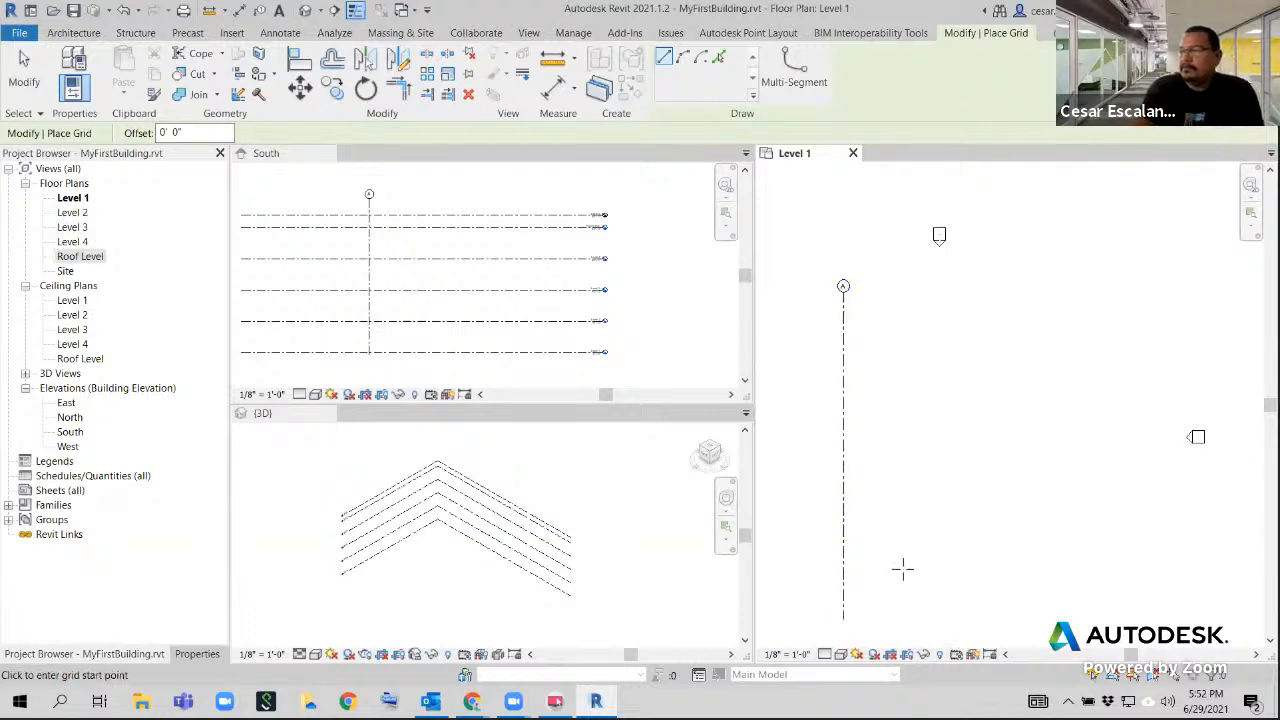
pyautogui.click(874, 618)
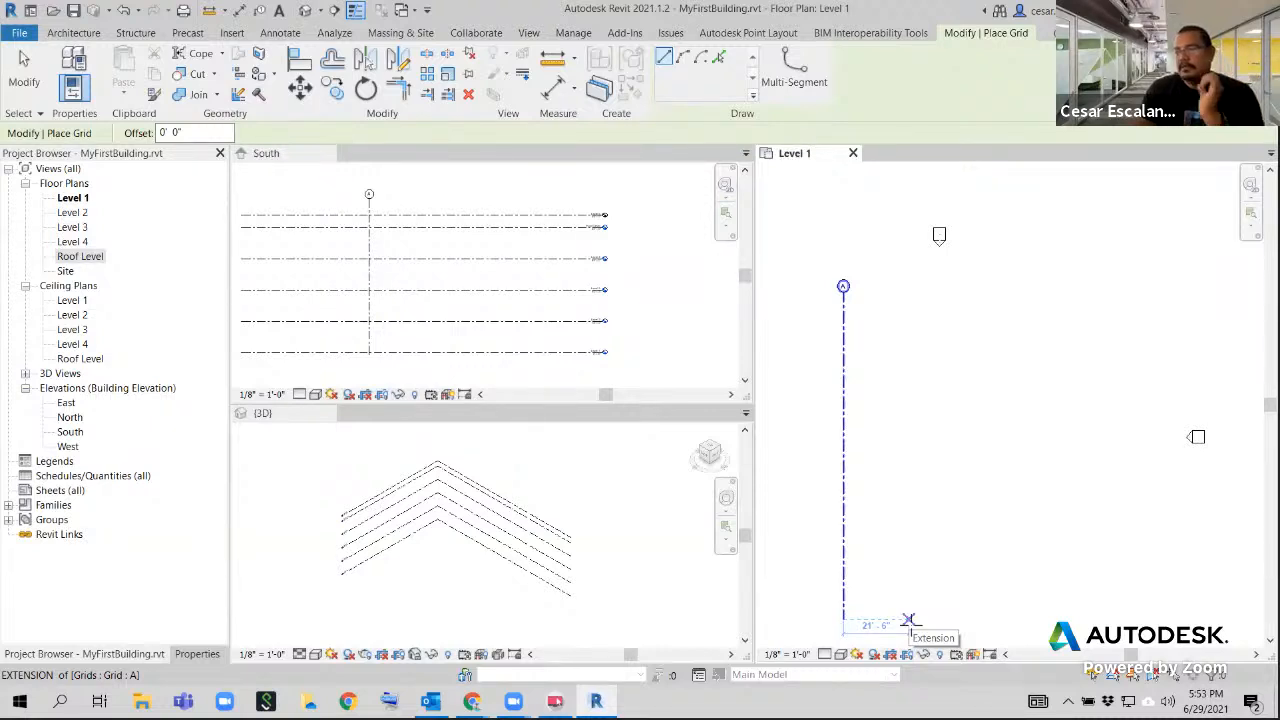
pyautogui.click(915, 620)
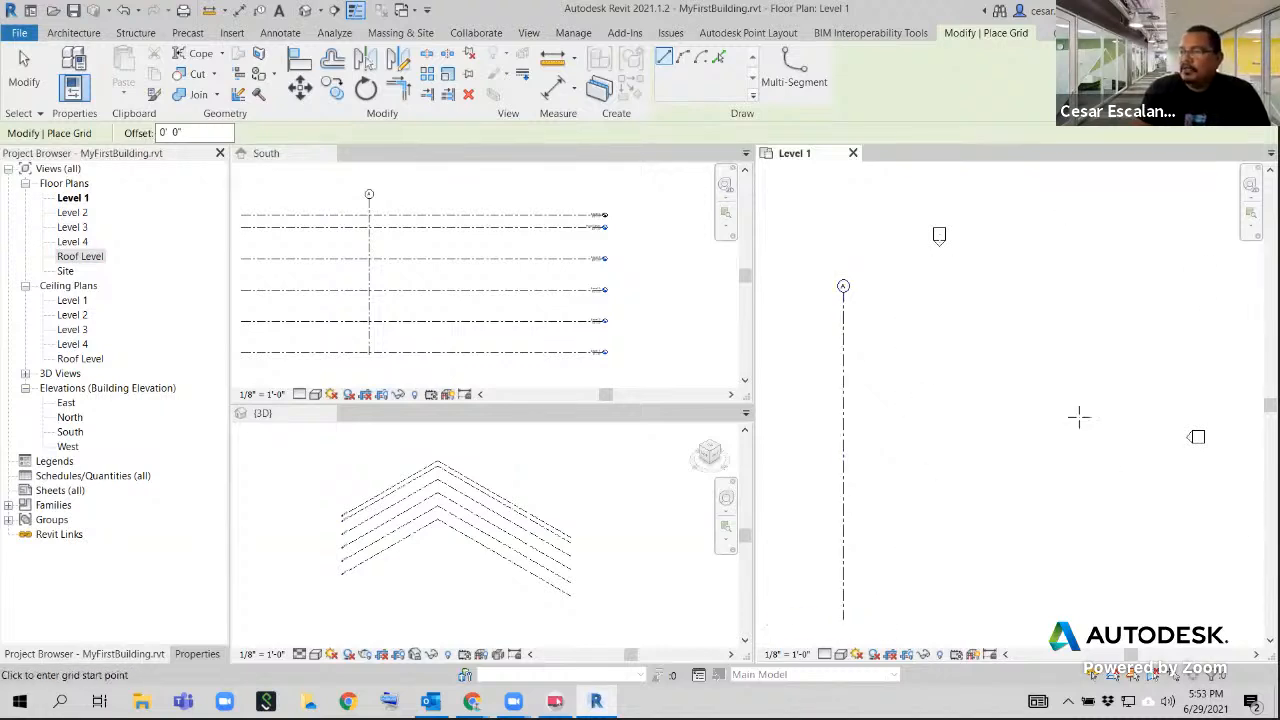
pyautogui.click(935, 619)
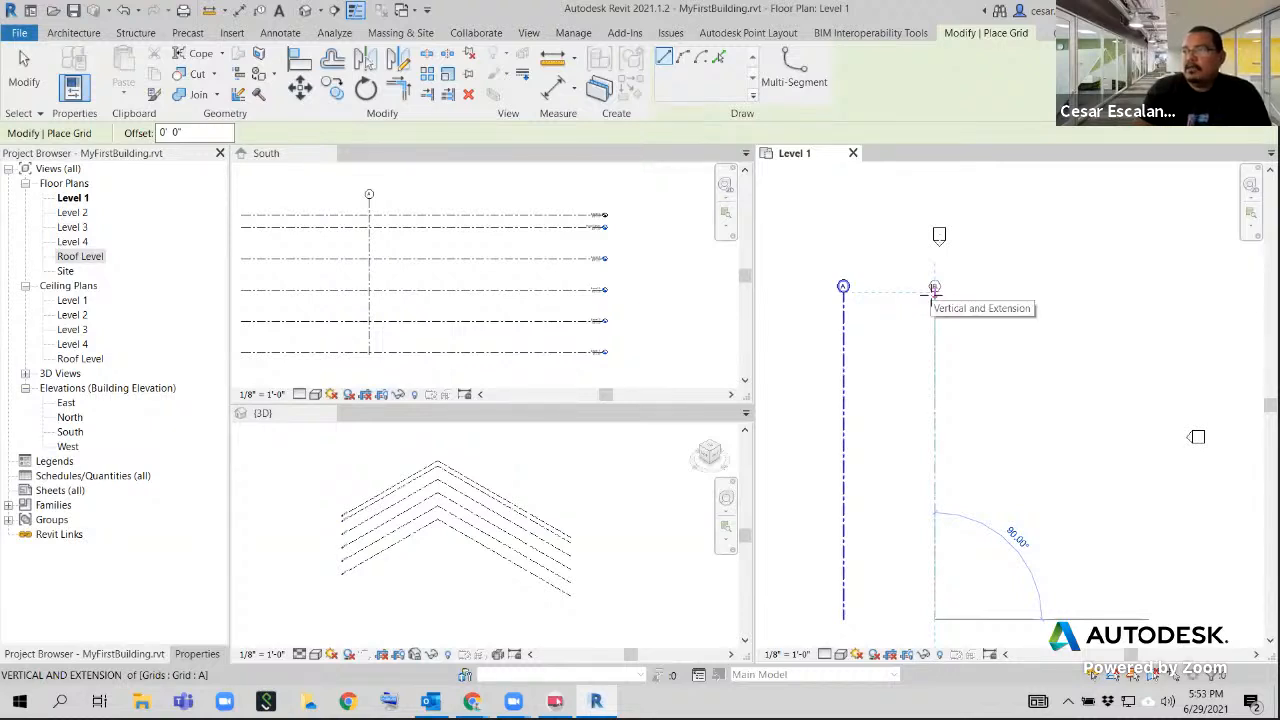
pyautogui.click(934, 290)
pyautogui.scroll(-3, 918, 446)
pyautogui.scroll(-2, 935, 430)
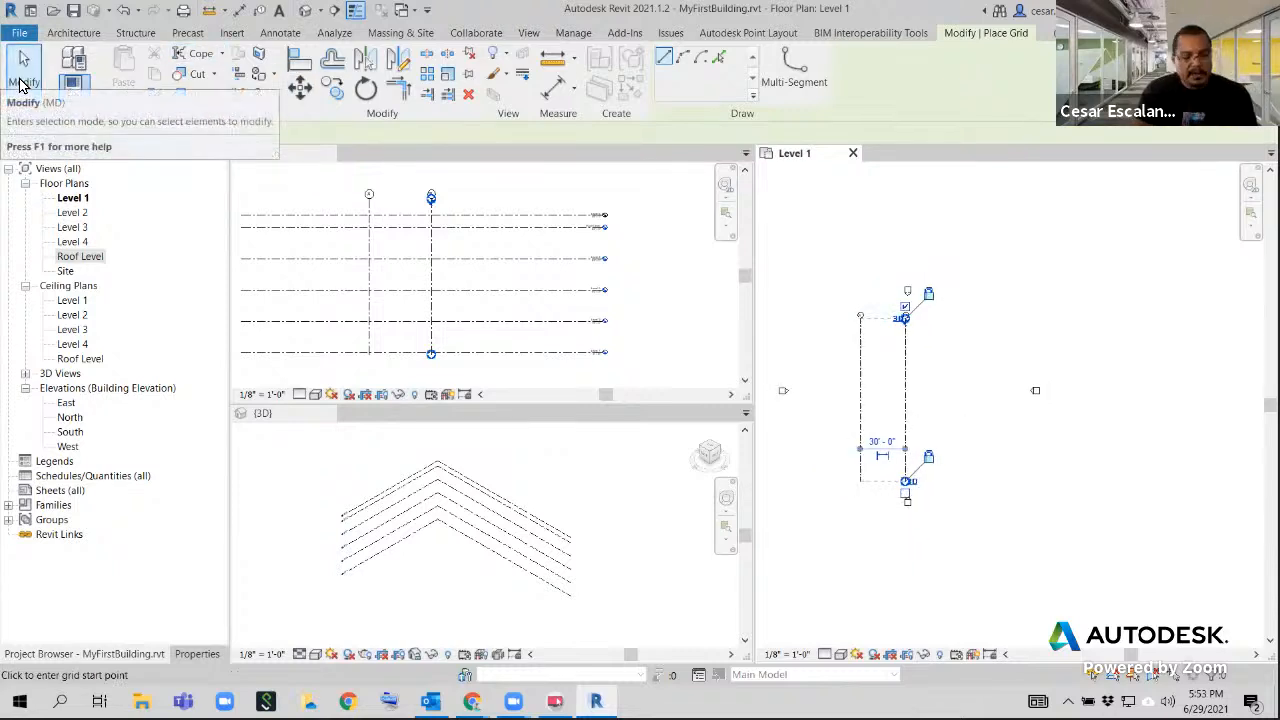
pyautogui.click(22, 82)
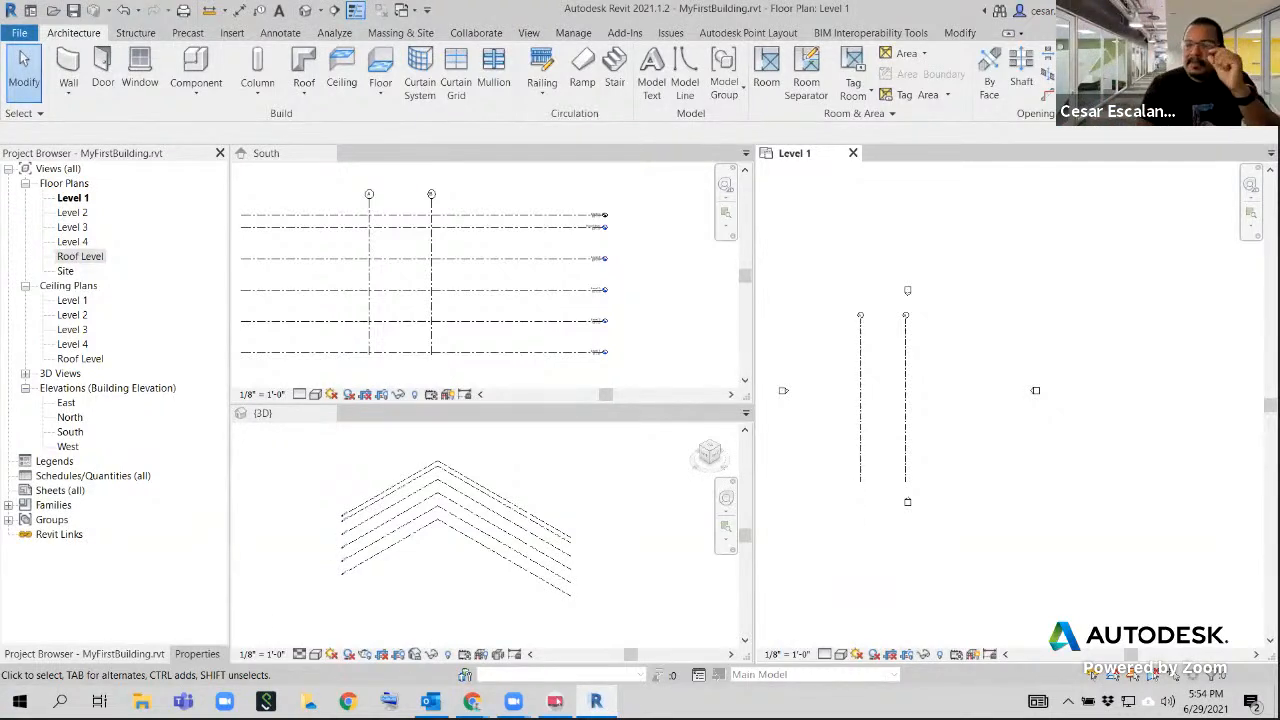
# Select grid B in the Level 1 floor plan to check its temporary dimension from grid A, and deselect it
pyautogui.scroll(2, 952, 446)
pyautogui.scroll(1, 938, 453)
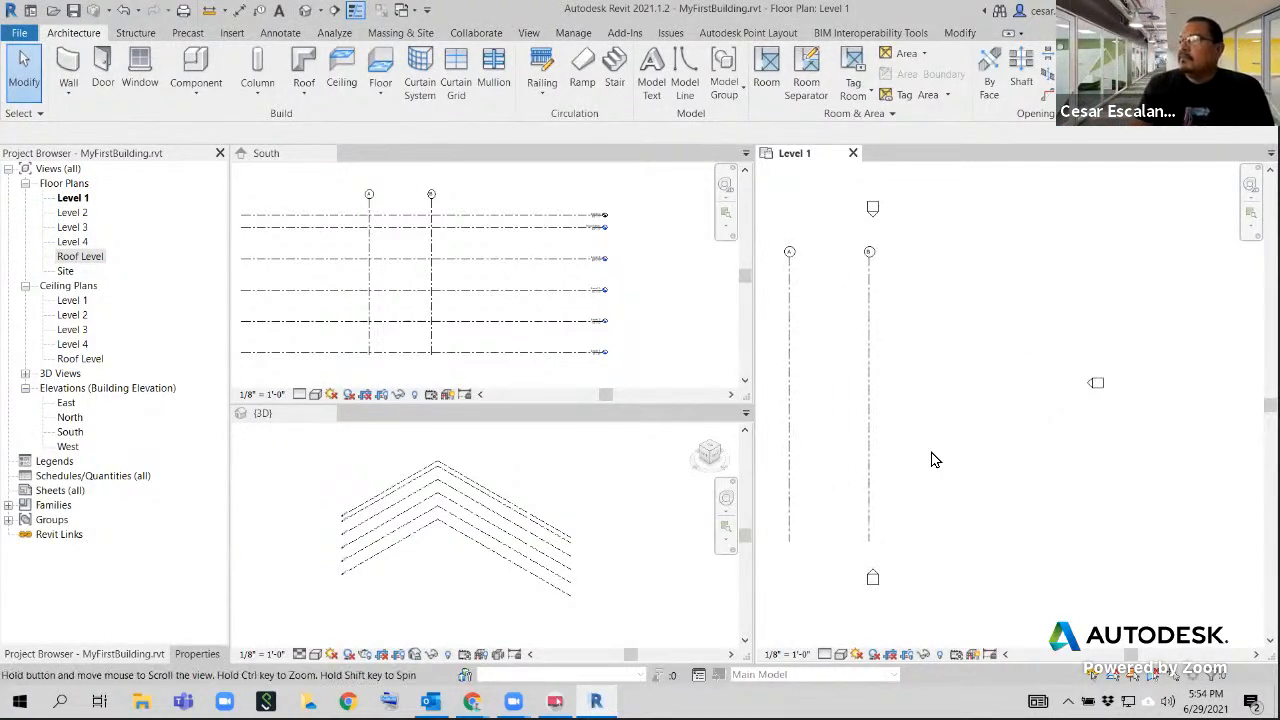
pyautogui.click(867, 423)
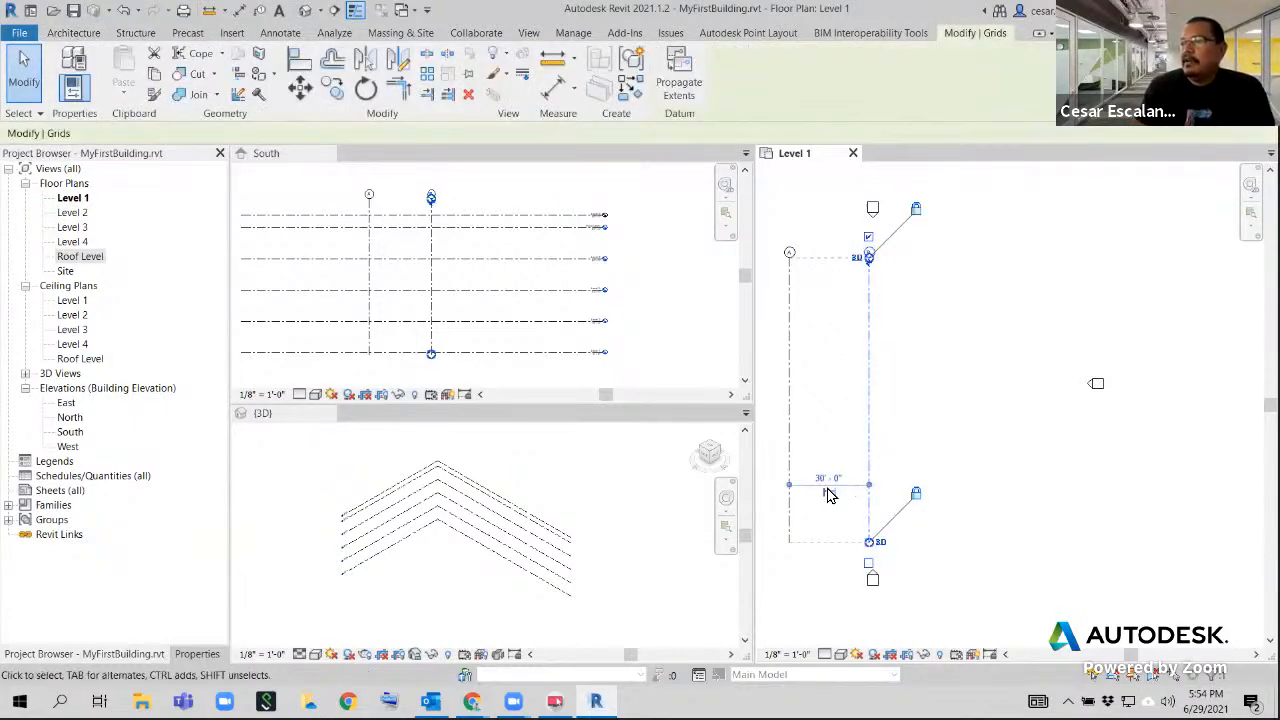
pyautogui.click(941, 352)
pyautogui.scroll(-2, 938, 357)
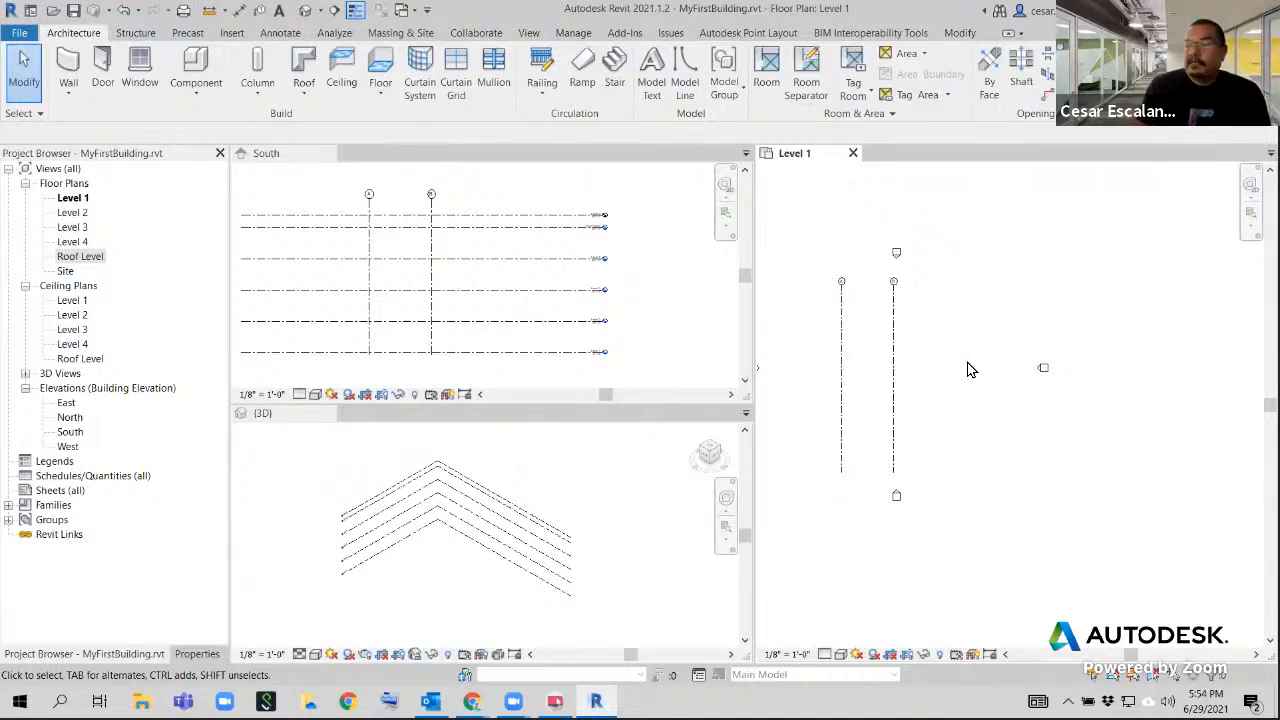
# Move grid B by setting its temporary dimension from grid A to 25'
pyautogui.scroll(1, 948, 377)
pyautogui.moveTo(948, 377); pyautogui.dragTo(977, 399, button='middle')
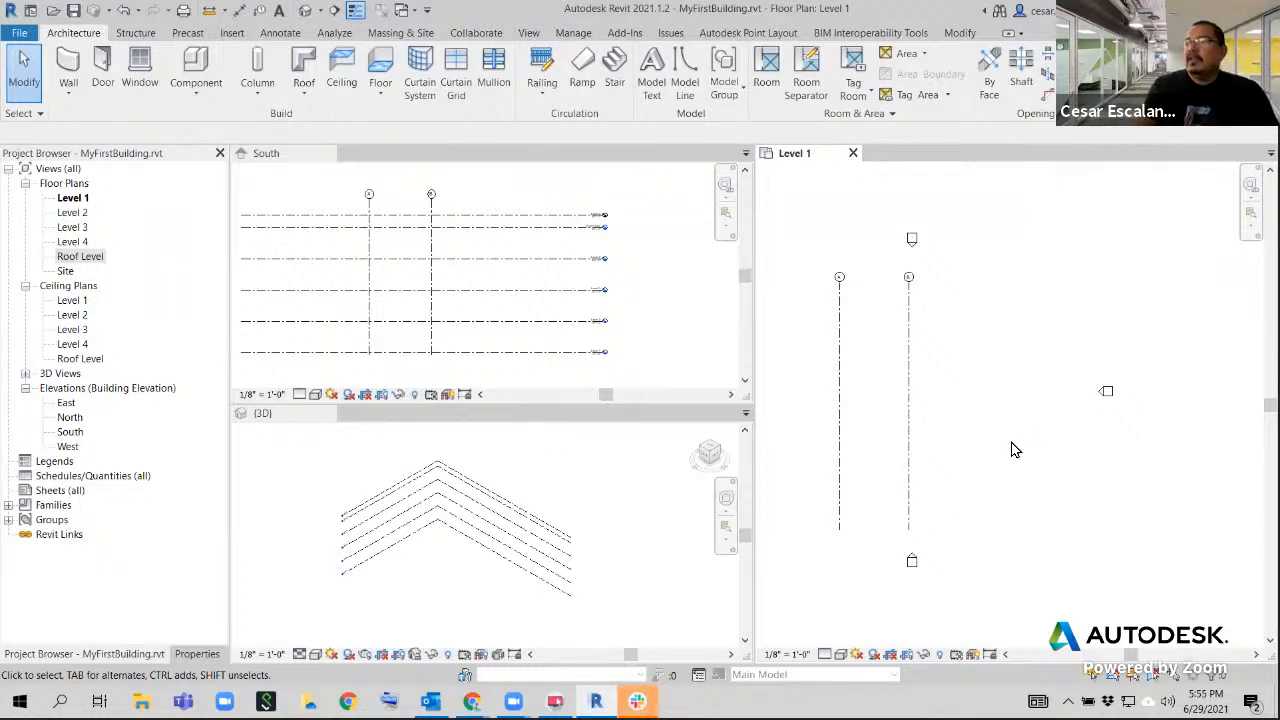
pyautogui.click(908, 329)
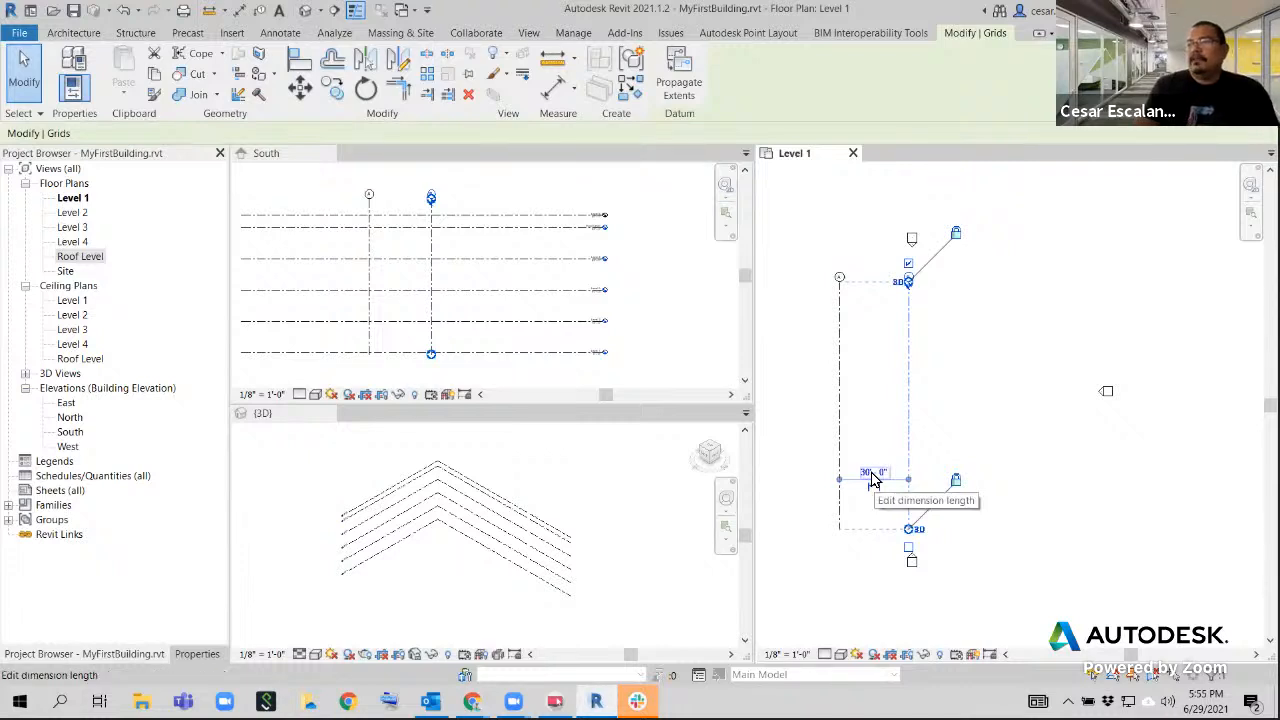
pyautogui.scroll(2, 874, 488)
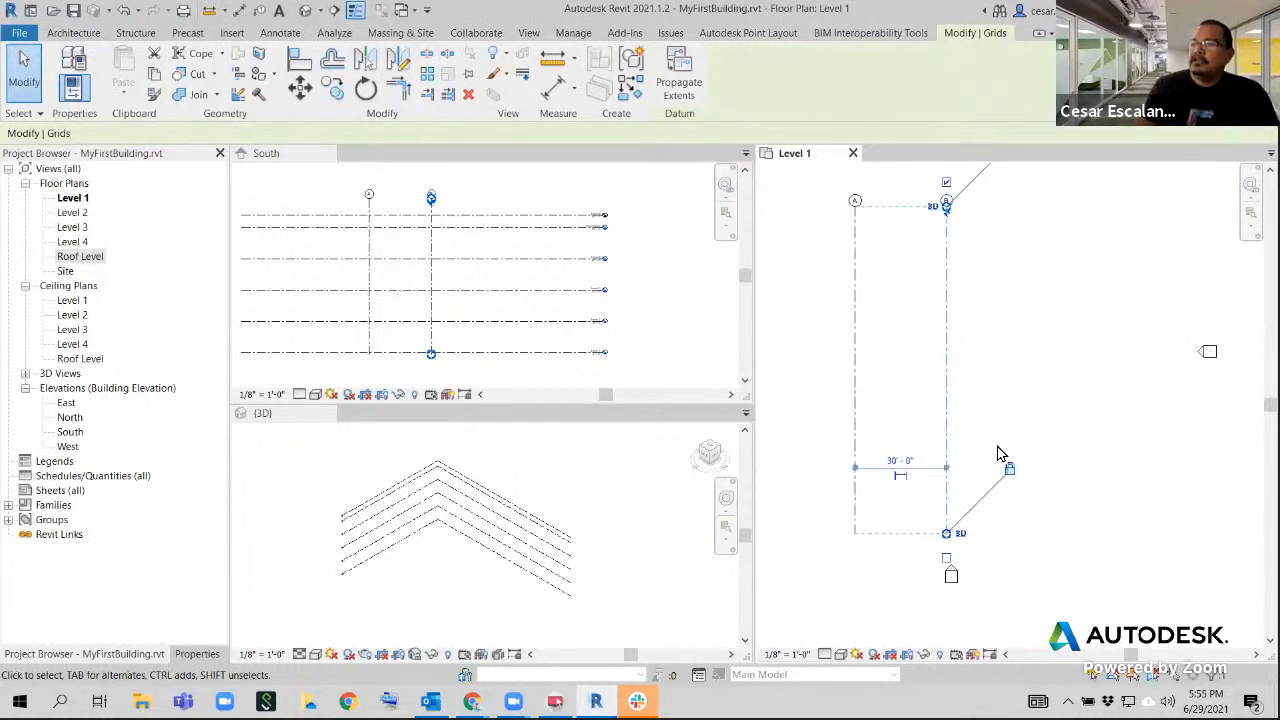
pyautogui.click(919, 472)
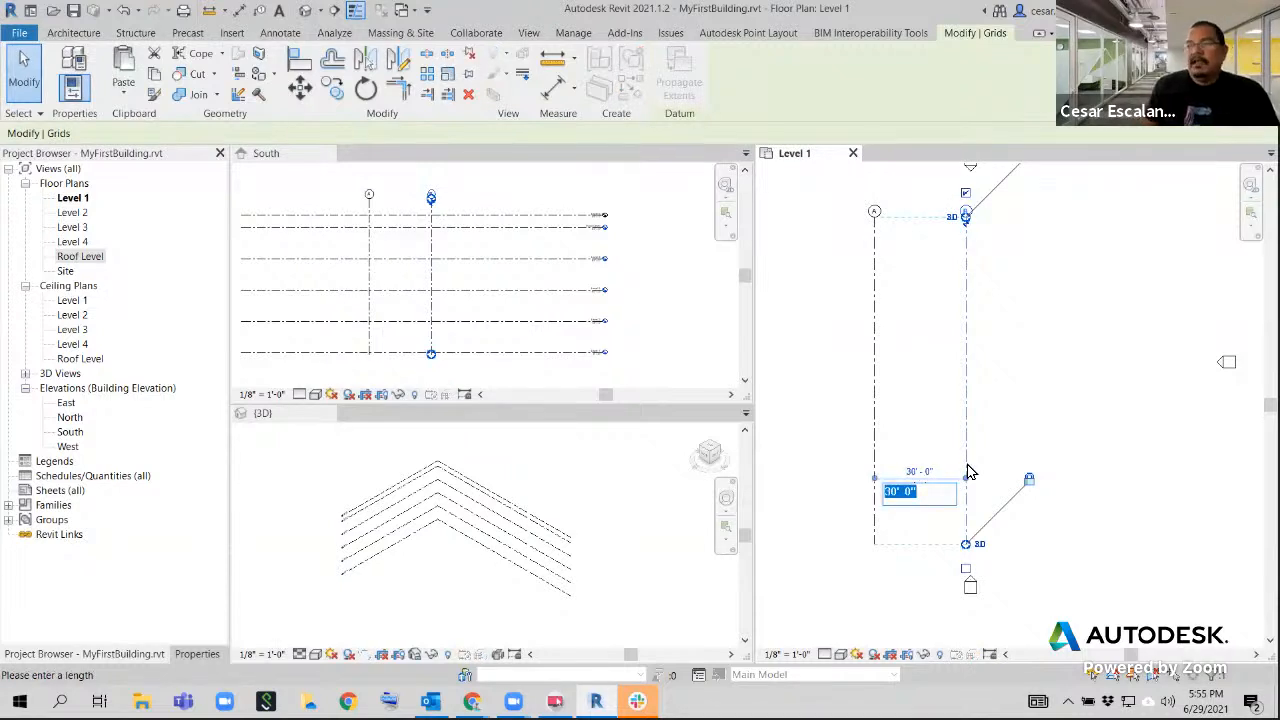
pyautogui.write('25')
pyautogui.press('Return')
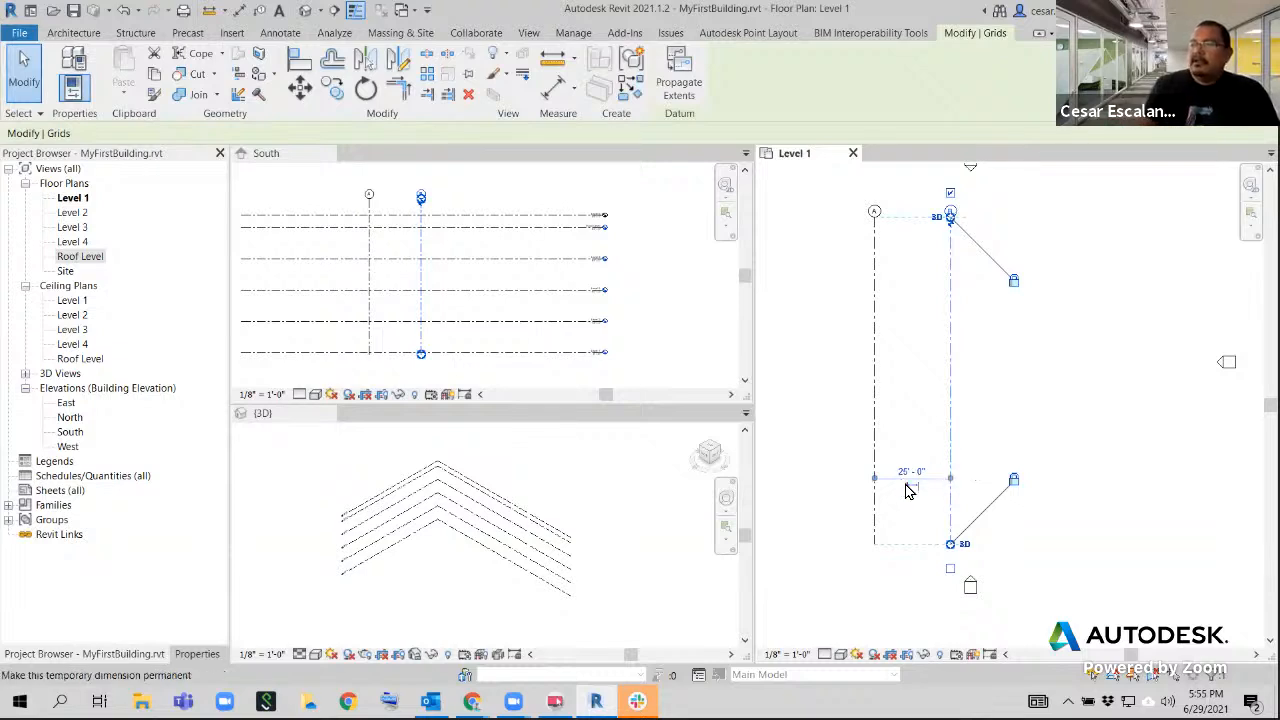
pyautogui.click(1022, 467)
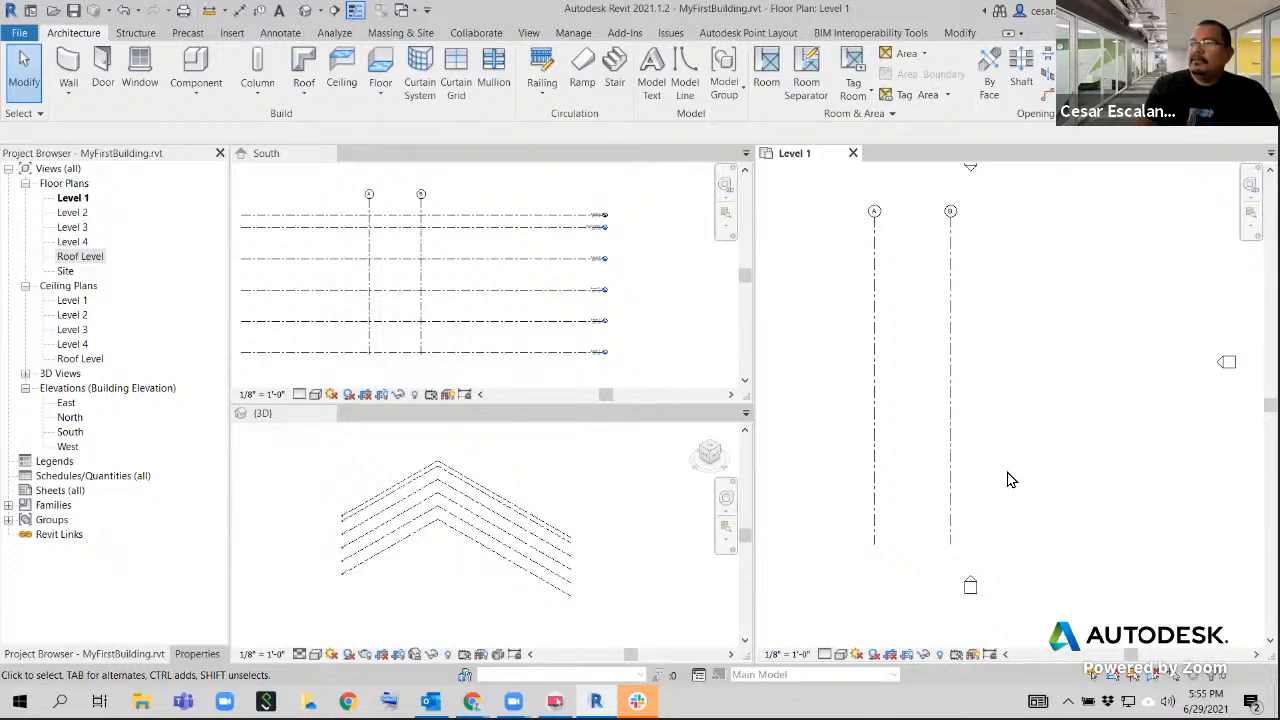
# Reselect grid B and set its distance from grid A to 30'
pyautogui.click(951, 429)
pyautogui.press('Escape')
pyautogui.click(950, 428)
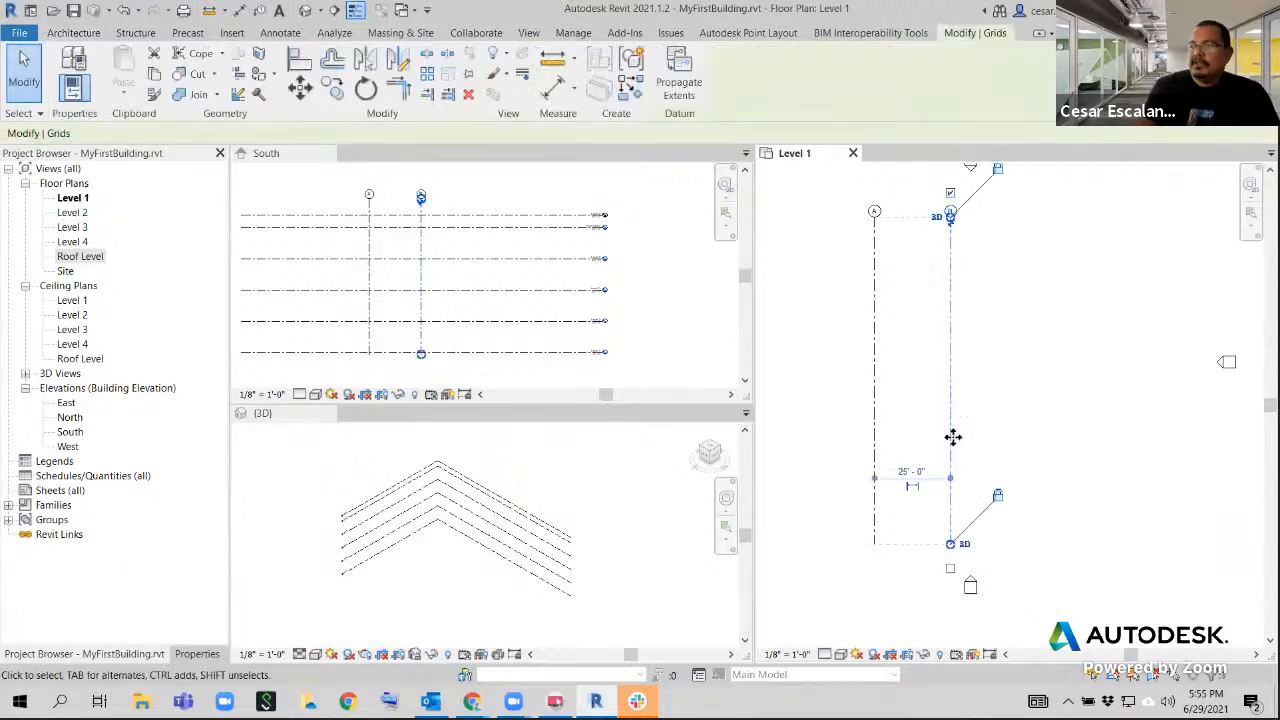
pyautogui.click(910, 474)
pyautogui.write('25')
pyautogui.press('Return')
pyautogui.click(914, 472)
pyautogui.write('30')
pyautogui.press('Return')
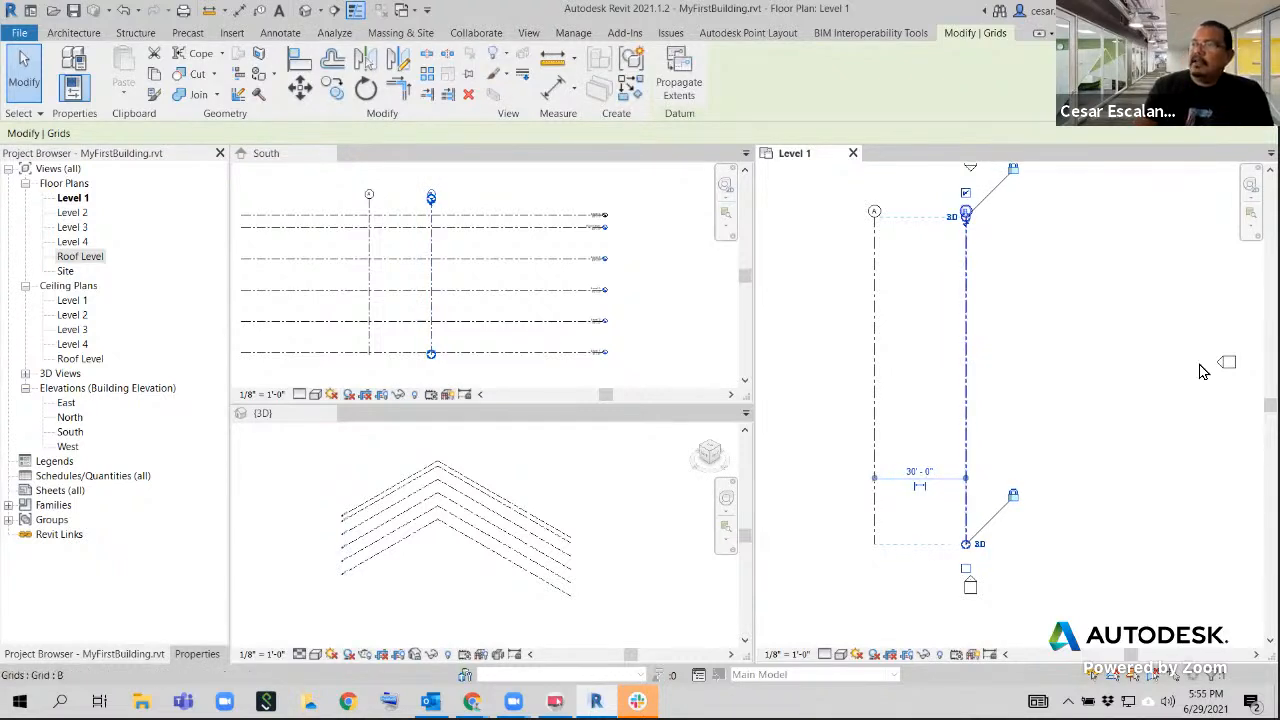
pyautogui.click(1170, 378)
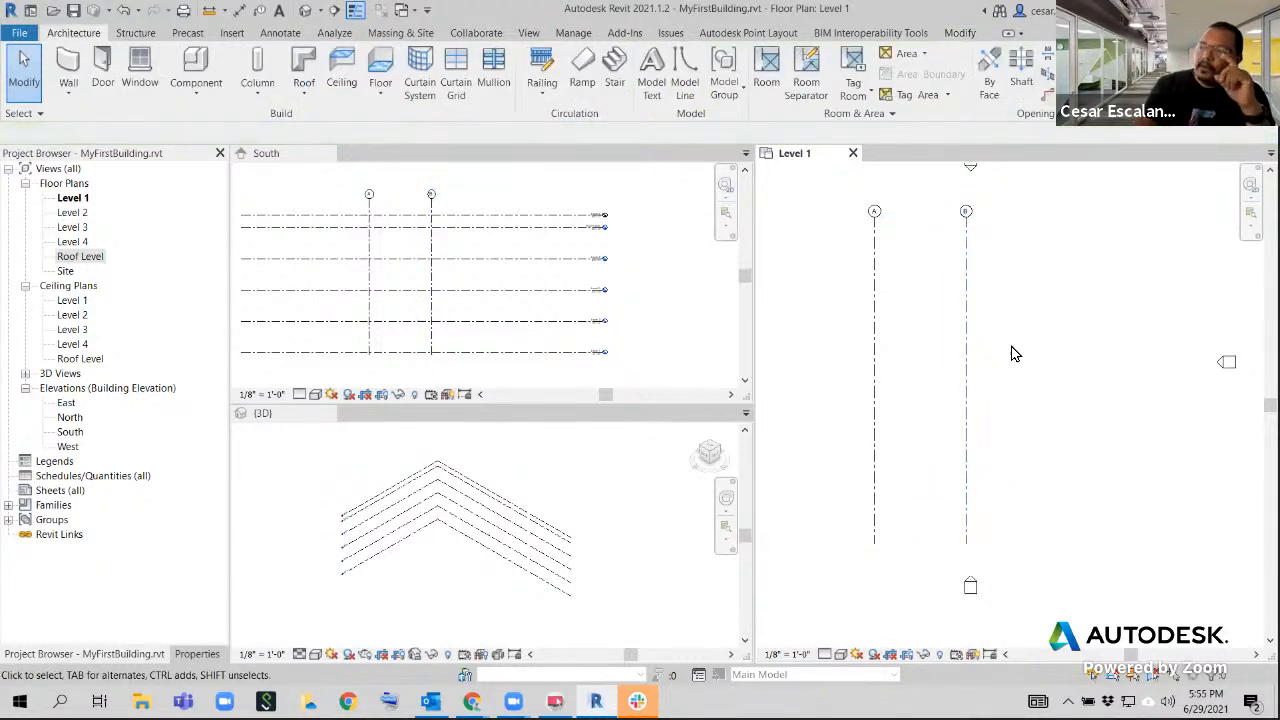
# Select grid A, move it to 25' from grid B, and return the spacing to 30'
pyautogui.click(873, 352)
pyautogui.click(928, 472)
pyautogui.write('25')
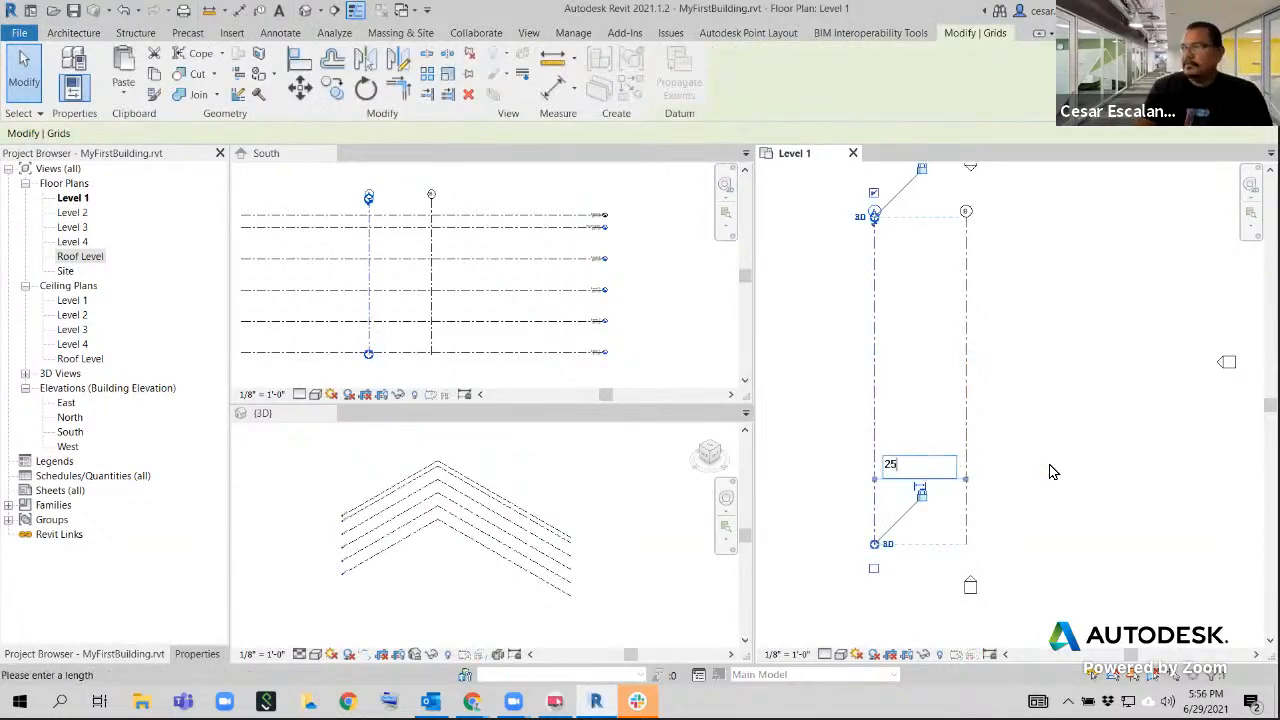
pyautogui.press('Return')
pyautogui.click(926, 470)
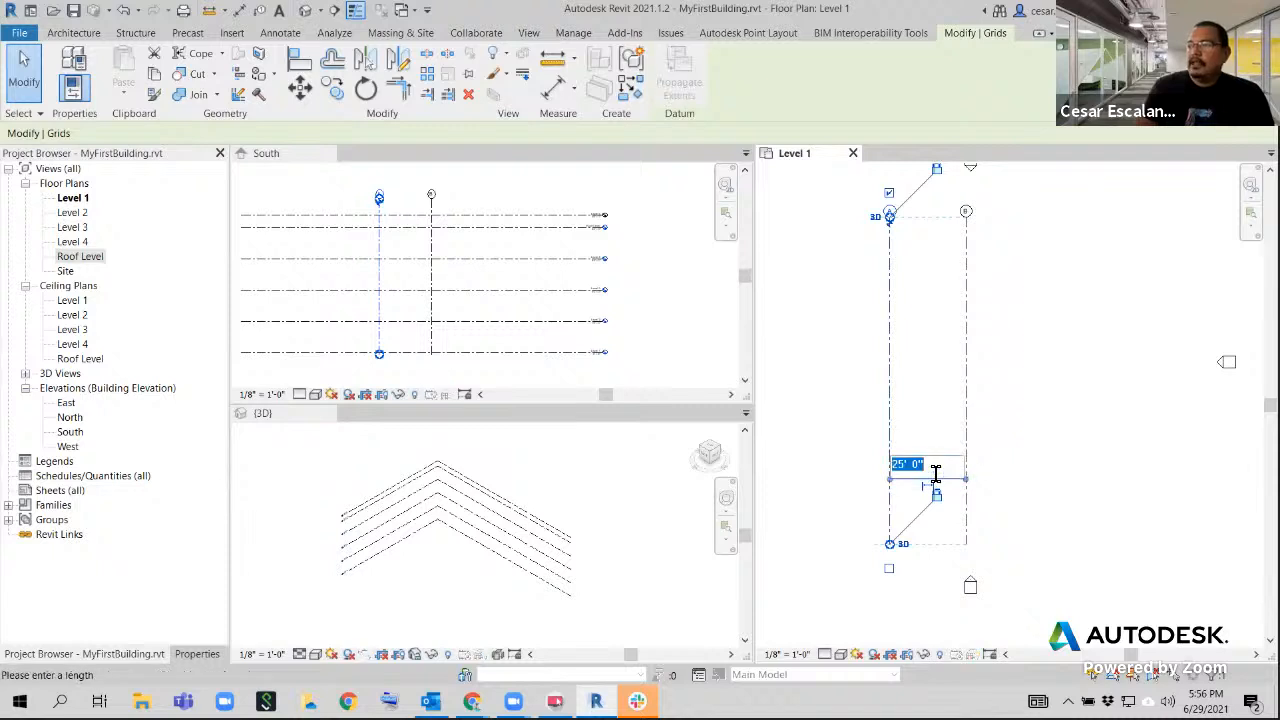
pyautogui.write('30')
pyautogui.press('Return')
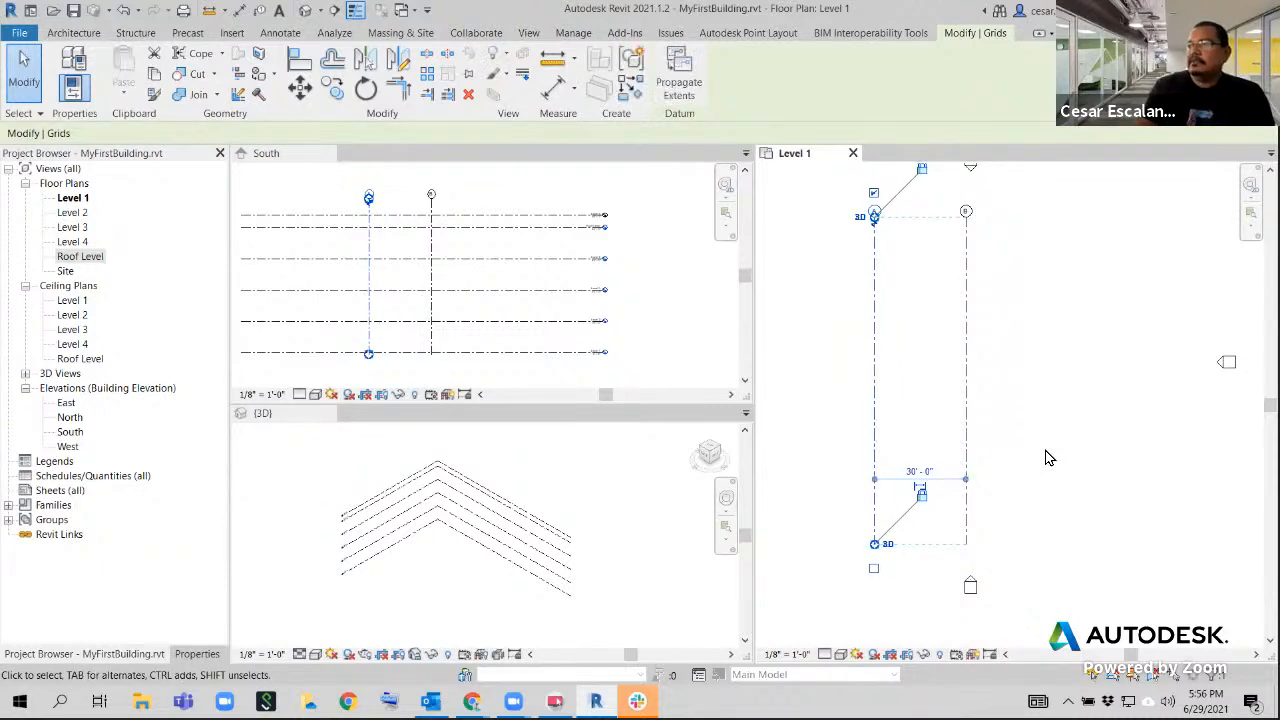
pyautogui.click(980, 458)
pyautogui.moveTo(1004, 468); pyautogui.dragTo(976, 469, button='middle')
pyautogui.scroll(-2, 976, 468)
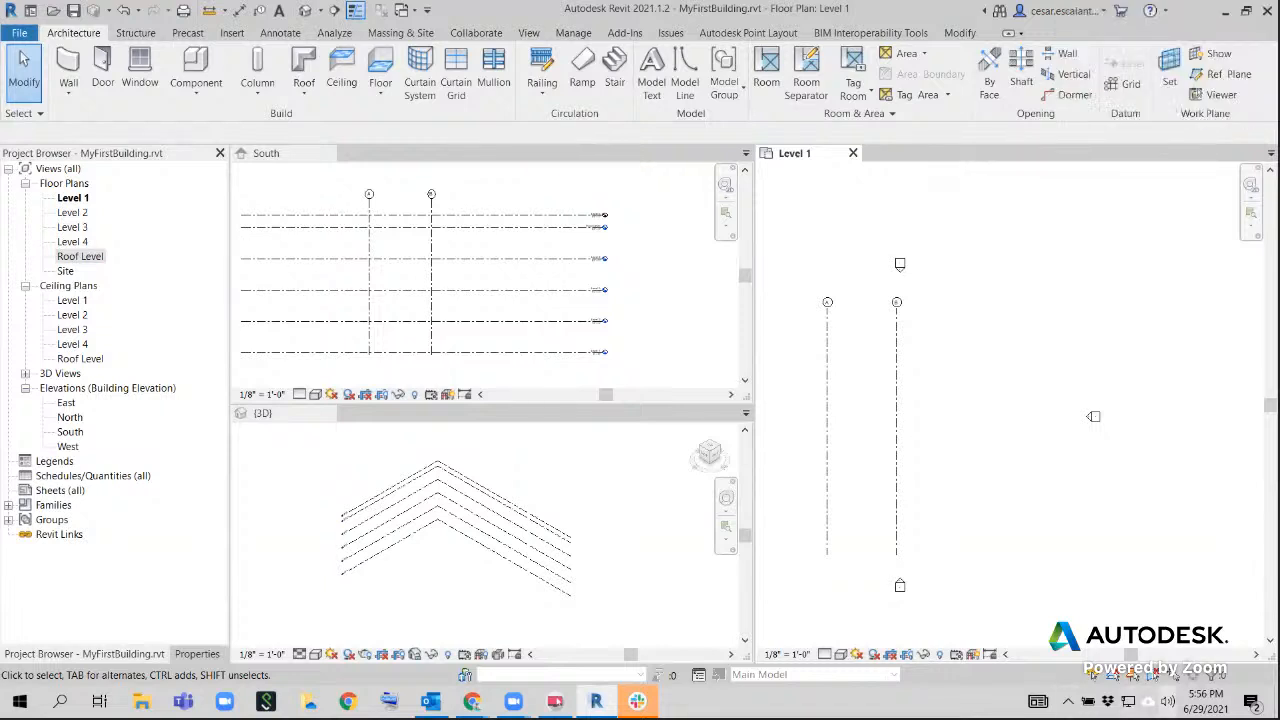
pyautogui.click(1167, 700)
pyautogui.moveTo(1161, 663); pyautogui.dragTo(1203, 663)
pyautogui.click(1011, 419)
# Select grid A and grid B one at a time to examine the temporary dimension and the end controls each one offers
pyautogui.click(827, 395)
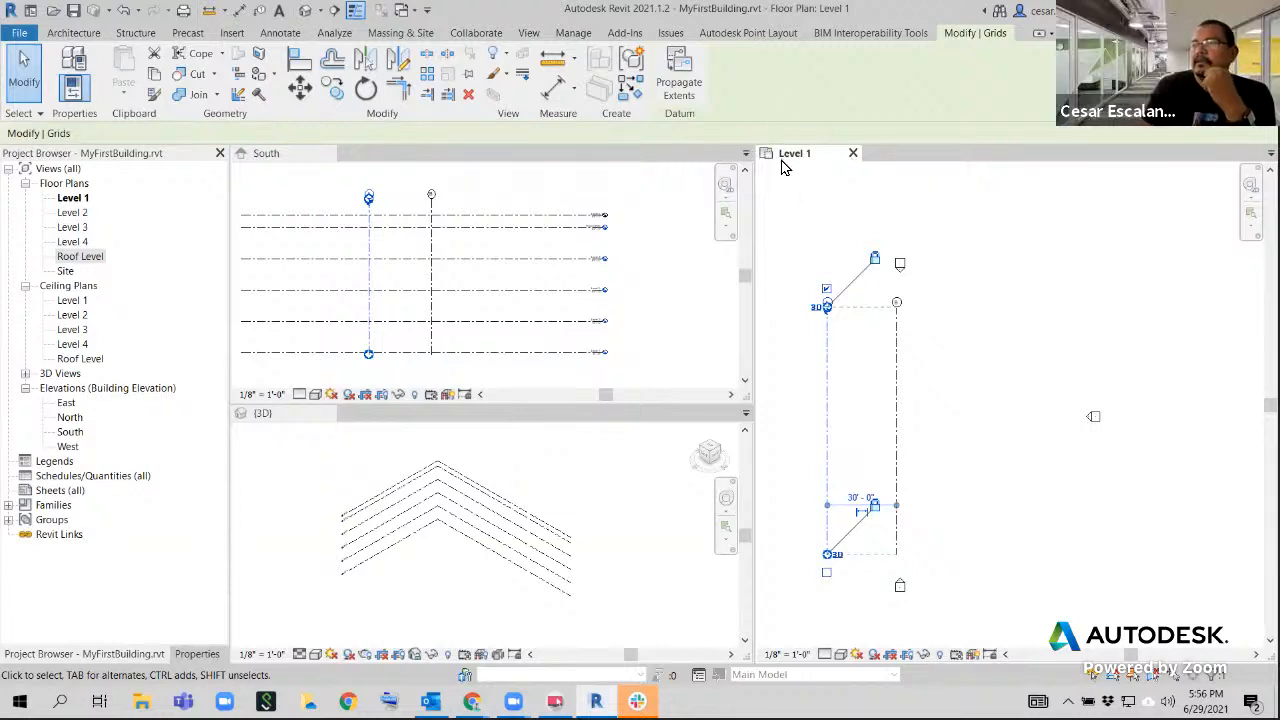
pyautogui.click(951, 330)
pyautogui.scroll(3, 905, 343)
pyautogui.click(891, 320)
pyautogui.scroll(-3, 966, 335)
pyautogui.scroll(1, 968, 330)
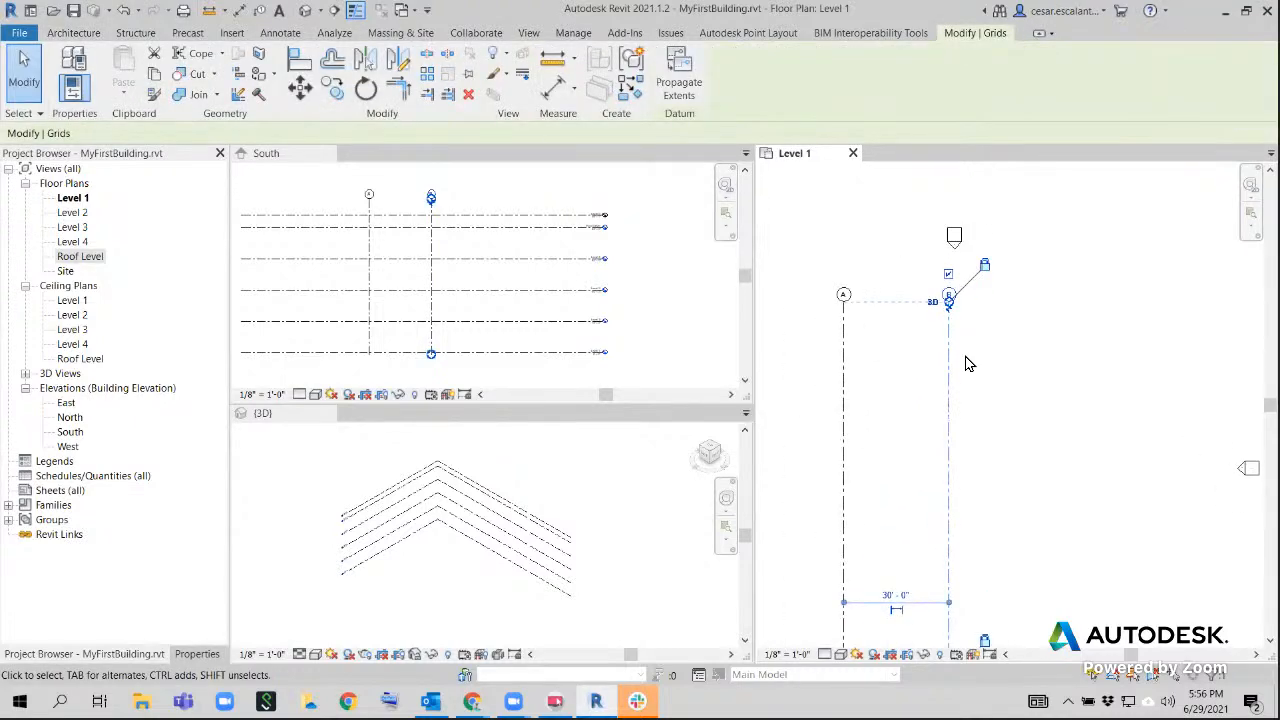
pyautogui.scroll(-3, 967, 363)
pyautogui.click(971, 360)
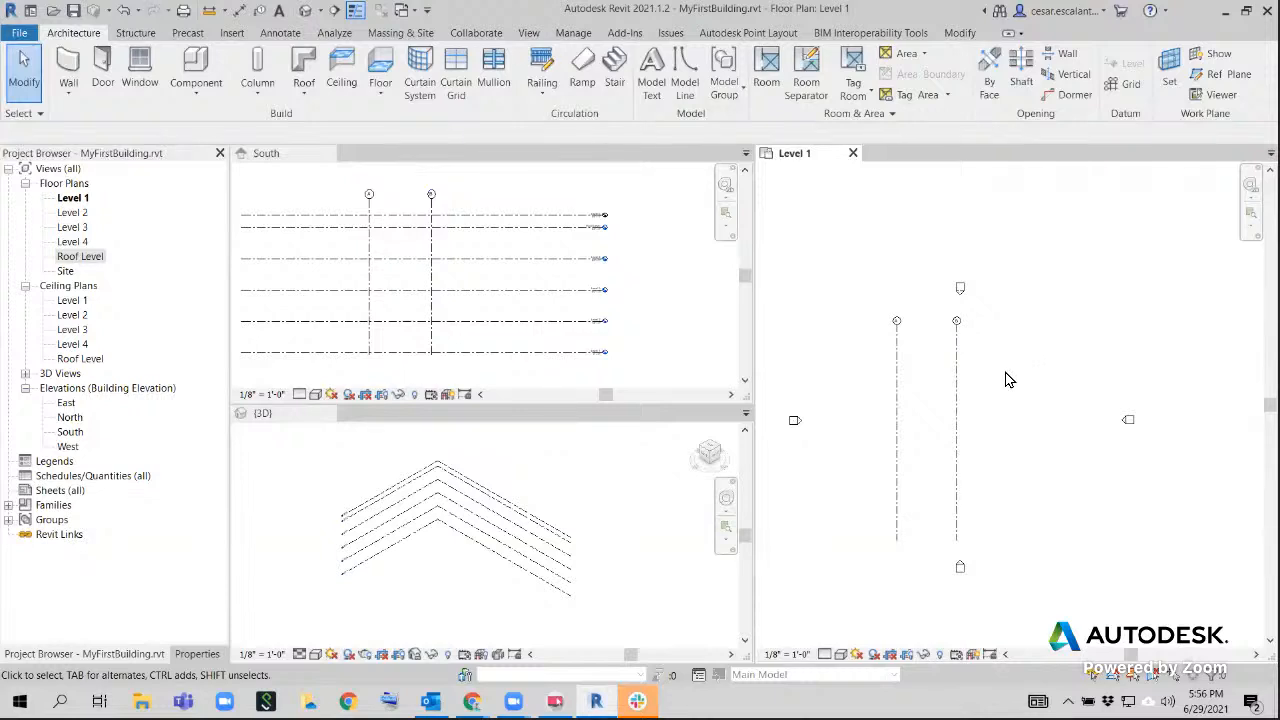
# Place a vertical grid 30' to the right of grid B, with both ends aligned to the existing grids
pyautogui.moveTo(1008, 380); pyautogui.dragTo(923, 332, button='middle')
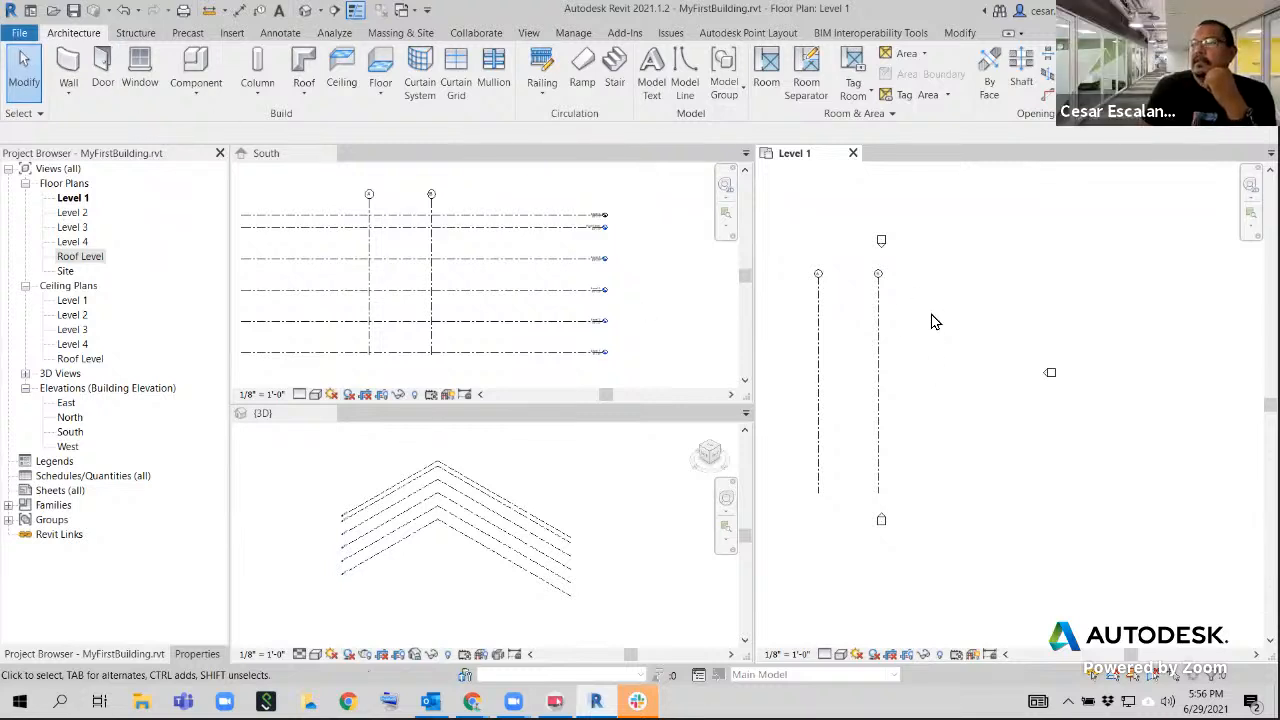
pyautogui.scroll(1, 931, 320)
pyautogui.moveTo(946, 309); pyautogui.dragTo(981, 281, button='middle')
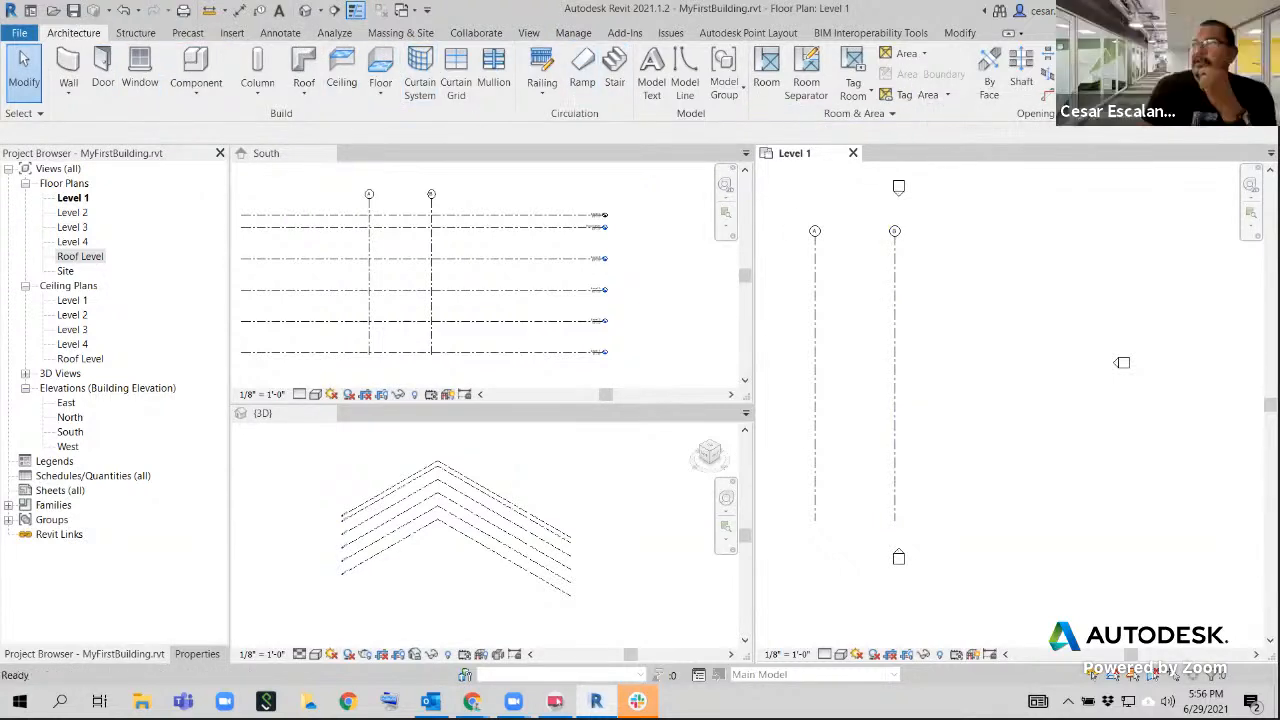
pyautogui.click(1124, 83)
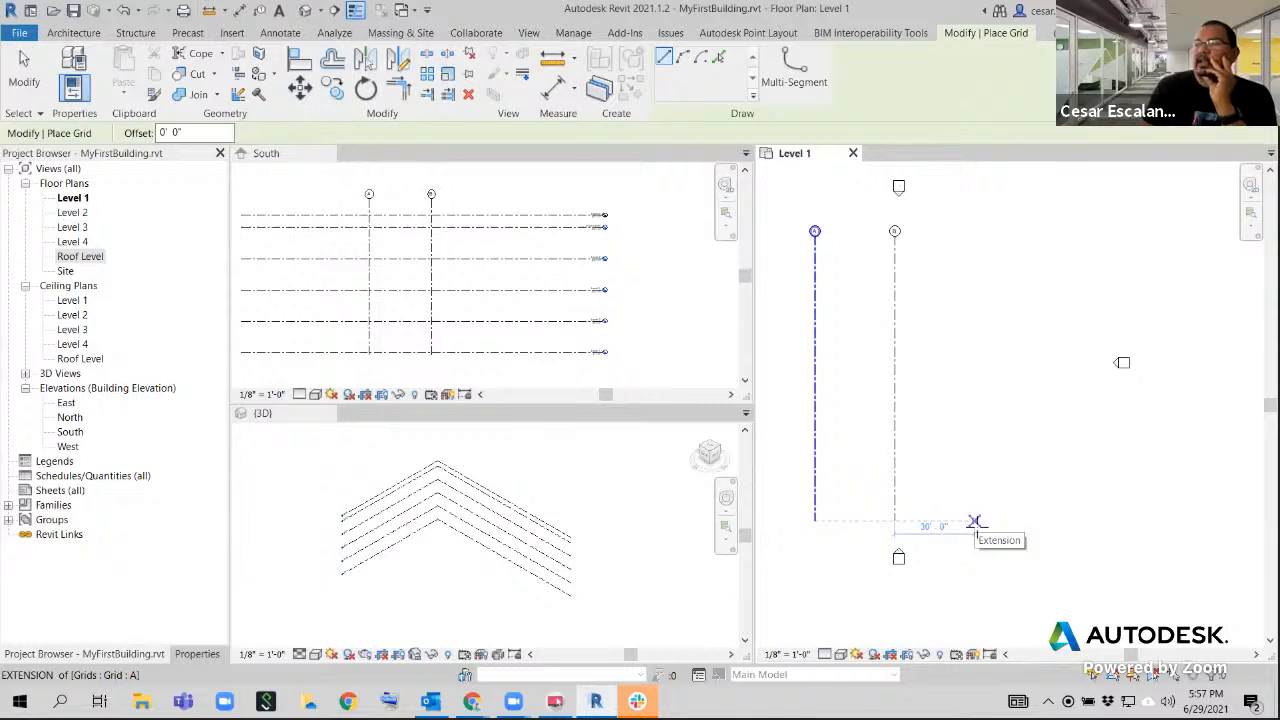
pyautogui.click(975, 522)
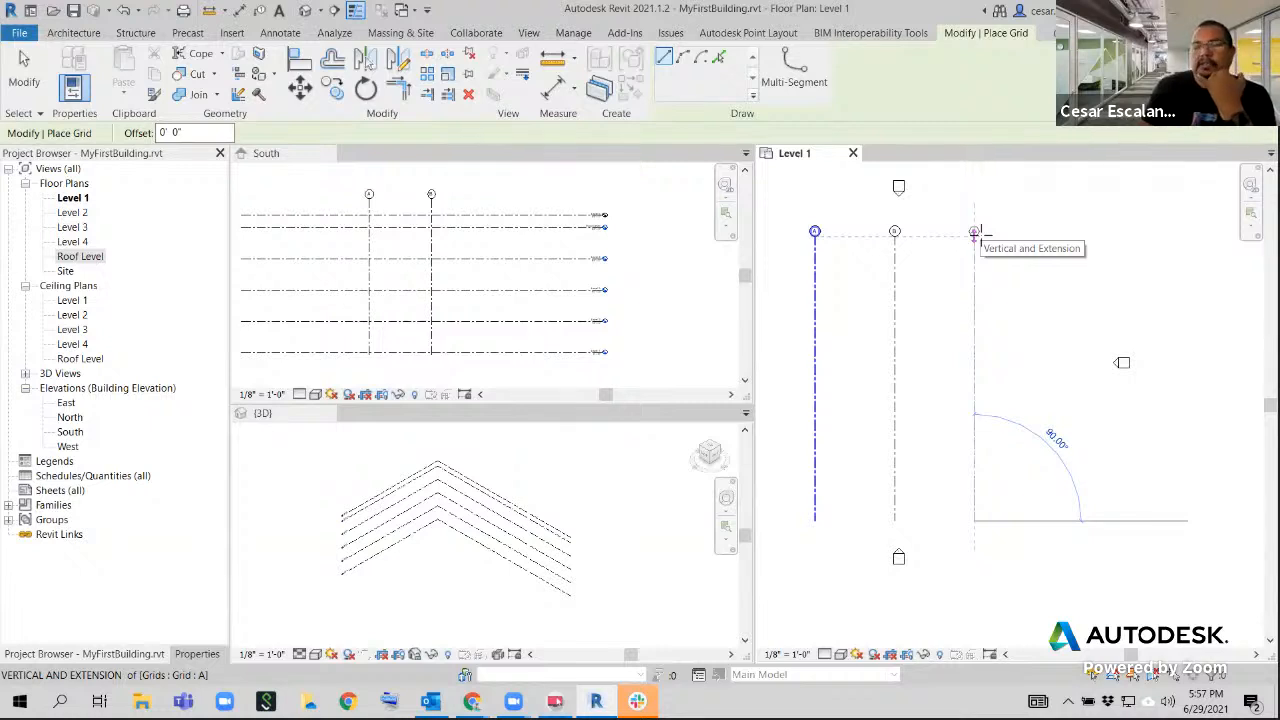
pyautogui.click(975, 232)
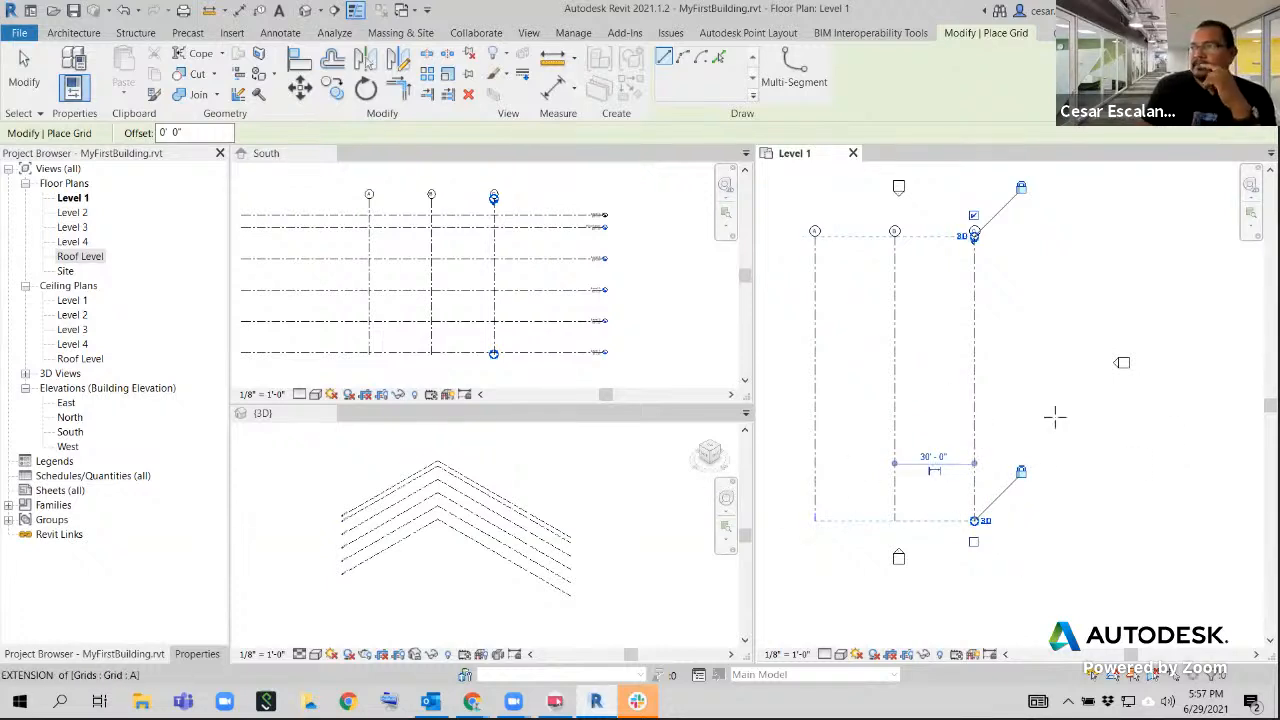
pyautogui.press('Escape')
pyautogui.press('Escape')
# Place a vertical grid 30' to the right of grid C, with its ends aligned to the other grids
pyautogui.moveTo(1038, 287); pyautogui.dragTo(1036, 251, button='middle')
pyautogui.scroll(-2, 980, 292)
pyautogui.scroll(1, 986, 294)
pyautogui.scroll(4, 1017, 308)
pyautogui.scroll(-3, 1020, 265)
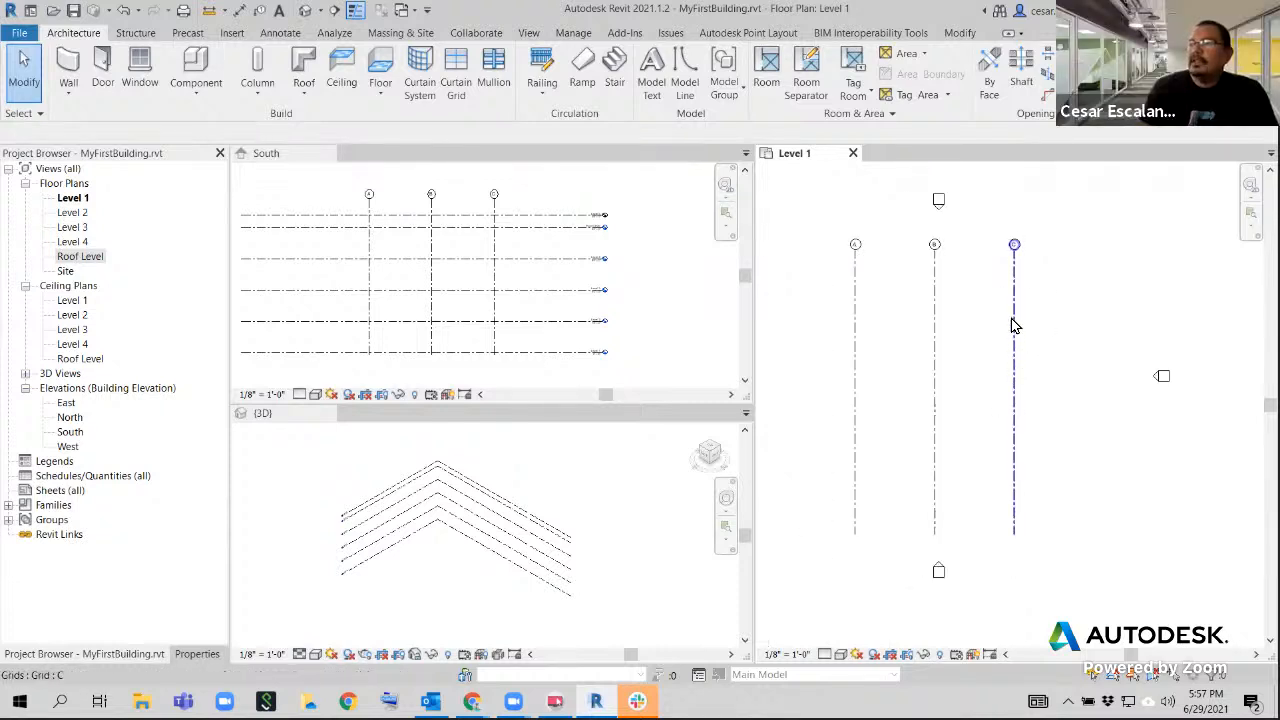
pyautogui.moveTo(1031, 289); pyautogui.dragTo(951, 268, button='middle')
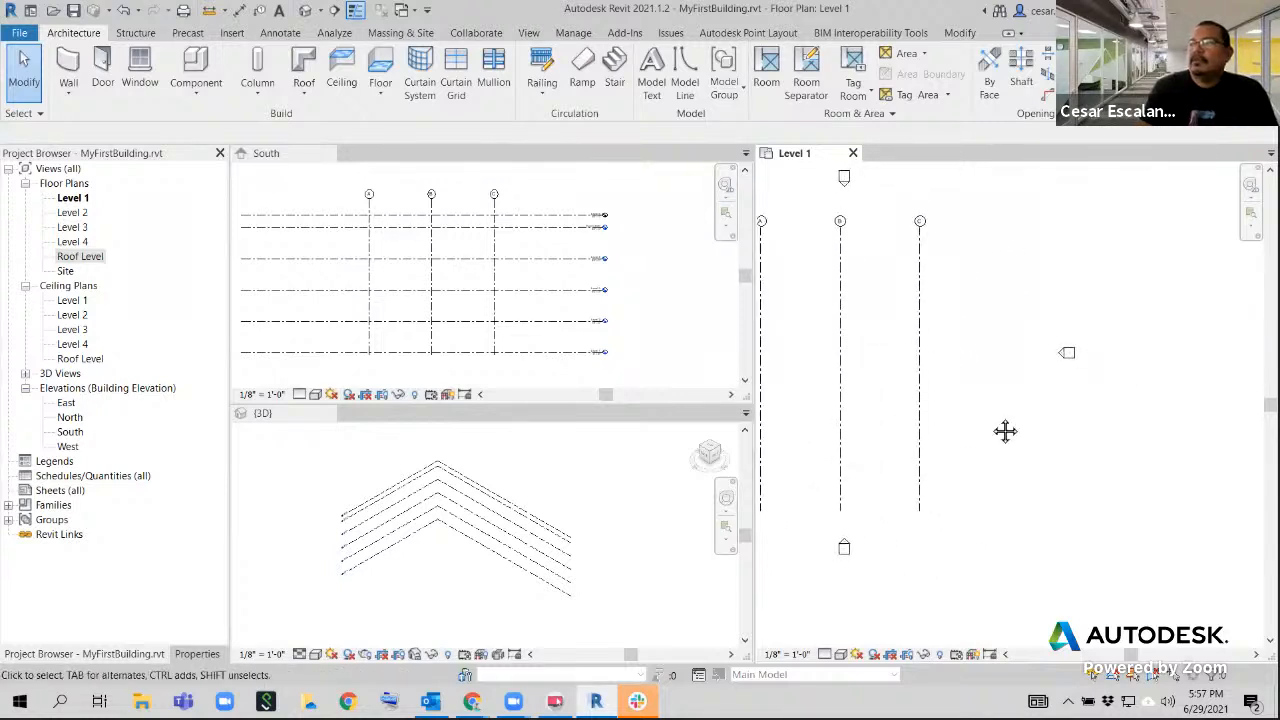
pyautogui.moveTo(994, 423); pyautogui.dragTo(1009, 454, button='middle')
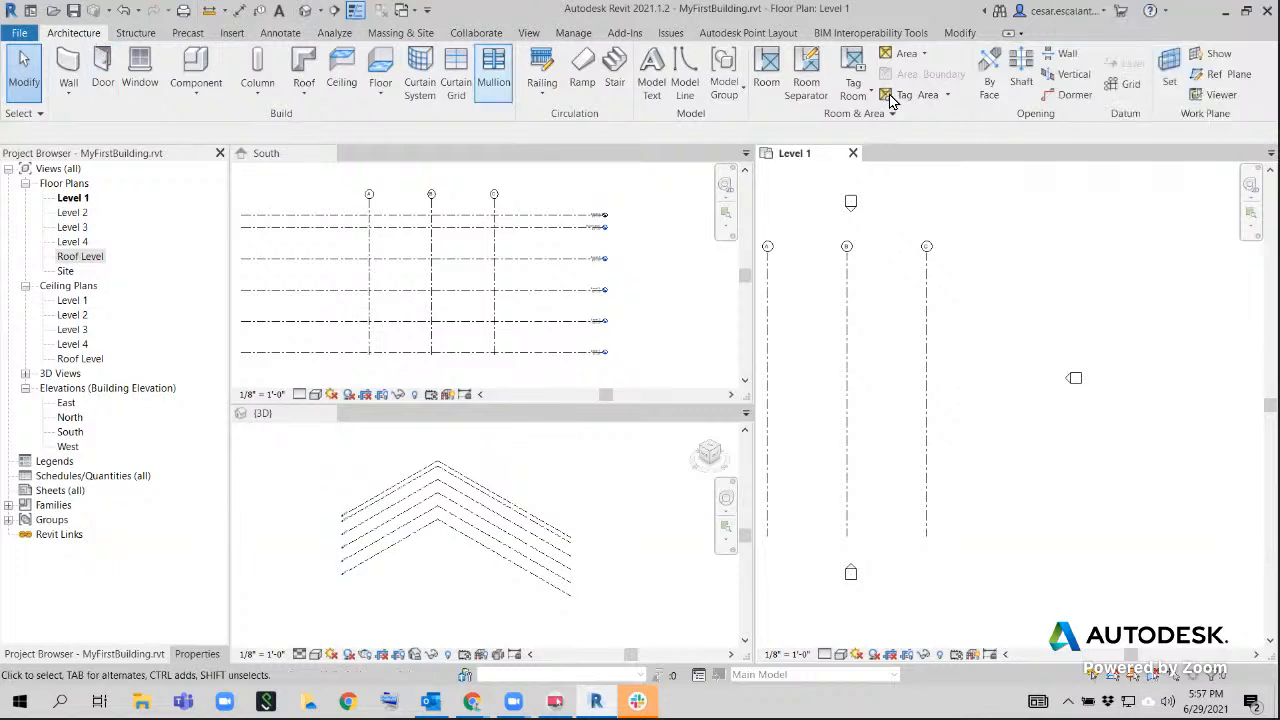
pyautogui.click(1131, 84)
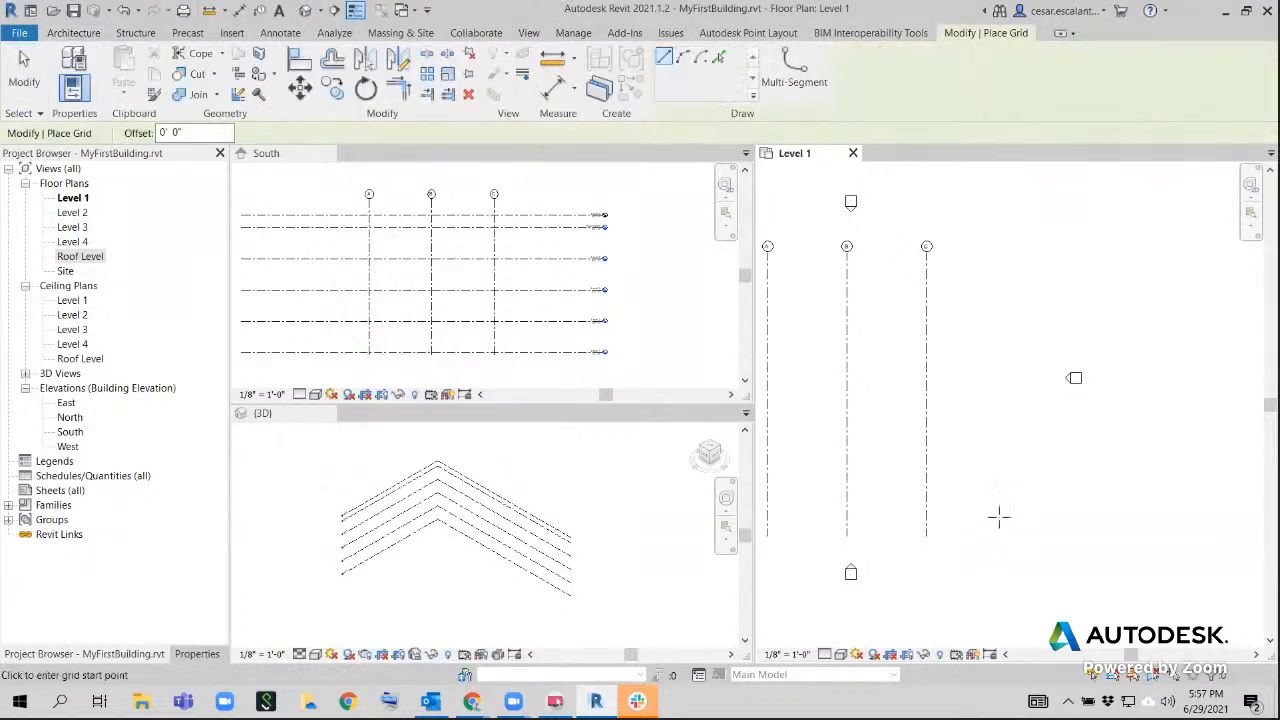
pyautogui.click(926, 537)
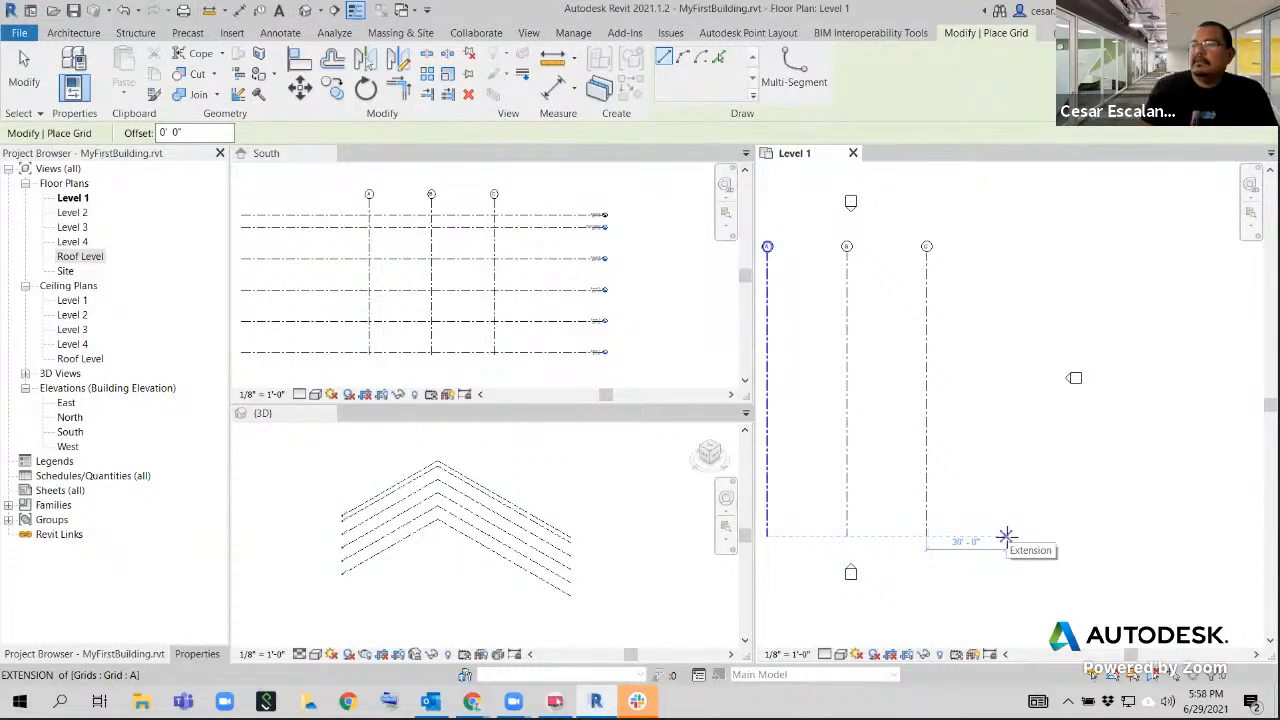
pyautogui.press('Escape')
pyautogui.click(1007, 537)
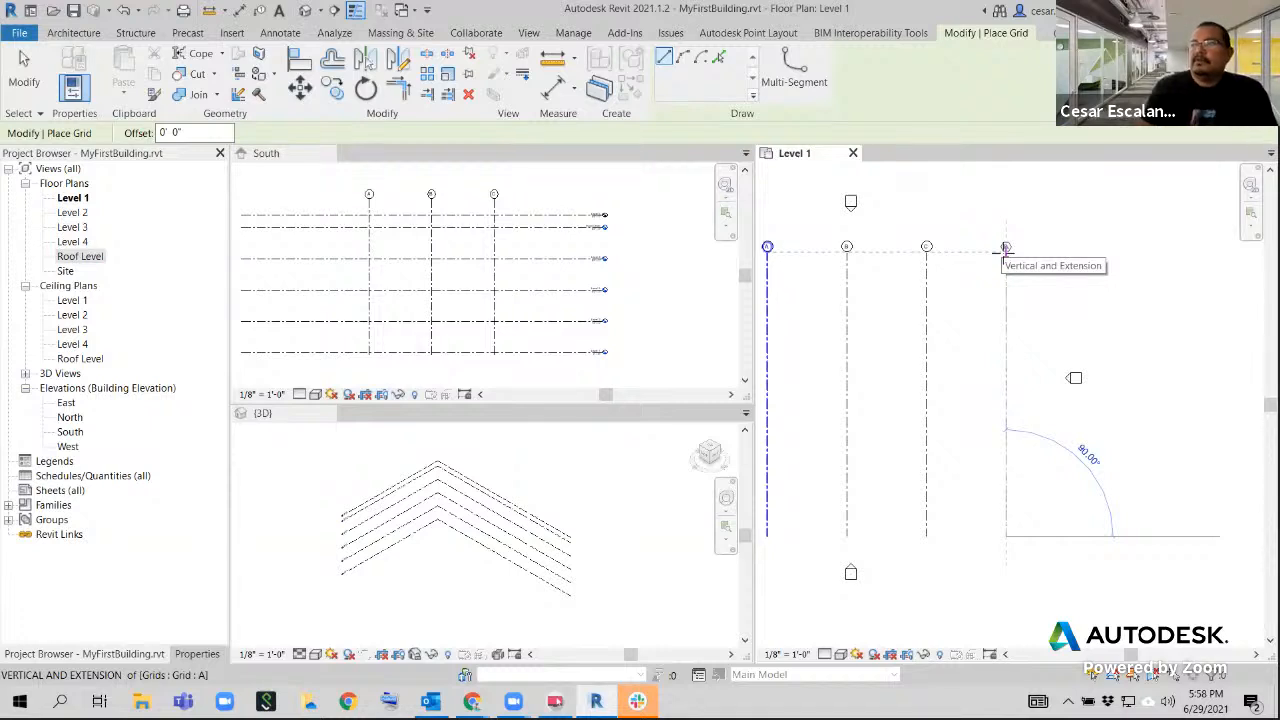
pyautogui.click(1006, 250)
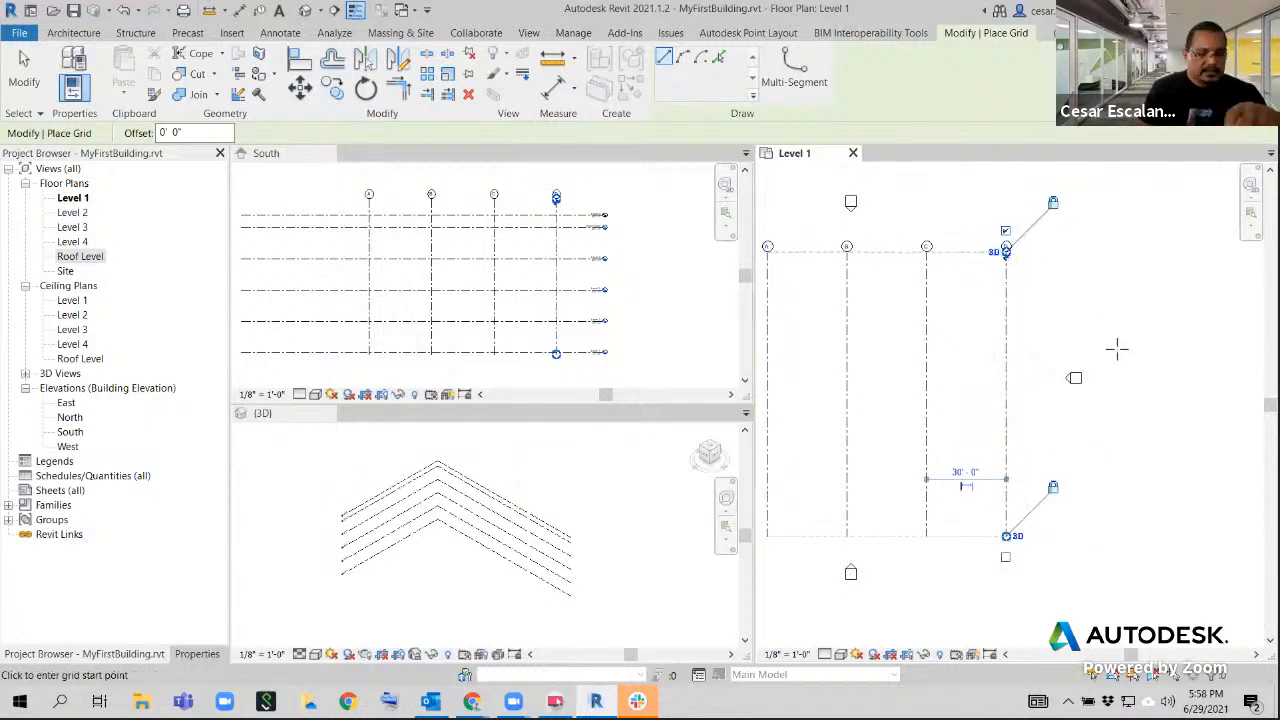
pyautogui.press('Escape')
pyautogui.press('Escape')
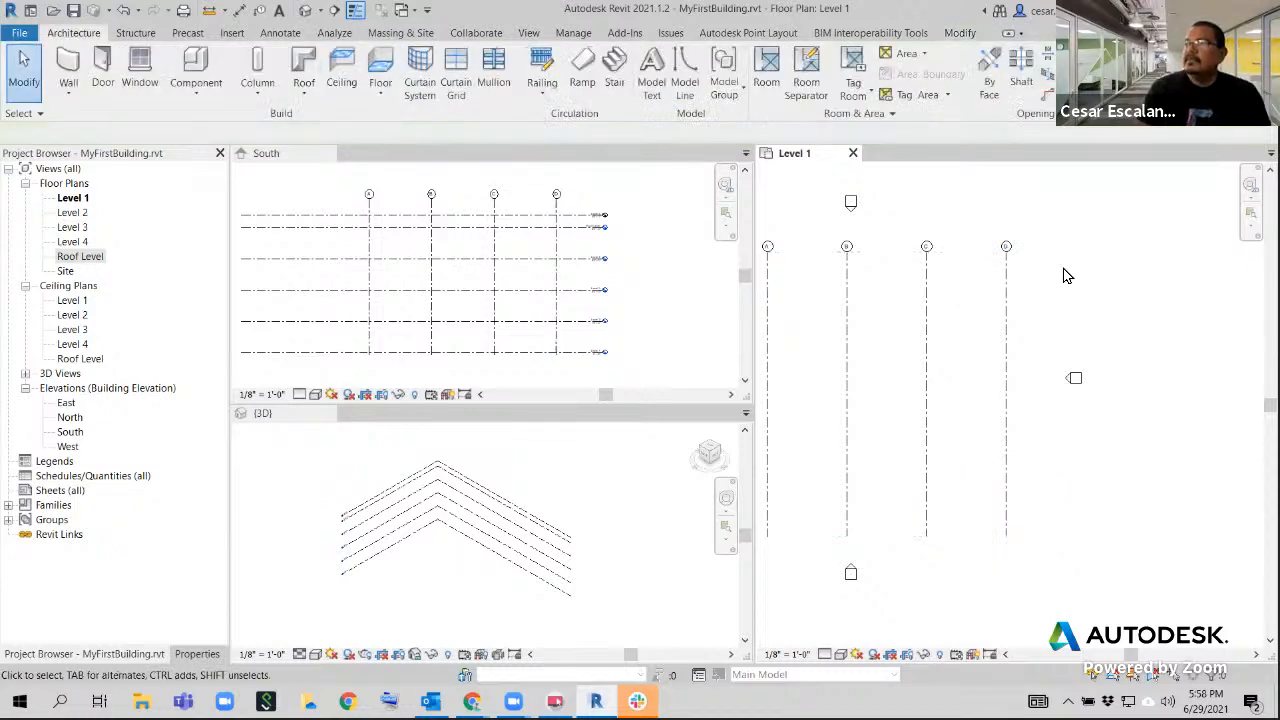
pyautogui.moveTo(1063, 274); pyautogui.dragTo(1134, 266, button='middle')
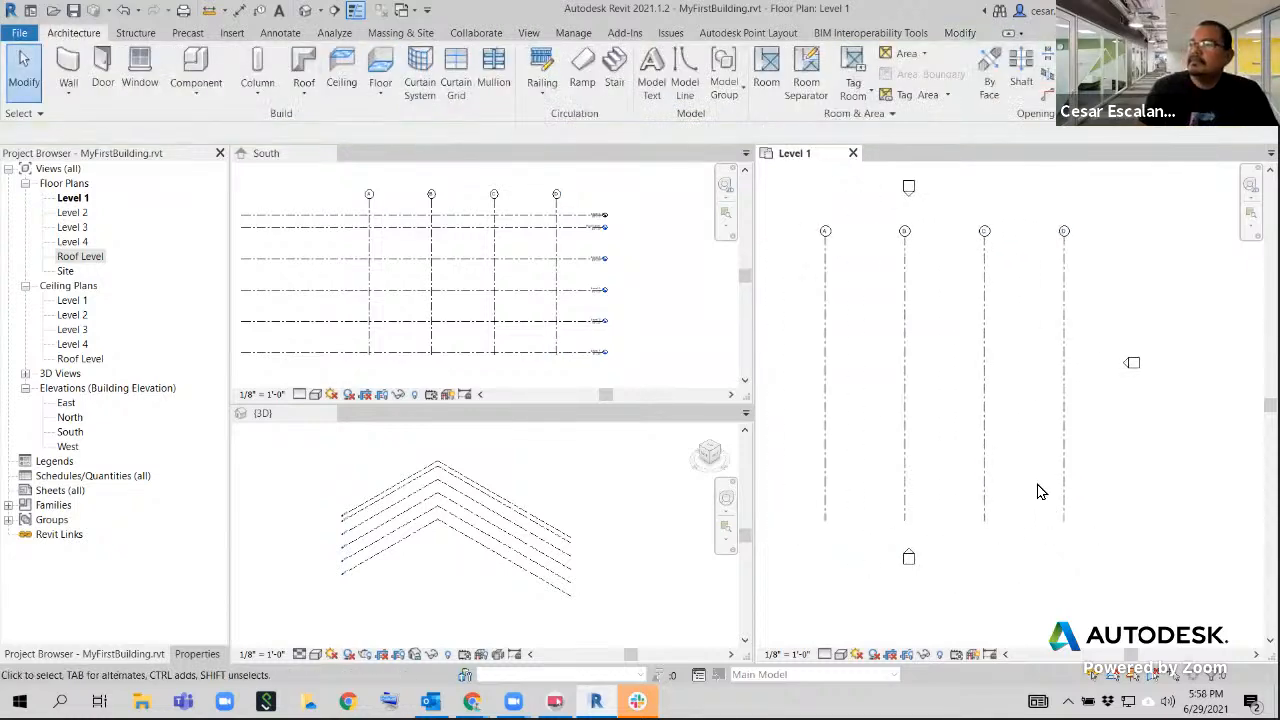
pyautogui.moveTo(1054, 357); pyautogui.dragTo(1040, 396, button='middle')
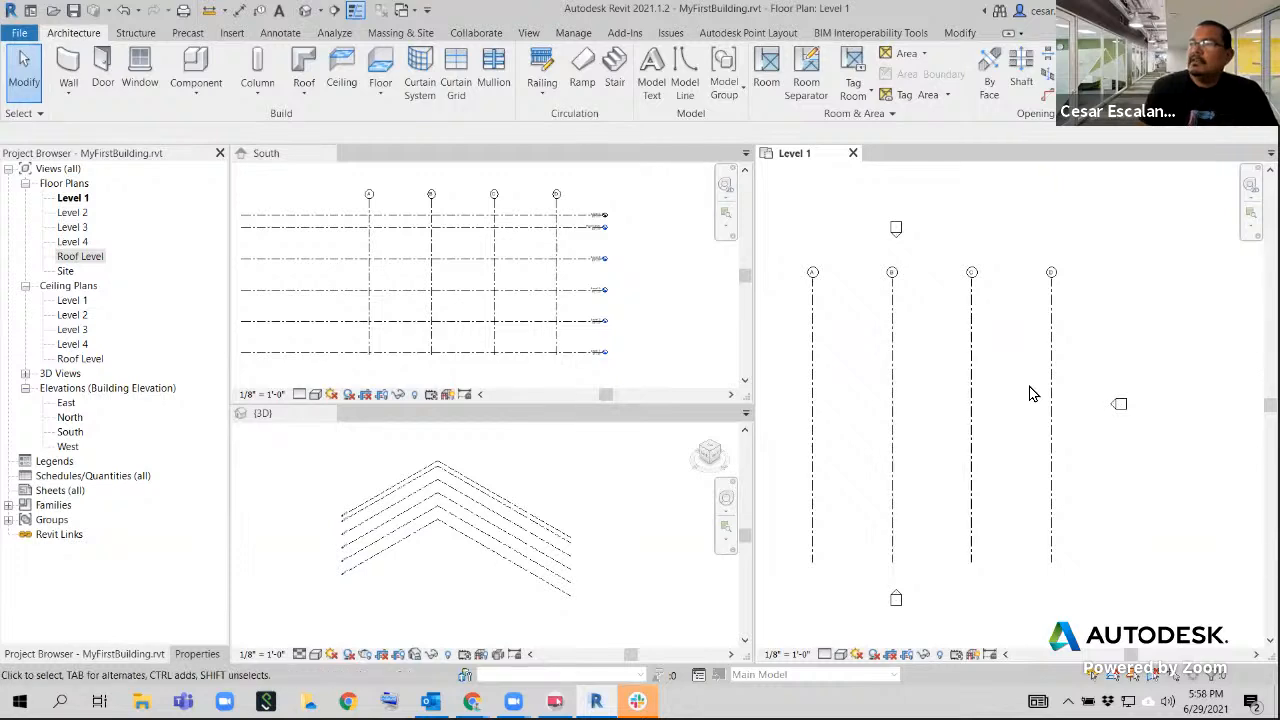
pyautogui.scroll(-4, 1031, 391)
pyautogui.moveTo(1071, 342); pyautogui.dragTo(1053, 325, button='middle')
pyautogui.scroll(2, 1029, 306)
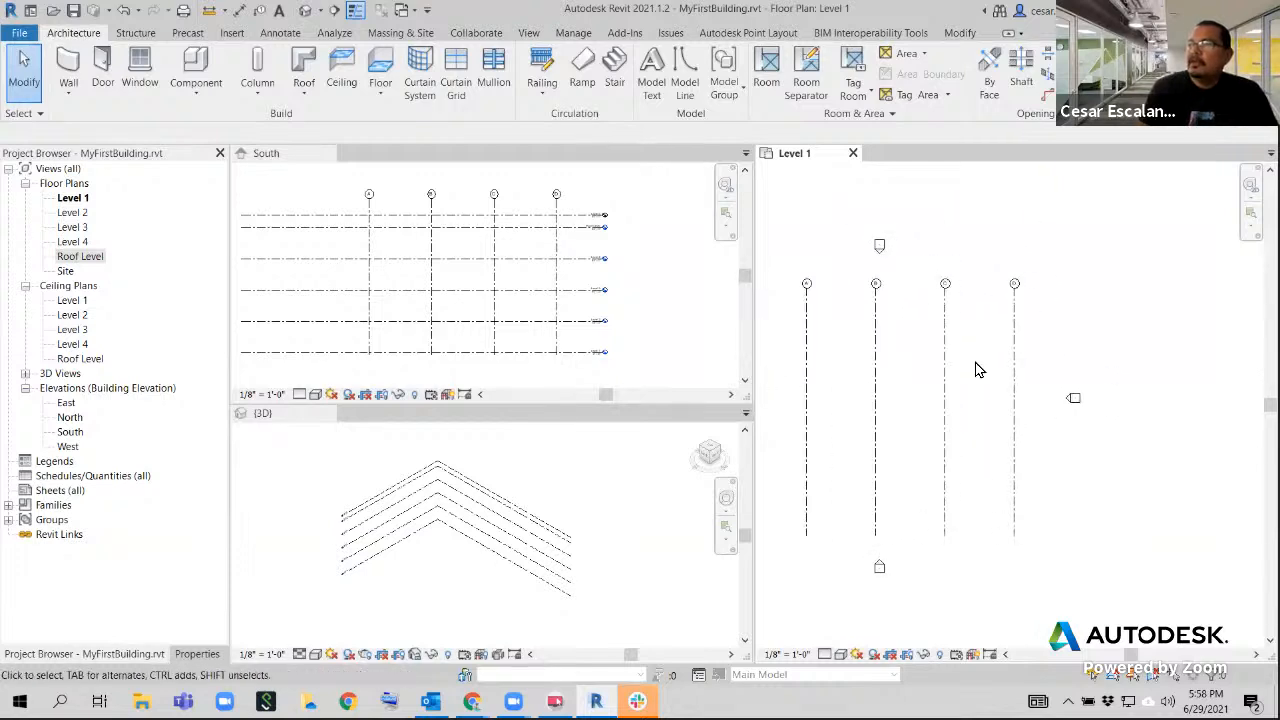
pyautogui.moveTo(1030, 406); pyautogui.dragTo(1038, 410, button='middle')
pyautogui.moveTo(1086, 323); pyautogui.dragTo(1139, 311, button='middle')
pyautogui.scroll(-2, 1120, 360)
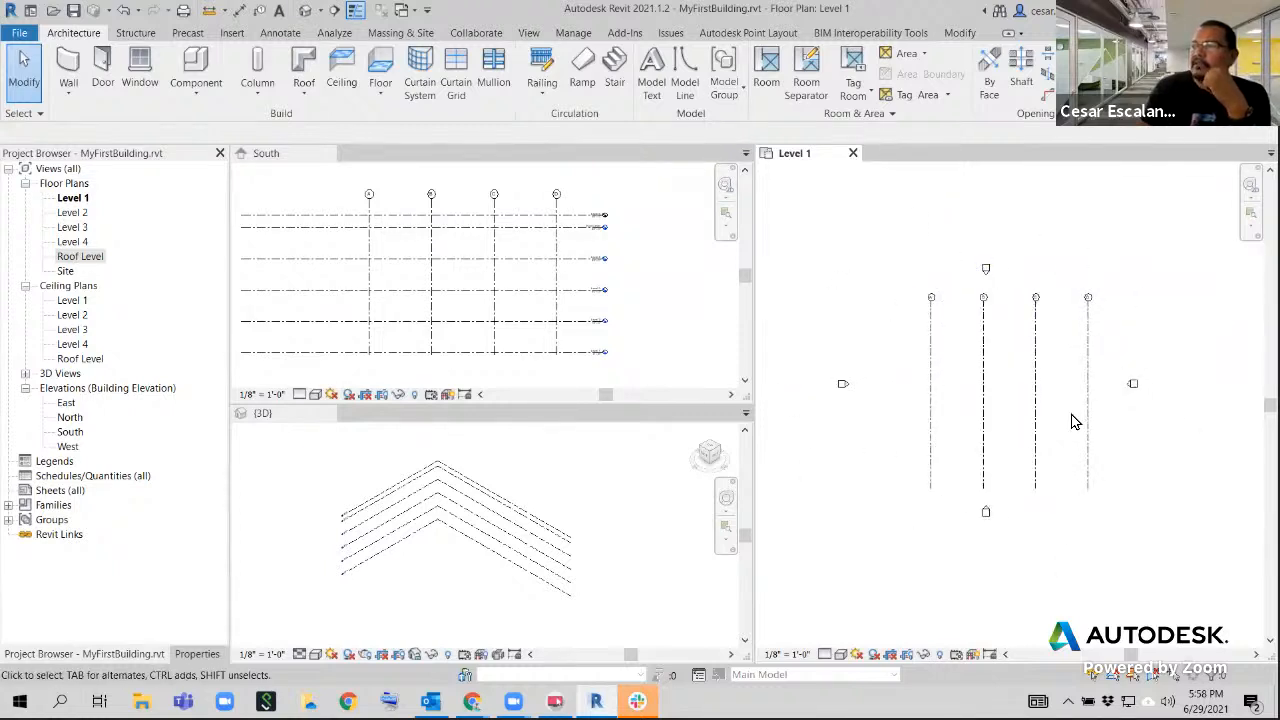
pyautogui.moveTo(1111, 322); pyautogui.dragTo(1134, 334)
pyautogui.scroll(3, 1086, 323)
pyautogui.moveTo(1078, 323); pyautogui.dragTo(1197, 314, button='middle')
pyautogui.scroll(-1, 1183, 309)
# Select grids A through D together and shift them left, roughly centring them between the west and east elevation markers
pyautogui.moveTo(1181, 297); pyautogui.dragTo(847, 369)
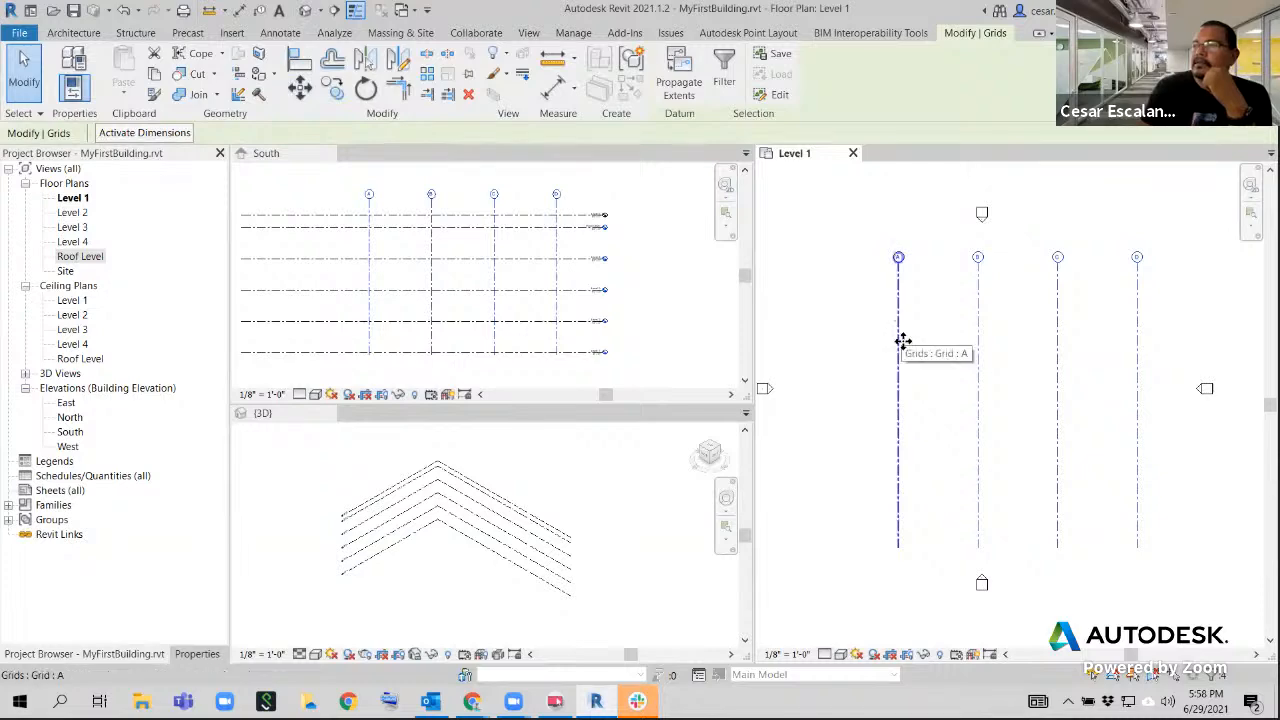
pyautogui.moveTo(1198, 272); pyautogui.dragTo(823, 356)
pyautogui.moveTo(901, 307); pyautogui.dragTo(838, 304)
pyautogui.moveTo(1147, 271); pyautogui.dragTo(781, 392)
pyautogui.moveTo(837, 311)
pyautogui.mouseDown()
pyautogui.moveTo(948, 310)
pyautogui.moveTo(781, 330)
pyautogui.moveTo(994, 332)
pyautogui.moveTo(889, 401)
pyautogui.moveTo(950, 313)
pyautogui.moveTo(843, 291)
pyautogui.moveTo(849, 308)
pyautogui.mouseUp()
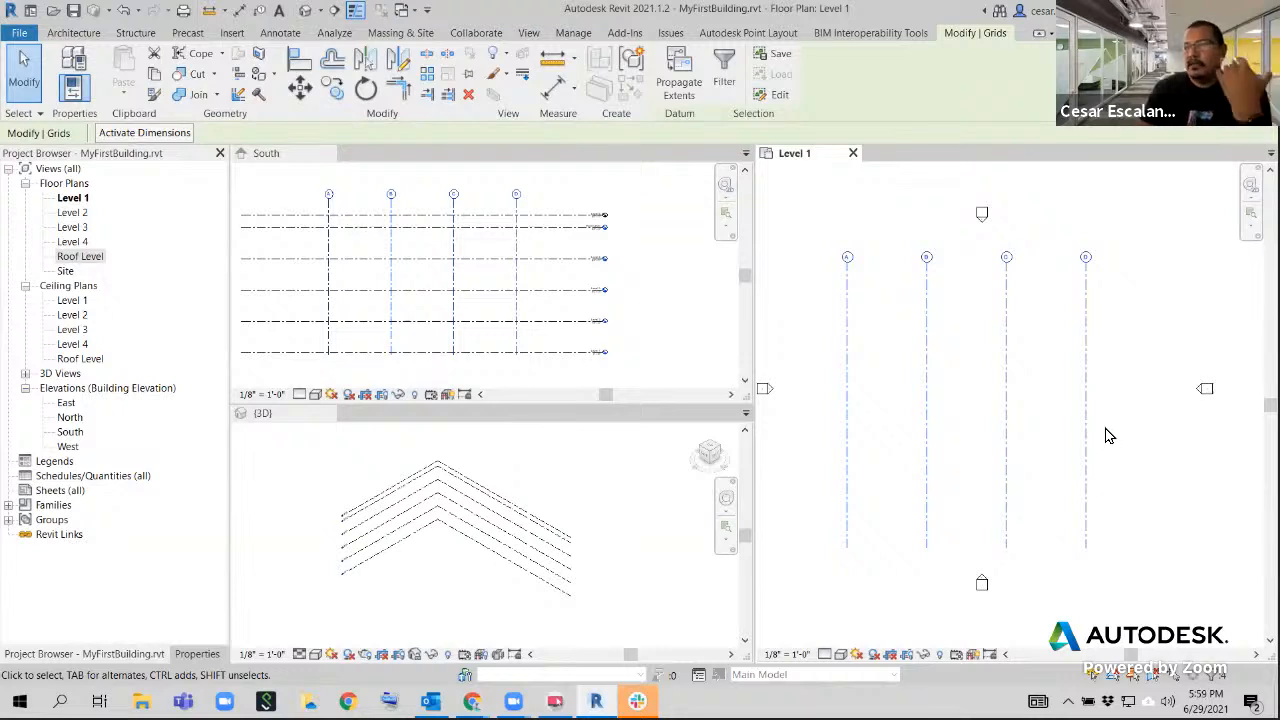
pyautogui.click(1125, 358)
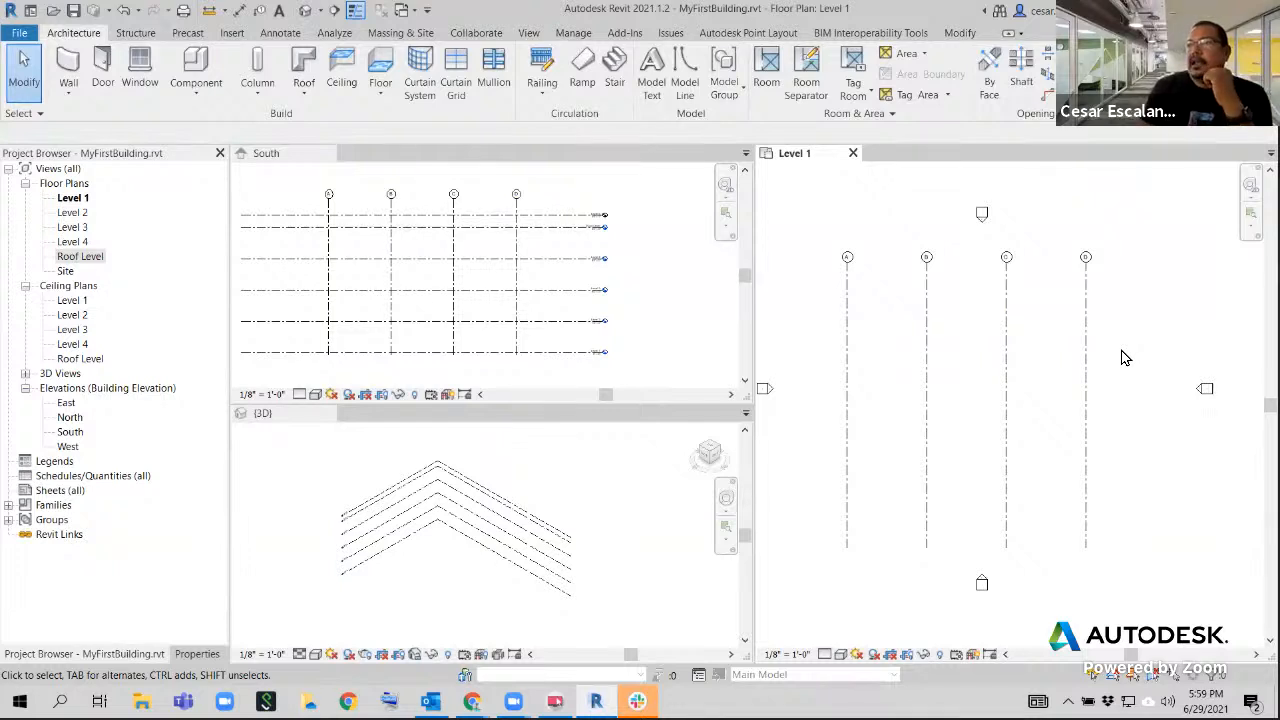
# Show the general modify tools and examine the Move command
pyautogui.scroll(-2, 1125, 332)
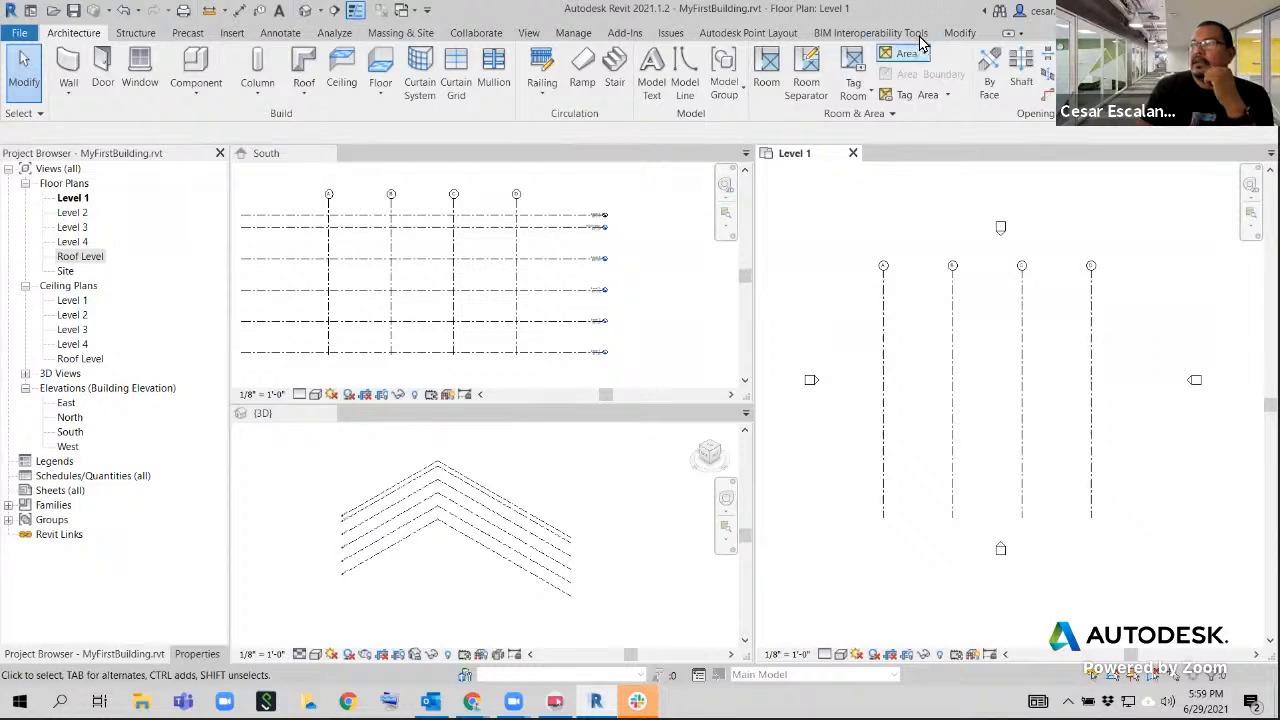
pyautogui.click(960, 34)
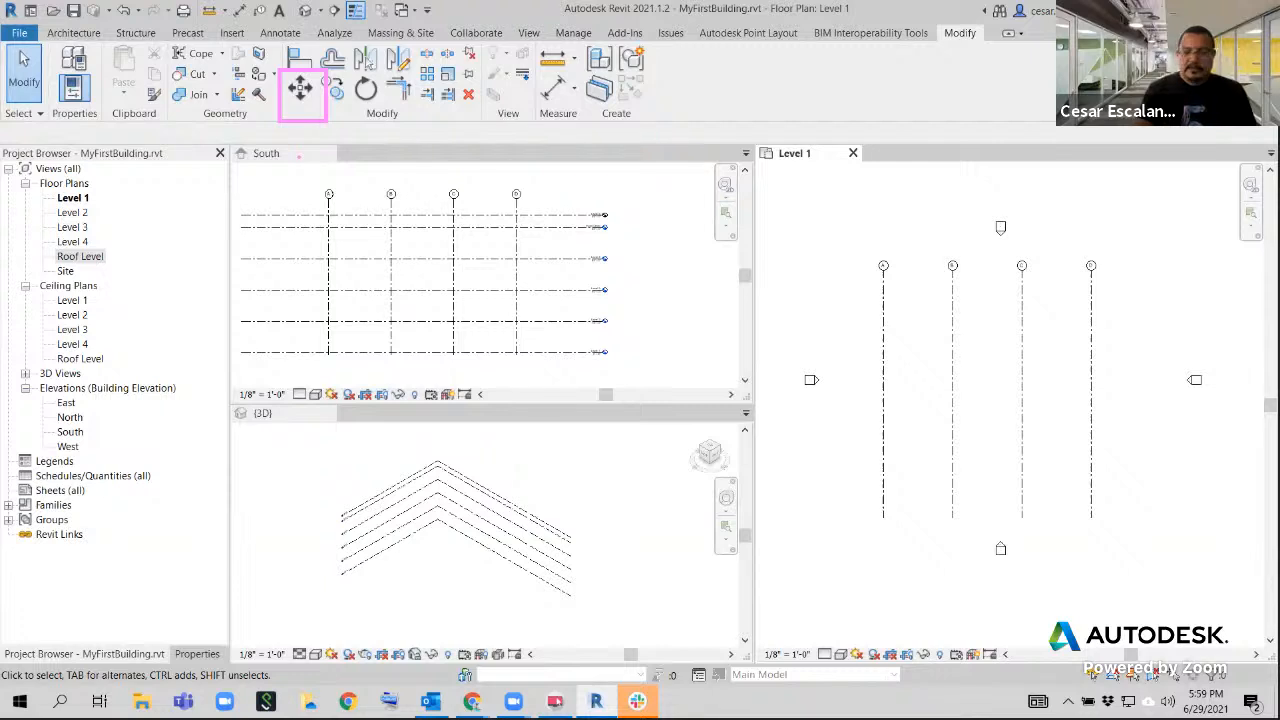
pyautogui.write('t')
pyautogui.write('move')
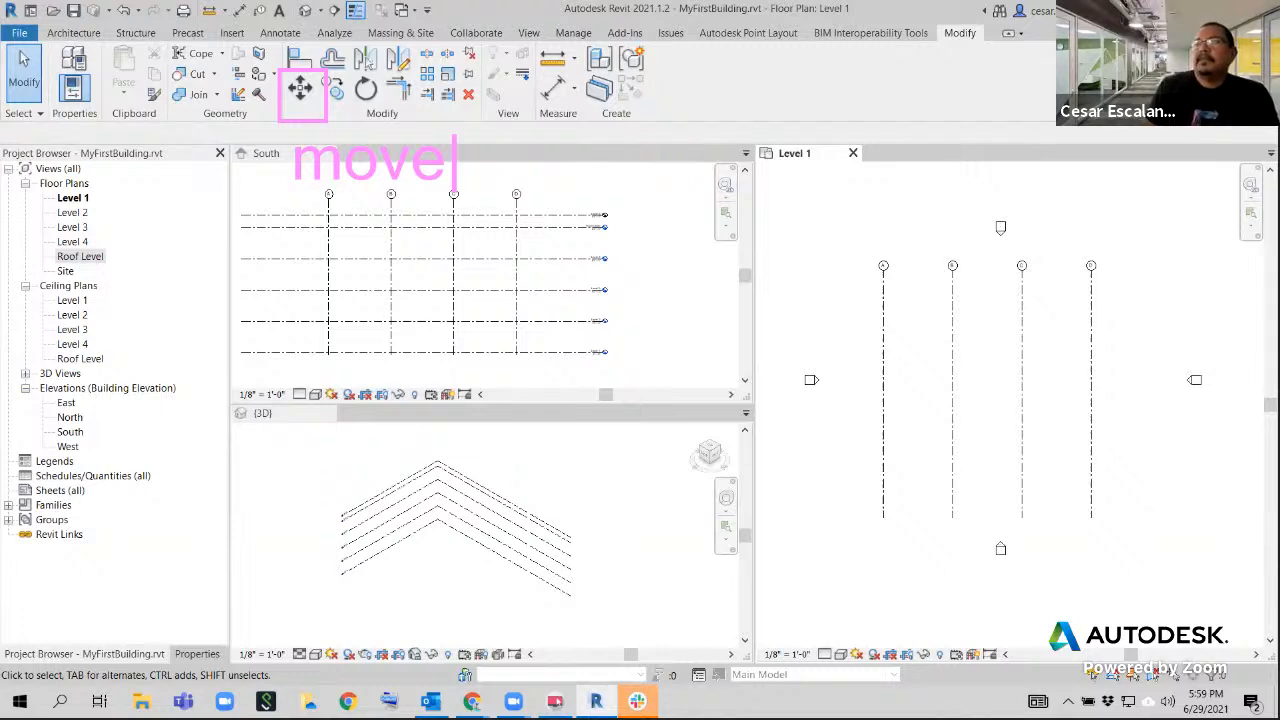
pyautogui.press('XF86AudioRaiseVolume')
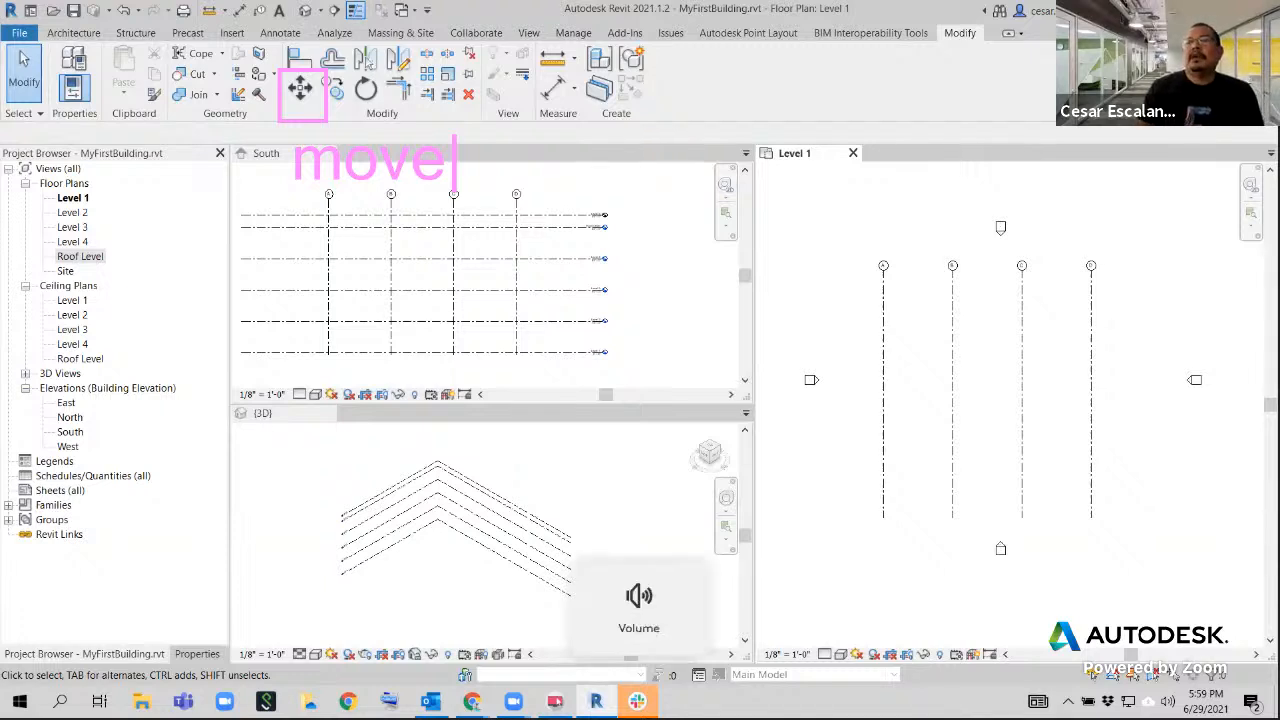
pyautogui.press('Escape')
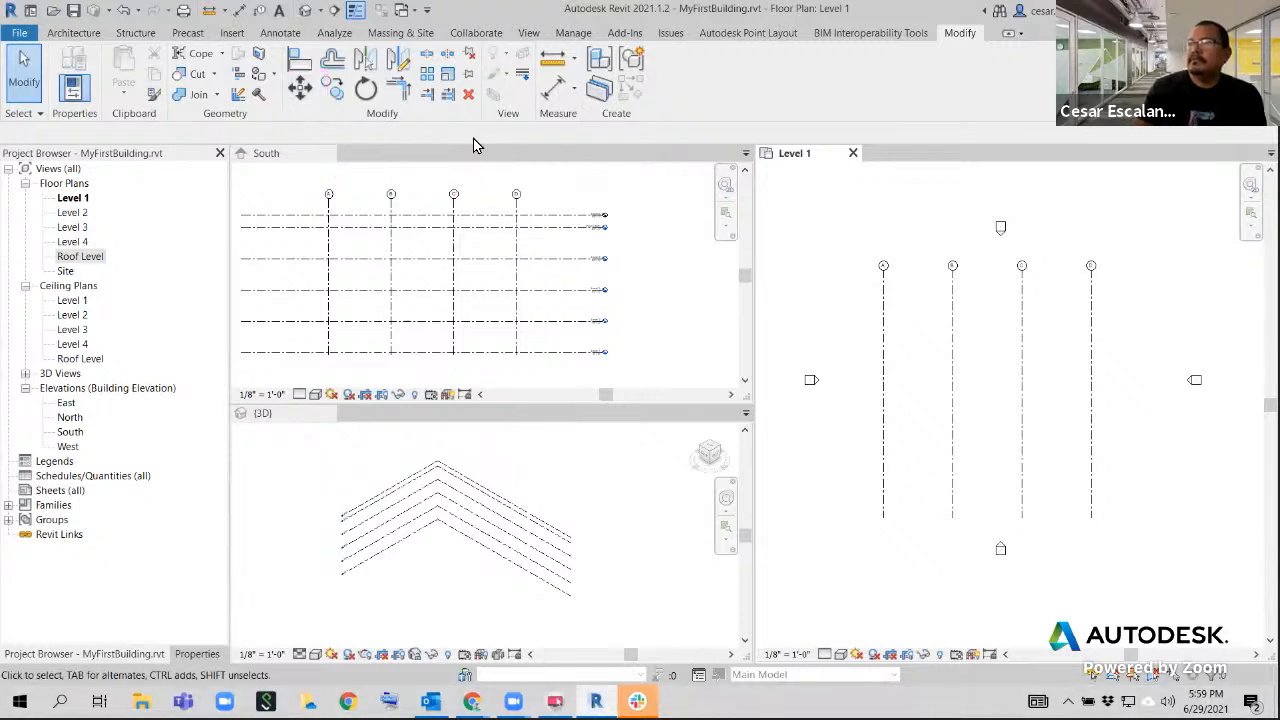
pyautogui.click(1091, 317)
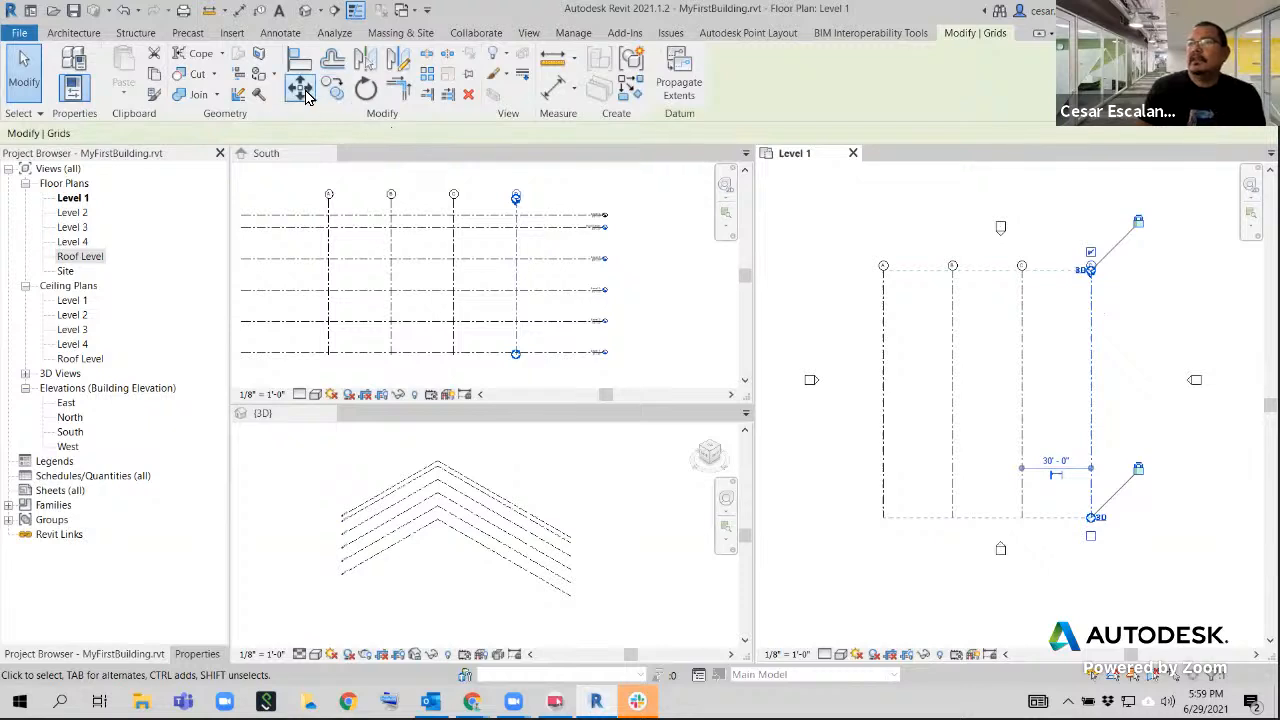
pyautogui.click(306, 95)
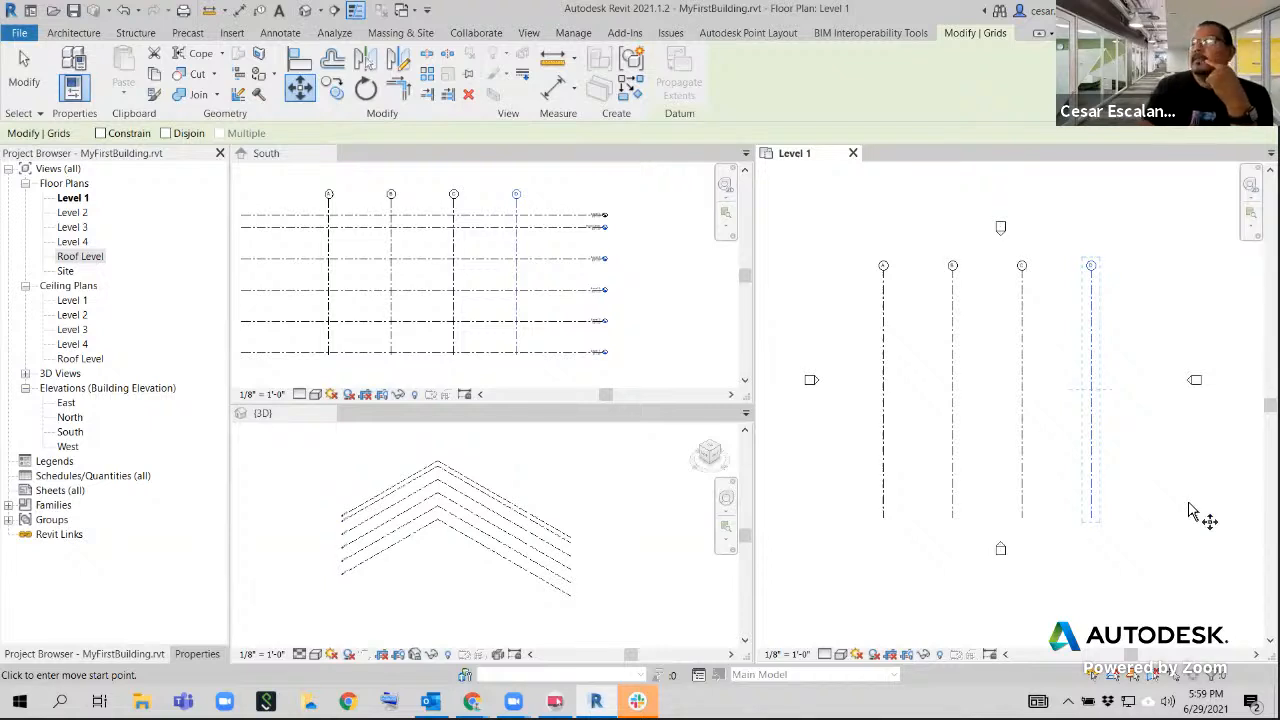
pyautogui.press('c')
pyautogui.press('o')
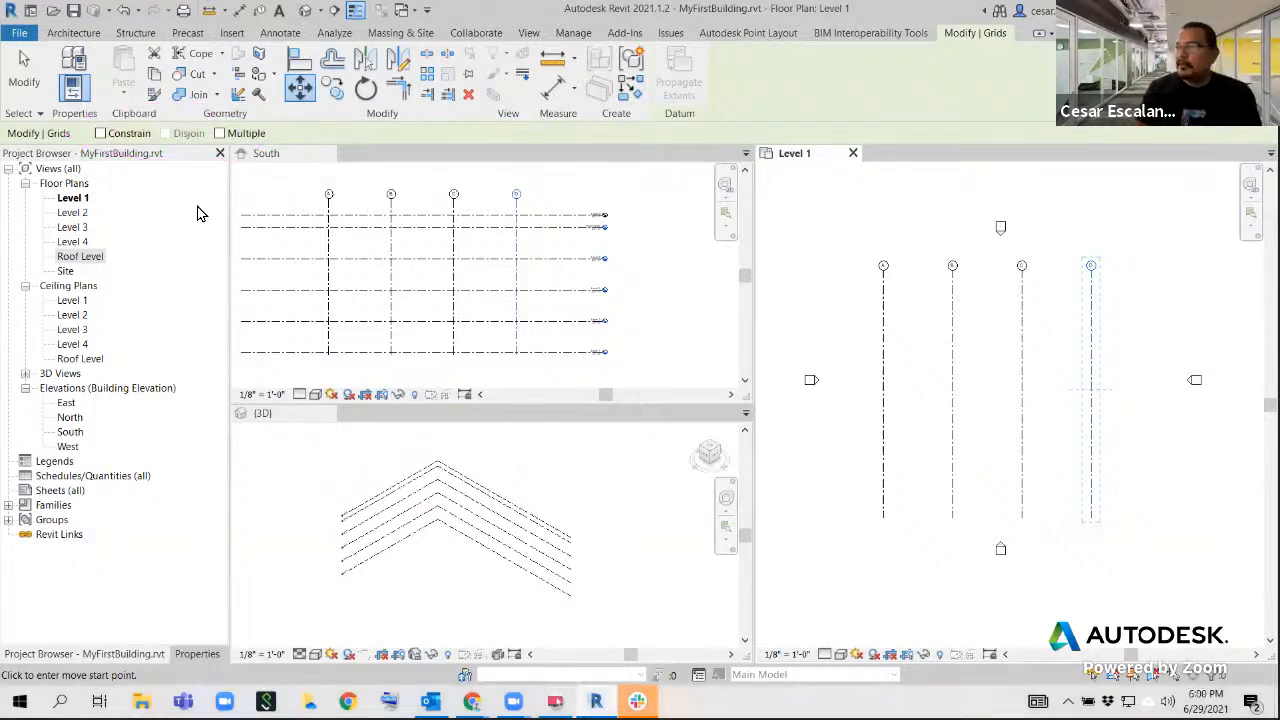
pyautogui.press('Escape')
pyautogui.press('Escape')
# Move grid D 1' toward grid C in Level 1 with the Move command, using the Constrain option
pyautogui.click(1095, 346)
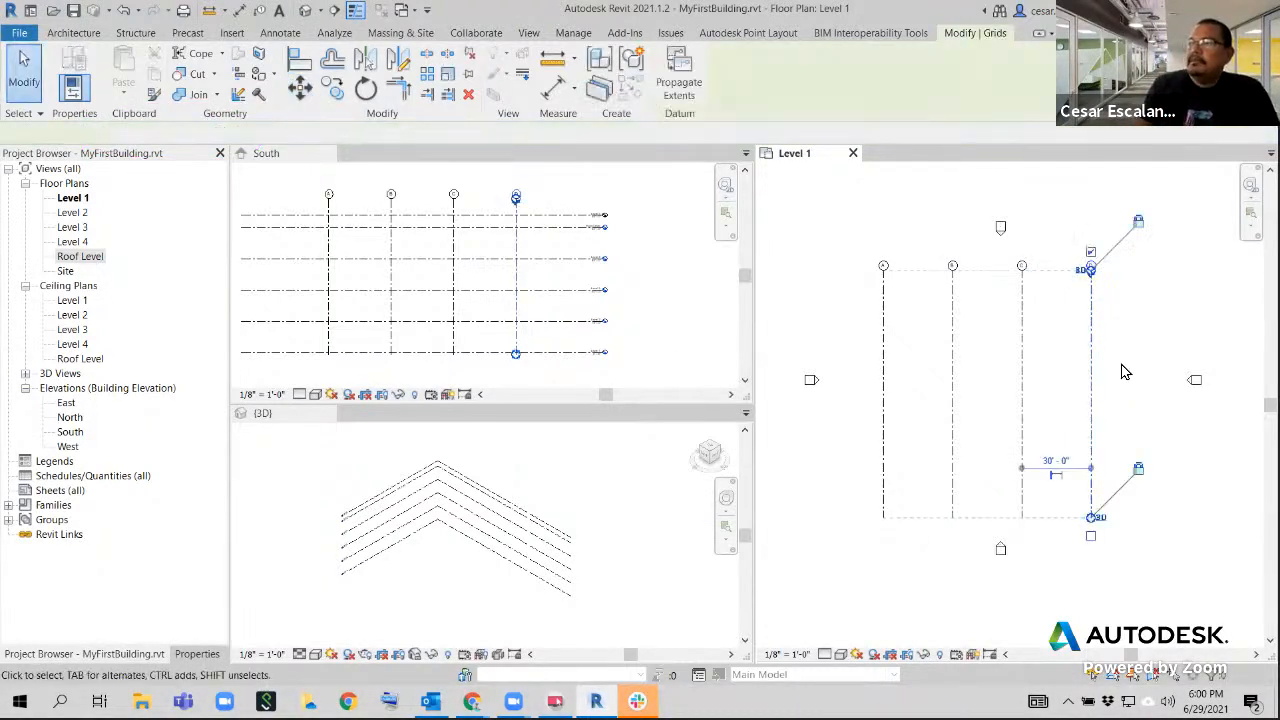
pyautogui.click(298, 88)
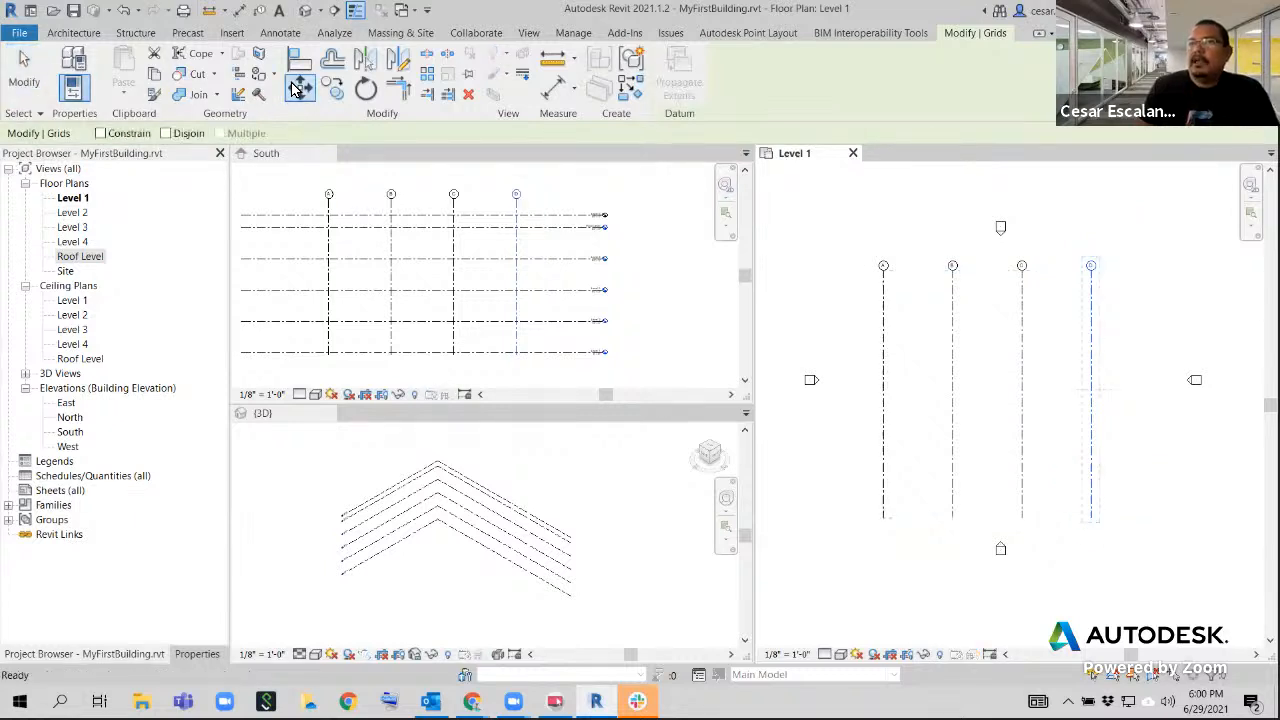
pyautogui.click(101, 133)
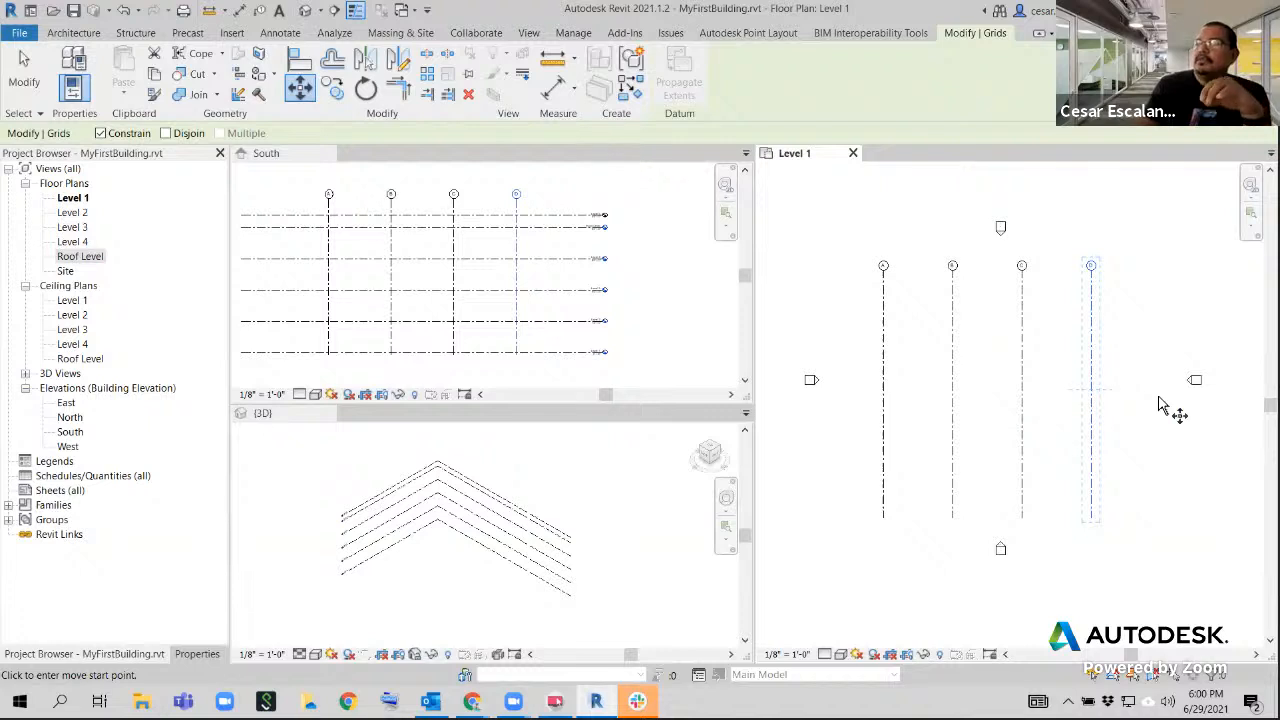
pyautogui.moveTo(1104, 405); pyautogui.dragTo(1004, 406, button='middle')
pyautogui.scroll(3, 984, 409)
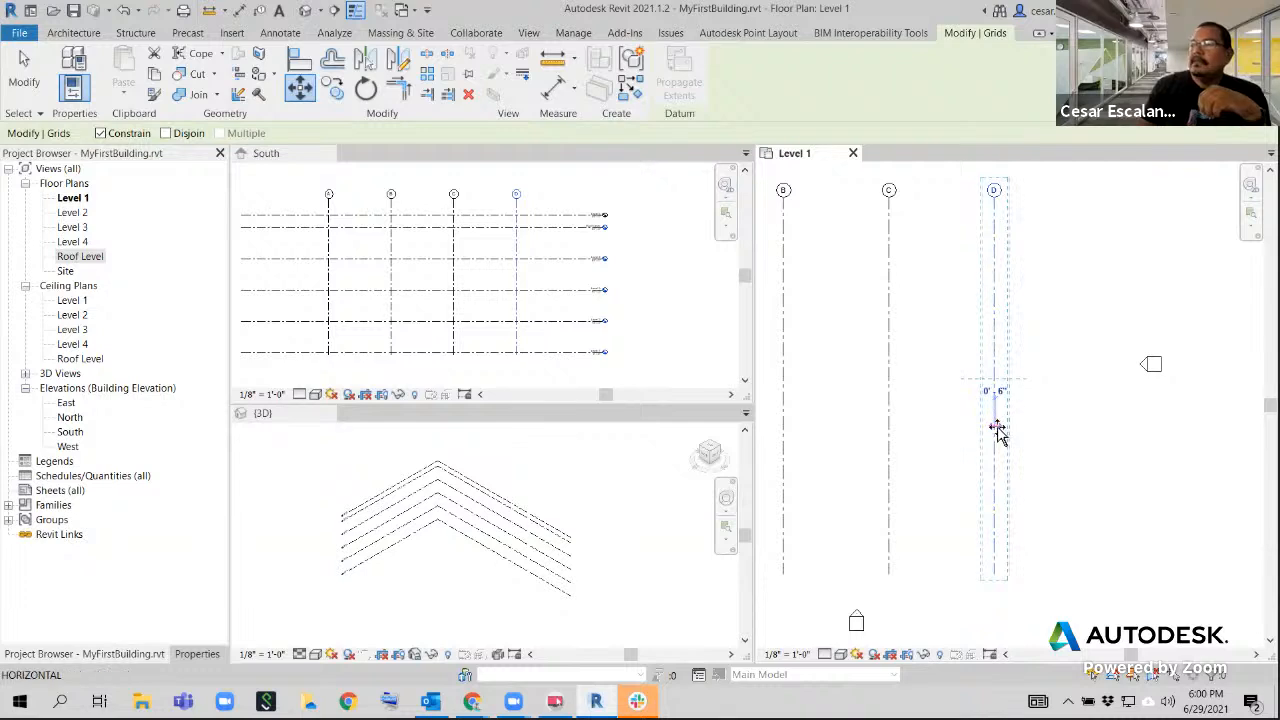
pyautogui.click(993, 427)
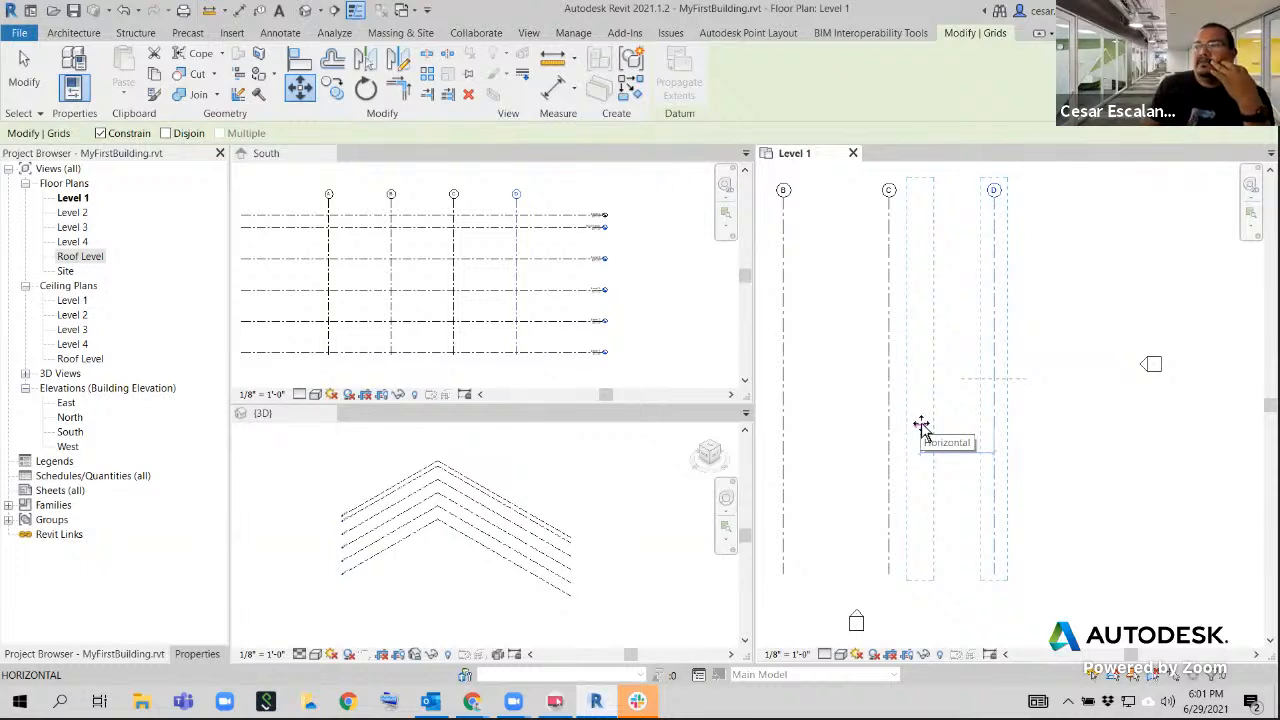
pyautogui.write('1')
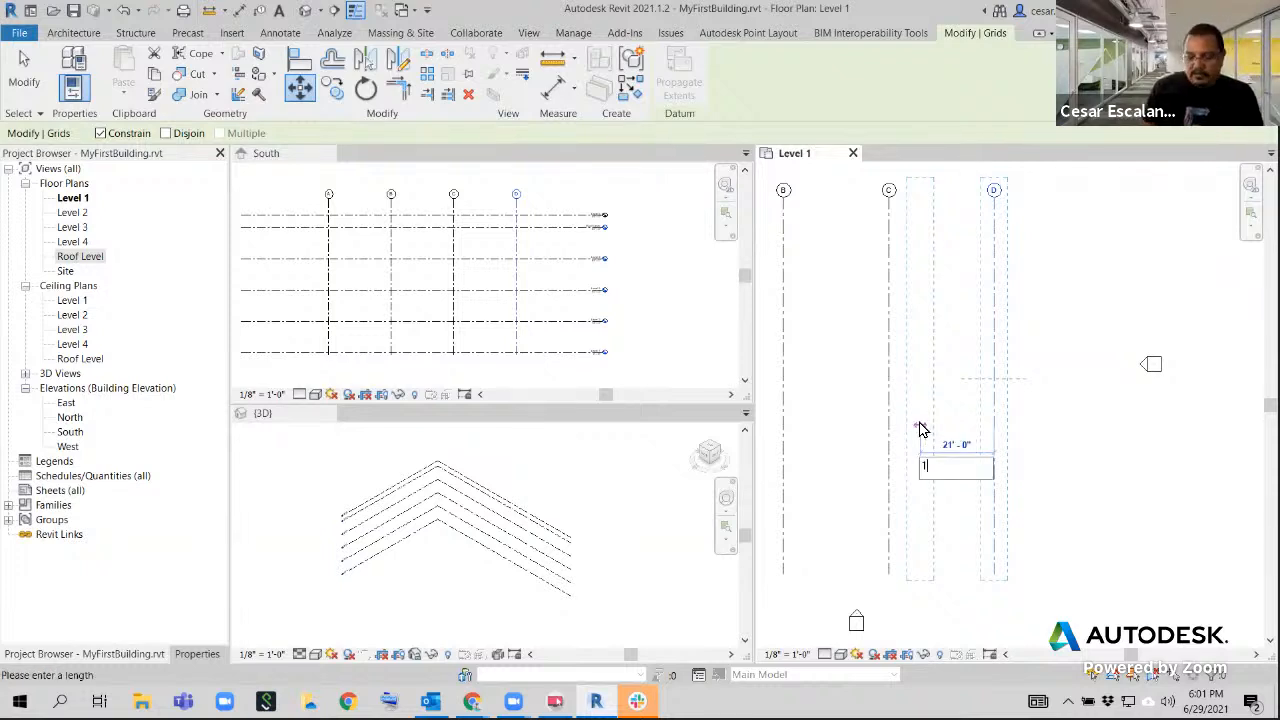
pyautogui.write("'")
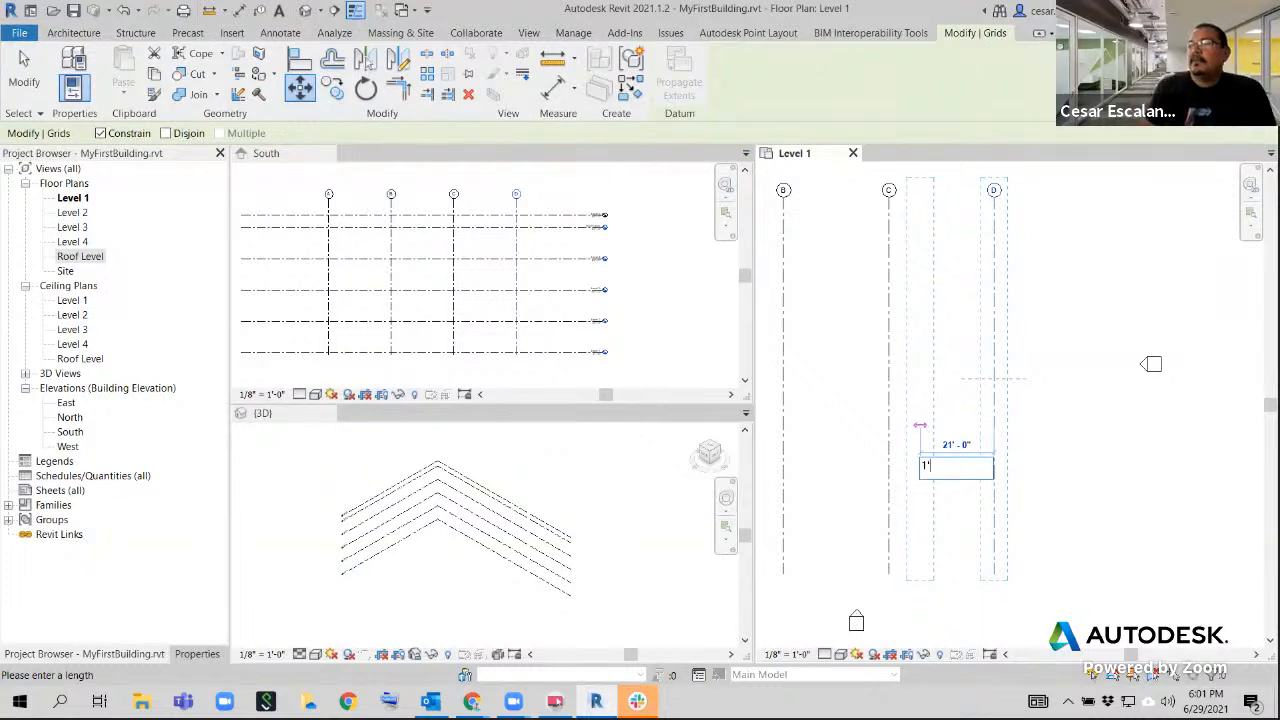
pyautogui.press('Return')
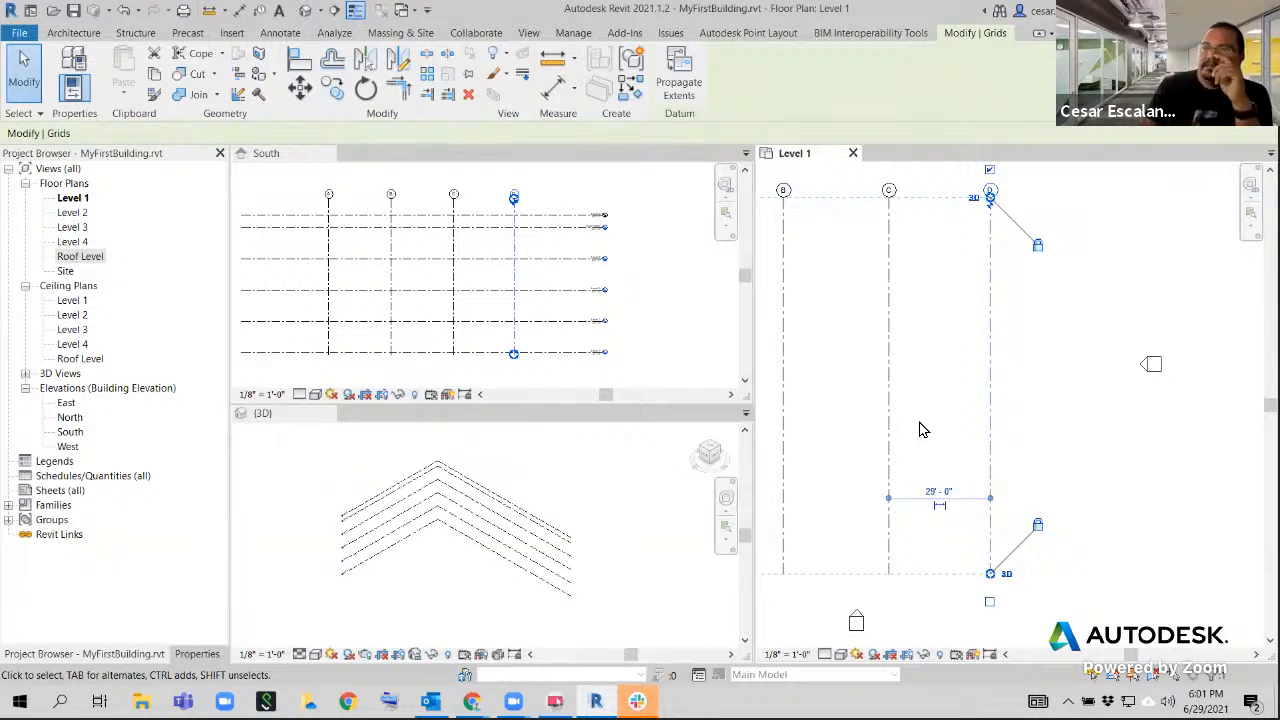
# Undo the 1' move of grid D
pyautogui.click(123, 10)
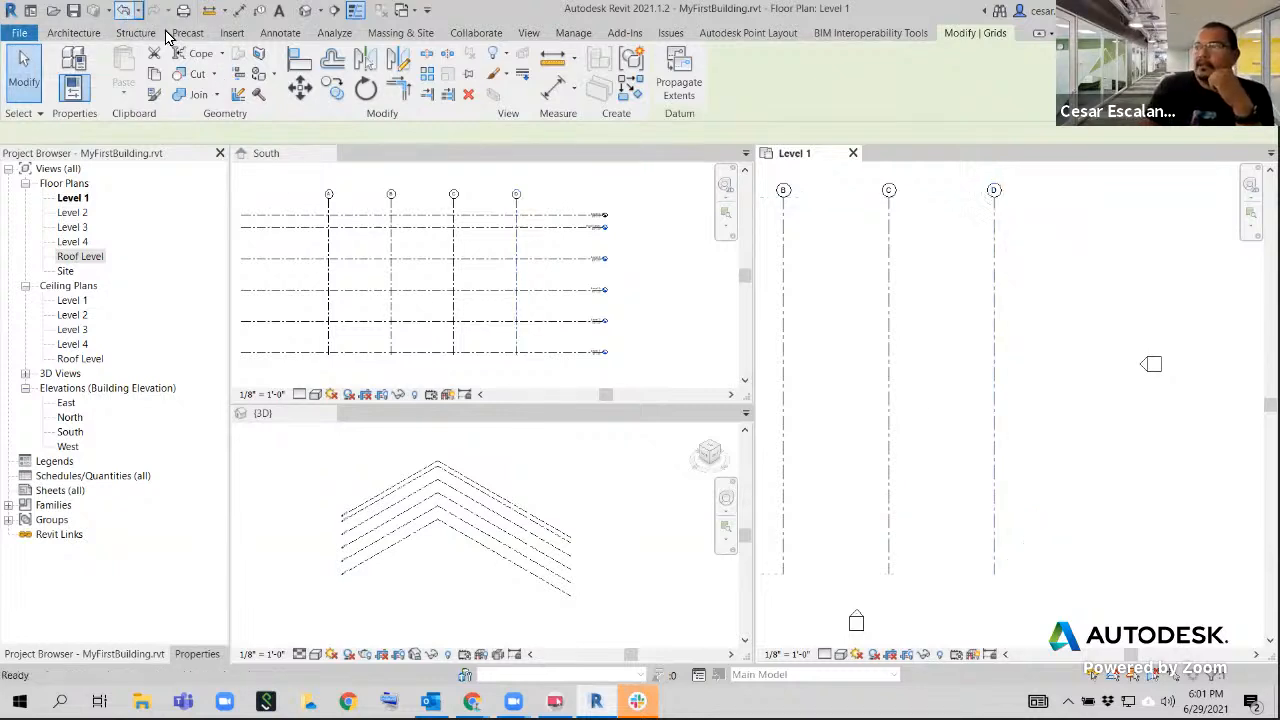
pyautogui.scroll(-3, 1163, 470)
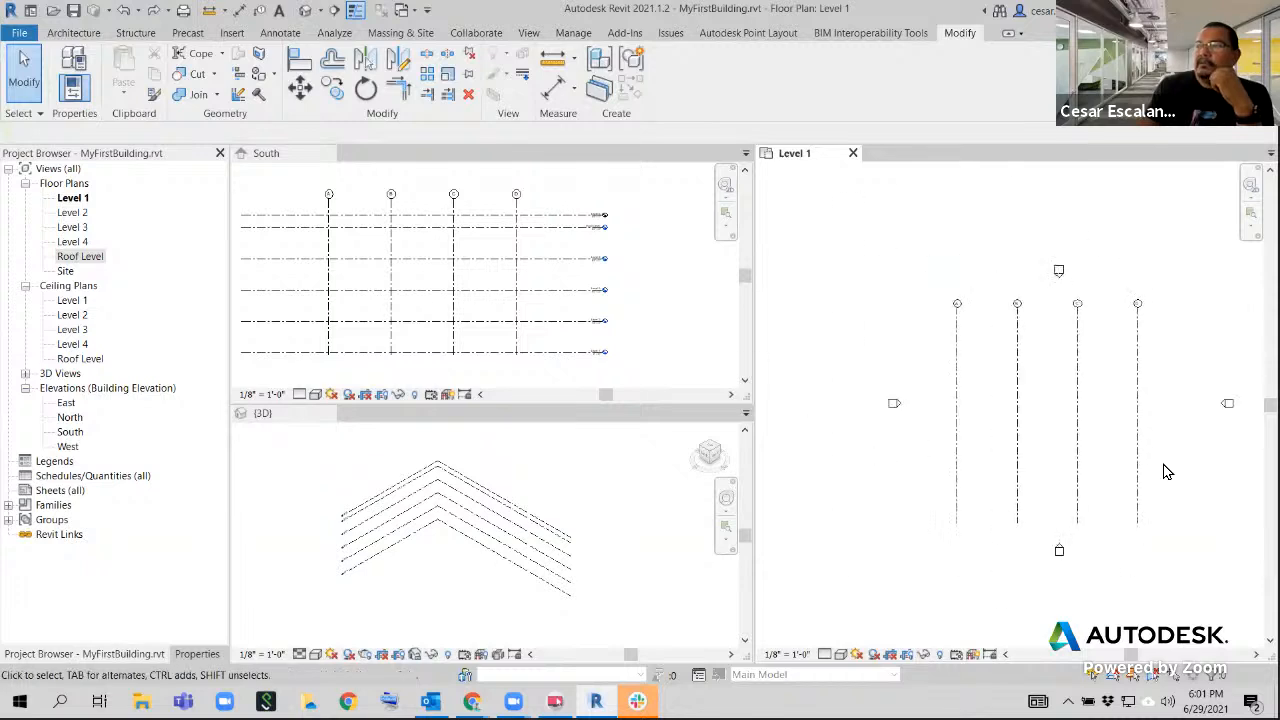
pyautogui.scroll(1, 1163, 470)
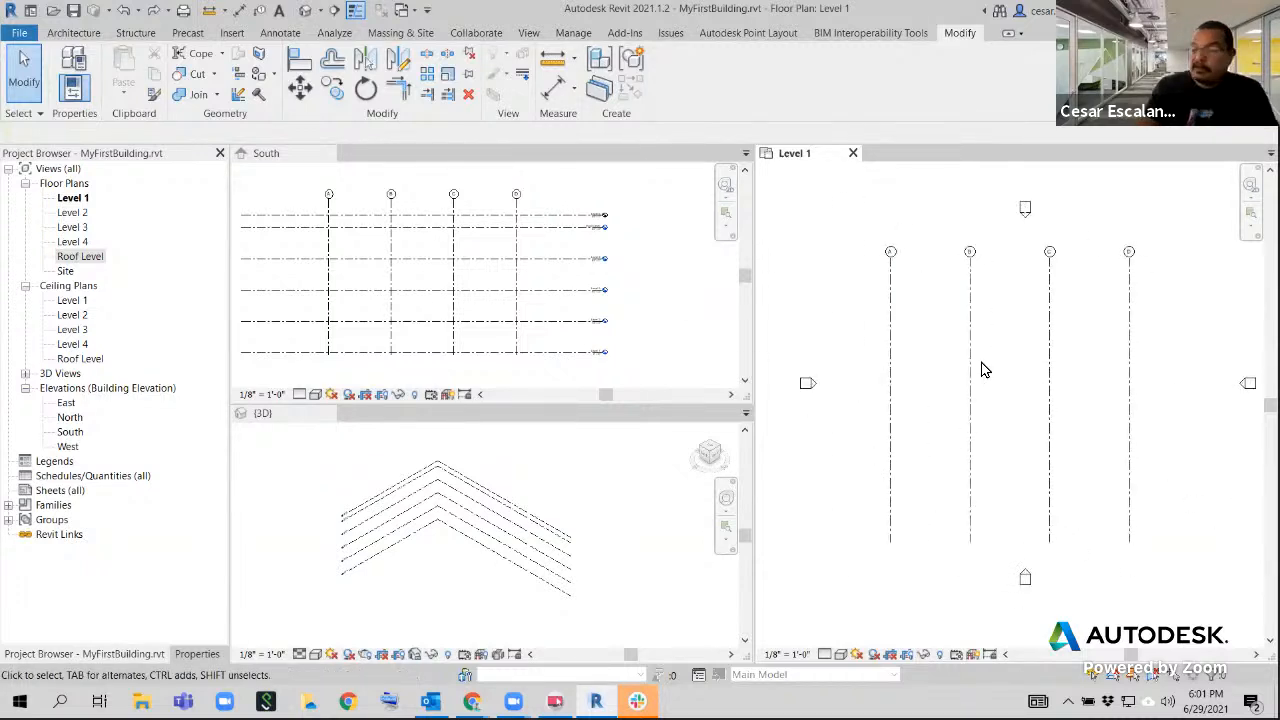
# Select grids A through D together in Level 1 and start the Move command on them
pyautogui.moveTo(1161, 292); pyautogui.dragTo(1116, 333)
pyautogui.moveTo(1189, 277); pyautogui.dragTo(849, 431)
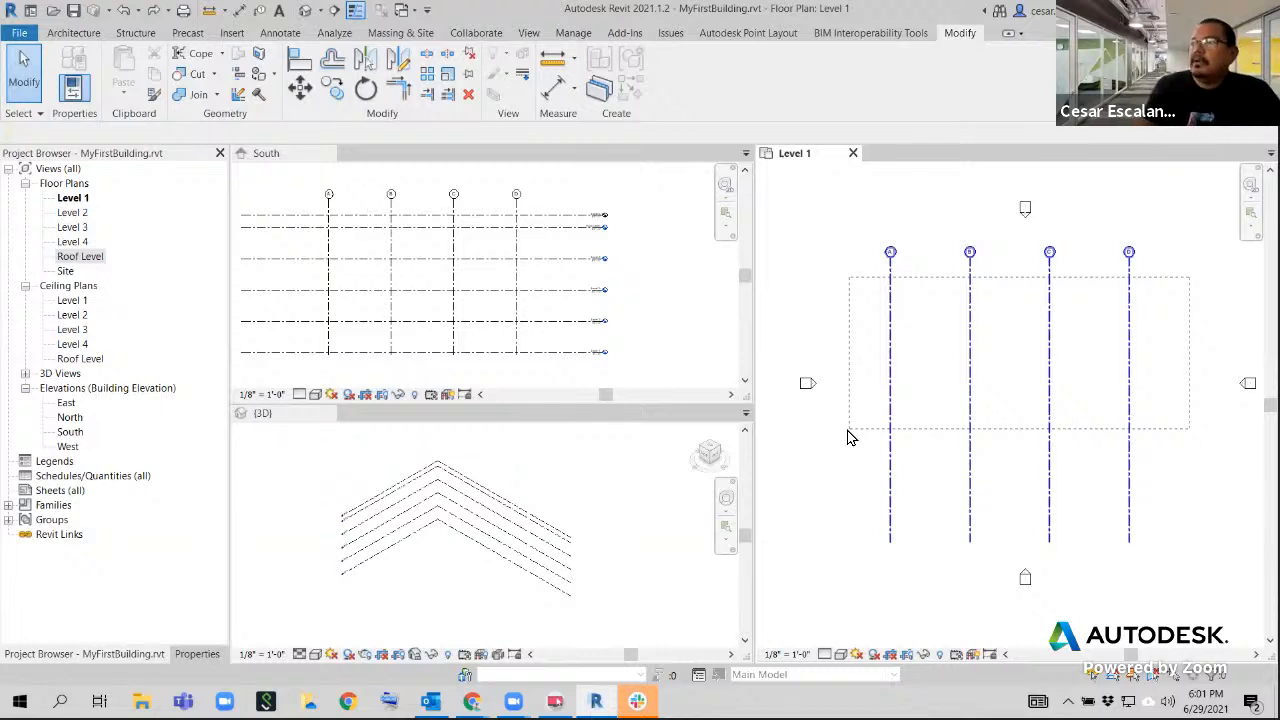
pyautogui.moveTo(847, 437); pyautogui.dragTo(846, 434)
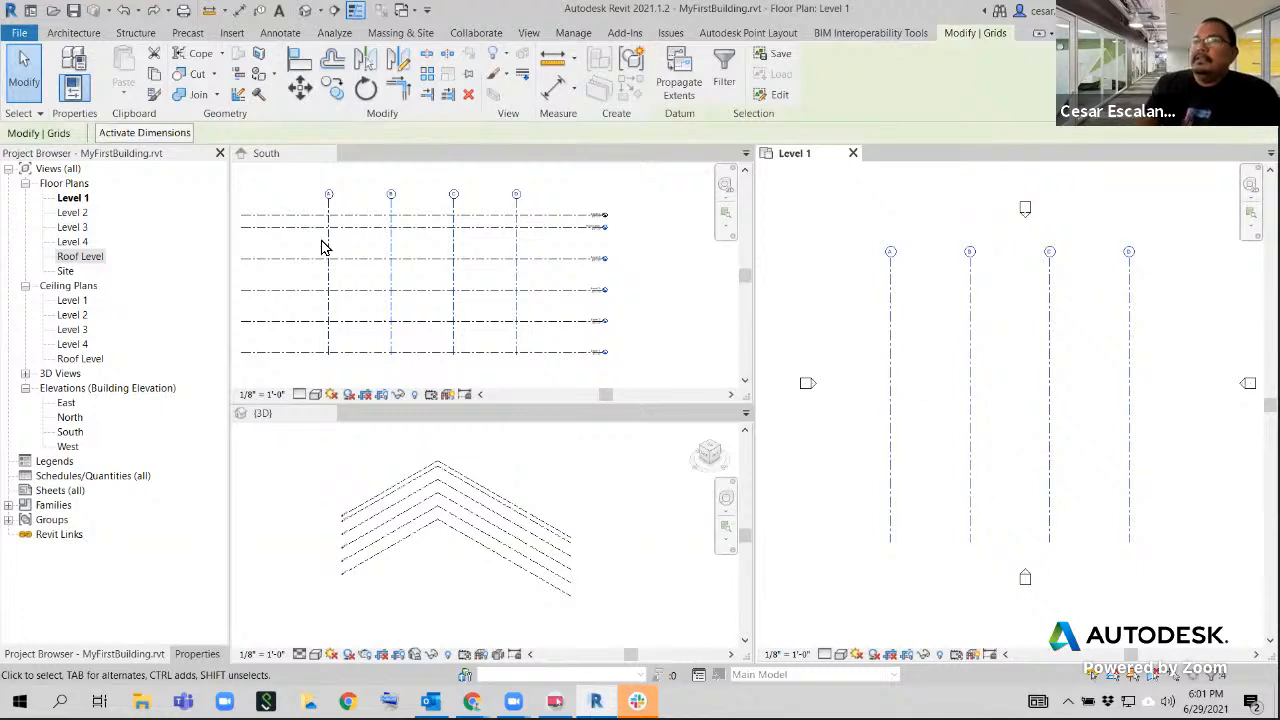
pyautogui.click(305, 92)
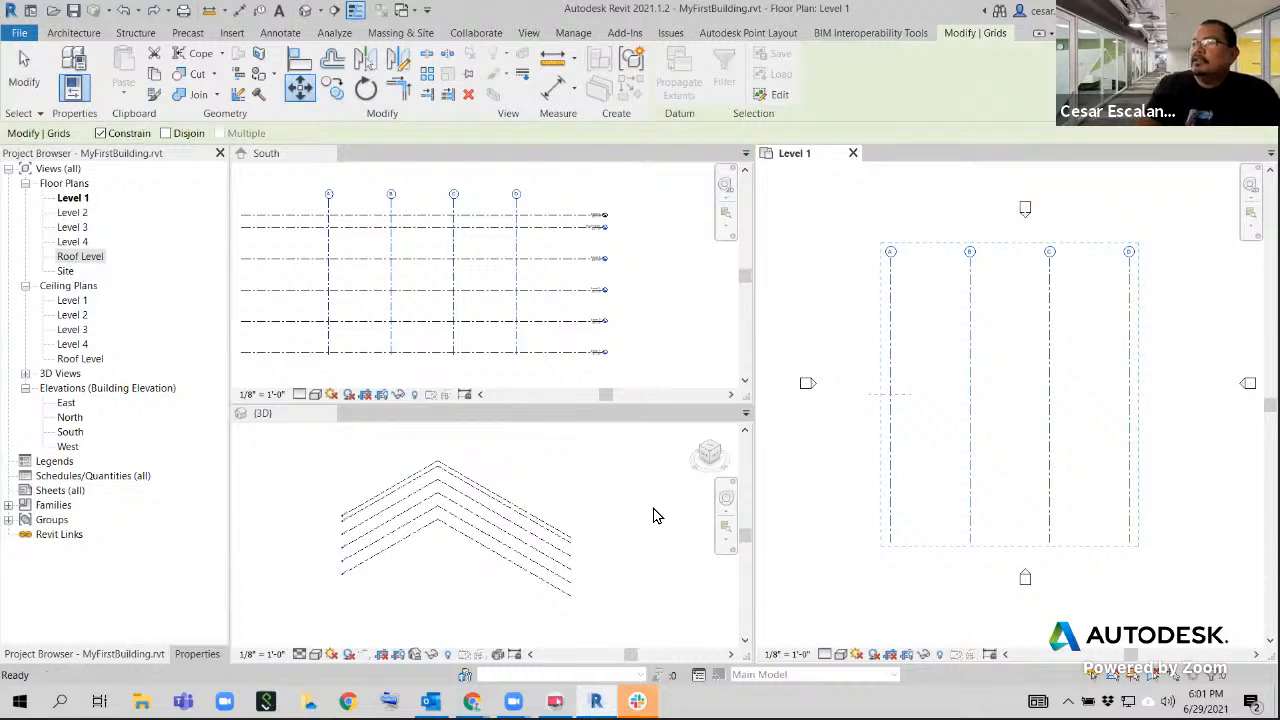
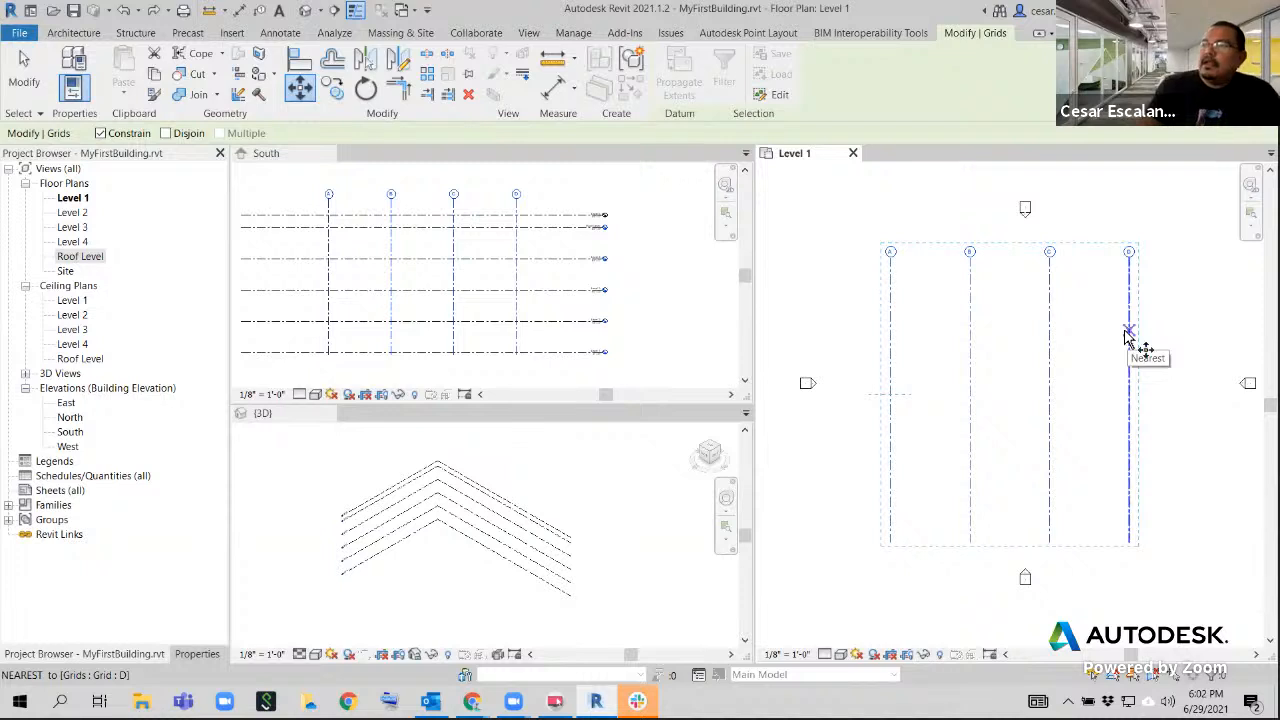
# Move the selected grids A through D 2' toward the East elevation marker in Level 1, keeping the Constrain option
pyautogui.click(1128, 327)
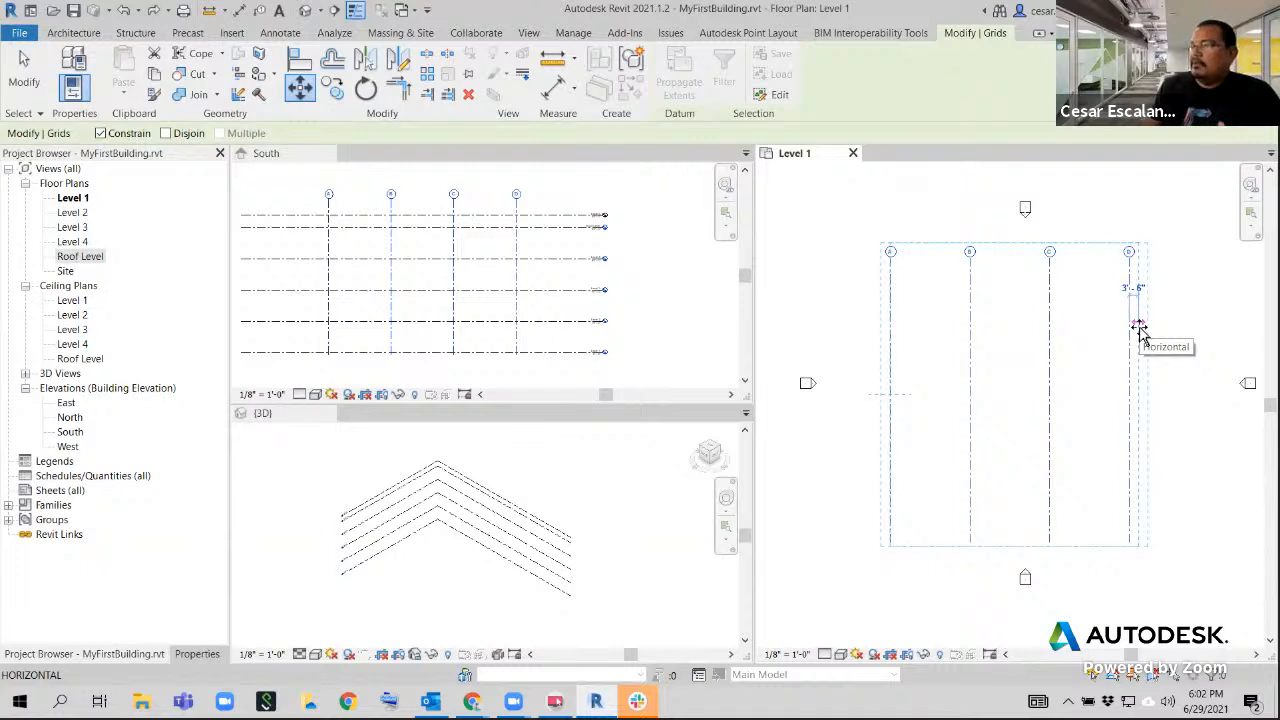
pyautogui.write('2')
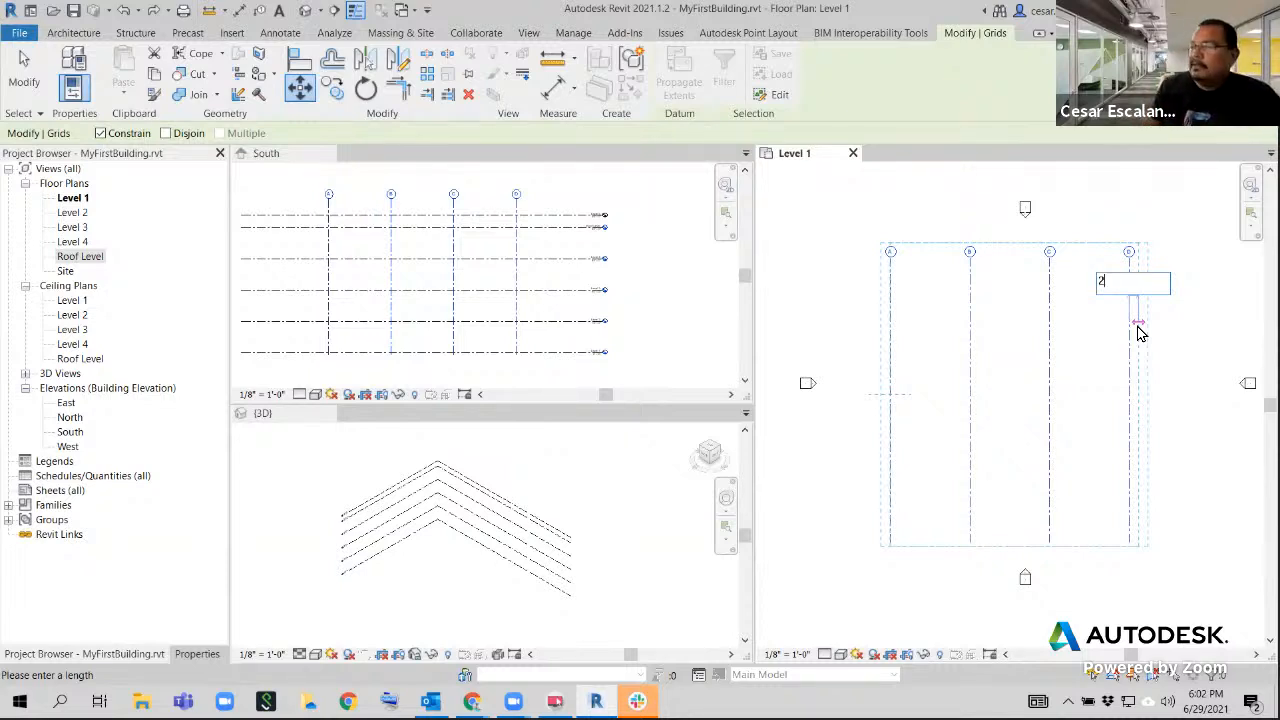
pyautogui.press('Return')
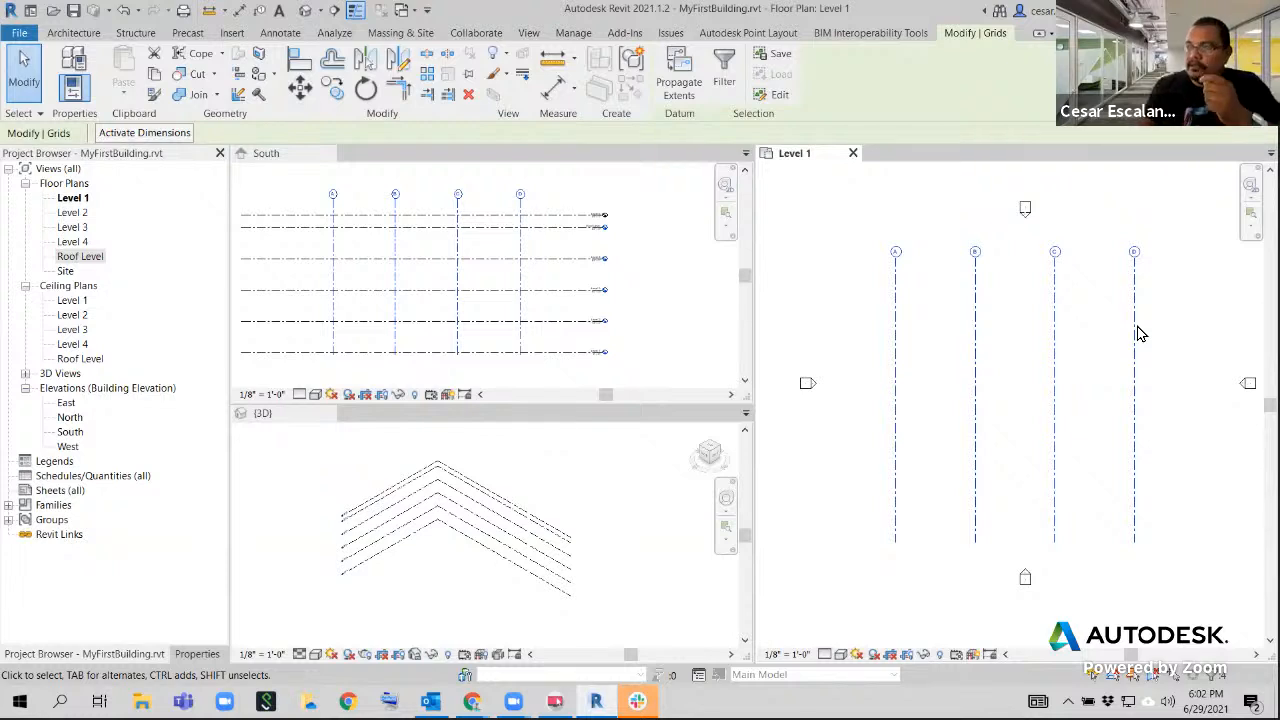
pyautogui.click(1171, 377)
pyautogui.moveTo(1171, 377); pyautogui.dragTo(1100, 409, button='middle')
pyautogui.scroll(-2, 1089, 400)
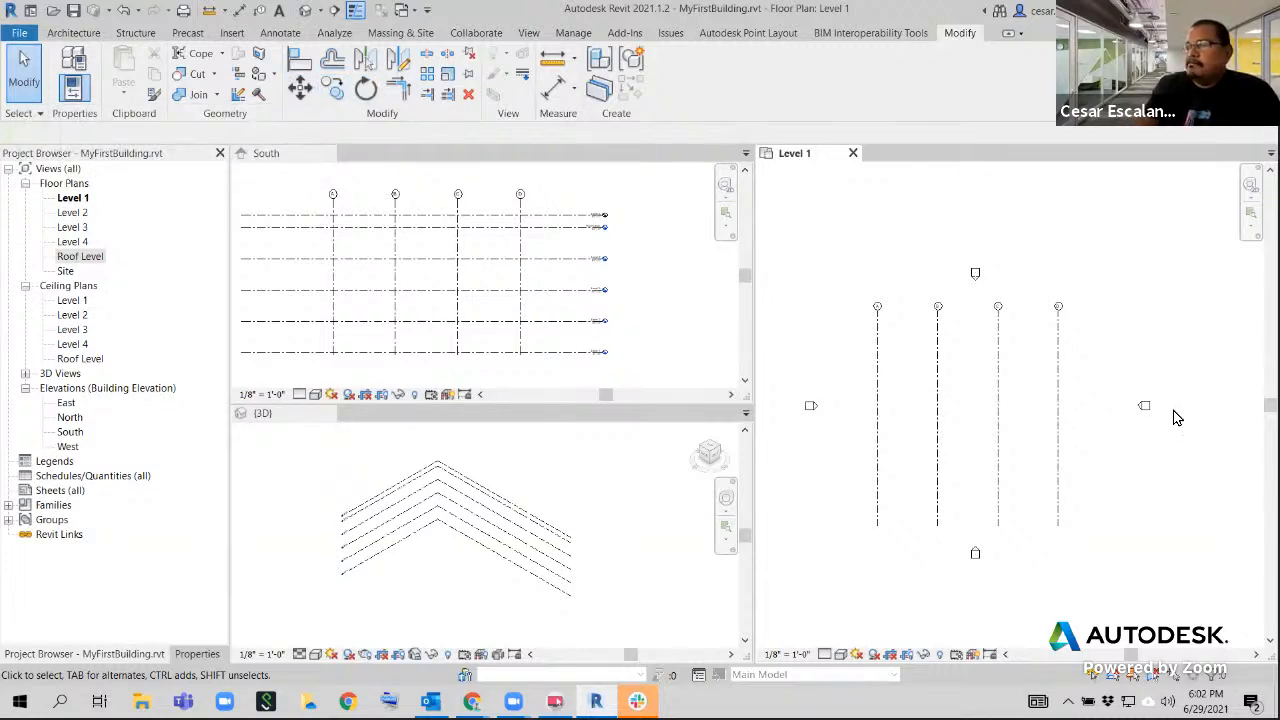
pyautogui.scroll(2, 1066, 342)
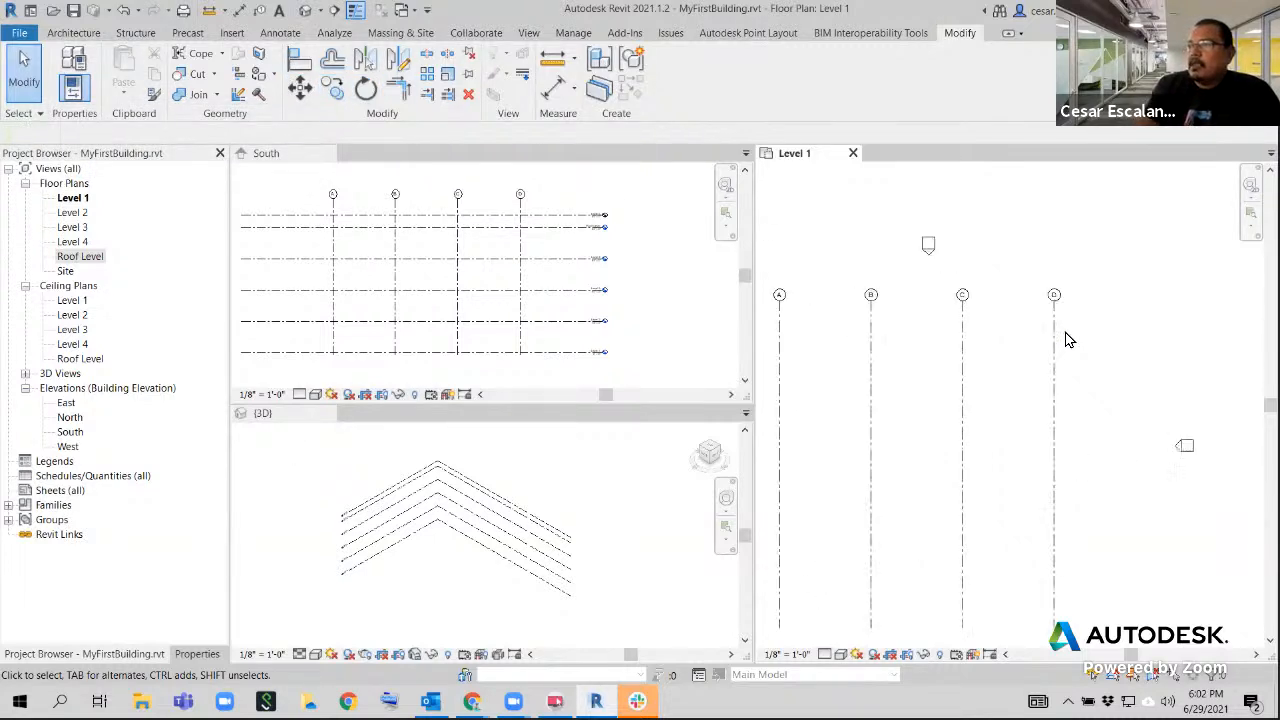
pyautogui.scroll(-2, 1068, 340)
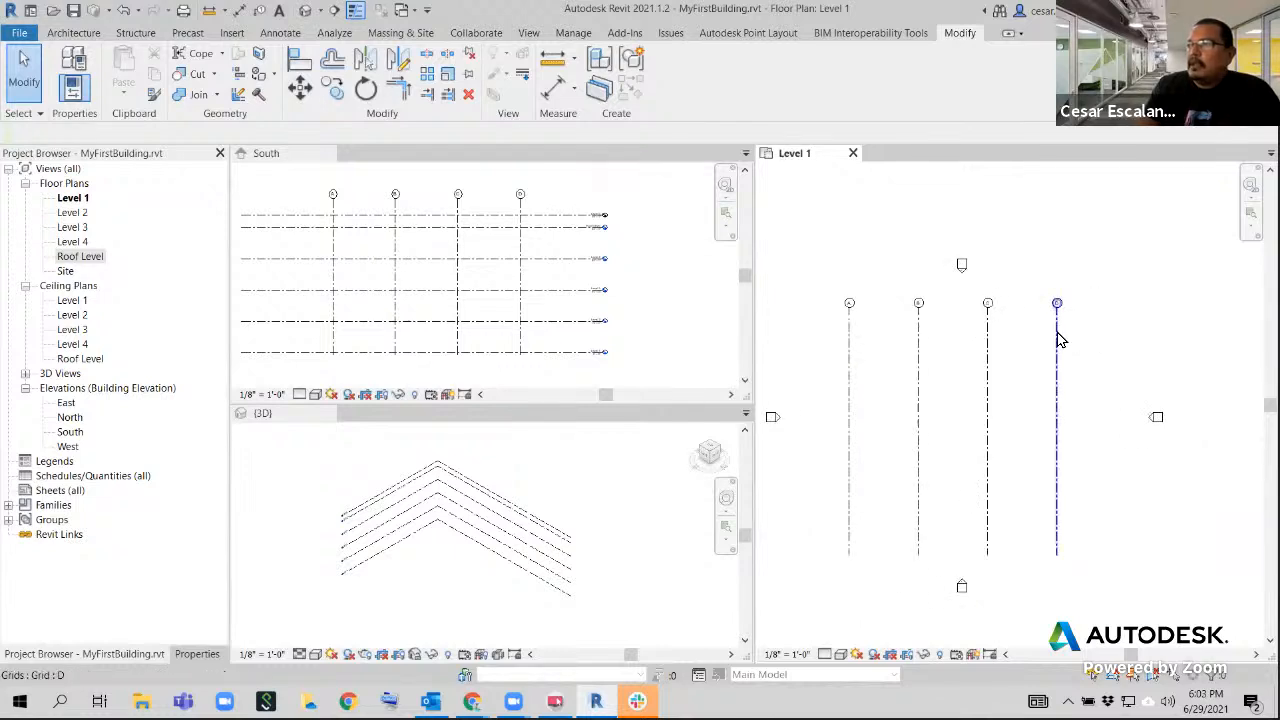
pyautogui.scroll(1, 1073, 332)
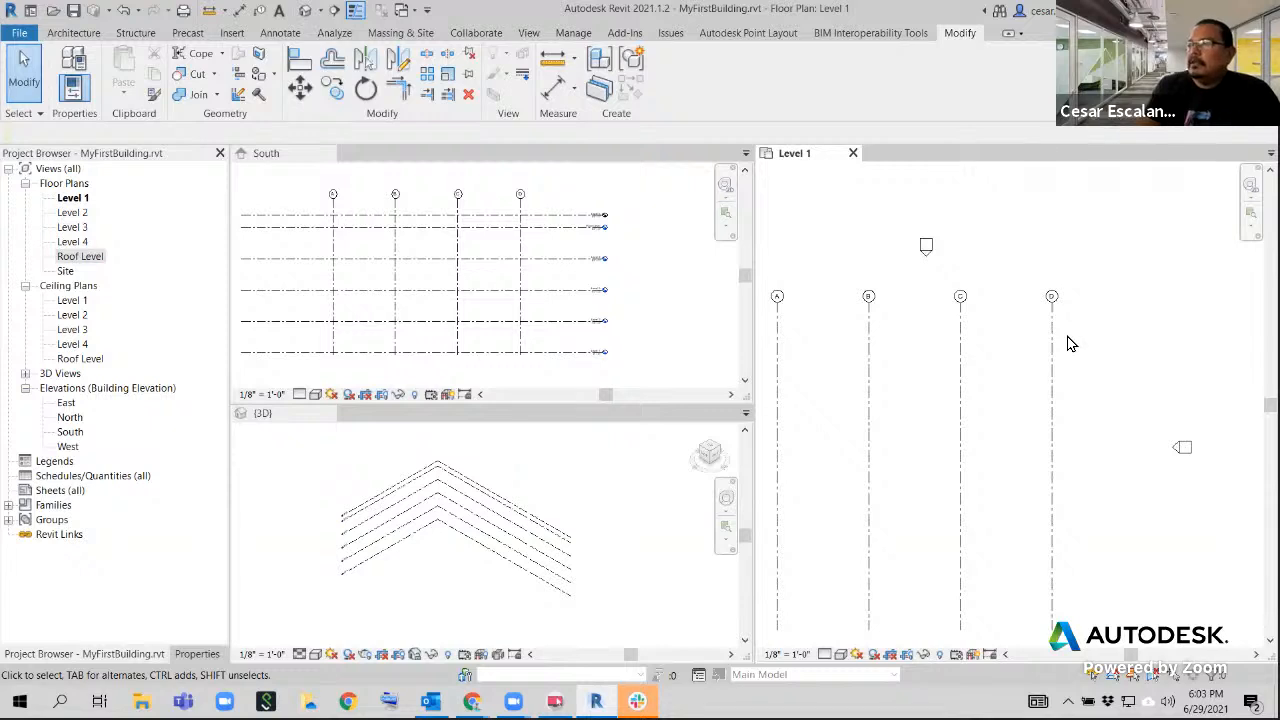
# Select grid D and annotate the Copy command on screen with the note "copy shortcut = CC or CO"
pyautogui.click(1051, 343)
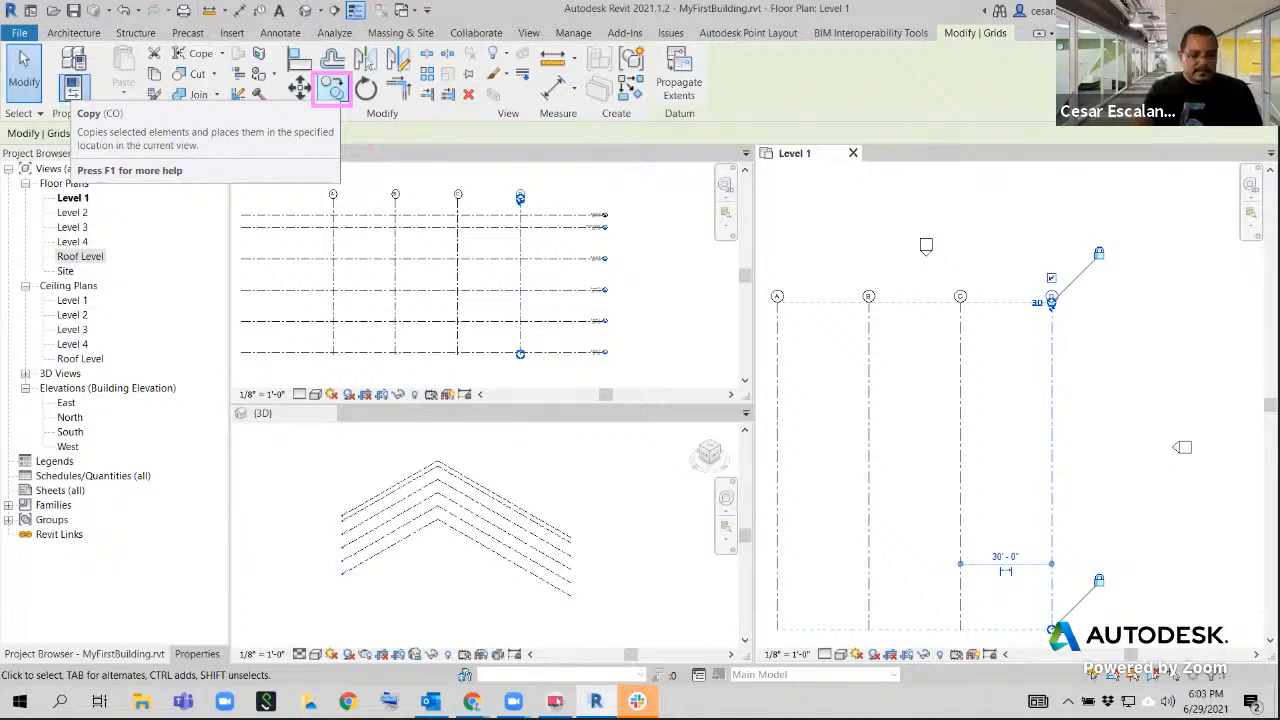
pyautogui.write('t')
pyautogui.write('copy')
pyautogui.press('Return')
pyautogui.write('short')
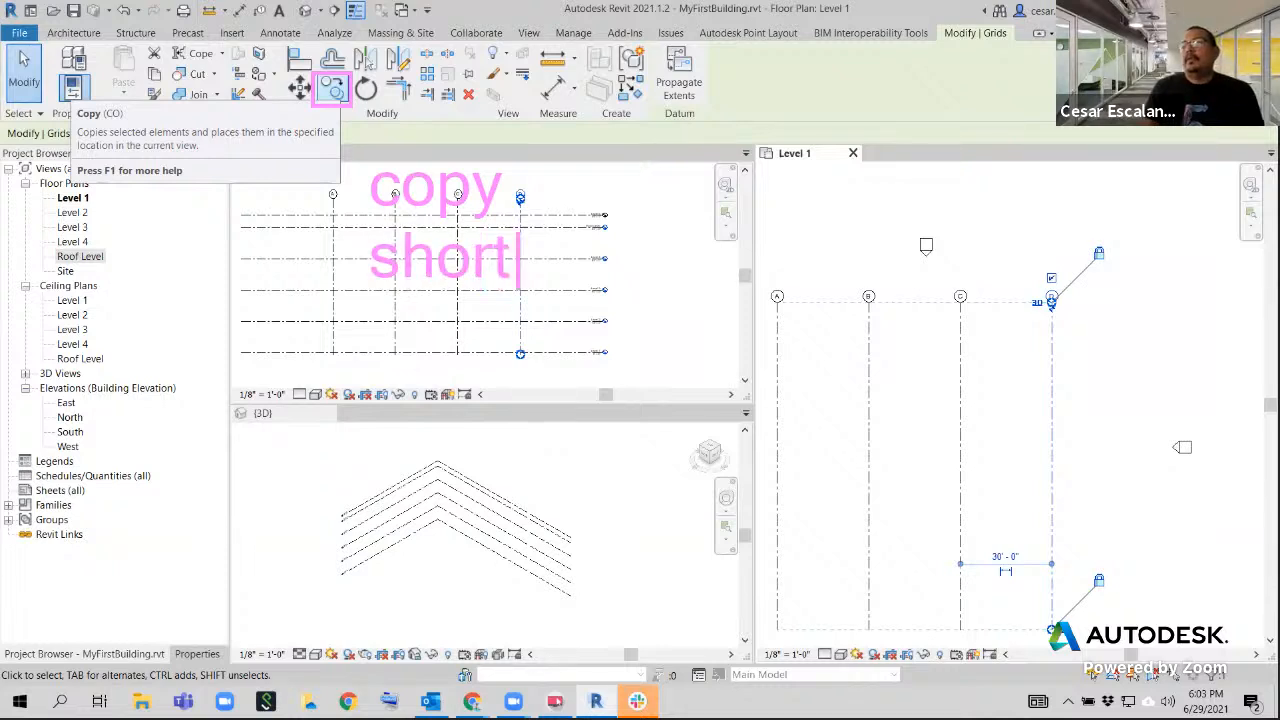
pyautogui.write('cu')
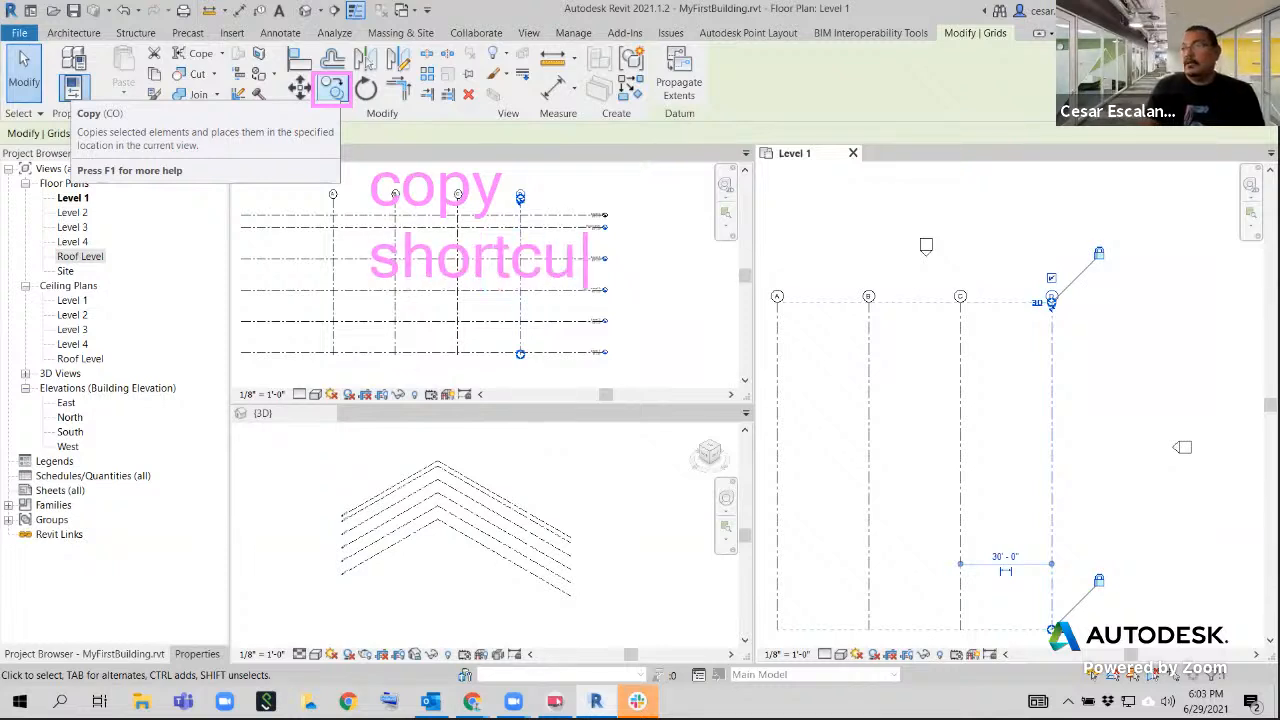
pyautogui.write('t = C')
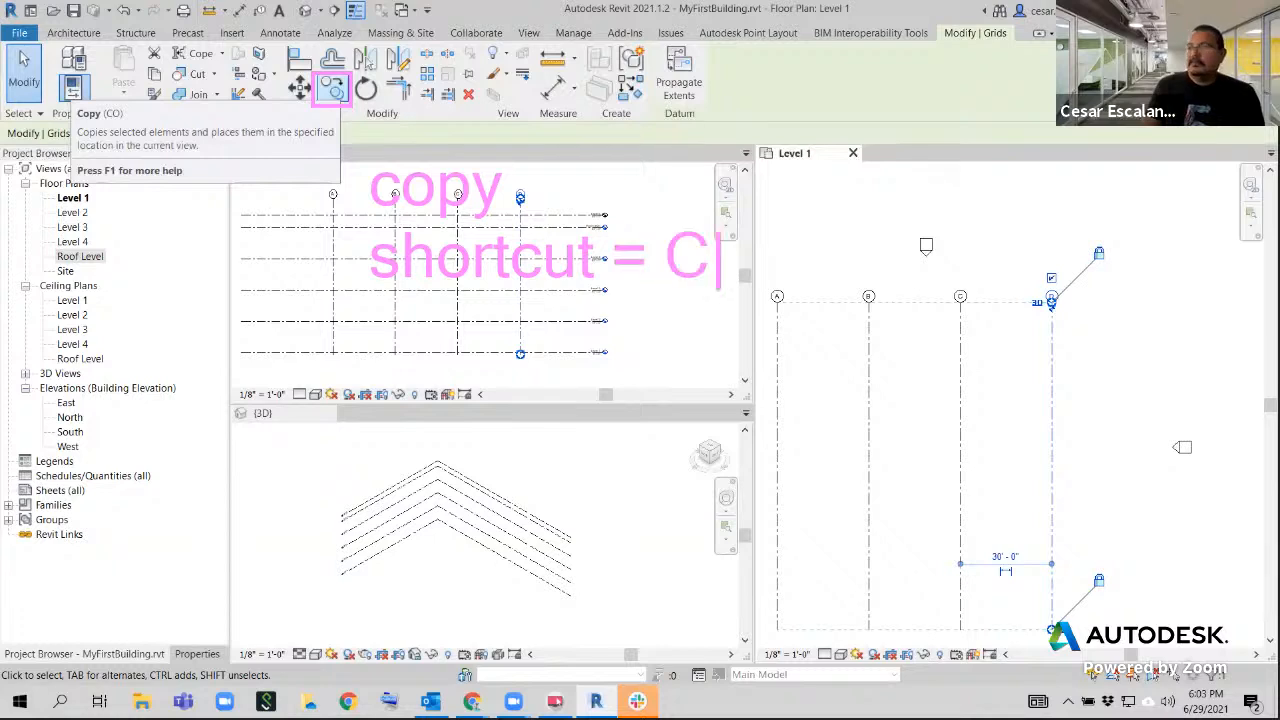
pyautogui.write('C or C')
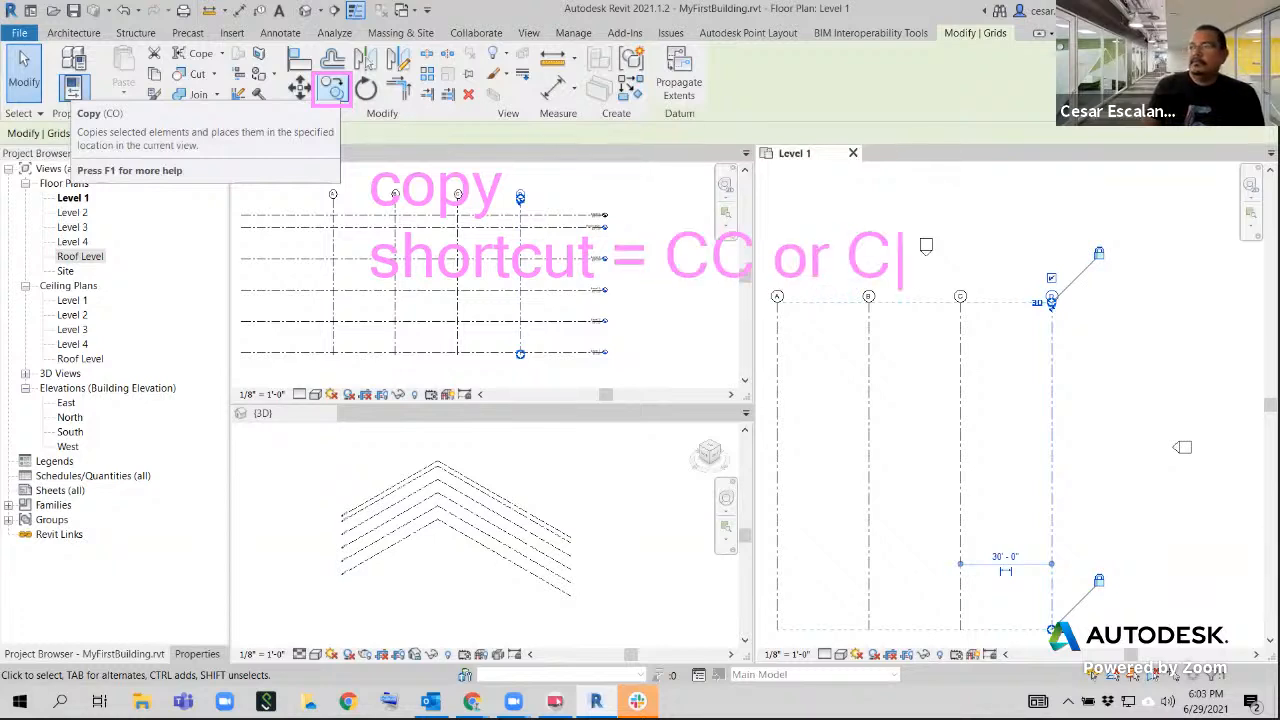
pyautogui.write(')')
pyautogui.press('BackSpace')
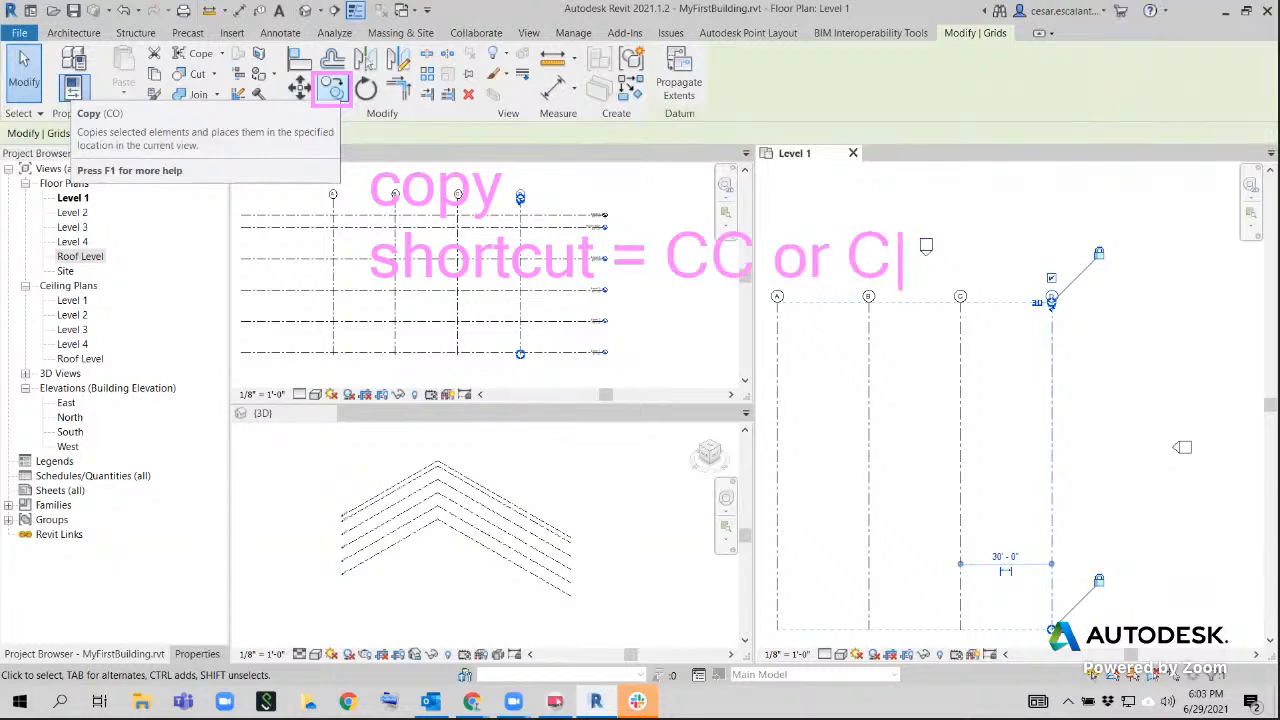
pyautogui.write(')')
pyautogui.press('BackSpace')
pyautogui.write('O')
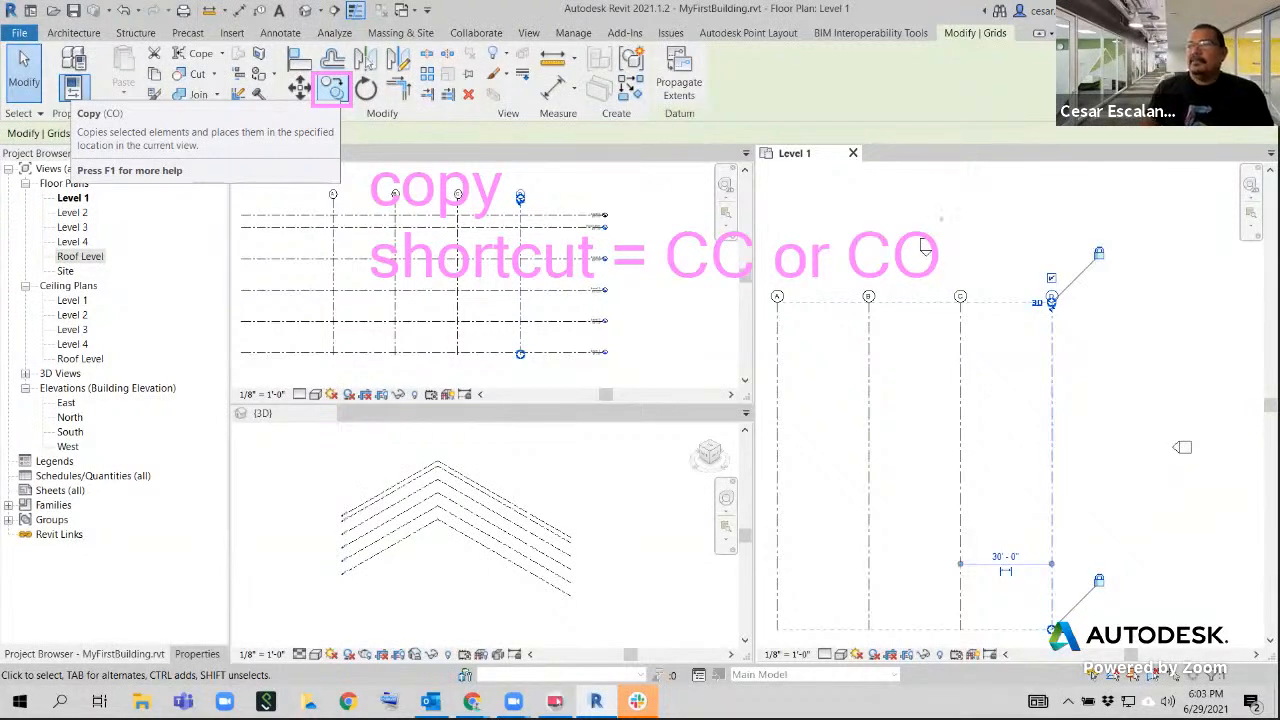
pyautogui.press('Escape')
# Copy grid D 30' toward the East elevation marker in Level 1, using the Copy command with Constrain
pyautogui.click(1077, 453)
pyautogui.moveTo(1087, 438); pyautogui.dragTo(708, 449, button='middle')
pyautogui.moveTo(871, 409); pyautogui.dragTo(967, 357, button='middle')
pyautogui.click(889, 310)
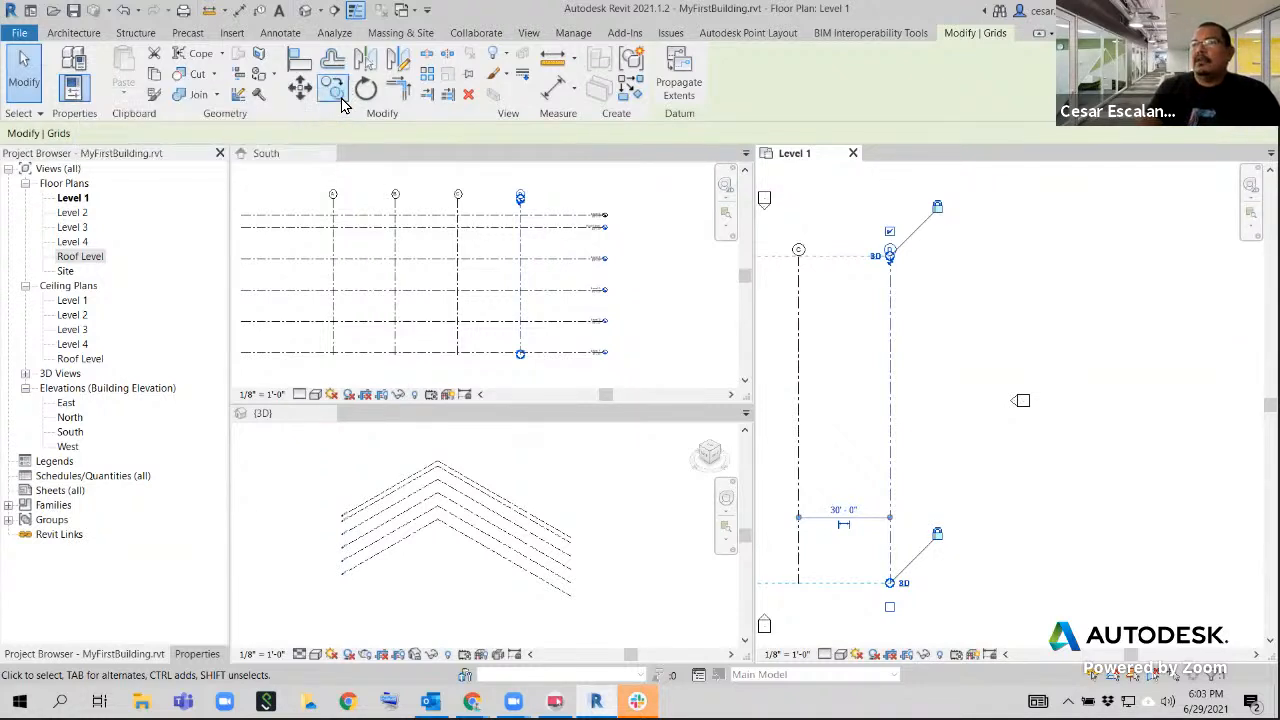
pyautogui.click(343, 98)
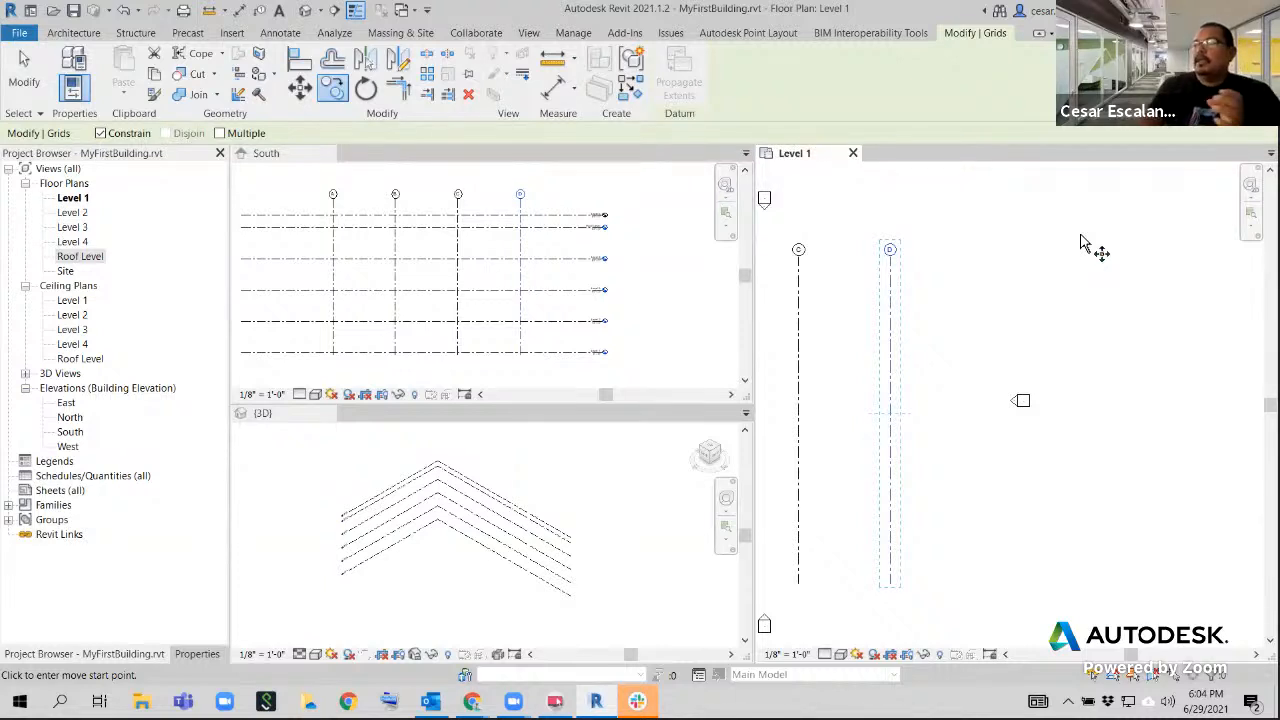
pyautogui.click(890, 352)
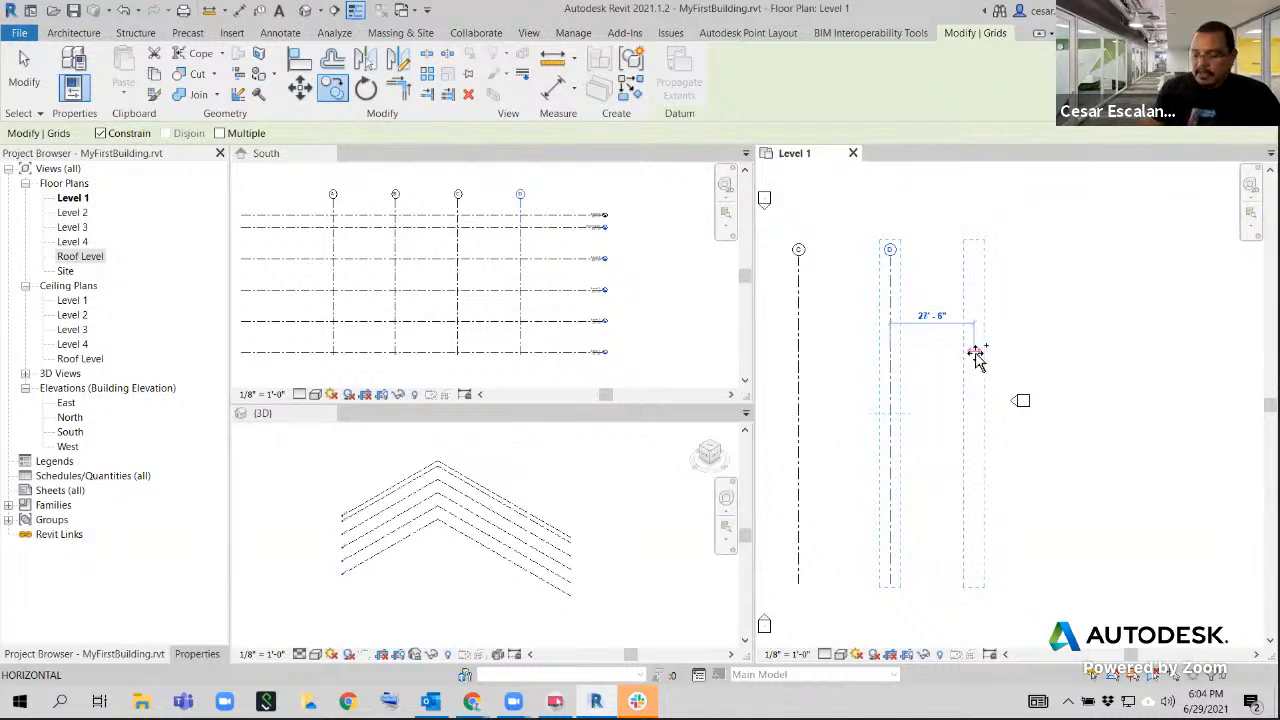
pyautogui.write('30')
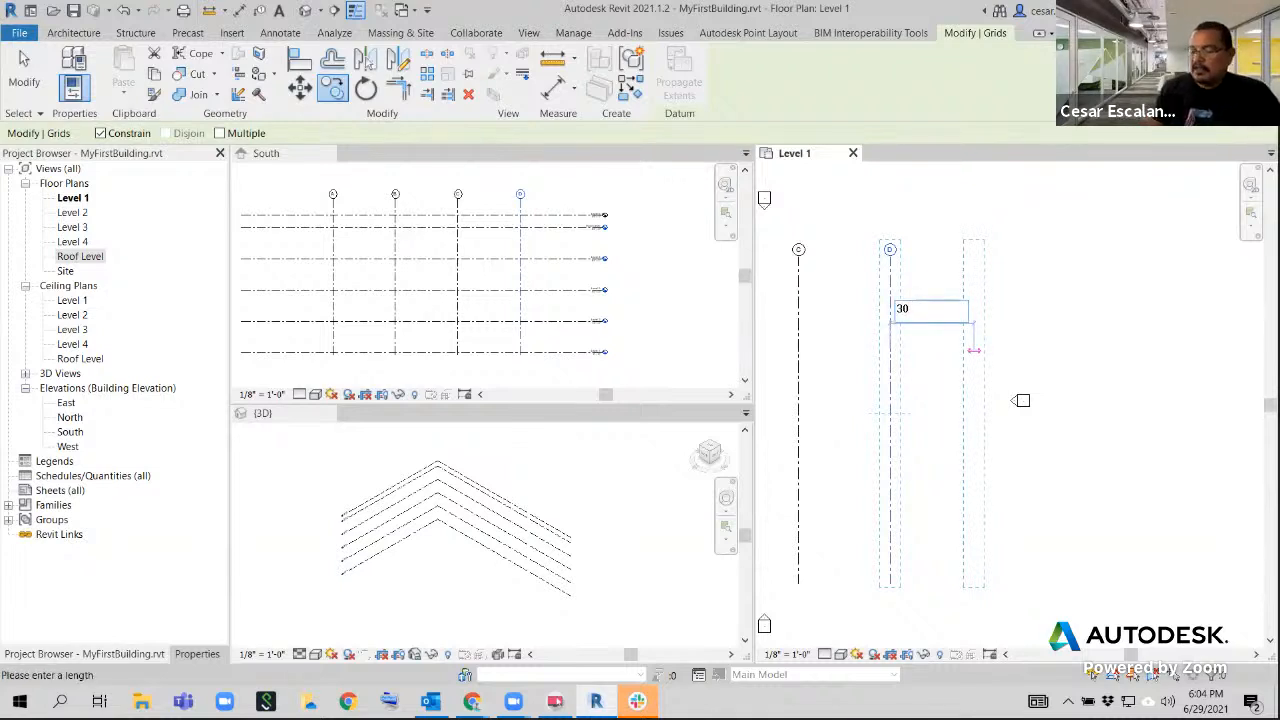
pyautogui.press('Return')
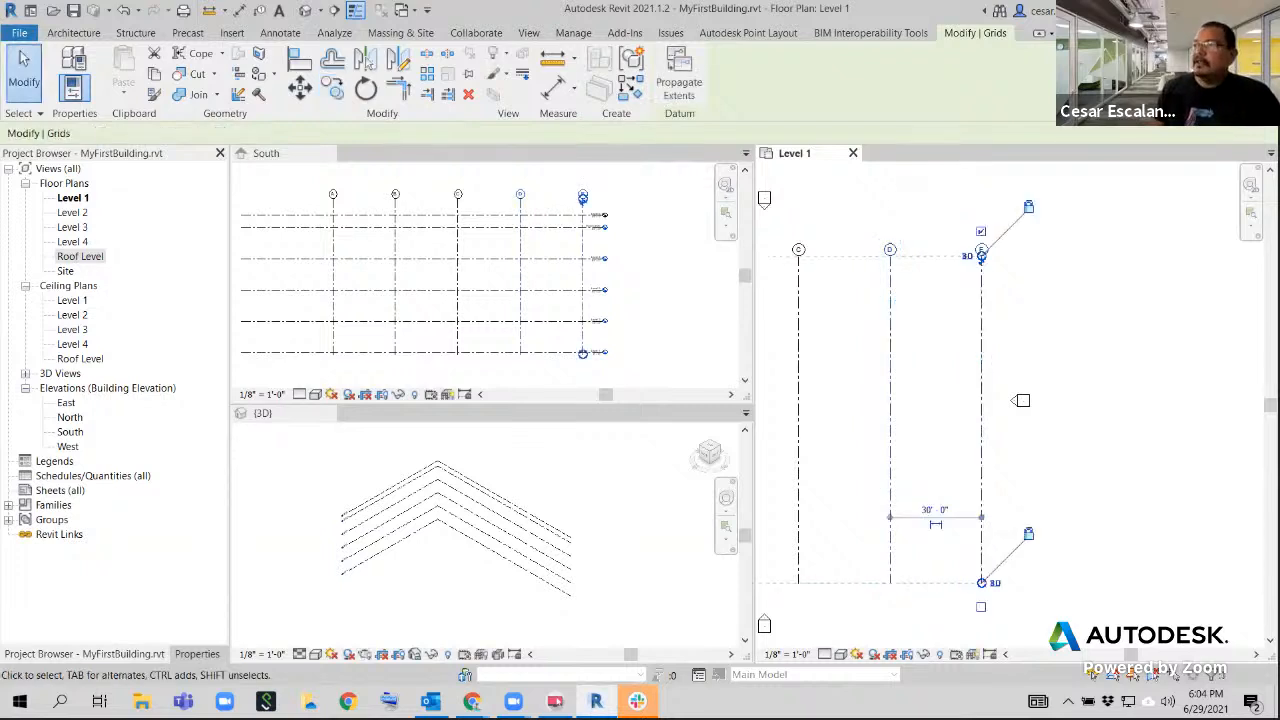
pyautogui.click(1075, 433)
pyautogui.scroll(-3, 1065, 366)
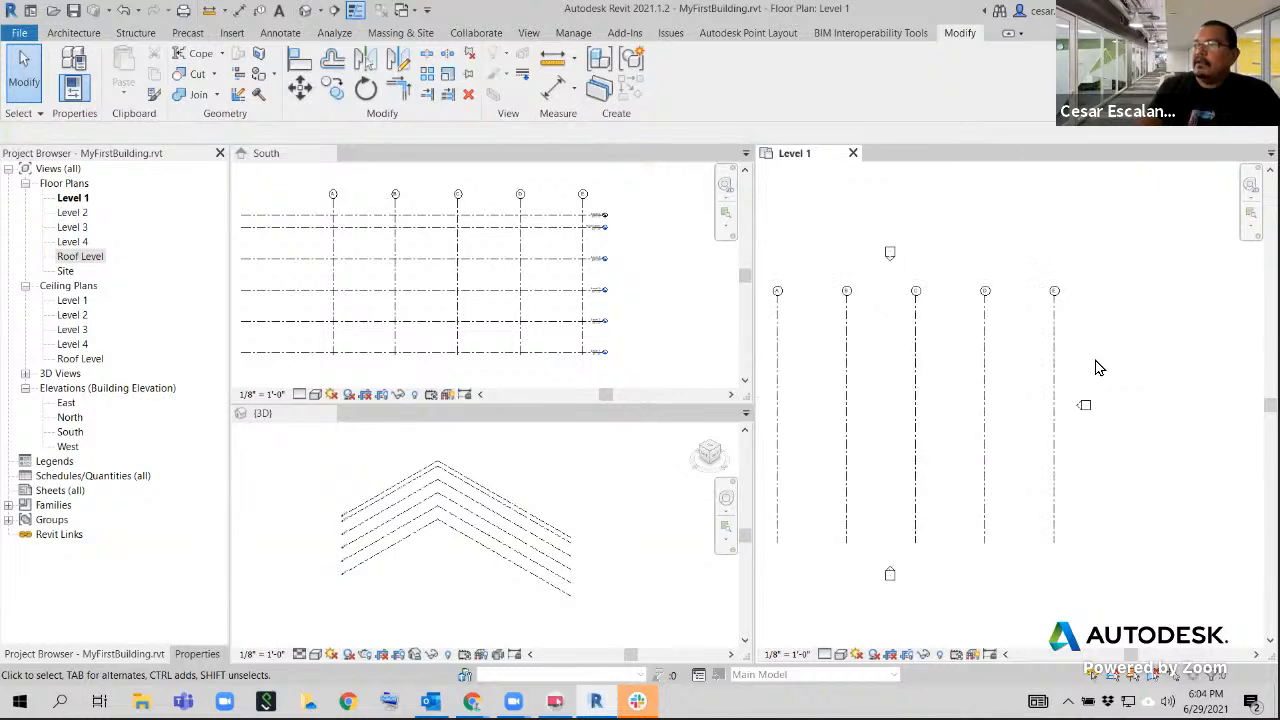
# Select grids A through E together and shift them slightly toward the West elevation marker to center them between the markers
pyautogui.moveTo(1109, 371); pyautogui.dragTo(1169, 354, button='middle')
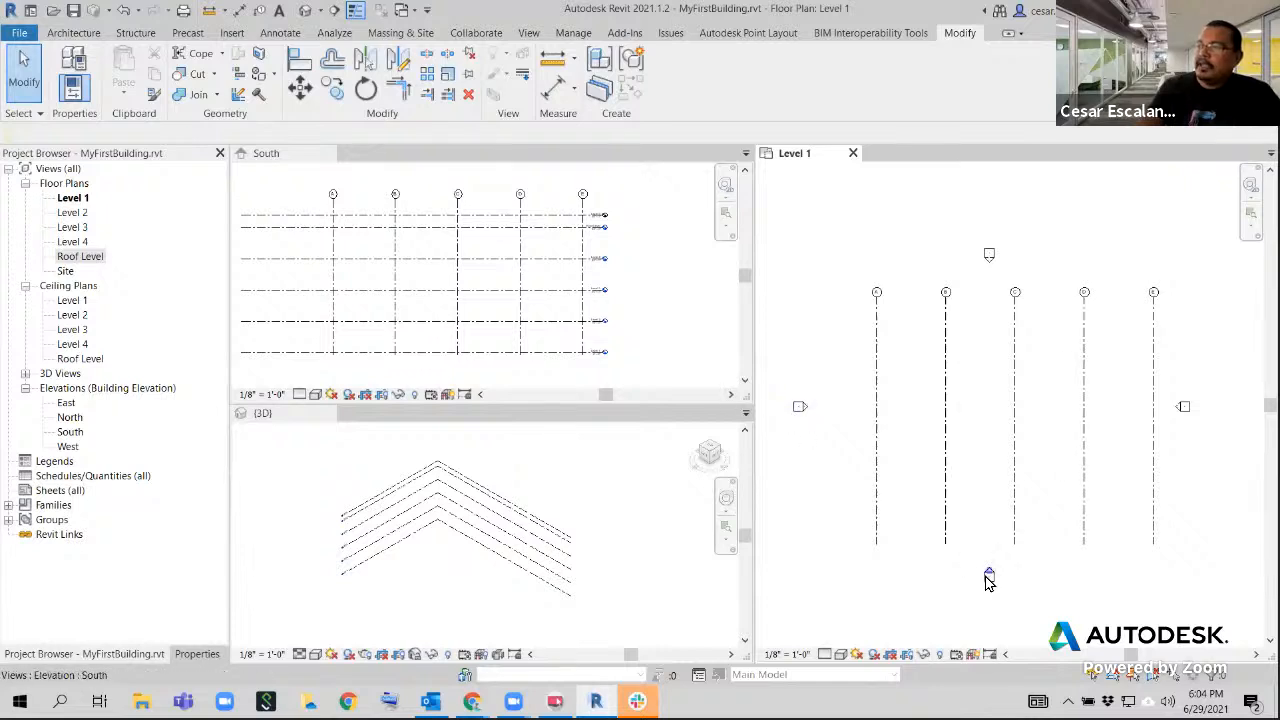
pyautogui.moveTo(1185, 445); pyautogui.dragTo(810, 482)
pyautogui.moveTo(1085, 421); pyautogui.dragTo(1062, 426)
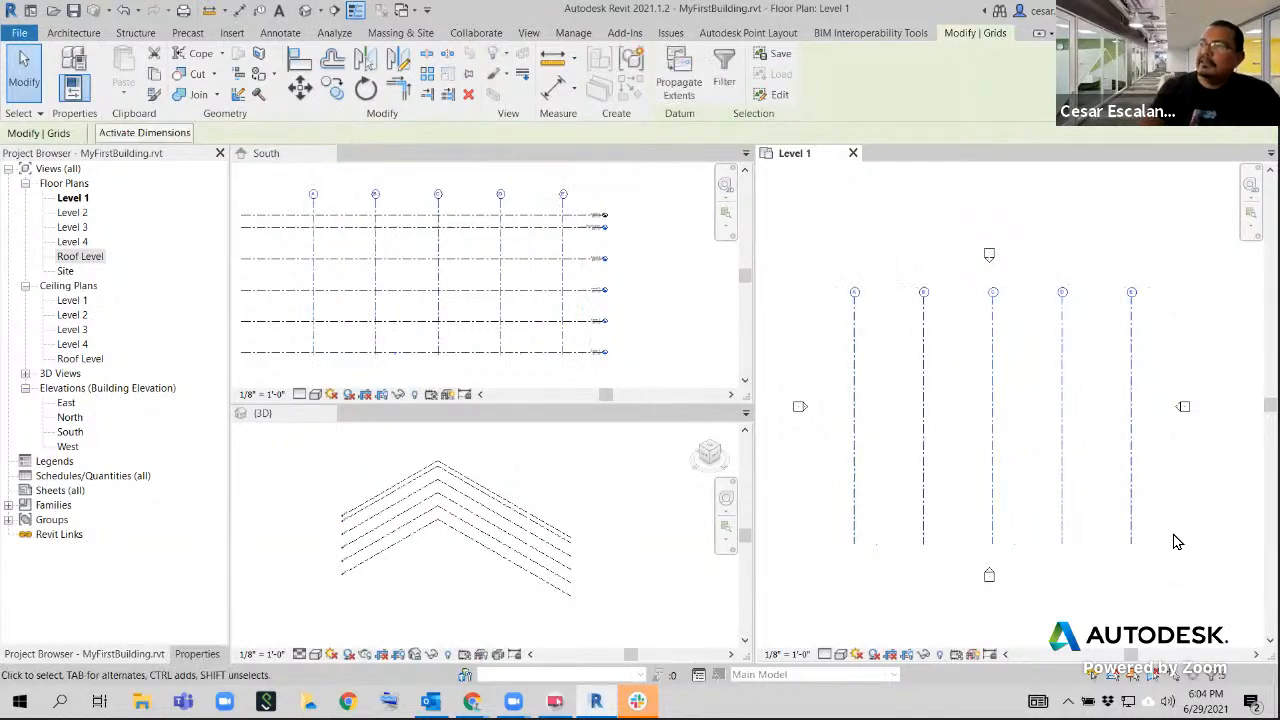
pyautogui.click(1178, 548)
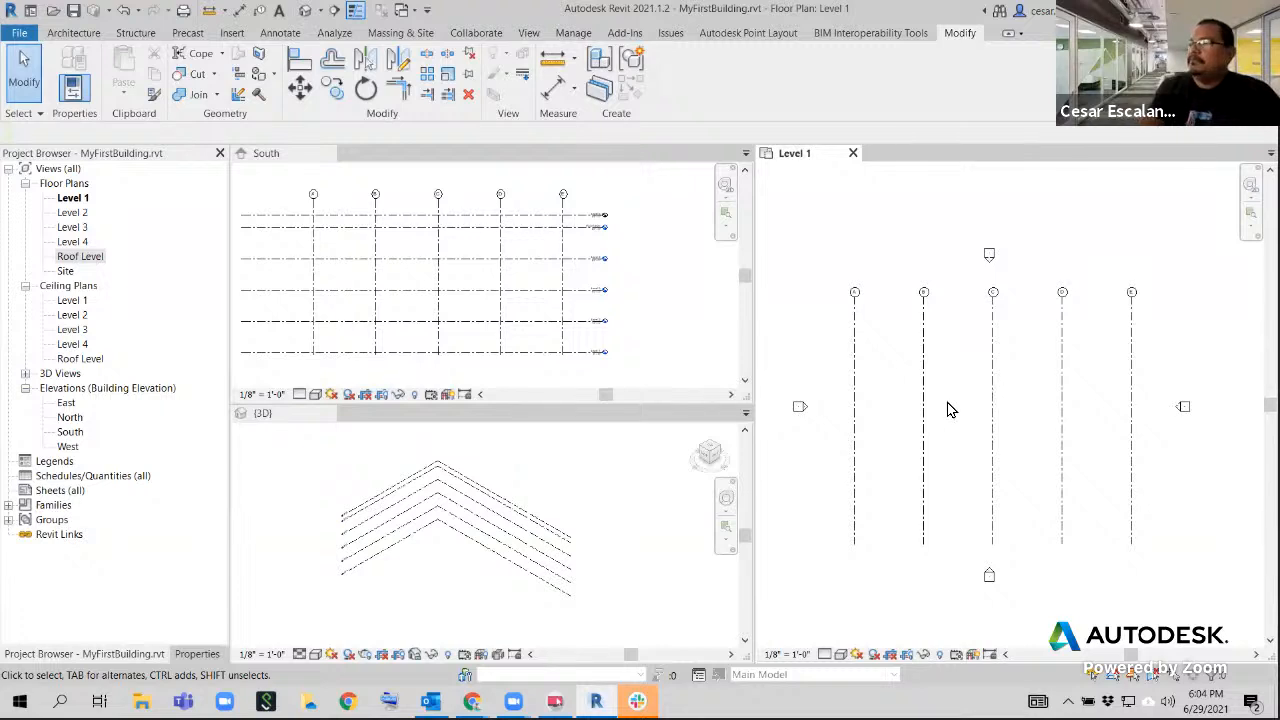
# Draw a horizontal grid from right to left across grids A through E, just above their lower ends in Level 1
pyautogui.moveTo(989, 400); pyautogui.dragTo(973, 377, button='middle')
pyautogui.scroll(1, 957, 374)
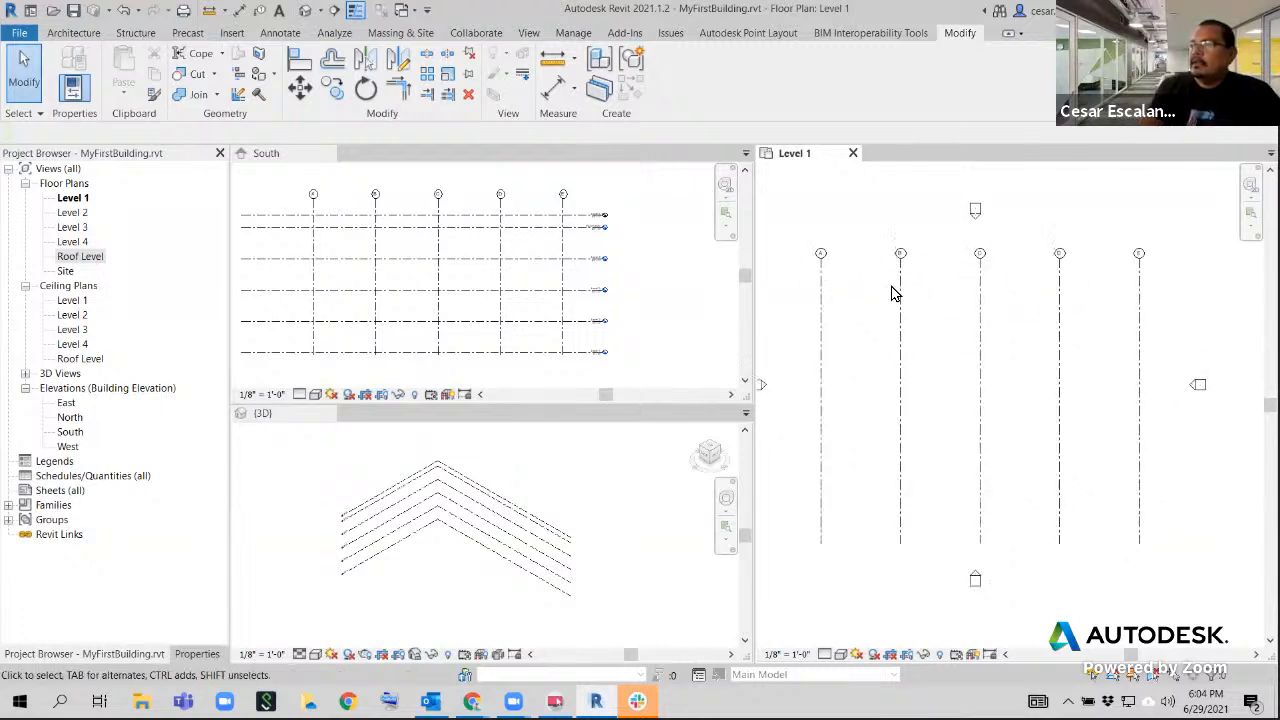
pyautogui.scroll(1, 892, 288)
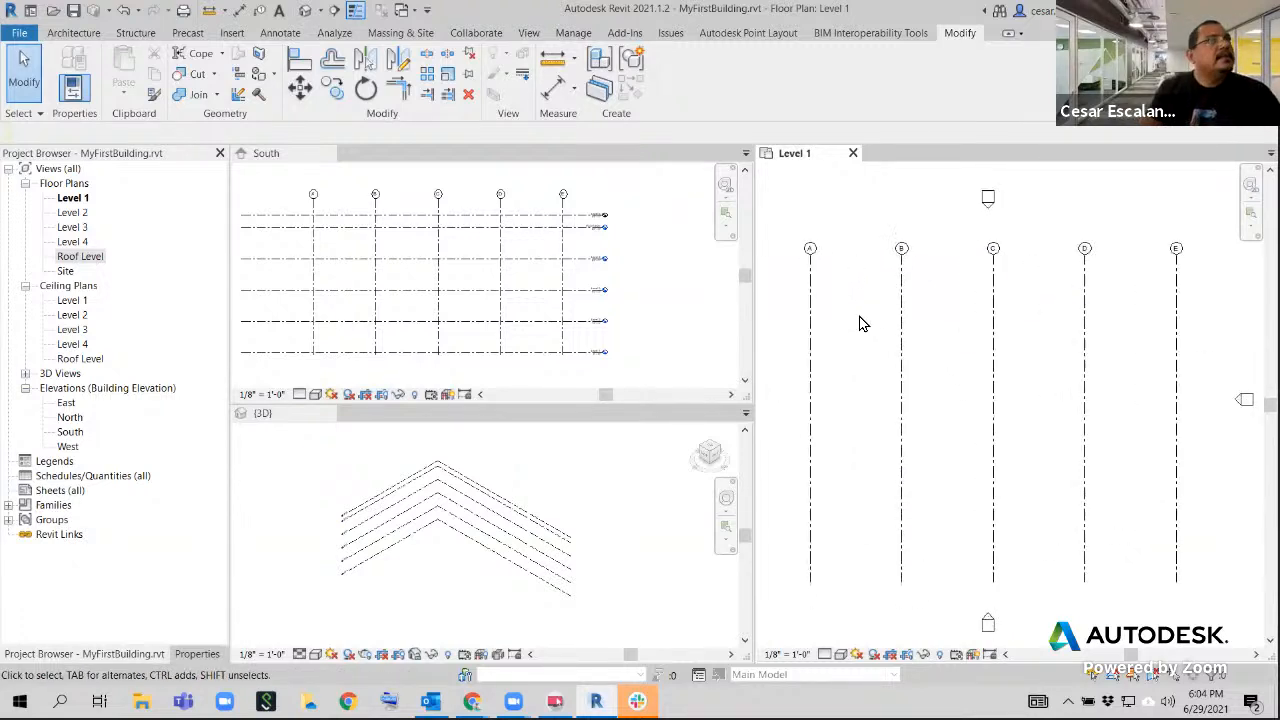
pyautogui.scroll(-1, 866, 369)
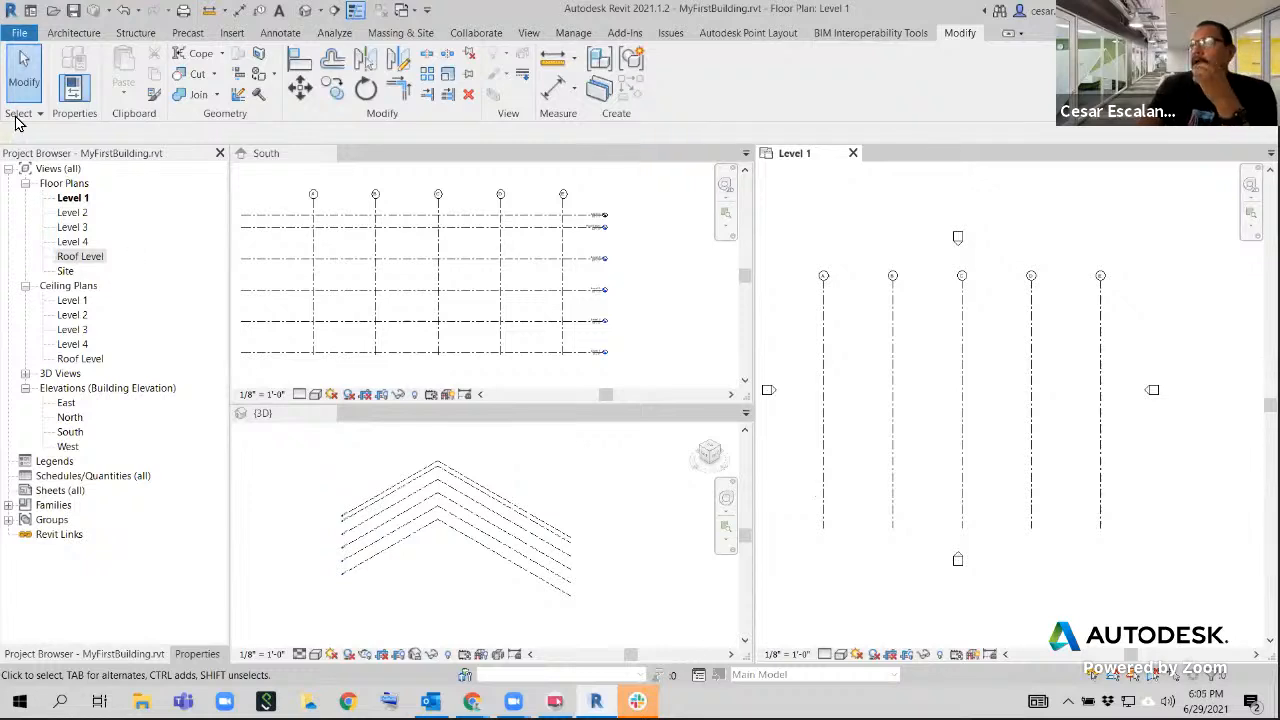
pyautogui.click(74, 33)
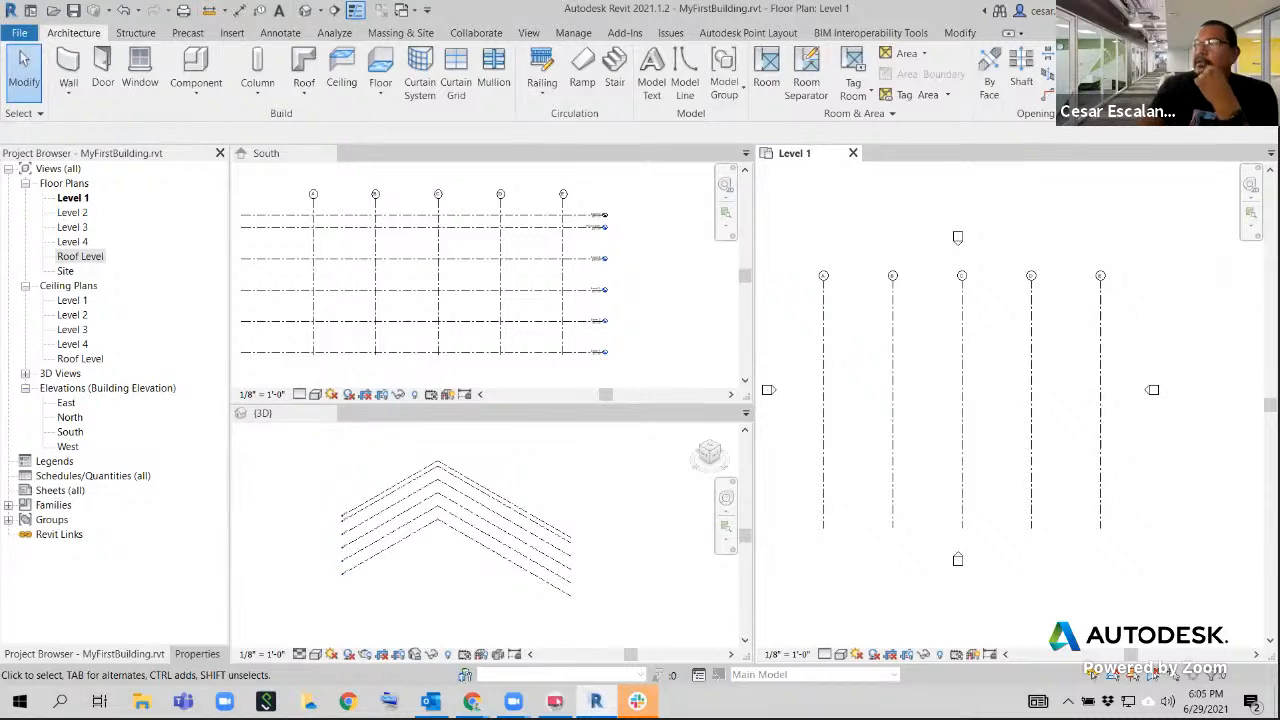
pyautogui.click(1078, 100)
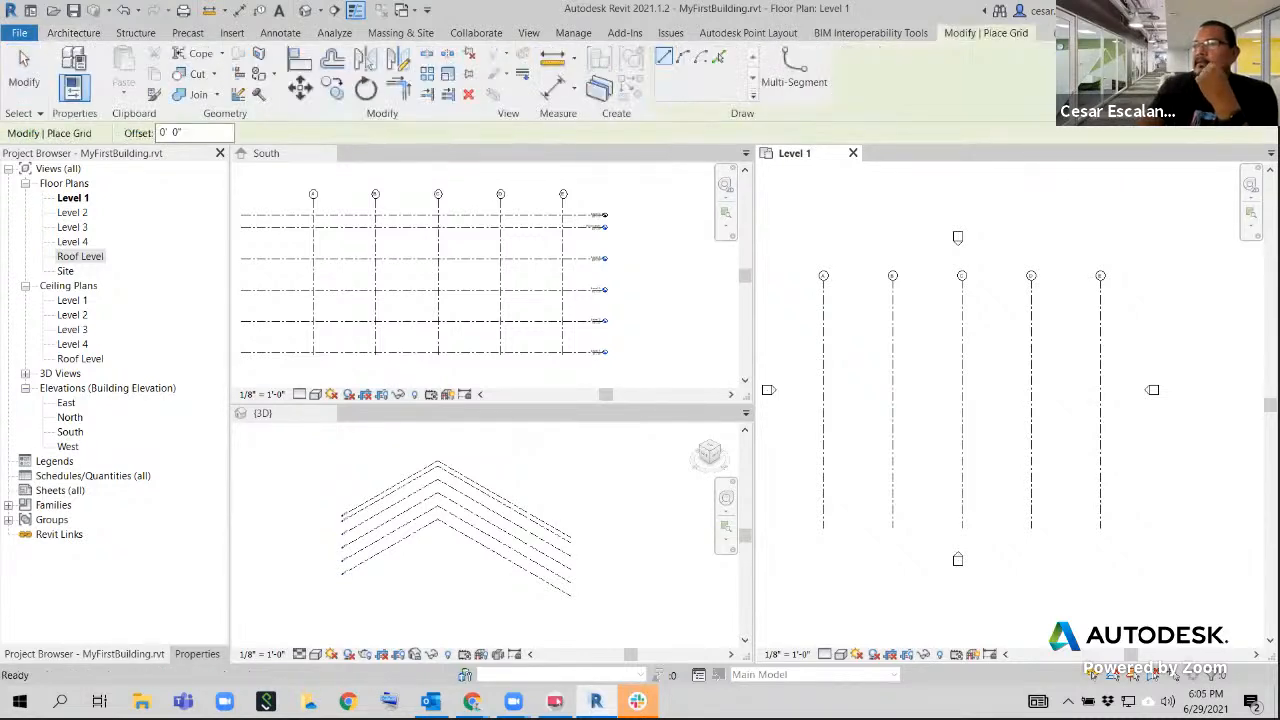
pyautogui.click(197, 654)
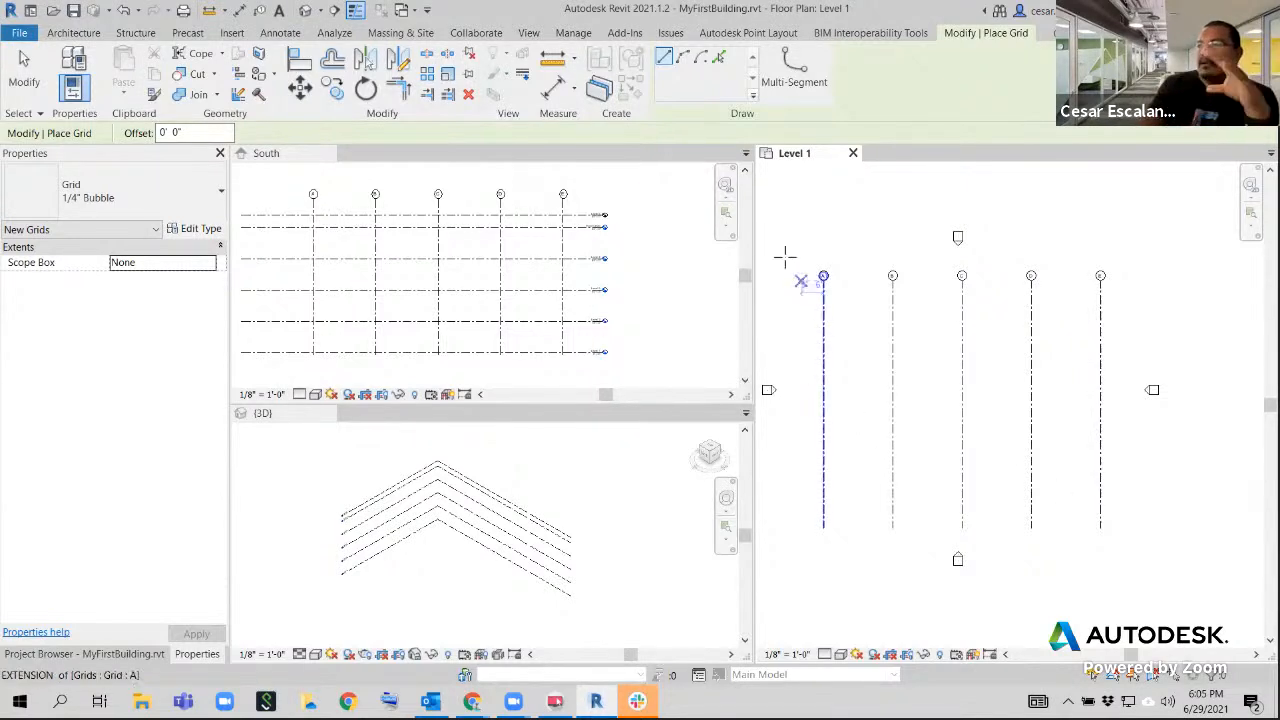
pyautogui.click(1133, 511)
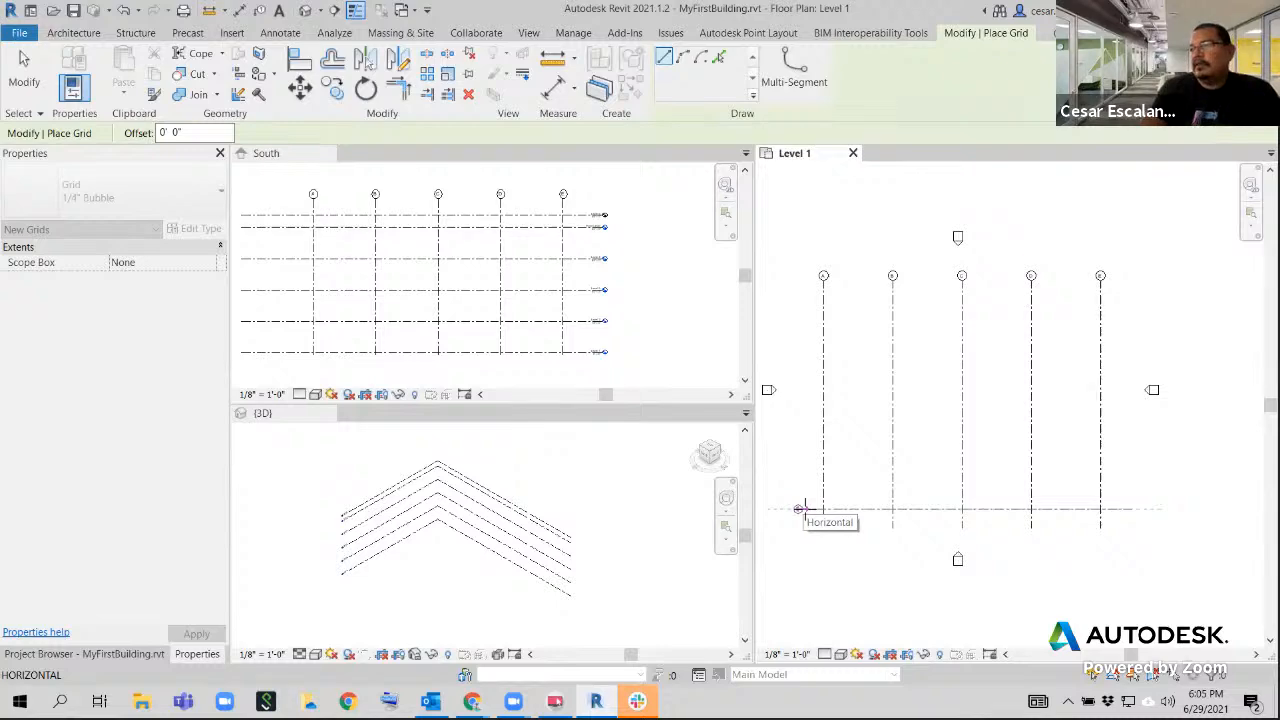
pyautogui.click(800, 509)
pyautogui.scroll(3, 815, 540)
pyautogui.scroll(2, 942, 556)
pyautogui.press('Escape')
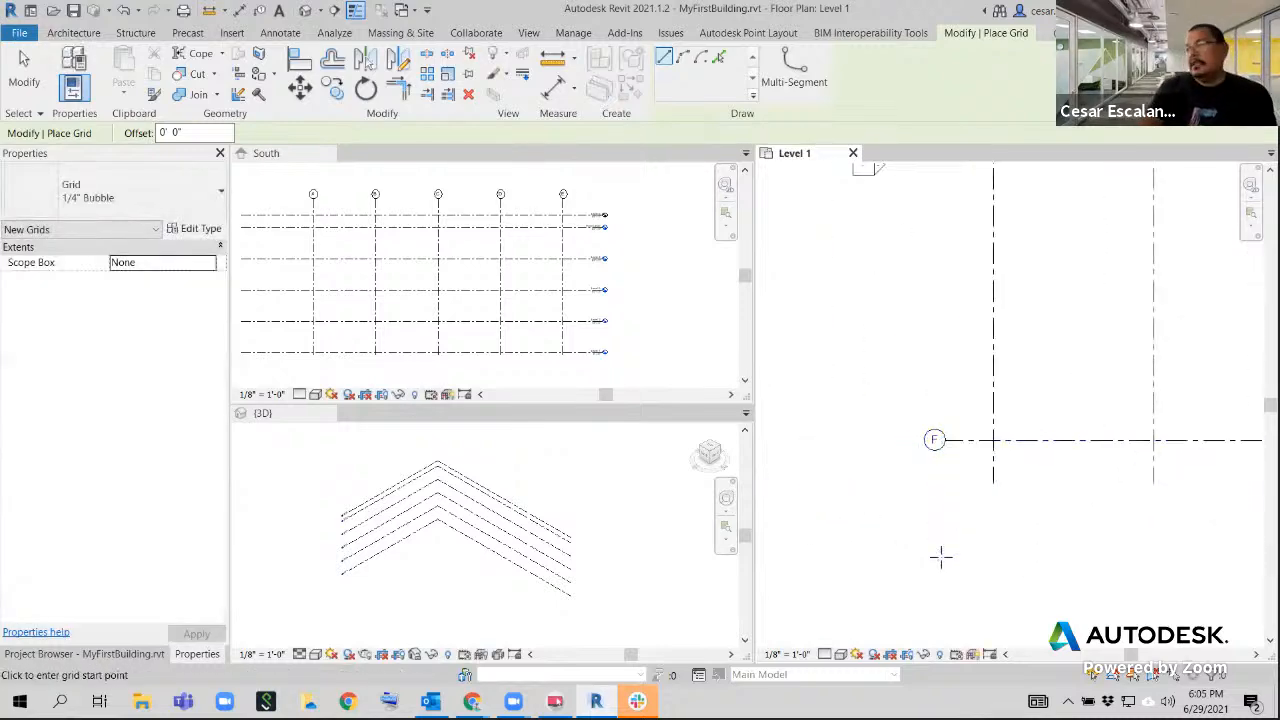
pyautogui.press('Escape')
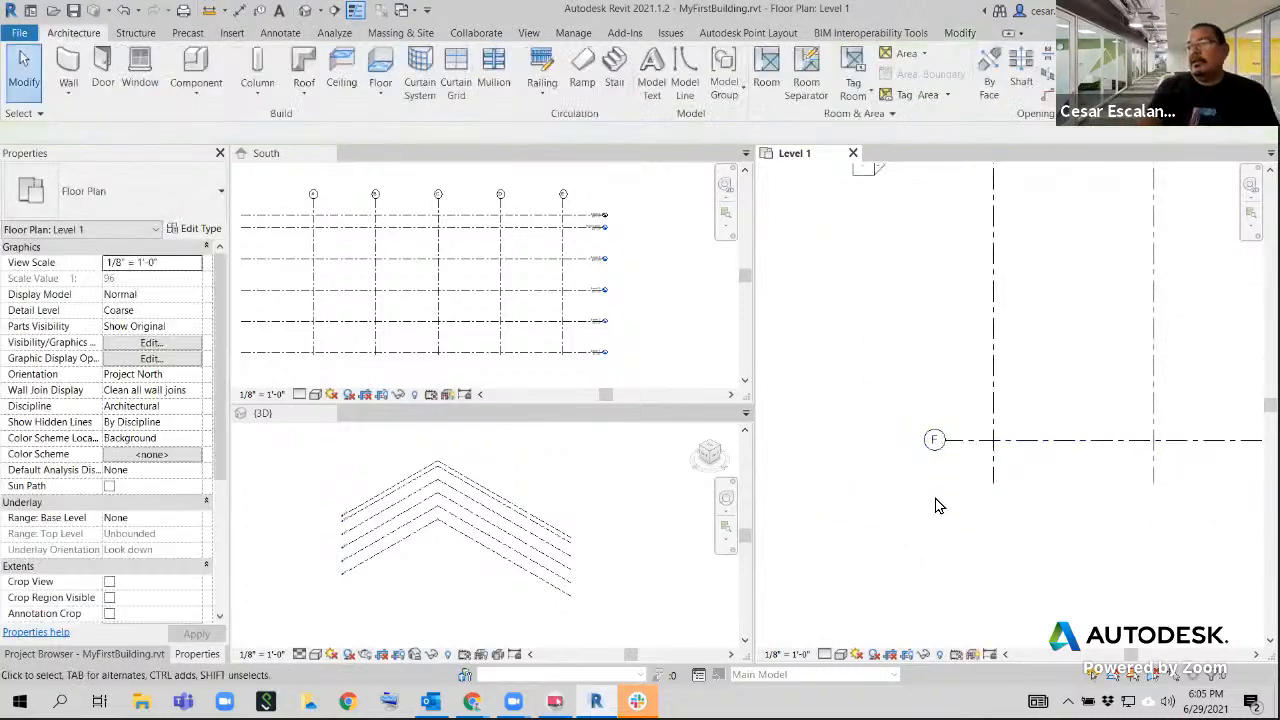
# Select the new horizontal grid and open its bubble name for editing
pyautogui.click(955, 445)
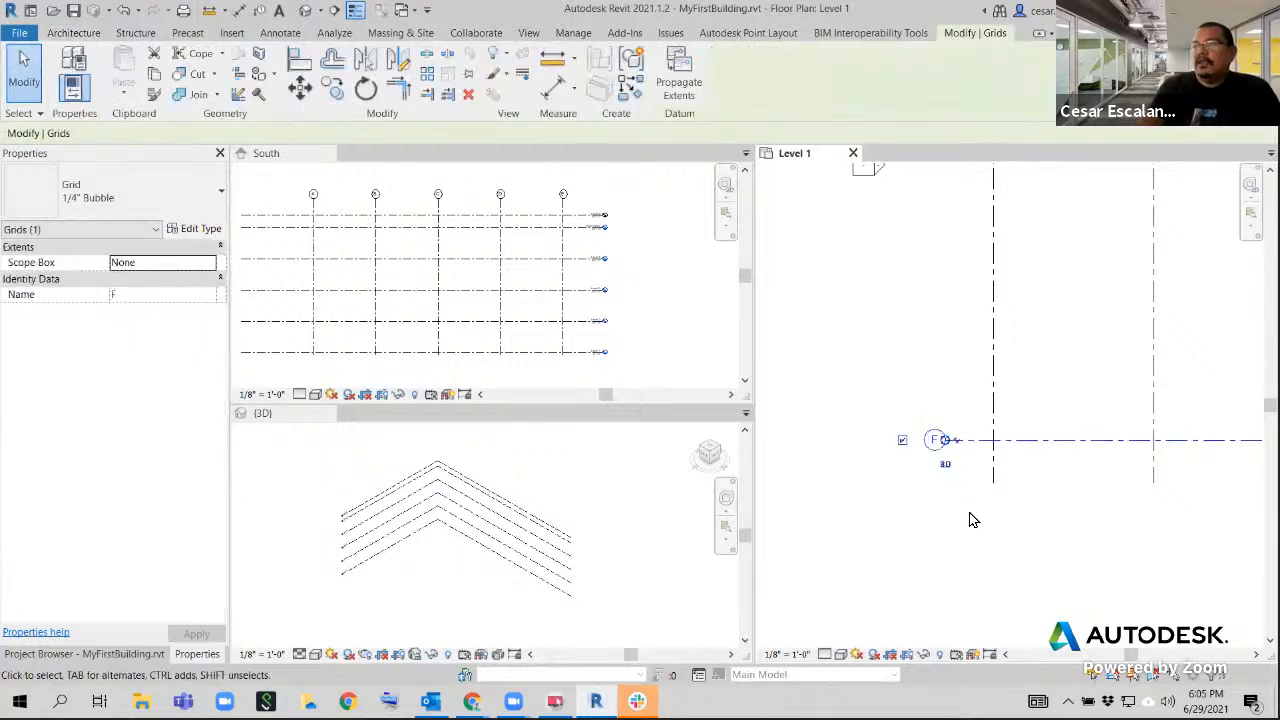
pyautogui.click(933, 445)
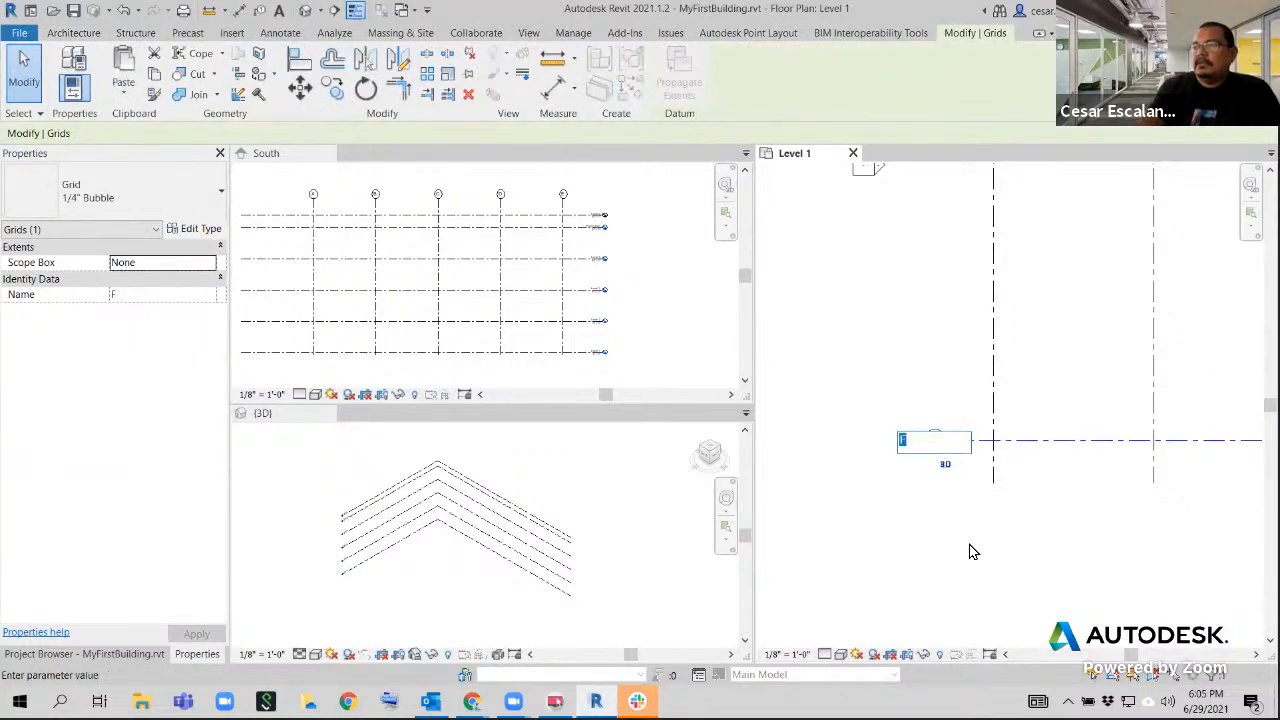
pyautogui.click(968, 549)
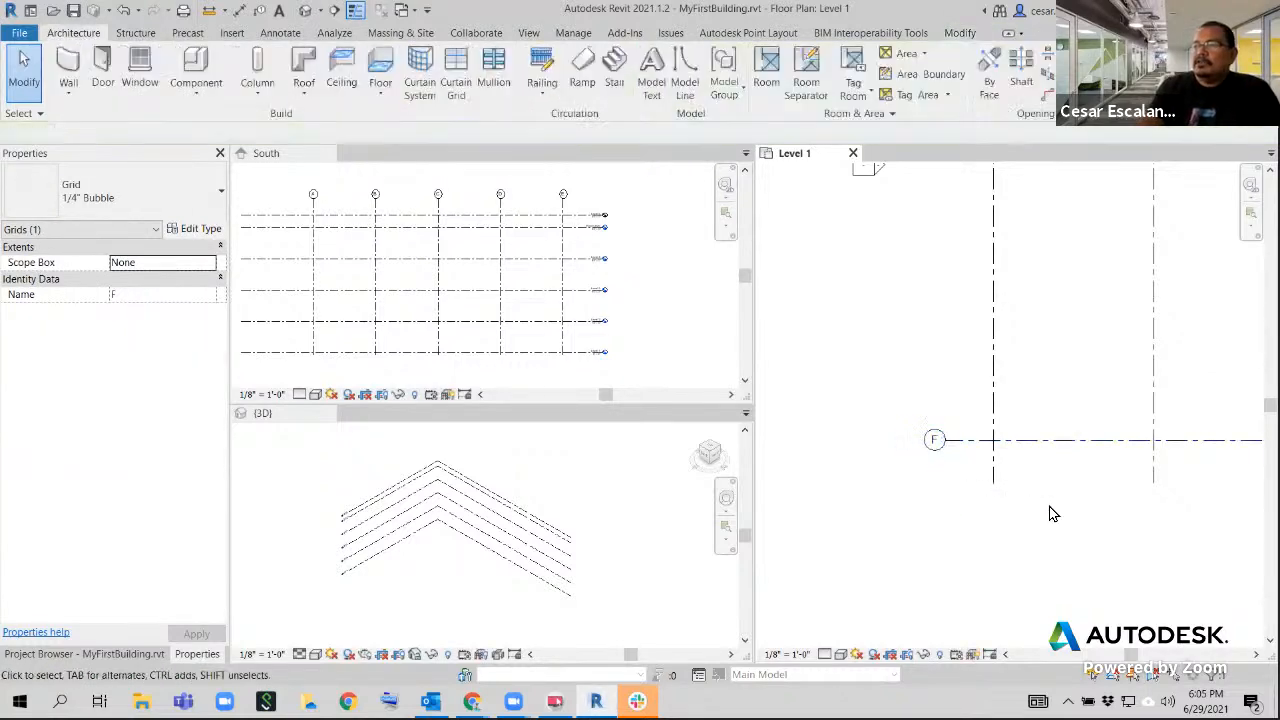
# Rename the horizontal grid F as 1 in its bubble in Level 1
pyautogui.click(1050, 510)
pyautogui.click(1030, 441)
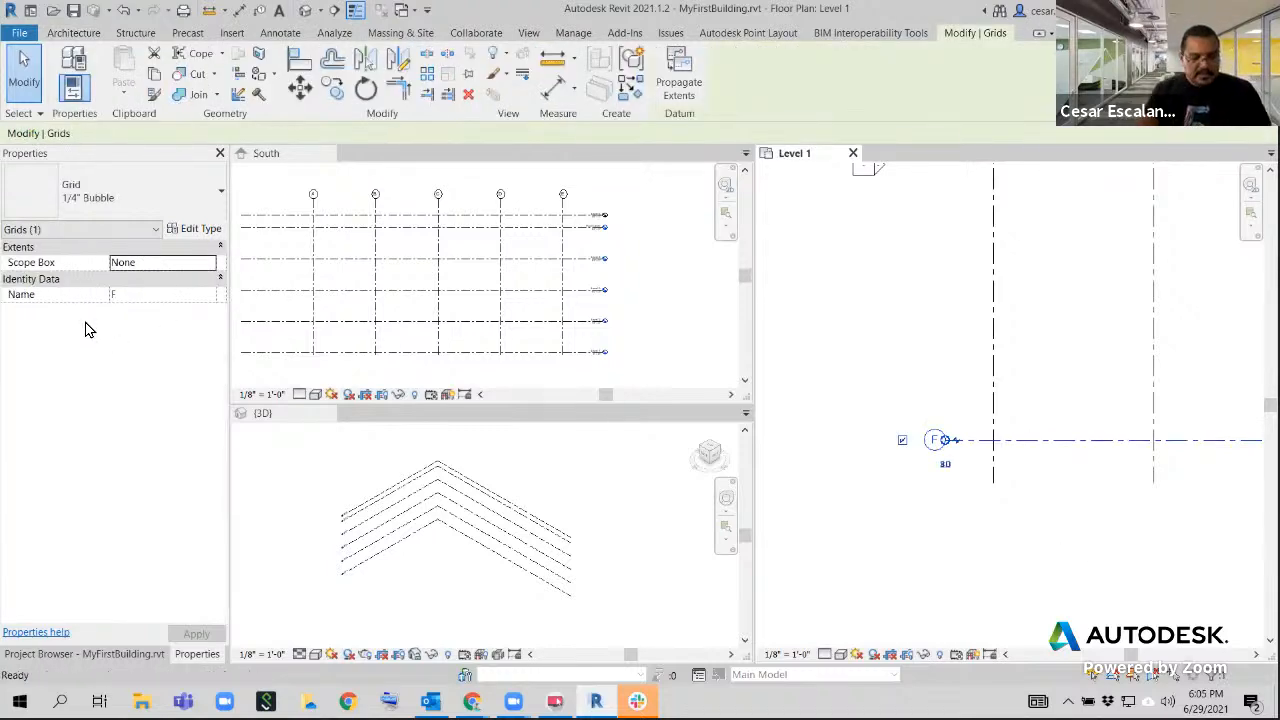
pyautogui.press('Escape')
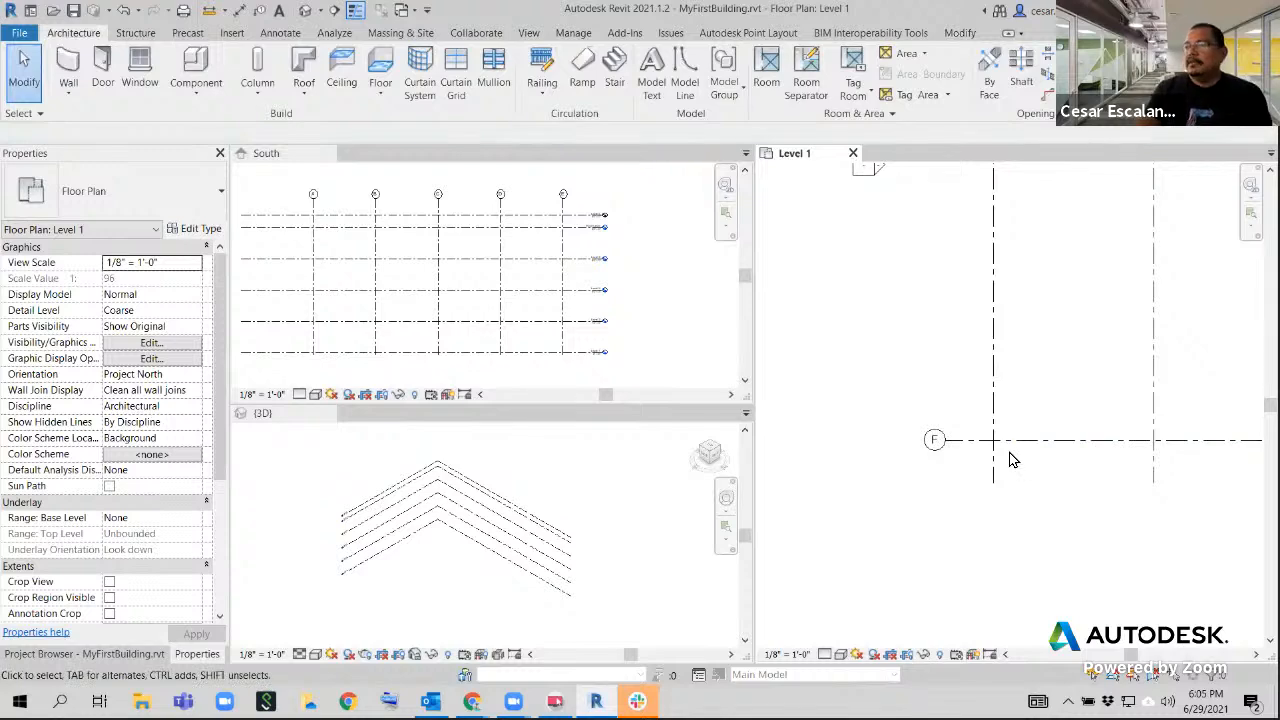
pyautogui.click(935, 439)
pyautogui.click(934, 440)
pyautogui.write('1')
pyautogui.click(935, 520)
pyautogui.click(935, 521)
# Create grid 2 by offsetting grid 1 30' toward the North elevation marker, using the Grid tool's Pick Lines option
pyautogui.scroll(-4, 831, 537)
pyautogui.moveTo(968, 543); pyautogui.dragTo(808, 535, button='middle')
pyautogui.scroll(-2, 808, 535)
pyautogui.moveTo(1010, 538); pyautogui.dragTo(1103, 540, button='middle')
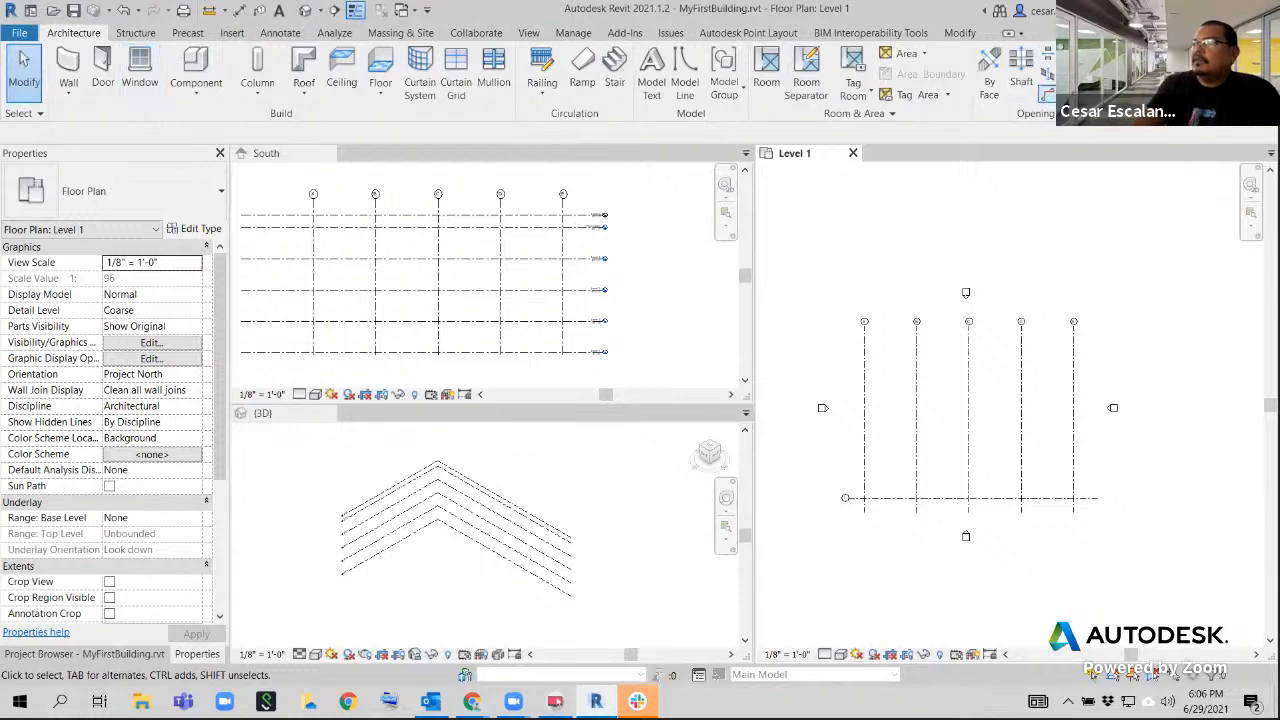
pyautogui.click(1130, 78)
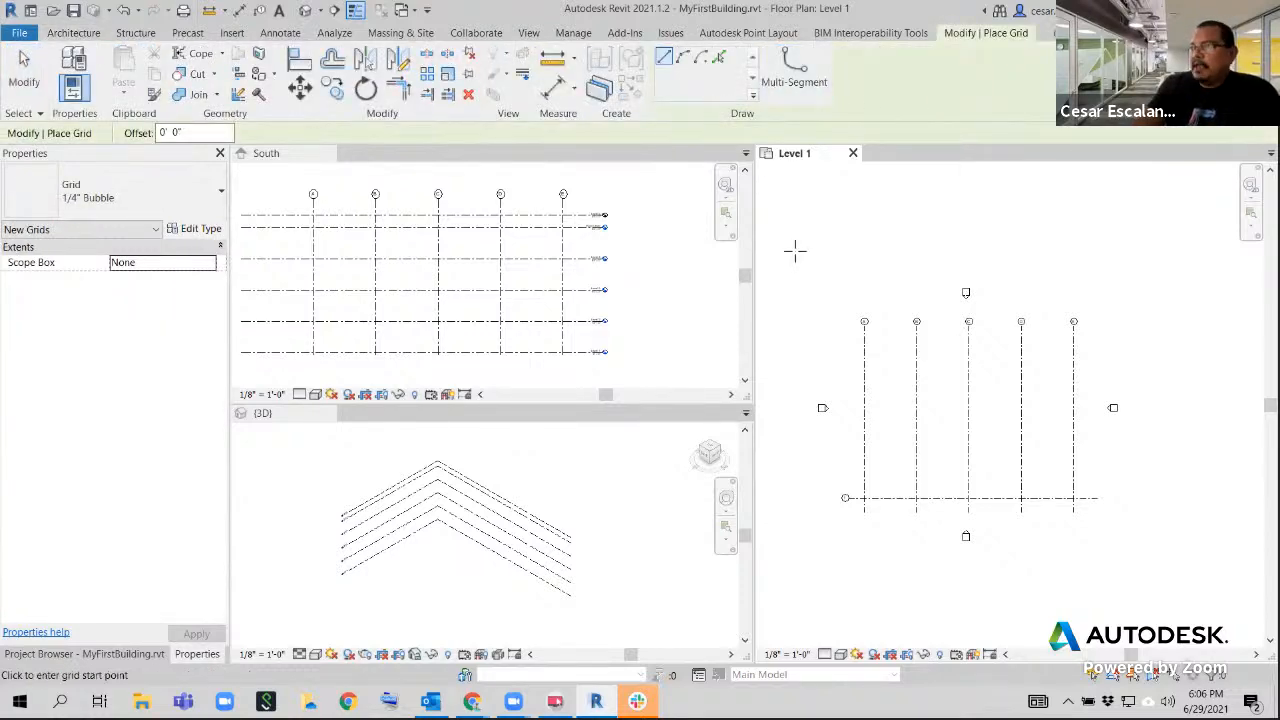
pyautogui.click(721, 60)
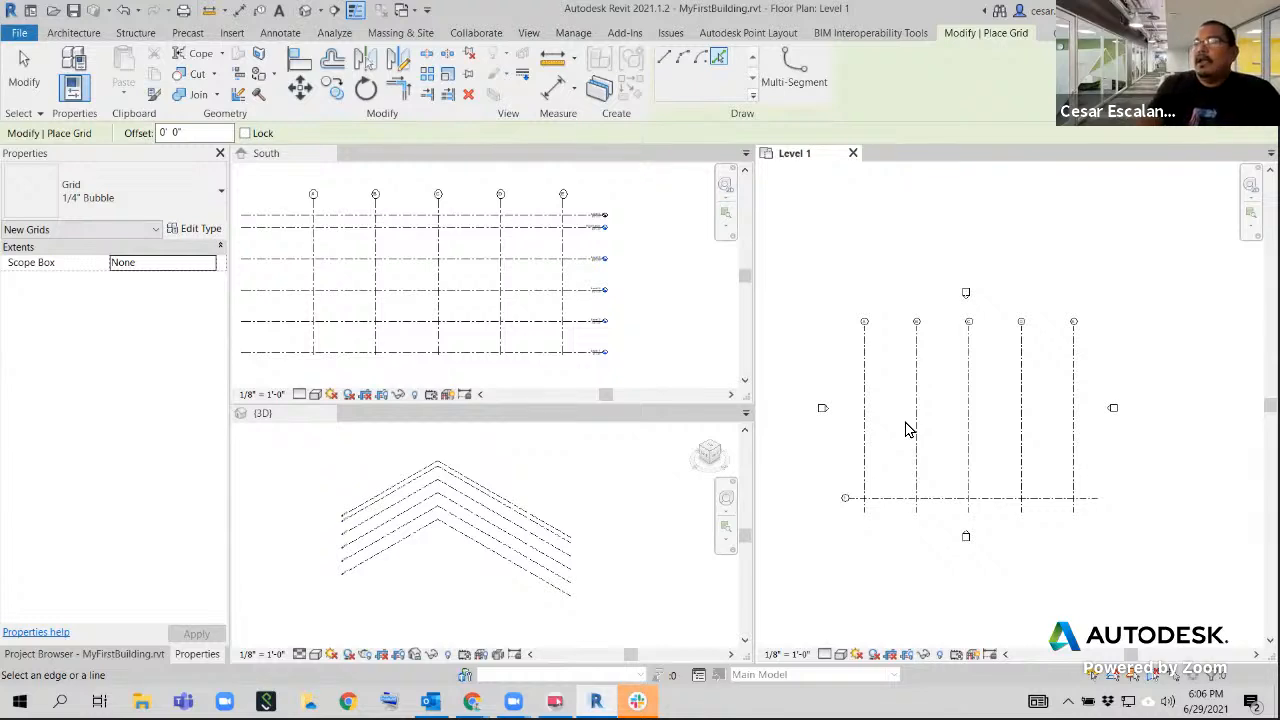
pyautogui.click(205, 133)
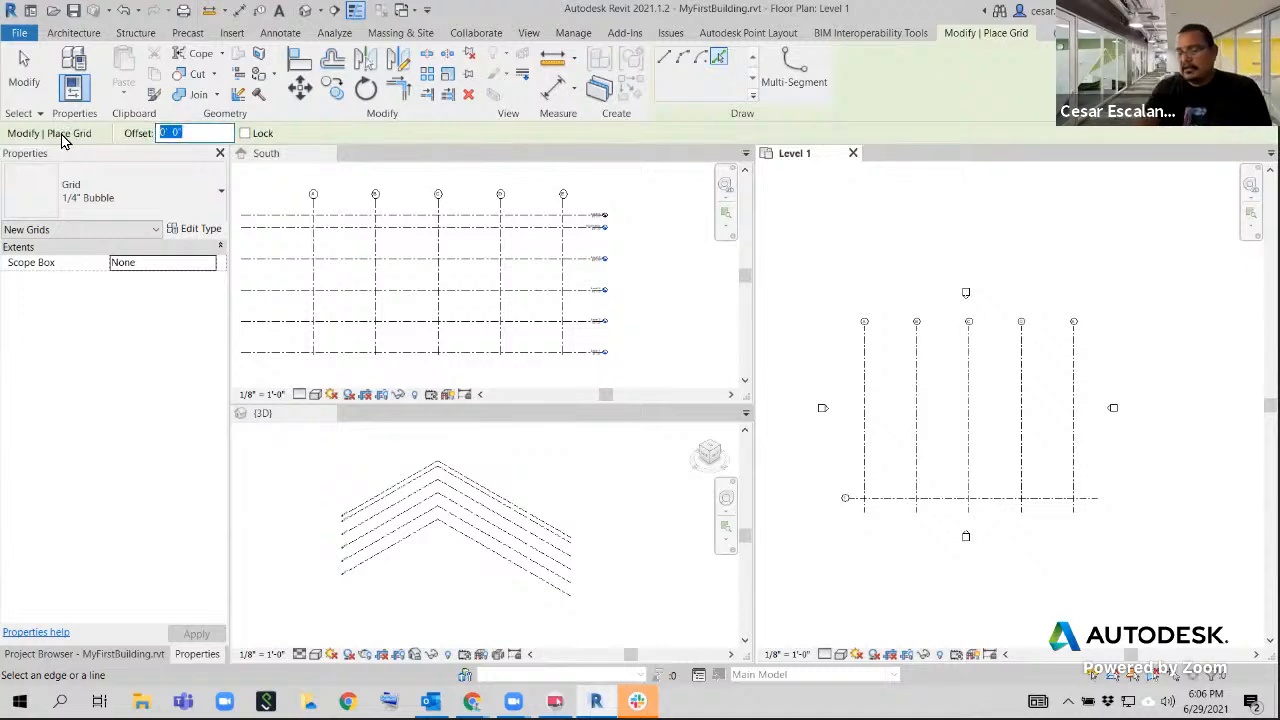
pyautogui.write('3')
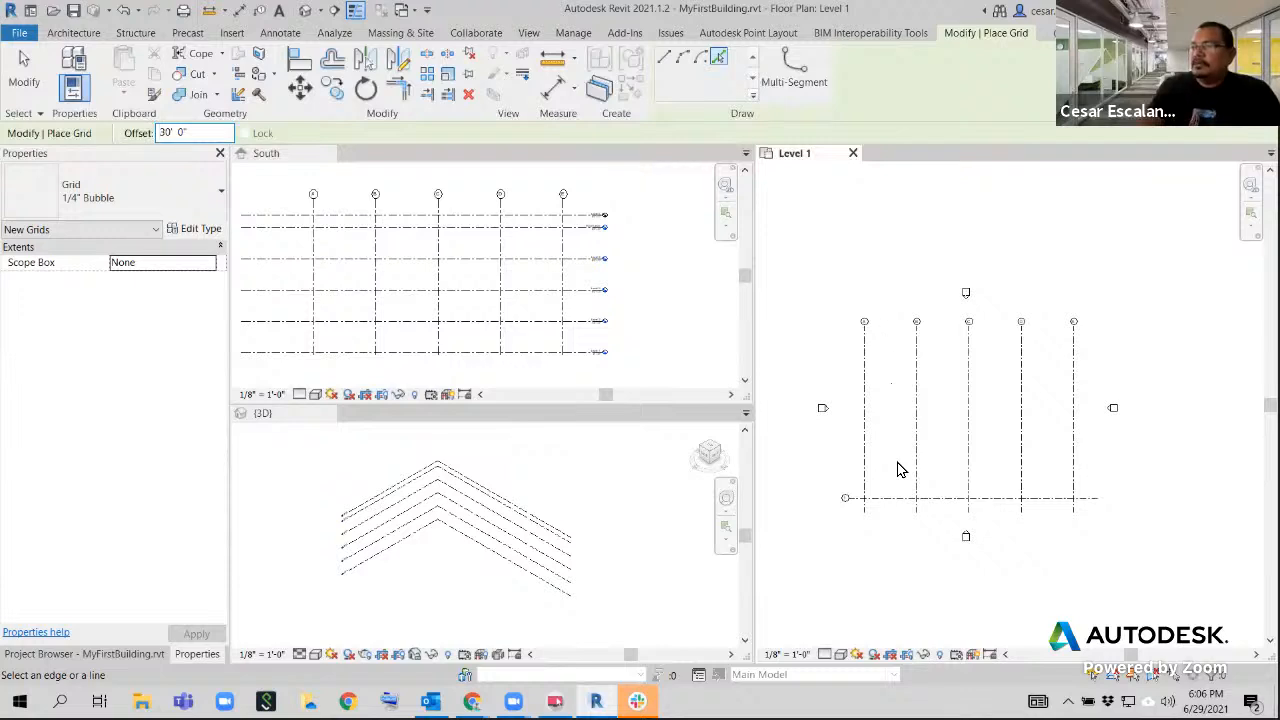
pyautogui.scroll(4, 897, 486)
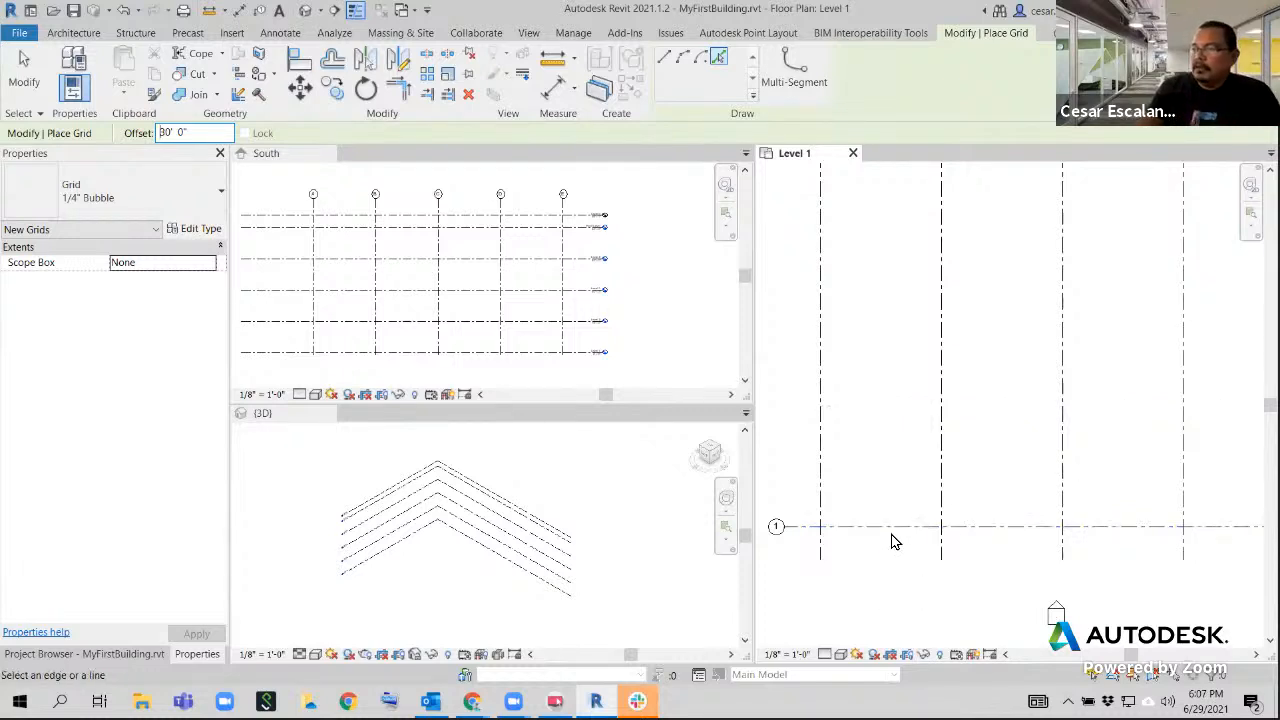
pyautogui.moveTo(895, 484); pyautogui.dragTo(897, 355, button='middle')
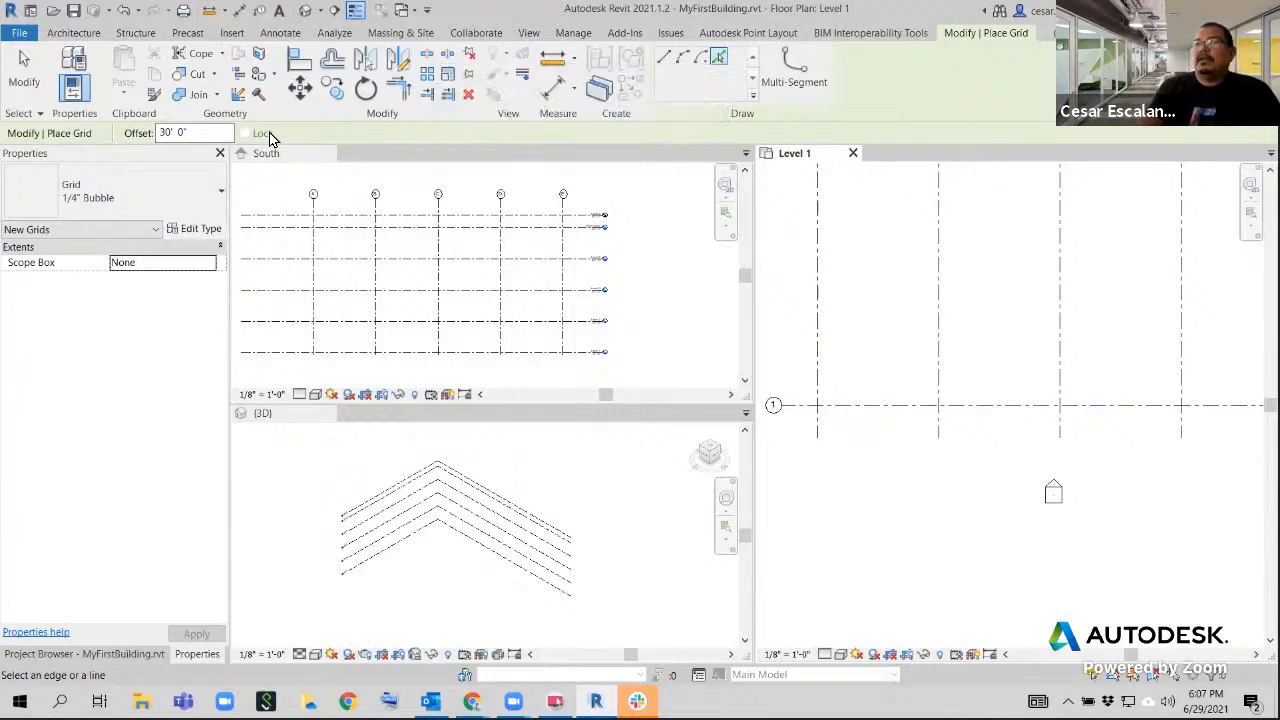
pyautogui.click(883, 410)
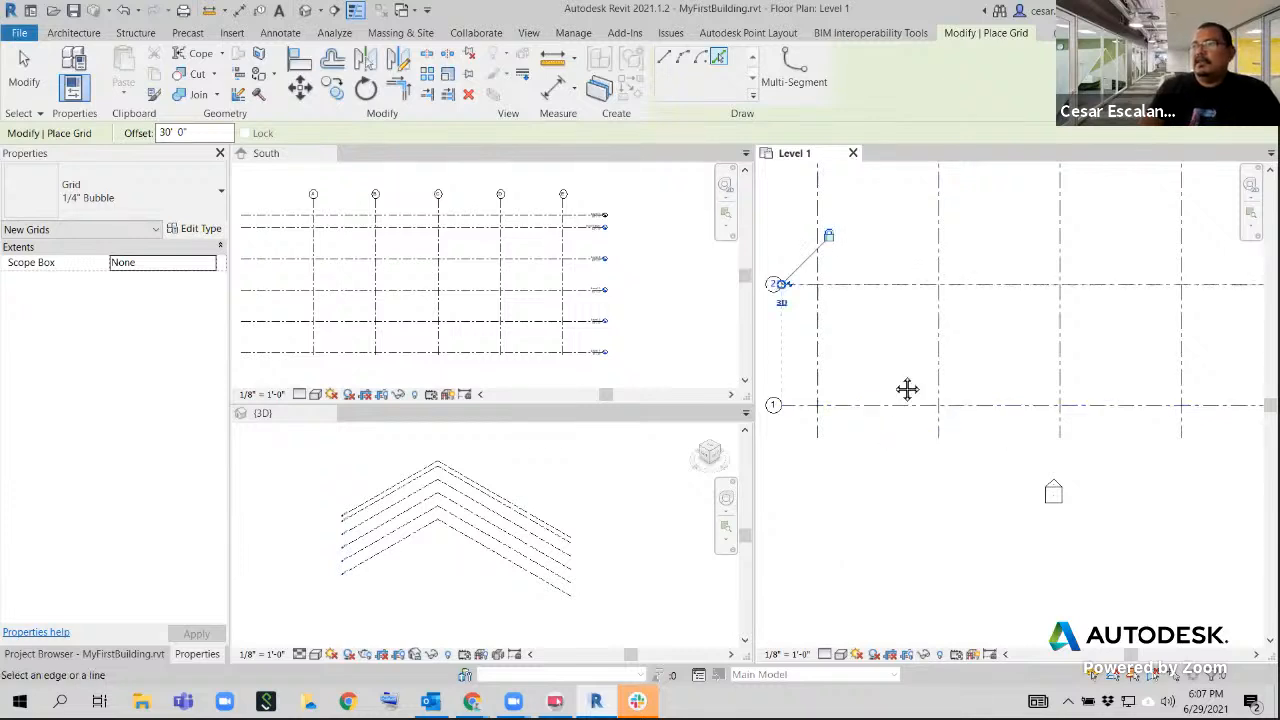
# Add grids 3, 4 and 5, each offset 30' from the previous horizontal grid toward the North elevation marker, and end the Grid command
pyautogui.moveTo(895, 385); pyautogui.dragTo(900, 489, button='middle')
pyautogui.scroll(-3, 900, 487)
pyautogui.scroll(2, 889, 457)
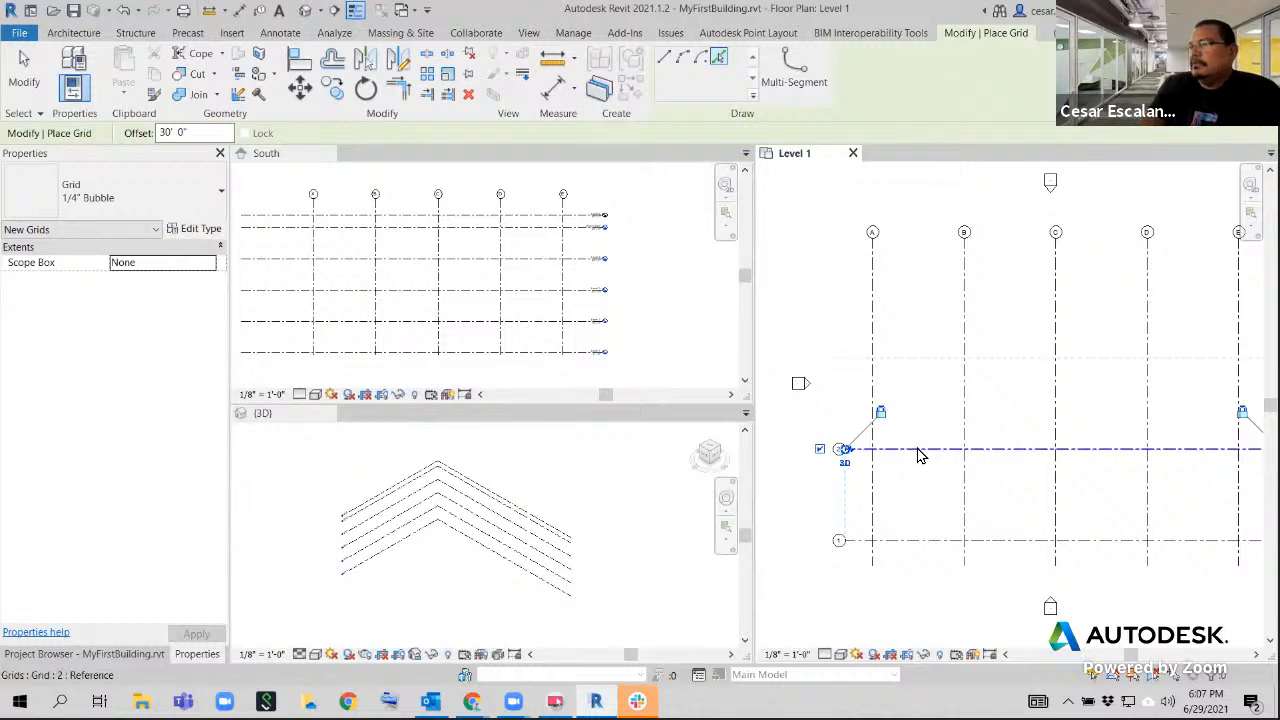
pyautogui.click(920, 451)
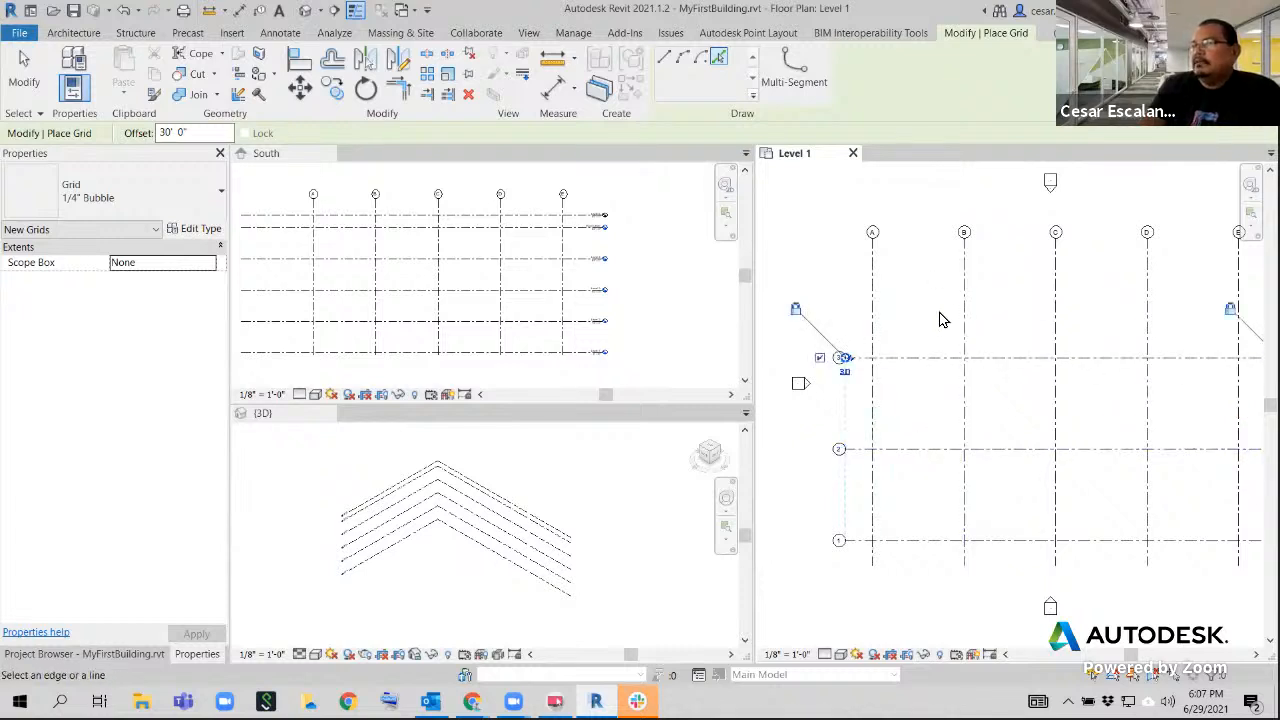
pyautogui.click(930, 358)
pyautogui.moveTo(946, 330); pyautogui.dragTo(895, 449, button='middle')
pyautogui.click(957, 390)
pyautogui.scroll(-4, 946, 226)
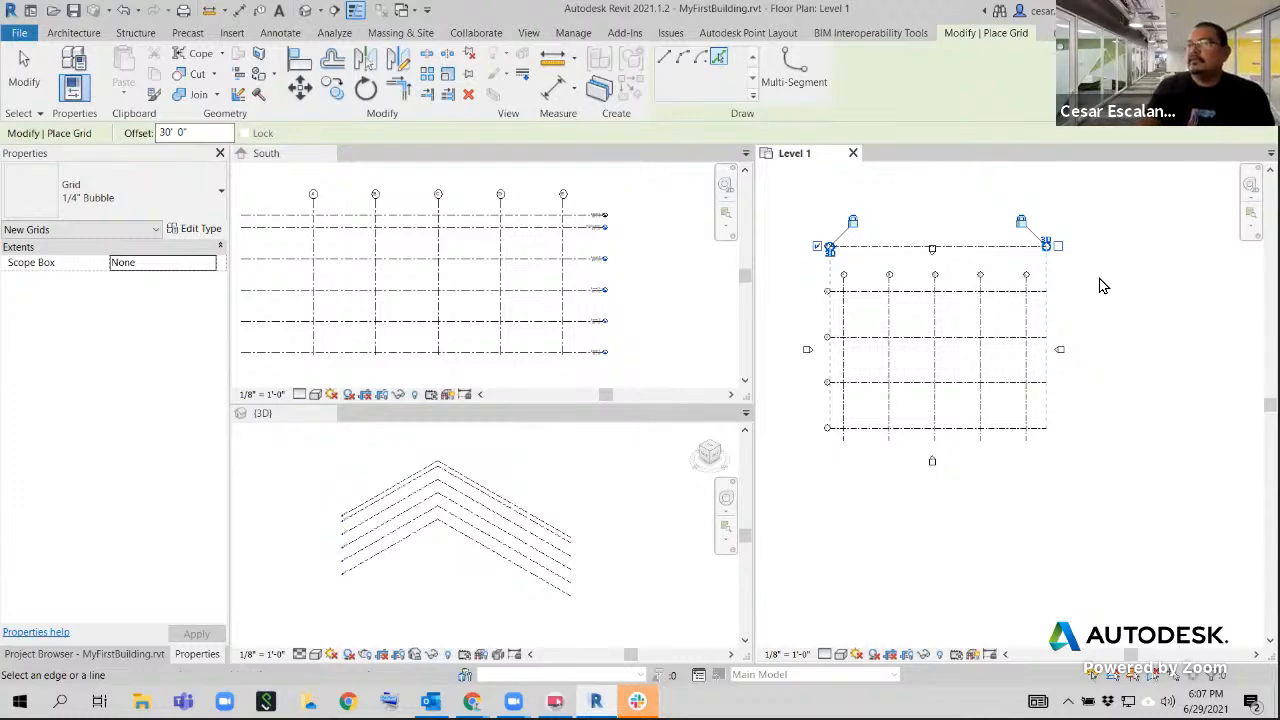
pyautogui.press('Escape')
pyautogui.press('Escape')
# Extend the bubble ends of grids A through E together past horizontal grid 5 in Level 1
pyautogui.moveTo(1079, 275); pyautogui.dragTo(1079, 302, button='middle')
pyautogui.scroll(4, 897, 371)
pyautogui.scroll(-3, 922, 332)
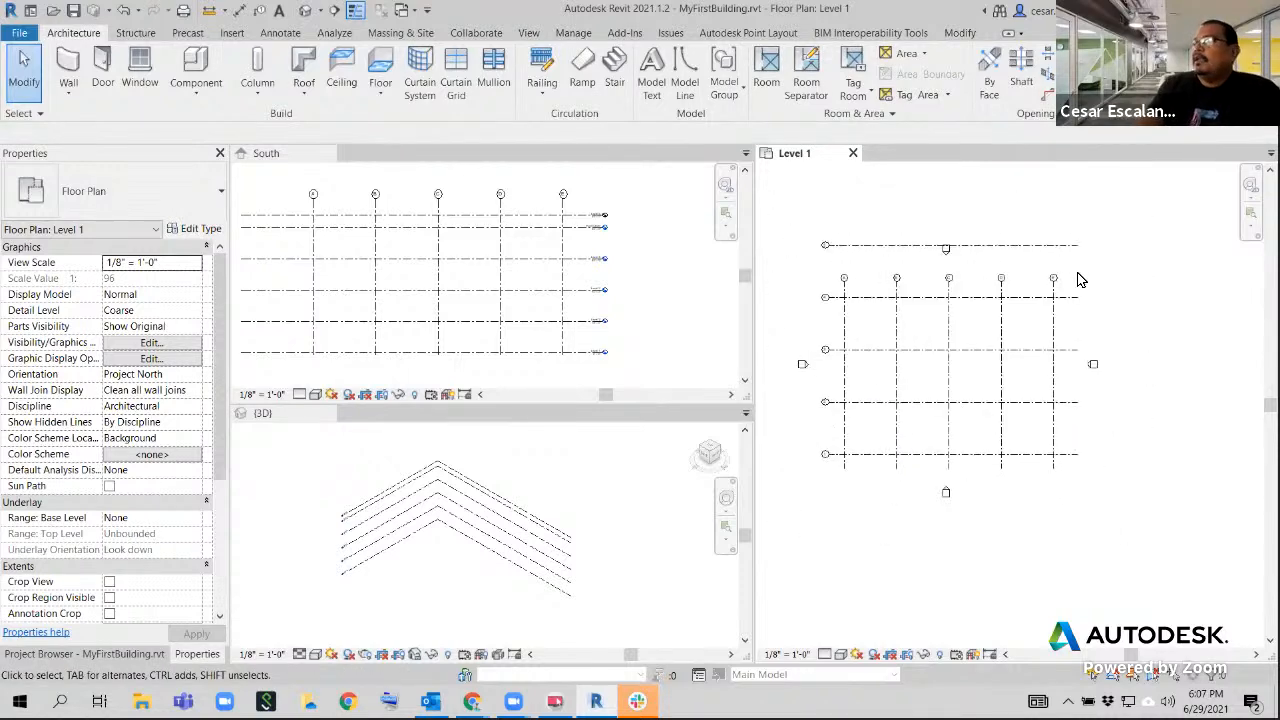
pyautogui.scroll(2, 831, 289)
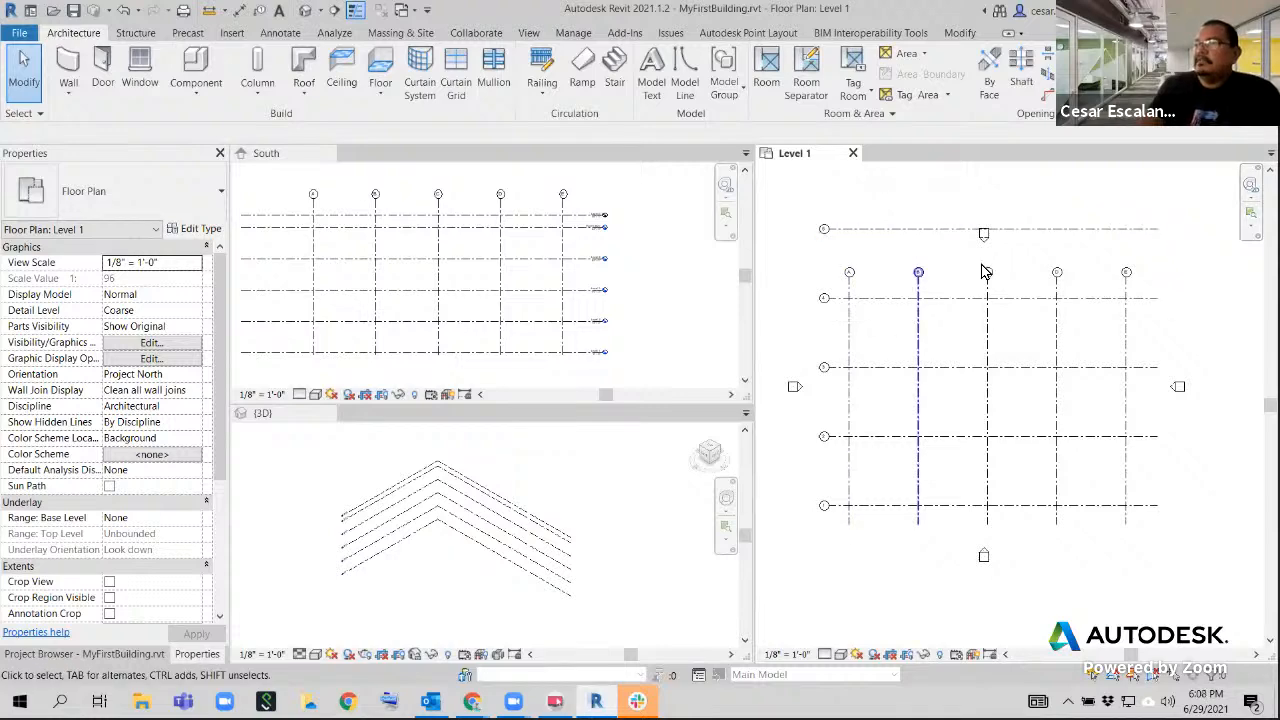
pyautogui.click(850, 280)
pyautogui.click(1126, 290)
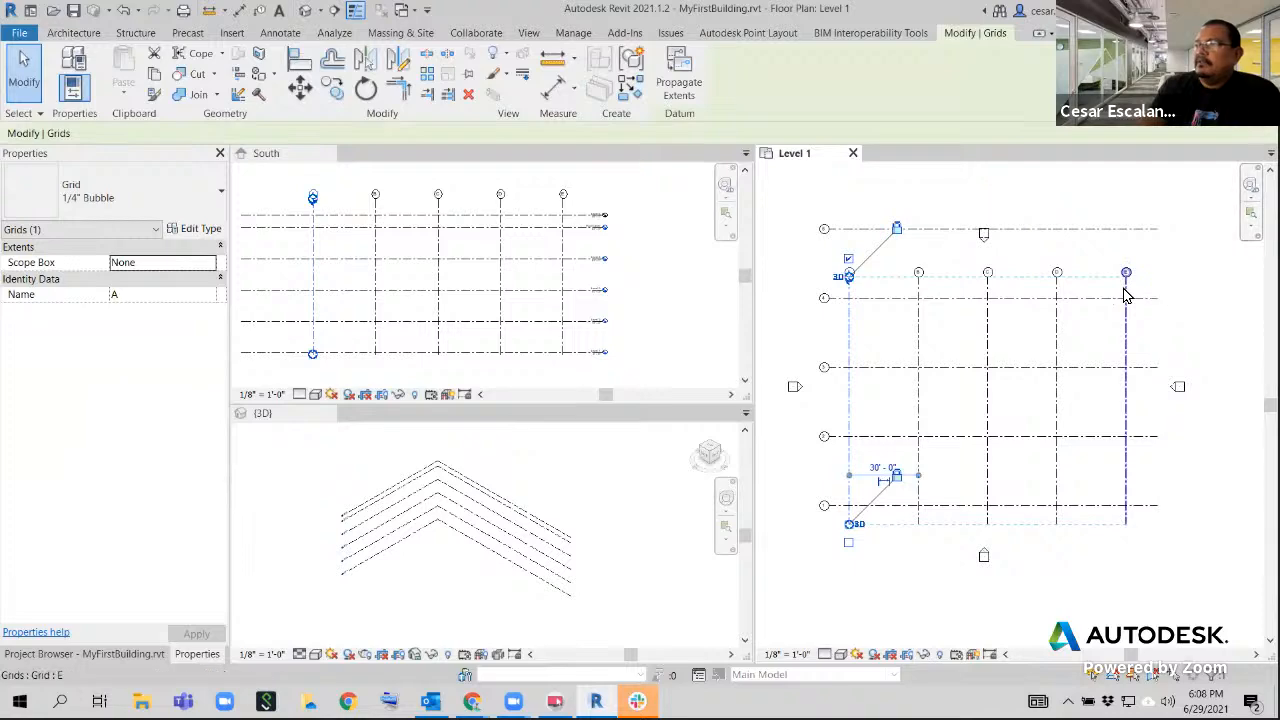
pyautogui.scroll(1, 1143, 288)
pyautogui.scroll(5, 1143, 288)
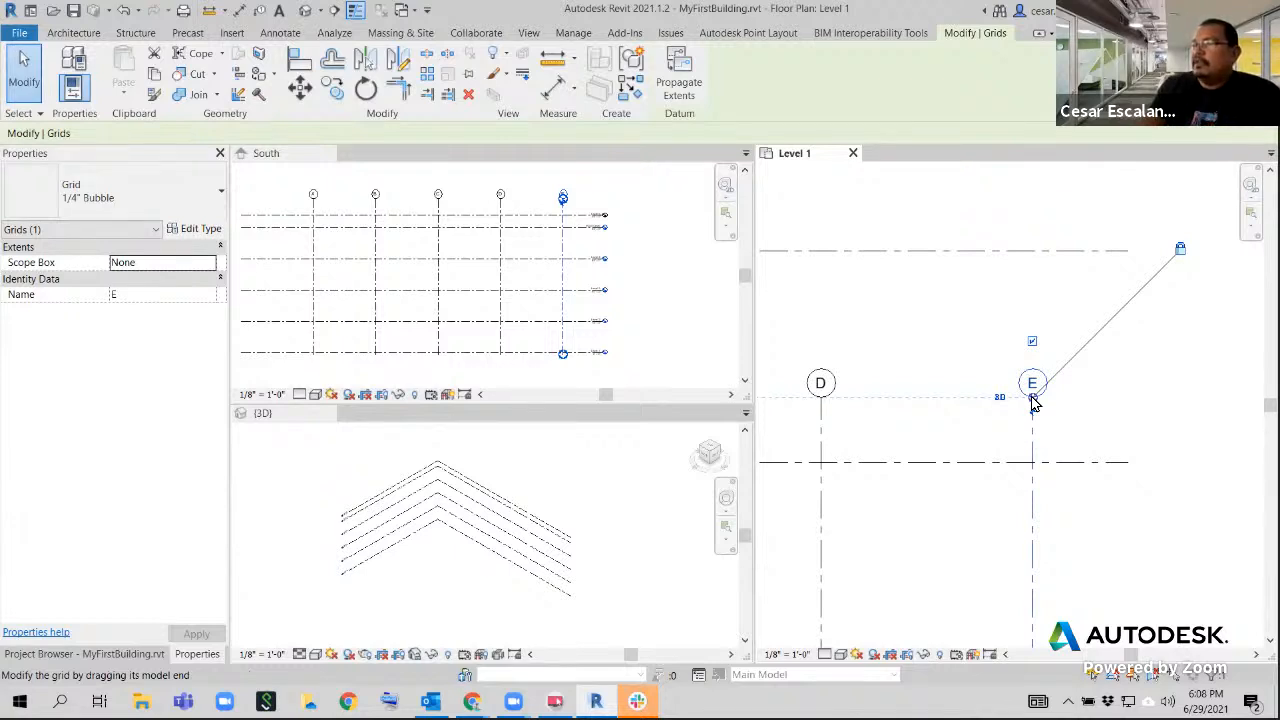
pyautogui.moveTo(1033, 400); pyautogui.dragTo(1033, 185)
pyautogui.click(1095, 352)
pyautogui.scroll(-5, 1110, 370)
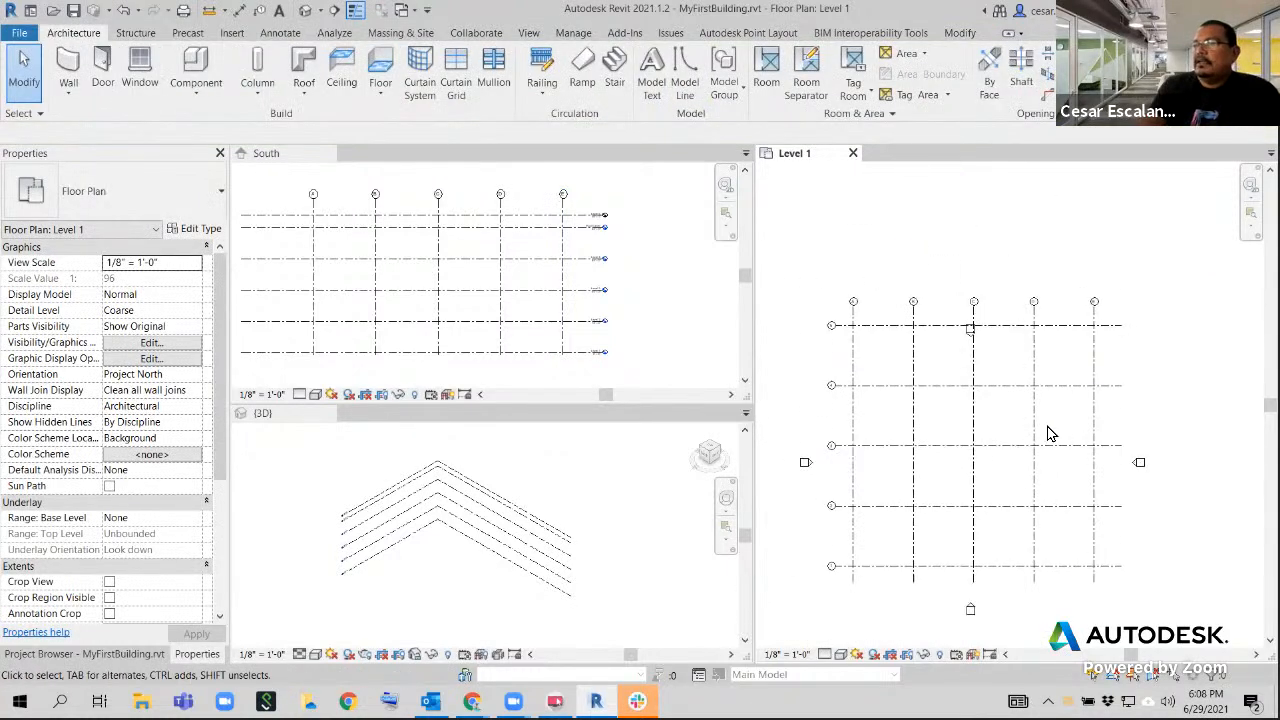
# Select the whole North elevation marker beside grid C and move it clear above the grid bubbles
pyautogui.scroll(4, 960, 355)
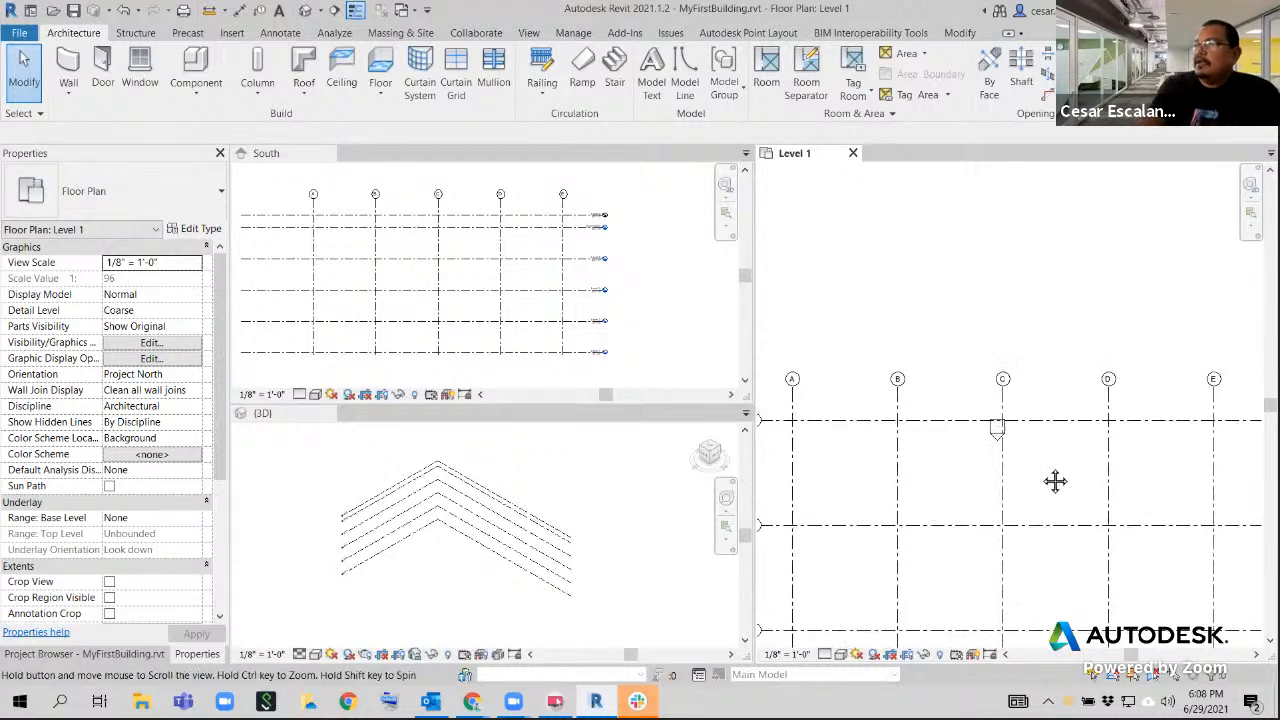
pyautogui.scroll(5, 1007, 442)
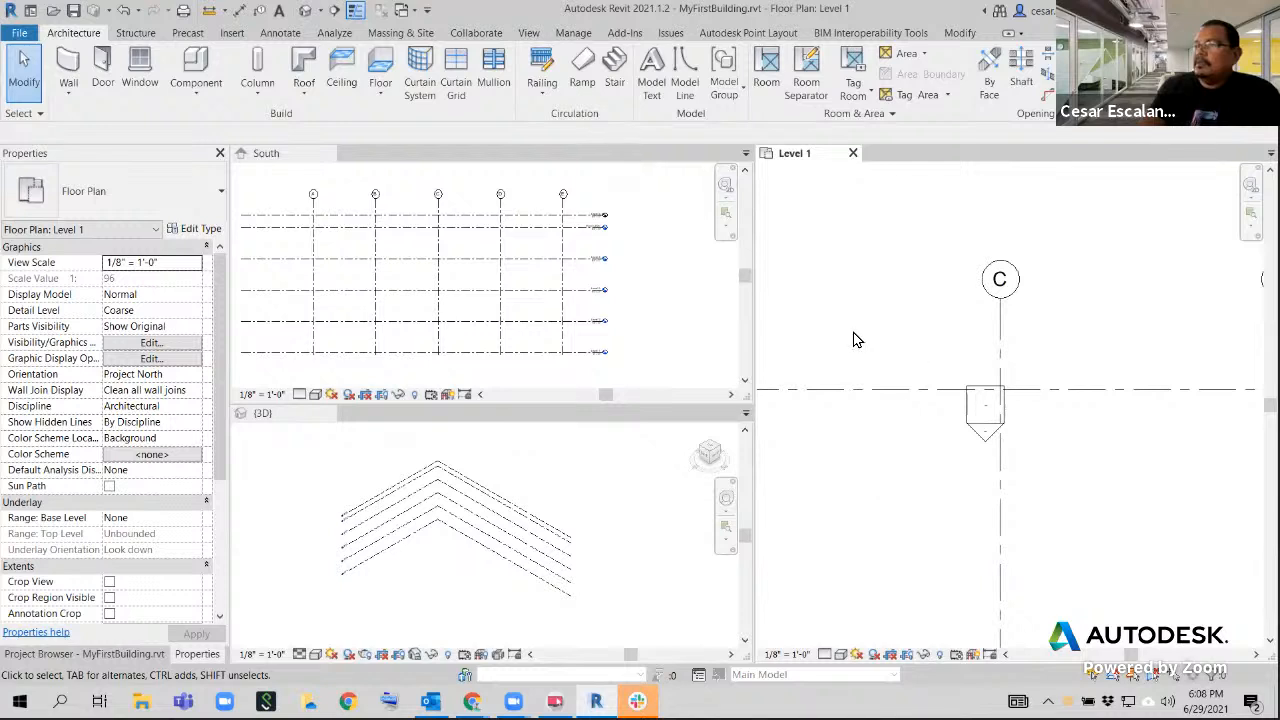
pyautogui.moveTo(871, 333); pyautogui.dragTo(1089, 489)
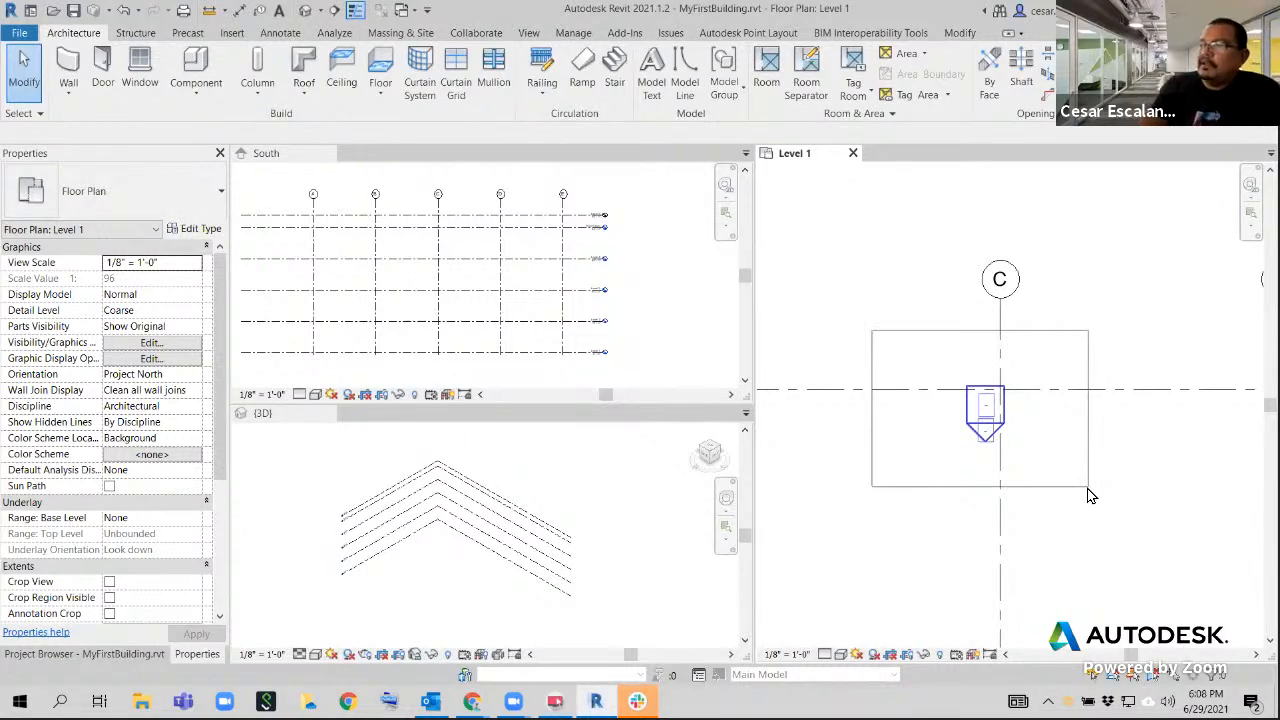
pyautogui.moveTo(1090, 495); pyautogui.dragTo(1088, 494)
pyautogui.scroll(-4, 1084, 490)
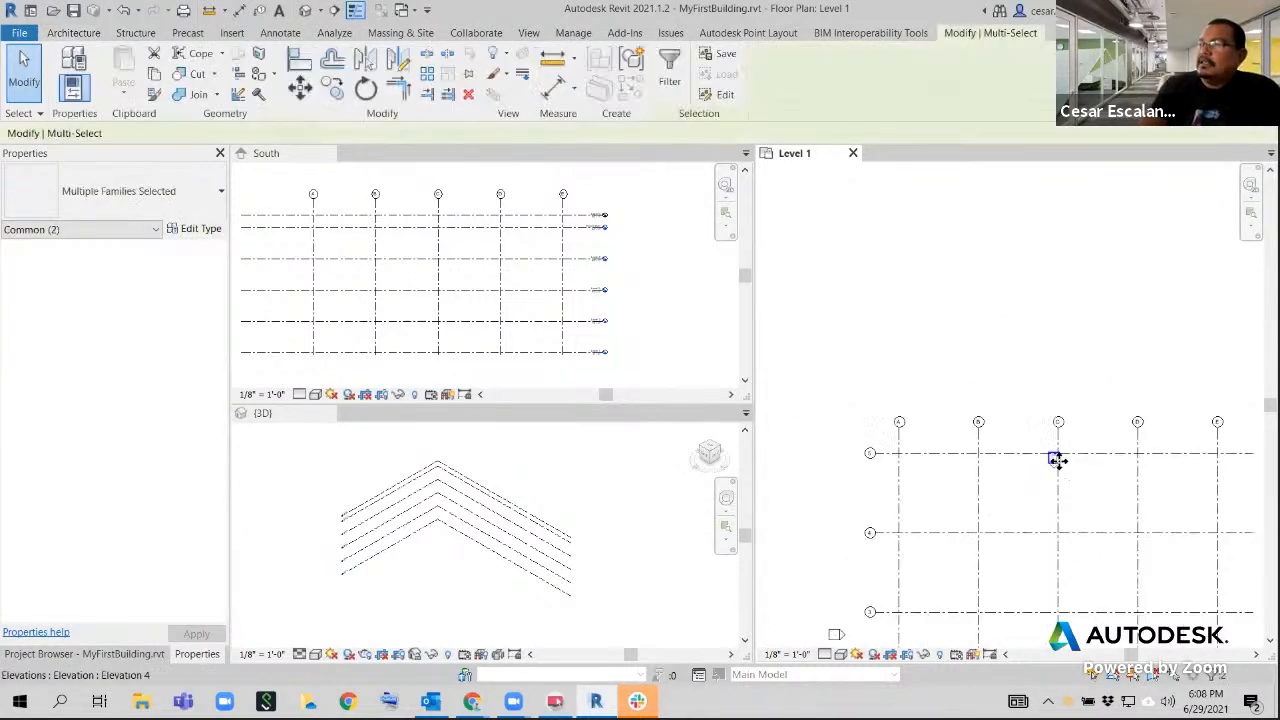
pyautogui.moveTo(1054, 448); pyautogui.dragTo(1041, 359)
pyautogui.click(1115, 519)
# Open the Roof Level floor plan to check its grids, and close that view again
pyautogui.scroll(-4, 1068, 466)
pyautogui.moveTo(1073, 468)
pyautogui.mouseDown(button='middle')
pyautogui.moveTo(923, 377)
pyautogui.moveTo(1022, 366)
pyautogui.mouseUp(button='middle')
pyautogui.scroll(4, 940, 380)
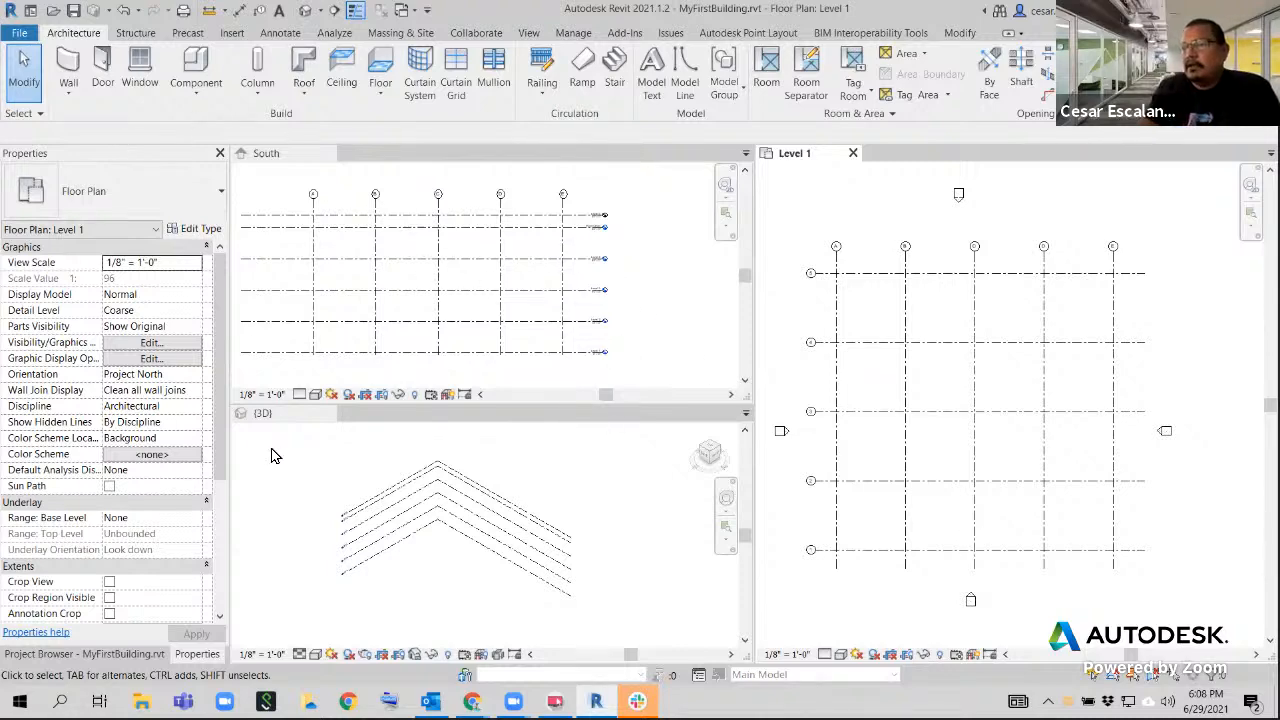
pyautogui.click(130, 655)
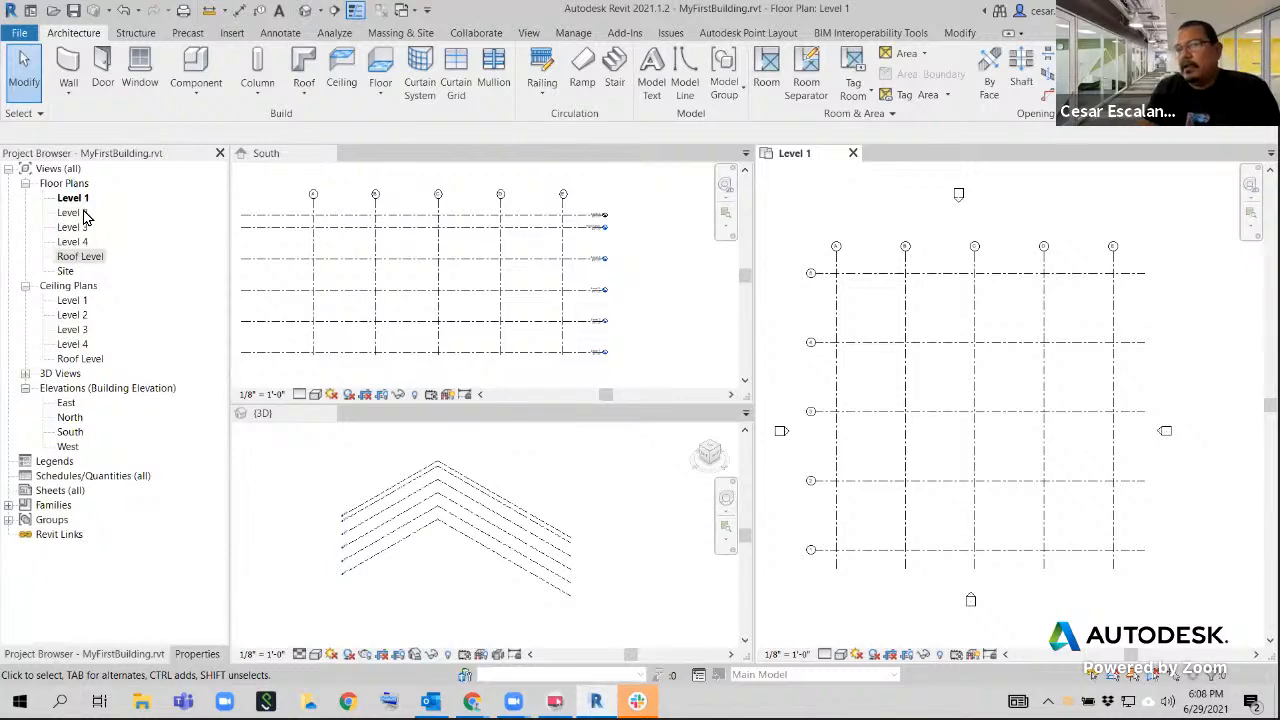
pyautogui.doubleClick(80, 258)
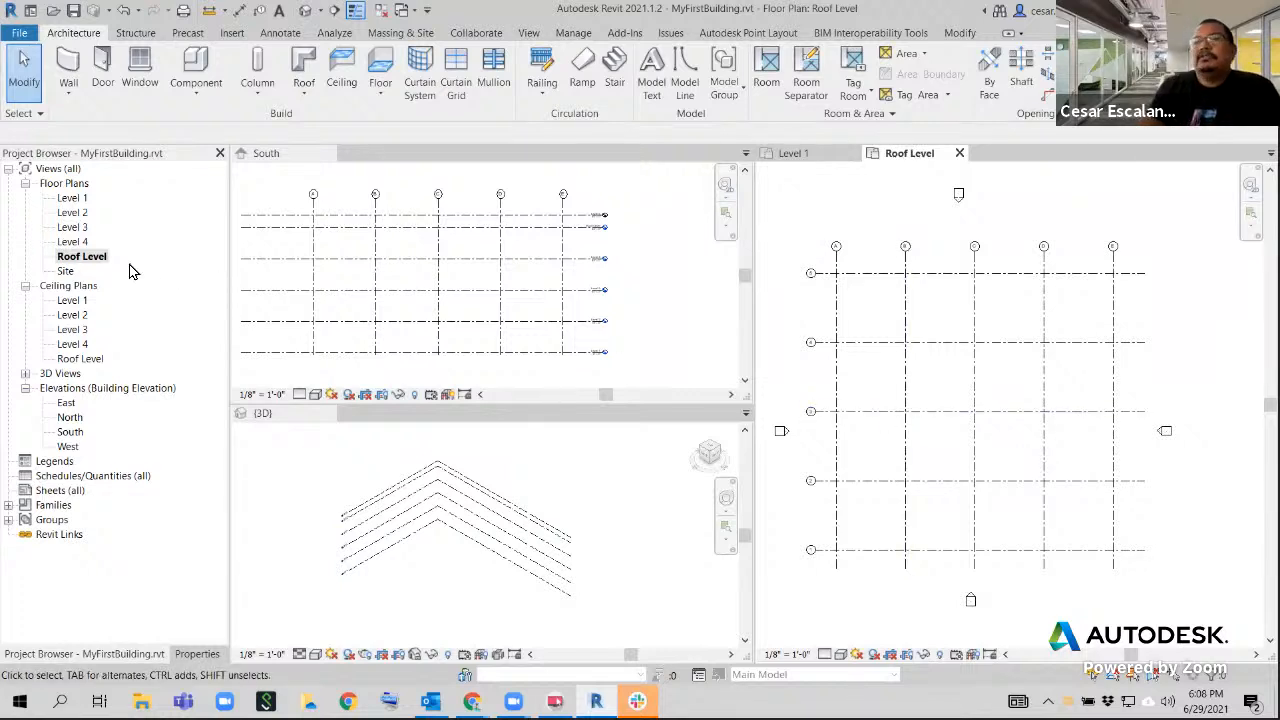
pyautogui.click(958, 155)
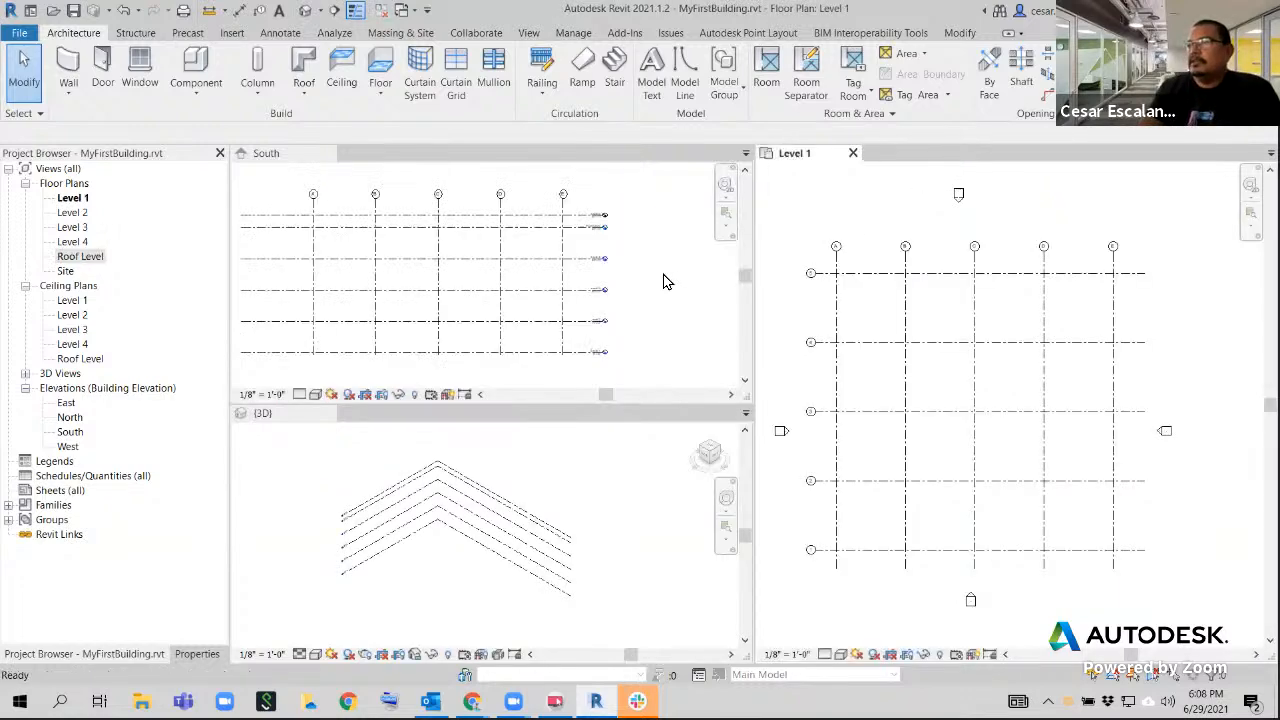
# Draw a new level in the South elevation just above the bubbles of grids A through E, aligned with the existing levels' ends
pyautogui.click(666, 280)
pyautogui.scroll(-2, 663, 323)
pyautogui.moveTo(663, 323); pyautogui.dragTo(658, 415, button='middle')
pyautogui.scroll(3, 559, 360)
pyautogui.moveTo(559, 360); pyautogui.dragTo(589, 357, button='middle')
pyautogui.scroll(-2, 589, 357)
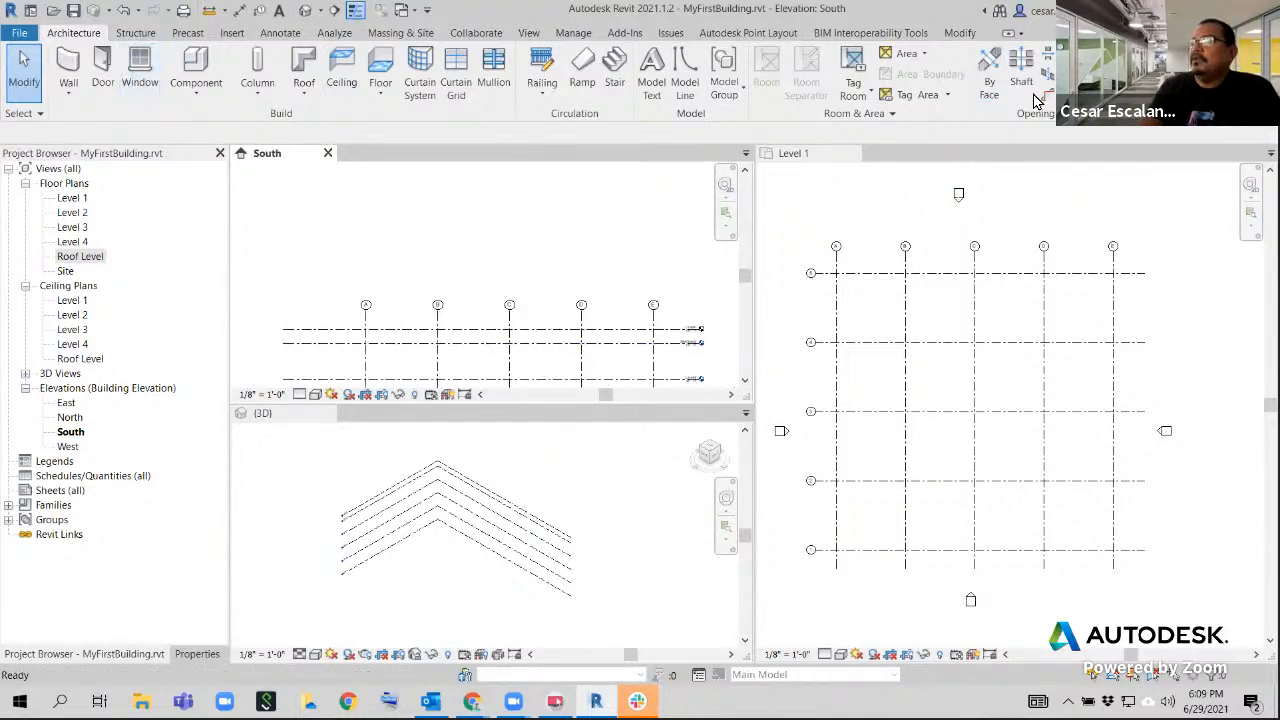
pyautogui.click(1122, 54)
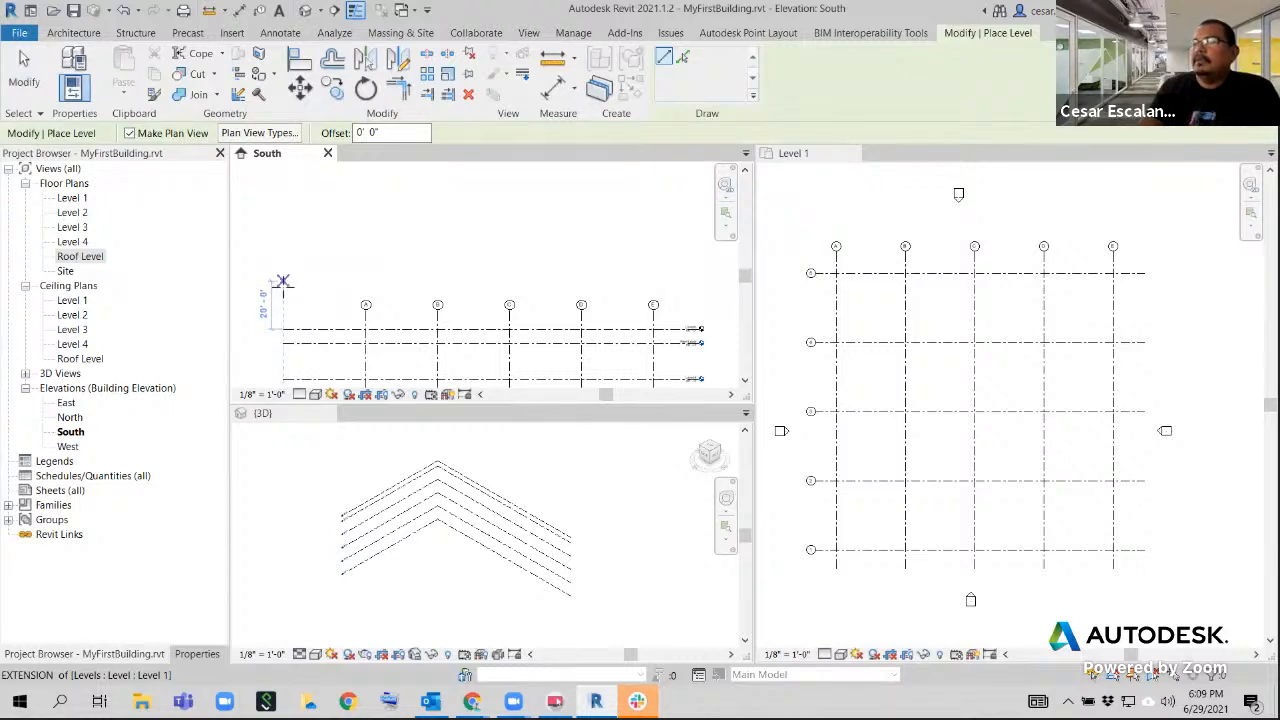
pyautogui.click(283, 293)
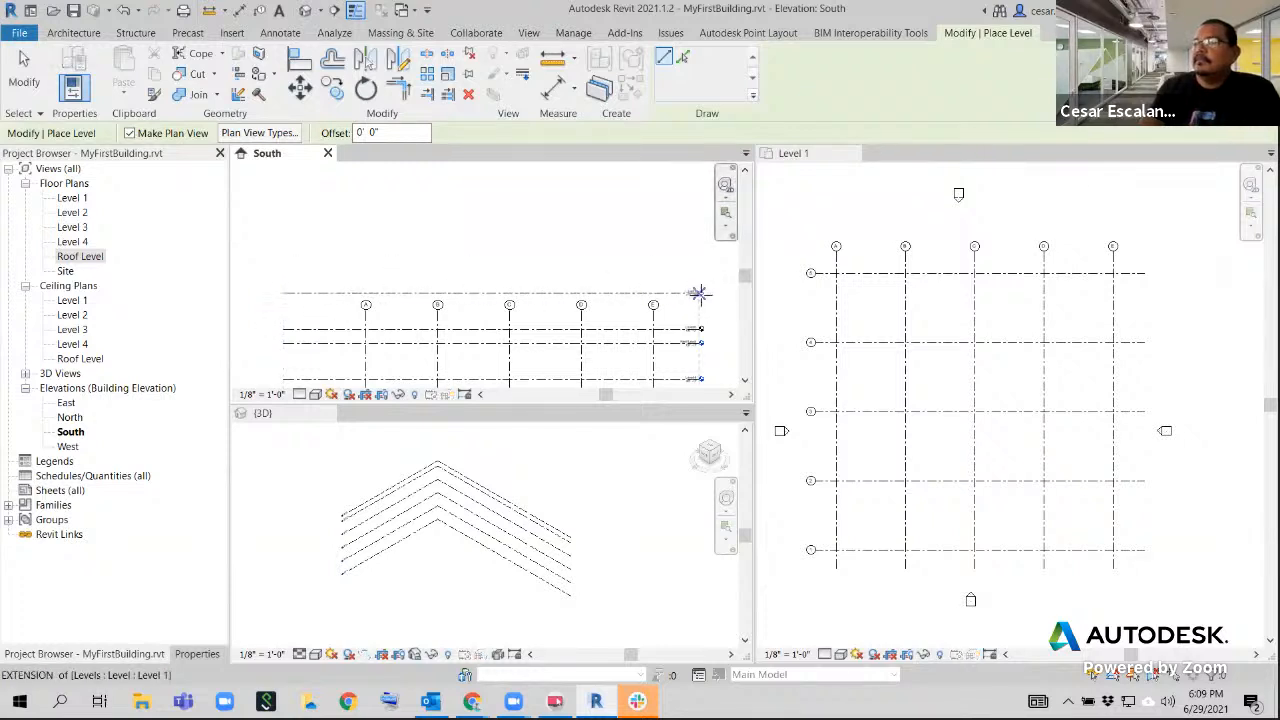
pyautogui.click(698, 293)
pyautogui.click(24, 70)
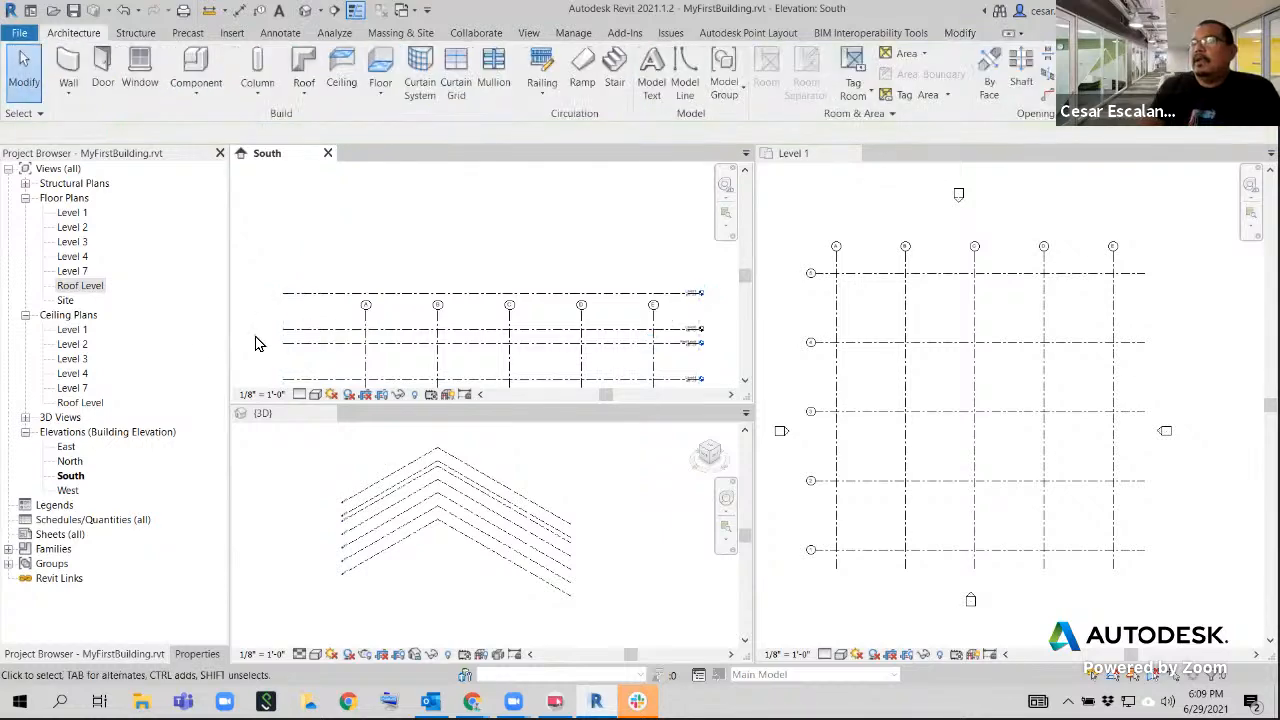
# Open the Level 7 floor plan, close the Level 1 view, and examine Level 7 for grids
pyautogui.doubleClick(78, 272)
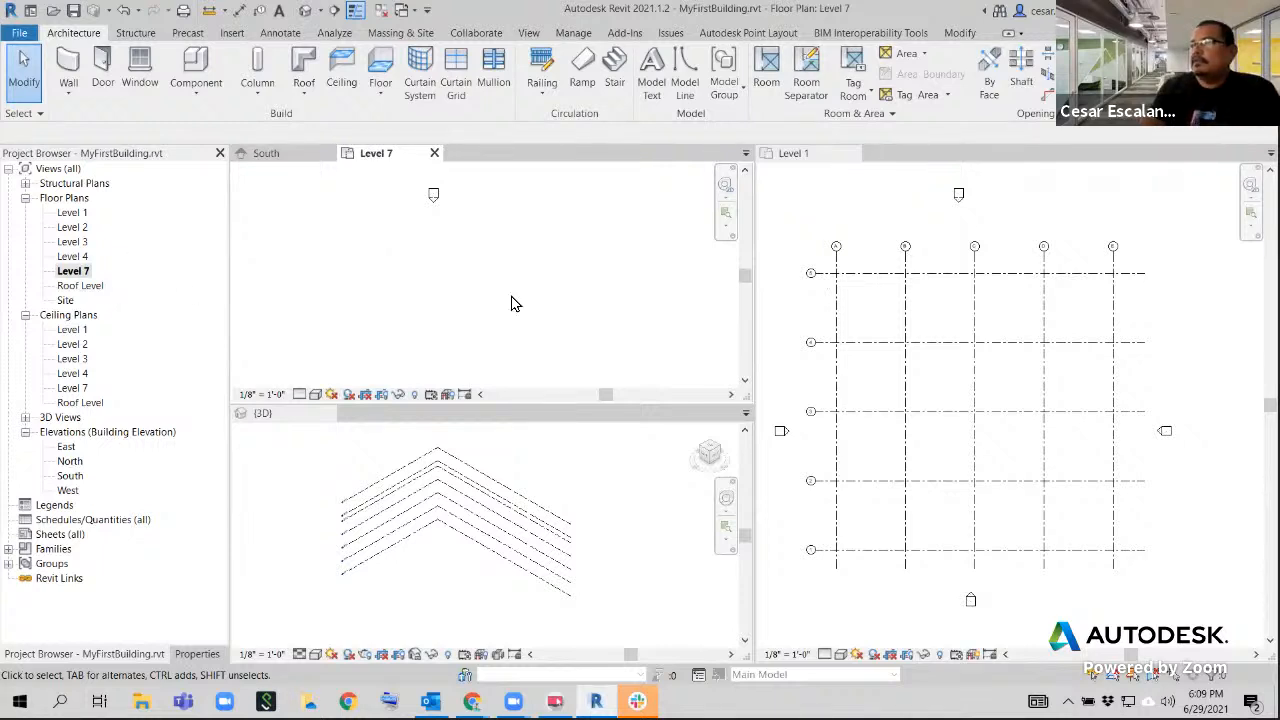
pyautogui.click(853, 154)
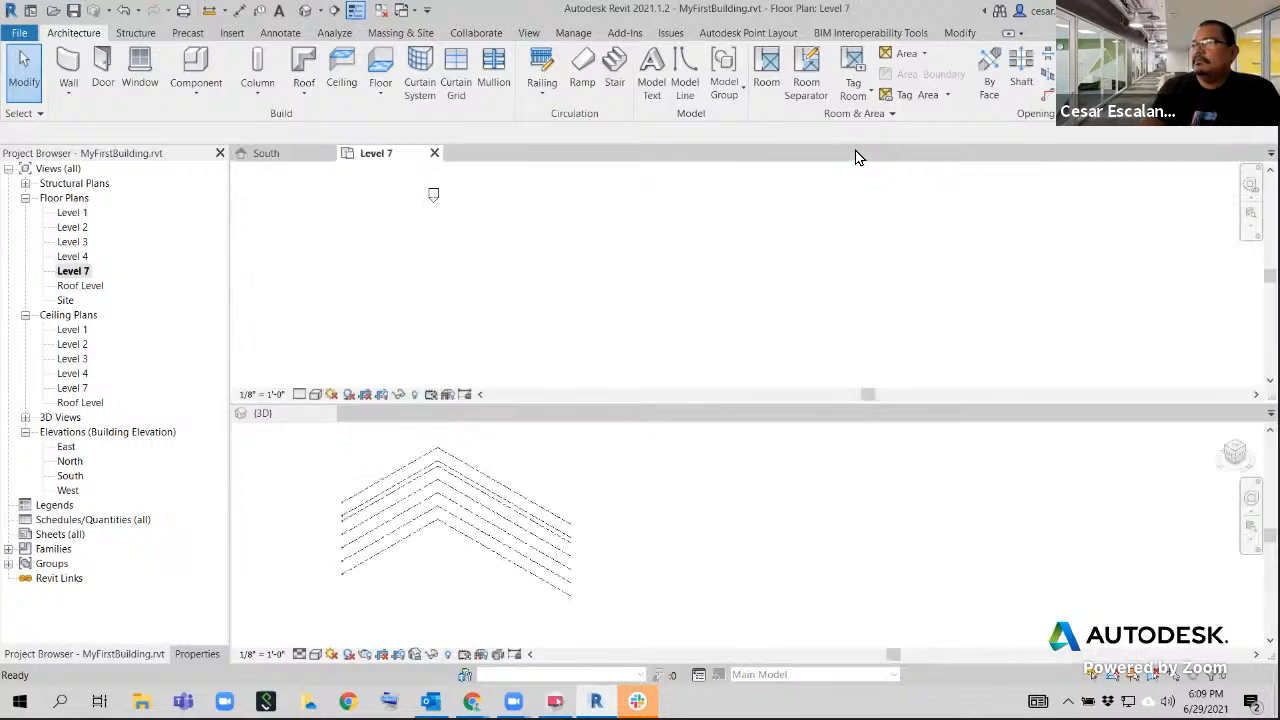
pyautogui.doubleClick(64, 273)
pyautogui.moveTo(566, 305); pyautogui.dragTo(584, 319, button='middle')
pyautogui.scroll(-3, 683, 305)
pyautogui.moveTo(708, 312); pyautogui.dragTo(820, 258, button='middle')
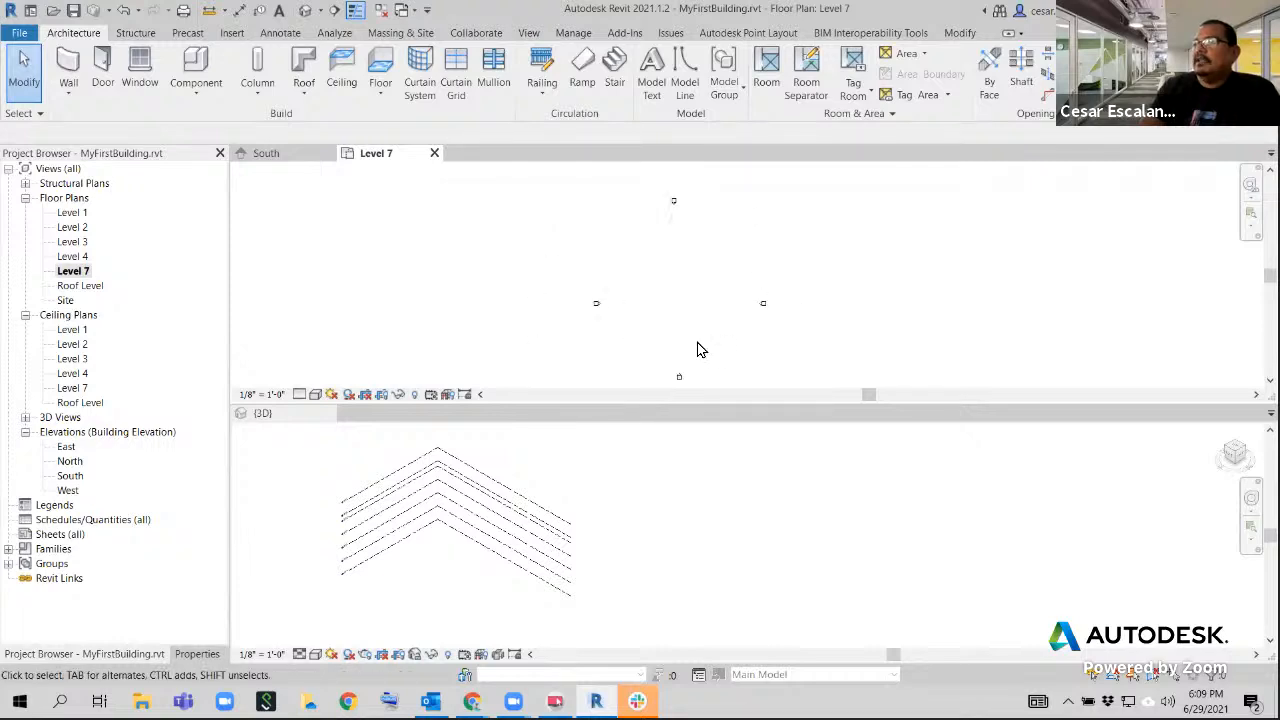
# Extend grids A through E upward past Level 7 in the South elevation, and return to the Level 7 floor plan
pyautogui.click(266, 157)
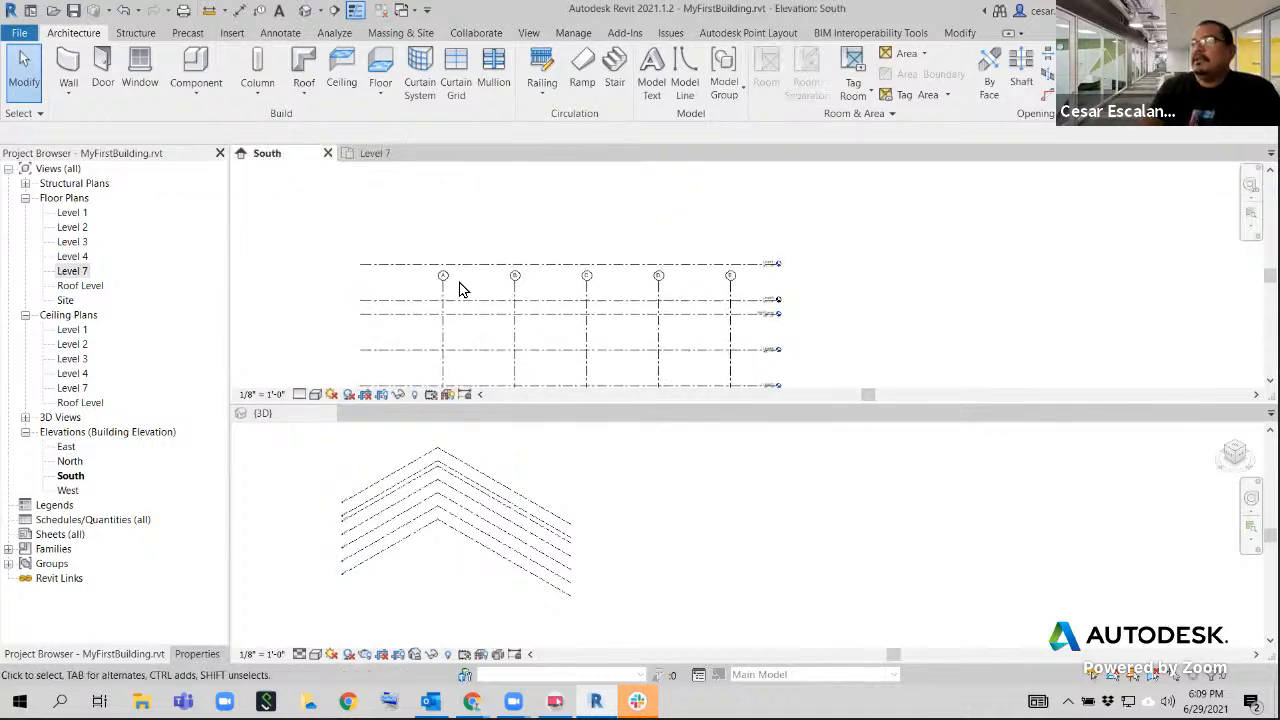
pyautogui.scroll(1, 731, 278)
pyautogui.click(730, 285)
pyautogui.moveTo(730, 285); pyautogui.dragTo(730, 212)
pyautogui.click(606, 223)
pyautogui.click(378, 154)
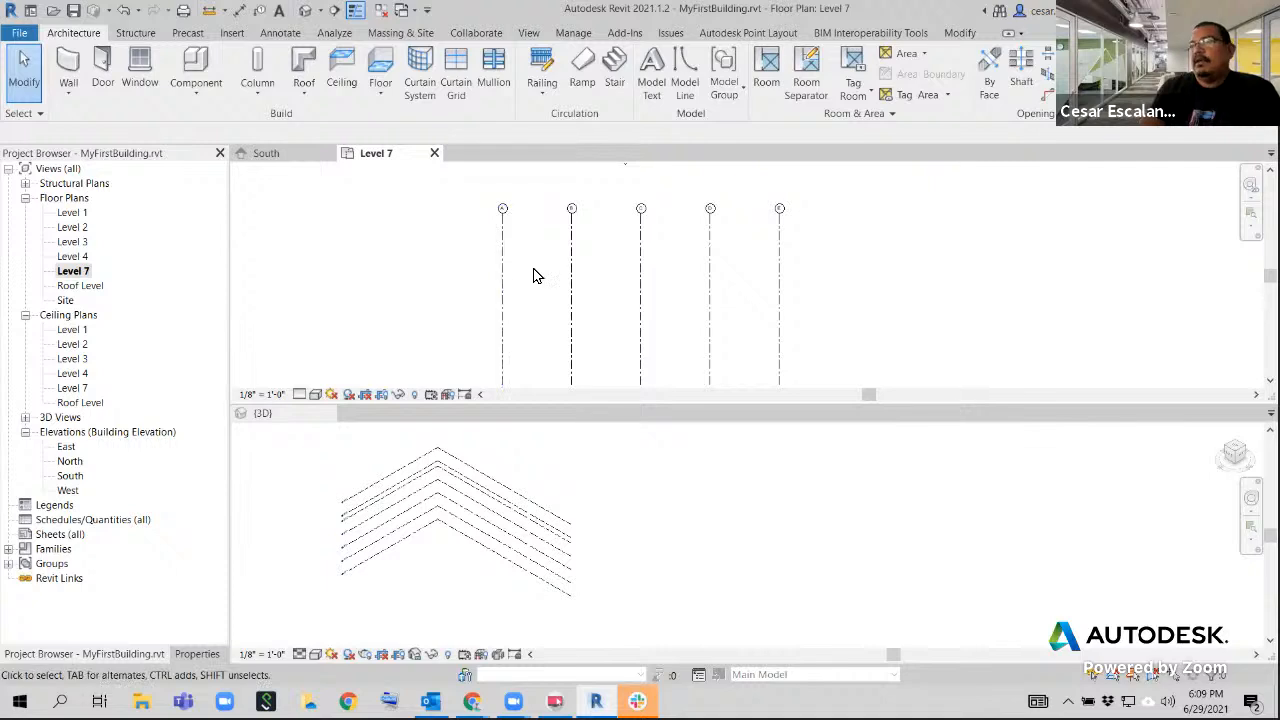
# Undo the upward extension of grids A through E and the creation of Level 7, and open the Level 1 floor plan
pyautogui.click(123, 12)
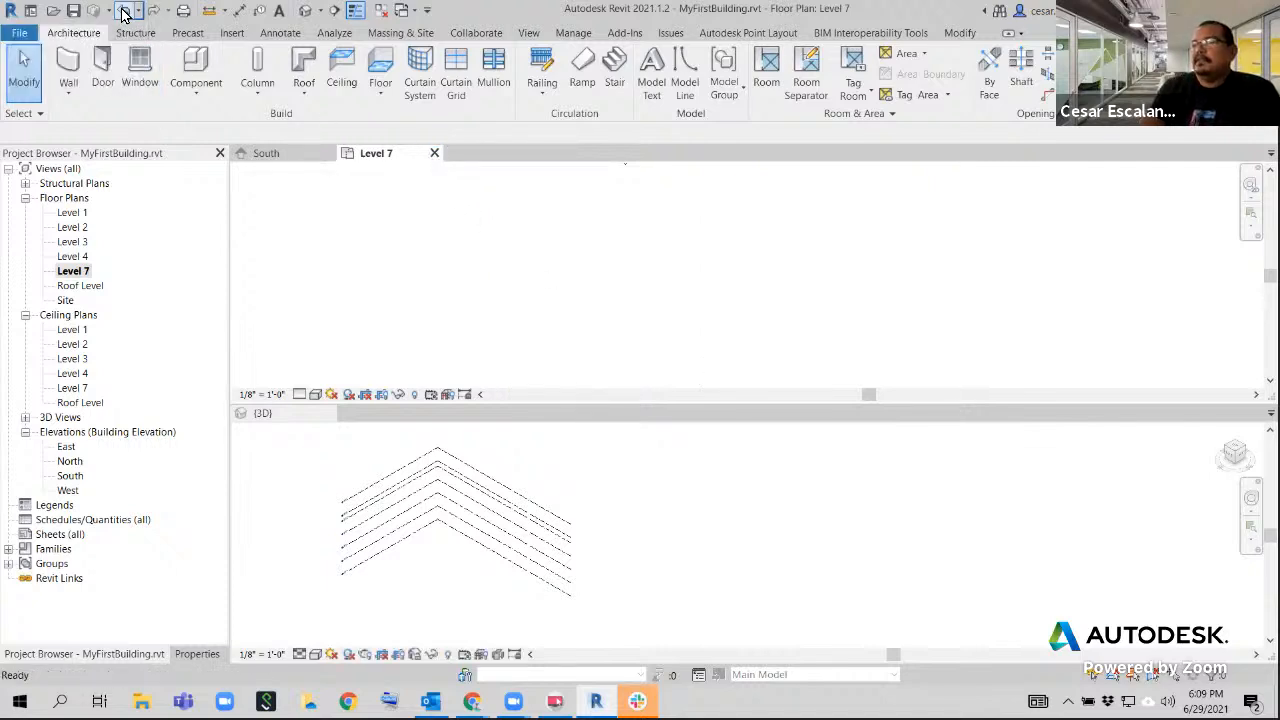
pyautogui.click(123, 12)
pyautogui.moveTo(800, 329); pyautogui.dragTo(749, 257, button='middle')
pyautogui.doubleClick(72, 198)
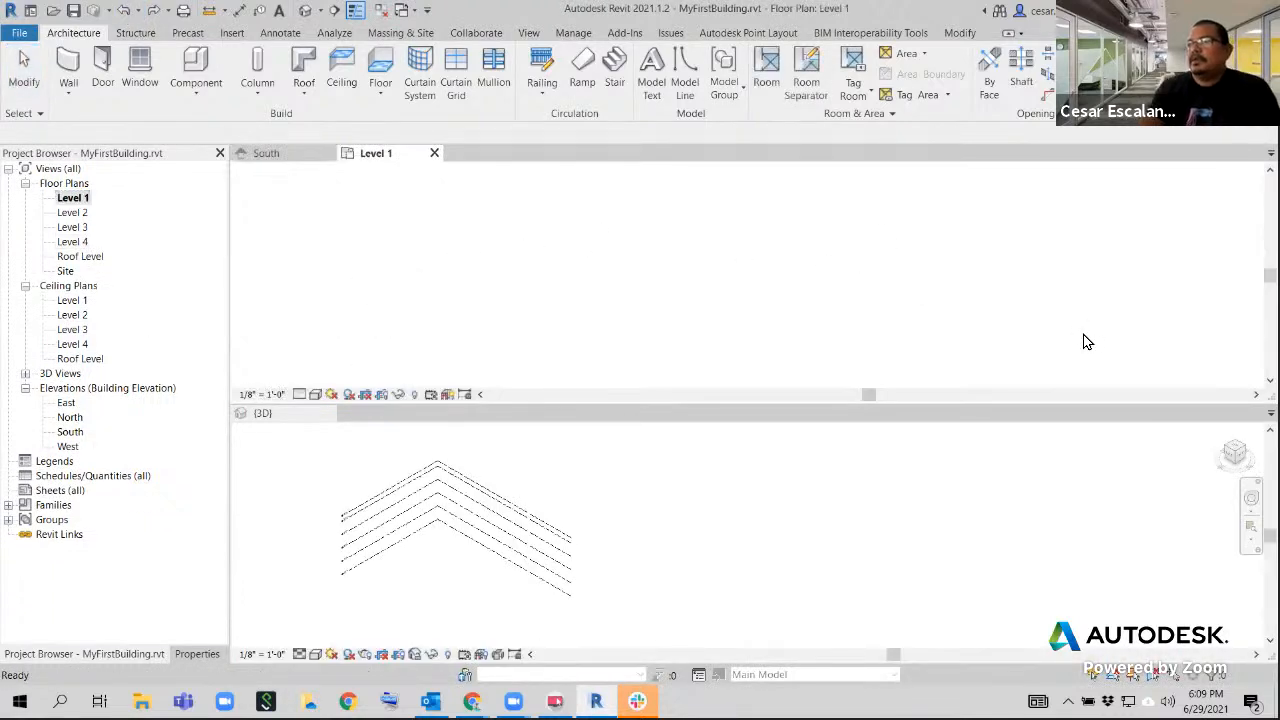
# Tile the open views so the South elevation fills the tall pane, and center its grids and levels there
pyautogui.press('w')
pyautogui.press('t')
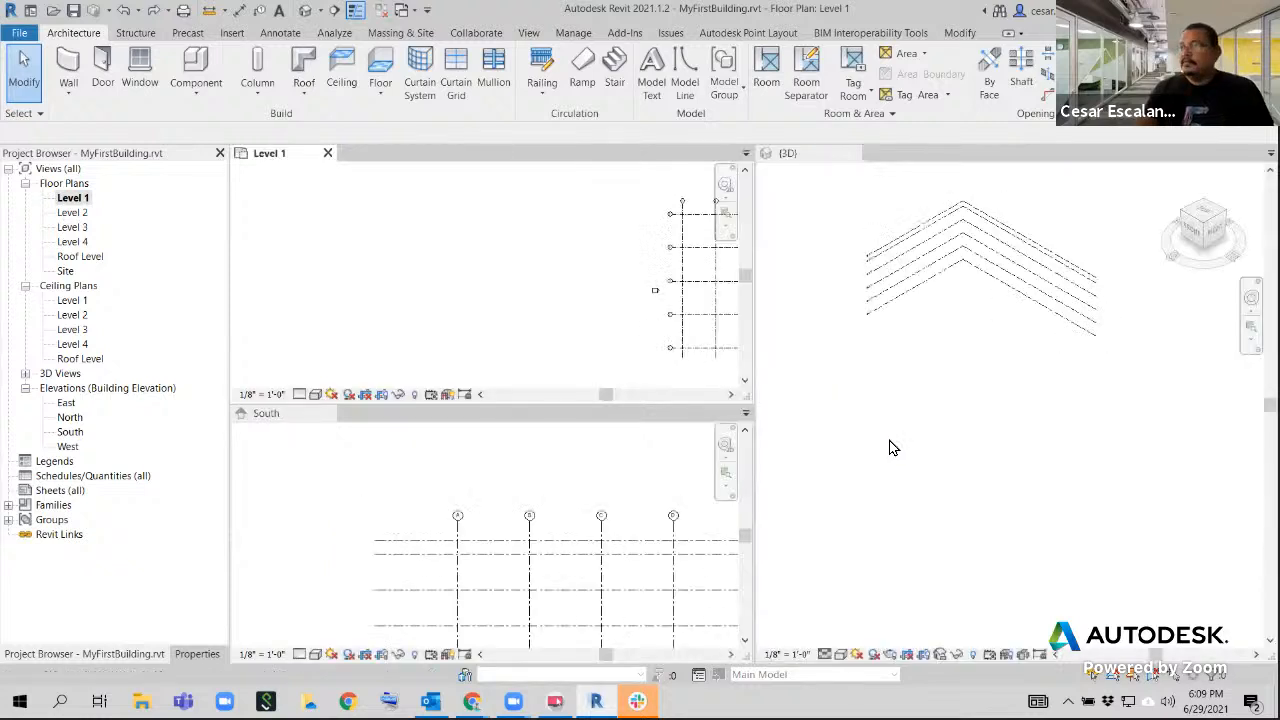
pyautogui.moveTo(657, 349); pyautogui.dragTo(951, 417, button='middle')
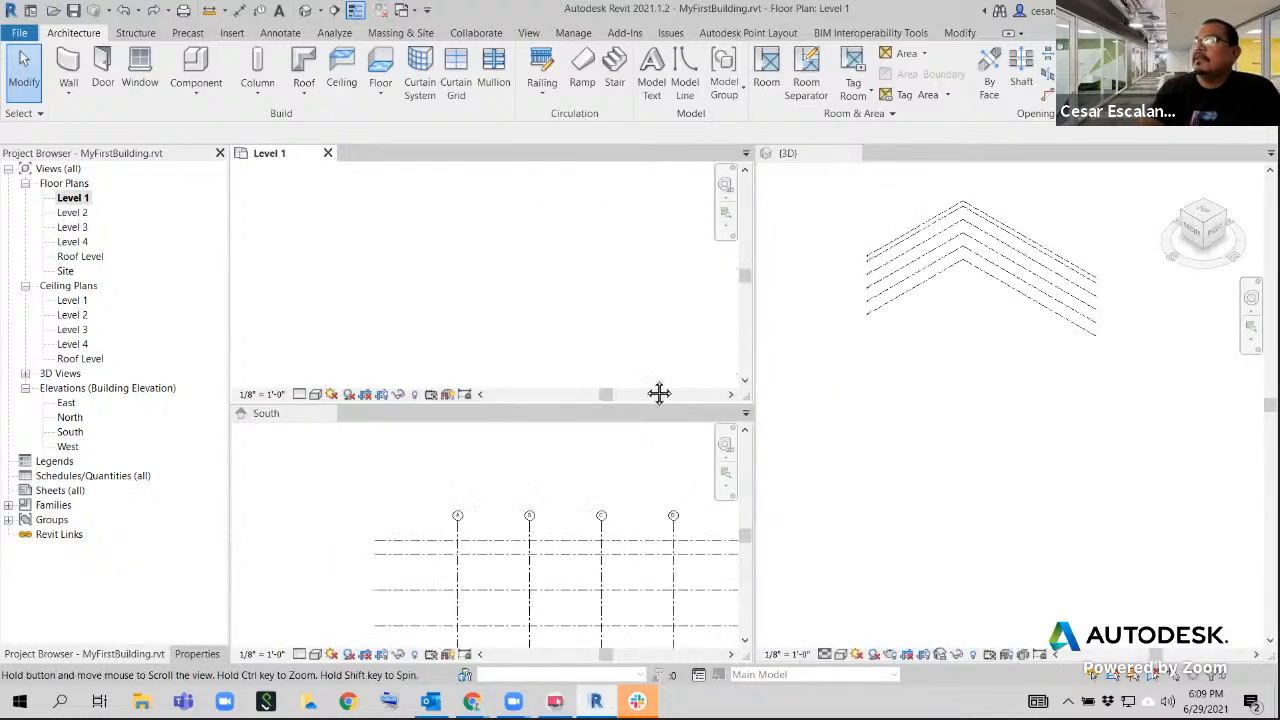
pyautogui.click(904, 384)
pyautogui.press('w')
pyautogui.press('t')
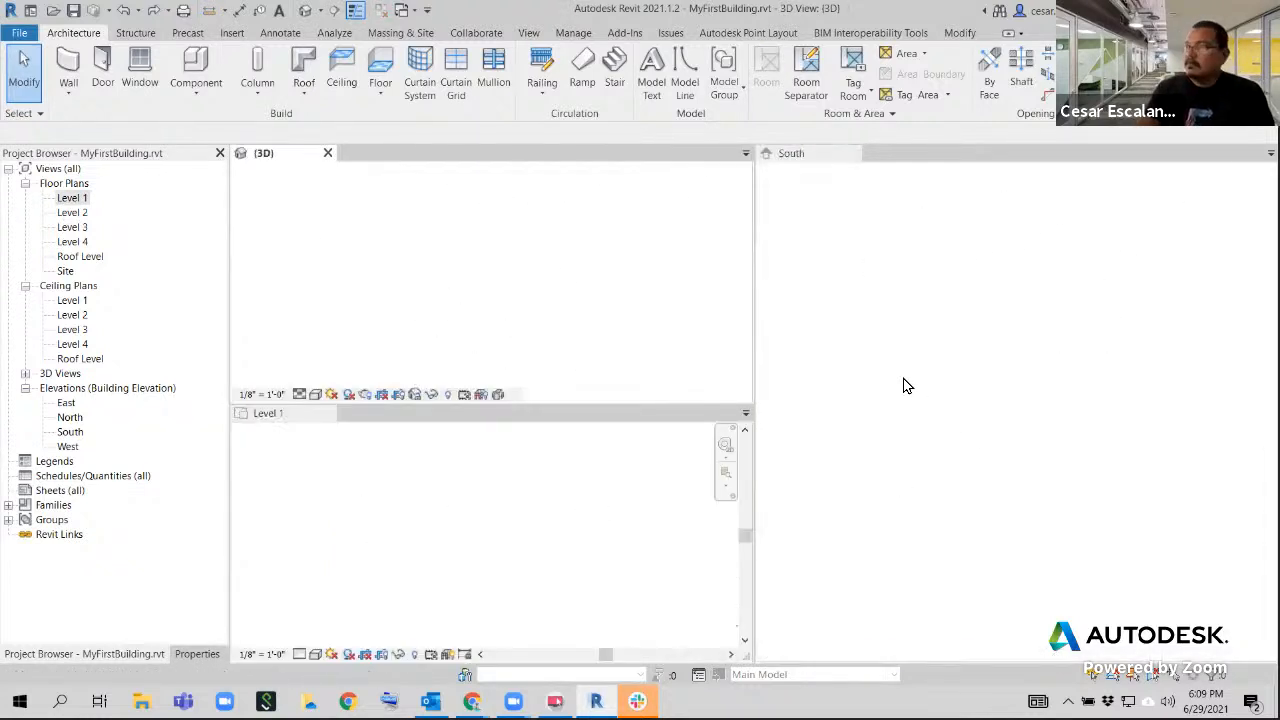
pyautogui.click(797, 520)
pyautogui.moveTo(909, 518); pyautogui.dragTo(789, 562, button='middle')
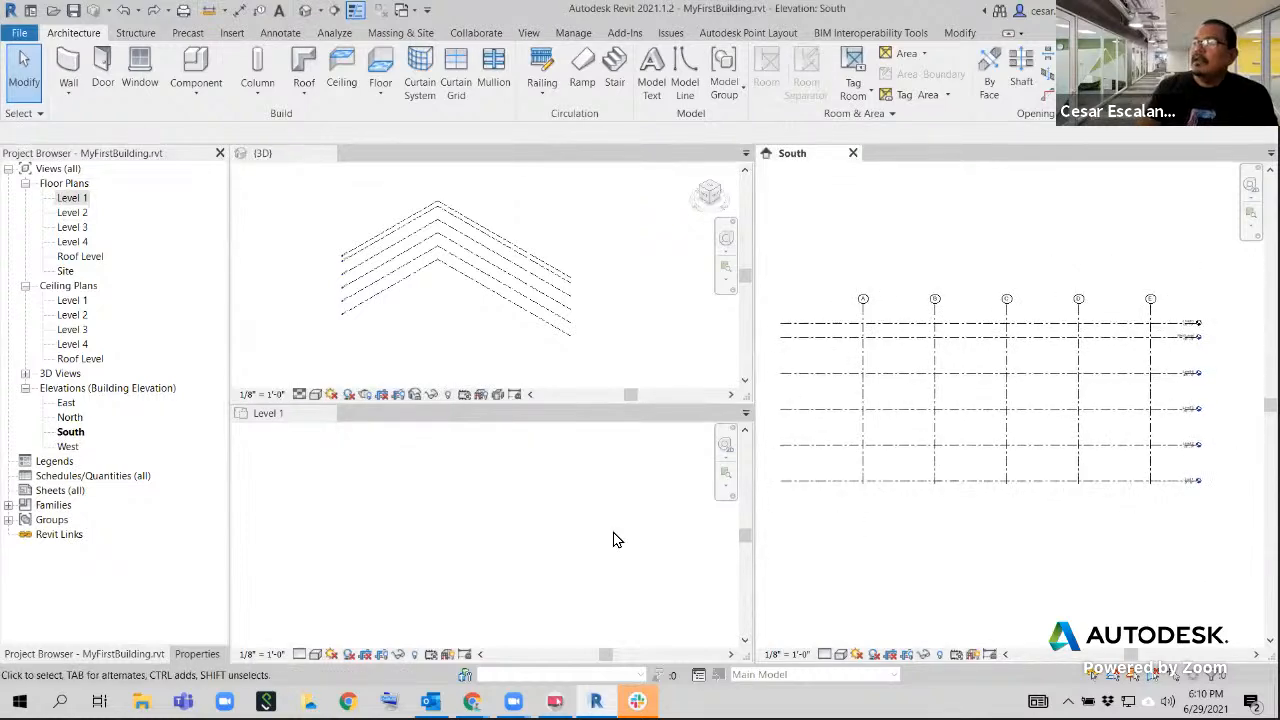
# Retile the views so the Level 1 floor plan sits above the 3D view, beside the tall South elevation
pyautogui.click(543, 520)
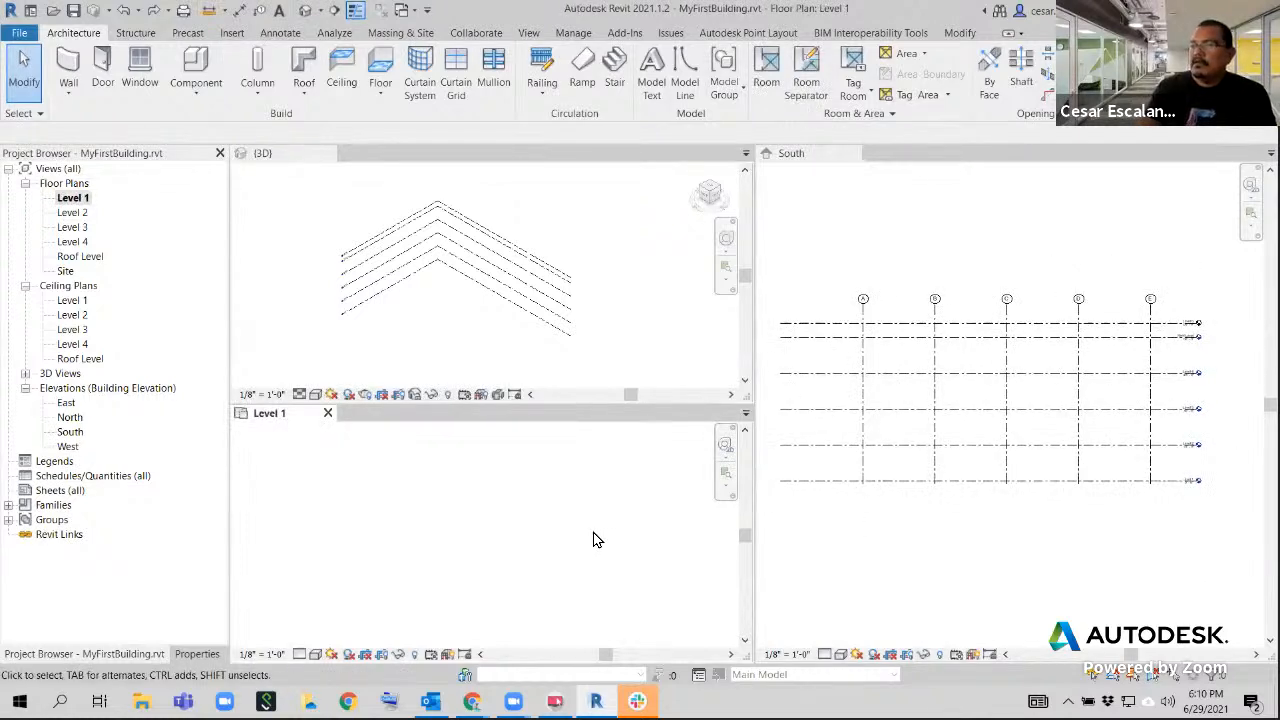
pyautogui.press('w')
pyautogui.press('t')
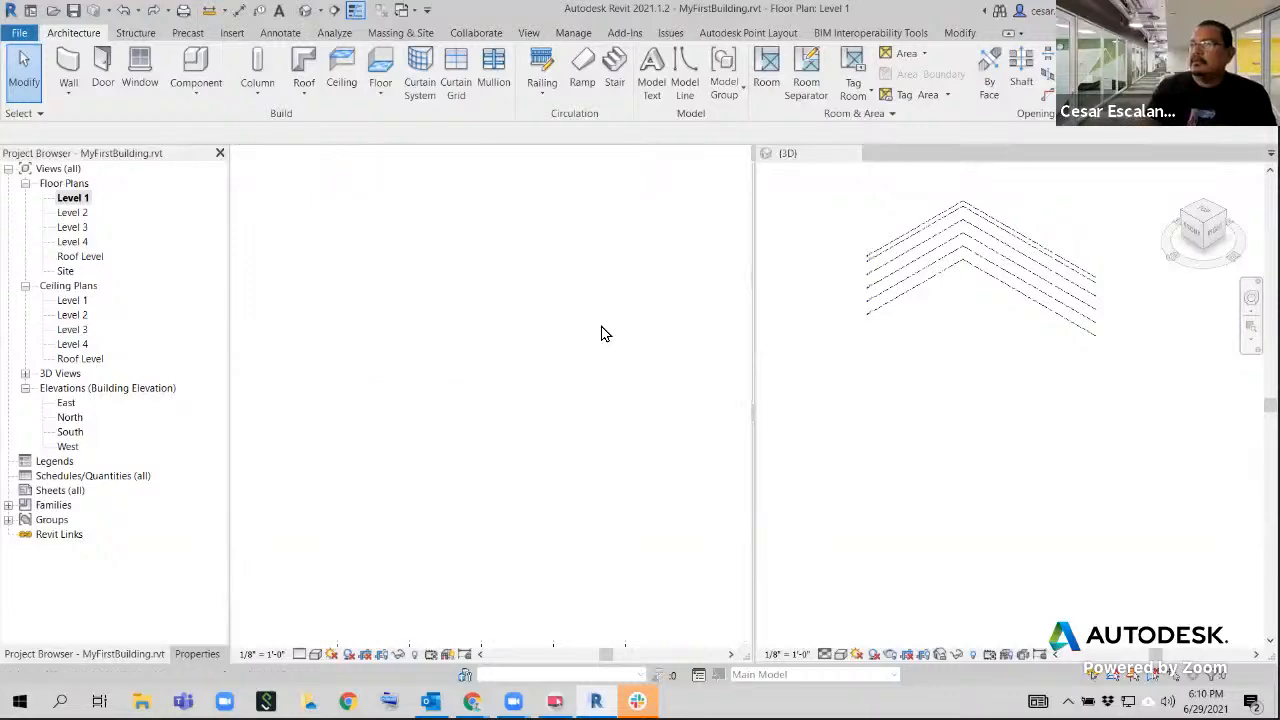
pyautogui.click(904, 432)
pyautogui.press('w')
pyautogui.press('t')
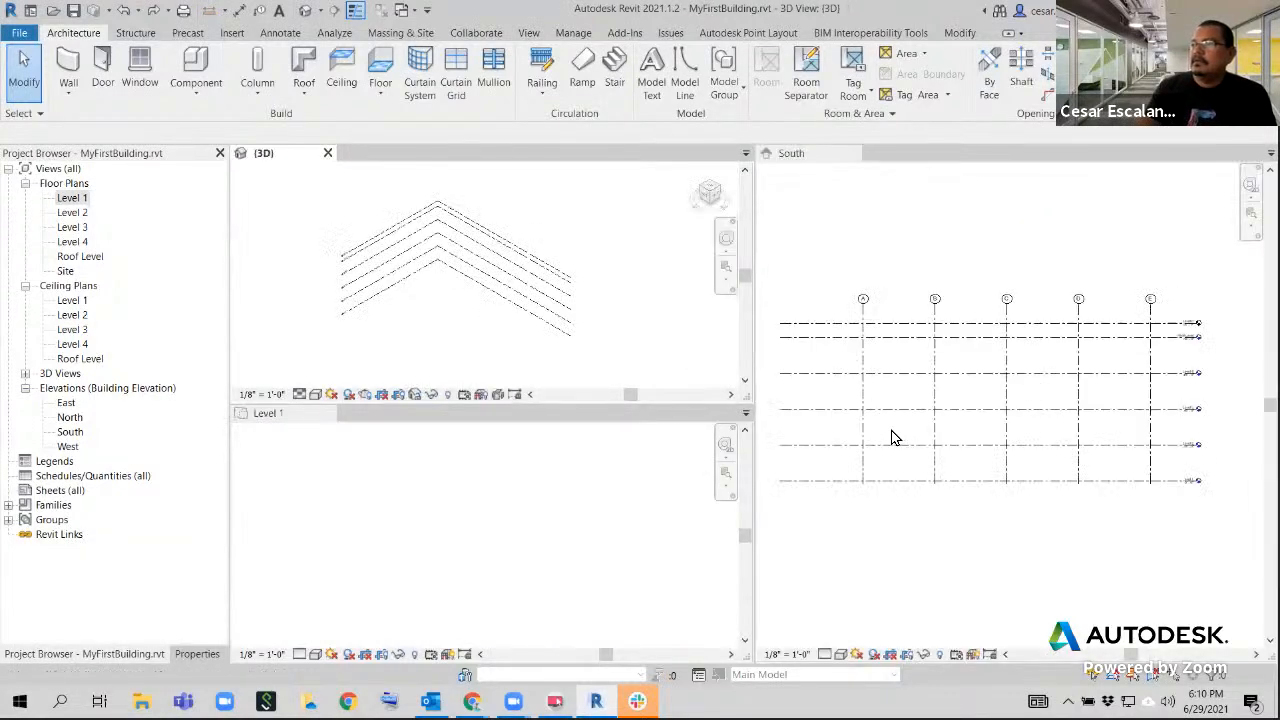
pyautogui.click(429, 565)
pyautogui.press('w')
pyautogui.press('t')
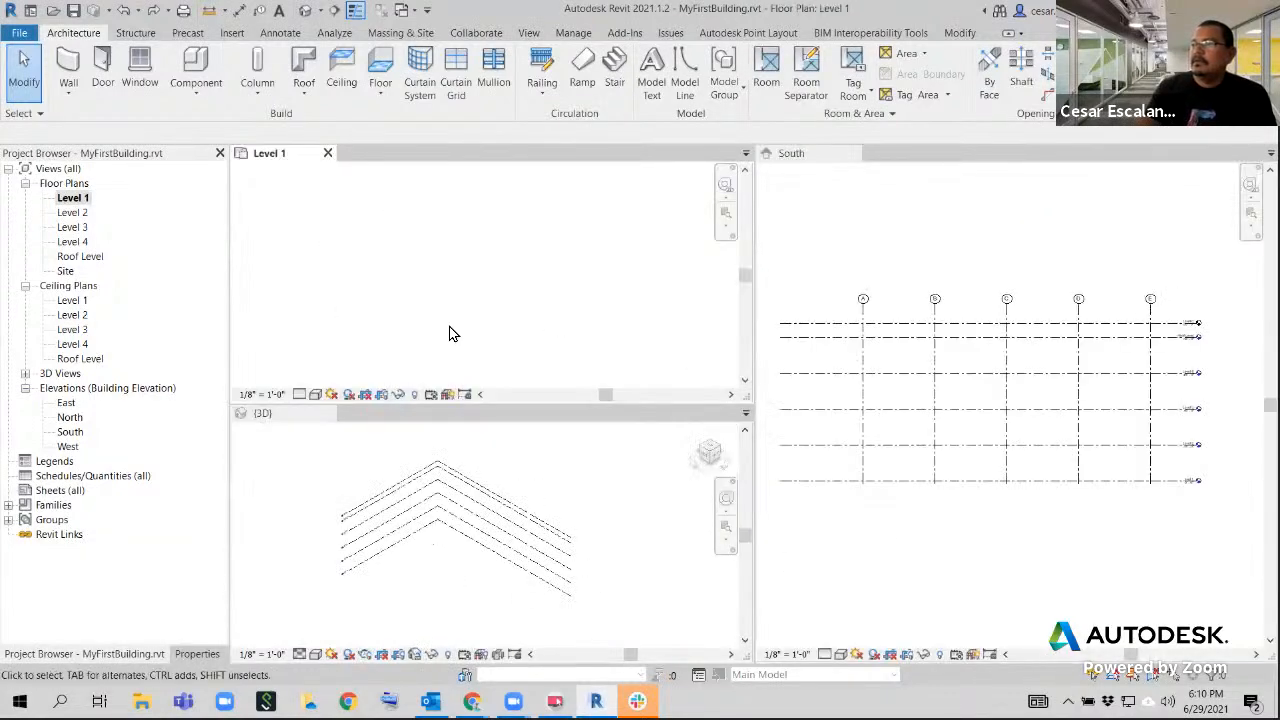
# Examine the grid layout in the Level 1 floor plan alongside the 3D and South views
pyautogui.scroll(-3, 457, 317)
pyautogui.moveTo(465, 321); pyautogui.dragTo(168, 312, button='middle')
pyautogui.scroll(5, 356, 293)
pyautogui.moveTo(370, 296); pyautogui.dragTo(597, 337, button='middle')
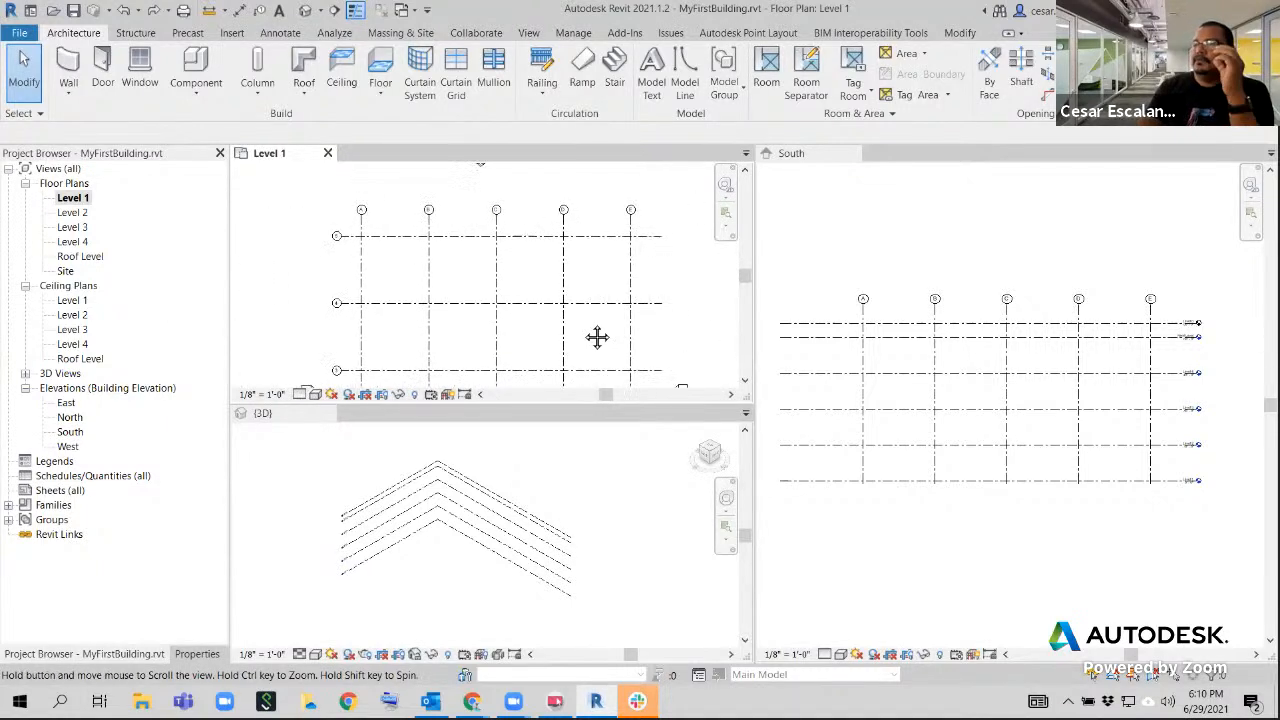
pyautogui.scroll(-2, 590, 333)
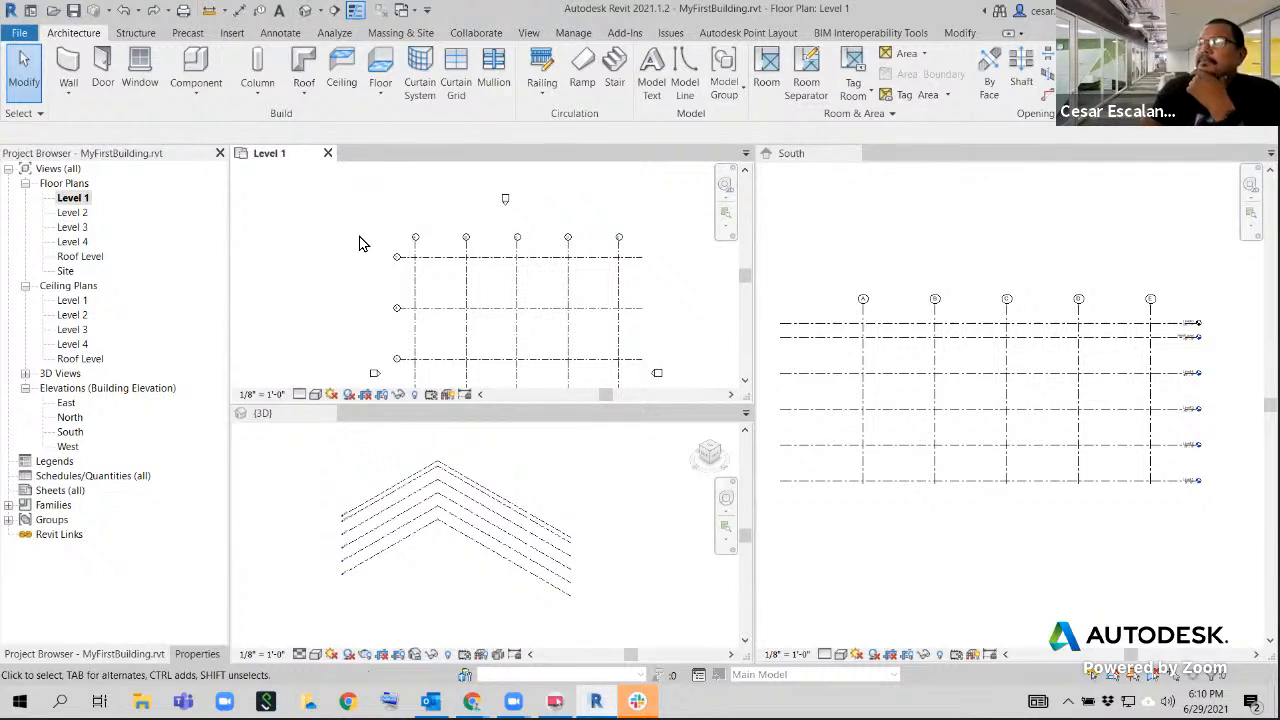
pyautogui.scroll(1, 639, 291)
pyautogui.moveTo(671, 320); pyautogui.dragTo(636, 285, button='middle')
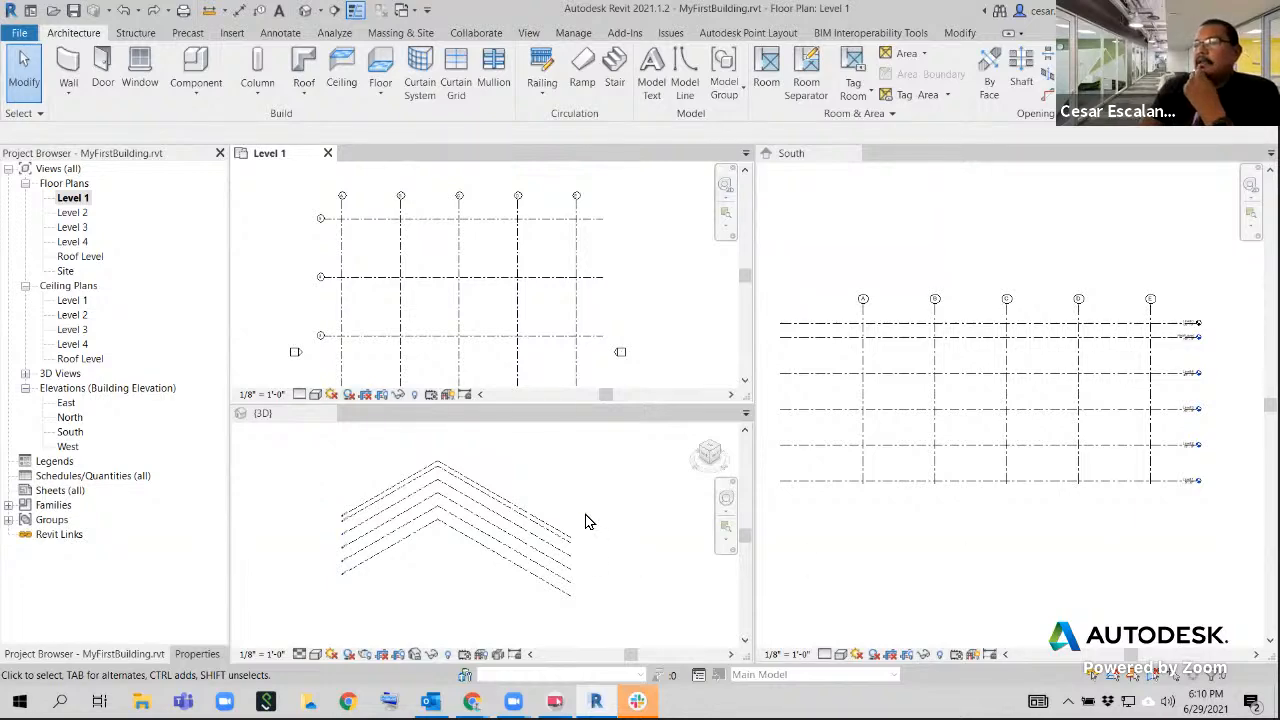
pyautogui.scroll(-1, 587, 521)
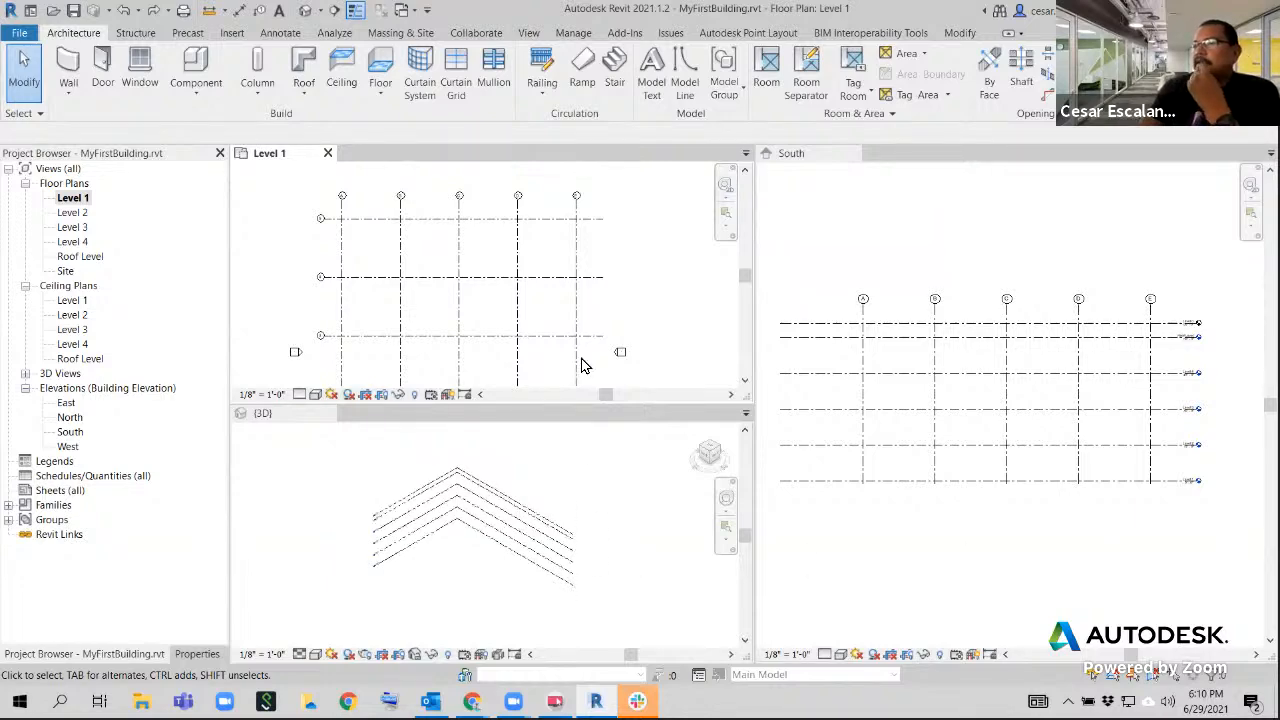
pyautogui.moveTo(620, 314)
pyautogui.mouseDown(button='middle')
pyautogui.moveTo(651, 271)
pyautogui.moveTo(623, 301)
pyautogui.mouseUp(button='middle')
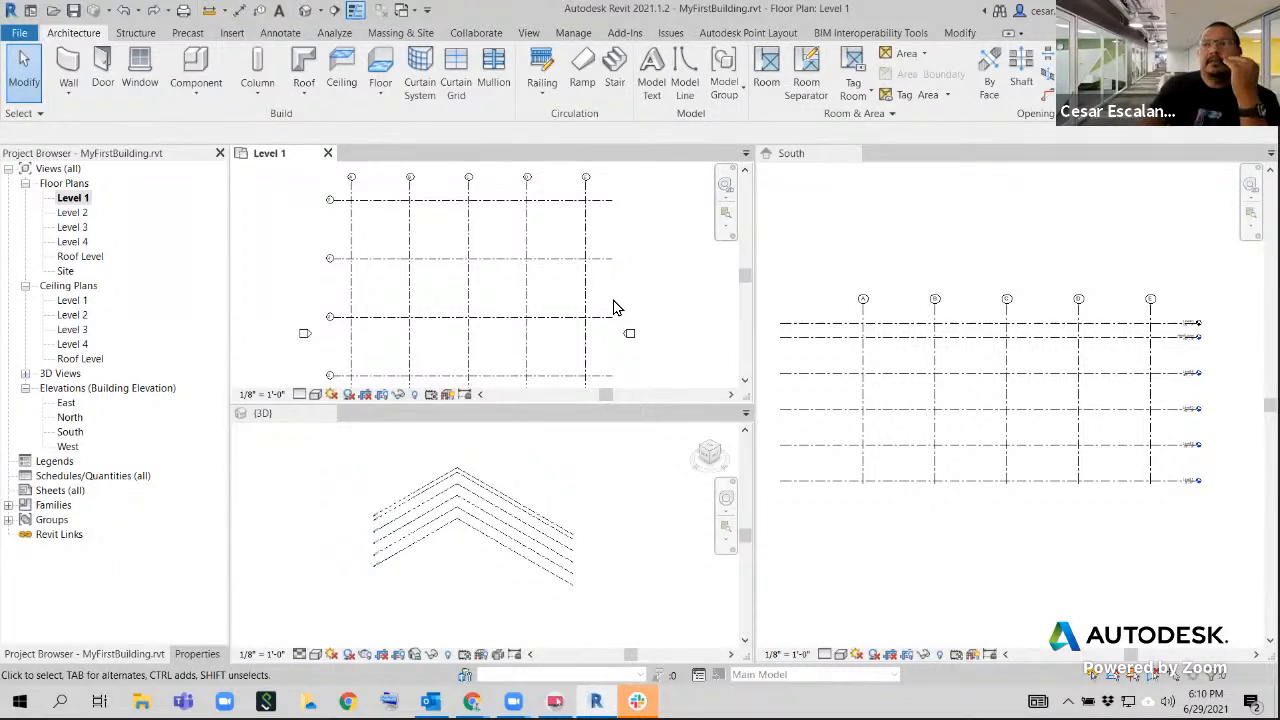
# Select grid E in the Level 1 floor plan and toggle its upper bubble off and on, leaving it shown
pyautogui.moveTo(654, 209); pyautogui.dragTo(643, 331, button='middle')
pyautogui.scroll(4, 560, 334)
pyautogui.scroll(2, 560, 334)
pyautogui.scroll(1, 551, 349)
pyautogui.click(545, 343)
pyautogui.moveTo(610, 353)
pyautogui.mouseDown(button='middle')
pyautogui.moveTo(628, 391)
pyautogui.moveTo(606, 363)
pyautogui.mouseUp(button='middle')
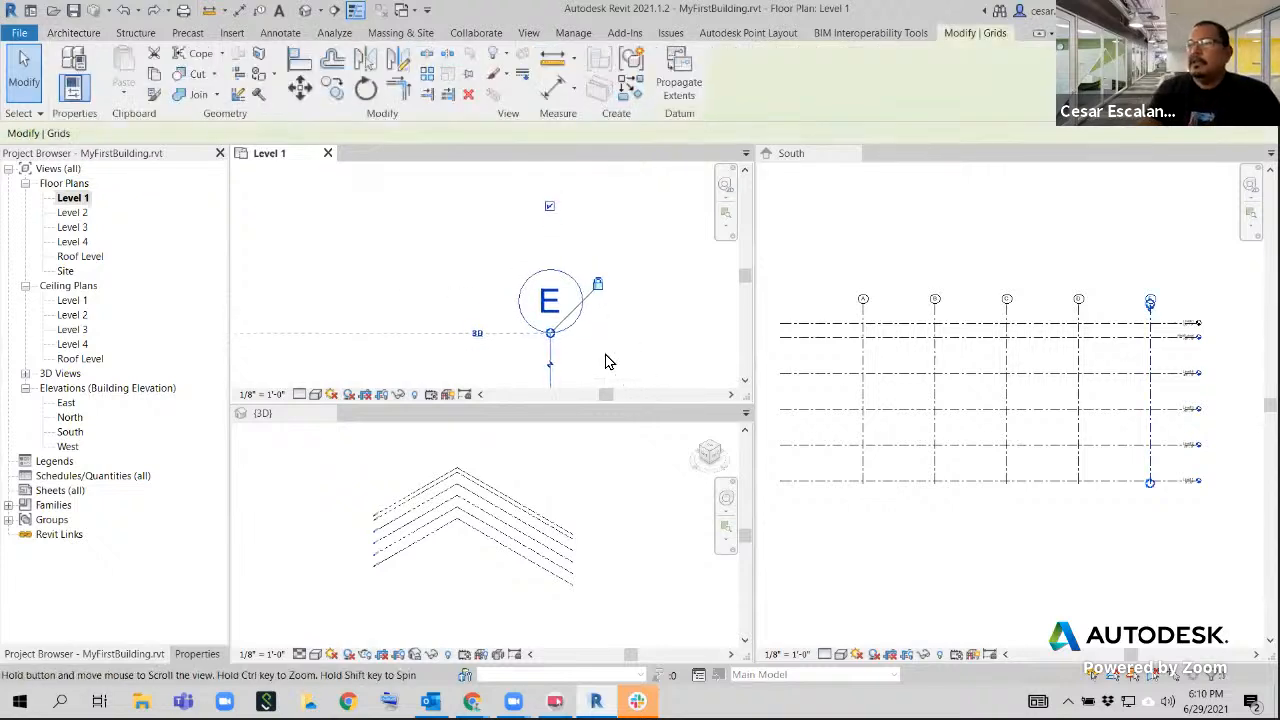
pyautogui.click(549, 208)
pyautogui.click(549, 208)
pyautogui.click(549, 208)
pyautogui.click(549, 208)
# Add an elbow below grid E's bubble in Level 1, and pull the offset bubble back in line with the grid
pyautogui.moveTo(617, 300); pyautogui.dragTo(643, 251, button='middle')
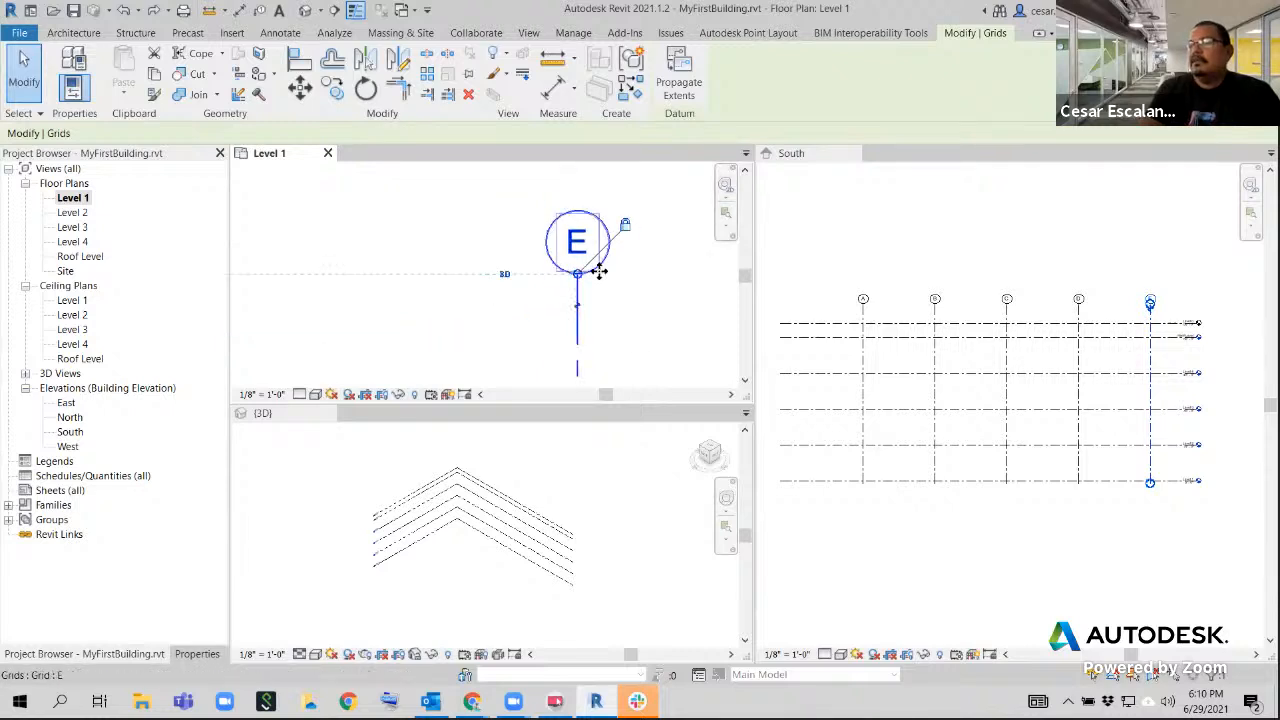
pyautogui.scroll(1, 626, 335)
pyautogui.moveTo(626, 334); pyautogui.dragTo(547, 373, button='middle')
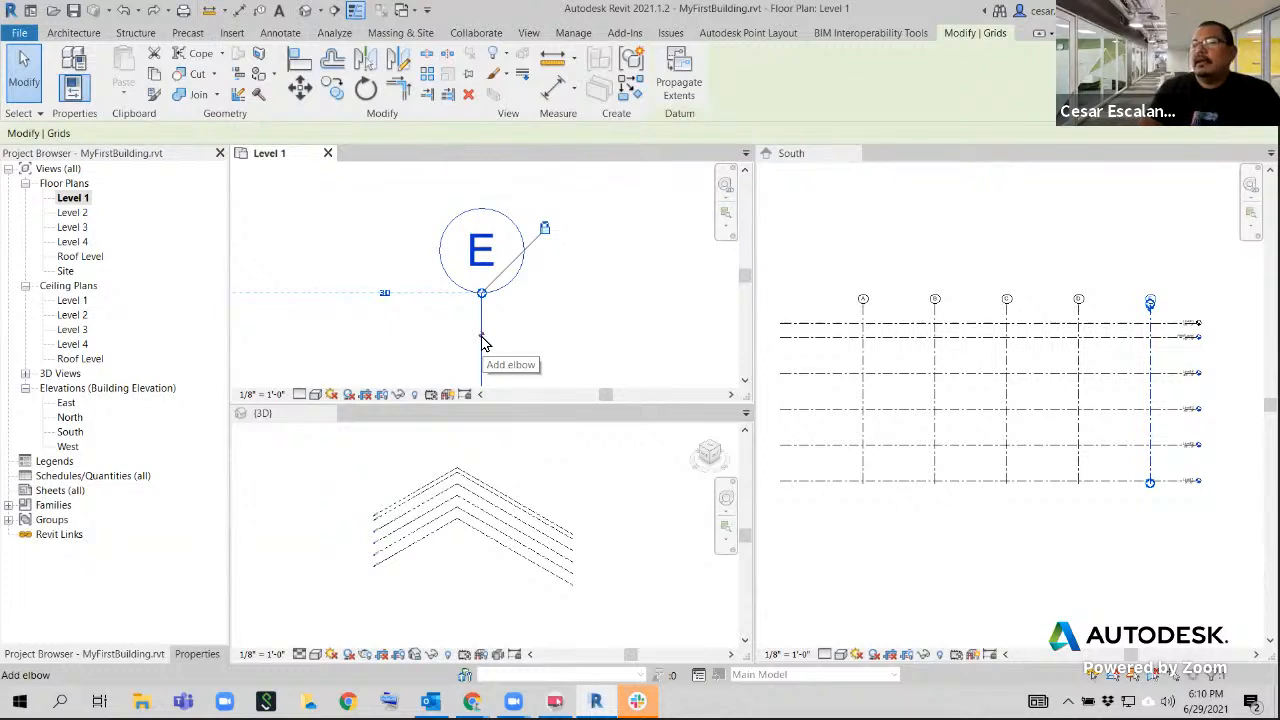
pyautogui.click(482, 340)
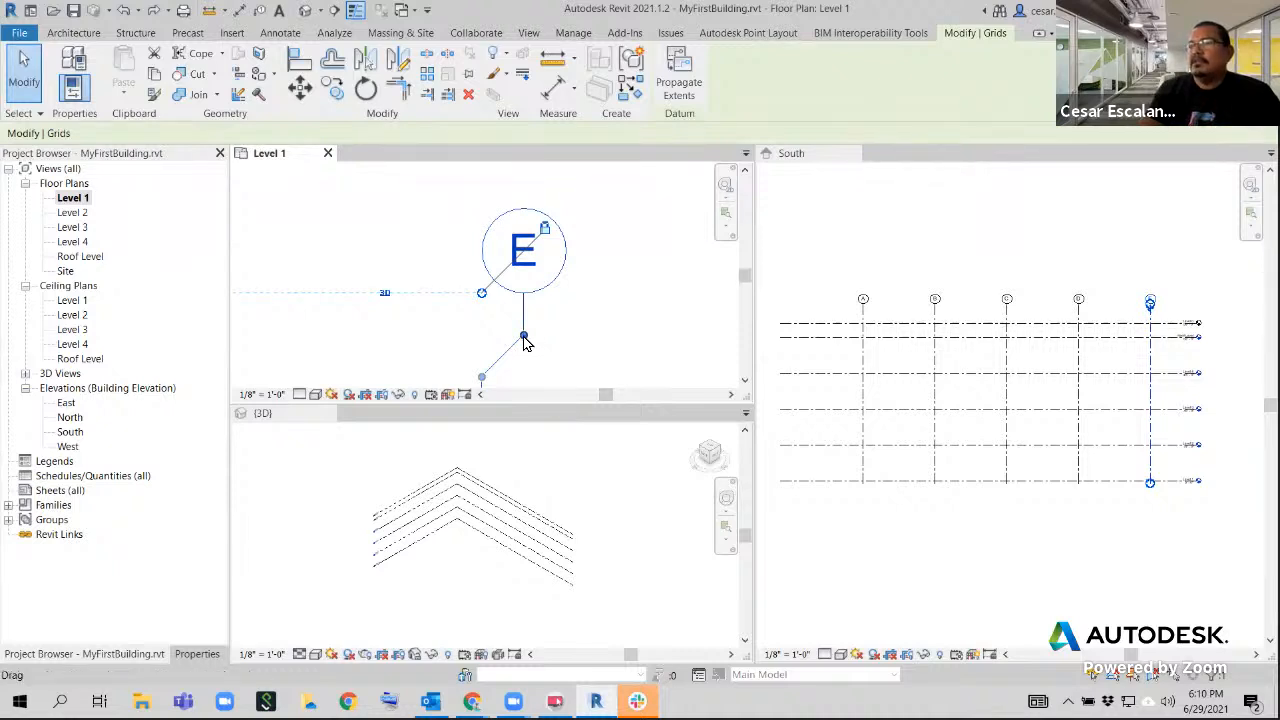
pyautogui.moveTo(524, 338); pyautogui.dragTo(482, 338)
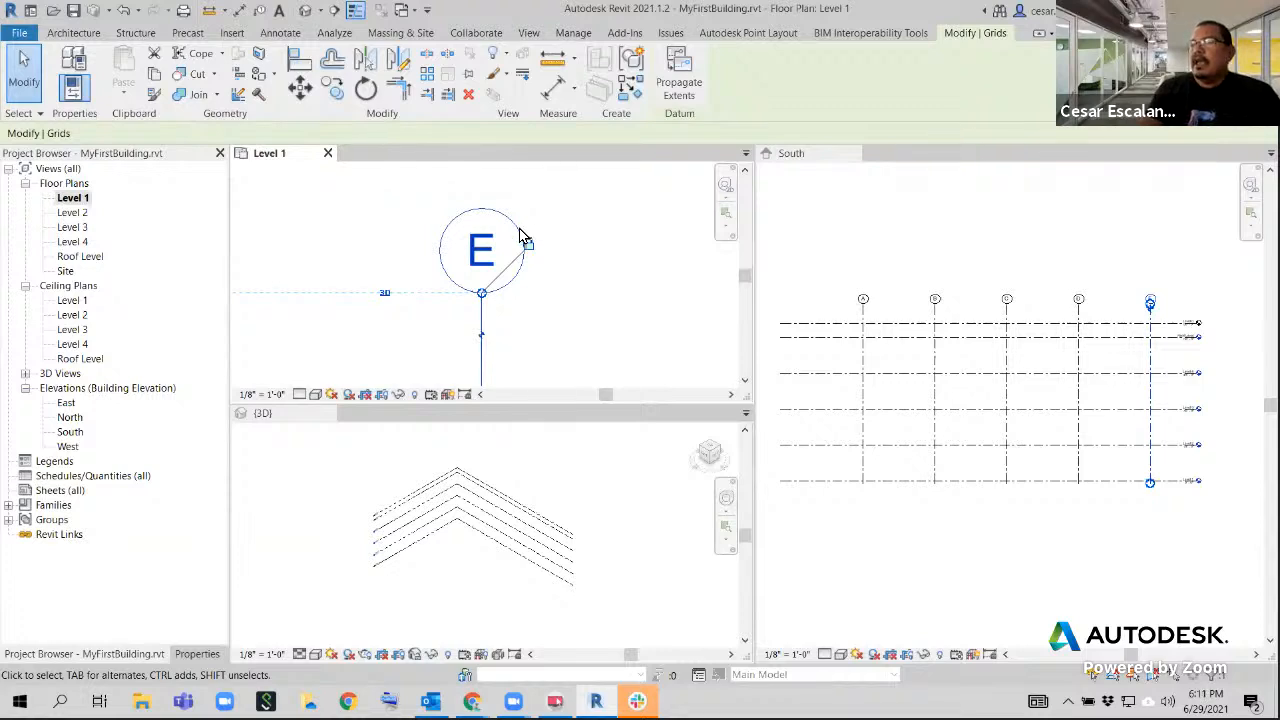
# Extend the aligned upper ends of grids A through E slightly upward in Level 1 by moving grid E's model end
pyautogui.moveTo(586, 303); pyautogui.dragTo(726, 340, button='middle')
pyautogui.scroll(-1, 708, 333)
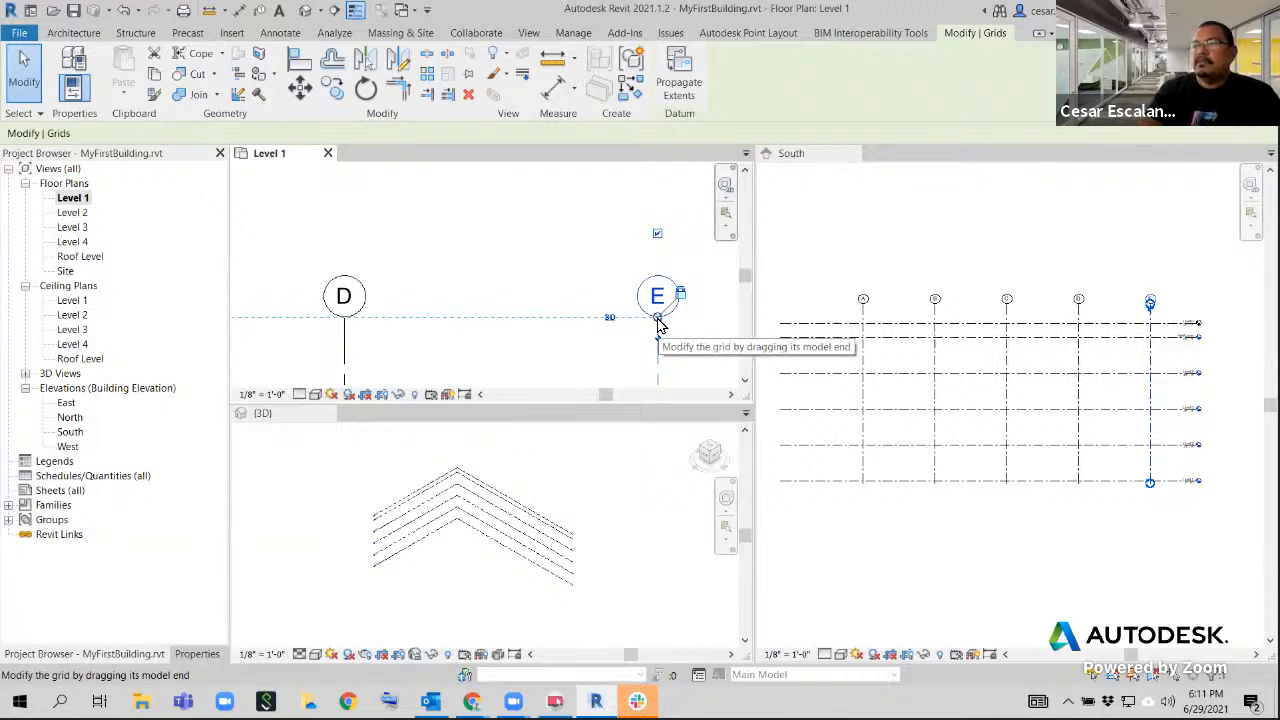
pyautogui.moveTo(657, 318); pyautogui.dragTo(651, 258)
pyautogui.scroll(2, 680, 263)
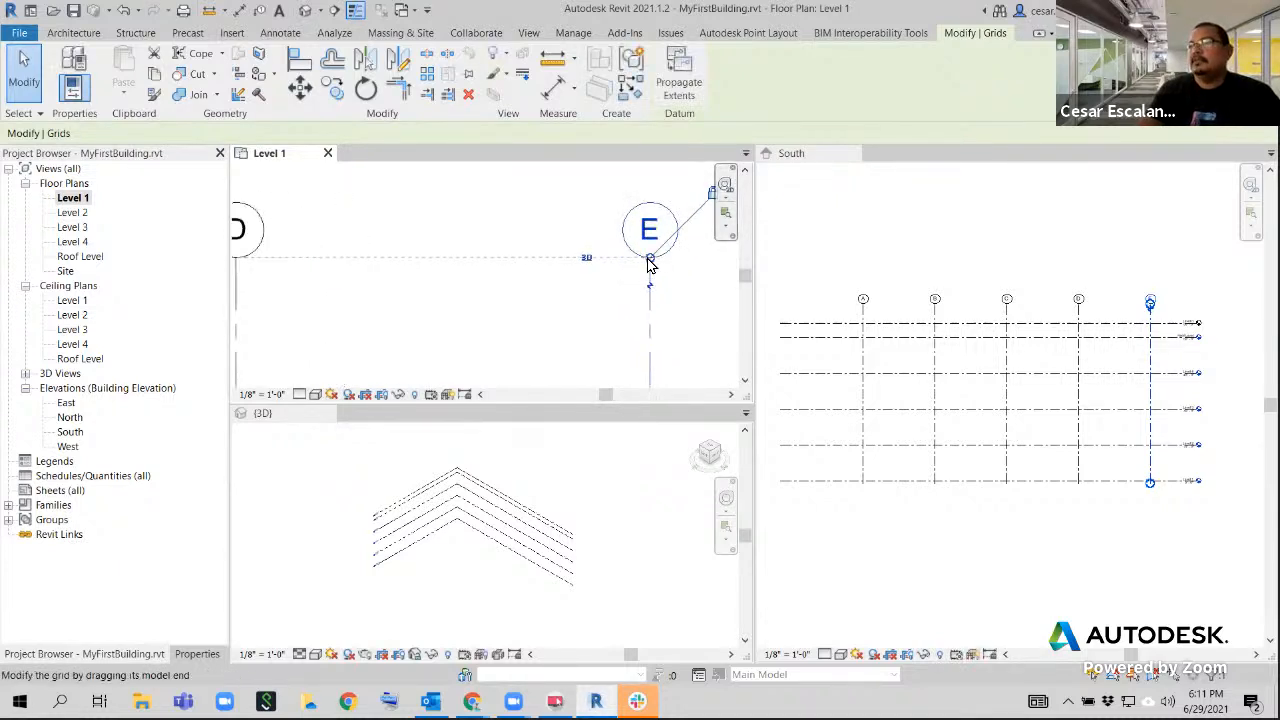
# Switch grid E's upper end to 2D extents in Level 1 and shorten it so its bubble sits below grid D's
pyautogui.moveTo(674, 340); pyautogui.dragTo(548, 340, button='middle')
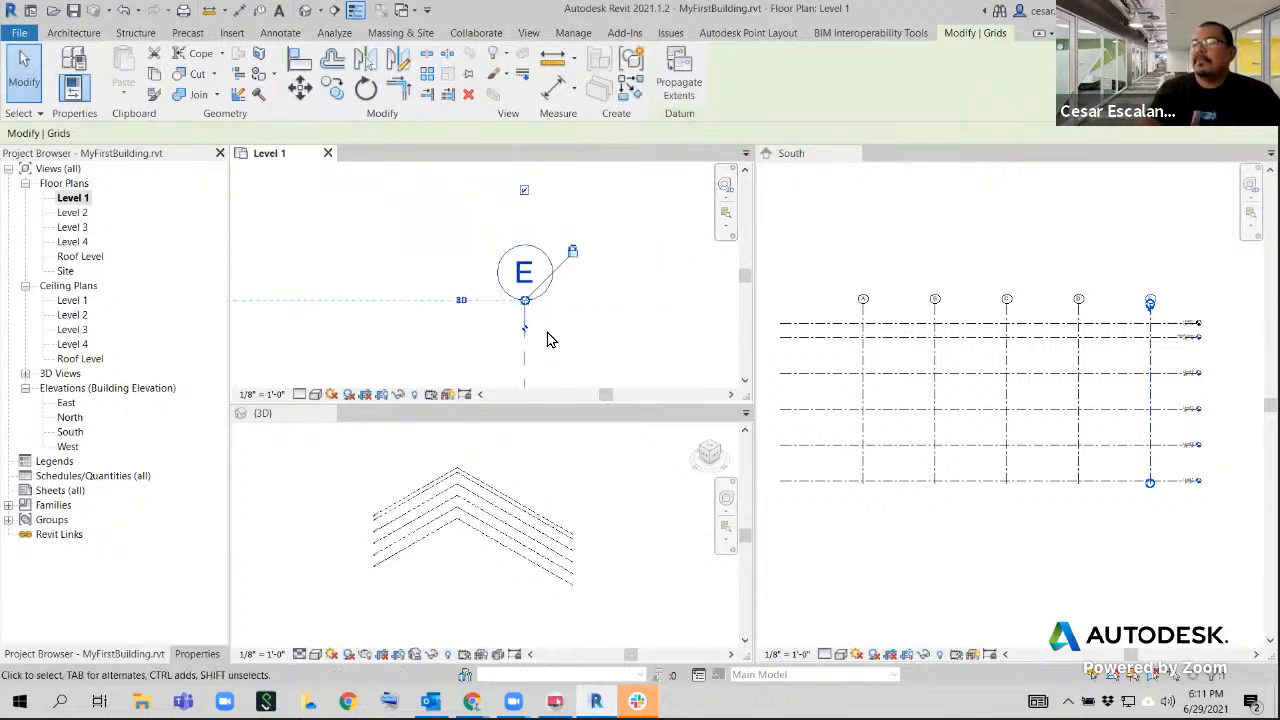
pyautogui.click(461, 301)
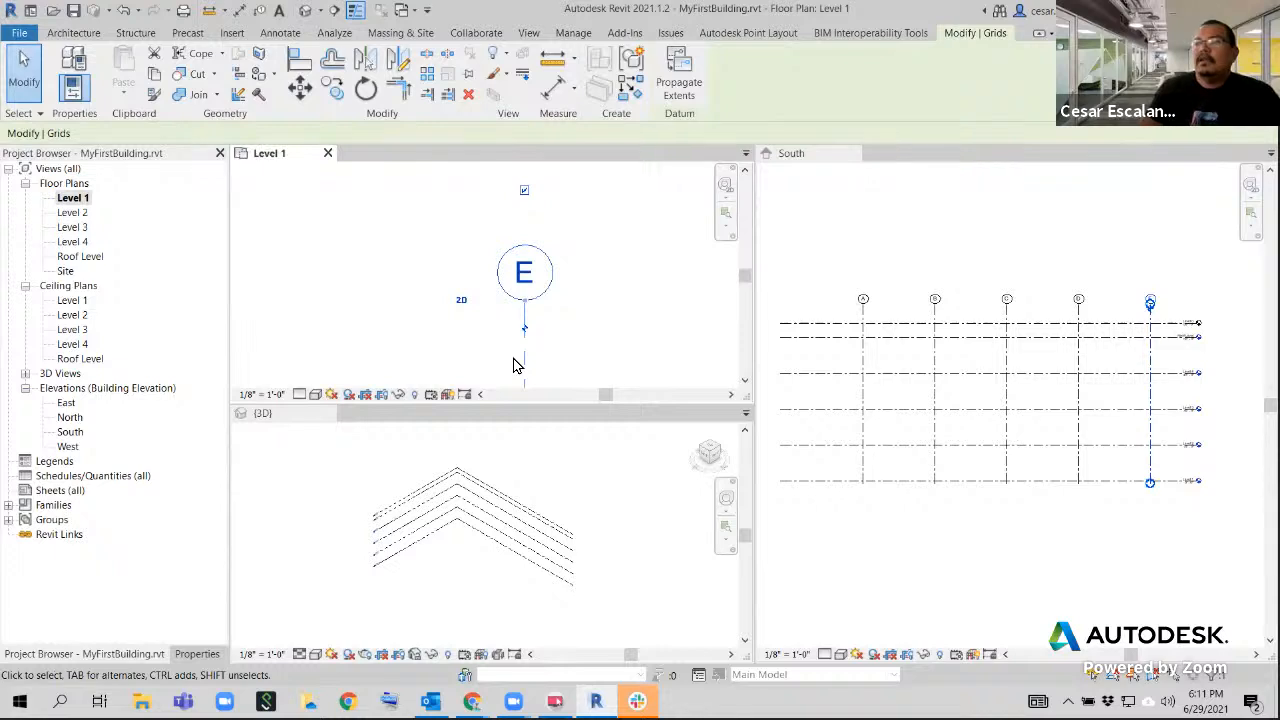
pyautogui.moveTo(620, 314); pyautogui.dragTo(660, 277, button='middle')
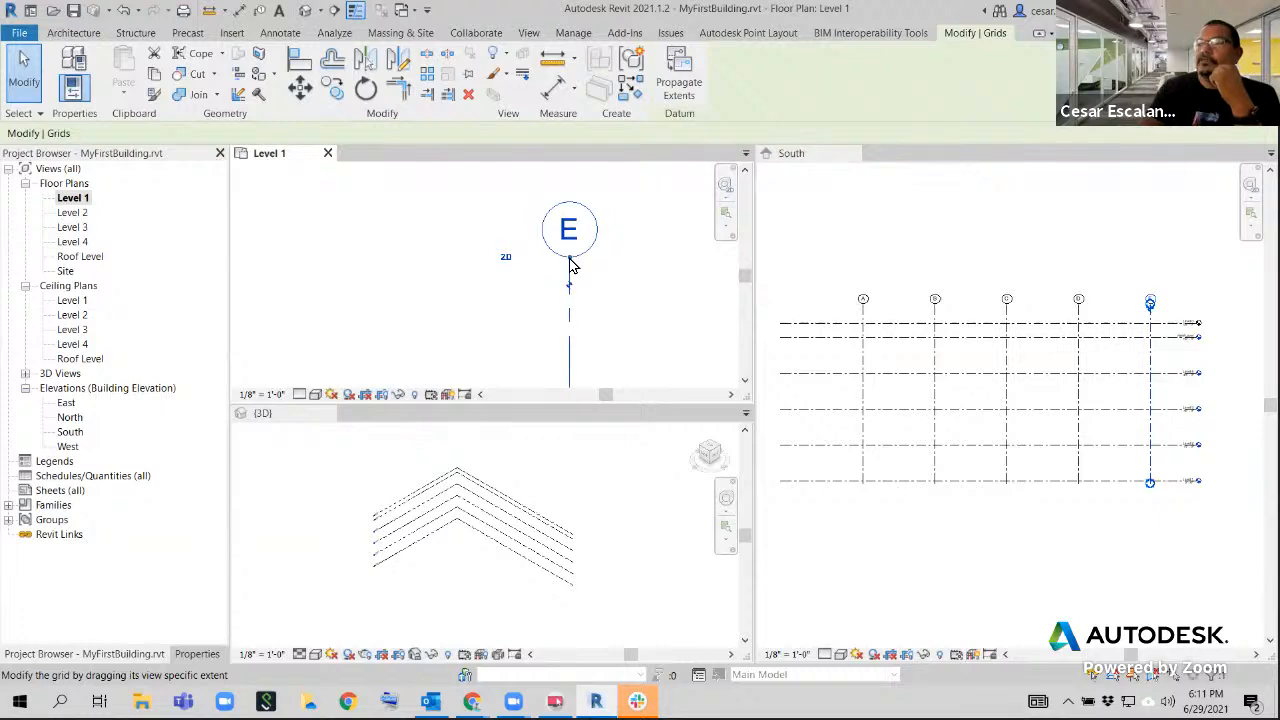
pyautogui.moveTo(568, 262); pyautogui.dragTo(572, 363)
pyautogui.moveTo(634, 312); pyautogui.dragTo(640, 215, button='middle')
pyautogui.scroll(-5, 629, 232)
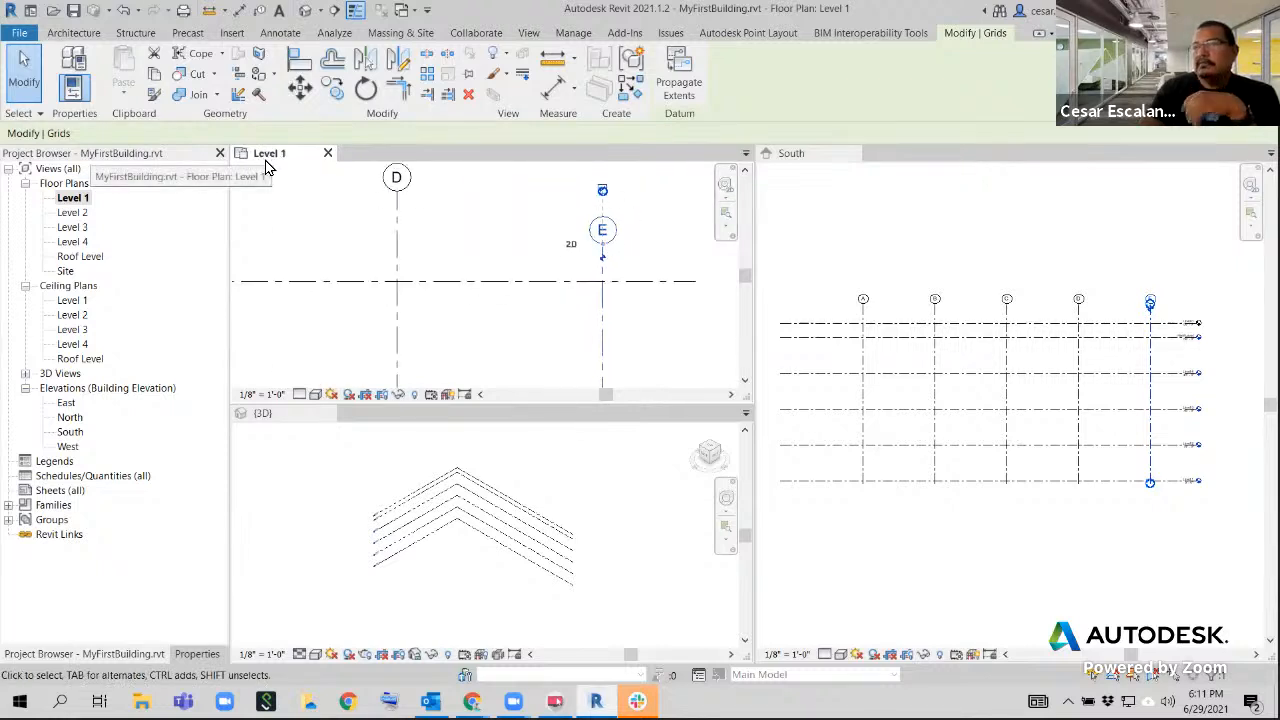
# Compare grid E's upper end in Level 1 with the same grid in the Level 2 floor plan, and return to Level 1
pyautogui.moveTo(587, 250); pyautogui.dragTo(563, 334, button='middle')
pyautogui.scroll(3, 610, 320)
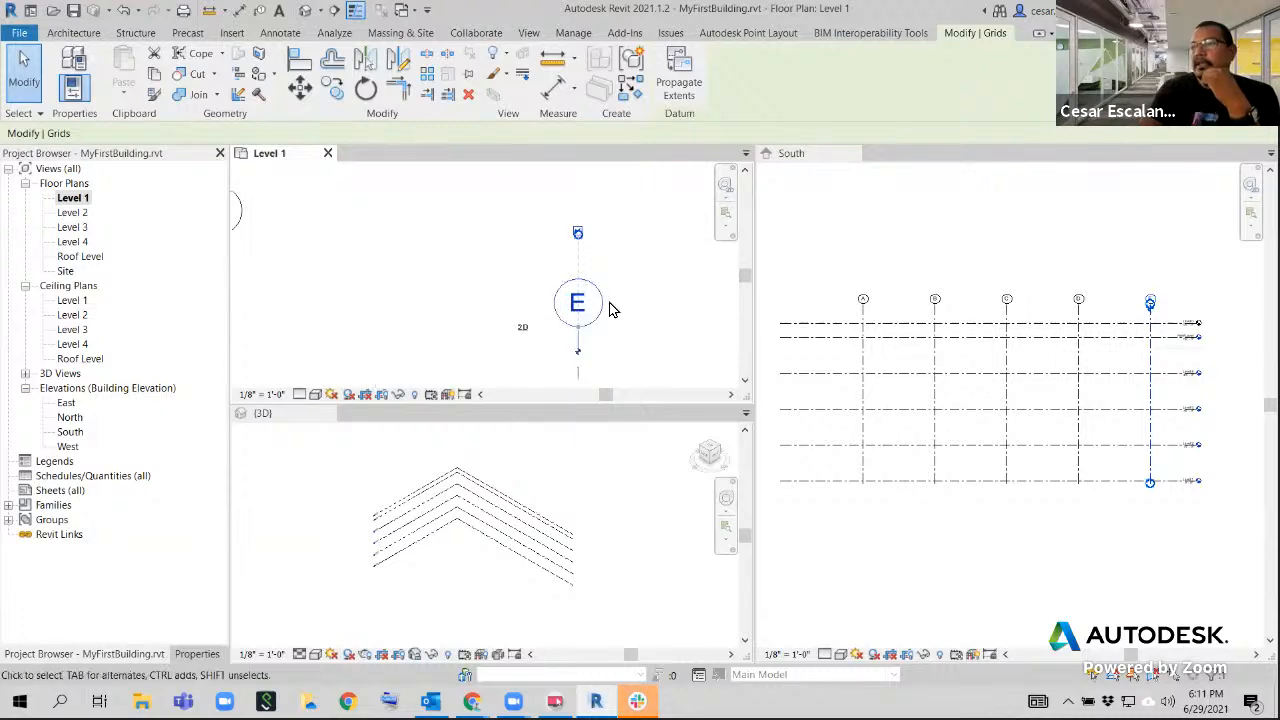
pyautogui.scroll(2, 598, 335)
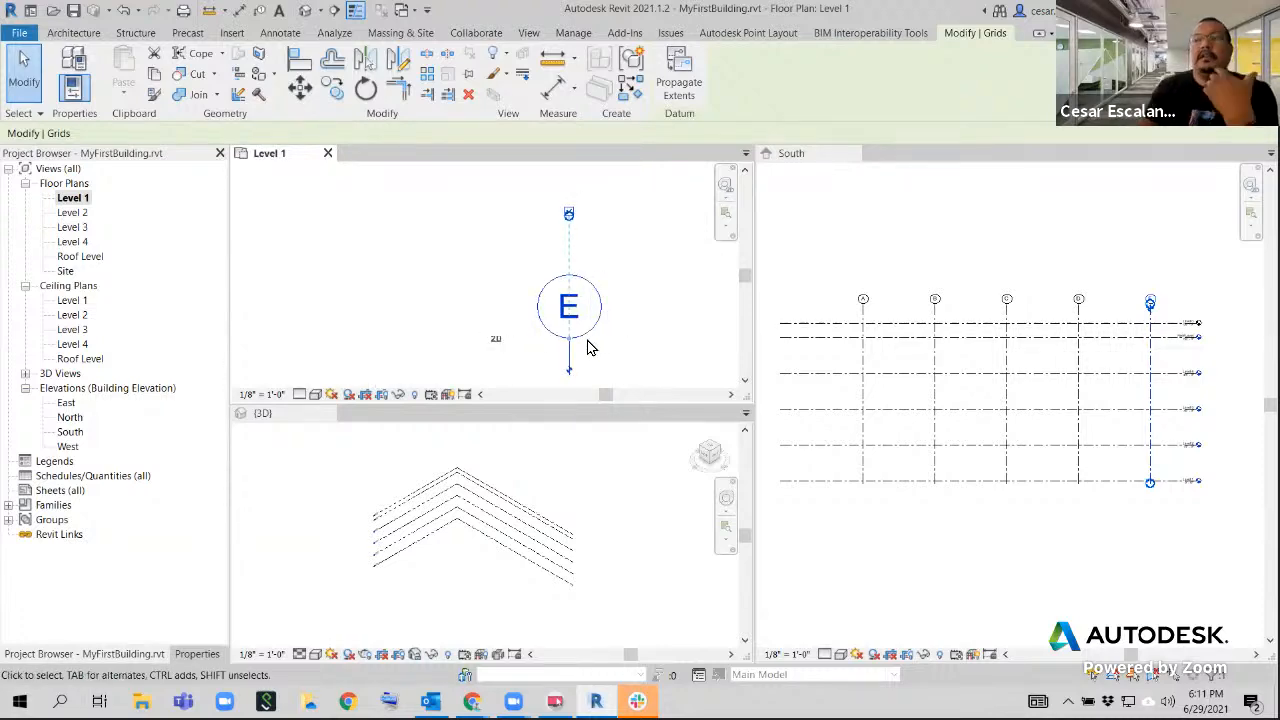
pyautogui.click(611, 280)
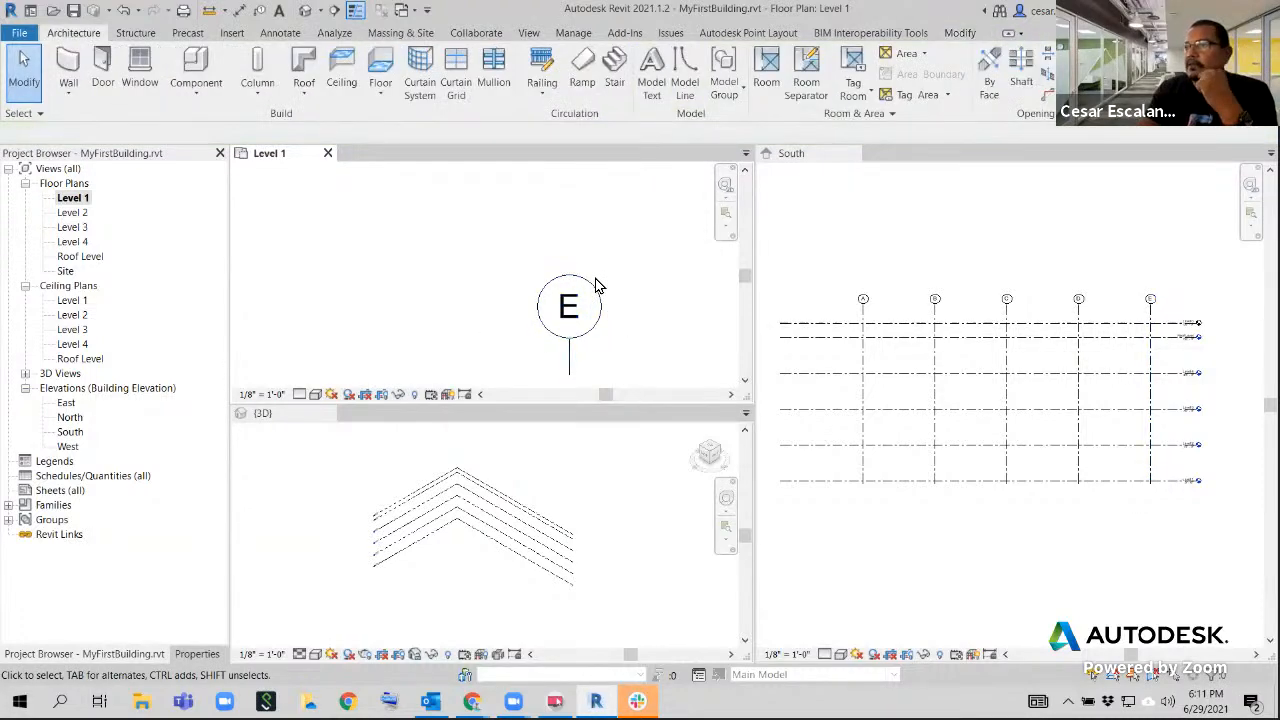
pyautogui.click(569, 367)
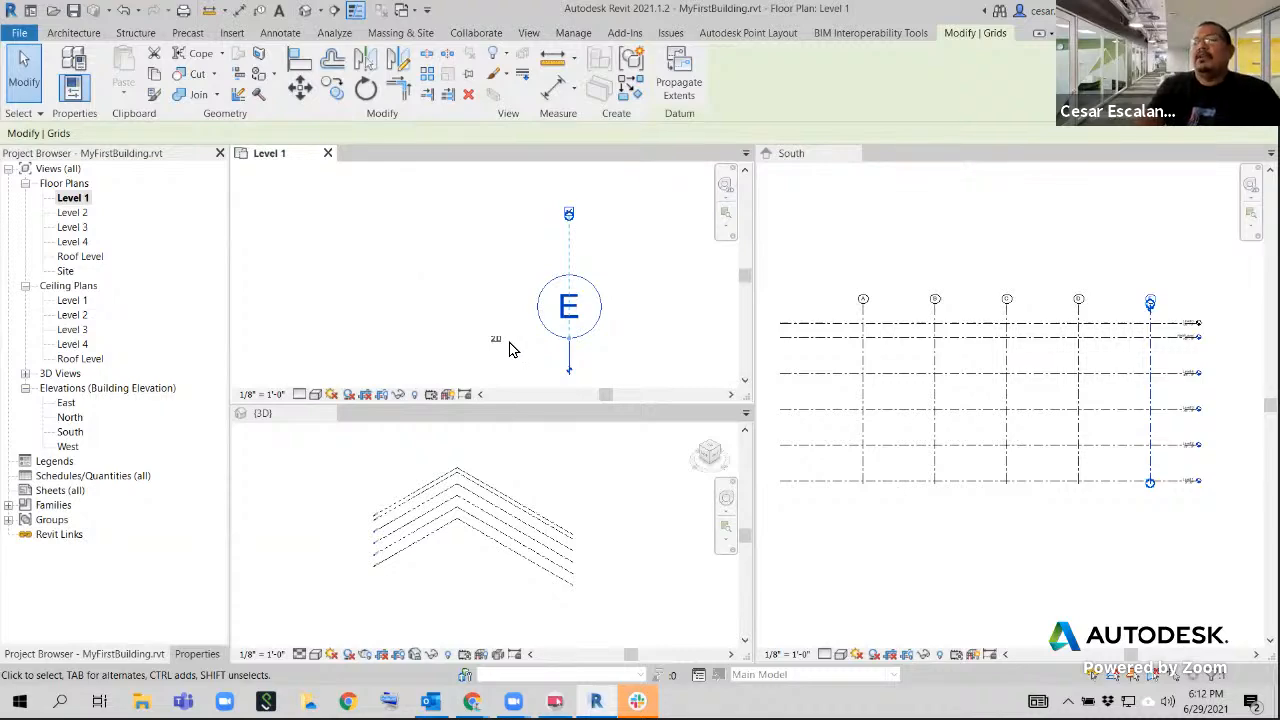
pyautogui.doubleClick(76, 213)
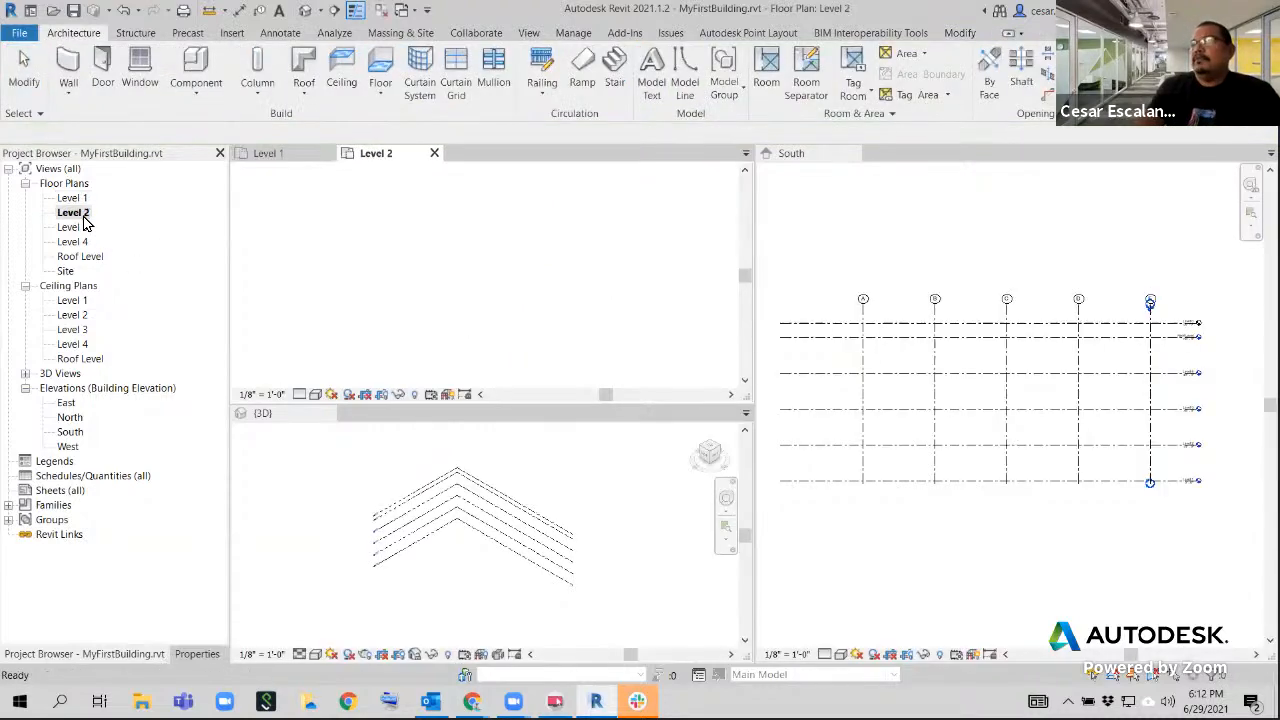
pyautogui.moveTo(605, 276); pyautogui.dragTo(614, 328, button='middle')
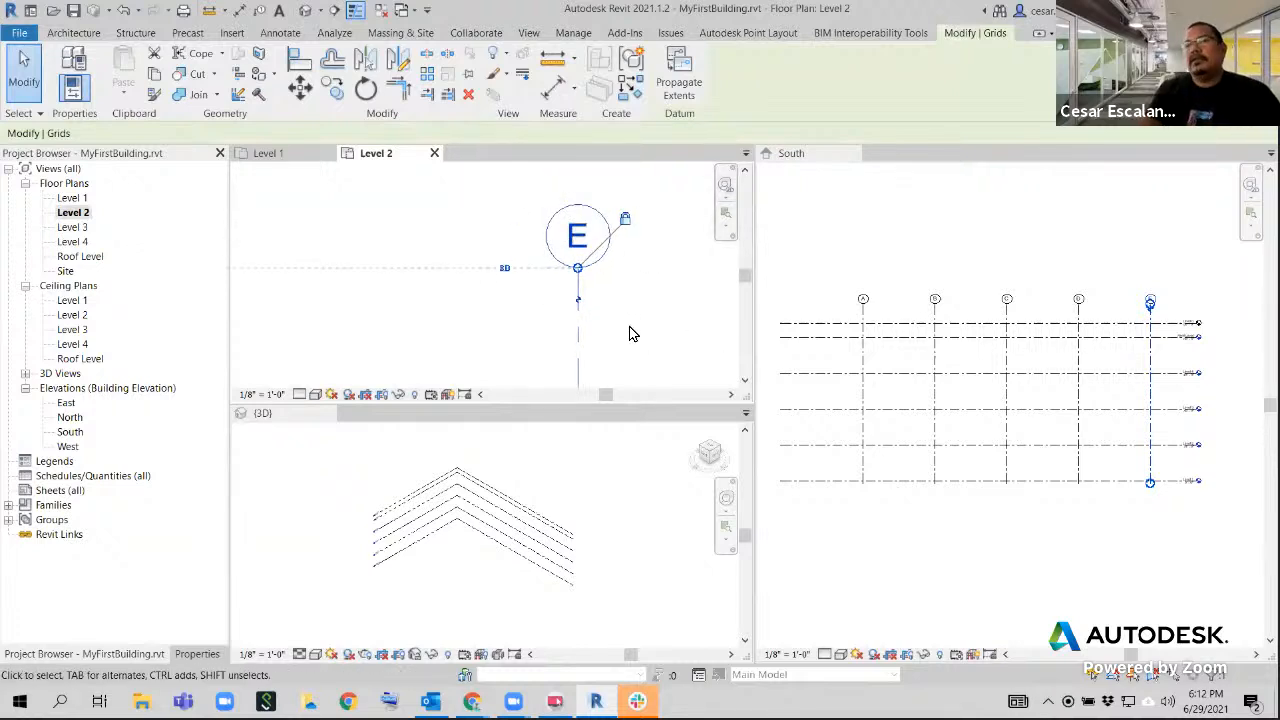
pyautogui.doubleClick(74, 199)
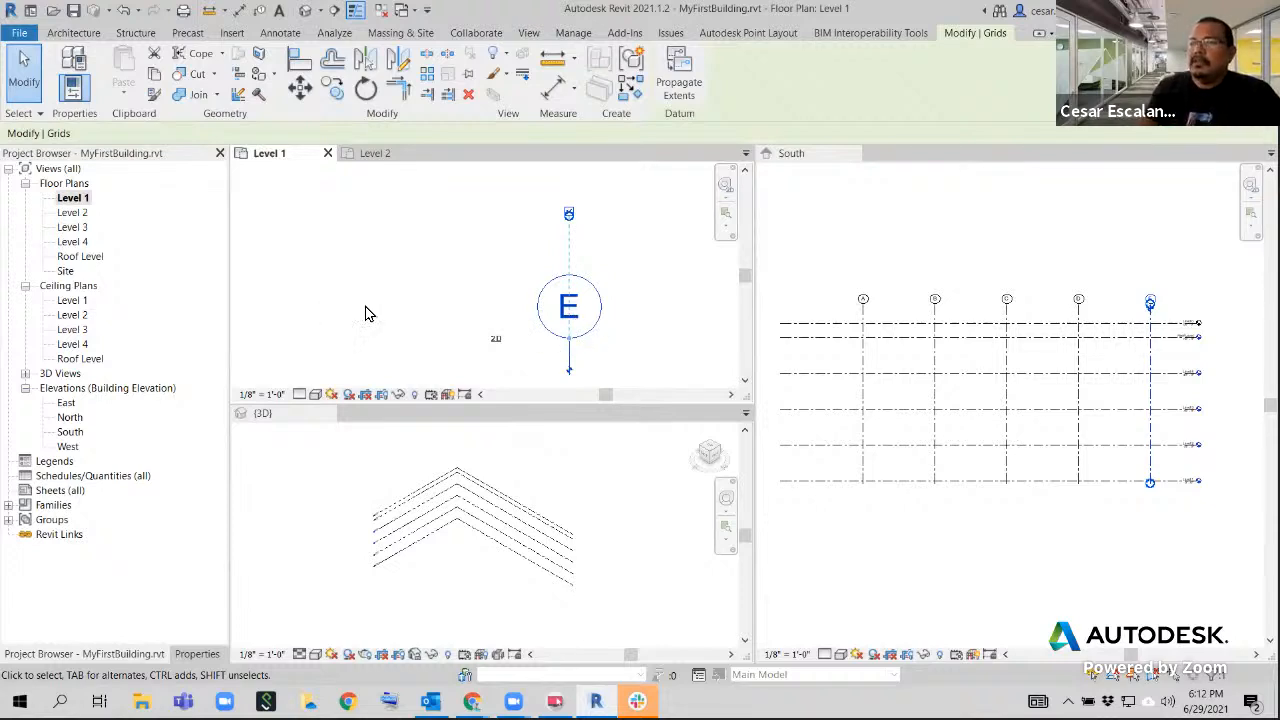
# Move grid E's view-specific end in Level 1 back onto its model end, restoring 3D extents aligned with grids A through D
pyautogui.keyDown('ctrl'); pyautogui.moveTo(568, 345); pyautogui.dragTo(569, 214); pyautogui.keyUp('ctrl')
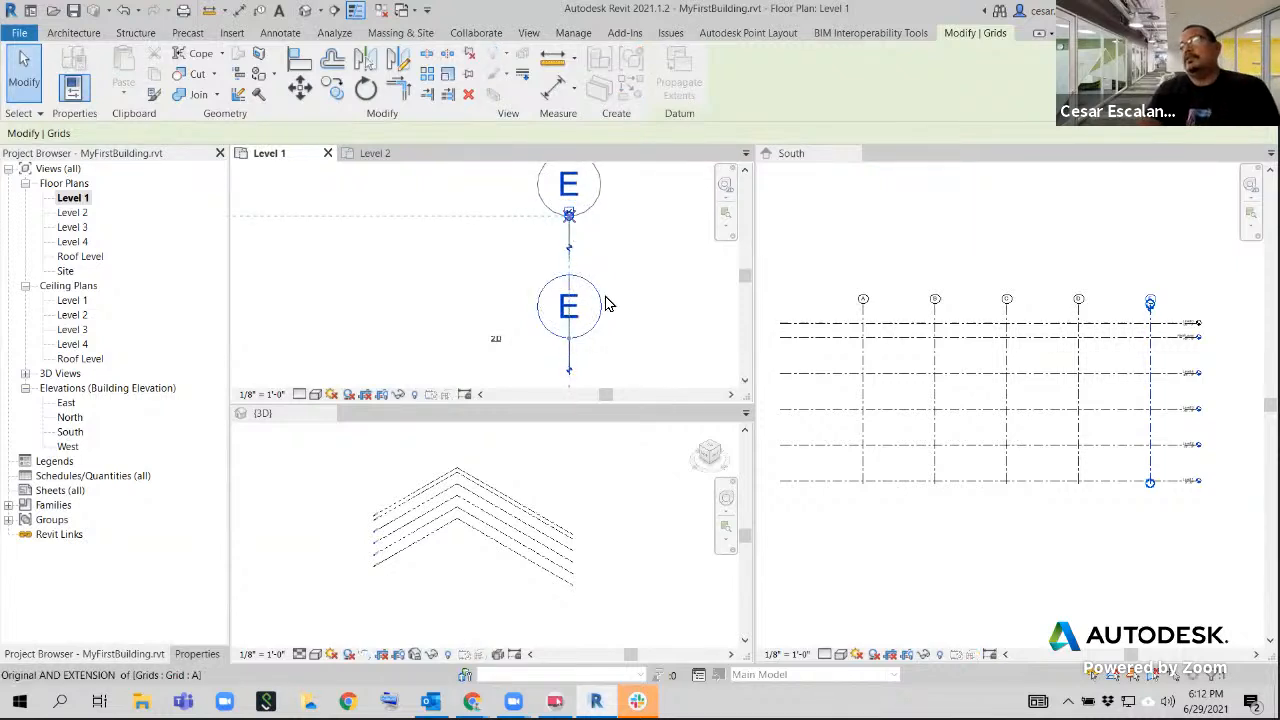
pyautogui.scroll(-6, 630, 343)
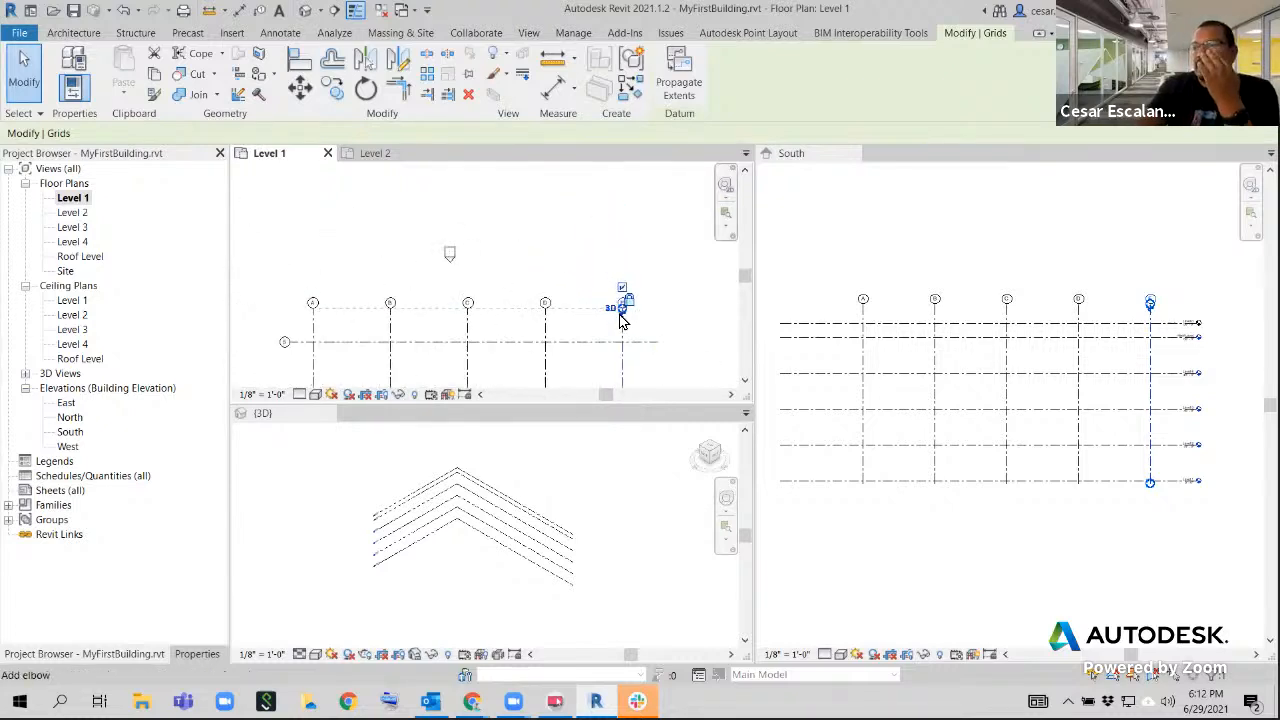
# Examine the controls at grid E's upper end and the overall grid layout in the Level 1 plan
pyautogui.scroll(-1, 634, 321)
pyautogui.scroll(1, 641, 334)
pyautogui.scroll(4, 637, 316)
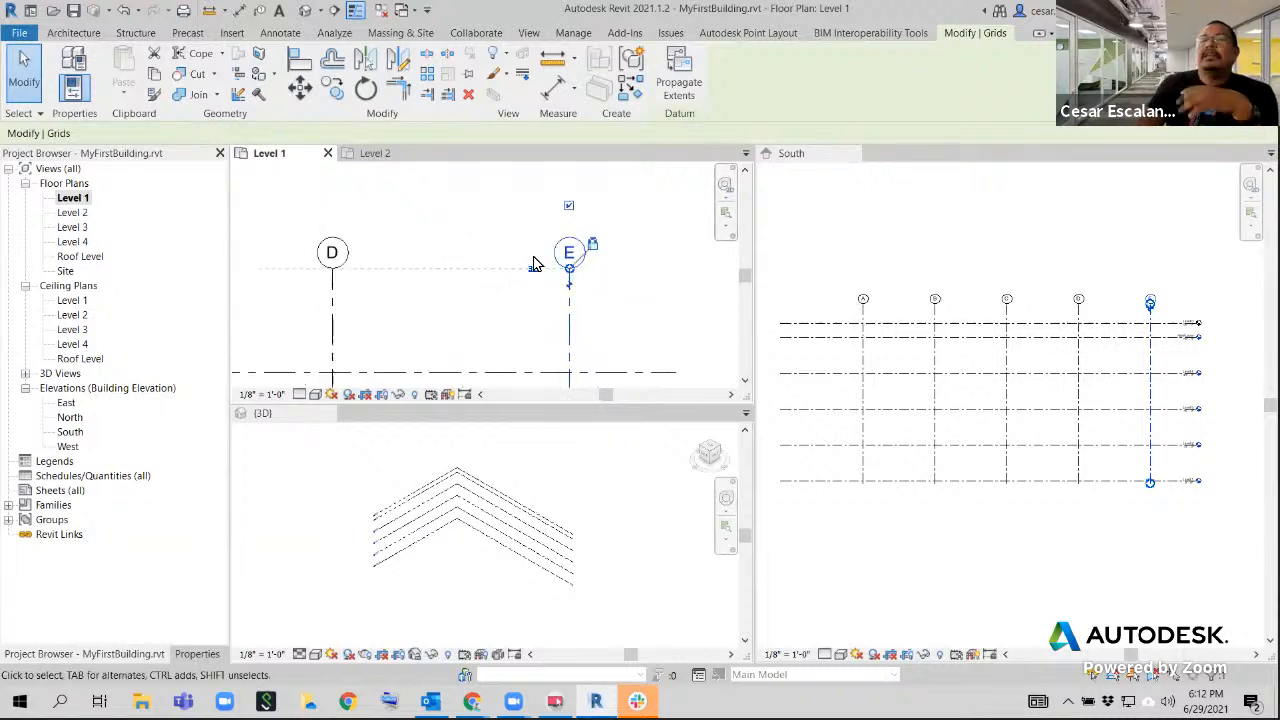
pyautogui.scroll(-3, 565, 268)
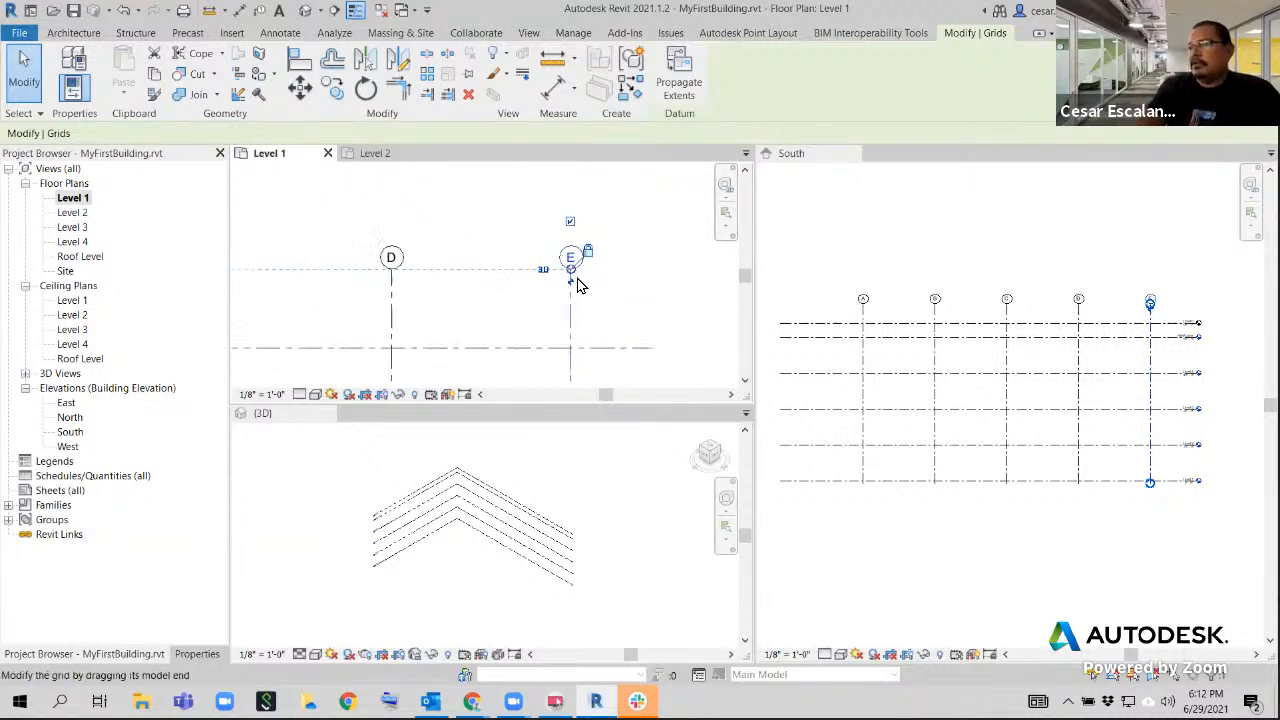
pyautogui.scroll(-5, 639, 275)
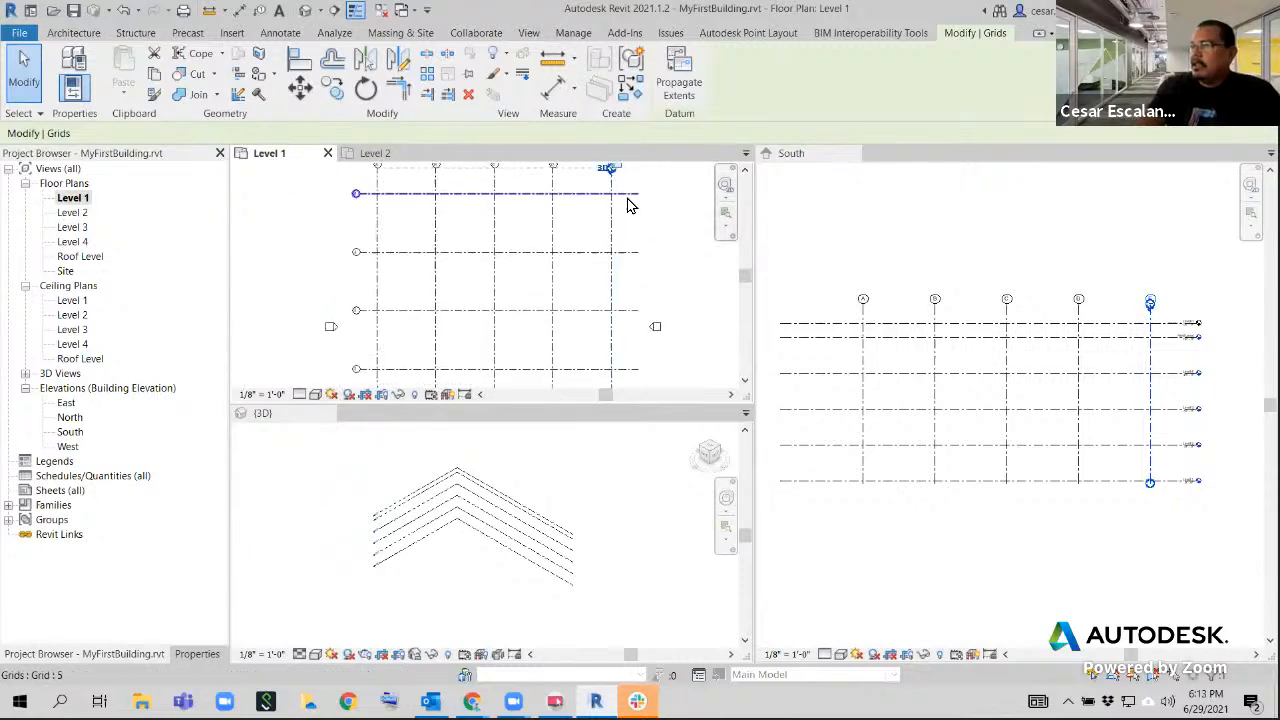
pyautogui.moveTo(645, 237); pyautogui.dragTo(607, 344, button='middle')
pyautogui.scroll(2, 484, 338)
pyautogui.scroll(-2, 598, 336)
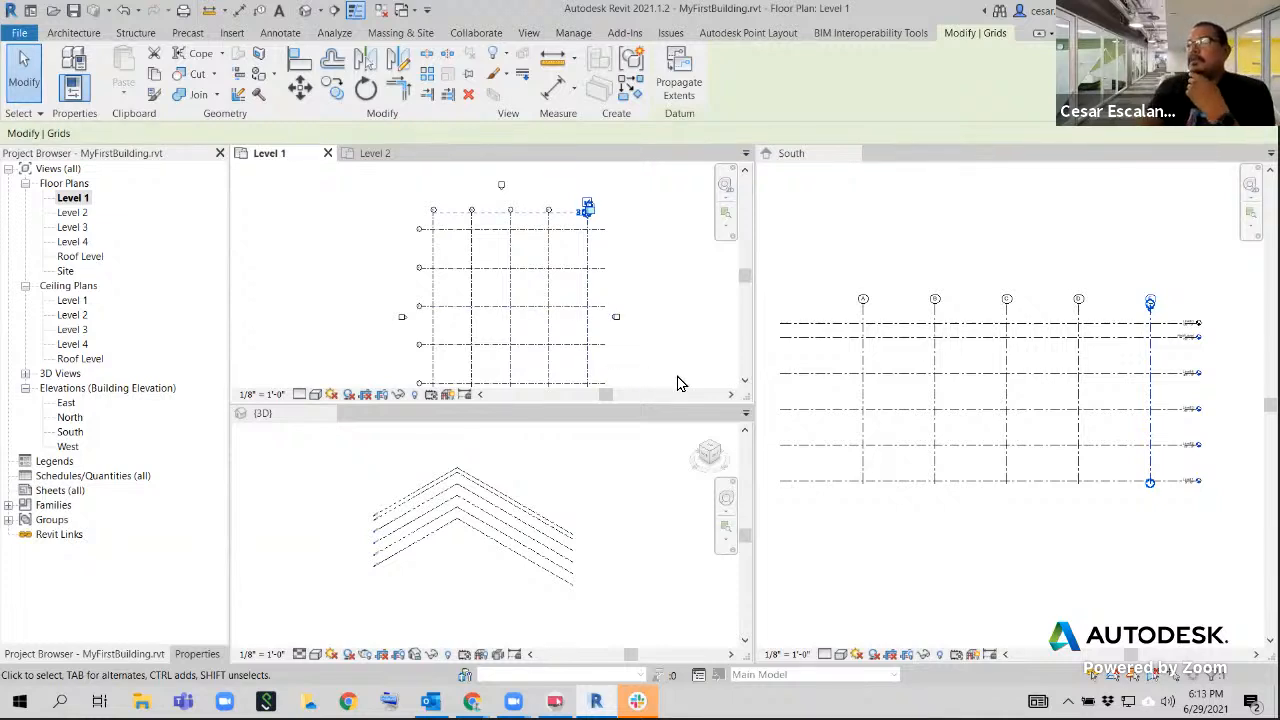
# Close the South elevation and 3D views so the Level 1 plan fills the drawing area
pyautogui.click(850, 153)
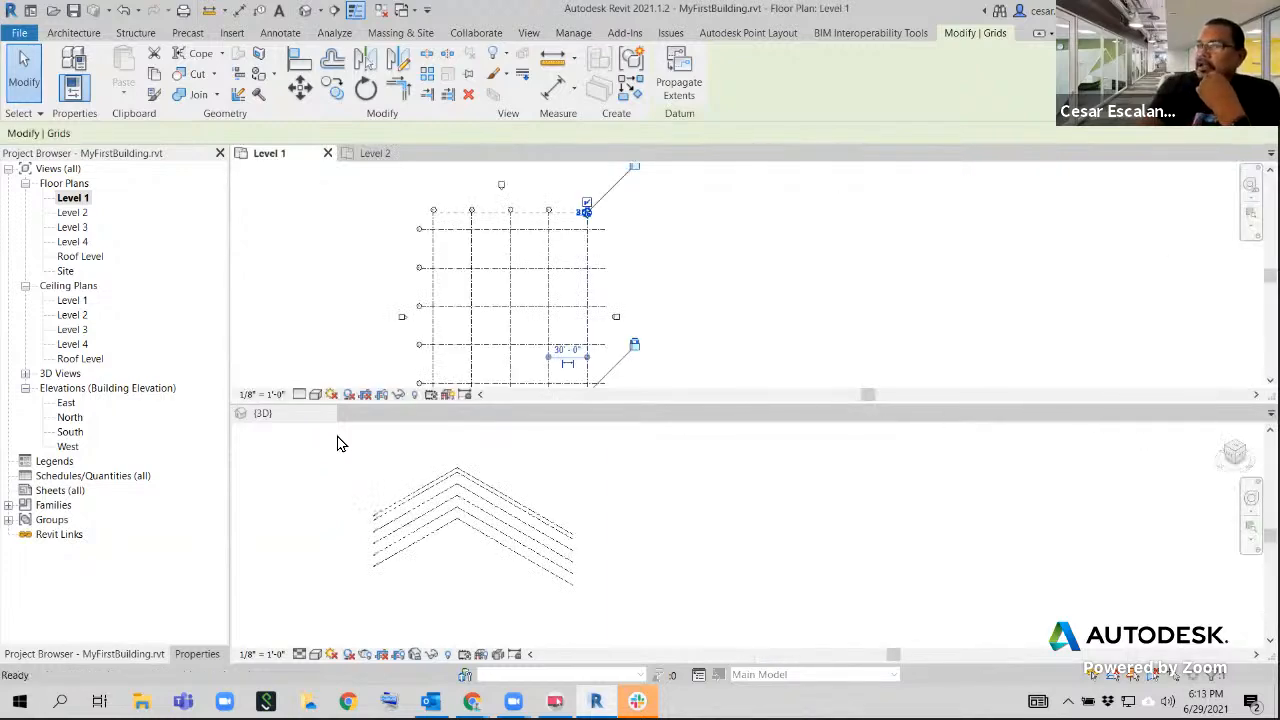
pyautogui.click(328, 413)
pyautogui.scroll(2, 643, 343)
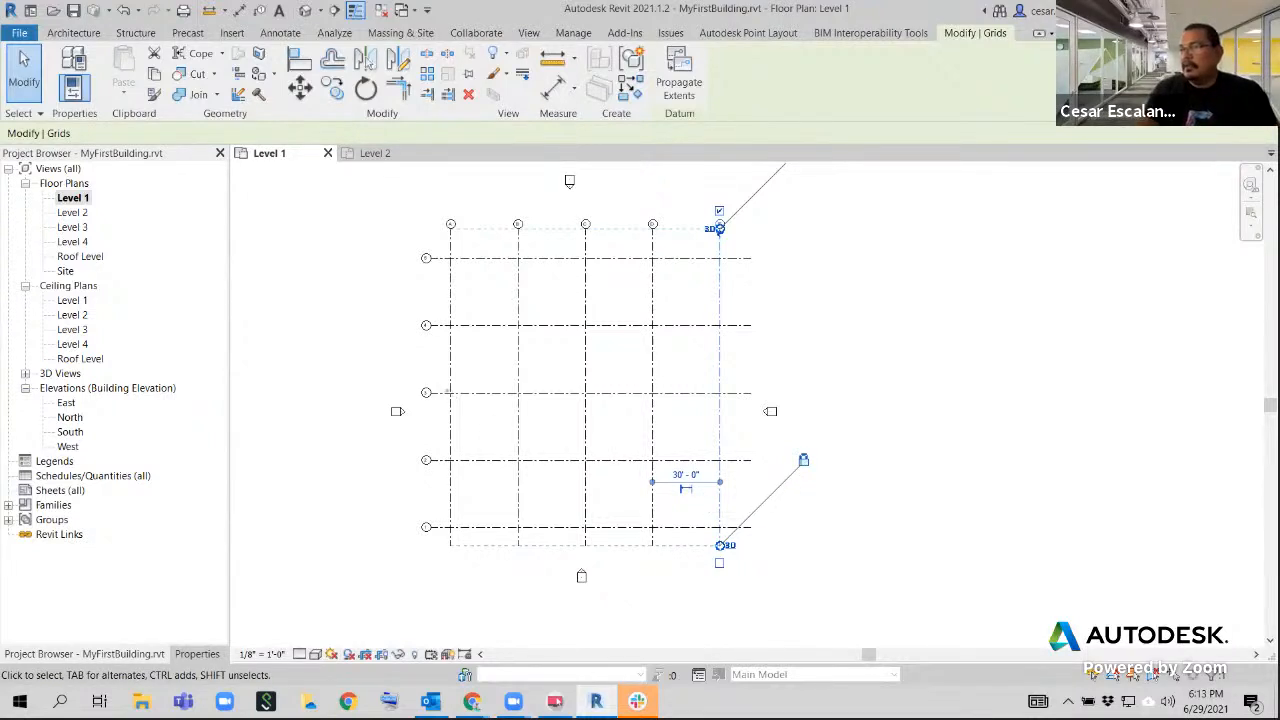
# Mark up the Level 1 plan with two offset building footprints, A–D by 1–3 and B–E by 3–5, plus arrows around them
pyautogui.moveTo(446, 390)
pyautogui.mouseDown()
pyautogui.moveTo(598, 476)
pyautogui.moveTo(652, 535)
pyautogui.mouseUp()
pyautogui.moveTo(719, 257)
pyautogui.mouseDown()
pyautogui.moveTo(623, 346)
pyautogui.moveTo(521, 391)
pyautogui.mouseUp()
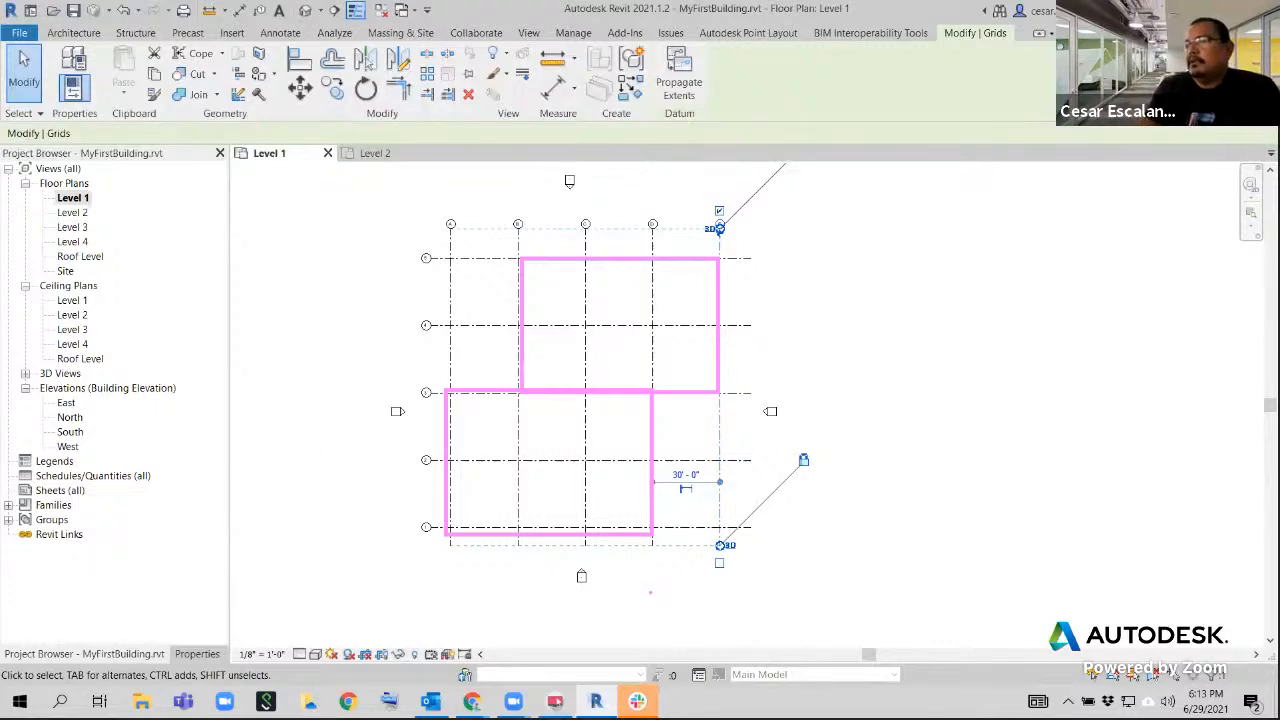
pyautogui.moveTo(626, 604); pyautogui.dragTo(604, 529)
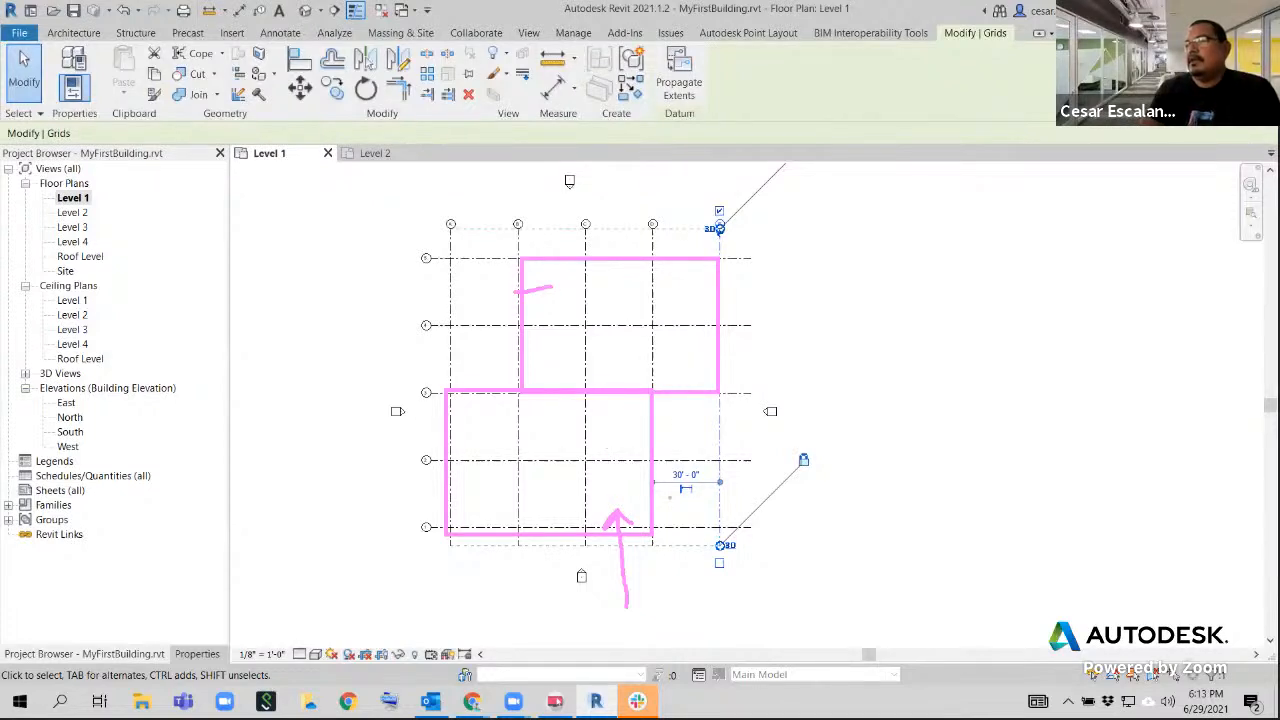
pyautogui.moveTo(692, 568); pyautogui.dragTo(678, 505)
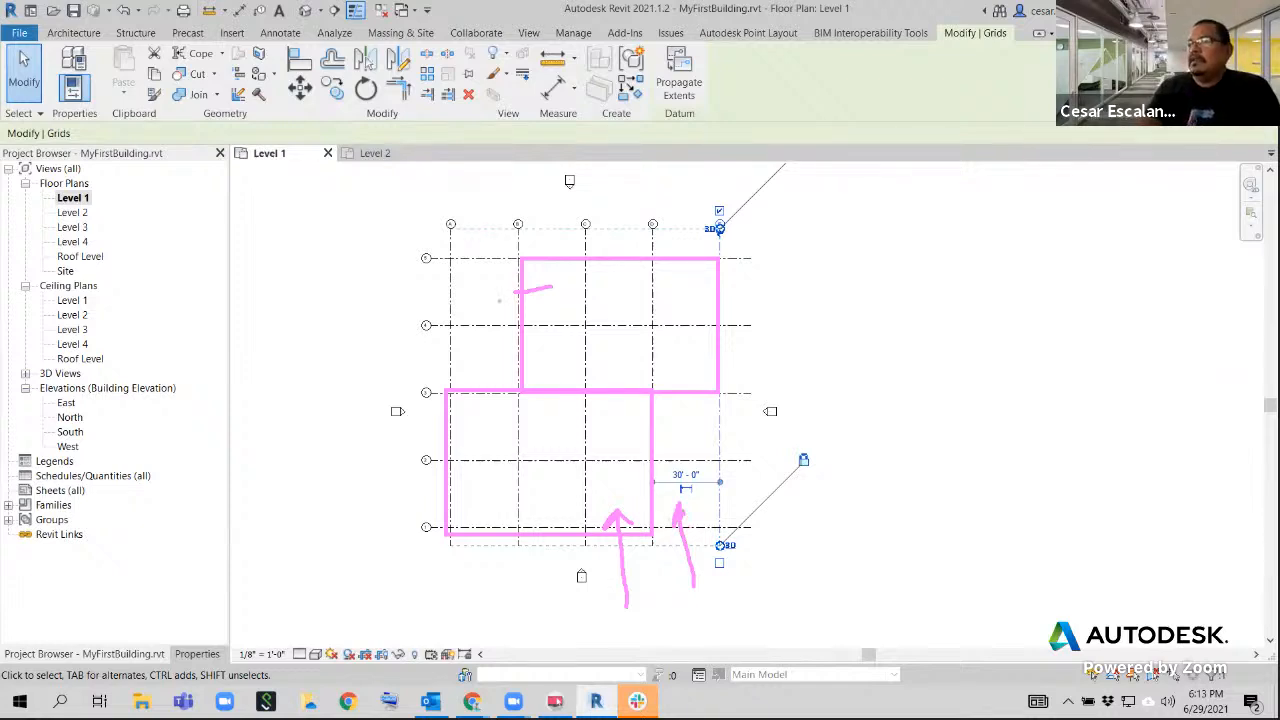
pyautogui.moveTo(555, 349)
pyautogui.mouseDown()
pyautogui.moveTo(478, 287)
pyautogui.moveTo(477, 230)
pyautogui.mouseUp()
pyautogui.moveTo(466, 248)
pyautogui.mouseDown()
pyautogui.moveTo(473, 233)
pyautogui.moveTo(489, 243)
pyautogui.mouseUp()
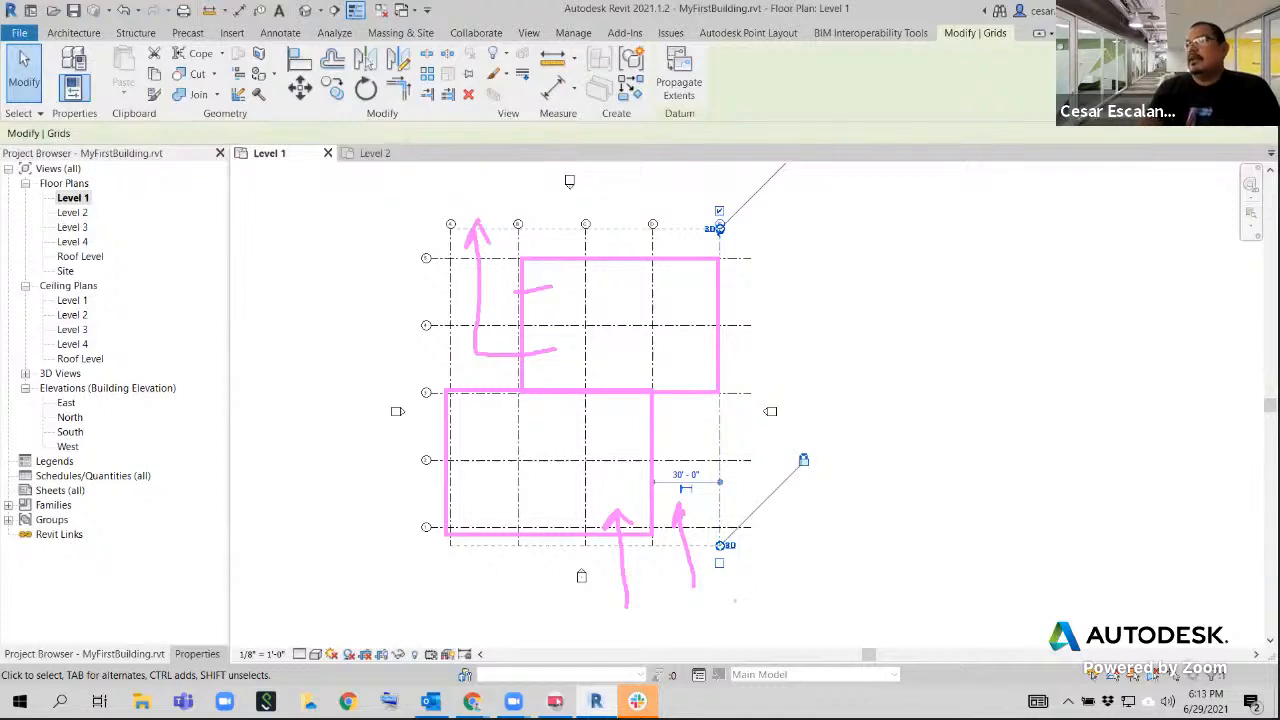
pyautogui.moveTo(697, 436); pyautogui.dragTo(697, 526)
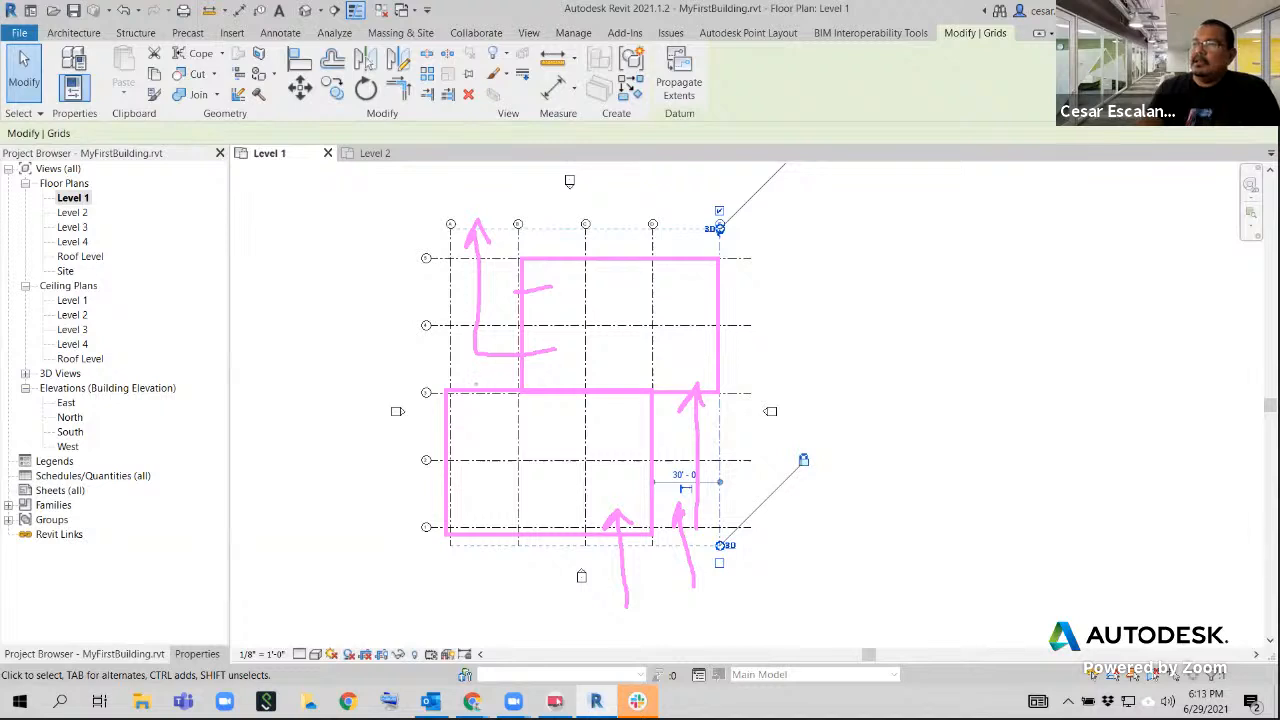
pyautogui.moveTo(452, 250)
pyautogui.mouseDown()
pyautogui.moveTo(455, 378)
pyautogui.moveTo(518, 376)
pyautogui.moveTo(477, 244)
pyautogui.mouseUp()
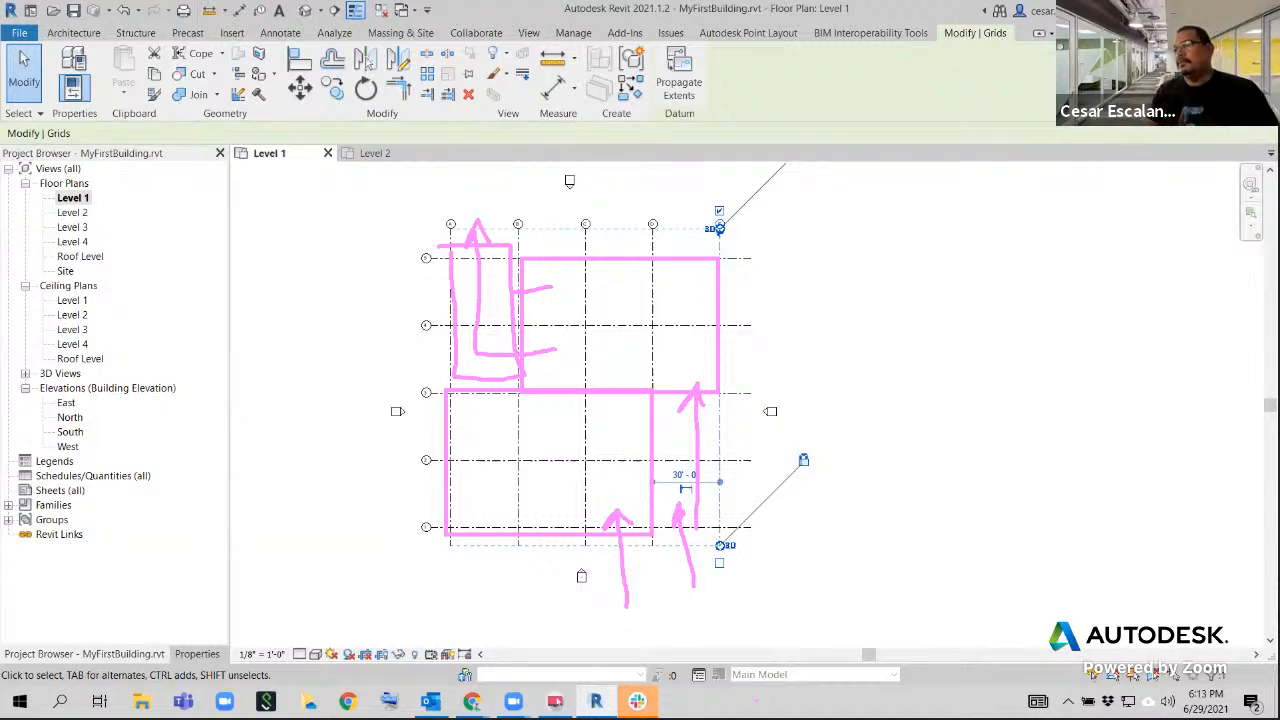
# Clear the freehand markup from the Level 1 plan and deselect grid E
pyautogui.press('XF86AudioRaiseVolume')
pyautogui.press('Escape')
pyautogui.press('Escape')
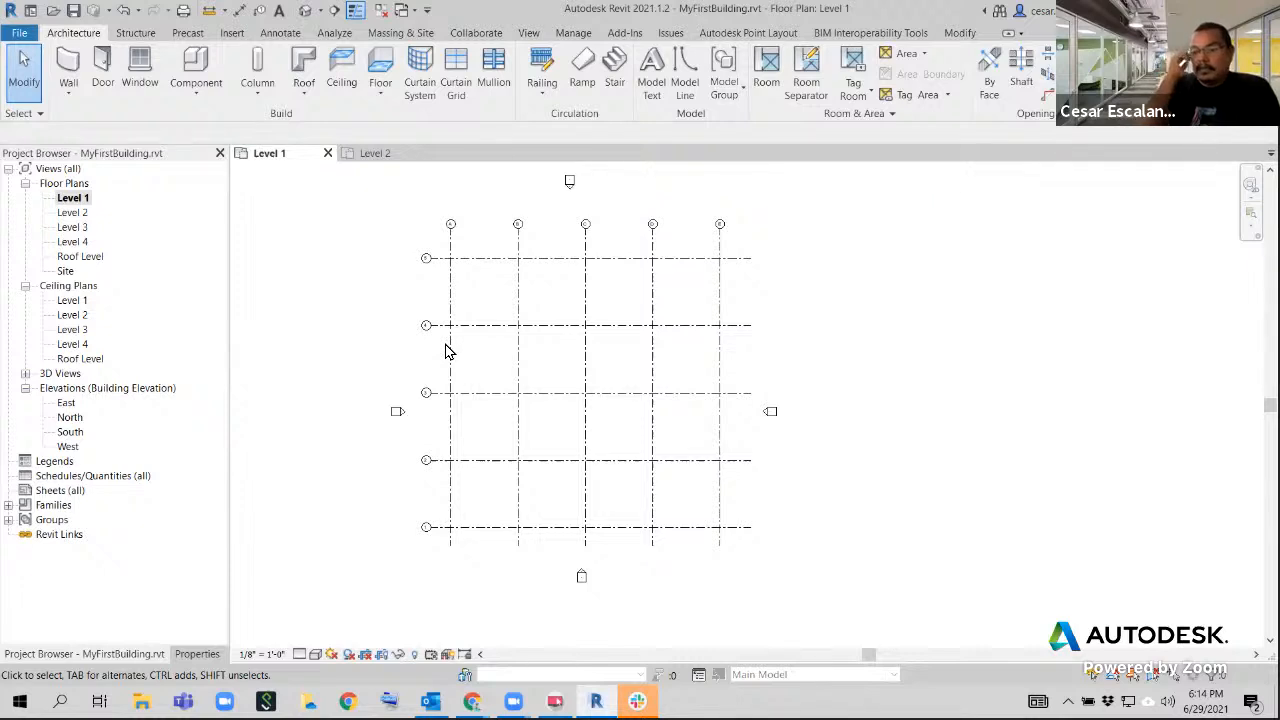
# Switch to PowerPoint with the RF-Compiled.ppt presentation open and maximize its window
pyautogui.click(20, 701)
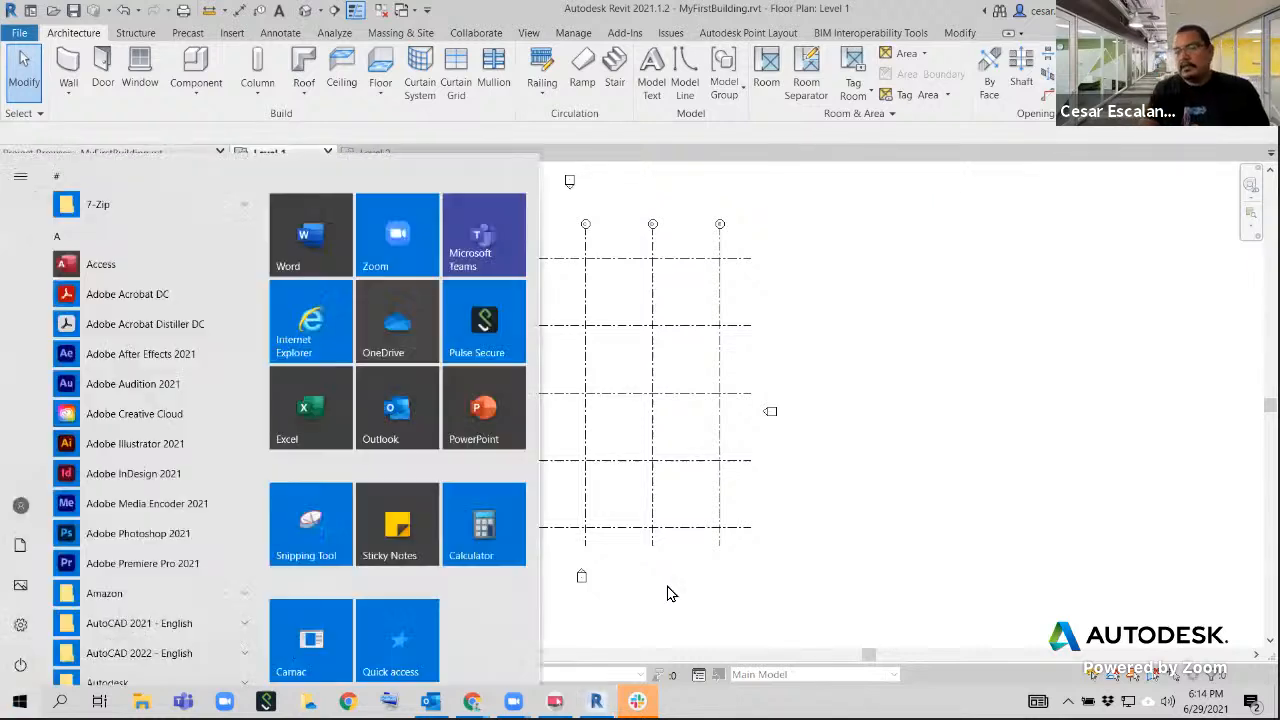
pyautogui.click(470, 408)
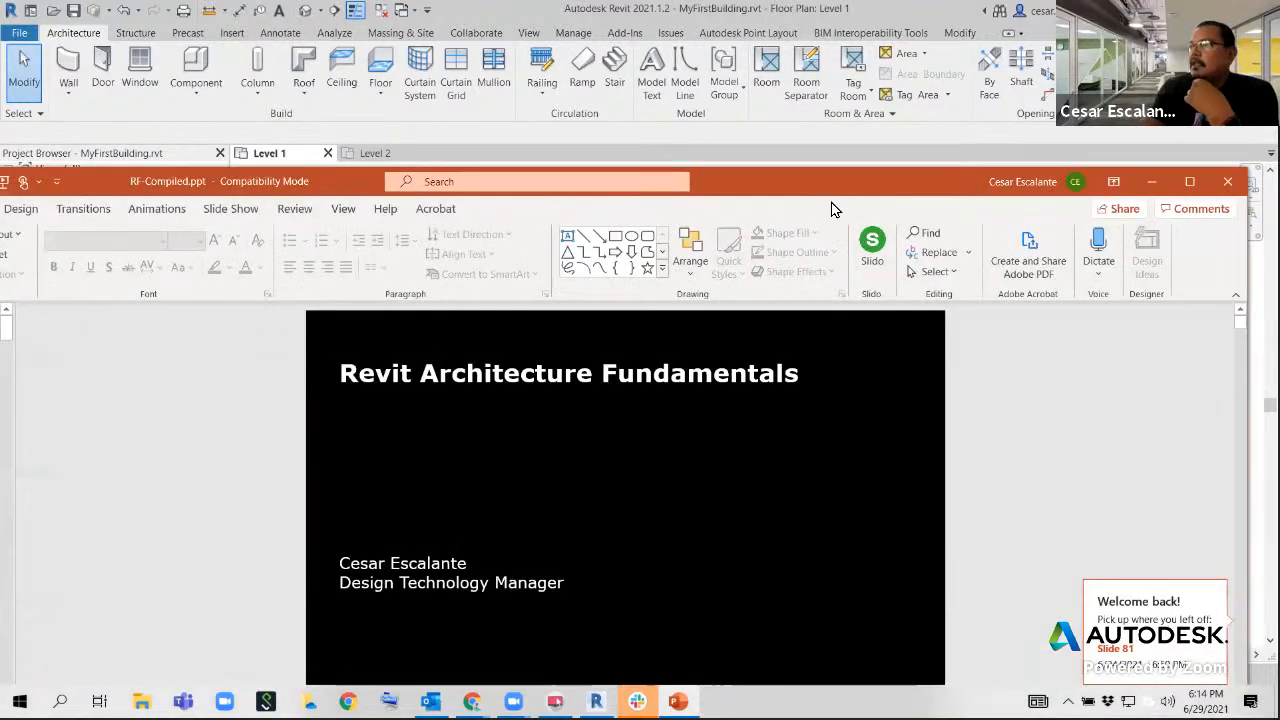
pyautogui.click(1189, 181)
# Go to slide 24, "Category : Family : Type", and start the slide show from it
pyautogui.scroll(-10, 137, 544)
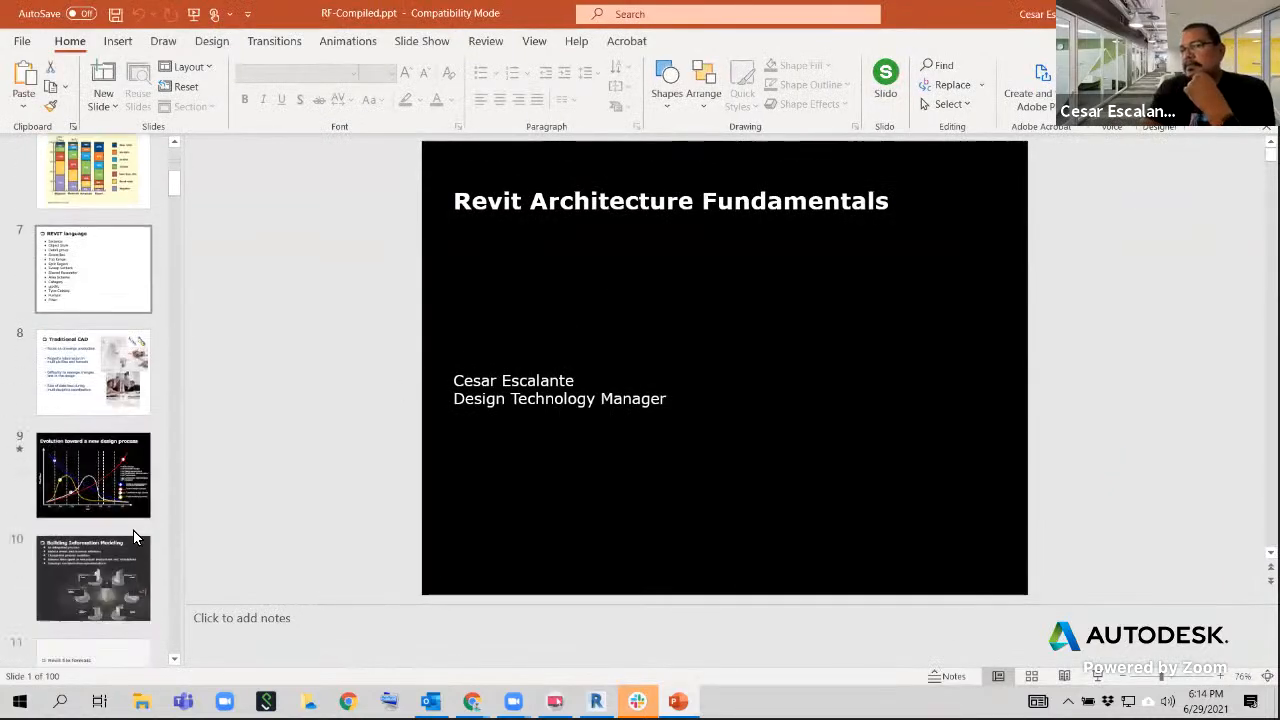
pyautogui.scroll(-6, 135, 530)
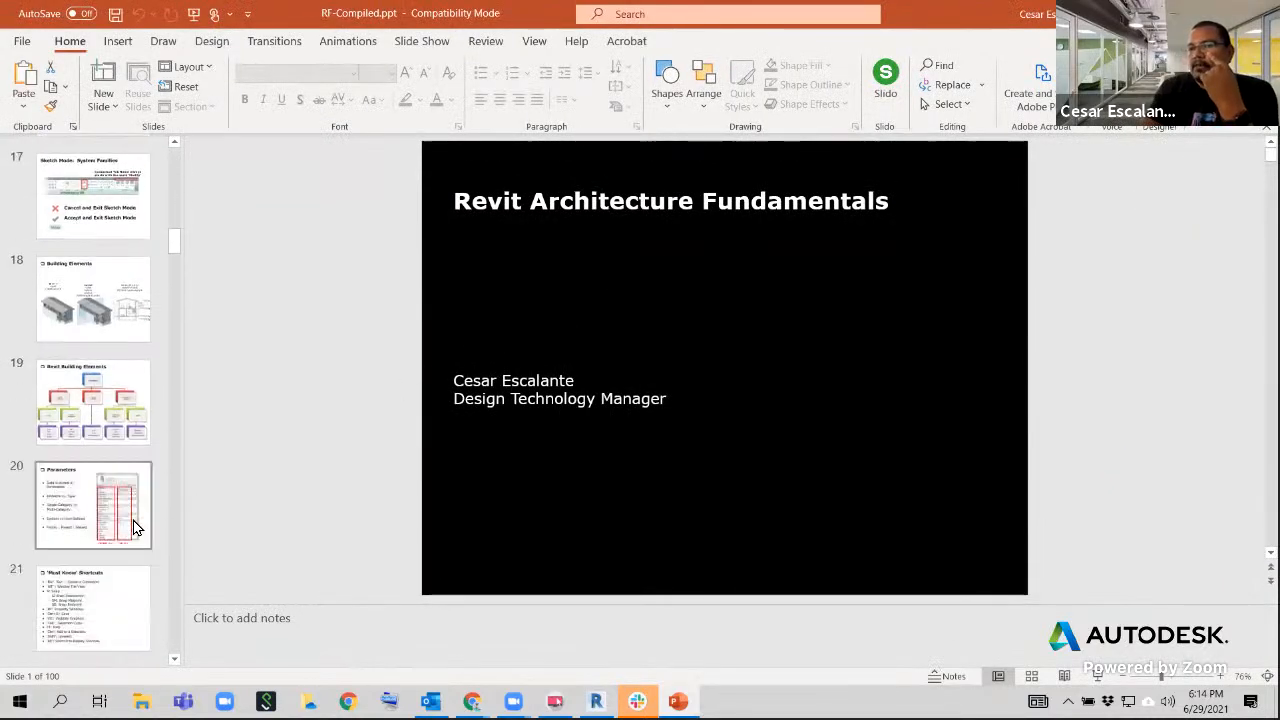
pyautogui.scroll(-2, 135, 500)
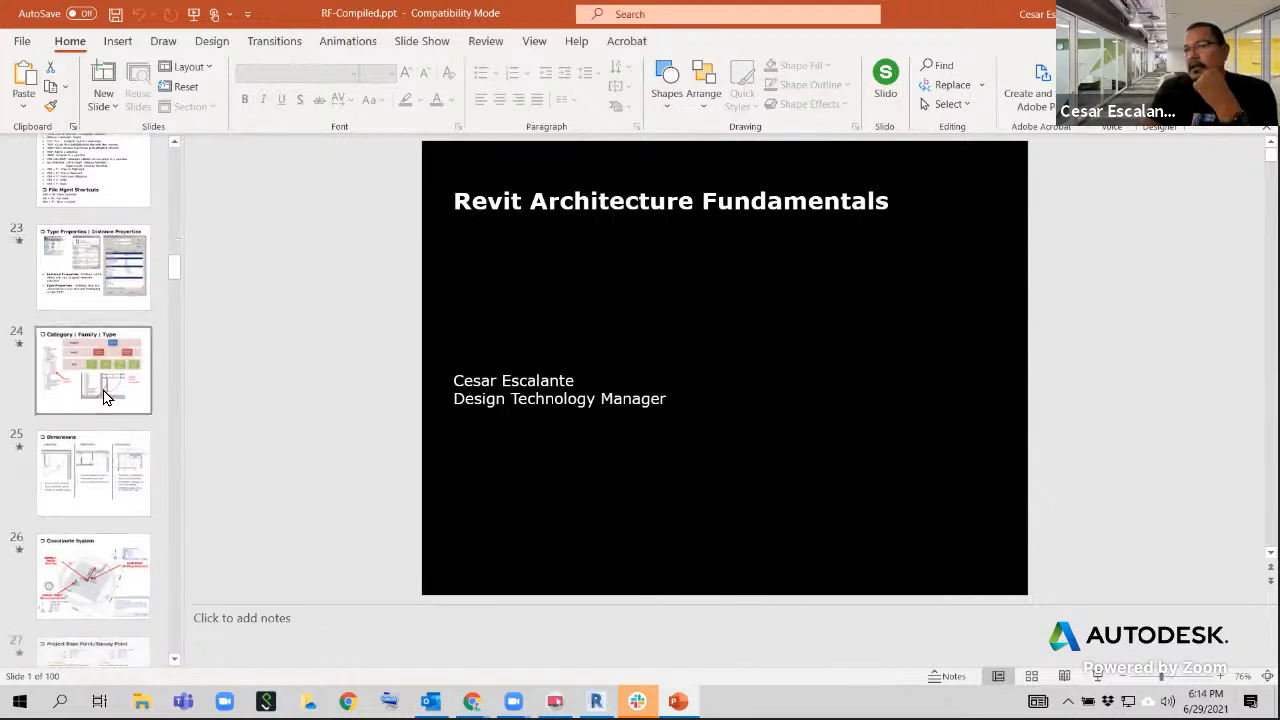
pyautogui.click(106, 391)
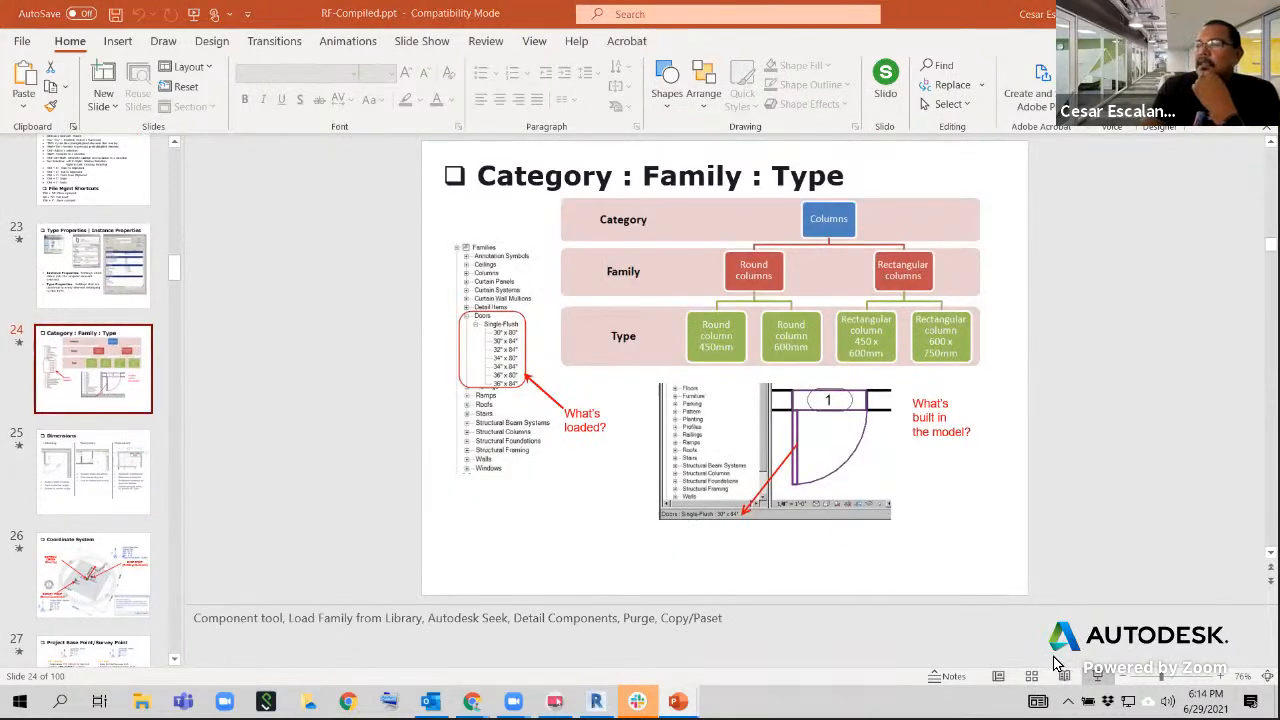
pyautogui.click(1101, 678)
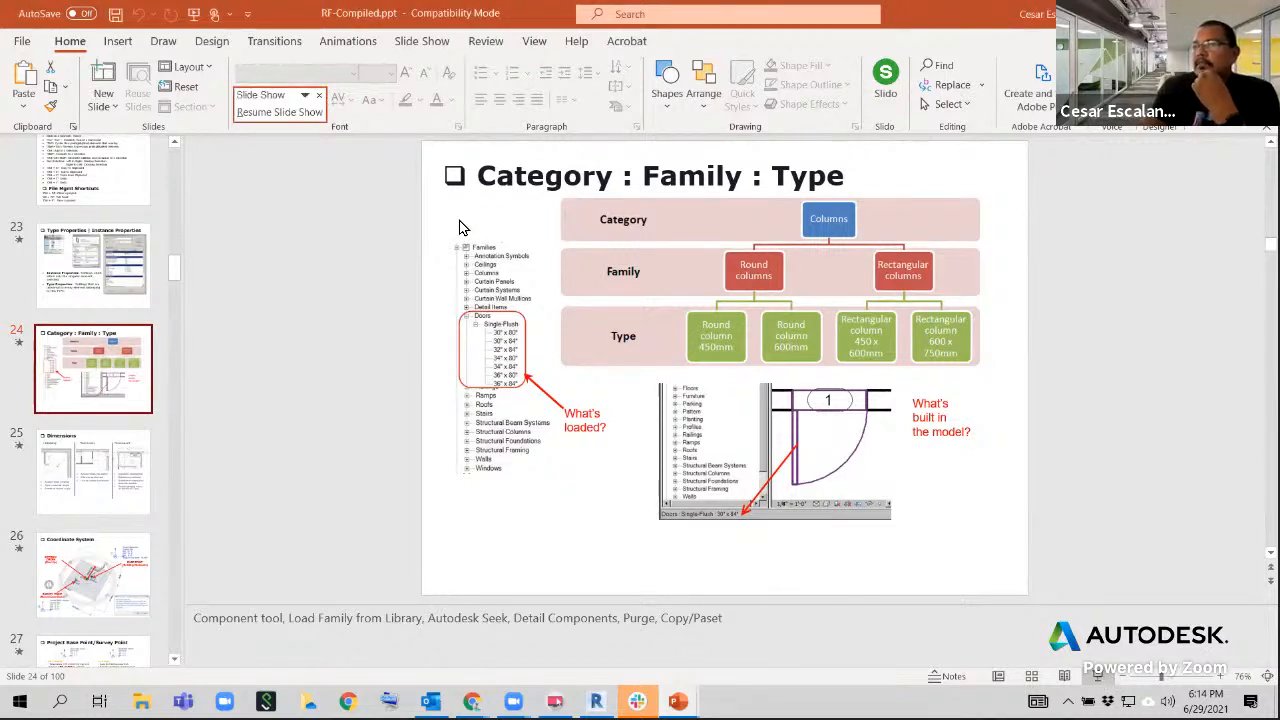
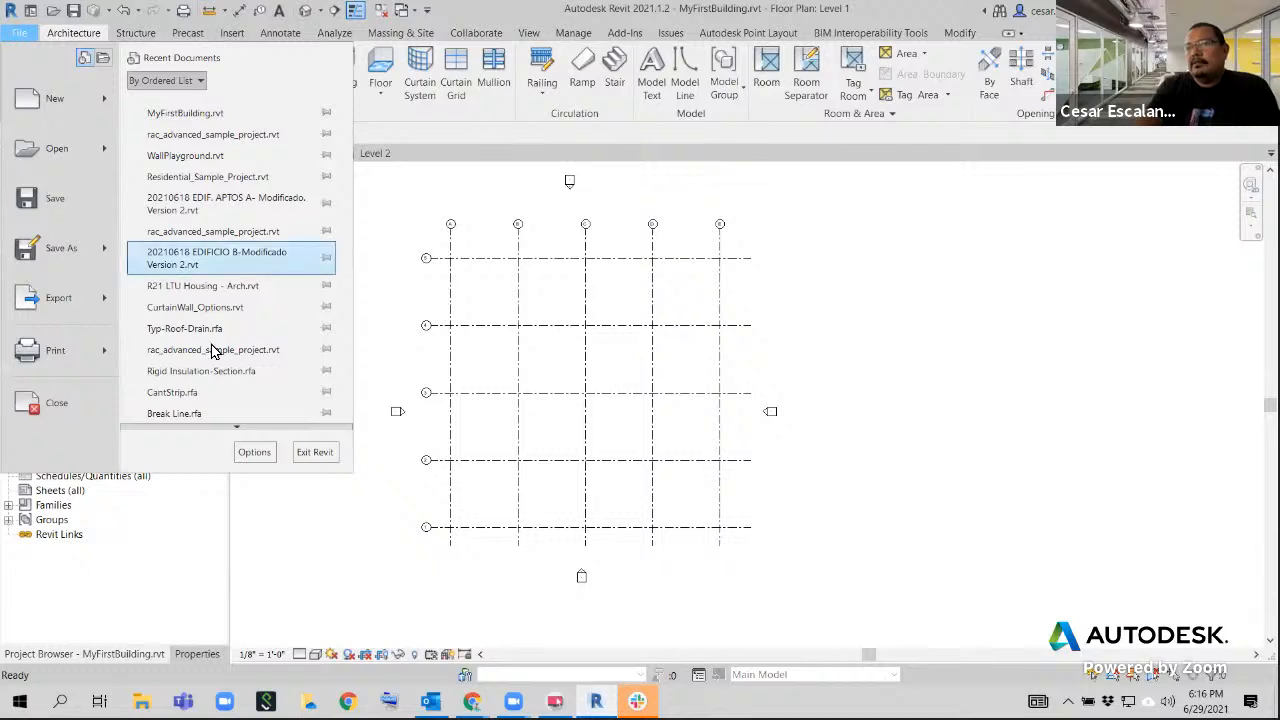
# Open the library Places list from the File Locations options and examine the full Imperial Library path
pyautogui.click(253, 453)
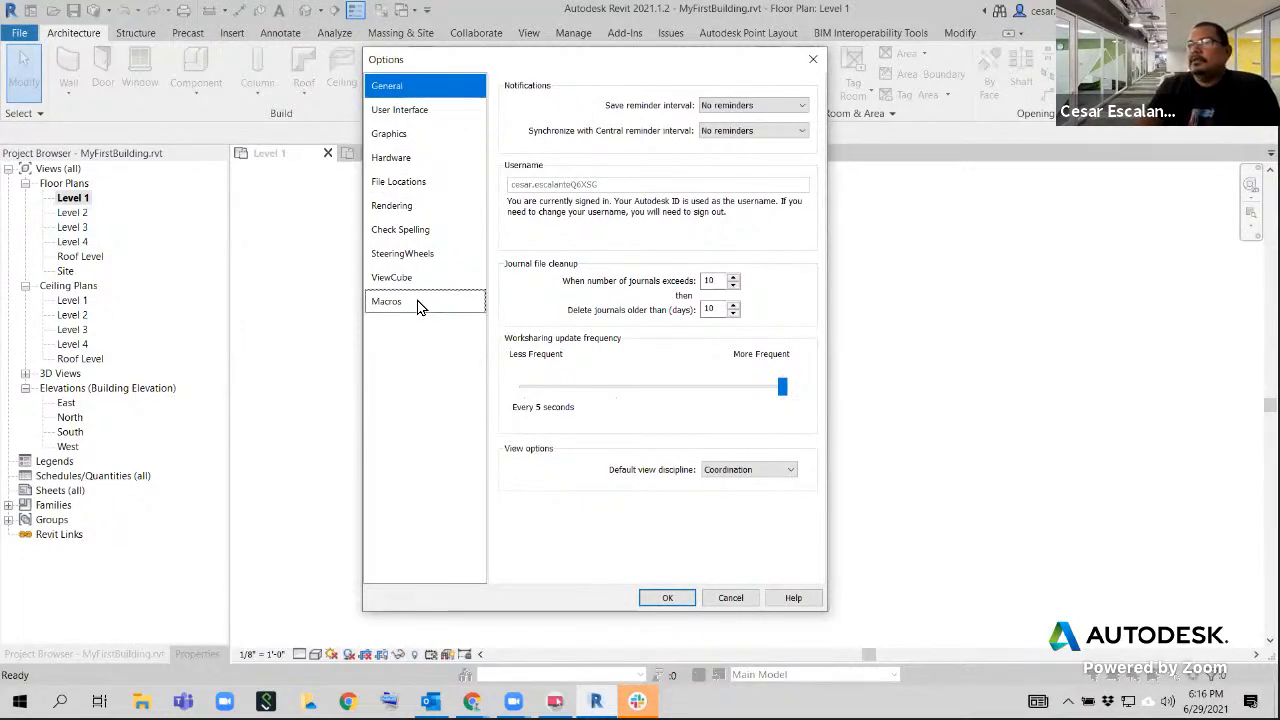
pyautogui.click(408, 186)
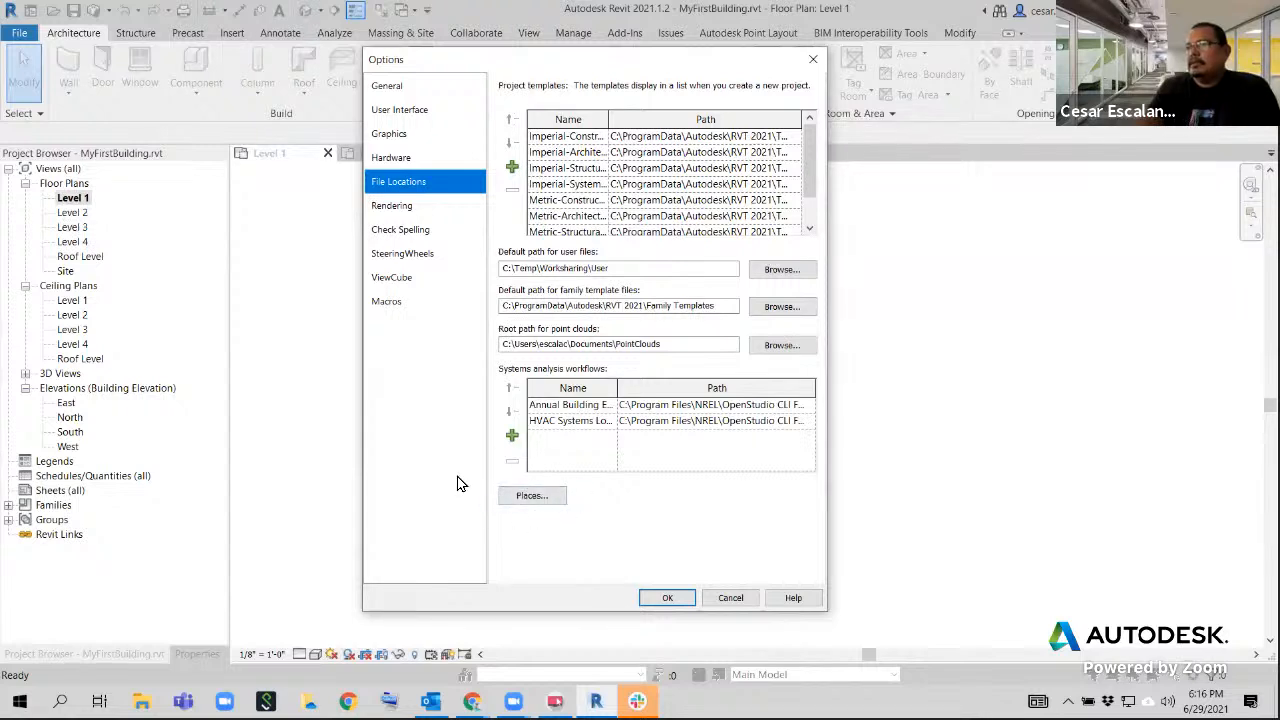
pyautogui.click(531, 500)
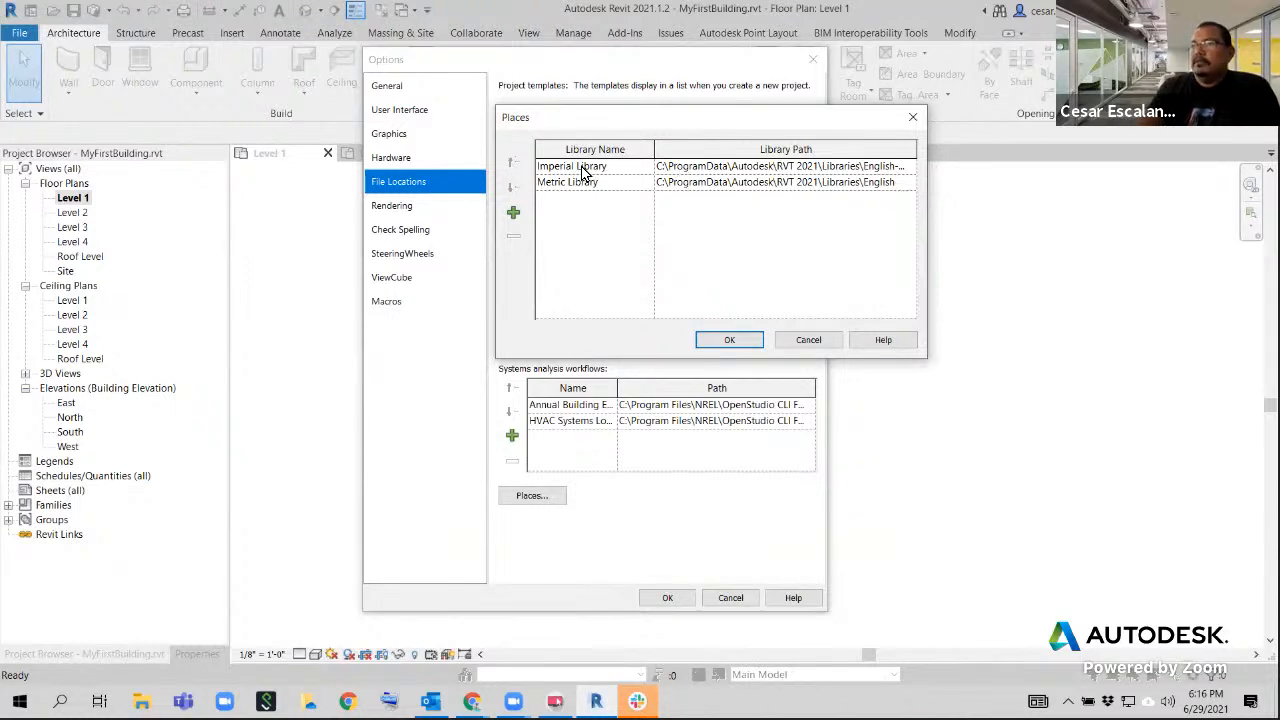
pyautogui.click(716, 167)
pyautogui.moveTo(660, 167); pyautogui.dragTo(963, 172)
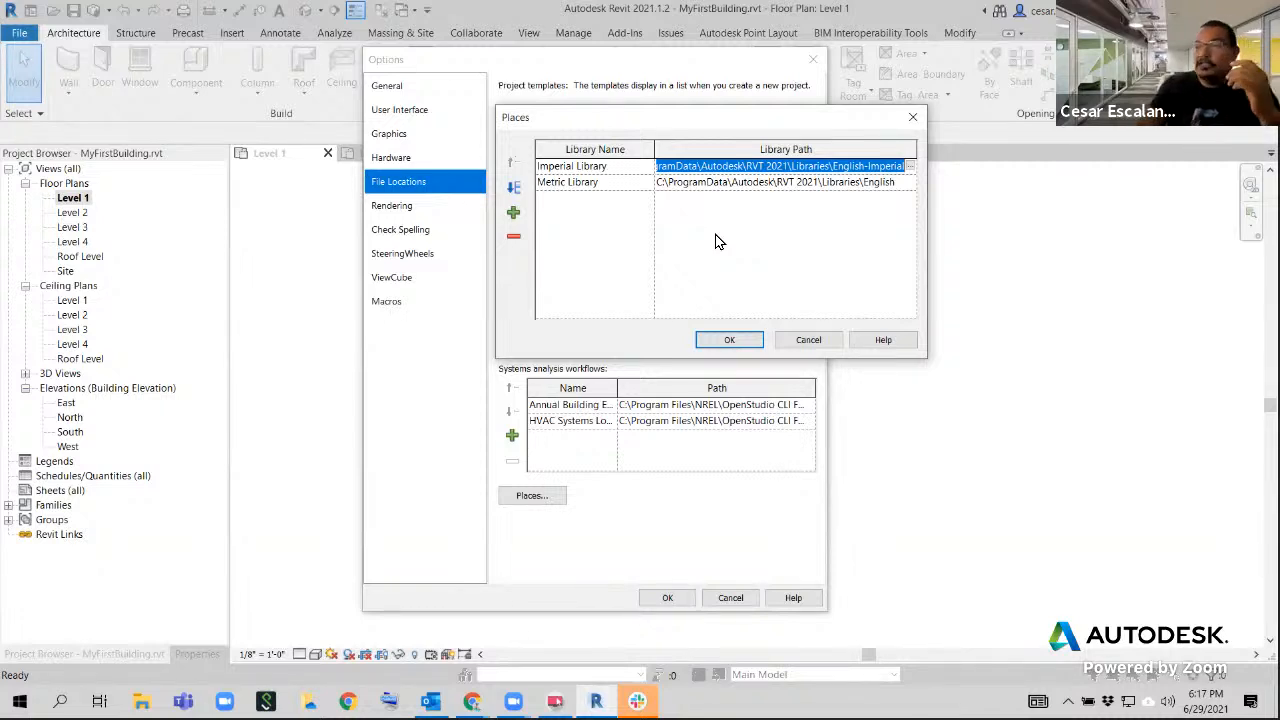
# Try adding a new library to the Places list, browsing for its folder, and remove the entry
pyautogui.click(513, 214)
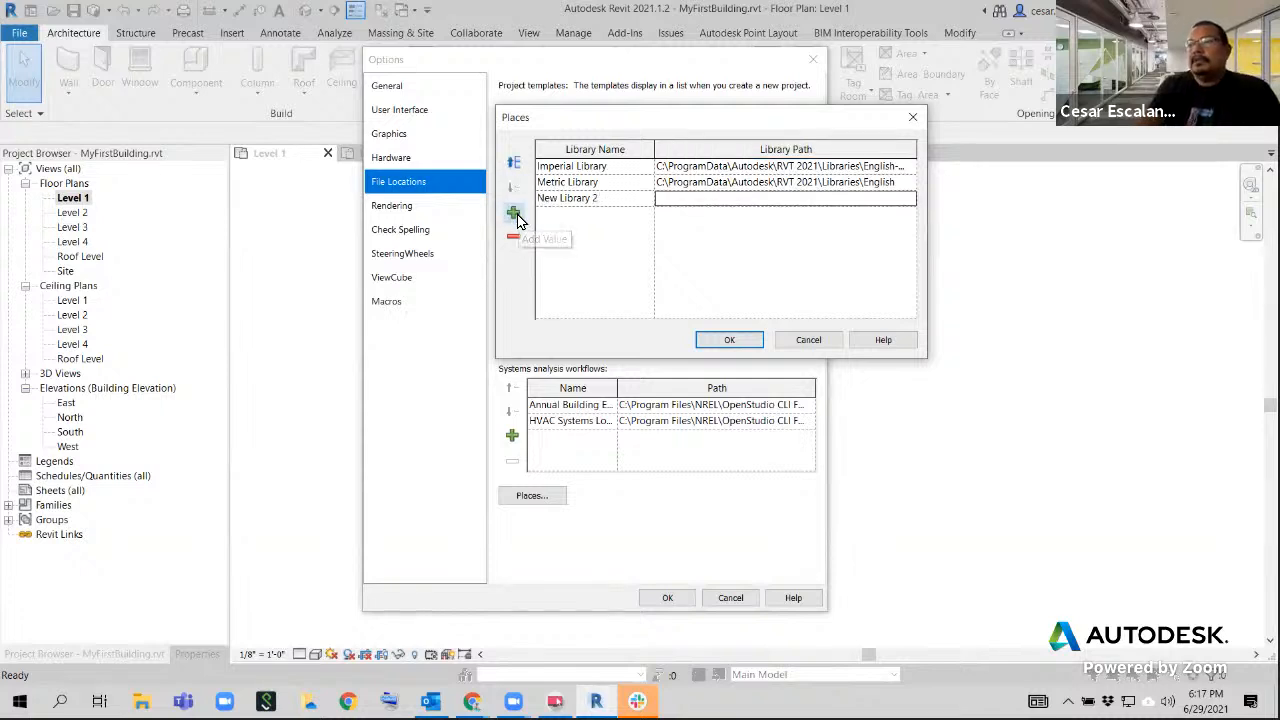
pyautogui.click(676, 198)
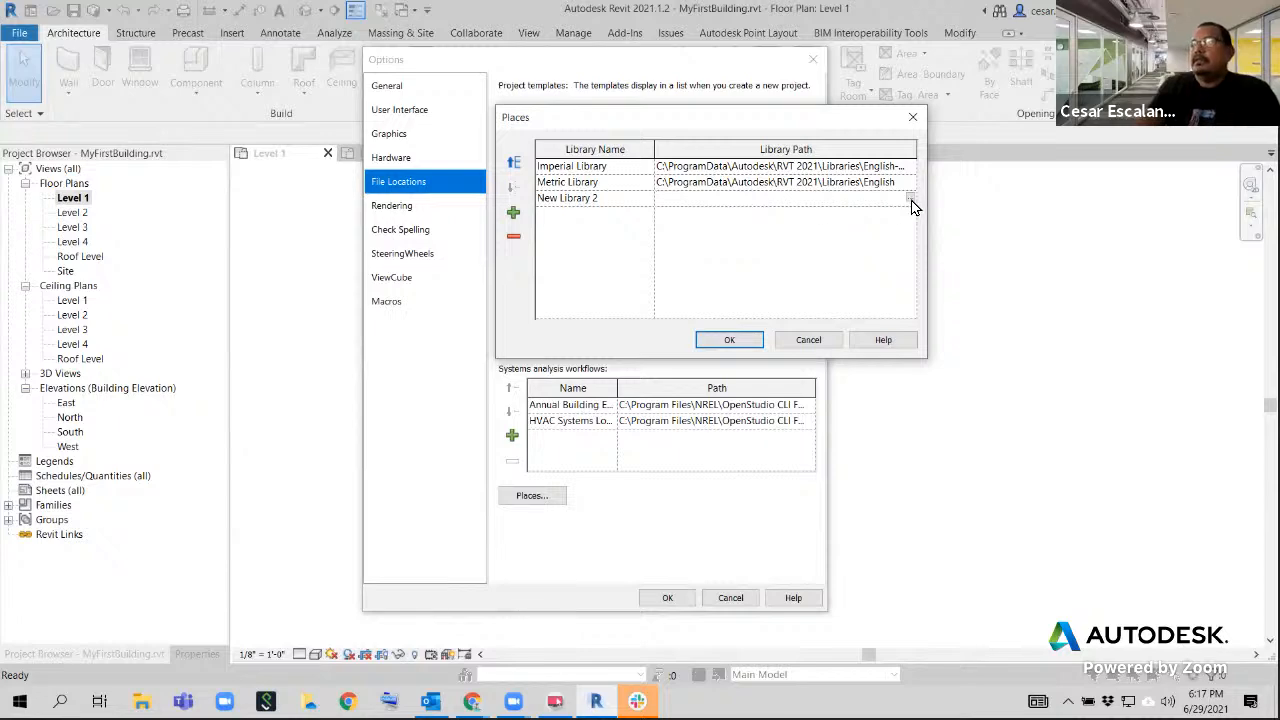
pyautogui.click(910, 199)
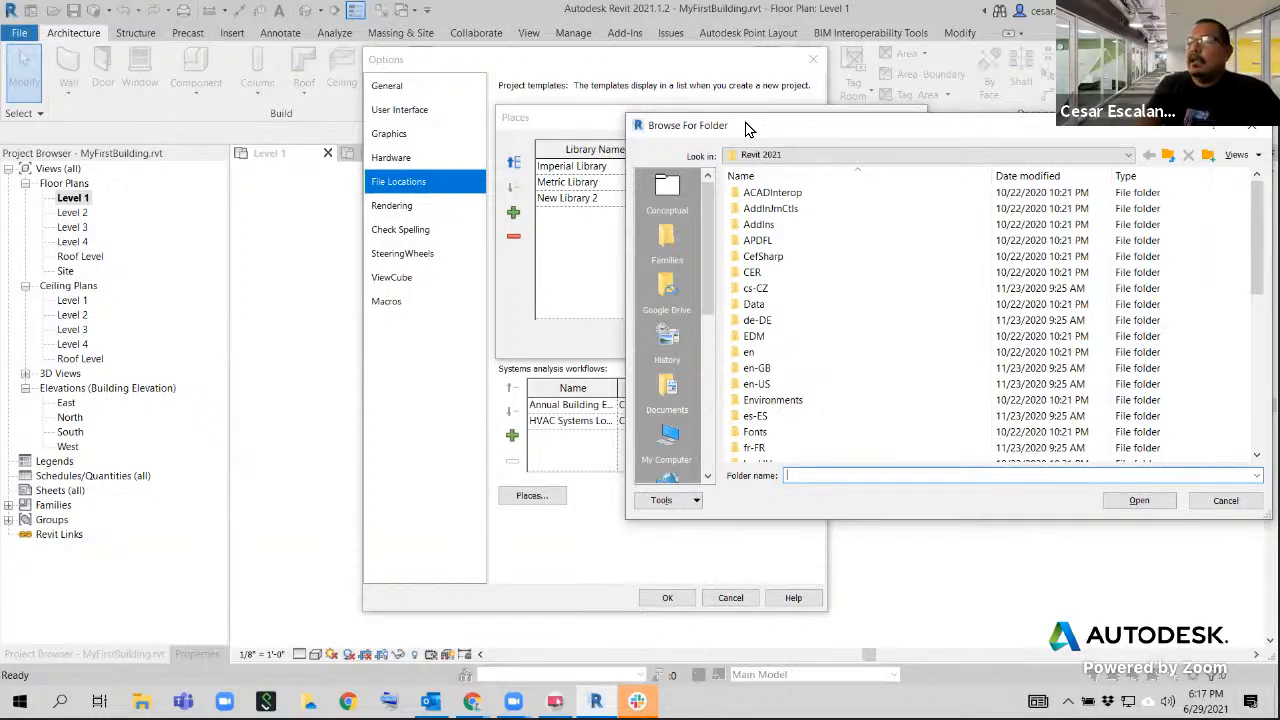
pyautogui.moveTo(748, 128); pyautogui.dragTo(298, 171)
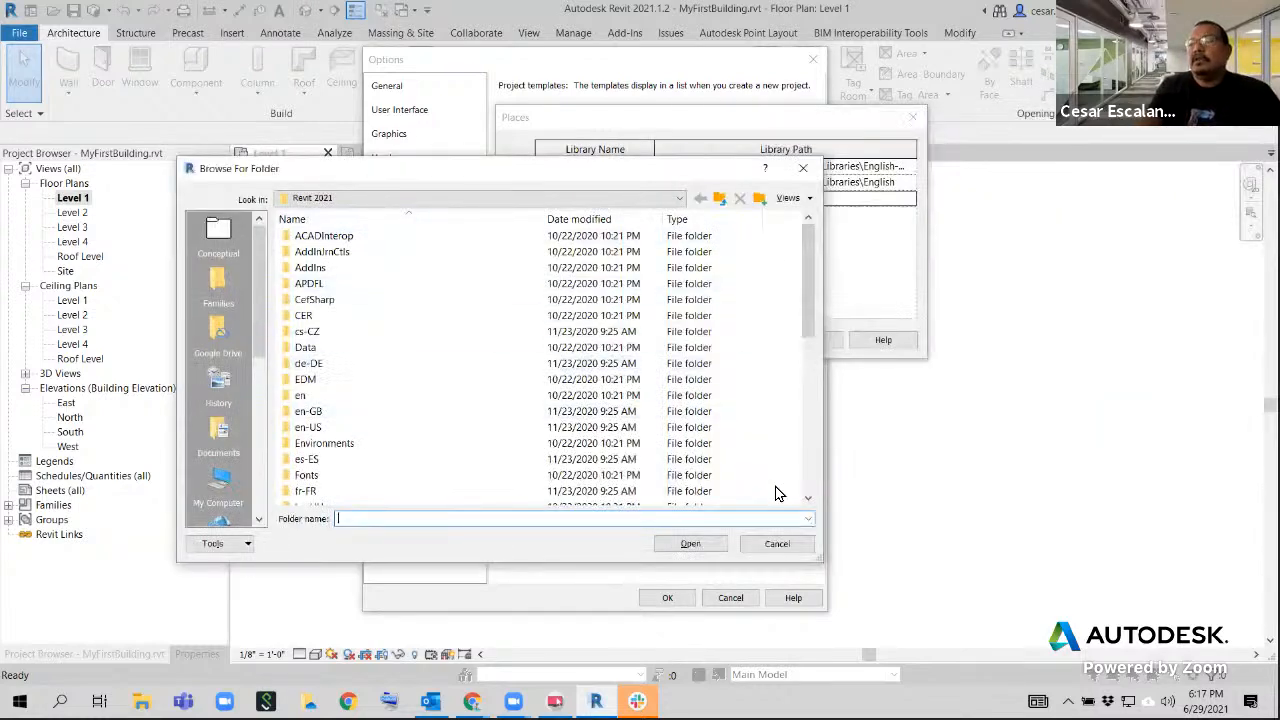
pyautogui.click(775, 546)
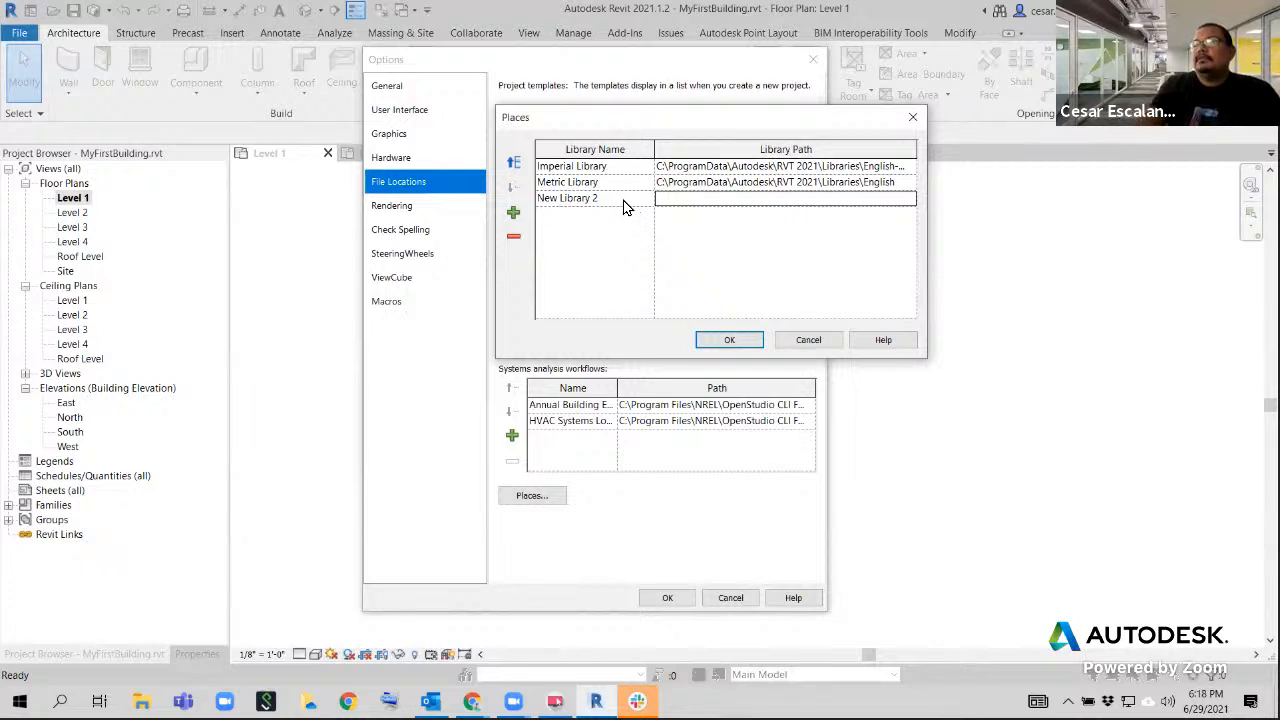
pyautogui.click(561, 199)
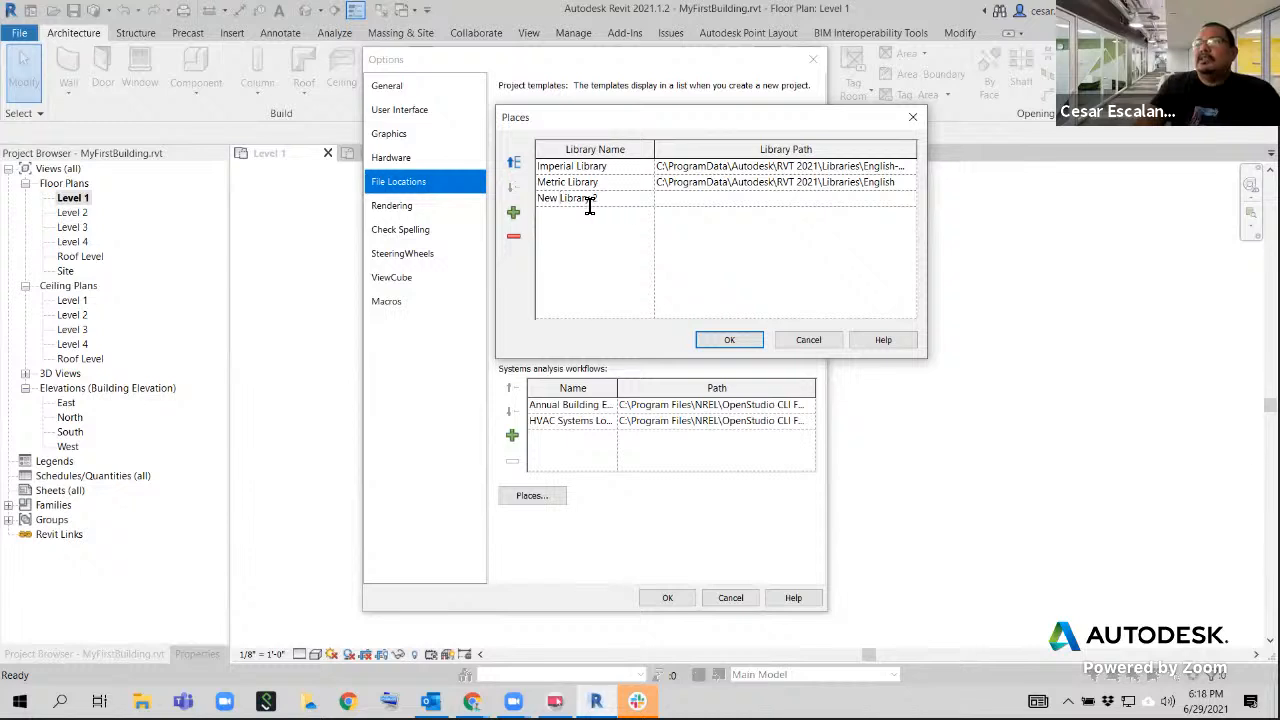
pyautogui.click(513, 241)
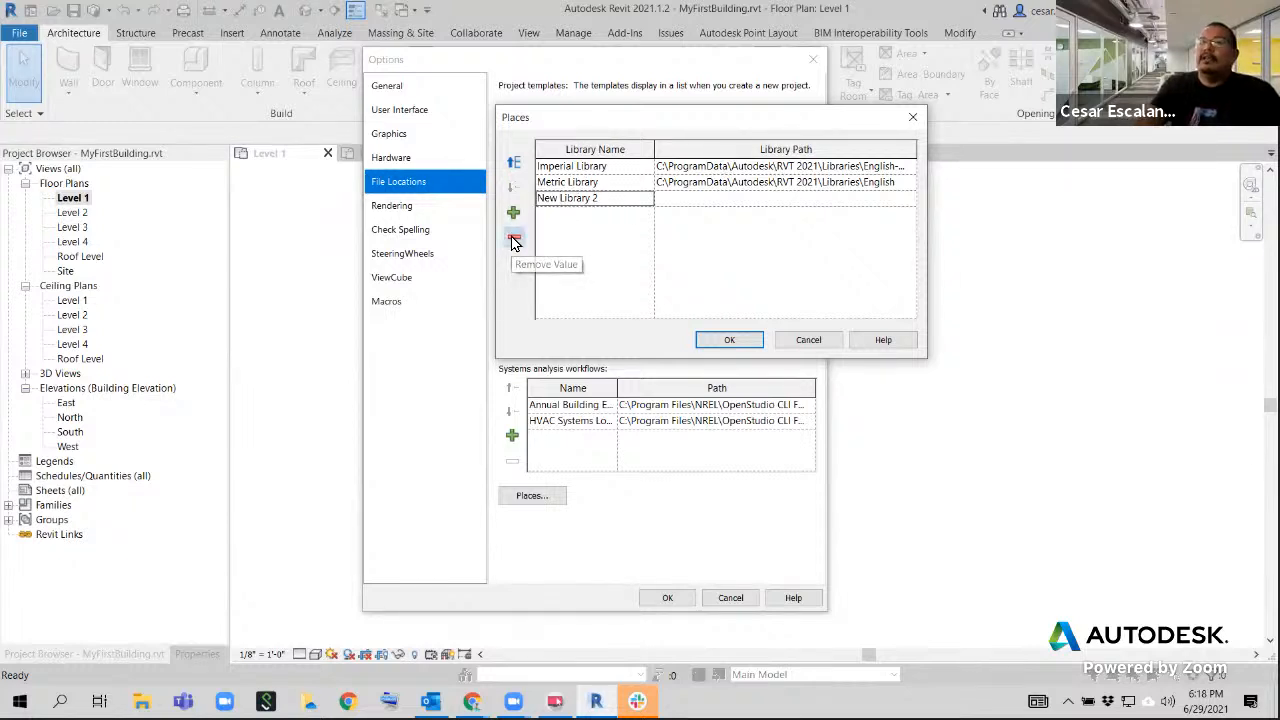
# Copy the Imperial Library path and switch to a new File Explorer window
pyautogui.click(667, 169)
pyautogui.moveTo(667, 169); pyautogui.dragTo(954, 169)
pyautogui.hotkey('ctrl', 'c')
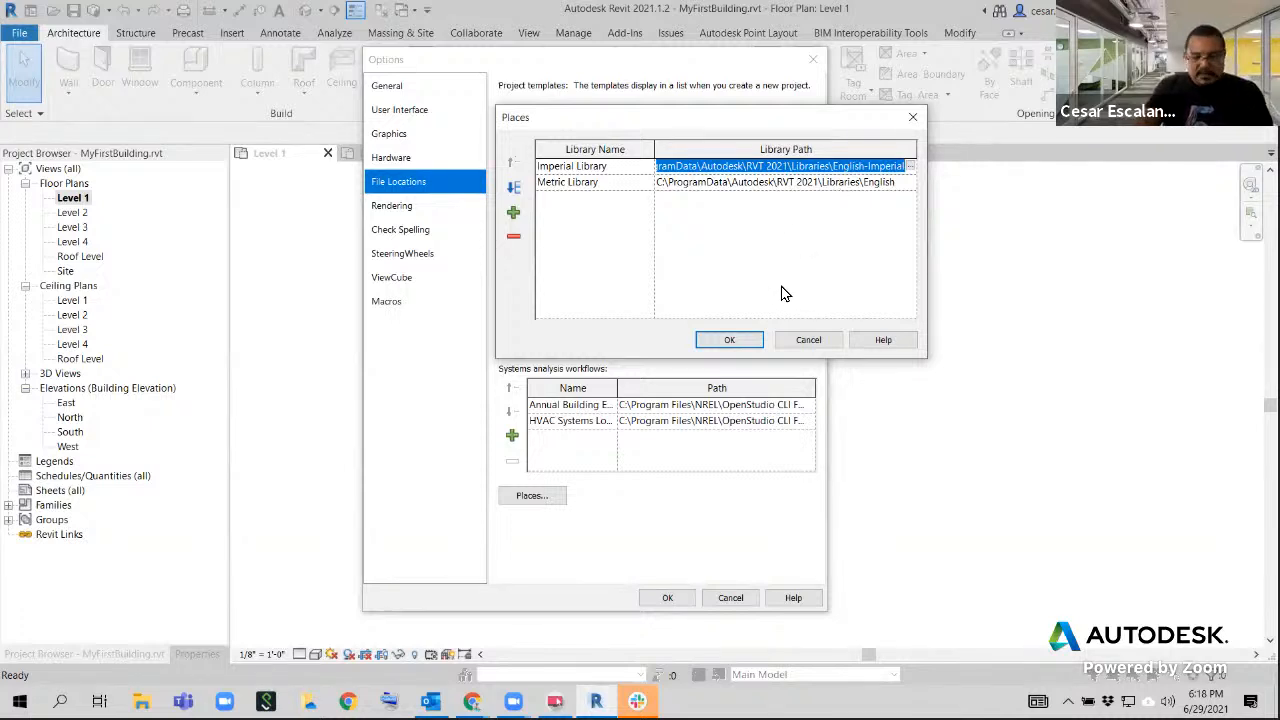
pyautogui.click(142, 700)
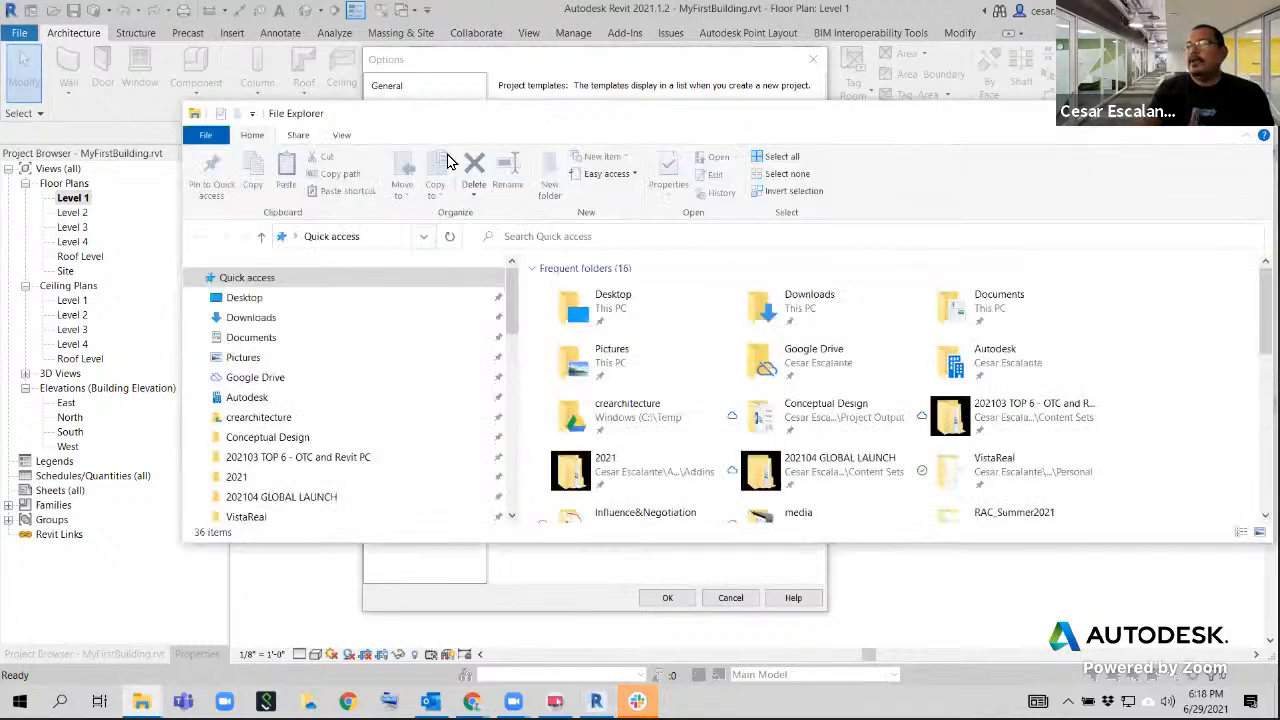
pyautogui.click(644, 240)
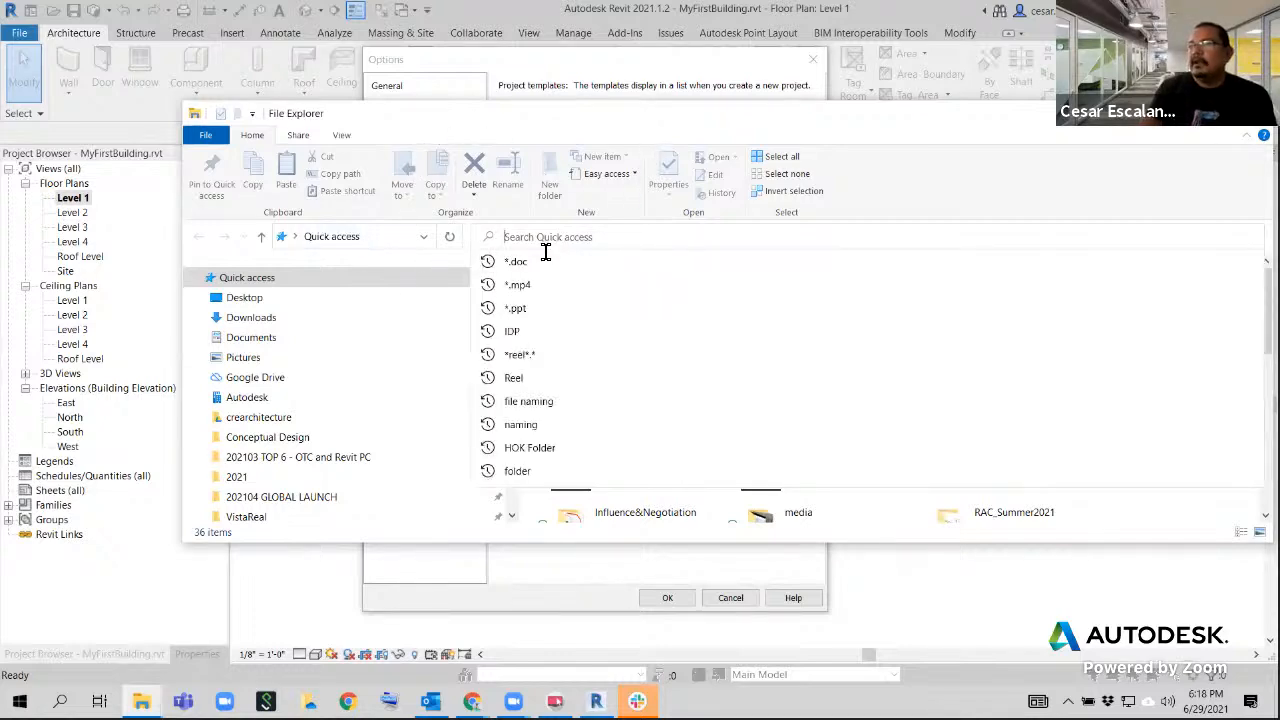
pyautogui.click(1174, 113)
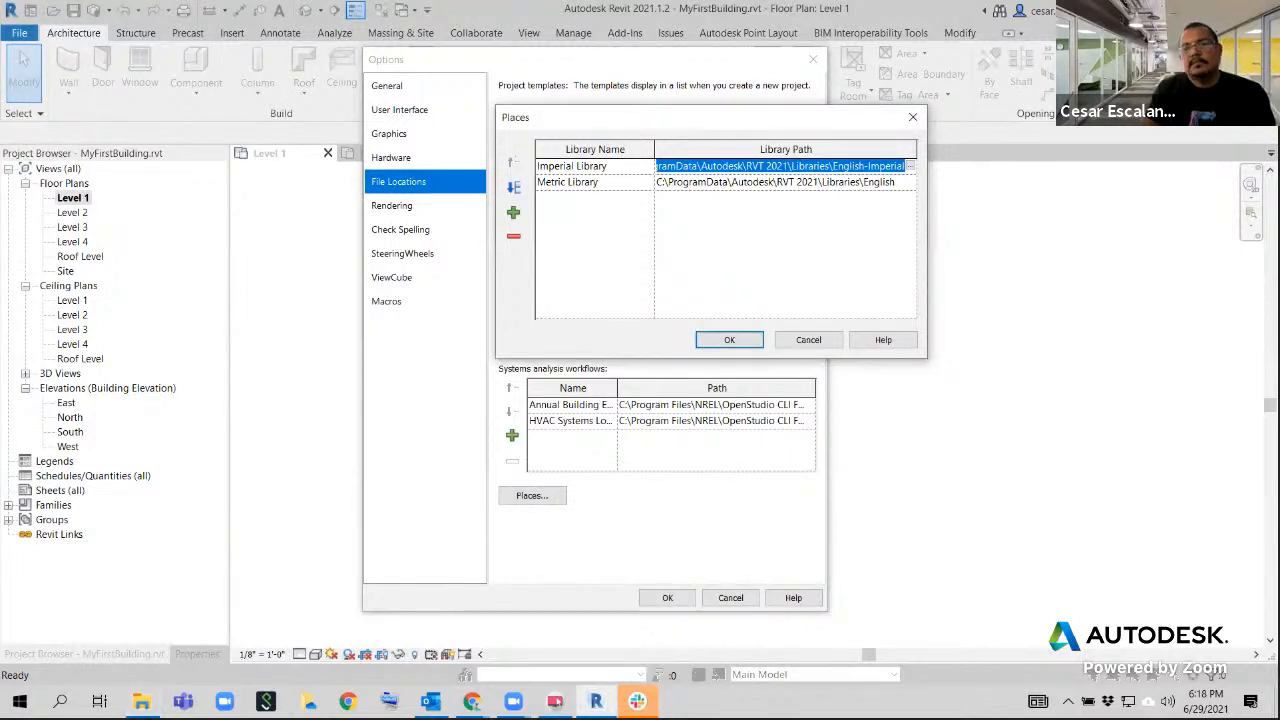
pyautogui.click(142, 702)
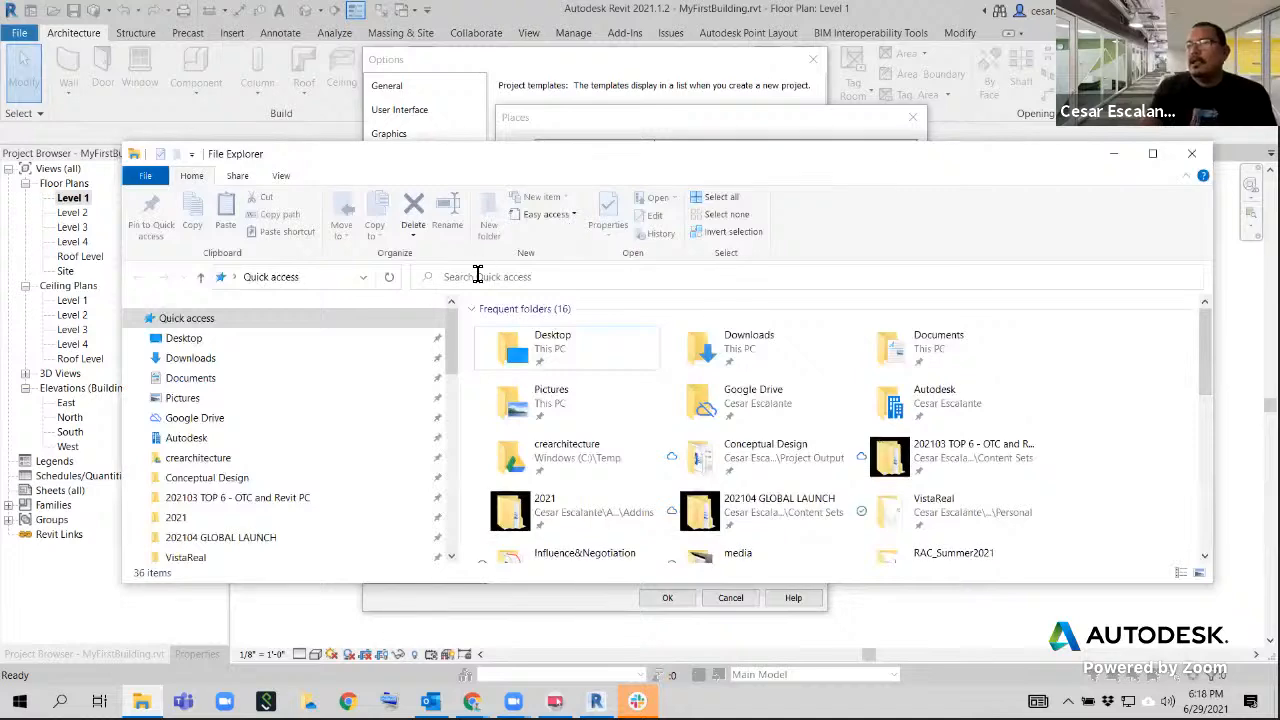
pyautogui.click(474, 277)
pyautogui.hotkey('ctrl', 'v')
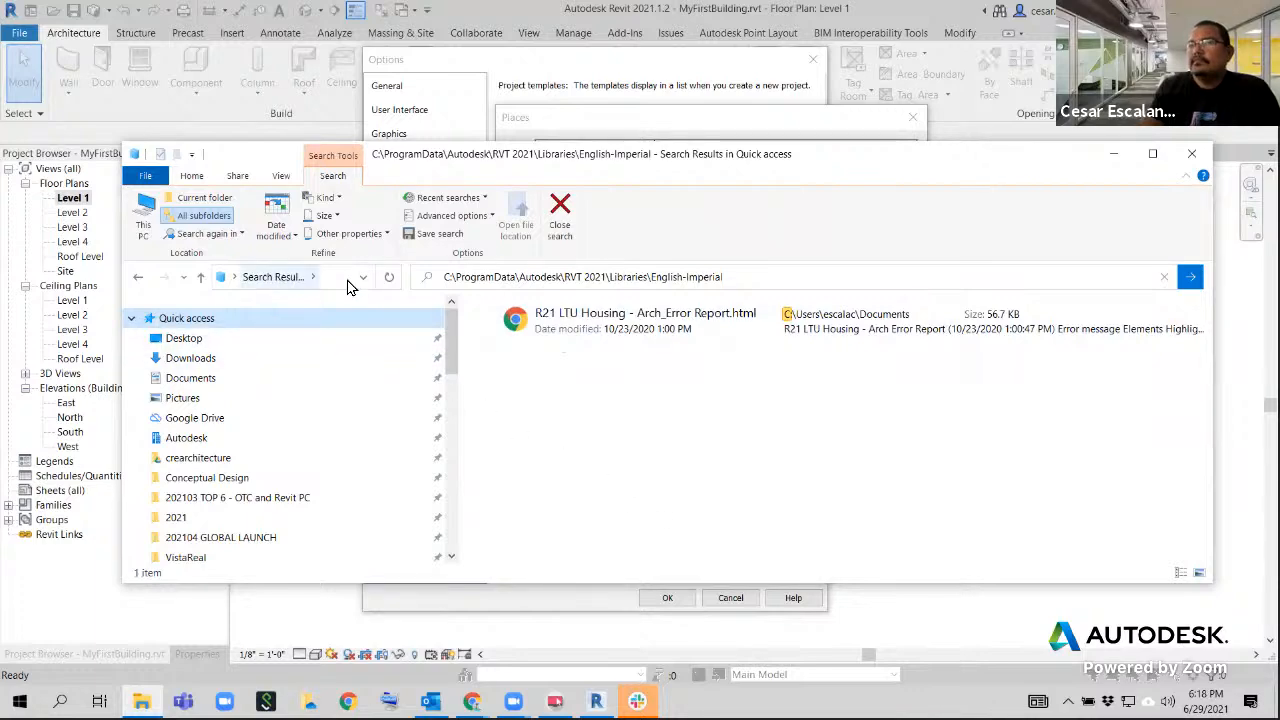
pyautogui.click(562, 210)
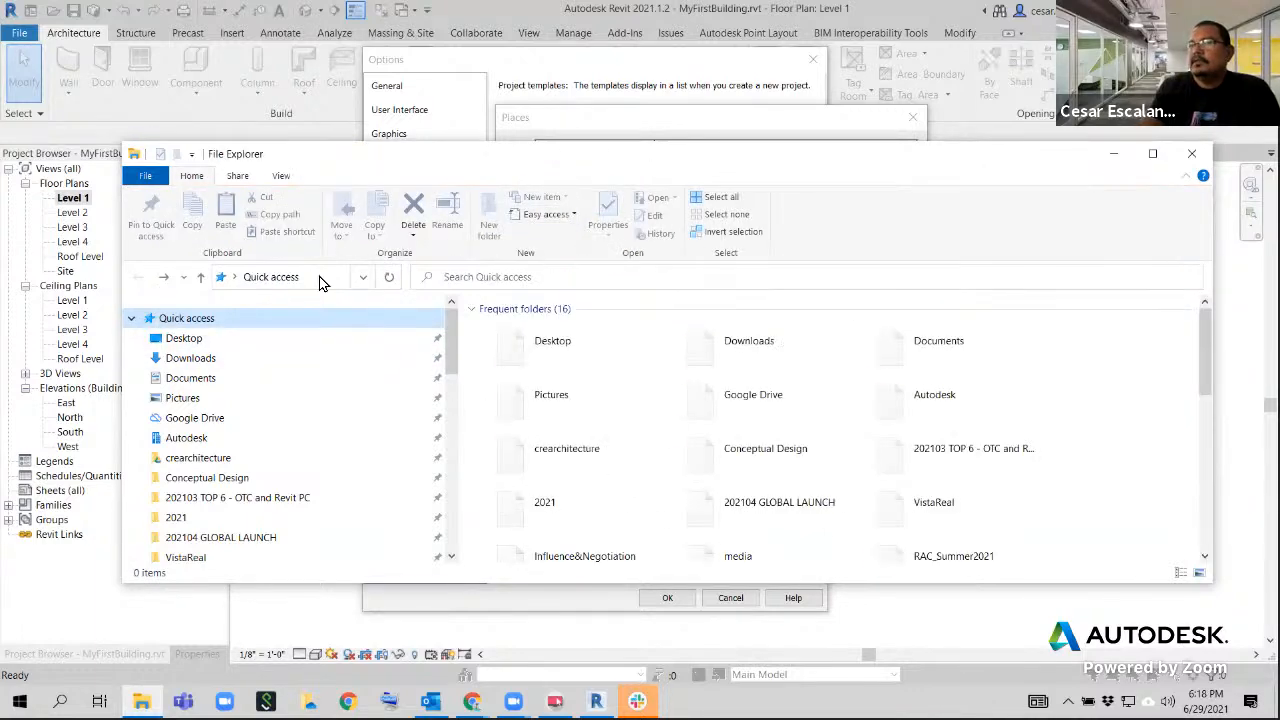
# Collapse the File Explorer ribbon and go to the folder C:\ProgramData\Autodesk\RVT 2021\Libraries\English-Imperial
pyautogui.doubleClick(190, 178)
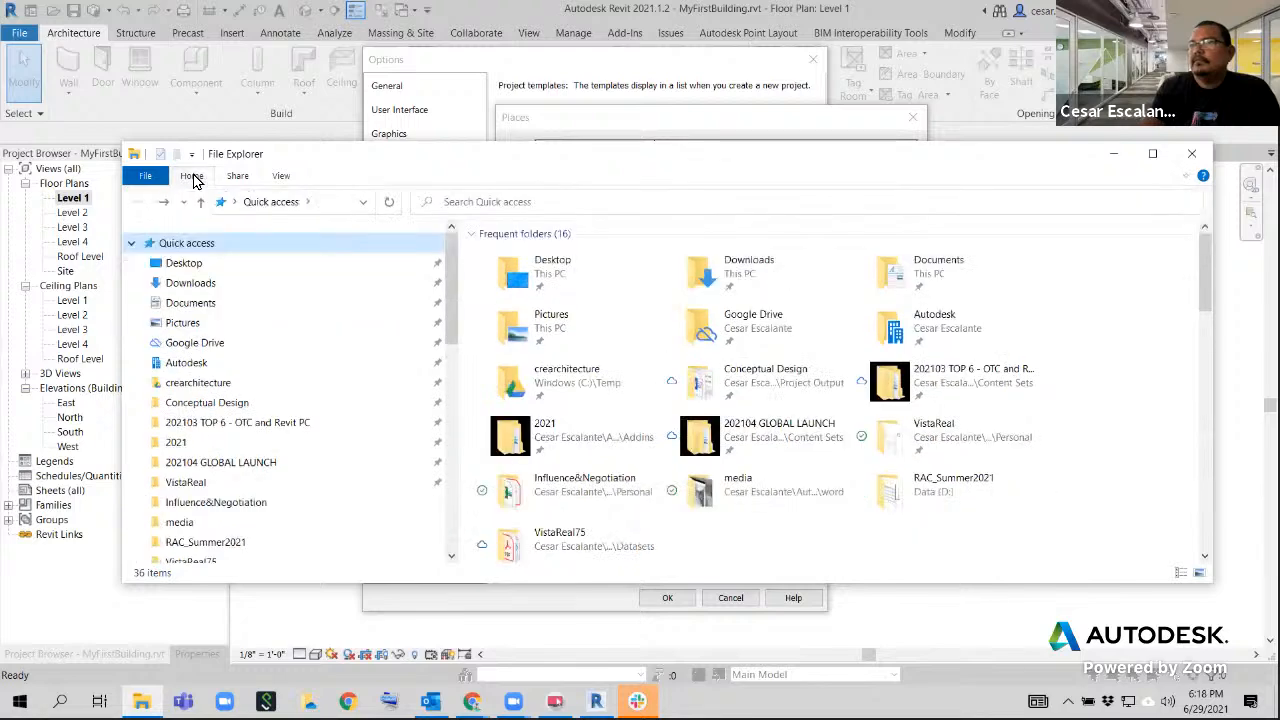
pyautogui.click(336, 203)
pyautogui.hotkey('ctrl', 'v')
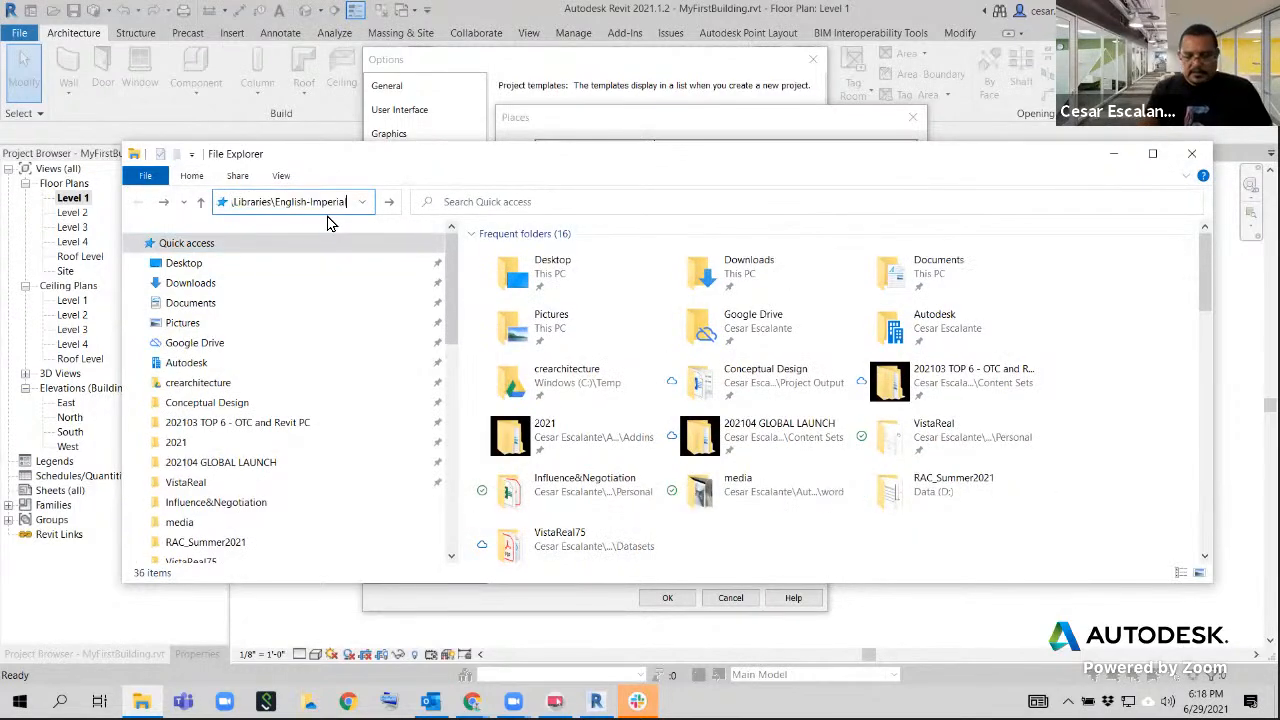
pyautogui.press('Return')
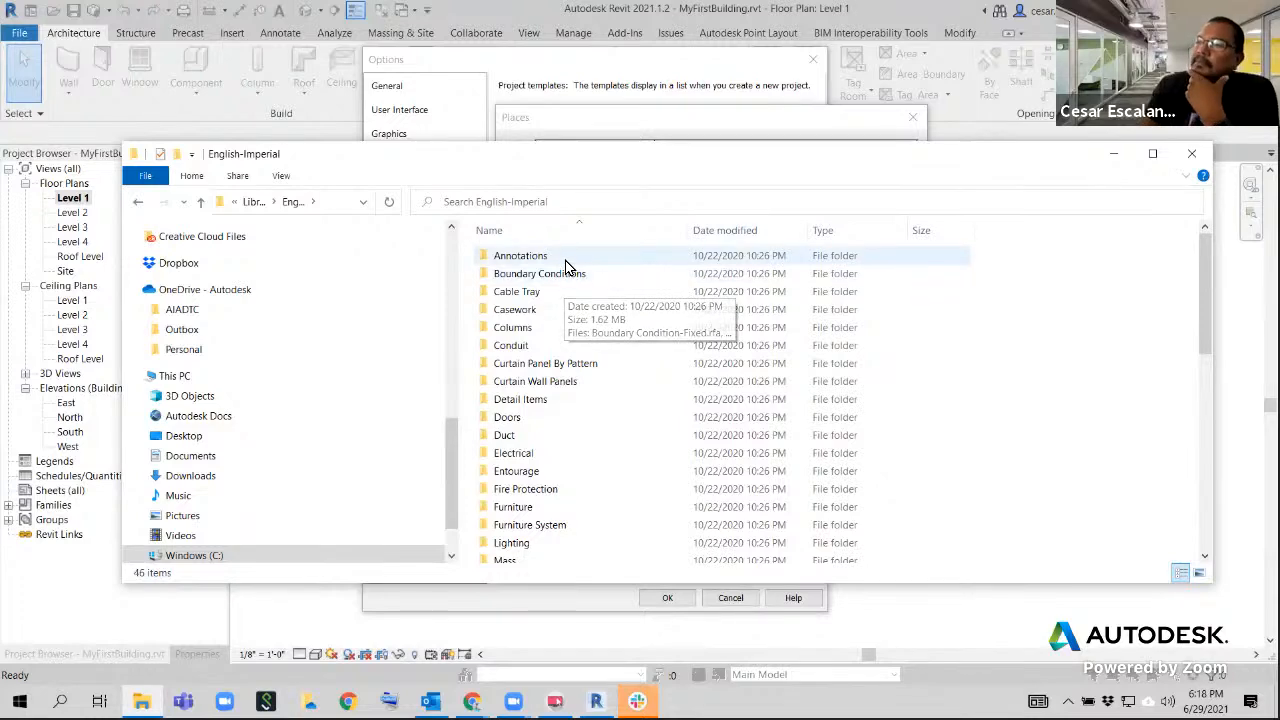
# Examine the category folders and keynote files in the English-Imperial library from start to end
pyautogui.scroll(-9, 540, 503)
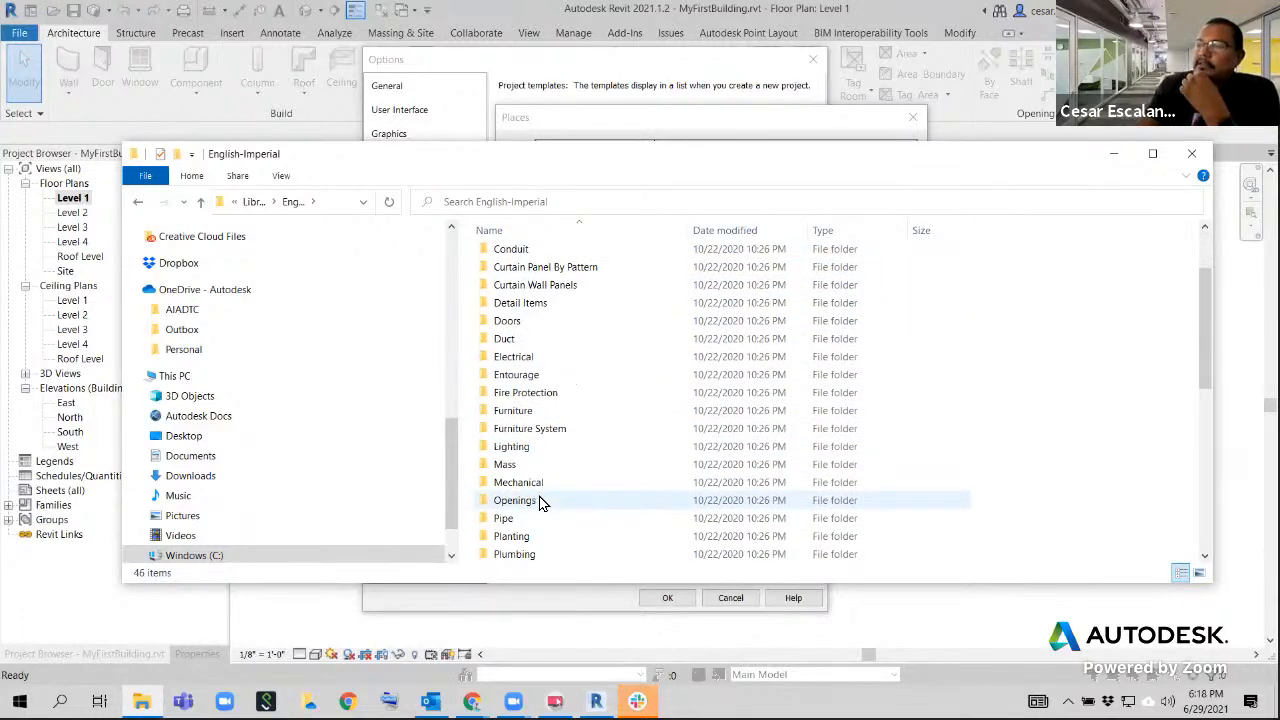
pyautogui.scroll(9, 540, 505)
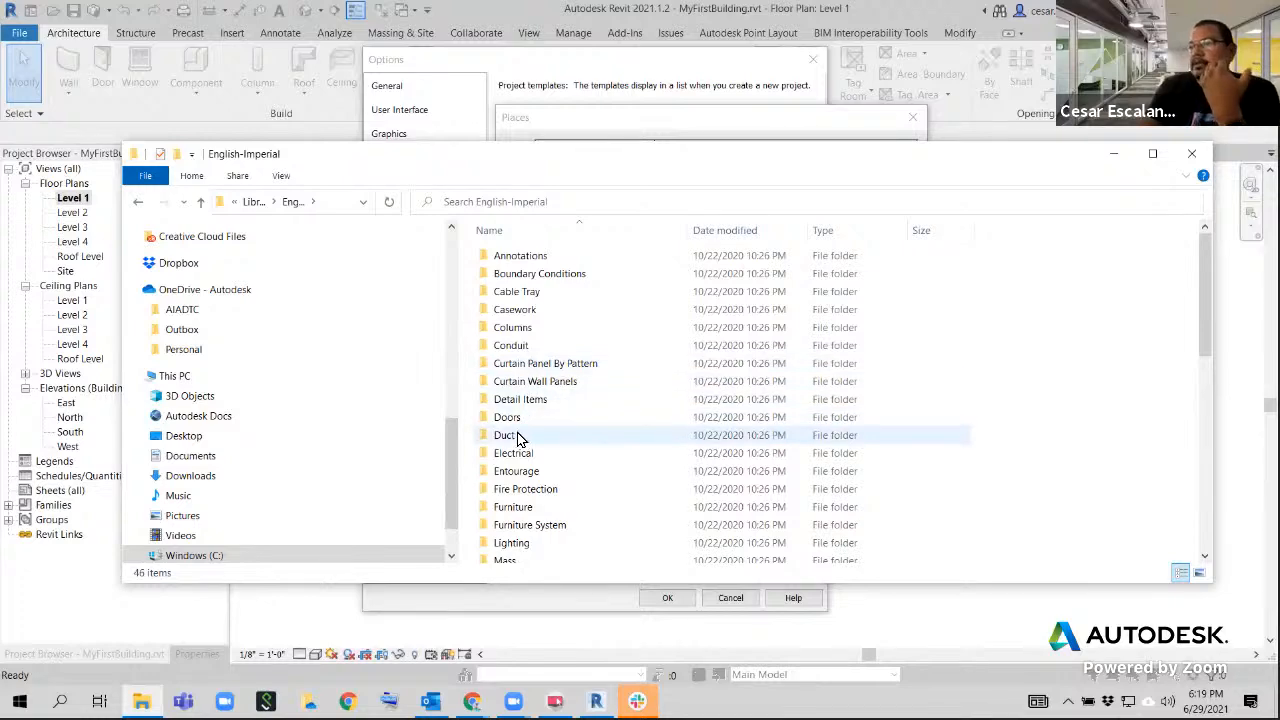
pyautogui.scroll(-9, 588, 513)
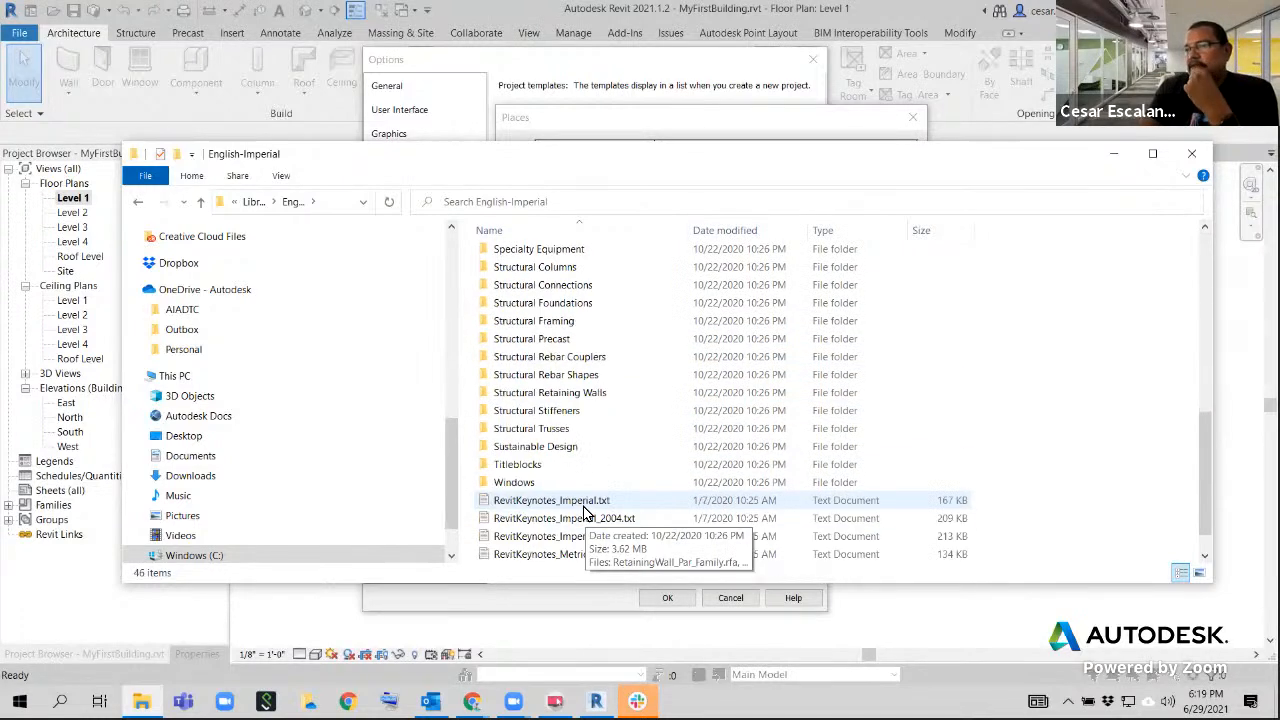
pyautogui.scroll(9, 585, 513)
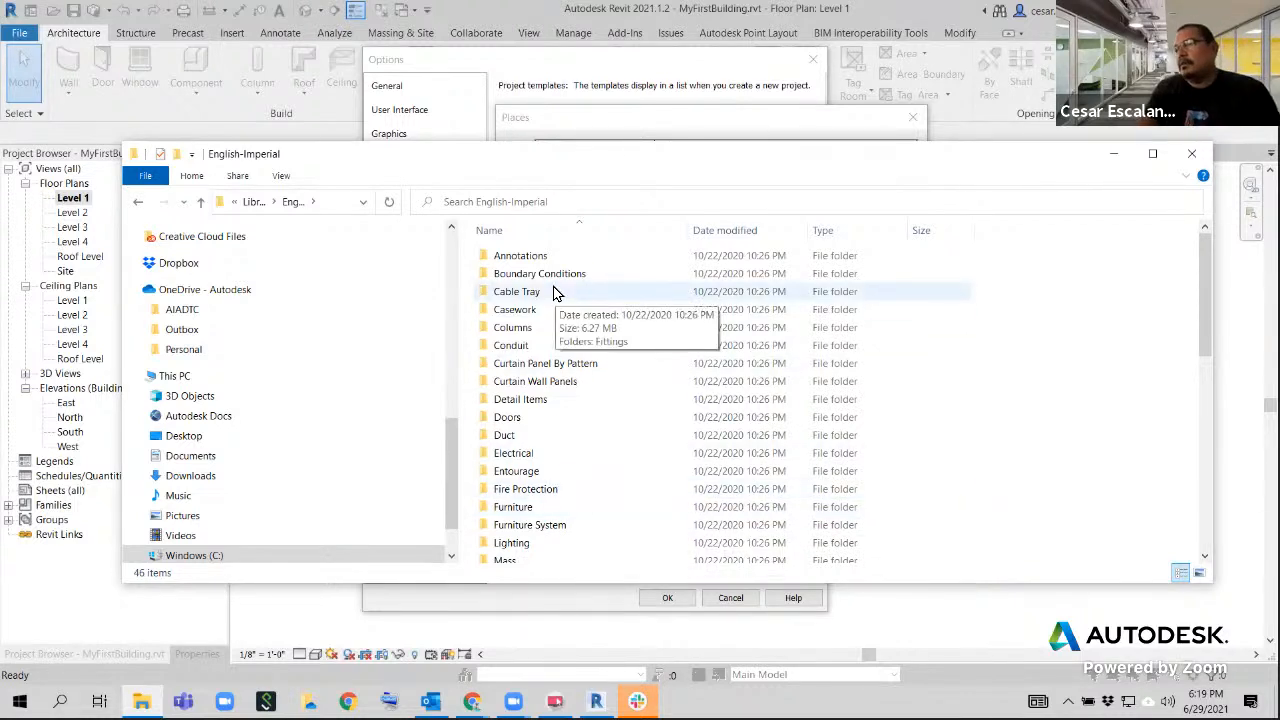
pyautogui.scroll(-6, 557, 292)
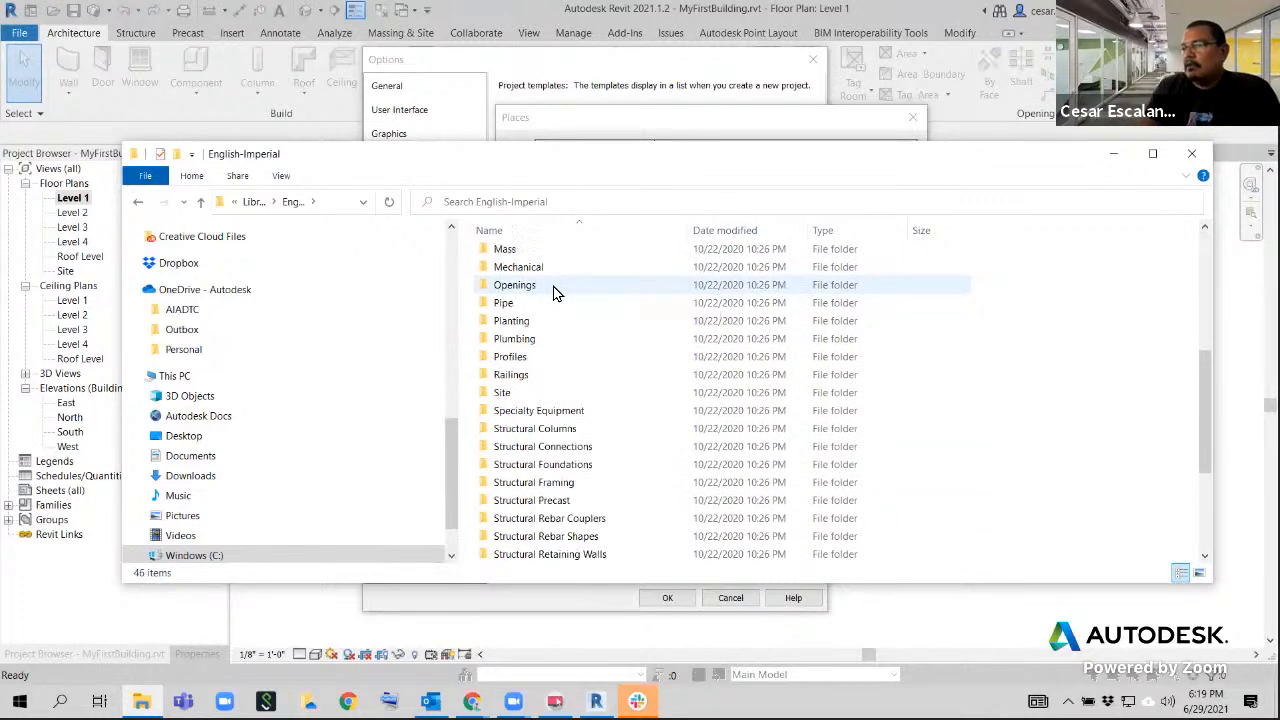
pyautogui.scroll(3, 568, 300)
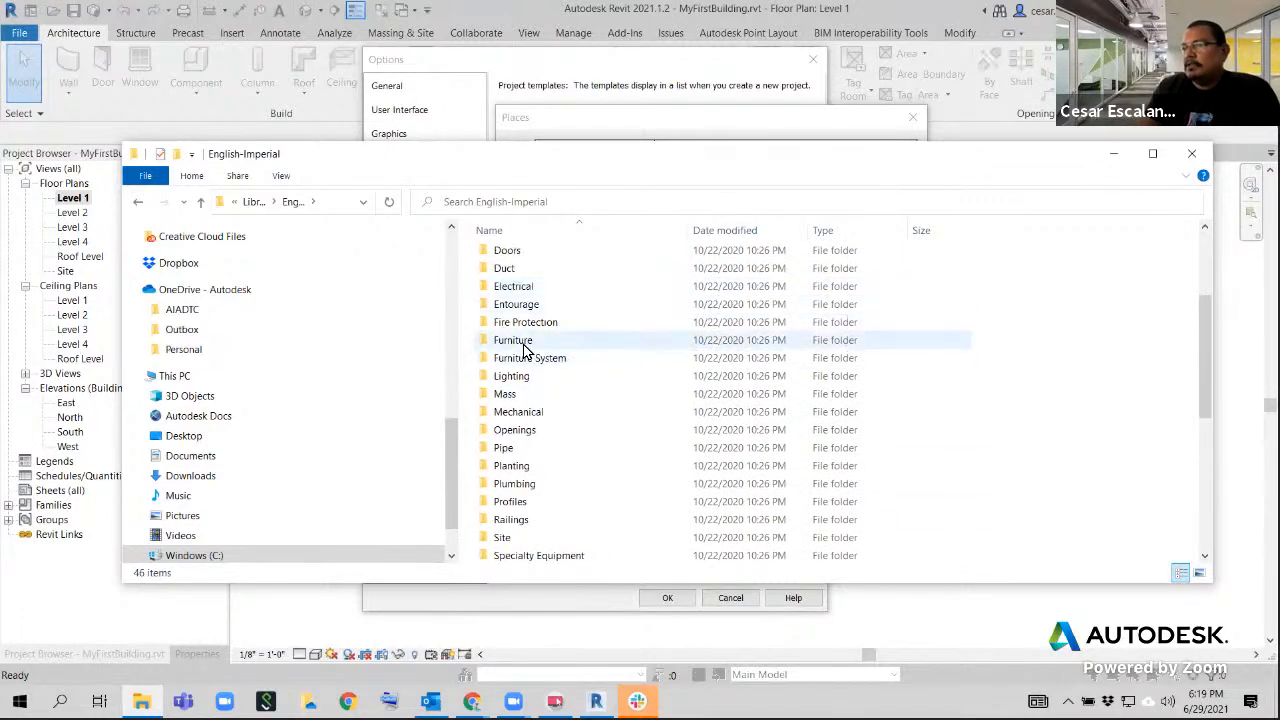
# Open the Furniture folder and go through its family files TV Stand, TV - Flat Screen and Mirror-Ellipse
pyautogui.doubleClick(515, 341)
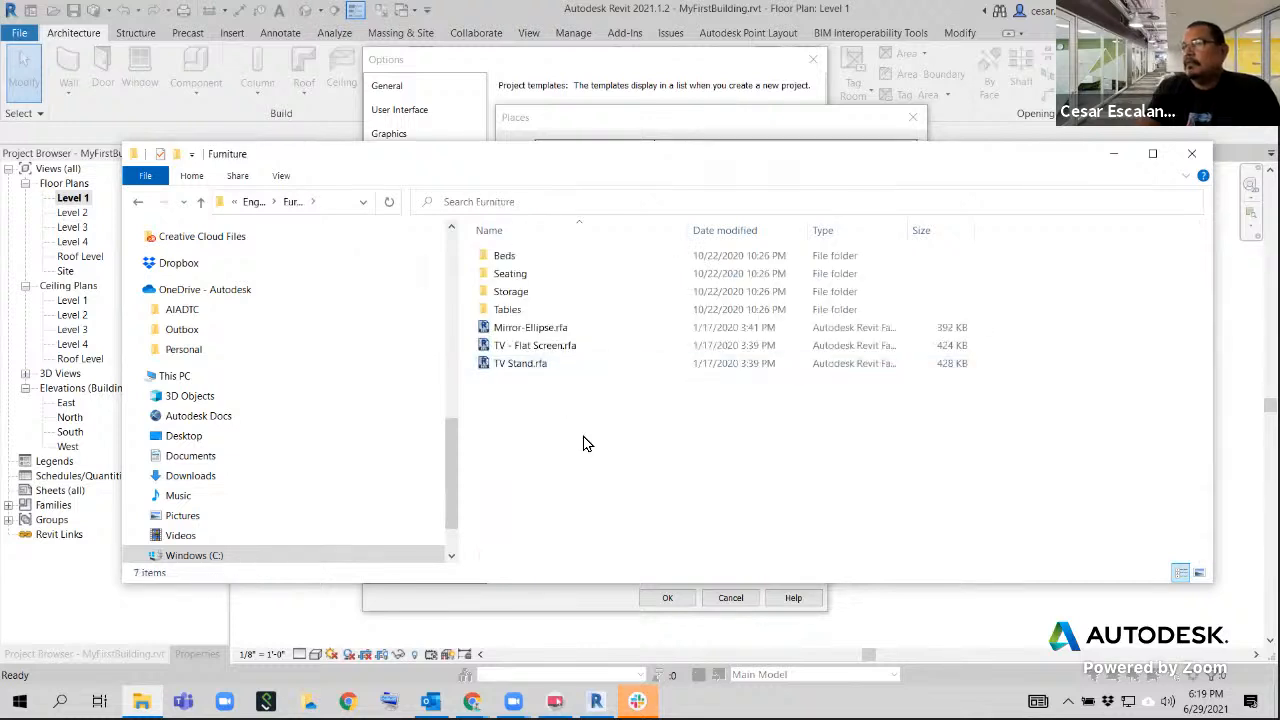
pyautogui.click(526, 363)
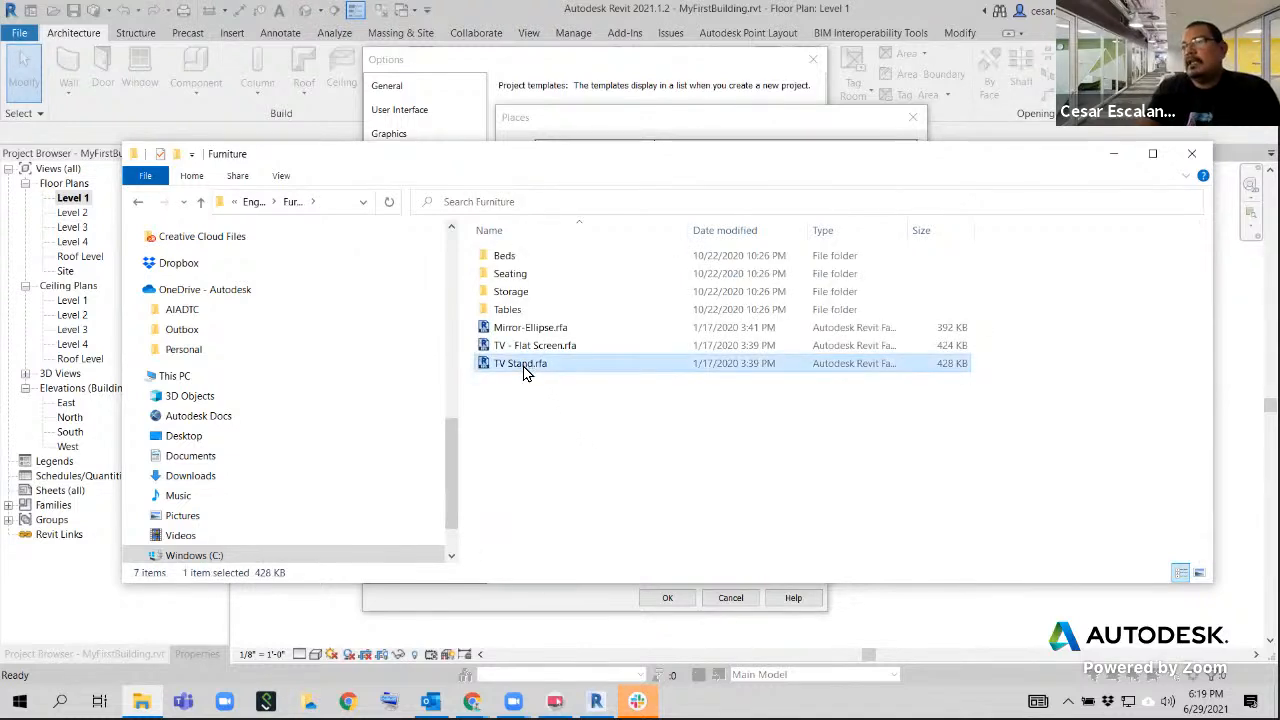
pyautogui.press('Up')
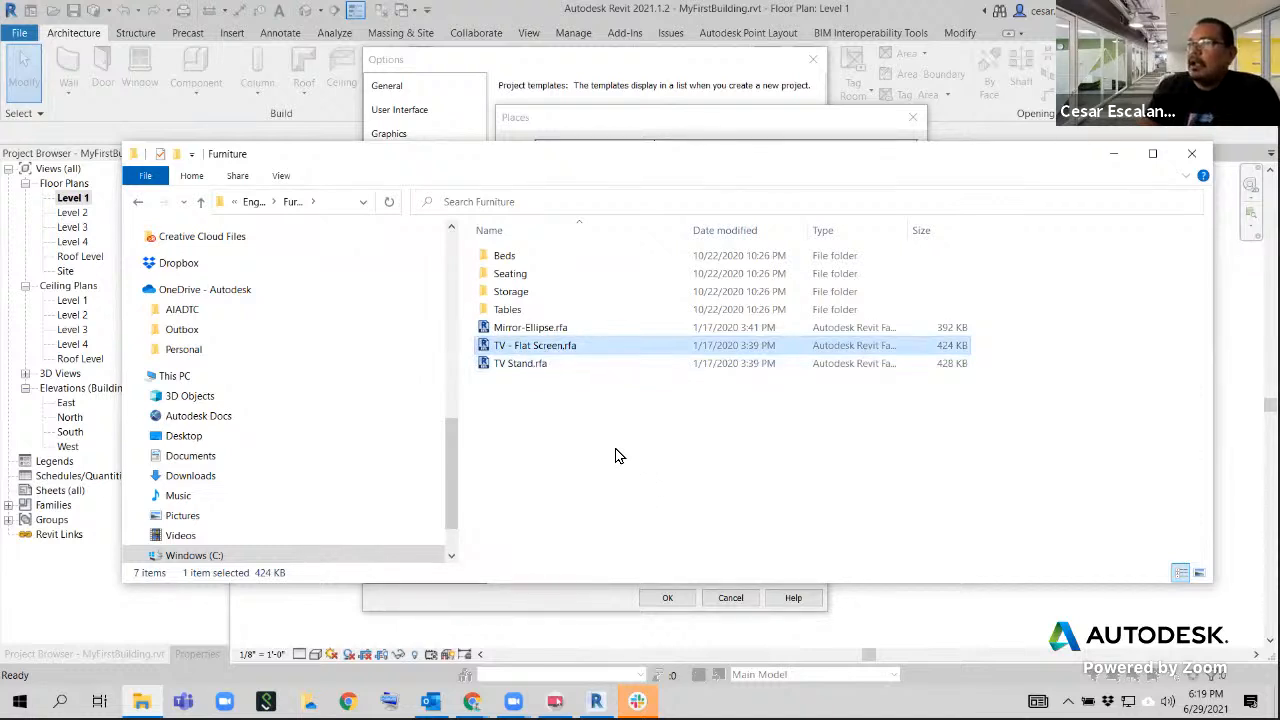
pyautogui.press('Up')
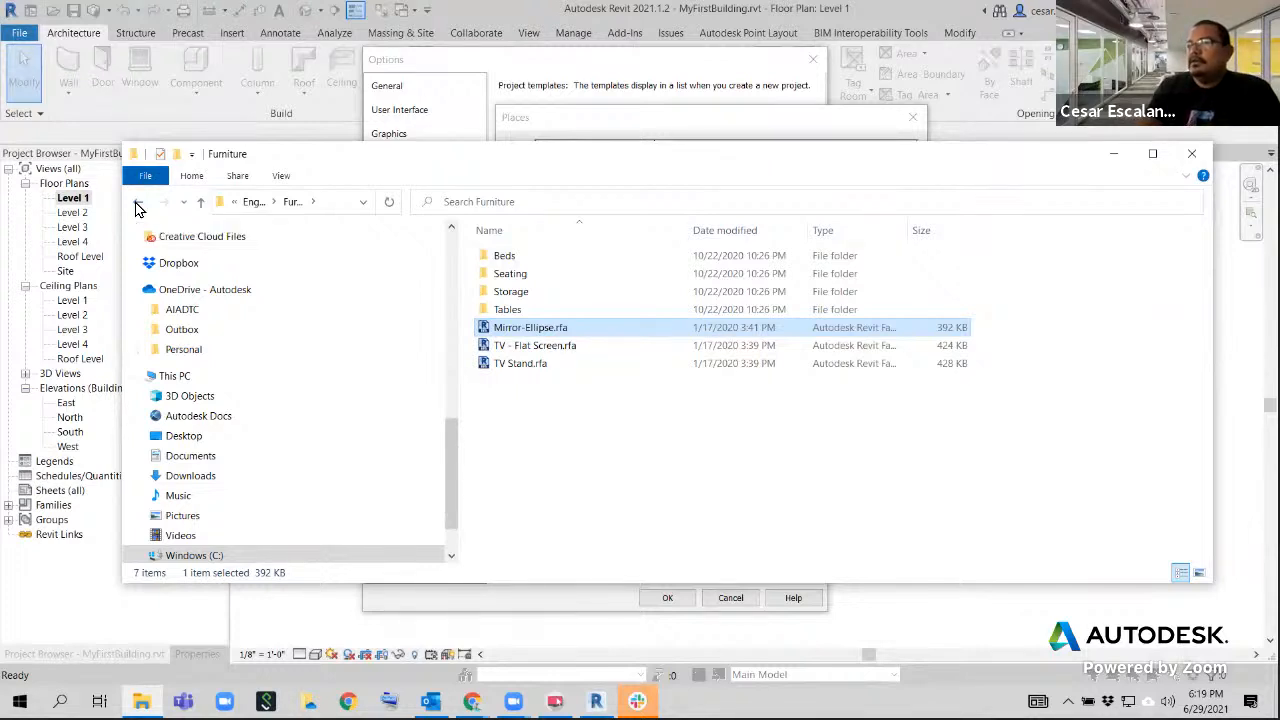
# Return to the English-Imperial folder and open the Steel subfolder of Structural Columns
pyautogui.click(138, 207)
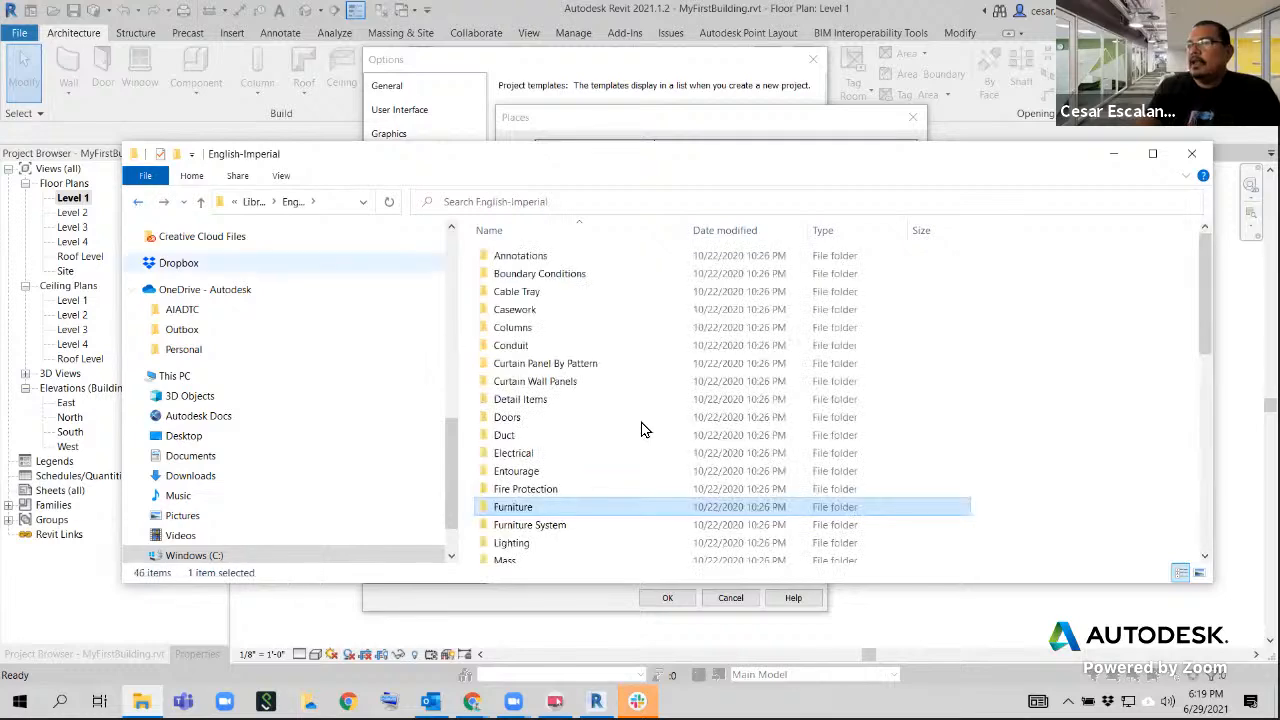
pyautogui.scroll(-4, 645, 440)
pyautogui.scroll(-4, 697, 470)
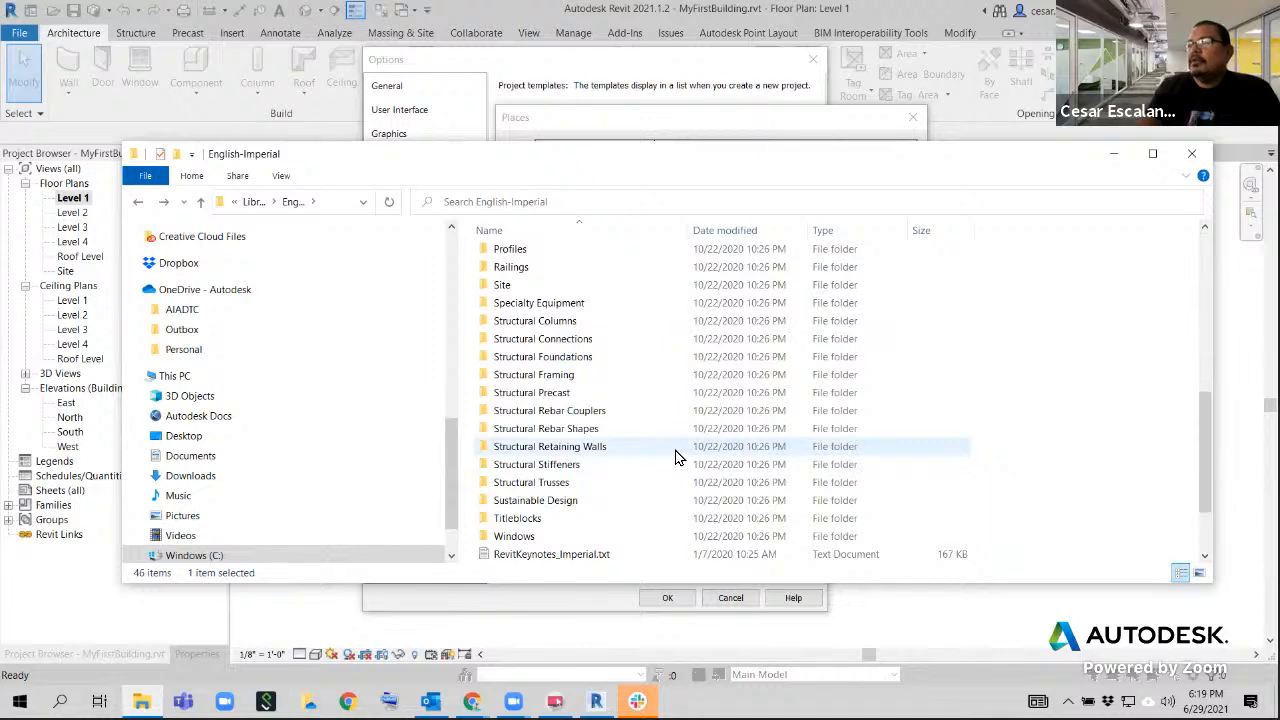
pyautogui.click(557, 324)
pyautogui.doubleClick(557, 325)
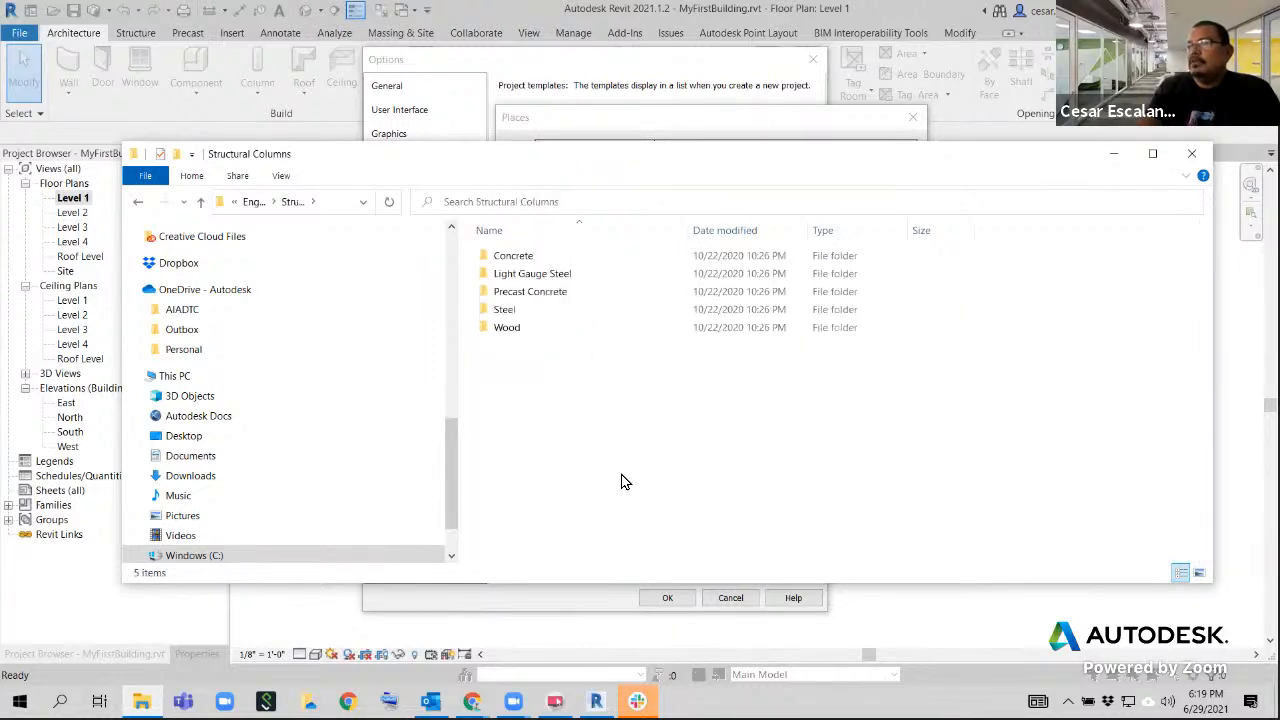
pyautogui.doubleClick(504, 310)
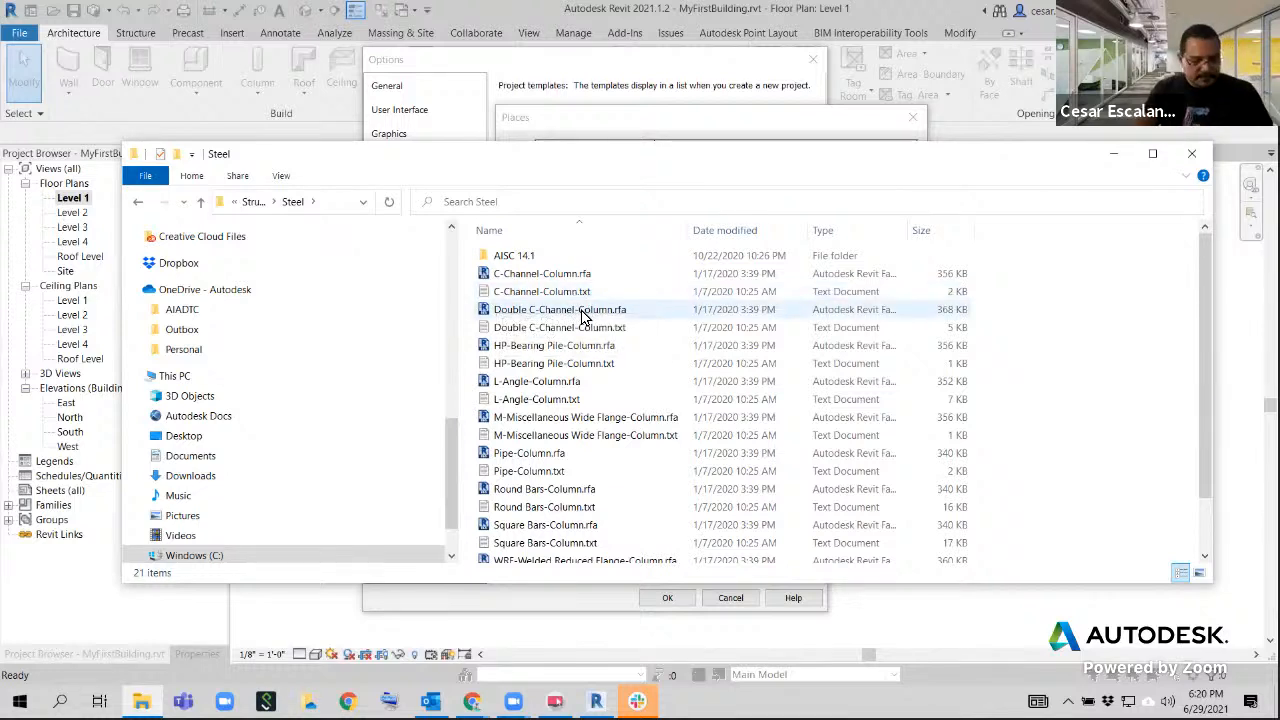
pyautogui.moveTo(473, 283); pyautogui.dragTo(604, 304)
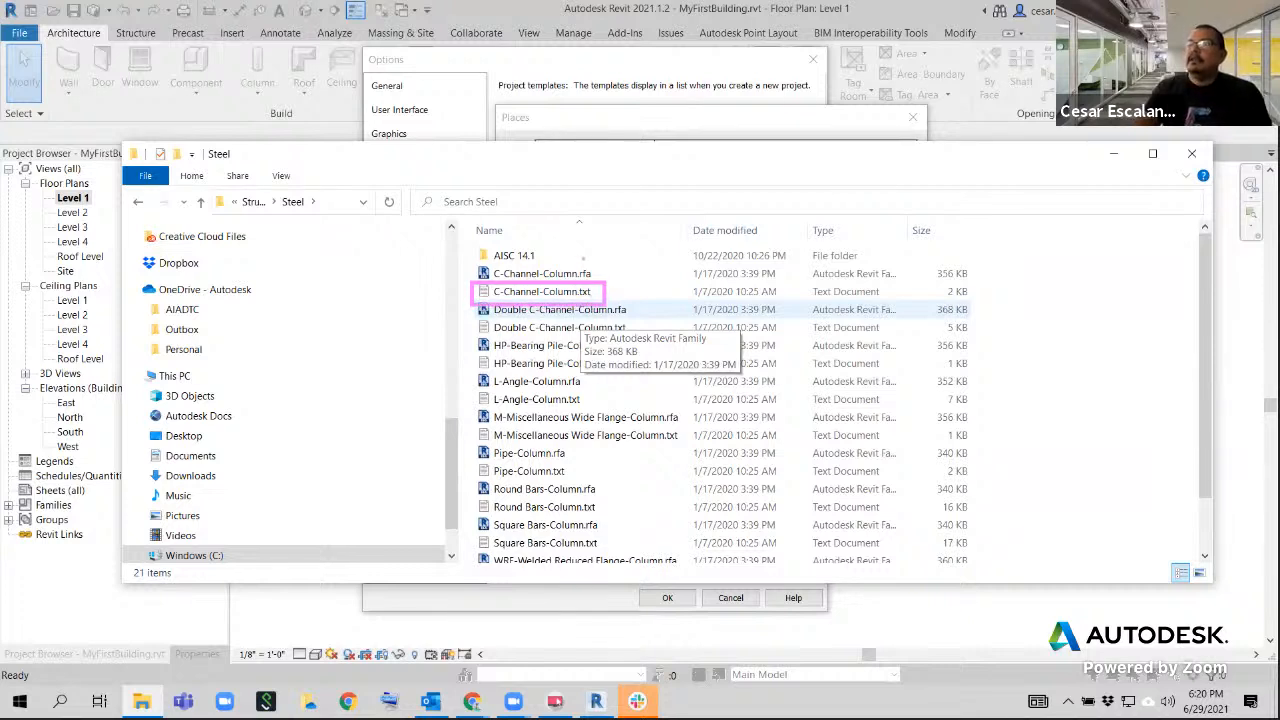
pyautogui.click(635, 292)
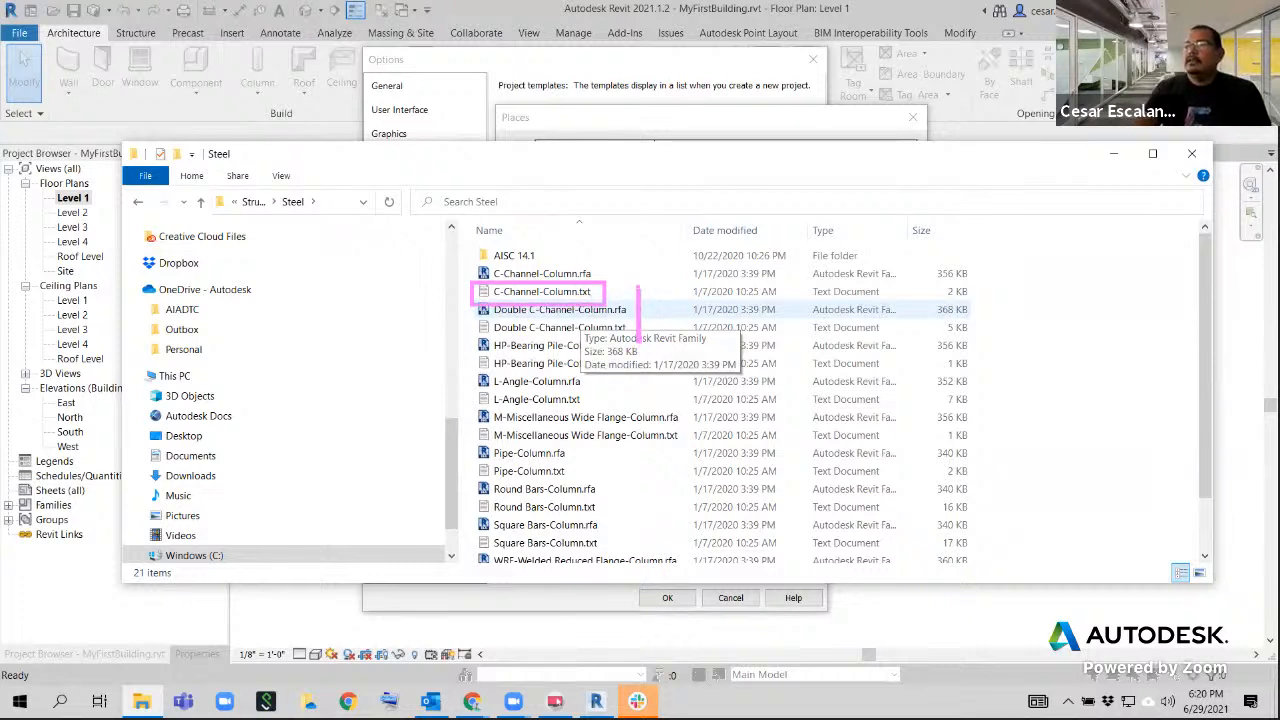
pyautogui.write('type c')
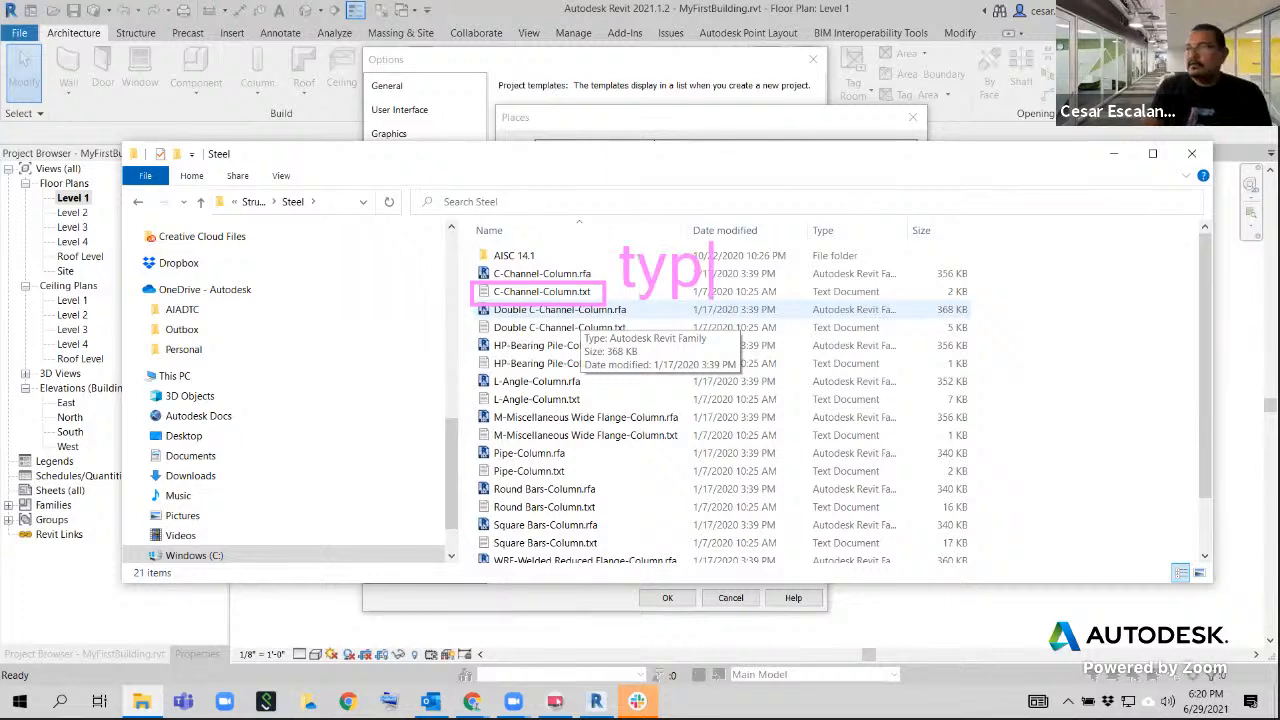
pyautogui.write('atalog')
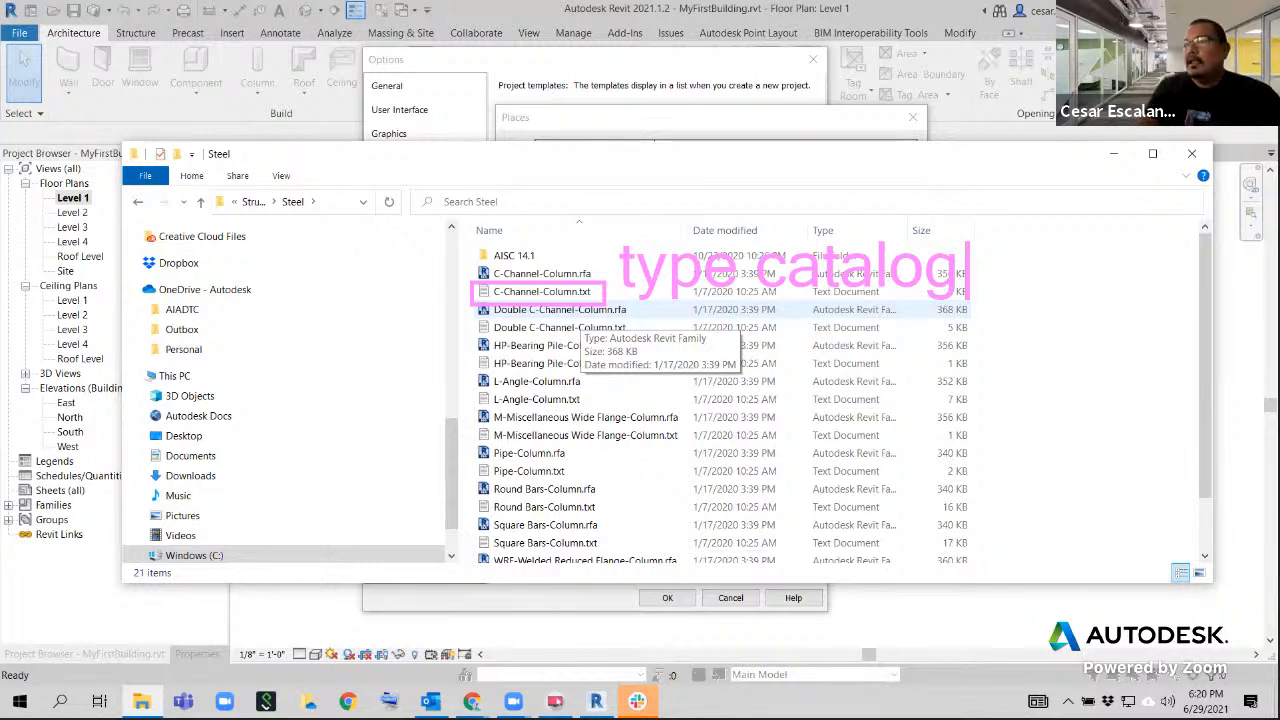
# Open the type catalog C-Channel-Column.txt and examine its size rows, marking the values of the C15X50 row
pyautogui.click(545, 293)
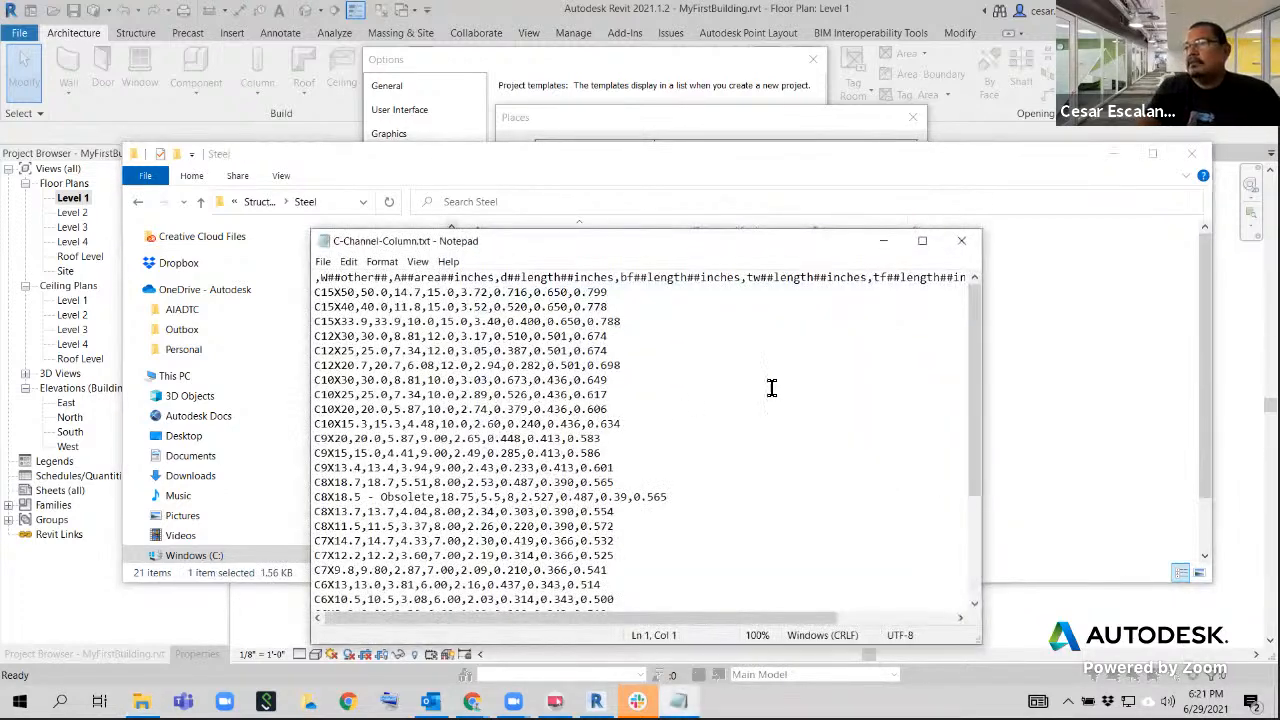
pyautogui.moveTo(969, 316); pyautogui.dragTo(969, 506)
pyautogui.moveTo(976, 383); pyautogui.dragTo(985, 278)
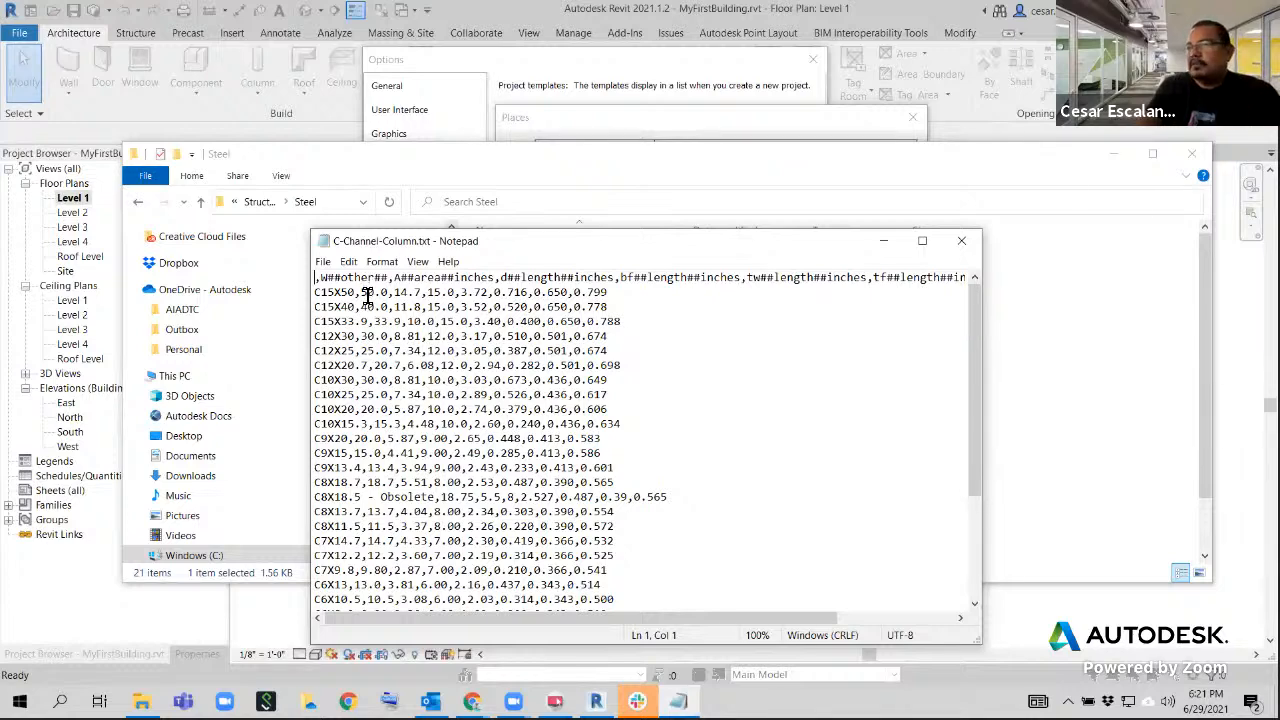
pyautogui.moveTo(607, 293); pyautogui.dragTo(333, 293)
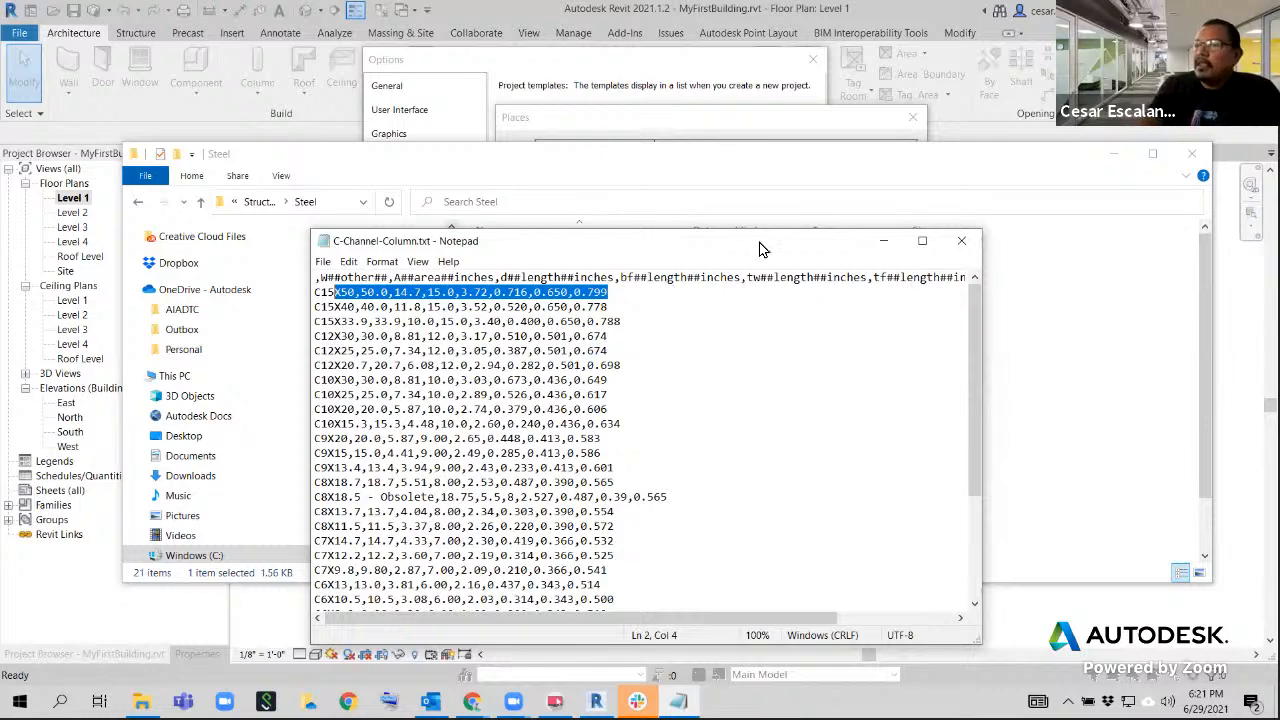
# Close the type catalog and the Steel folder, and leave the Places and Options dialogs without saving changes
pyautogui.click(961, 241)
pyautogui.click(1191, 153)
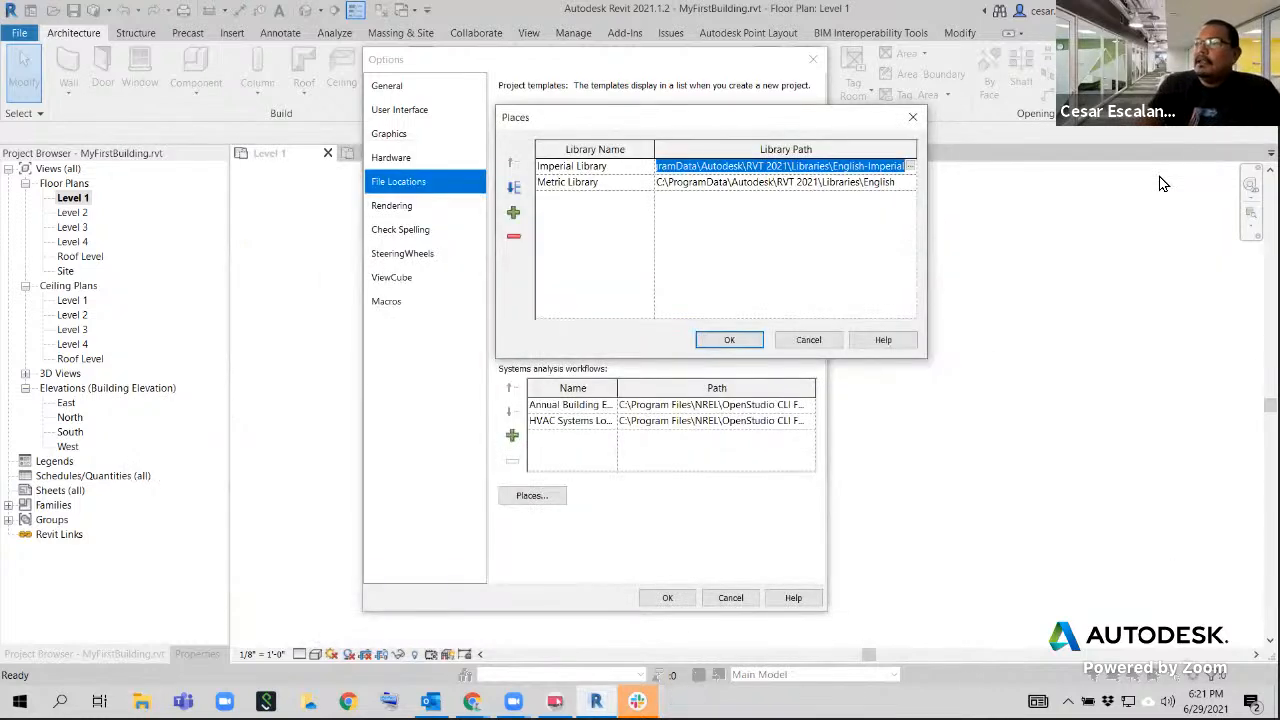
pyautogui.click(808, 341)
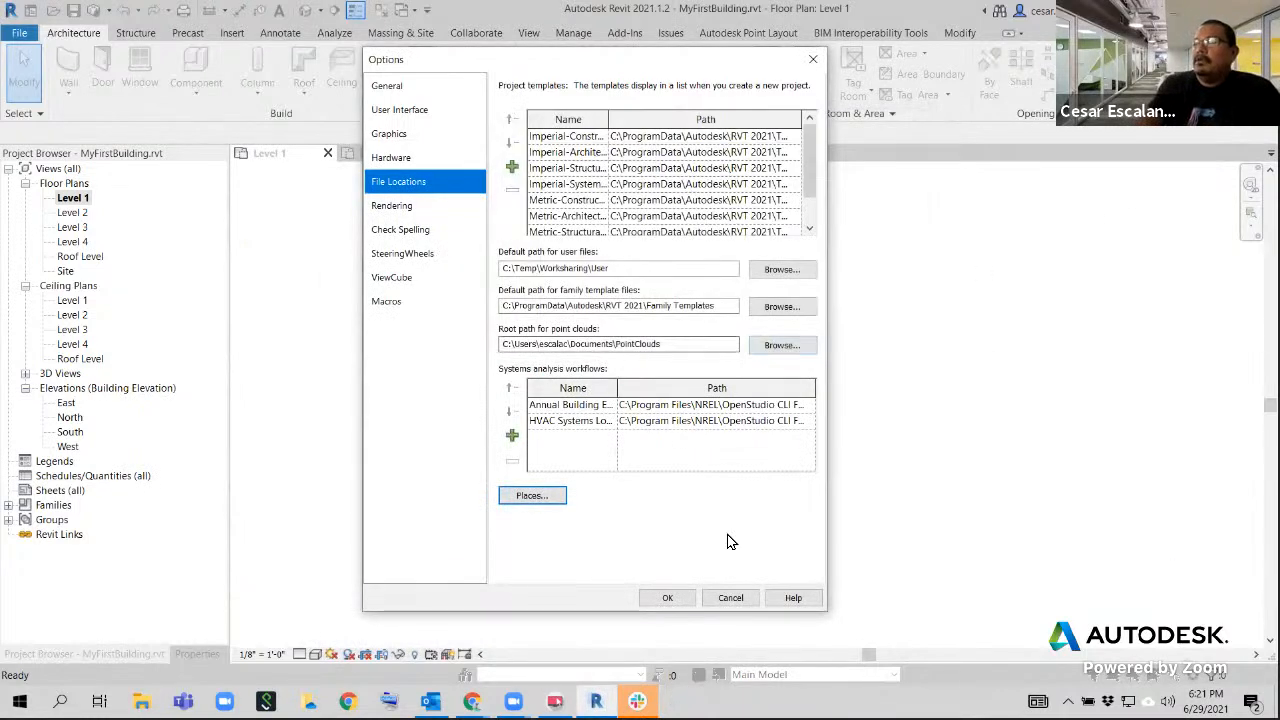
pyautogui.click(730, 597)
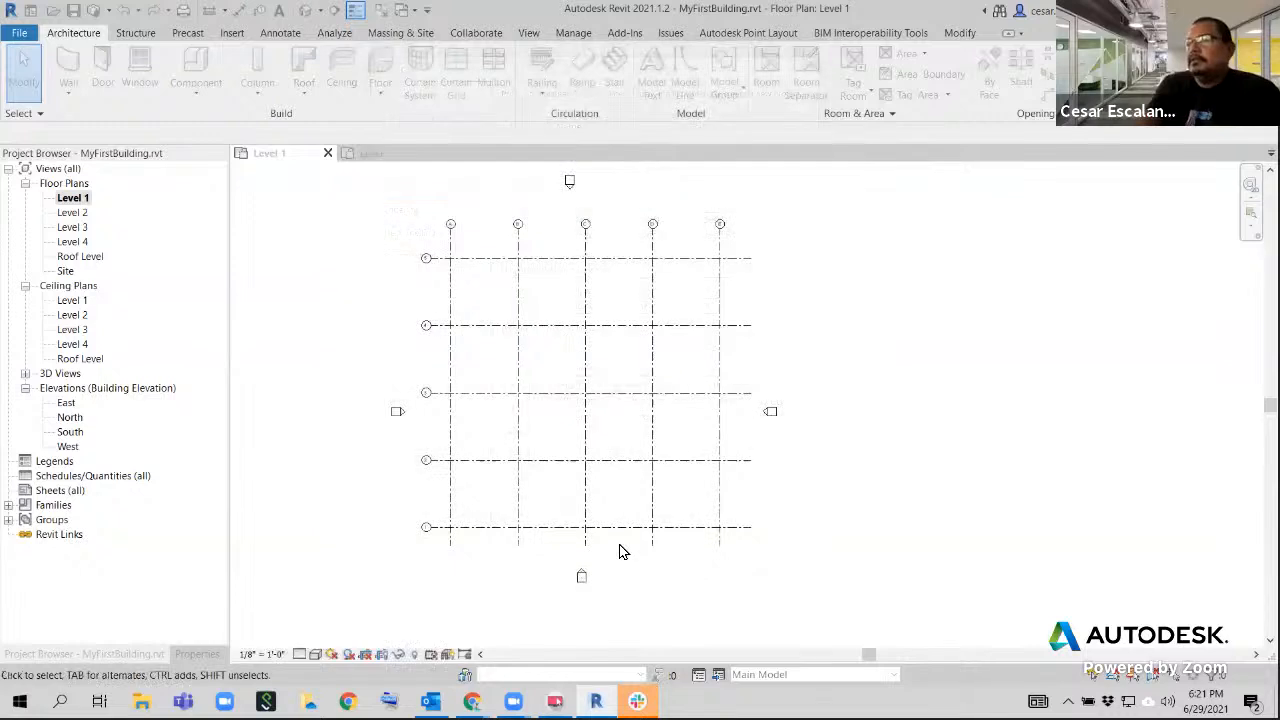
# Load the family Doric Column.rfa from the Columns folder of the English-Imperial library into the project
pyautogui.click(233, 36)
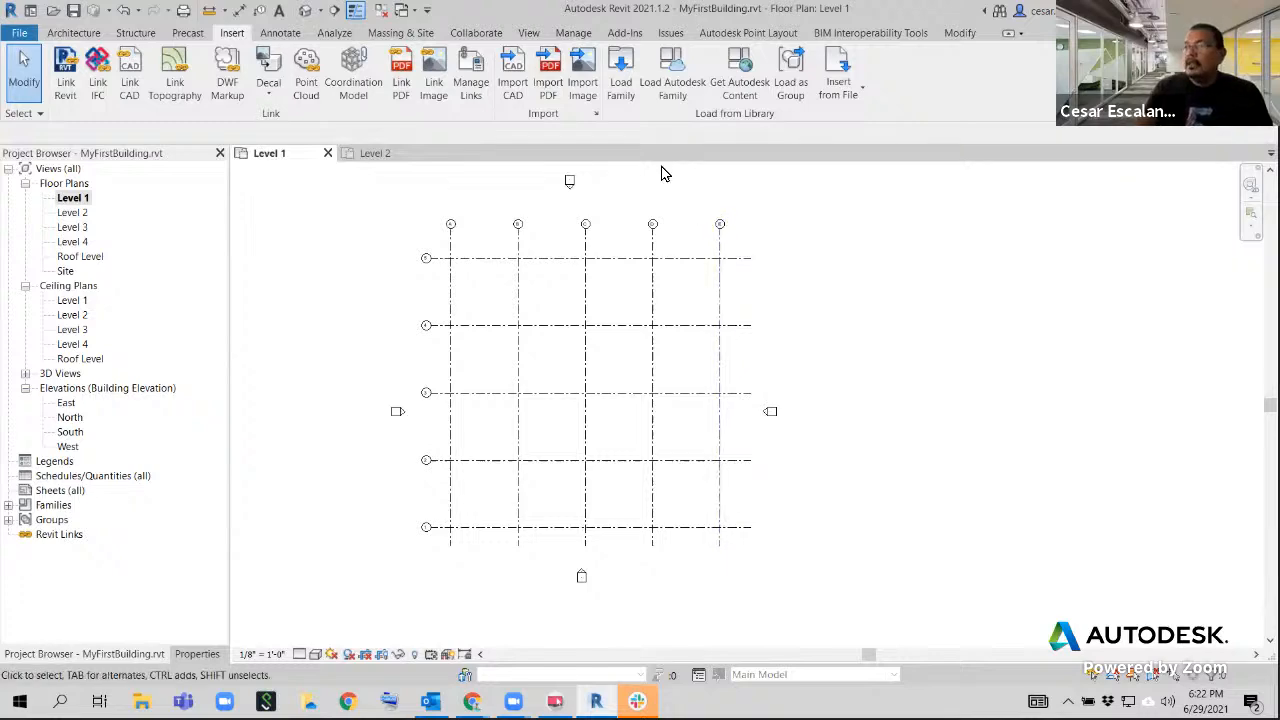
pyautogui.click(617, 80)
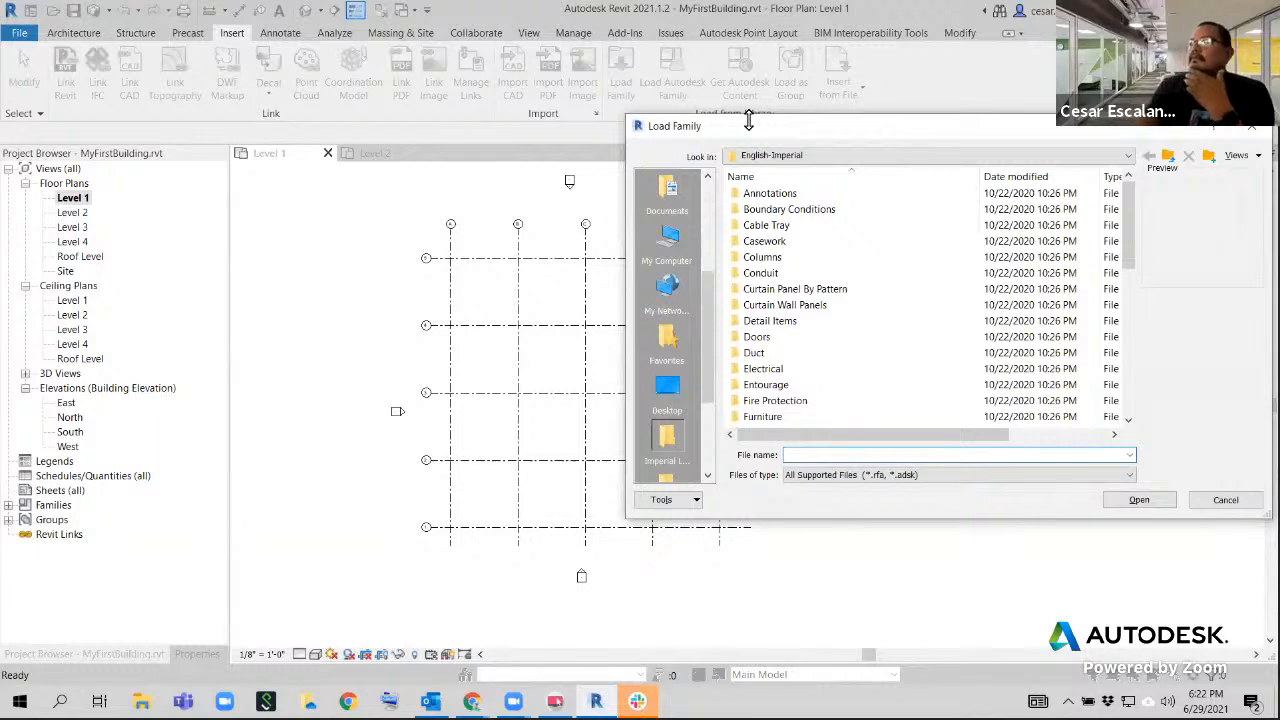
pyautogui.moveTo(727, 133); pyautogui.dragTo(298, 117)
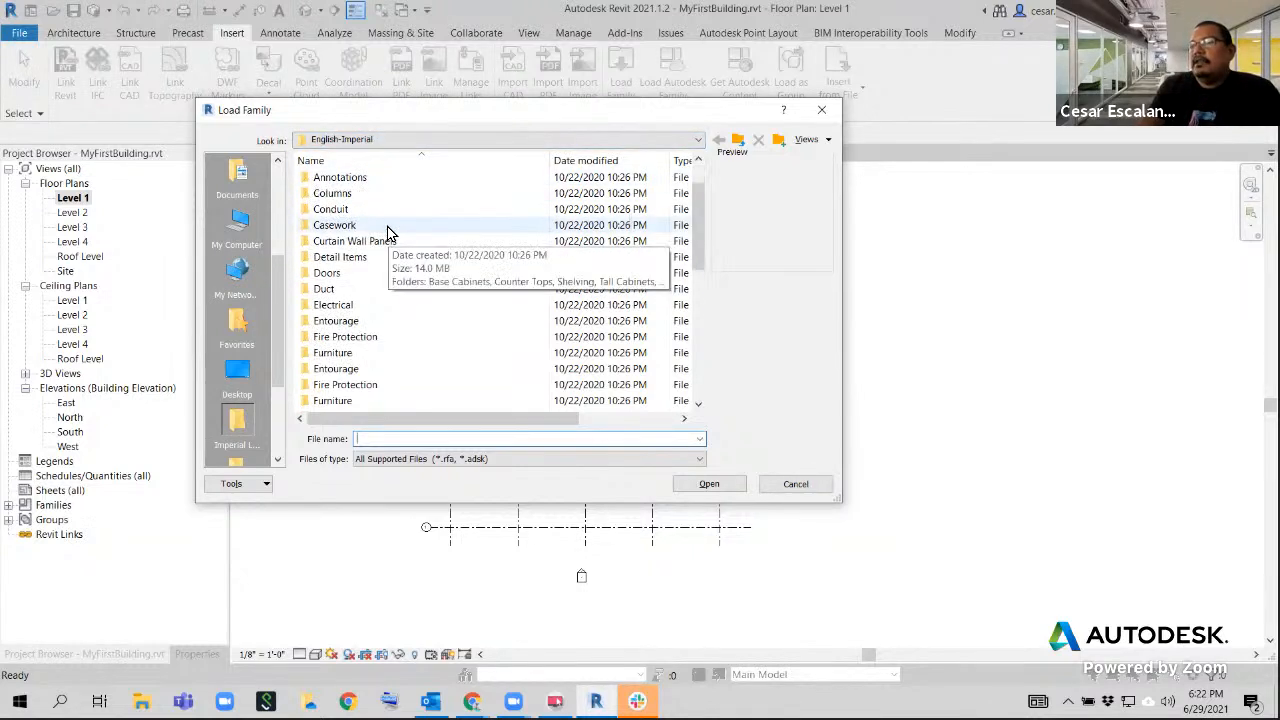
pyautogui.scroll(-1, 388, 230)
pyautogui.doubleClick(336, 193)
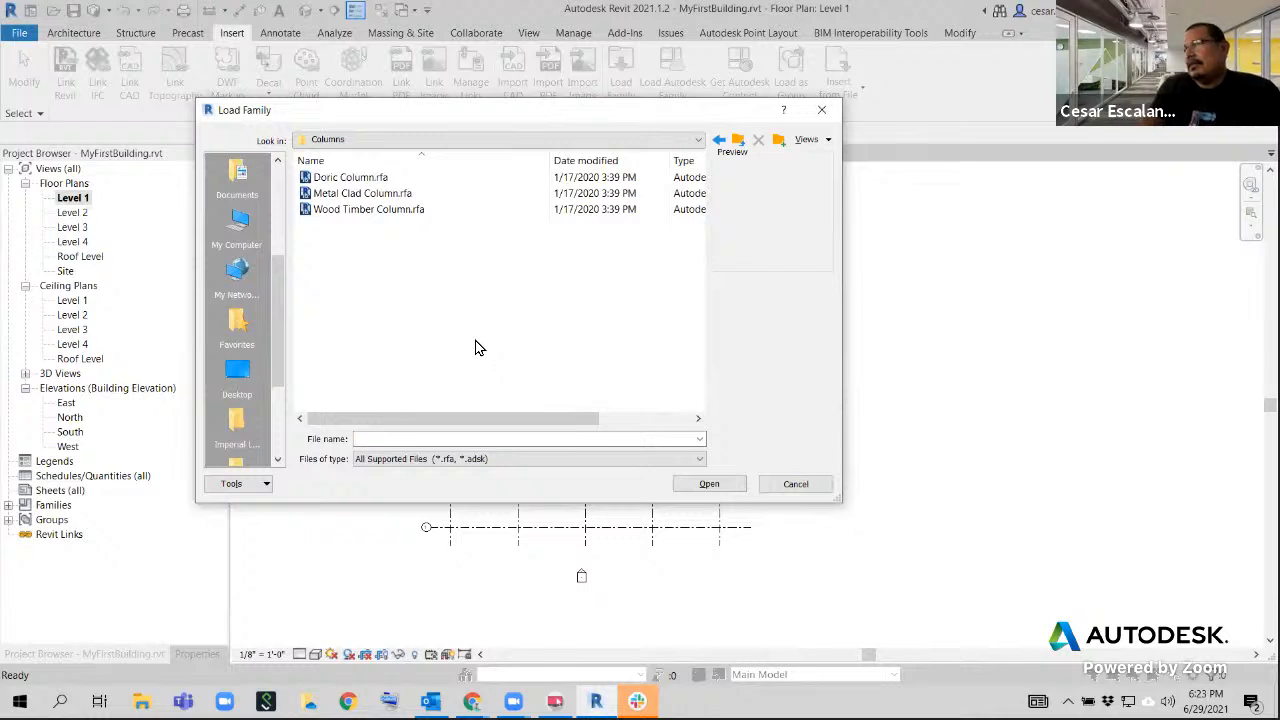
pyautogui.click(352, 180)
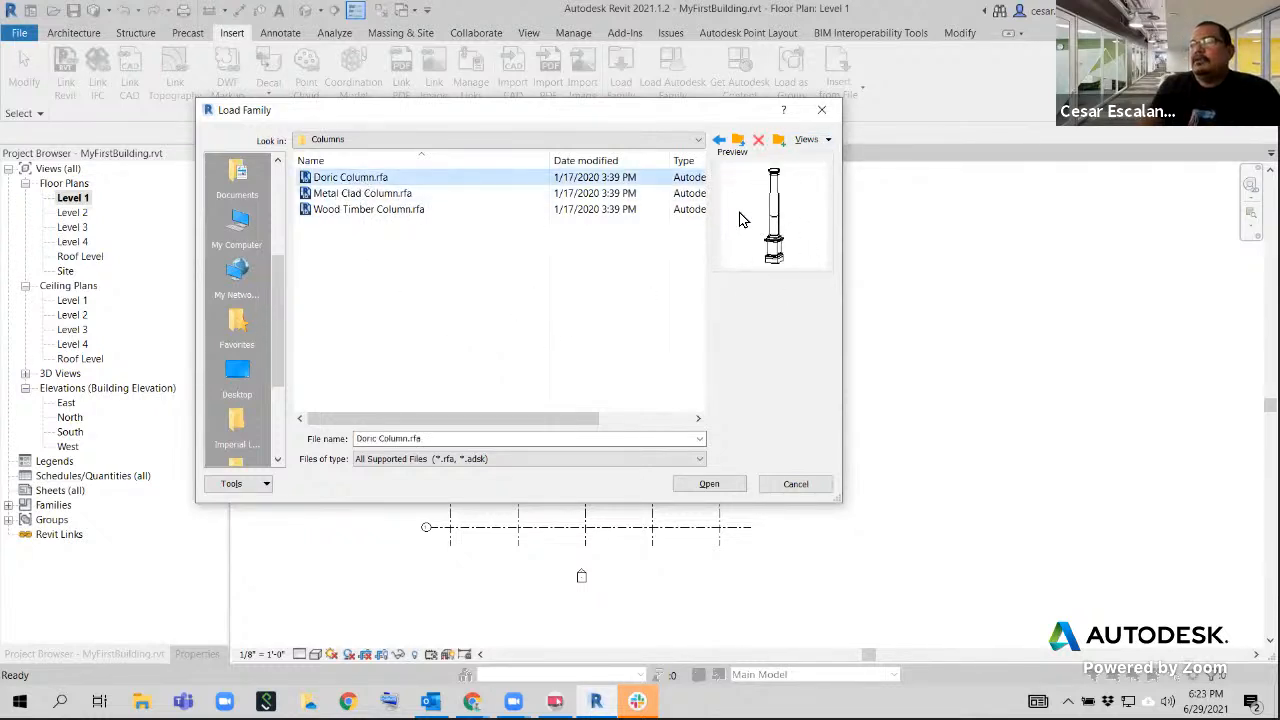
pyautogui.click(712, 484)
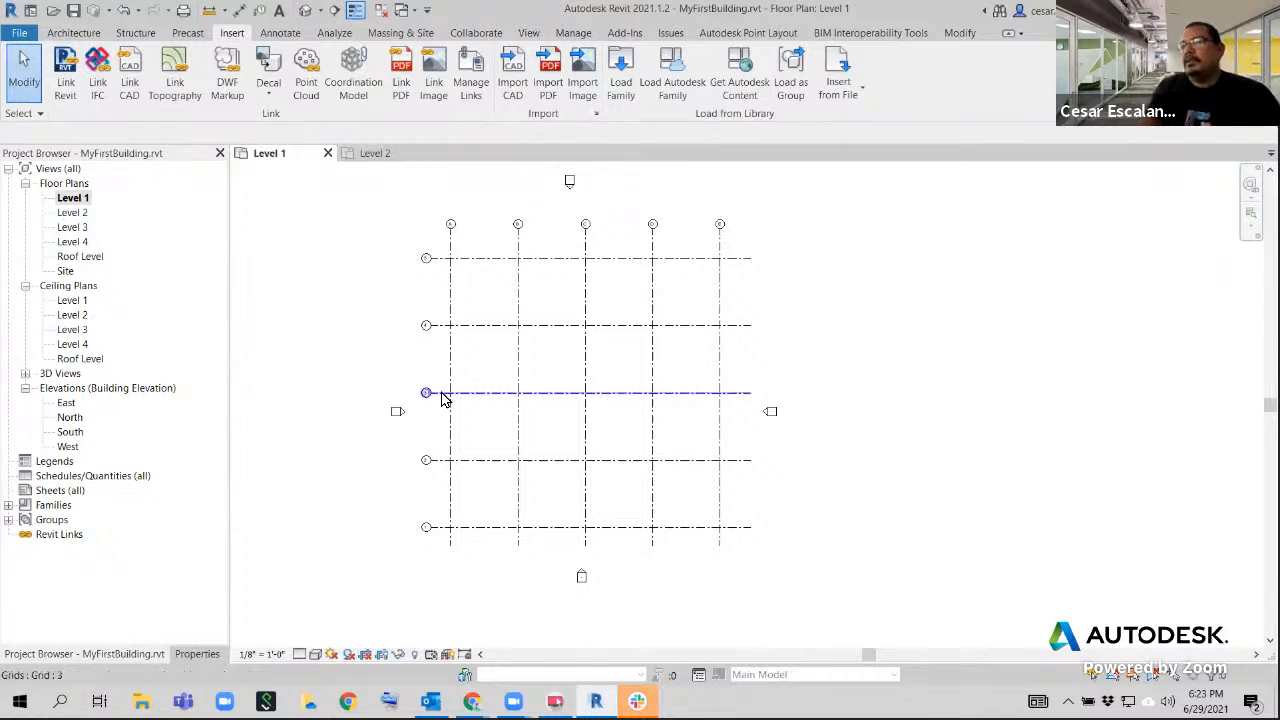
# Expand Families, Columns and Doric Column in the project tree to show the type of the loaded family
pyautogui.click(9, 505)
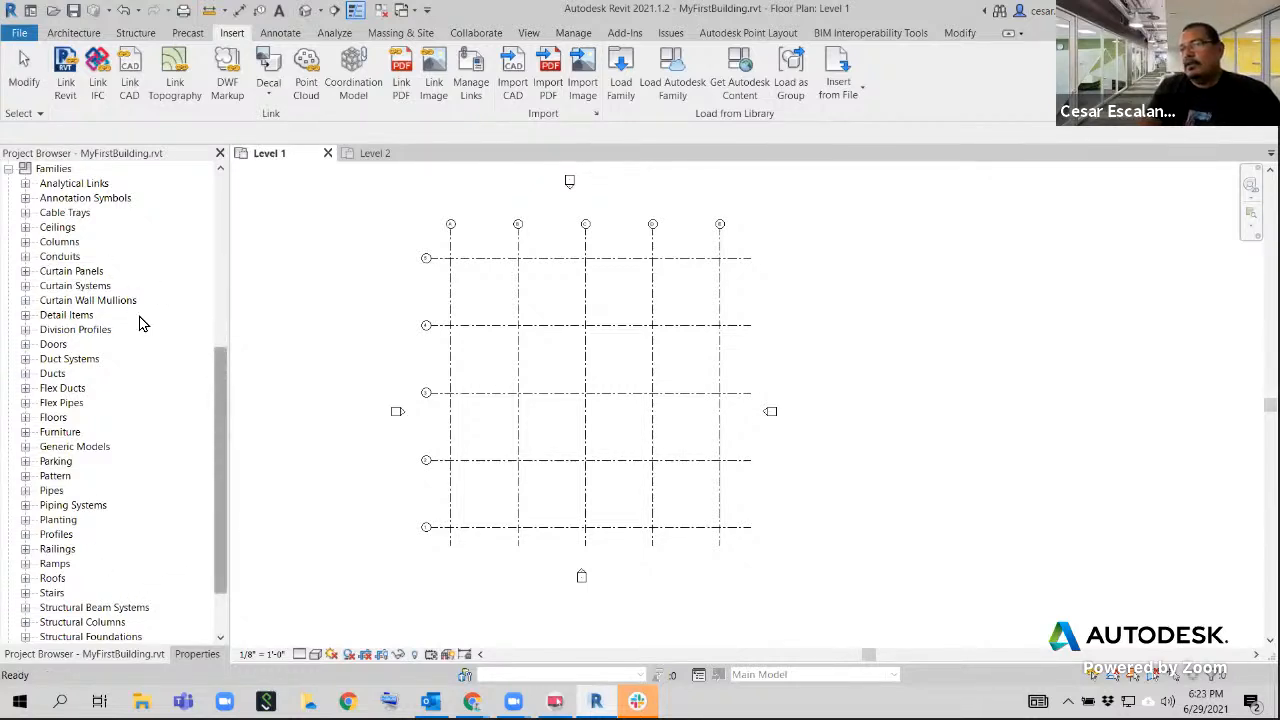
pyautogui.click(26, 242)
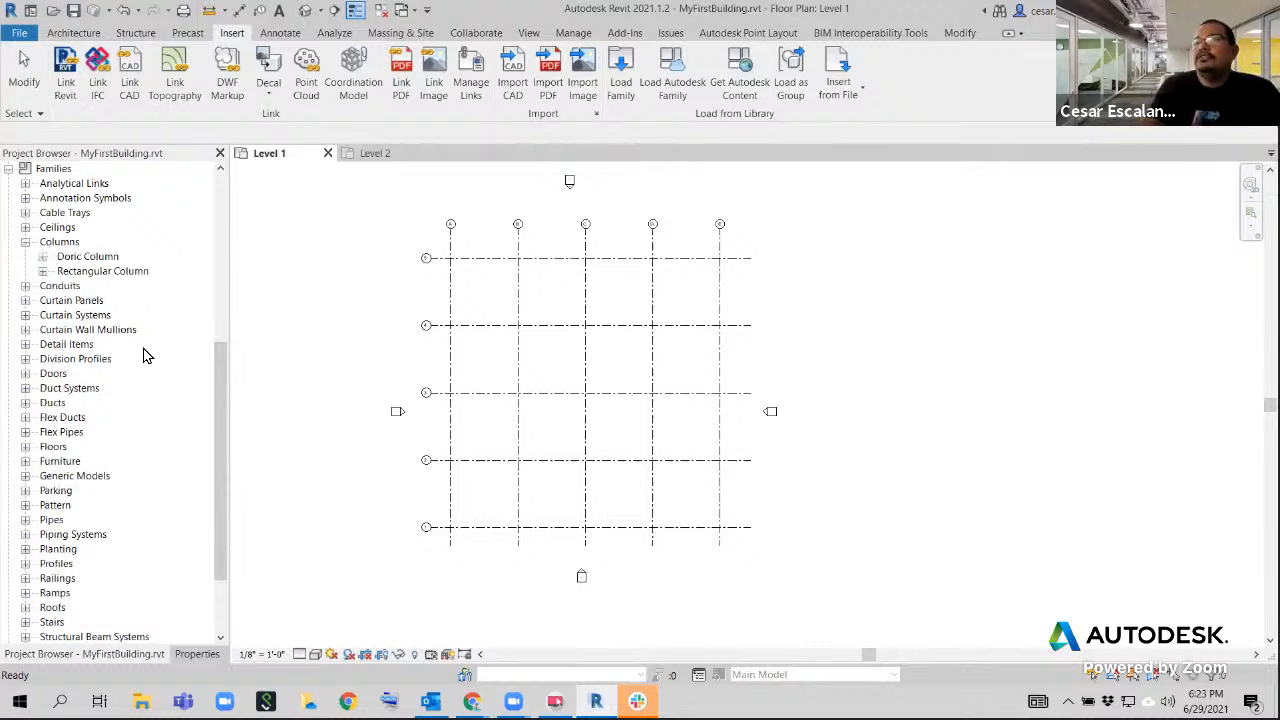
pyautogui.click(42, 257)
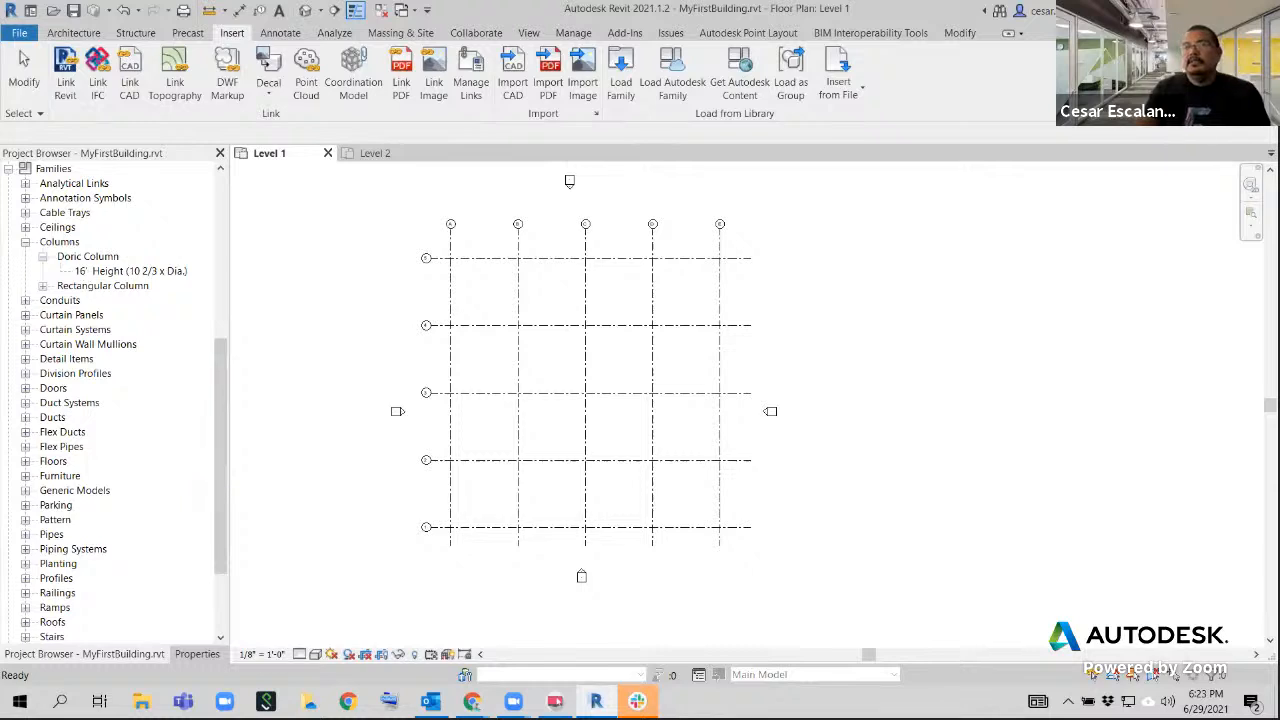
pyautogui.moveTo(80, 243)
pyautogui.mouseDown()
pyautogui.moveTo(98, 227)
pyautogui.moveTo(168, 242)
pyautogui.moveTo(172, 213)
pyautogui.moveTo(175, 226)
pyautogui.mouseUp()
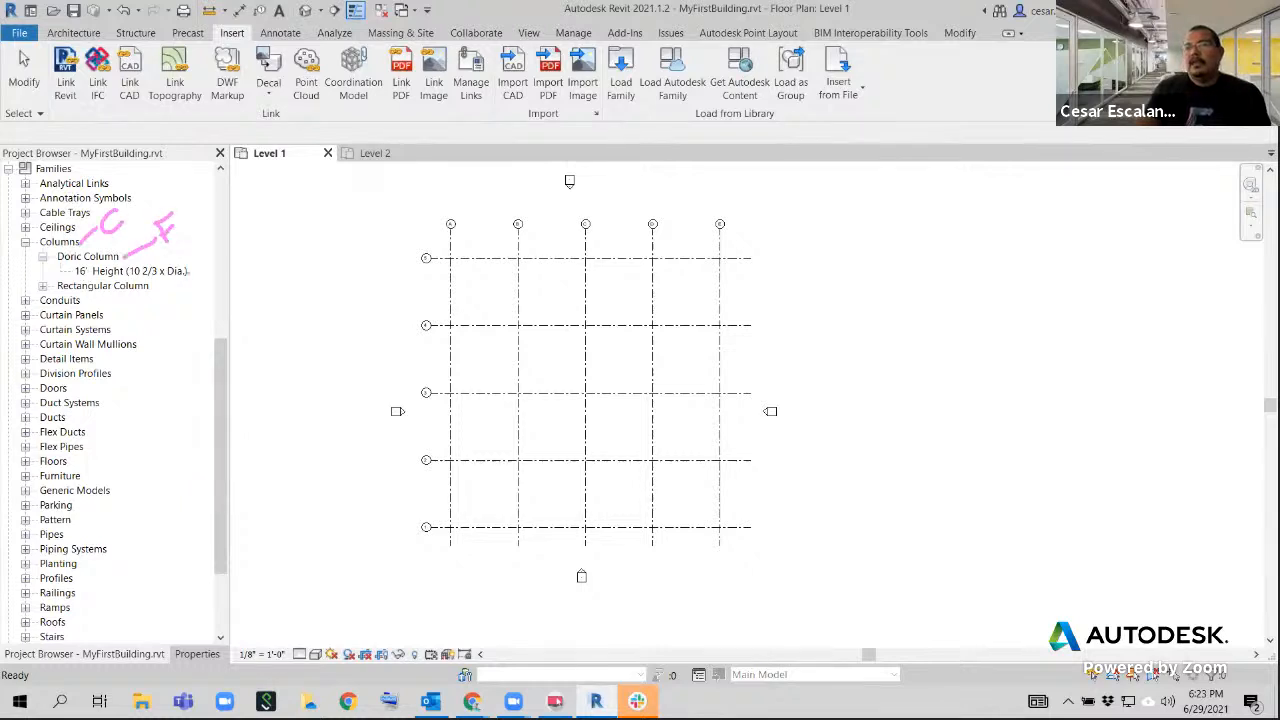
pyautogui.moveTo(188, 274)
pyautogui.mouseDown()
pyautogui.moveTo(208, 252)
pyautogui.moveTo(220, 258)
pyautogui.moveTo(220, 230)
pyautogui.mouseUp()
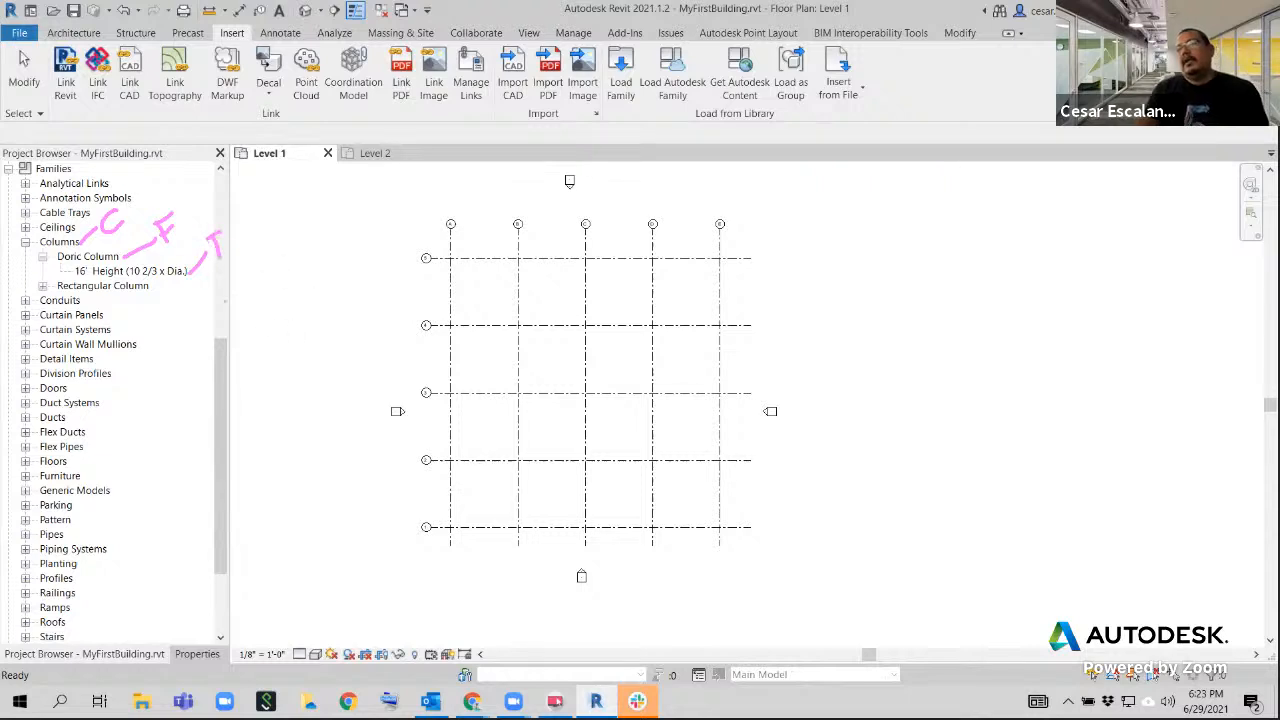
# Place one Doric Column of type 16' Height (10 2/3 x Dia.) at the intersection of grids C and 4 on Level 1
pyautogui.click(130, 273)
pyautogui.moveTo(130, 281); pyautogui.dragTo(600, 377)
pyautogui.scroll(5, 595, 345)
pyautogui.scroll(1, 592, 291)
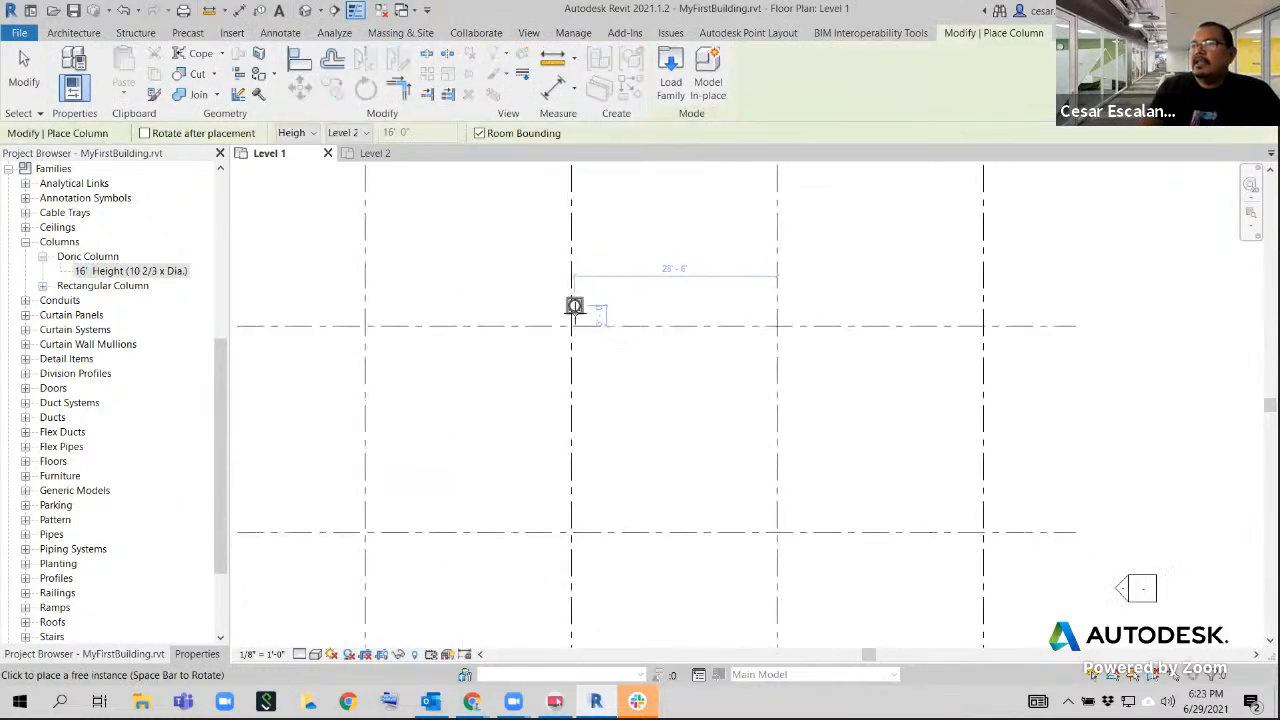
pyautogui.click(571, 325)
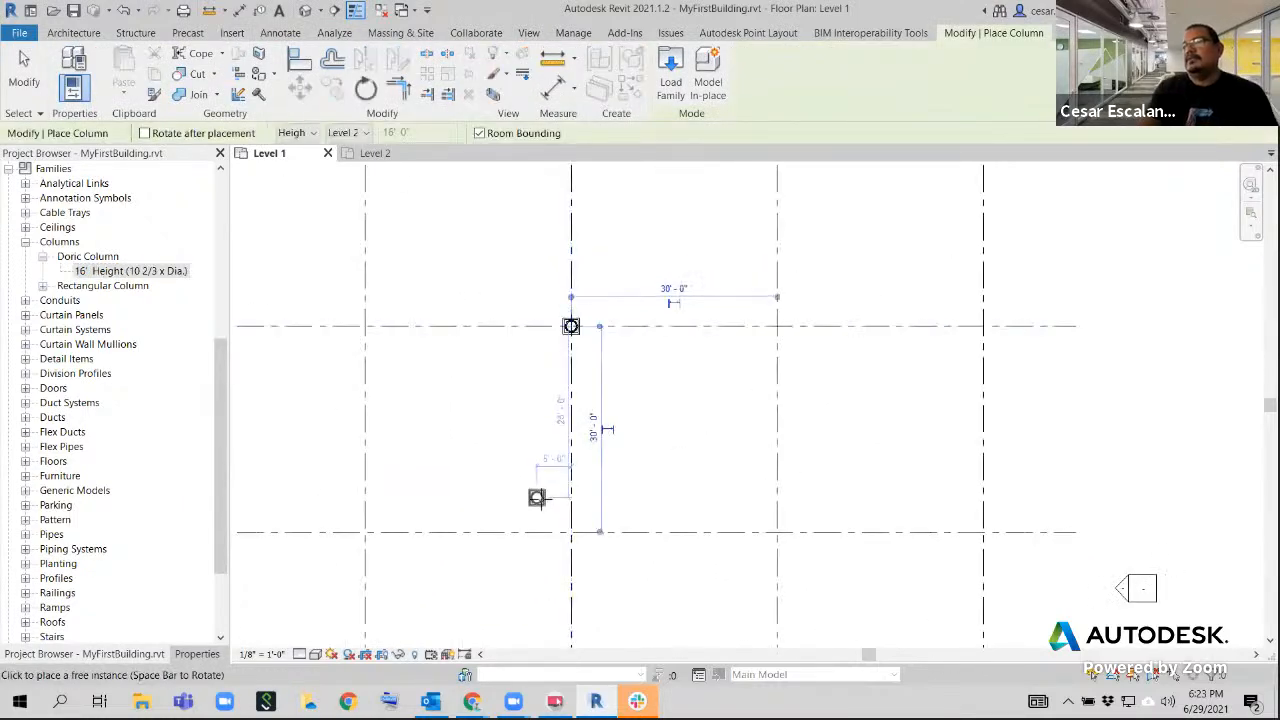
pyautogui.press('Escape')
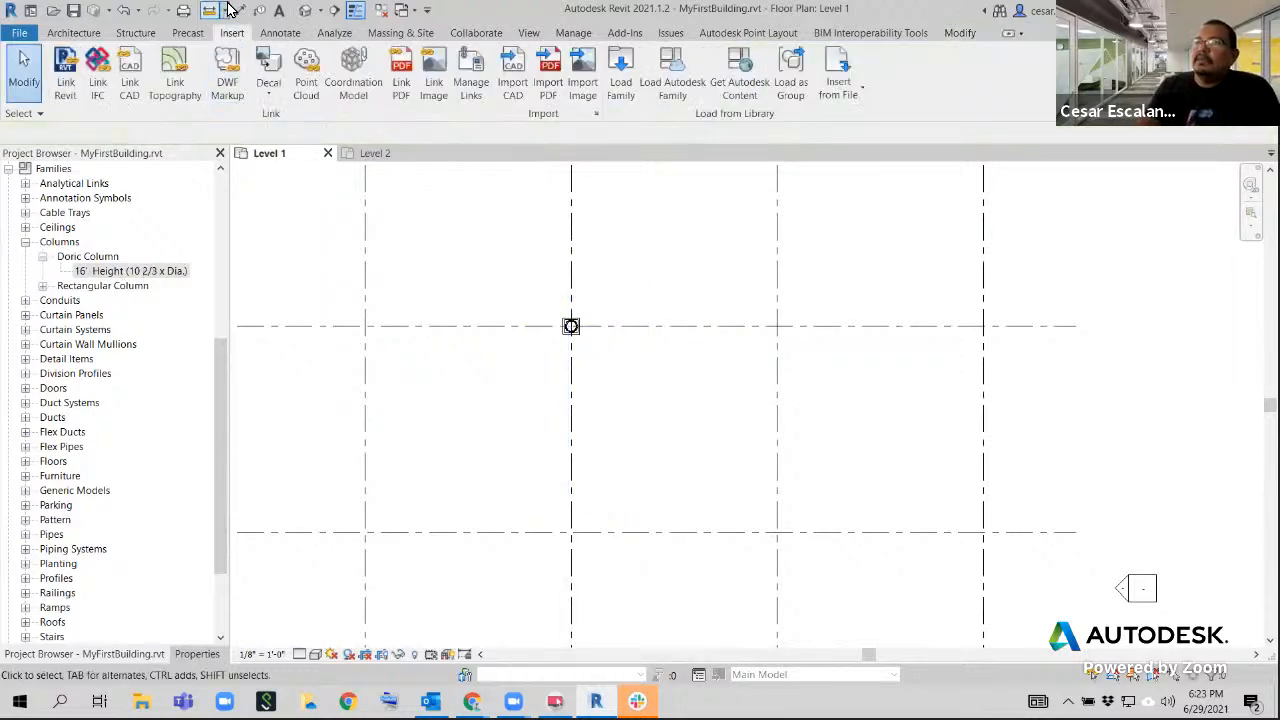
# Open the default 3D view at the Doric column and set its visual style to Shaded
pyautogui.click(306, 10)
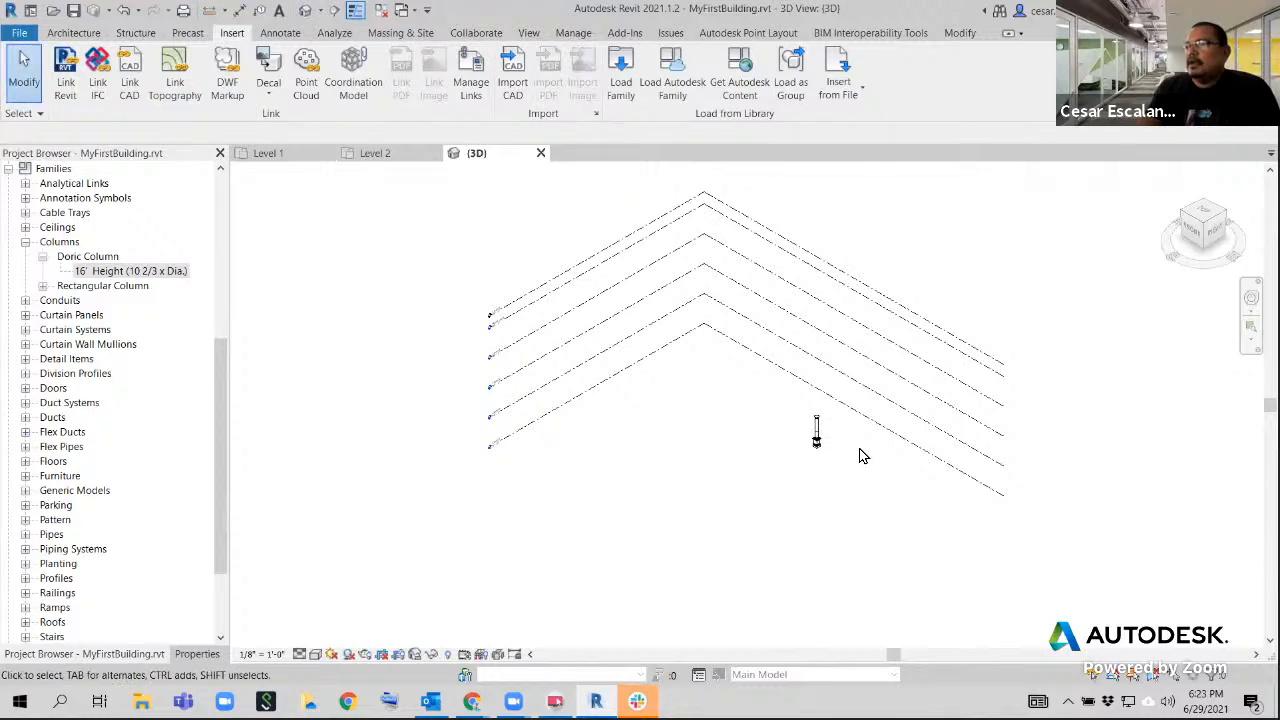
pyautogui.scroll(5, 783, 432)
pyautogui.moveTo(695, 435); pyautogui.dragTo(581, 457, button='middle')
pyautogui.scroll(2, 607, 487)
pyautogui.click(316, 656)
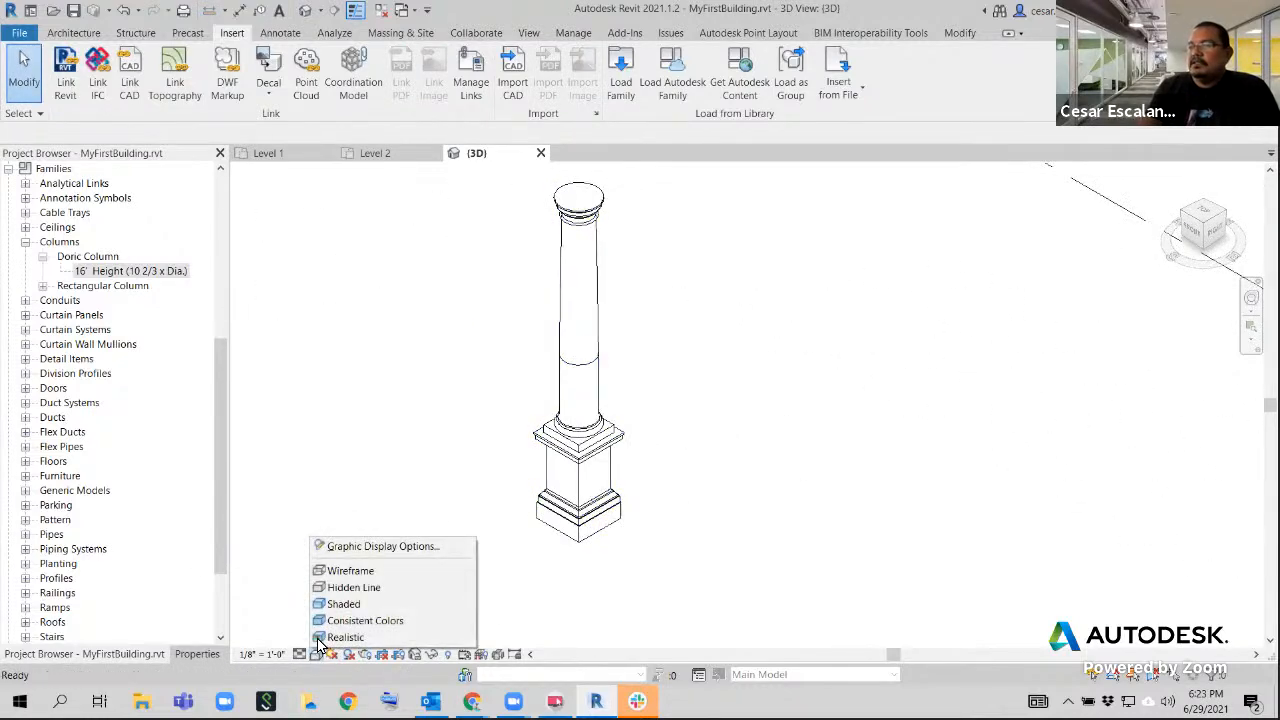
pyautogui.click(330, 603)
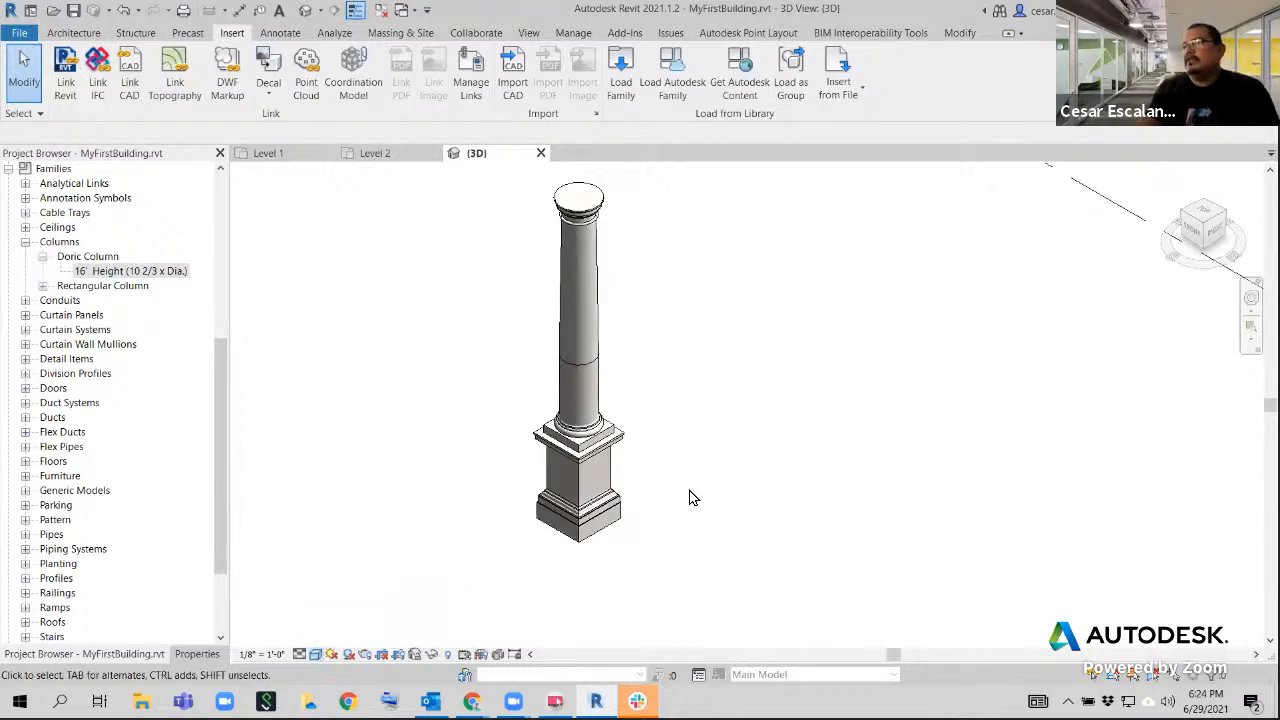
# View the Doric column from another angle in 3D and delete it from the model
pyautogui.keyDown('shift'); pyautogui.moveTo(641, 498); pyautogui.dragTo(690, 480, button='middle'); pyautogui.keyUp('shift')
pyautogui.click(411, 337)
pyautogui.moveTo(681, 431); pyautogui.dragTo(829, 474, button='middle')
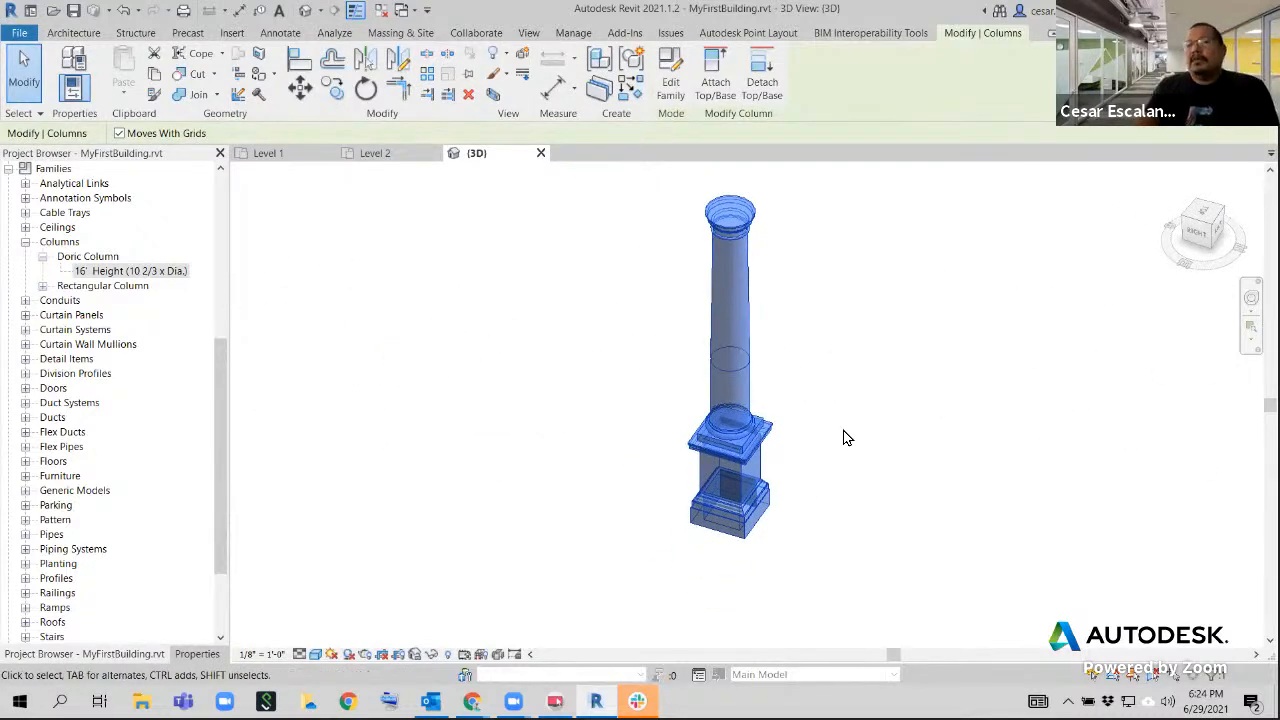
pyautogui.click(622, 445)
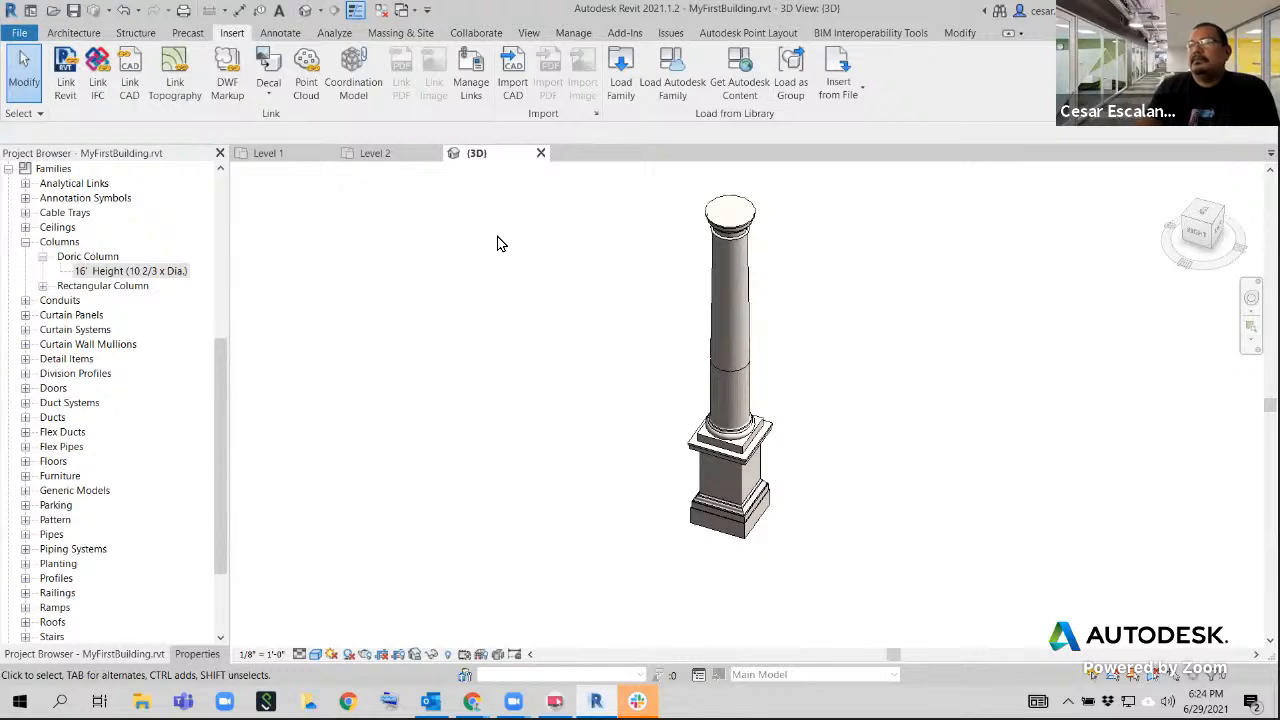
pyautogui.click(742, 236)
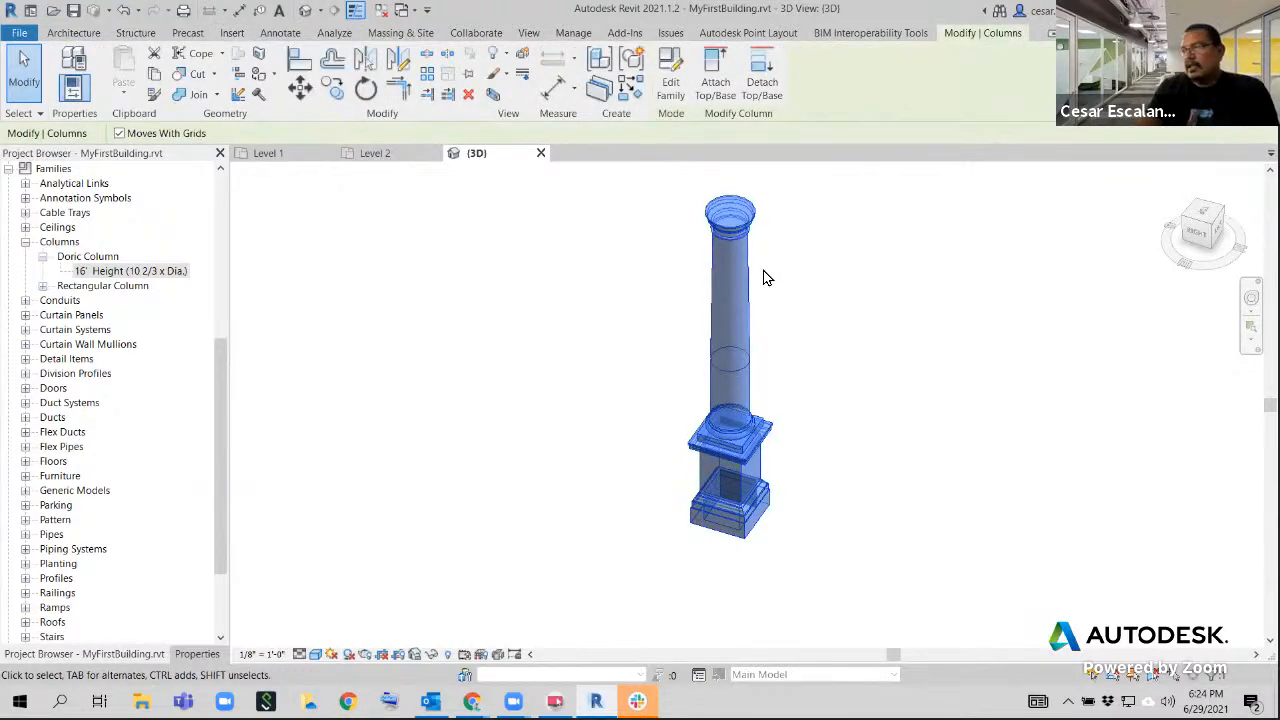
pyautogui.press('Delete')
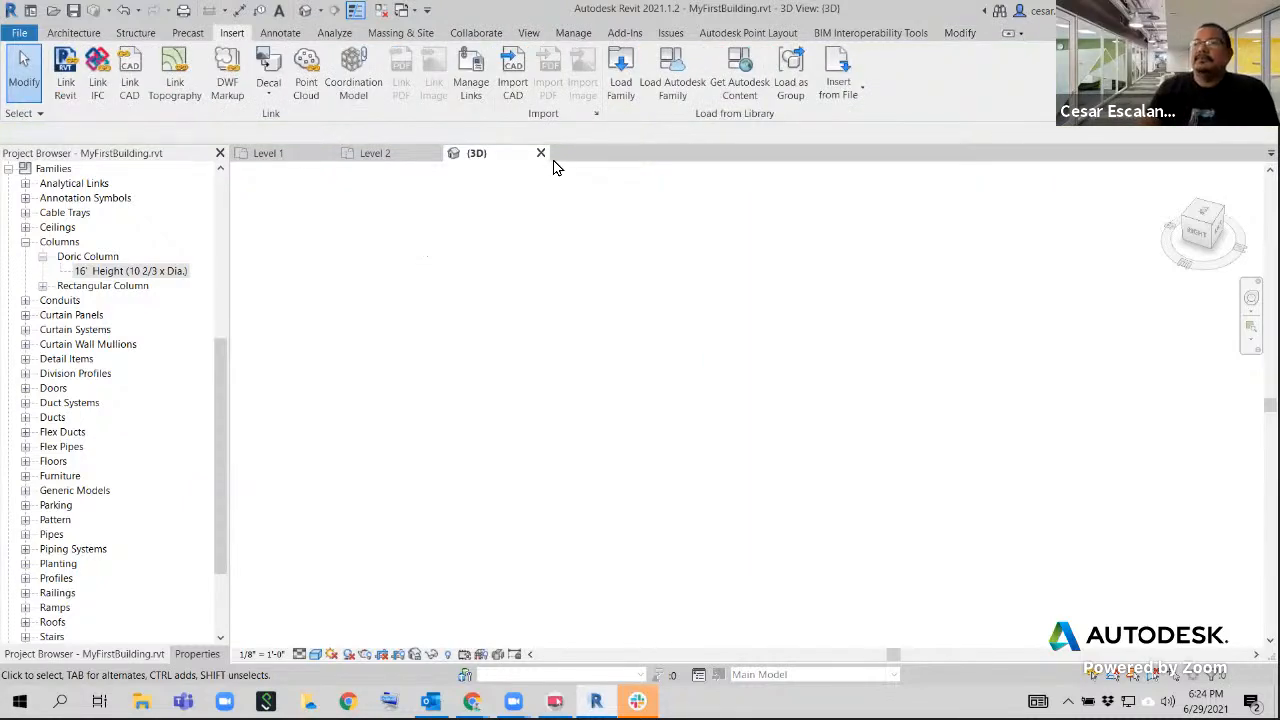
# Close the 3D view and return to the Level 1 floor plan showing the whole grid
pyautogui.click(540, 154)
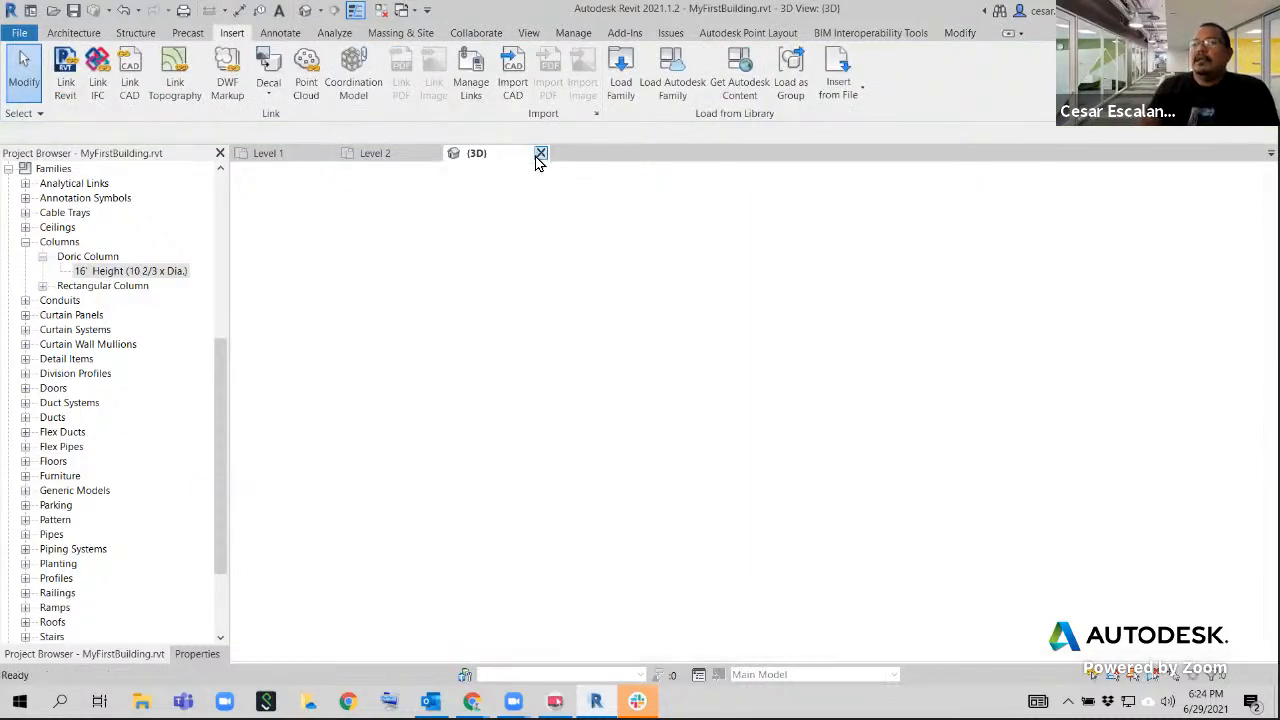
pyautogui.scroll(-5, 558, 490)
pyautogui.moveTo(605, 440); pyautogui.dragTo(636, 373, button='middle')
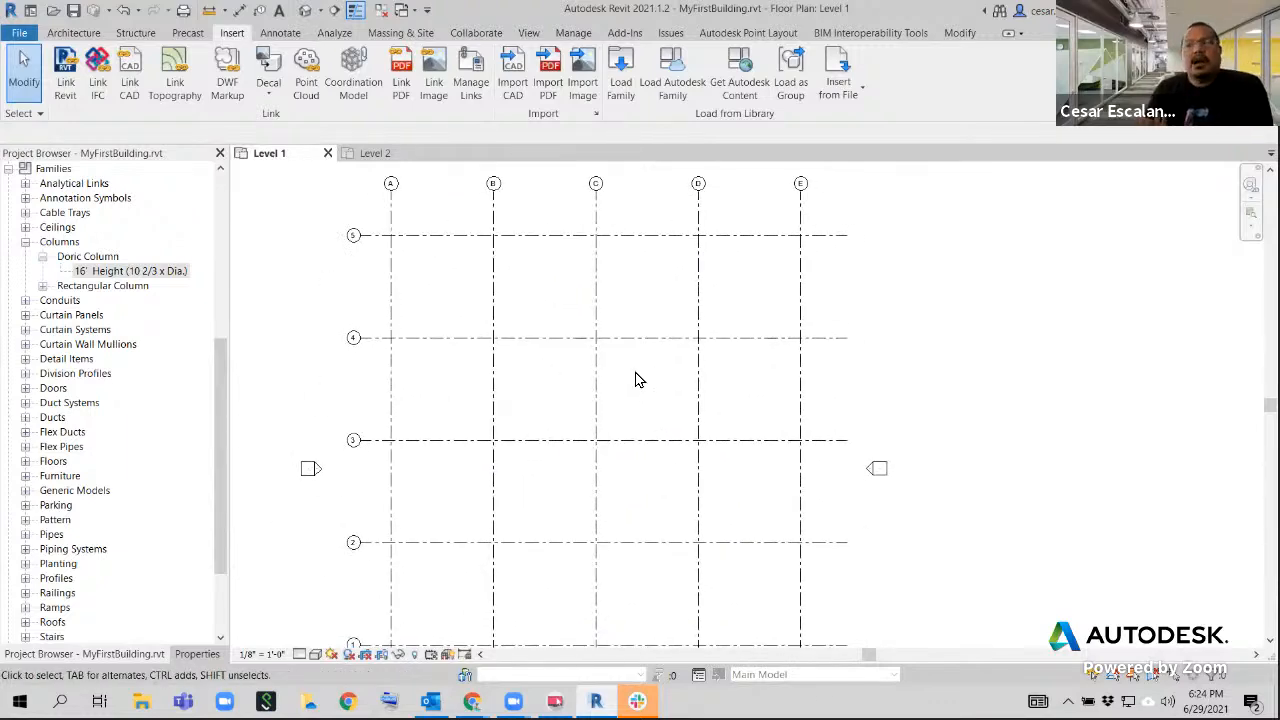
pyautogui.scroll(-3, 637, 385)
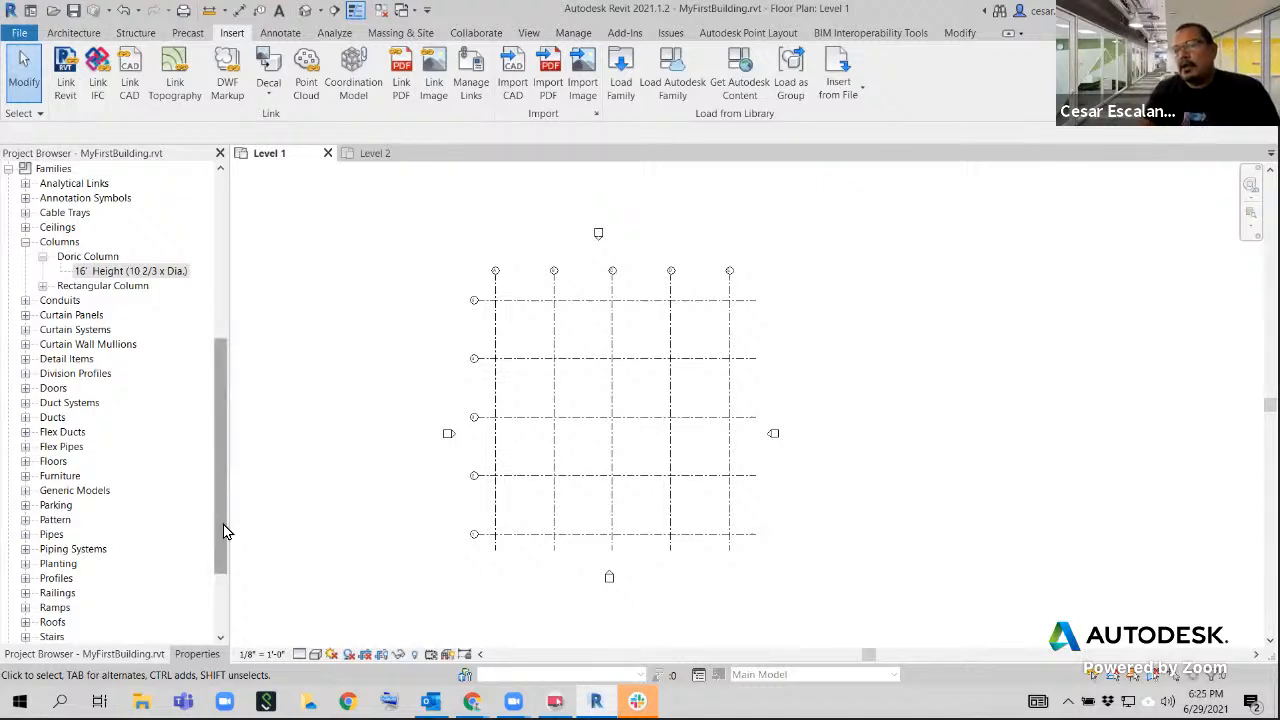
# Expand the Structural Columns category and its W Shapes-Column family among the project families to view the types
pyautogui.moveTo(223, 524); pyautogui.dragTo(223, 579)
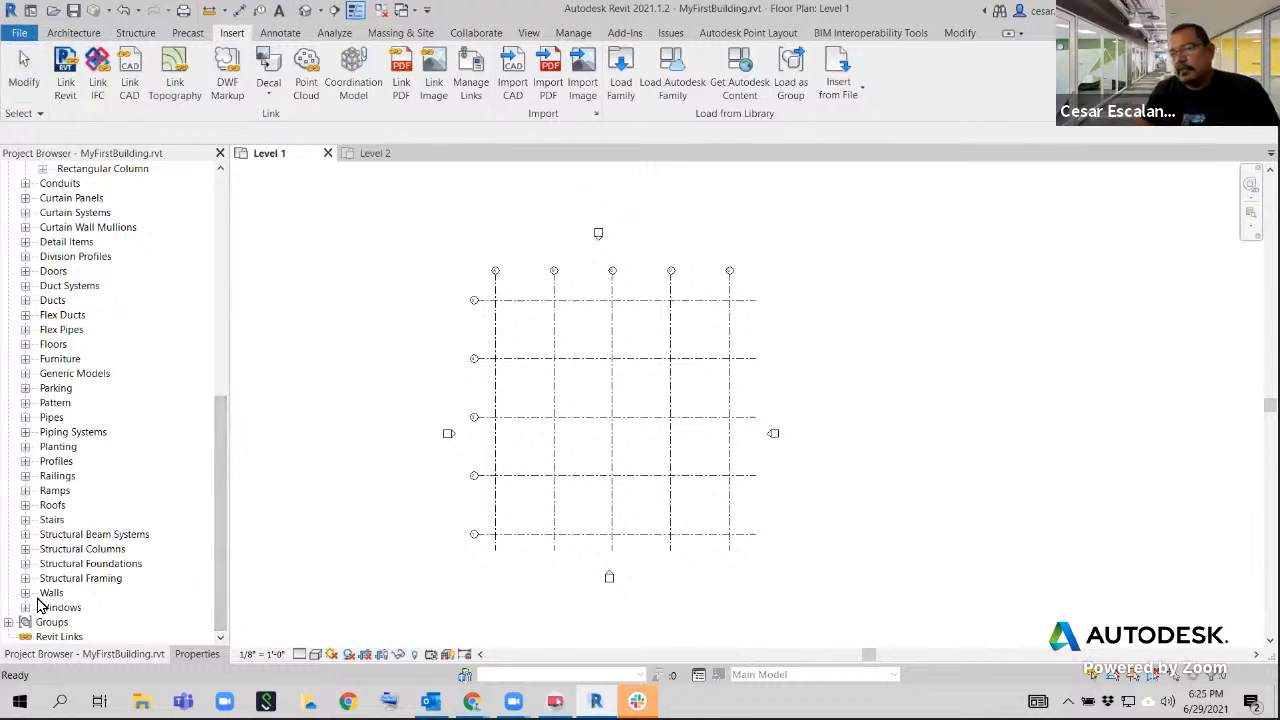
pyautogui.click(25, 549)
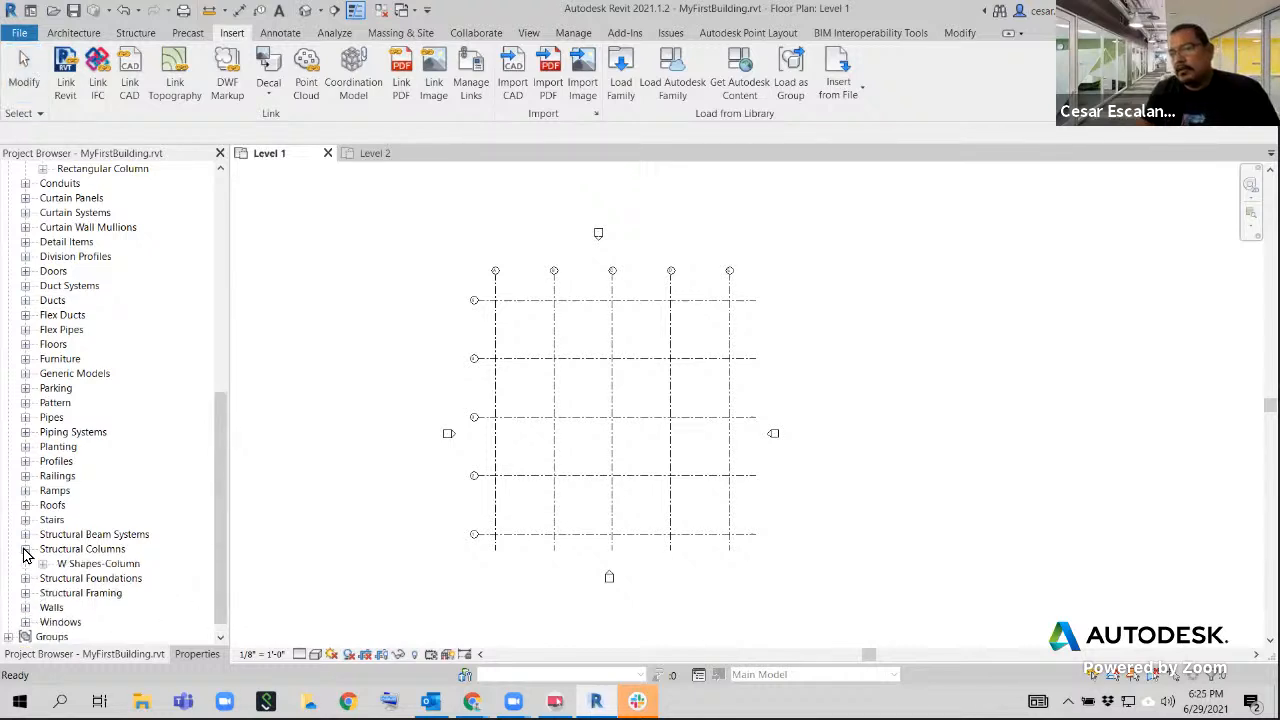
pyautogui.click(43, 564)
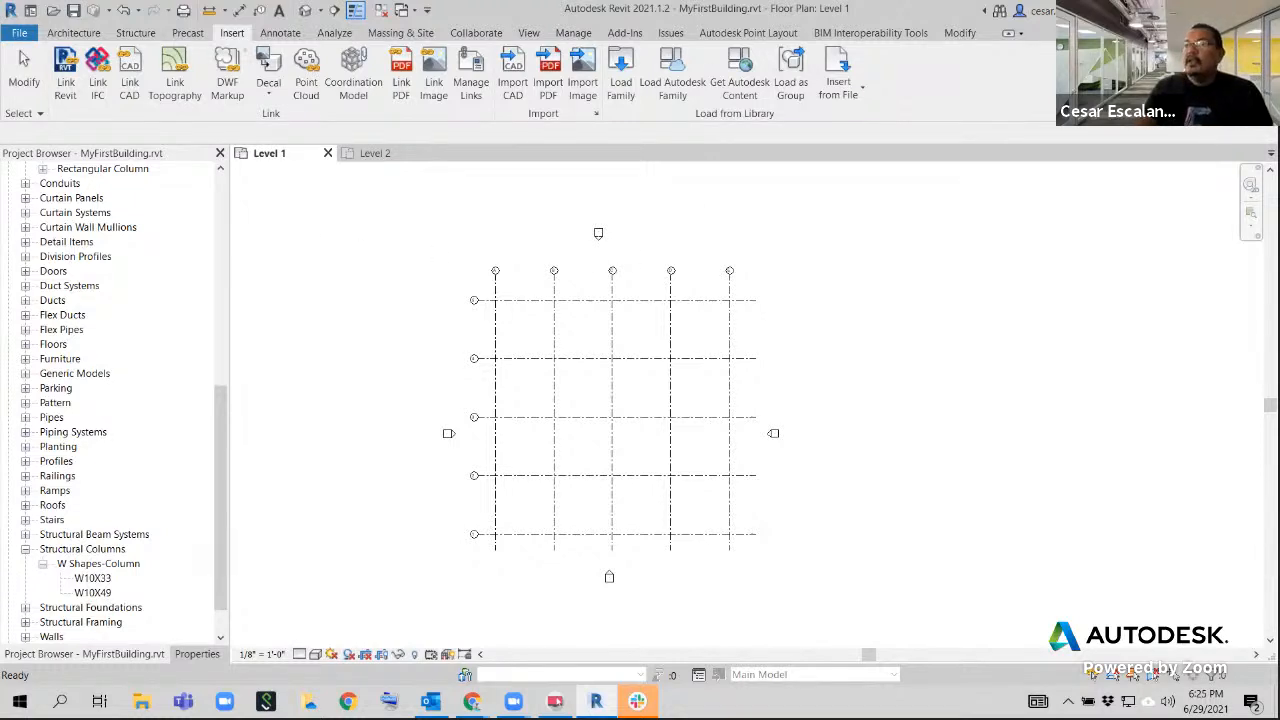
pyautogui.moveTo(211, 26); pyautogui.dragTo(254, 42)
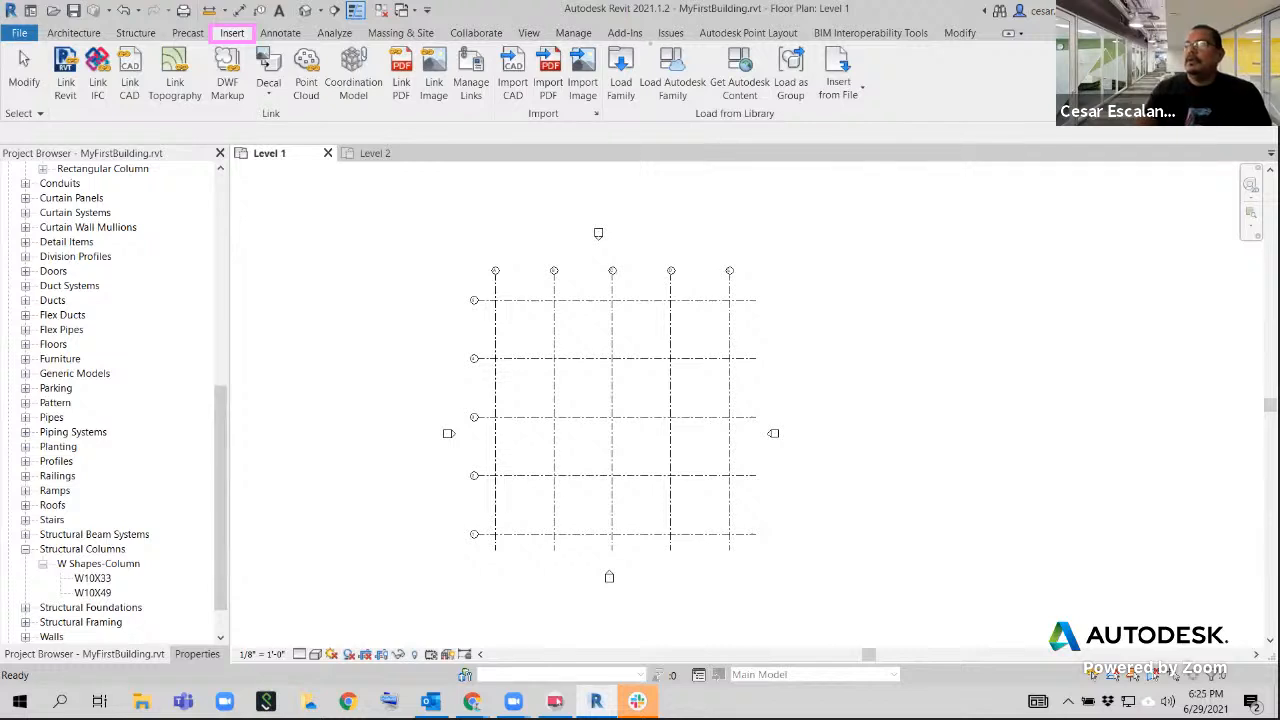
pyautogui.moveTo(644, 42)
pyautogui.mouseDown()
pyautogui.moveTo(704, 84)
pyautogui.moveTo(715, 113)
pyautogui.mouseUp()
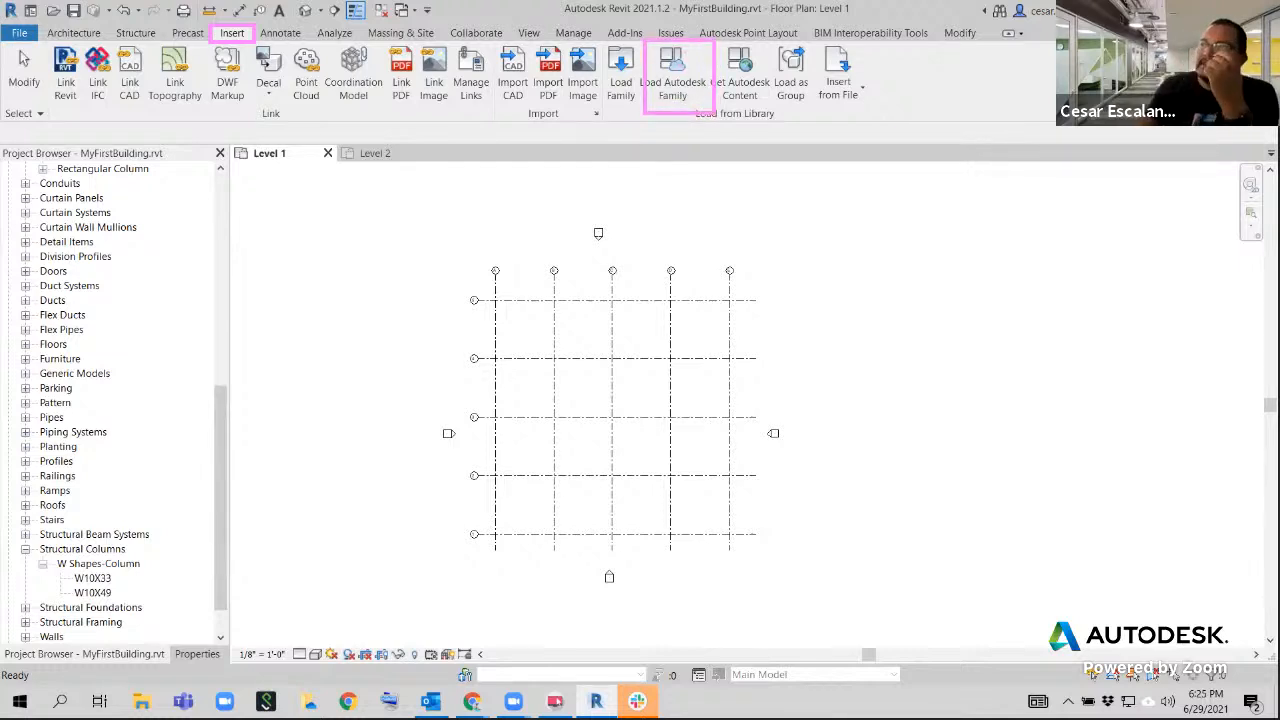
pyautogui.moveTo(664, 70)
pyautogui.mouseDown()
pyautogui.moveTo(686, 77)
pyautogui.moveTo(680, 54)
pyautogui.moveTo(665, 62)
pyautogui.mouseUp()
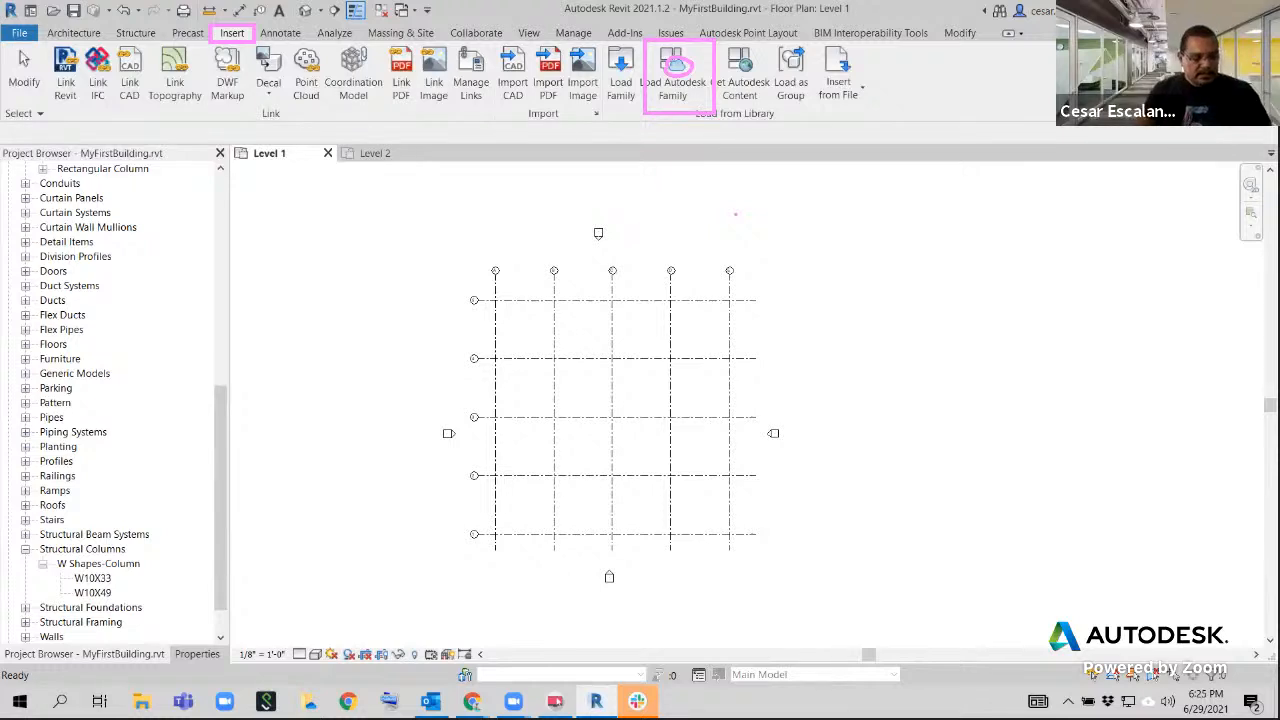
pyautogui.press('Escape')
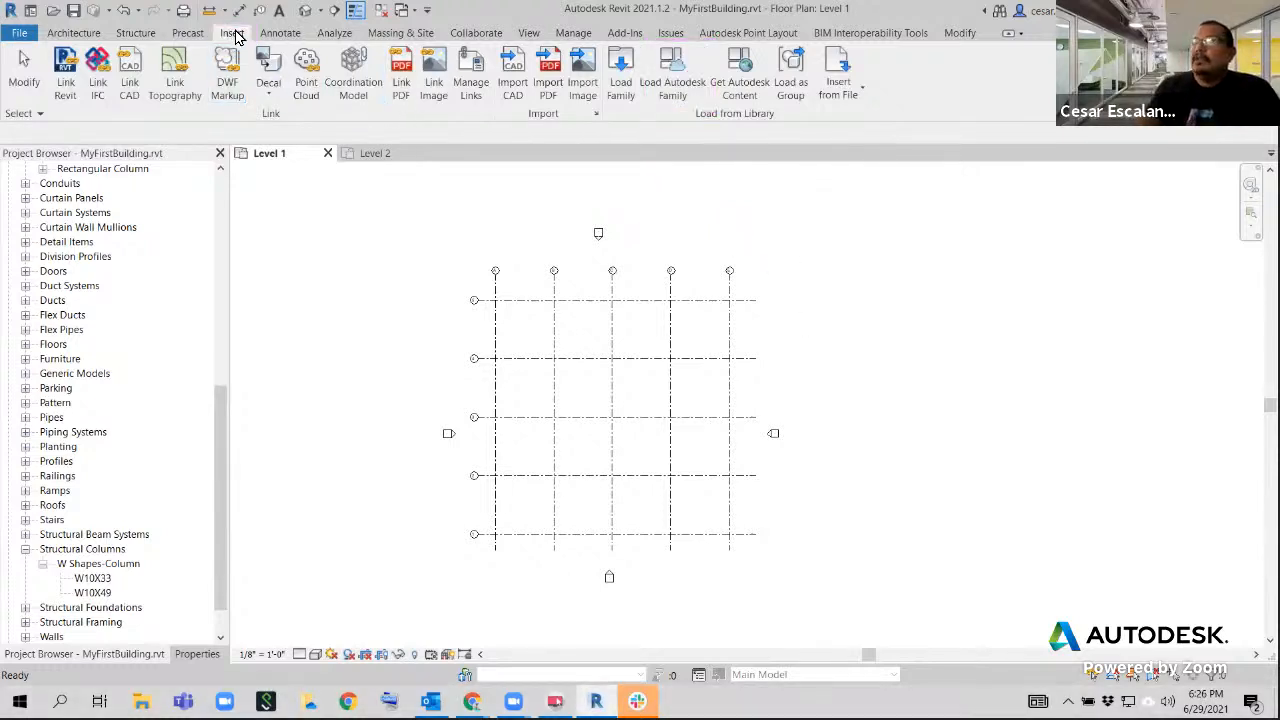
# Open the Load Autodesk Family library, dismiss the Technology Preview notice, and browse to the Wood subcategory of Structural Columns
pyautogui.click(674, 80)
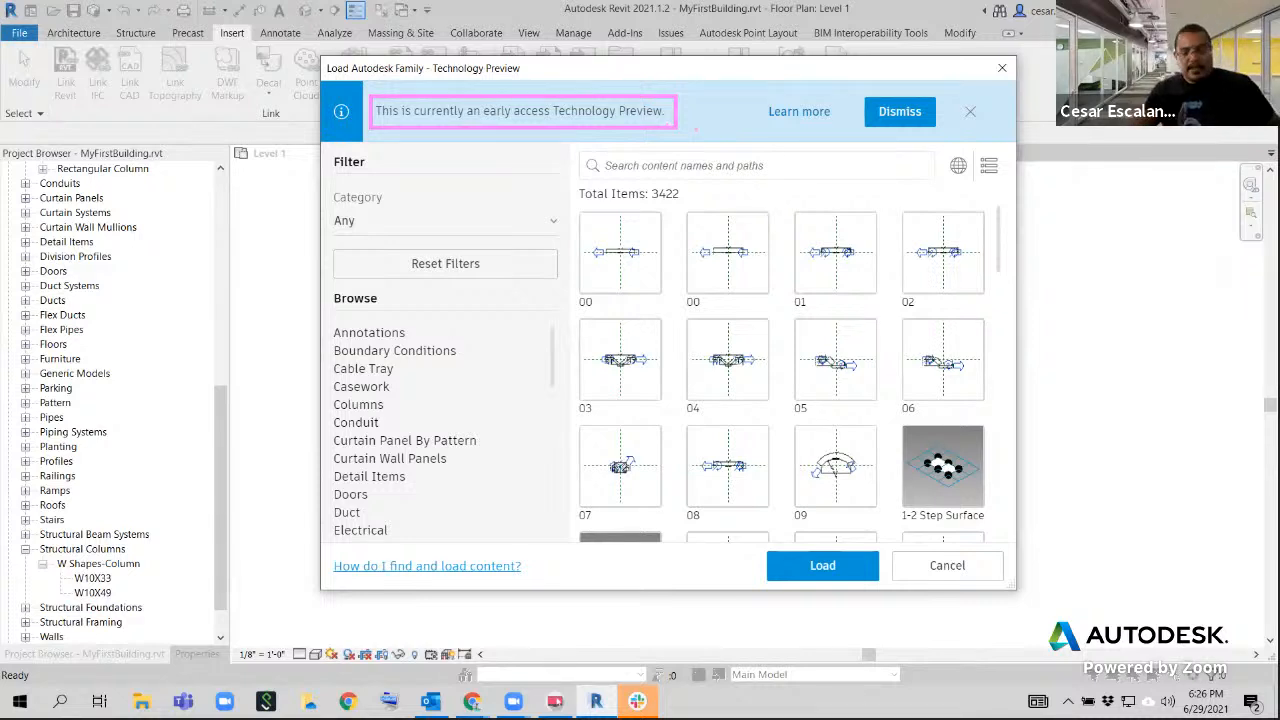
pyautogui.click(918, 114)
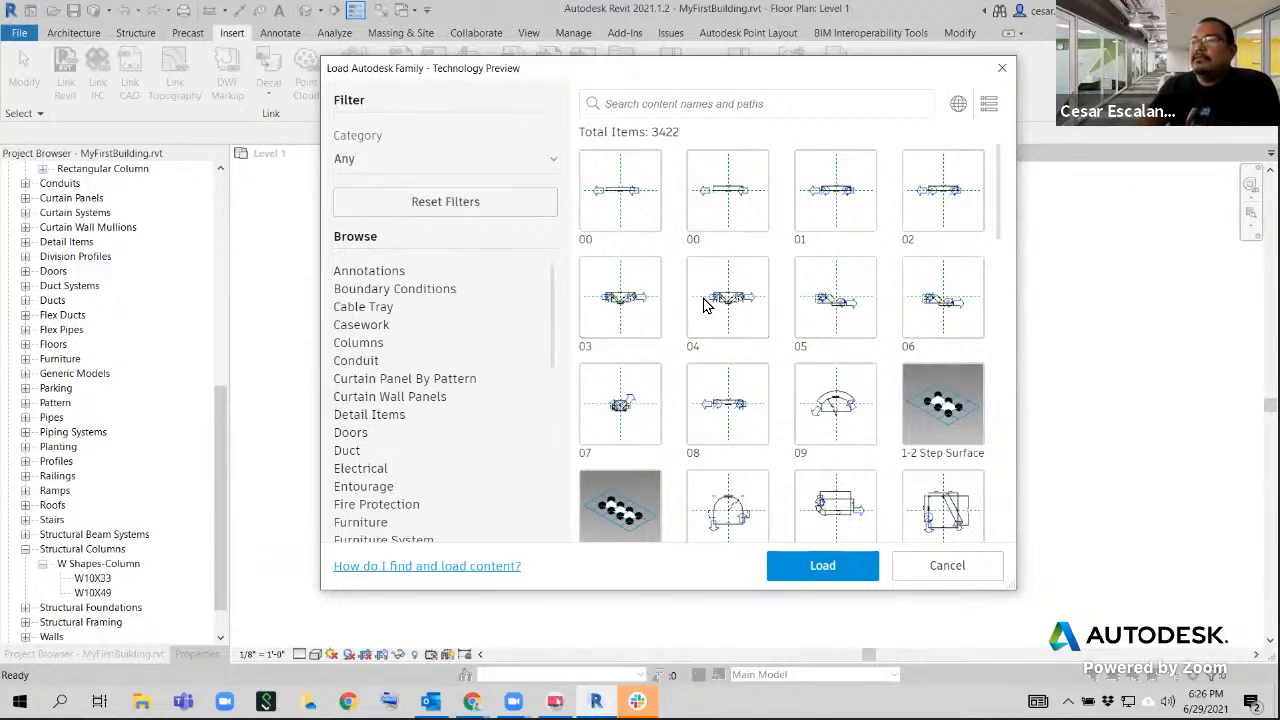
pyautogui.scroll(-3, 718, 420)
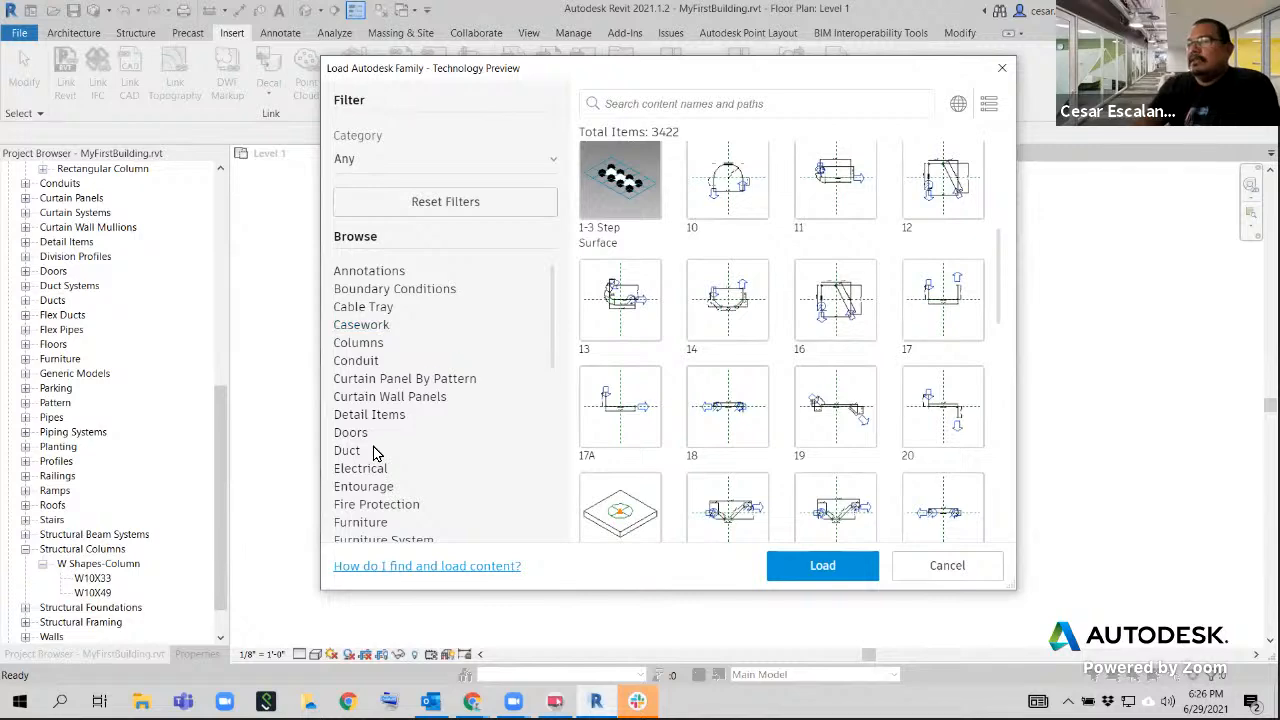
pyautogui.scroll(-2, 375, 455)
pyautogui.scroll(-6, 375, 452)
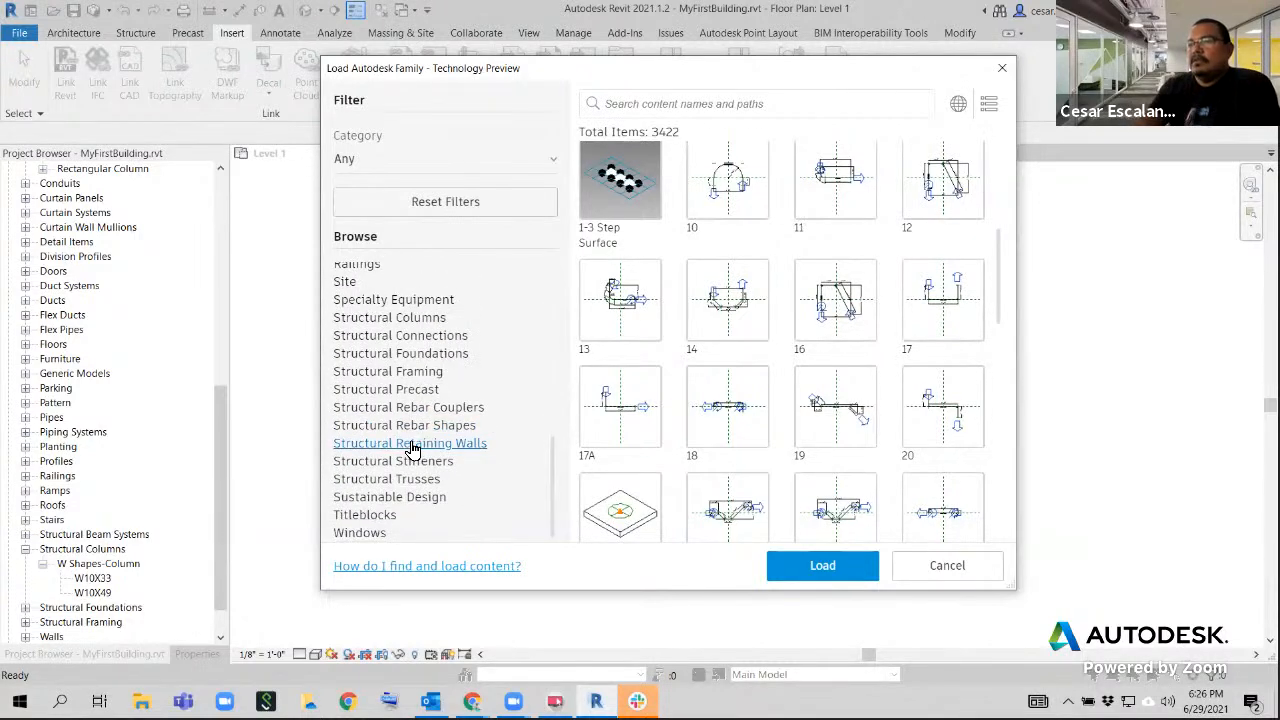
pyautogui.scroll(6, 408, 446)
pyautogui.scroll(3, 412, 450)
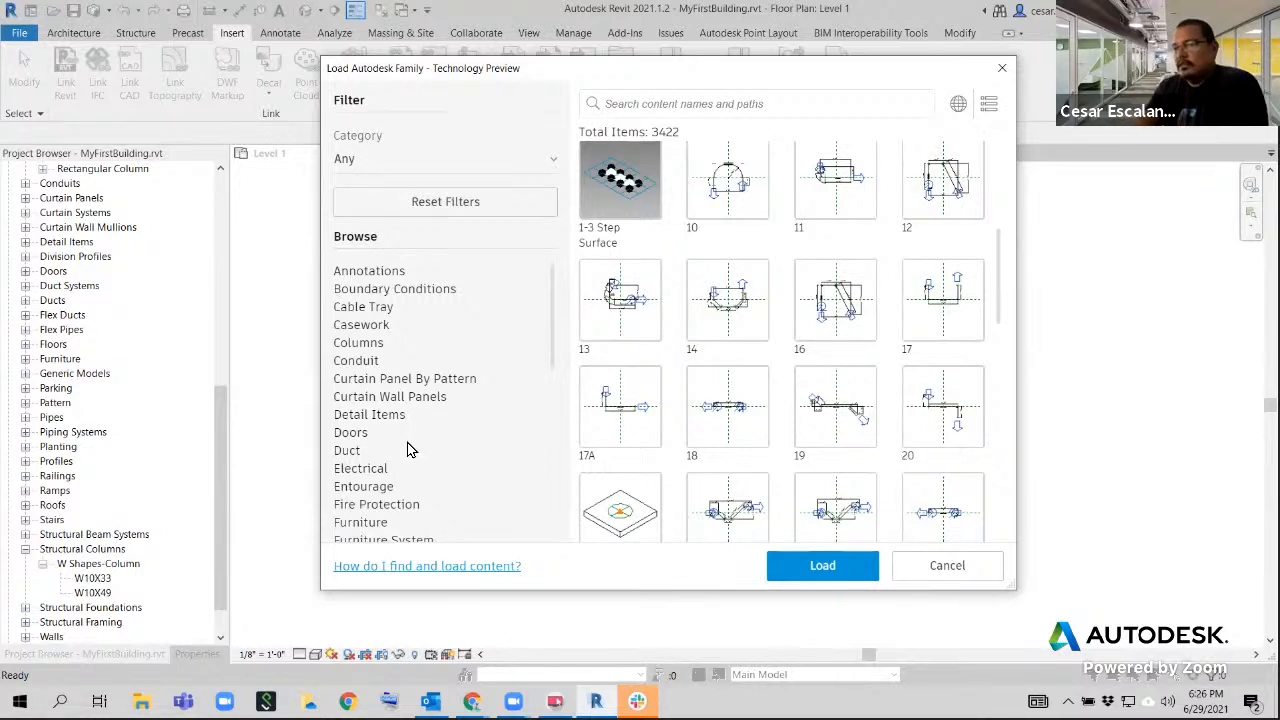
pyautogui.scroll(-8, 408, 448)
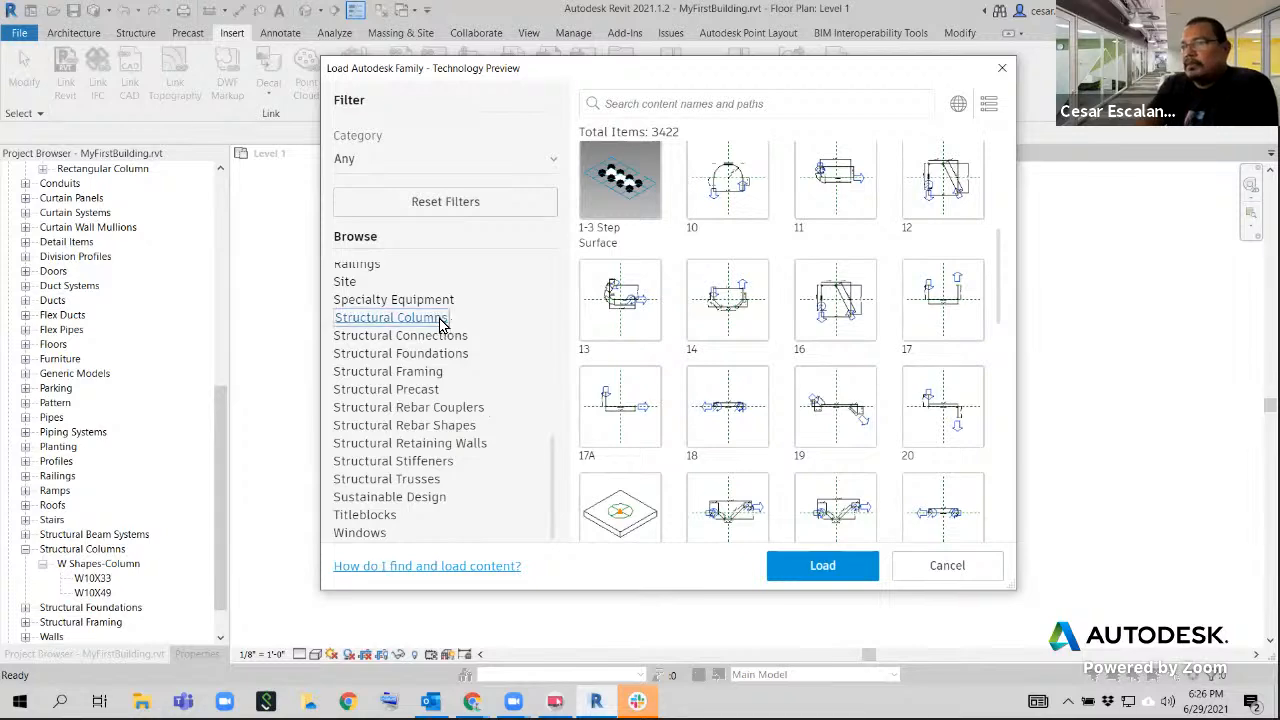
pyautogui.click(449, 318)
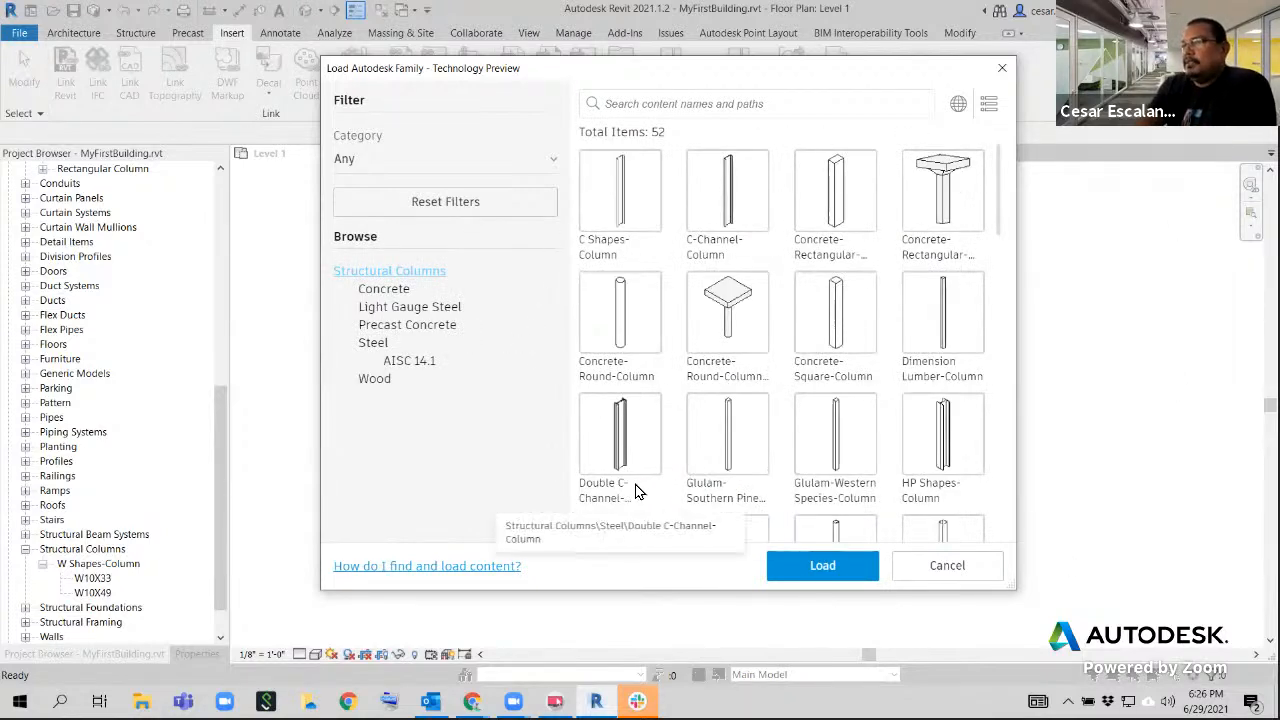
pyautogui.click(372, 382)
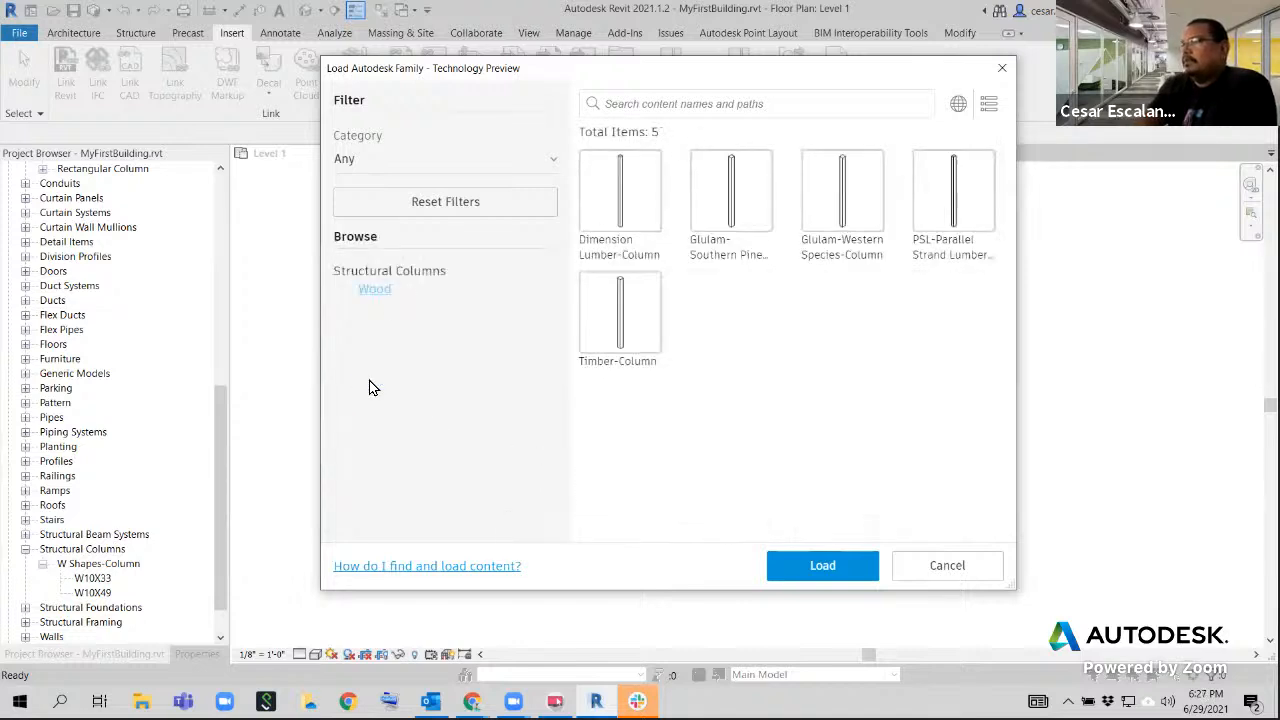
# Choose the Timber-Column family among the wood structural columns and start loading it into the project
pyautogui.click(632, 187)
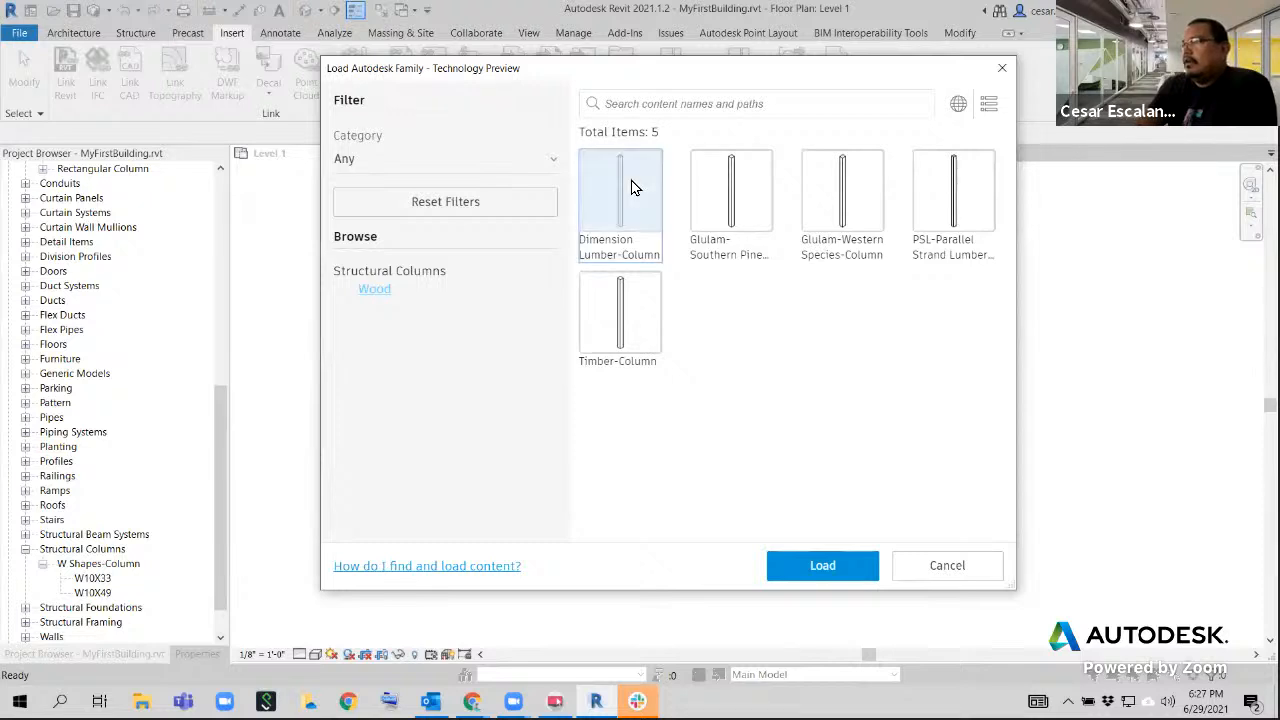
pyautogui.click(733, 210)
pyautogui.click(925, 215)
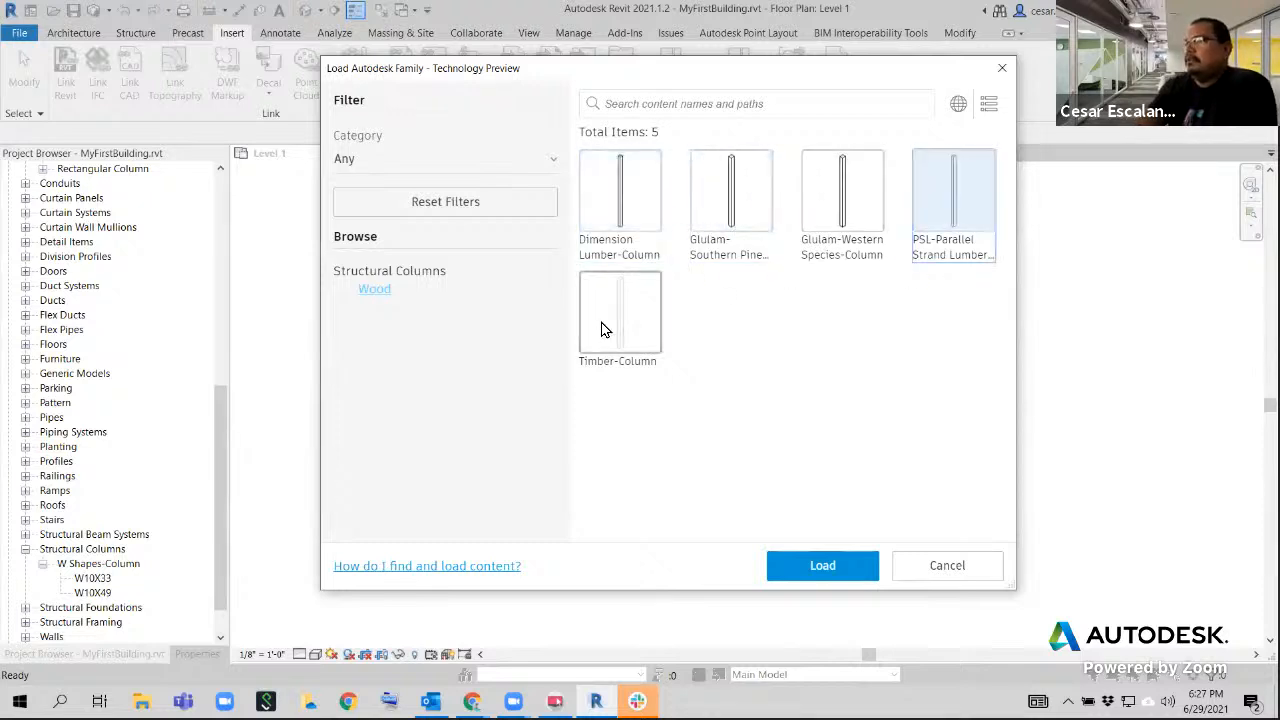
pyautogui.click(610, 305)
pyautogui.click(619, 220)
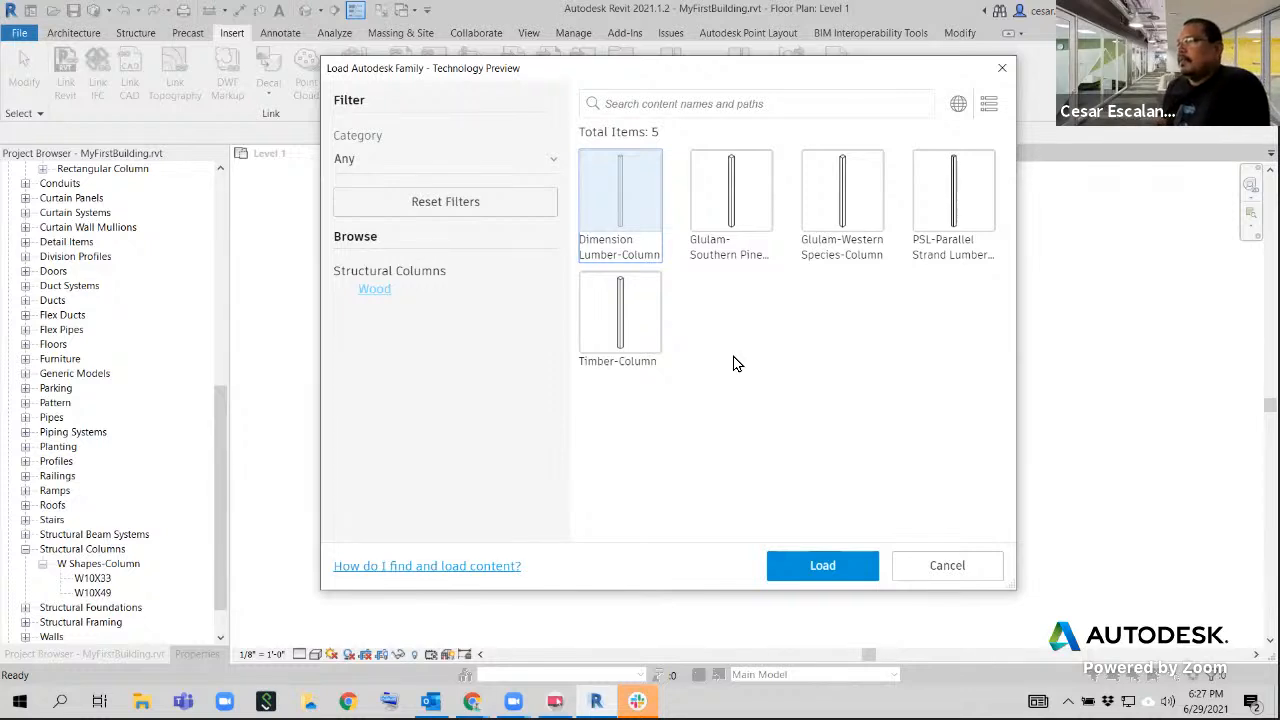
pyautogui.click(628, 305)
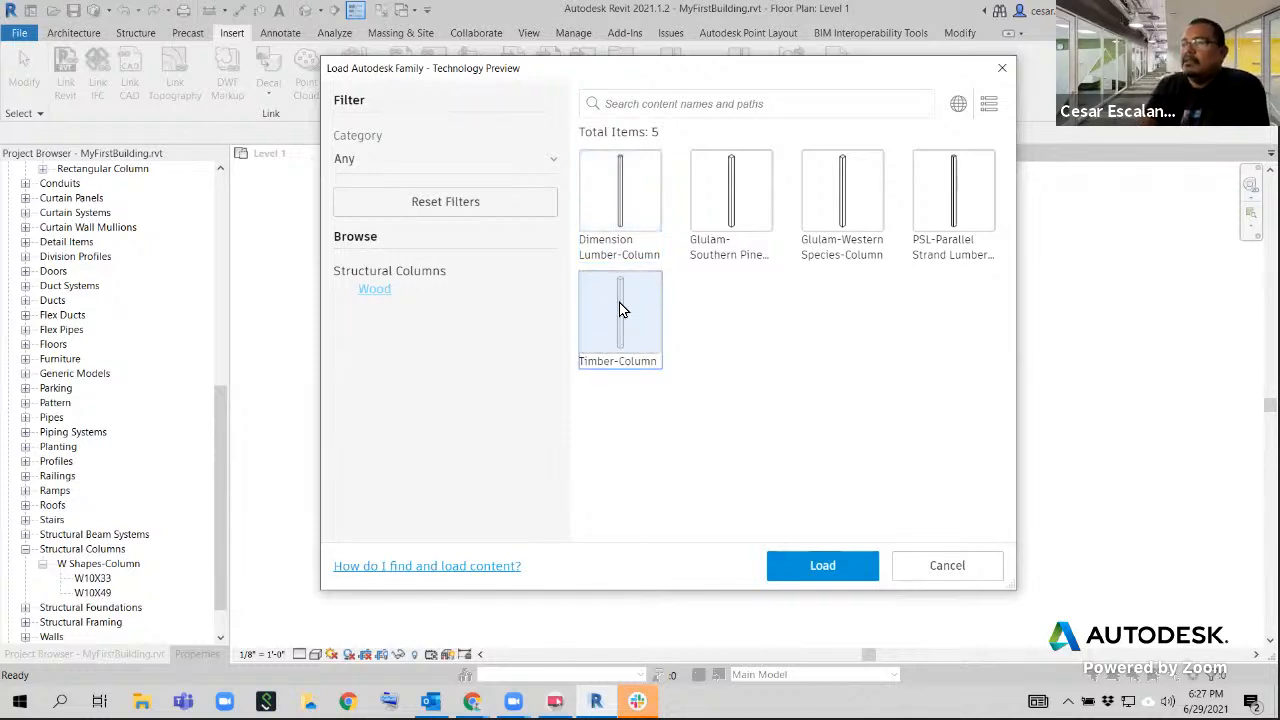
pyautogui.click(842, 577)
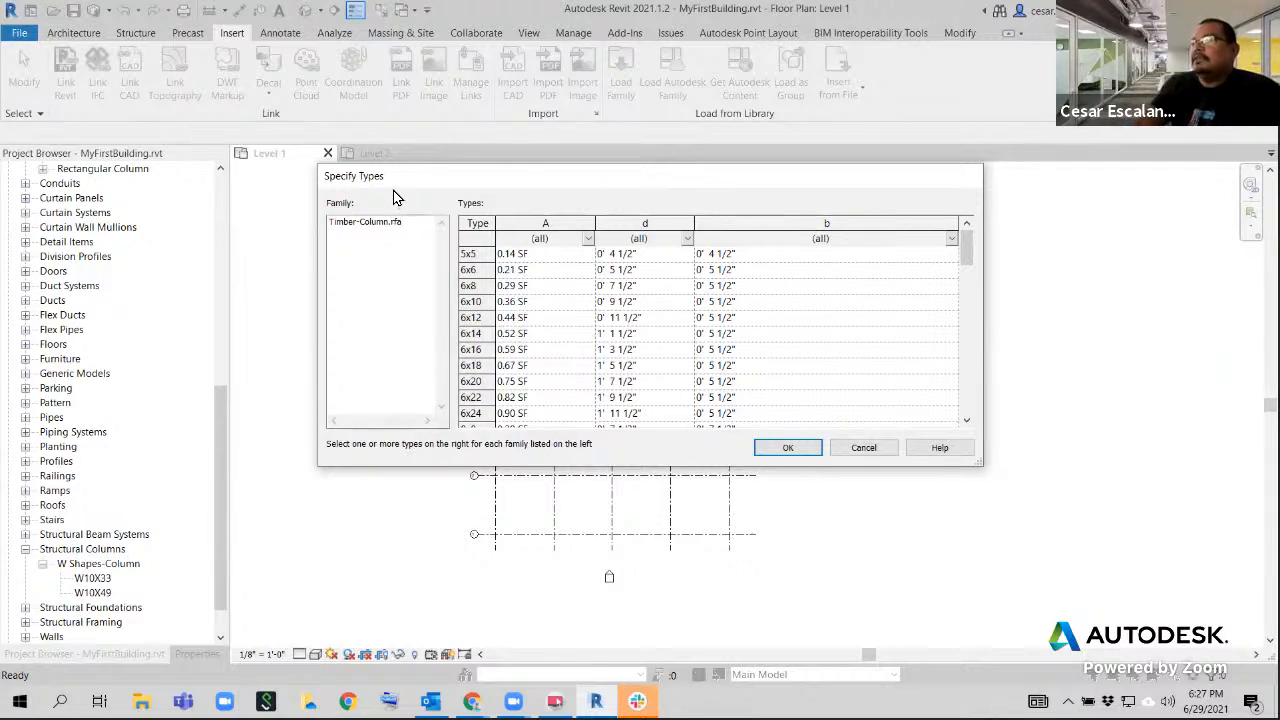
# Specify the 6x6 and 8x8 types of the Timber-Column family and load them into the project
pyautogui.moveTo(969, 251)
pyautogui.mouseDown()
pyautogui.moveTo(974, 398)
pyautogui.moveTo(972, 280)
pyautogui.moveTo(985, 258)
pyautogui.mouseUp()
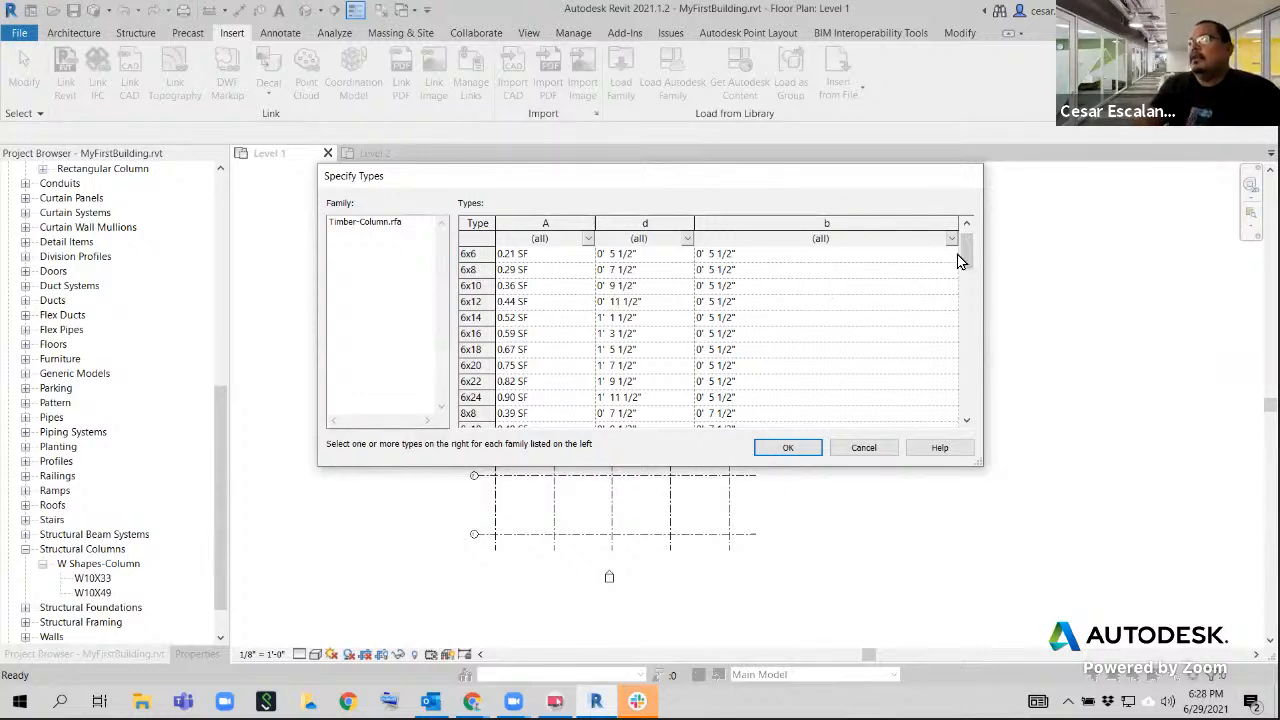
pyautogui.moveTo(962, 252)
pyautogui.mouseDown()
pyautogui.moveTo(962, 277)
pyautogui.moveTo(967, 236)
pyautogui.mouseUp()
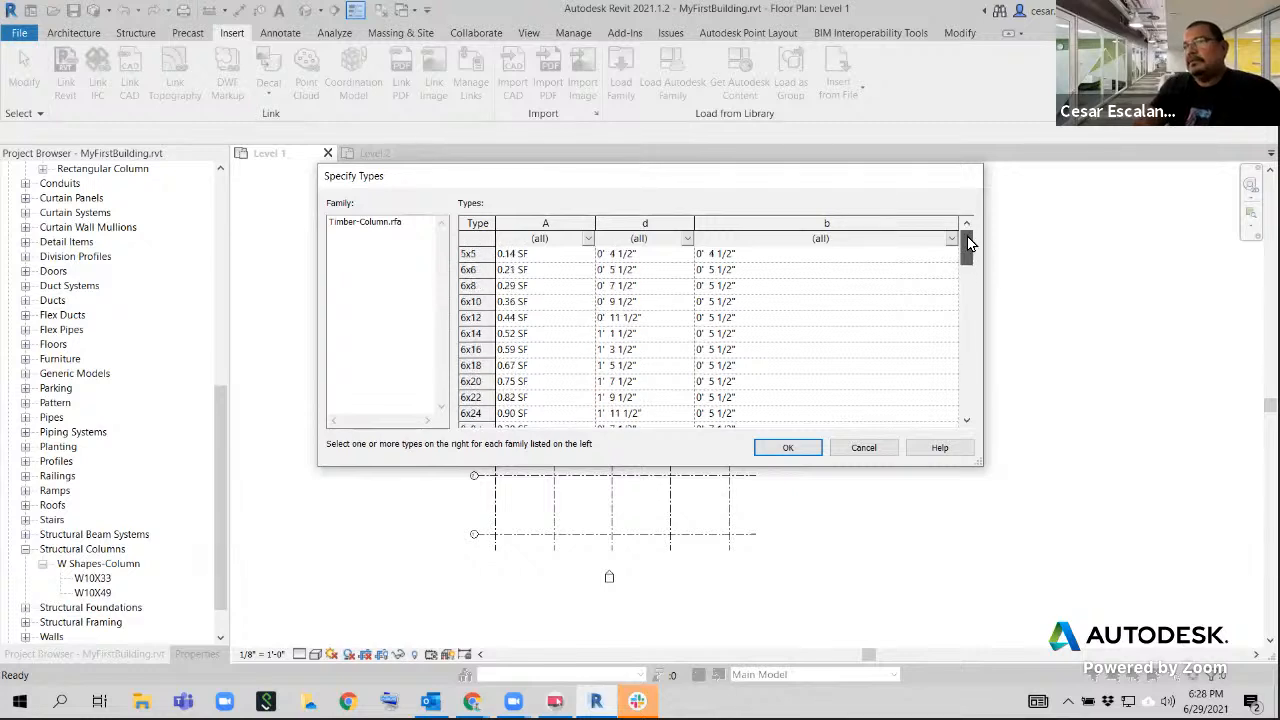
pyautogui.click(475, 271)
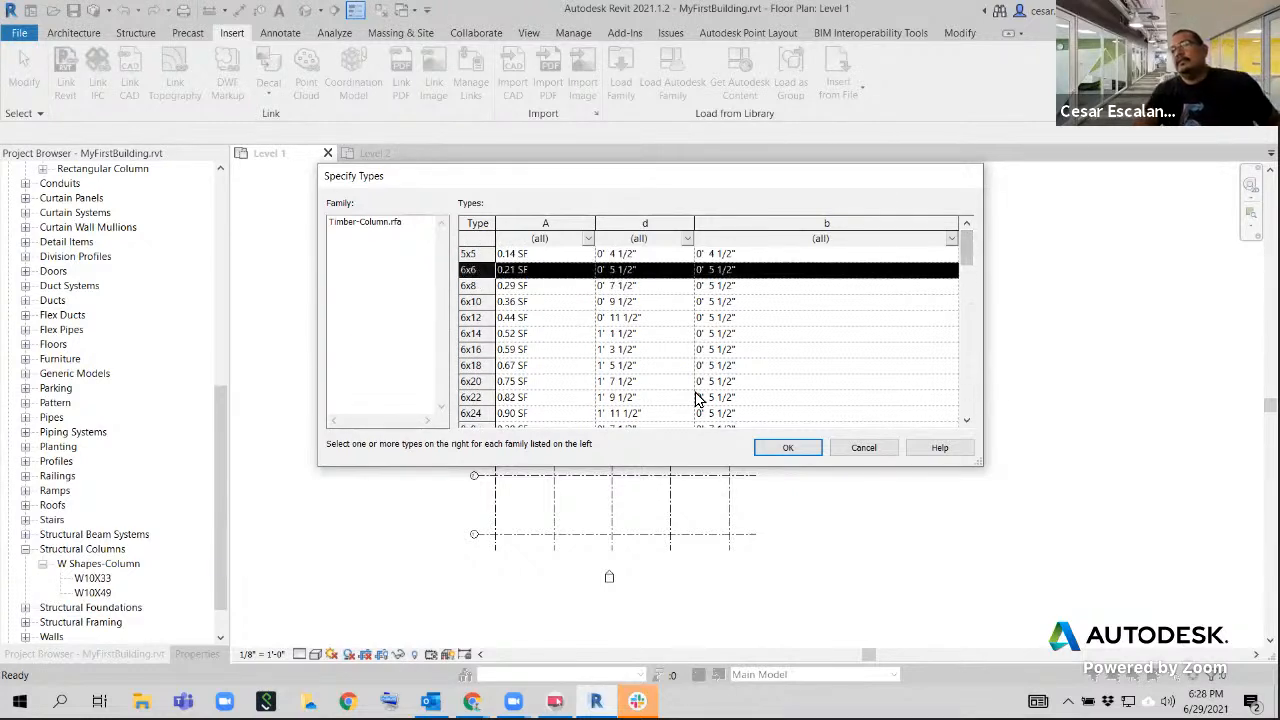
pyautogui.scroll(-1, 651, 360)
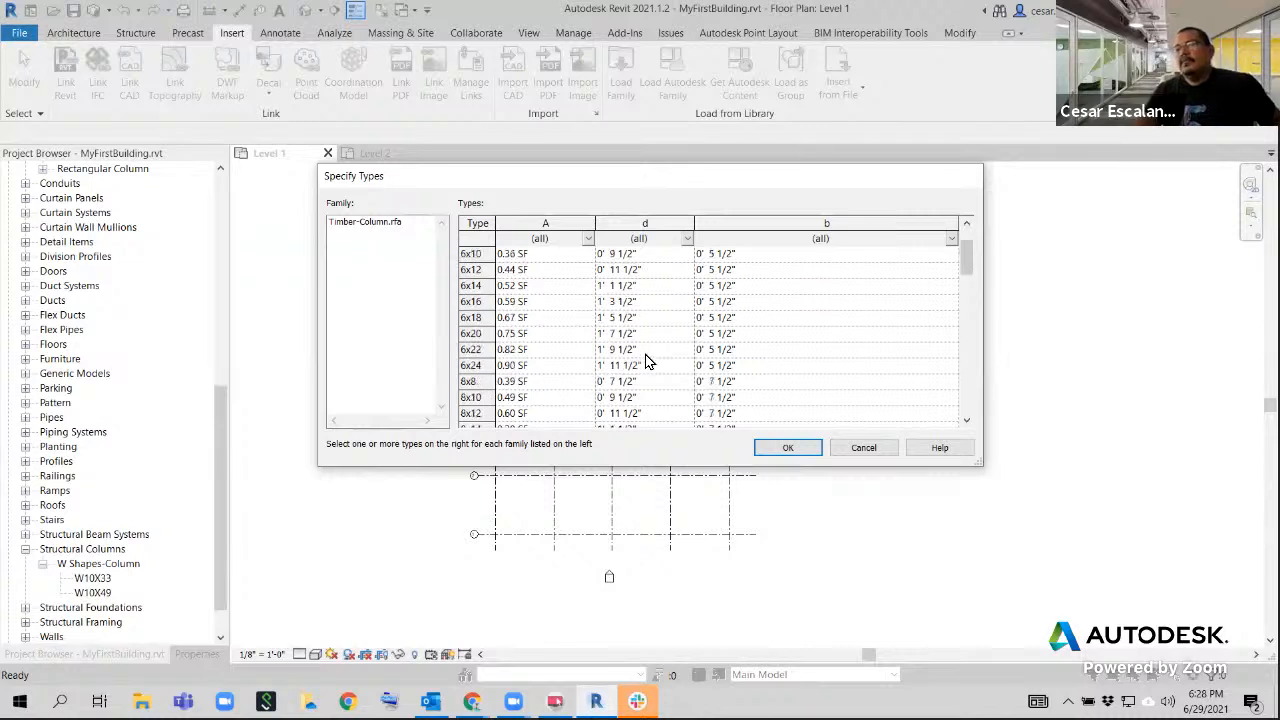
pyautogui.click(476, 384)
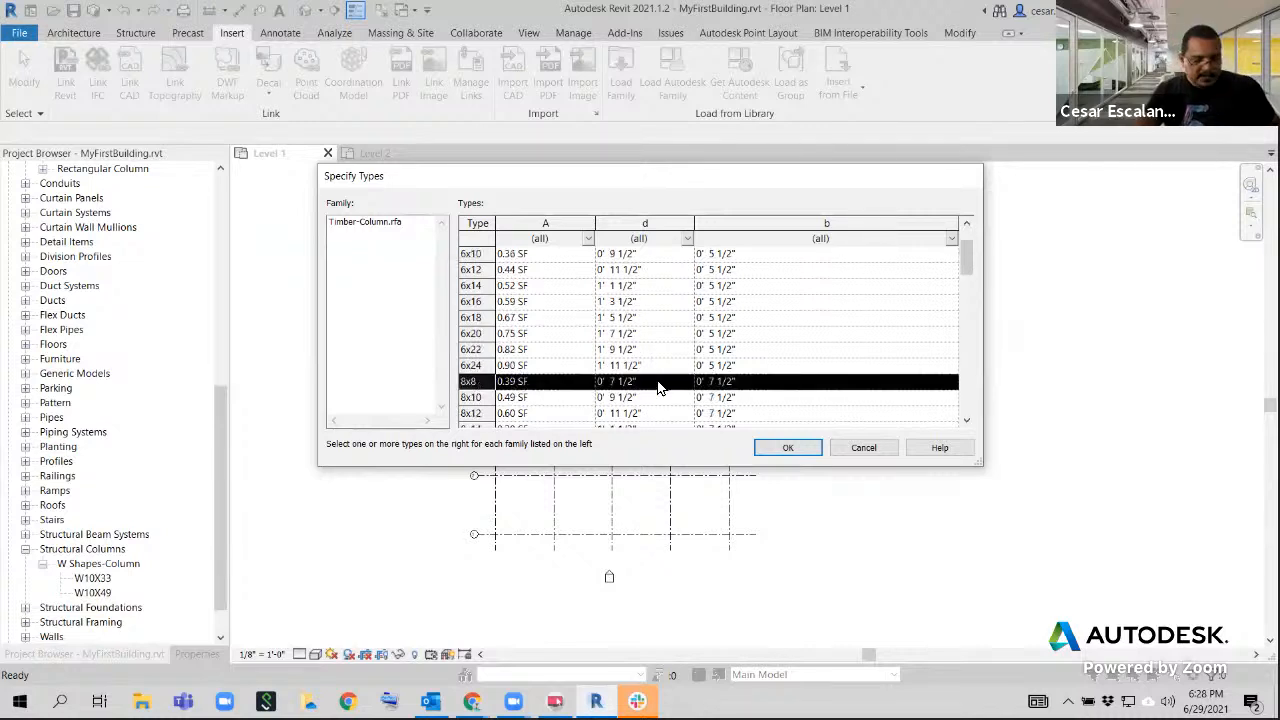
pyautogui.scroll(1, 660, 372)
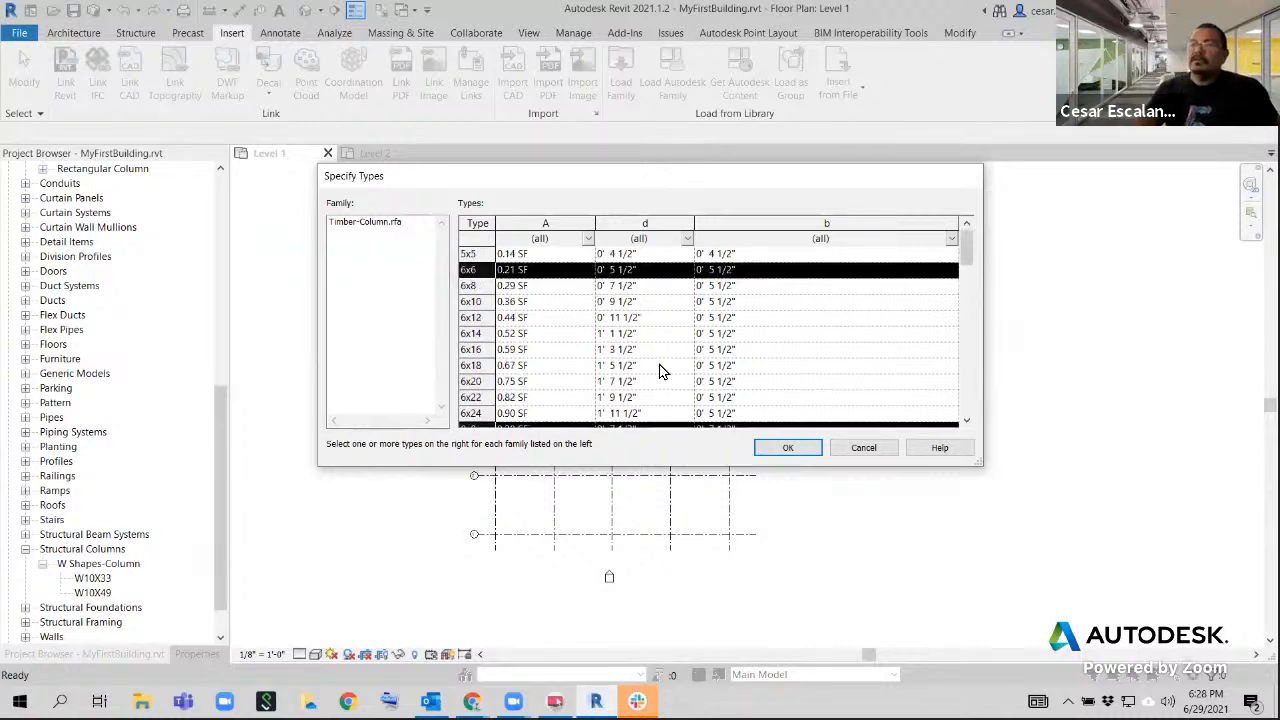
pyautogui.keyDown('ctrl'); pyautogui.click(470, 289); pyautogui.keyUp('ctrl')
pyautogui.keyDown('ctrl'); pyautogui.click(470, 287); pyautogui.keyUp('ctrl')
pyautogui.scroll(-2, 787, 362)
pyautogui.scroll(2, 785, 362)
pyautogui.scroll(-1, 785, 362)
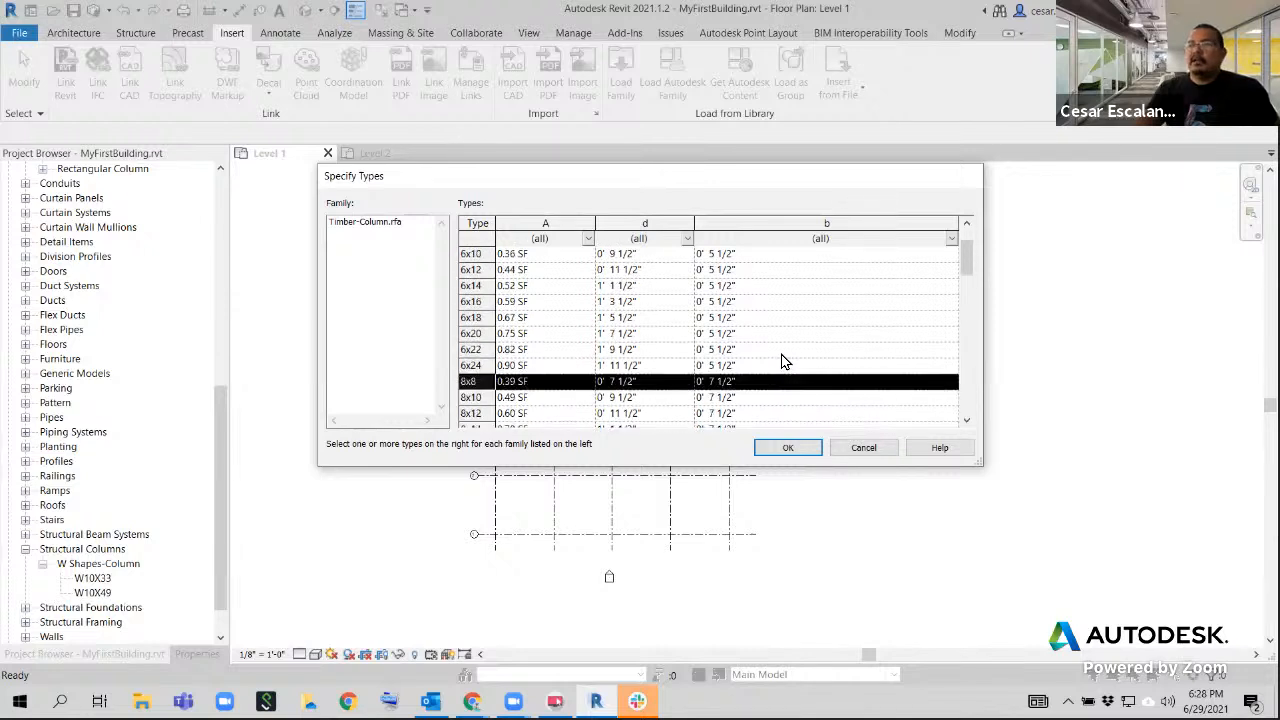
pyautogui.scroll(1, 785, 362)
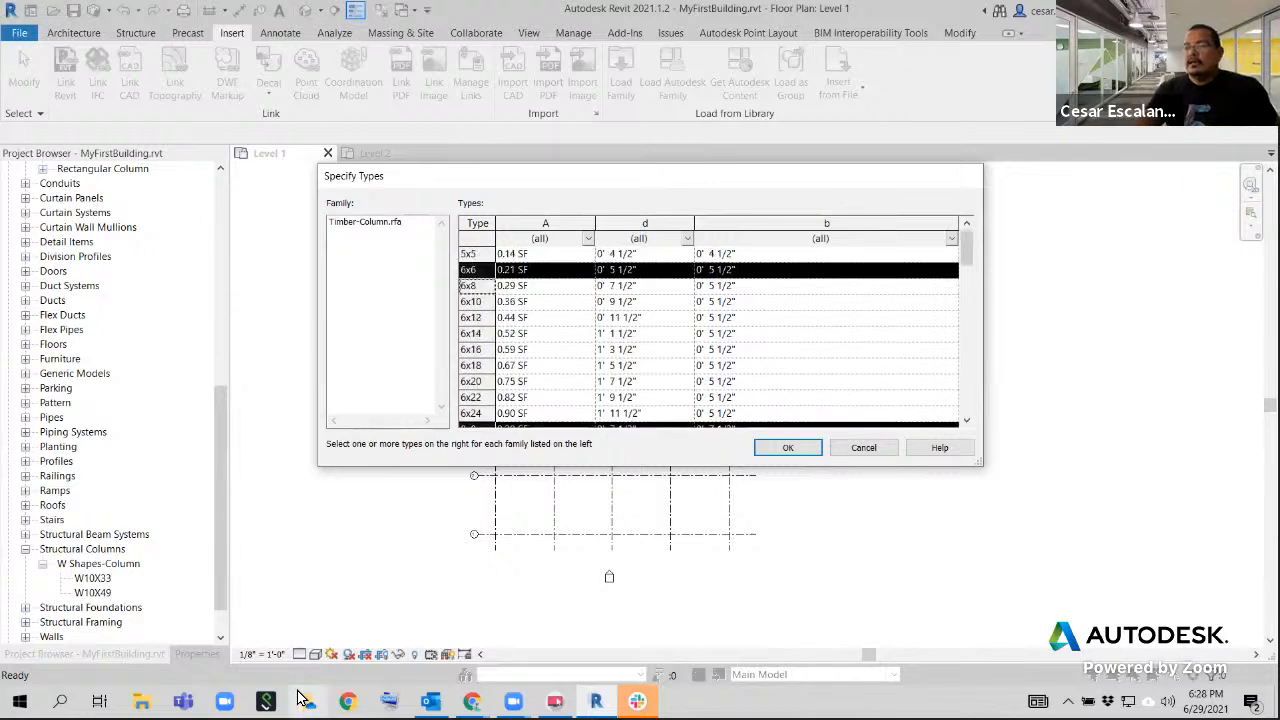
pyautogui.click(148, 702)
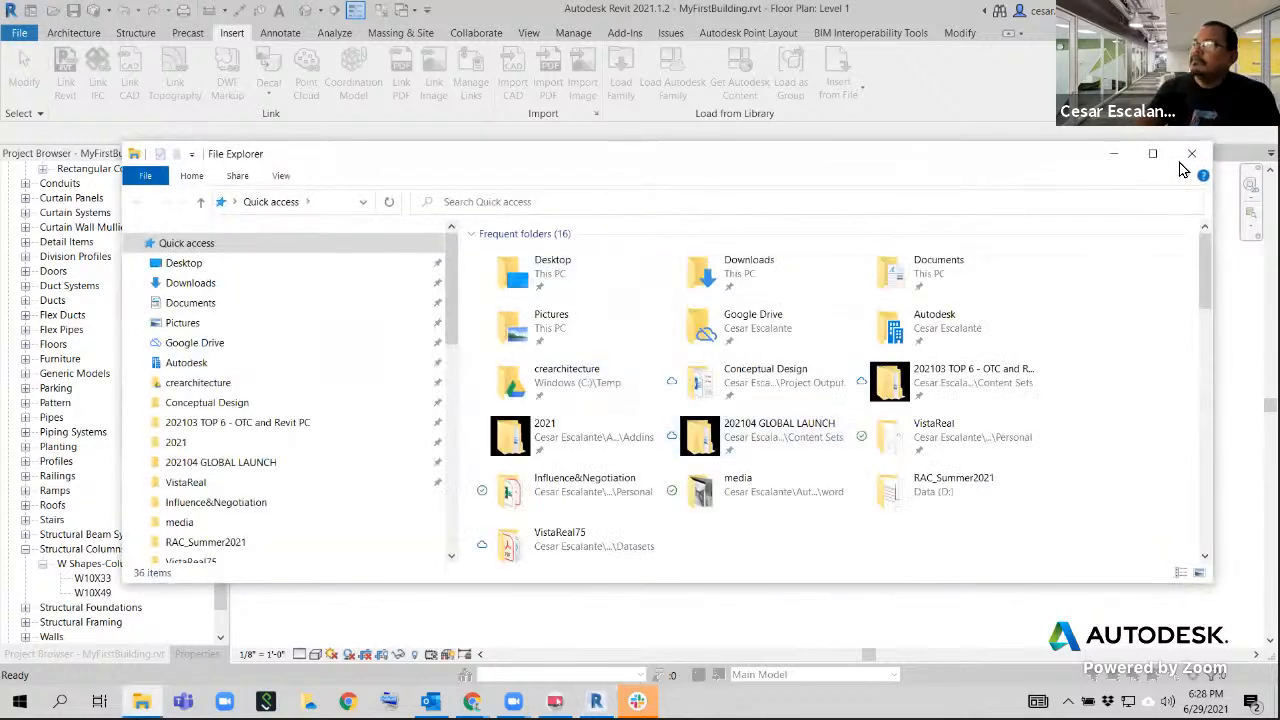
pyautogui.click(1188, 158)
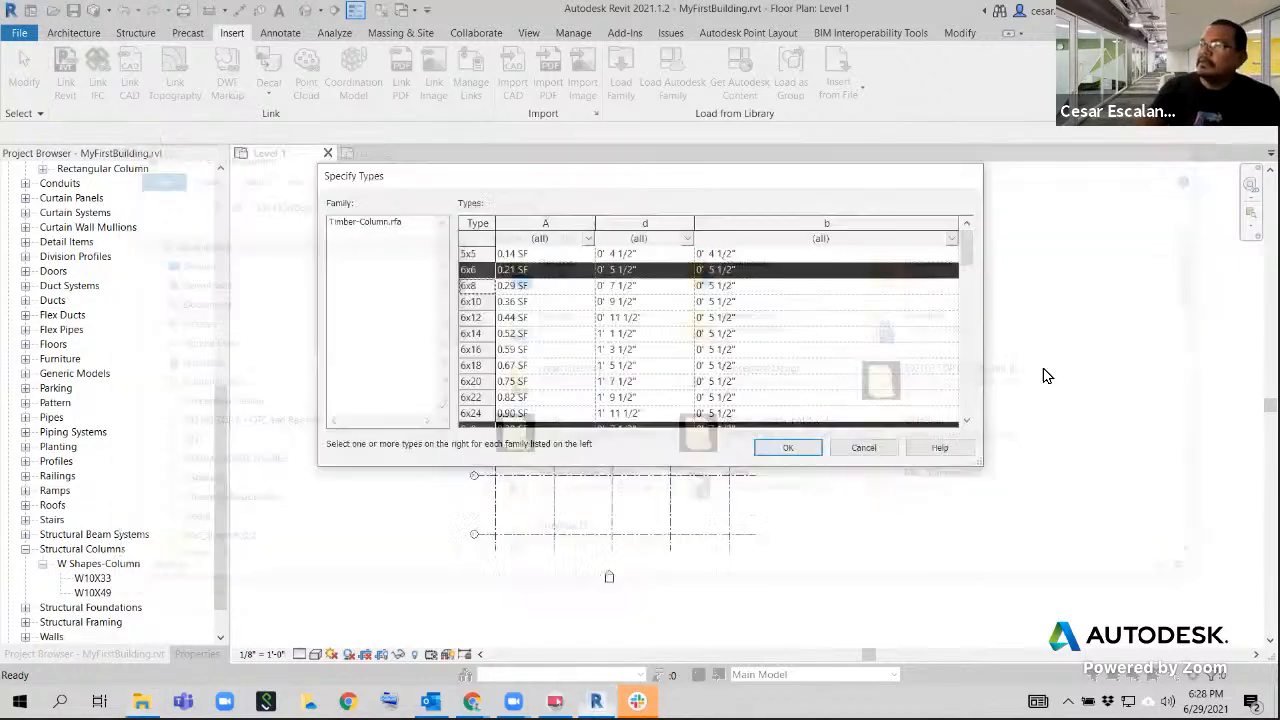
pyautogui.click(788, 448)
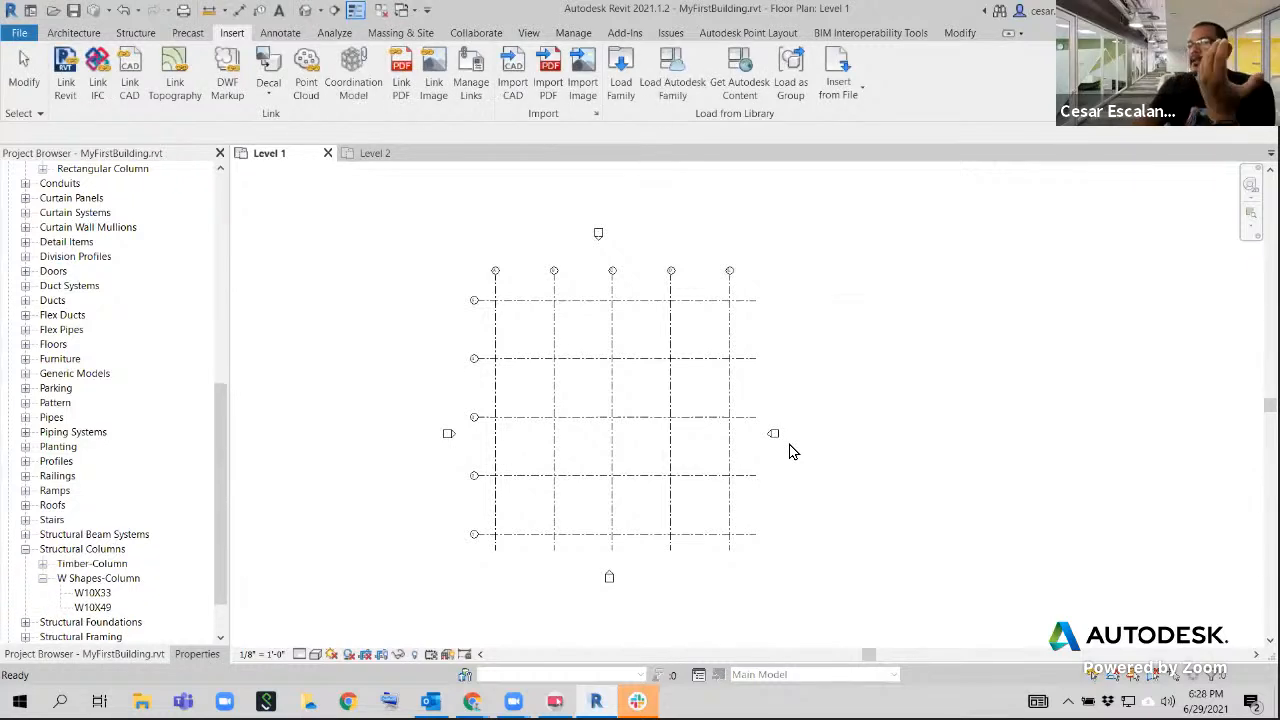
# Expand the Timber-Column family under Structural Columns in the project families to check its loaded types
pyautogui.click(42, 564)
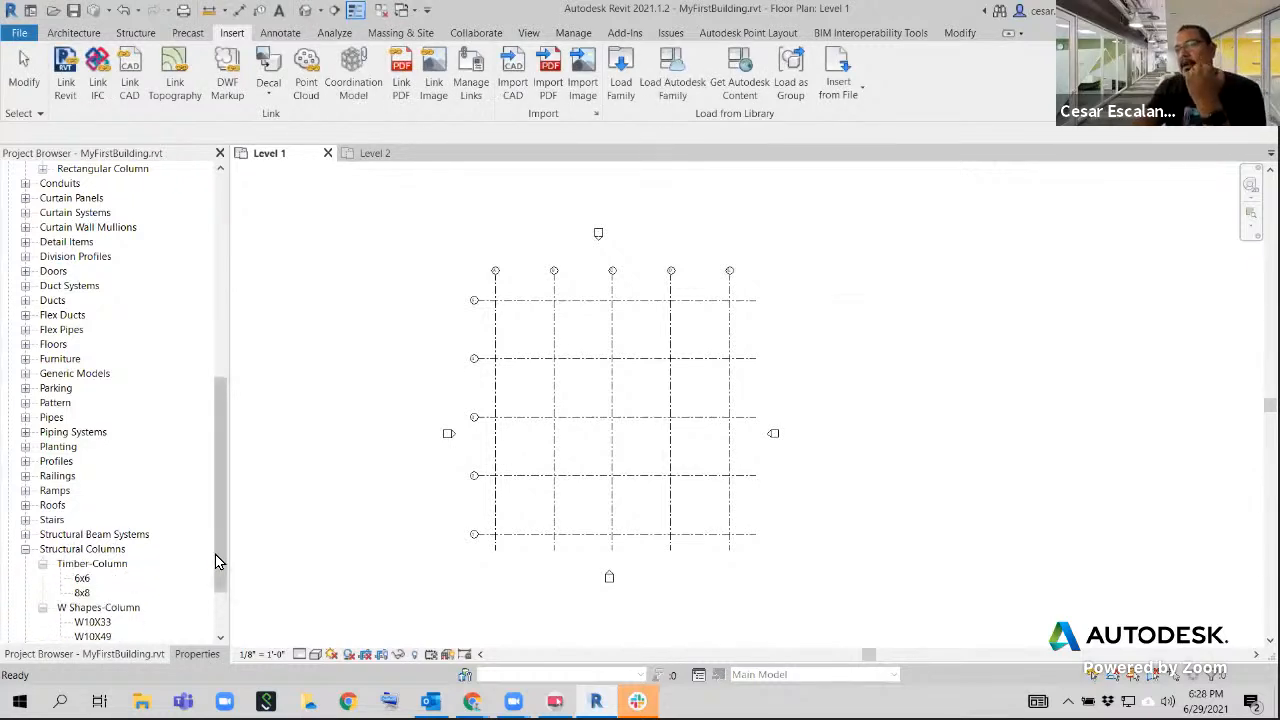
pyautogui.moveTo(217, 558); pyautogui.dragTo(206, 623)
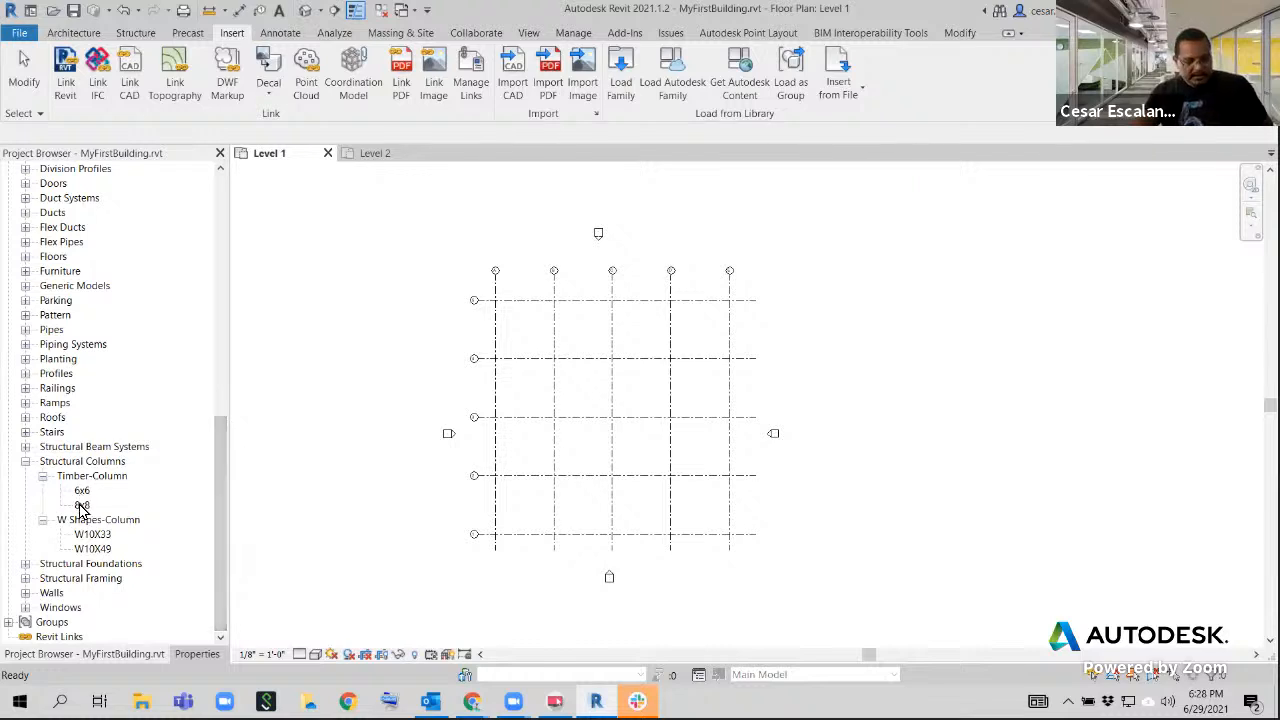
pyautogui.moveTo(15, 455); pyautogui.dragTo(168, 516)
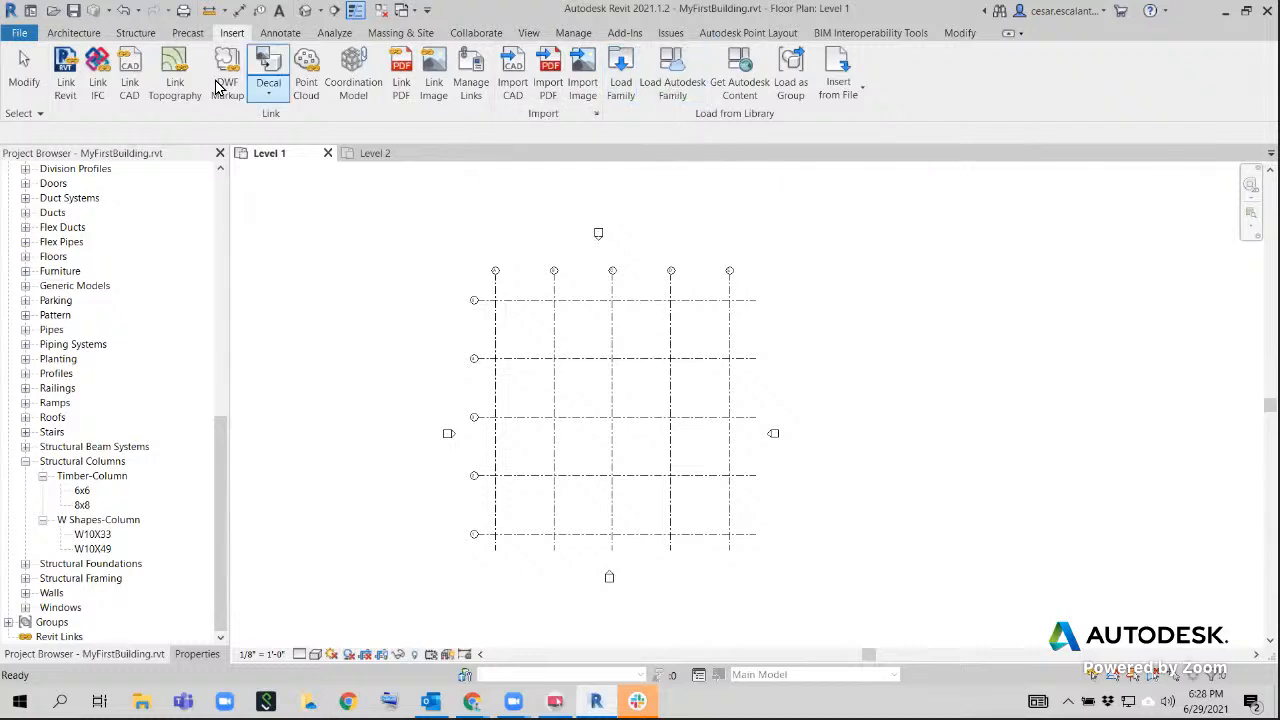
# Open and close the Load Autodesk Family library, and start loading a local family from the English-Imperial folder
pyautogui.click(684, 88)
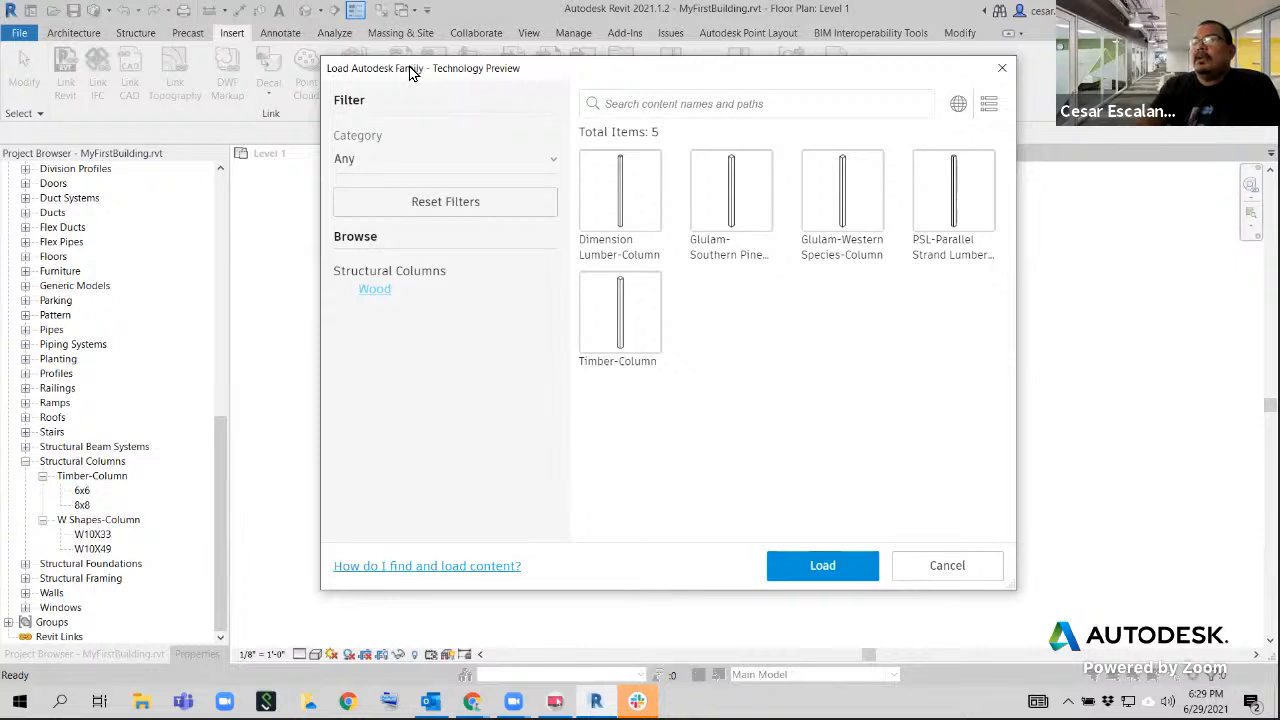
pyautogui.click(1001, 70)
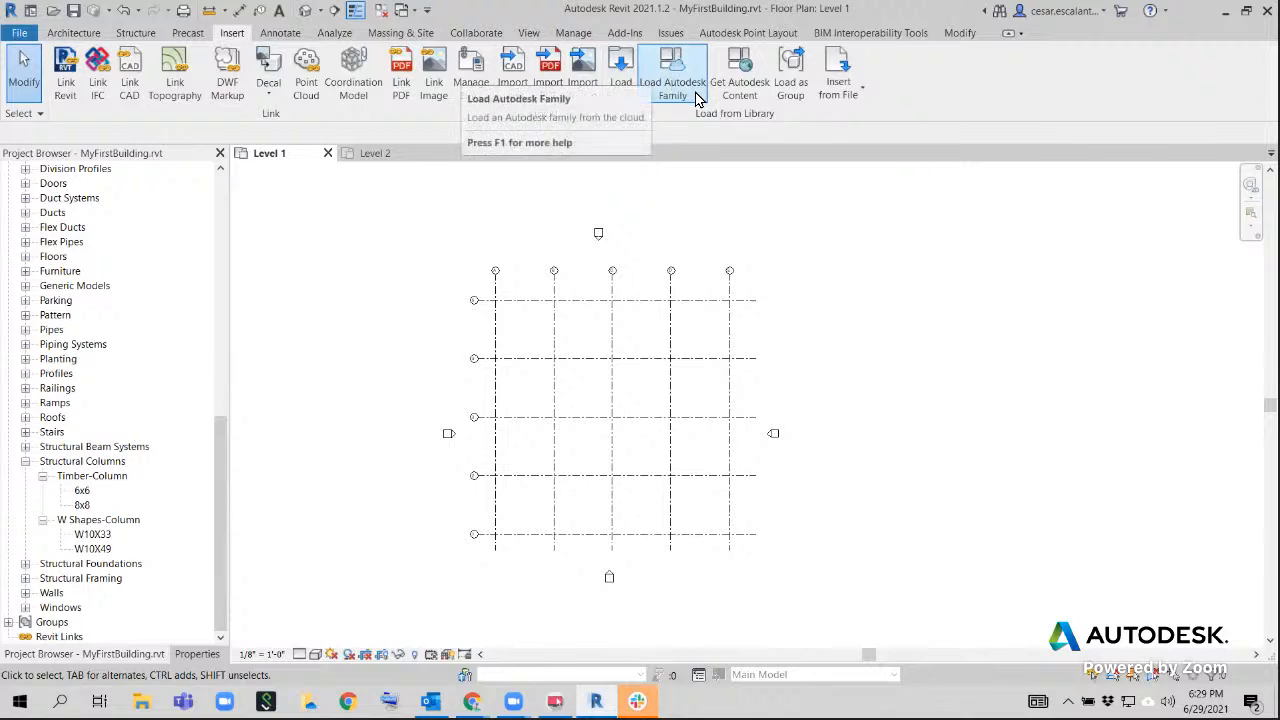
pyautogui.click(624, 64)
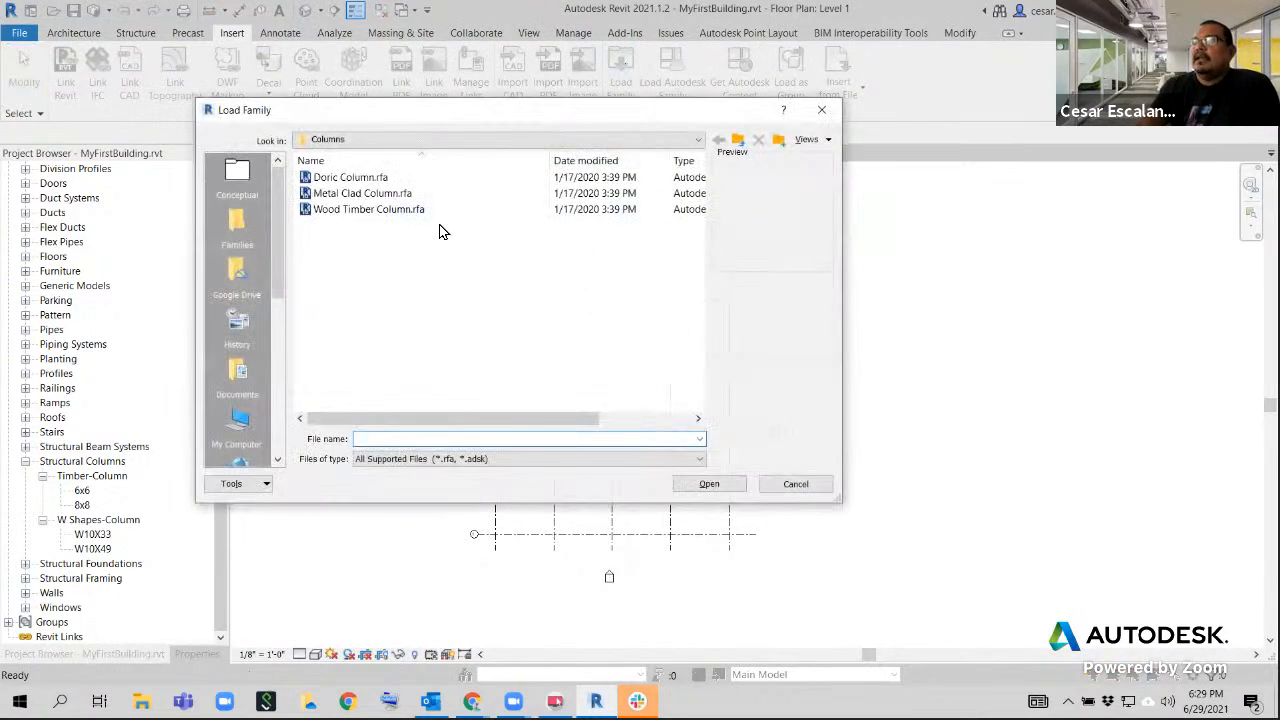
pyautogui.click(430, 144)
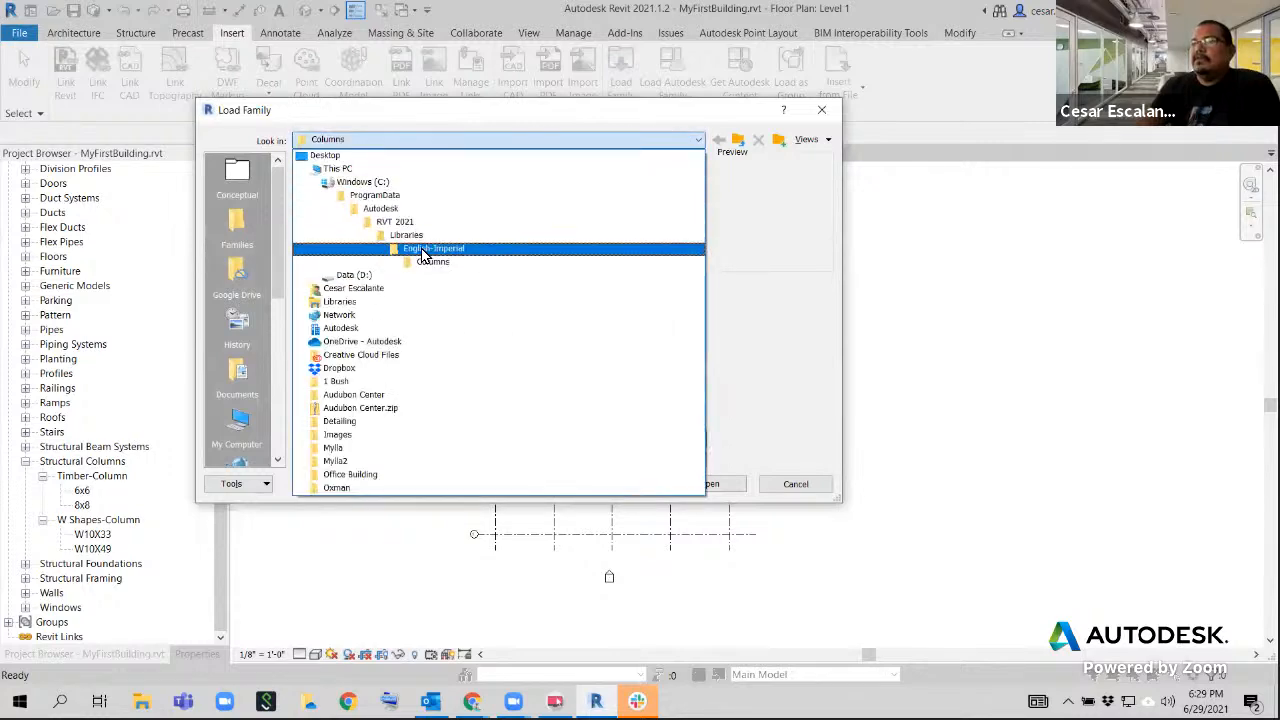
pyautogui.click(418, 252)
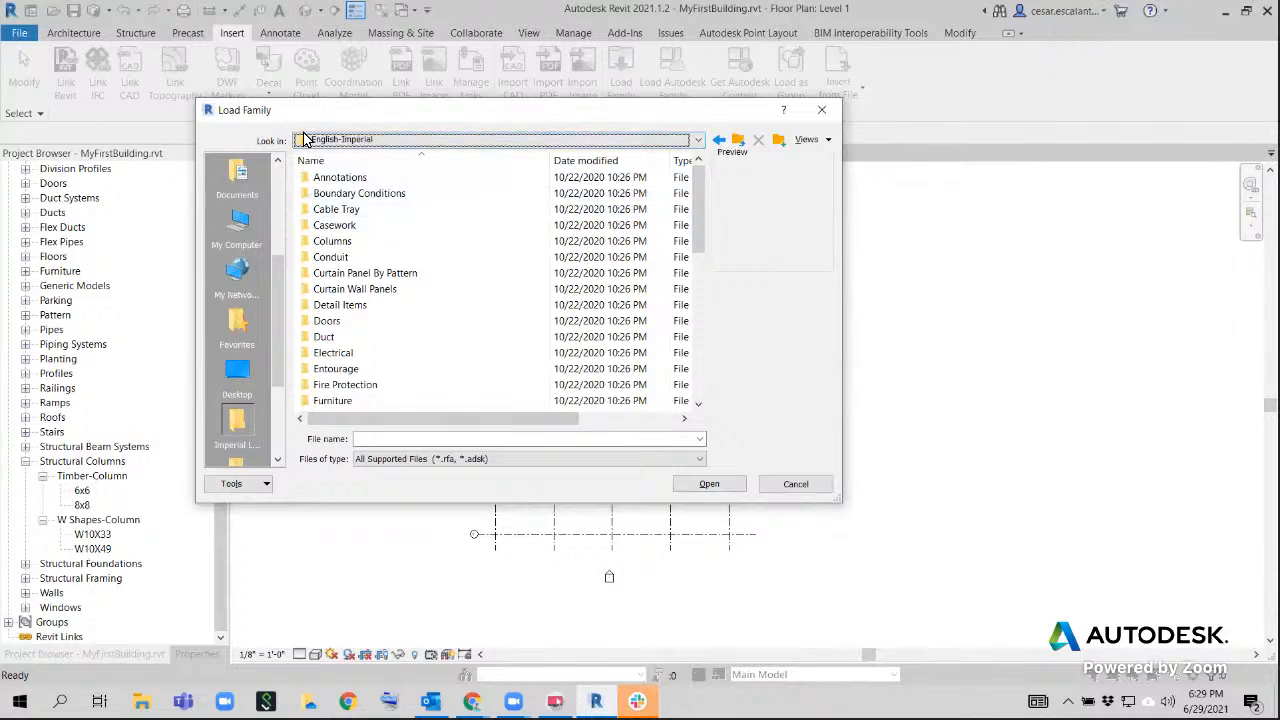
# Check the path of the English-Imperial library and browse to the Wood folder of Structural Columns
pyautogui.click(402, 145)
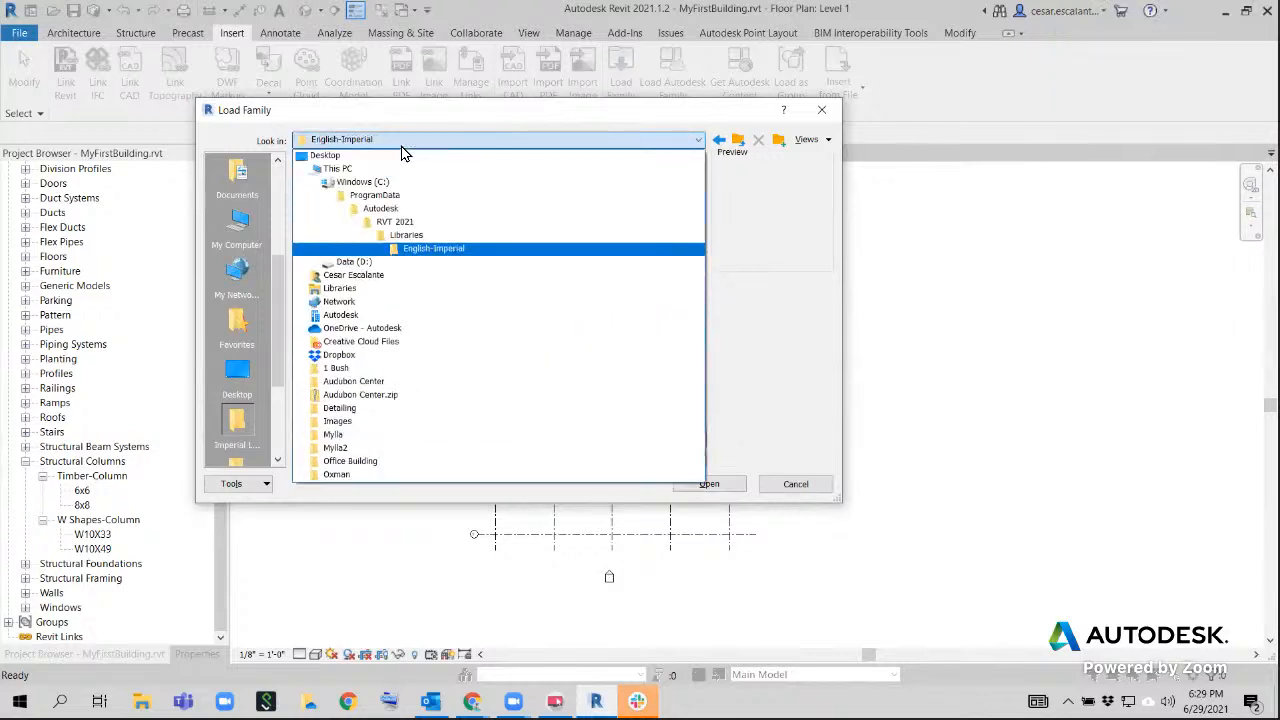
pyautogui.click(403, 147)
pyautogui.moveTo(695, 246); pyautogui.dragTo(684, 391)
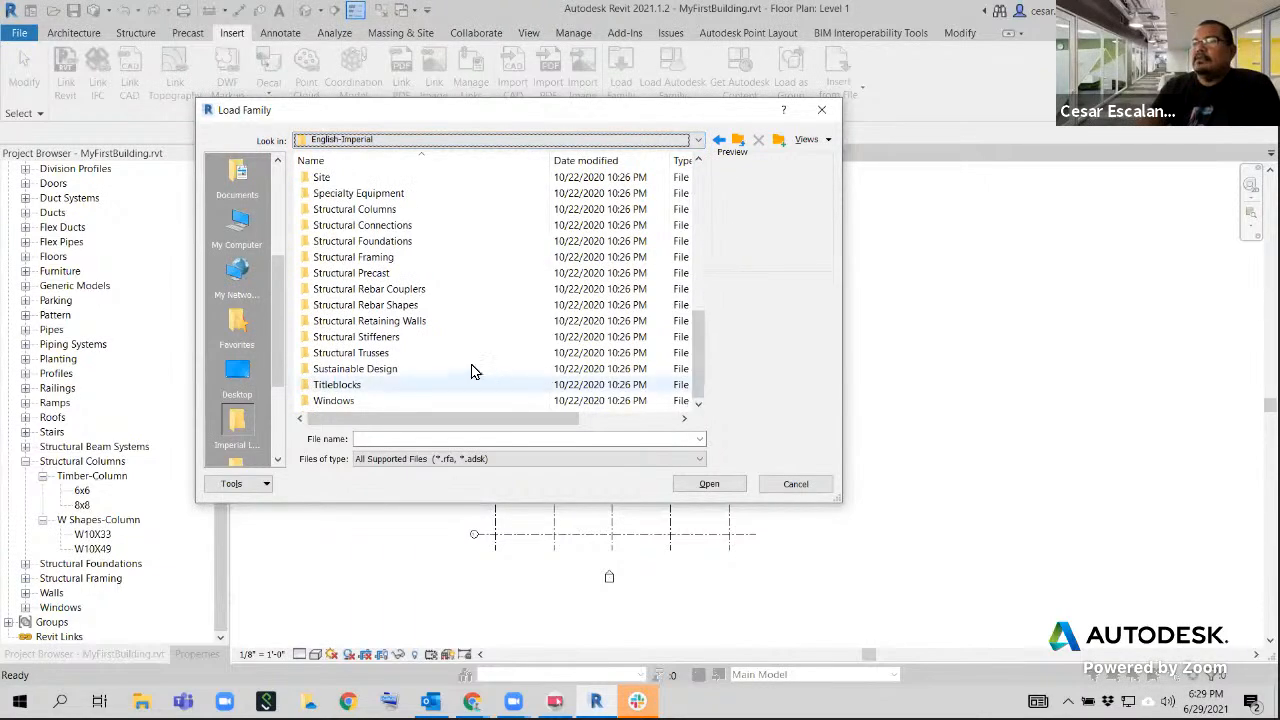
pyautogui.doubleClick(383, 212)
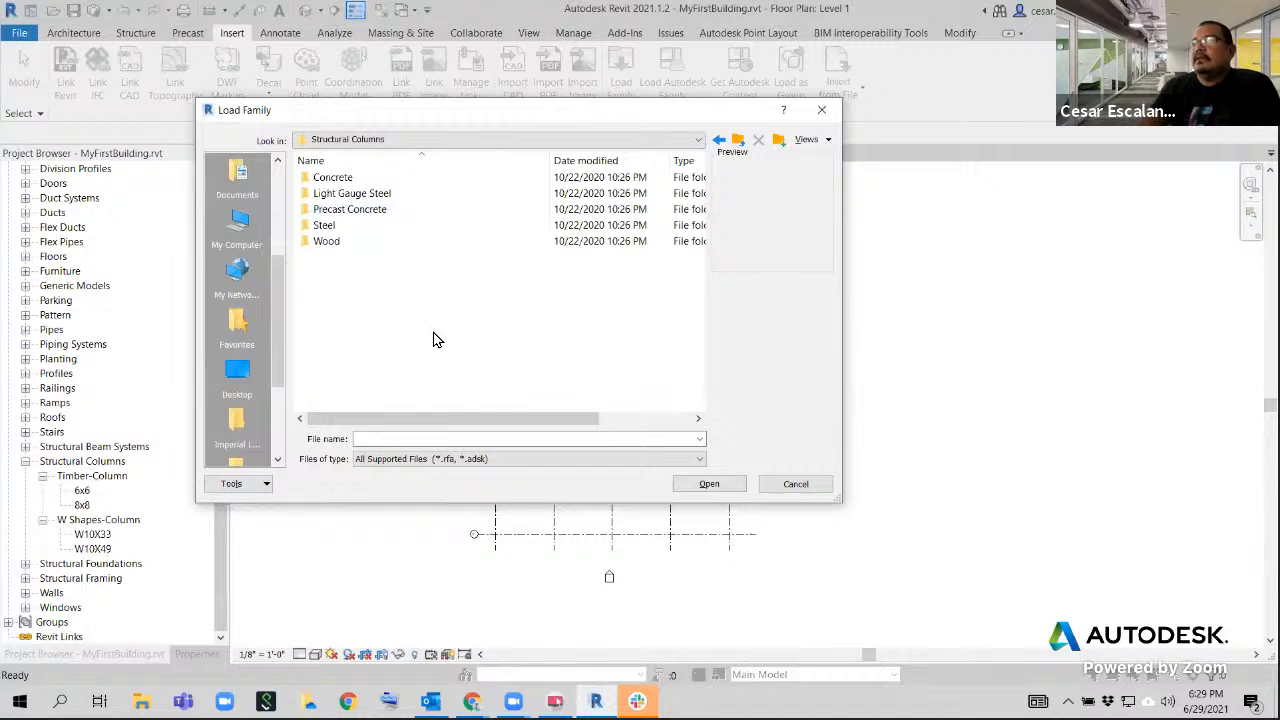
pyautogui.doubleClick(327, 244)
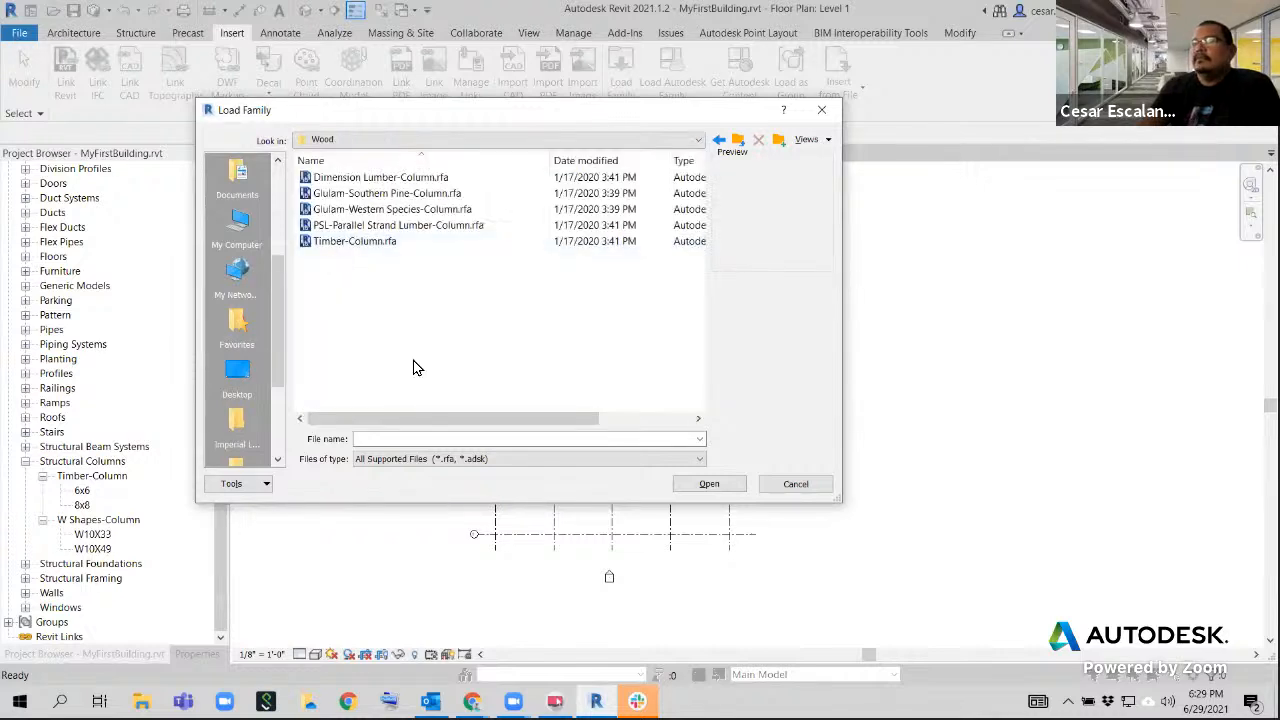
# Open Timber-Column.rfa from the wood columns and try selecting the types from 6x6 through 8x8, narrowing the selection to 8x8
pyautogui.click(362, 244)
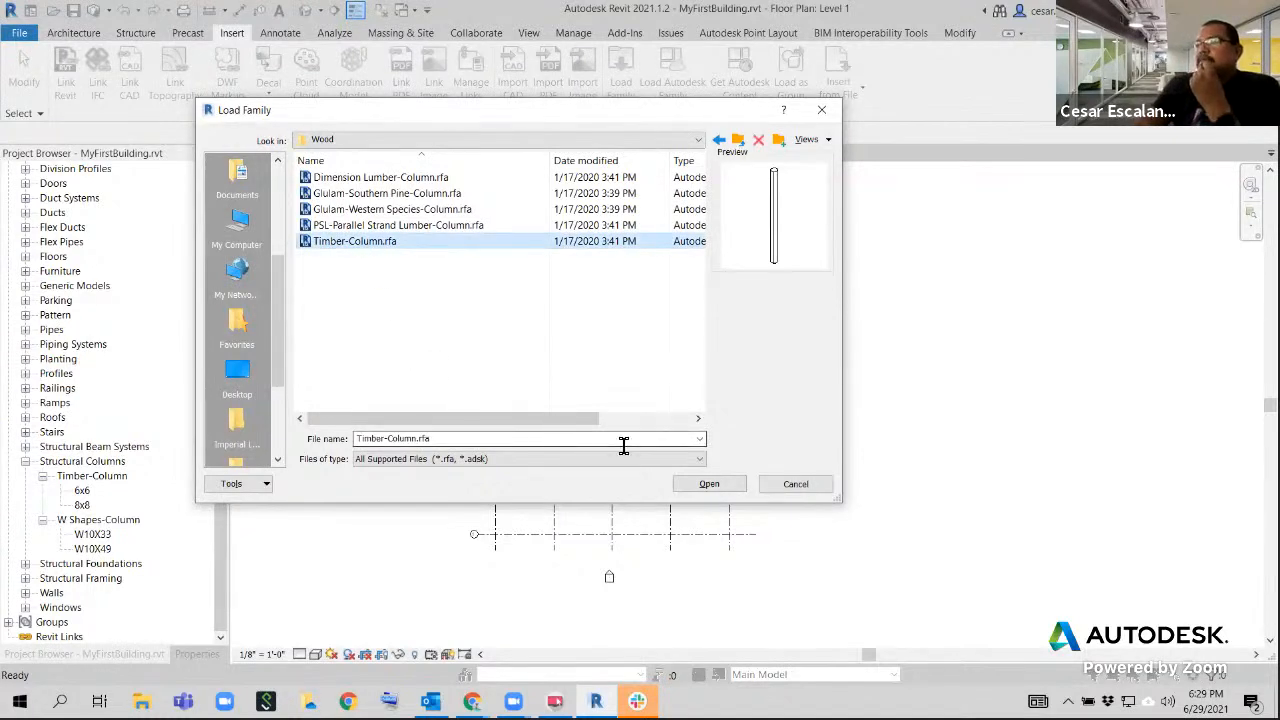
pyautogui.click(708, 485)
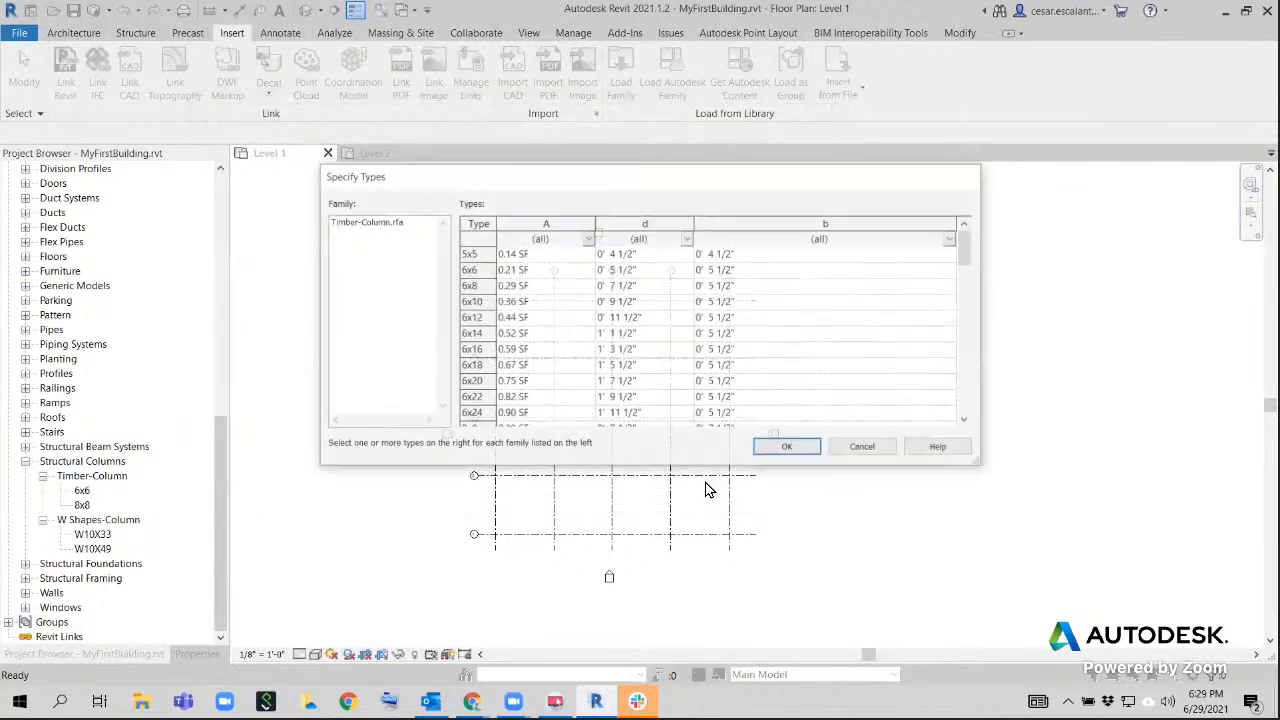
pyautogui.click(476, 272)
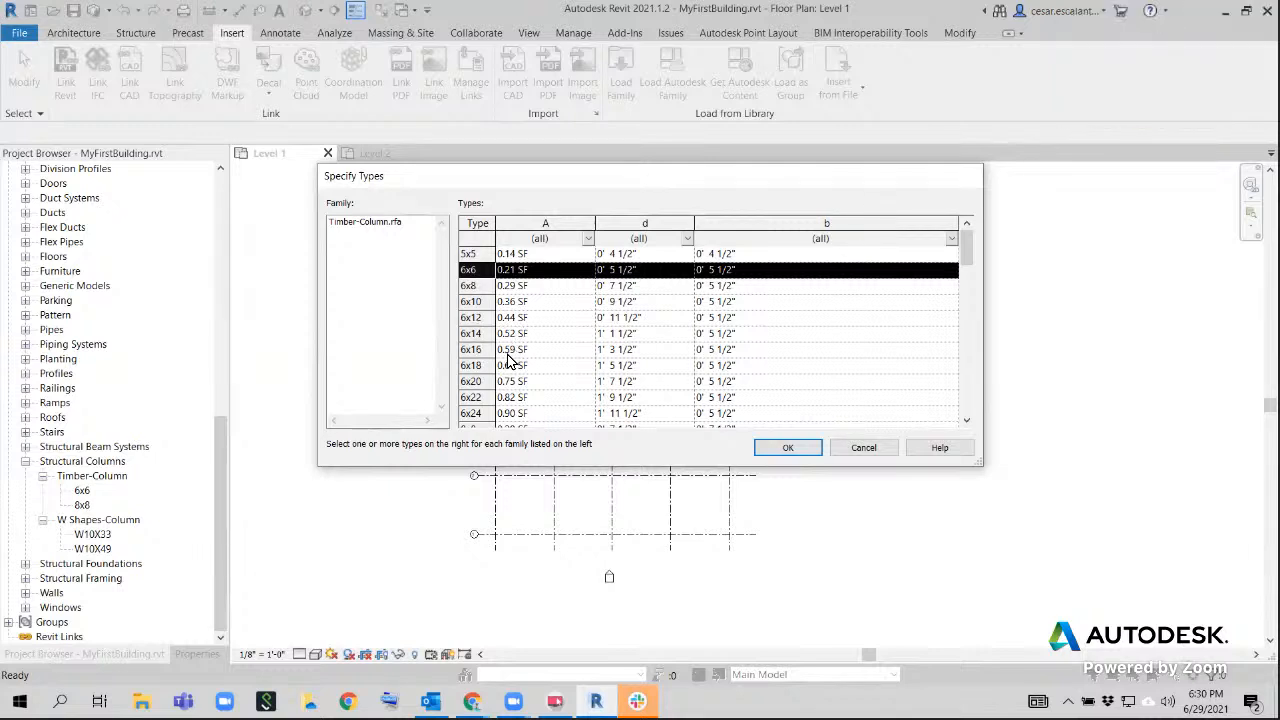
pyautogui.scroll(-2, 490, 387)
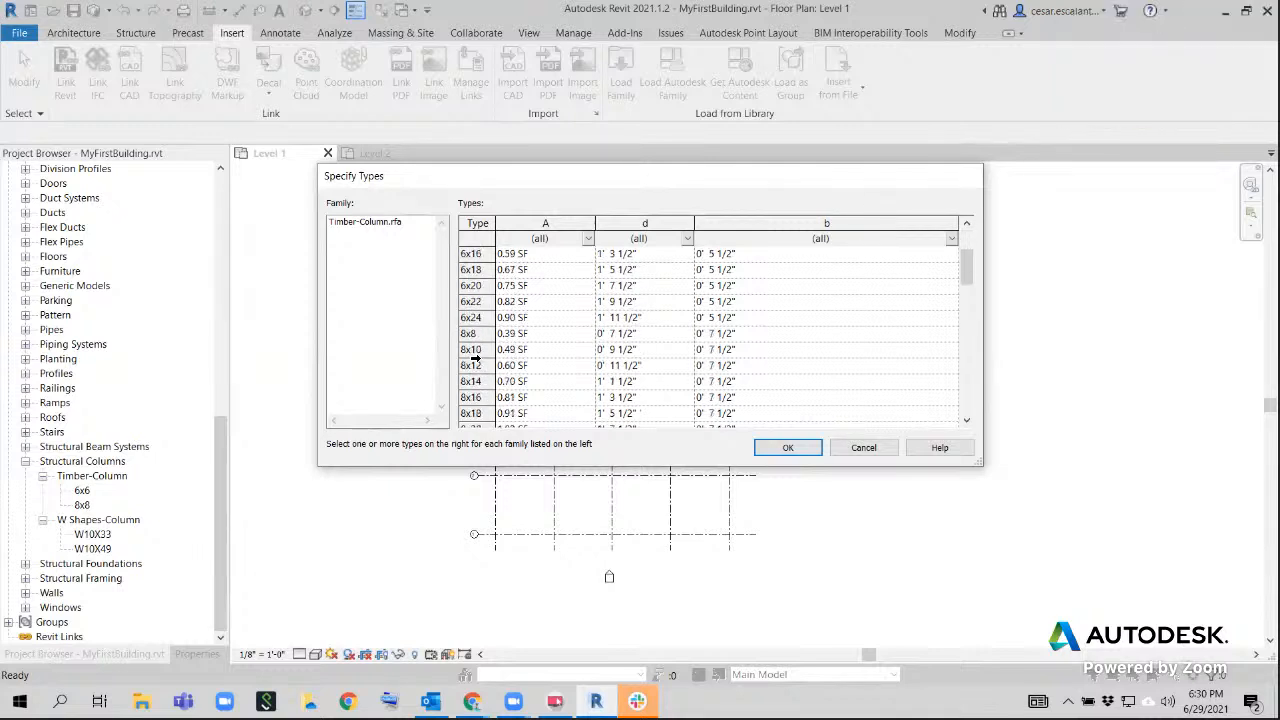
pyautogui.keyDown('shift'); pyautogui.click(470, 334); pyautogui.keyUp('shift')
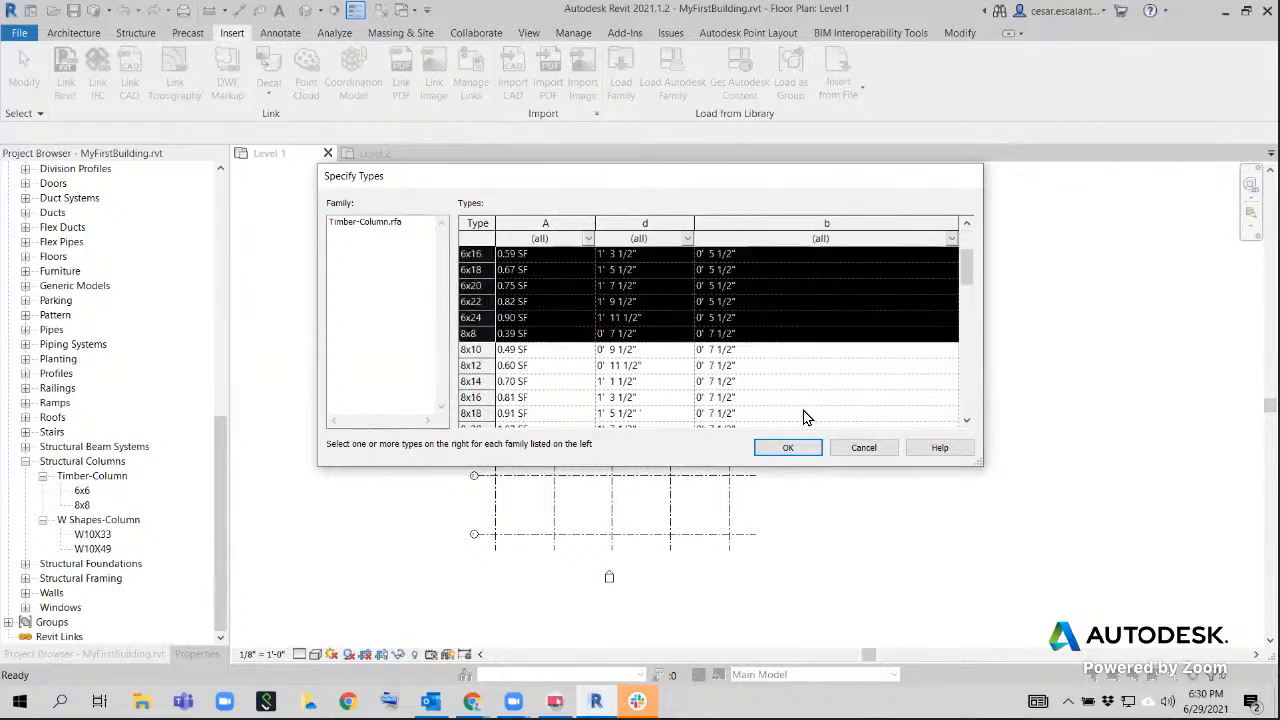
pyautogui.click(470, 334)
# Look through the Timber-Column types, try selecting 5x5 together with 6x6, and cancel loading the family
pyautogui.scroll(-3, 550, 337)
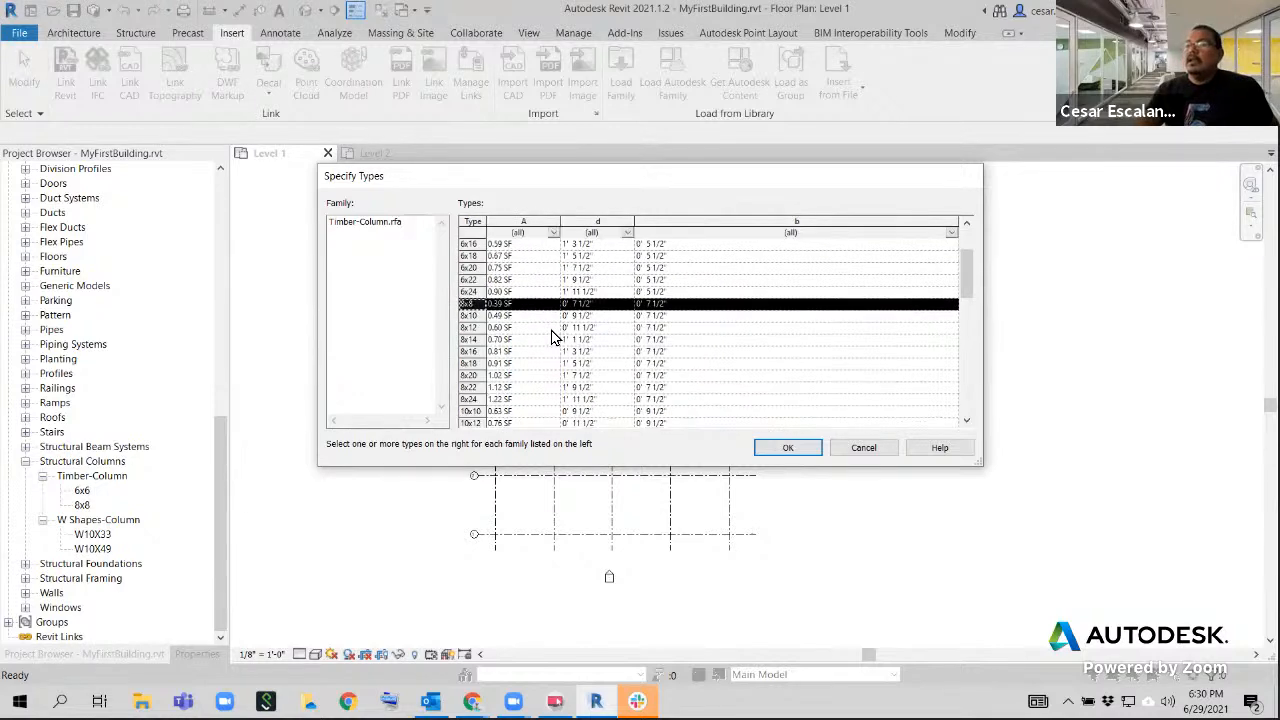
pyautogui.scroll(-1, 550, 337)
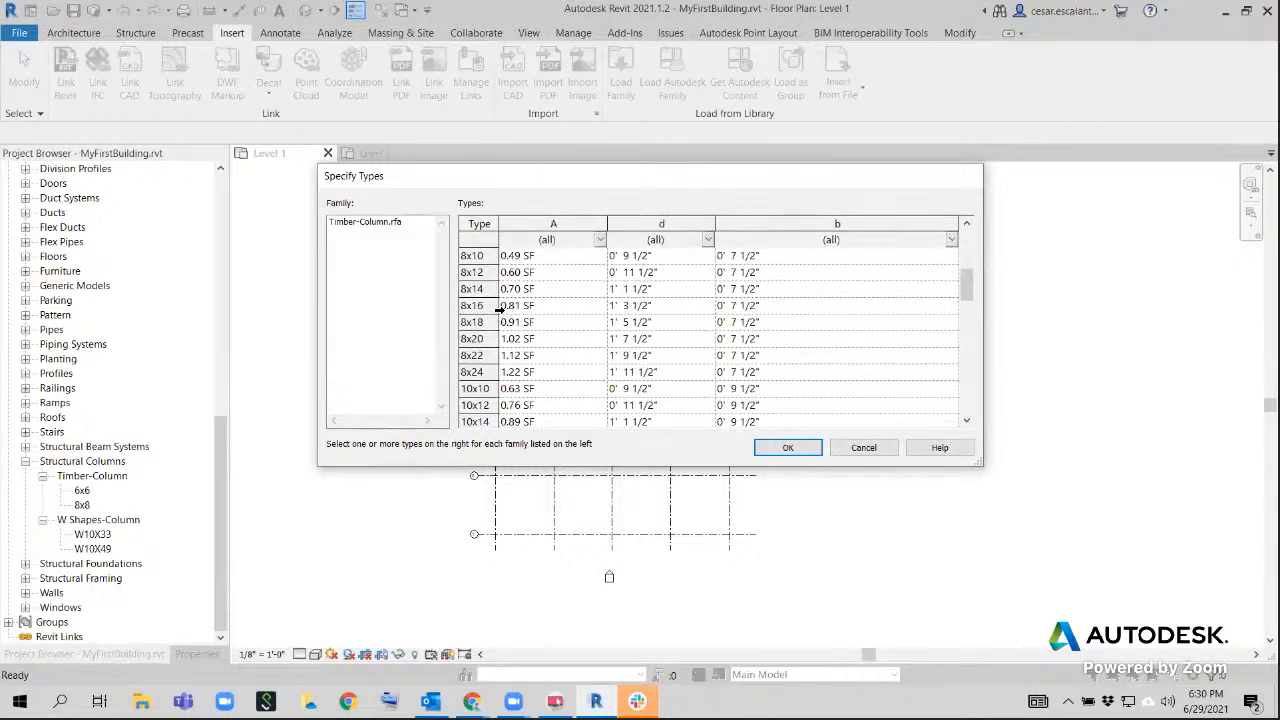
pyautogui.scroll(3, 500, 310)
pyautogui.scroll(1, 500, 310)
pyautogui.click(482, 272)
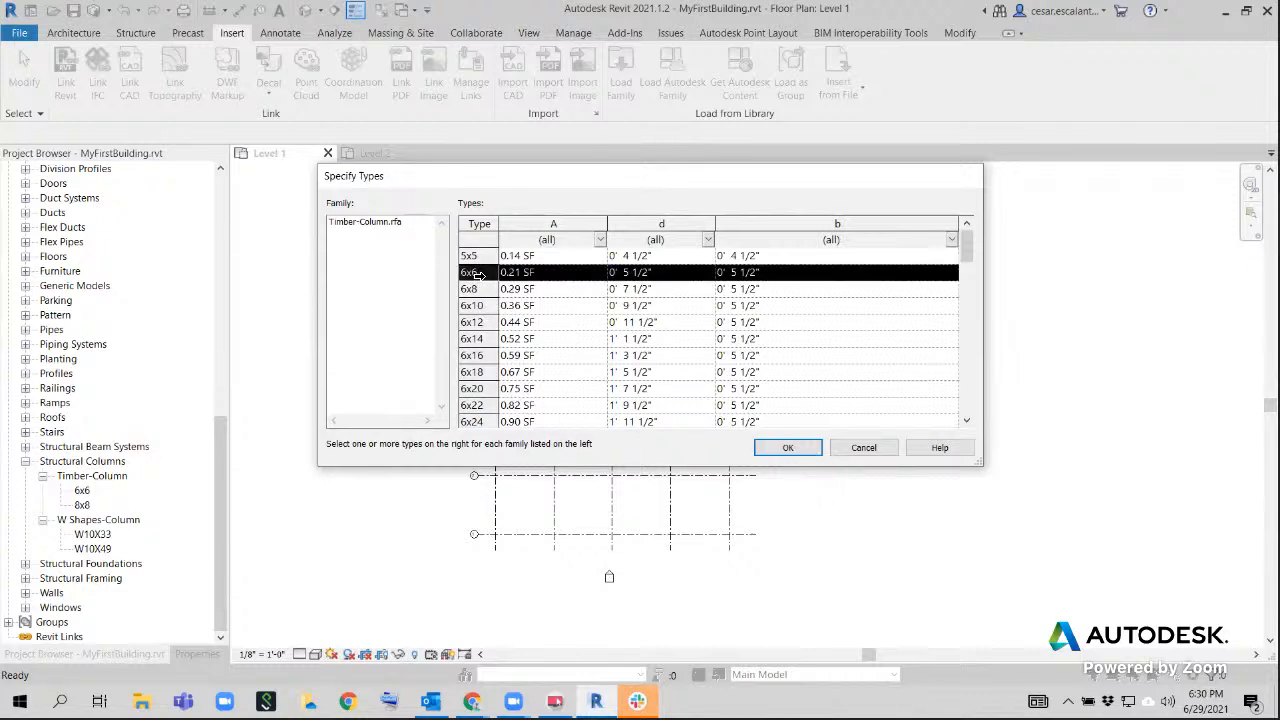
pyautogui.hotkey('shift', 'Up')
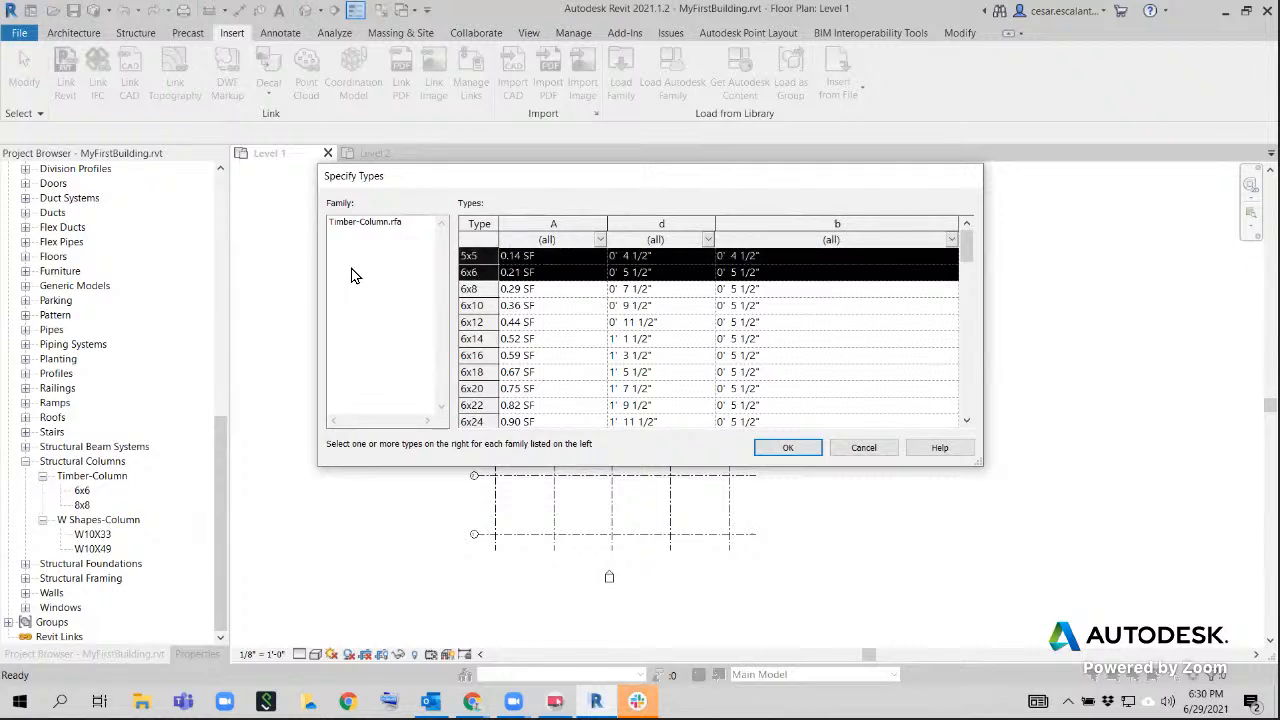
pyautogui.click(485, 272)
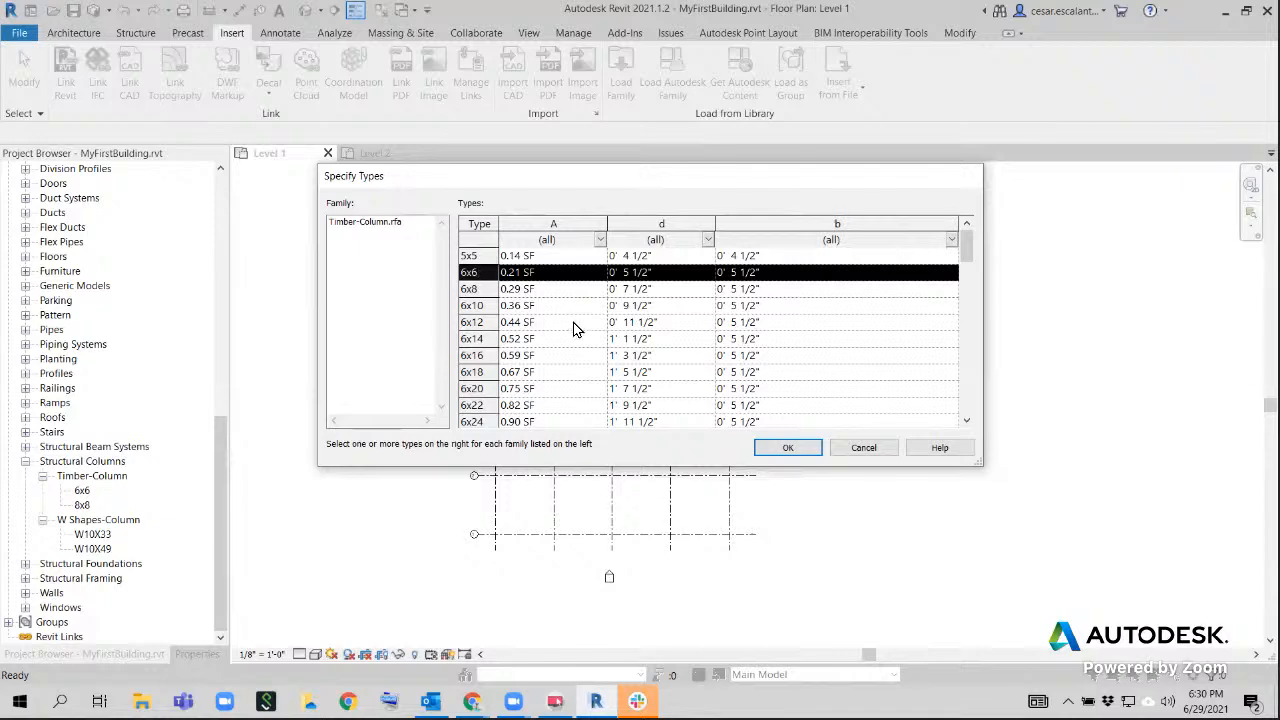
pyautogui.click(860, 456)
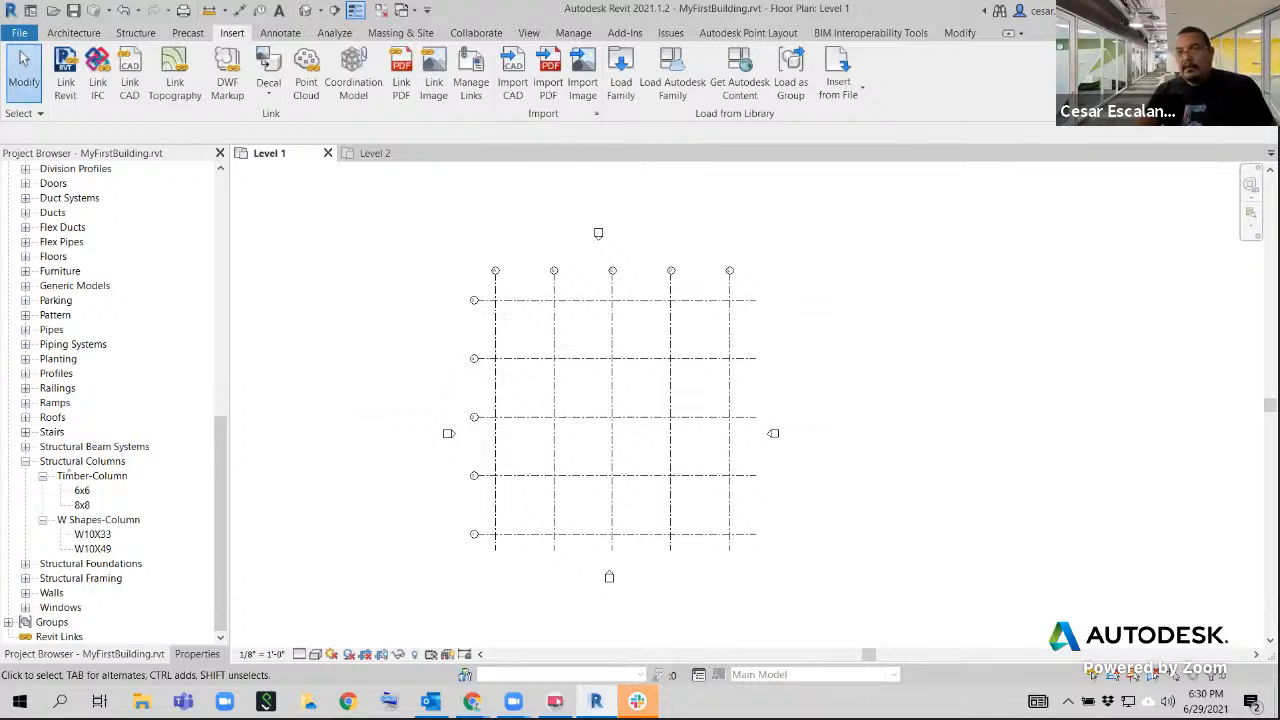
# Get Autodesk content by opening the Autodesk Revit 2021 Content web page, and restore its browser window to a smaller size
pyautogui.moveTo(28, 459); pyautogui.dragTo(153, 516)
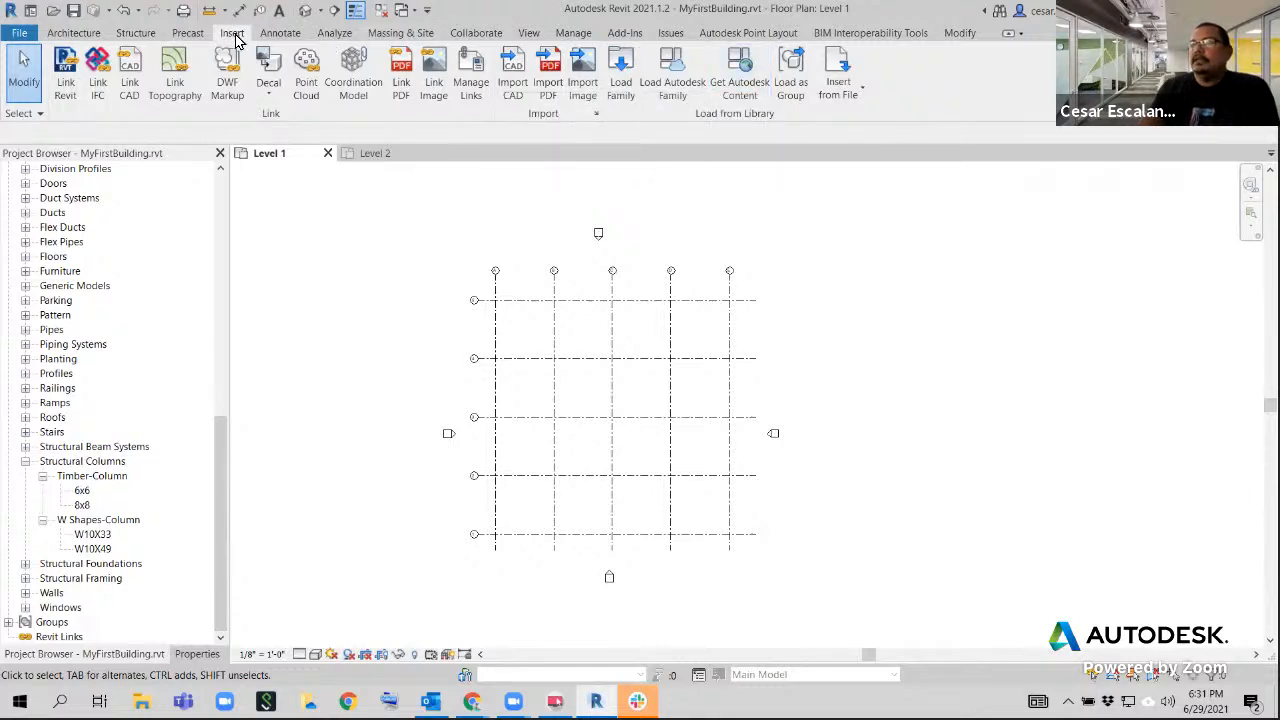
pyautogui.click(752, 95)
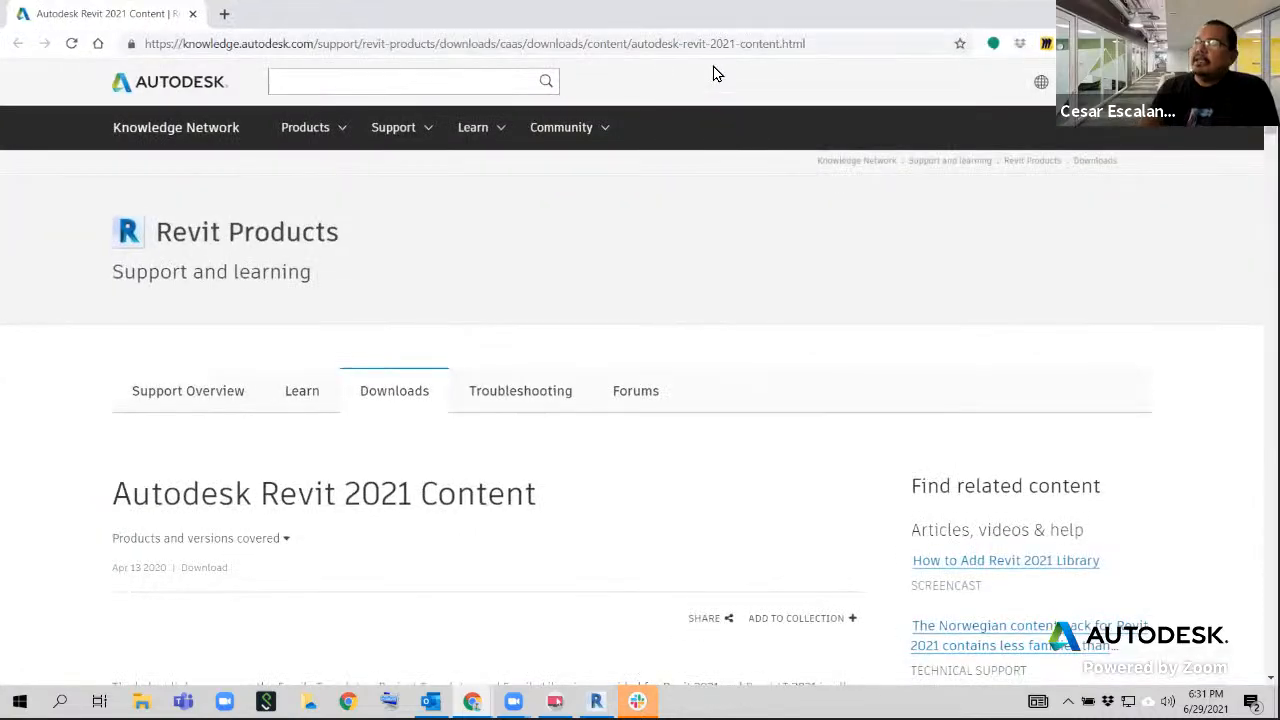
pyautogui.doubleClick(922, 28)
pyautogui.scroll(-10, 814, 343)
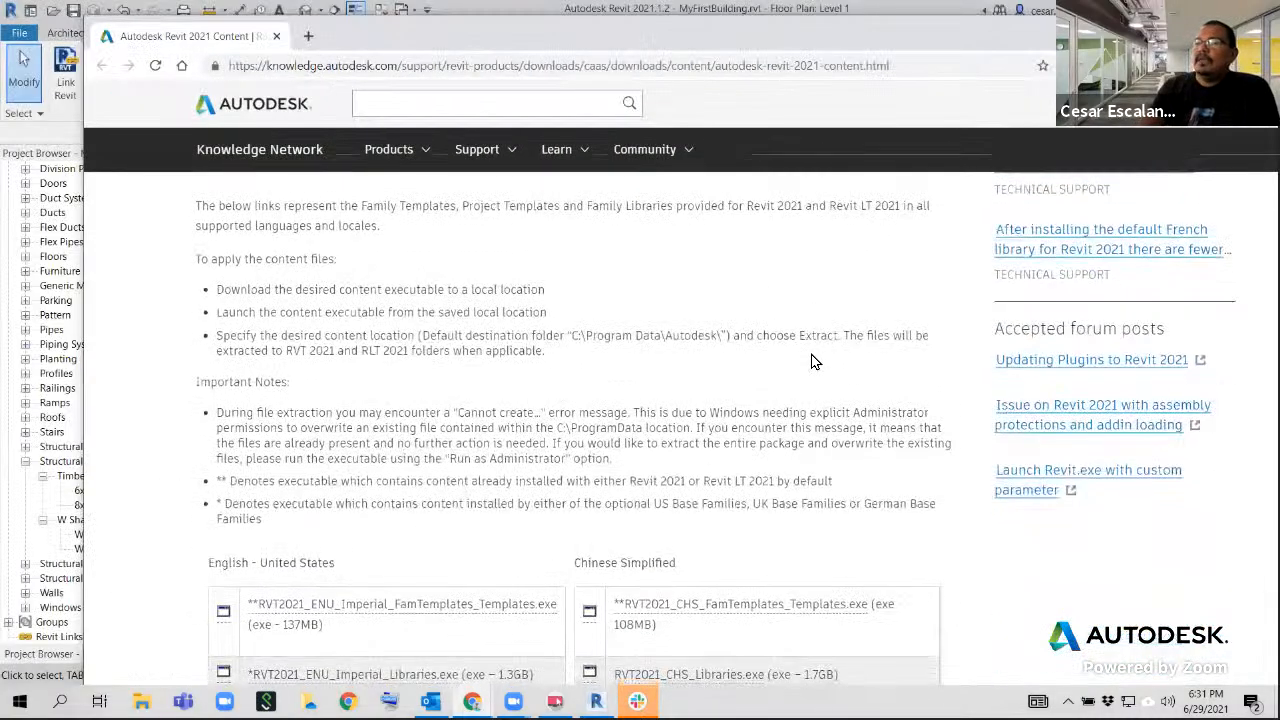
# Examine the Revit 2021 family template and library downloads offered for each language, and close the browser window
pyautogui.scroll(-3, 813, 360)
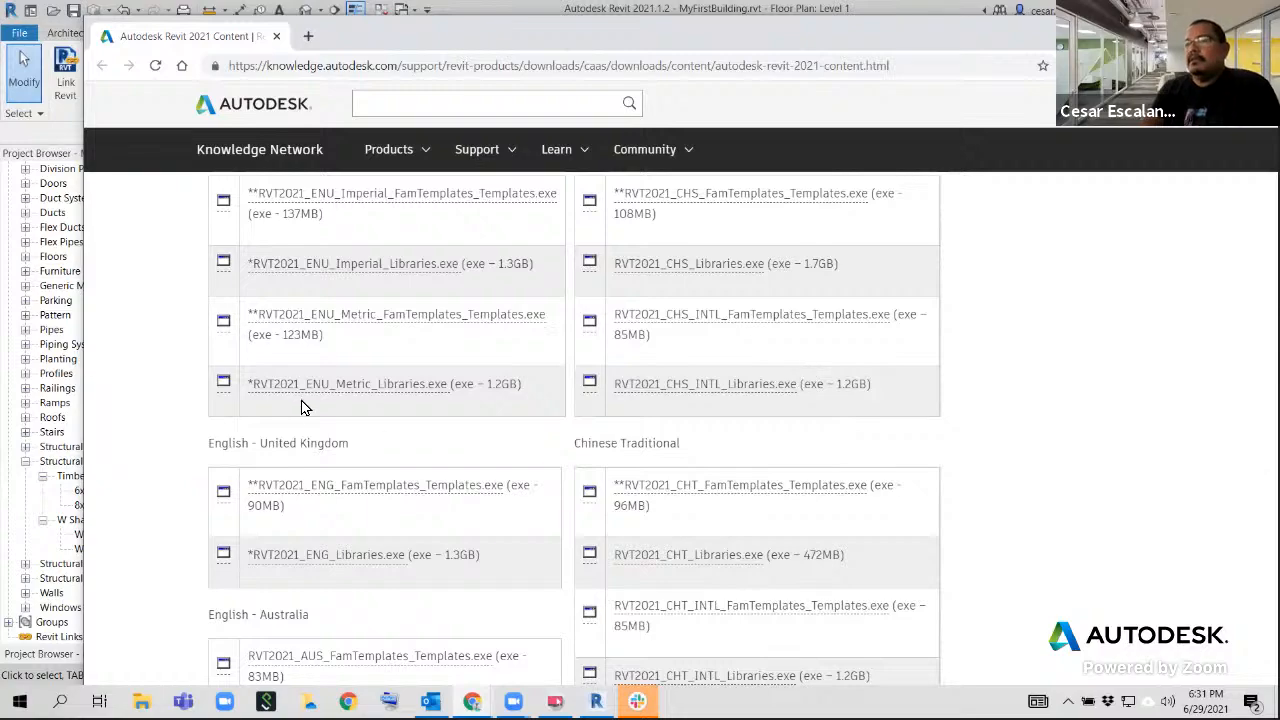
pyautogui.scroll(3, 950, 398)
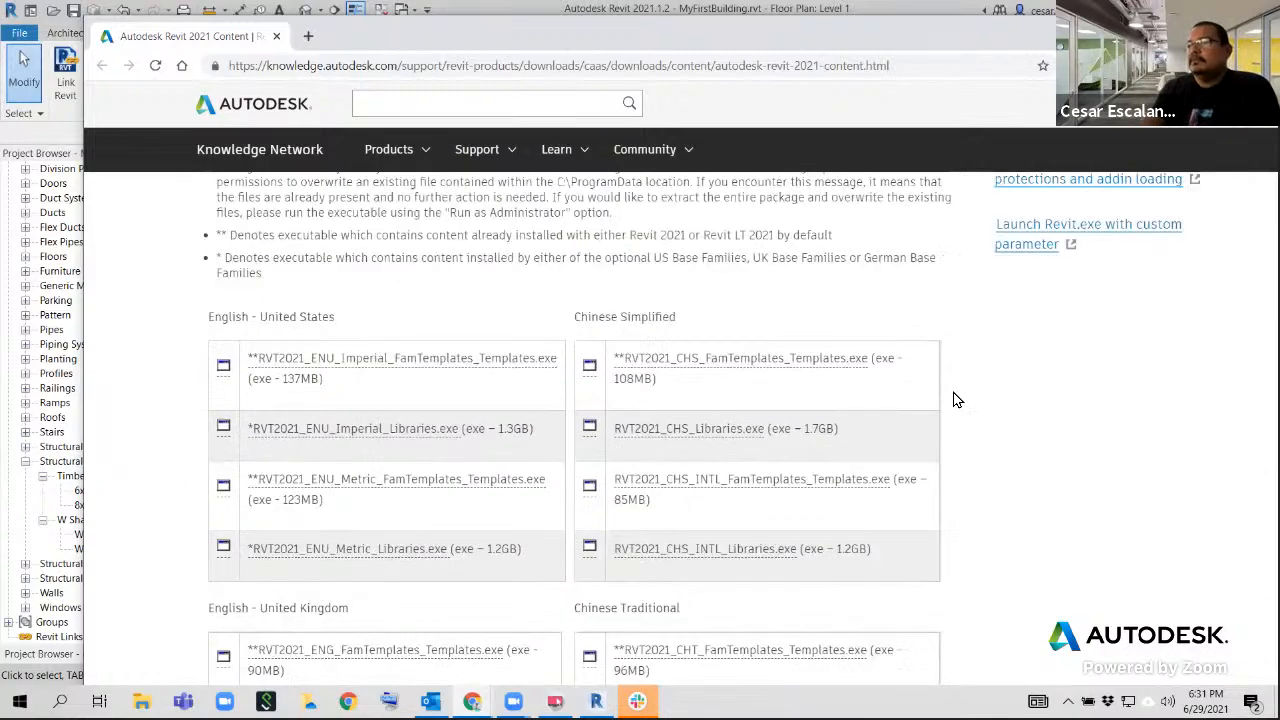
pyautogui.scroll(-2, 940, 400)
pyautogui.scroll(1, 937, 400)
pyautogui.scroll(-3, 937, 402)
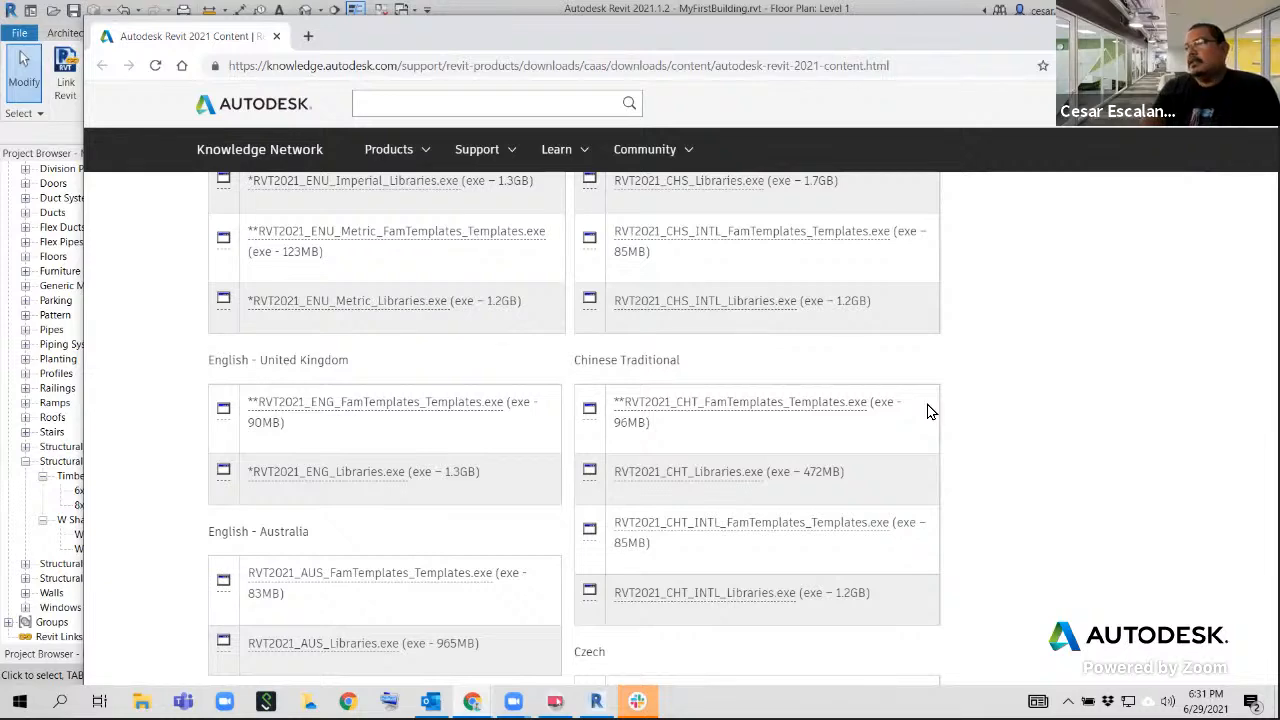
pyautogui.scroll(-4, 731, 466)
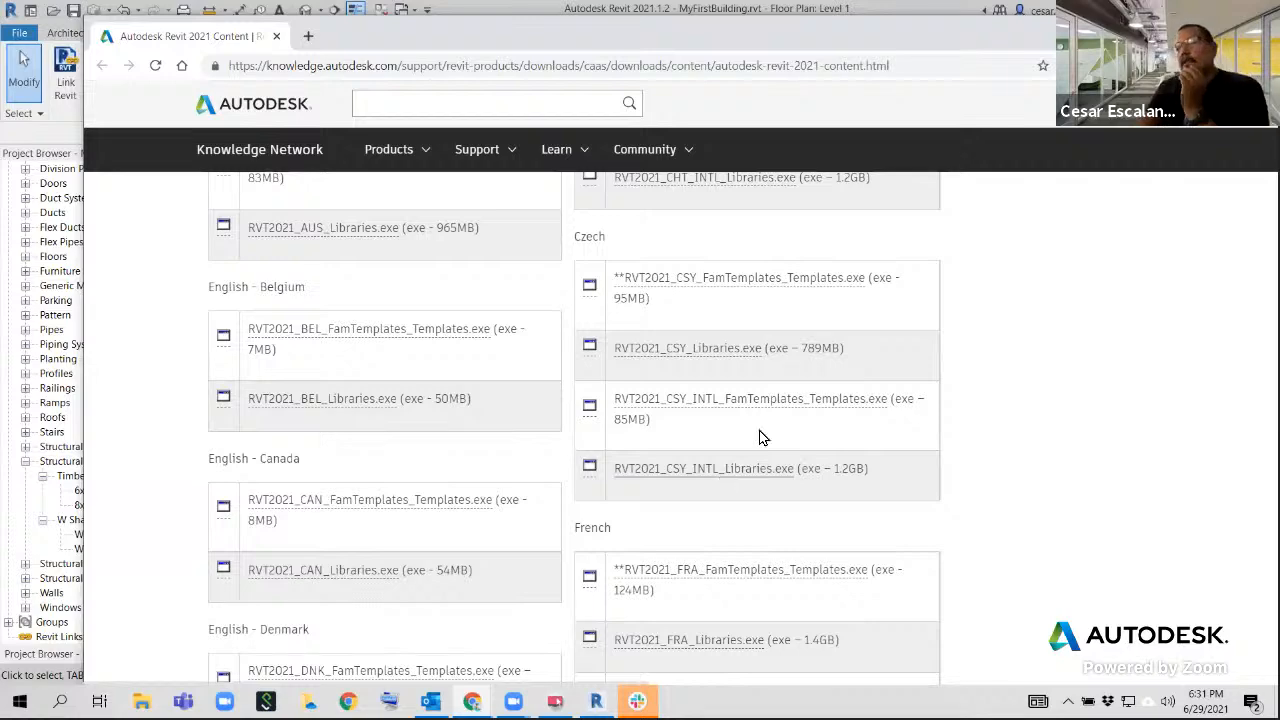
pyautogui.scroll(3, 988, 437)
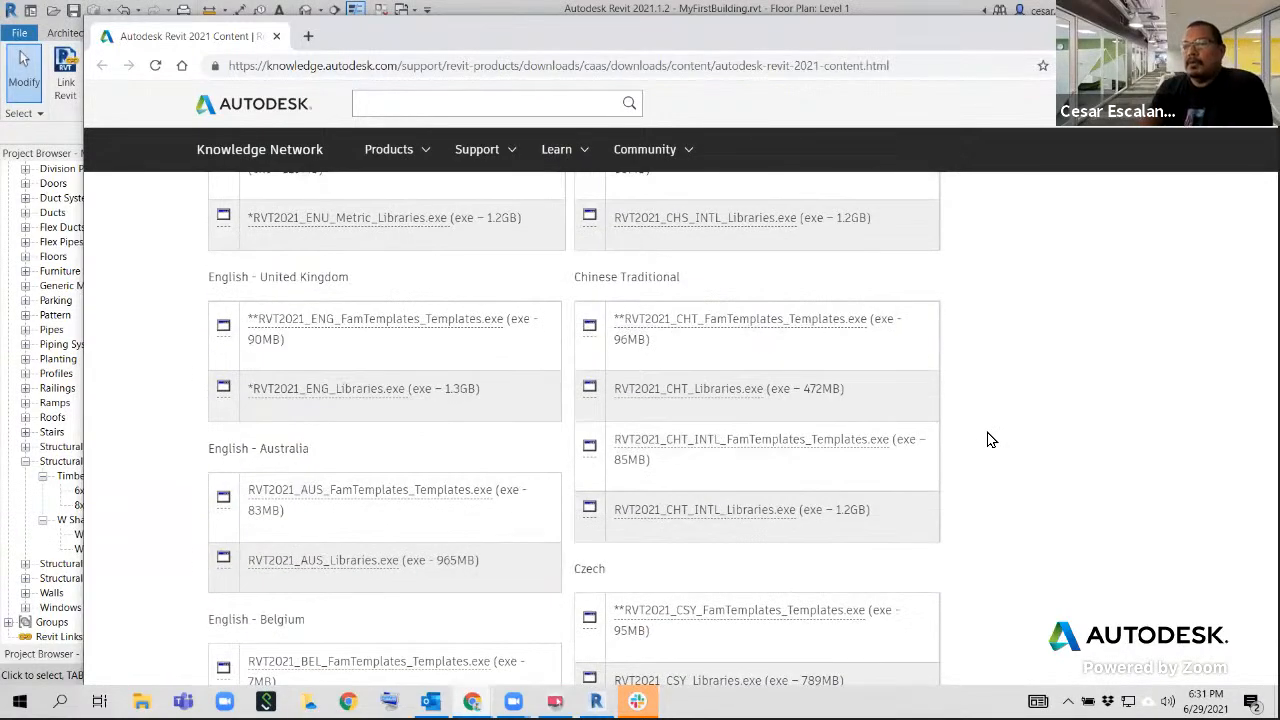
pyautogui.scroll(2, 990, 440)
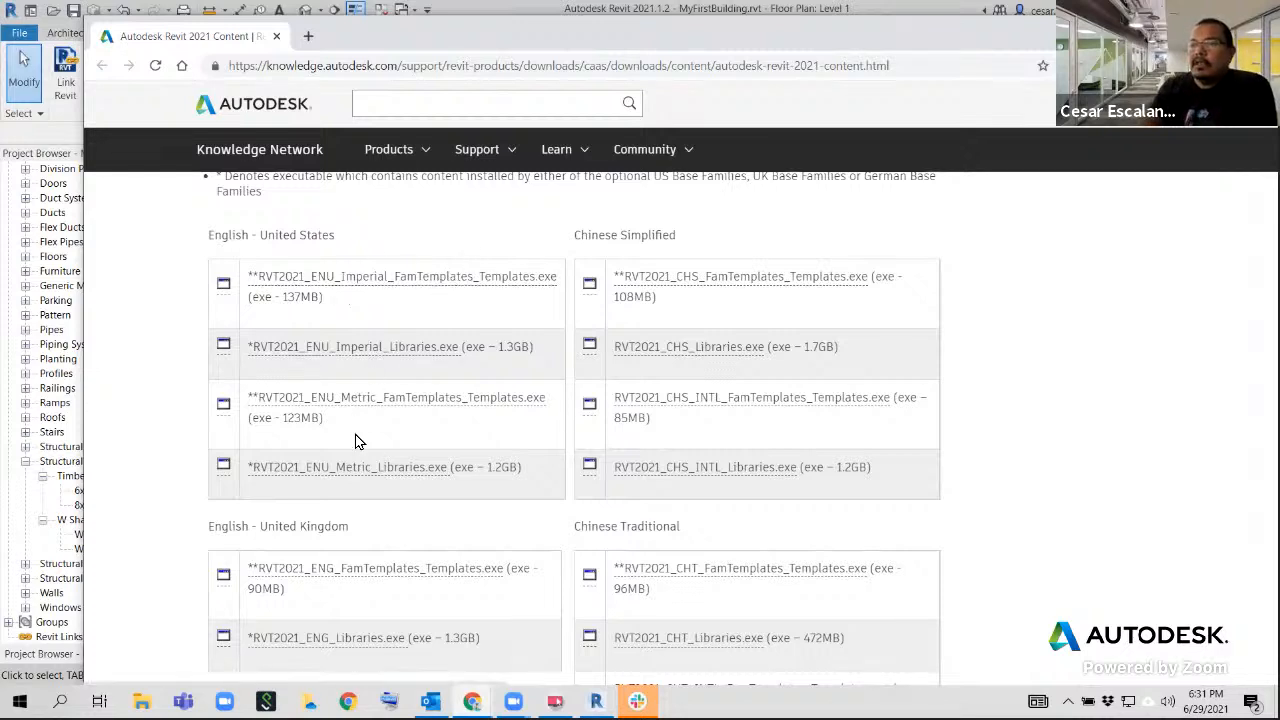
pyautogui.scroll(-2, 400, 420)
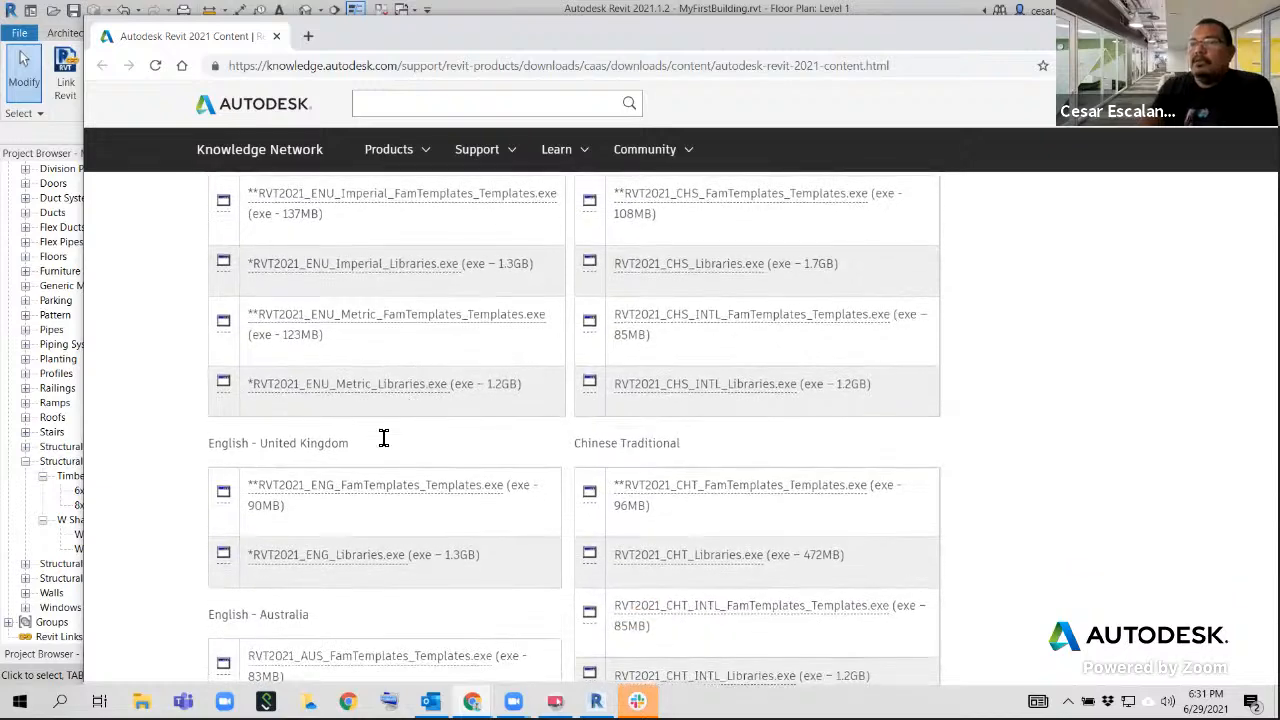
pyautogui.scroll(1, 415, 420)
pyautogui.scroll(3, 415, 420)
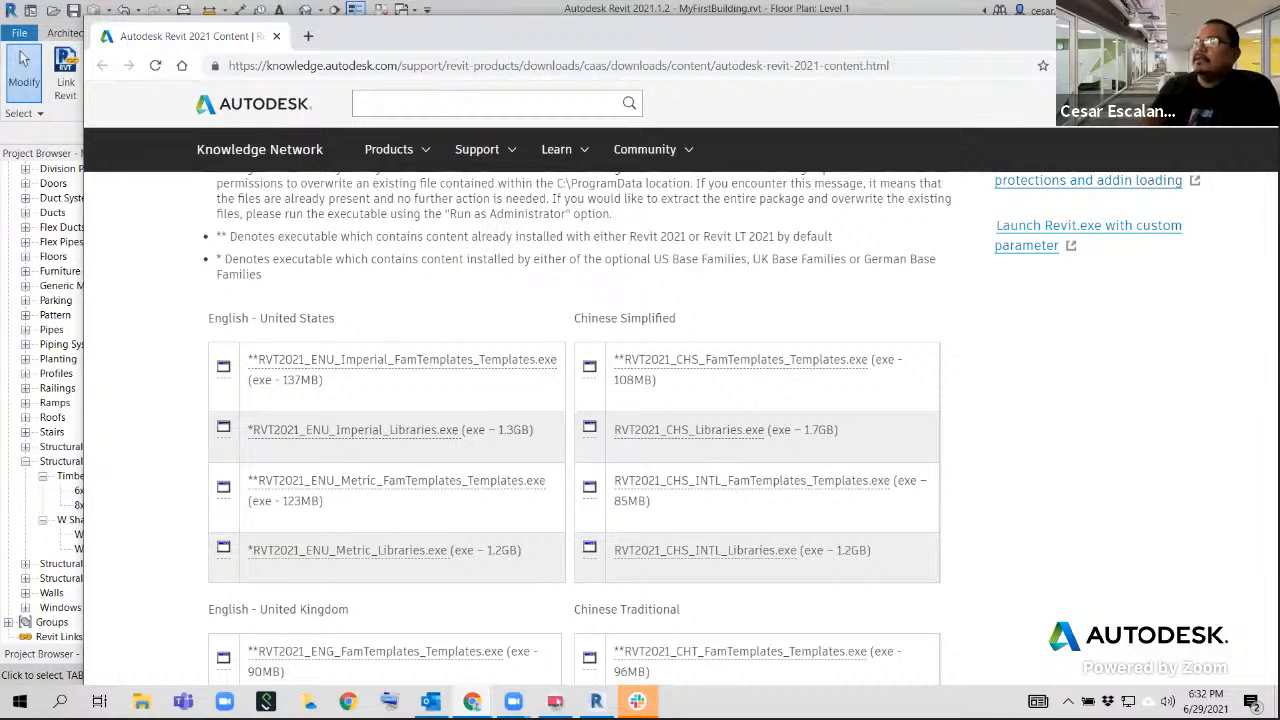
pyautogui.moveTo(1254, 35); pyautogui.dragTo(1011, 92)
pyautogui.click(1102, 82)
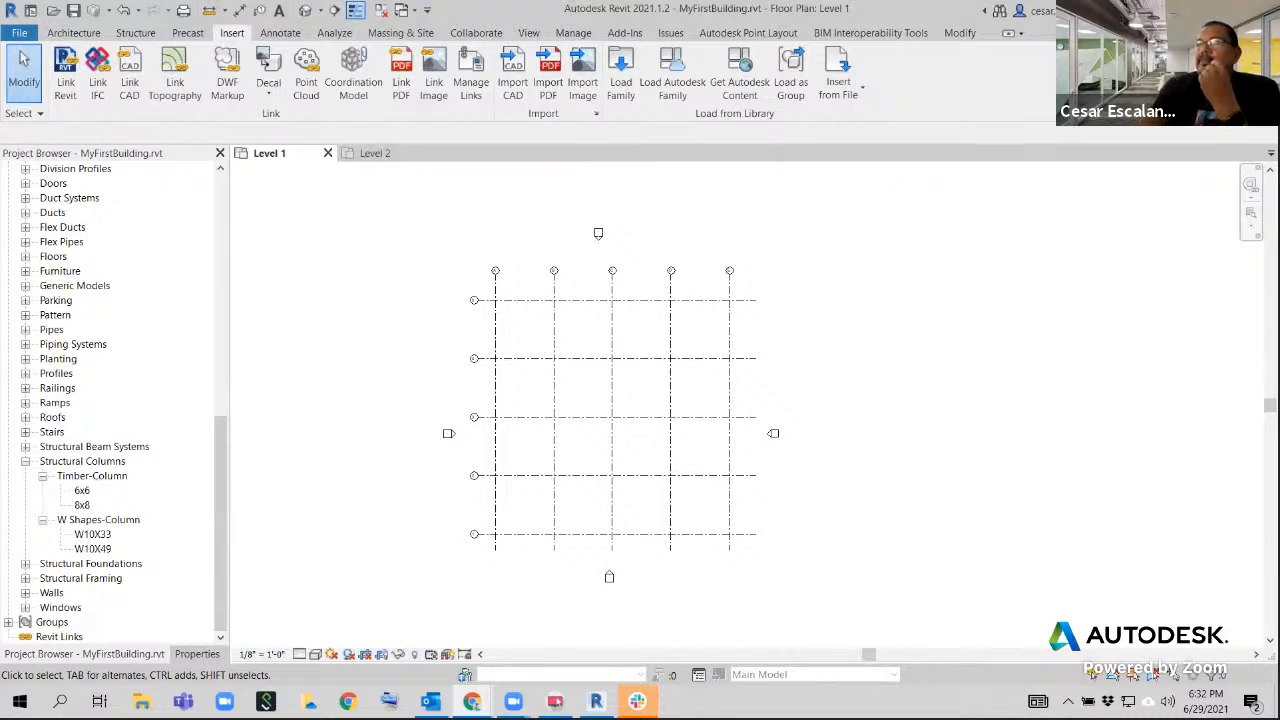
pyautogui.click(287, 45)
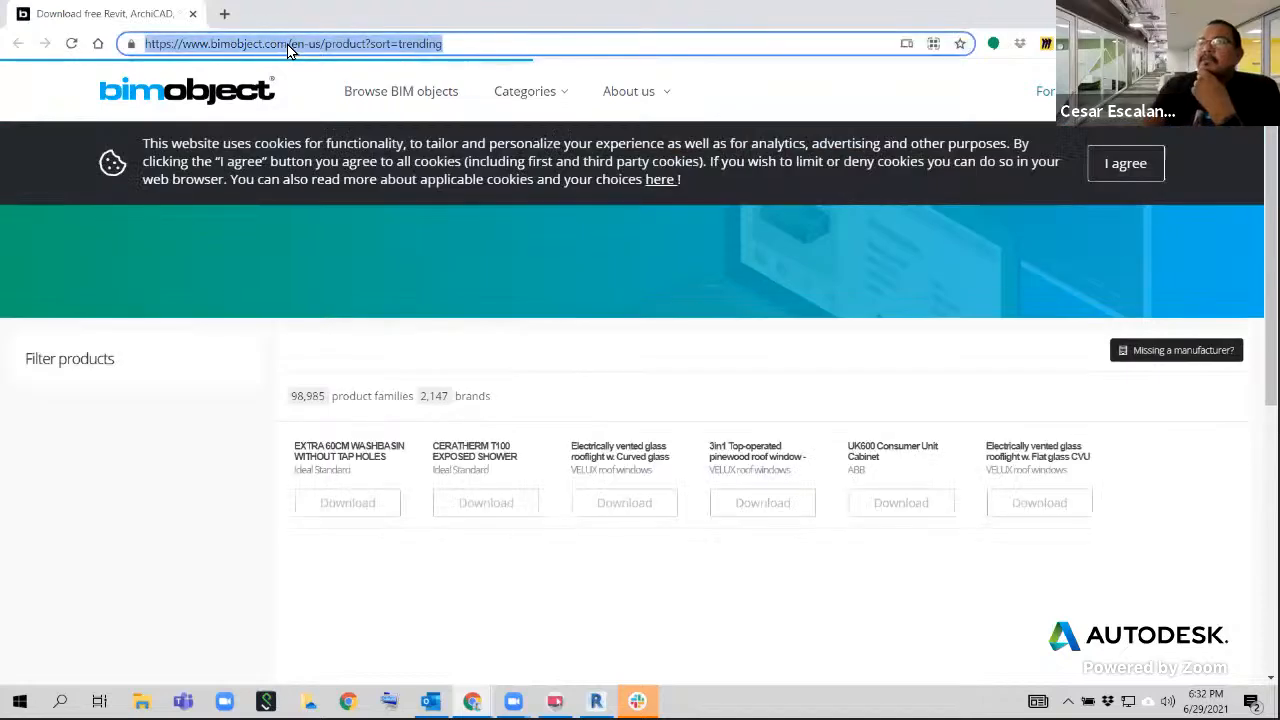
pyautogui.moveTo(287, 44); pyautogui.dragTo(129, 50)
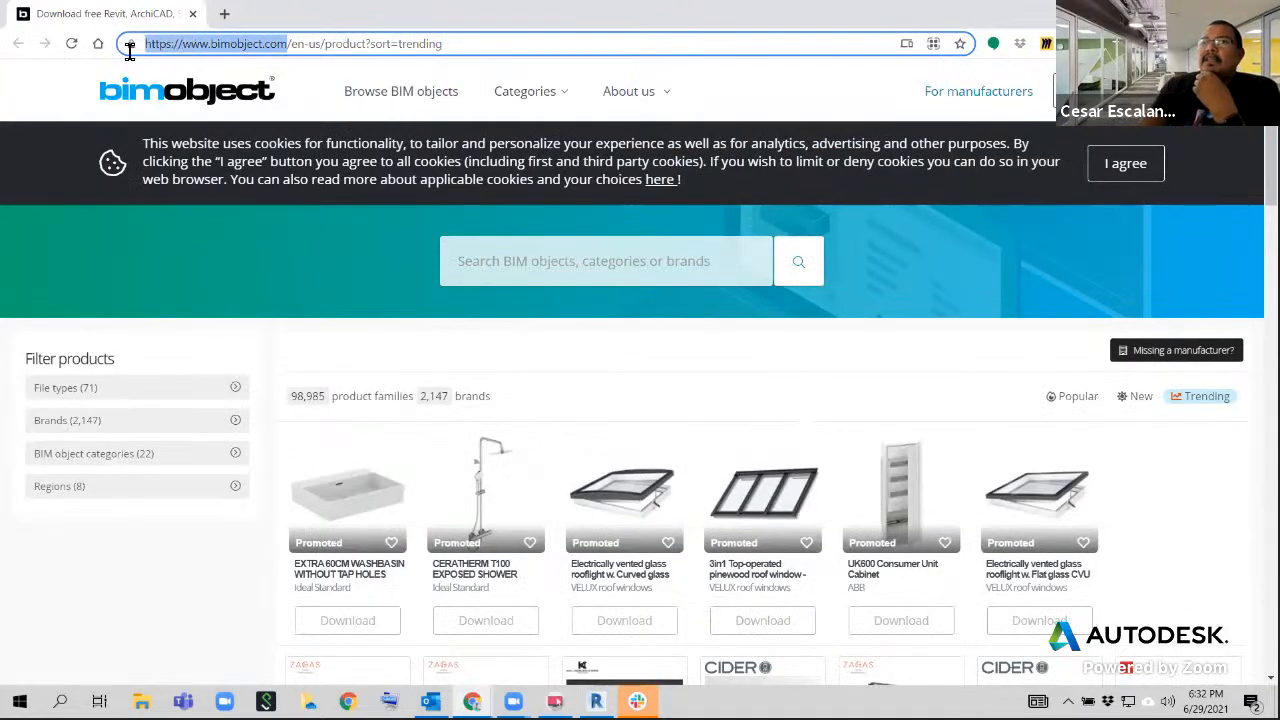
pyautogui.rightClick(226, 45)
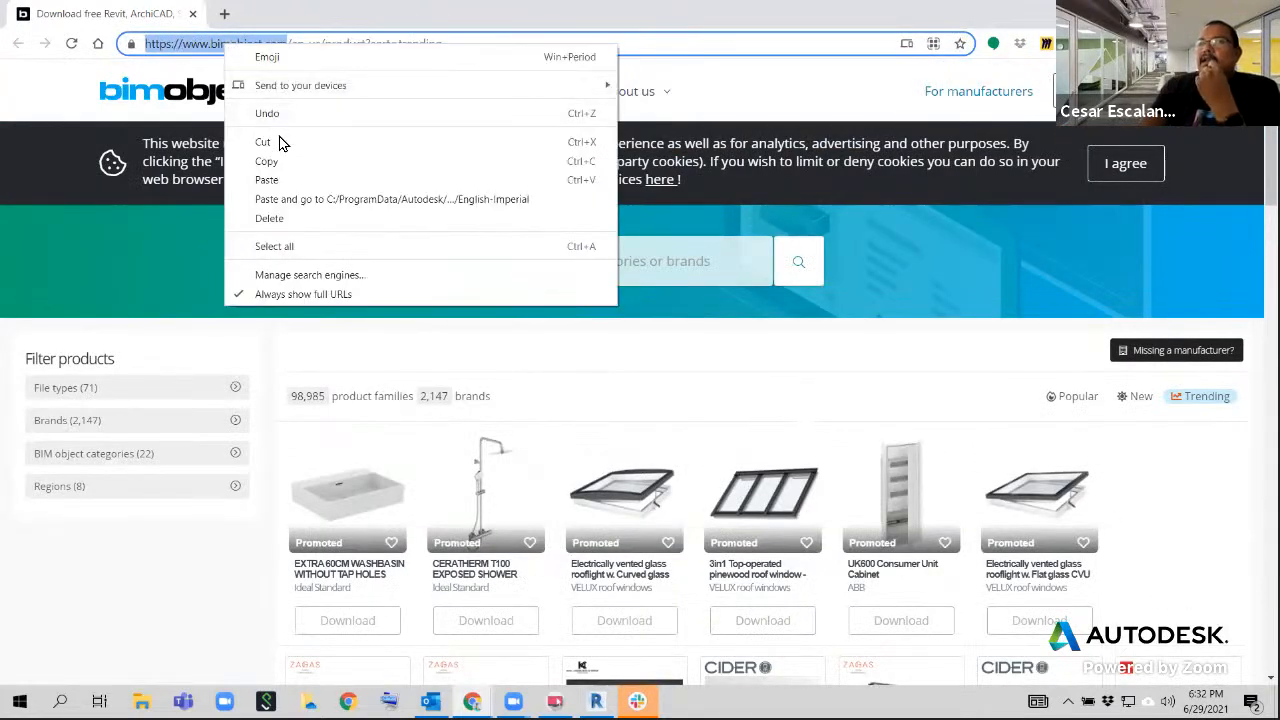
pyautogui.click(266, 161)
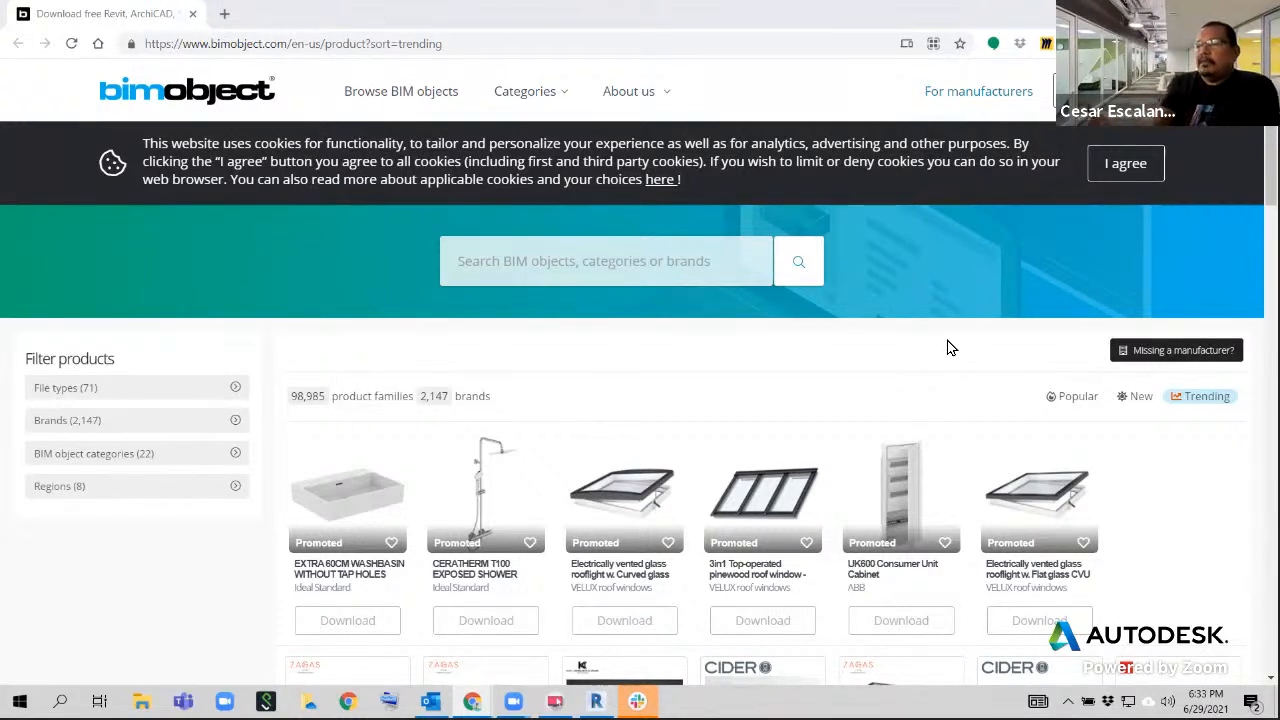
# Look through the trending BIMobject products, from the promoted items down to the furniture, plants and appliances
pyautogui.scroll(-10, 921, 426)
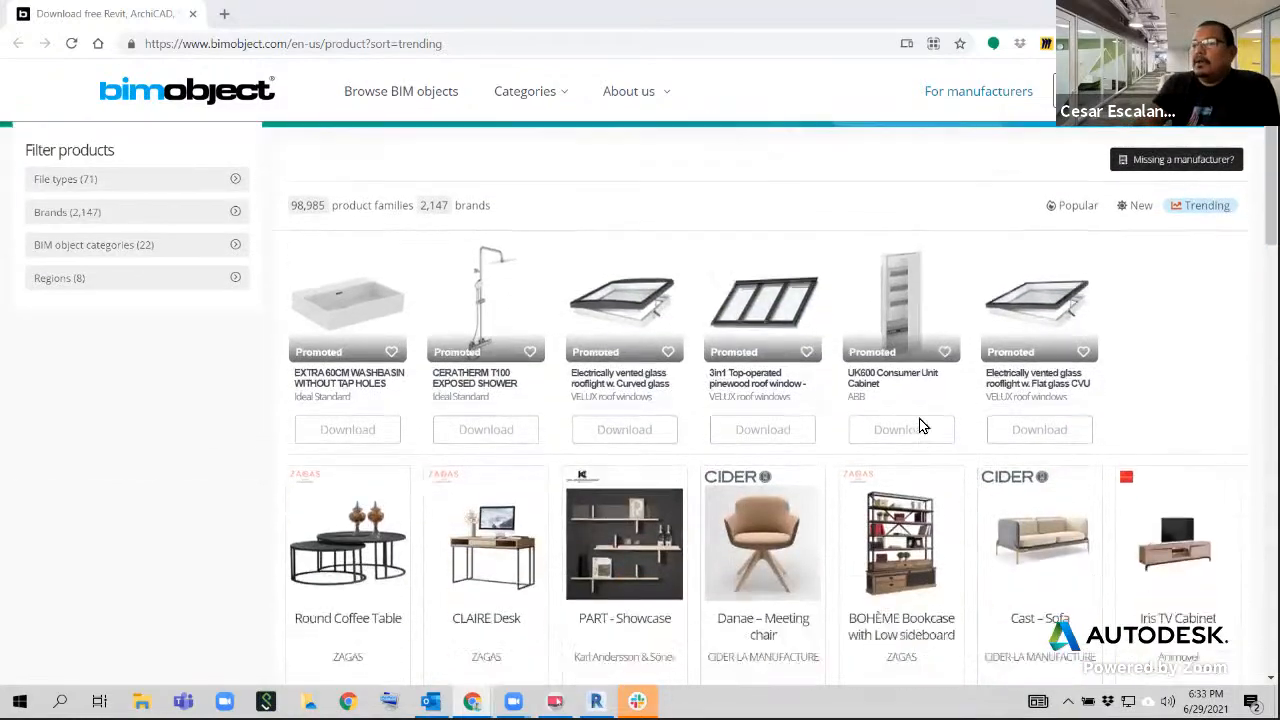
pyautogui.scroll(-5, 921, 426)
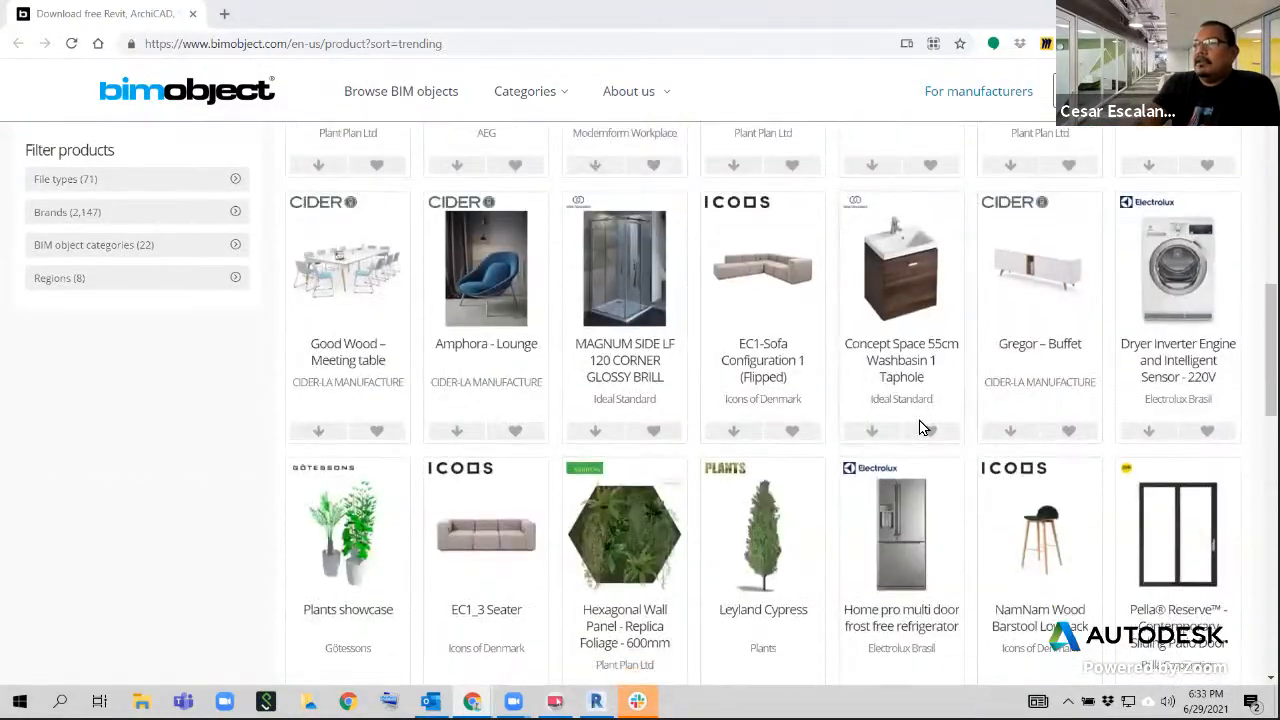
pyautogui.scroll(3, 921, 426)
pyautogui.scroll(2, 921, 426)
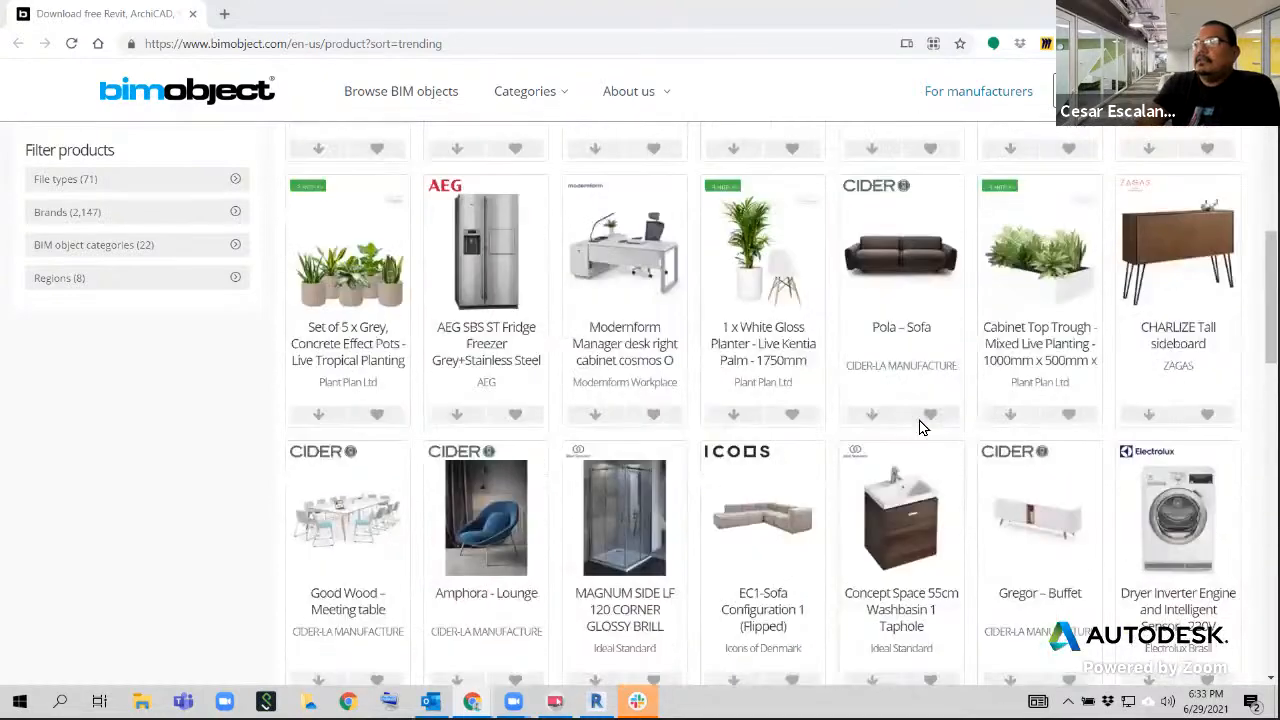
pyautogui.scroll(2, 921, 426)
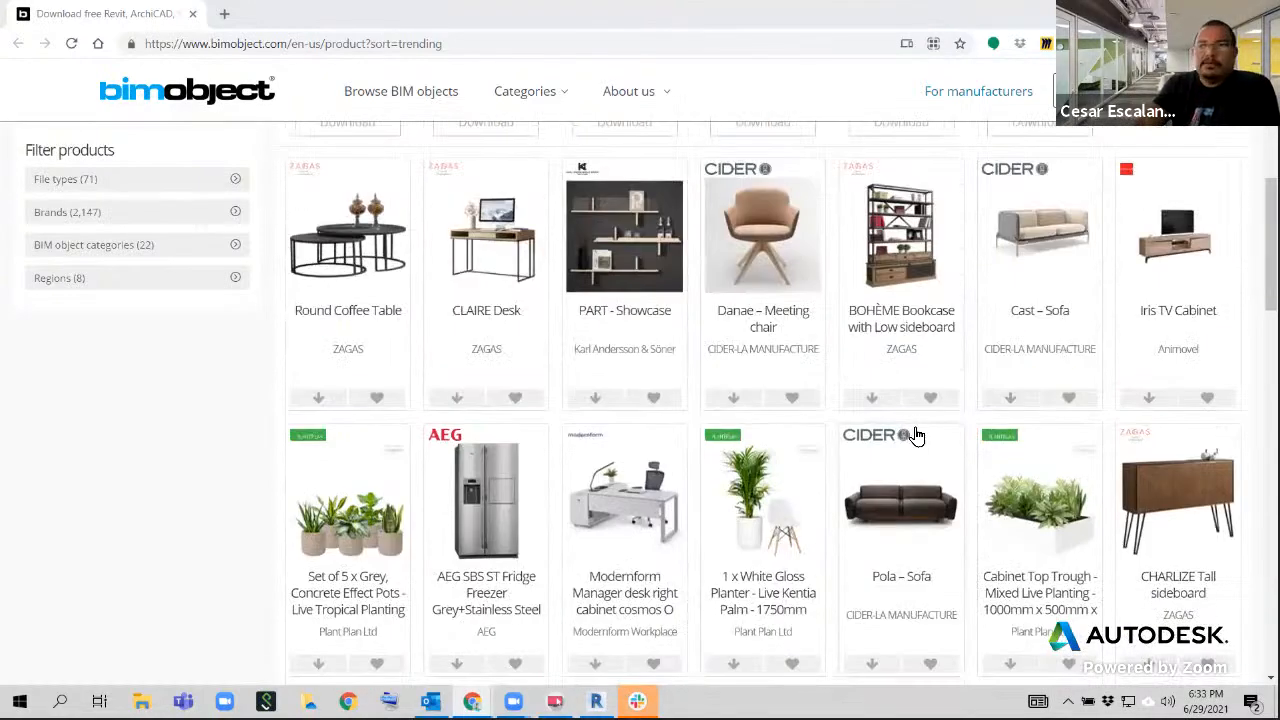
pyautogui.scroll(5, 918, 434)
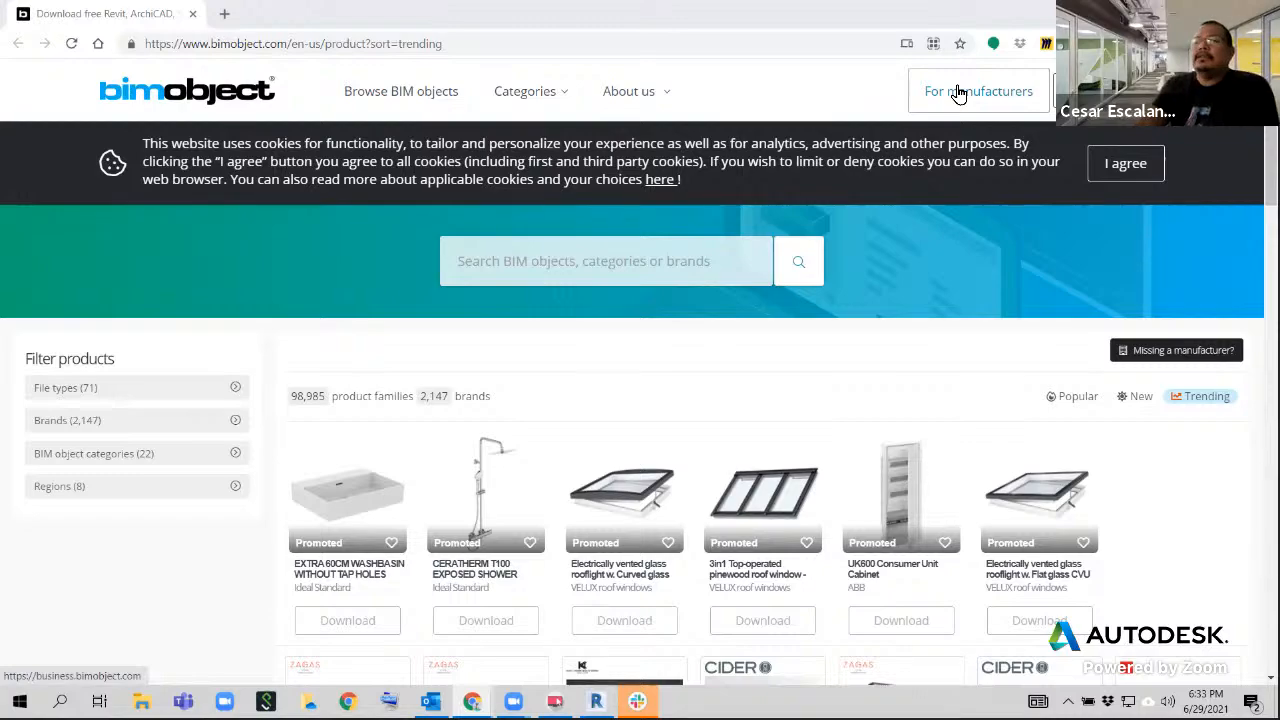
pyautogui.scroll(-5, 755, 495)
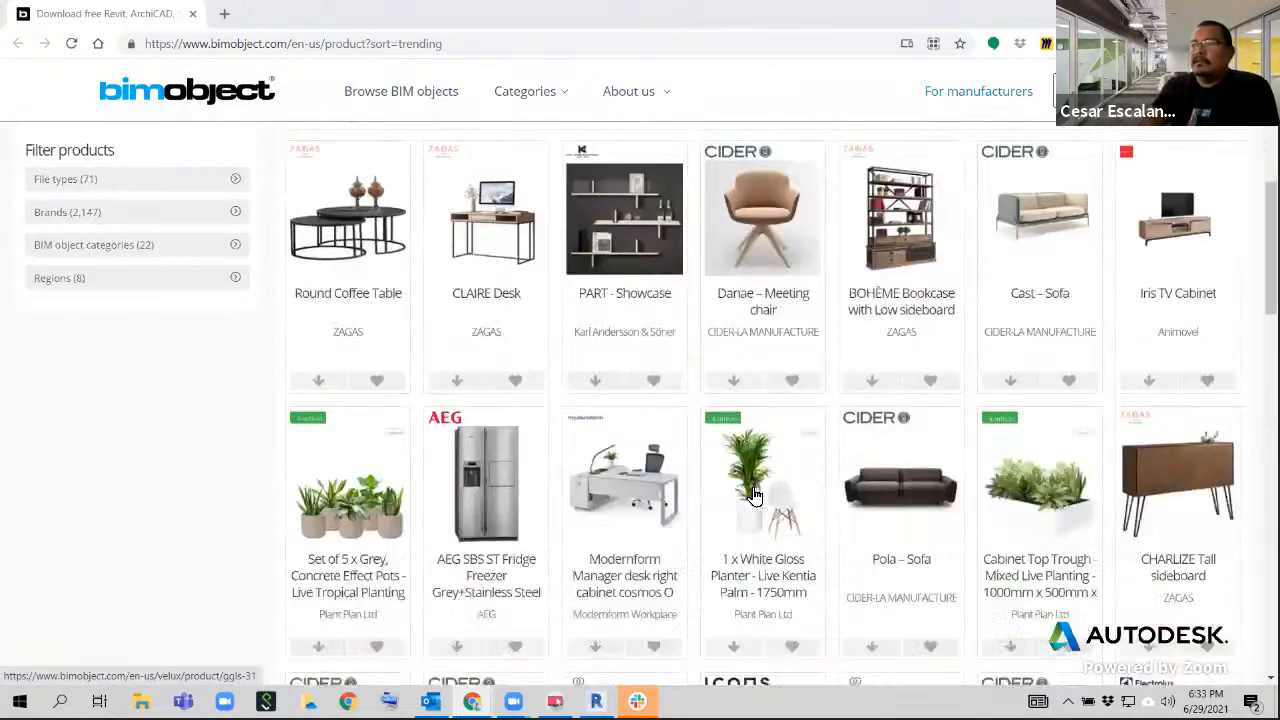
pyautogui.scroll(5, 755, 495)
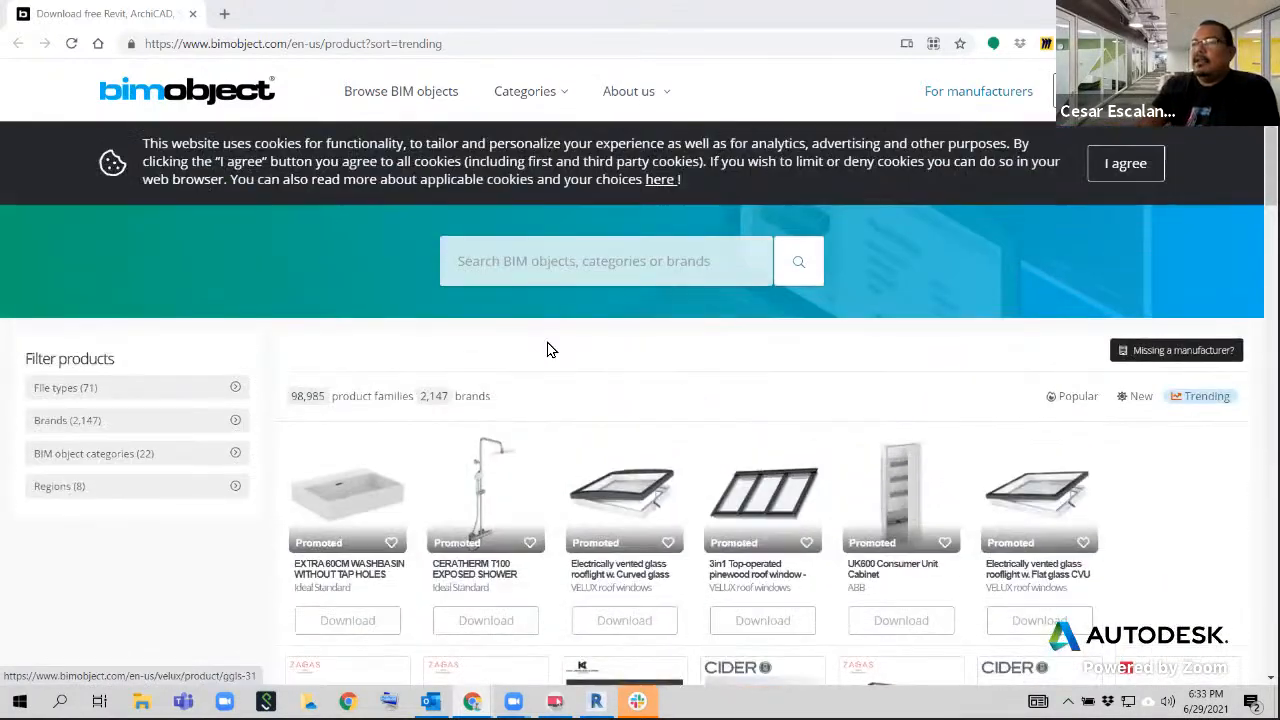
# Search BIMobject for vehic, choose the suggested Electric Vehicle Charger category and look over its products
pyautogui.click(523, 263)
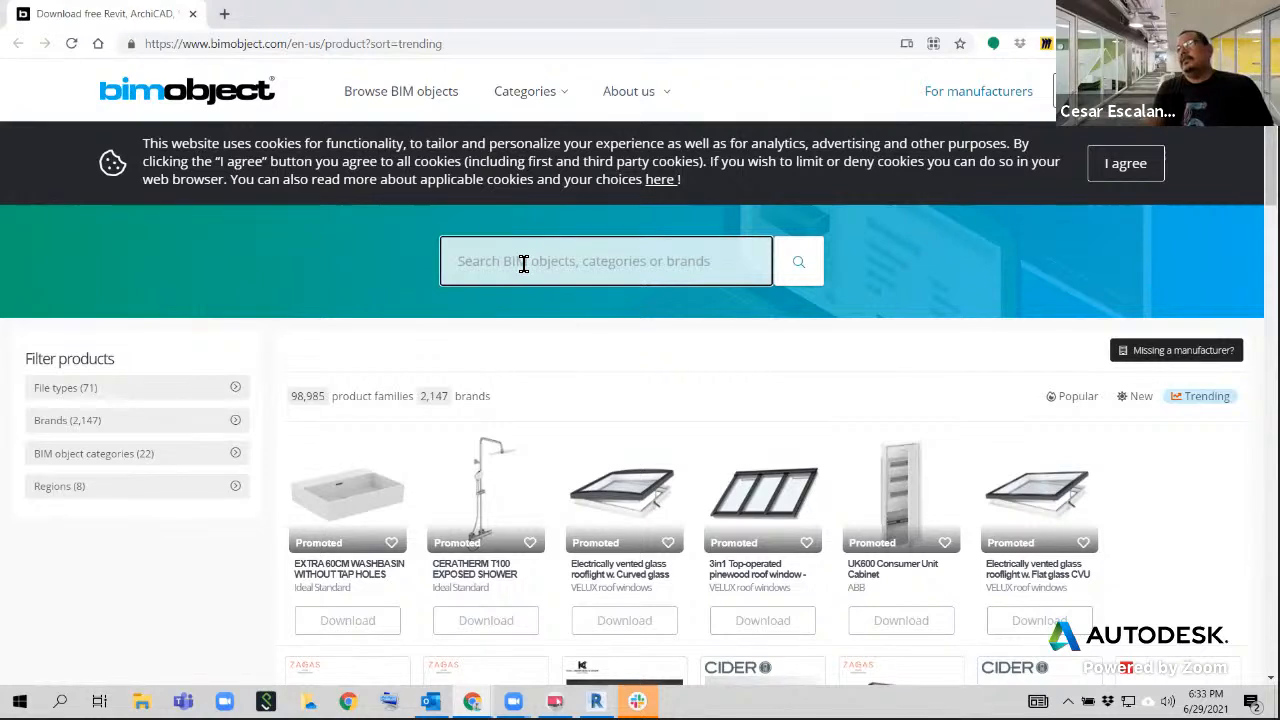
pyautogui.write('vehicl')
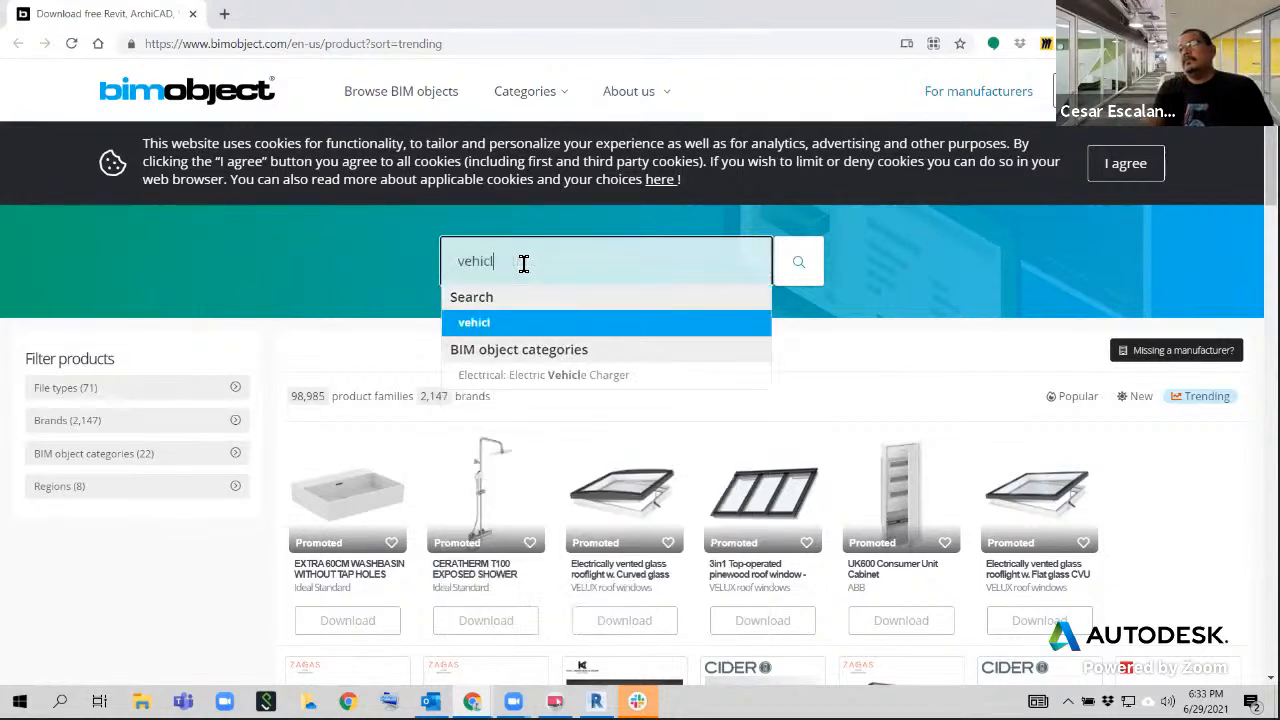
pyautogui.press('BackSpace')
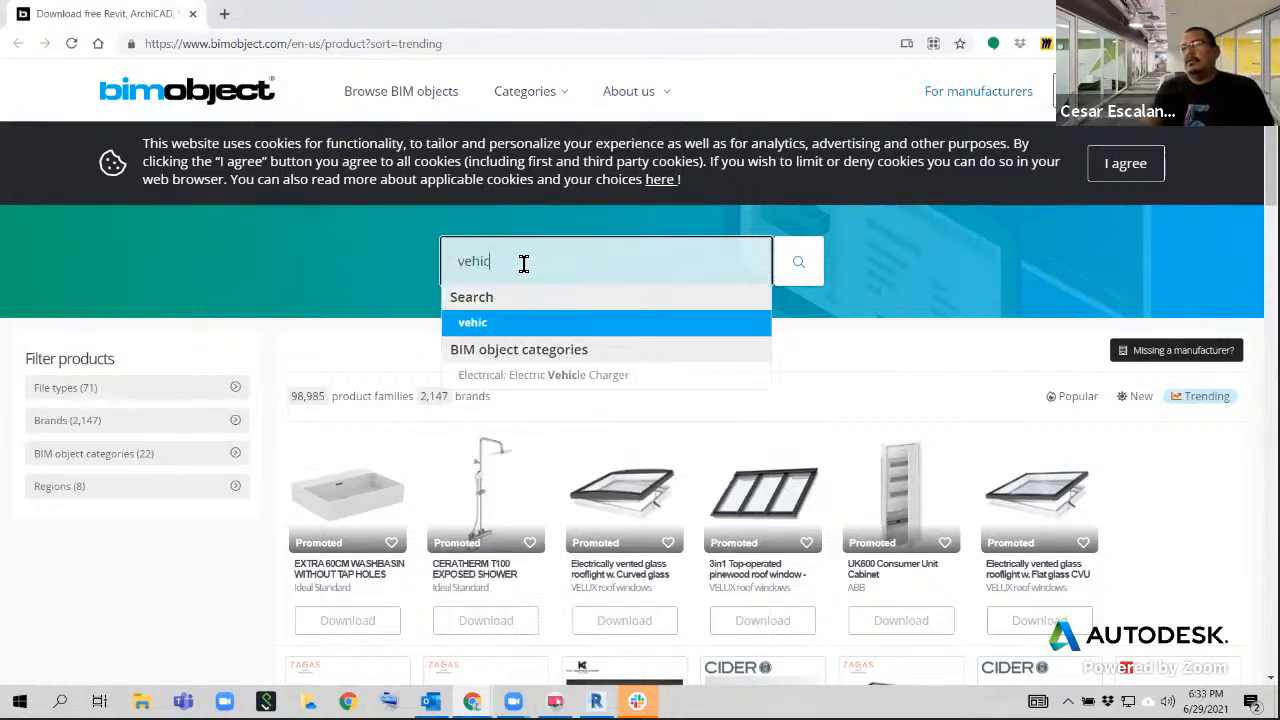
pyautogui.click(584, 376)
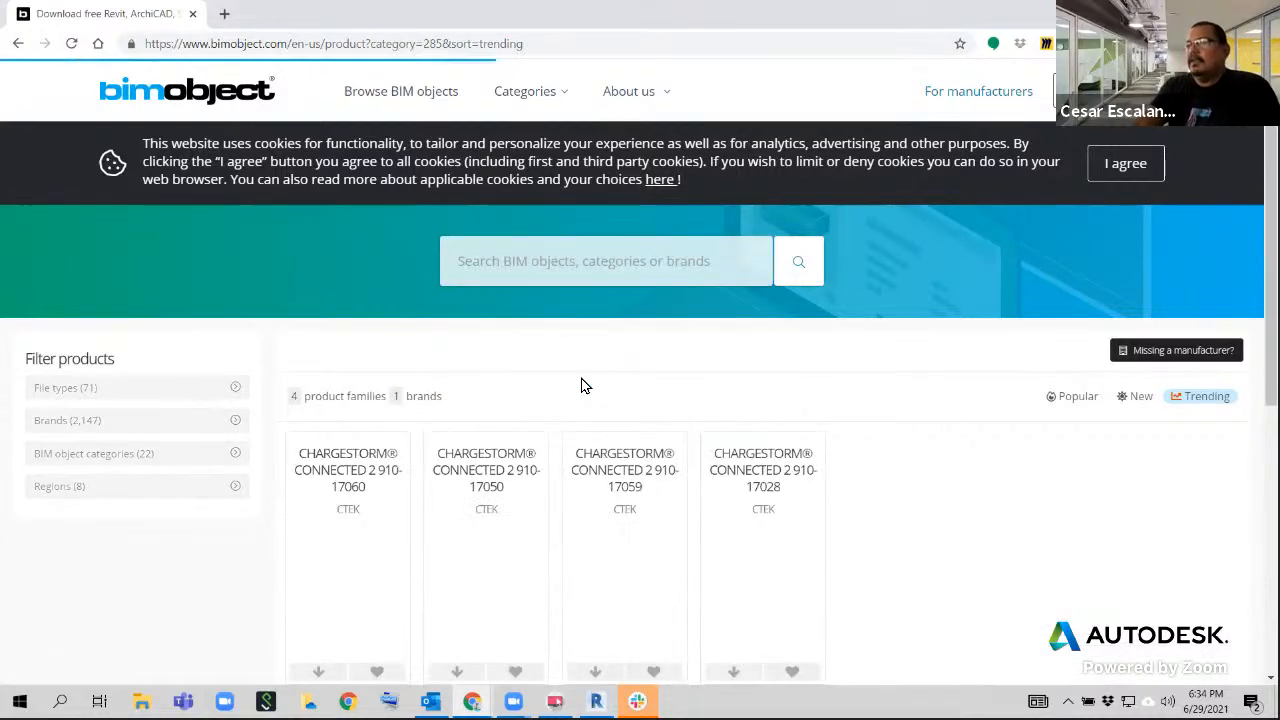
pyautogui.scroll(-2, 666, 534)
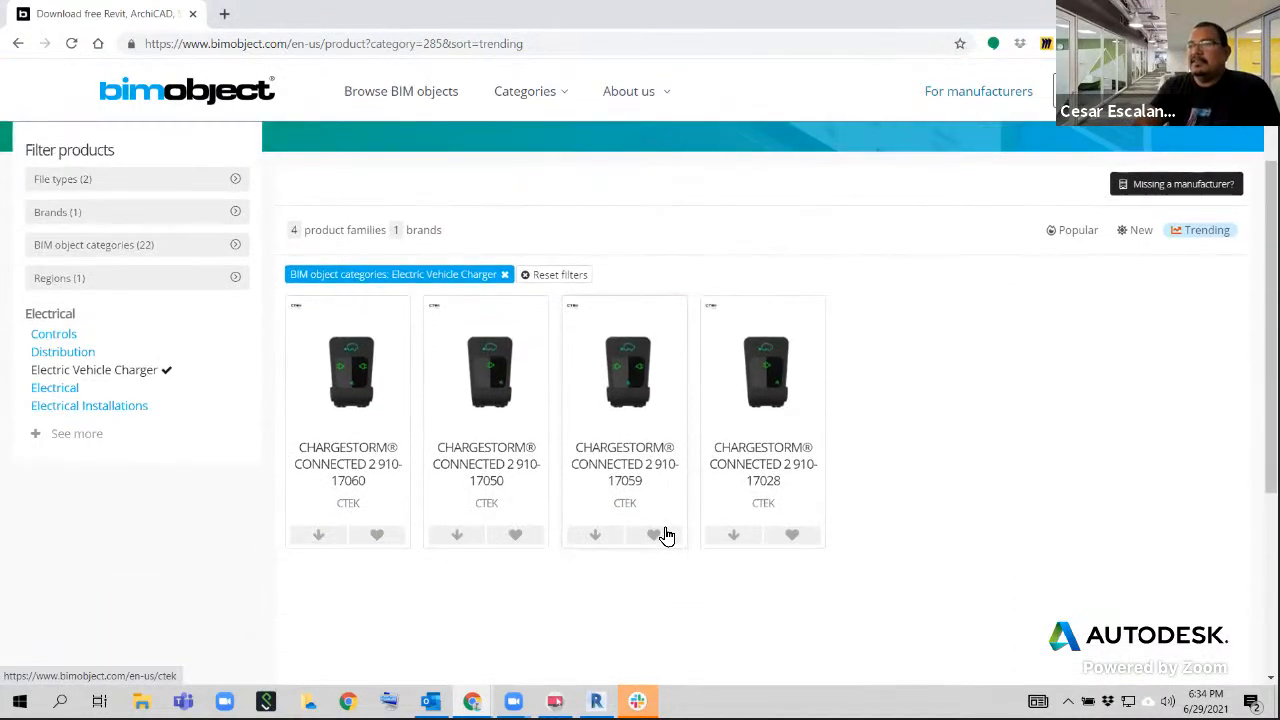
pyautogui.scroll(2, 666, 534)
# Search for chairs and for chair with the Electric Vehicle Charger category filter still applied
pyautogui.click(486, 266)
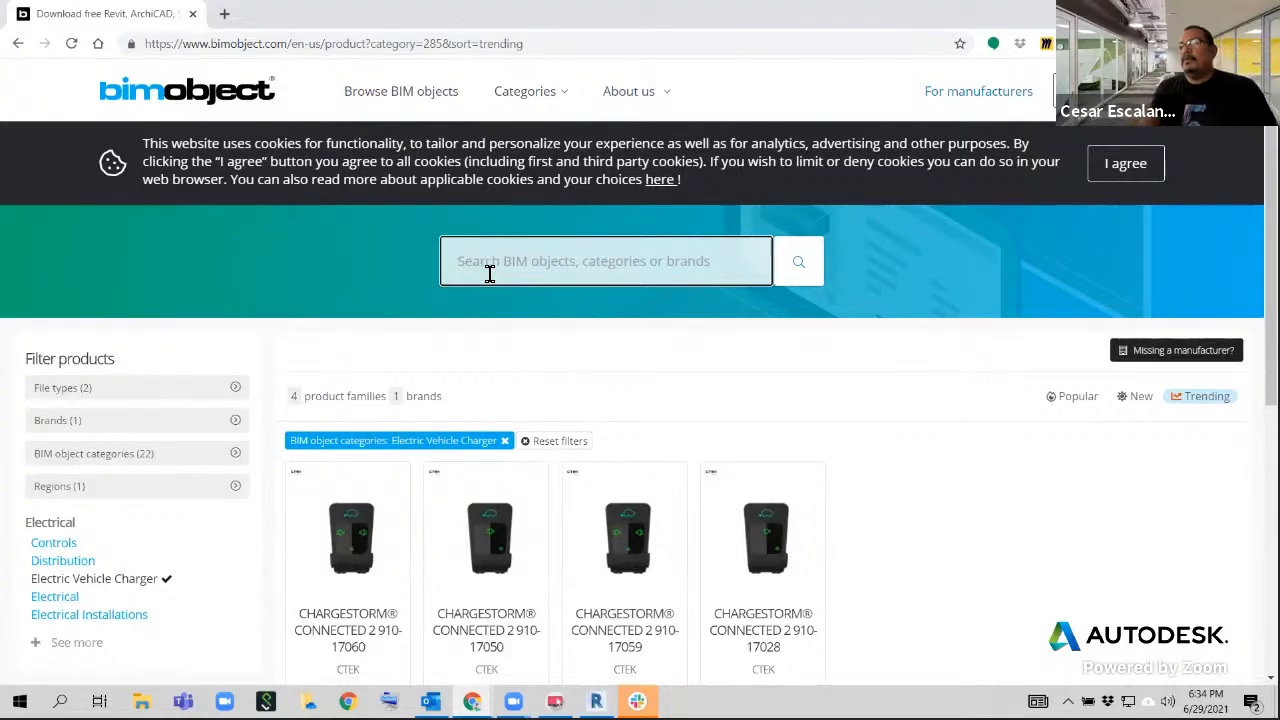
pyautogui.write('ch')
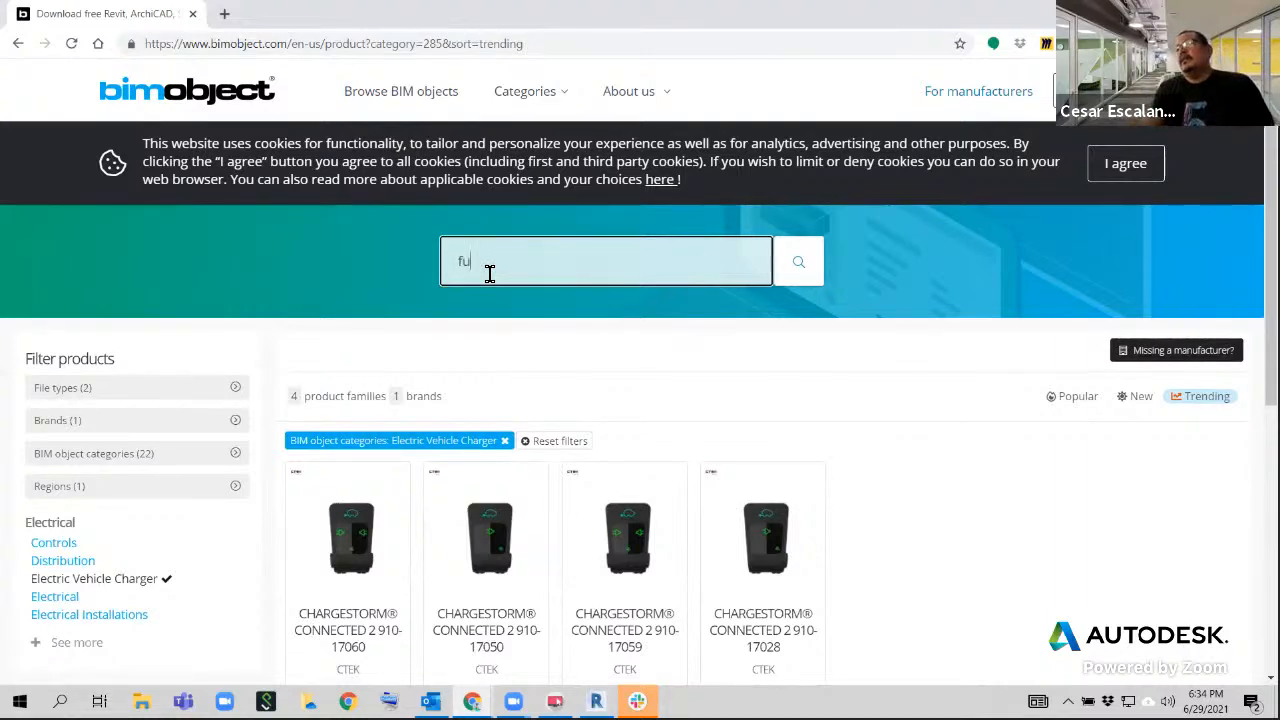
pyautogui.press('BackSpace')
pyautogui.press('BackSpace')
pyautogui.write('chairs')
pyautogui.press('Return')
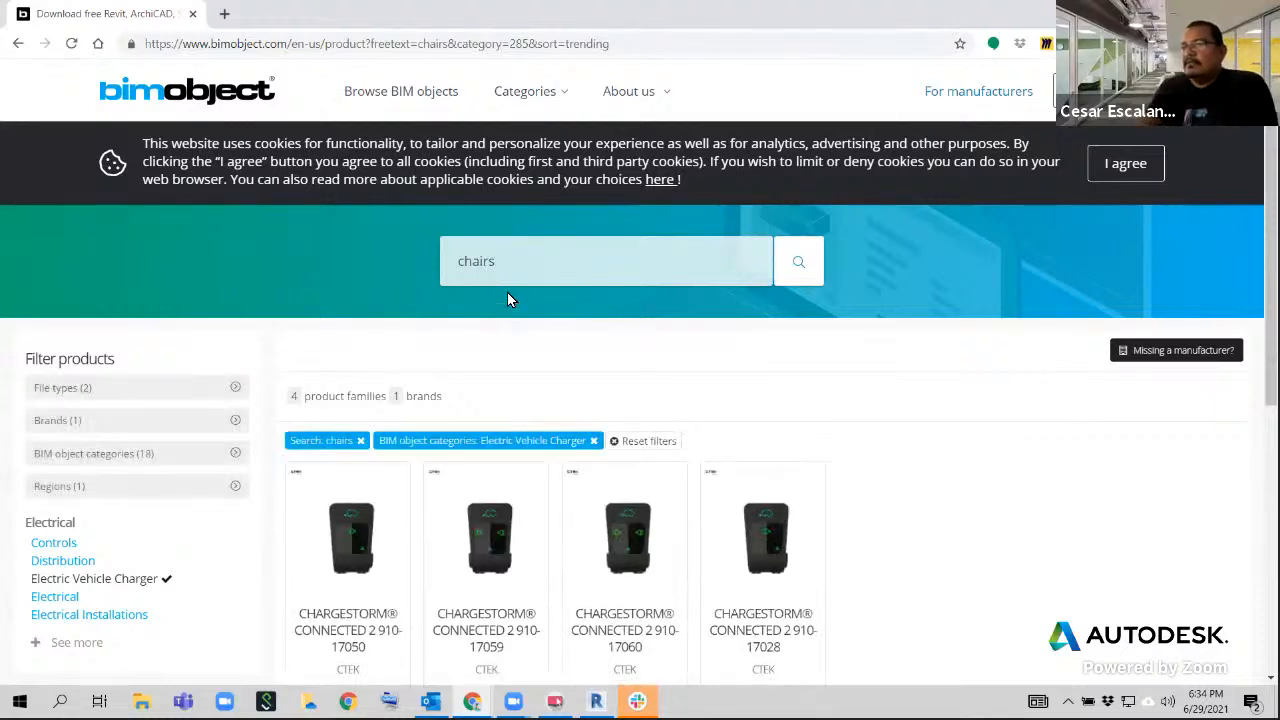
pyautogui.click(507, 264)
pyautogui.press('BackSpace')
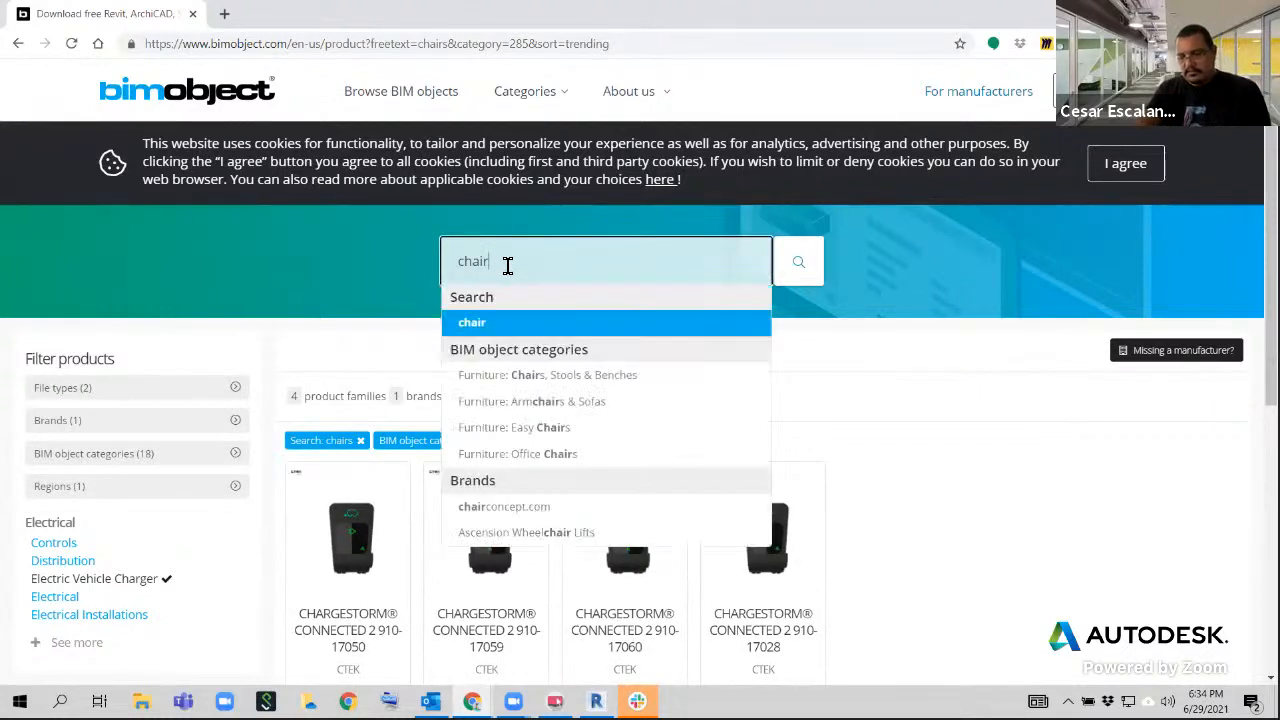
pyautogui.press('Return')
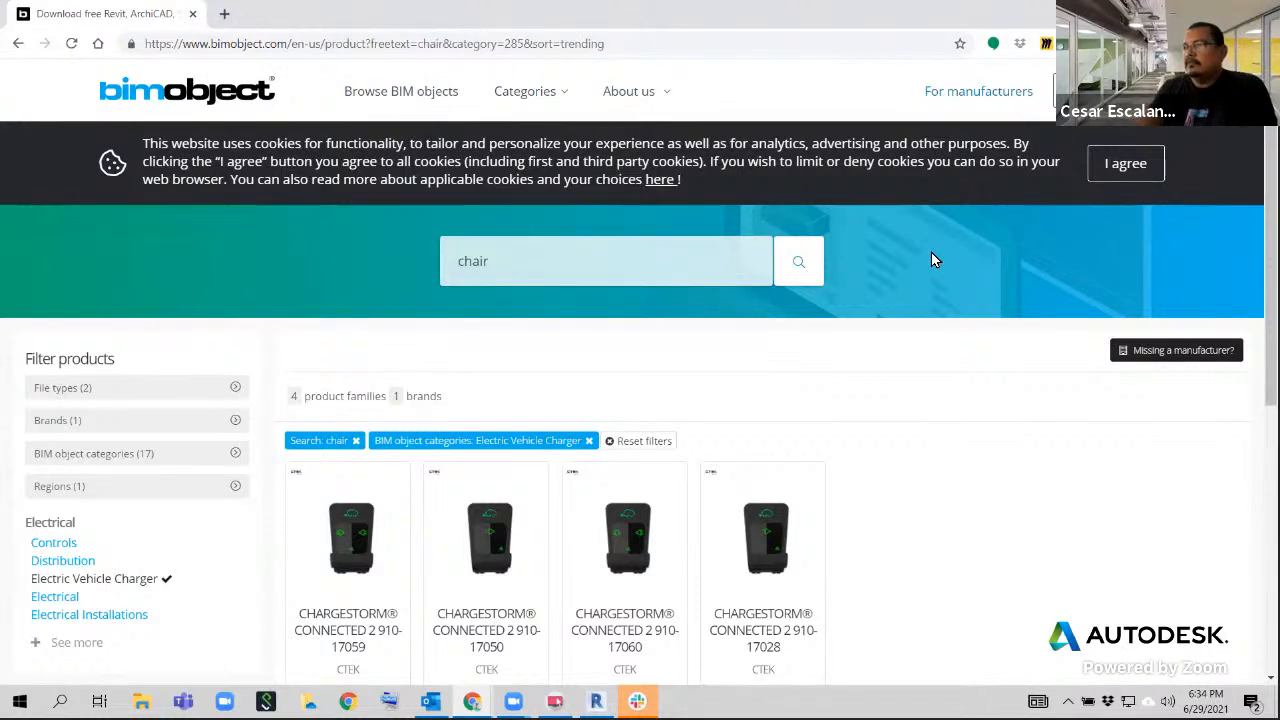
# Reset the product filters and search the whole BIMobject library for chair
pyautogui.click(610, 443)
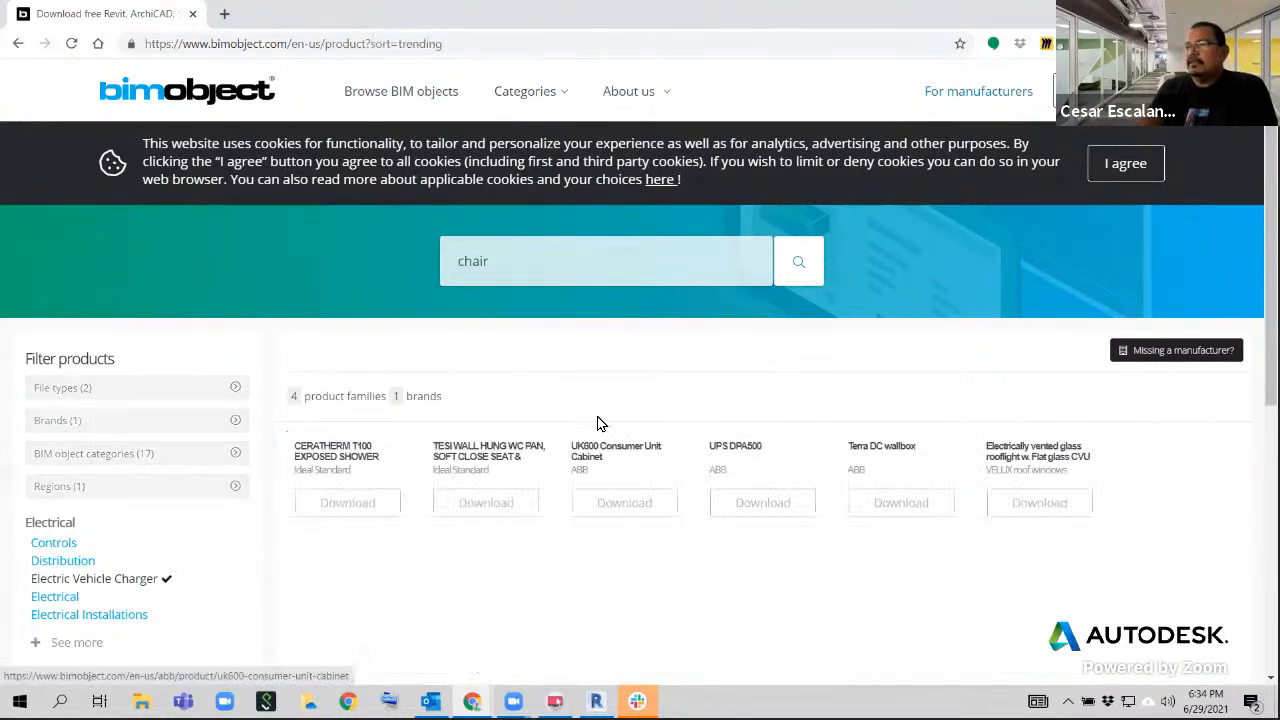
pyautogui.click(519, 270)
pyautogui.press('Return')
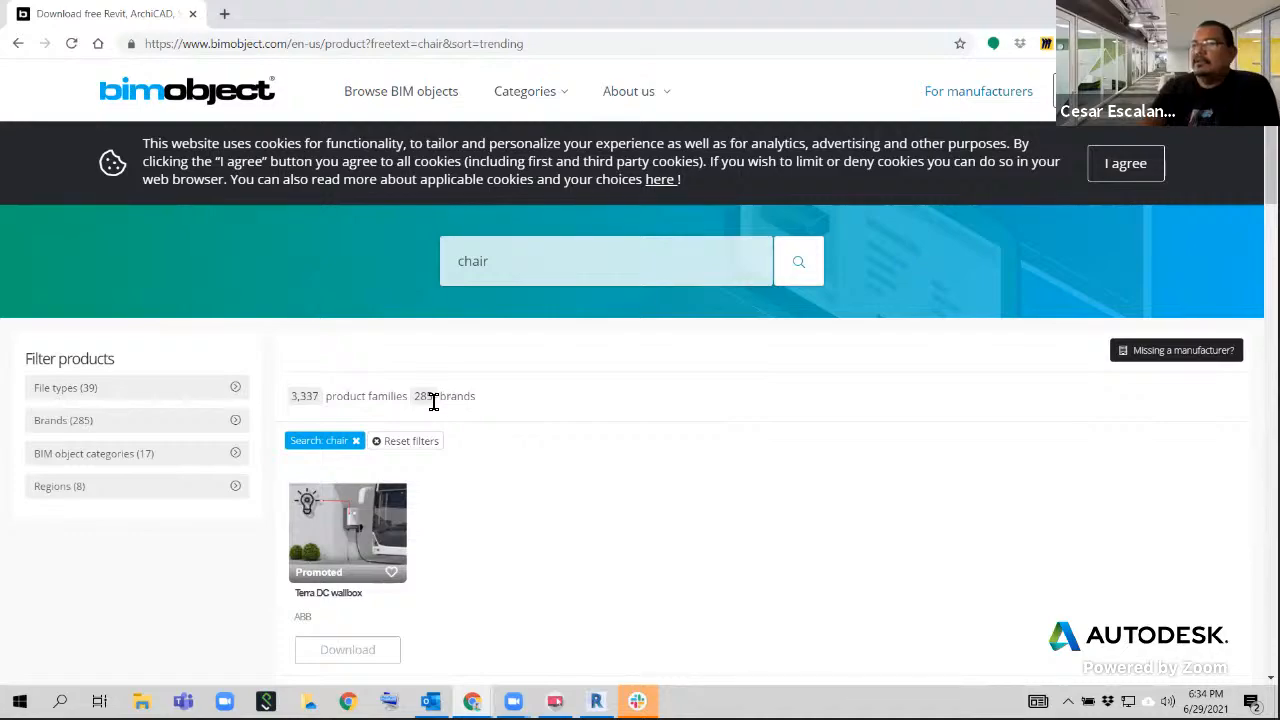
# Examine the chair families offered by the different manufacturers in the search results
pyautogui.scroll(-2, 437, 470)
pyautogui.scroll(-10, 437, 470)
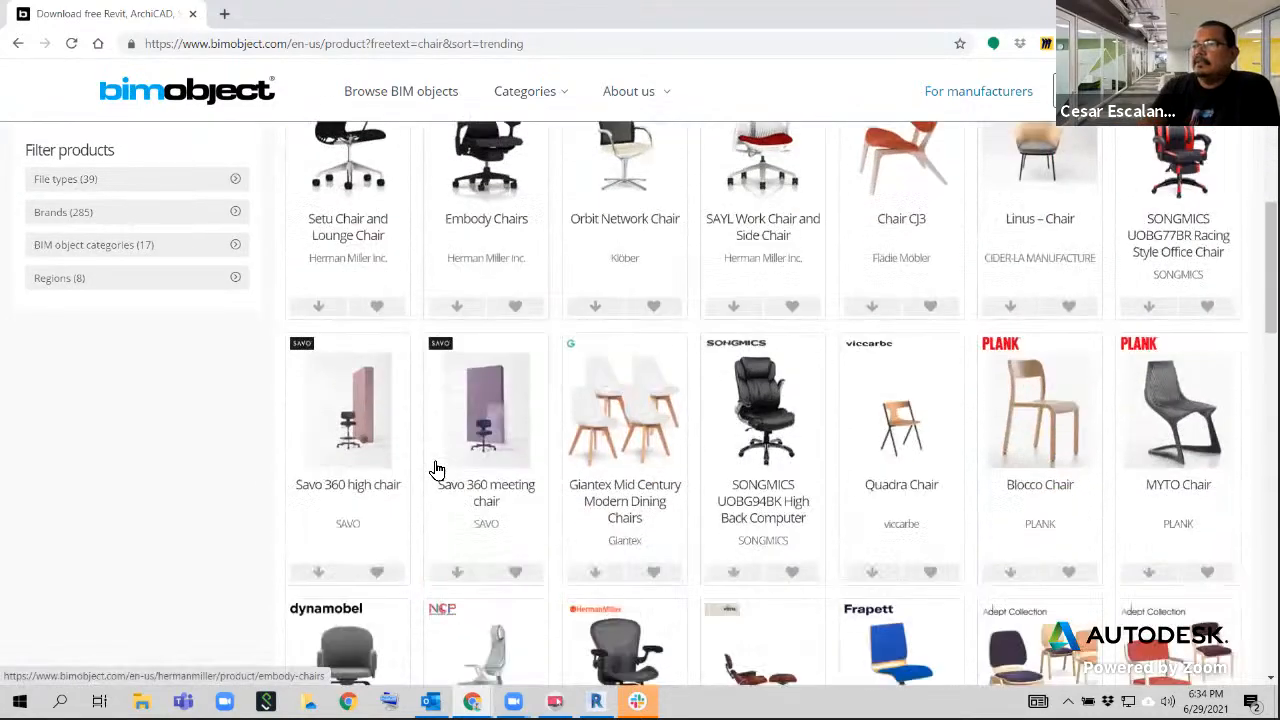
pyautogui.scroll(-10, 437, 470)
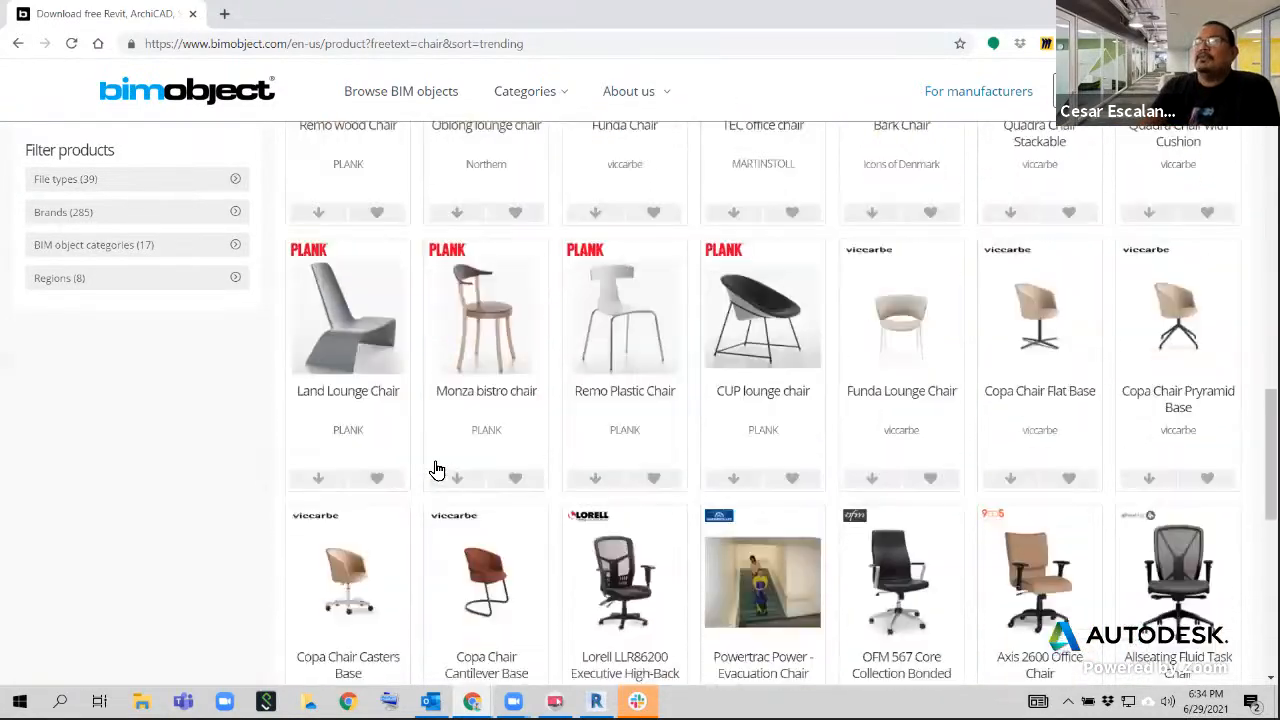
pyautogui.scroll(9, 435, 466)
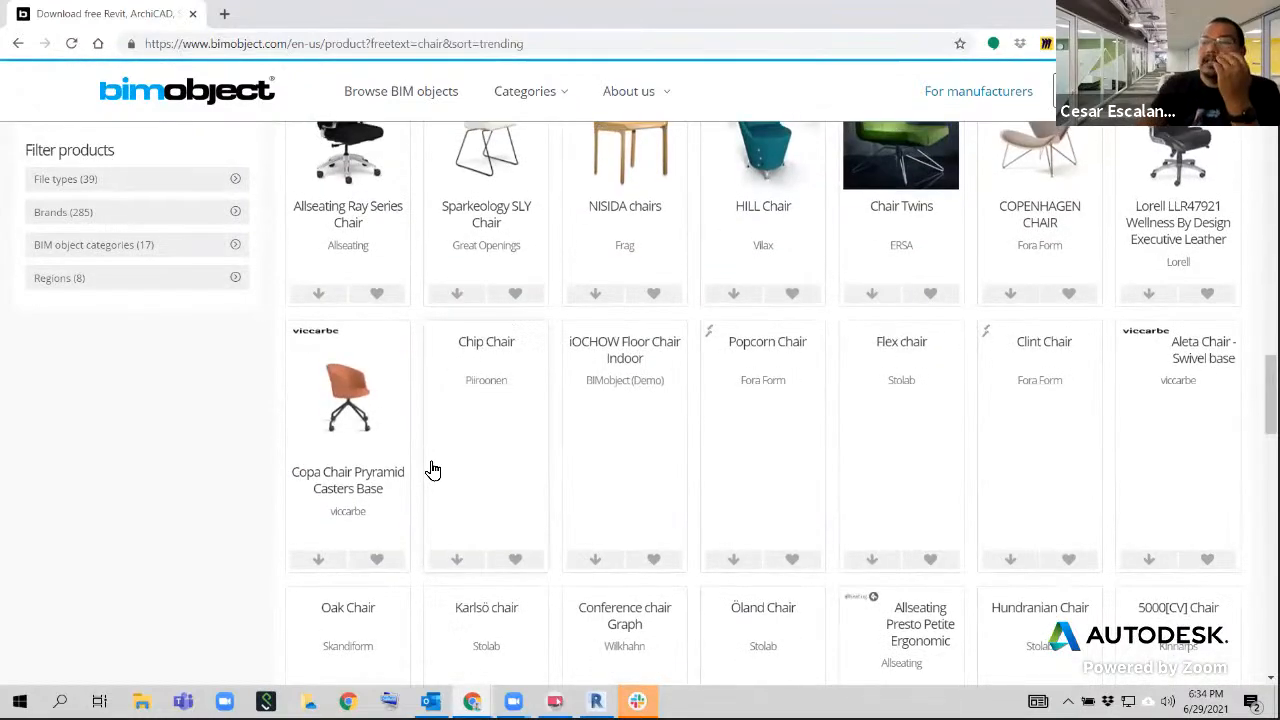
pyautogui.scroll(3, 437, 463)
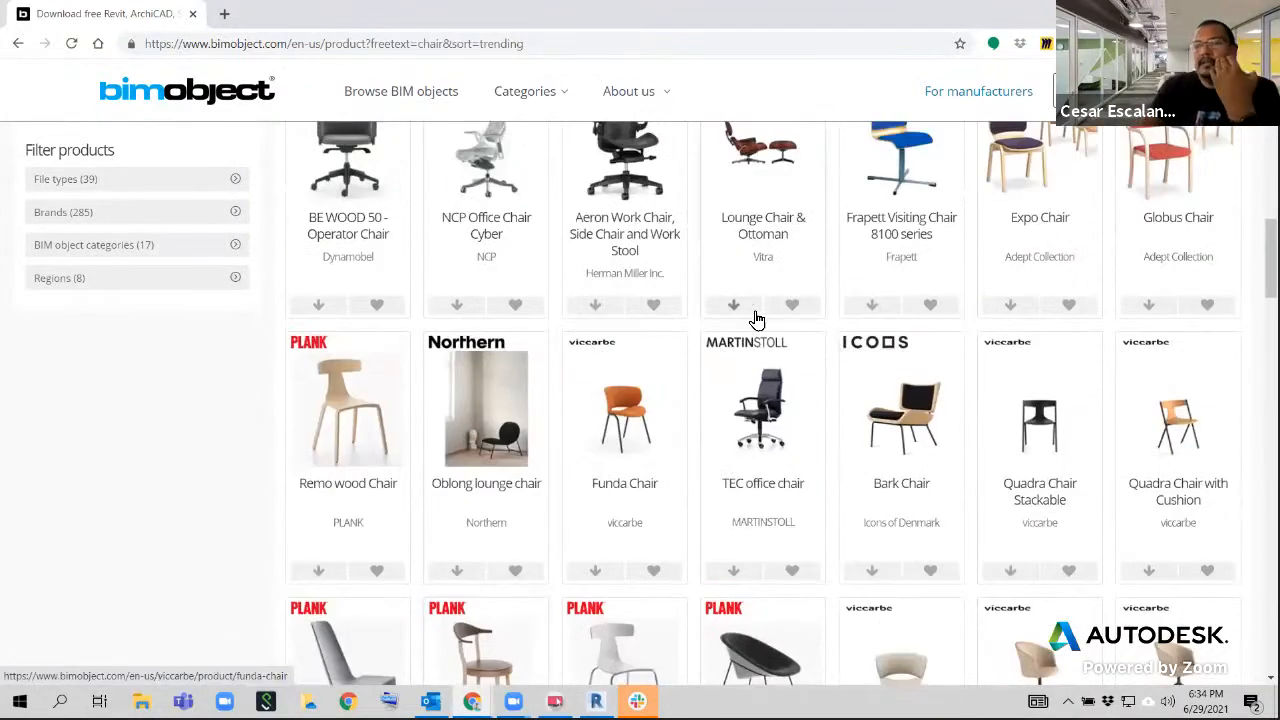
pyautogui.scroll(9, 757, 337)
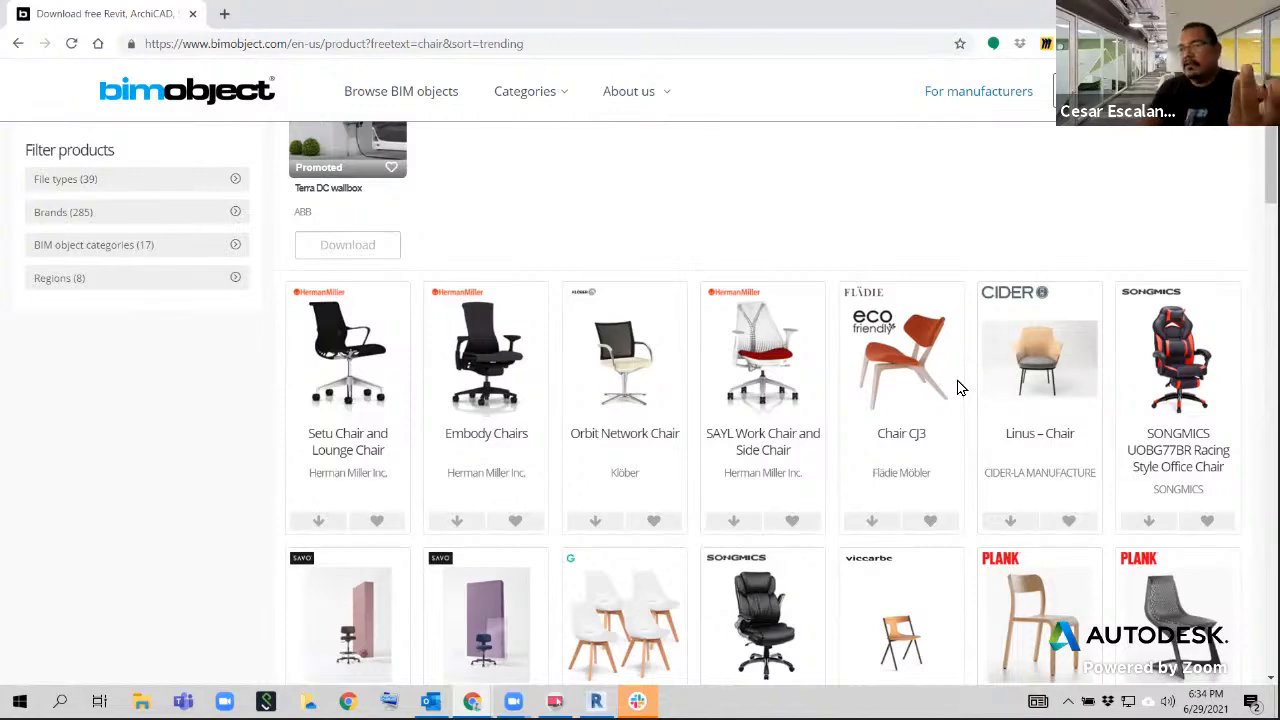
pyautogui.scroll(-3, 958, 384)
pyautogui.scroll(-1, 958, 392)
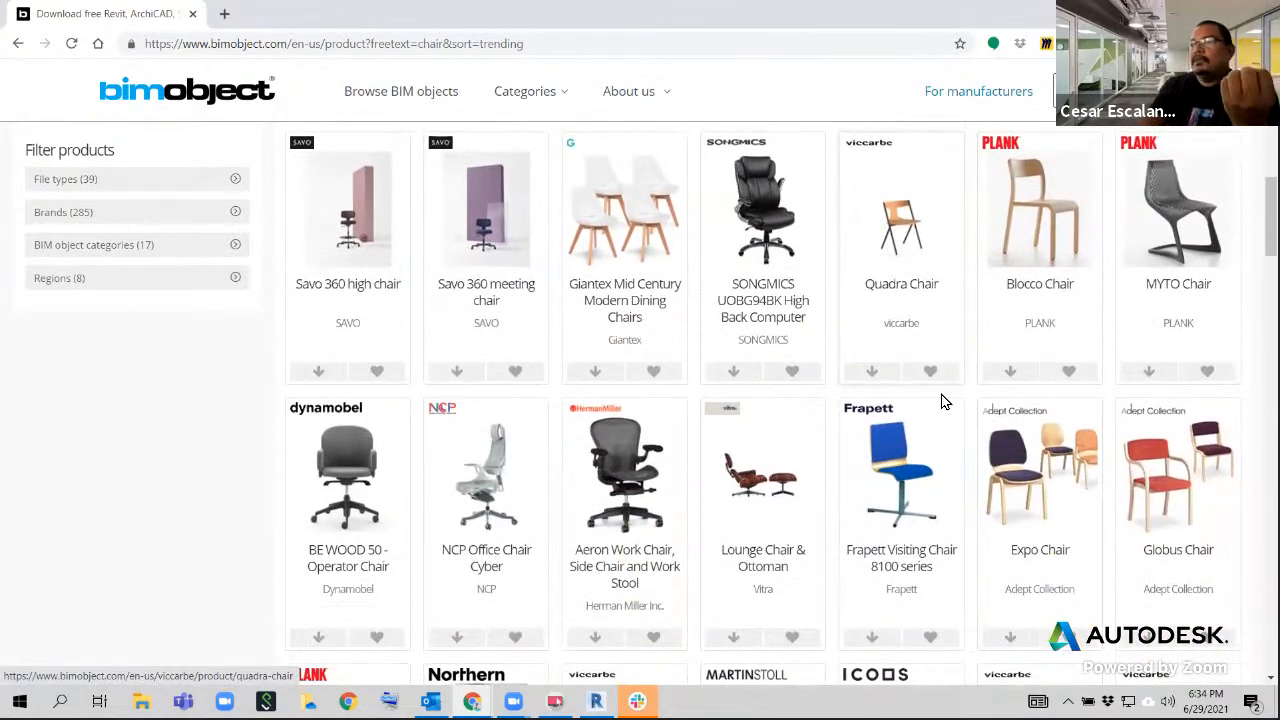
pyautogui.scroll(2, 850, 400)
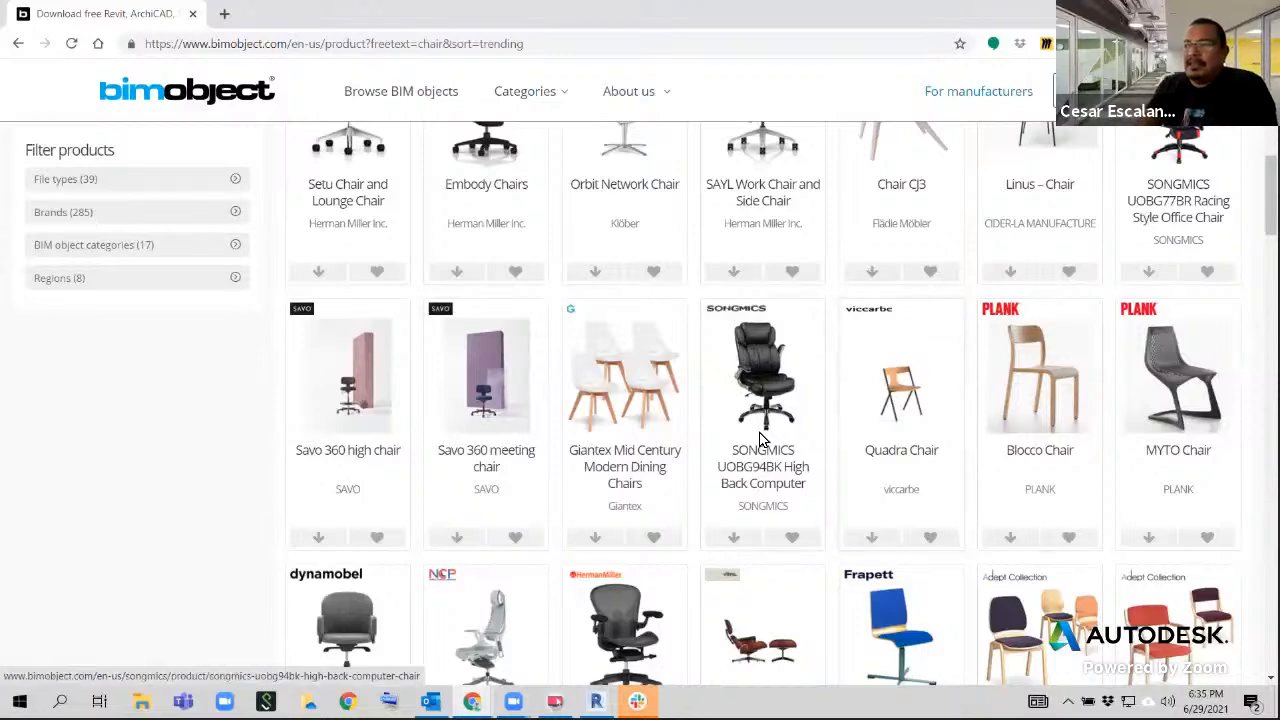
pyautogui.scroll(2, 484, 270)
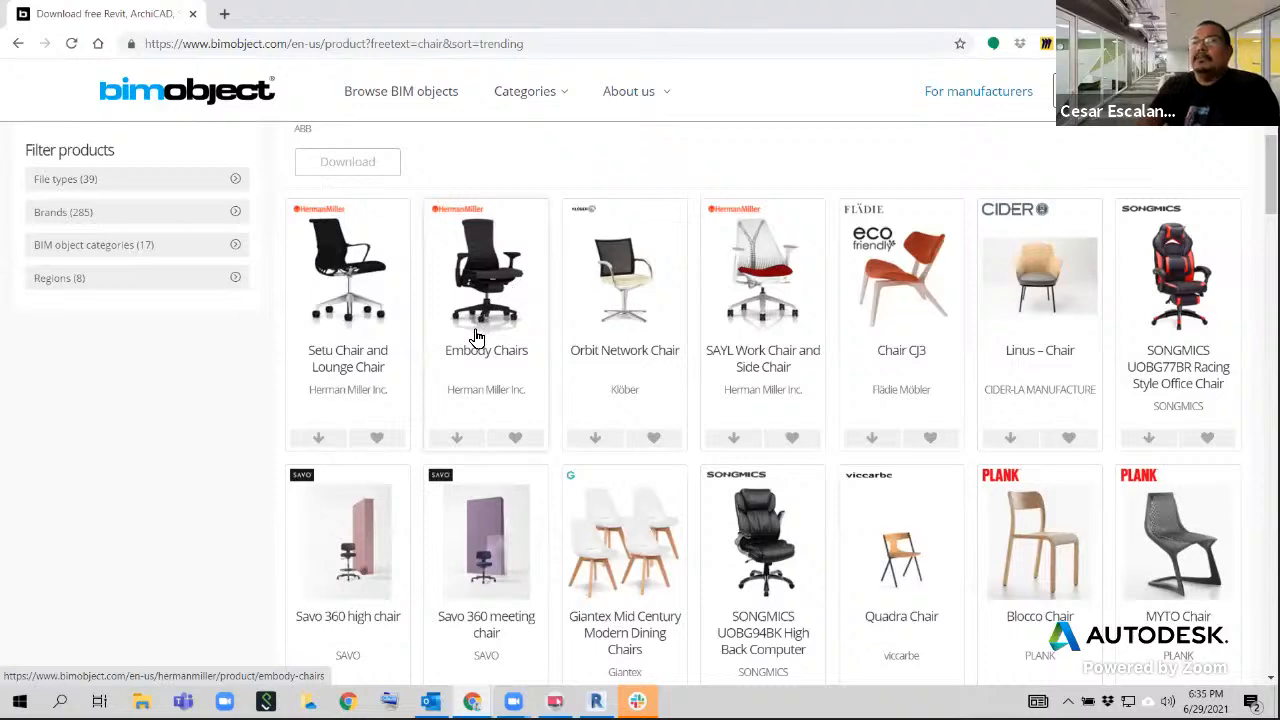
pyautogui.scroll(1, 487, 298)
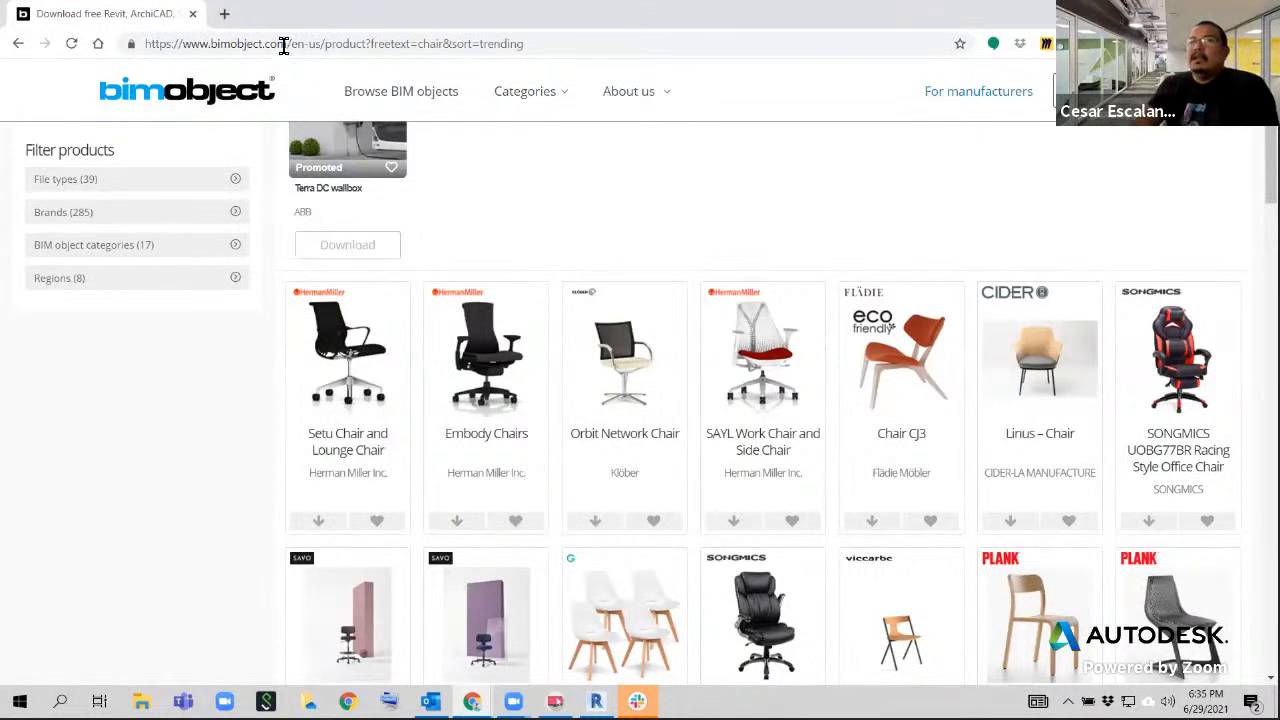
# Replace the BIMobject search results page with the bimcontent.com website
pyautogui.moveTo(286, 44); pyautogui.dragTo(142, 44)
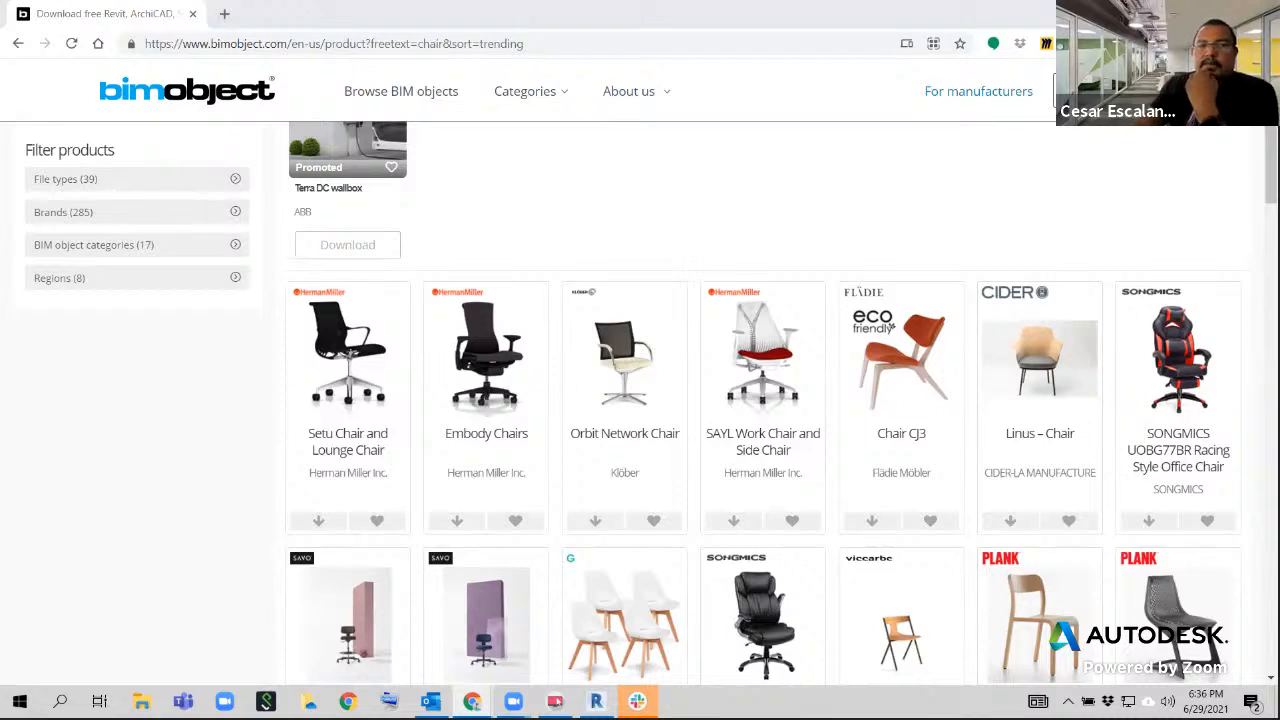
pyautogui.click(585, 46)
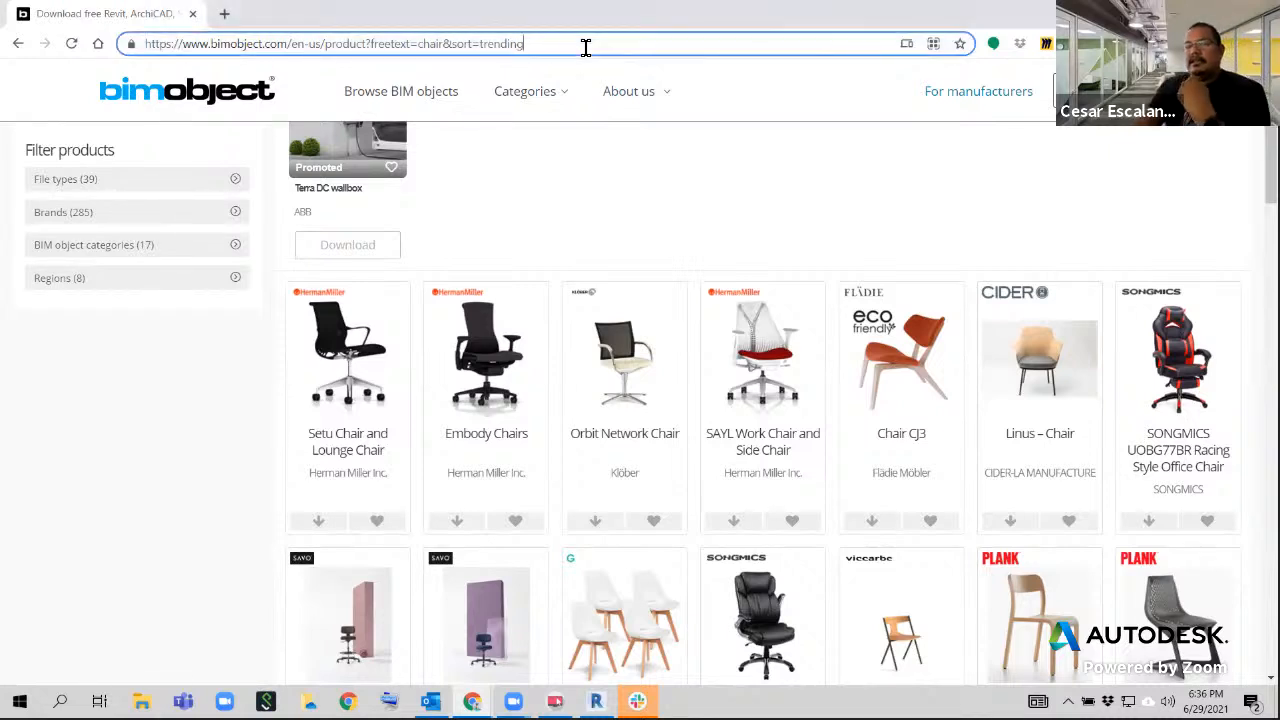
pyautogui.moveTo(582, 48); pyautogui.dragTo(143, 47)
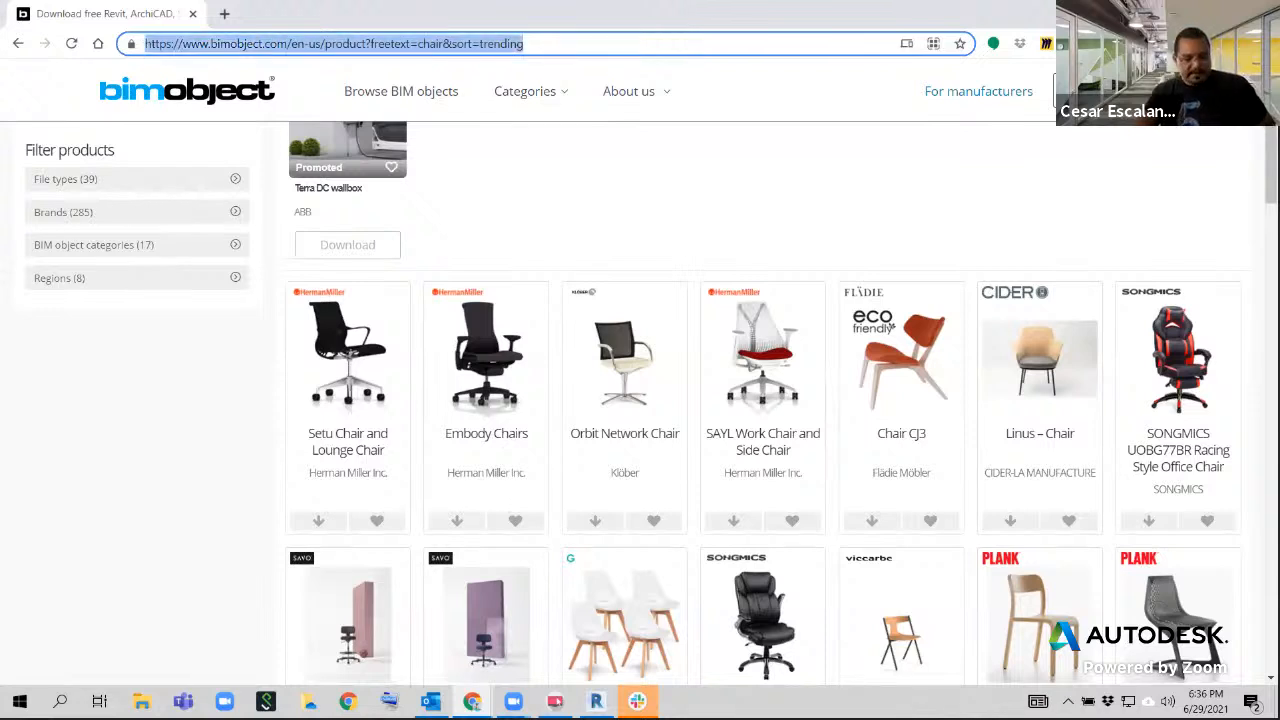
pyautogui.write('https://bimcontent.com/')
pyautogui.press('Return')
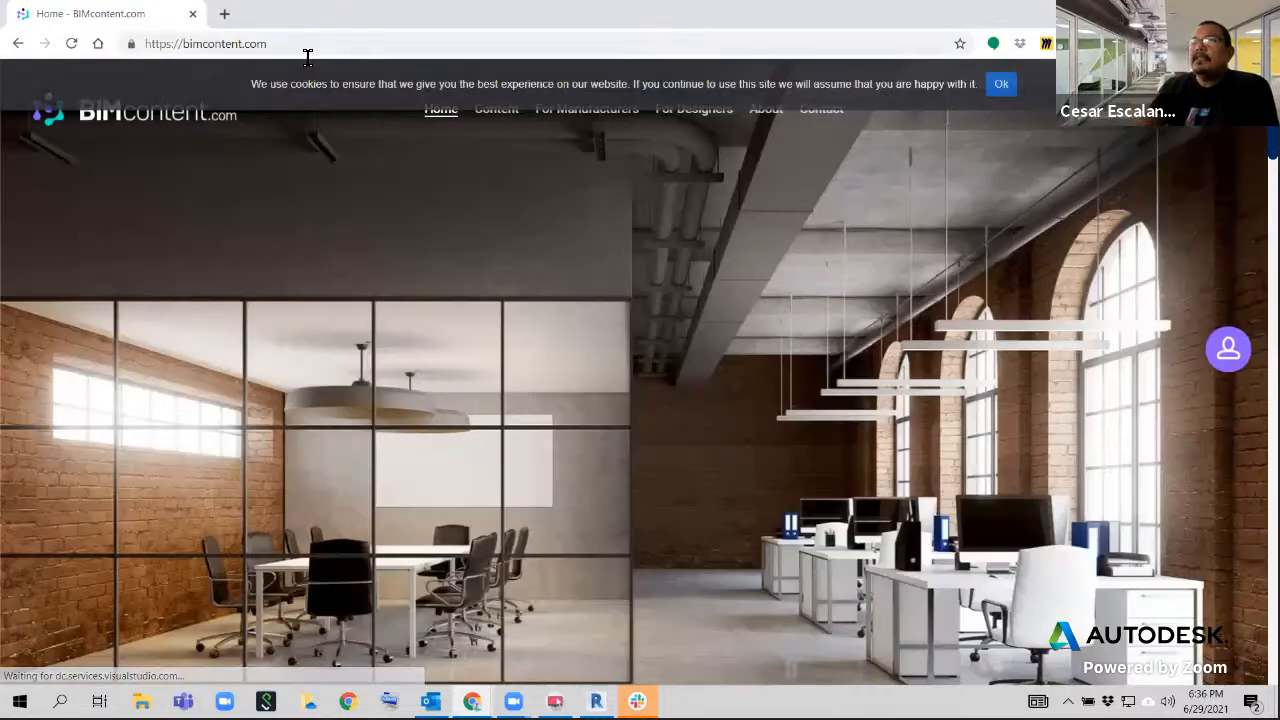
# Copy the web address of the BIMcontent.com home page
pyautogui.click(290, 44)
pyautogui.rightClick(290, 46)
pyautogui.click(333, 162)
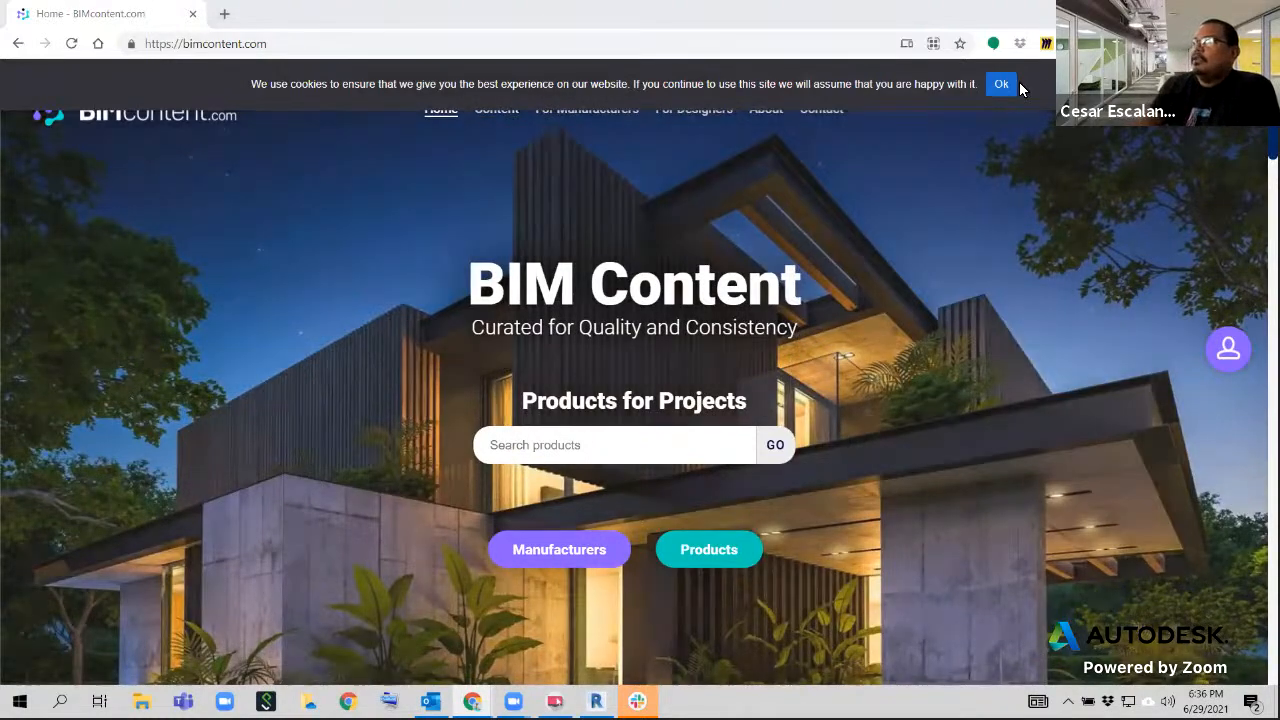
# Dismiss the cookie notice and look over the BIMcontent.com home page
pyautogui.scroll(-3, 677, 369)
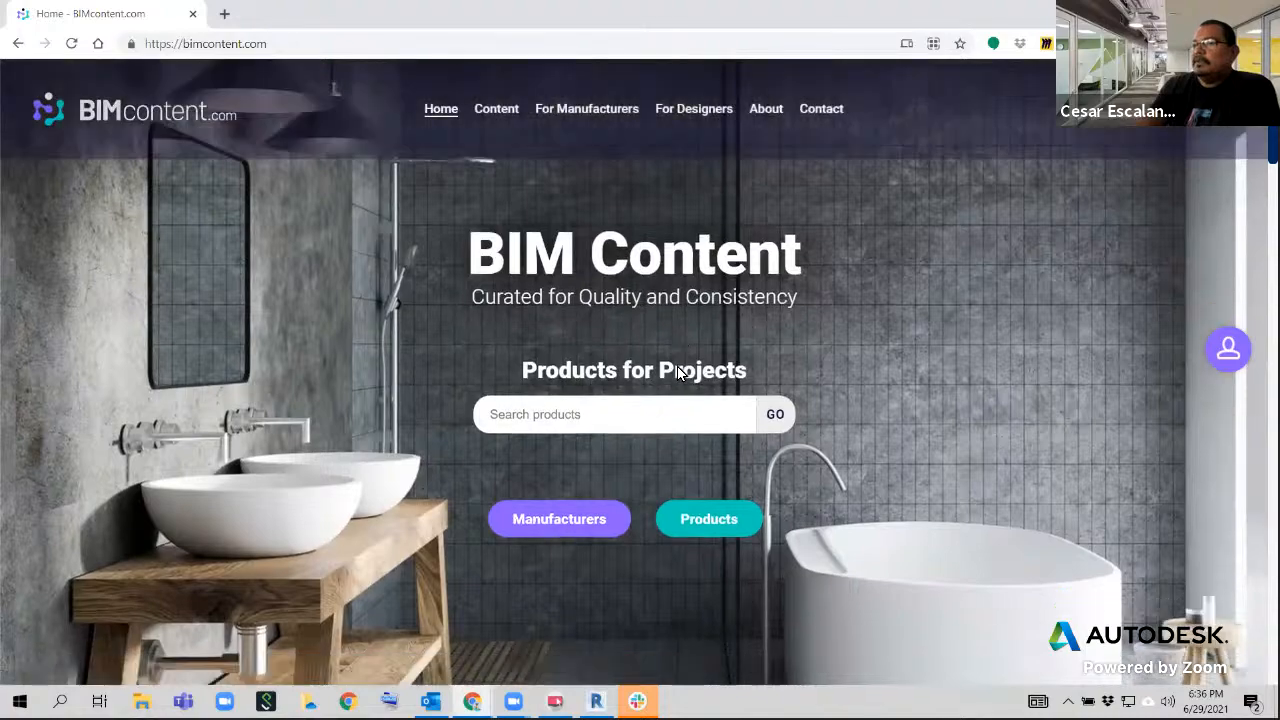
pyautogui.scroll(-10, 688, 357)
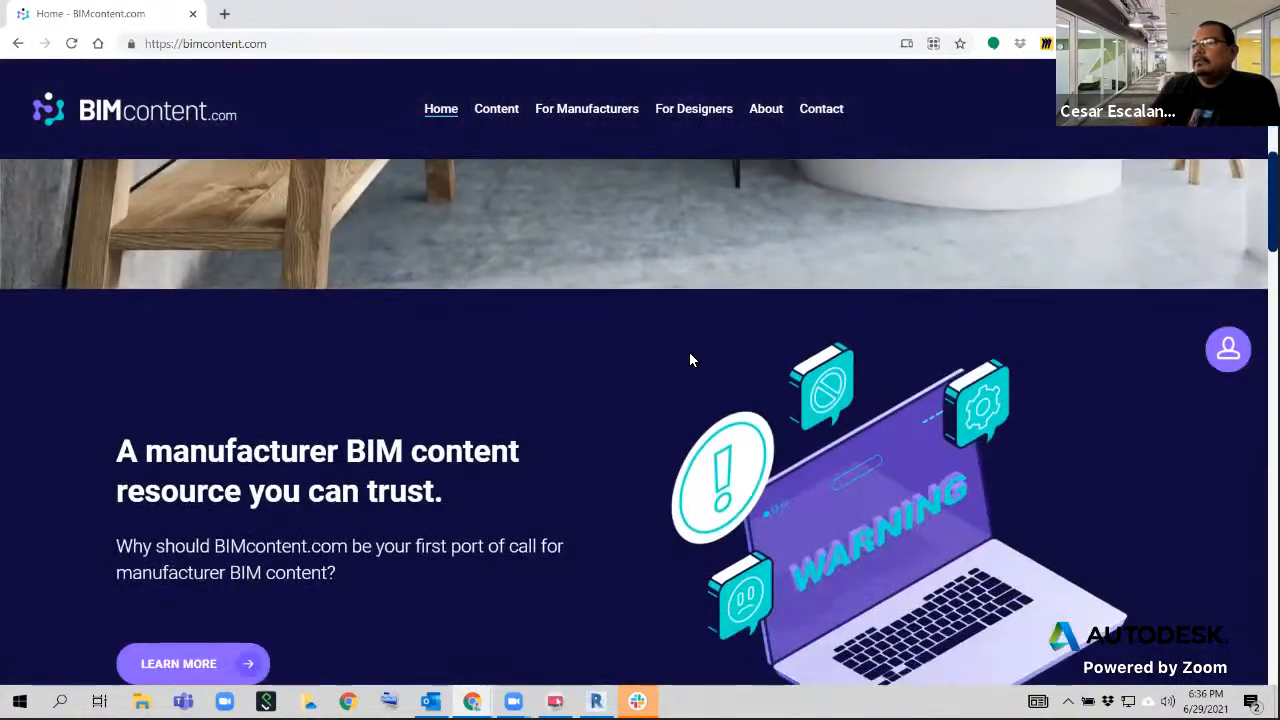
pyautogui.scroll(-3, 689, 352)
pyautogui.scroll(7, 690, 353)
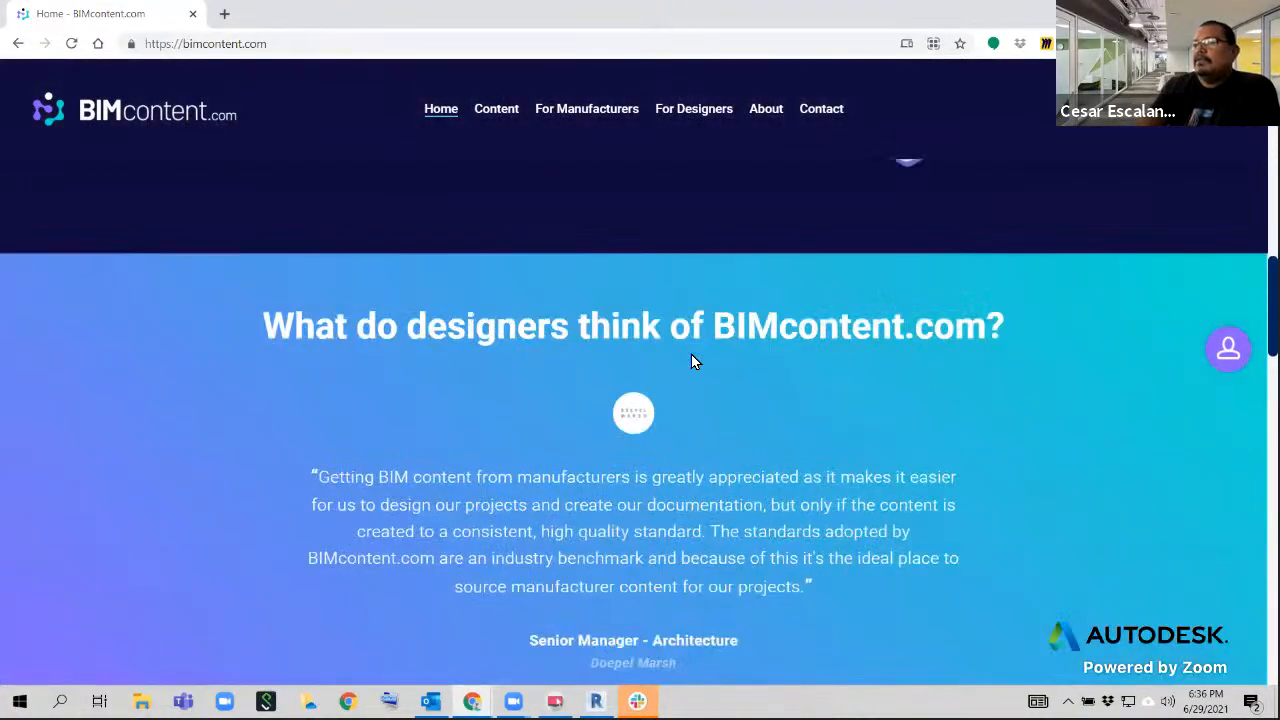
pyautogui.scroll(6, 691, 353)
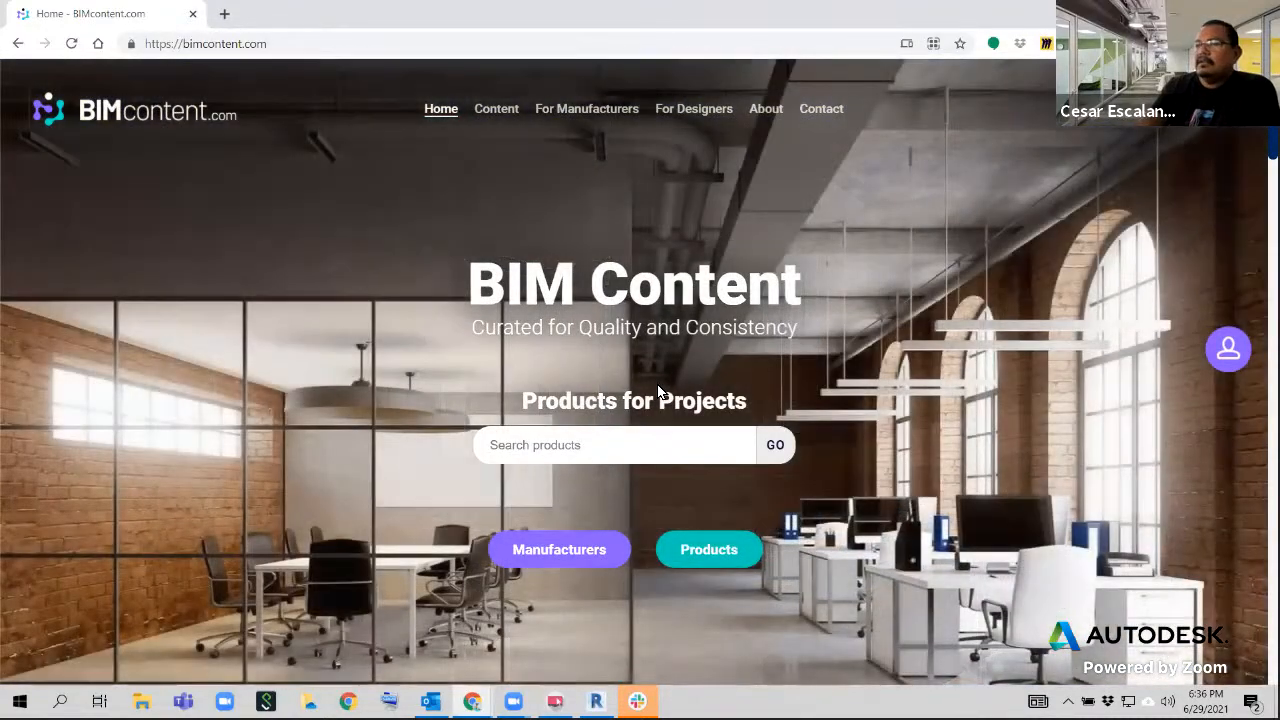
pyautogui.scroll(-2, 657, 393)
pyautogui.scroll(2, 661, 390)
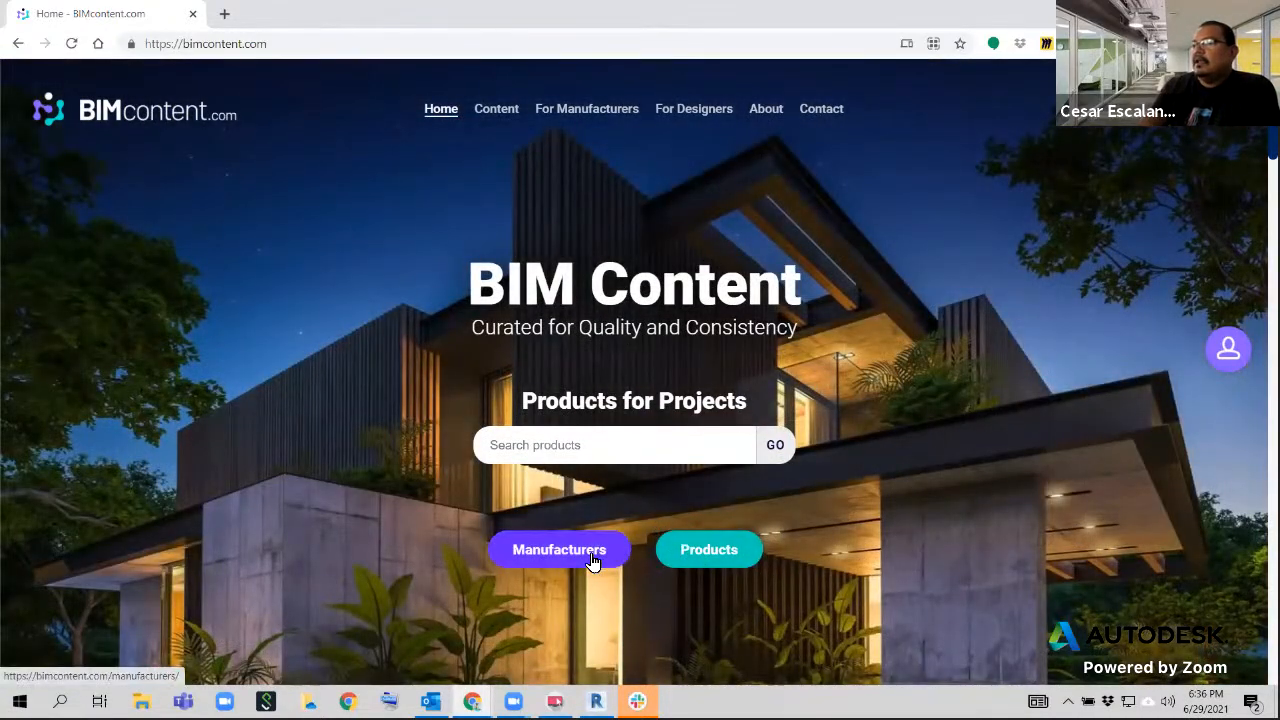
# Look over the manufacturers listed on BIMcontent.com and return to the home page
pyautogui.click(592, 560)
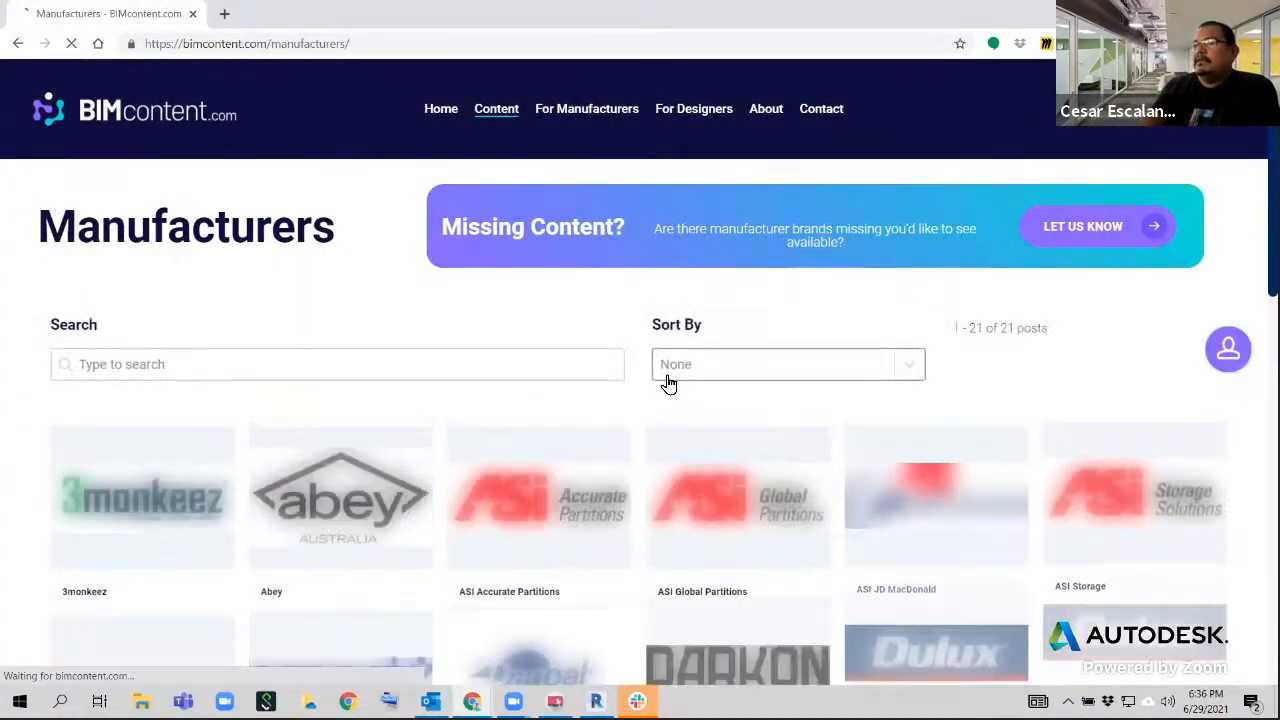
pyautogui.scroll(-2, 666, 394)
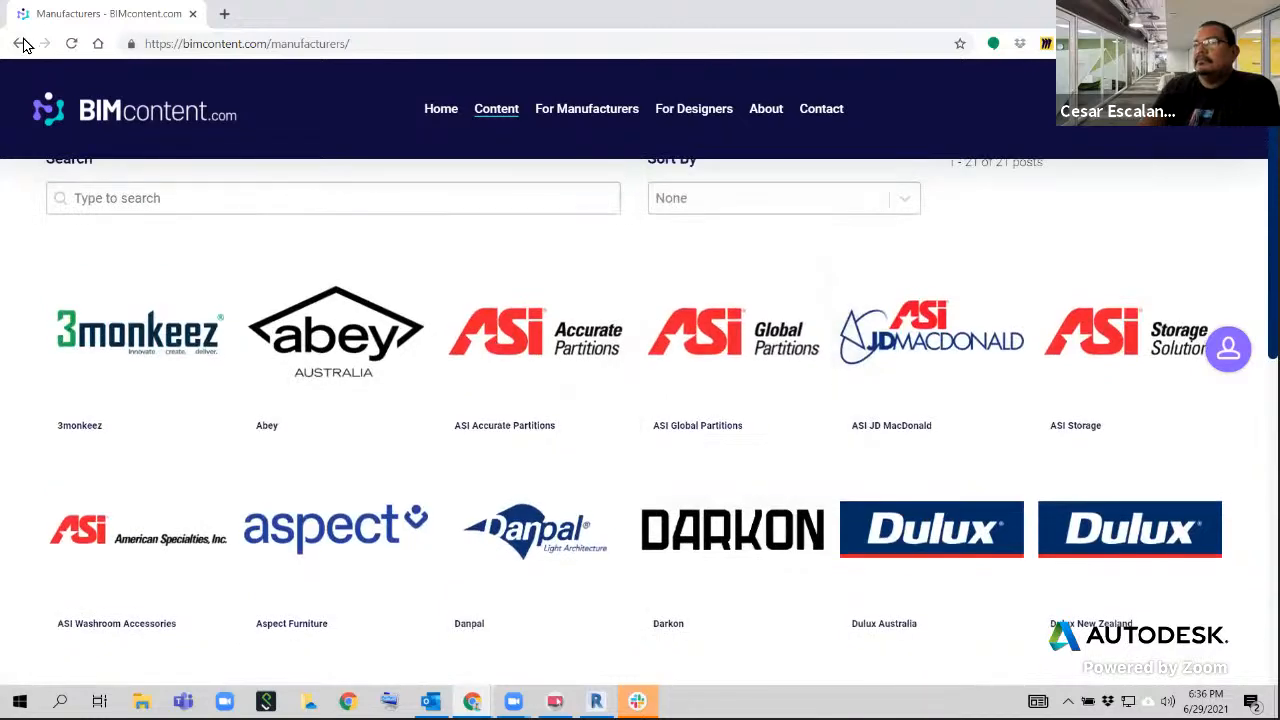
pyautogui.click(20, 43)
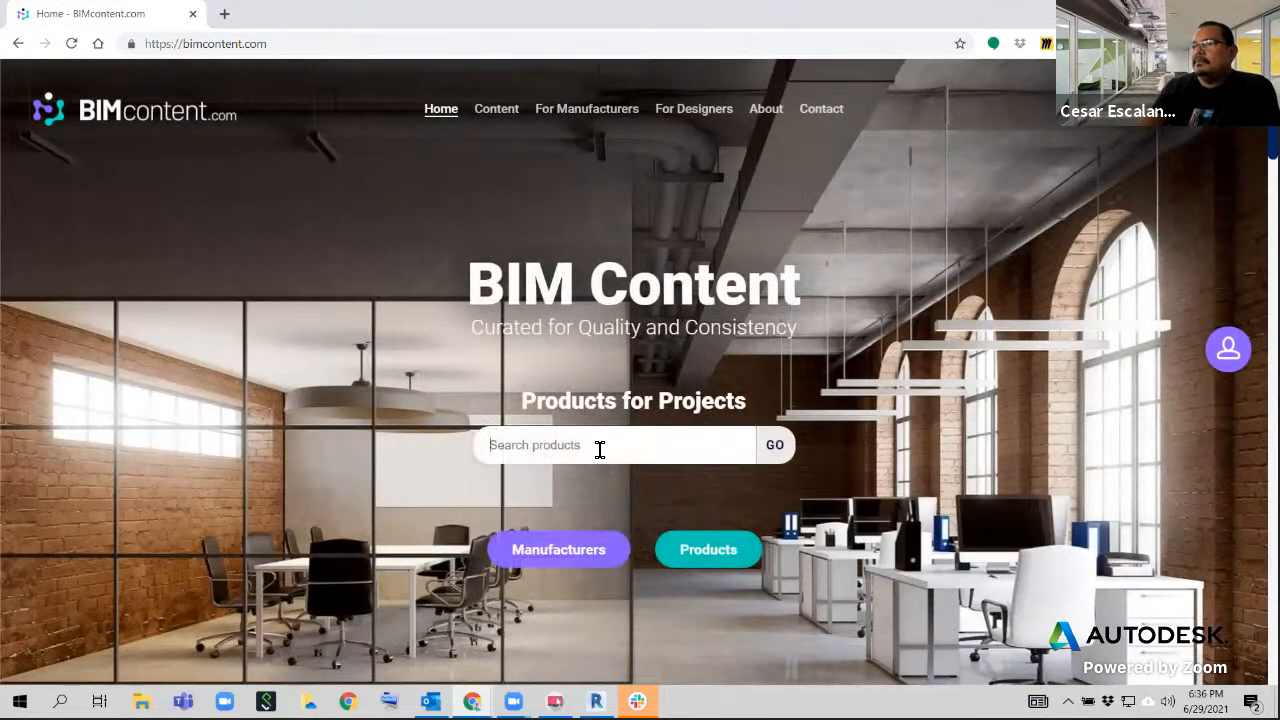
# Search the BIMcontent.com products for lamps
pyautogui.click(599, 449)
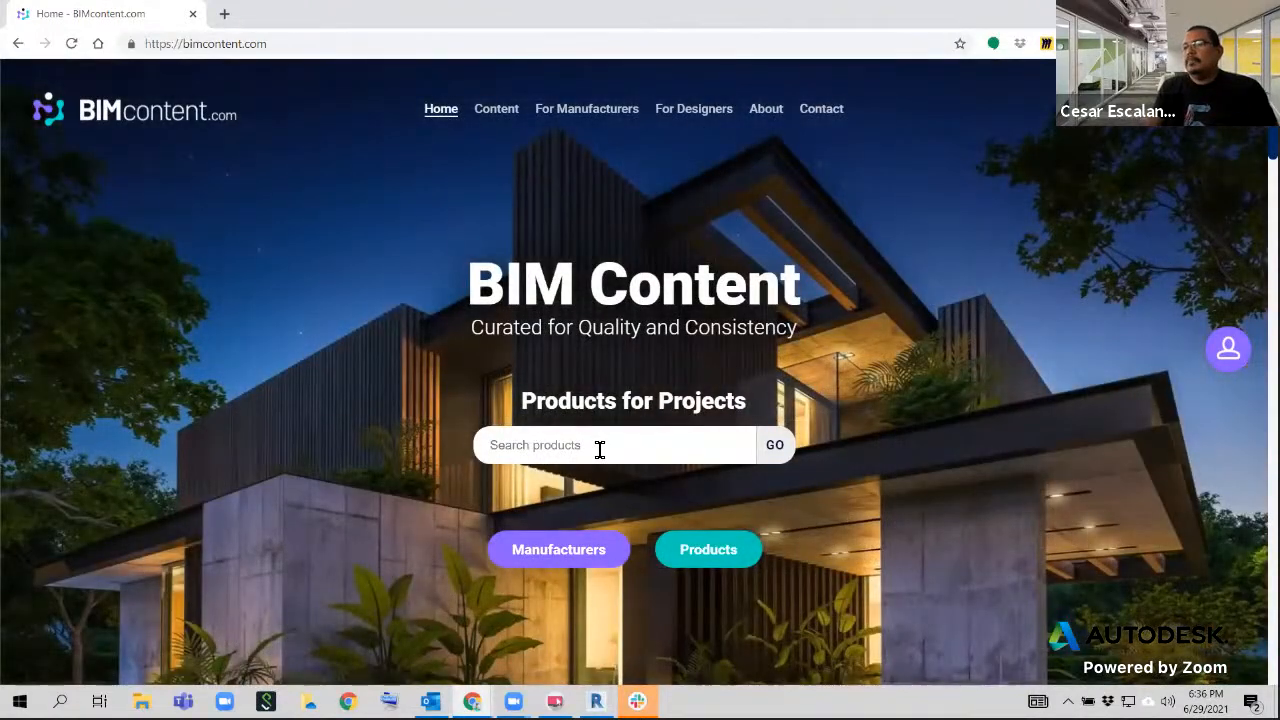
pyautogui.write('lamps')
pyautogui.press('Return')
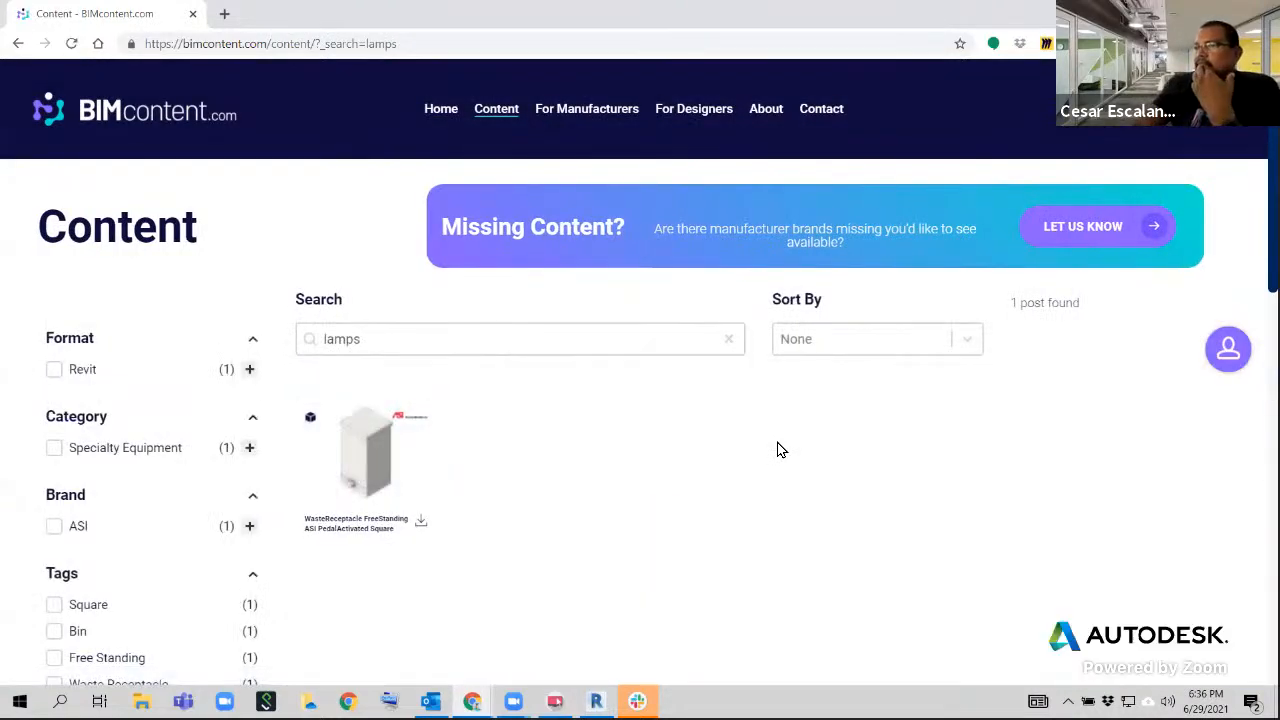
# Change the product search to lamp and look through the lighting products
pyautogui.scroll(-1, 781, 450)
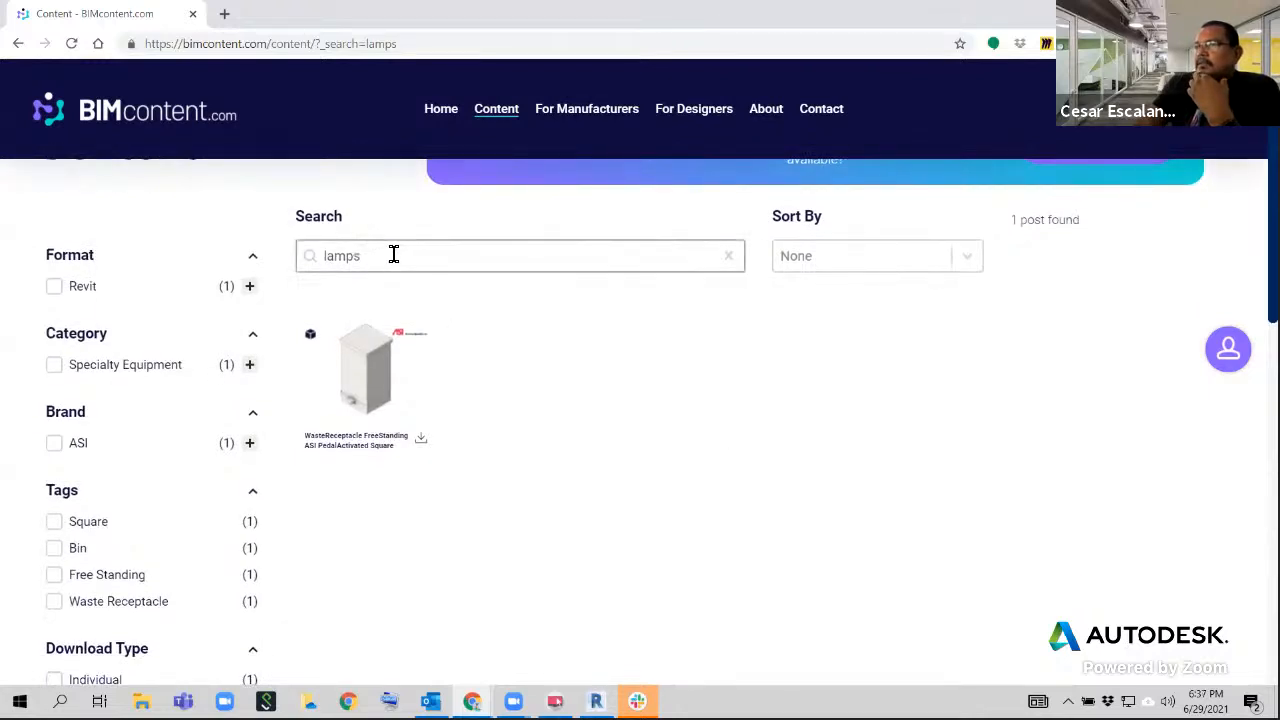
pyautogui.click(394, 255)
pyautogui.press('BackSpace')
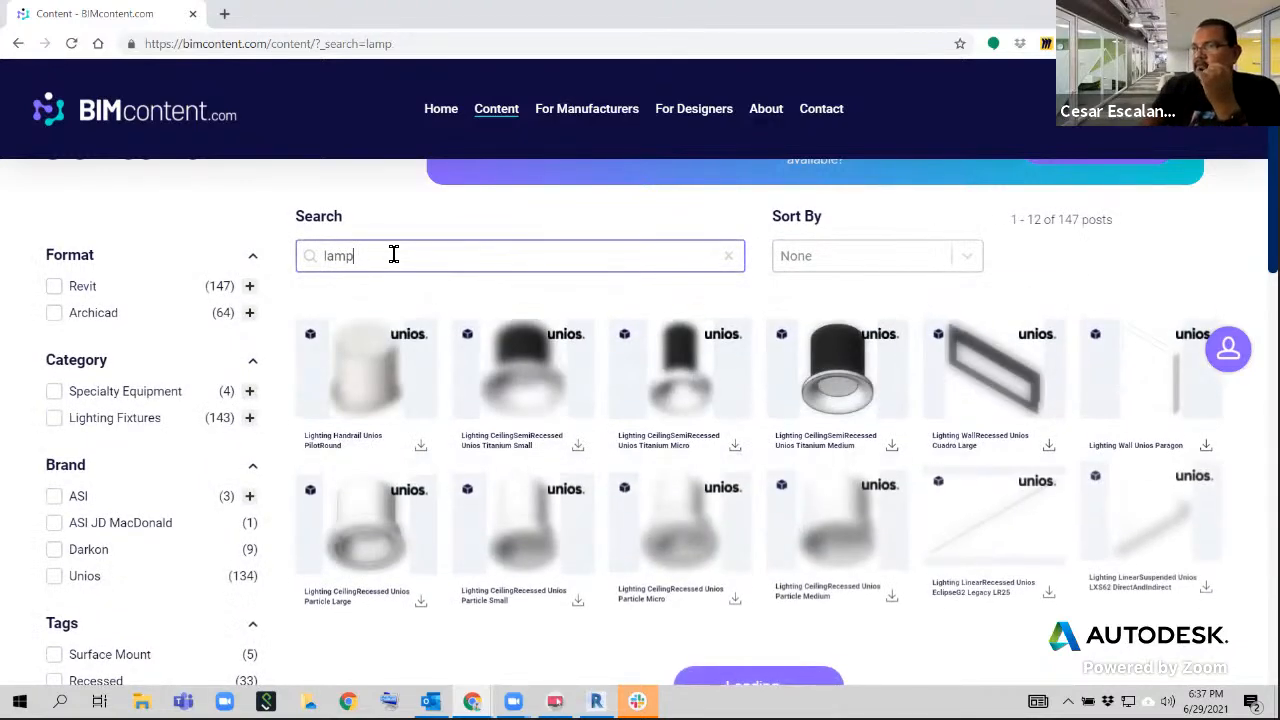
pyautogui.scroll(-5, 830, 450)
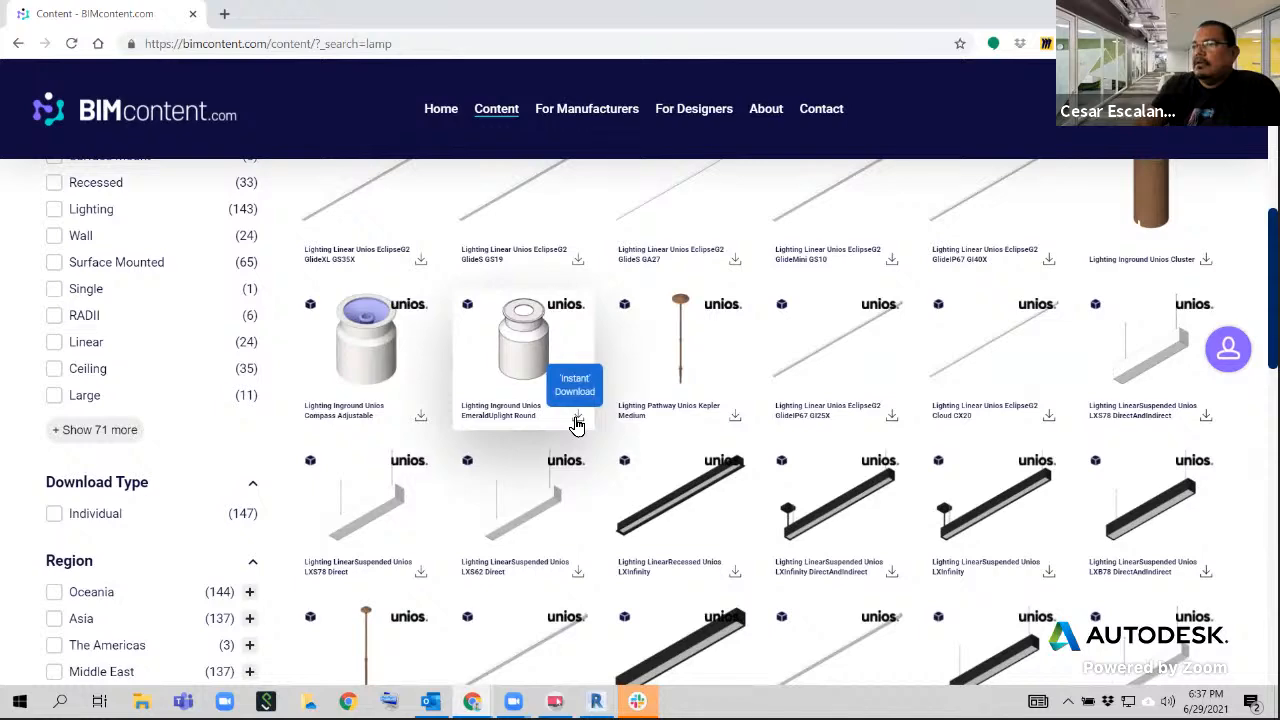
# Examine the Archicad and Revit download formats offered for the Unios EmeraldUplight Round inground light
pyautogui.click(572, 384)
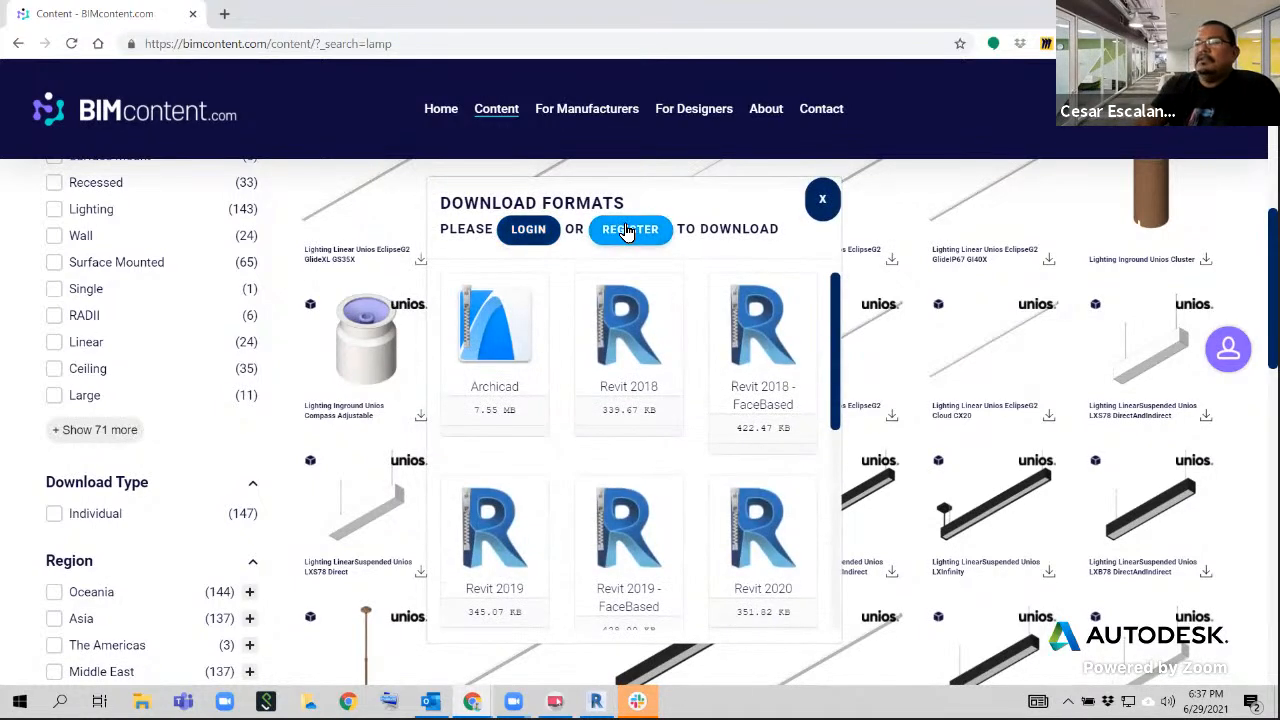
pyautogui.scroll(-2, 676, 347)
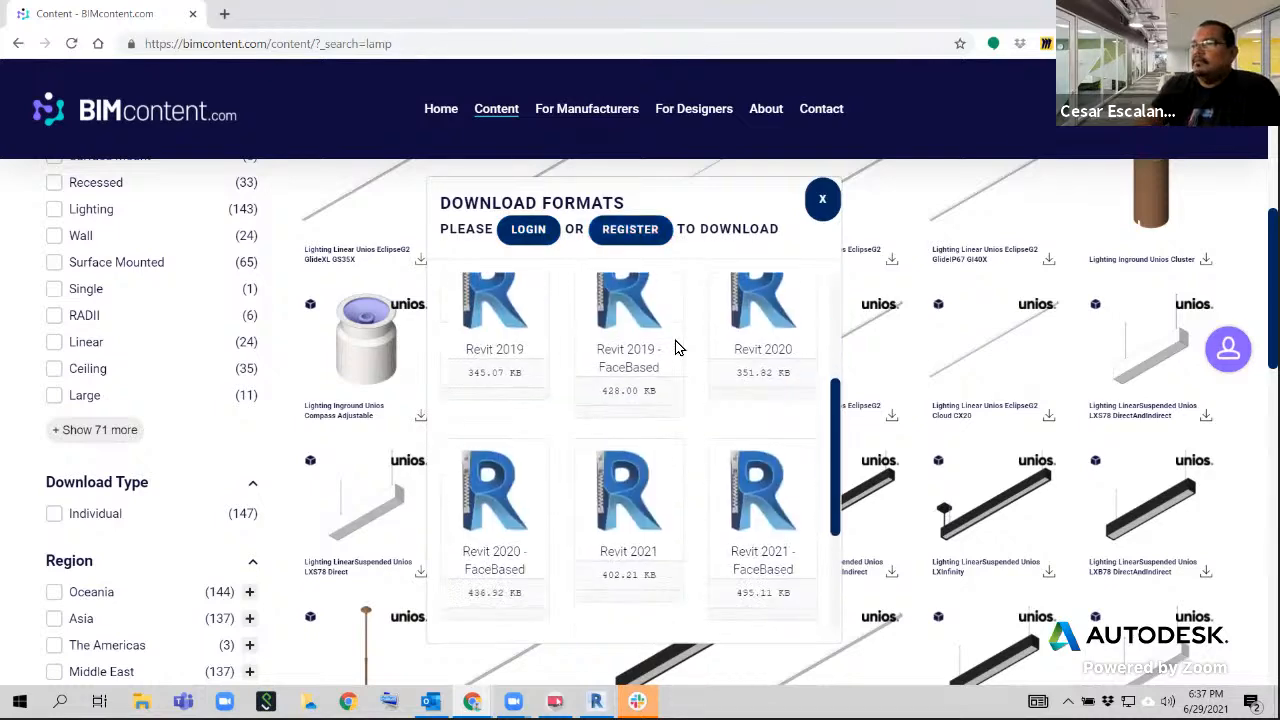
pyautogui.scroll(-3, 676, 347)
pyautogui.scroll(4, 676, 347)
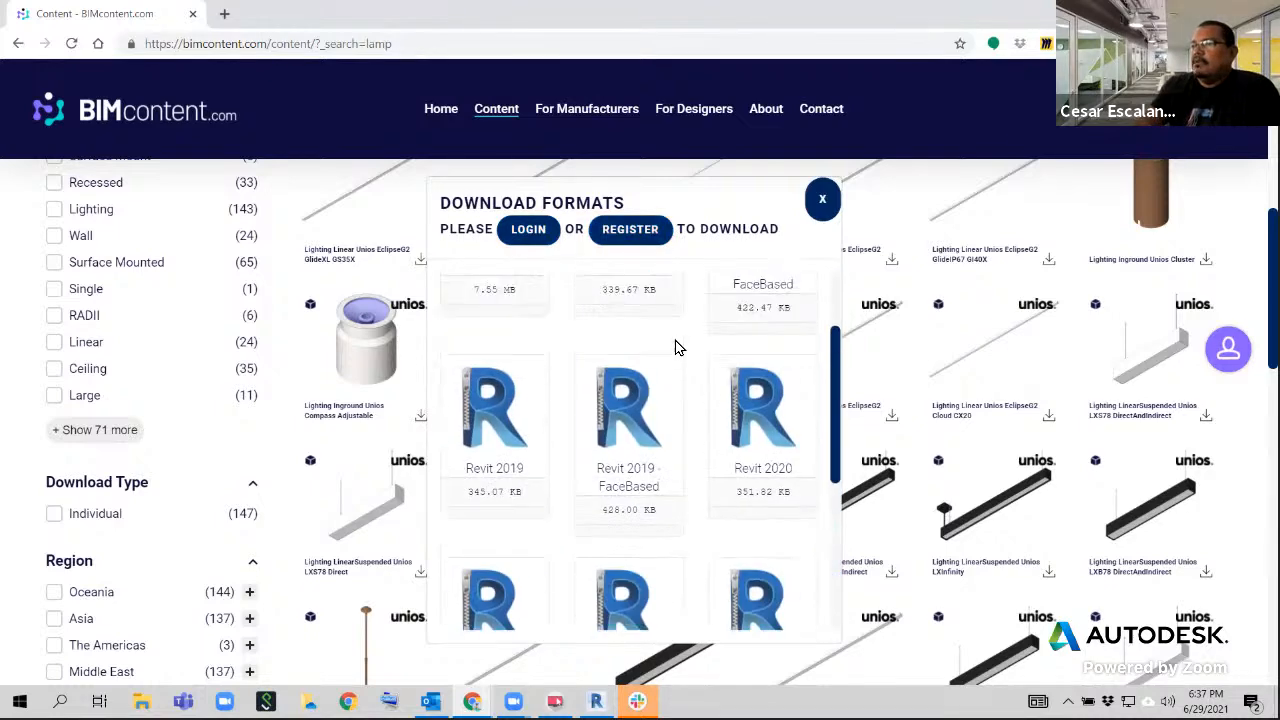
pyautogui.scroll(2, 676, 347)
pyautogui.scroll(-1, 680, 457)
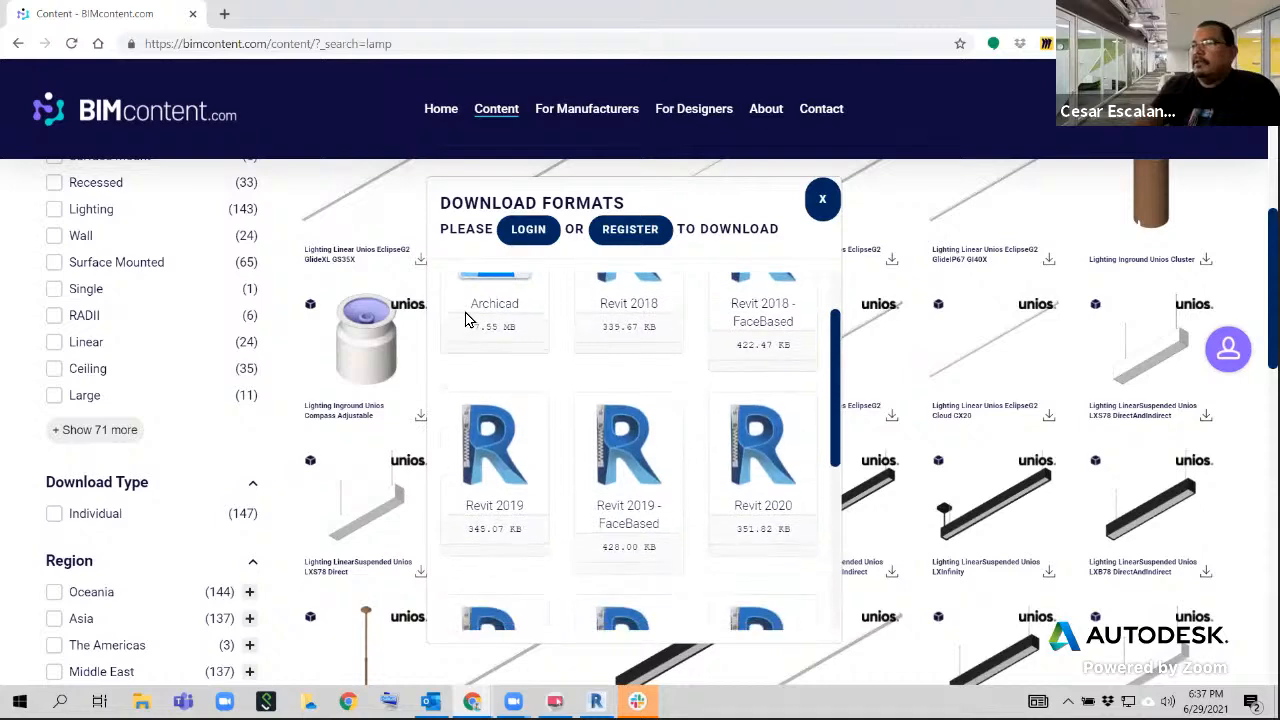
pyautogui.scroll(1, 651, 386)
pyautogui.scroll(-3, 670, 395)
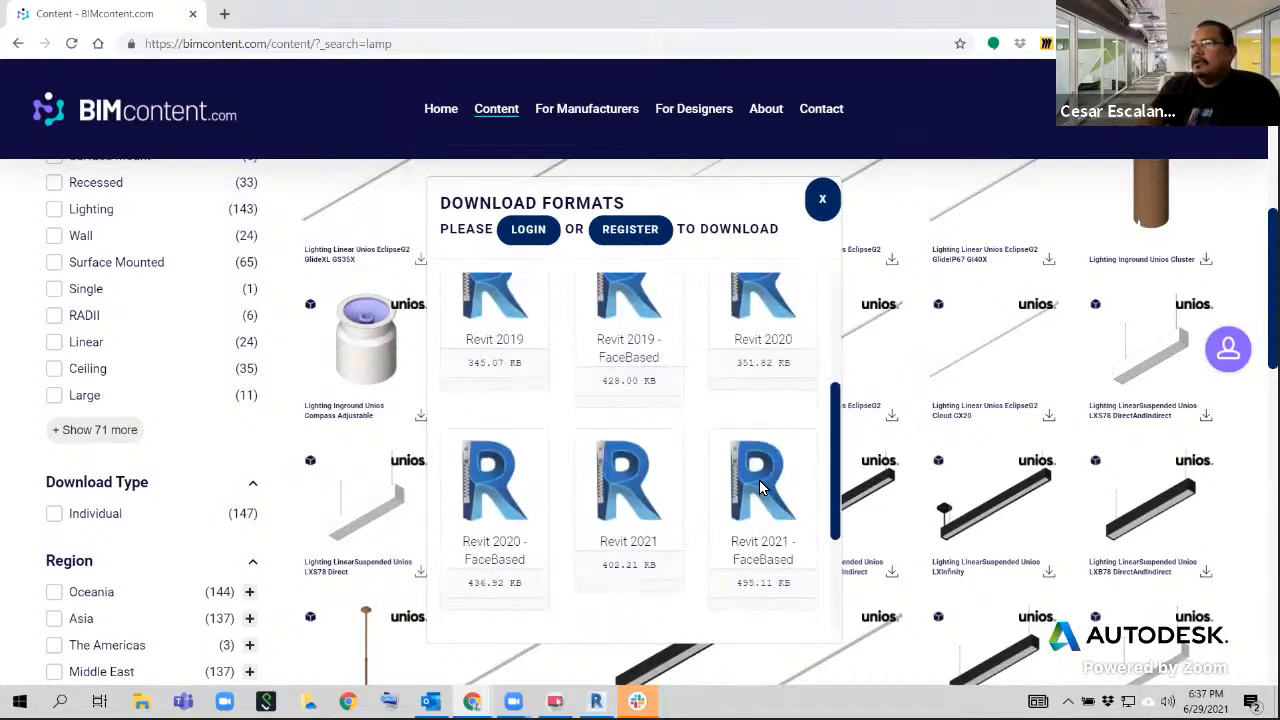
pyautogui.scroll(-2, 758, 485)
pyautogui.scroll(4, 666, 457)
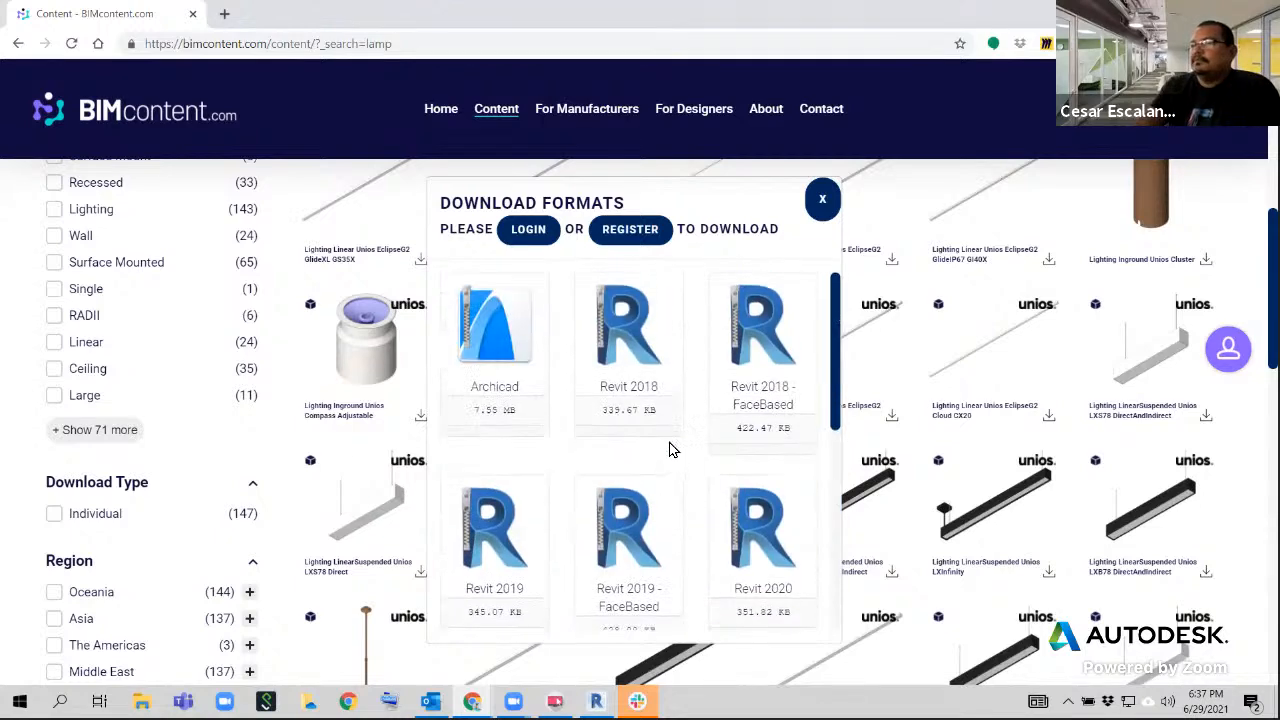
pyautogui.click(822, 199)
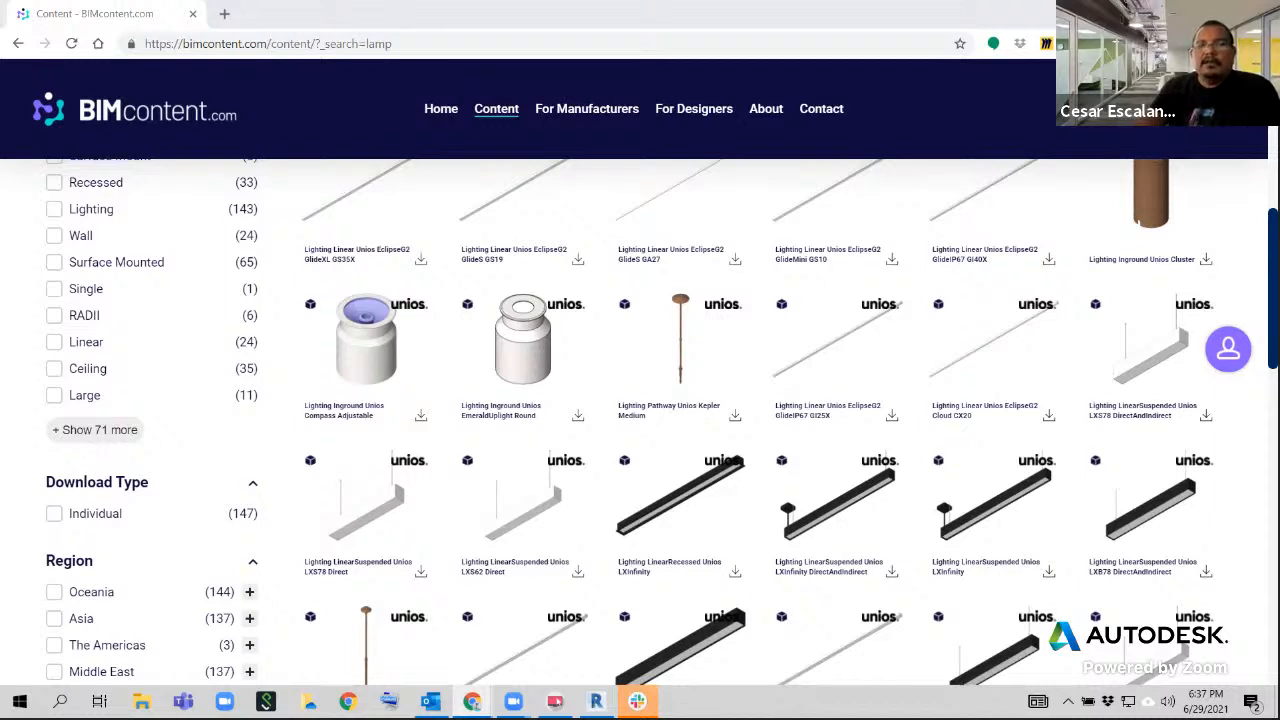
pyautogui.click(19, 44)
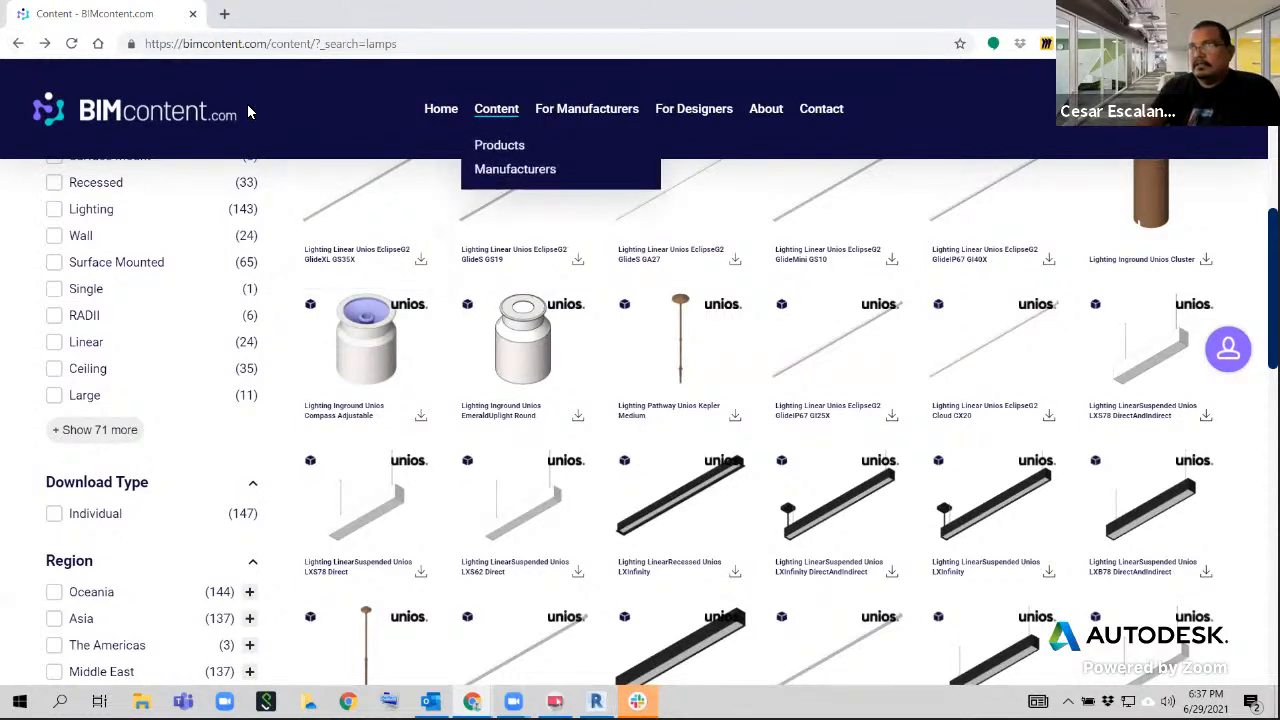
pyautogui.click(436, 50)
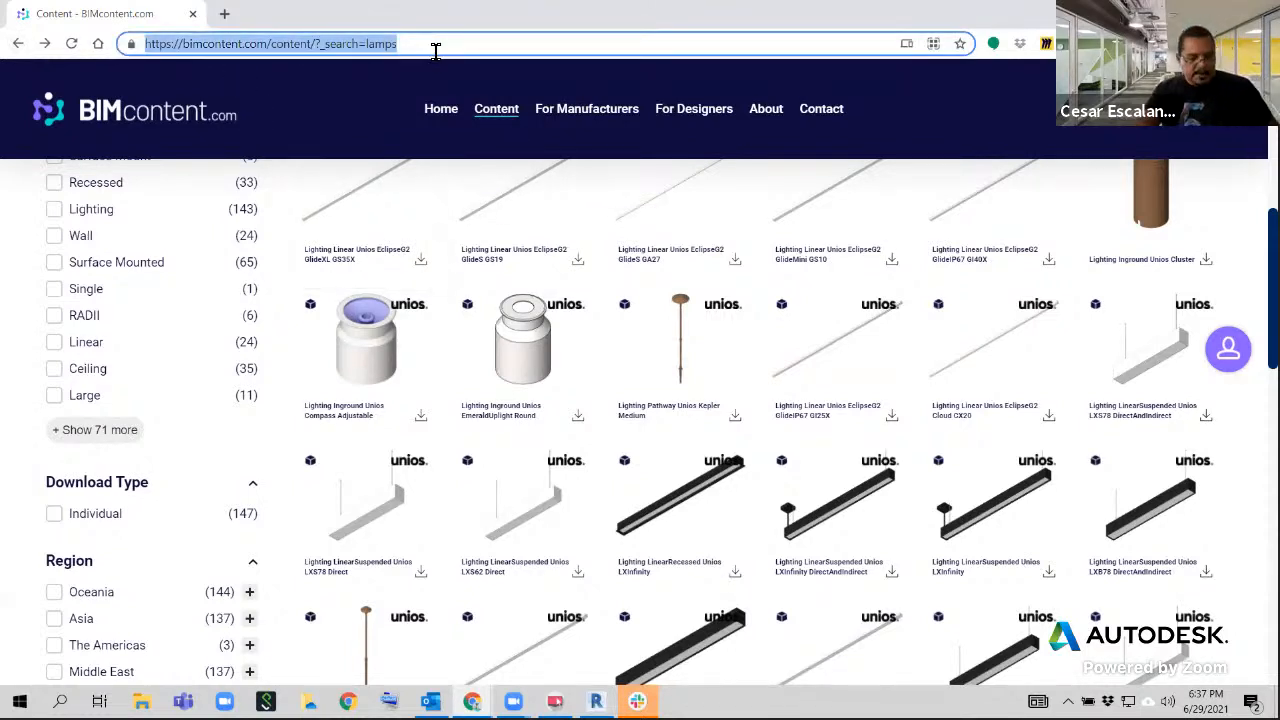
pyautogui.write('https://www.nationalbimlibrary.com/en/find-bim-objects/')
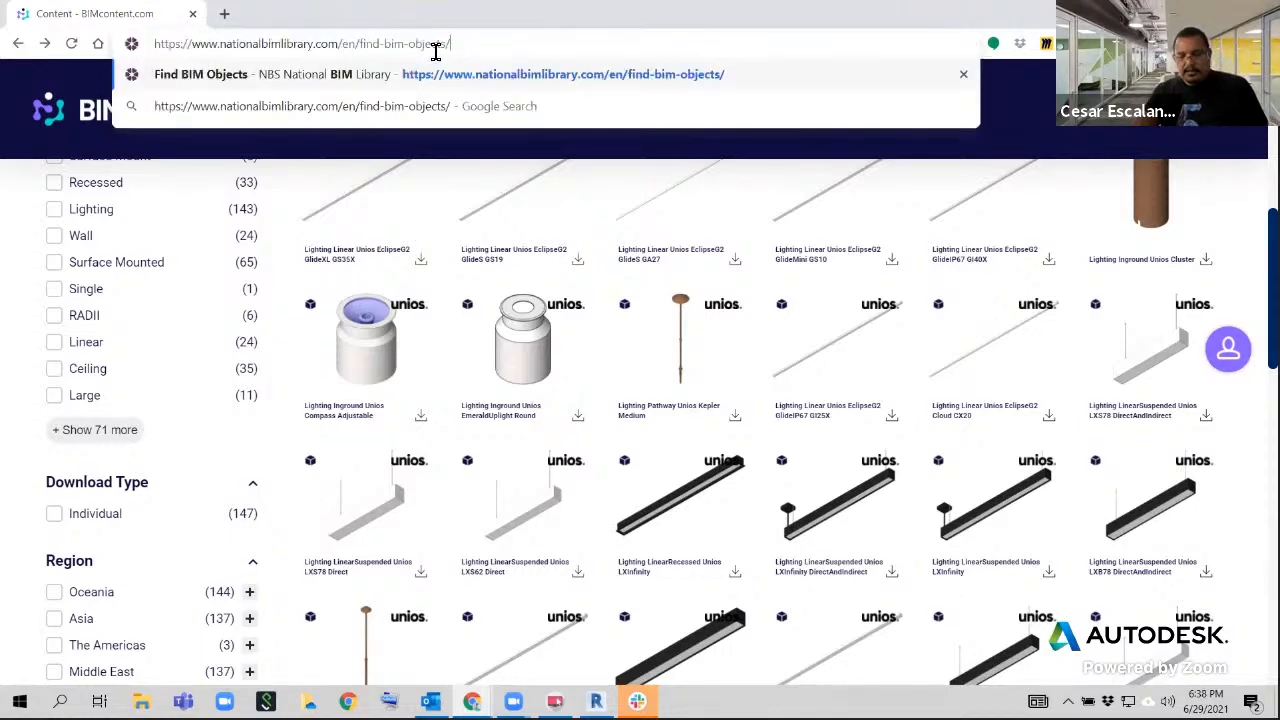
pyautogui.press('Return')
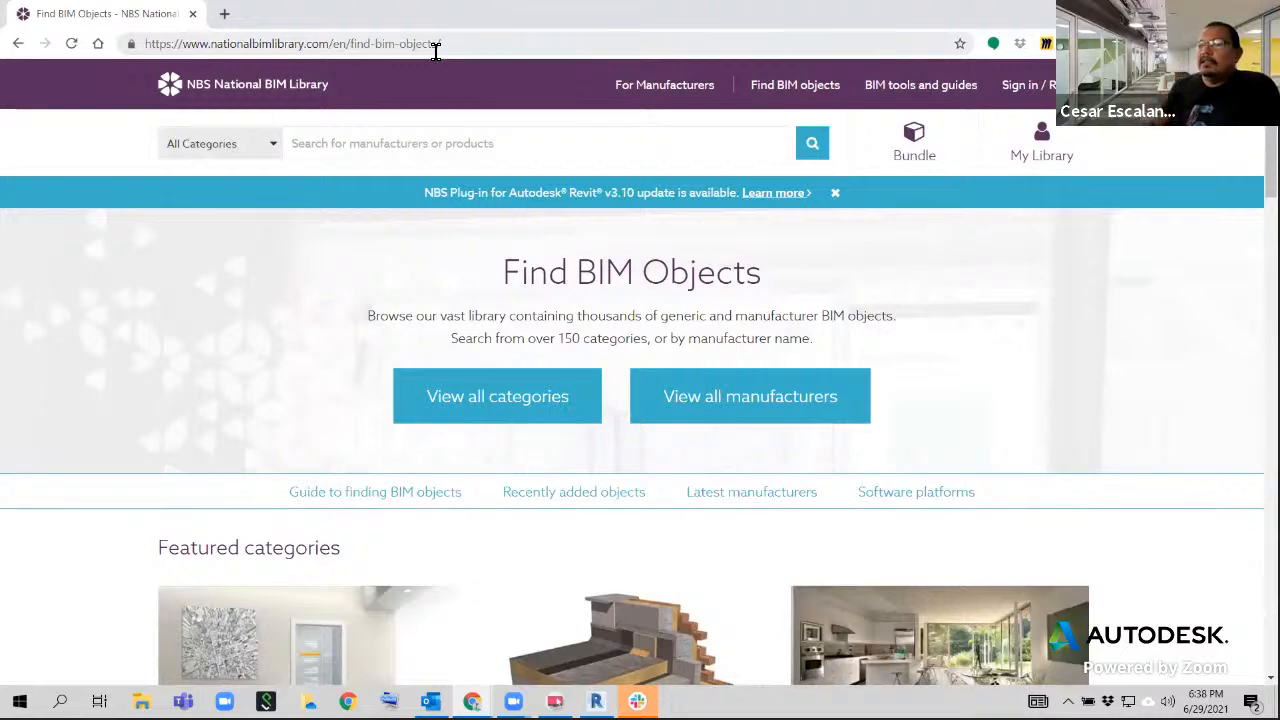
# Look over the featured object categories of the NBS National BIM Library, such as doors, insulation, roofs and walls
pyautogui.scroll(-5, 690, 360)
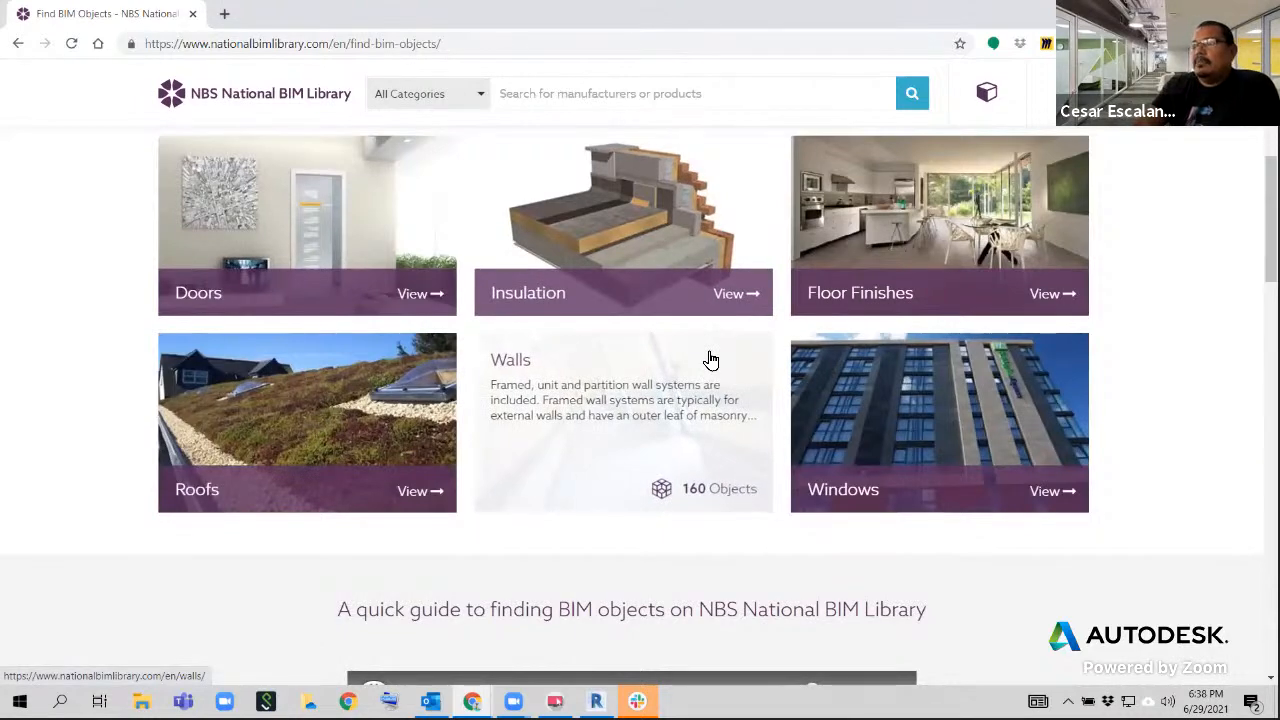
pyautogui.scroll(1, 710, 360)
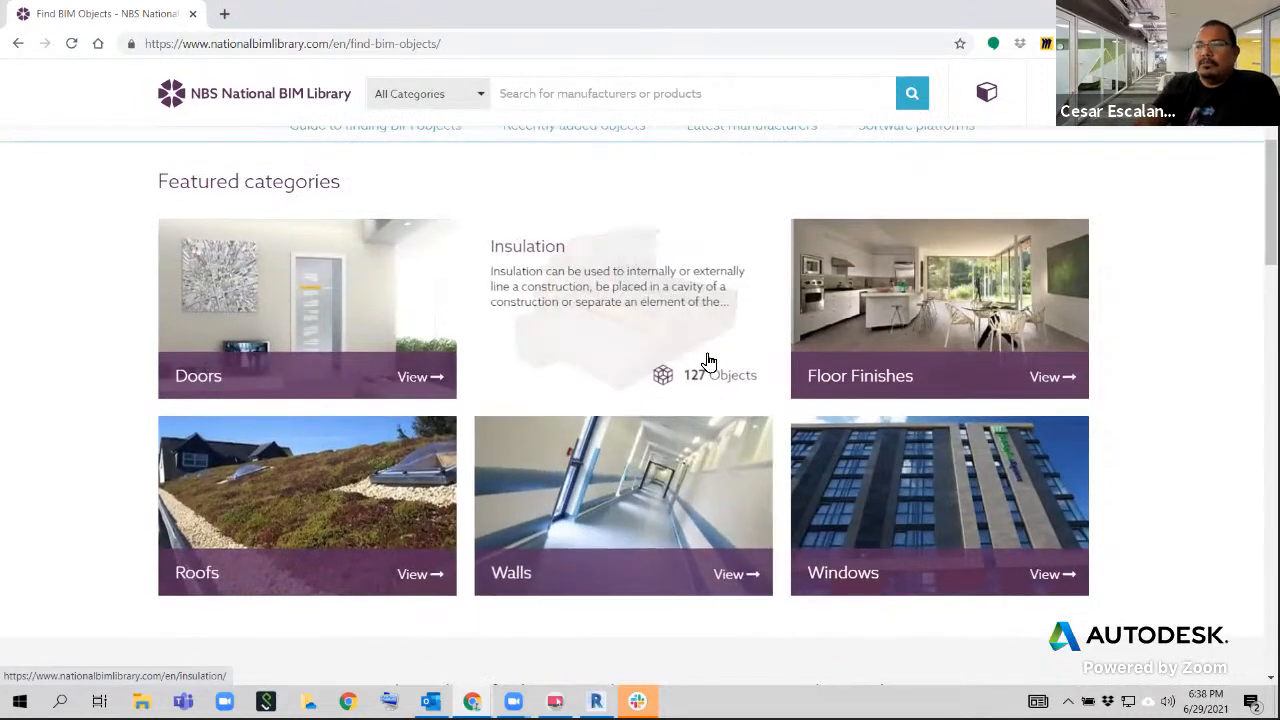
pyautogui.scroll(-3, 710, 360)
pyautogui.scroll(-3, 709, 360)
pyautogui.scroll(4, 709, 360)
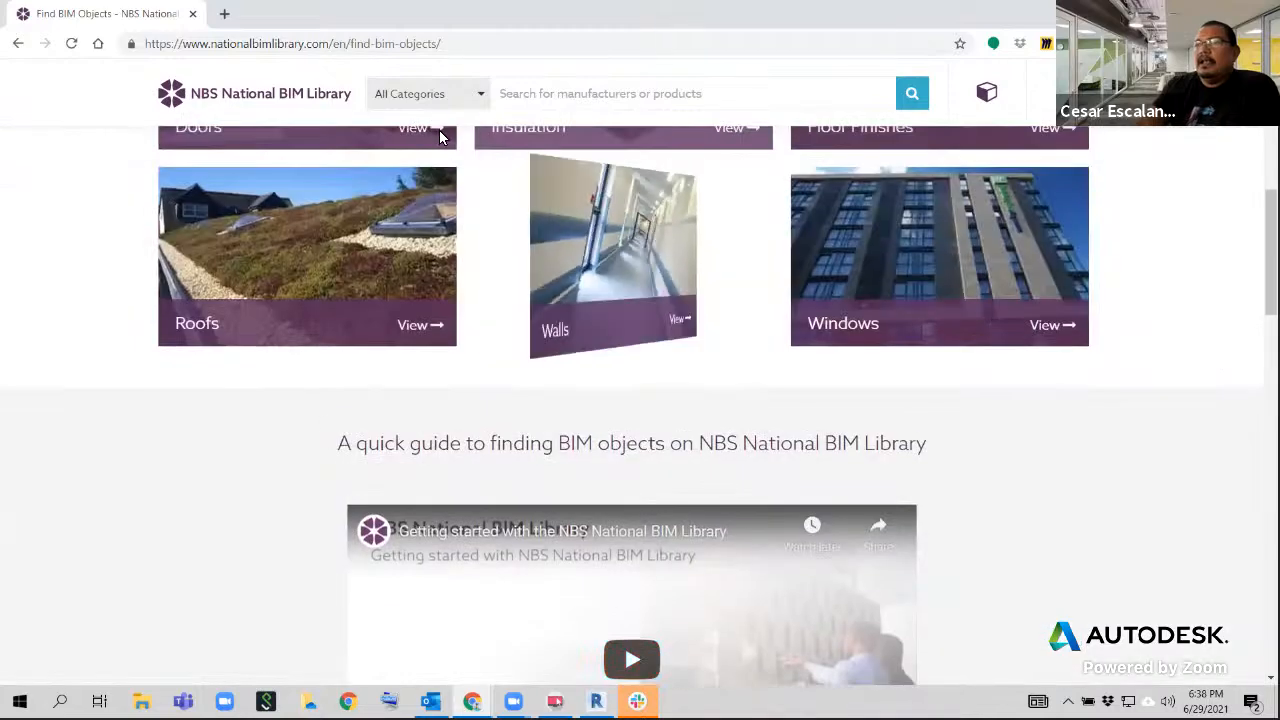
pyautogui.moveTo(331, 44); pyautogui.dragTo(71, 44)
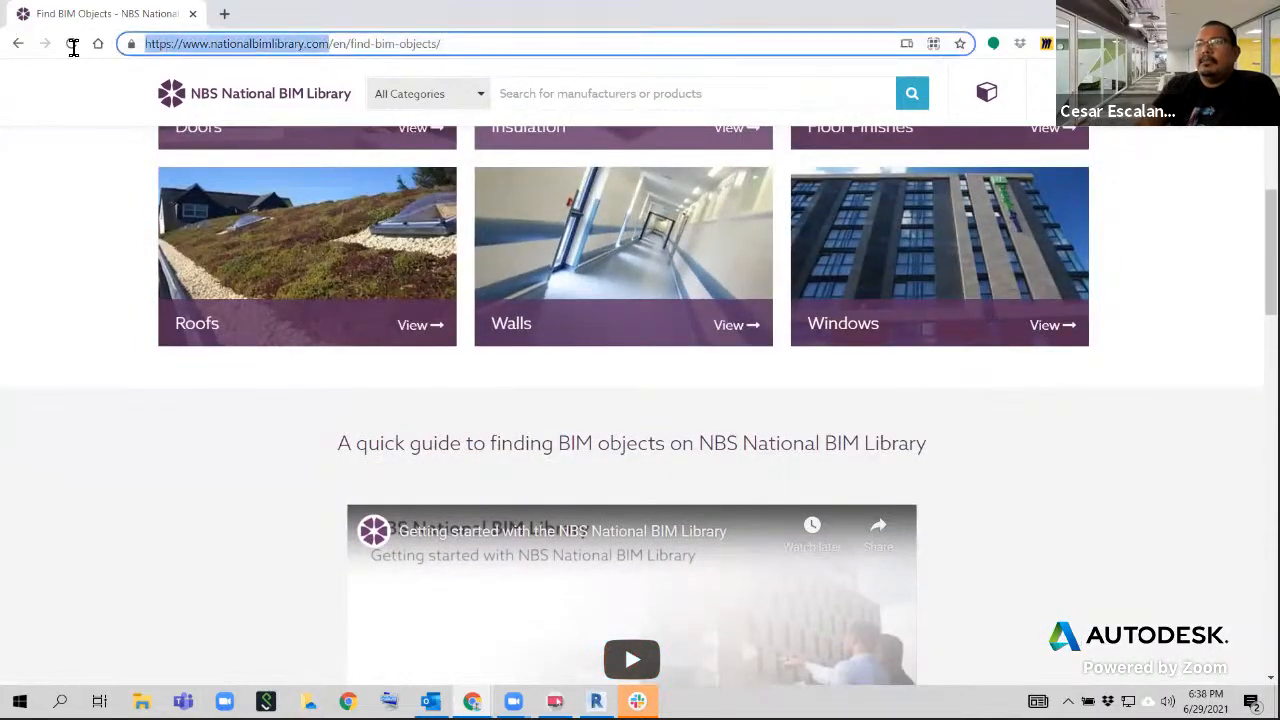
pyautogui.rightClick(180, 50)
pyautogui.click(210, 162)
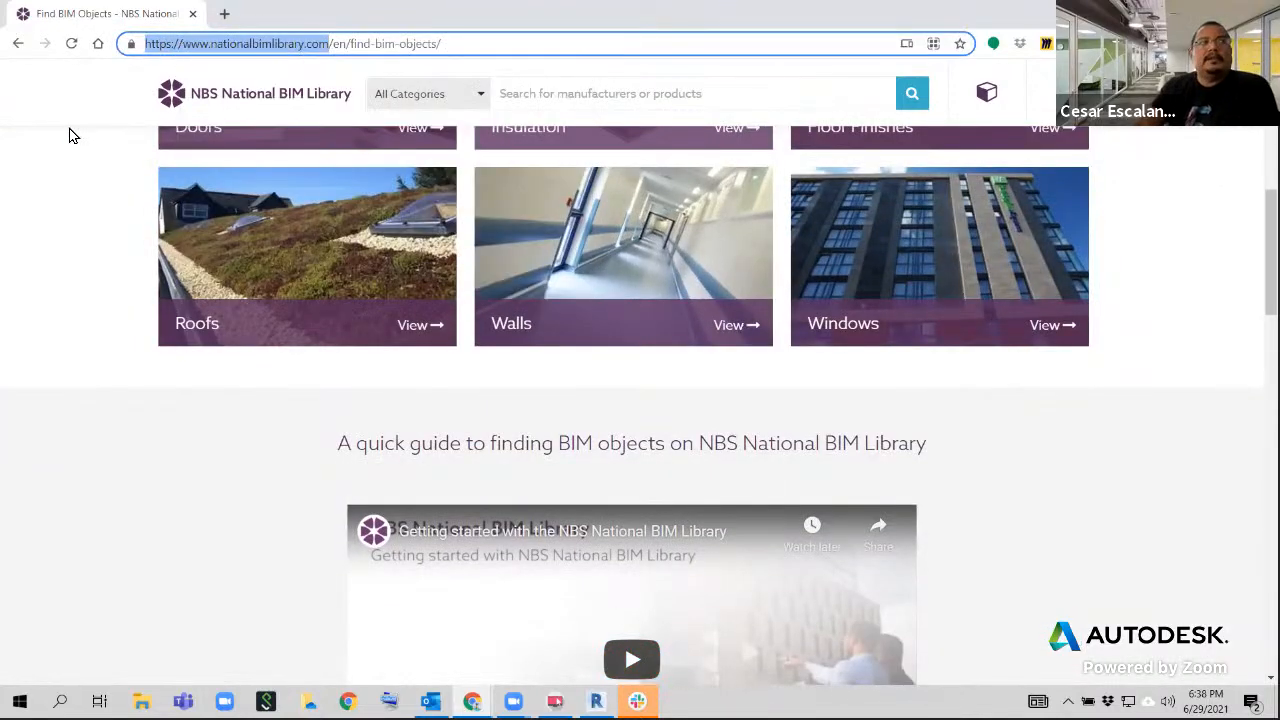
pyautogui.click(70, 135)
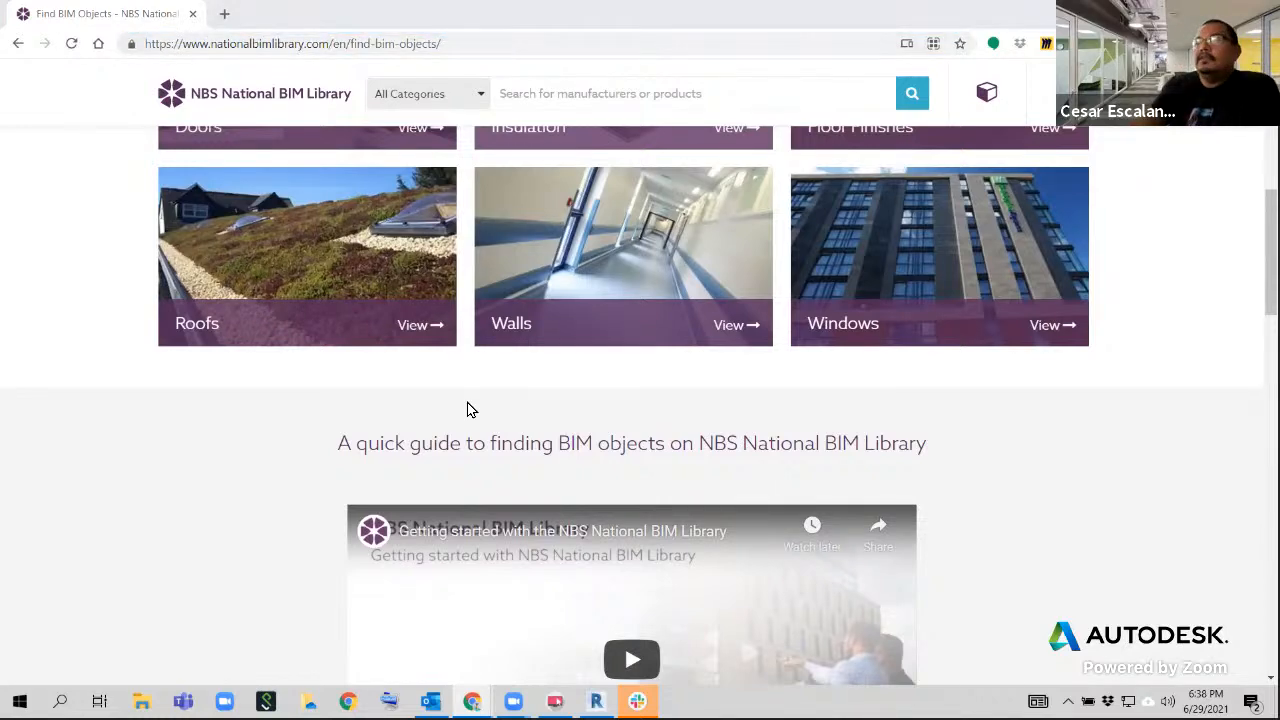
# Look over the featured categories and the category and manufacturer browsing options on the NBS page
pyautogui.scroll(3, 899, 390)
pyautogui.scroll(1, 899, 386)
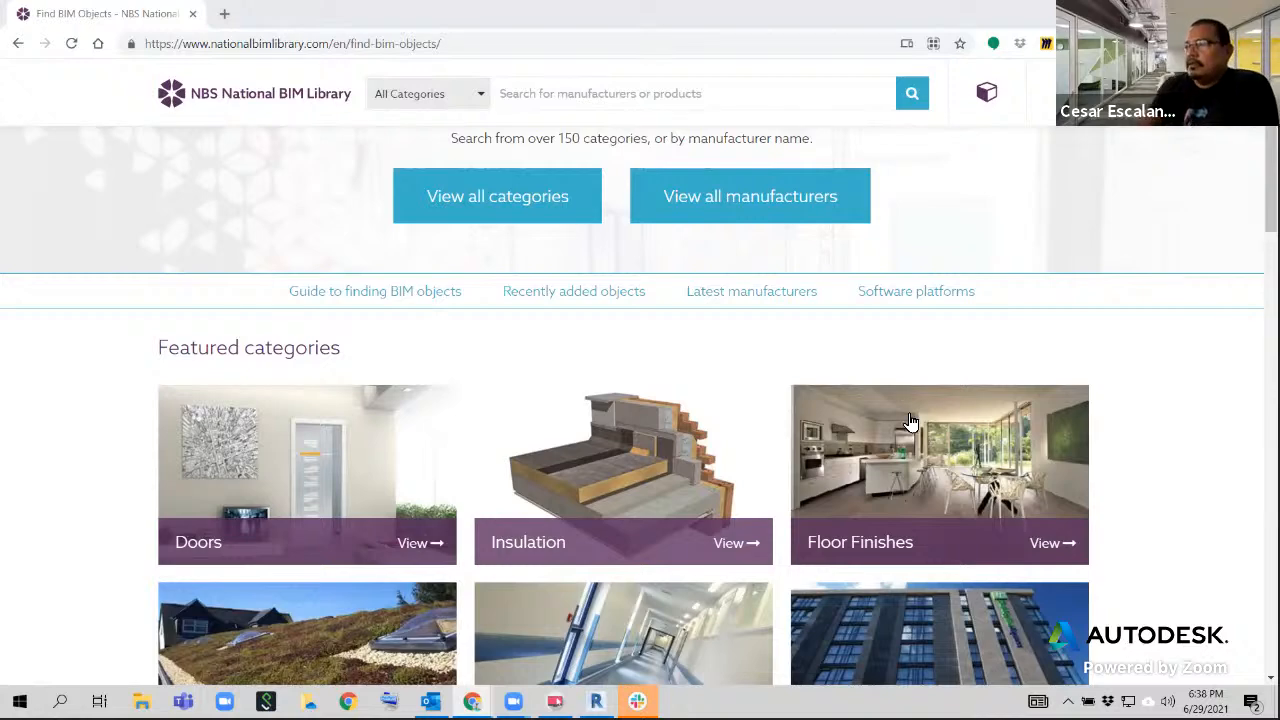
pyautogui.scroll(-4, 912, 432)
pyautogui.scroll(2, 911, 428)
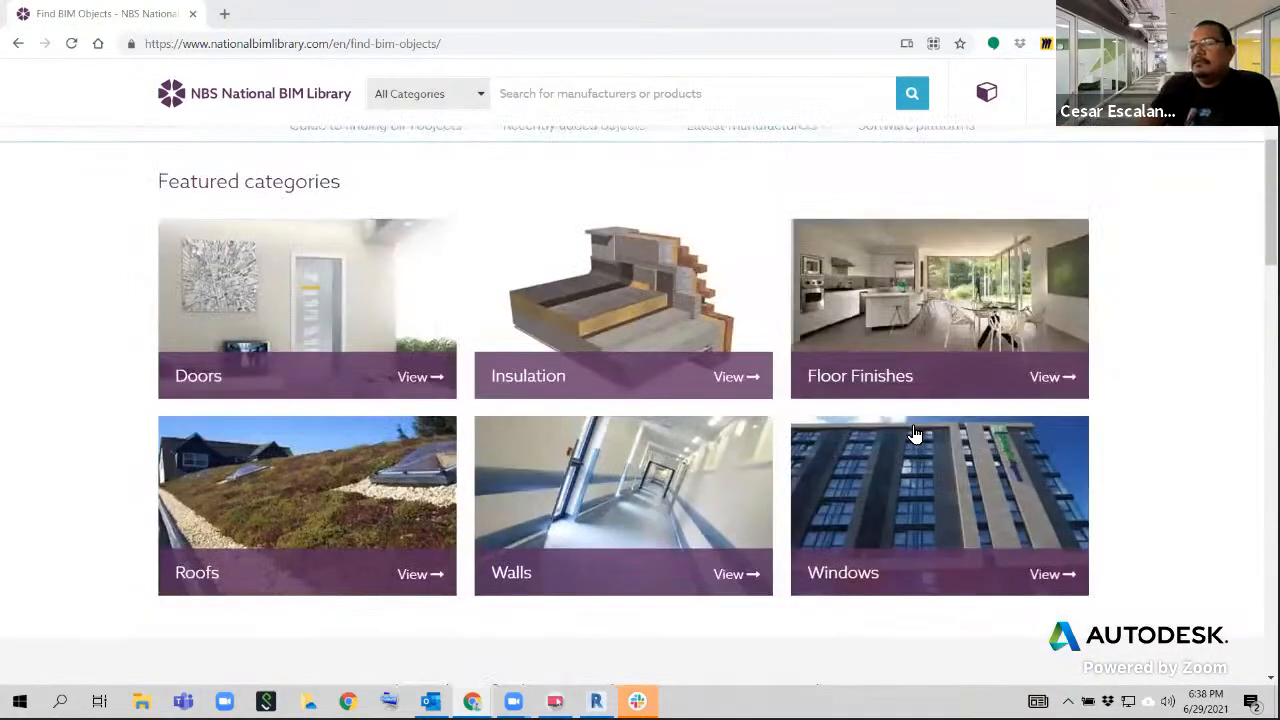
pyautogui.scroll(2, 911, 425)
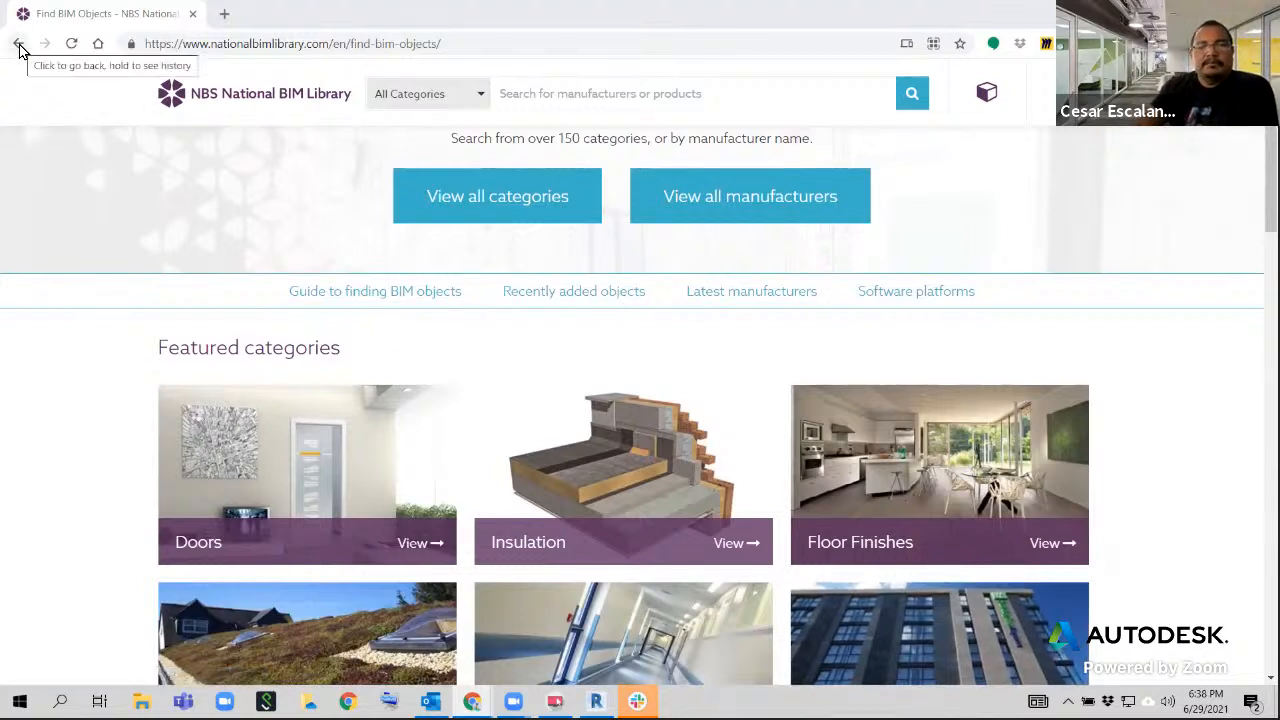
pyautogui.click(502, 43)
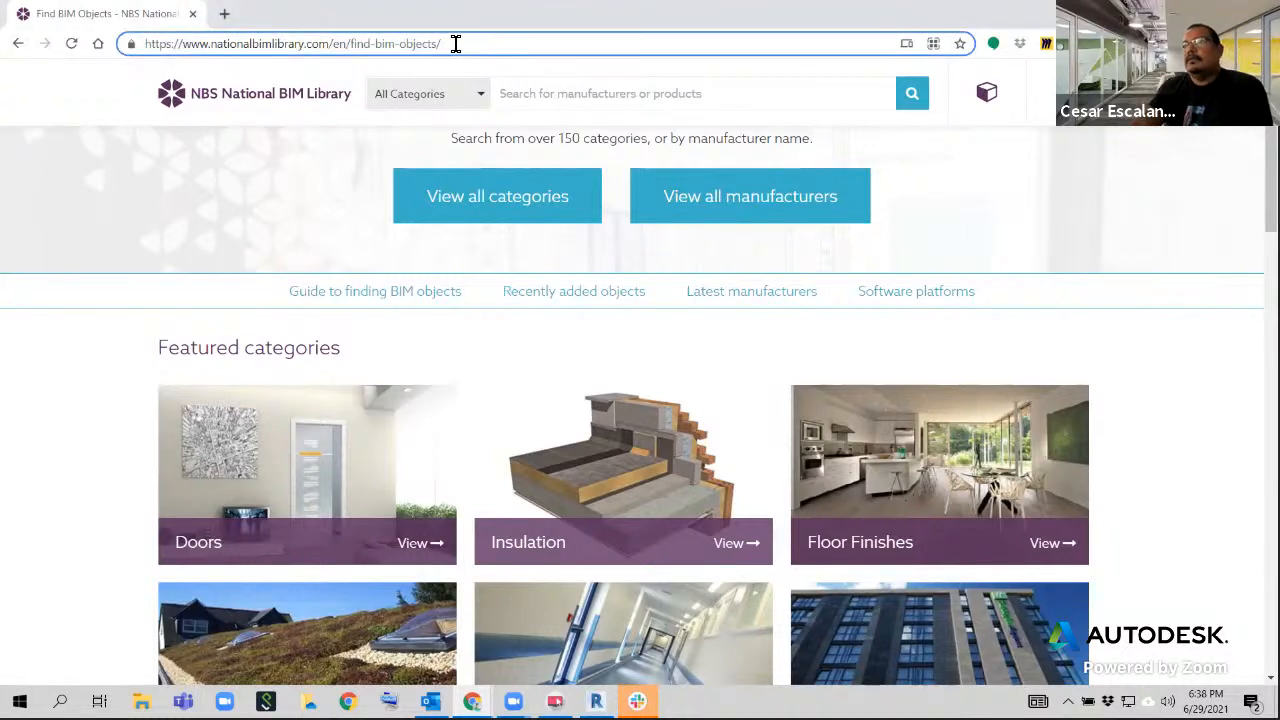
pyautogui.hotkey('ctrl', 'a')
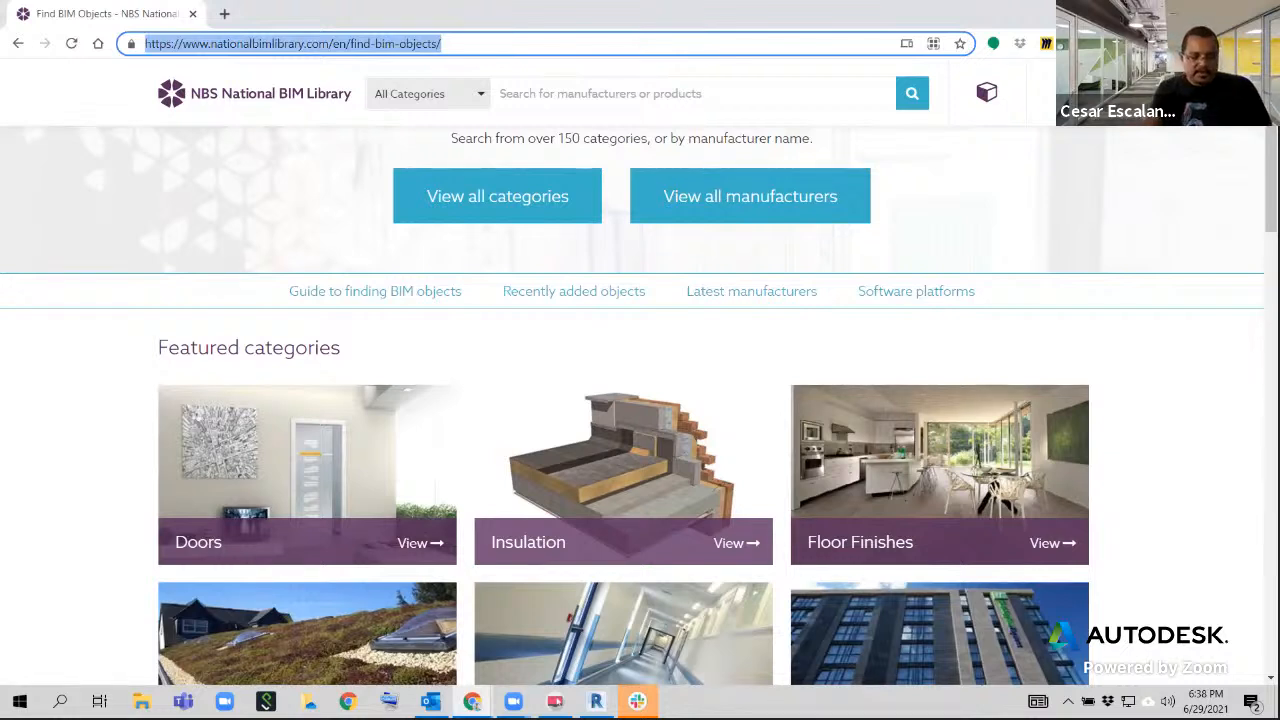
pyautogui.write('revit')
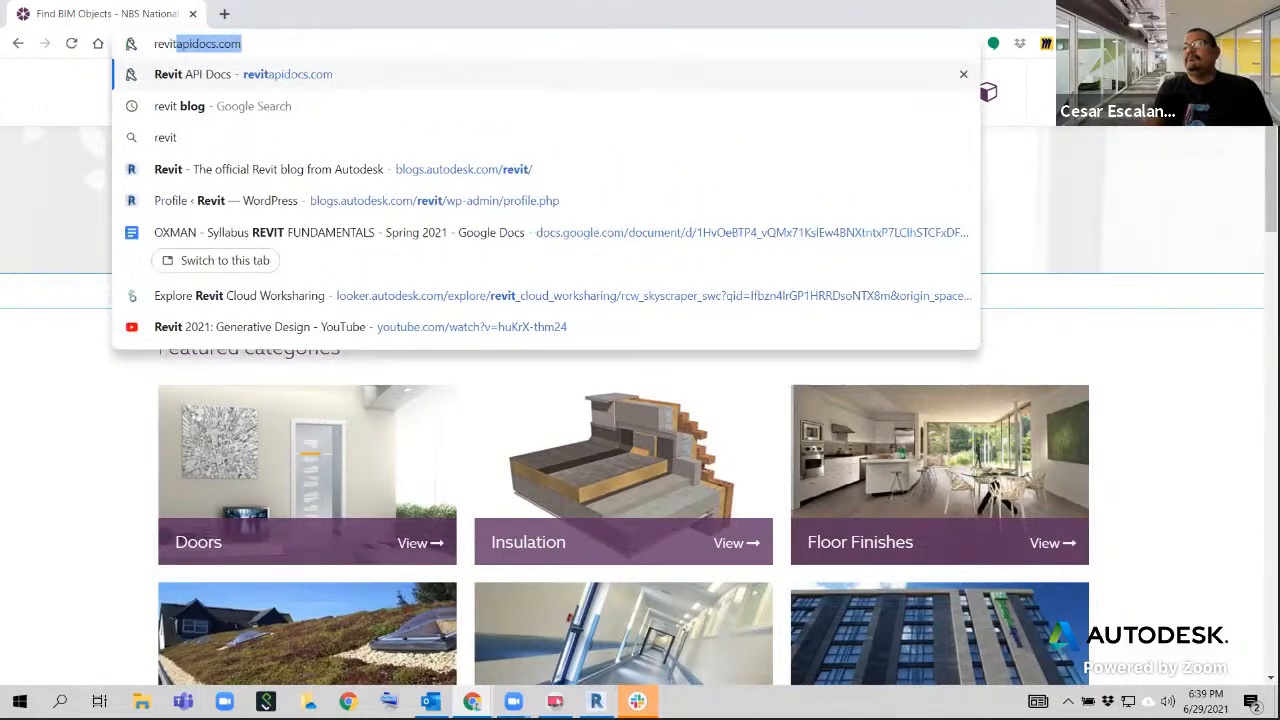
pyautogui.press('BackSpace')
pyautogui.press('BackSpace')
pyautogui.press('BackSpace')
pyautogui.press('BackSpace')
pyautogui.press('BackSpace')
pyautogui.press('BackSpace')
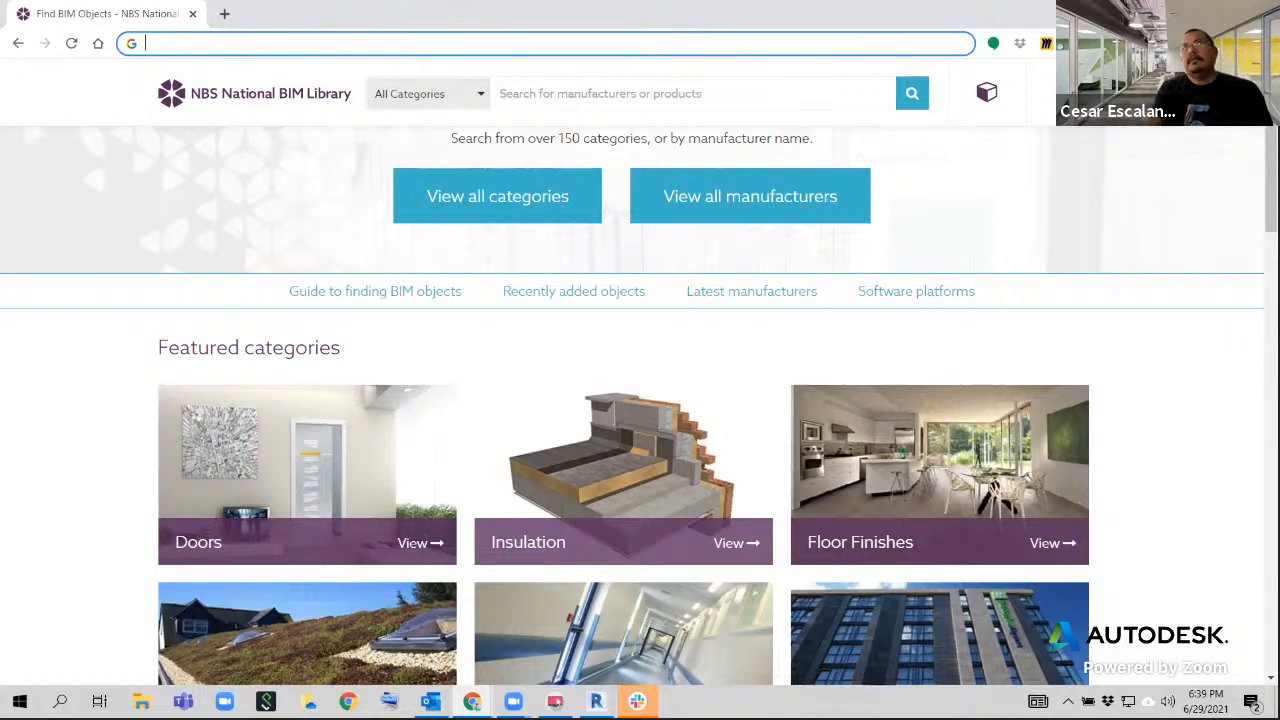
pyautogui.write('revit')
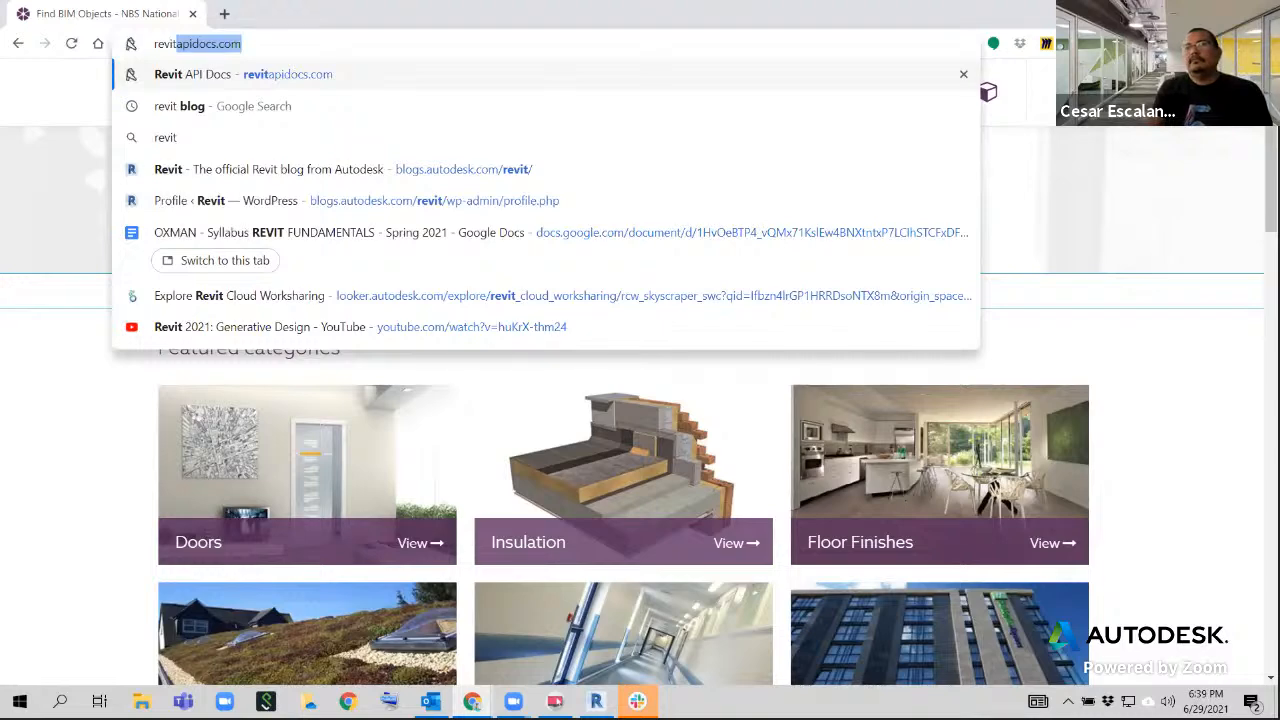
pyautogui.press('BackSpace')
pyautogui.press('BackSpace')
pyautogui.press('BackSpace')
pyautogui.press('BackSpace')
pyautogui.press('BackSpace')
pyautogui.press('BackSpace')
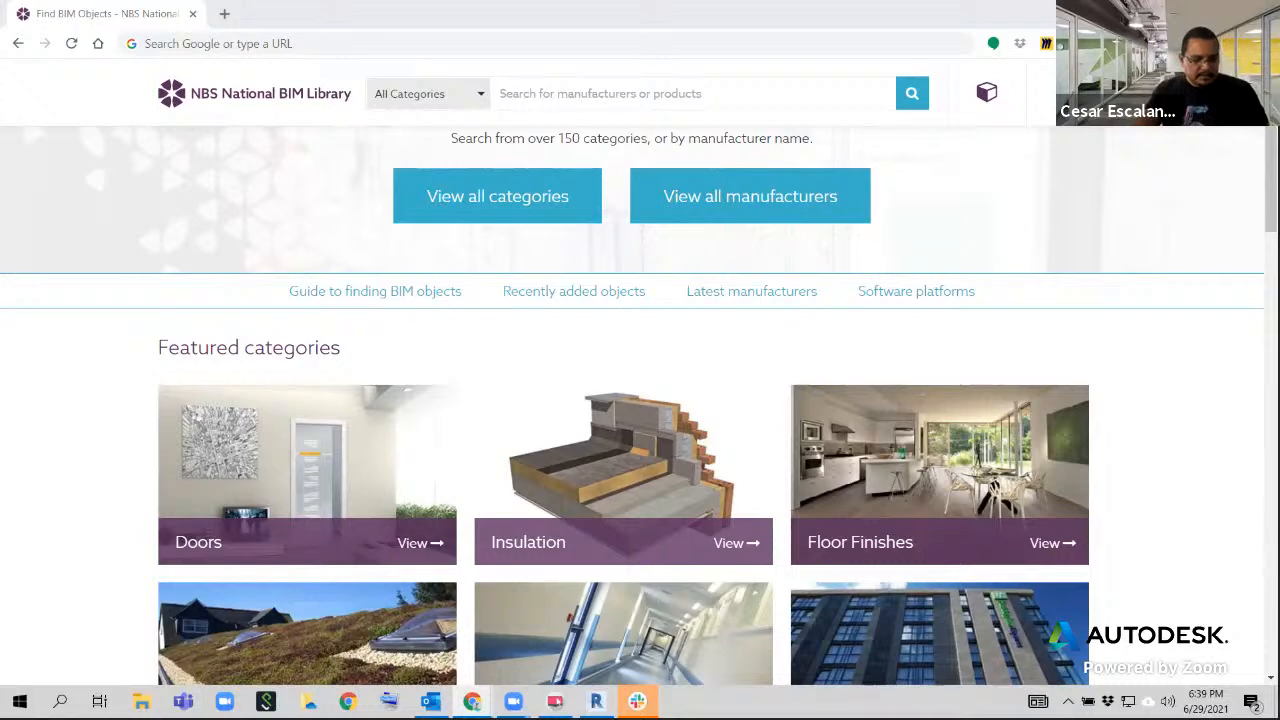
pyautogui.click(340, 45)
pyautogui.hotkey('ctrl', 'v')
pyautogui.press('Return')
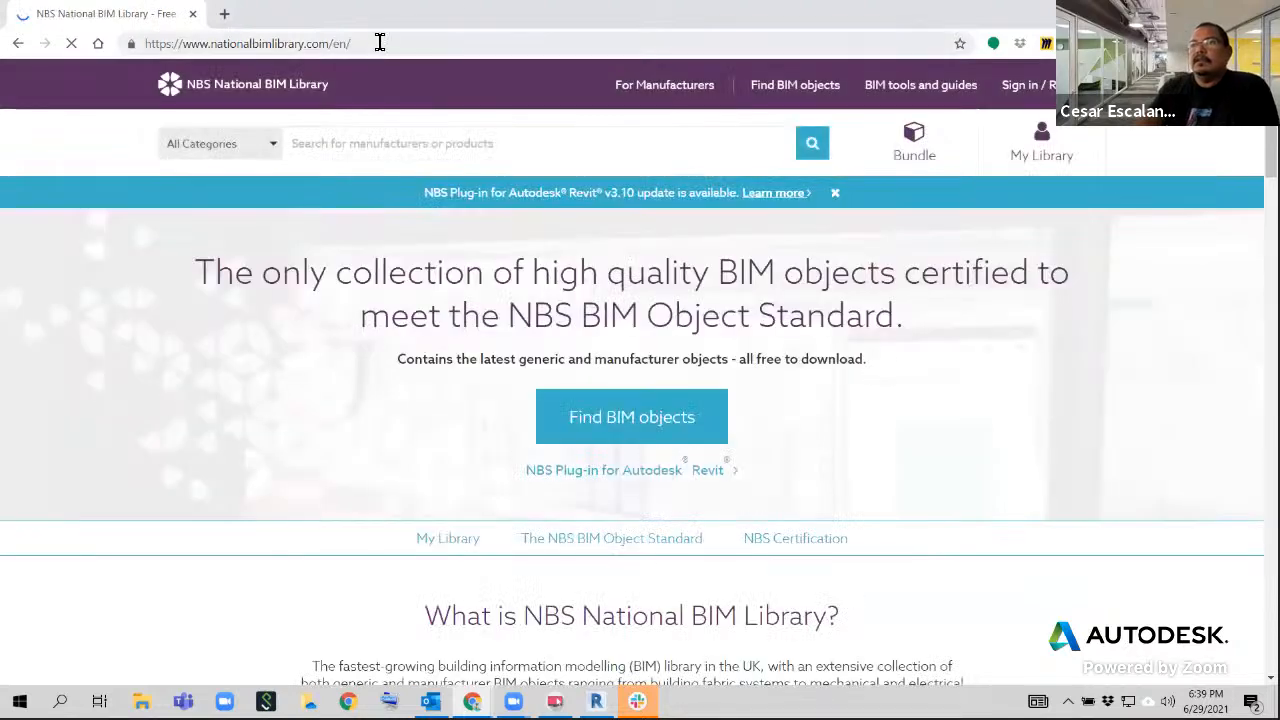
pyautogui.click(375, 45)
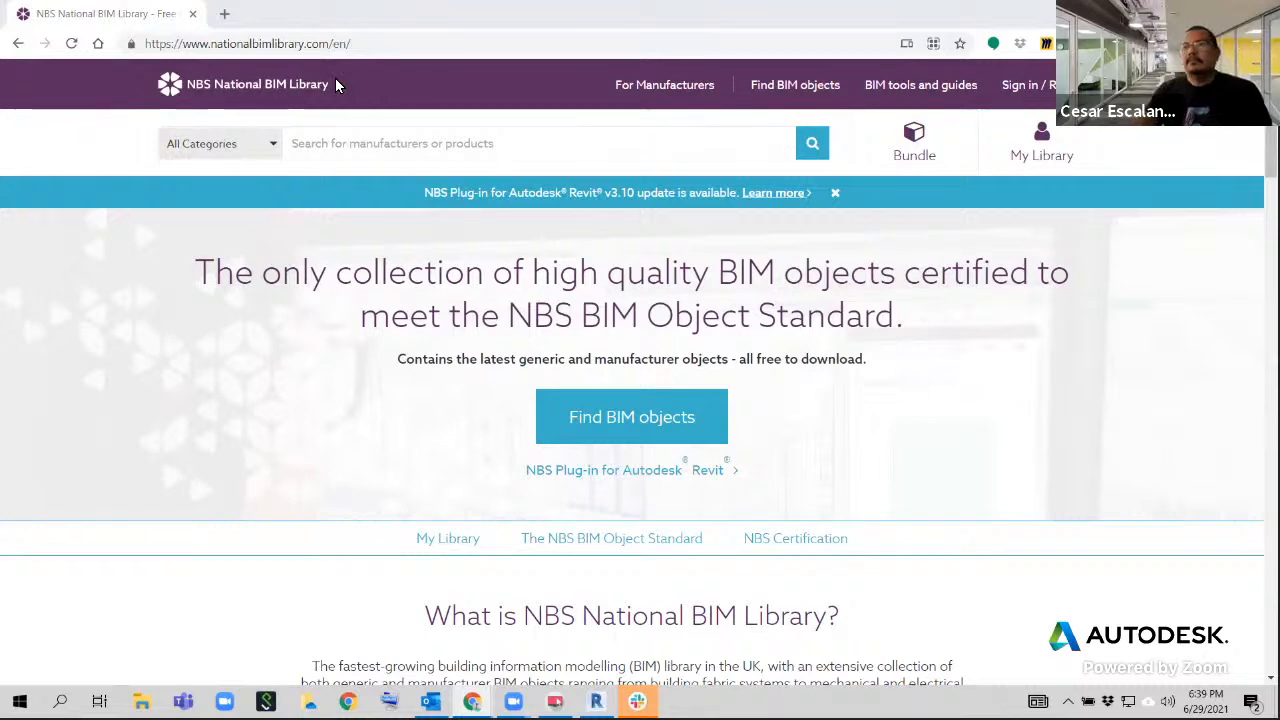
pyautogui.click(346, 44)
pyautogui.write('https://www.bimstore.co/')
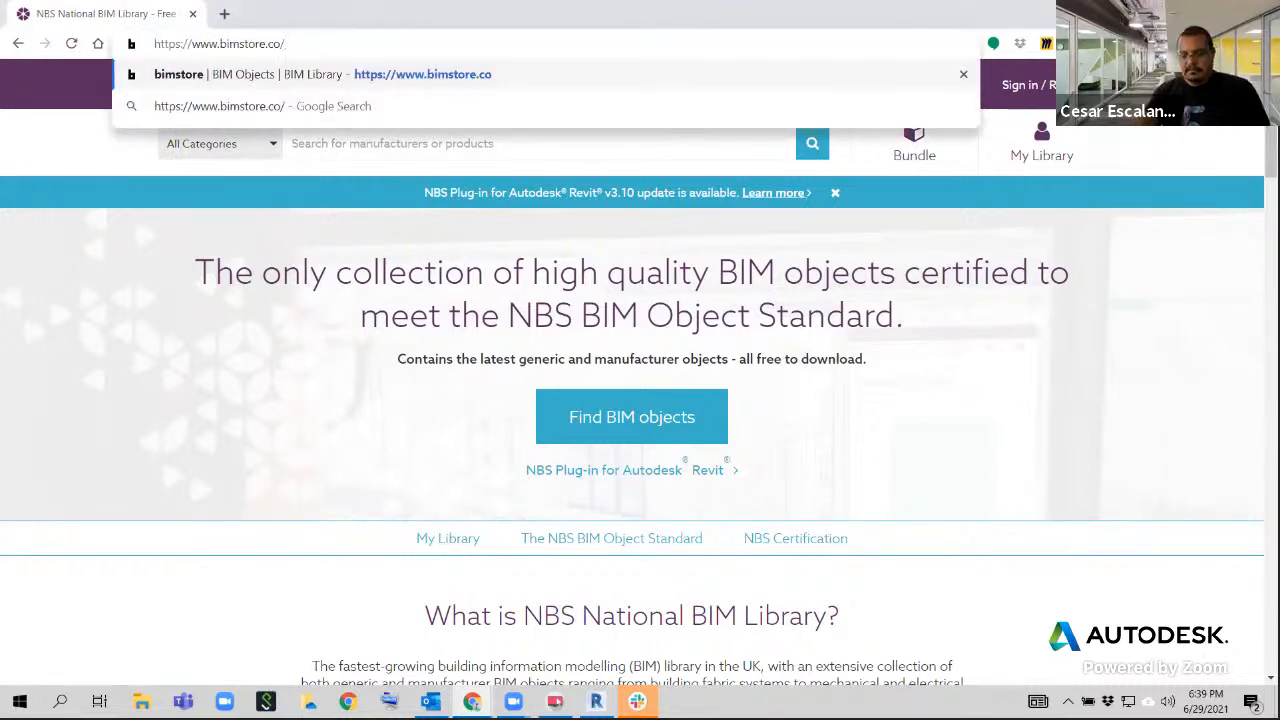
pyautogui.press('Return')
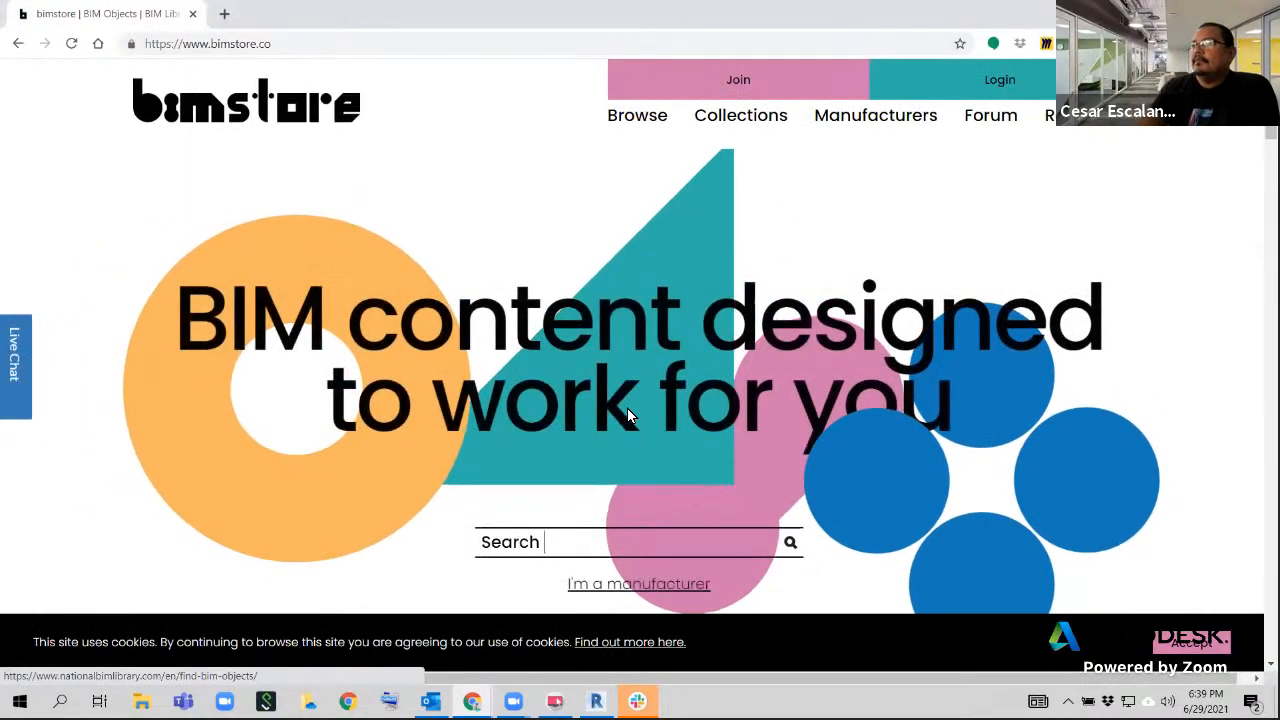
# Look over the curated BIM content collections and featured news on the bimstore home page
pyautogui.scroll(-7, 628, 415)
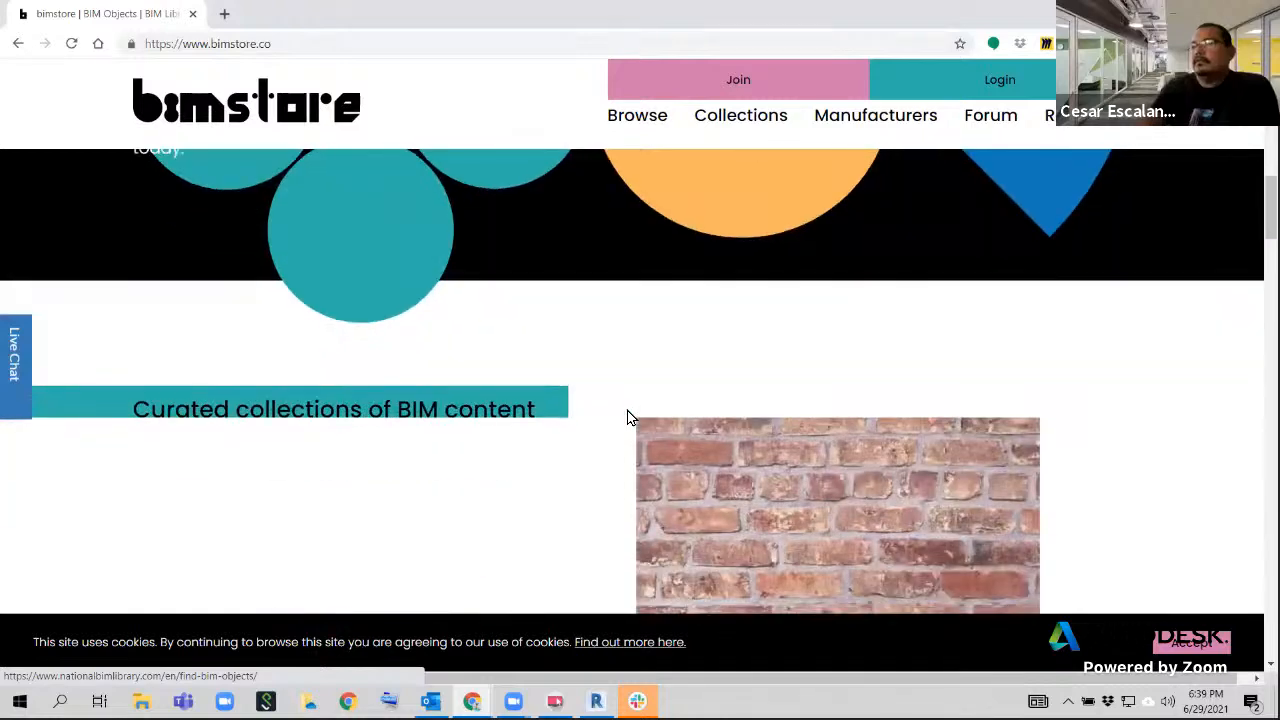
pyautogui.scroll(-3, 629, 418)
pyautogui.scroll(-3, 628, 418)
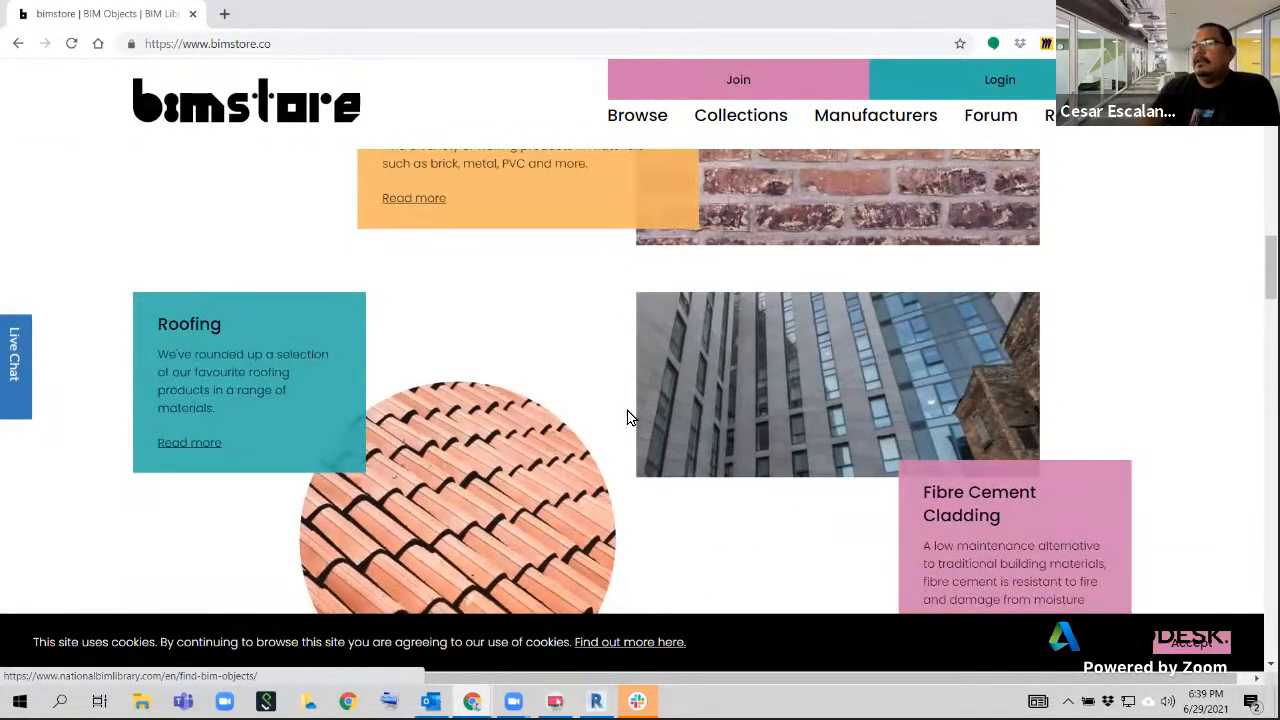
pyautogui.scroll(-2, 628, 418)
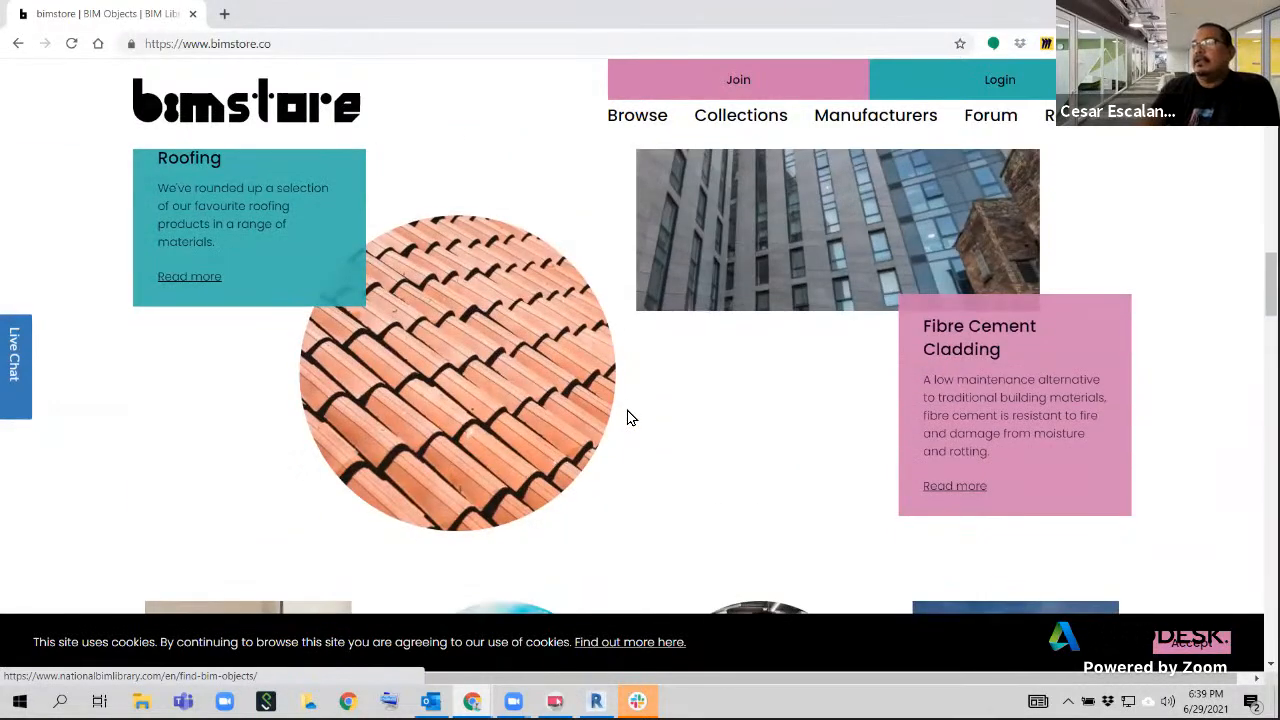
pyautogui.scroll(-4, 629, 418)
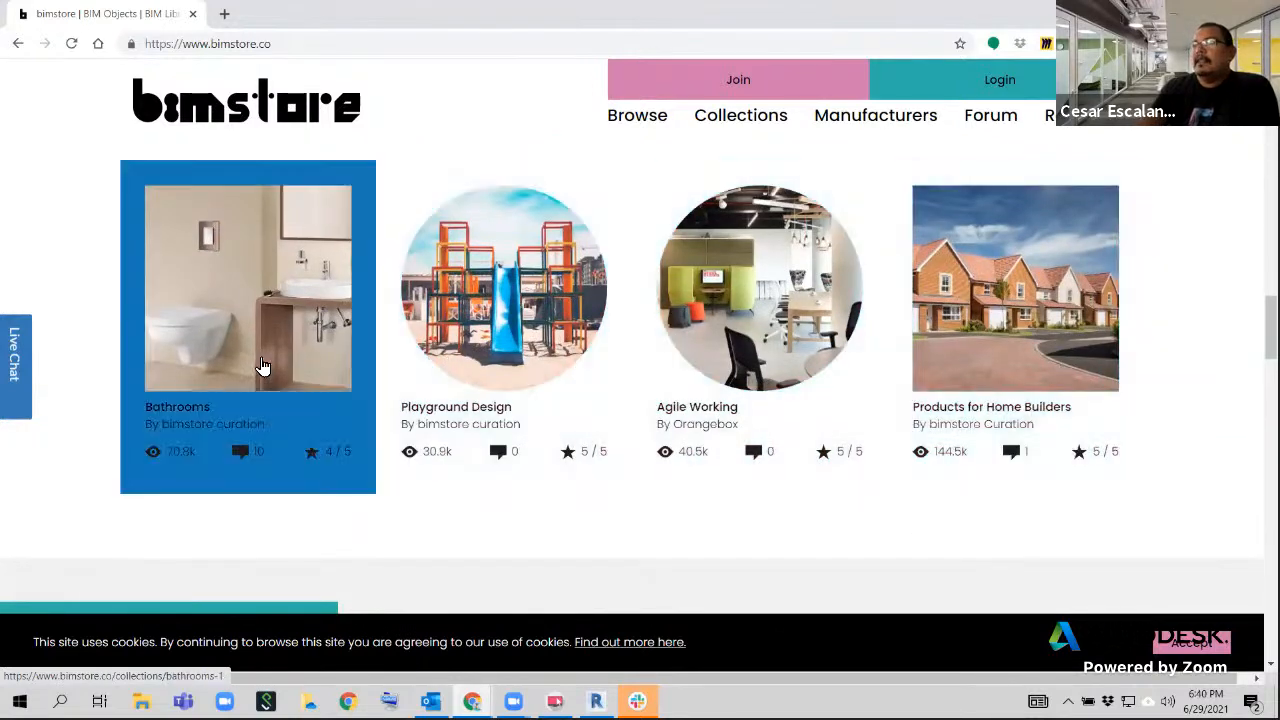
pyautogui.scroll(-2, 826, 414)
pyautogui.scroll(-1, 823, 406)
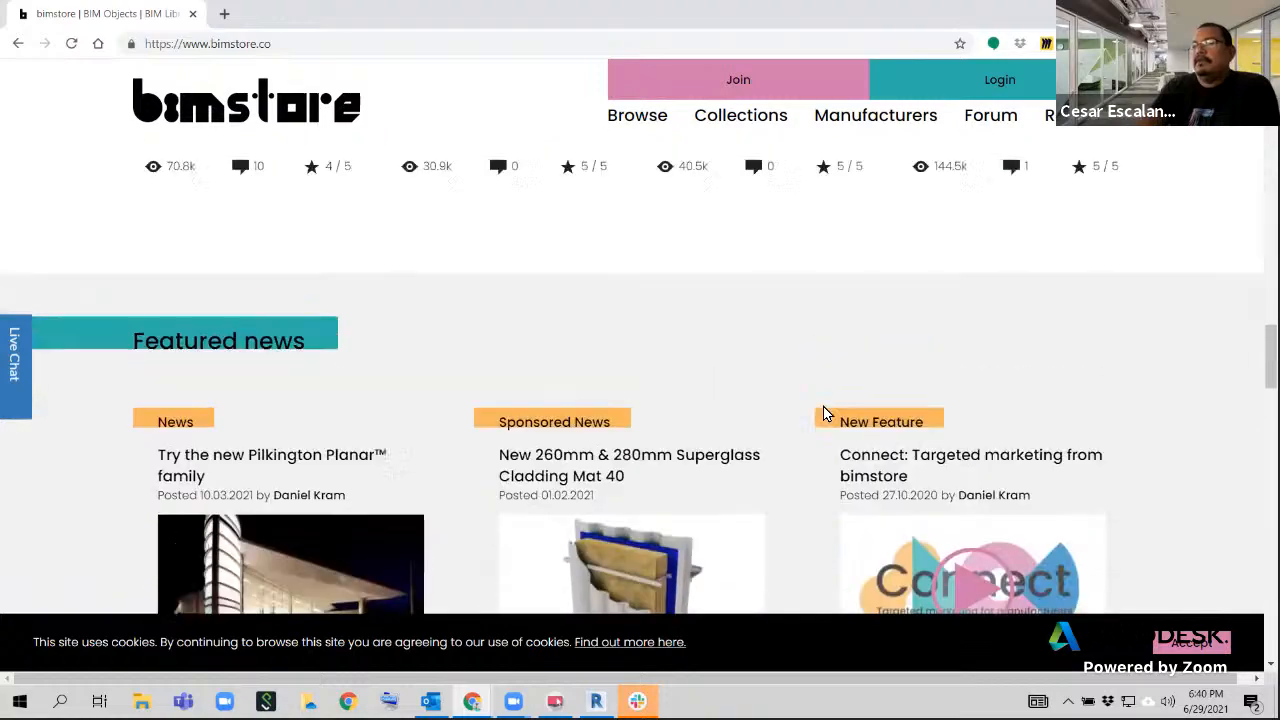
pyautogui.scroll(1, 826, 414)
pyautogui.scroll(3, 826, 414)
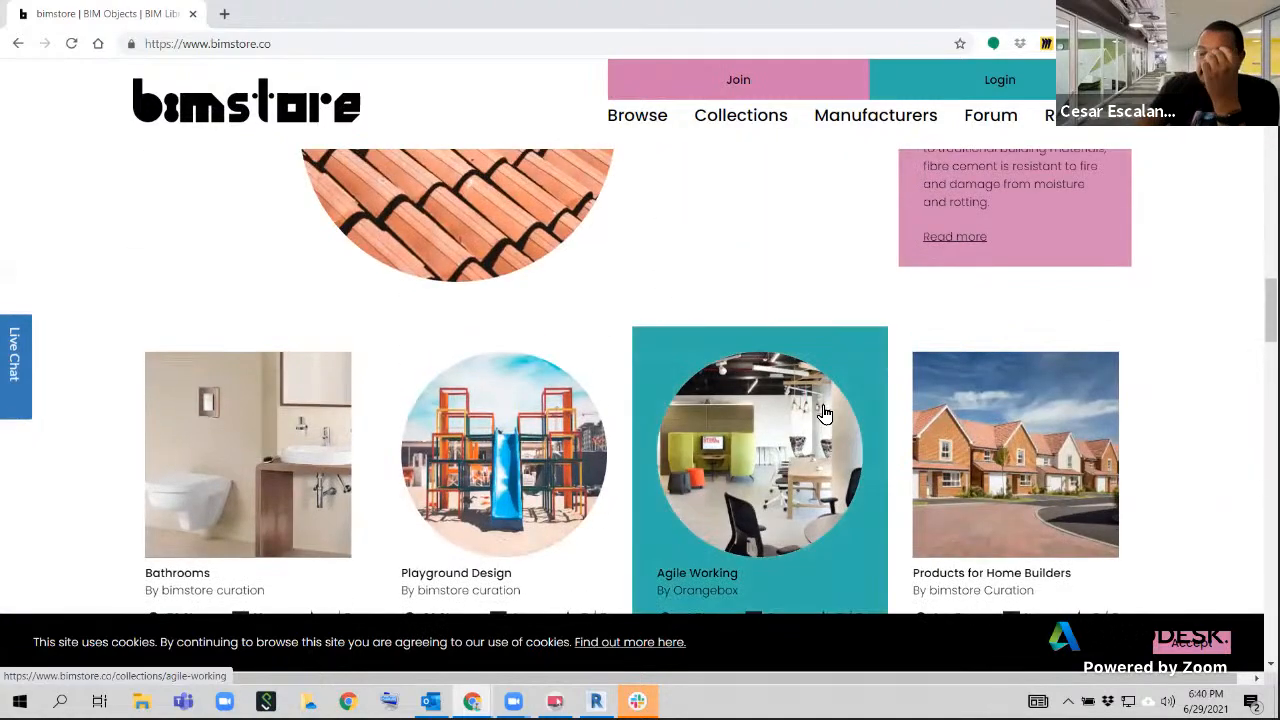
pyautogui.scroll(8, 790, 450)
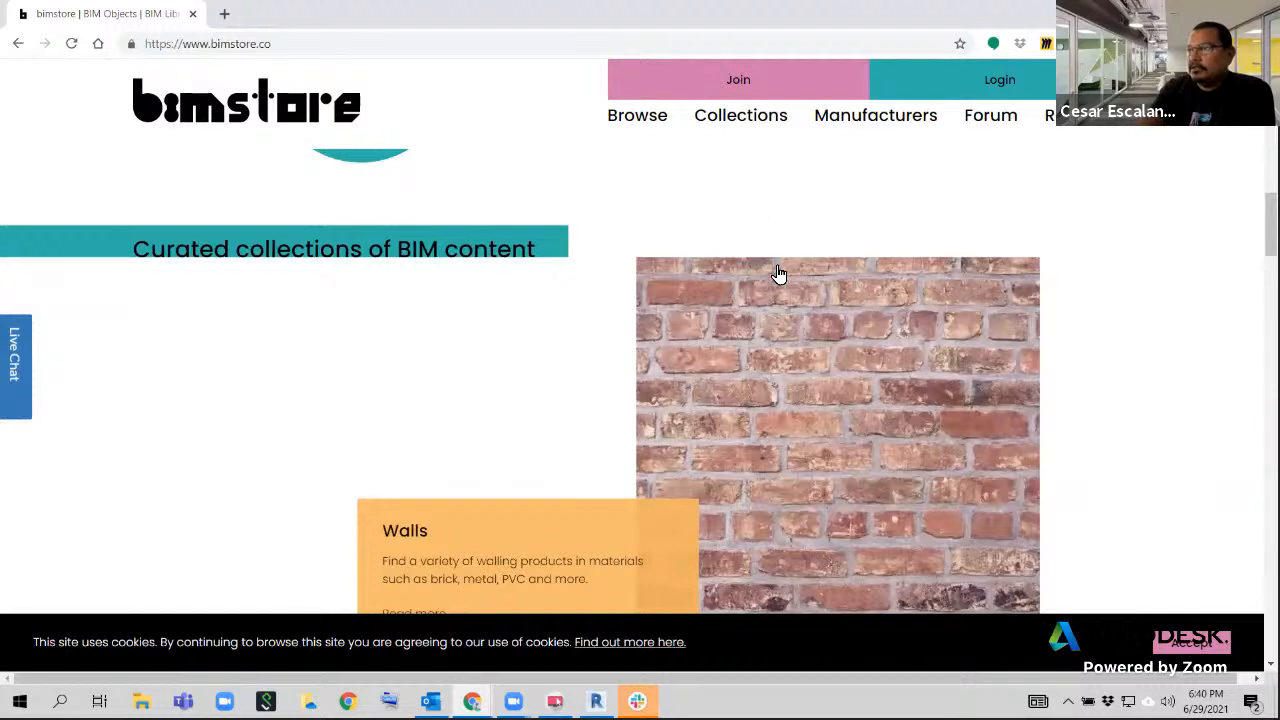
# Visit bimstore's BIM object listing, and open the Living Room collection from its collections page
pyautogui.click(638, 128)
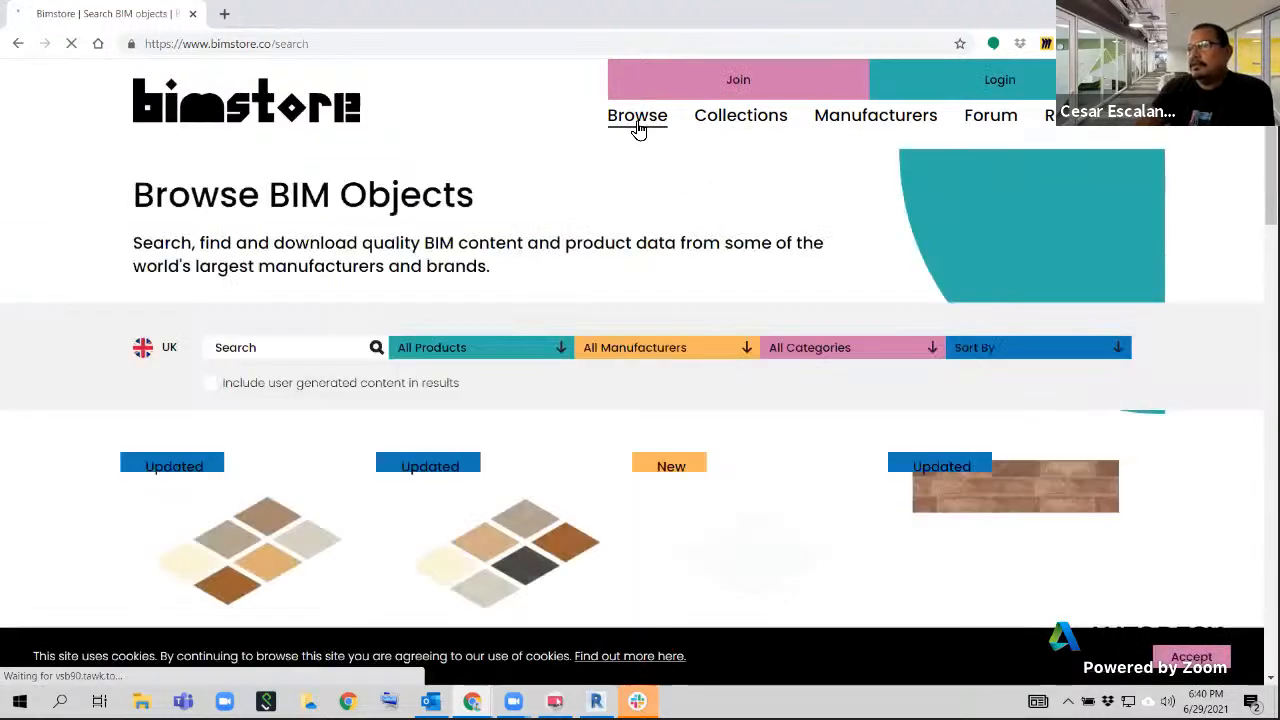
pyautogui.click(727, 113)
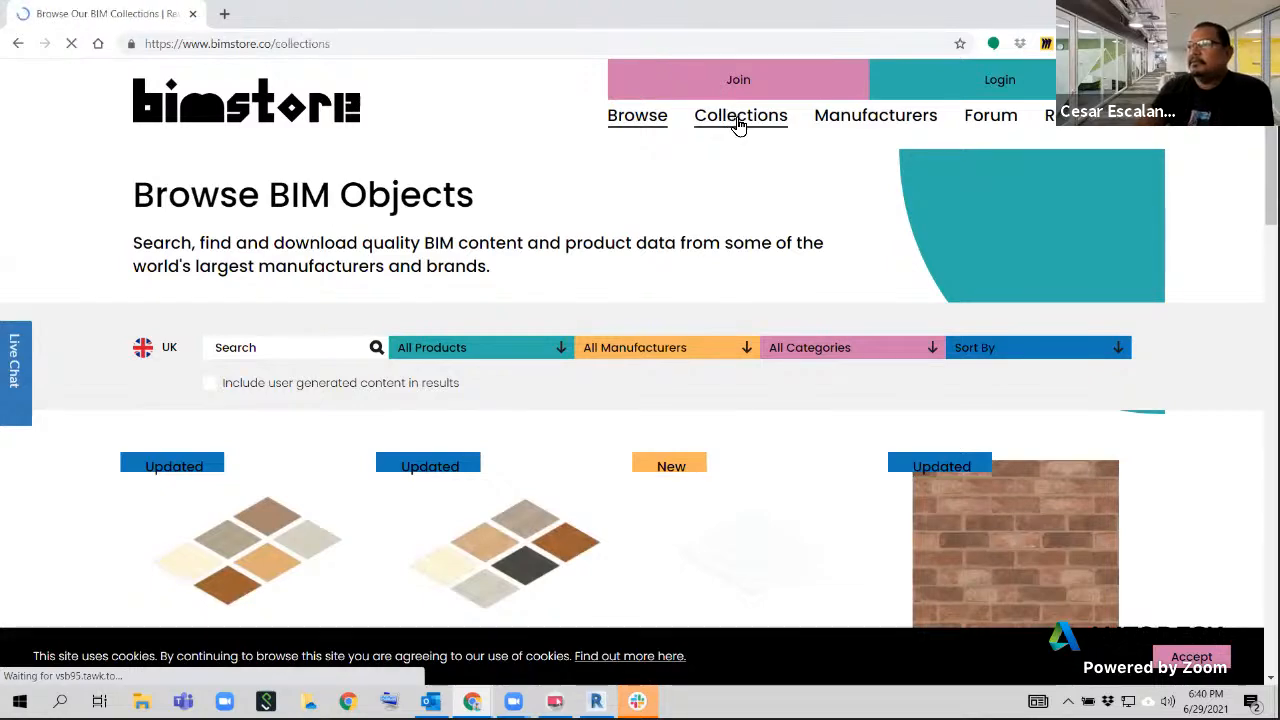
pyautogui.scroll(-8, 735, 391)
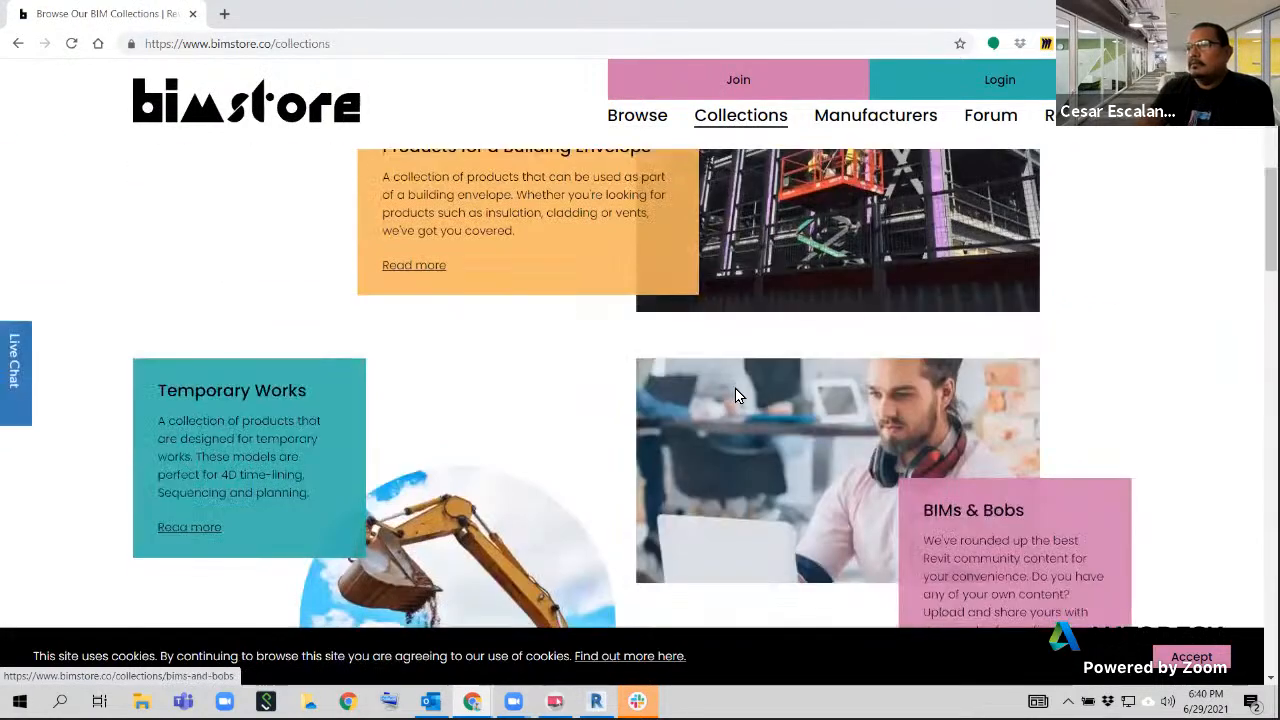
pyautogui.scroll(-7, 735, 395)
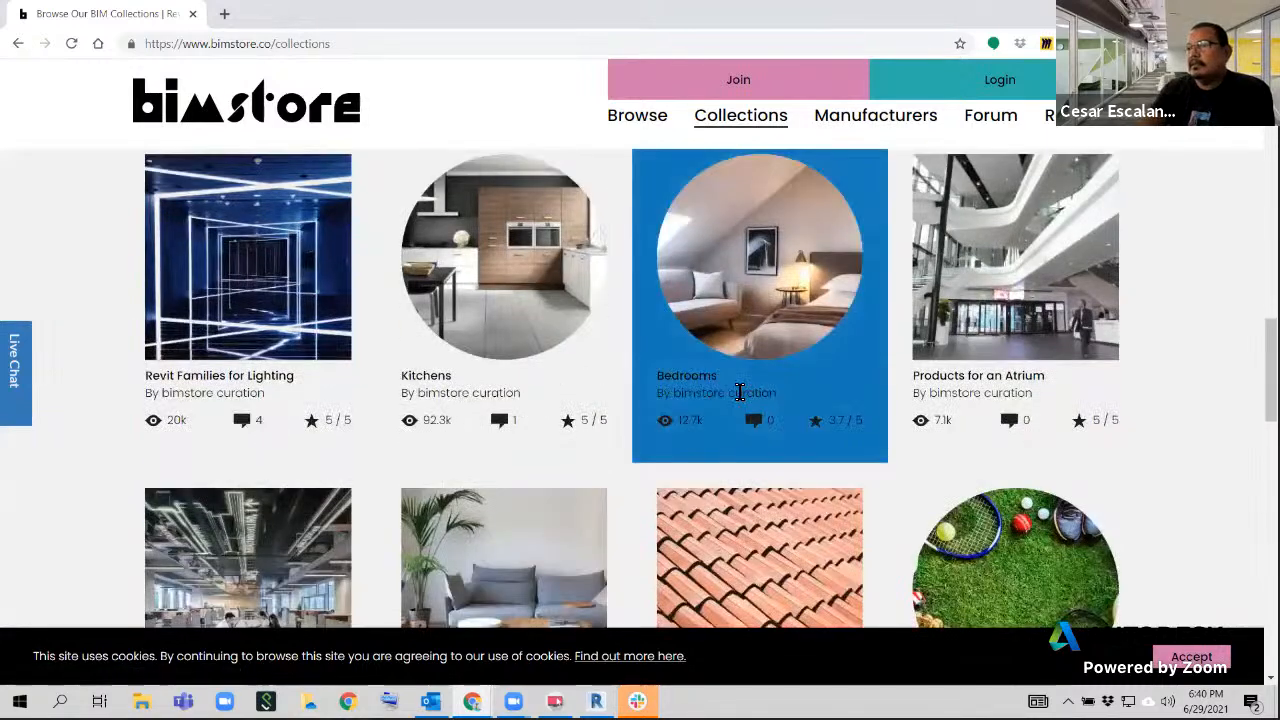
pyautogui.scroll(-3, 1120, 340)
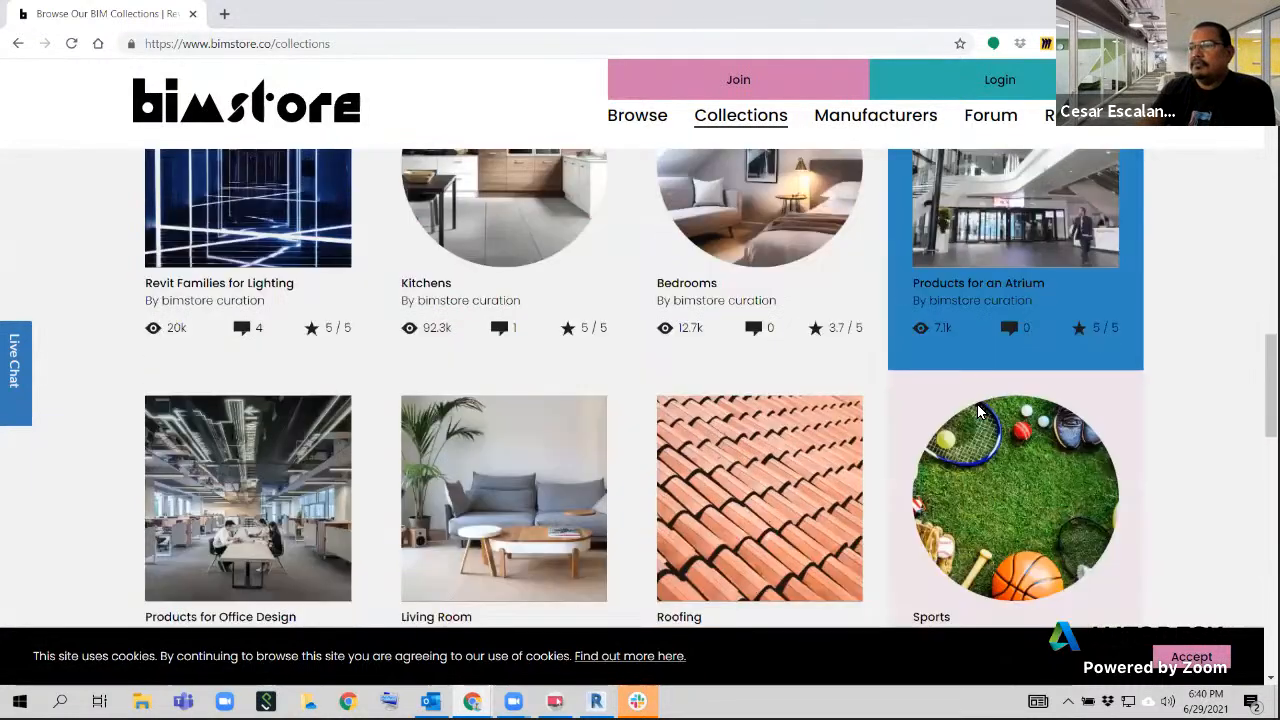
pyautogui.click(443, 380)
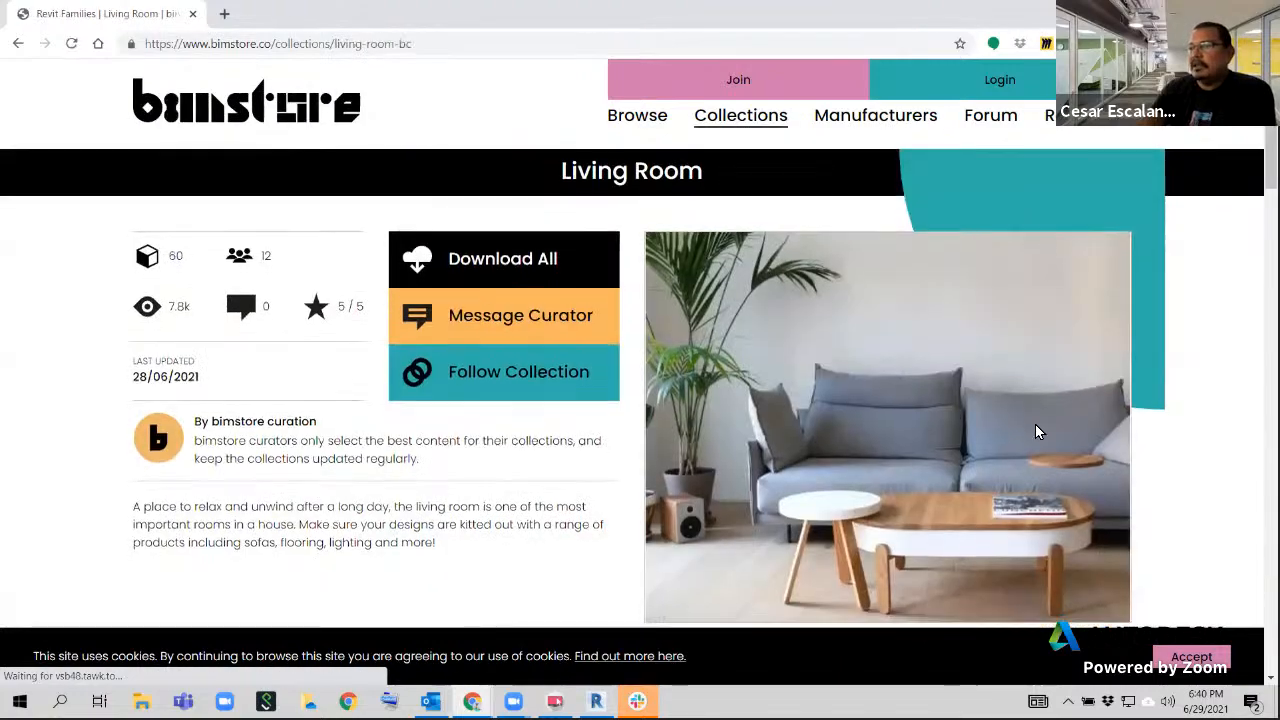
# Examine the products offered in the Living Room collection, such as roller blinds, curtain tracks and pendant lights
pyautogui.scroll(-3, 1035, 424)
pyautogui.scroll(-5, 1035, 431)
pyautogui.scroll(-5, 1038, 431)
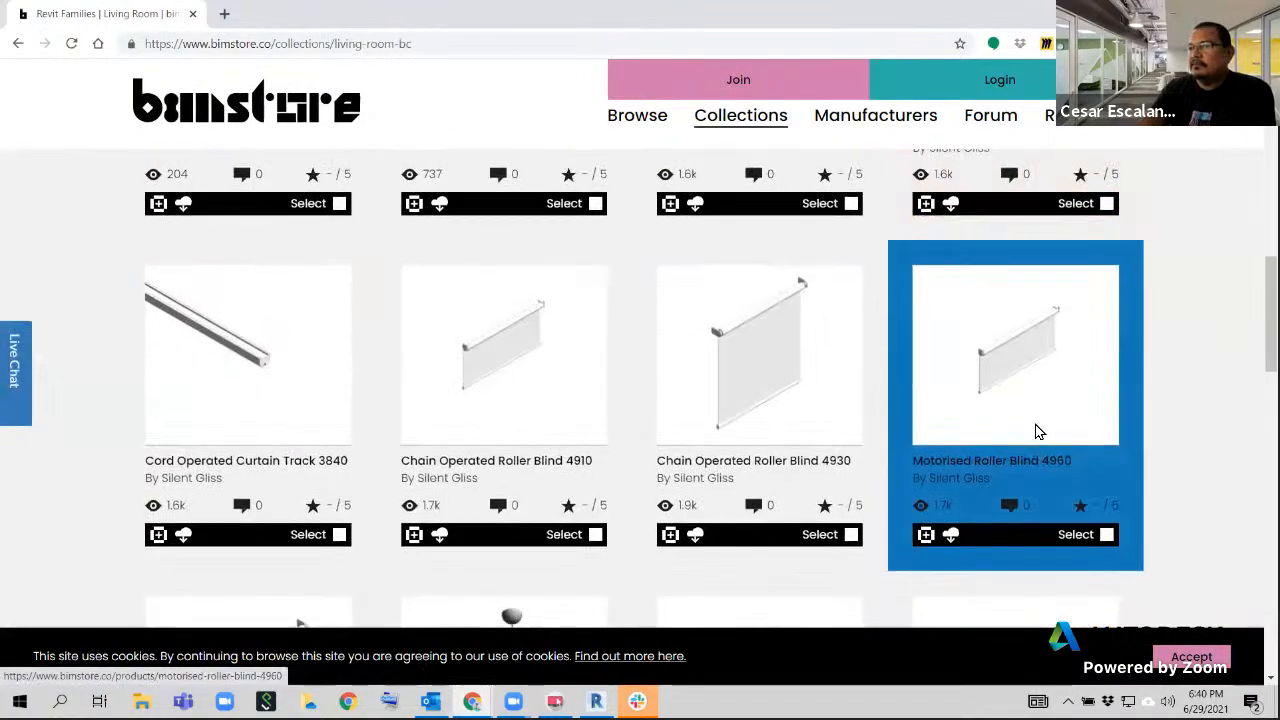
pyautogui.scroll(-2, 1038, 431)
pyautogui.scroll(2, 1037, 434)
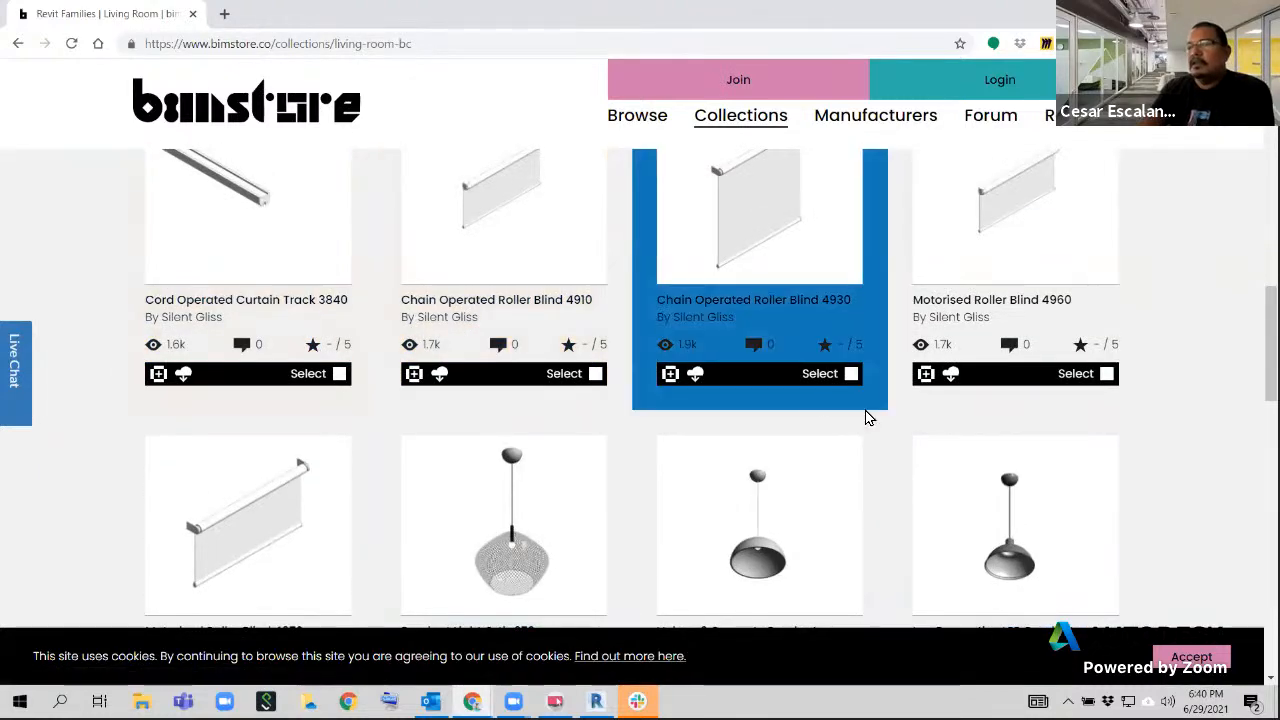
pyautogui.scroll(1, 866, 416)
pyautogui.scroll(1, 867, 417)
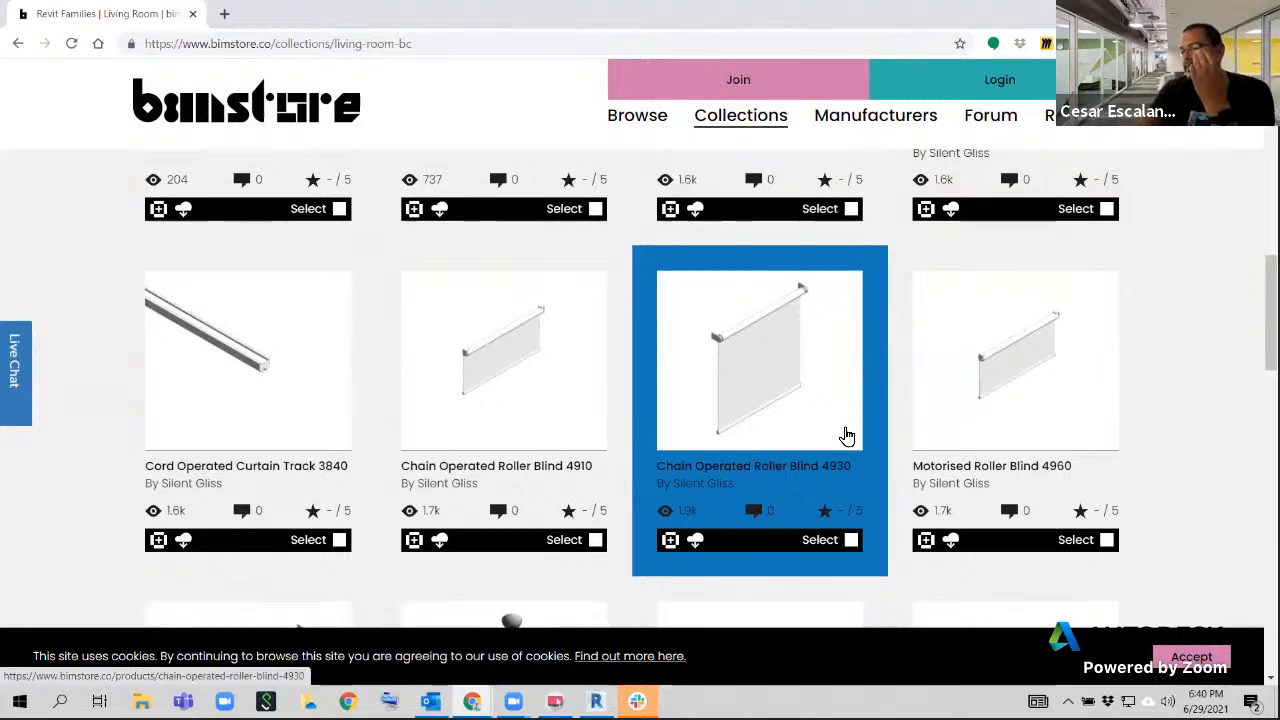
pyautogui.scroll(3, 723, 470)
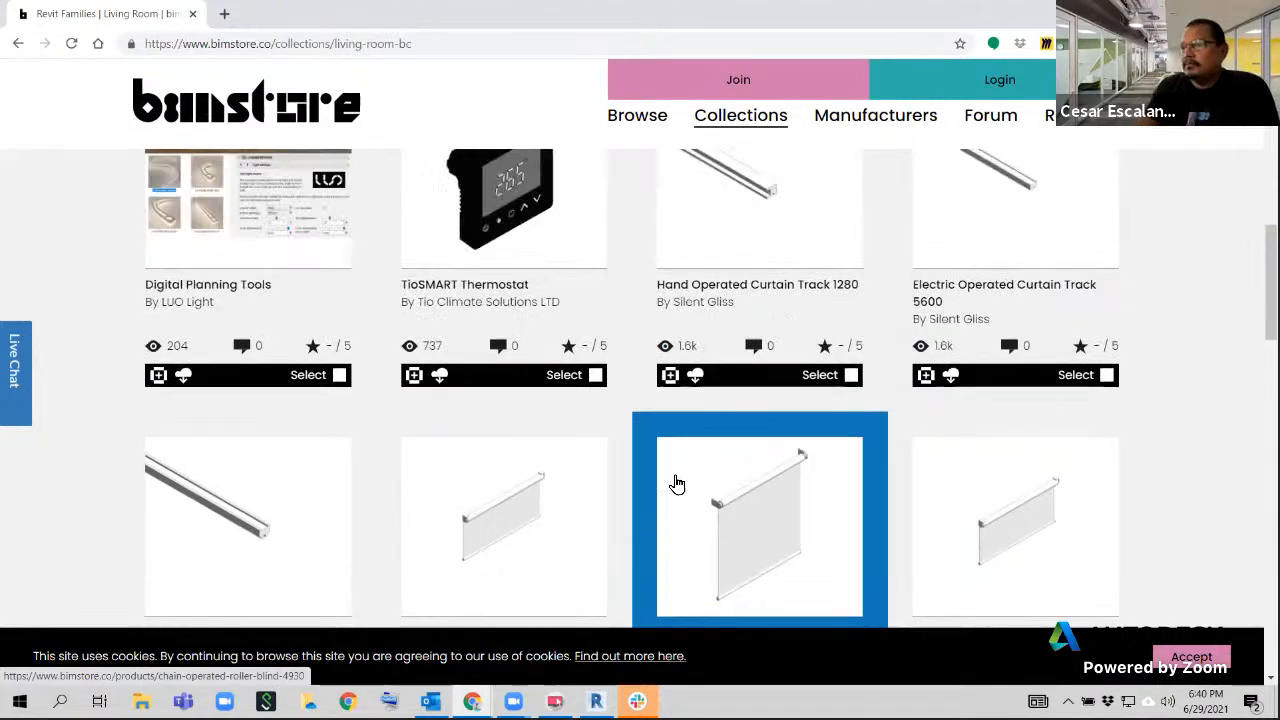
pyautogui.scroll(5, 723, 490)
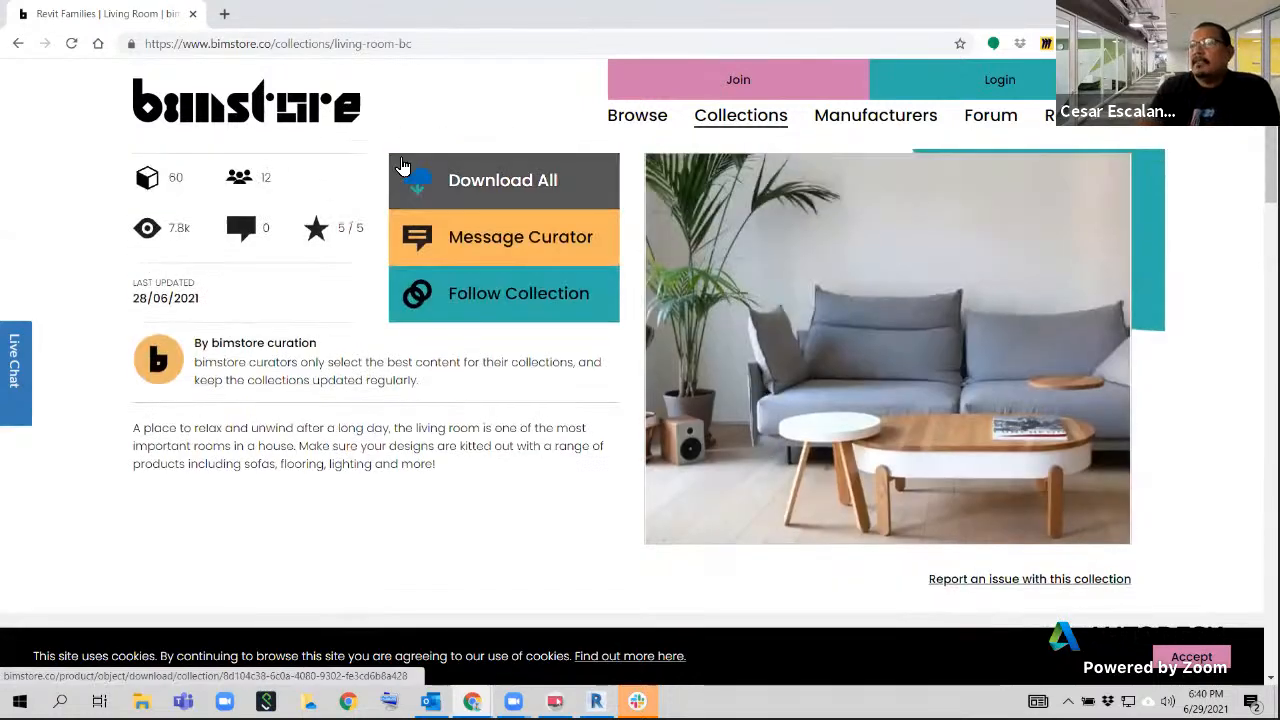
pyautogui.click(194, 14)
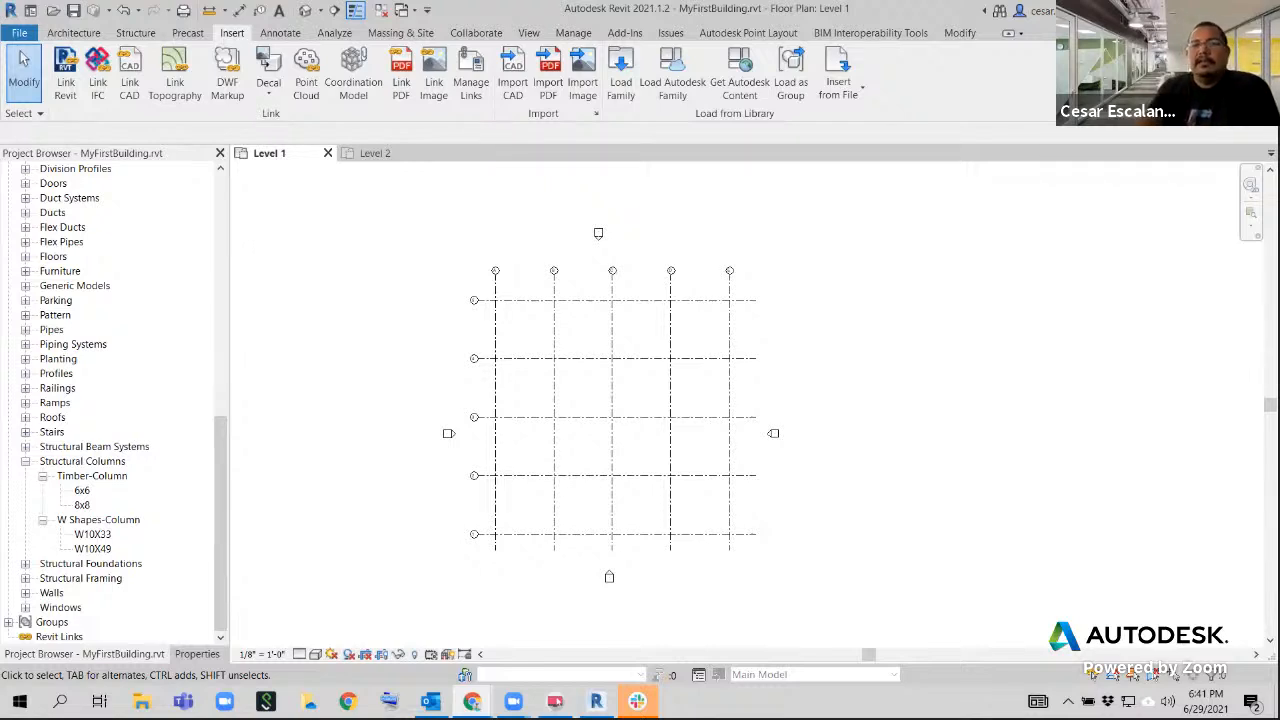
pyautogui.hotkey('alt', 'Tab')
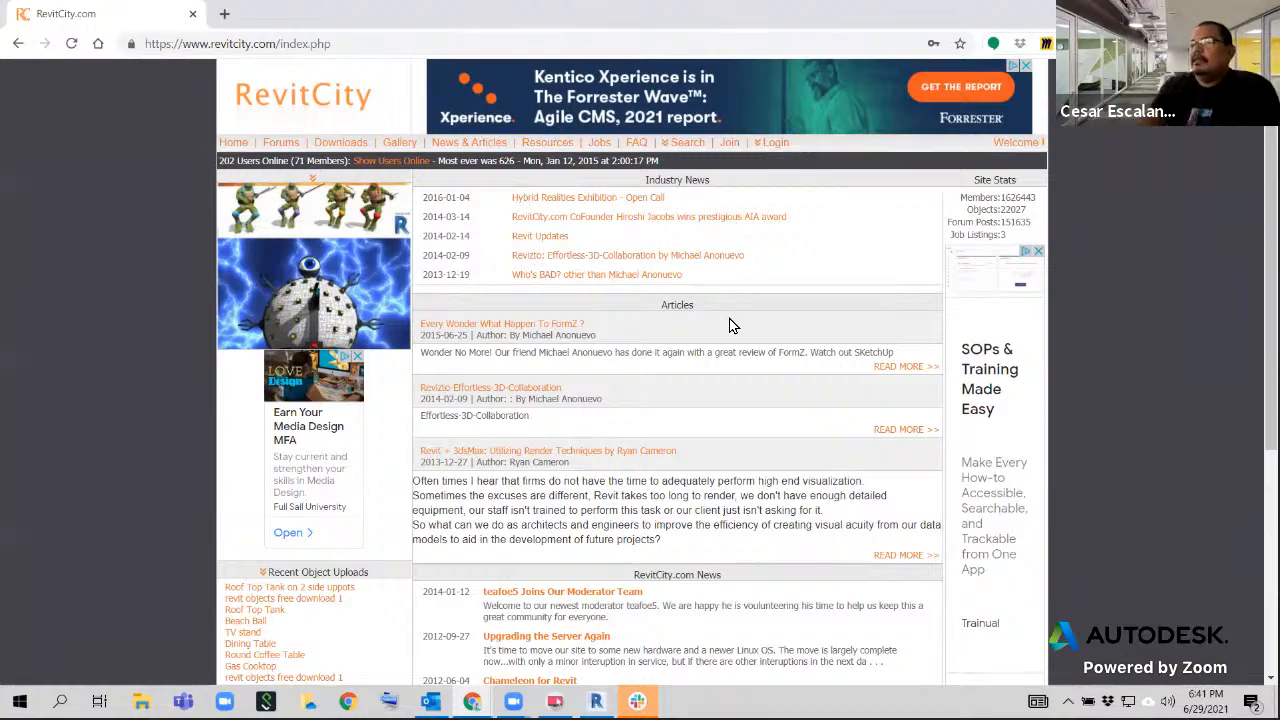
pyautogui.scroll(-5, 730, 325)
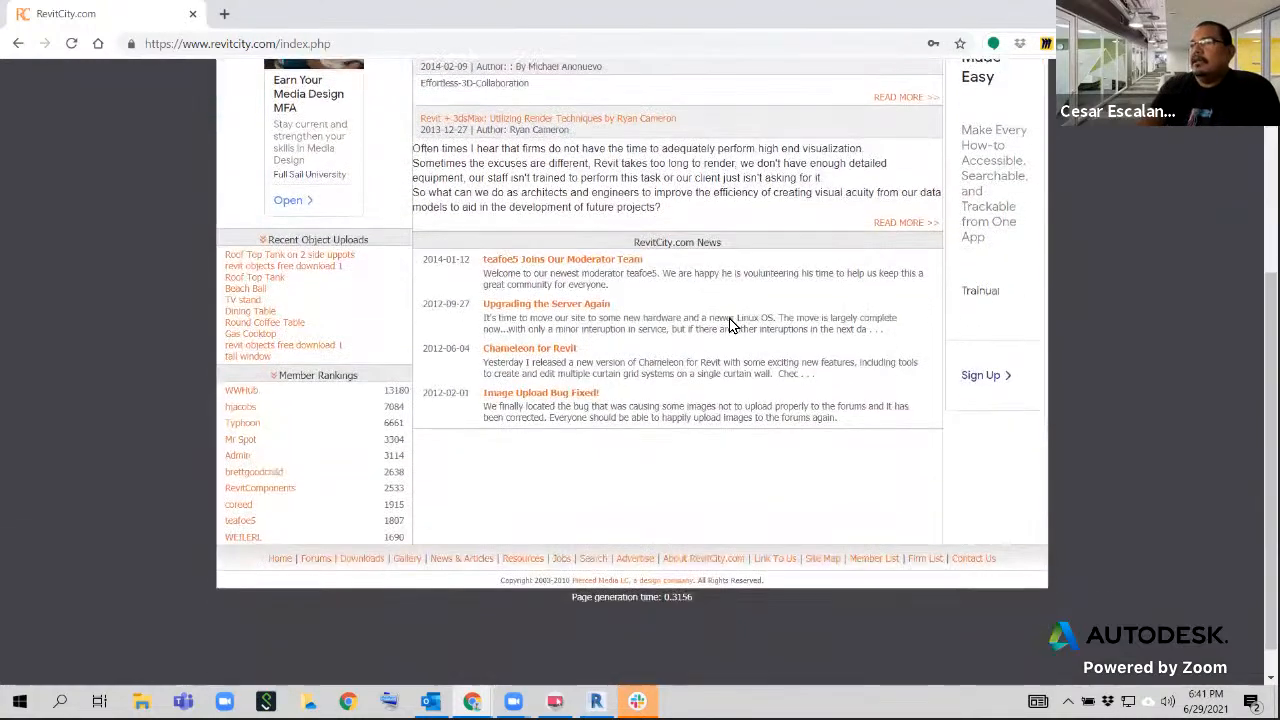
pyautogui.scroll(5, 730, 325)
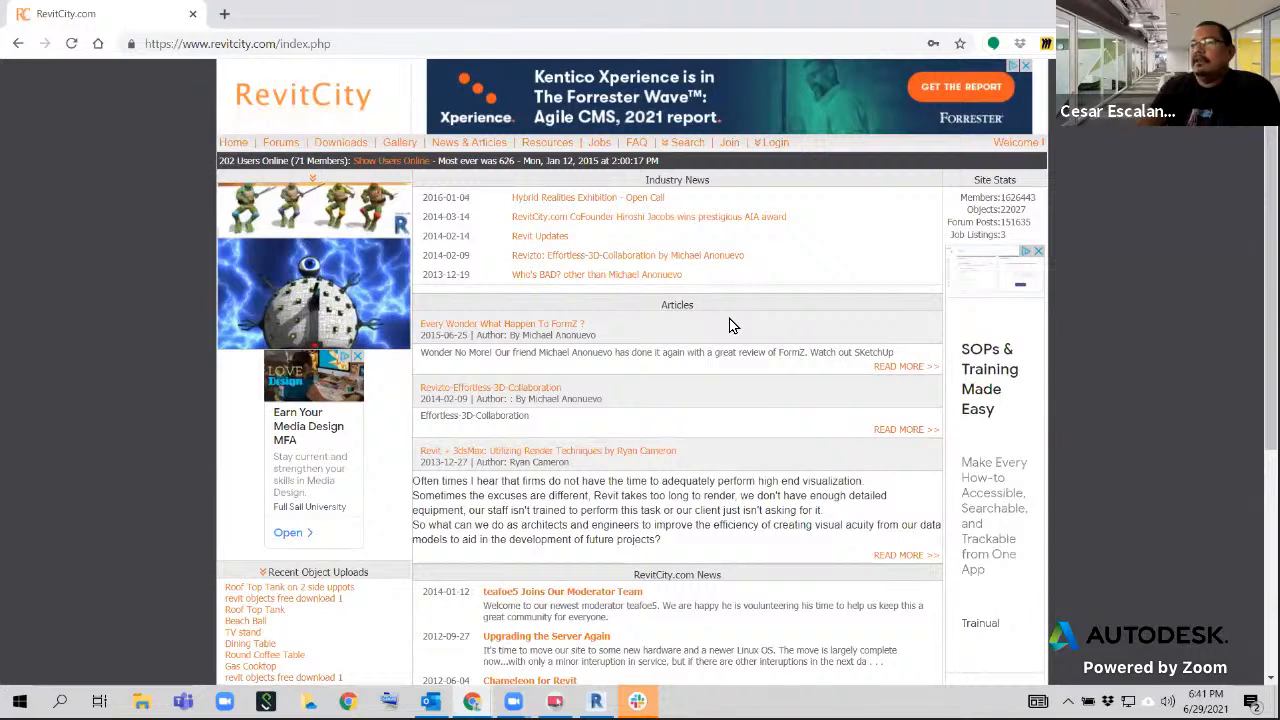
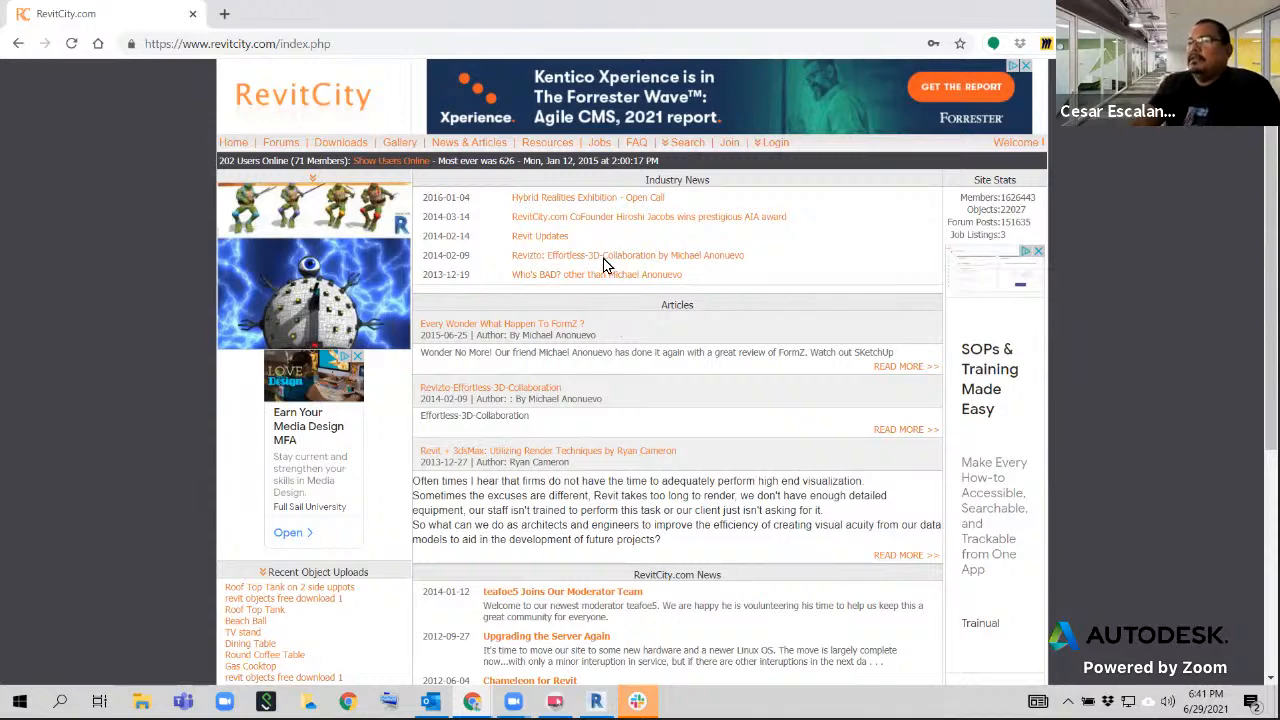
# Open RevitCity's downloads page and search its object library for "pocket doors"
pyautogui.click(345, 143)
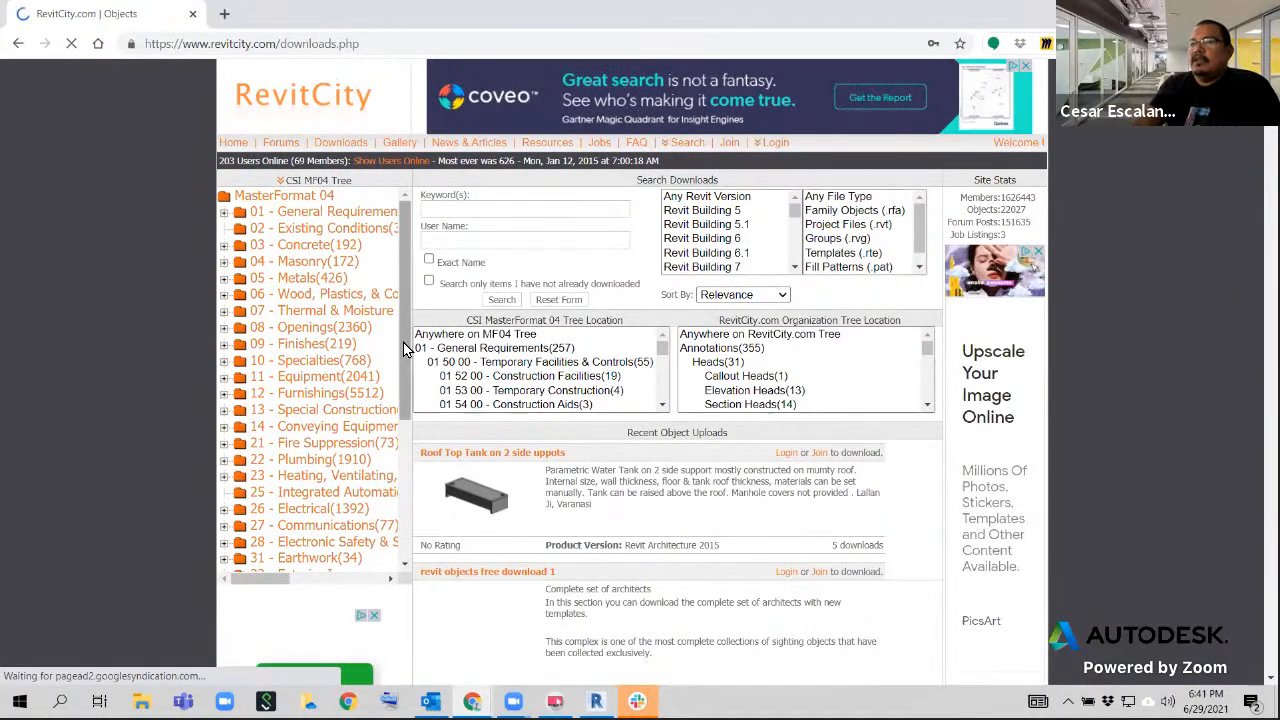
pyautogui.moveTo(407, 365); pyautogui.dragTo(383, 250)
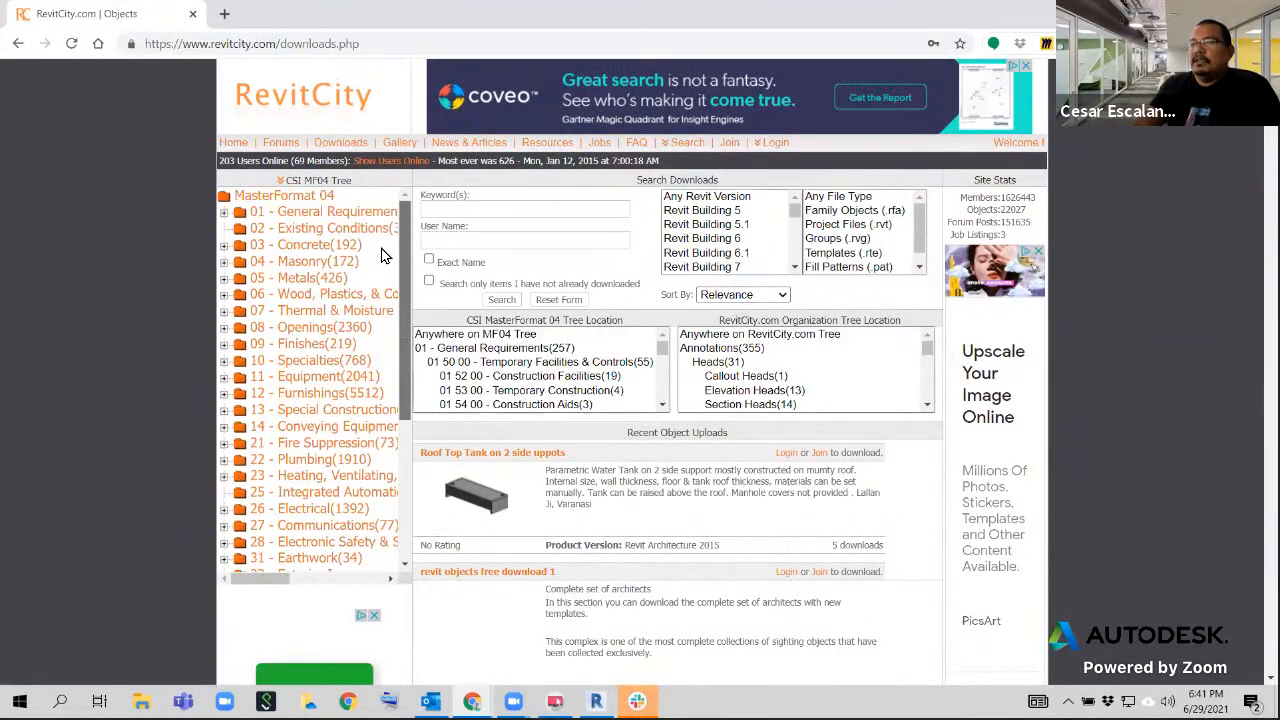
pyautogui.click(469, 209)
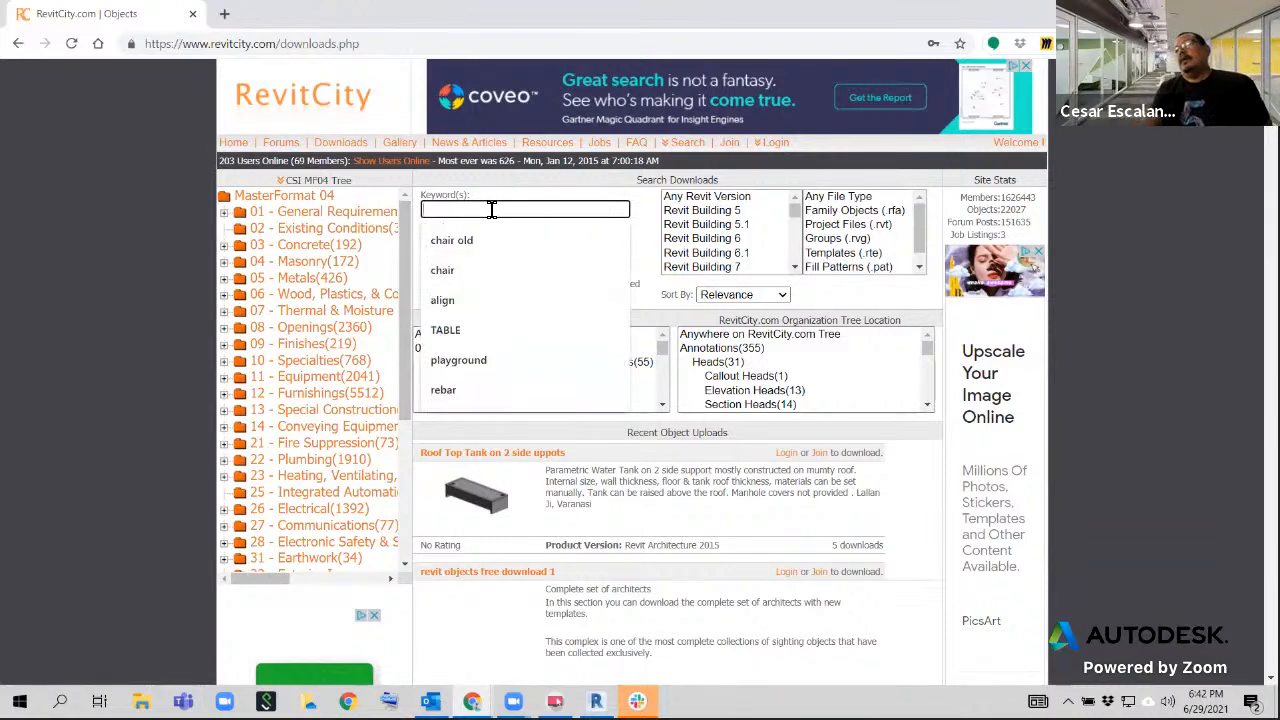
pyautogui.write('pocket')
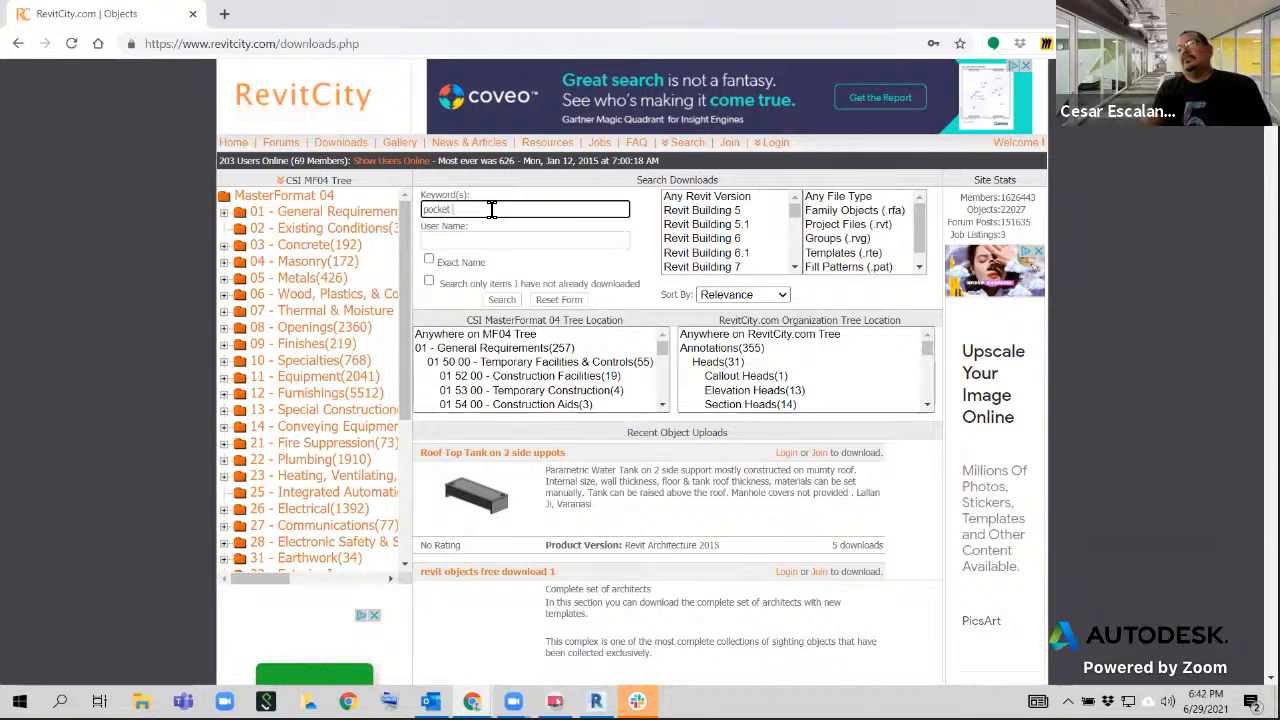
pyautogui.write(' doors')
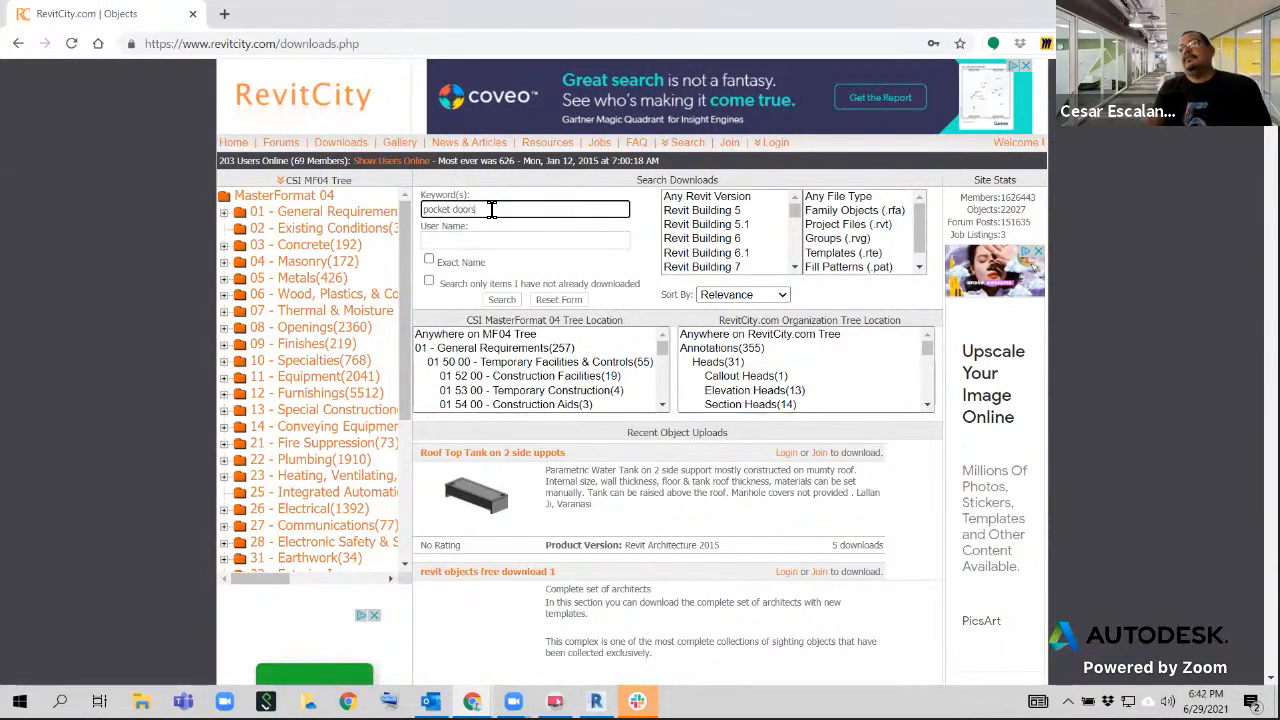
pyautogui.press('Return')
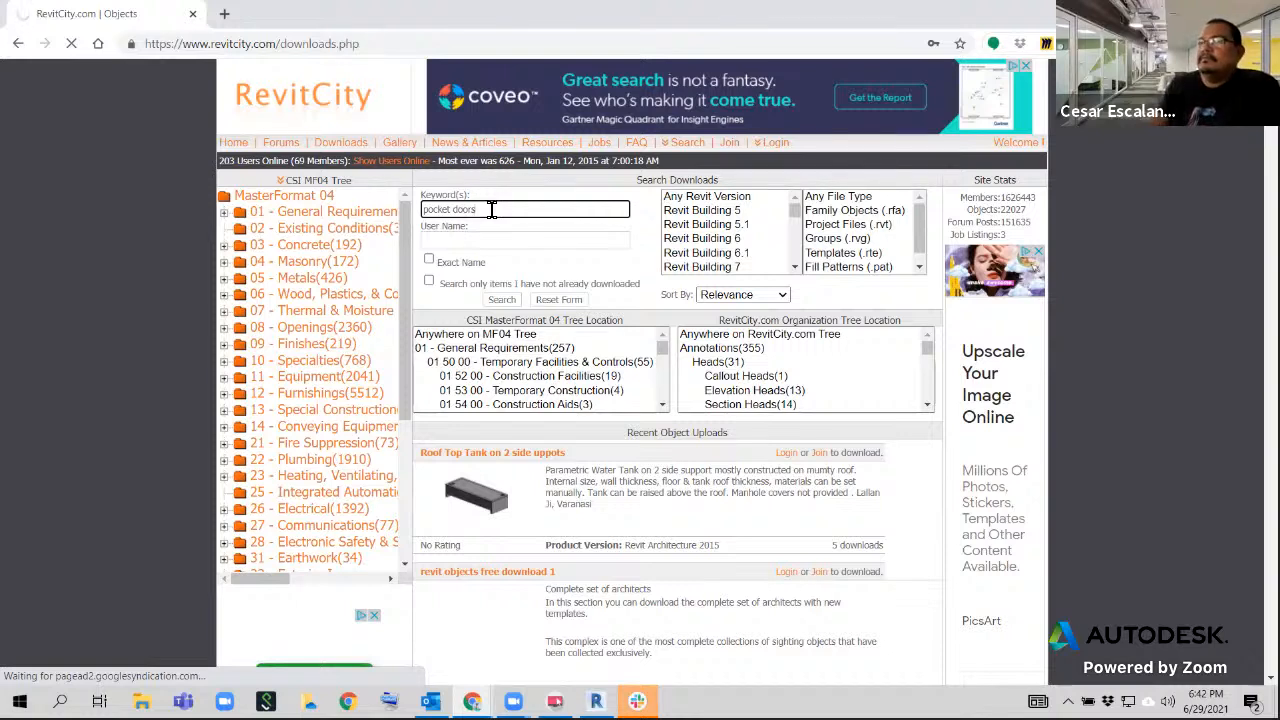
pyautogui.press('Return')
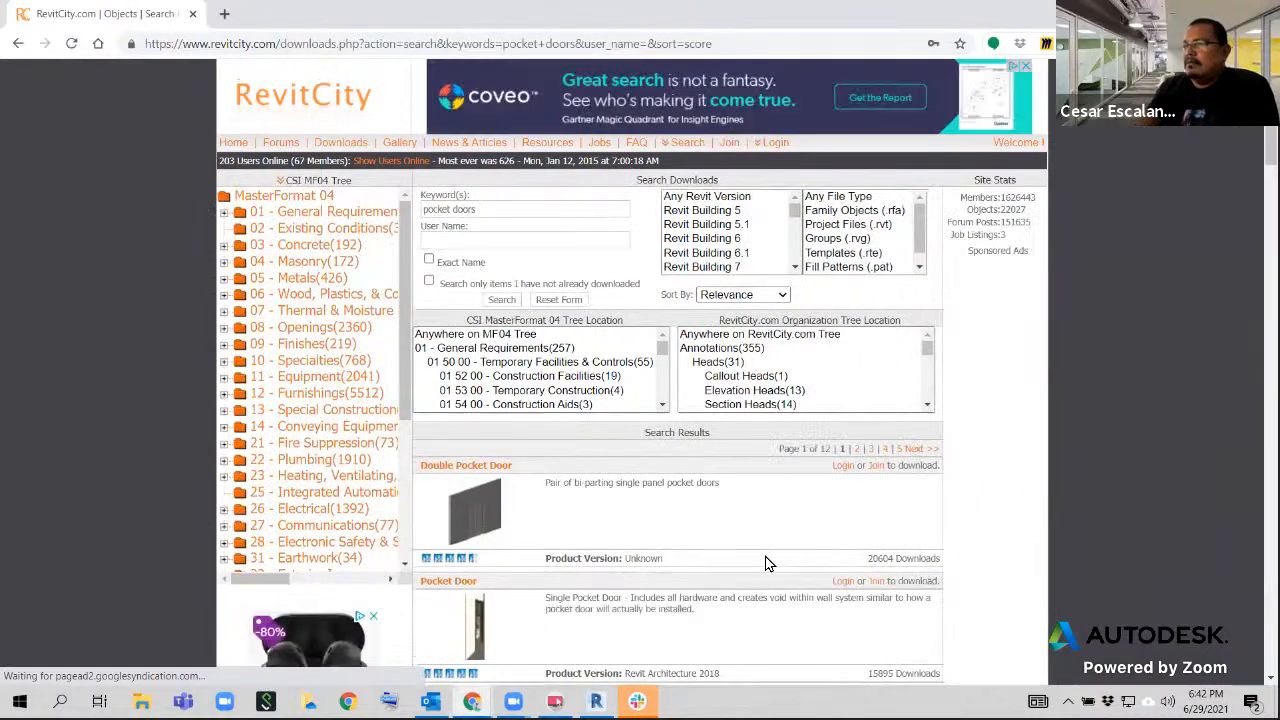
# Examine the pocket door families' previews, descriptions, product versions and ratings in the search results, and close the RevitCity page
pyautogui.scroll(-1, 766, 564)
pyautogui.scroll(-5, 766, 564)
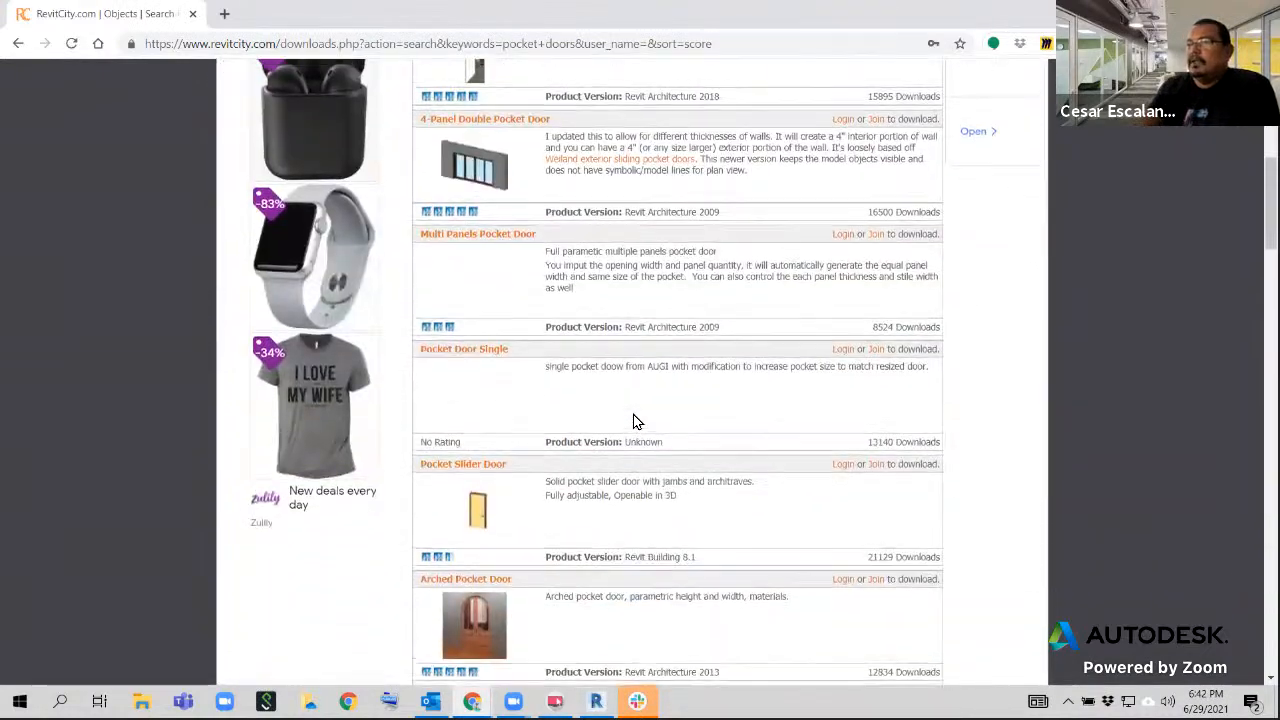
pyautogui.scroll(2, 926, 372)
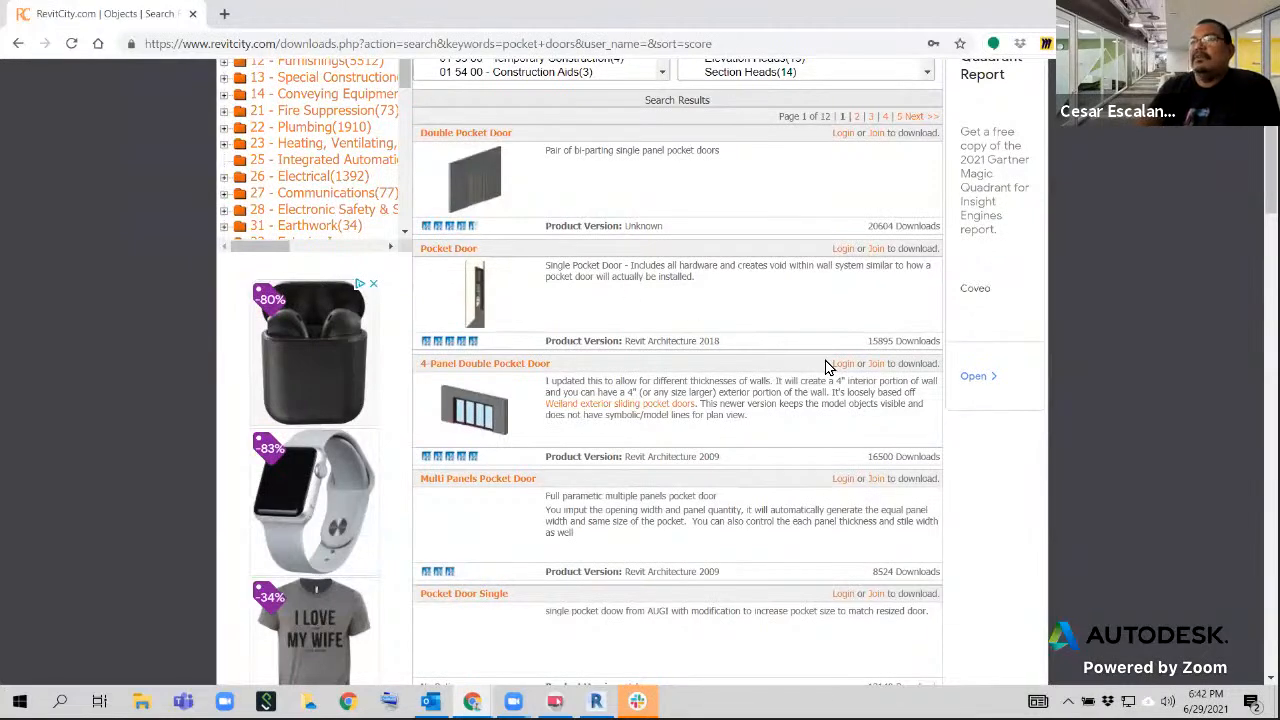
pyautogui.scroll(3, 830, 365)
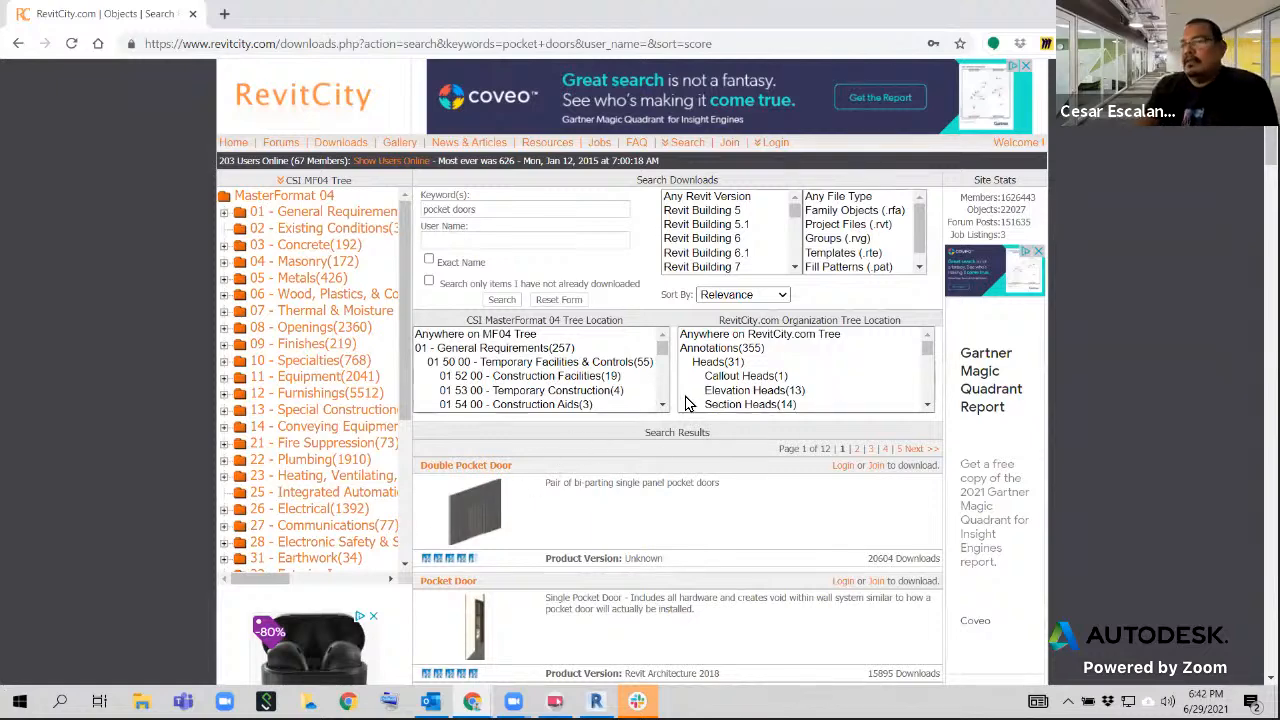
pyautogui.scroll(-3, 700, 392)
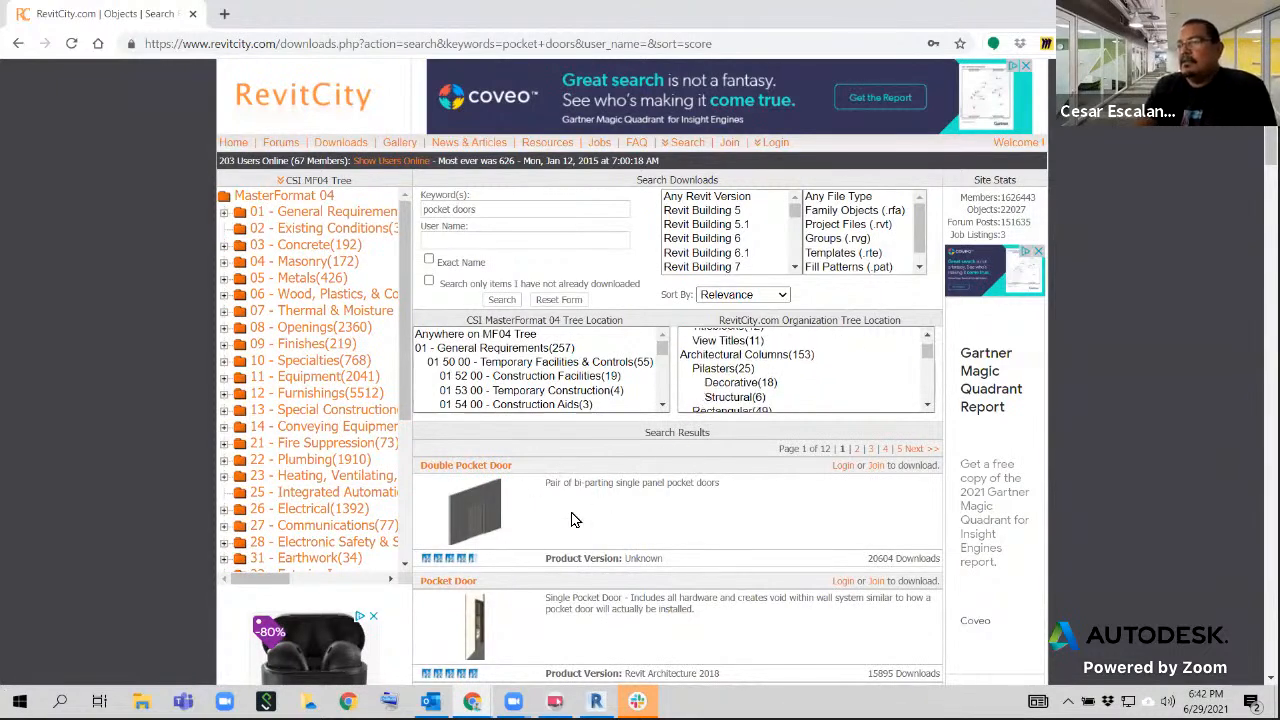
pyautogui.scroll(-3, 633, 475)
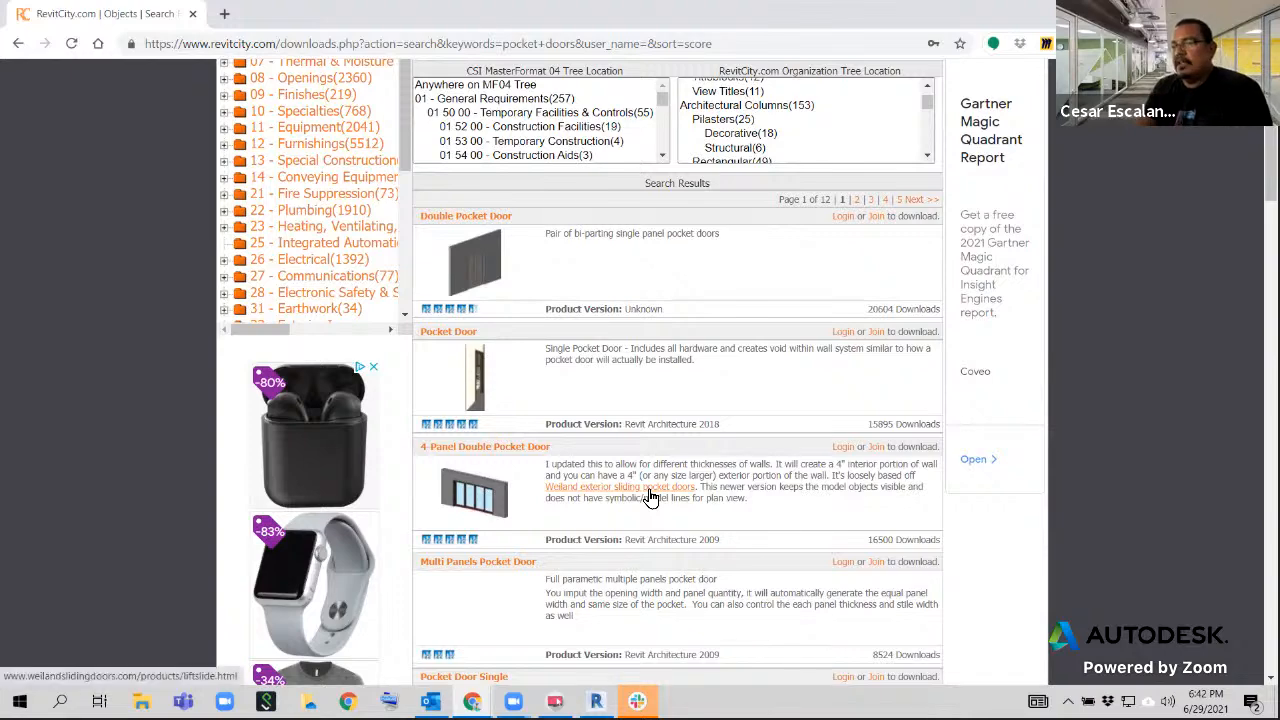
pyautogui.scroll(-3, 650, 495)
pyautogui.scroll(4, 645, 500)
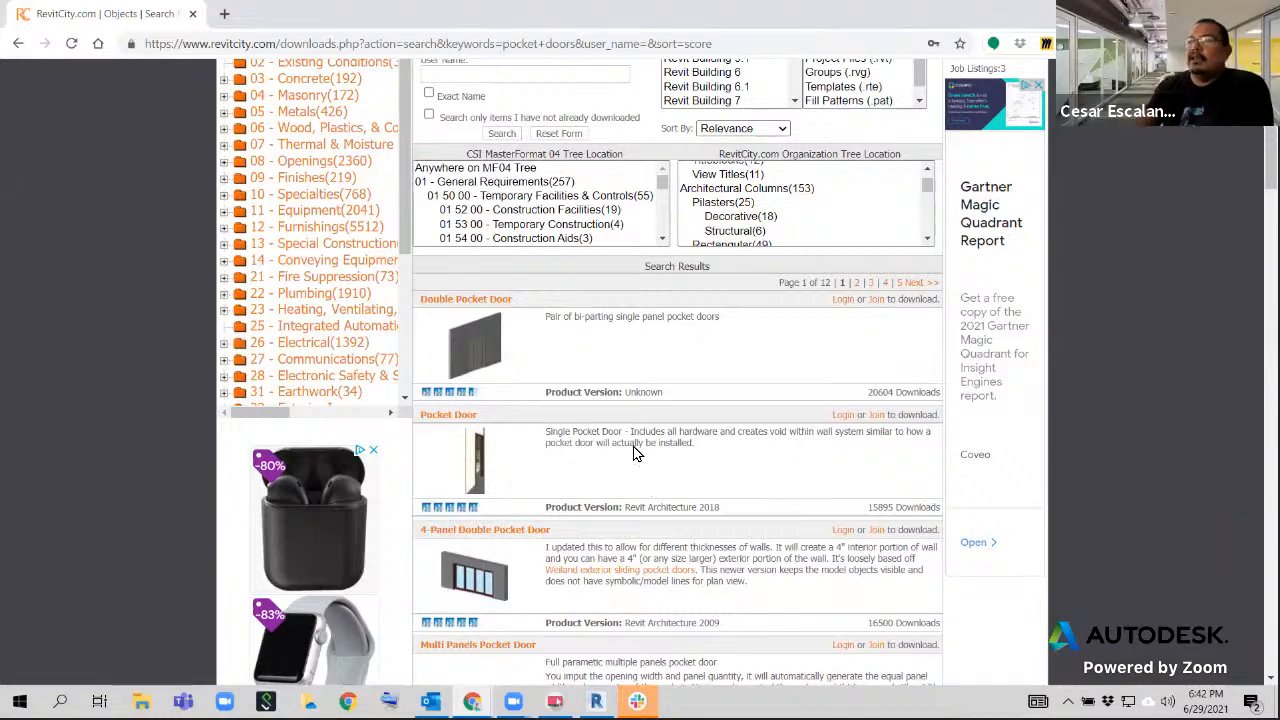
pyautogui.scroll(2, 640, 420)
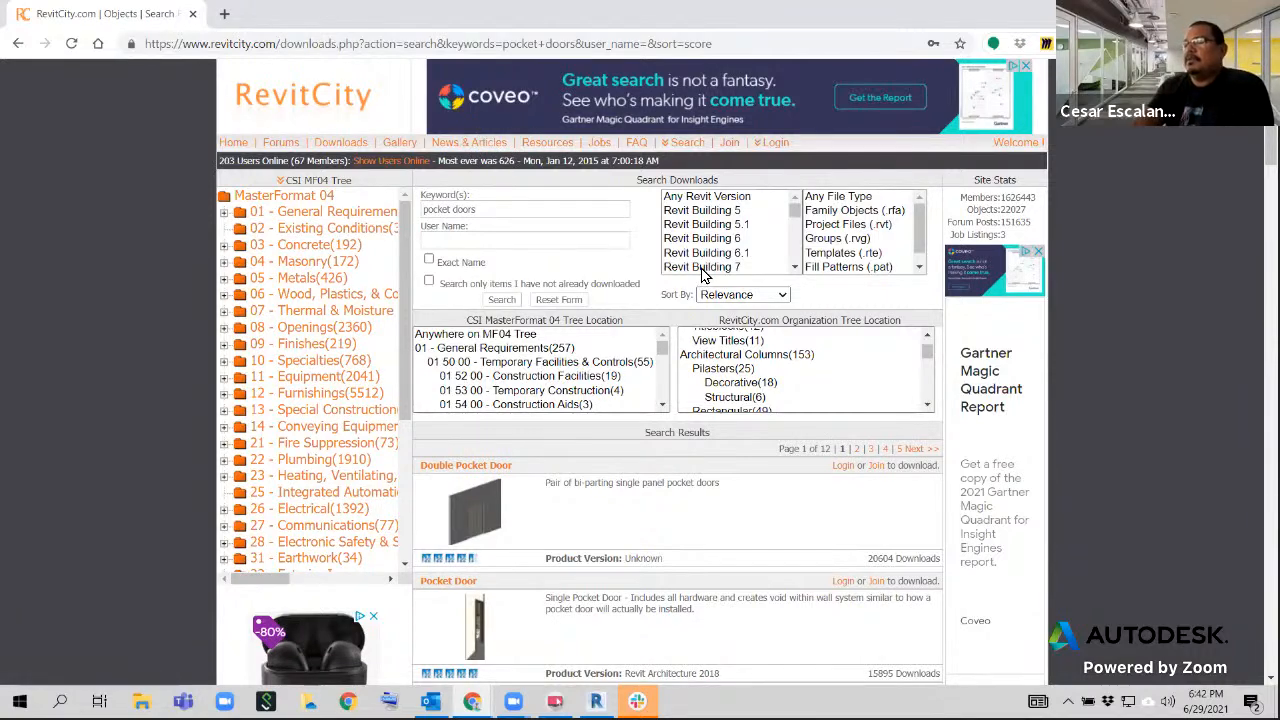
pyautogui.click(193, 14)
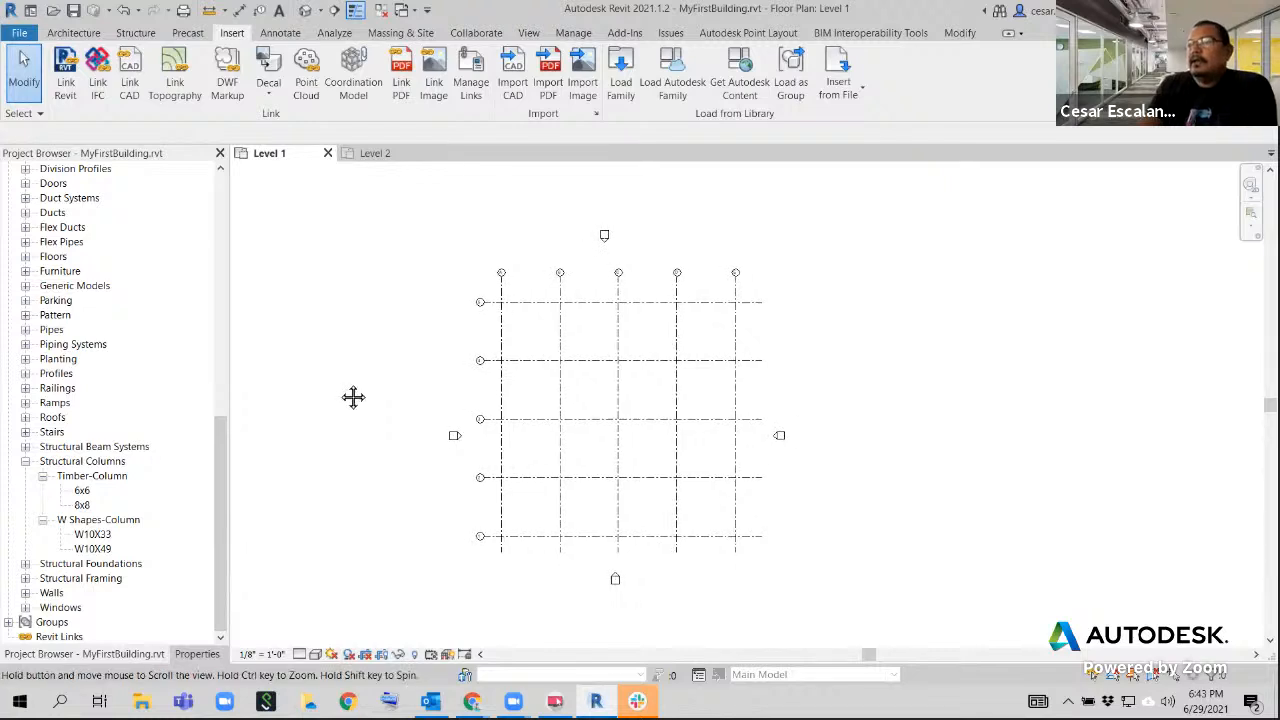
# Load Concrete-Rectangular-Column.rfa from the English-Imperial library's Structural Columns, Concrete folder, and expand the family's types in the Project Browser
pyautogui.scroll(1, 345, 392)
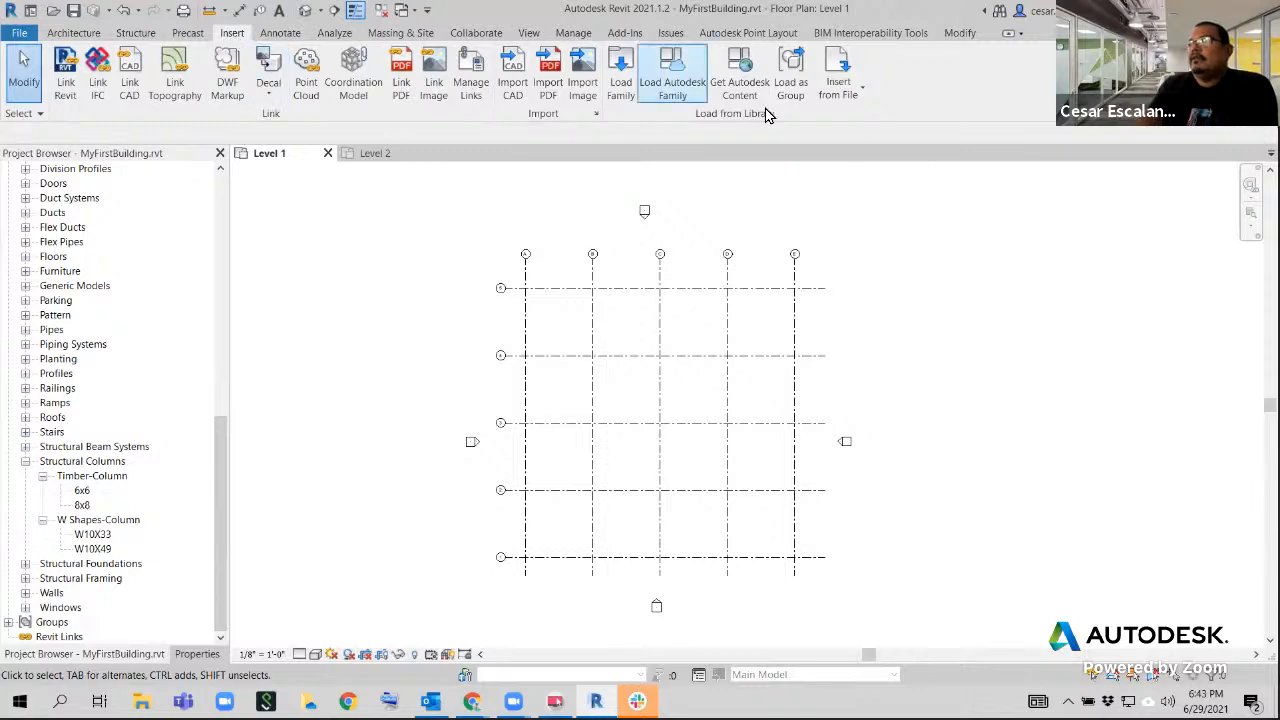
pyautogui.click(620, 70)
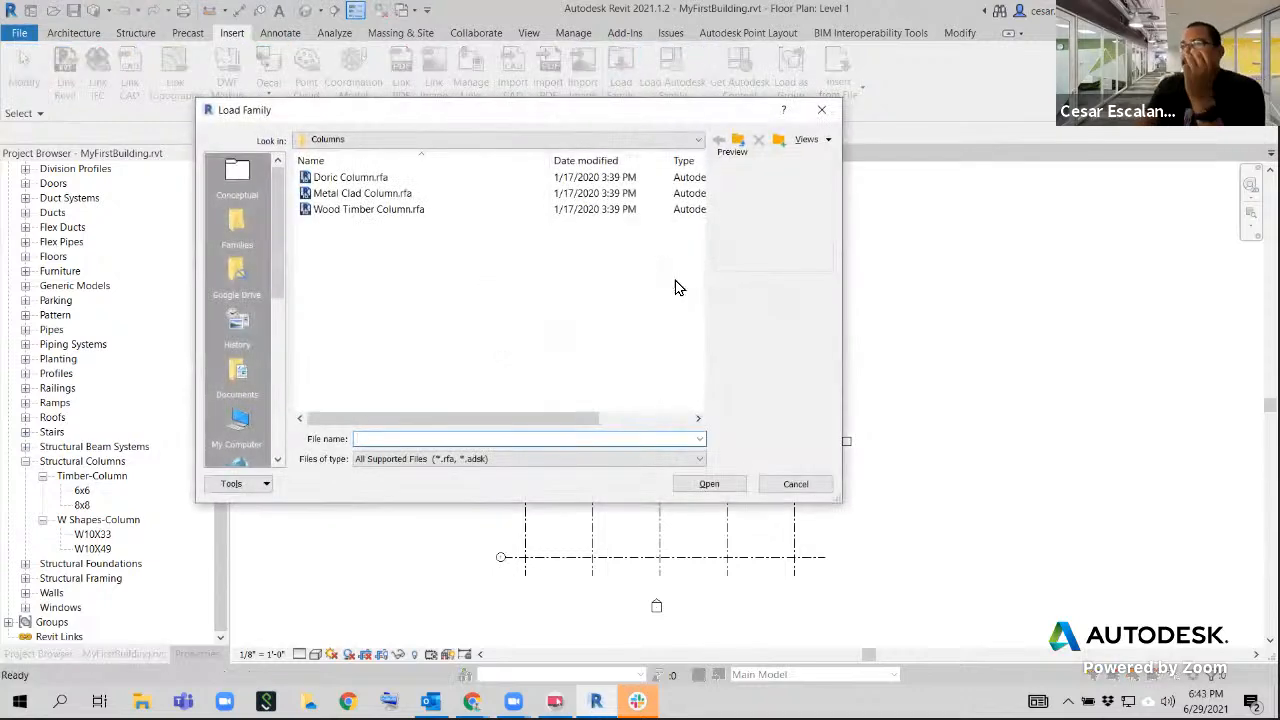
pyautogui.click(535, 145)
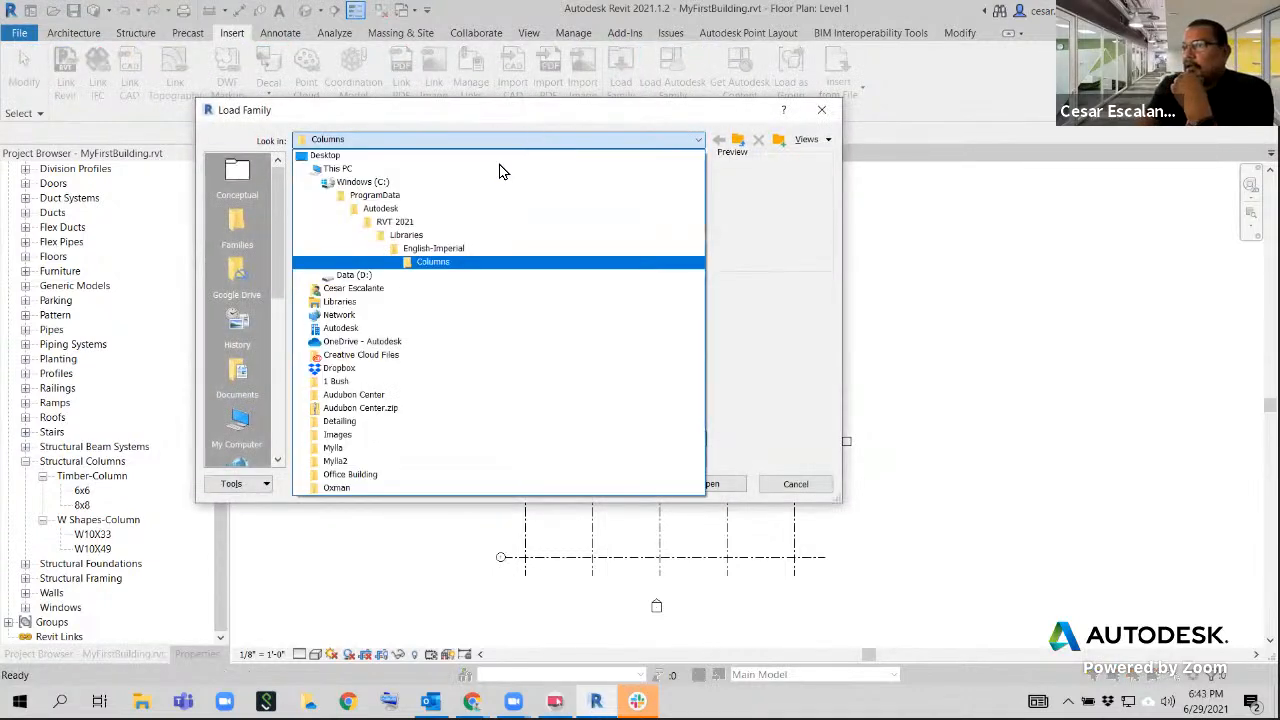
pyautogui.click(430, 248)
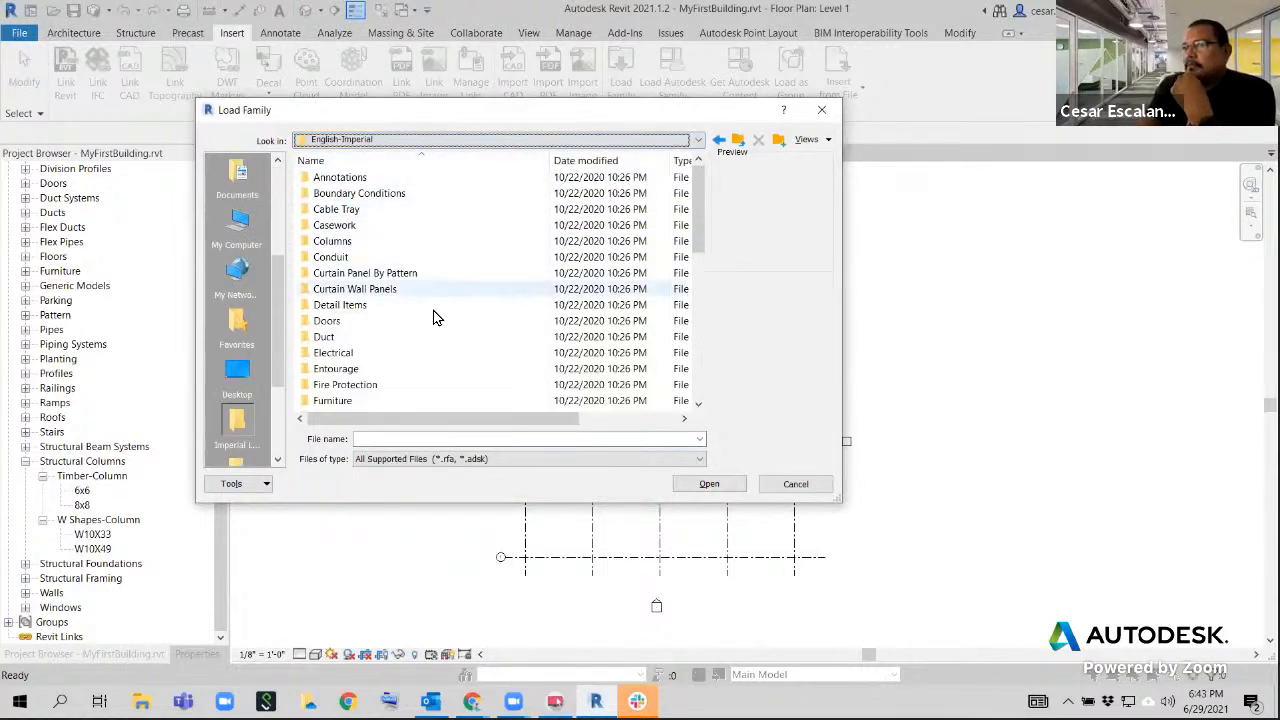
pyautogui.scroll(-6, 432, 318)
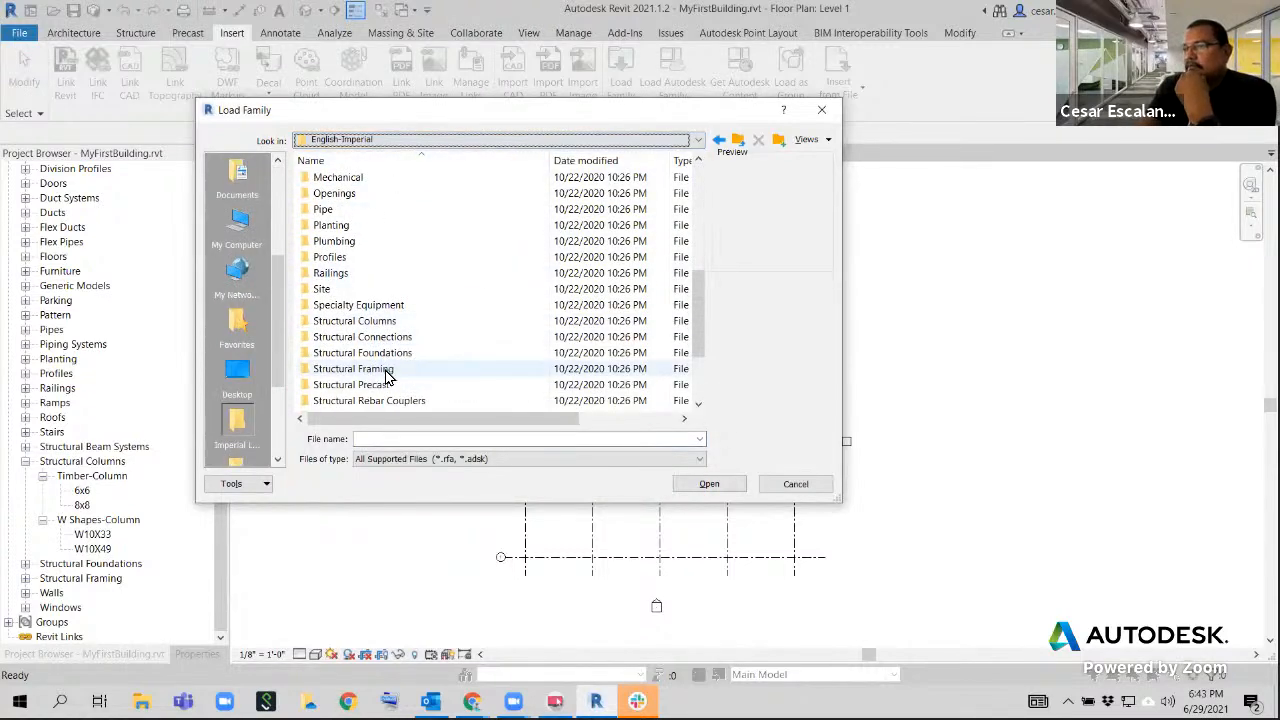
pyautogui.doubleClick(389, 320)
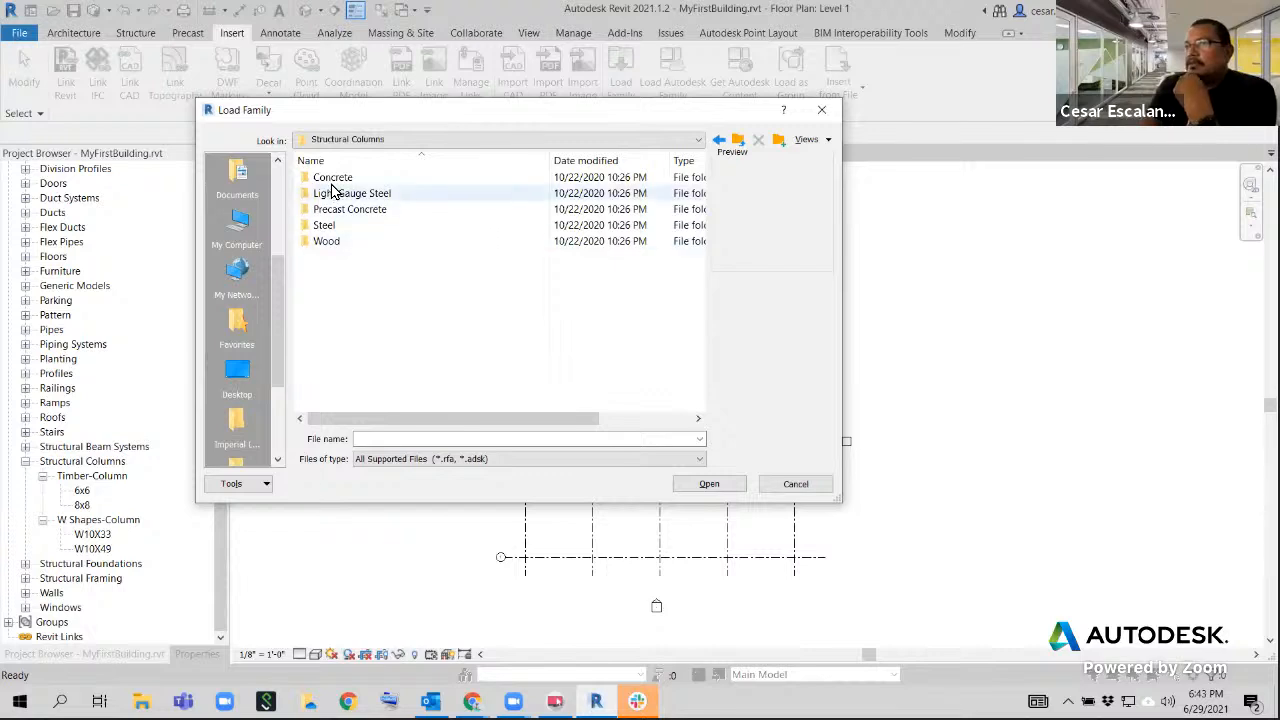
pyautogui.doubleClick(332, 180)
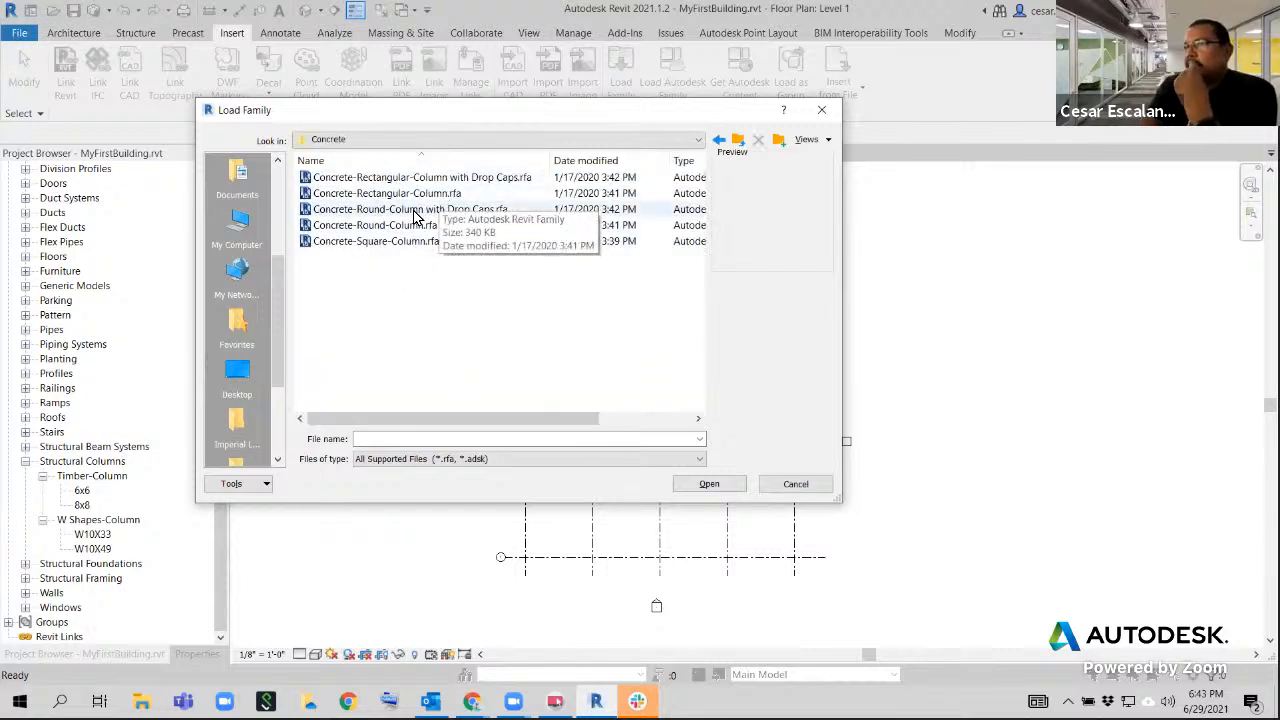
pyautogui.click(390, 194)
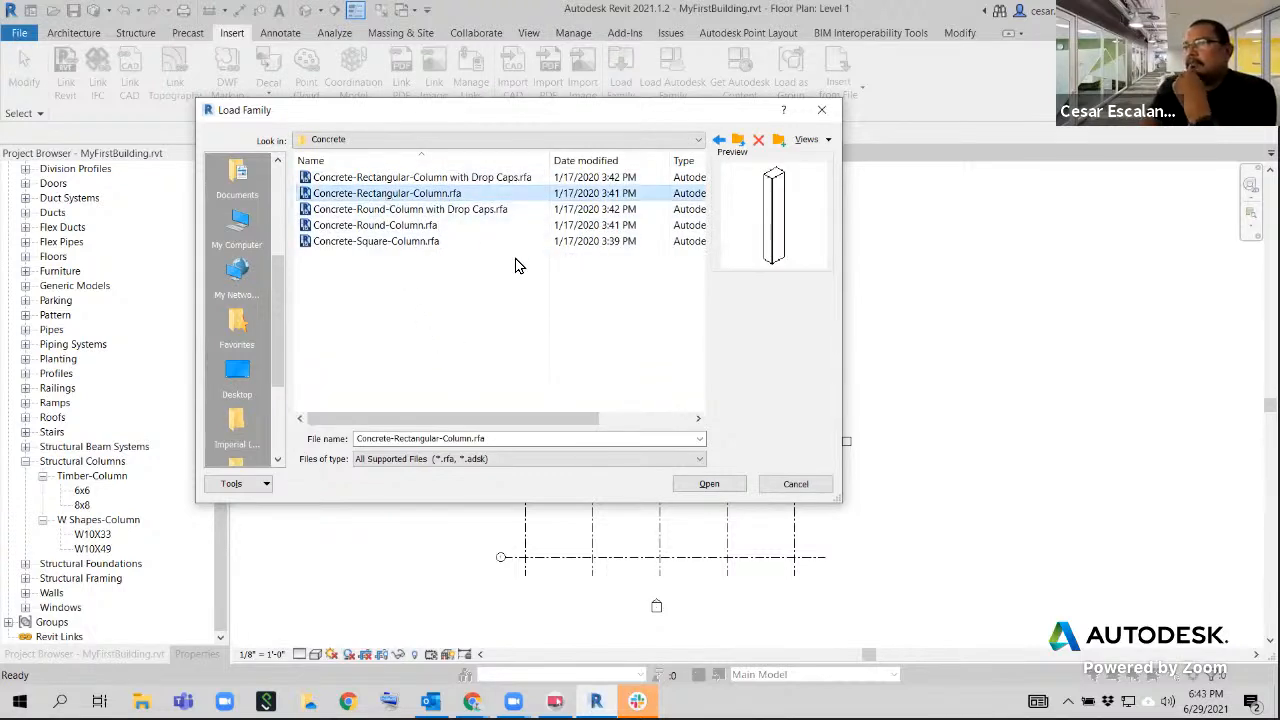
pyautogui.click(706, 486)
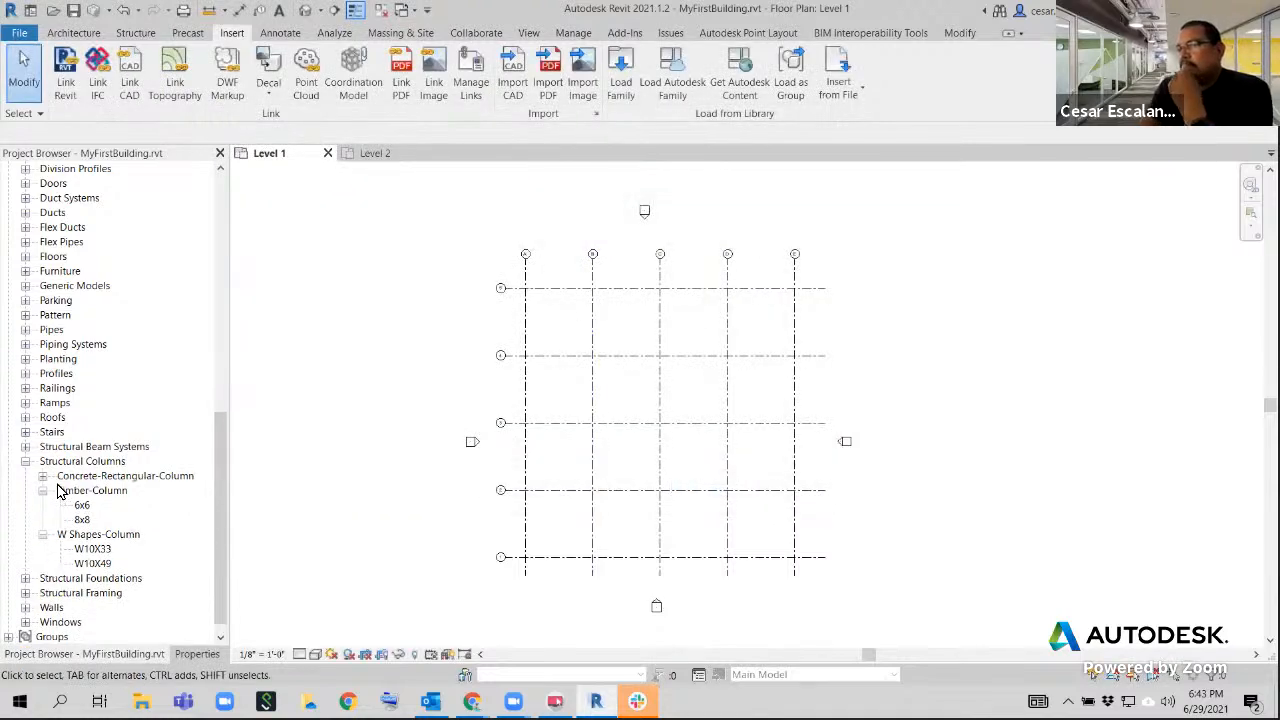
pyautogui.click(42, 477)
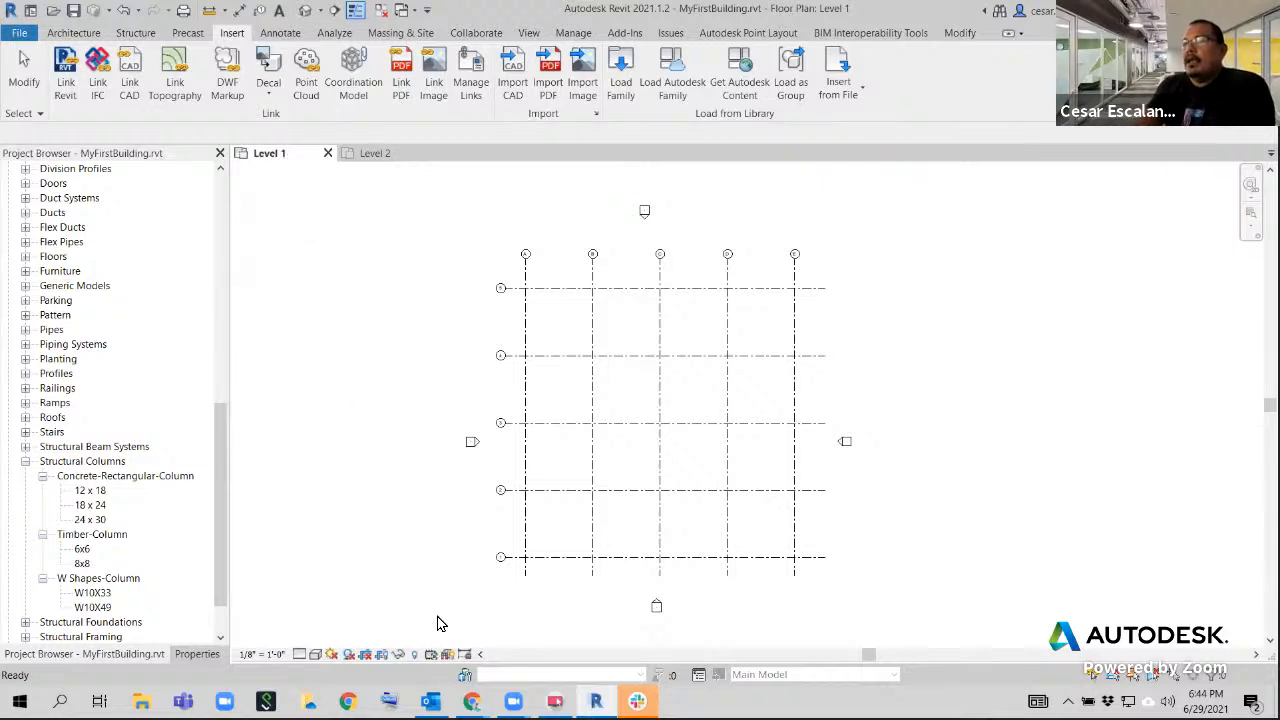
# Start placing a vertical structural column using the Concrete-Rectangular-Column family's 18 x 24 type
pyautogui.click(72, 33)
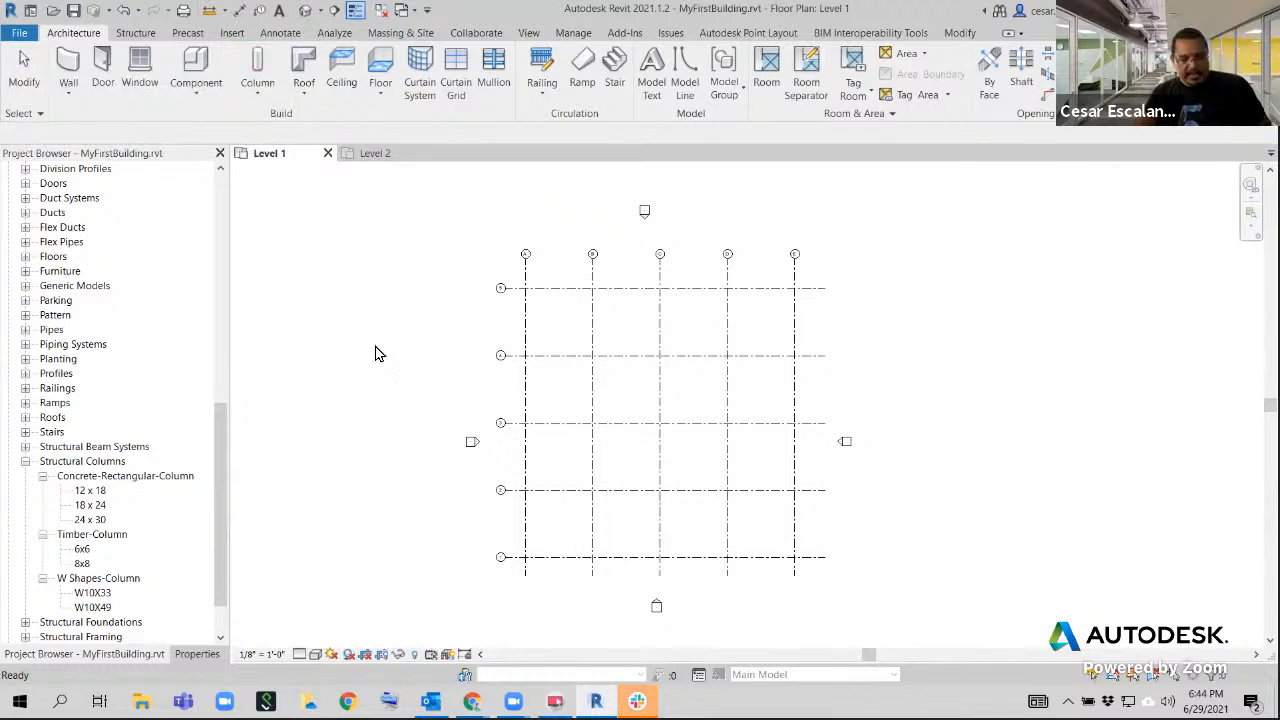
pyautogui.click(262, 66)
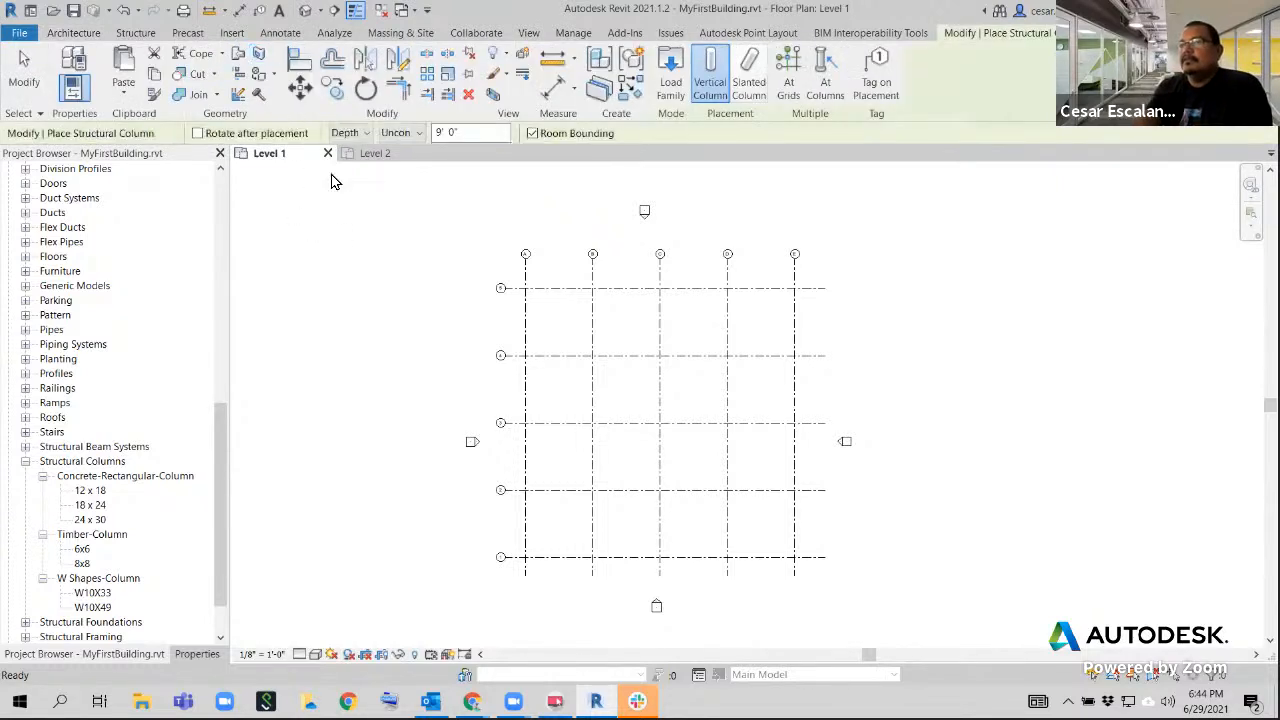
pyautogui.click(192, 654)
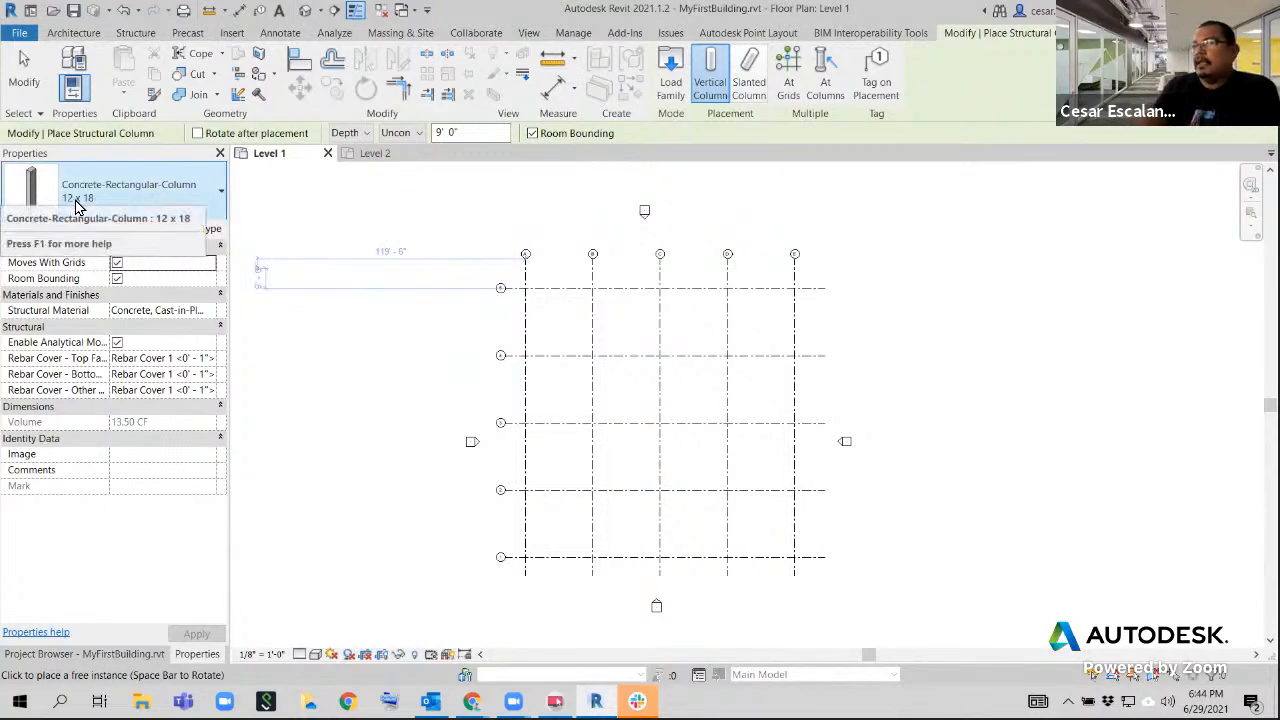
pyautogui.click(147, 200)
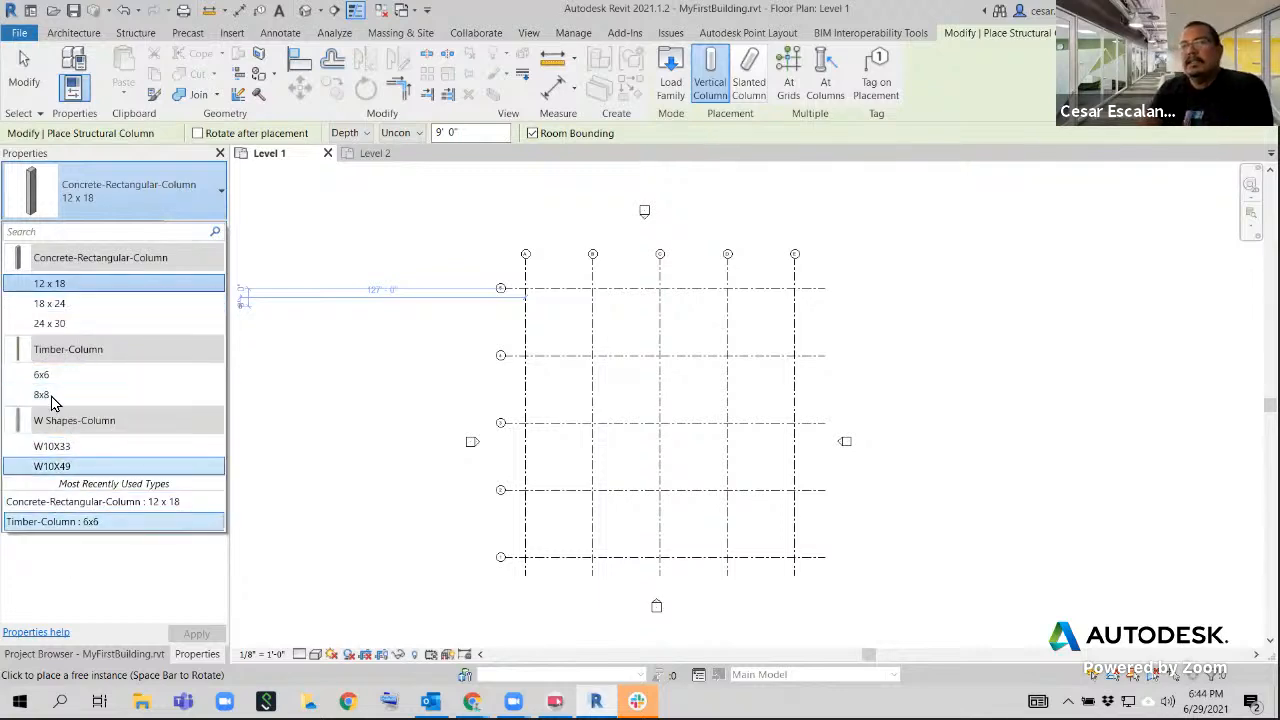
pyautogui.click(60, 305)
# Try placing the 18 x 24 concrete column at the intersection of grids A and 5, then undo the placement and leave the command
pyautogui.scroll(1, 590, 305)
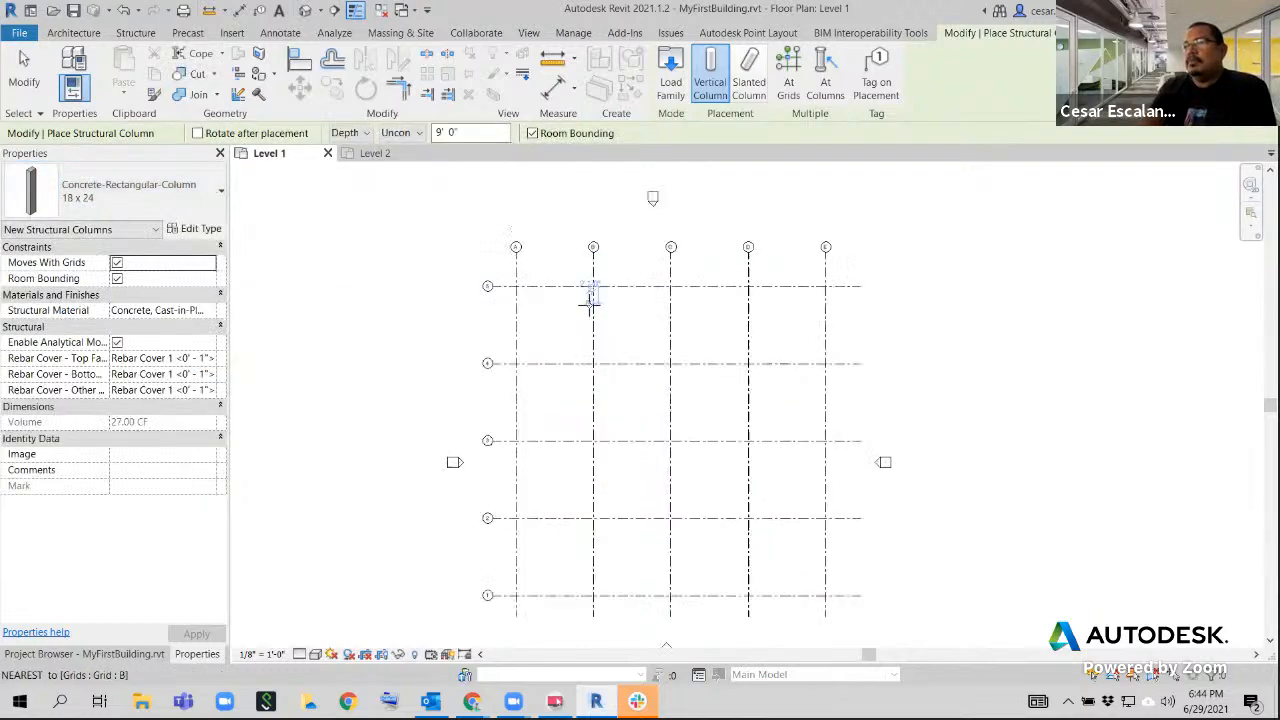
pyautogui.scroll(5, 590, 303)
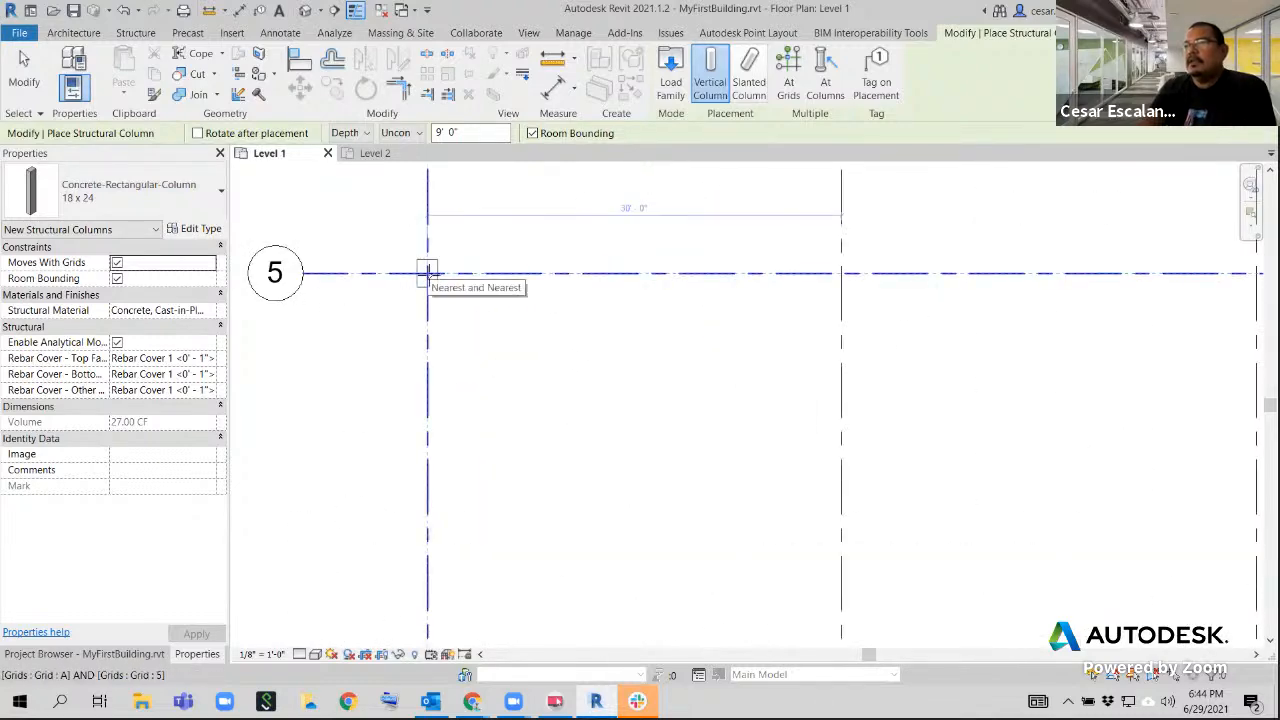
pyautogui.scroll(3, 423, 271)
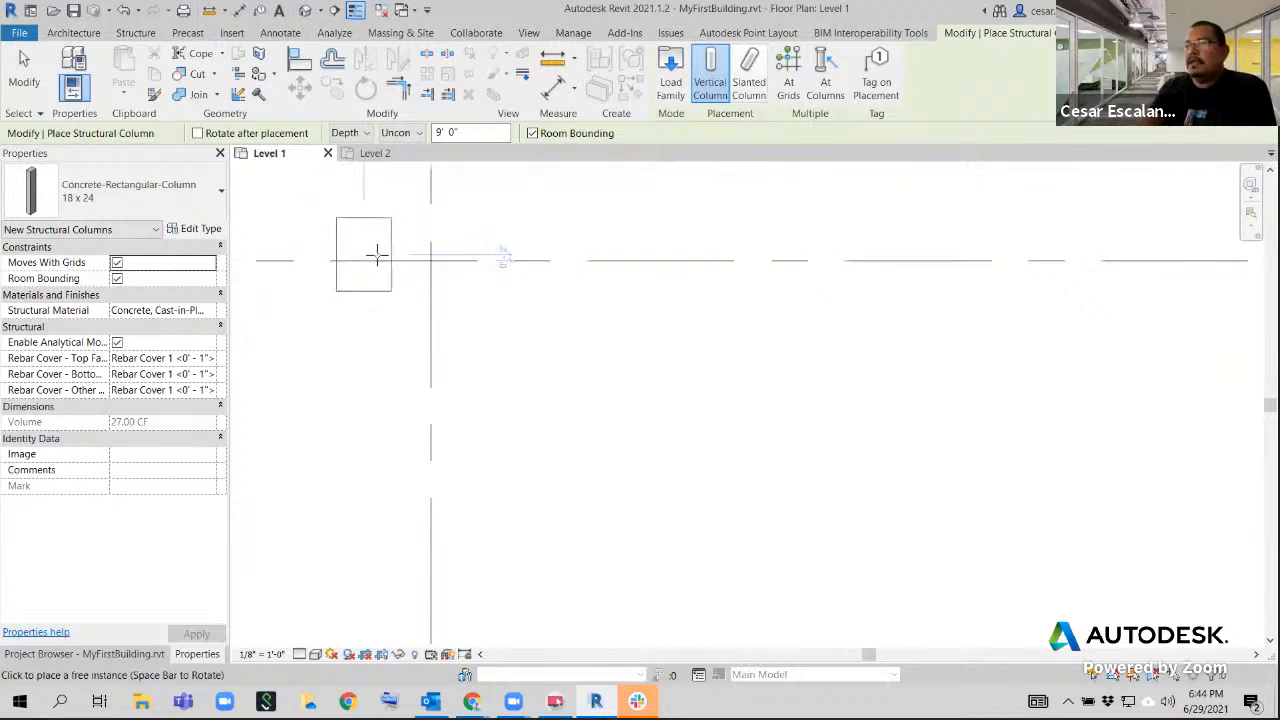
pyautogui.click(435, 261)
pyautogui.scroll(-3, 677, 303)
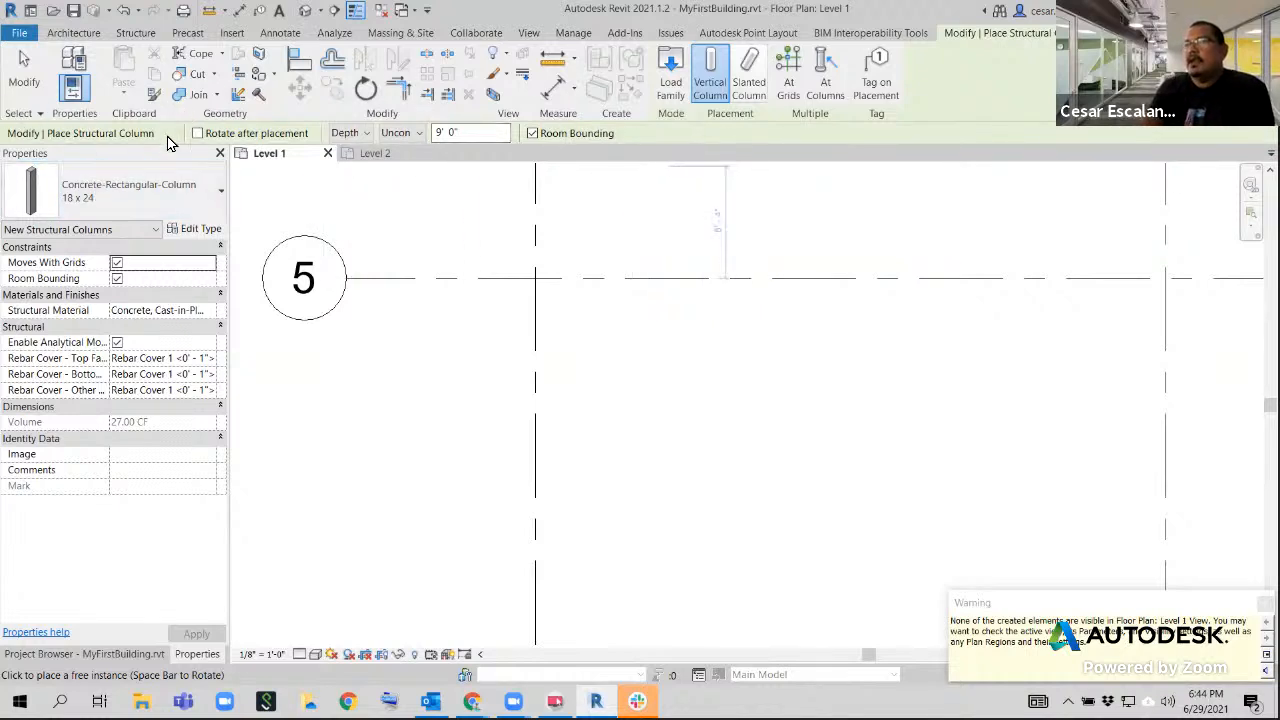
pyautogui.click(125, 12)
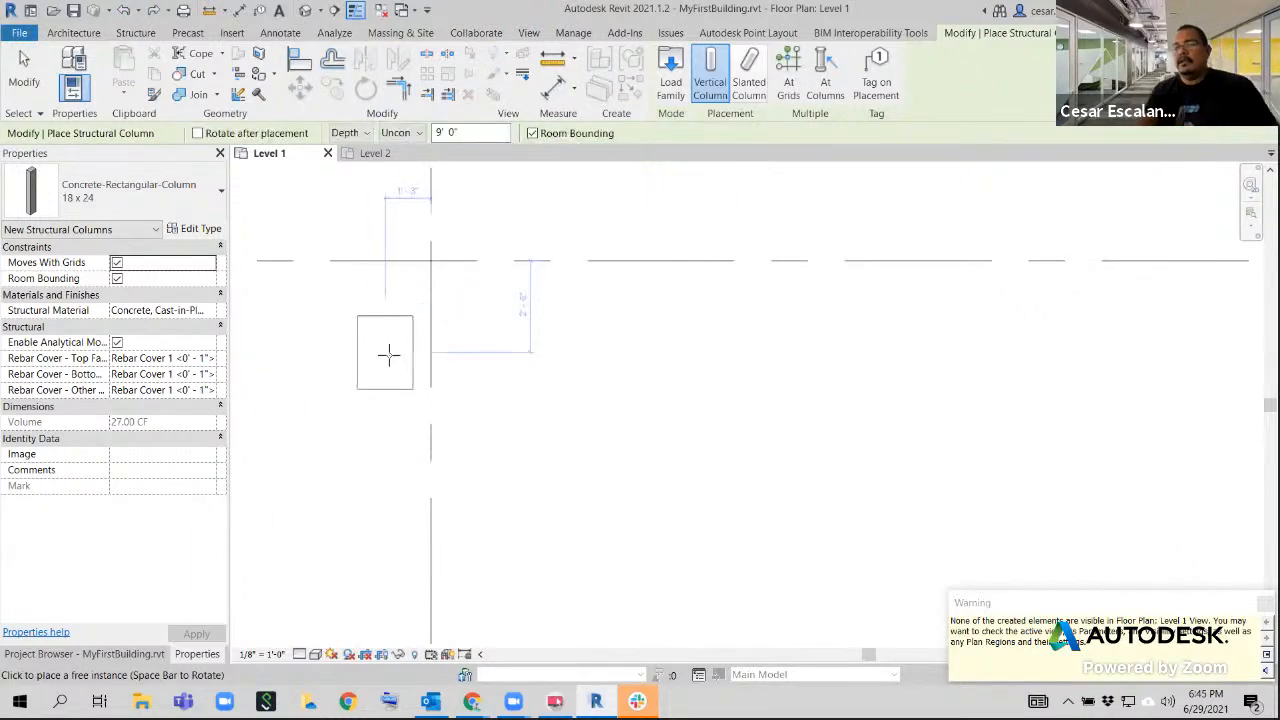
pyautogui.press('Escape')
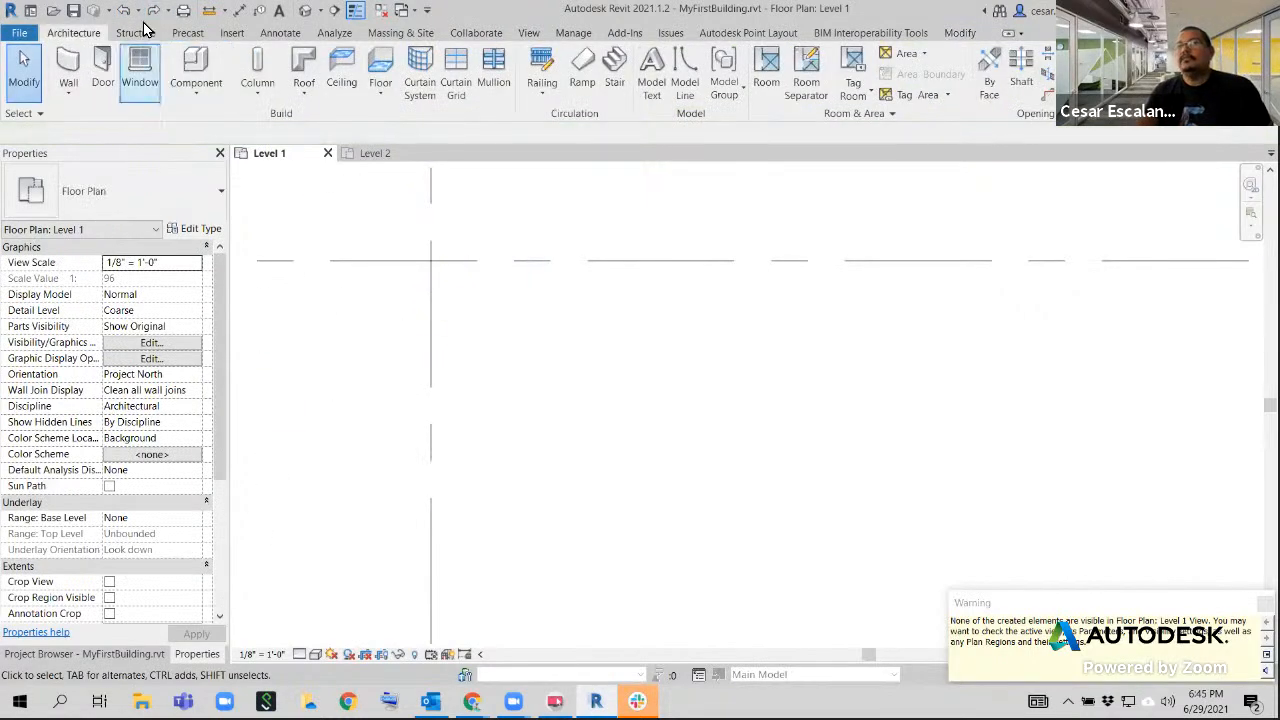
# Start placing a vertical 18 x 24 Concrete-Rectangular-Column, with its extent set to Height up to Level 2
pyautogui.click(126, 12)
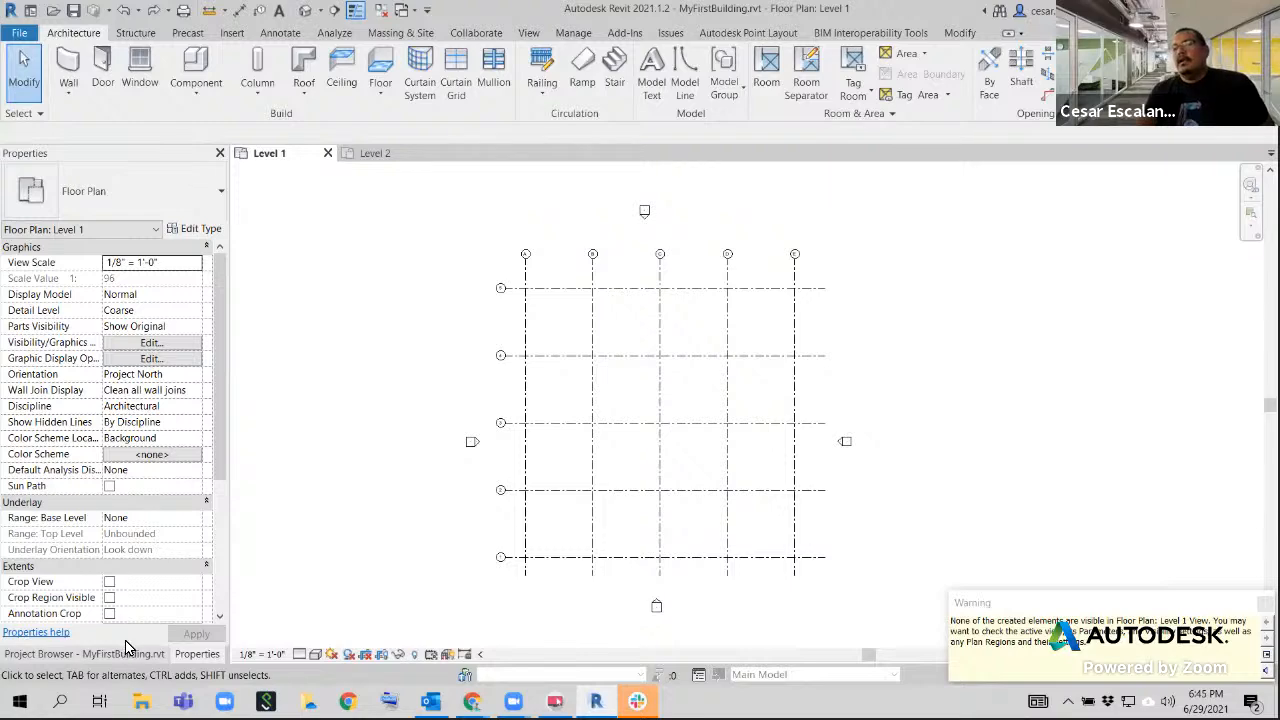
pyautogui.click(257, 68)
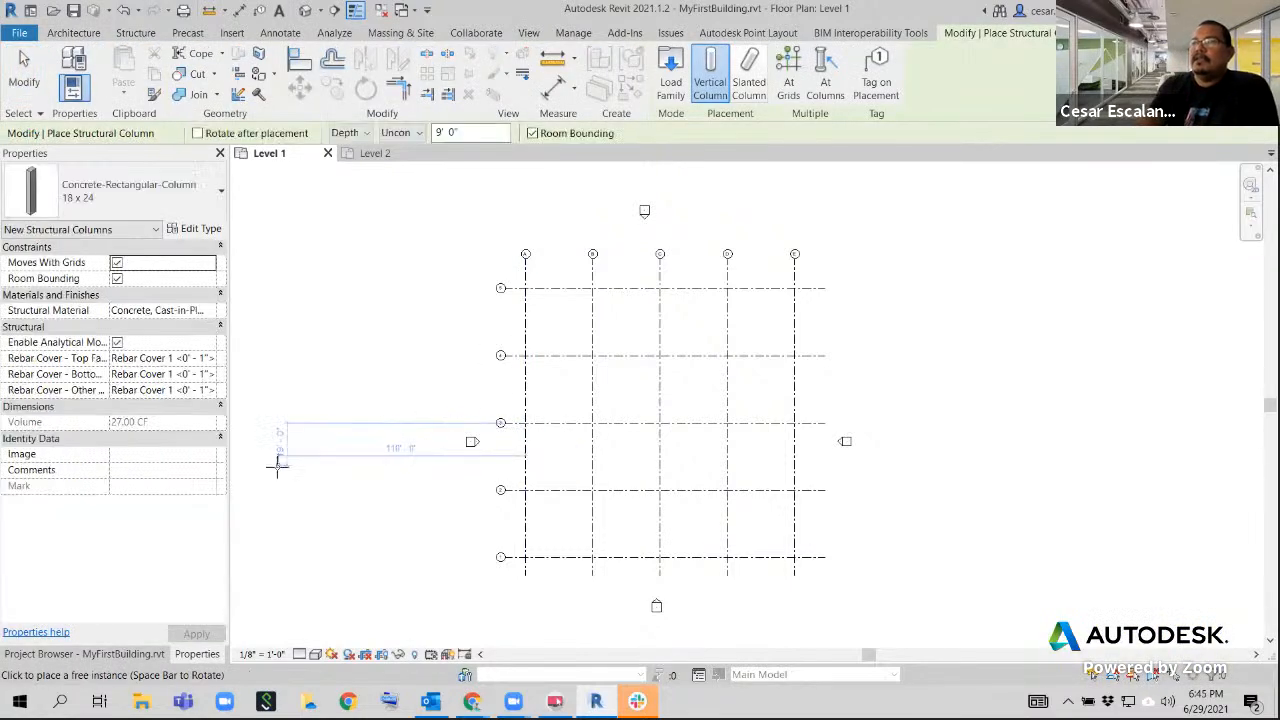
pyautogui.click(117, 188)
pyautogui.click(70, 305)
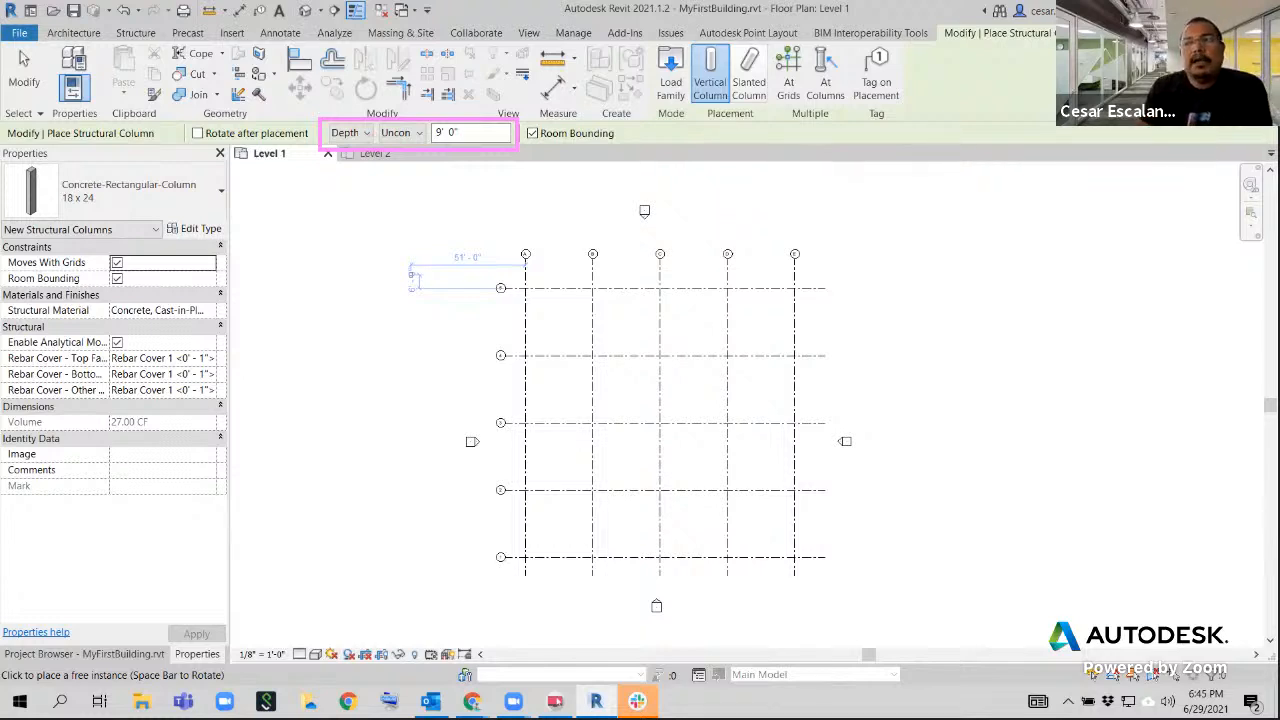
pyautogui.press('XF86AudioRaiseVolume')
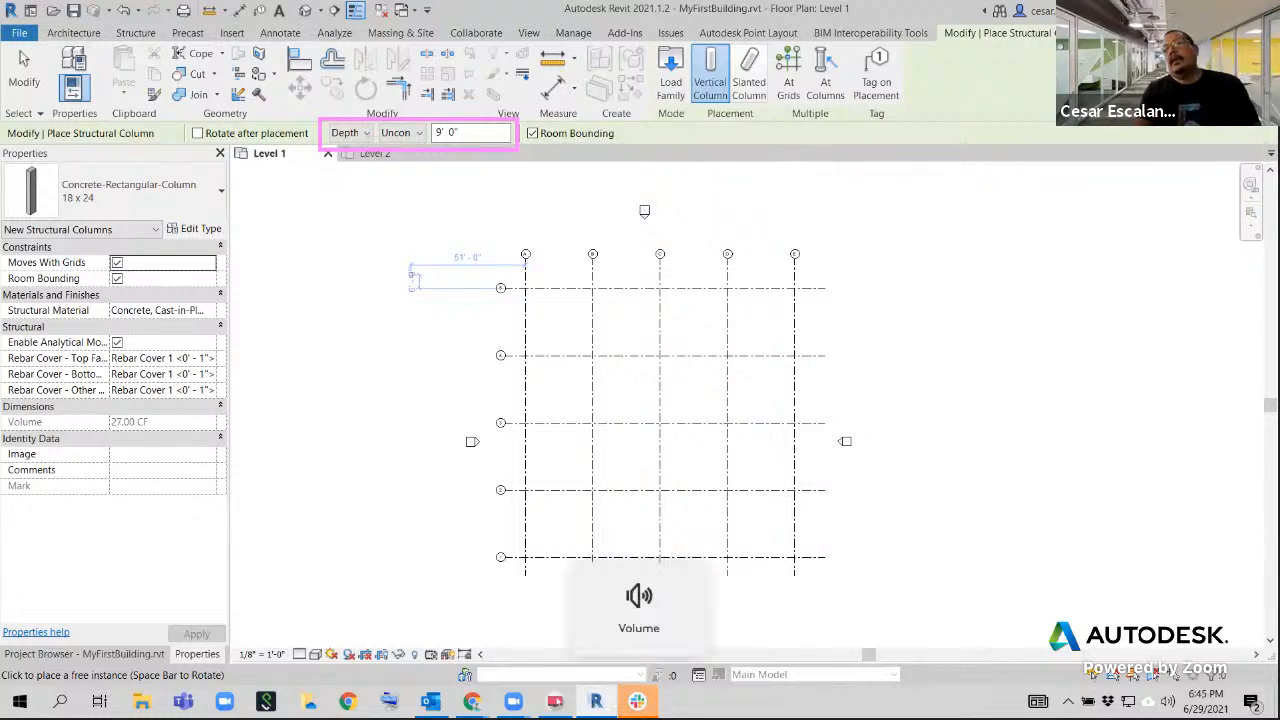
pyautogui.click(365, 134)
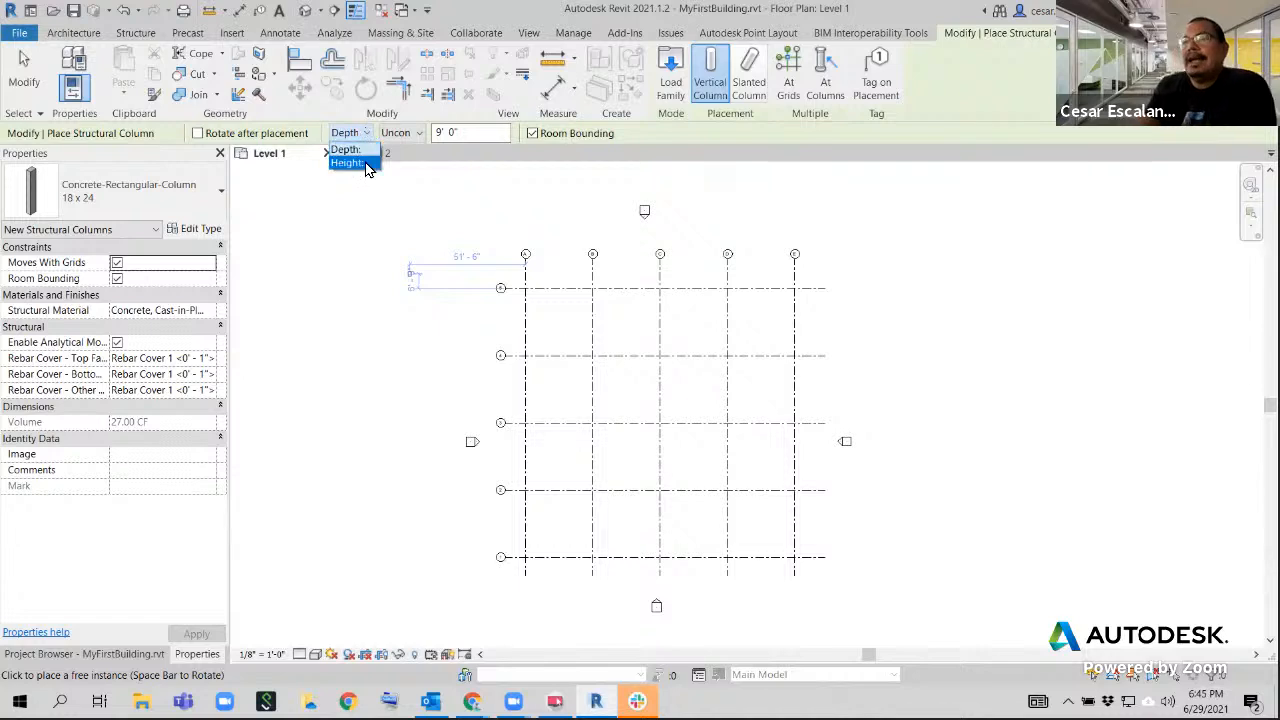
pyautogui.click(366, 164)
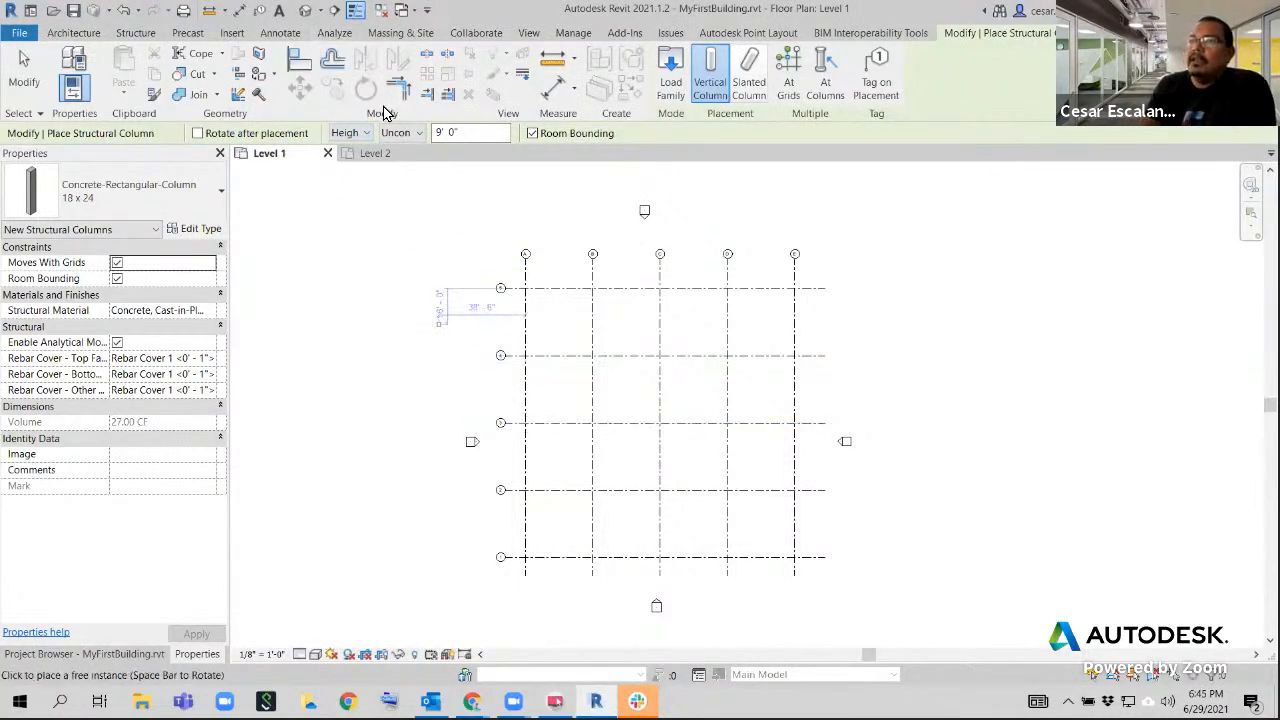
pyautogui.click(419, 133)
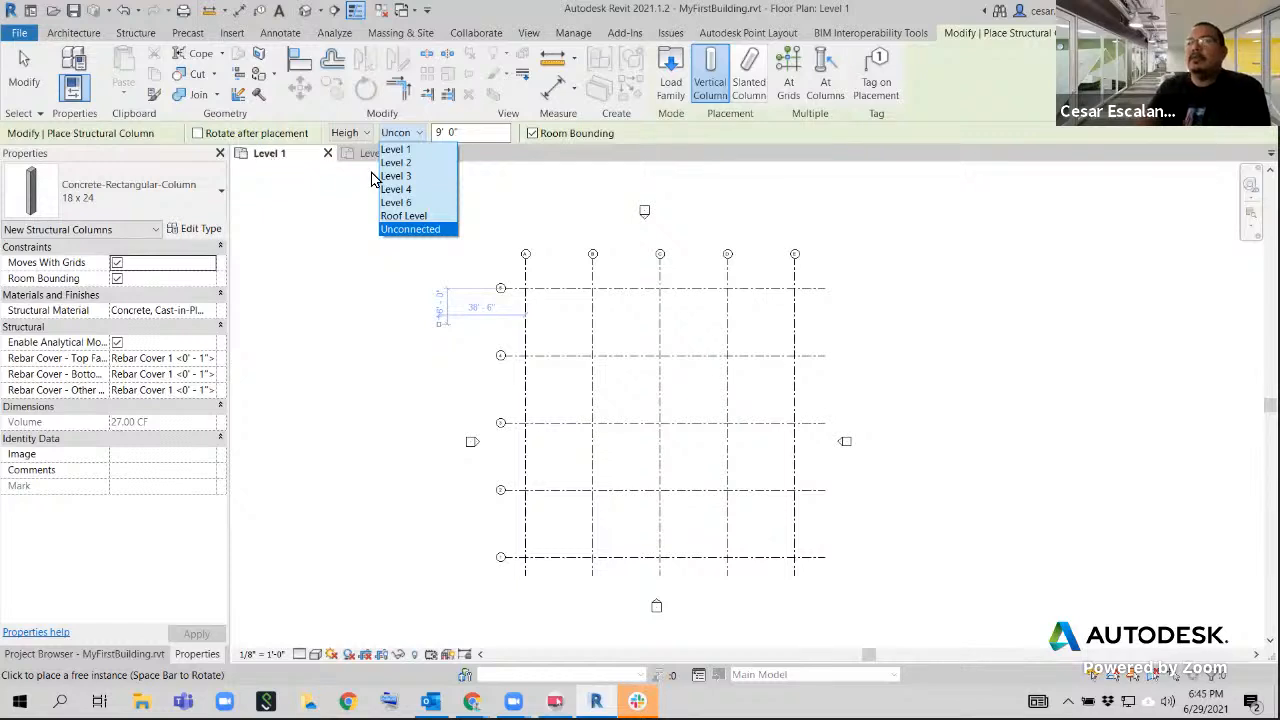
pyautogui.click(414, 163)
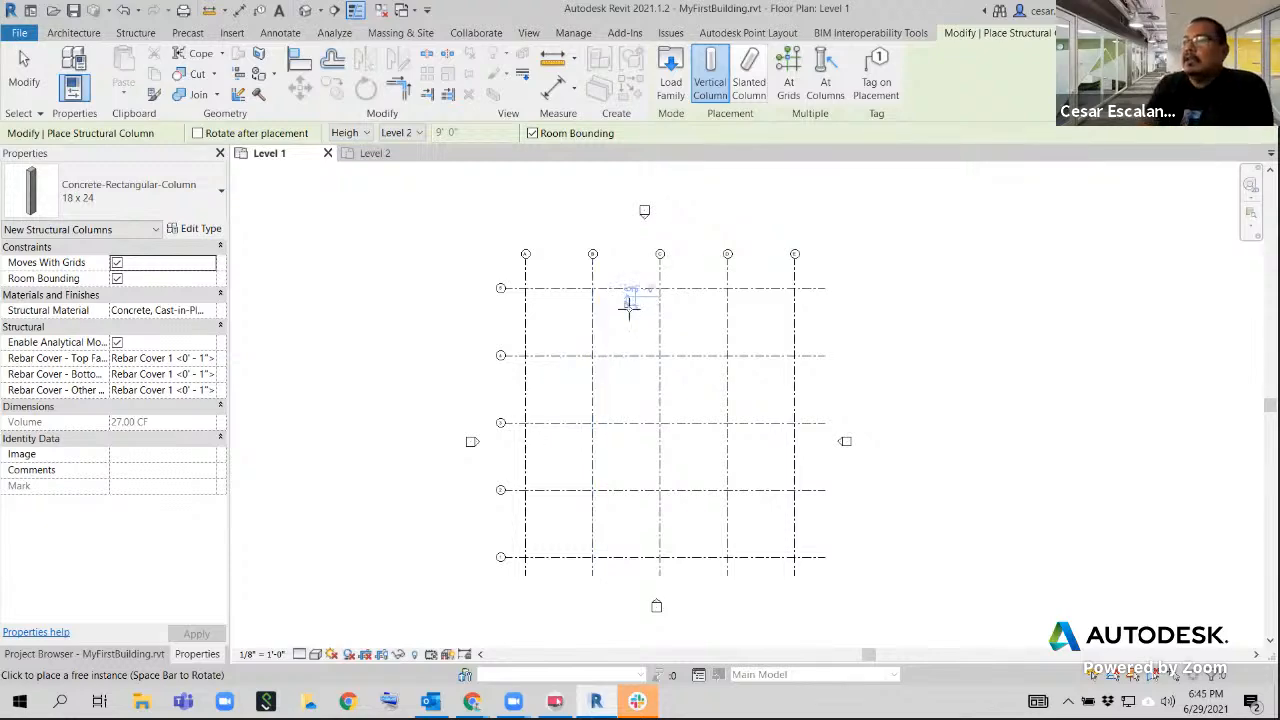
# Place 18 x 24 concrete columns along grid 5 at its intersections with grids A, B, C, D and E, and end the command
pyautogui.scroll(4, 630, 300)
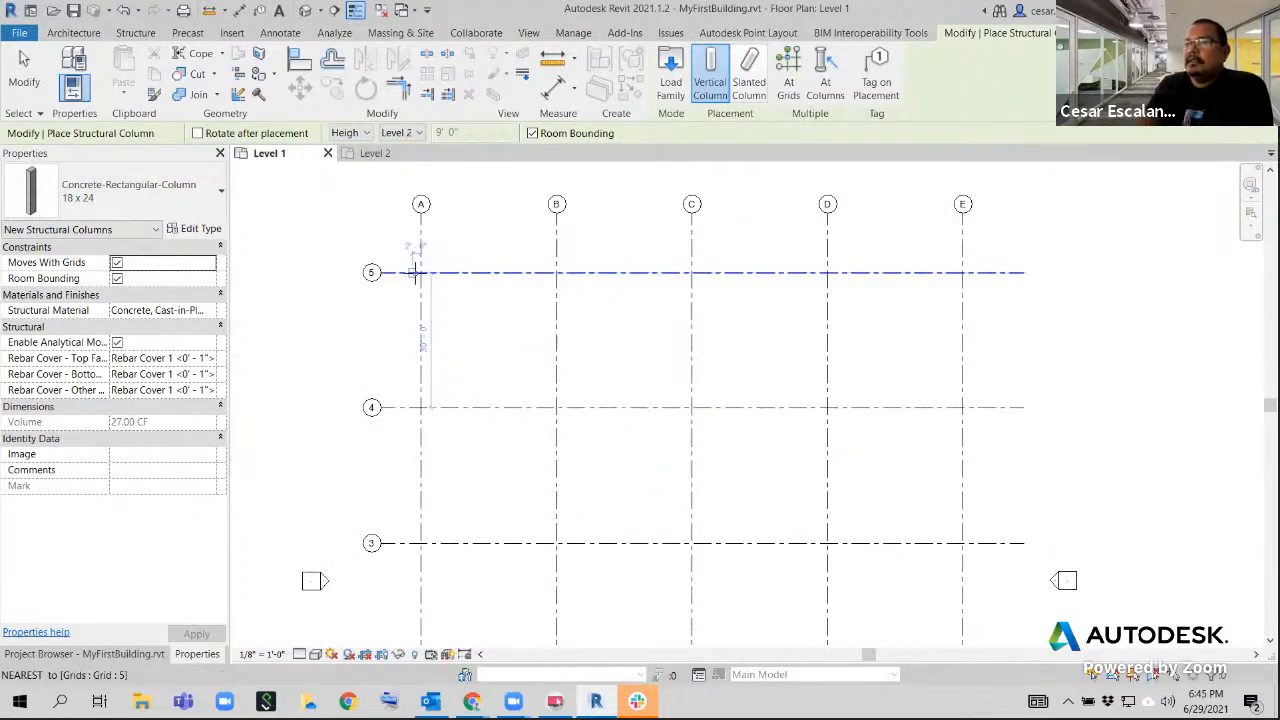
pyautogui.scroll(2, 424, 272)
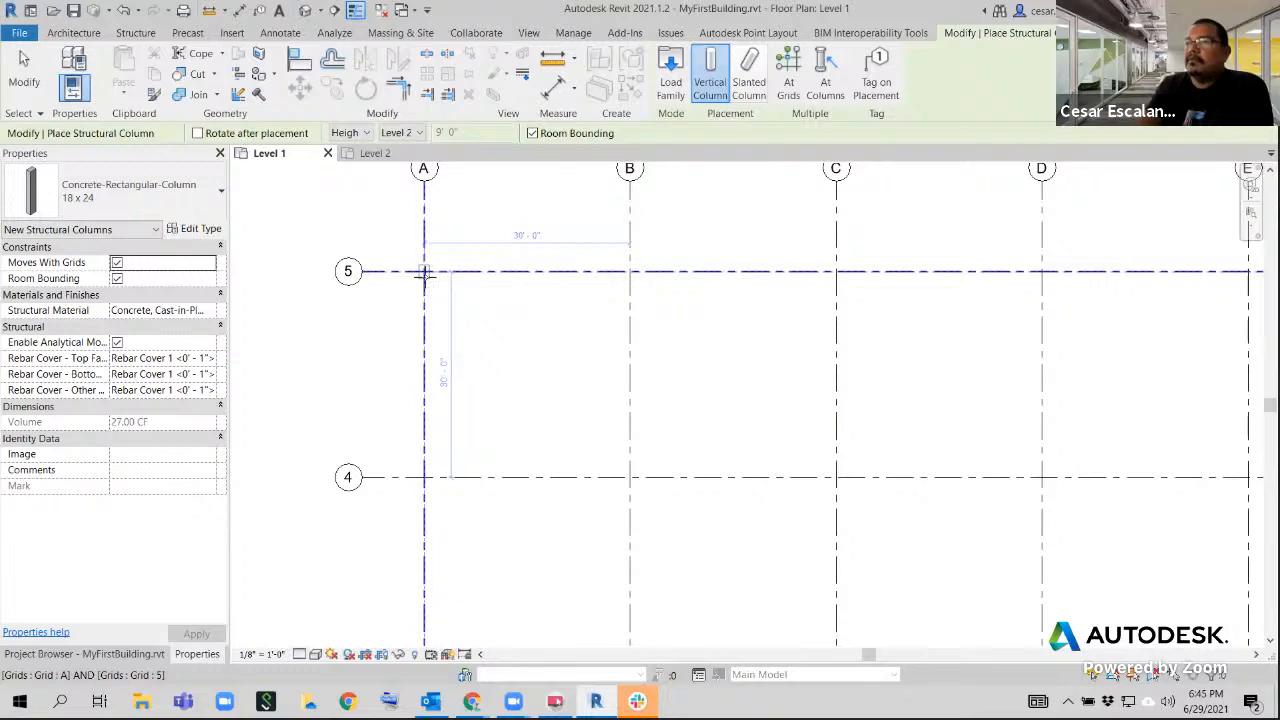
pyautogui.click(424, 272)
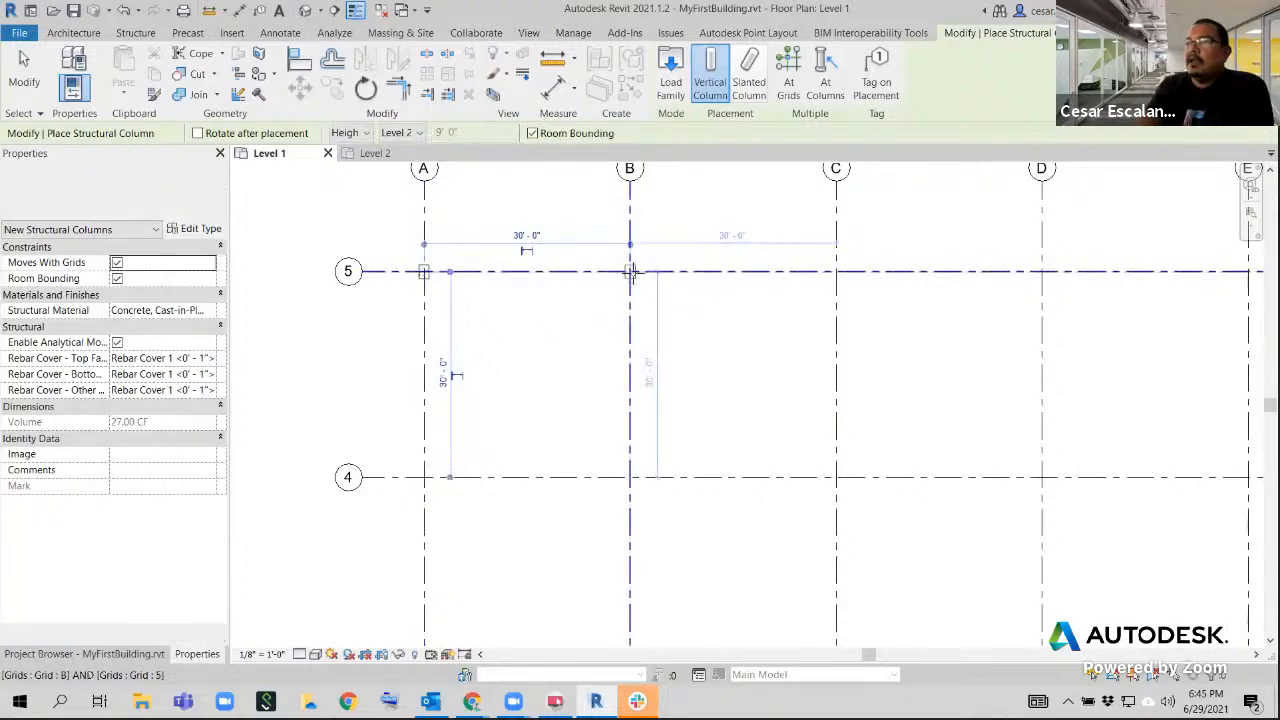
pyautogui.click(630, 272)
pyautogui.moveTo(700, 286); pyautogui.dragTo(572, 335, button='middle')
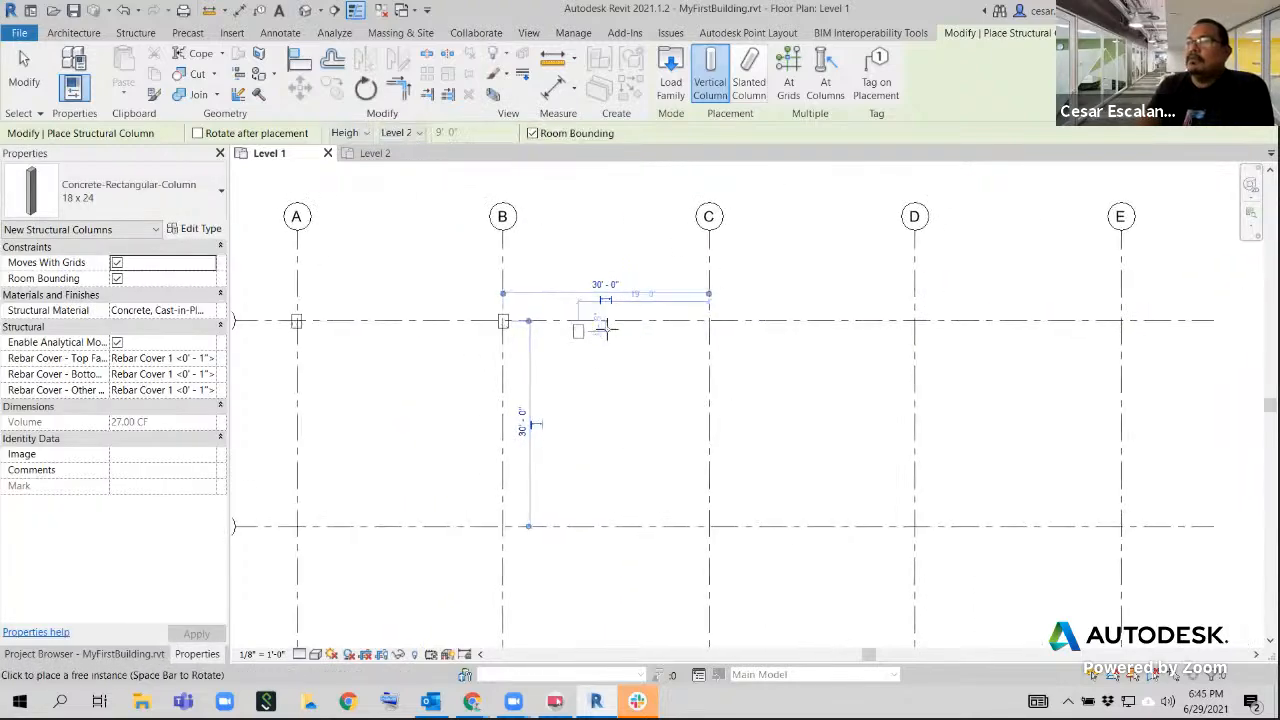
pyautogui.click(709, 321)
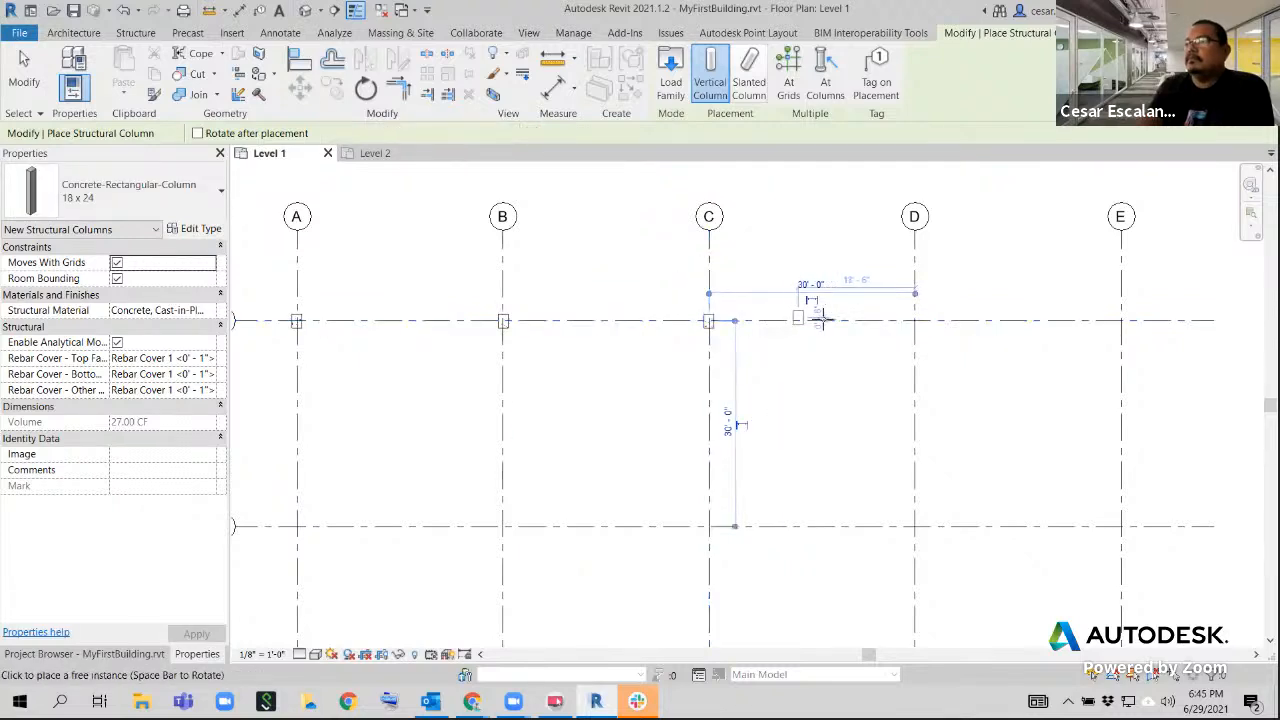
pyautogui.click(914, 321)
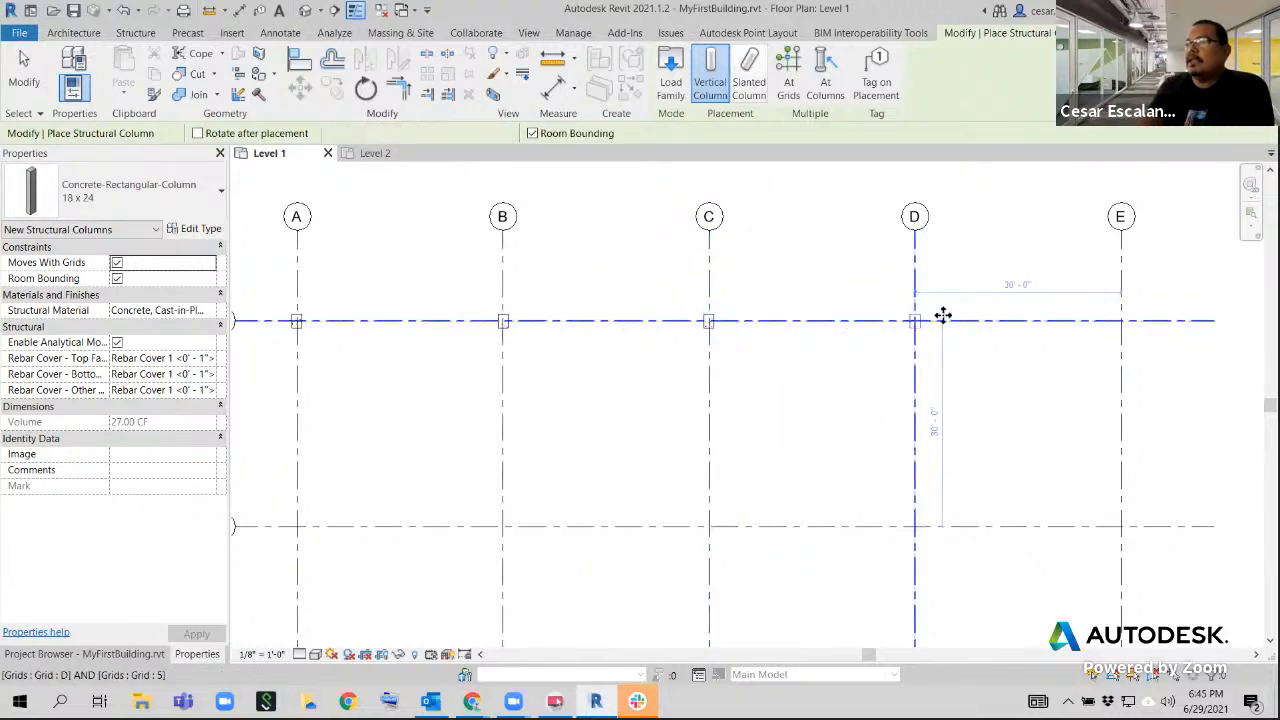
pyautogui.click(1122, 321)
pyautogui.scroll(-2, 1012, 435)
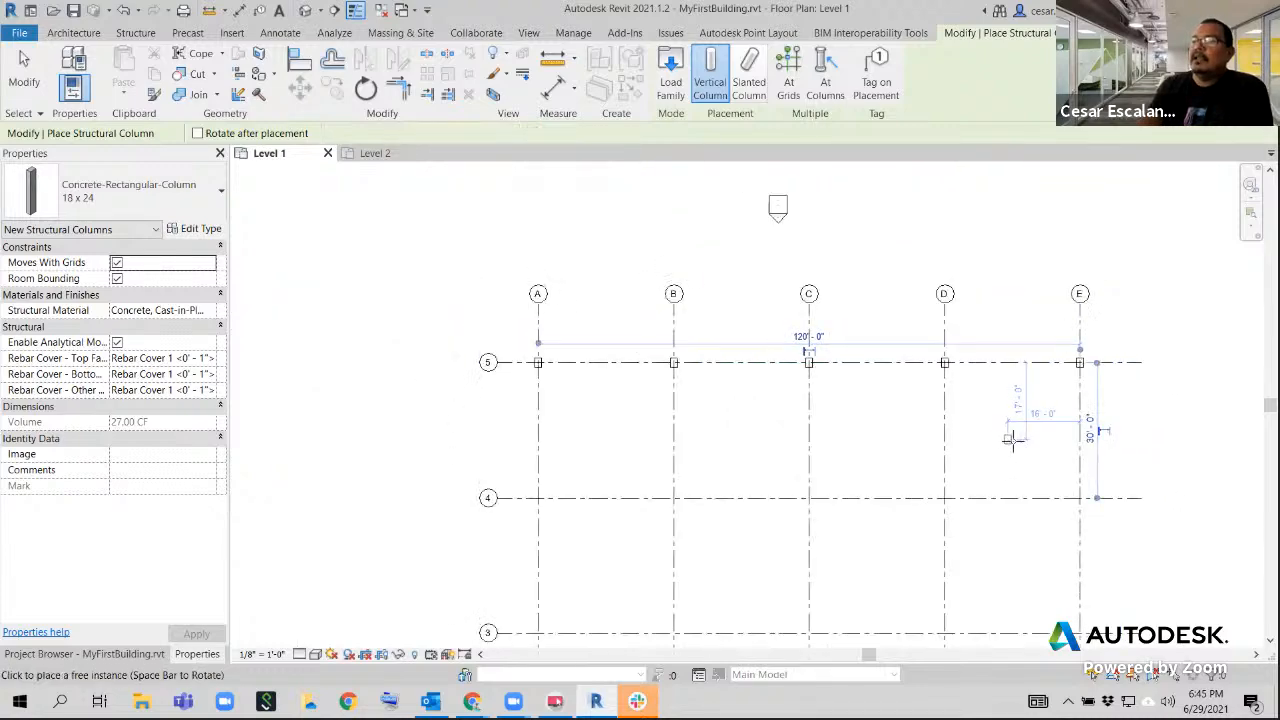
pyautogui.press('Escape')
pyautogui.press('Escape')
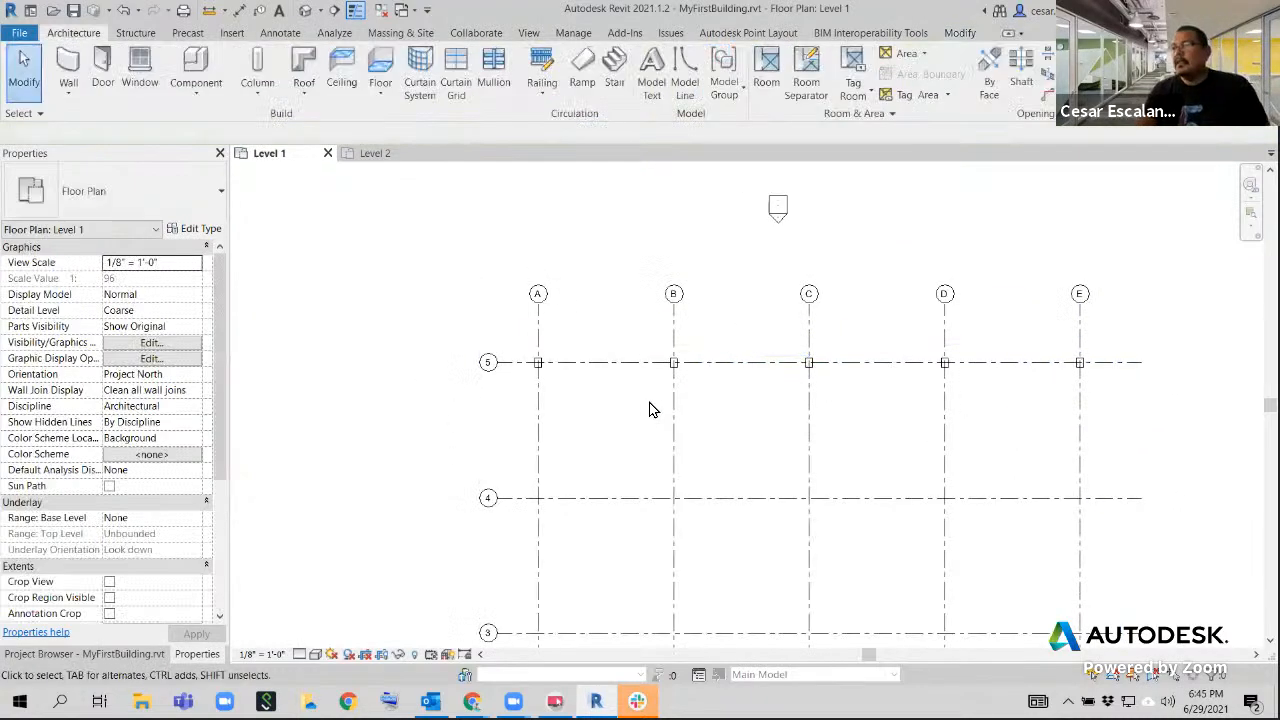
# Restart the structural column command, search the available column types for "Concrete", and clear the search
pyautogui.moveTo(651, 406); pyautogui.dragTo(511, 389, button='middle')
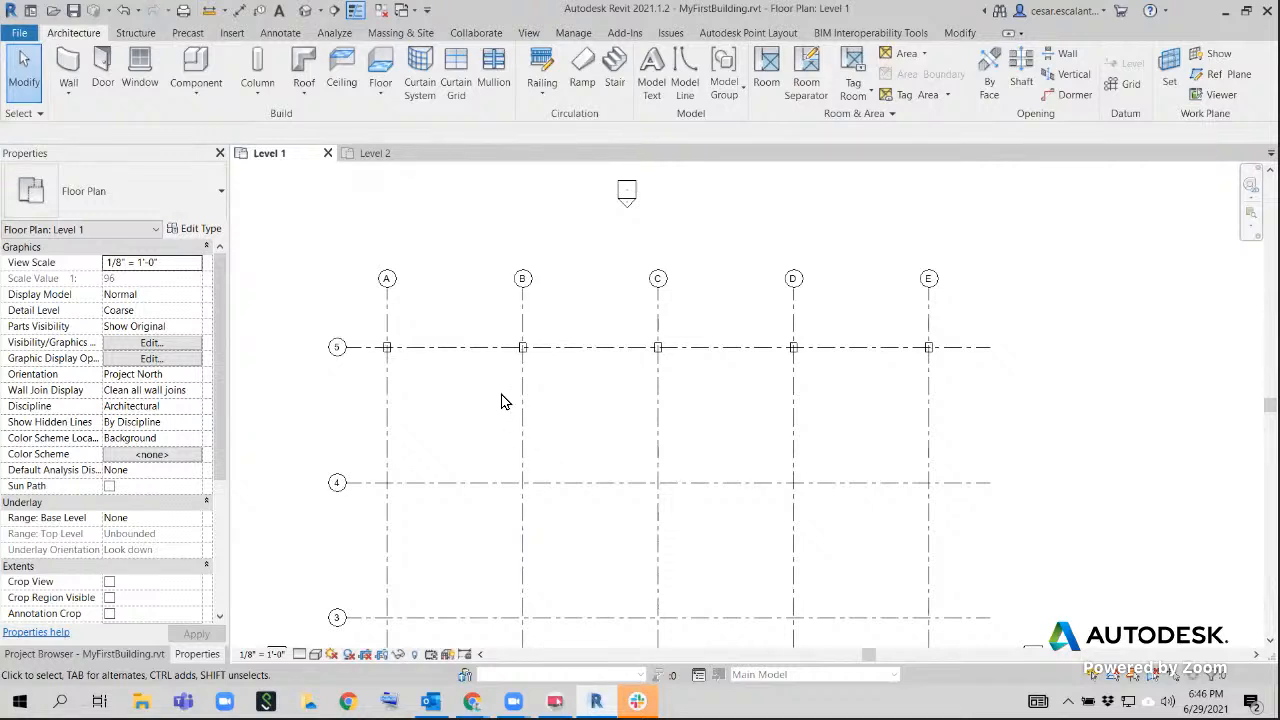
pyautogui.click(268, 62)
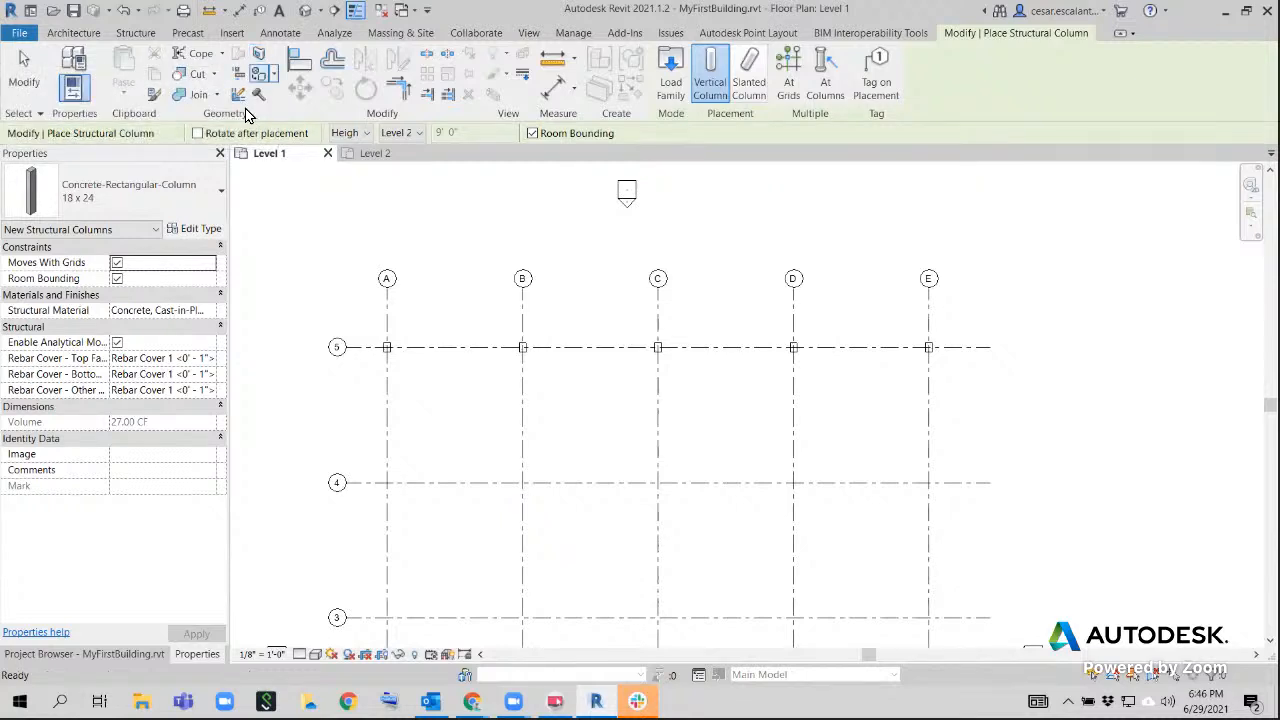
pyautogui.click(196, 196)
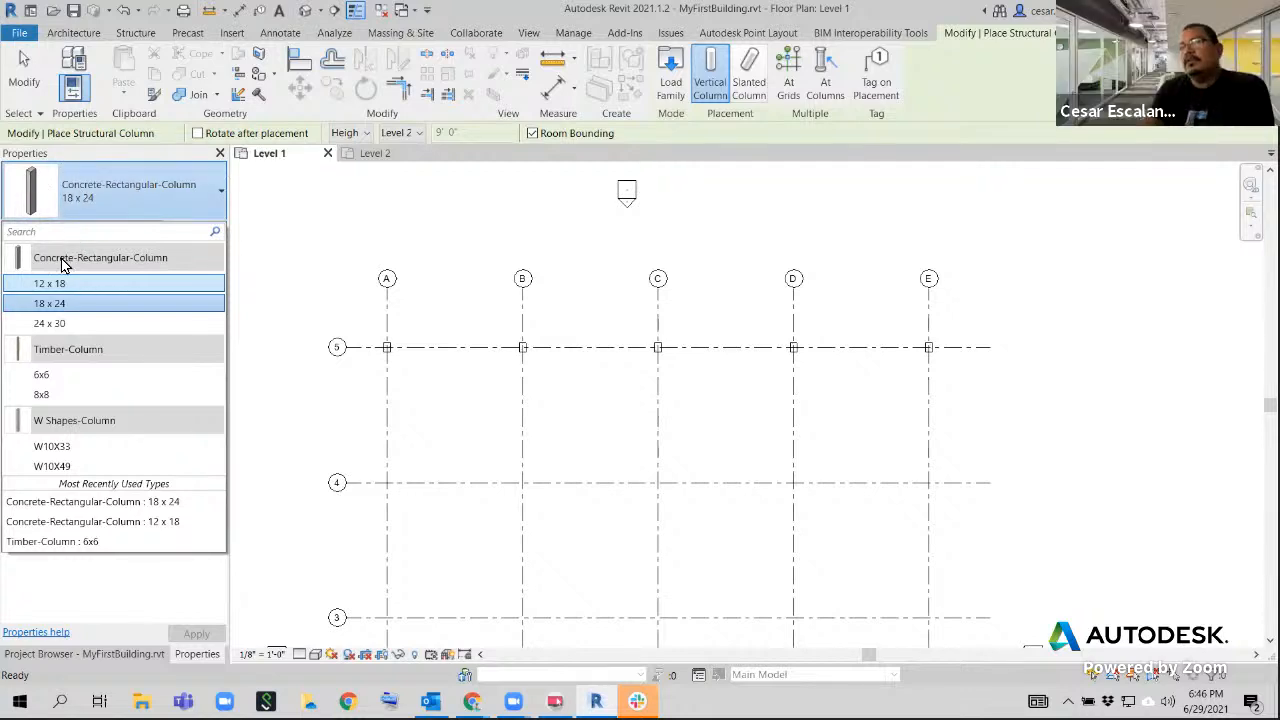
pyautogui.moveTo(63, 262)
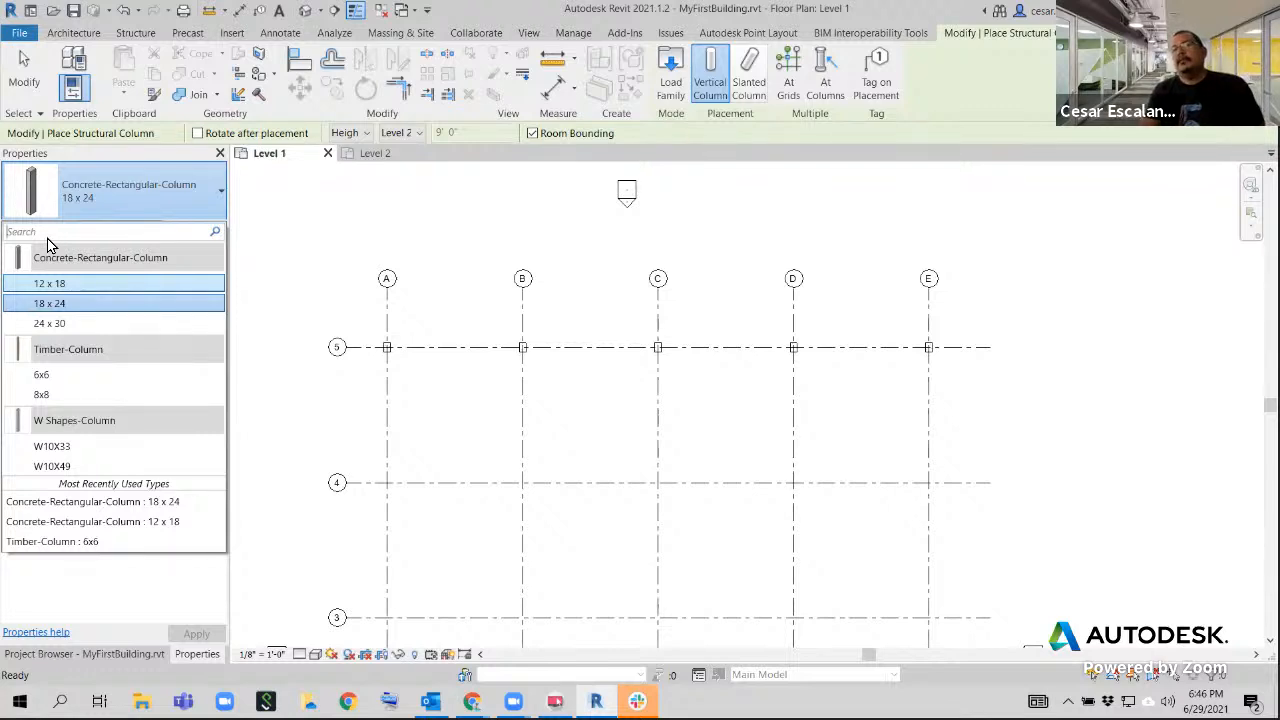
pyautogui.click(51, 240)
pyautogui.write('Concrete')
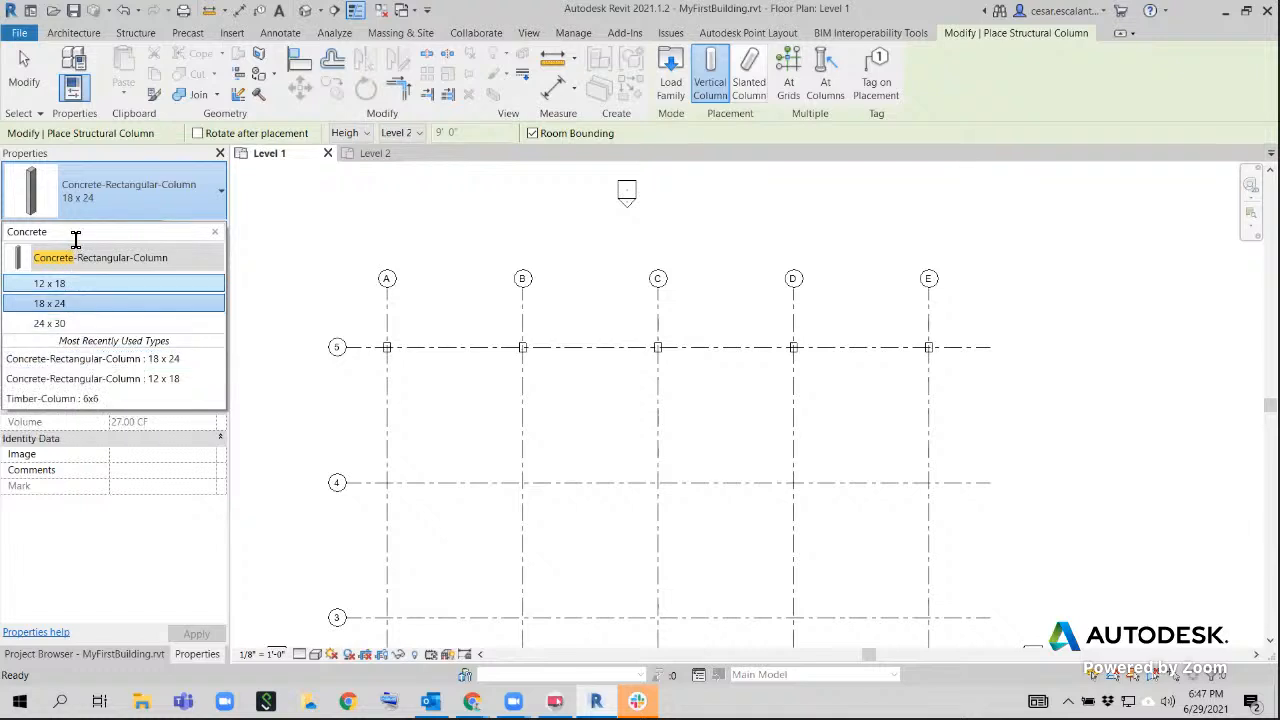
pyautogui.click(214, 231)
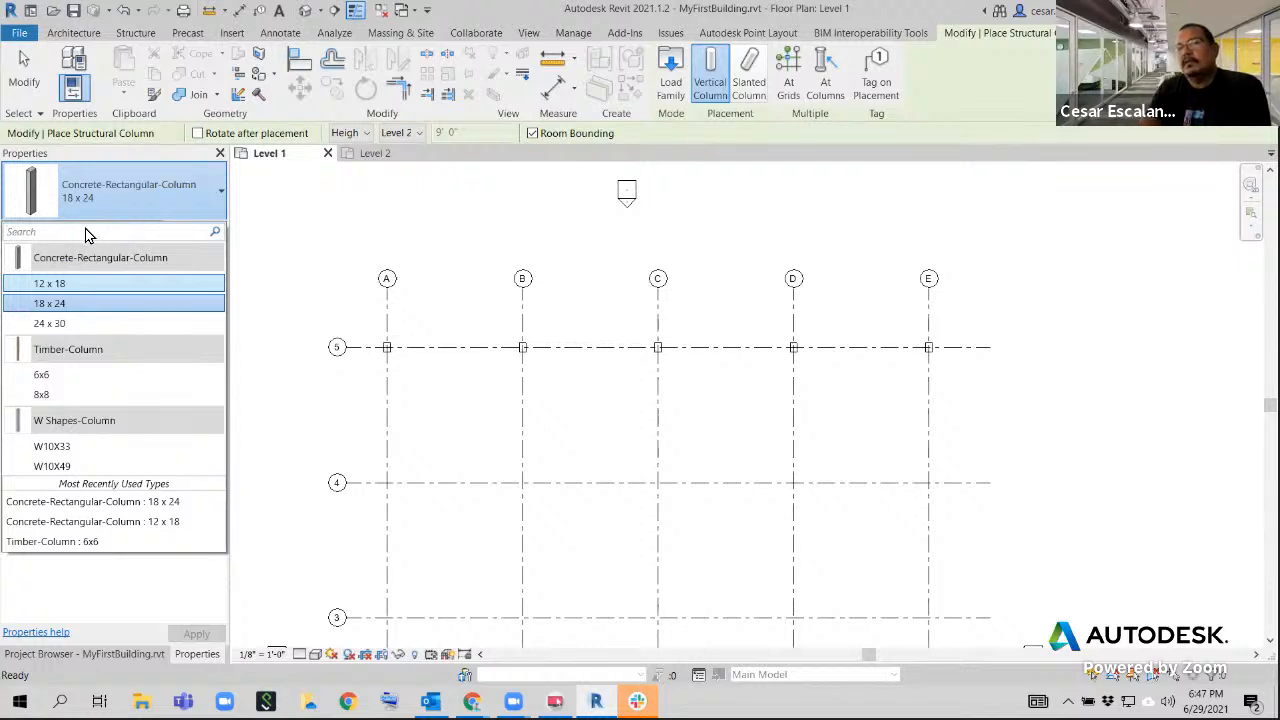
pyautogui.click(258, 270)
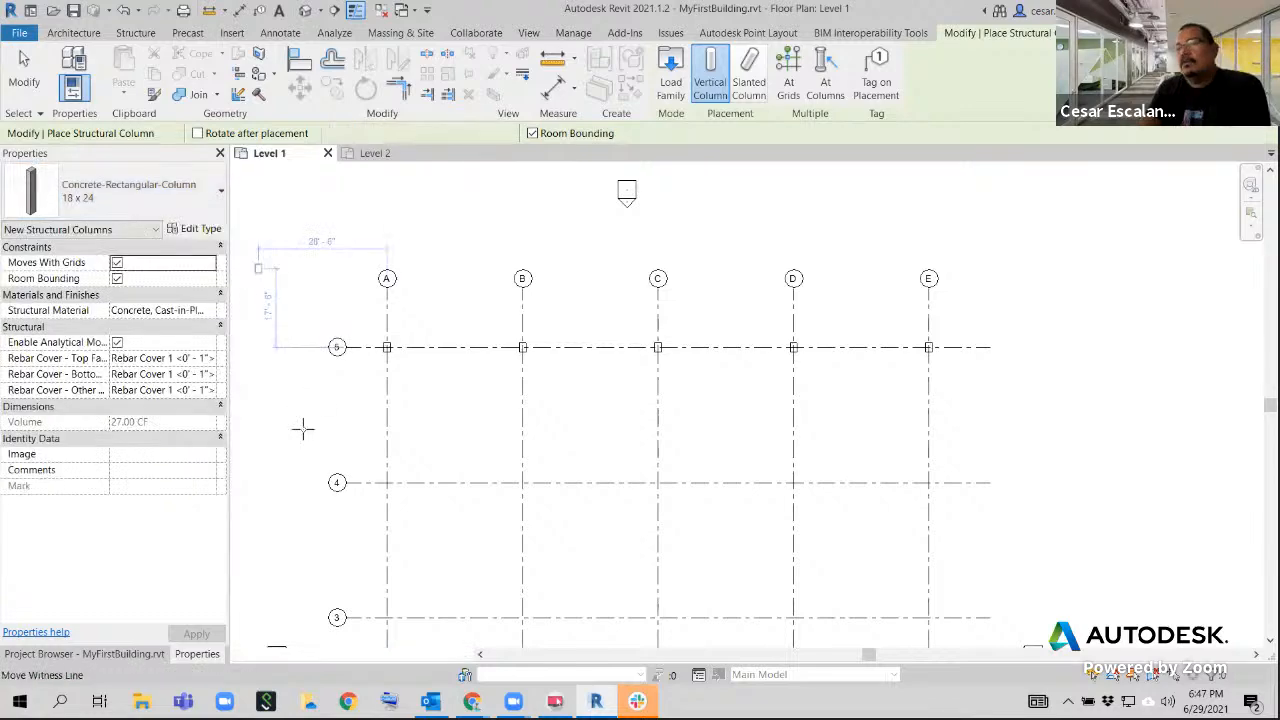
# Try starting a column placement directly from the Concrete-Rectangular-Column family's 18 x 24 type in the Project Browser, and cancel it
pyautogui.click(130, 655)
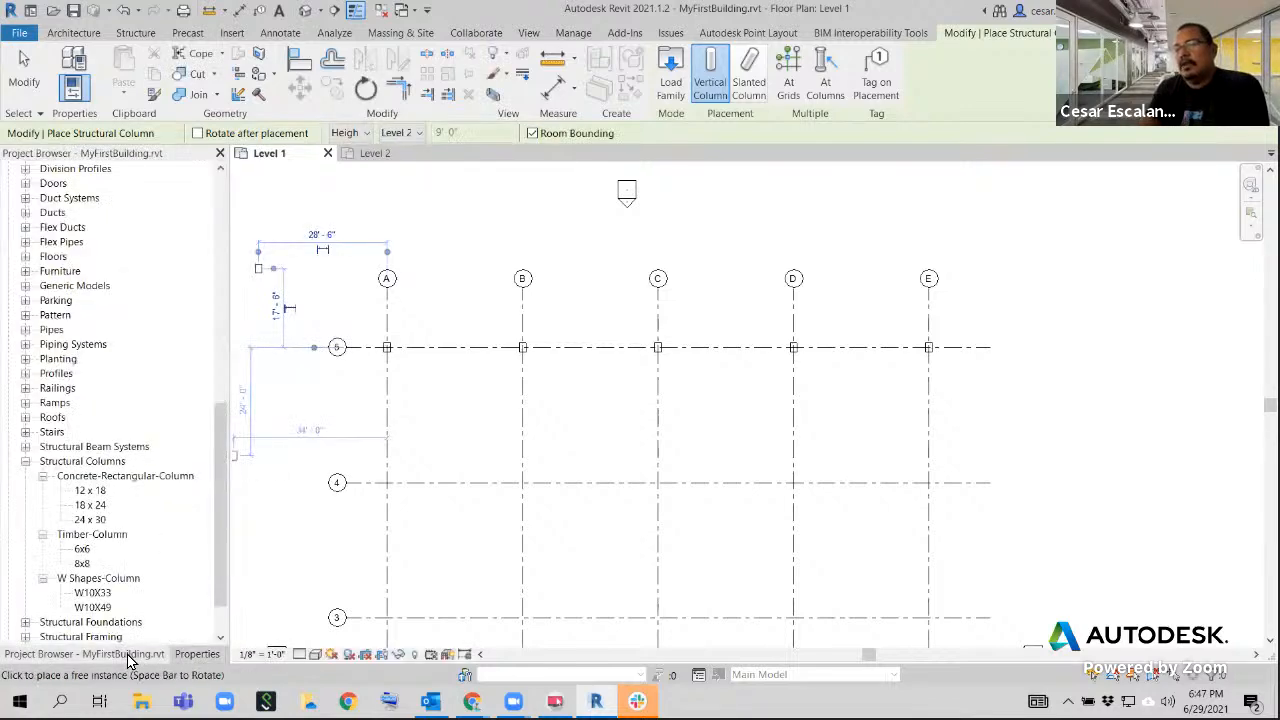
pyautogui.click(92, 490)
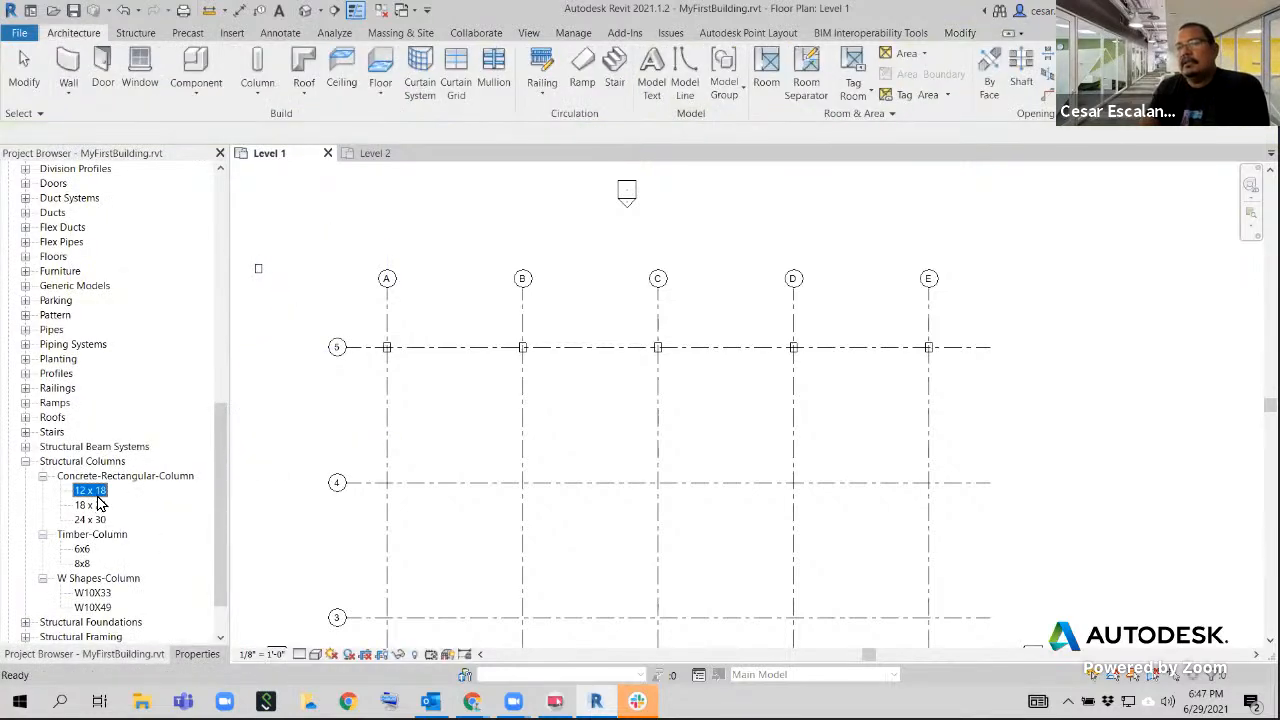
pyautogui.click(91, 505)
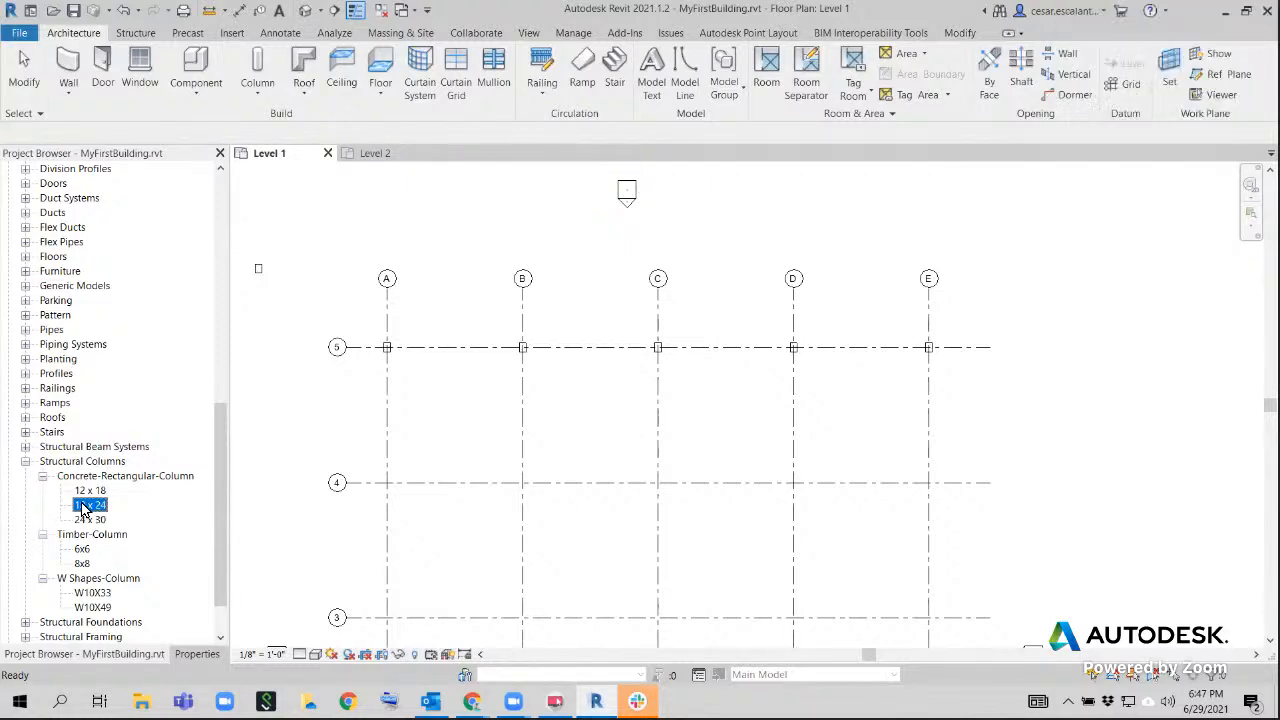
pyautogui.moveTo(85, 508); pyautogui.dragTo(440, 440)
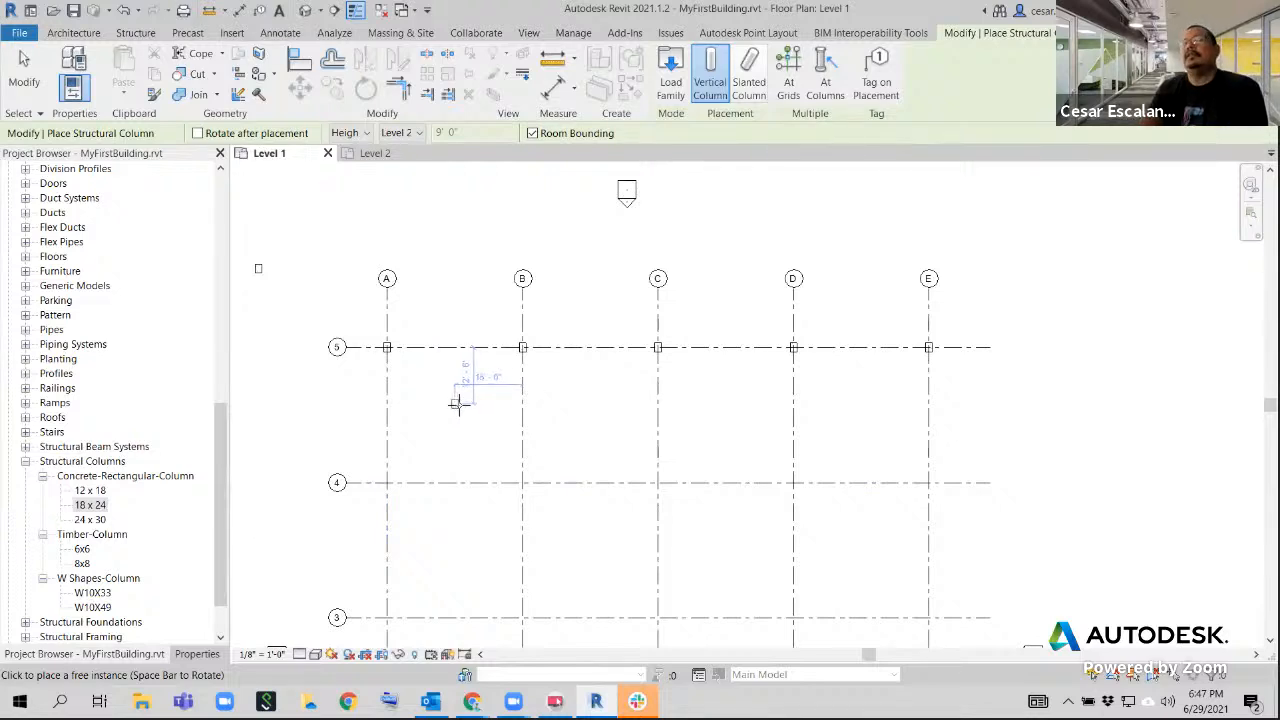
pyautogui.press('Escape')
pyautogui.press('Escape')
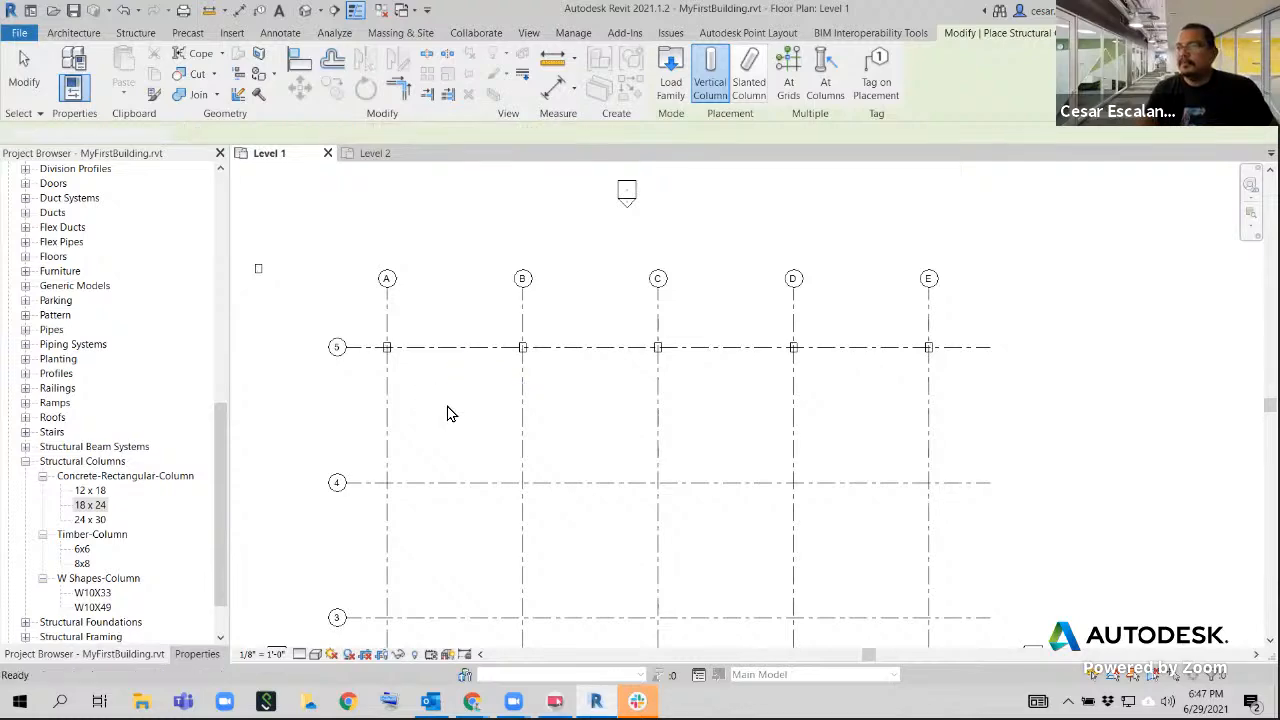
# Inspect the concrete column at the intersection of grids A and 5 by selecting it, and clear the selection
pyautogui.scroll(2, 497, 355)
pyautogui.moveTo(457, 363); pyautogui.dragTo(391, 414, button='middle')
pyautogui.scroll(-1, 391, 414)
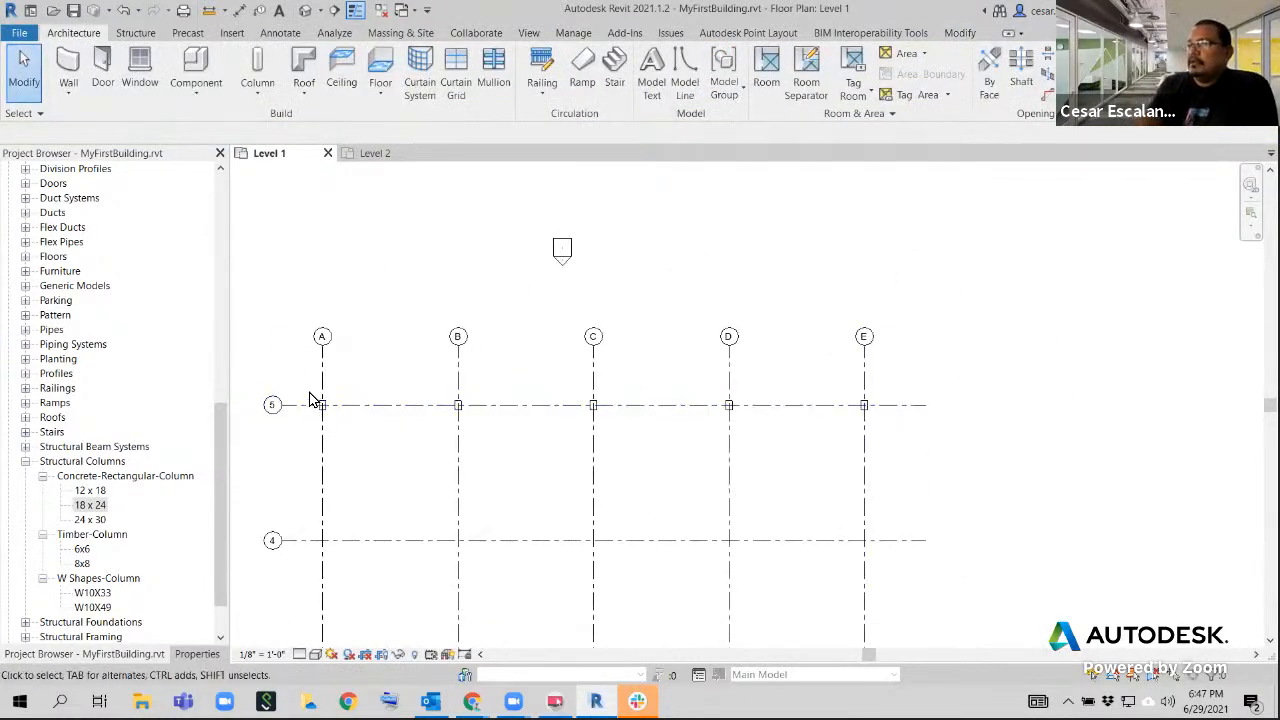
pyautogui.scroll(2, 320, 400)
pyautogui.scroll(4, 366, 371)
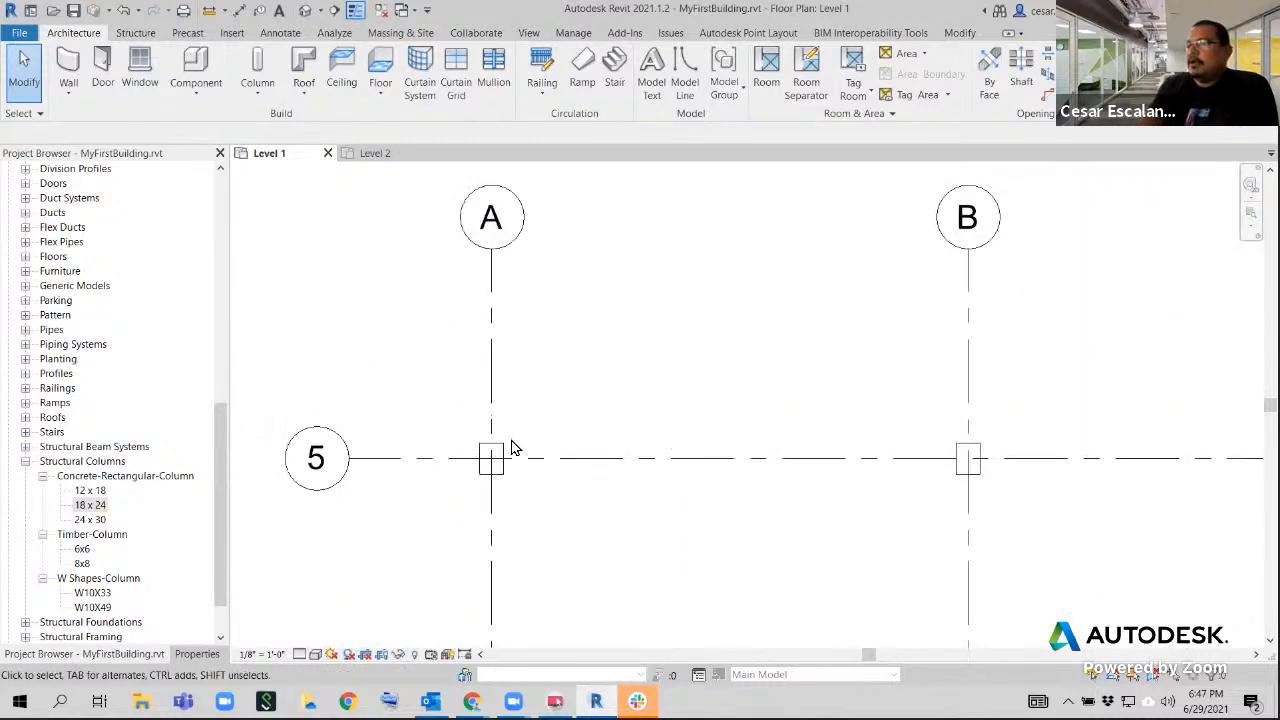
pyautogui.click(498, 453)
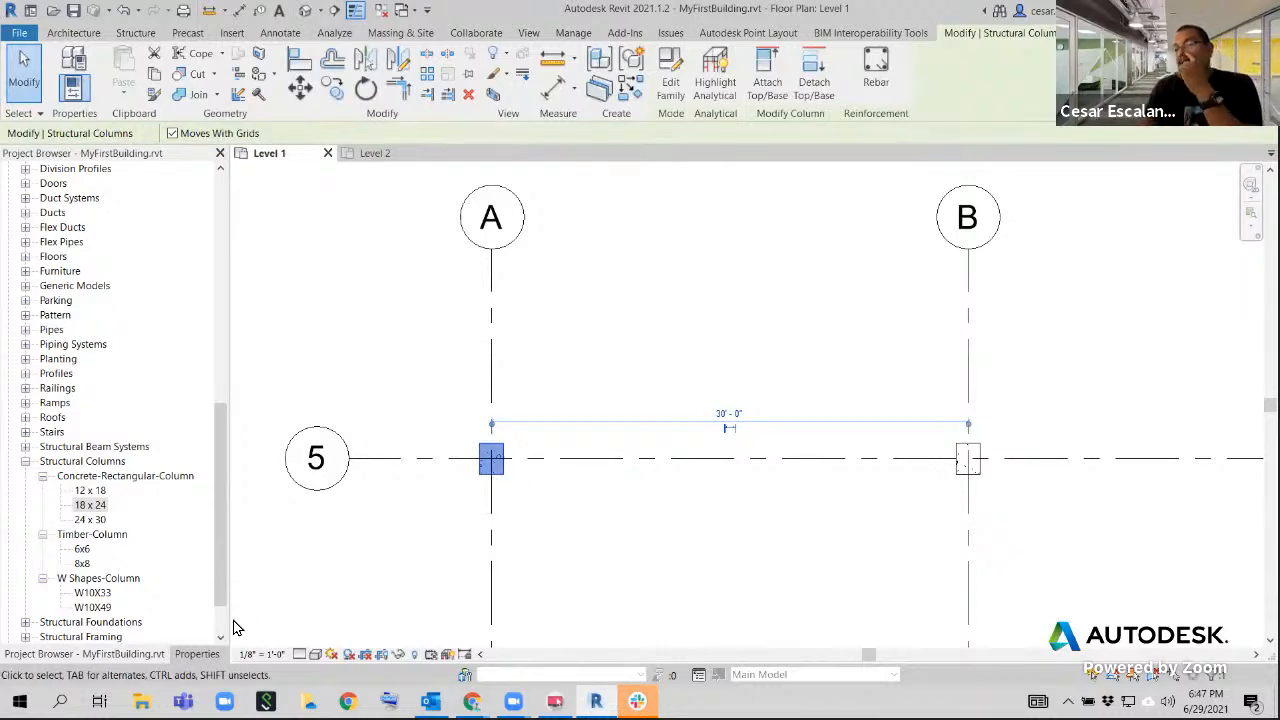
pyautogui.click(572, 510)
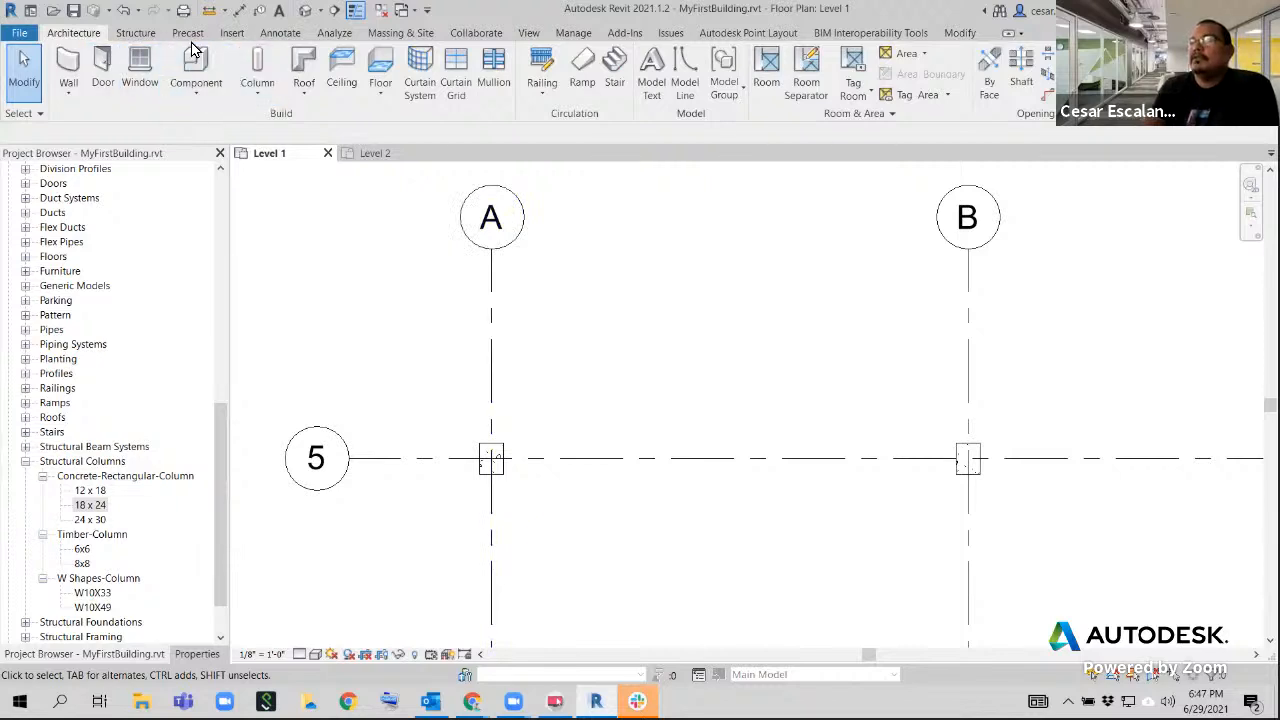
# Start tagging the column at grids A and 5 by category and agree to load a structural column tag
pyautogui.click(278, 34)
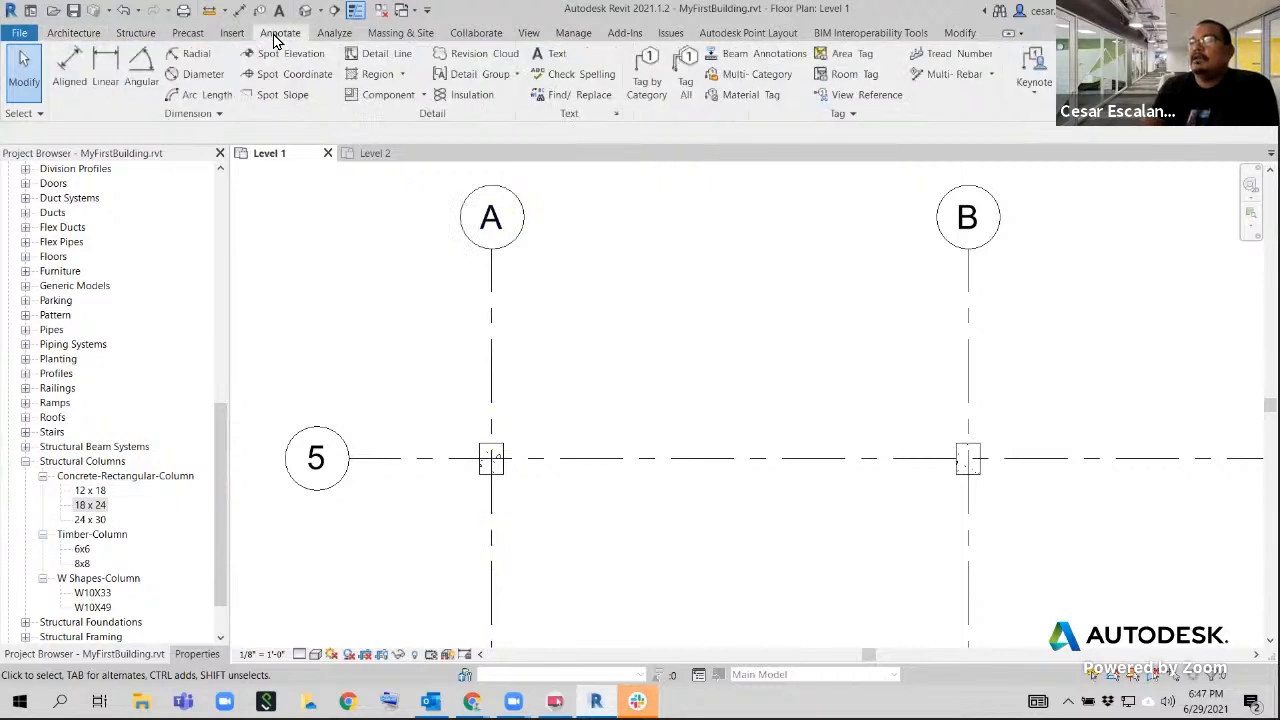
pyautogui.click(647, 75)
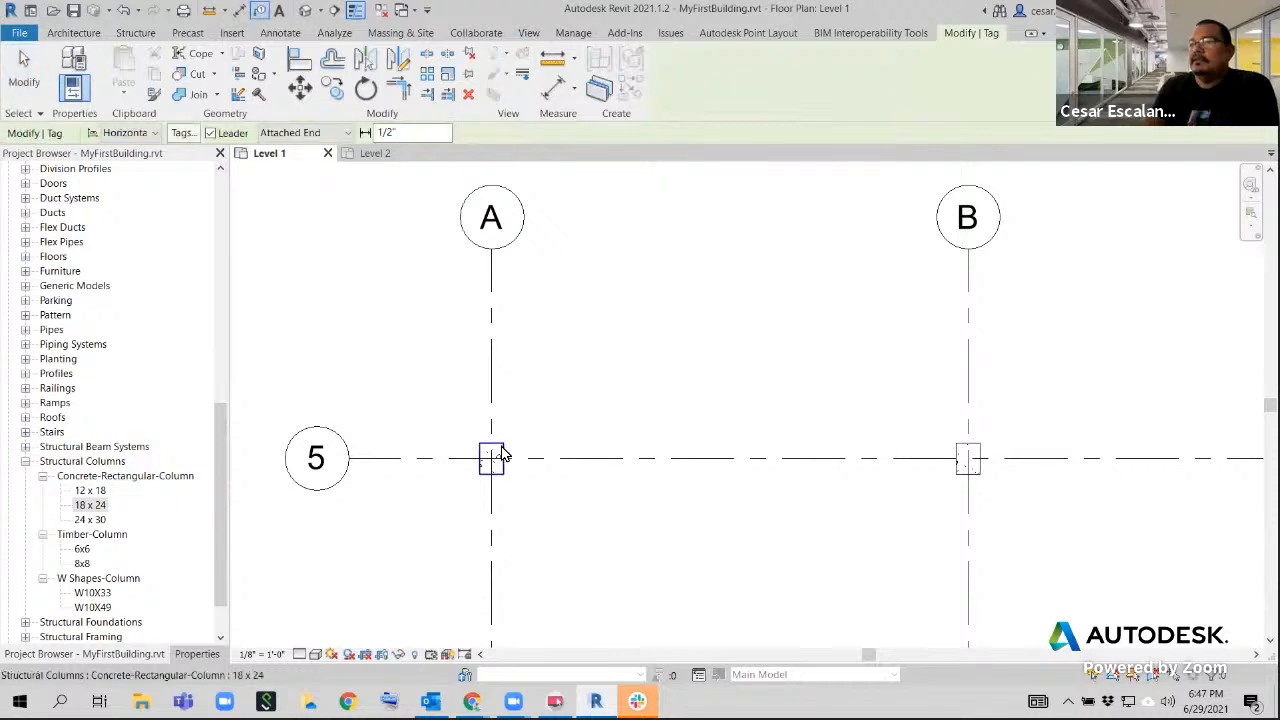
pyautogui.click(503, 455)
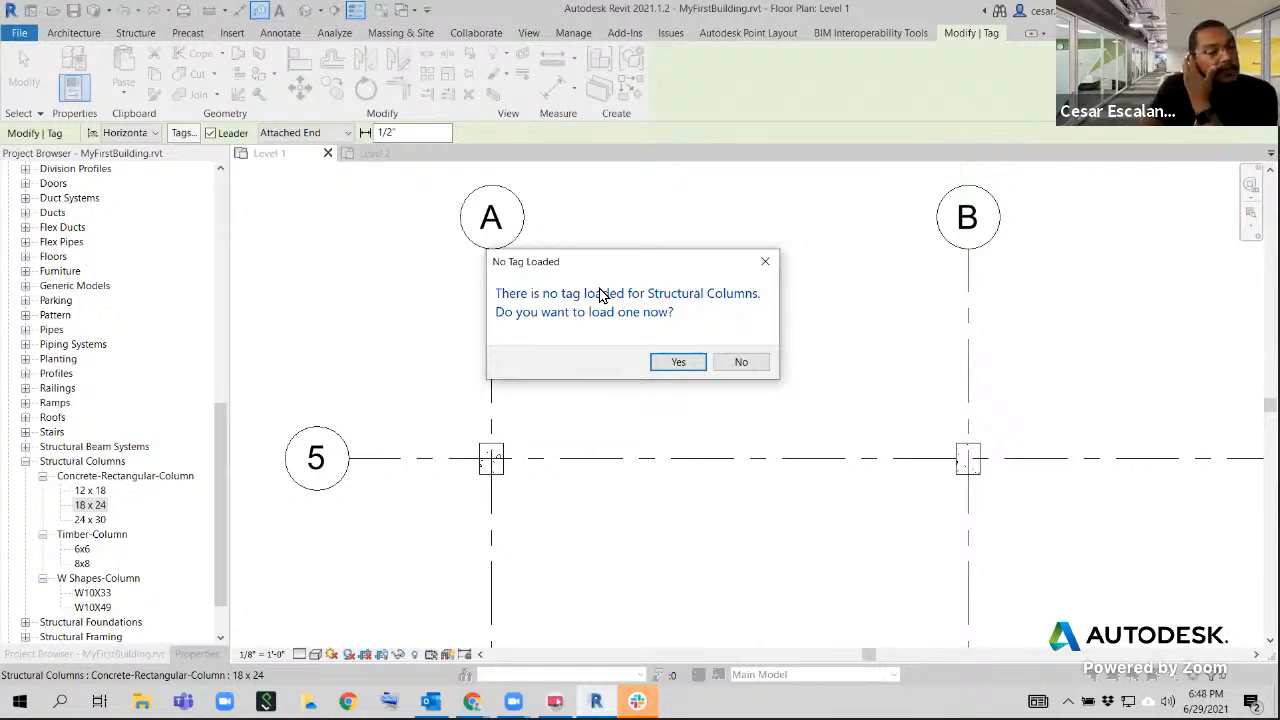
pyautogui.click(678, 365)
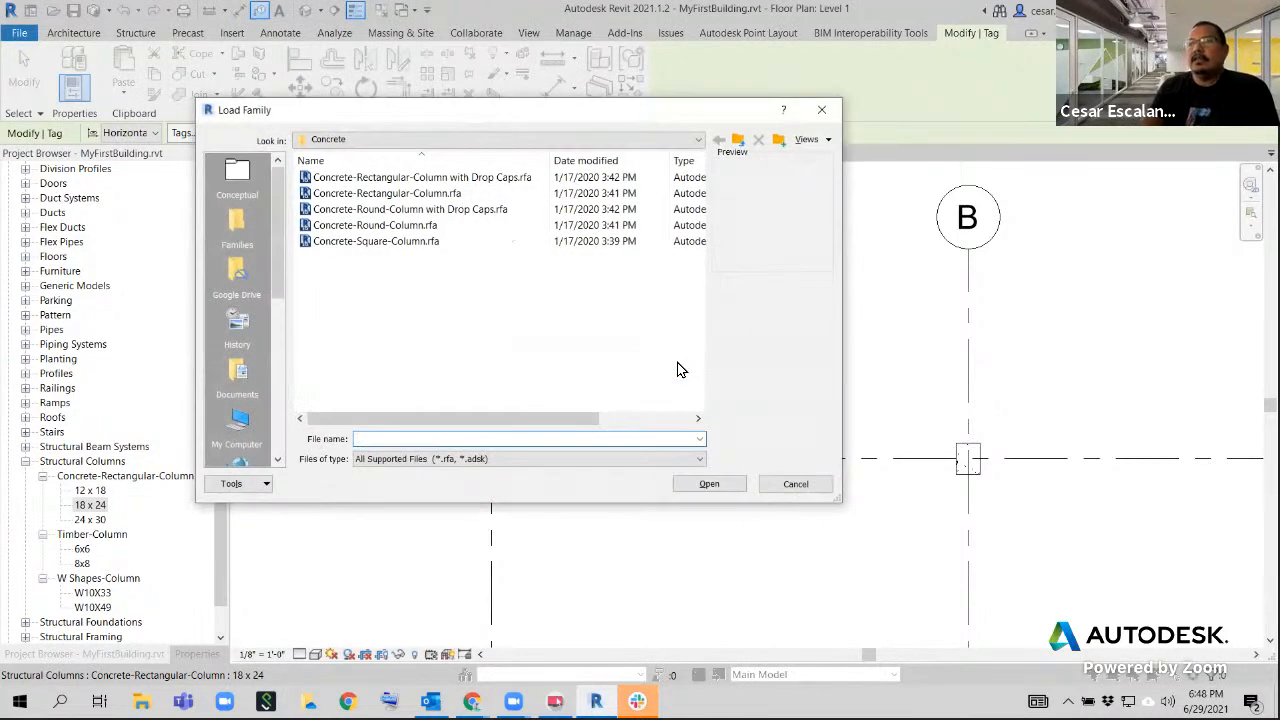
# Load Structural Column Tag.rfa from the Annotations > Structural folder of the English-Imperial library
pyautogui.click(541, 141)
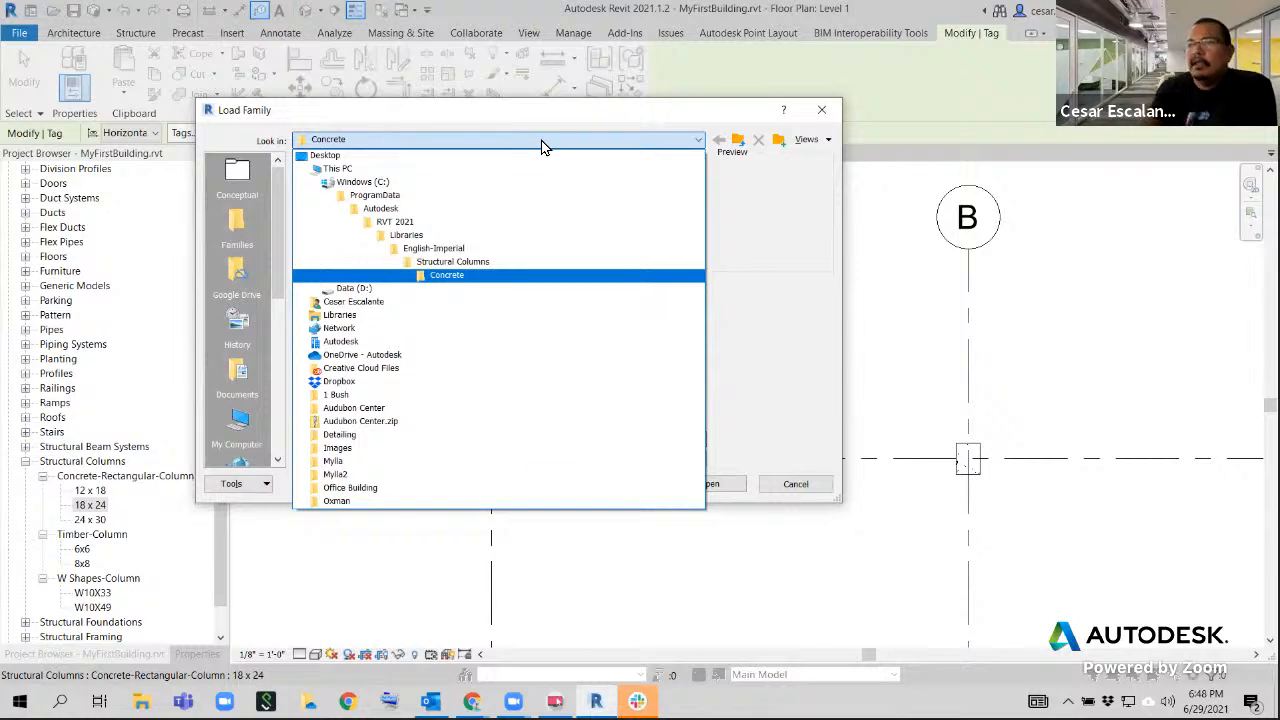
pyautogui.click(435, 252)
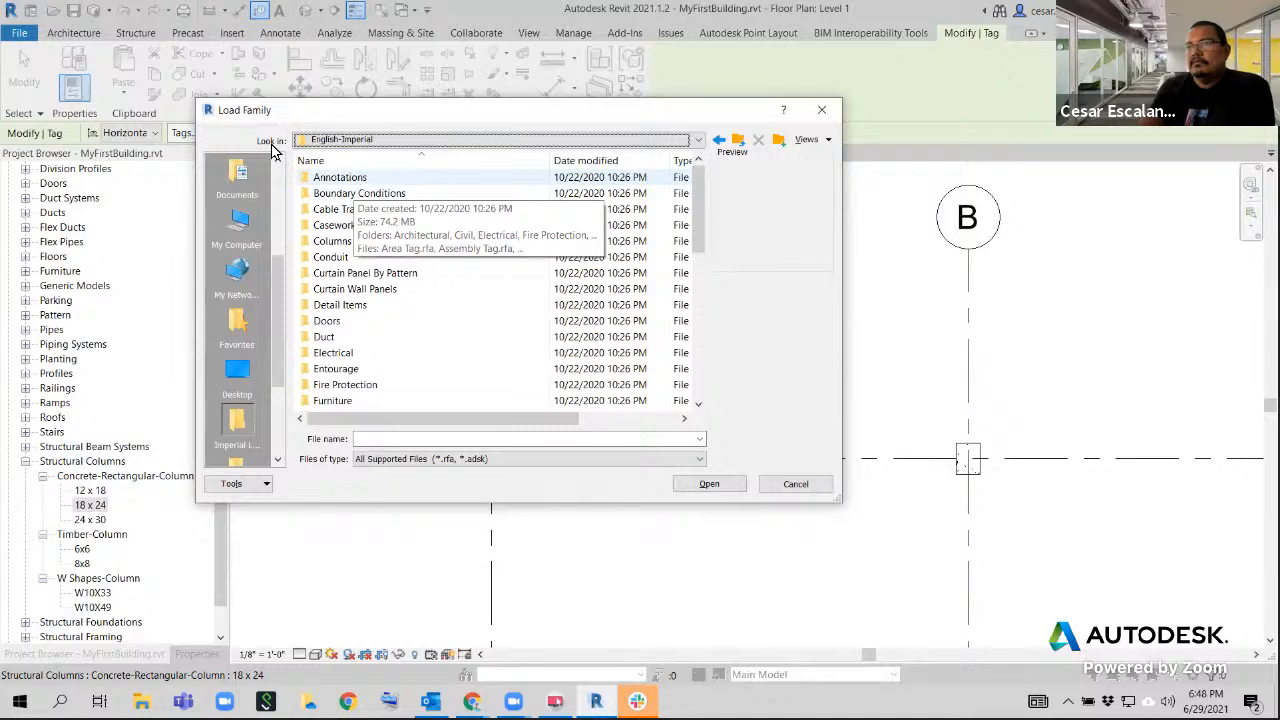
pyautogui.doubleClick(350, 180)
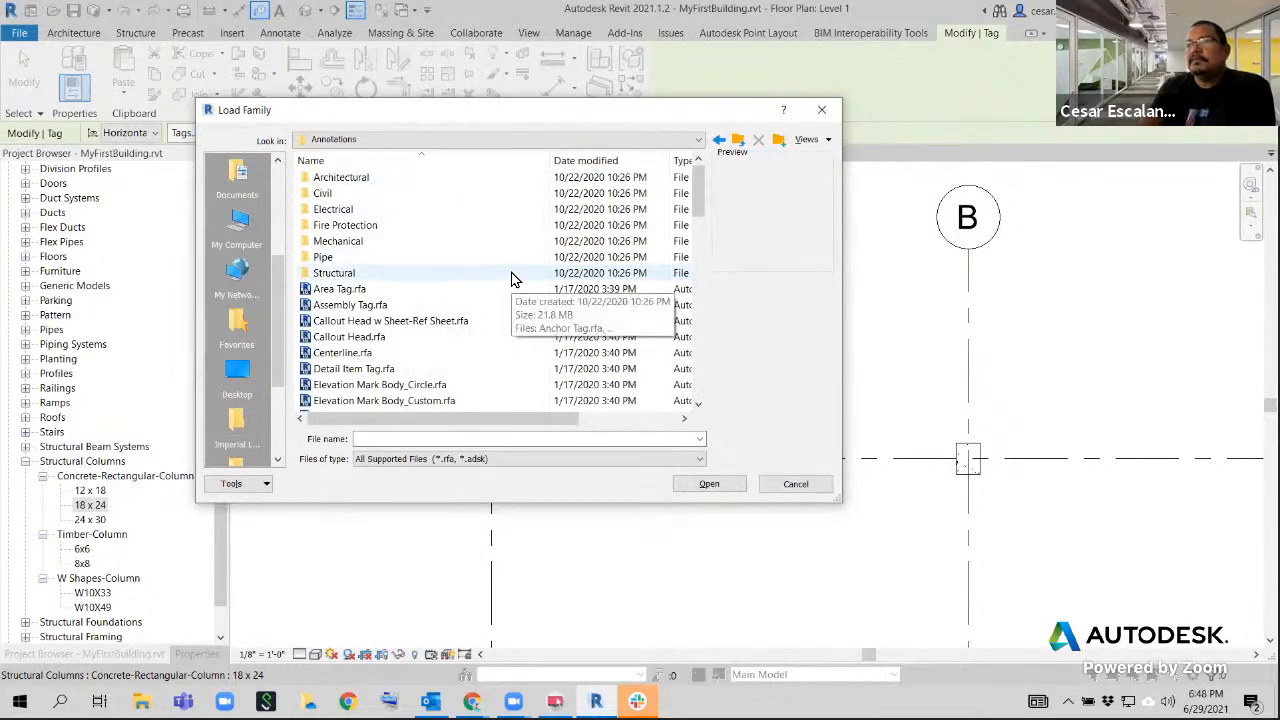
pyautogui.doubleClick(327, 275)
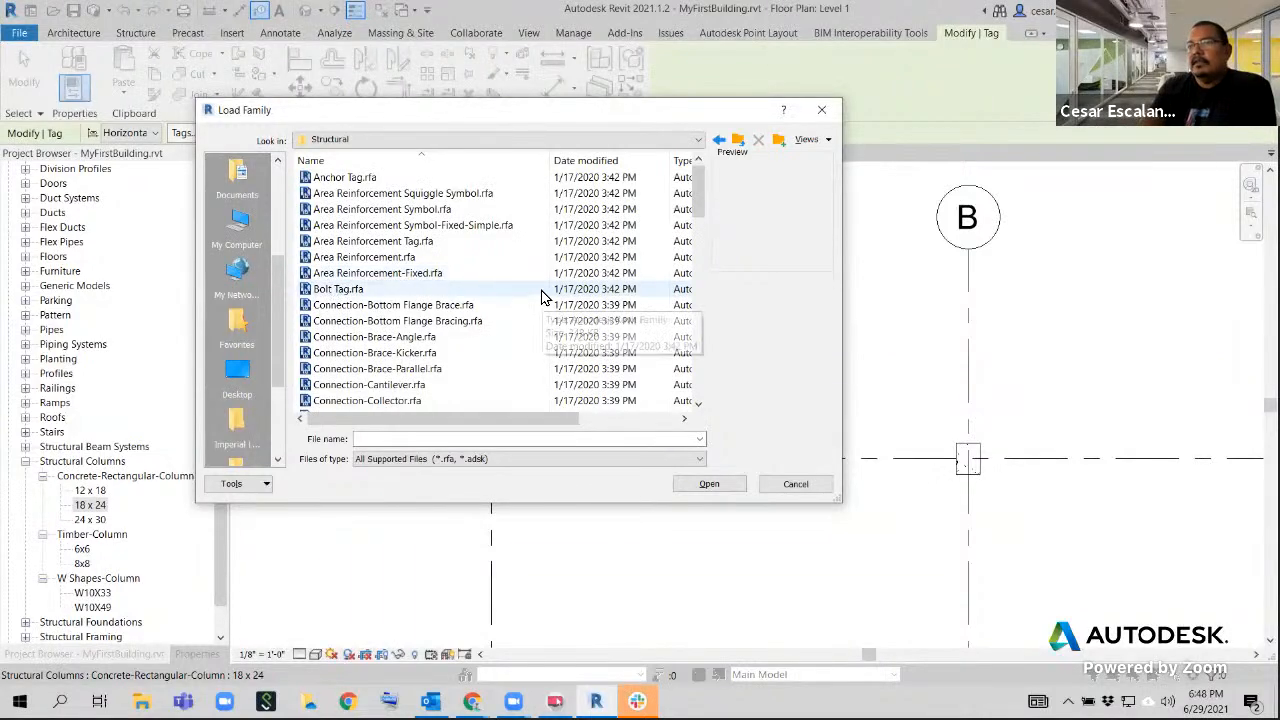
pyautogui.scroll(-1, 541, 297)
pyautogui.scroll(-4, 541, 297)
pyautogui.scroll(-5, 541, 299)
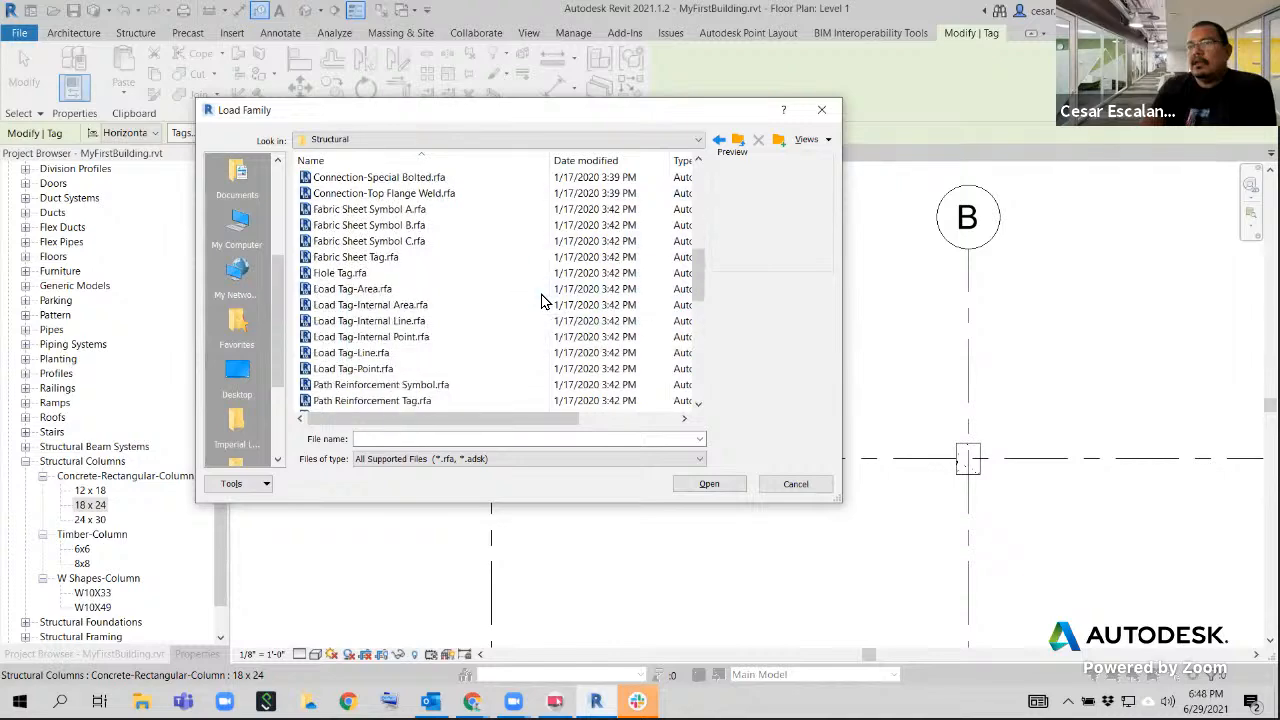
pyautogui.scroll(-4, 541, 301)
pyautogui.scroll(-1, 541, 301)
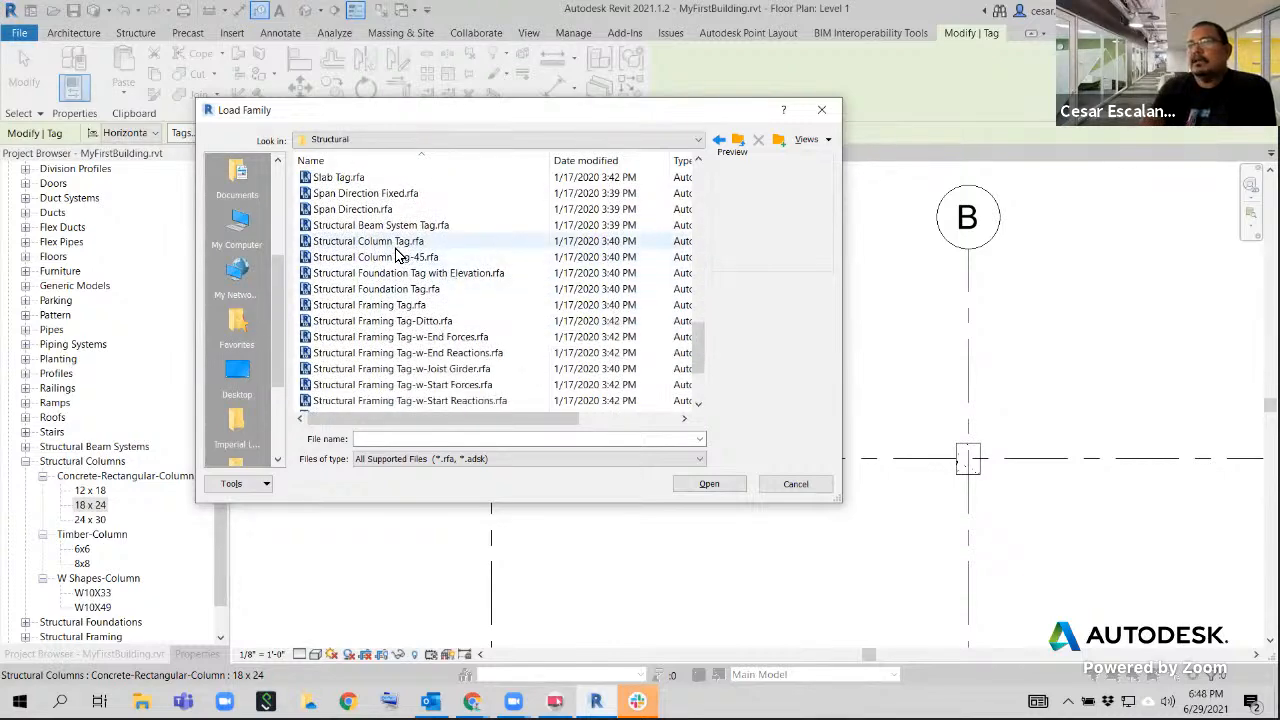
pyautogui.click(534, 252)
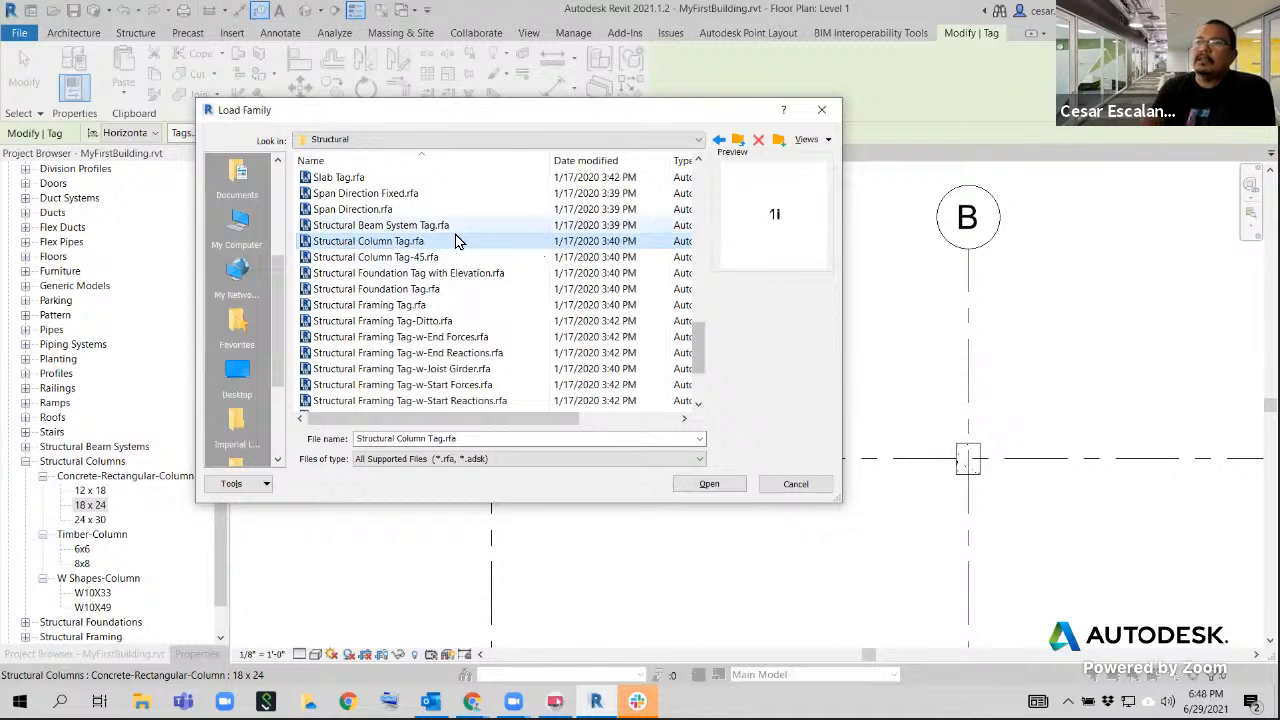
pyautogui.click(715, 492)
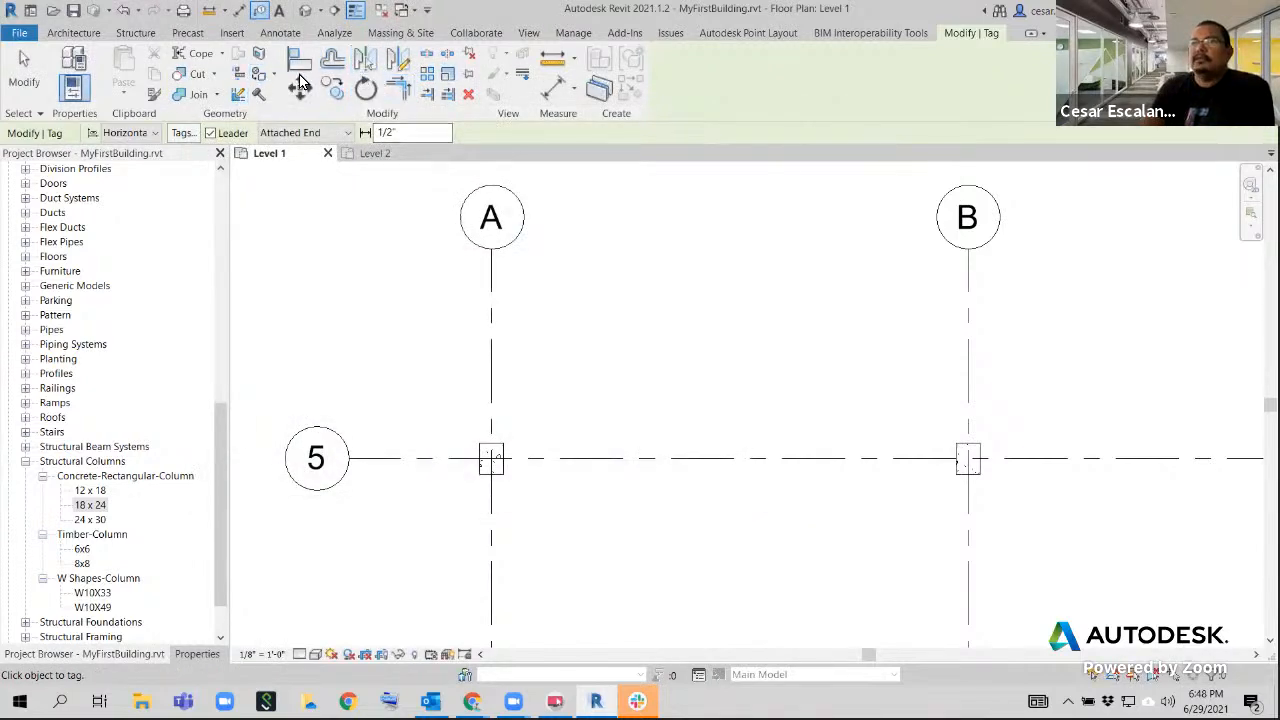
# Tag the column at grids A and 5 by category with an attached-end leader, move the tag above grid 5, and end the command
pyautogui.click(281, 33)
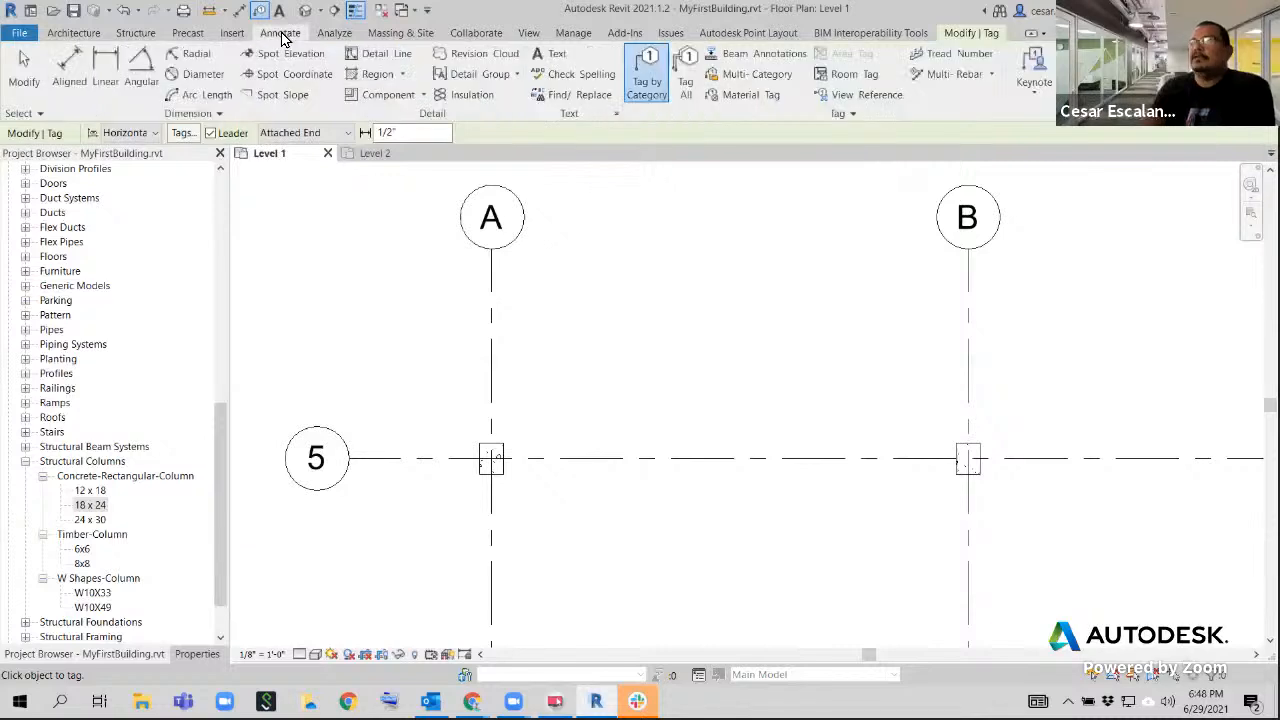
pyautogui.click(646, 76)
pyautogui.click(507, 460)
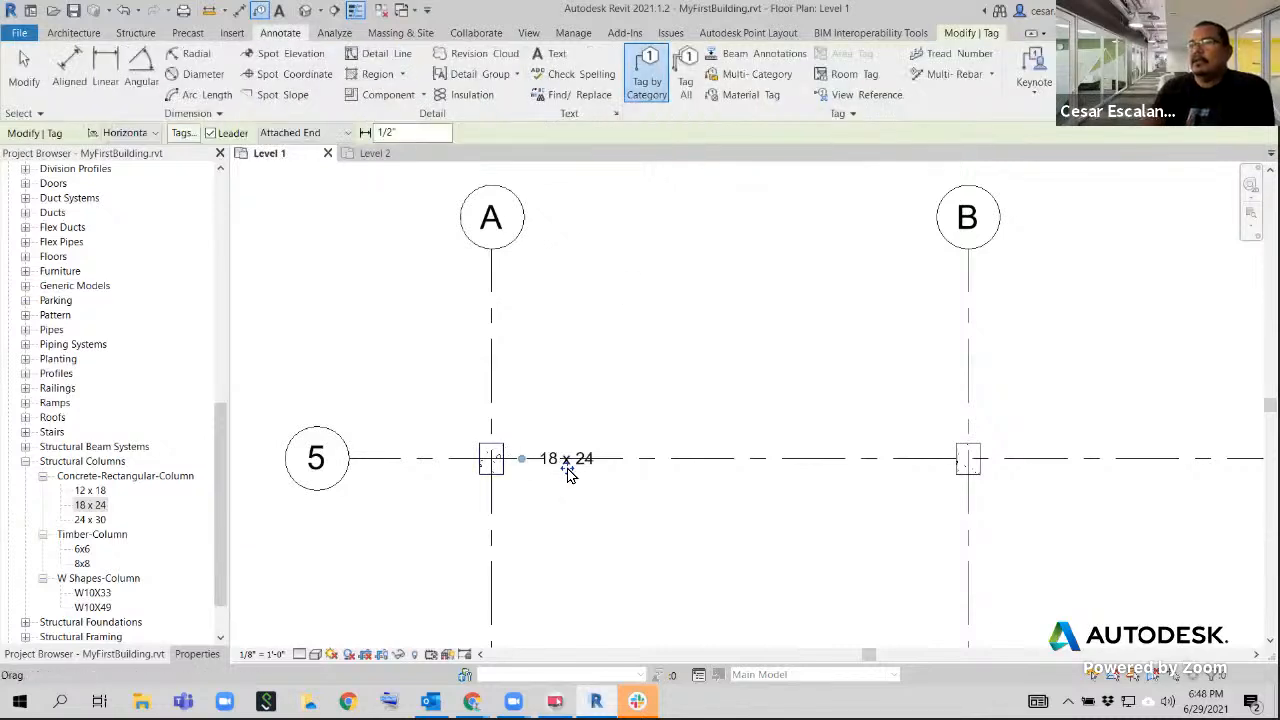
pyautogui.moveTo(563, 470); pyautogui.dragTo(469, 367)
pyautogui.scroll(4, 553, 436)
pyautogui.scroll(-2, 702, 447)
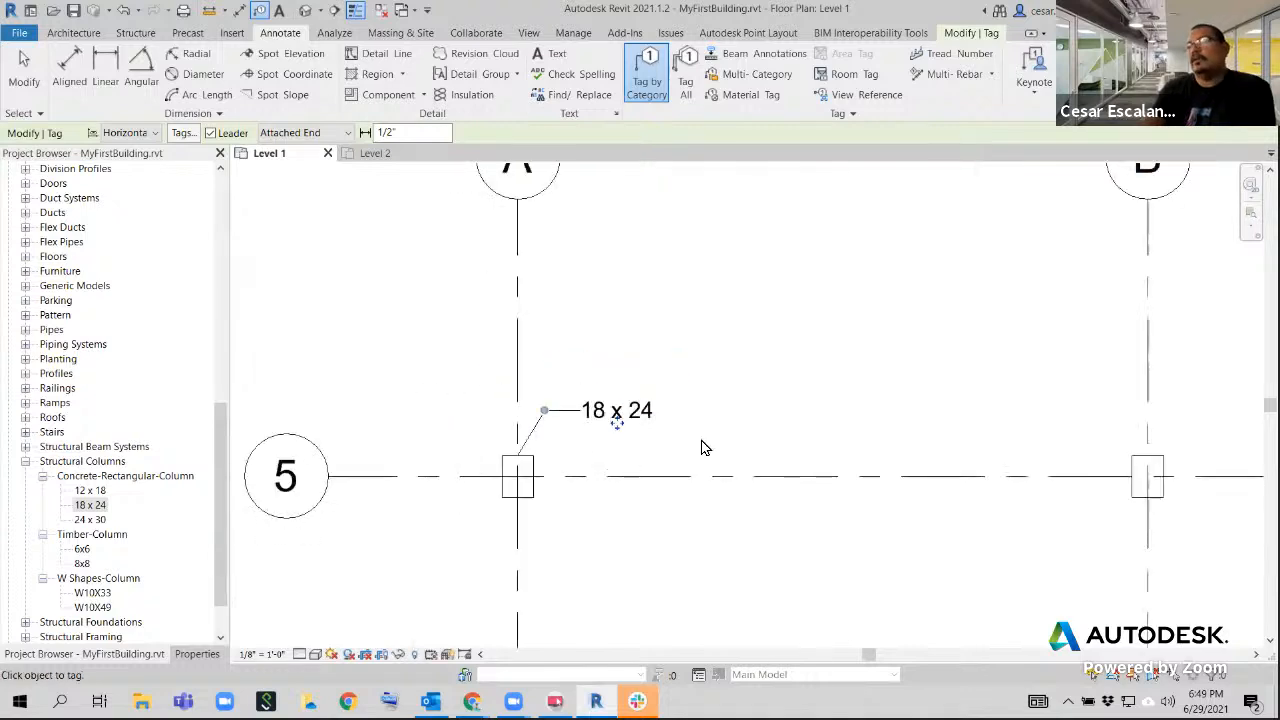
pyautogui.moveTo(864, 362); pyautogui.dragTo(423, 369, button='middle')
pyautogui.scroll(-2, 554, 402)
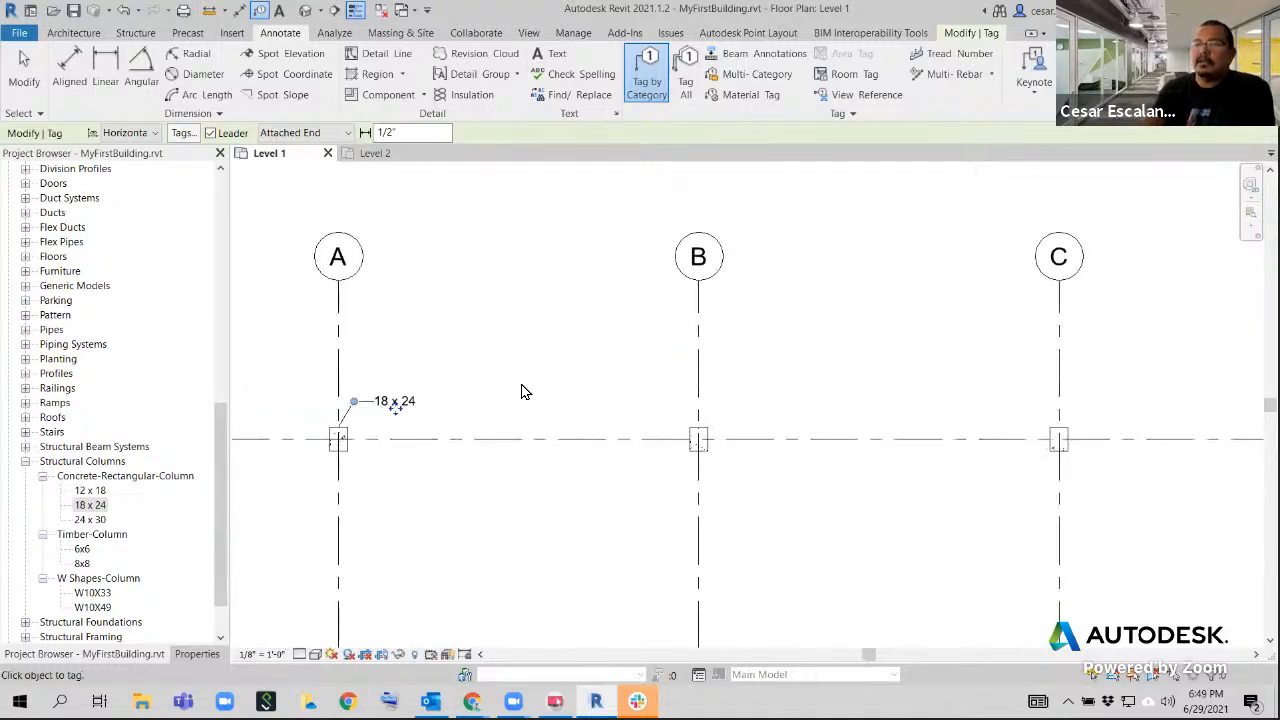
pyautogui.moveTo(543, 376); pyautogui.dragTo(529, 370, button='middle')
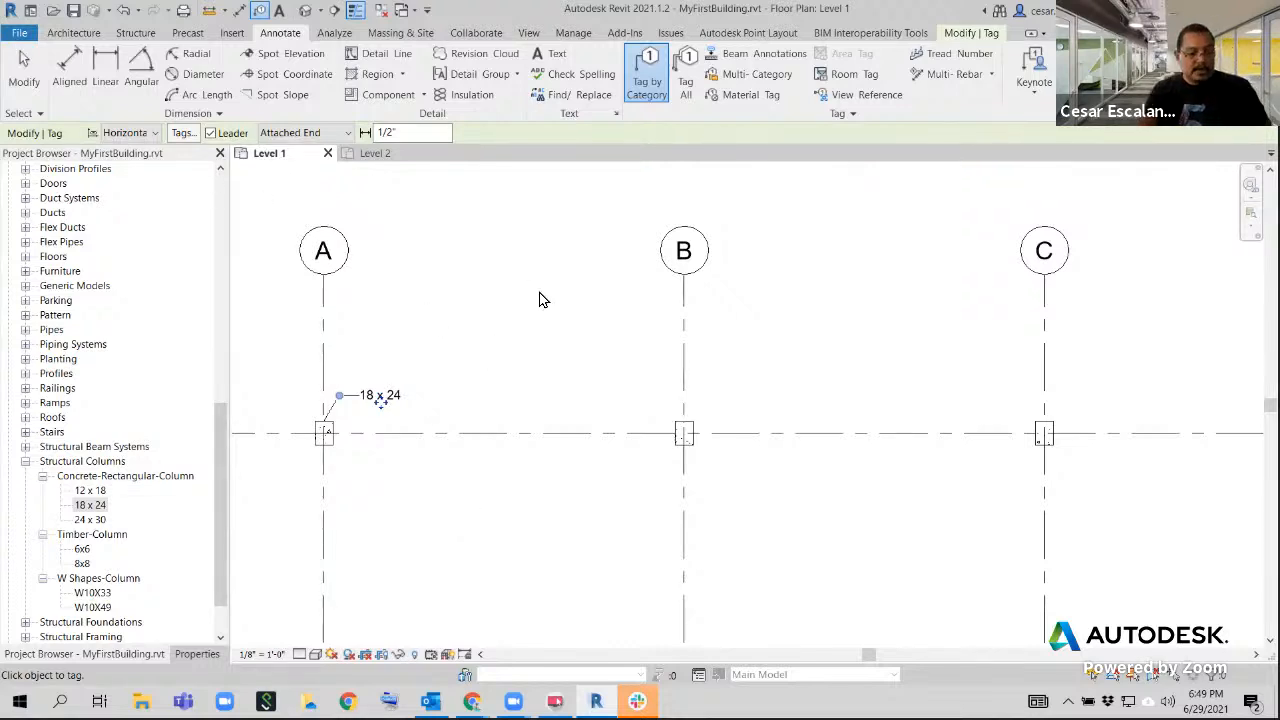
pyautogui.press('Escape')
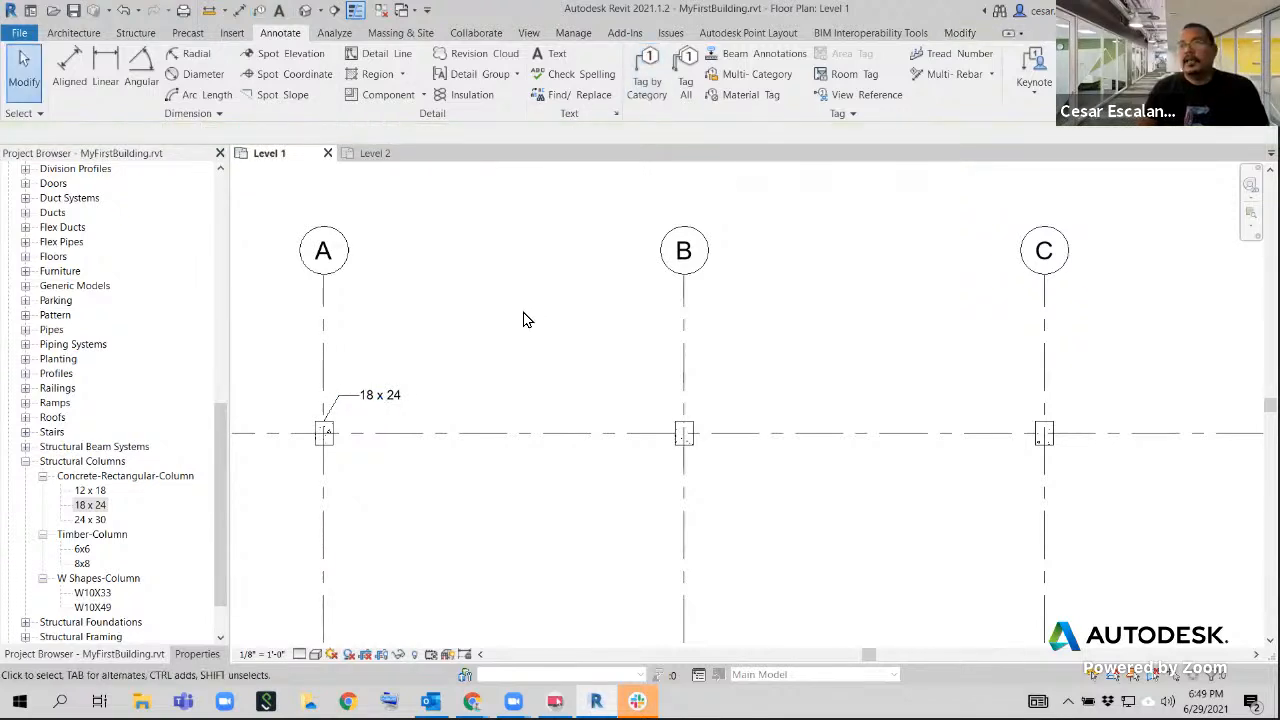
# Start loading another family and browse to the English-Imperial library's Annotations > Structural folder
pyautogui.click(232, 33)
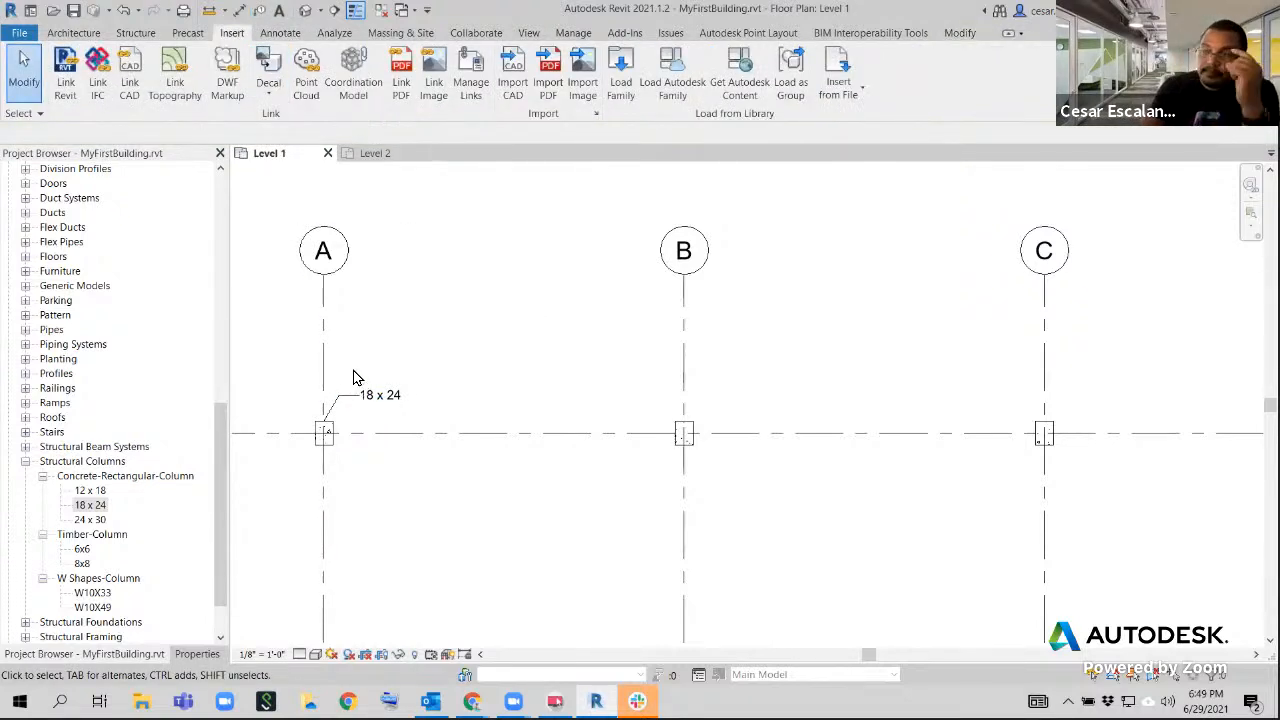
pyautogui.click(620, 80)
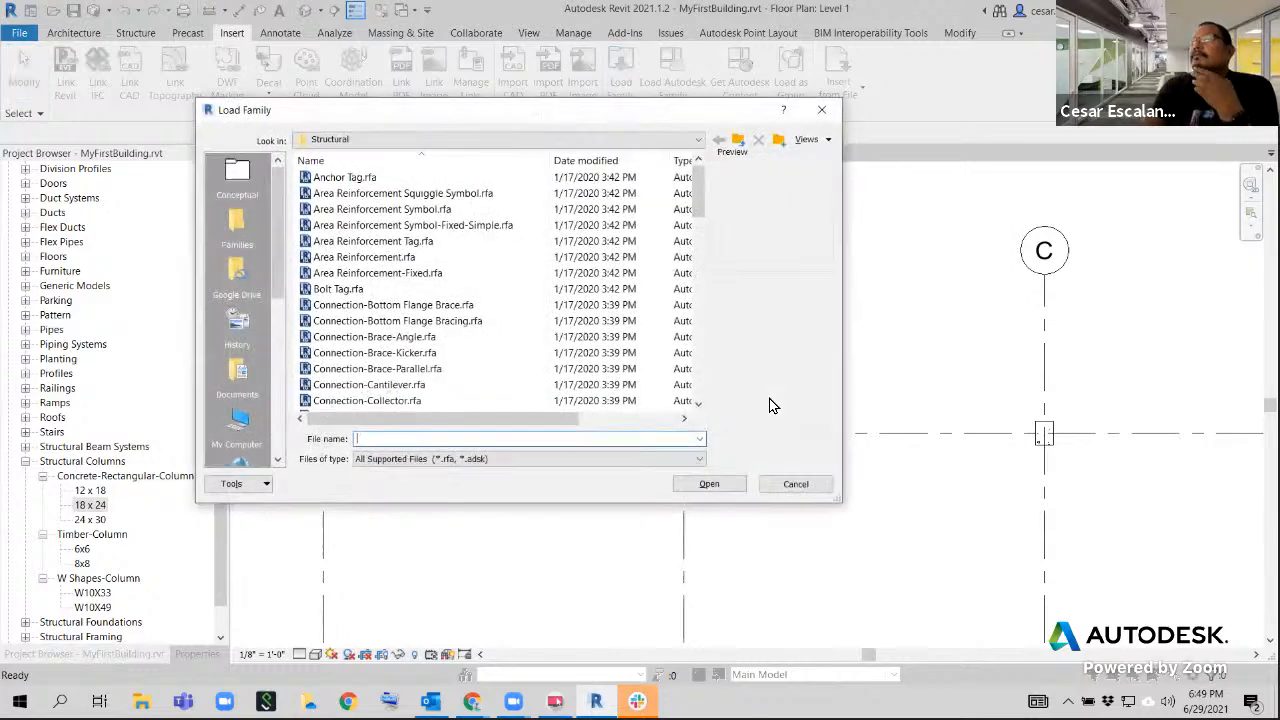
pyautogui.click(428, 140)
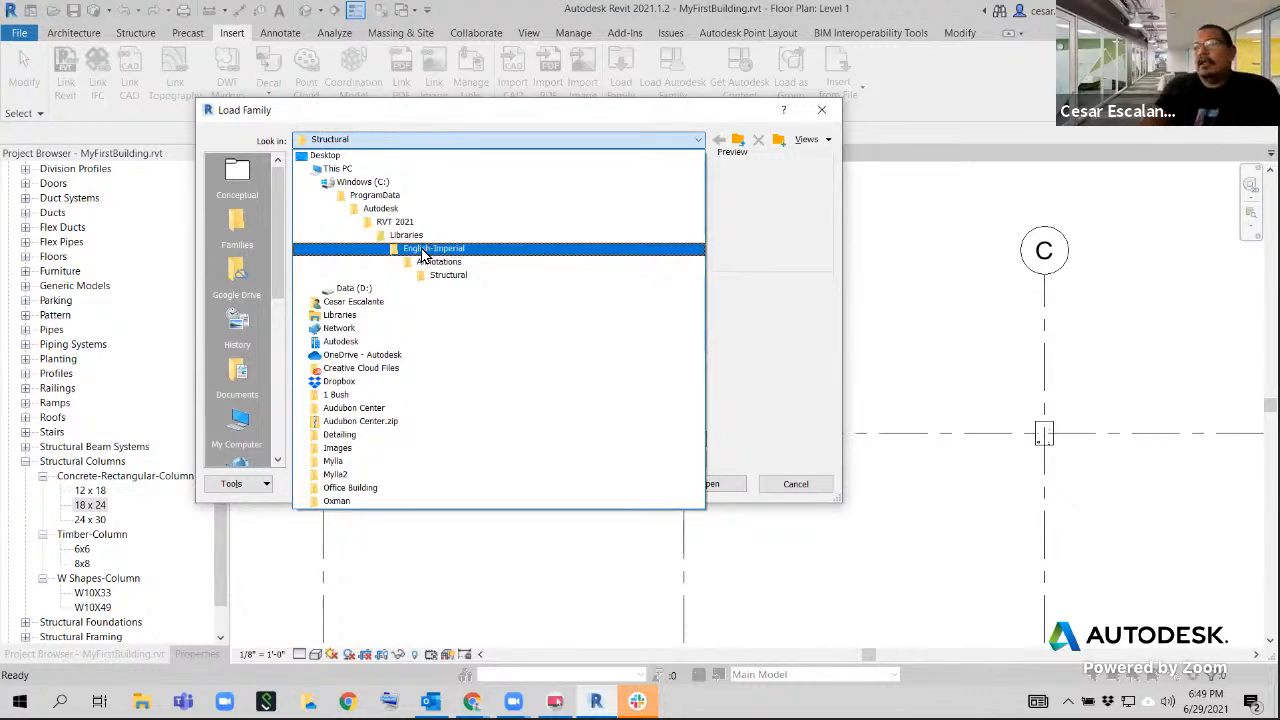
pyautogui.click(422, 250)
pyautogui.click(386, 140)
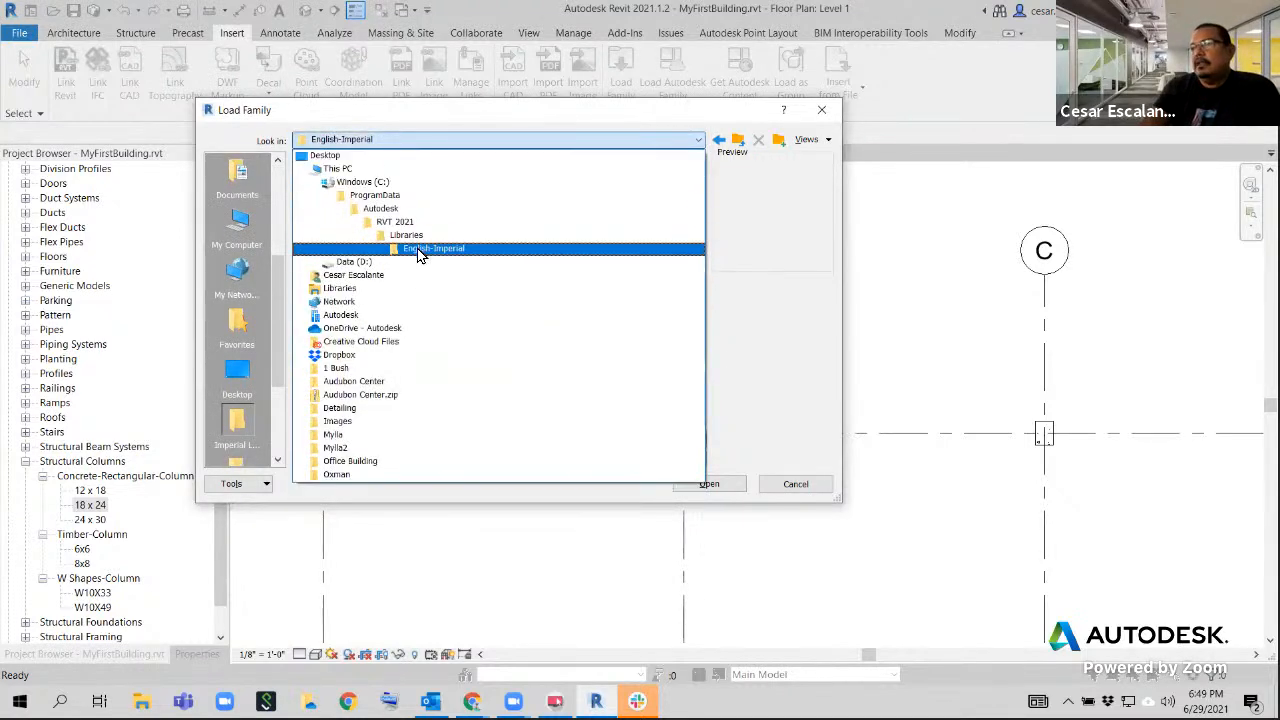
pyautogui.click(420, 250)
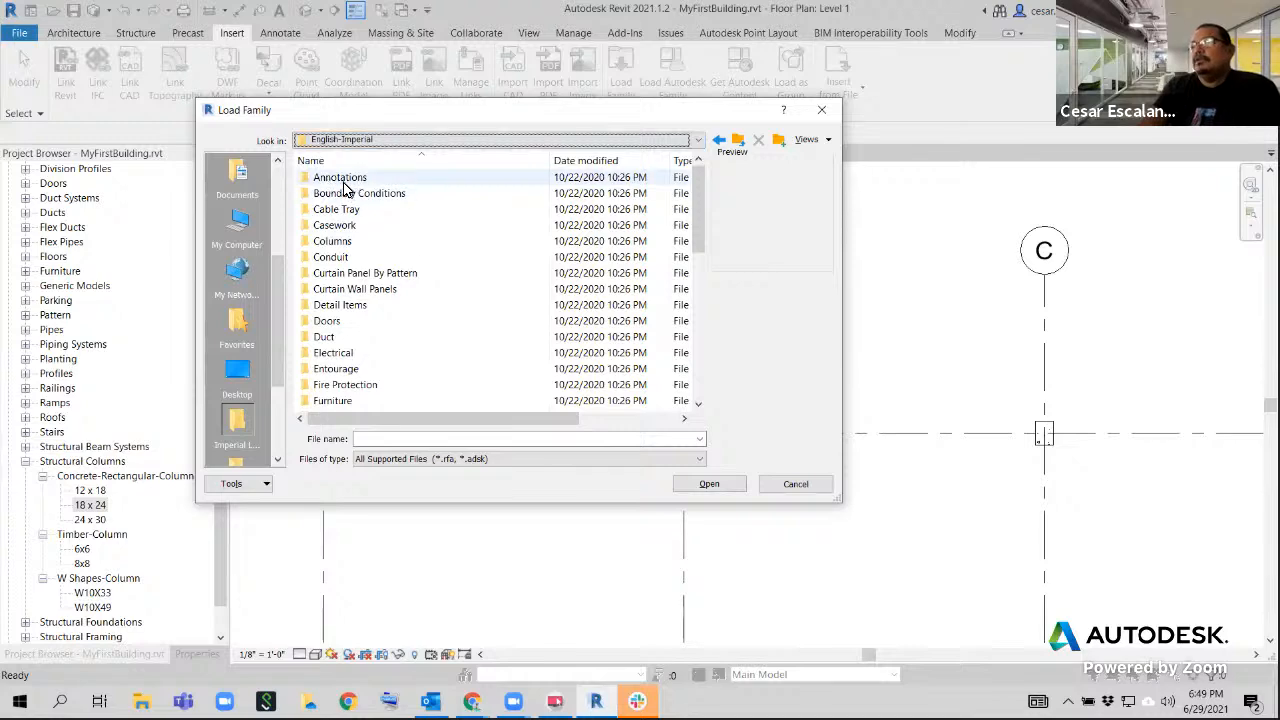
pyautogui.doubleClick(338, 179)
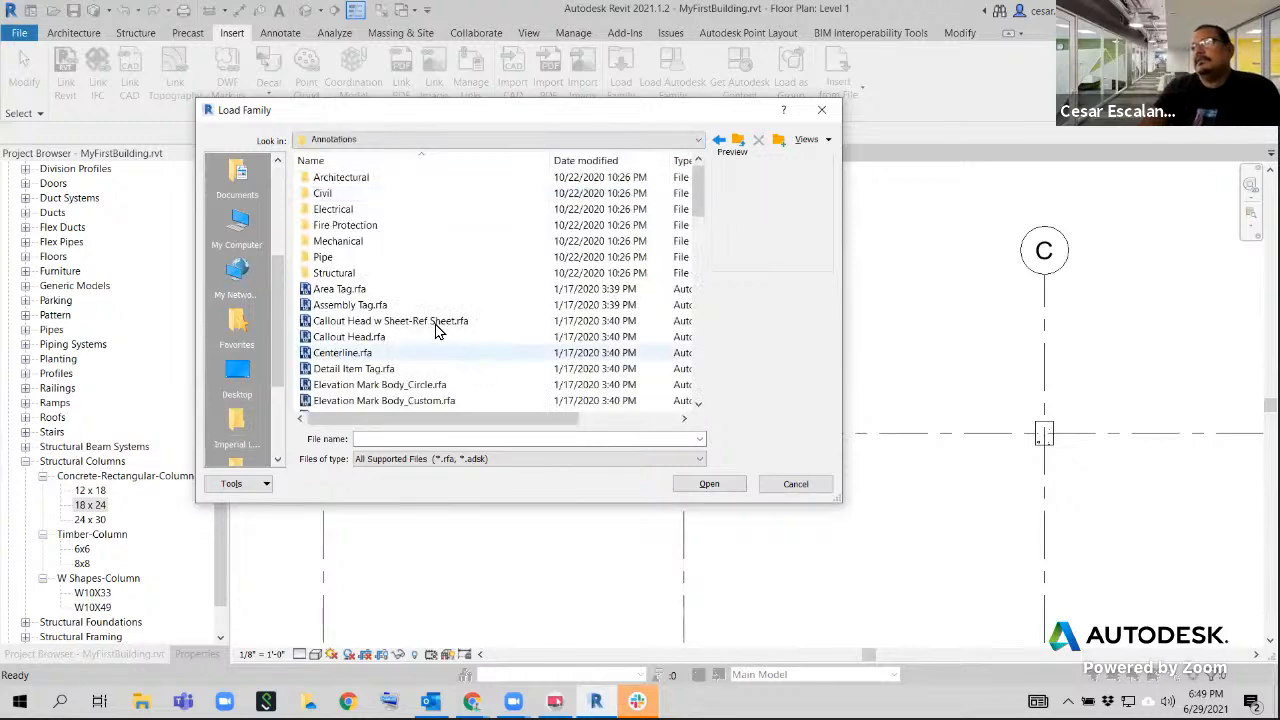
pyautogui.click(337, 274)
pyautogui.doubleClick(337, 274)
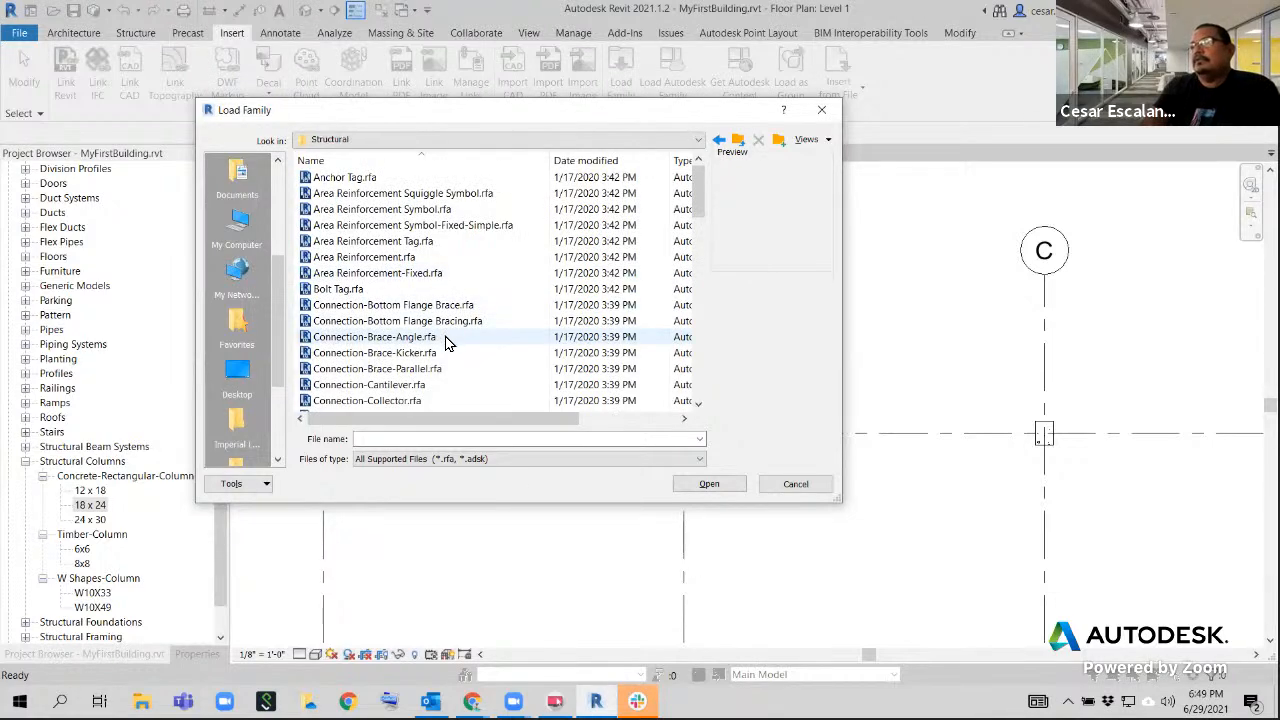
# Find Structural Column Tag.rfa in the Structural annotations folder and load it into the project
pyautogui.scroll(-12, 470, 350)
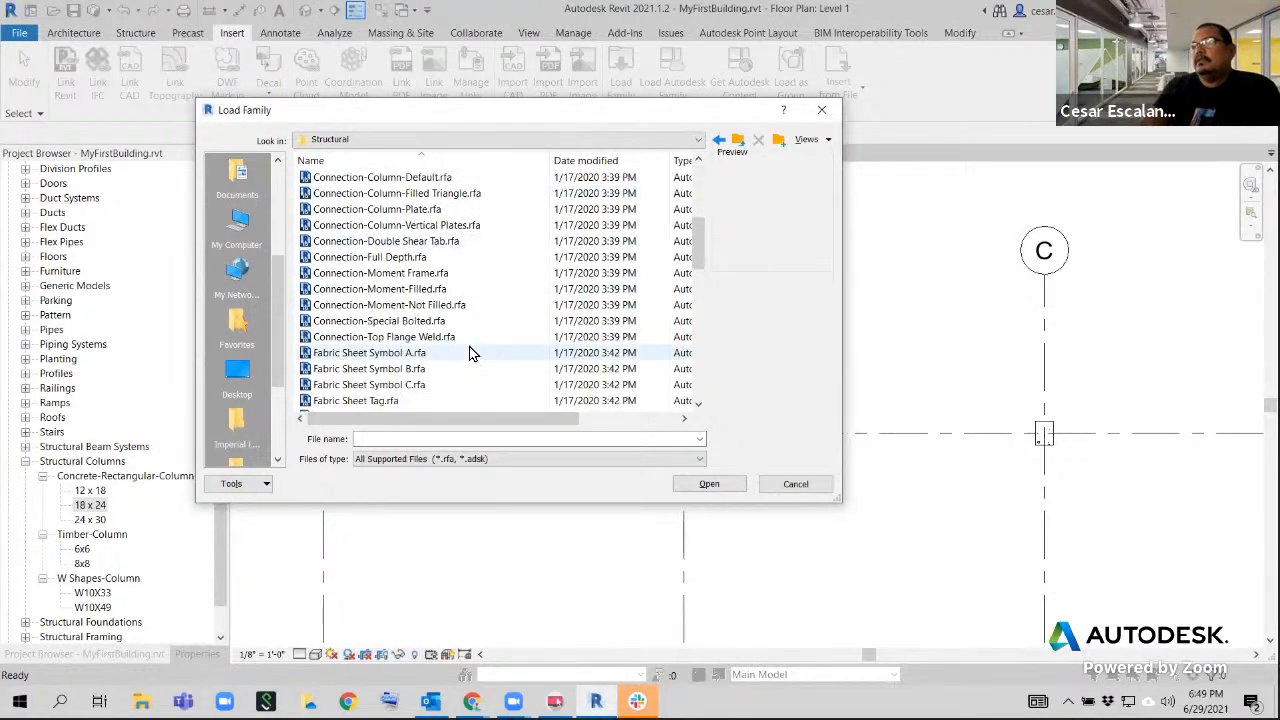
pyautogui.scroll(12, 470, 352)
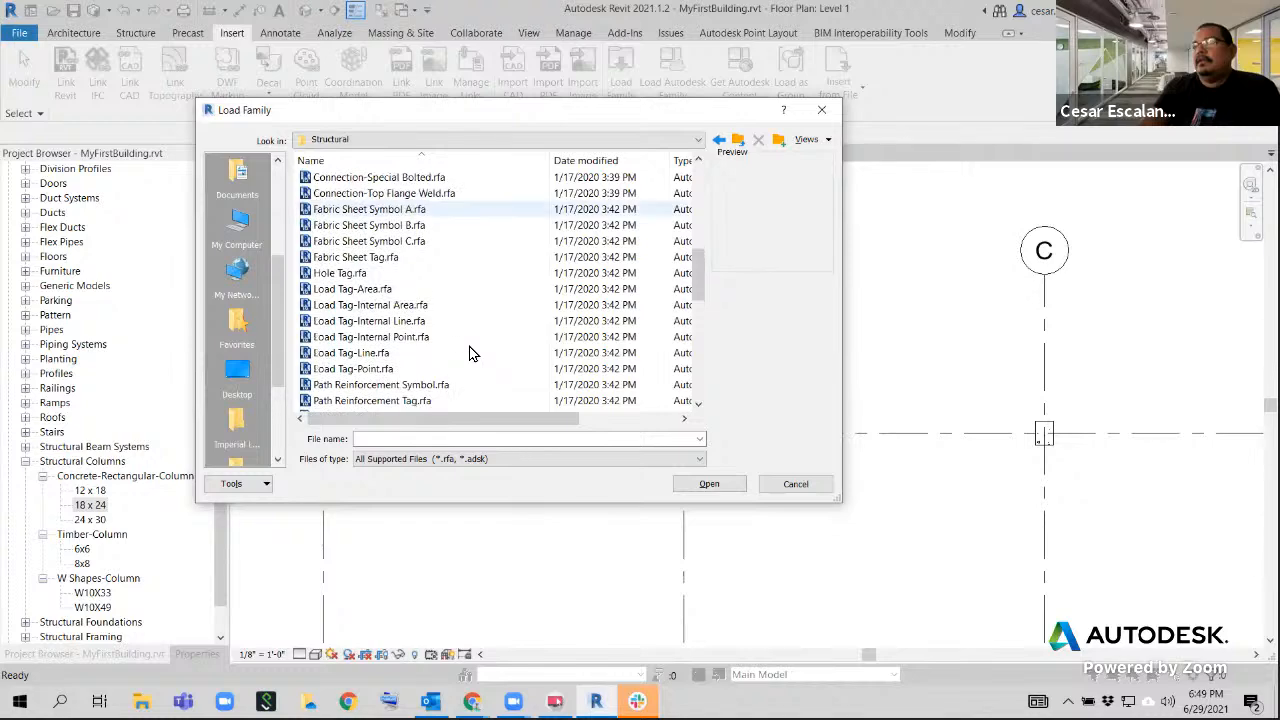
pyautogui.scroll(1, 470, 352)
pyautogui.scroll(-15, 470, 352)
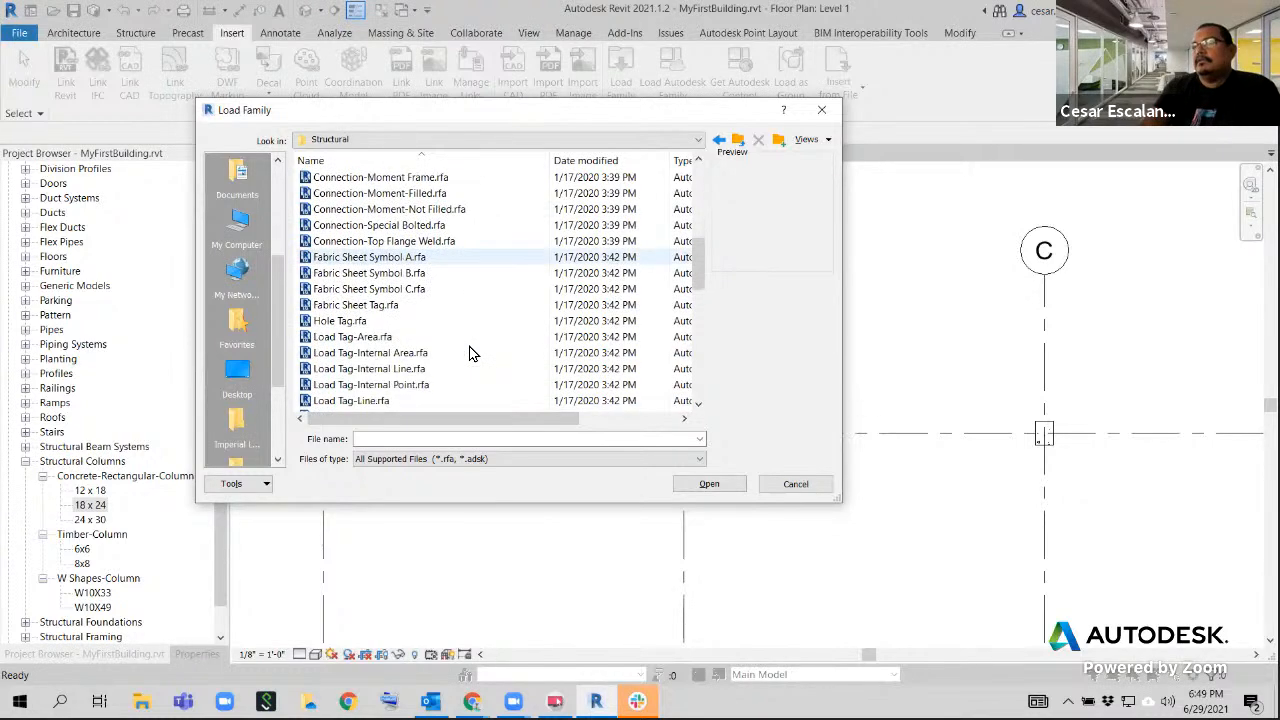
pyautogui.scroll(3, 470, 352)
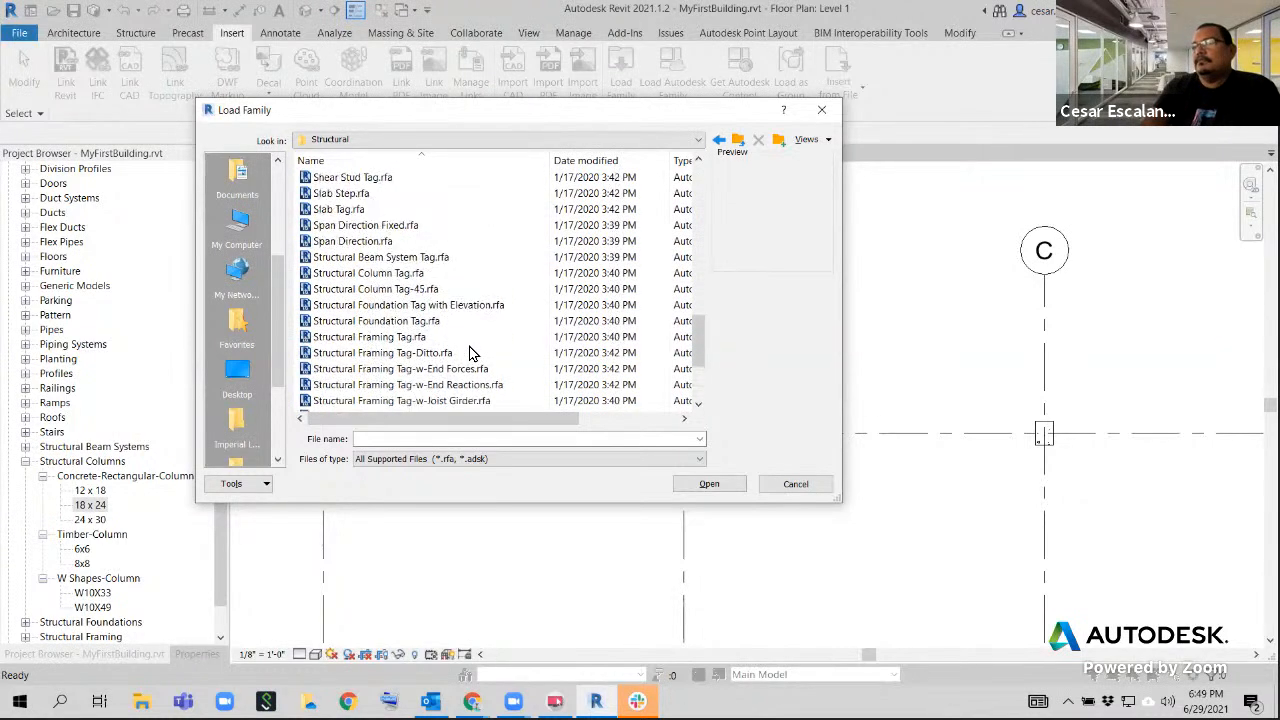
pyautogui.click(440, 273)
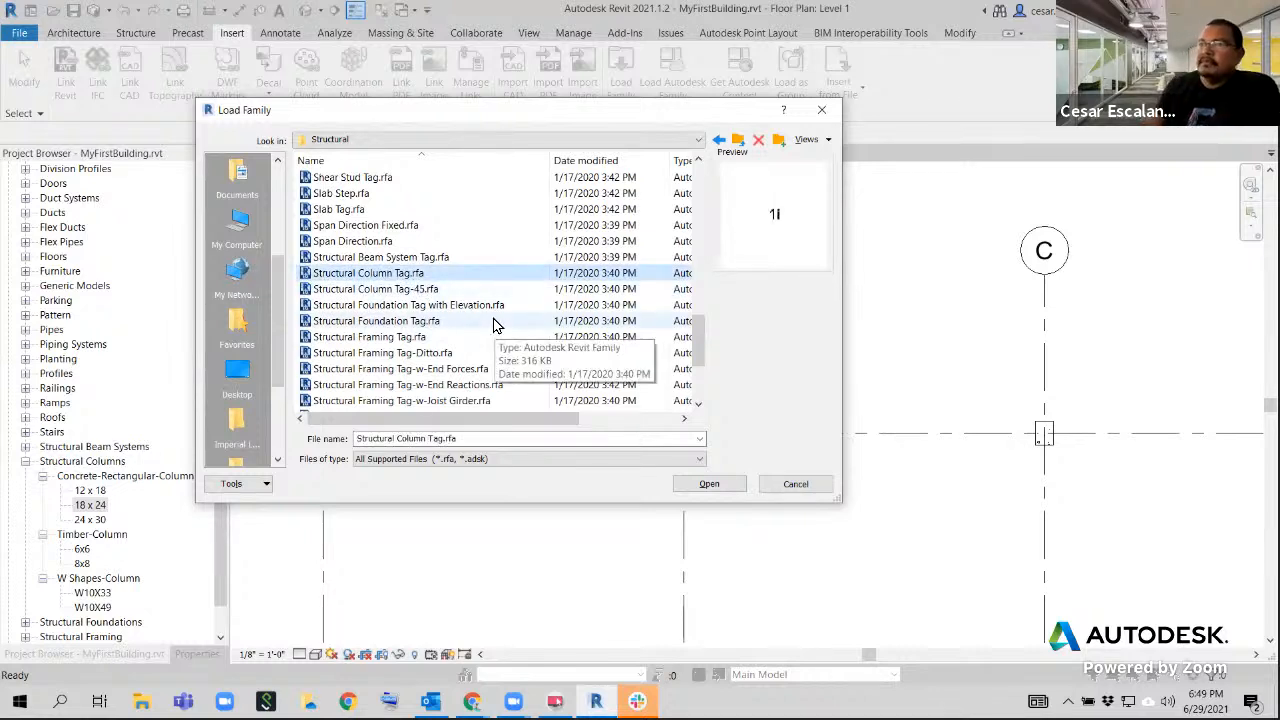
pyautogui.click(399, 279)
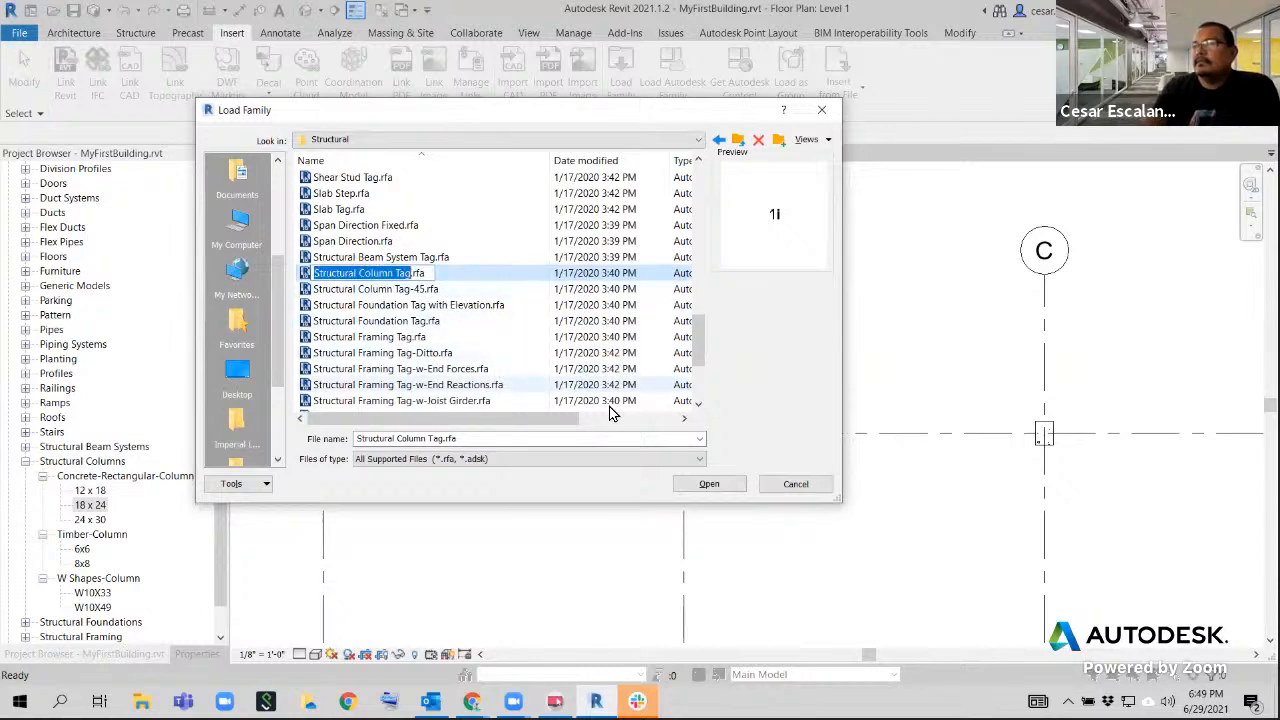
pyautogui.click(697, 485)
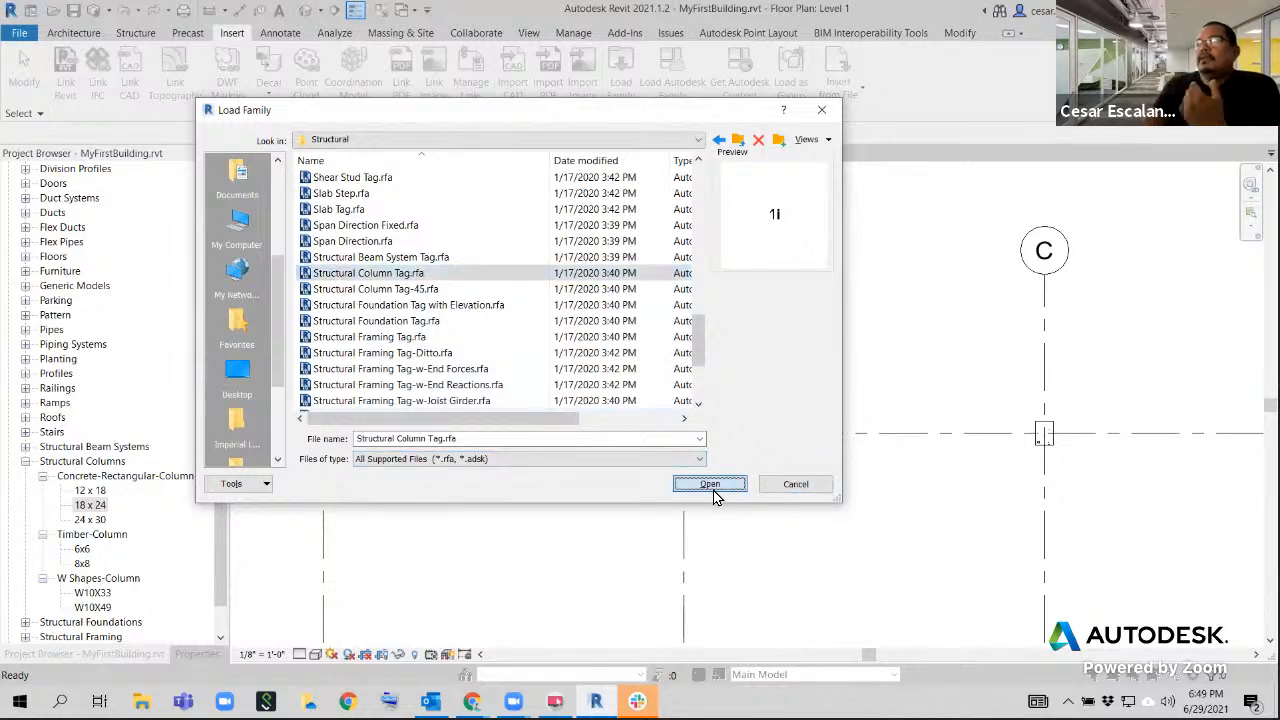
pyautogui.click(710, 485)
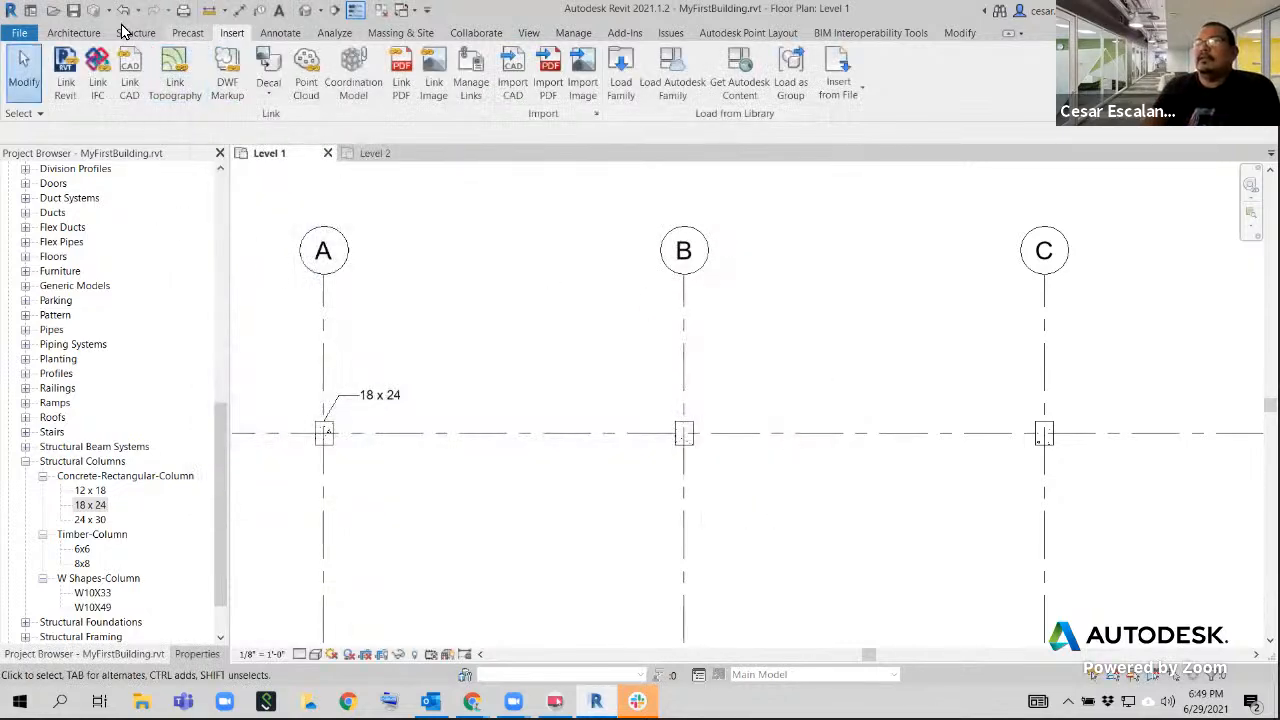
# Tag the column at grids B and 5 by category with an attached-end leader, then place the tag above grid 5, right of grid B
pyautogui.click(281, 33)
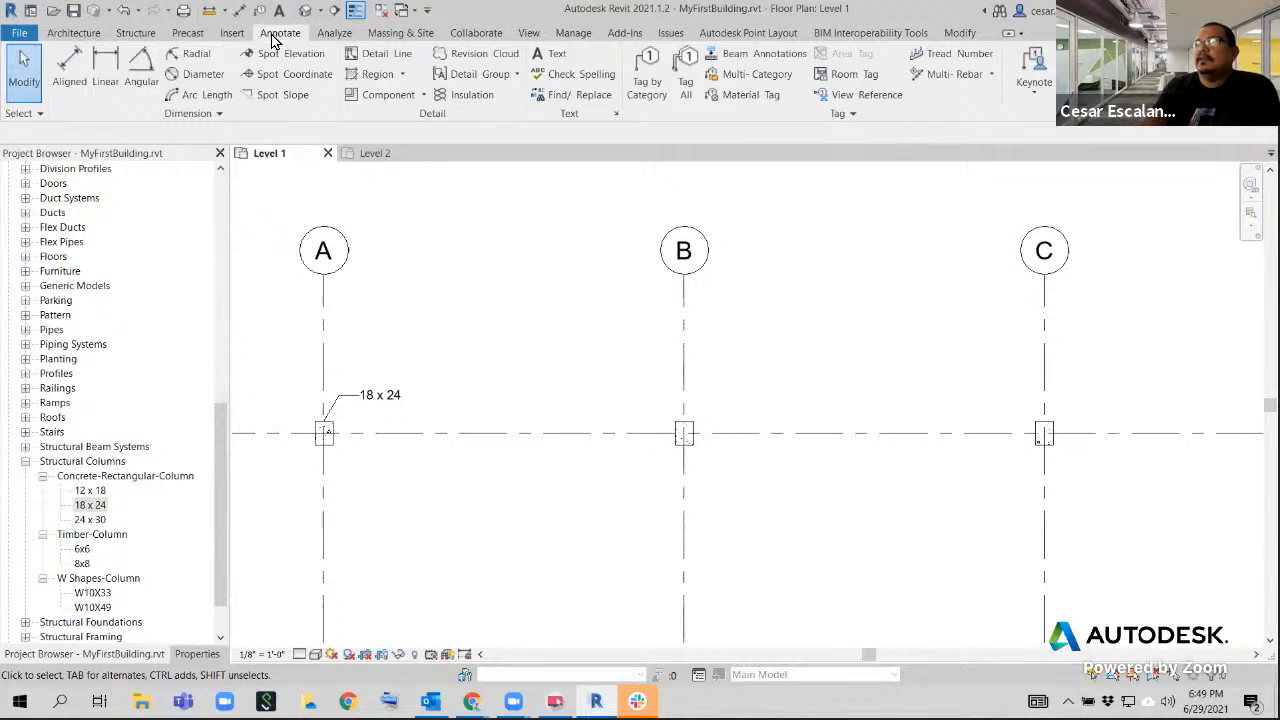
pyautogui.click(655, 78)
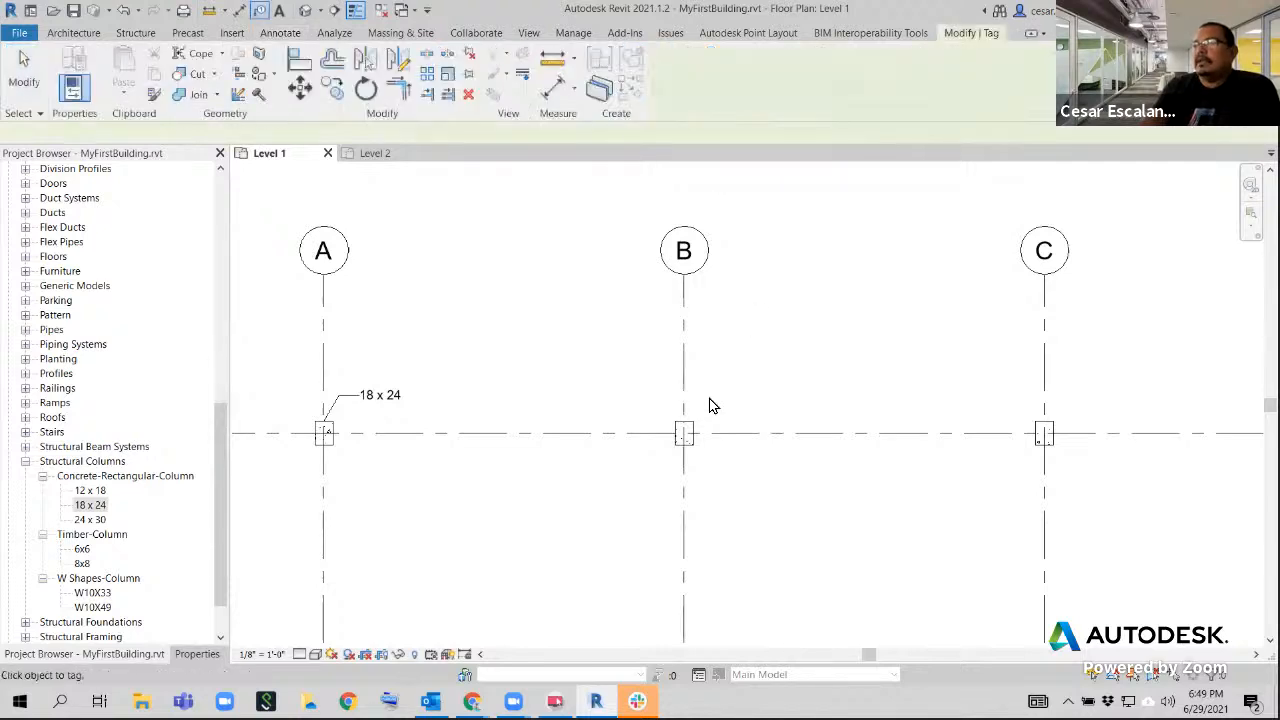
pyautogui.click(688, 433)
pyautogui.scroll(3, 703, 403)
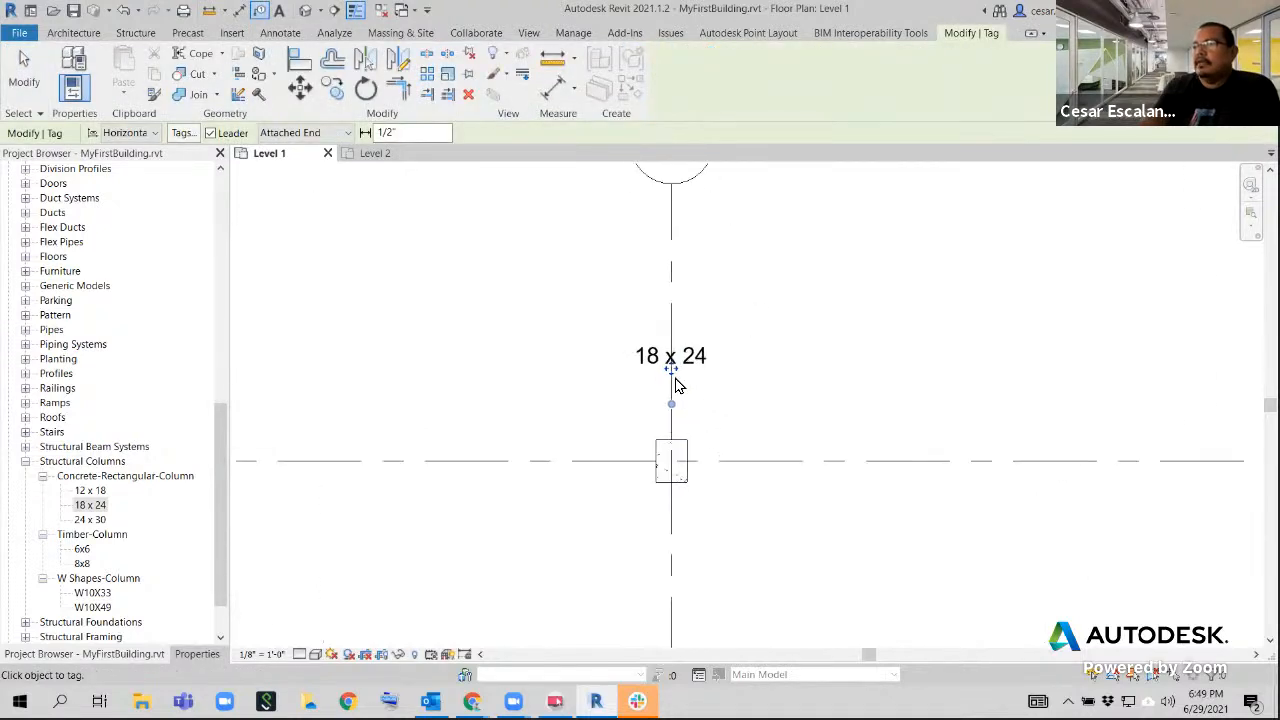
pyautogui.moveTo(675, 372); pyautogui.dragTo(777, 393)
pyautogui.moveTo(703, 407); pyautogui.dragTo(703, 374)
pyautogui.scroll(-3, 757, 421)
pyautogui.moveTo(843, 386); pyautogui.dragTo(548, 362, button='middle')
pyautogui.scroll(-2, 650, 380)
pyautogui.scroll(2, 660, 395)
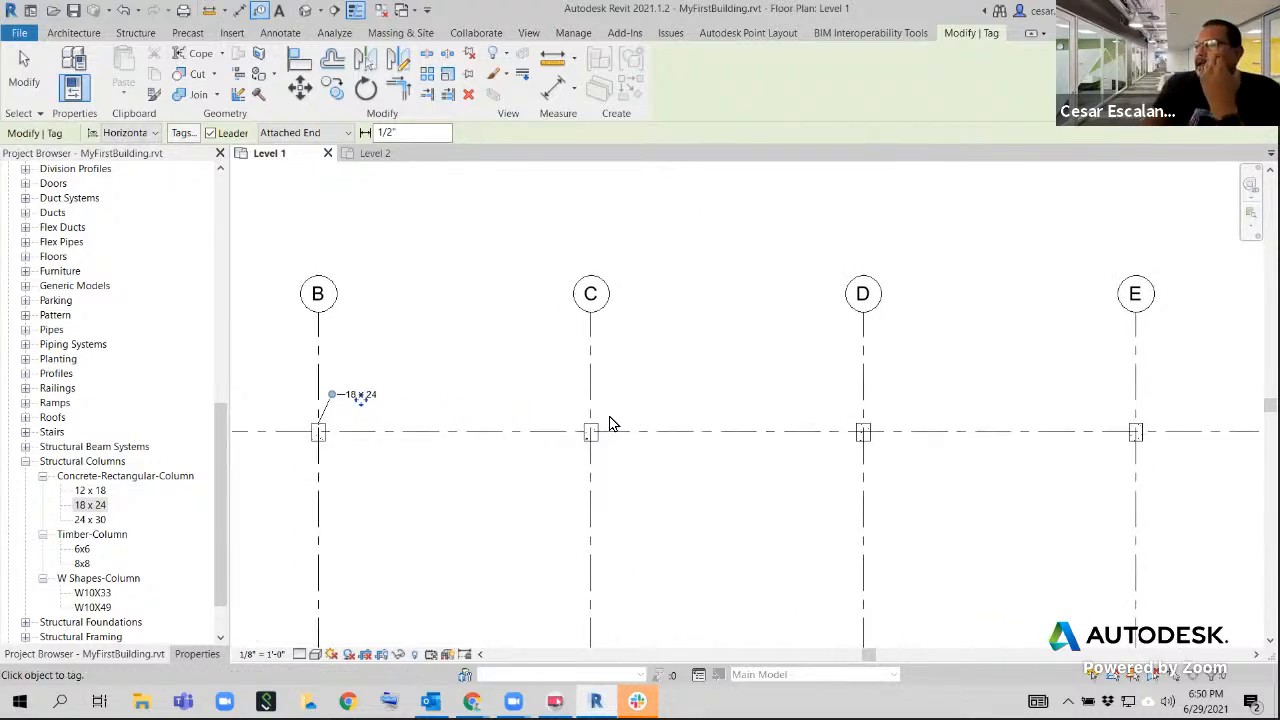
# Search the Load Autodesk Family library for "Structural Tag" and "Structural Column Tag"
pyautogui.click(231, 34)
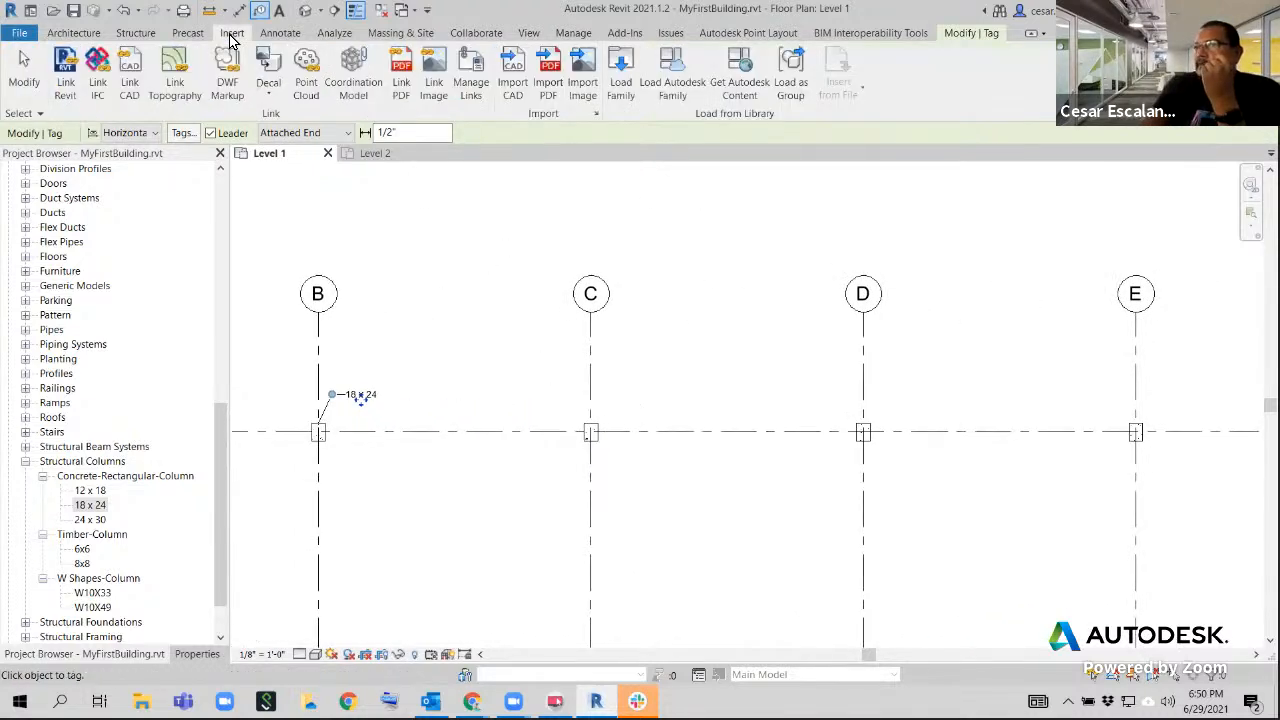
pyautogui.click(677, 82)
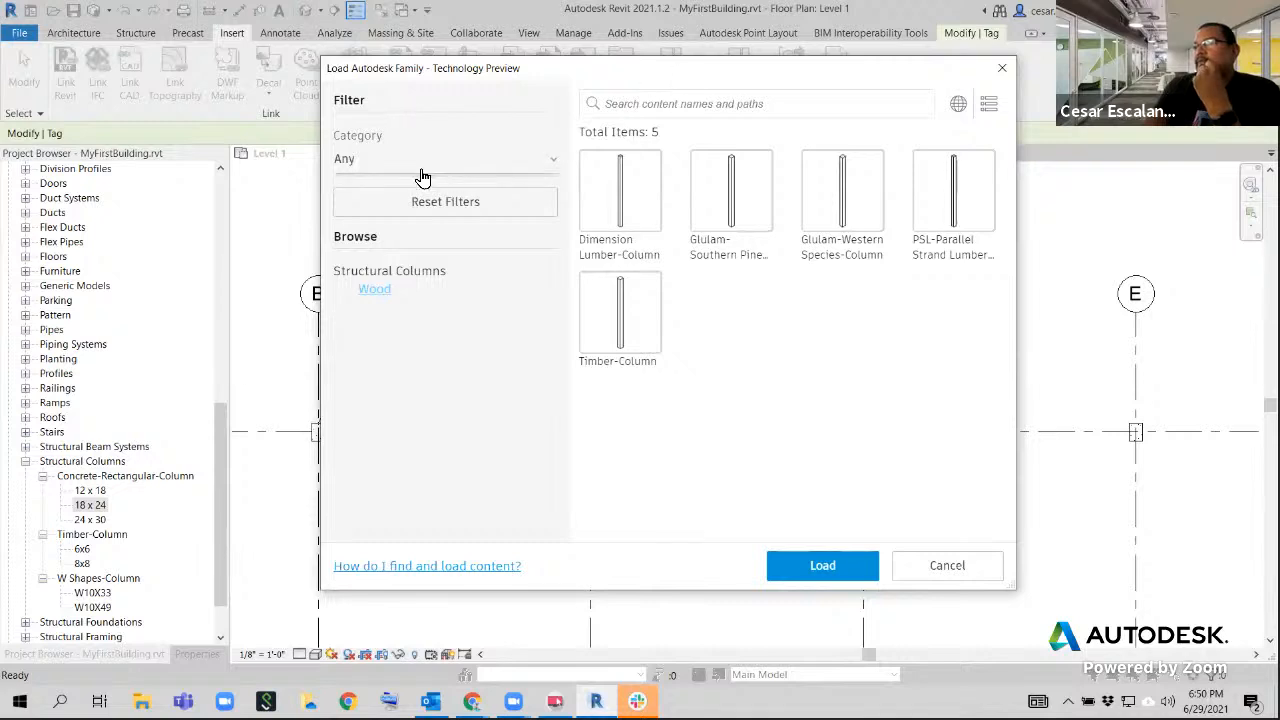
pyautogui.click(647, 108)
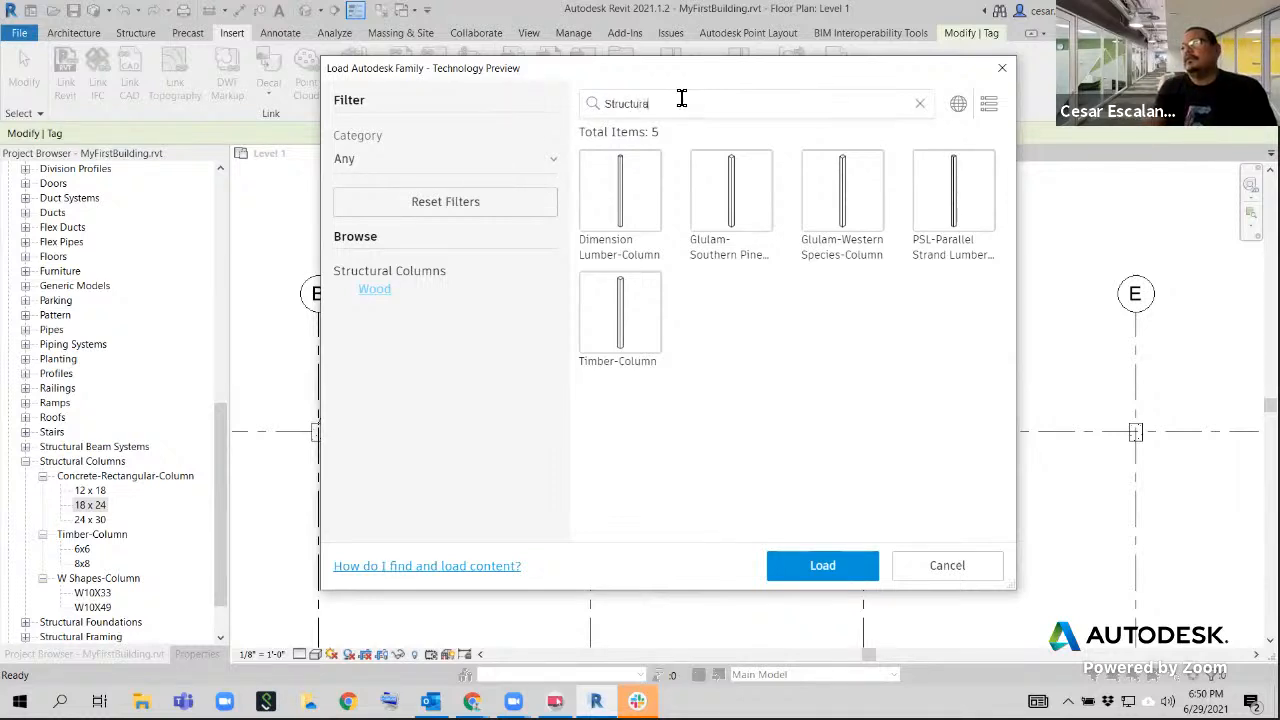
pyautogui.write('Structural T')
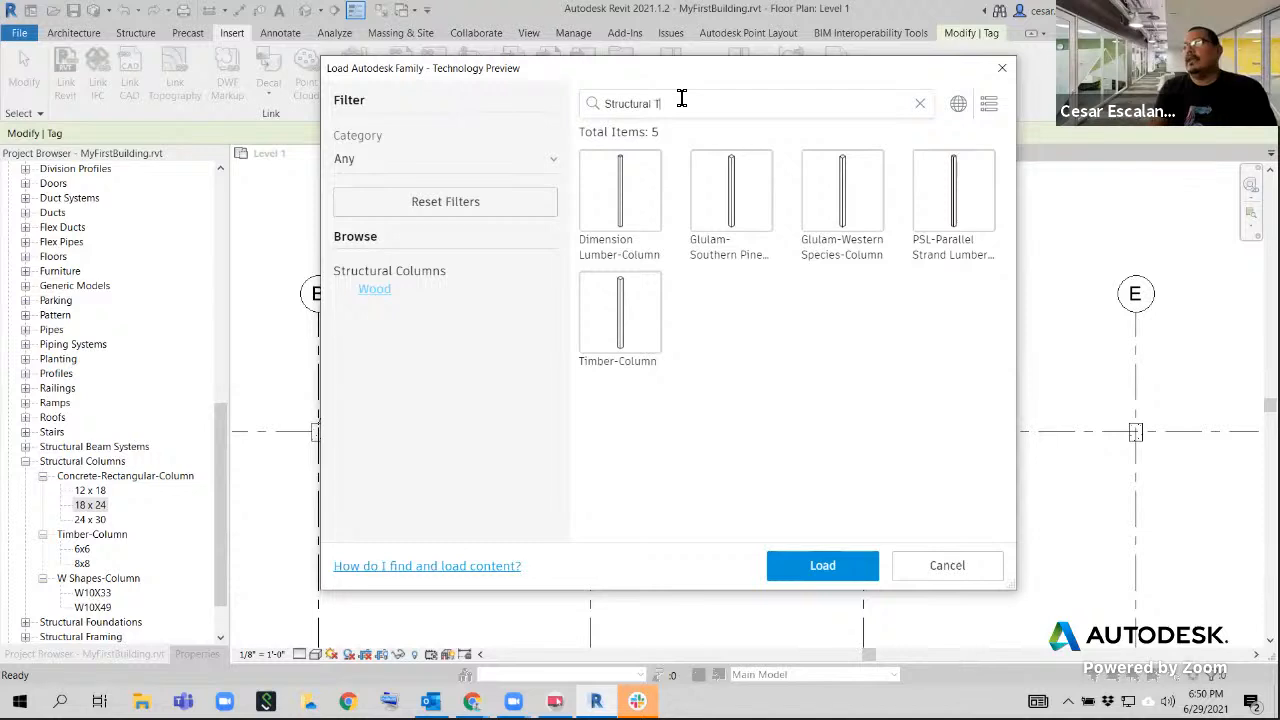
pyautogui.write('ag')
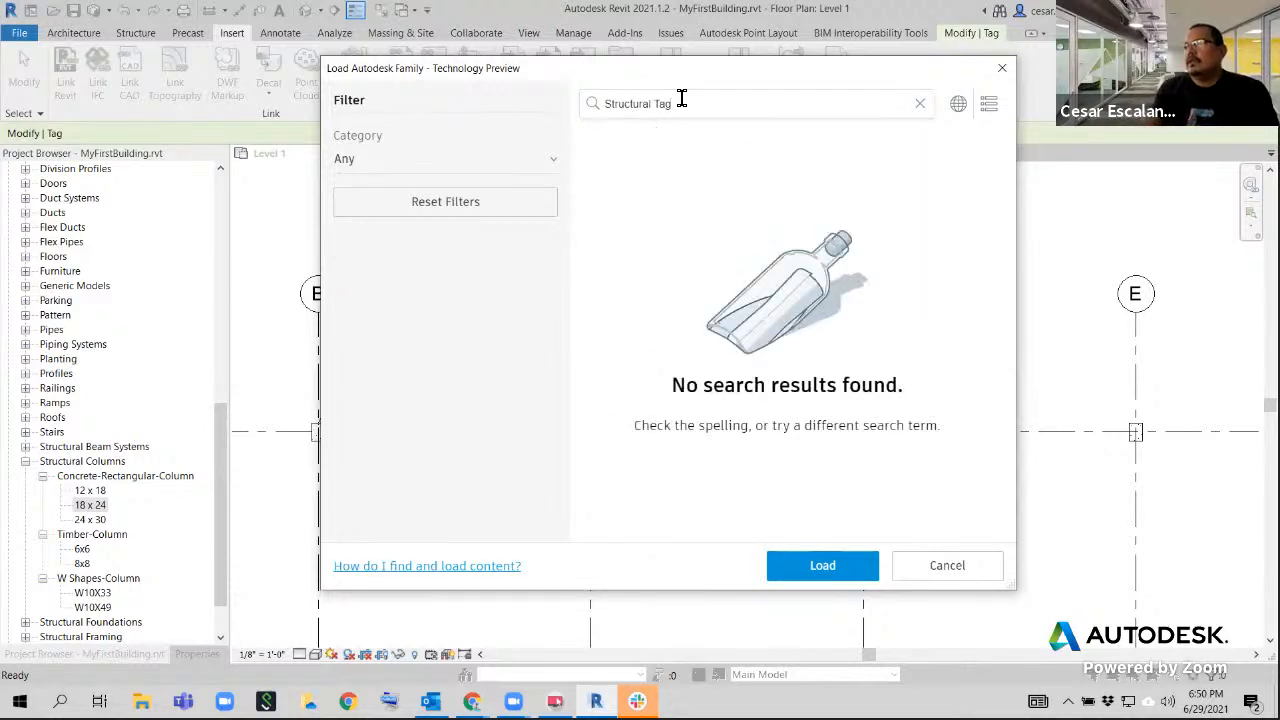
pyautogui.moveTo(656, 106); pyautogui.dragTo(728, 112)
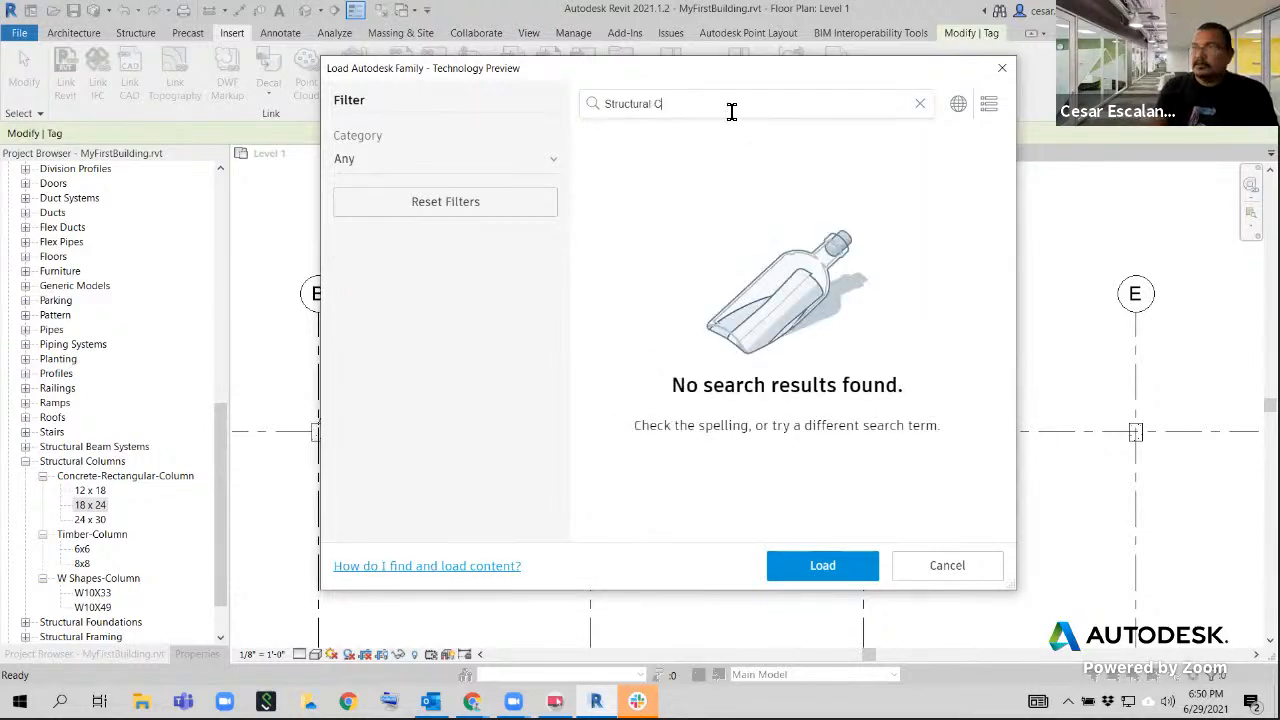
pyautogui.write('Column ')
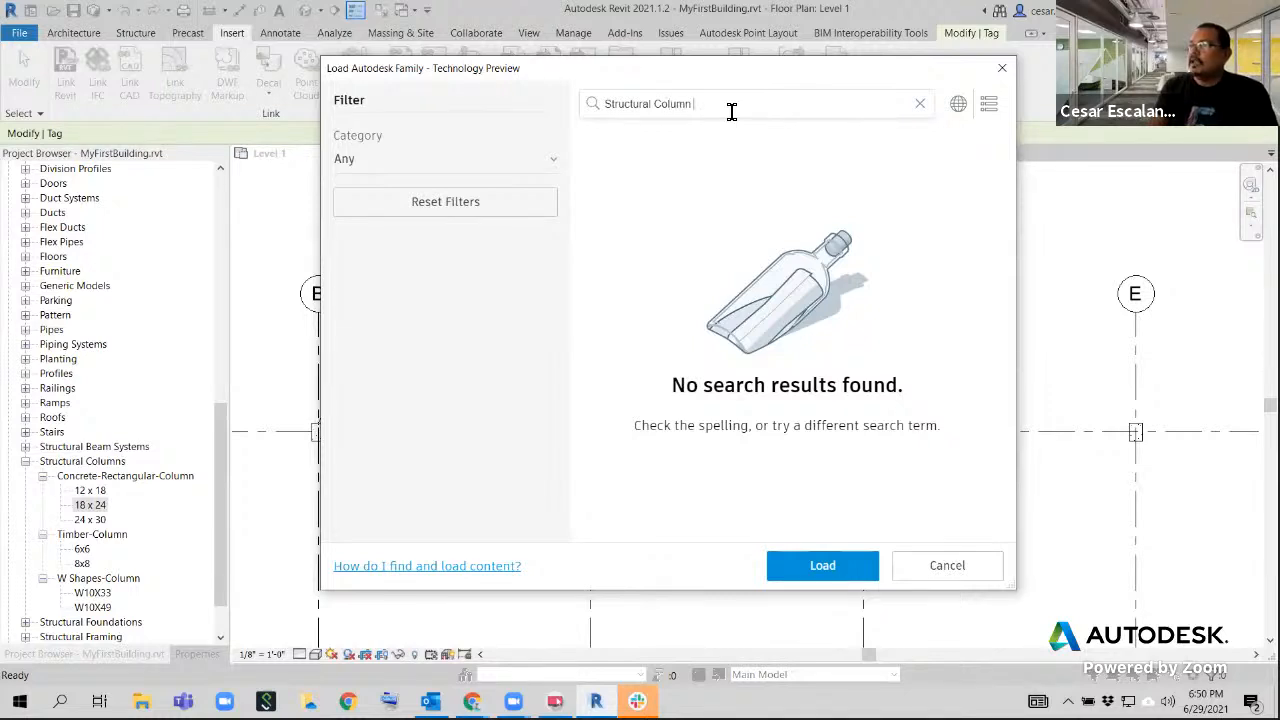
pyautogui.write('Tag')
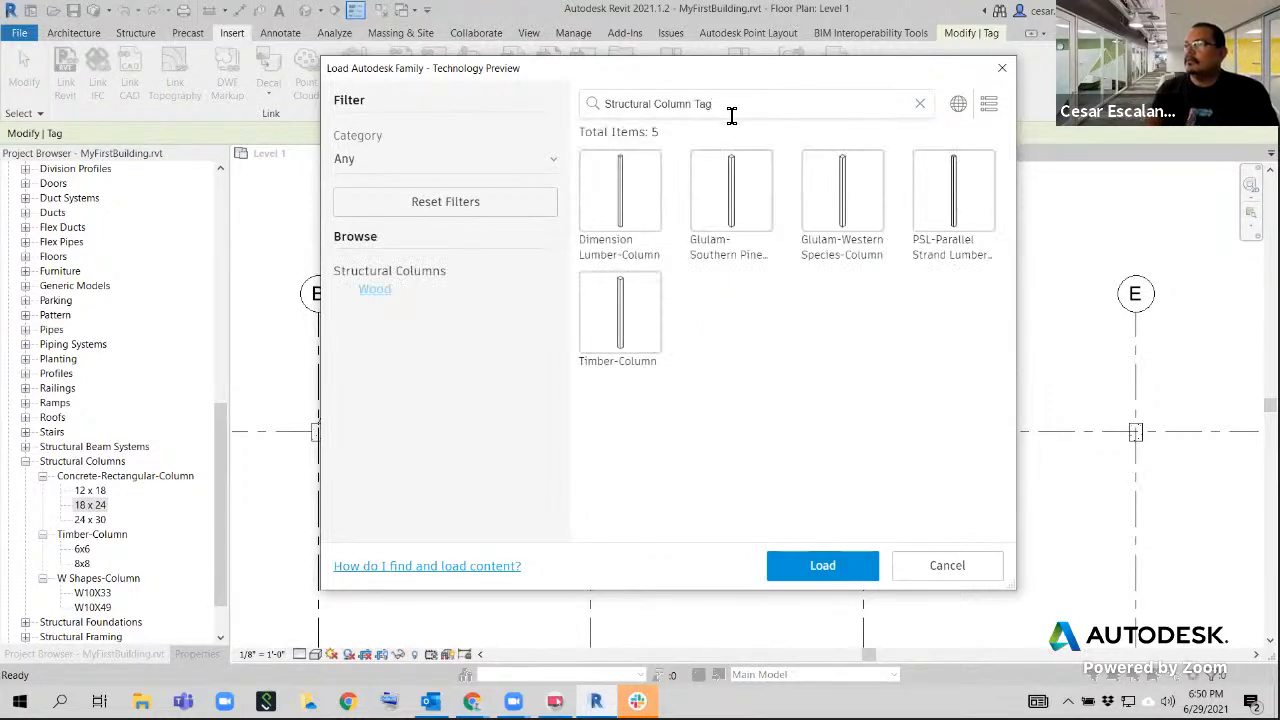
# Clear the family search, reset the filters, and browse to the Annotations > Structural category
pyautogui.click(917, 107)
pyautogui.click(553, 165)
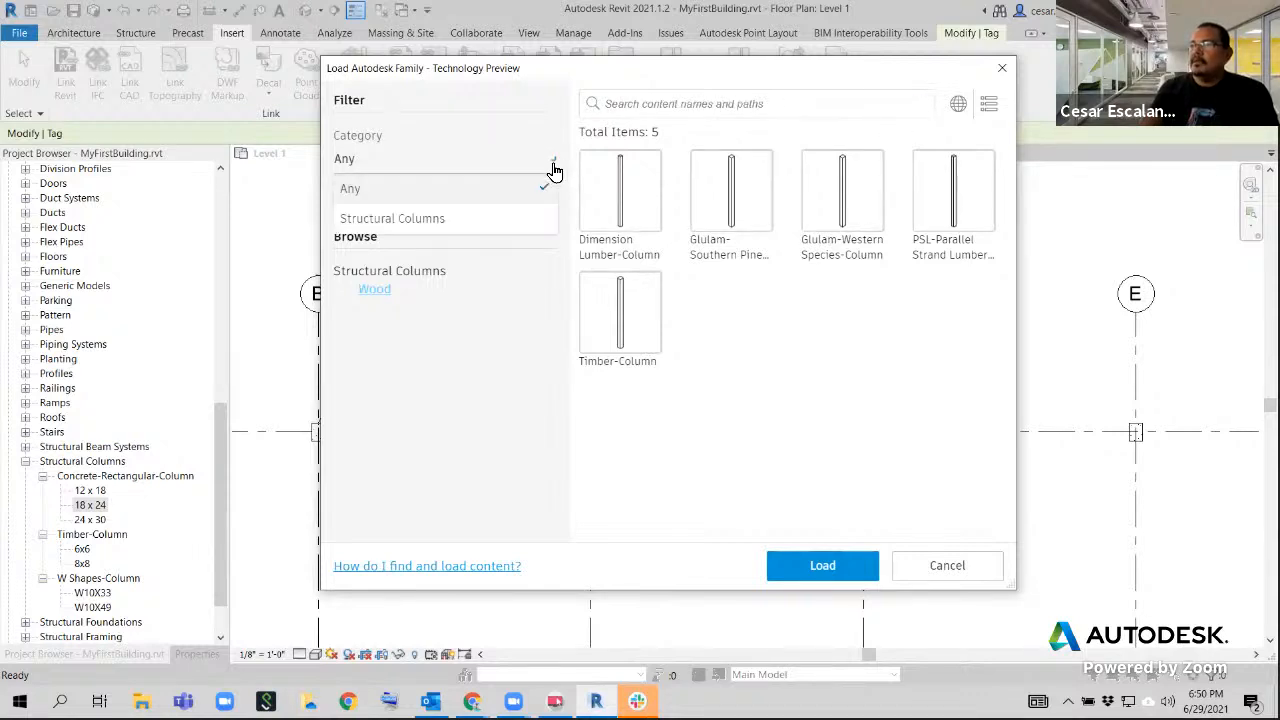
pyautogui.click(554, 168)
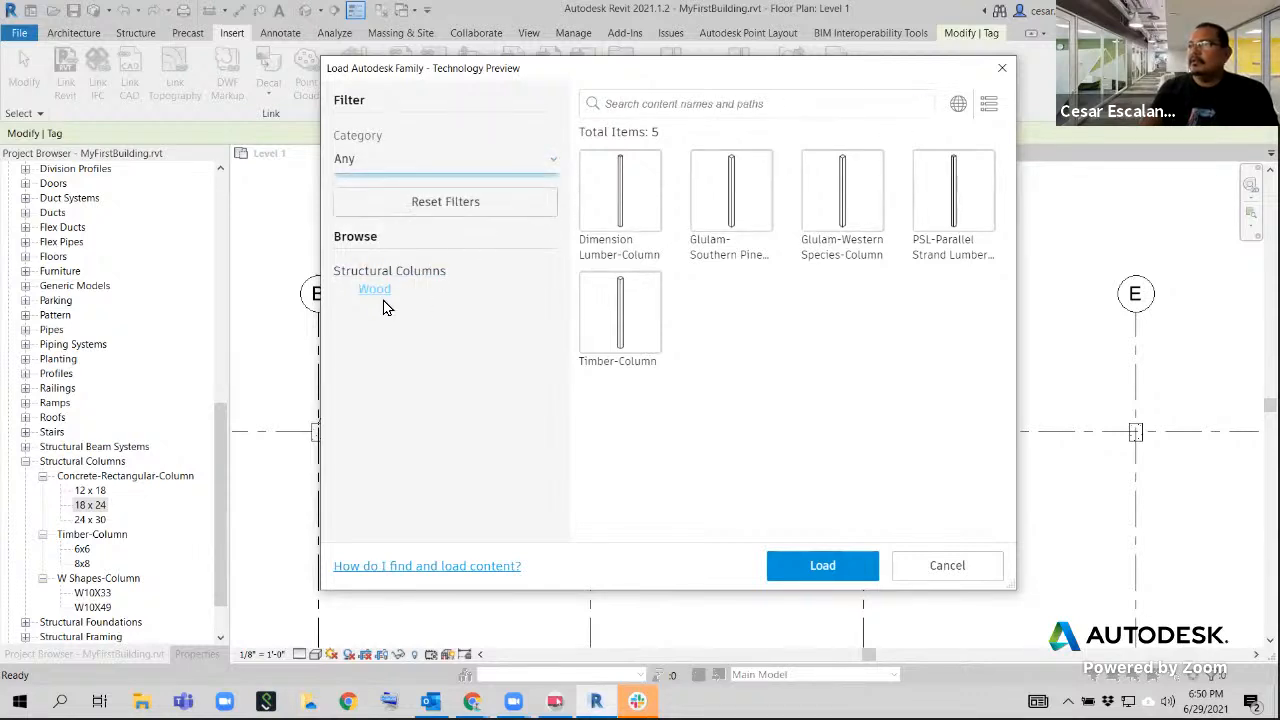
pyautogui.click(466, 205)
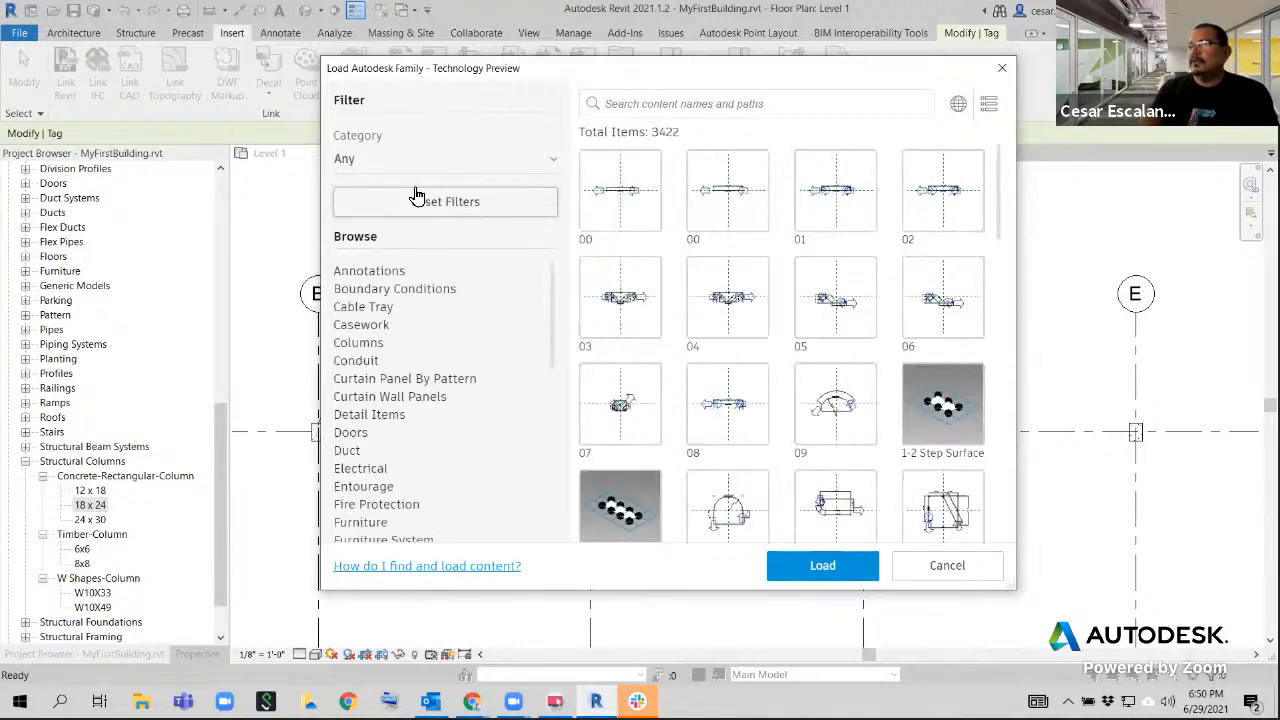
pyautogui.click(380, 272)
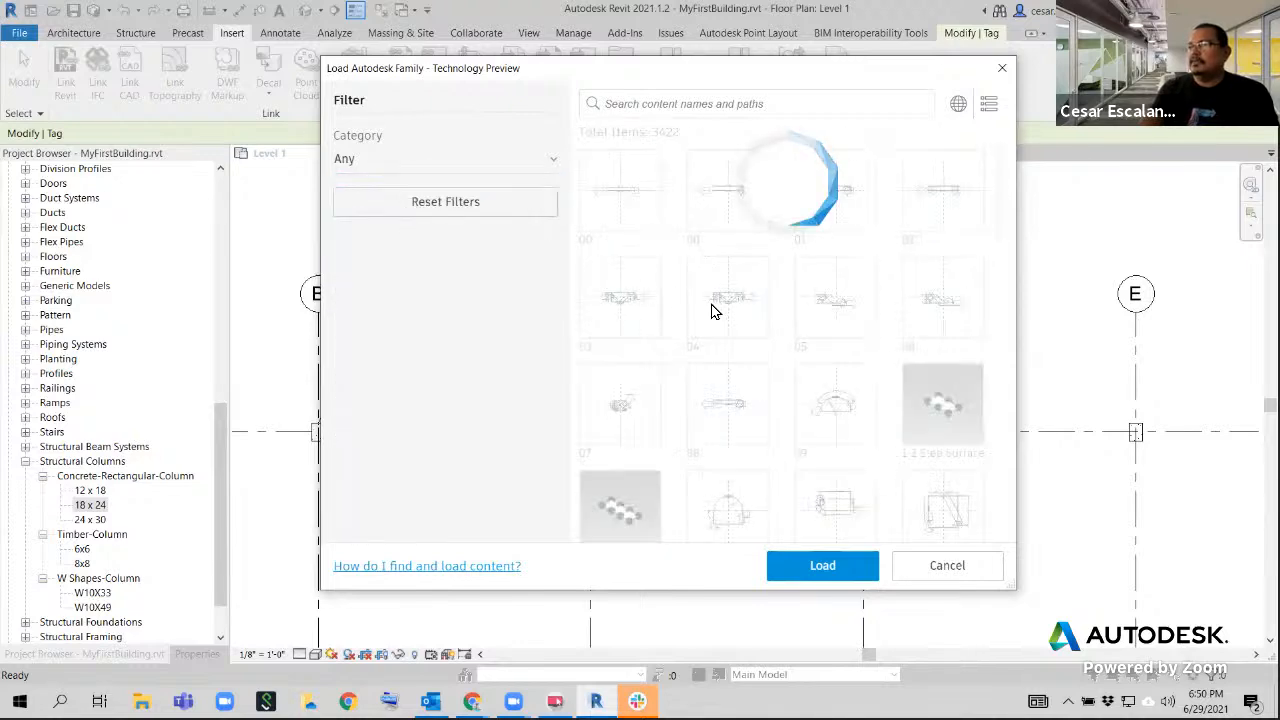
pyautogui.click(403, 480)
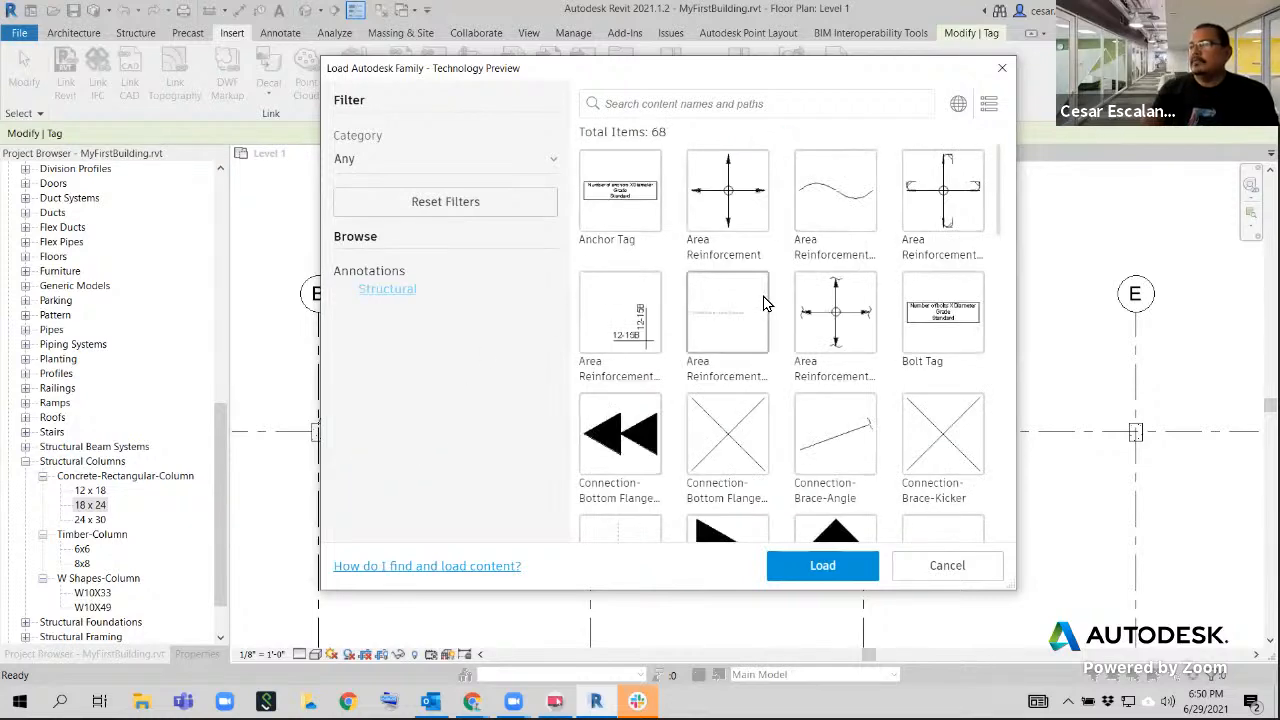
# Look through the Structural annotation families, select Structural Column Tag, and close the library without loading it
pyautogui.scroll(-12, 760, 300)
pyautogui.scroll(-5, 770, 313)
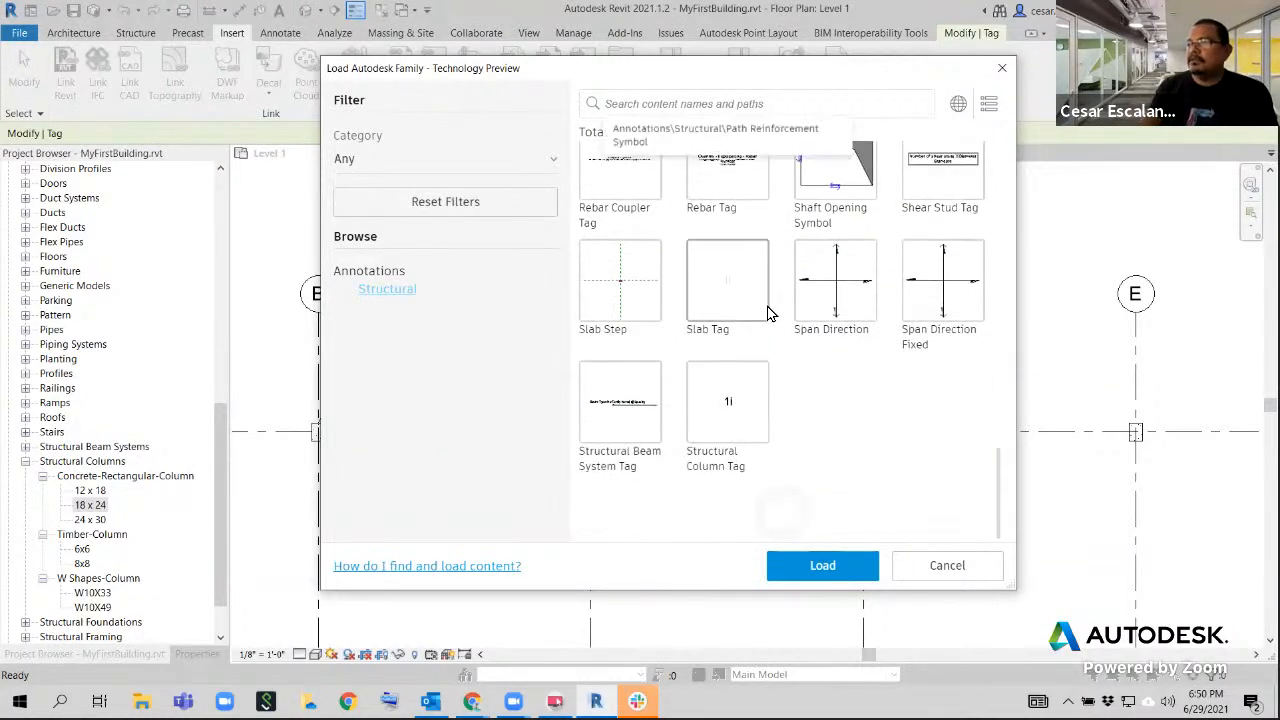
pyautogui.scroll(6, 855, 383)
pyautogui.scroll(1, 855, 383)
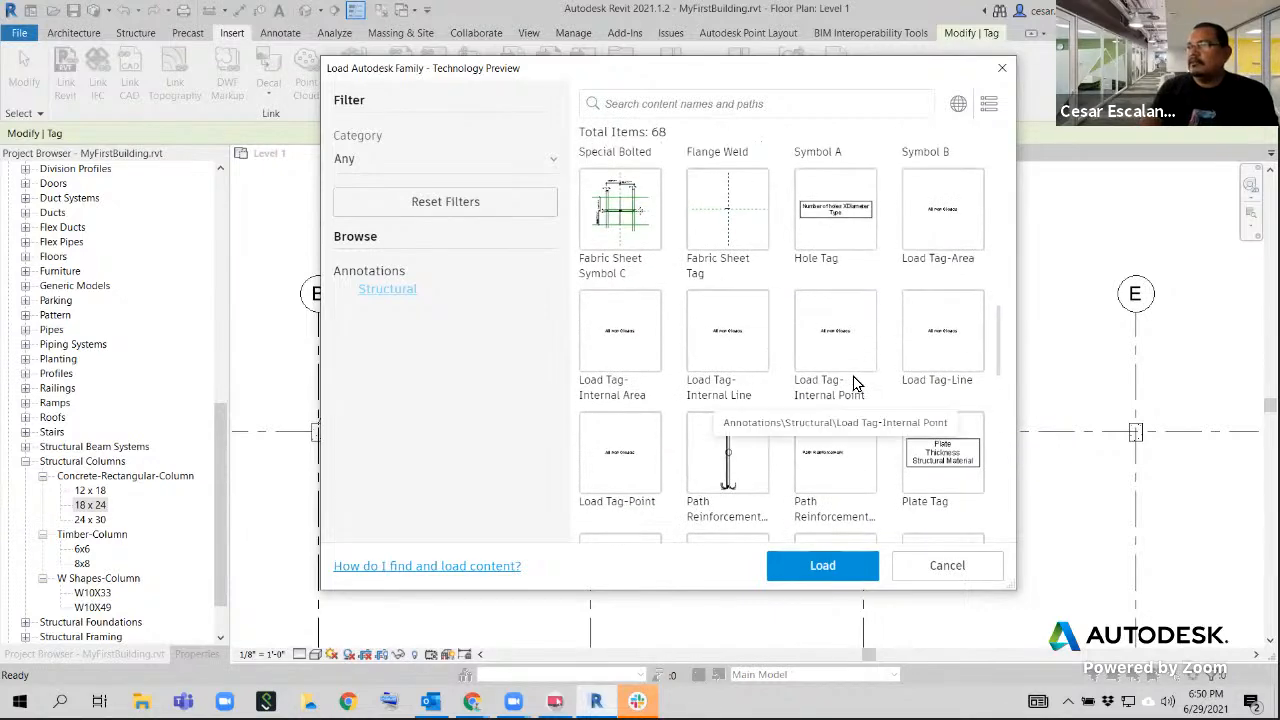
pyautogui.scroll(5, 875, 395)
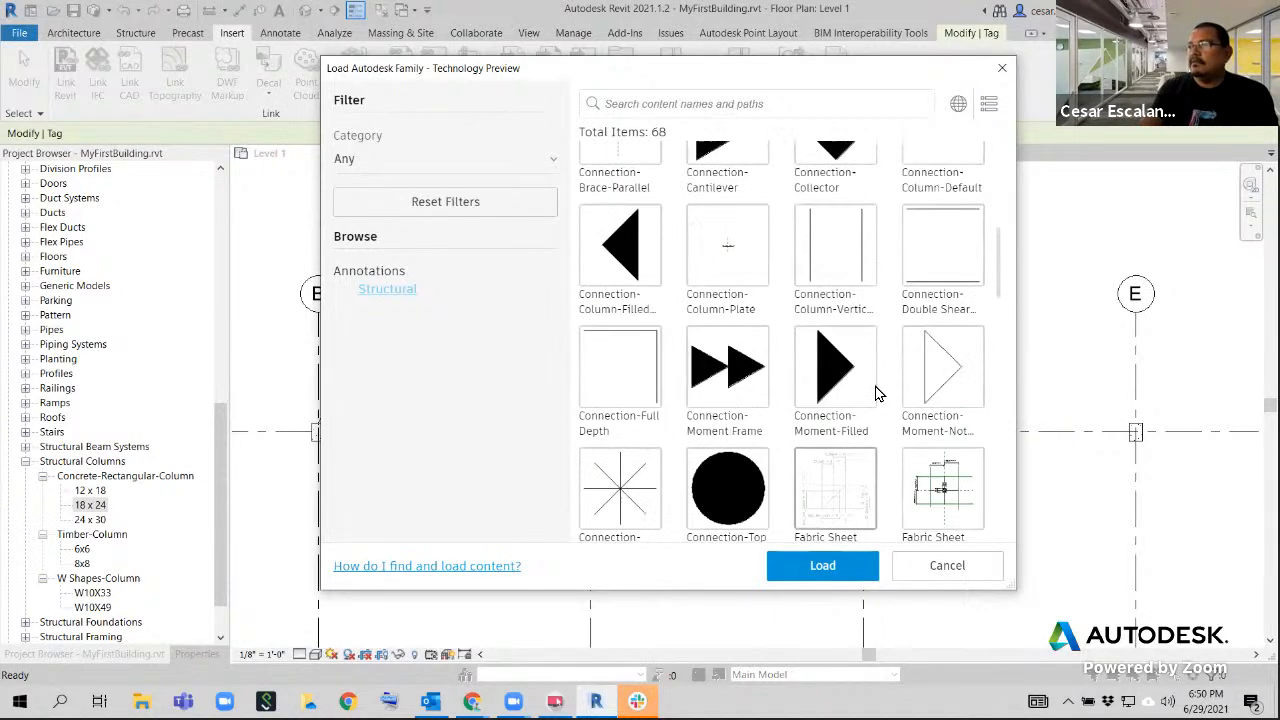
pyautogui.scroll(-10, 875, 395)
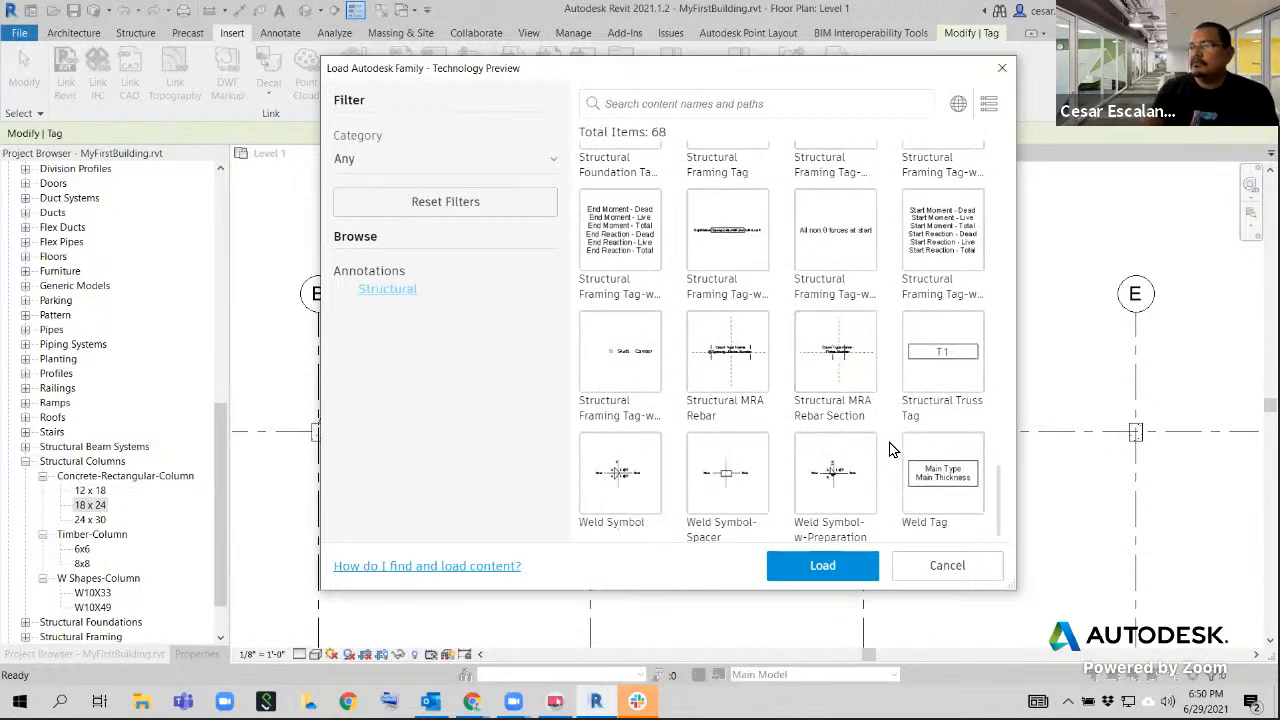
pyautogui.scroll(5, 883, 437)
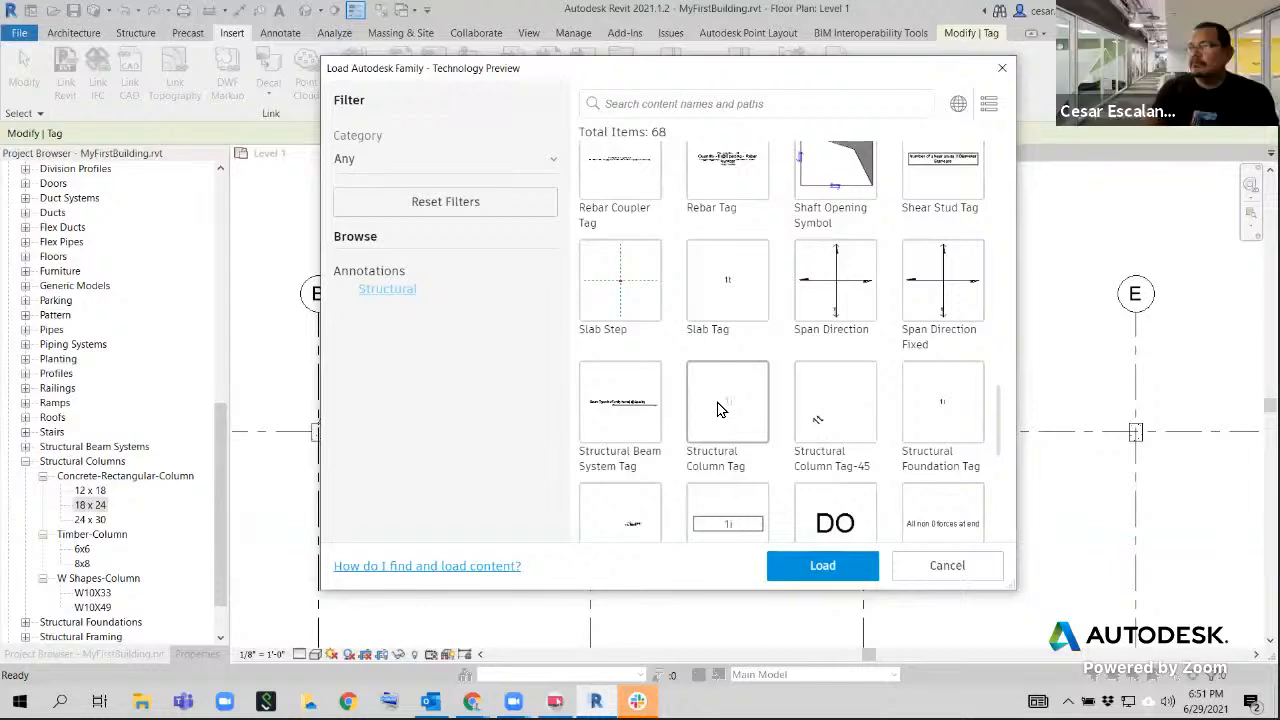
pyautogui.click(730, 432)
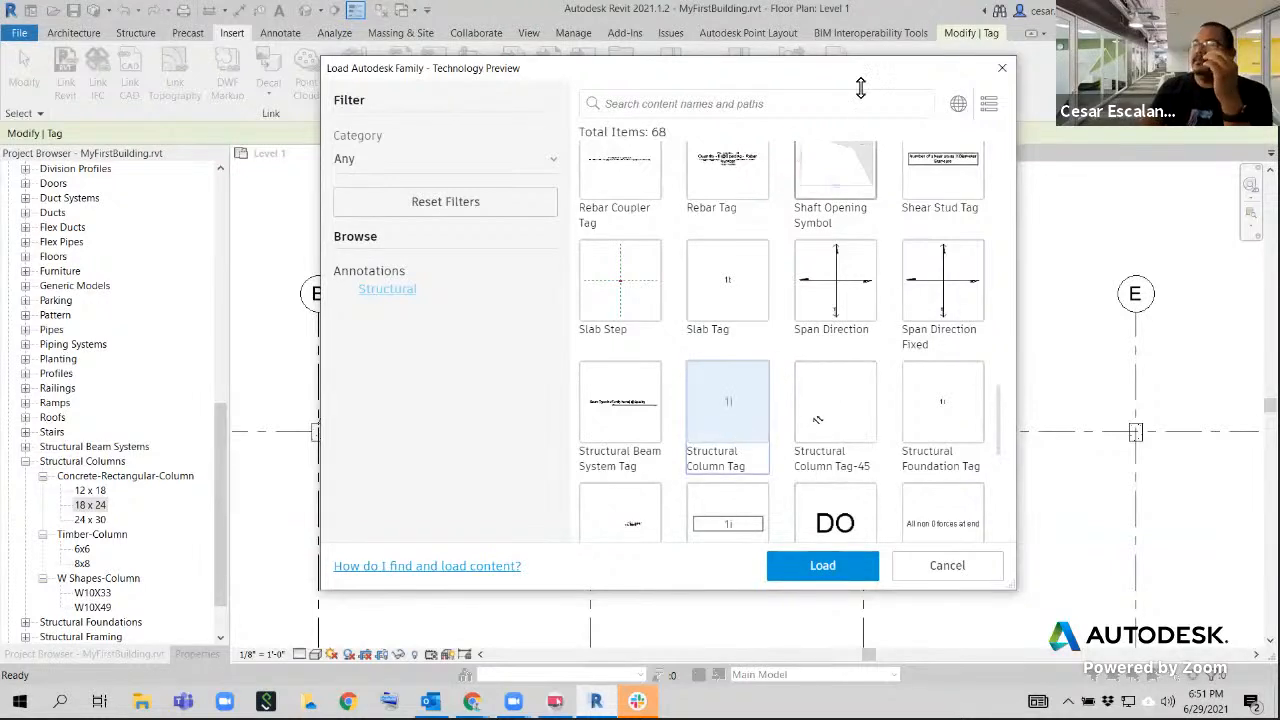
pyautogui.click(1001, 67)
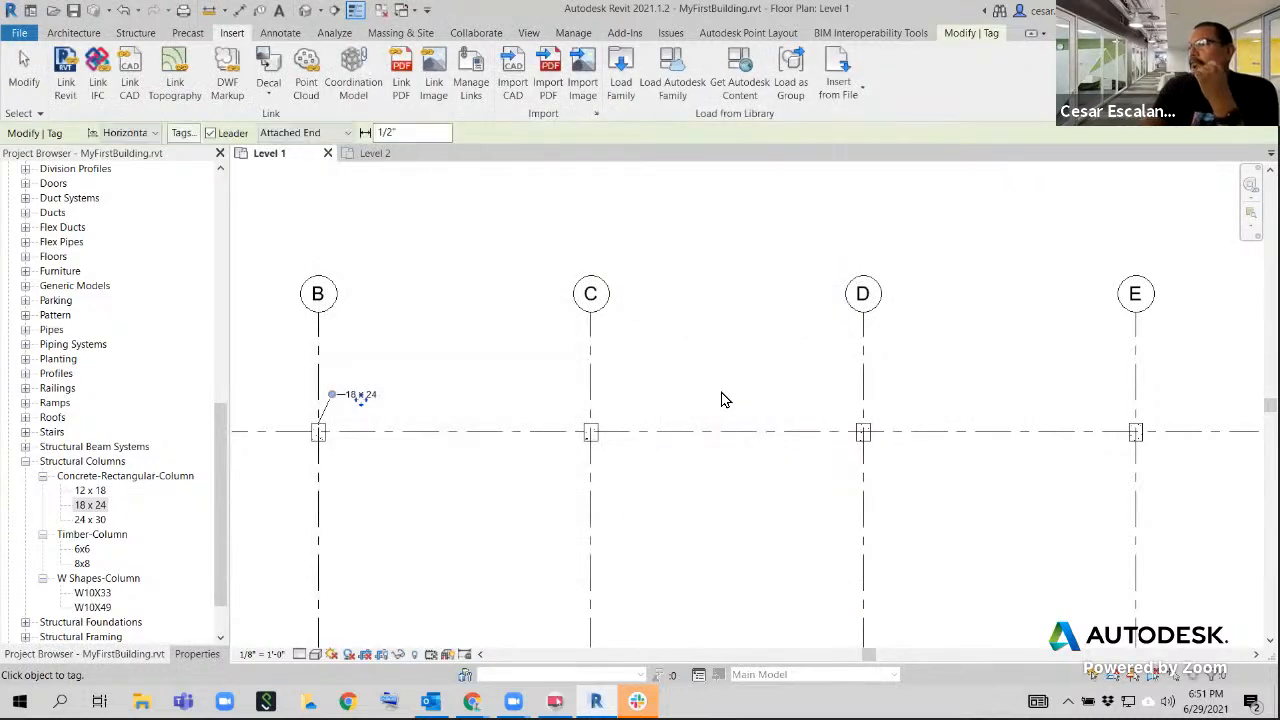
# End the tagging command and open the family of the column tag at grids A and 5 for editing
pyautogui.scroll(-3, 735, 370)
pyautogui.moveTo(735, 365); pyautogui.dragTo(705, 310, button='middle')
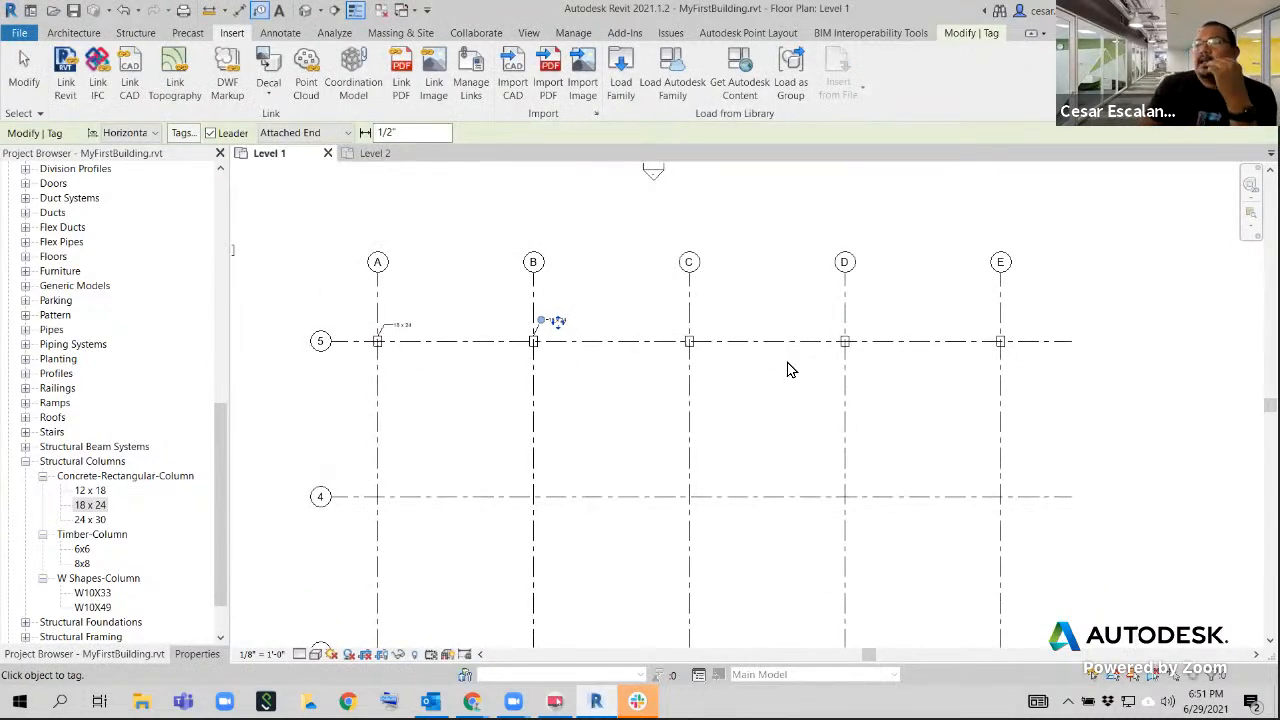
pyautogui.scroll(5, 400, 343)
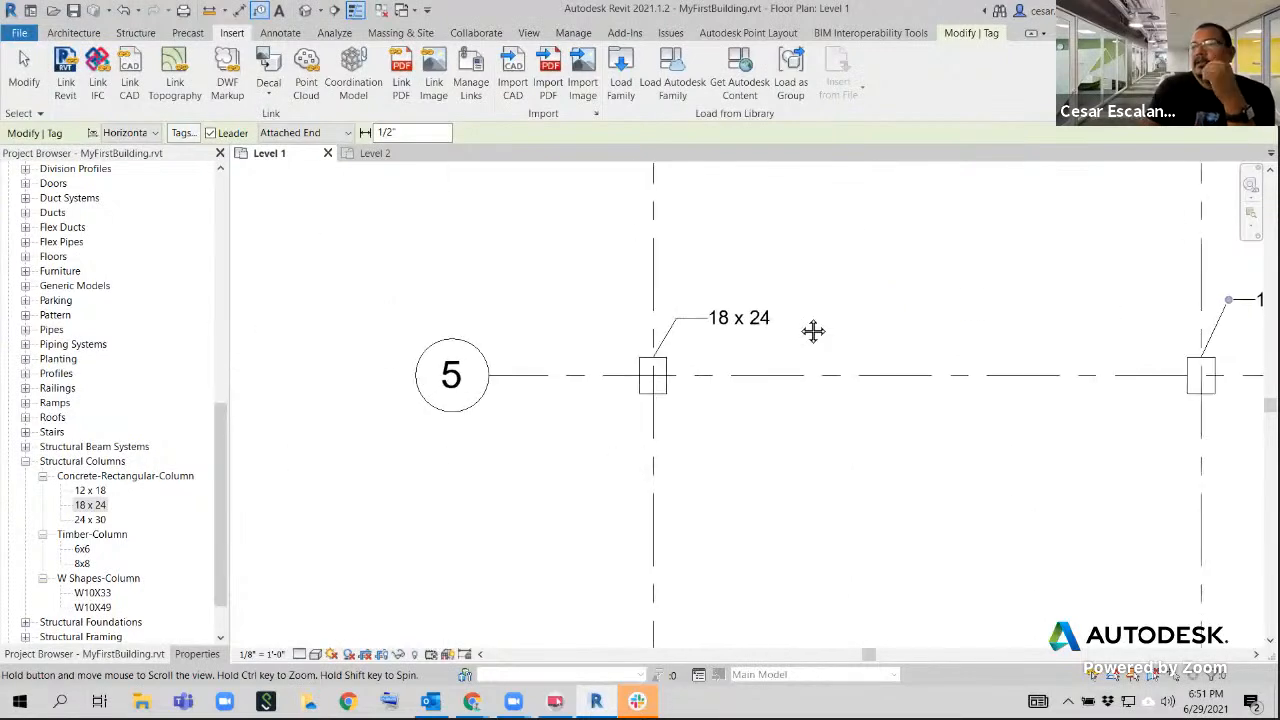
pyautogui.scroll(2, 766, 346)
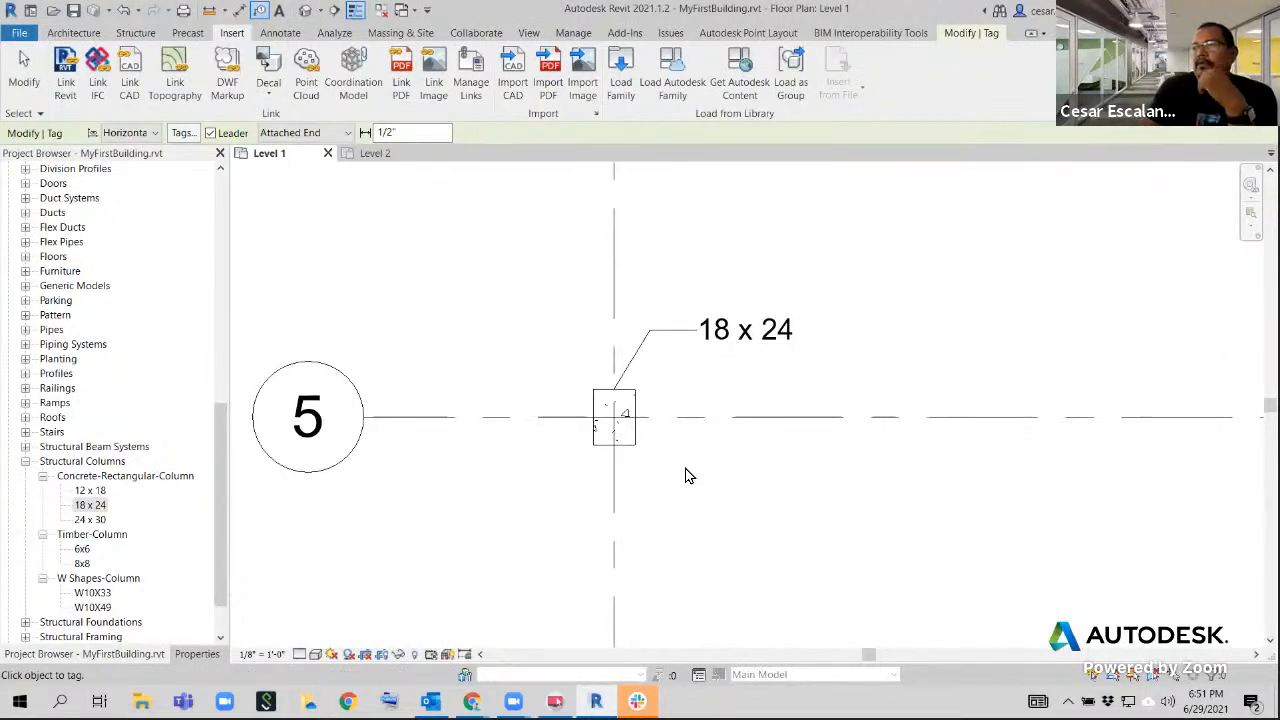
pyautogui.press('Escape')
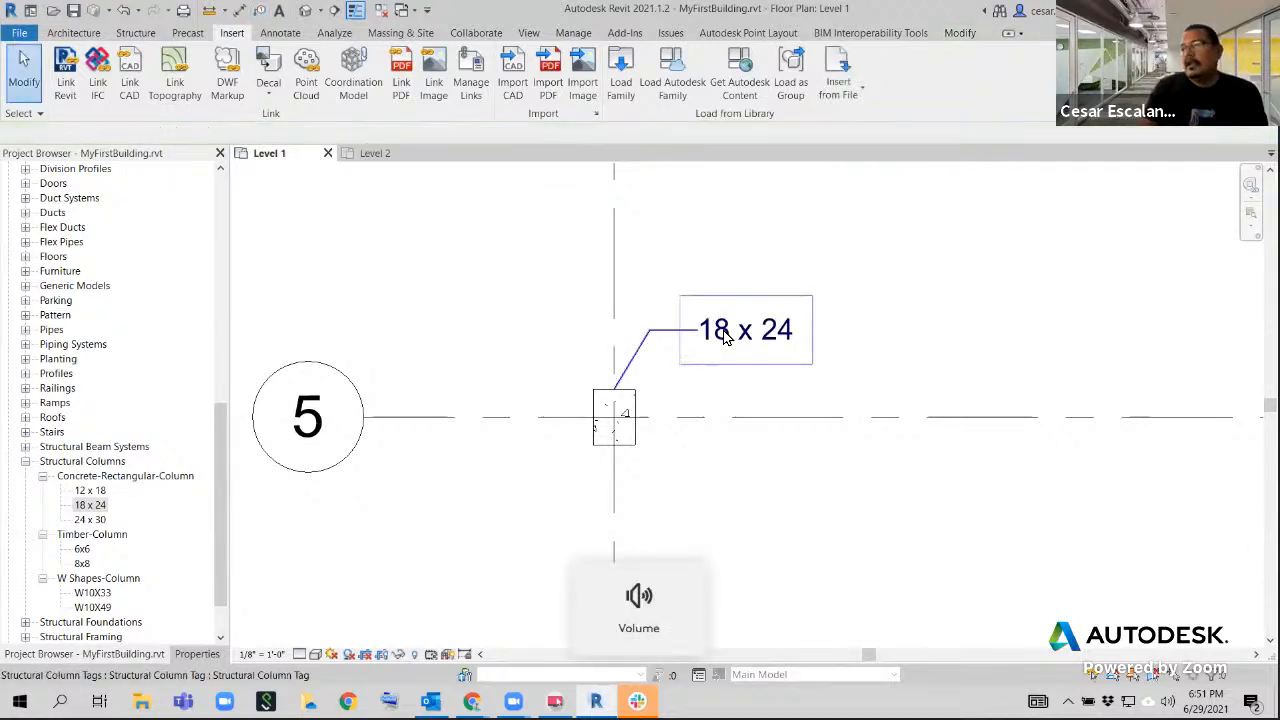
pyautogui.click(728, 334)
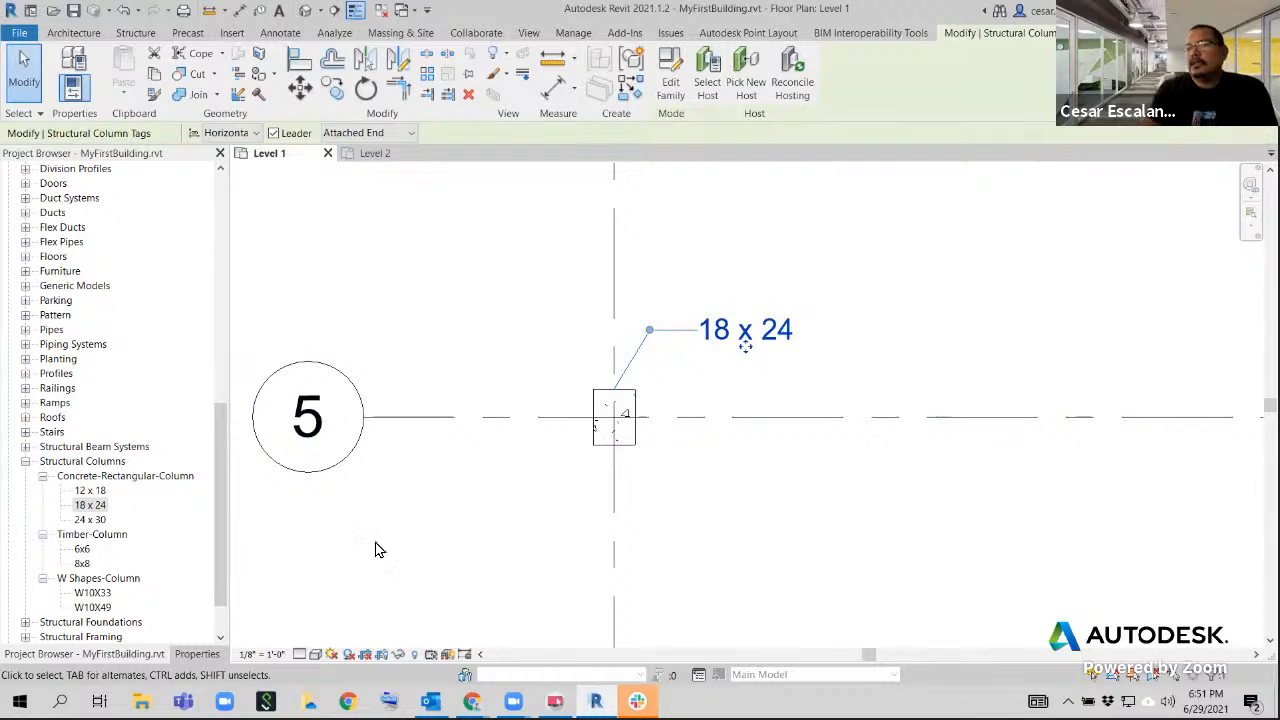
pyautogui.scroll(-2, 609, 508)
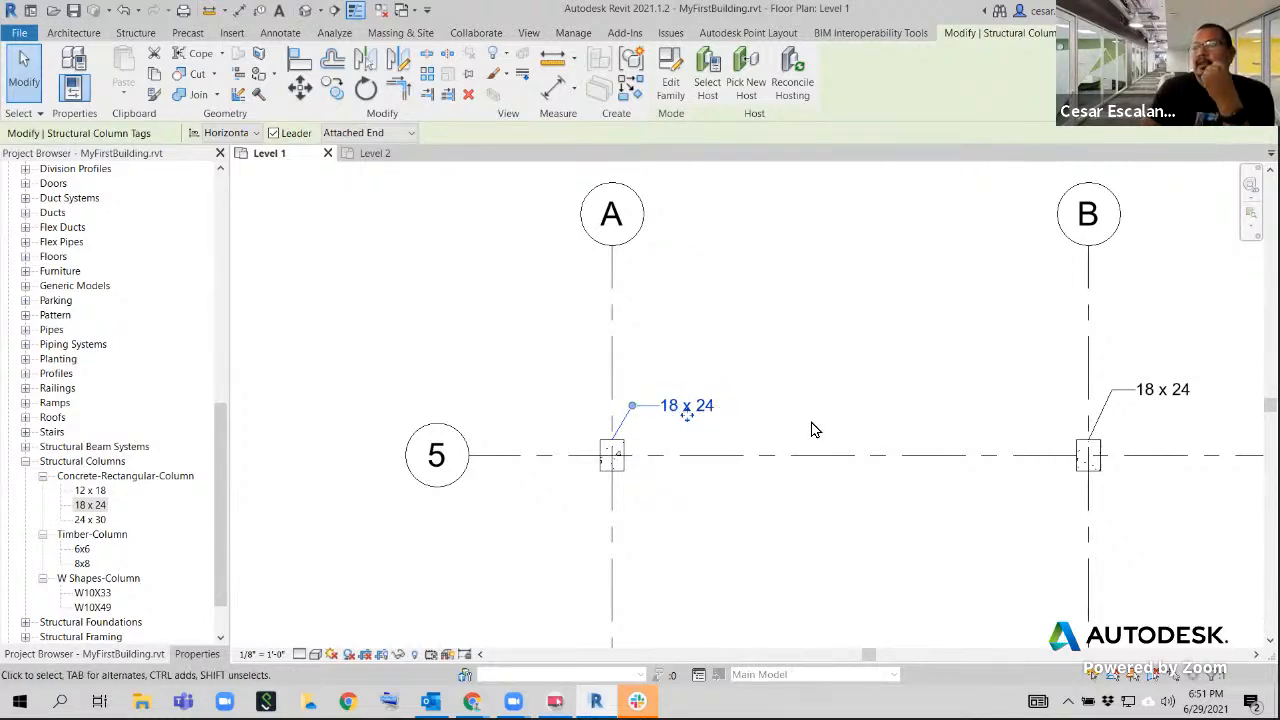
pyautogui.click(670, 85)
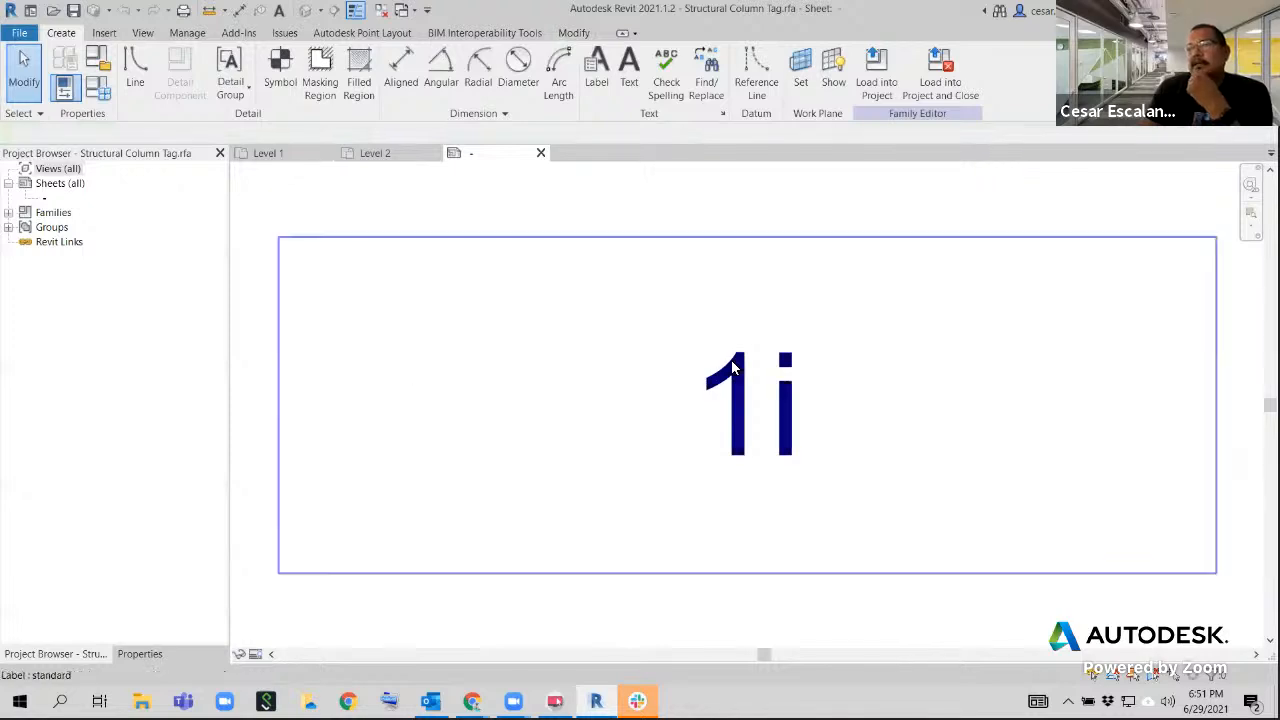
# Open the tag label's parameter settings in the family and remove Type Name from the label parameters
pyautogui.click(672, 386)
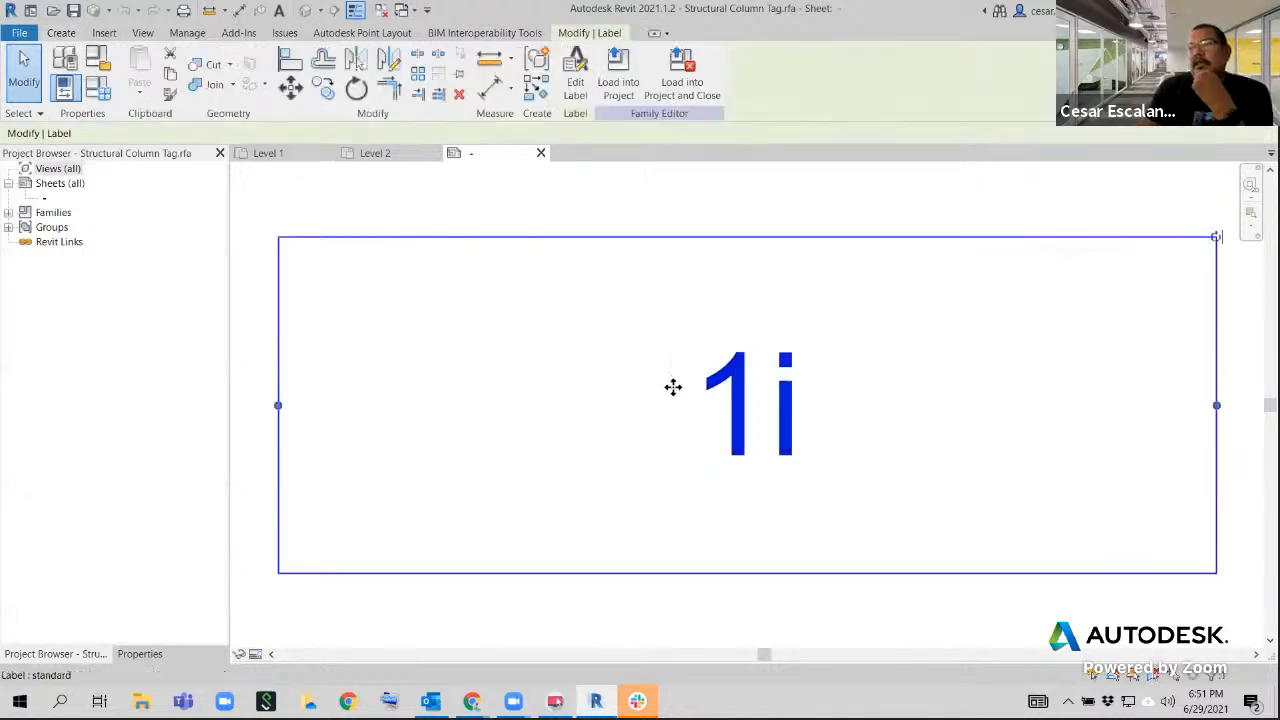
pyautogui.click(158, 654)
pyautogui.click(165, 280)
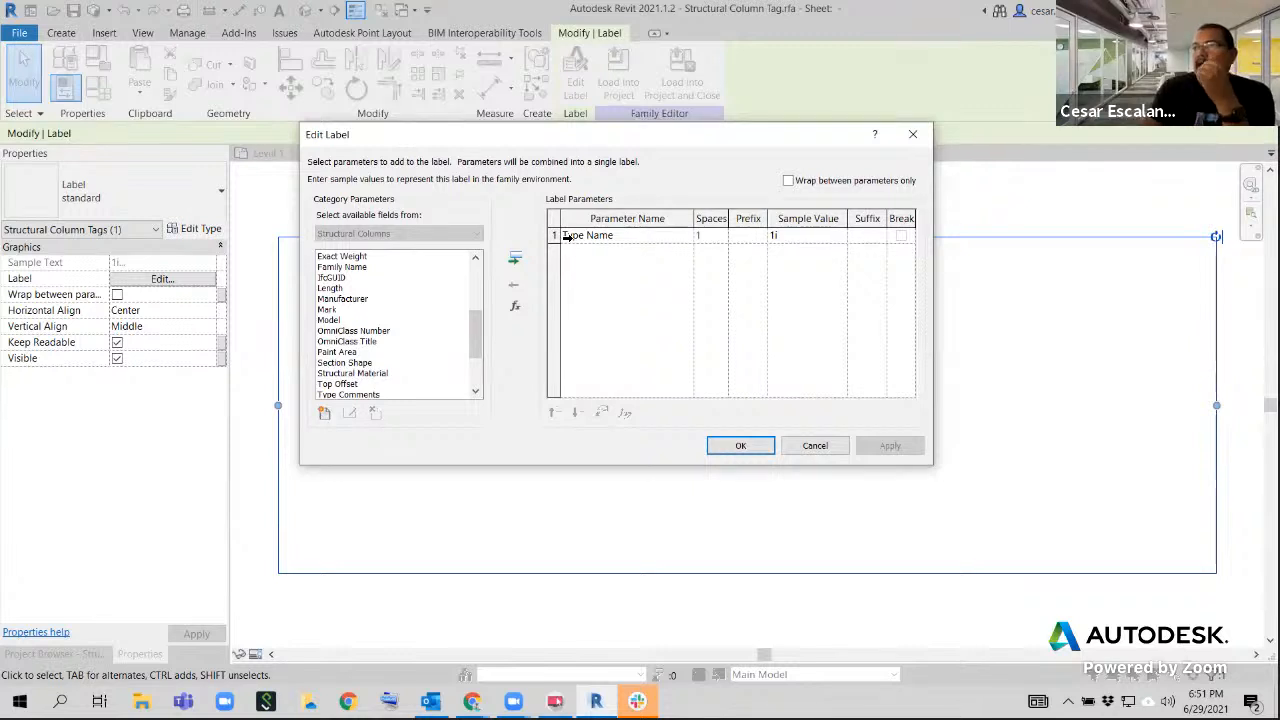
pyautogui.click(567, 236)
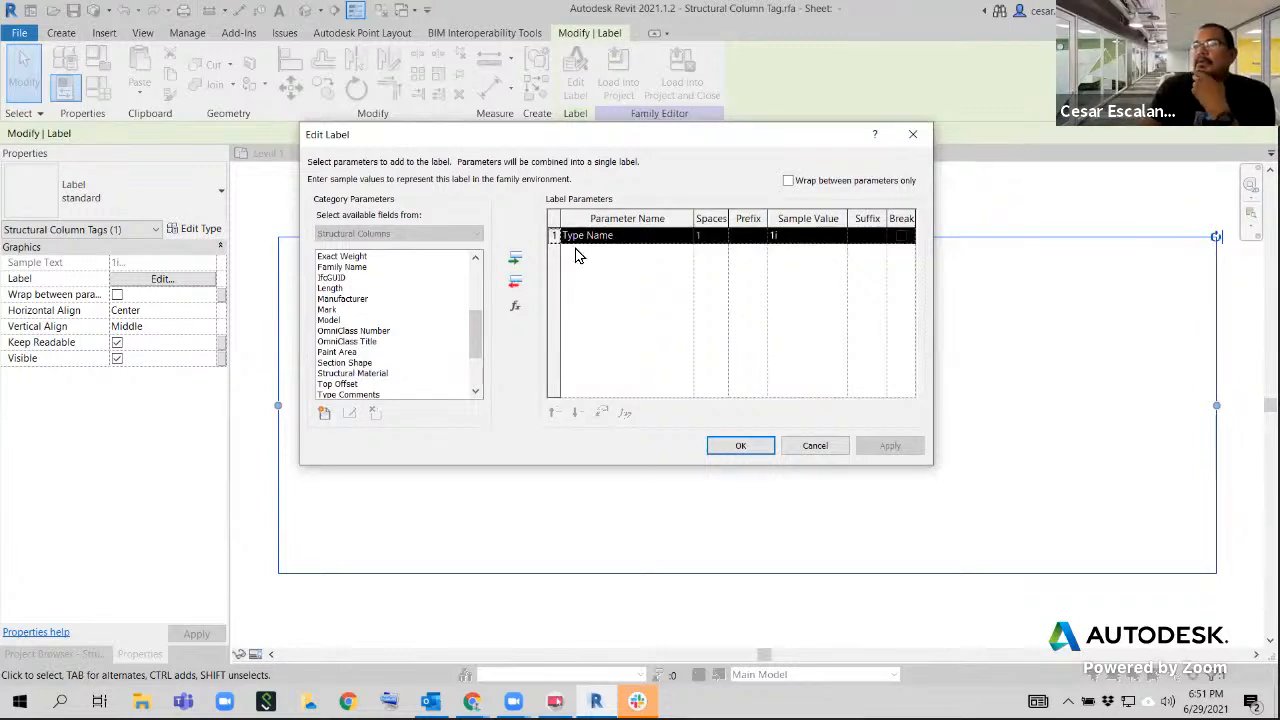
pyautogui.click(515, 282)
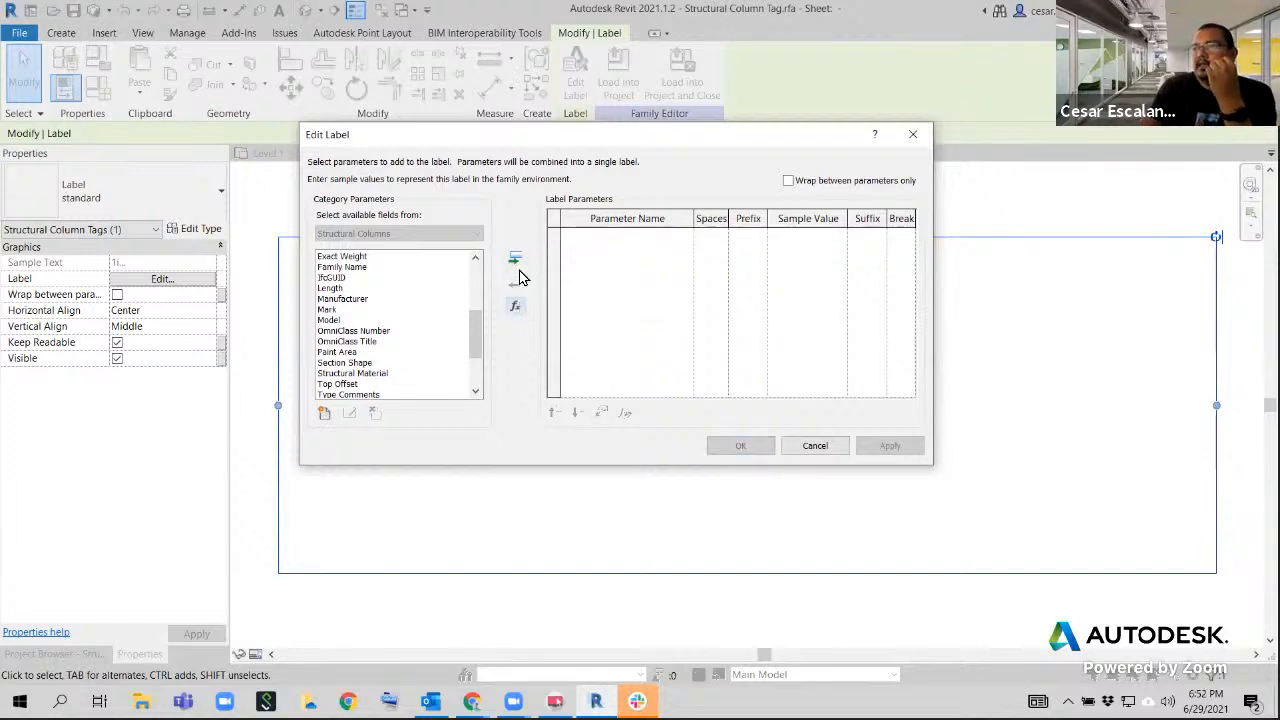
# Add Column Location Mark to the tag's label parameters and apply the label change
pyautogui.moveTo(473, 324); pyautogui.dragTo(481, 258)
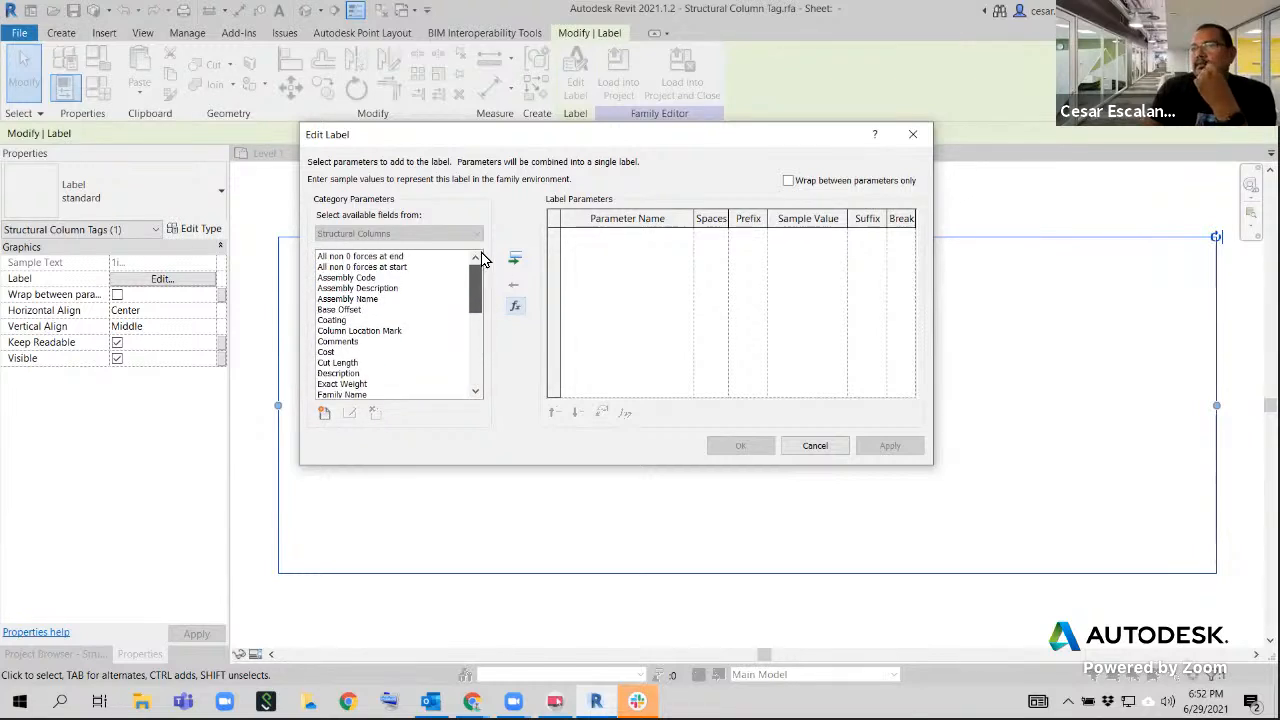
pyautogui.click(362, 331)
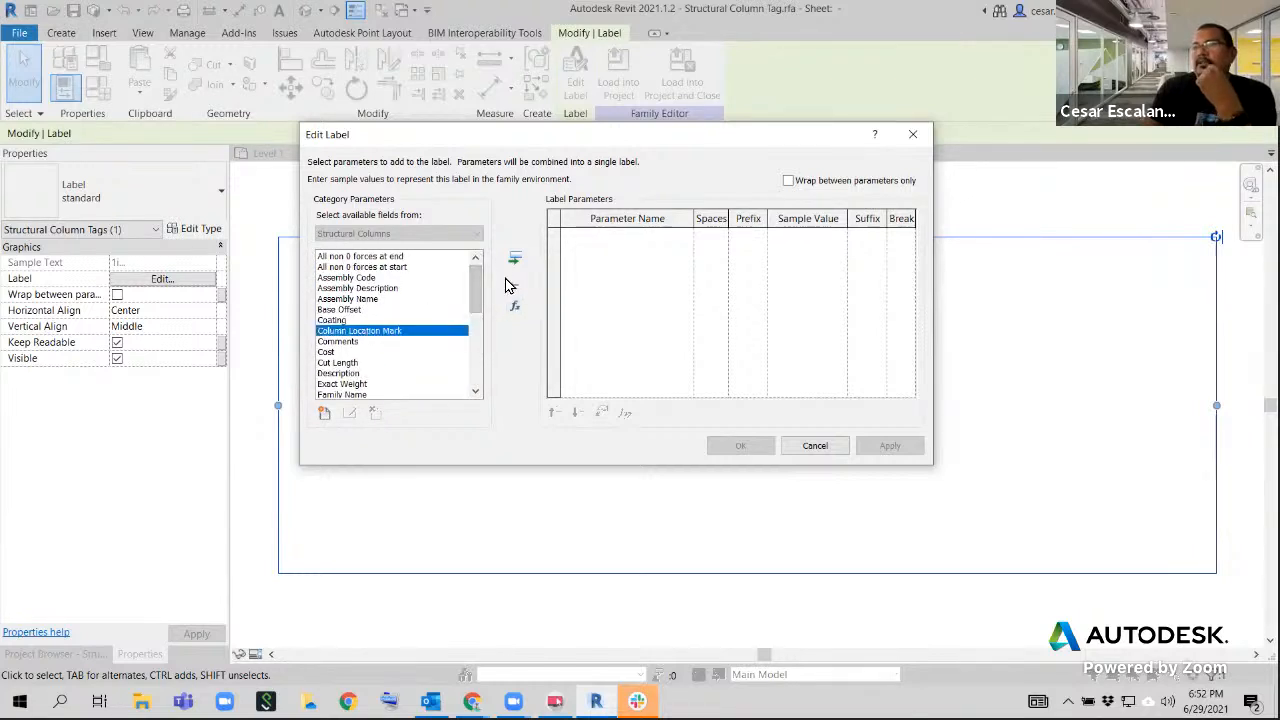
pyautogui.click(514, 259)
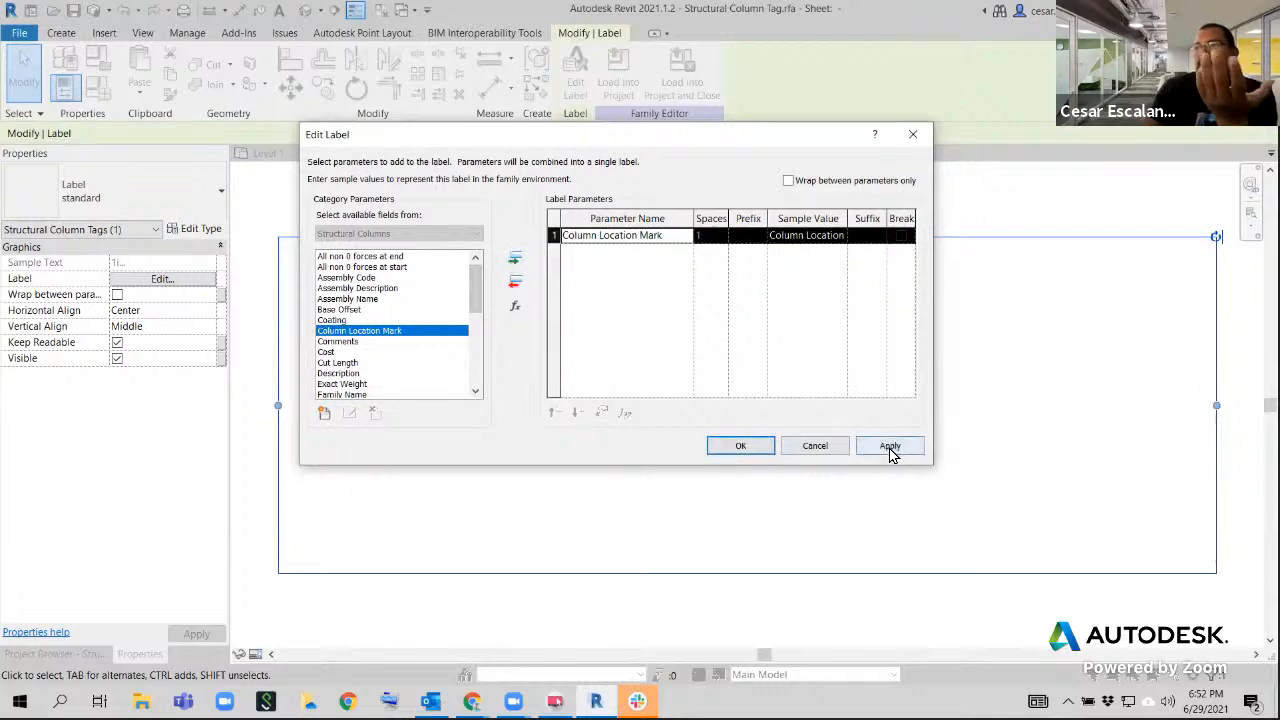
pyautogui.click(890, 446)
pyautogui.click(758, 450)
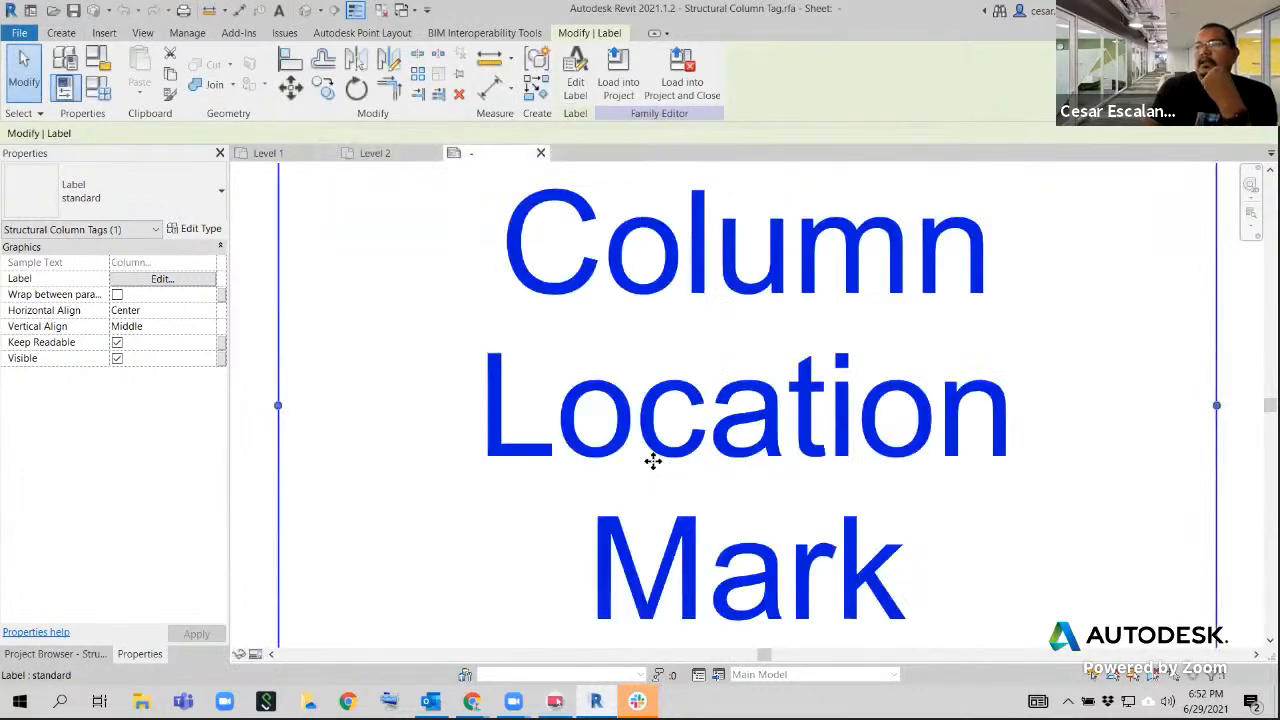
# Load the edited column tag family into MyFirstBuilding, overwriting the existing version, and check the tags at grids A and B
pyautogui.scroll(-3, 846, 423)
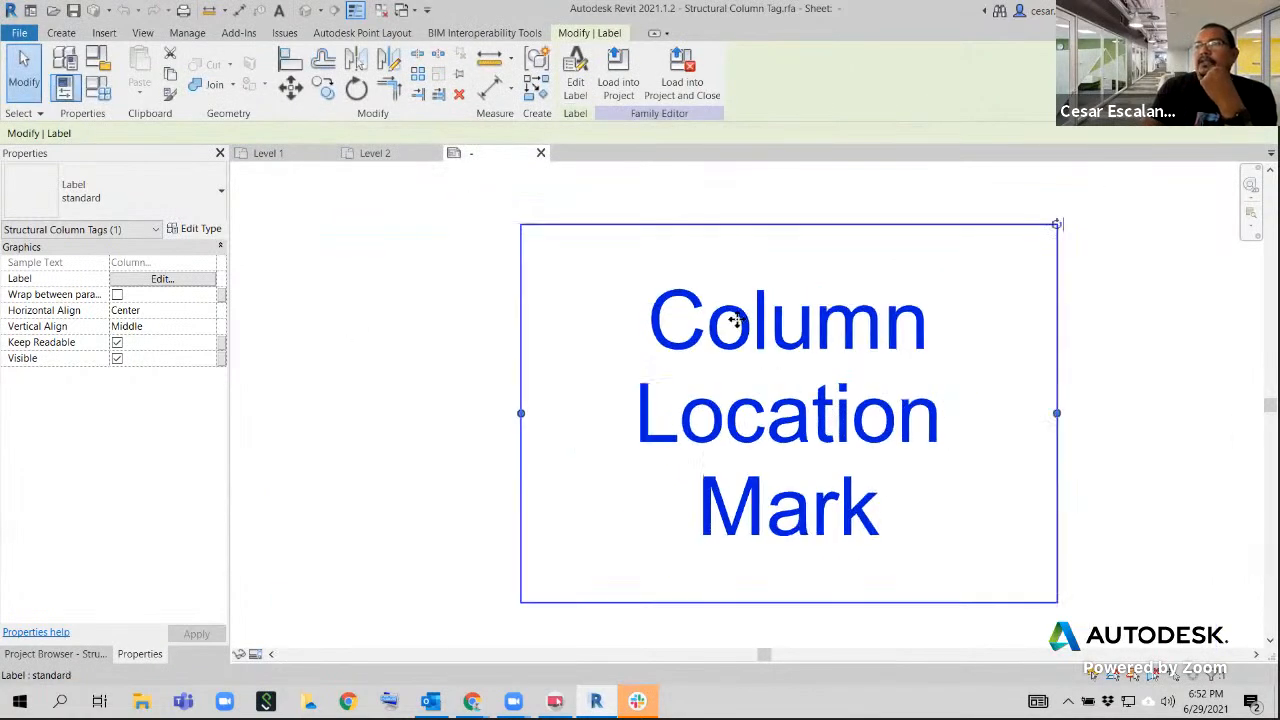
pyautogui.click(618, 88)
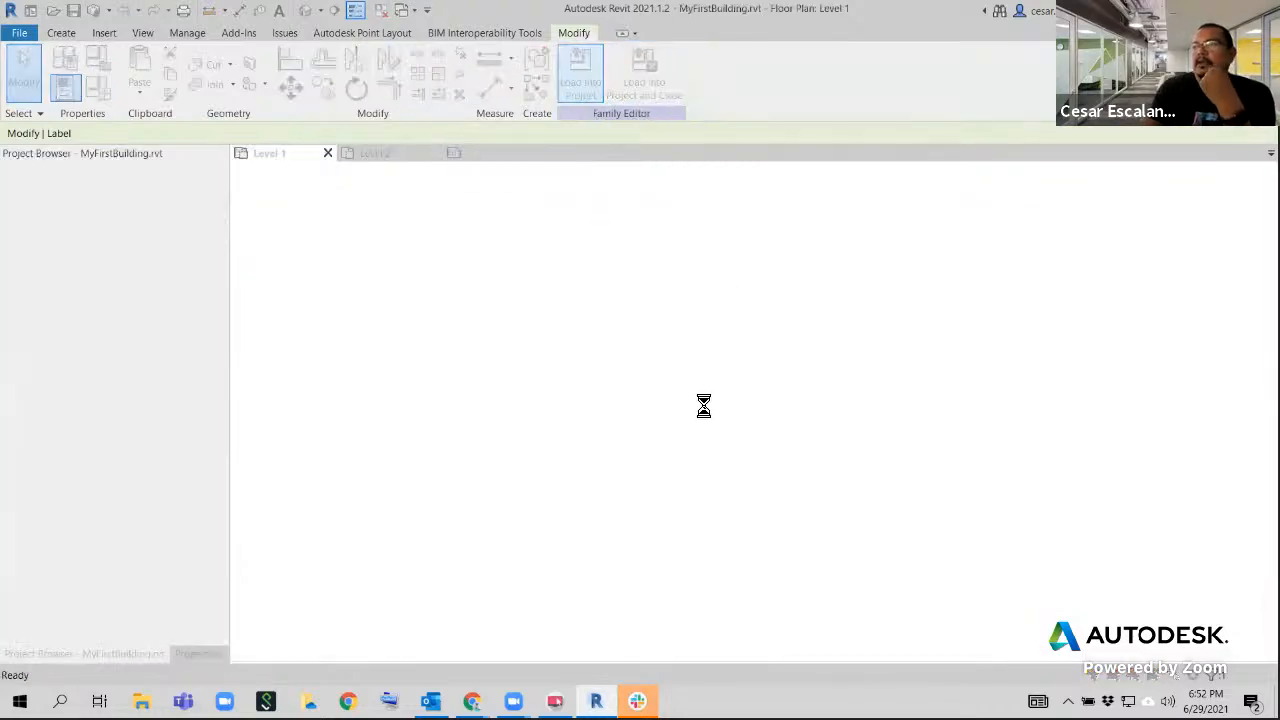
pyautogui.click(558, 356)
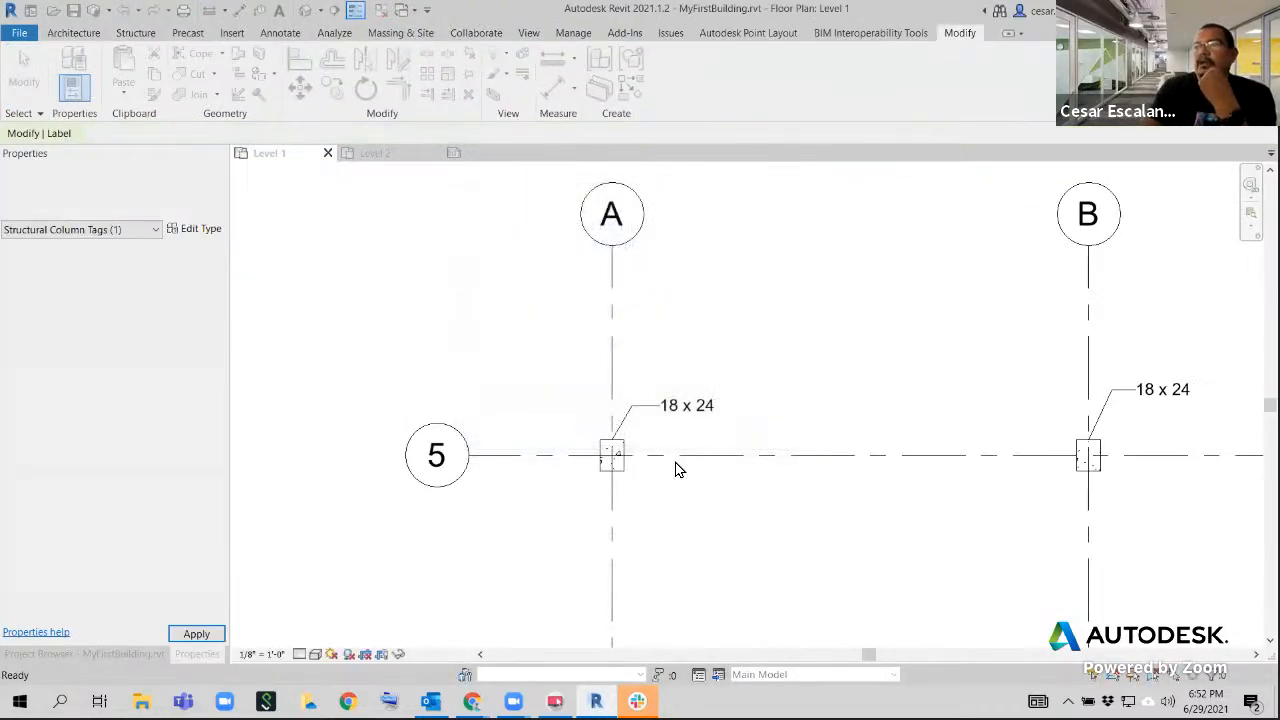
pyautogui.moveTo(671, 380); pyautogui.dragTo(386, 364, button='middle')
pyautogui.scroll(-2, 570, 371)
pyautogui.moveTo(626, 399); pyautogui.dragTo(757, 414, button='middle')
pyautogui.scroll(3, 558, 441)
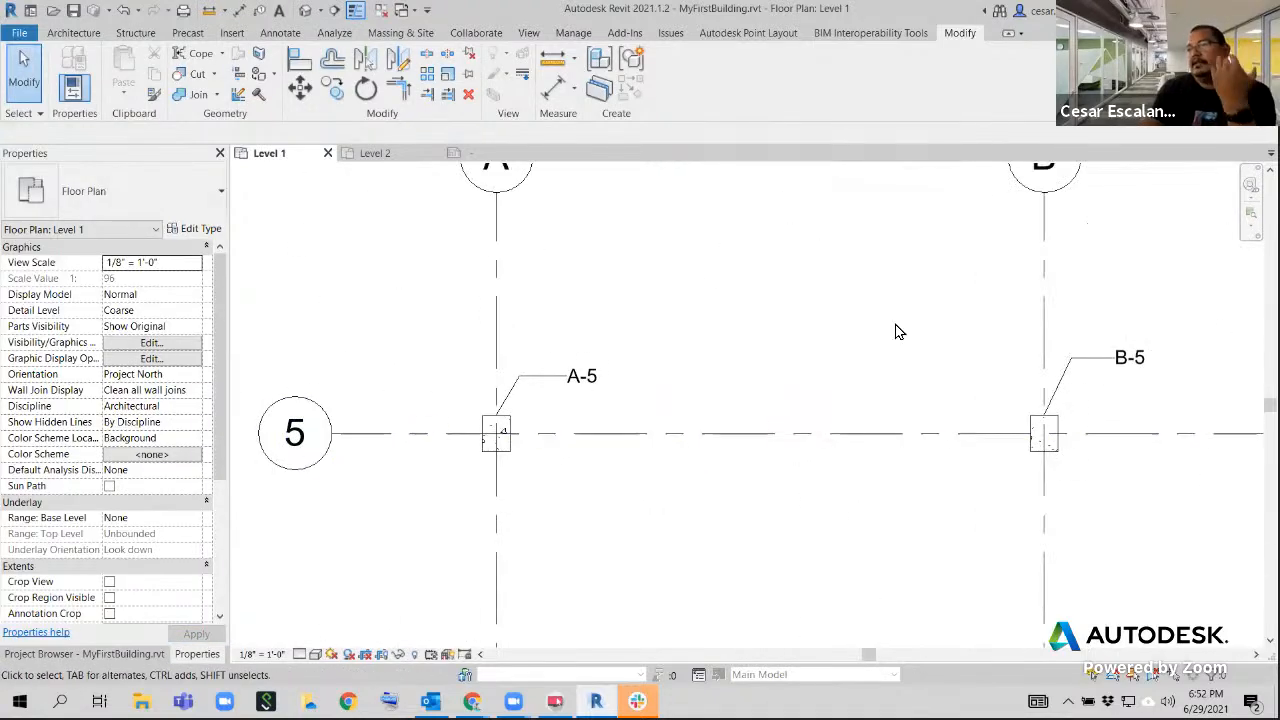
# Rename grid B to H and refresh the column tag at its intersection with grid 5
pyautogui.scroll(-1, 617, 397)
pyautogui.moveTo(654, 394)
pyautogui.mouseDown(button='middle')
pyautogui.moveTo(523, 391)
pyautogui.moveTo(657, 412)
pyautogui.mouseUp(button='middle')
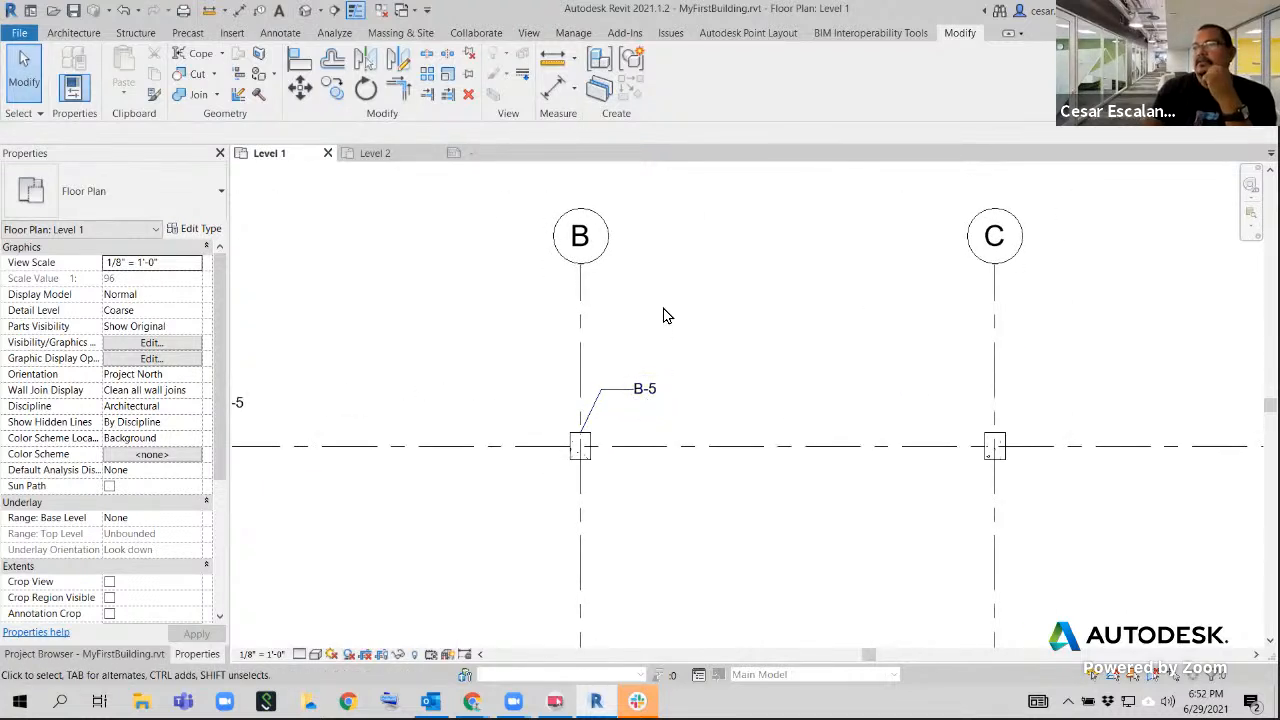
pyautogui.click(578, 236)
pyautogui.click(583, 238)
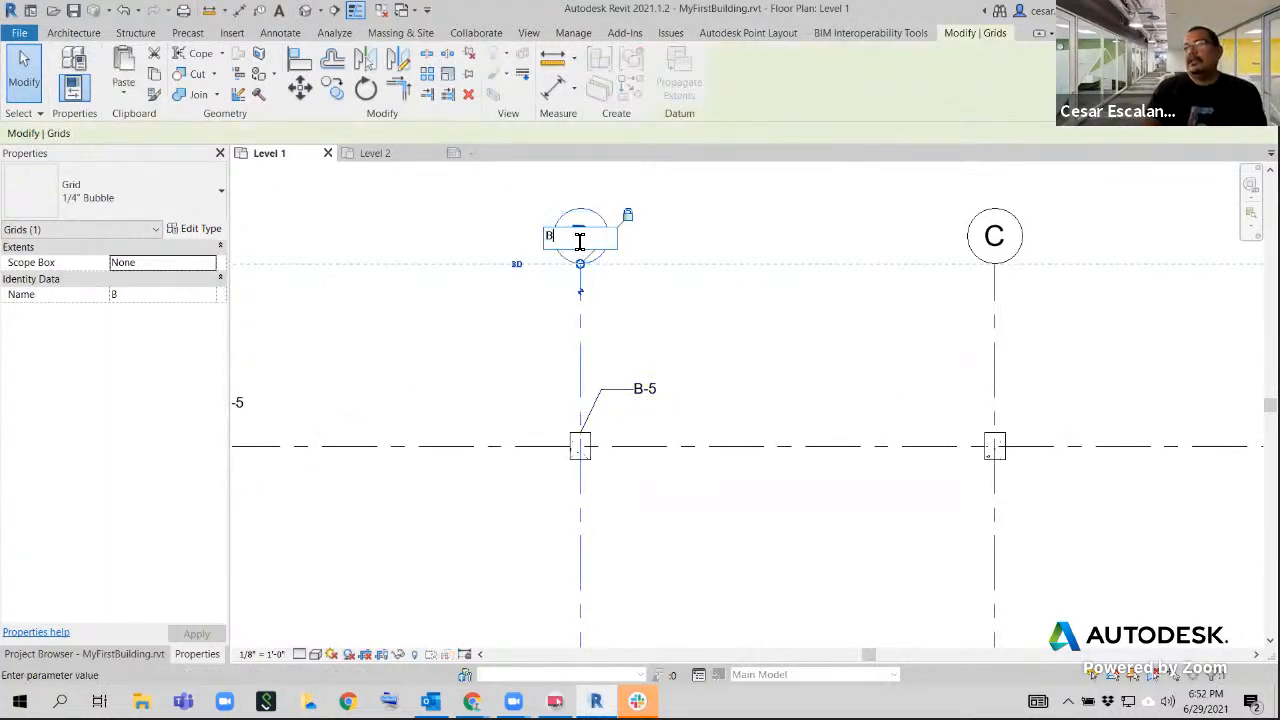
pyautogui.moveTo(579, 240); pyautogui.dragTo(539, 238)
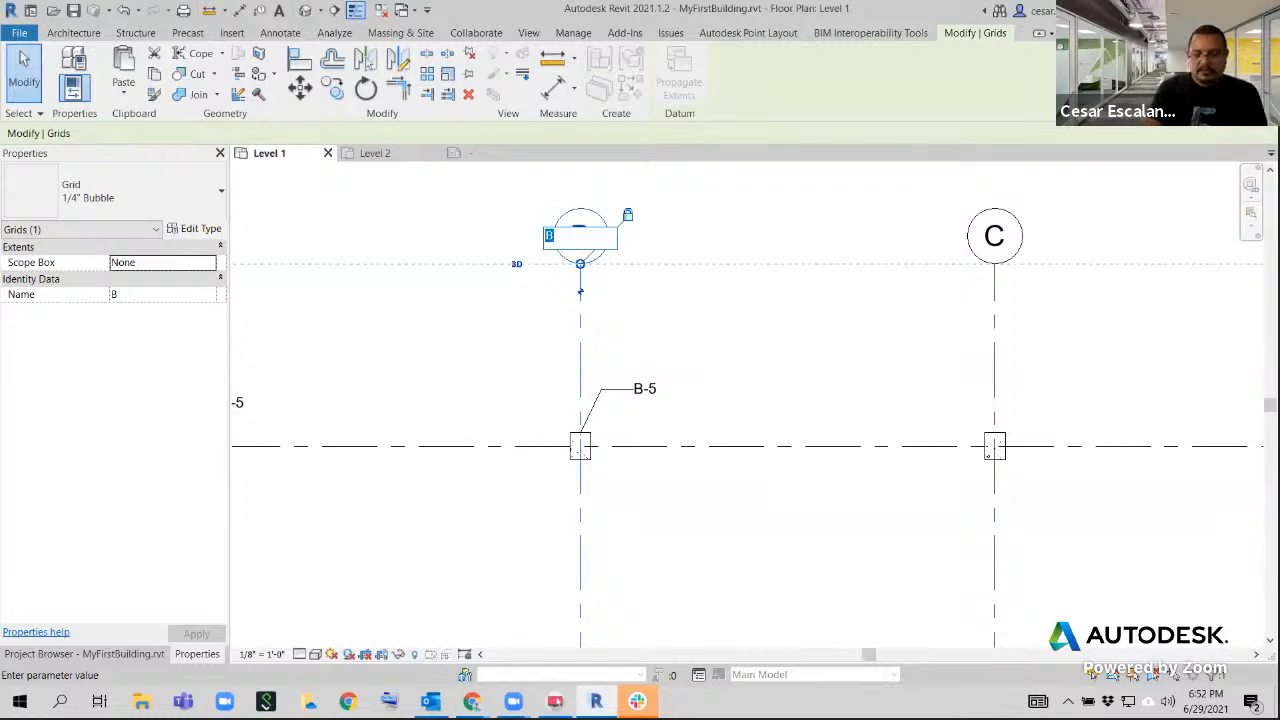
pyautogui.write('H')
pyautogui.press('Return')
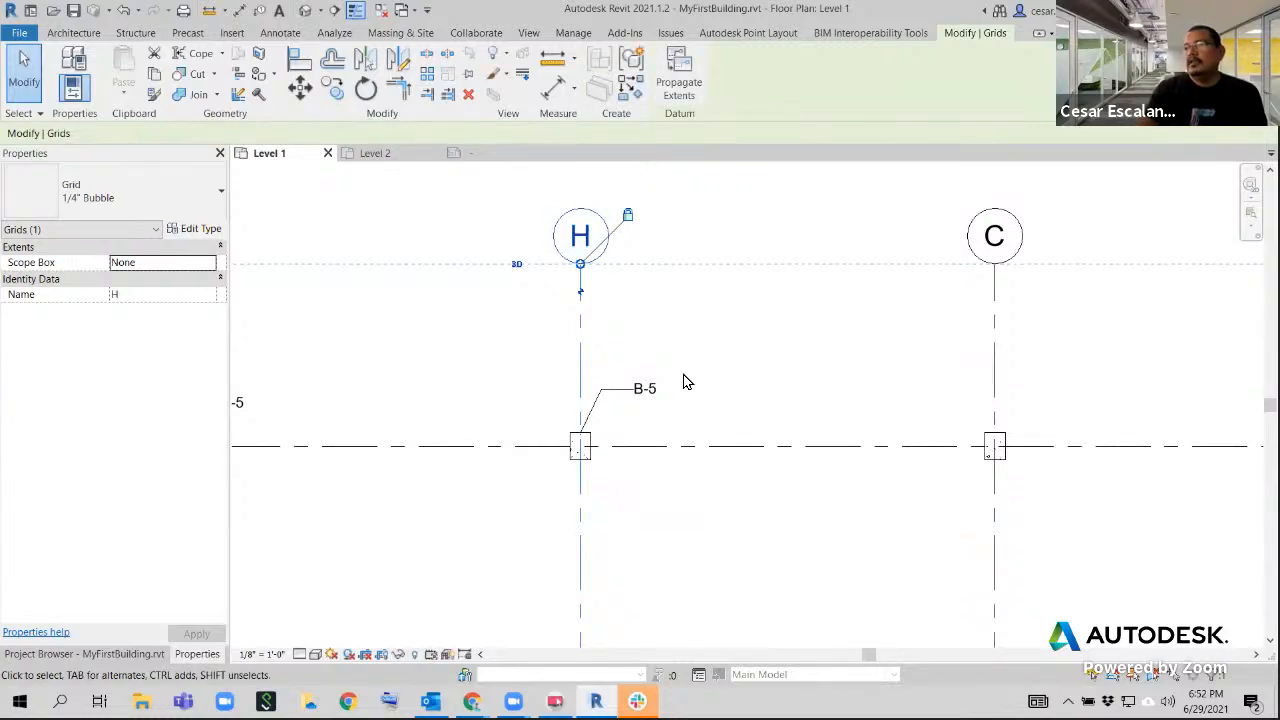
pyautogui.click(700, 395)
pyautogui.click(645, 390)
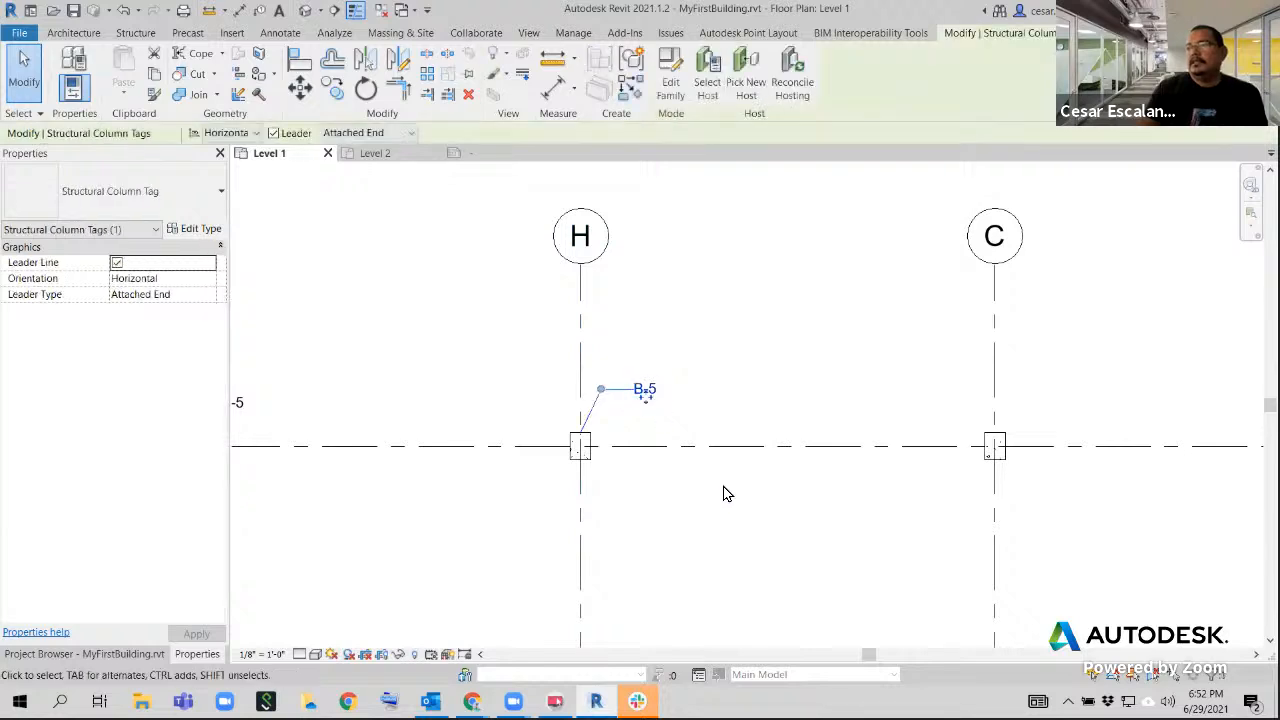
pyautogui.click(725, 494)
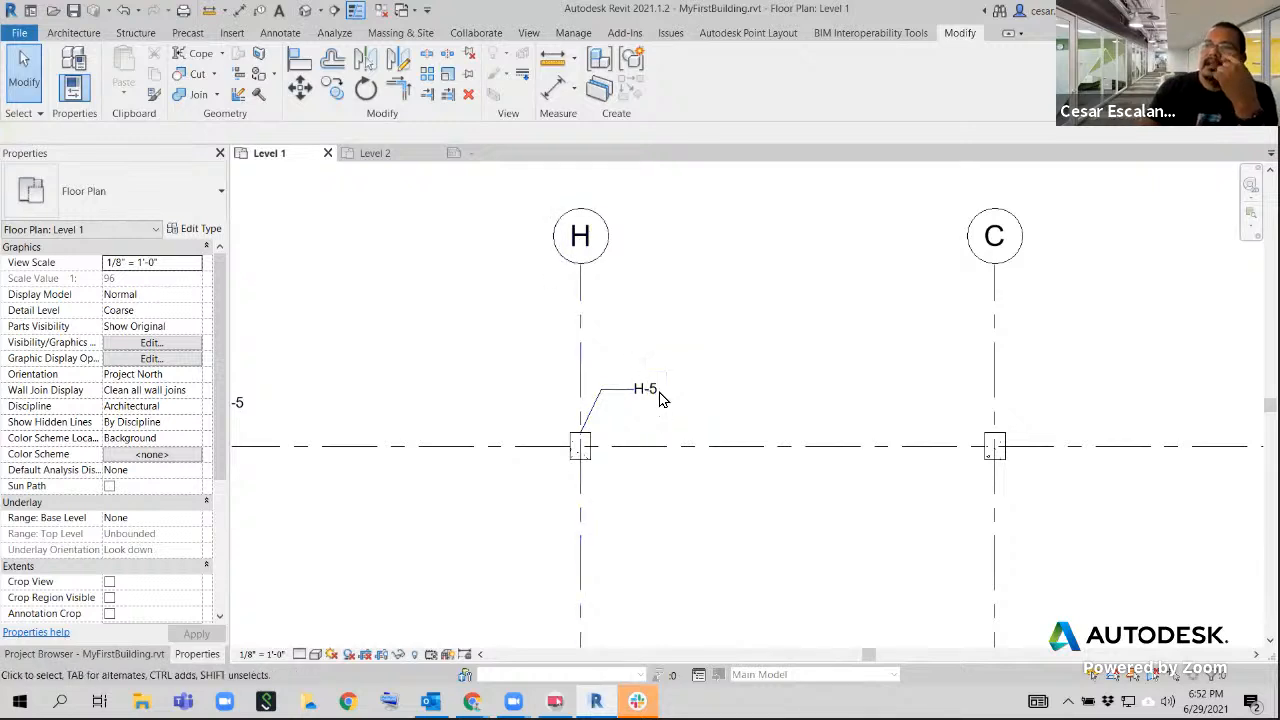
# Rename grid H back to B and refresh the tag of the column at grid 5
pyautogui.click(590, 250)
pyautogui.click(595, 245)
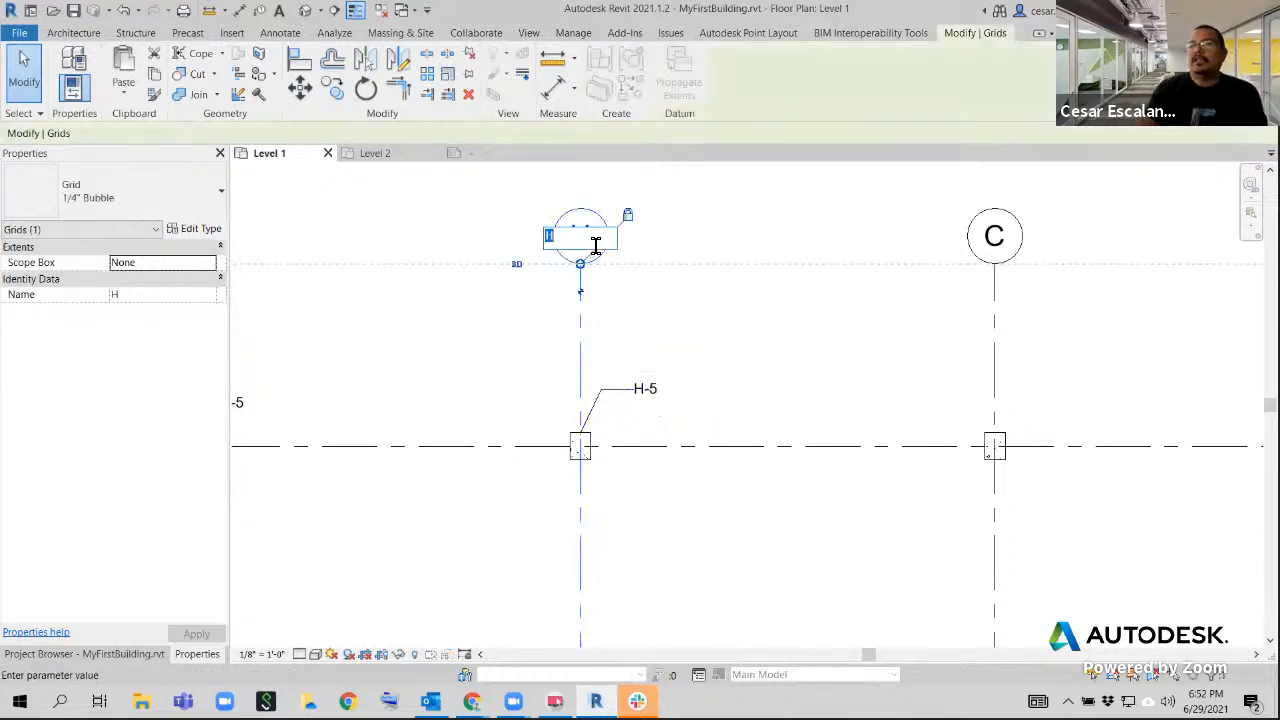
pyautogui.write('B')
pyautogui.press('Return')
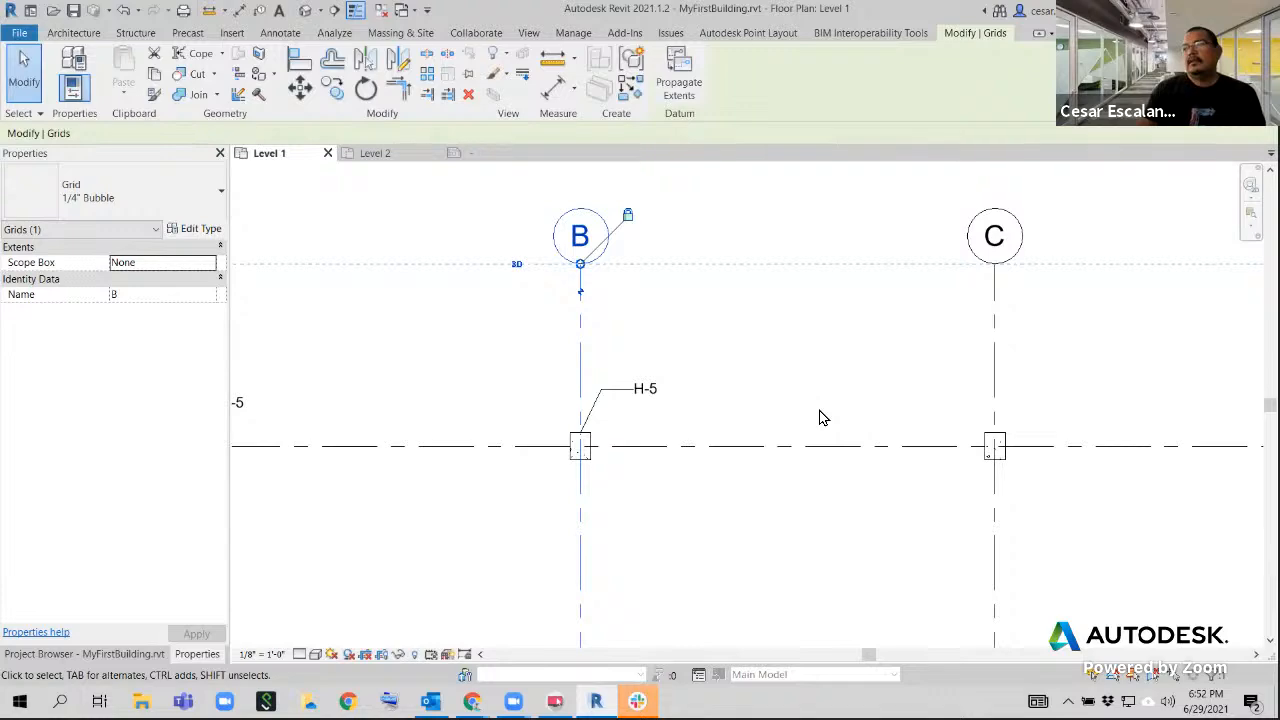
pyautogui.click(738, 545)
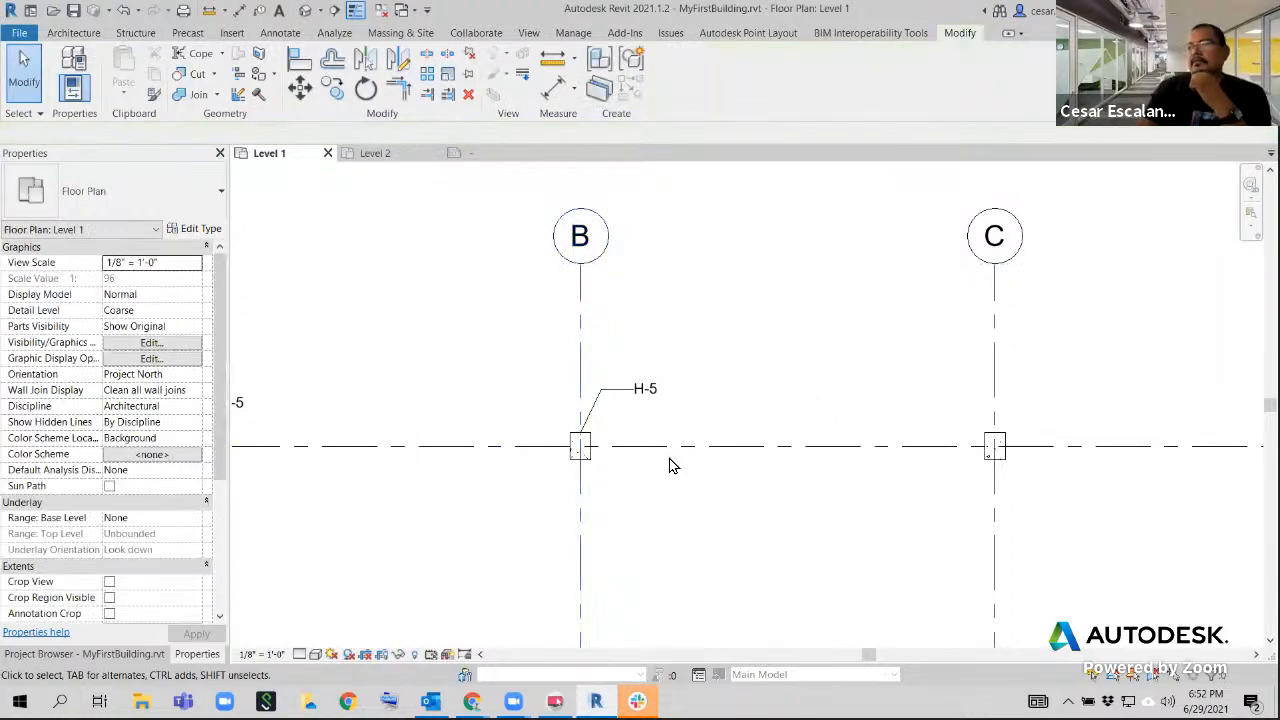
pyautogui.scroll(2, 672, 465)
pyautogui.scroll(-2, 850, 465)
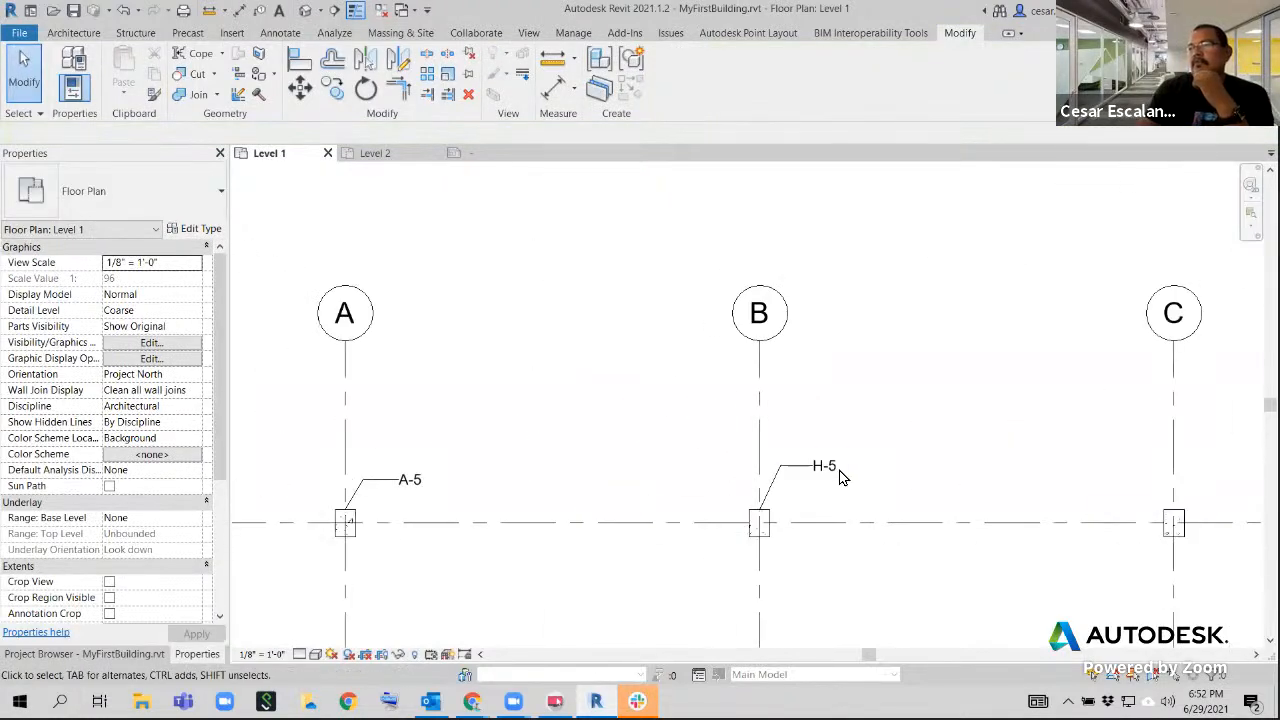
pyautogui.click(831, 468)
pyautogui.click(887, 500)
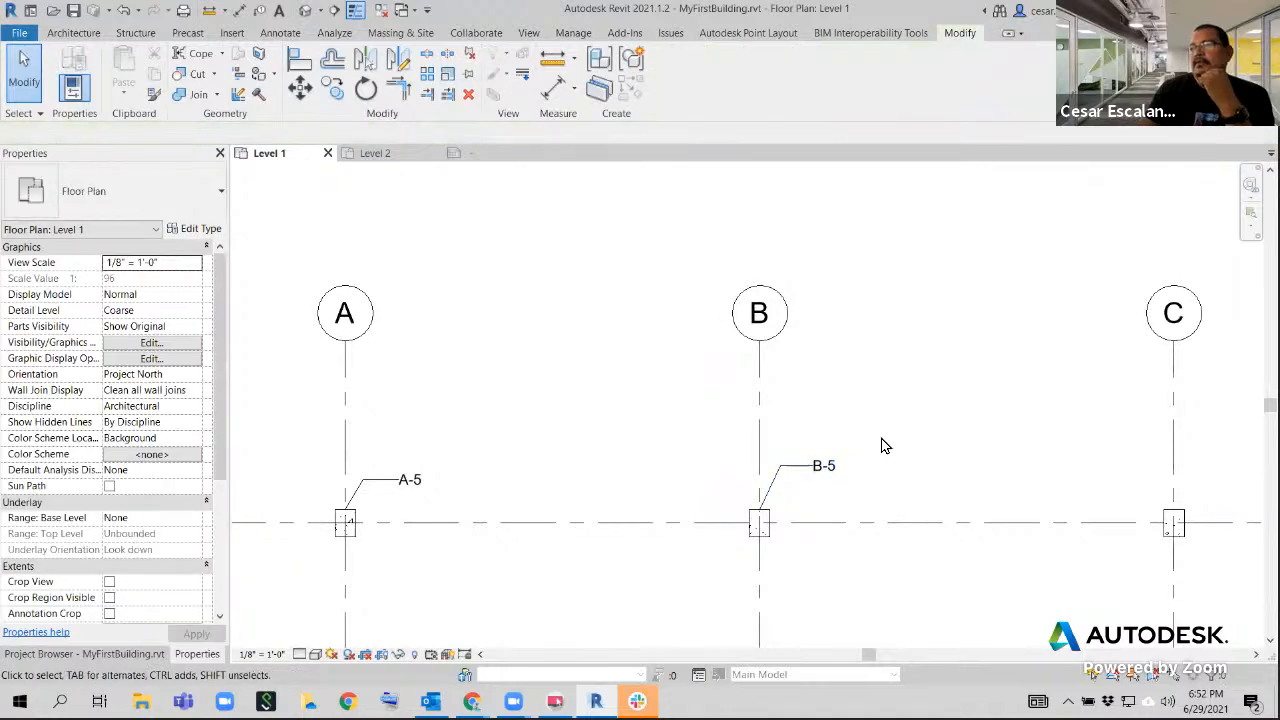
# Undo both grid renames and the loading of the edited column tag family
pyautogui.scroll(-3, 829, 386)
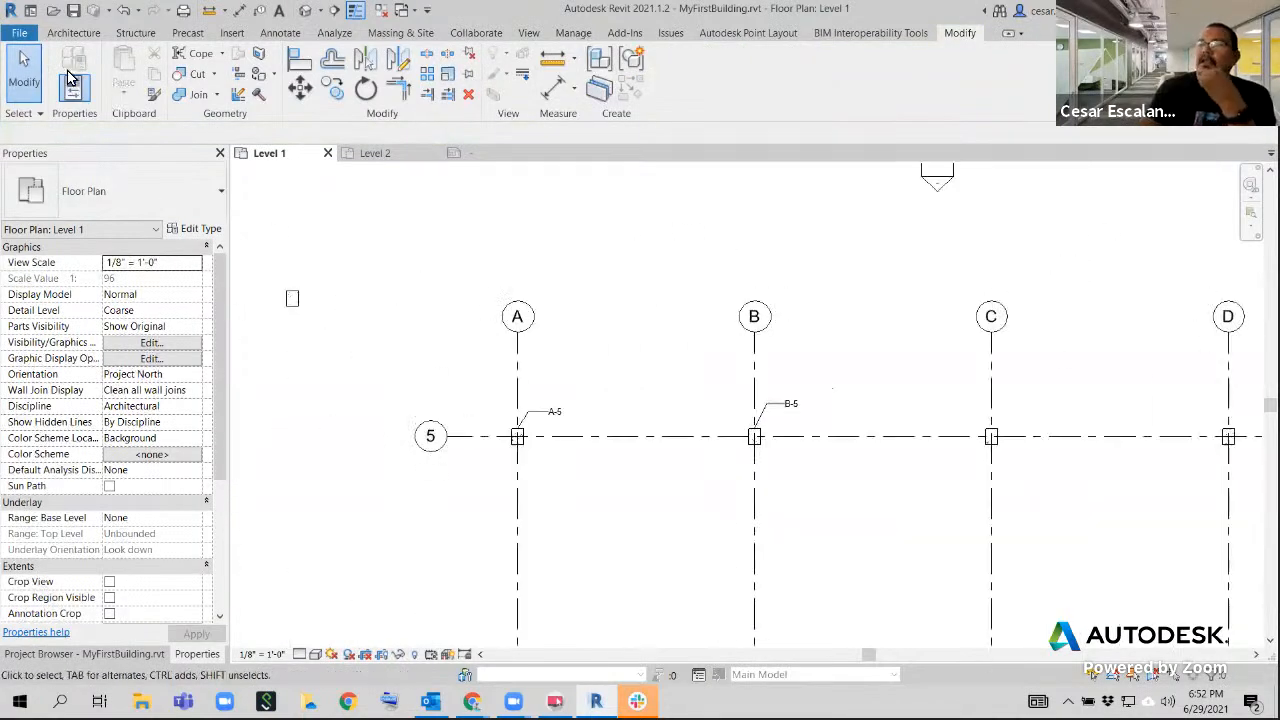
pyautogui.click(121, 13)
pyautogui.click(121, 14)
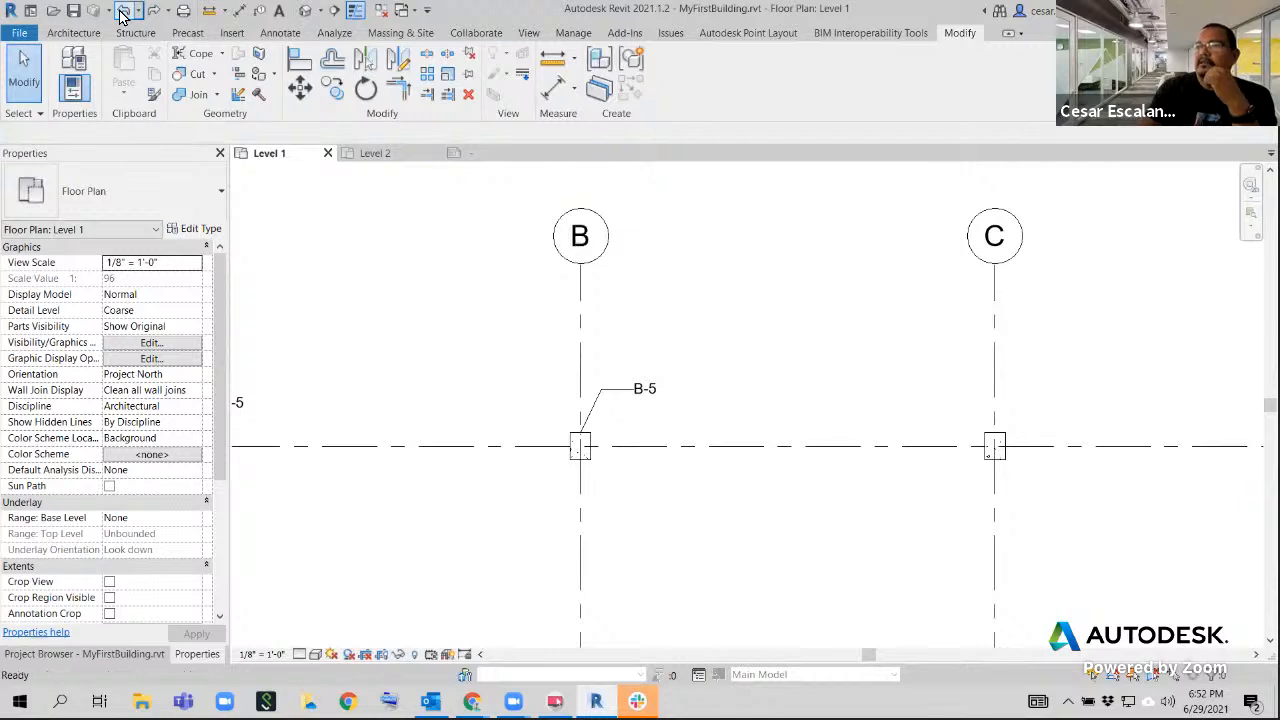
pyautogui.click(121, 14)
# Examine the column tags and columns along grid 5 and the overall grid layout in the Level 1 plan
pyautogui.scroll(-3, 674, 325)
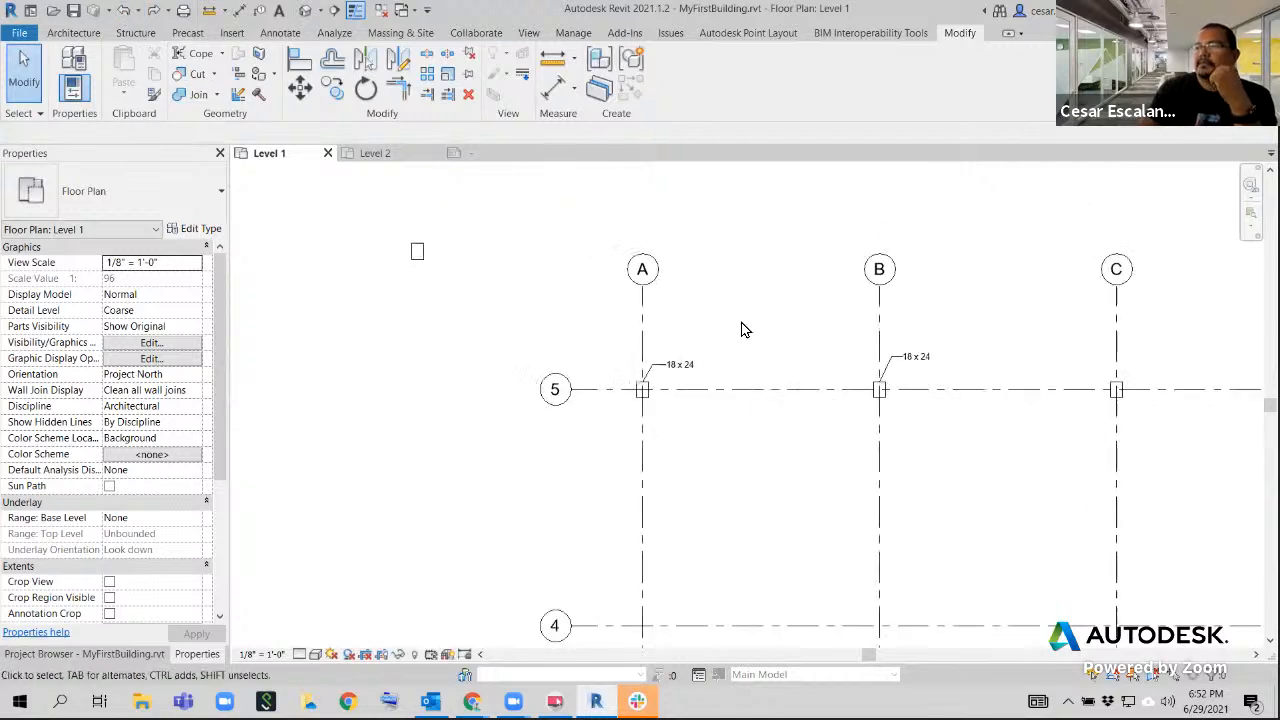
pyautogui.moveTo(742, 330); pyautogui.dragTo(469, 337, button='middle')
pyautogui.scroll(-2, 469, 337)
pyautogui.scroll(2, 673, 371)
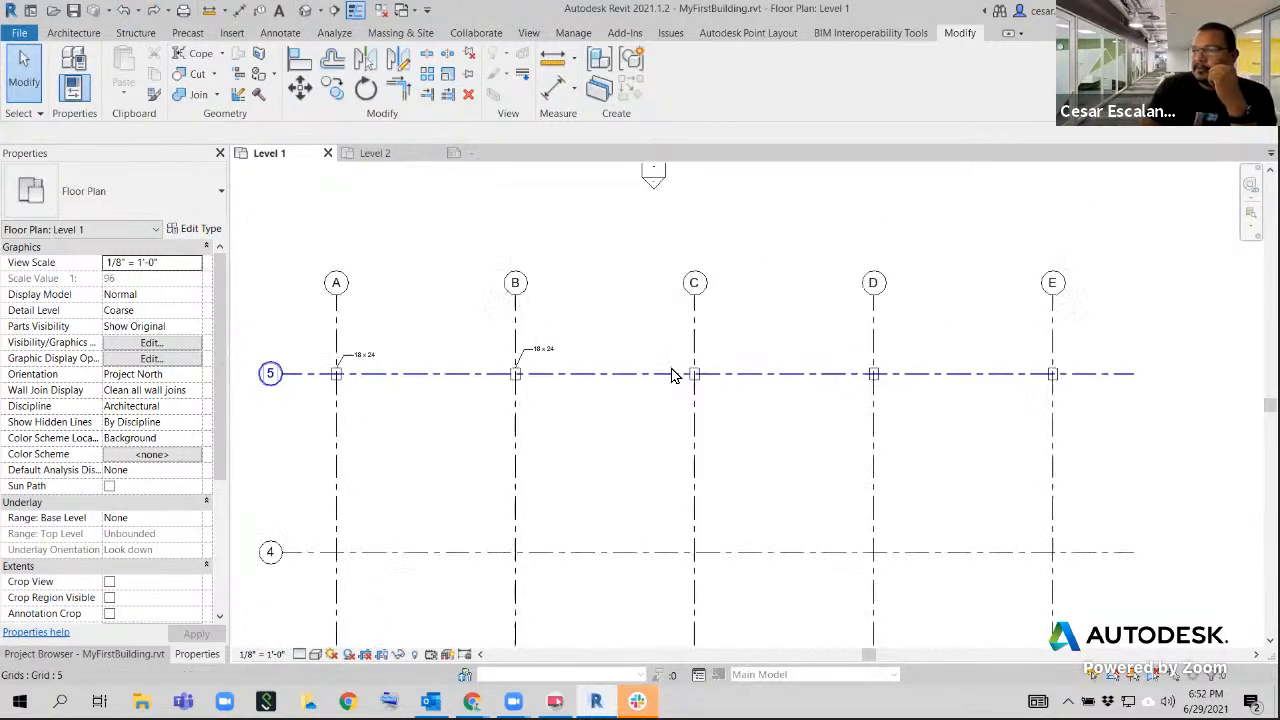
pyautogui.scroll(-1, 671, 370)
pyautogui.moveTo(548, 319); pyautogui.dragTo(774, 323, button='middle')
pyautogui.scroll(4, 647, 355)
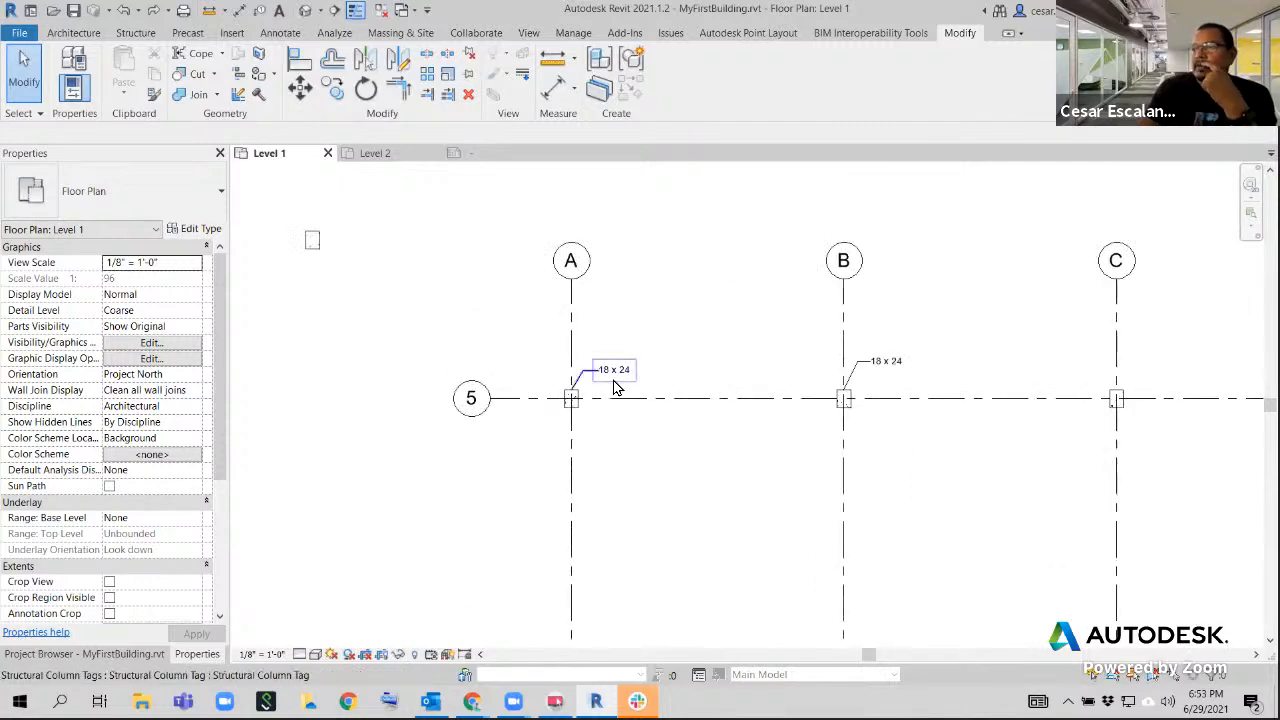
pyautogui.scroll(-3, 688, 342)
pyautogui.moveTo(706, 318); pyautogui.dragTo(560, 263, button='middle')
pyautogui.scroll(-3, 559, 263)
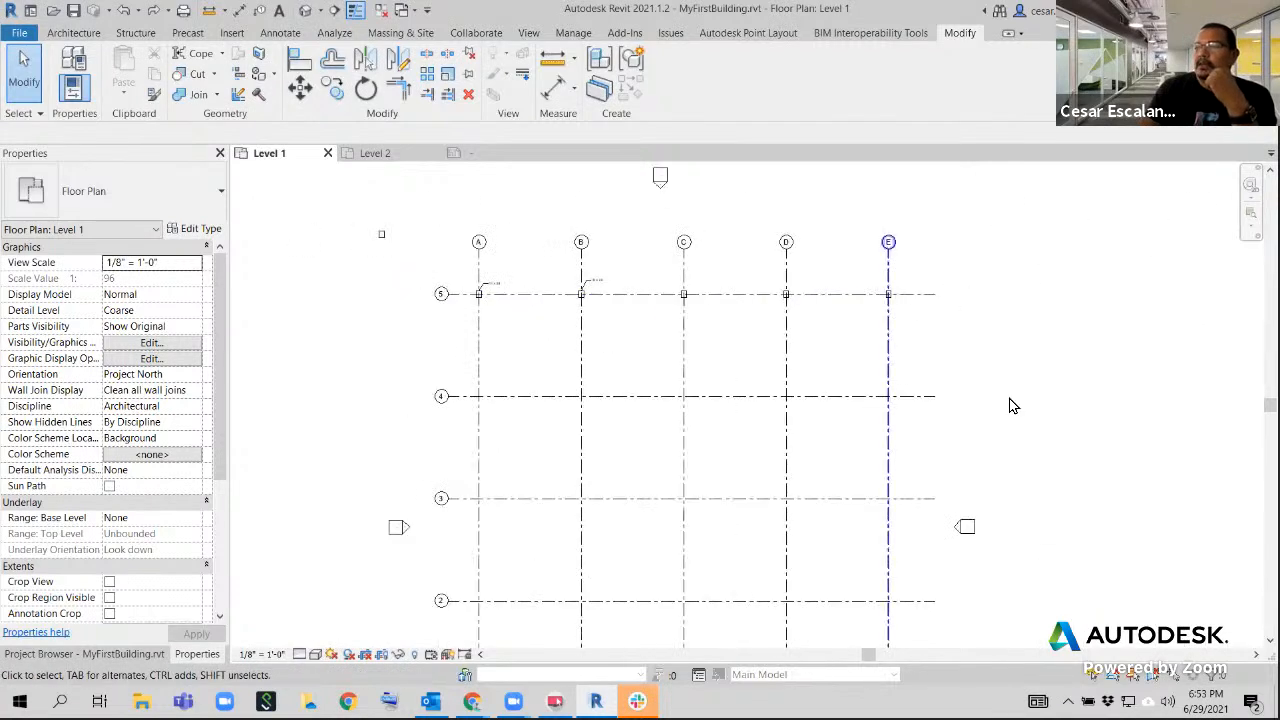
pyautogui.moveTo(817, 413); pyautogui.dragTo(821, 485, button='middle')
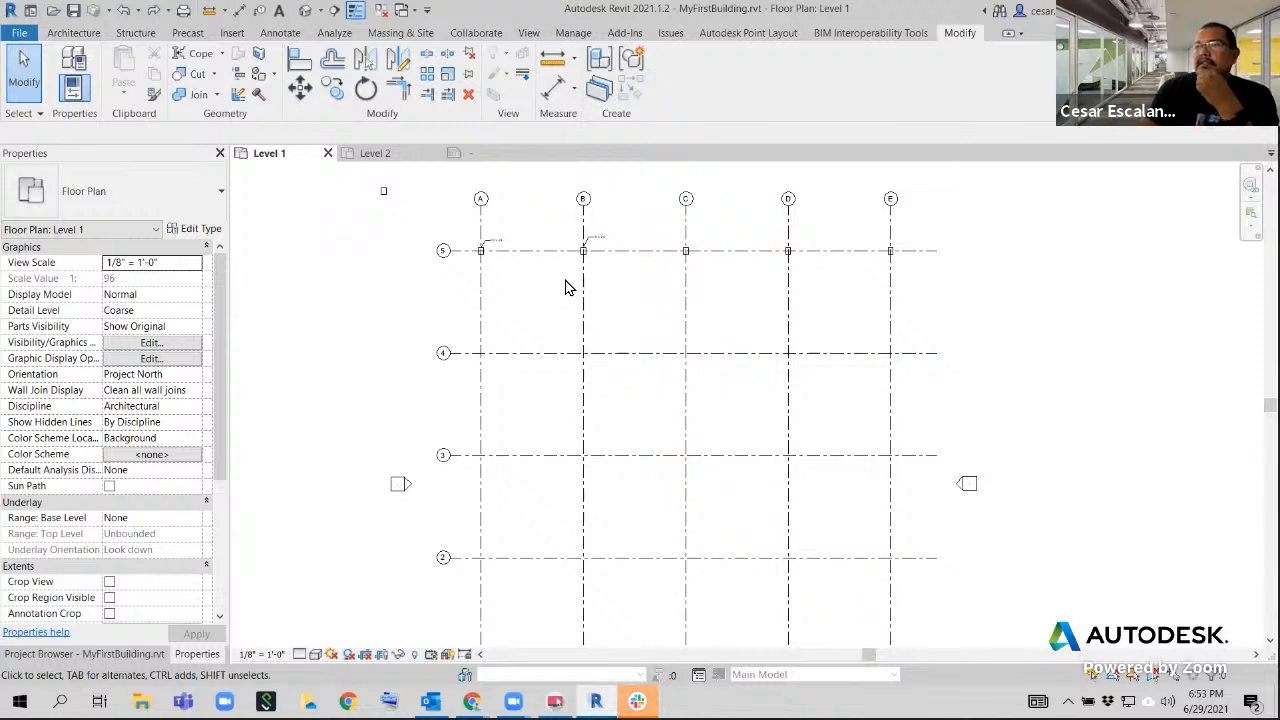
# Select the five columns and two tags along grid 5 and delete them
pyautogui.moveTo(459, 272); pyautogui.dragTo(927, 244)
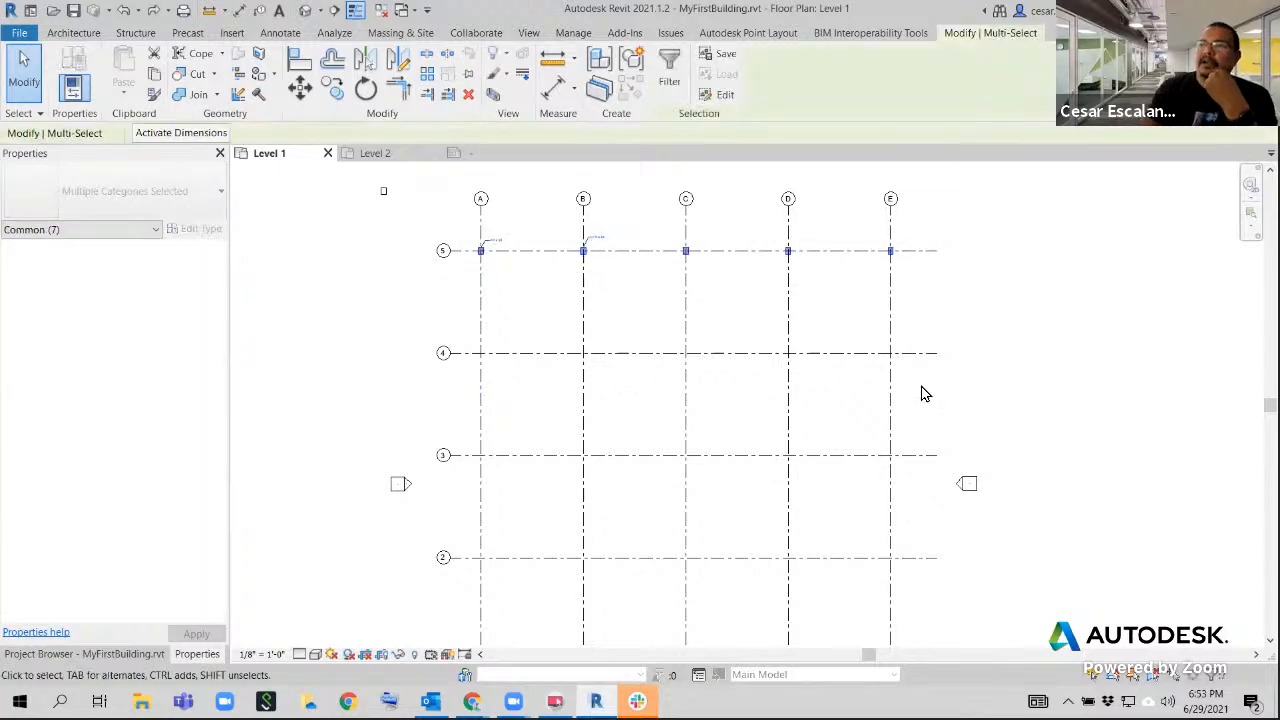
pyautogui.click(922, 392)
pyautogui.scroll(-2, 900, 285)
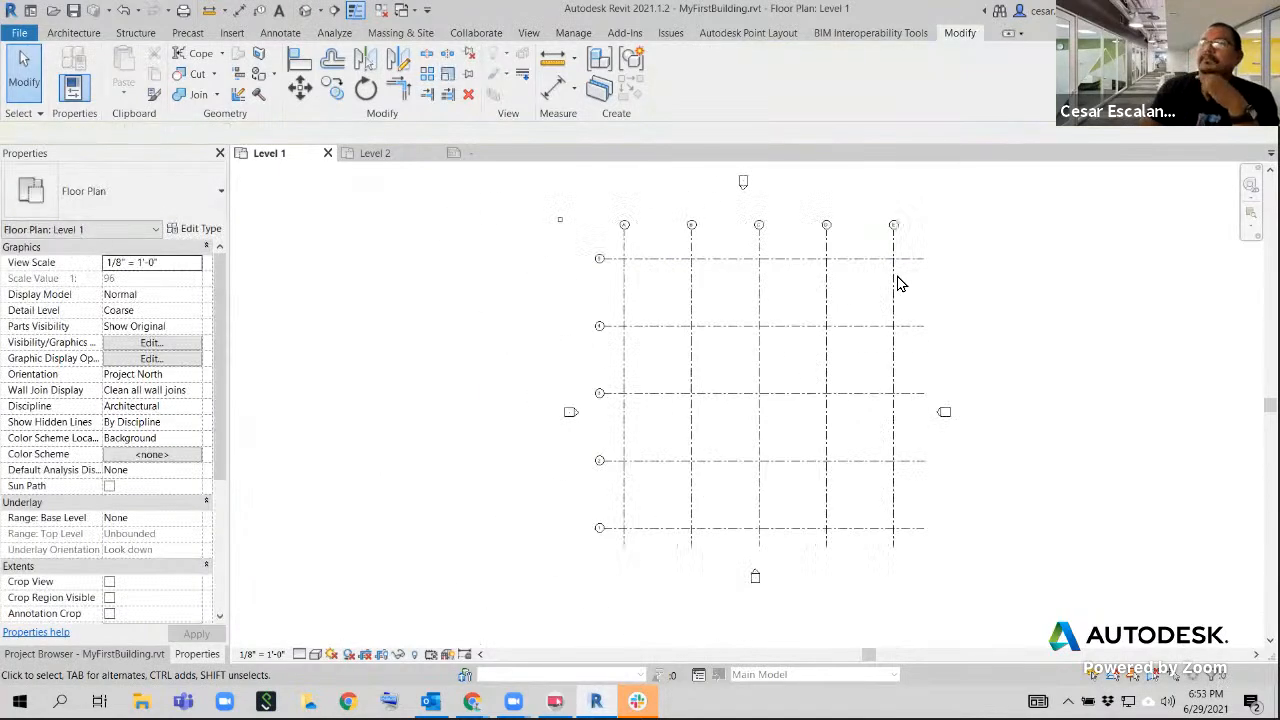
pyautogui.moveTo(903, 289); pyautogui.dragTo(843, 290, button='middle')
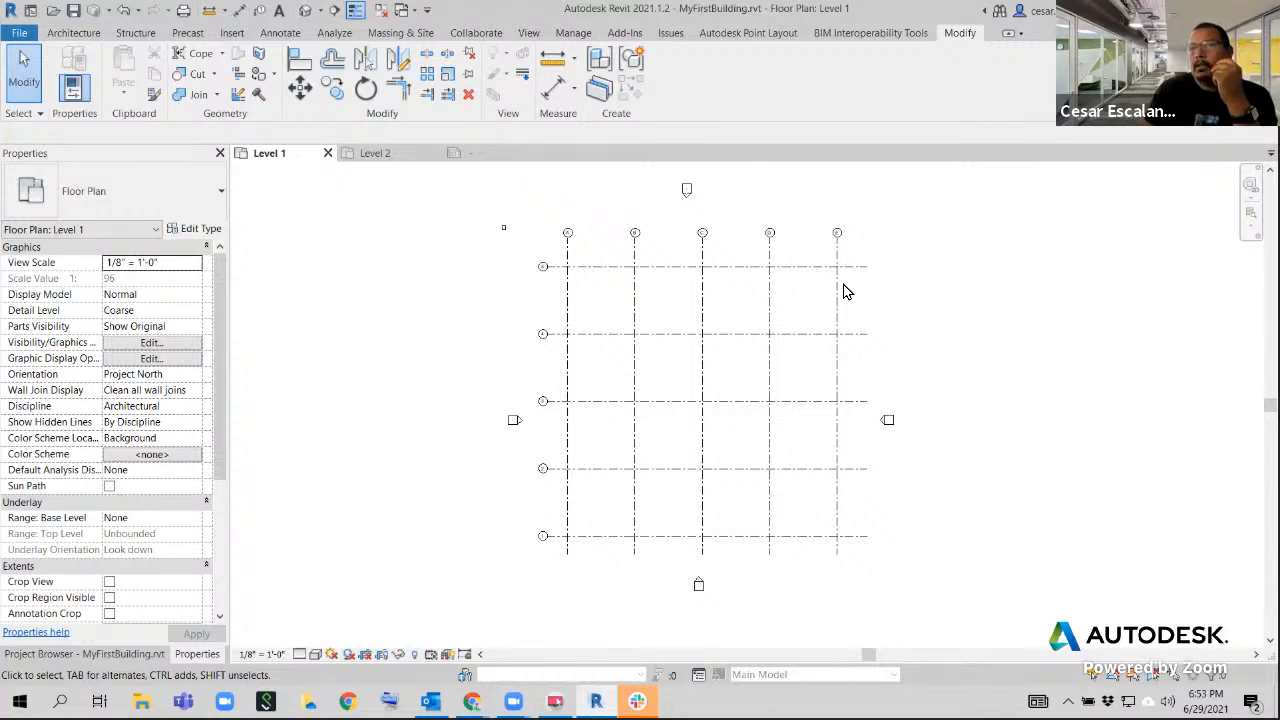
# Start placing 18 x 24 Concrete-Rectangular-Column structural columns at grids and select all grids A–E and 1–5
pyautogui.click(136, 33)
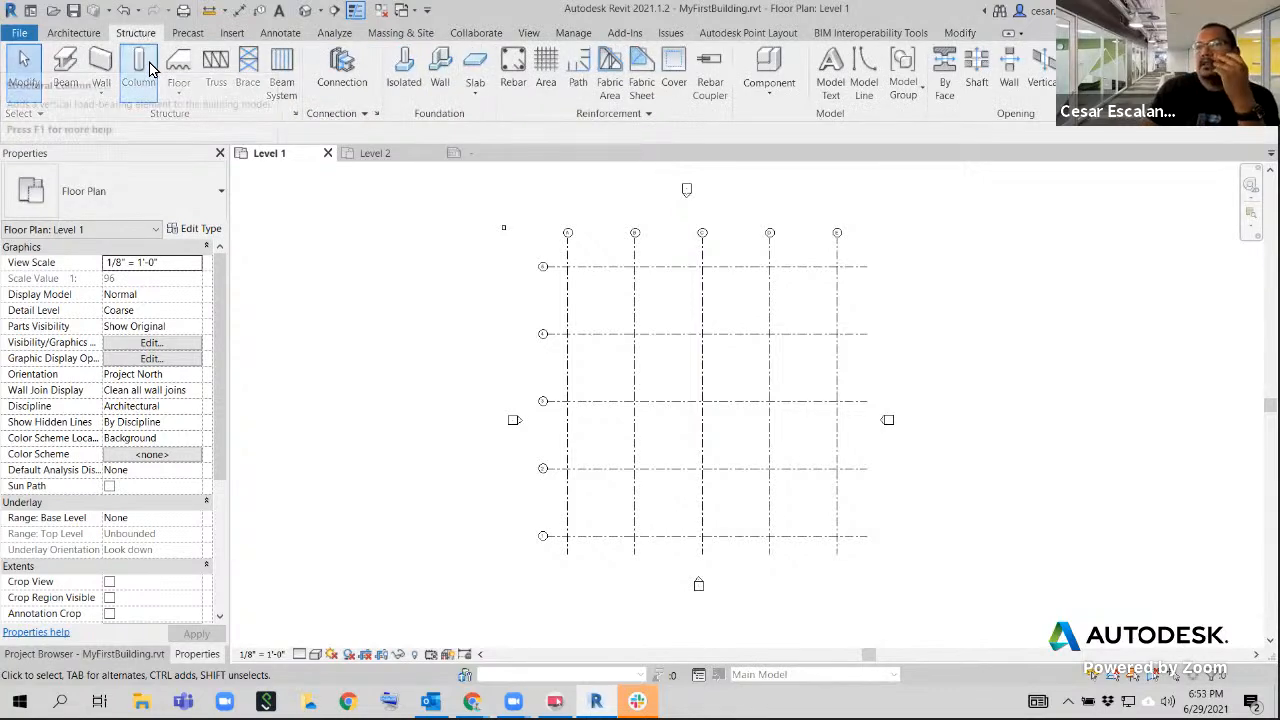
pyautogui.click(148, 64)
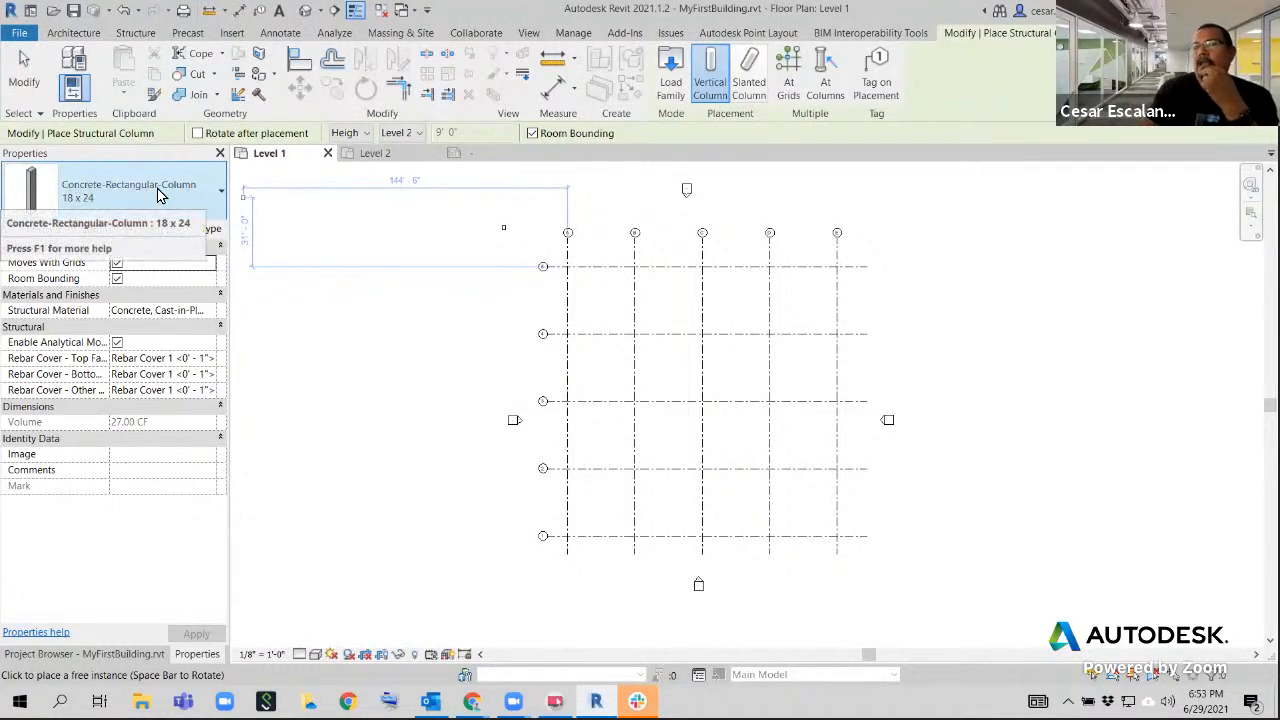
pyautogui.click(79, 197)
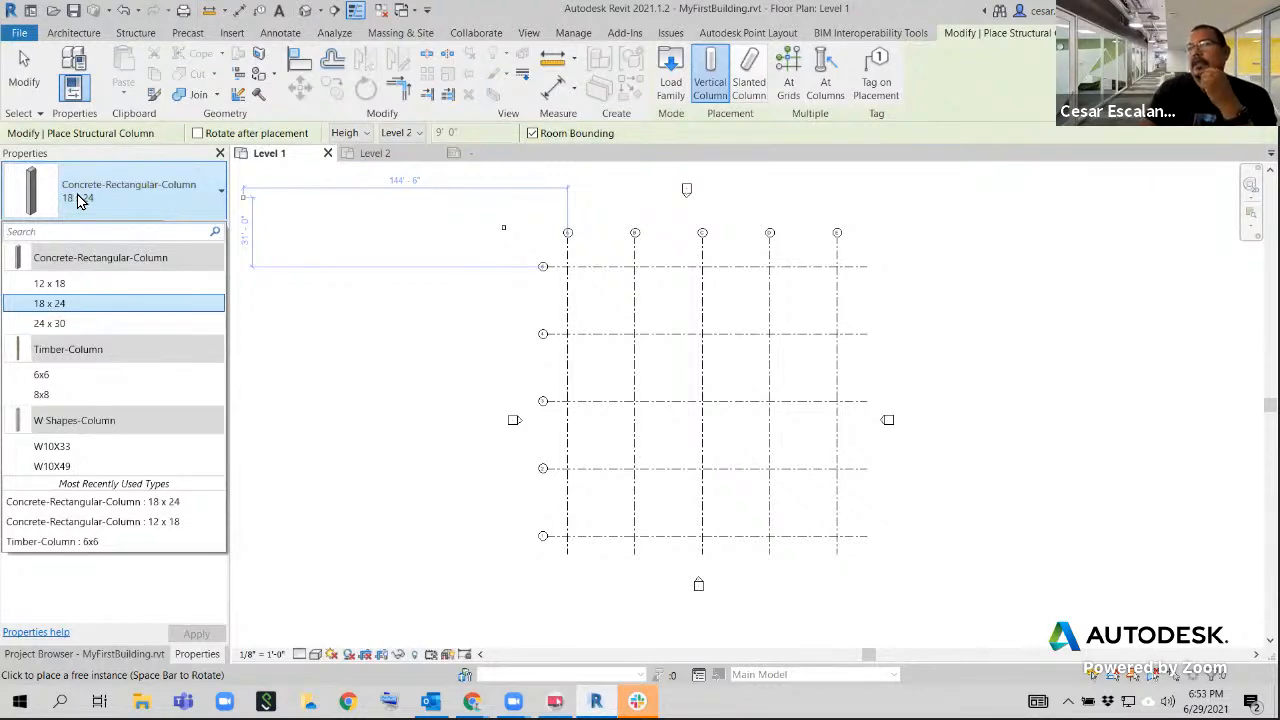
pyautogui.click(79, 197)
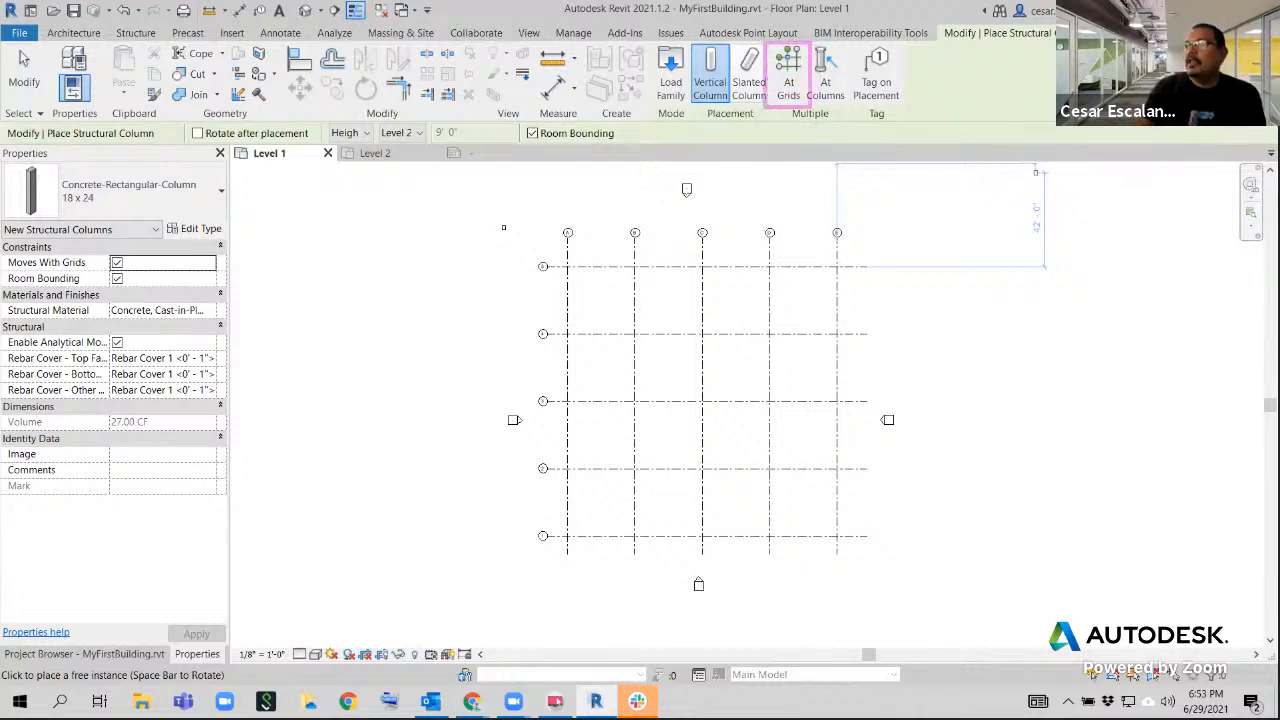
pyautogui.moveTo(781, 98); pyautogui.dragTo(652, 162)
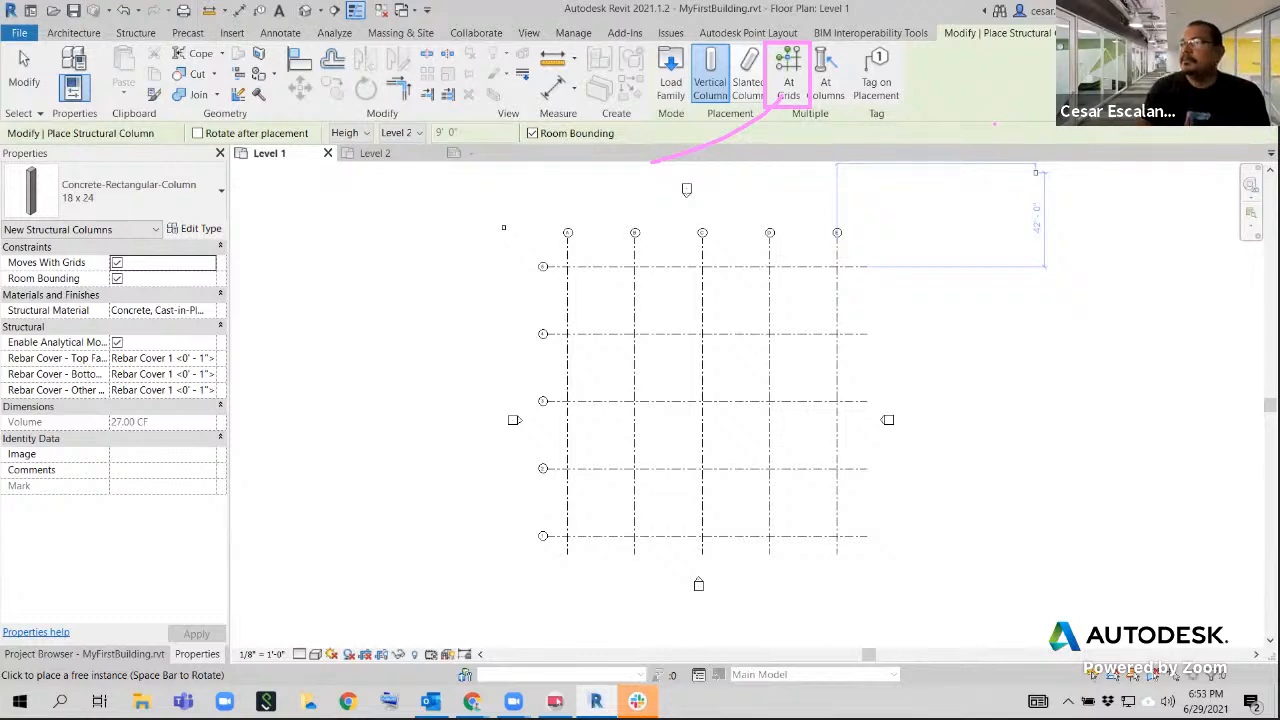
pyautogui.click(788, 76)
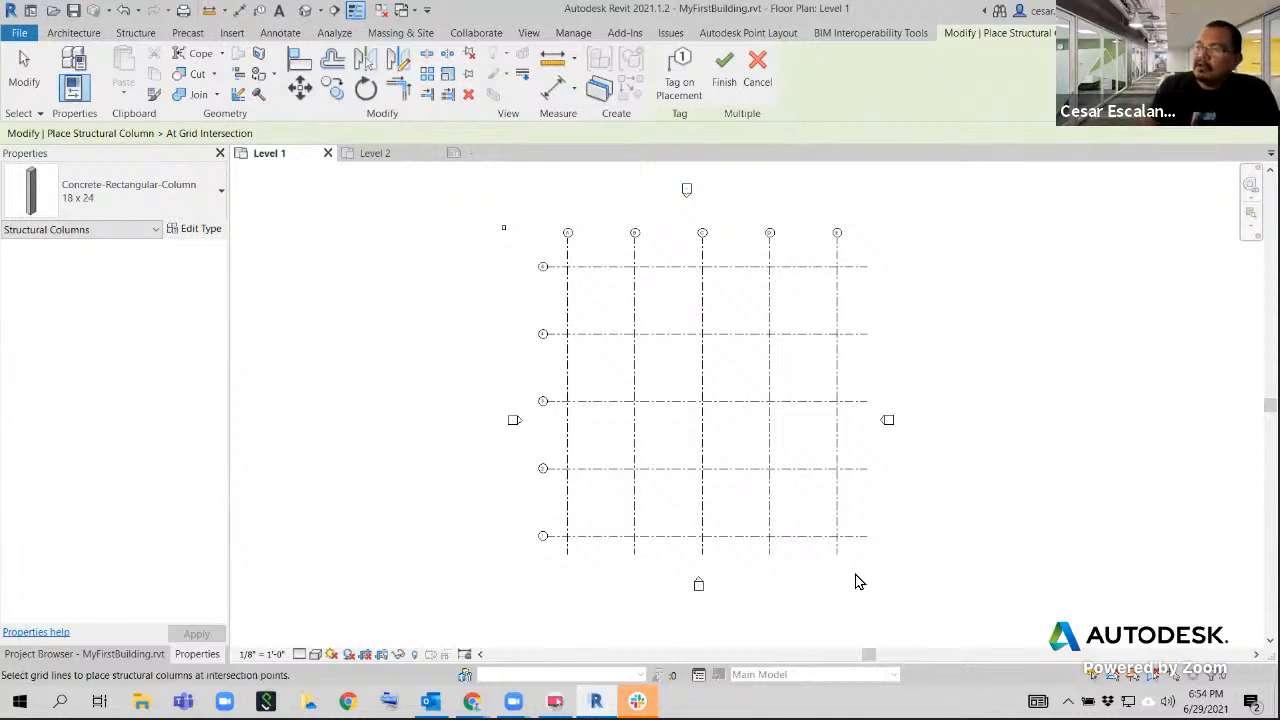
pyautogui.moveTo(852, 564); pyautogui.dragTo(543, 262)
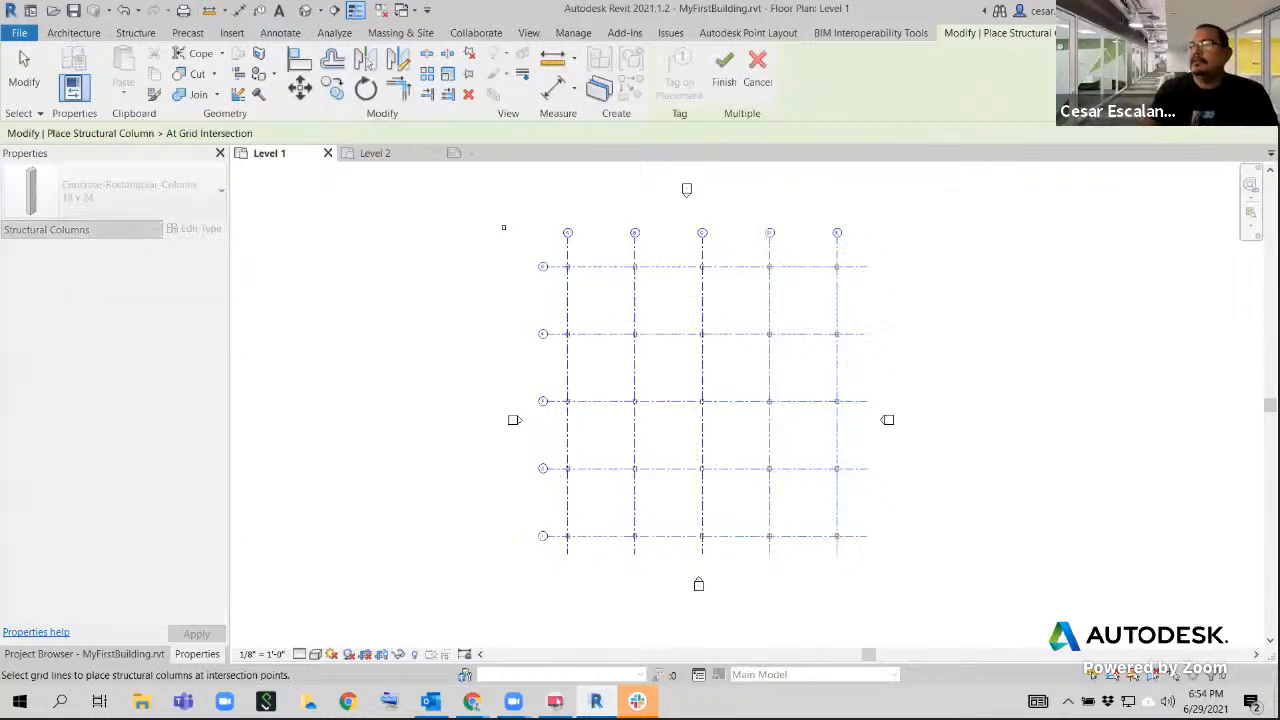
# Check the column previews at the grid intersections, finish the multiple placement and exit the structural column command
pyautogui.scroll(5, 635, 260)
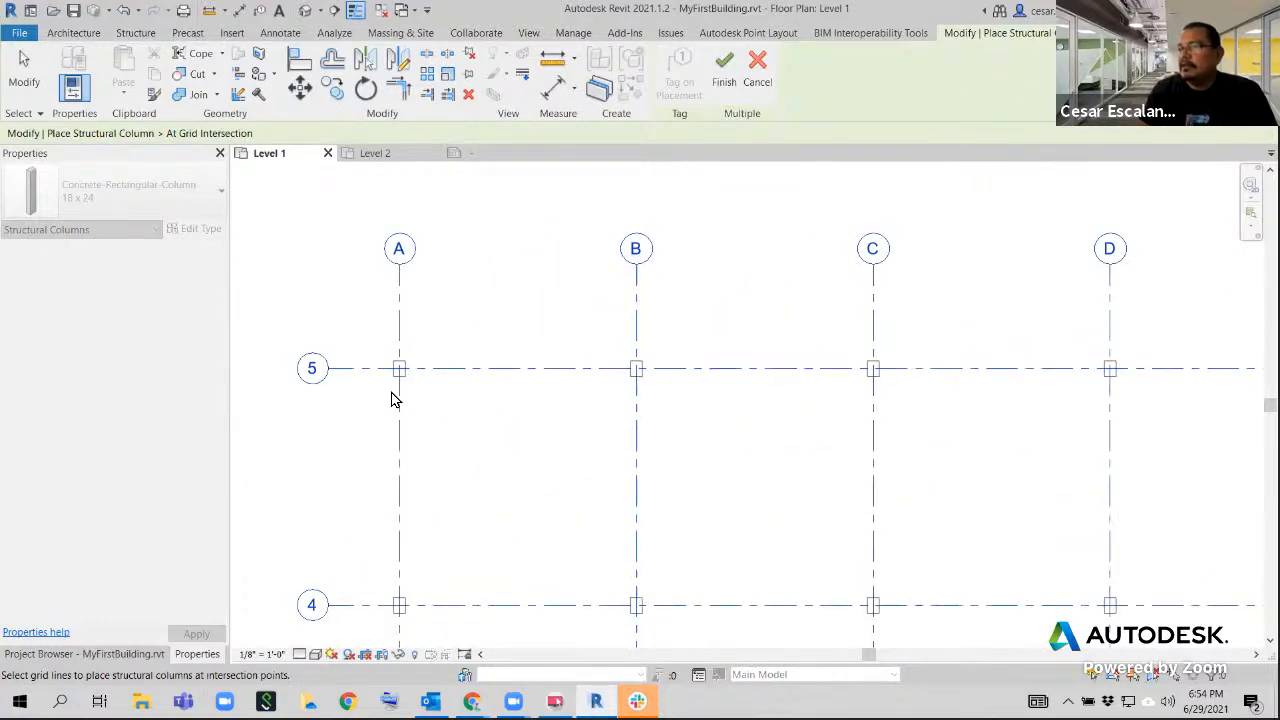
pyautogui.scroll(-4, 406, 393)
pyautogui.scroll(-3, 824, 461)
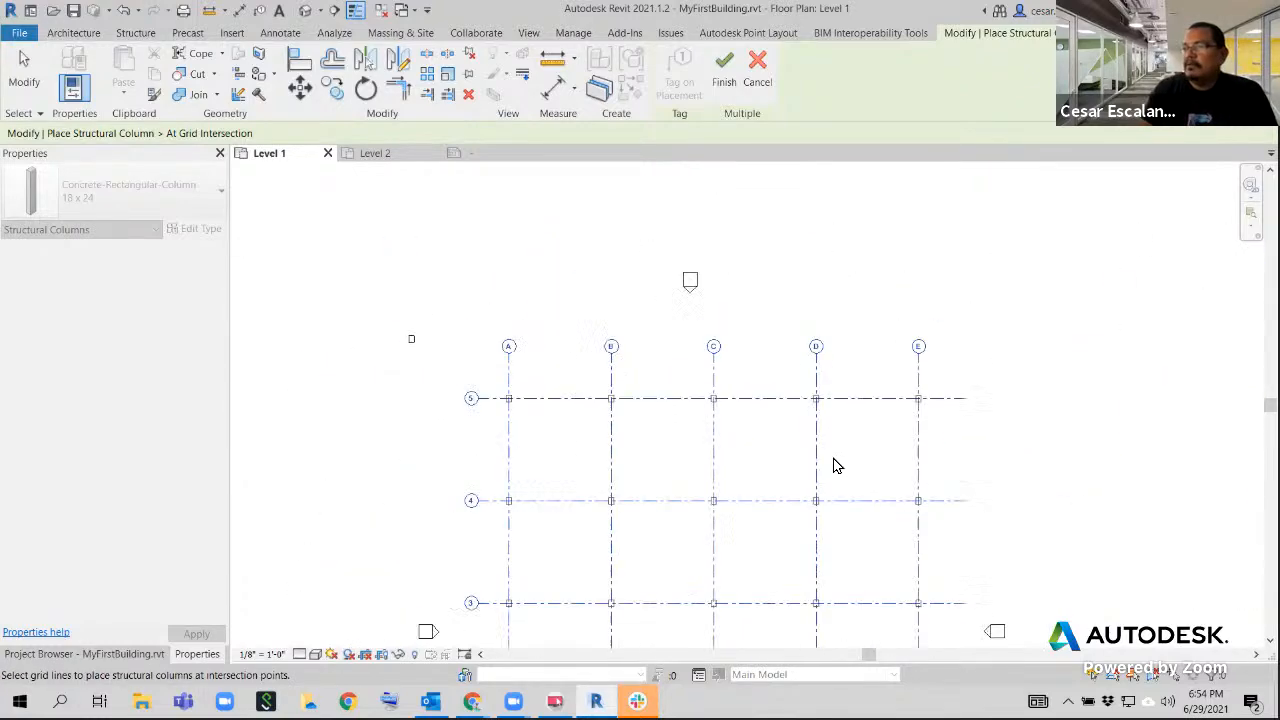
pyautogui.moveTo(951, 386); pyautogui.dragTo(864, 240, button='middle')
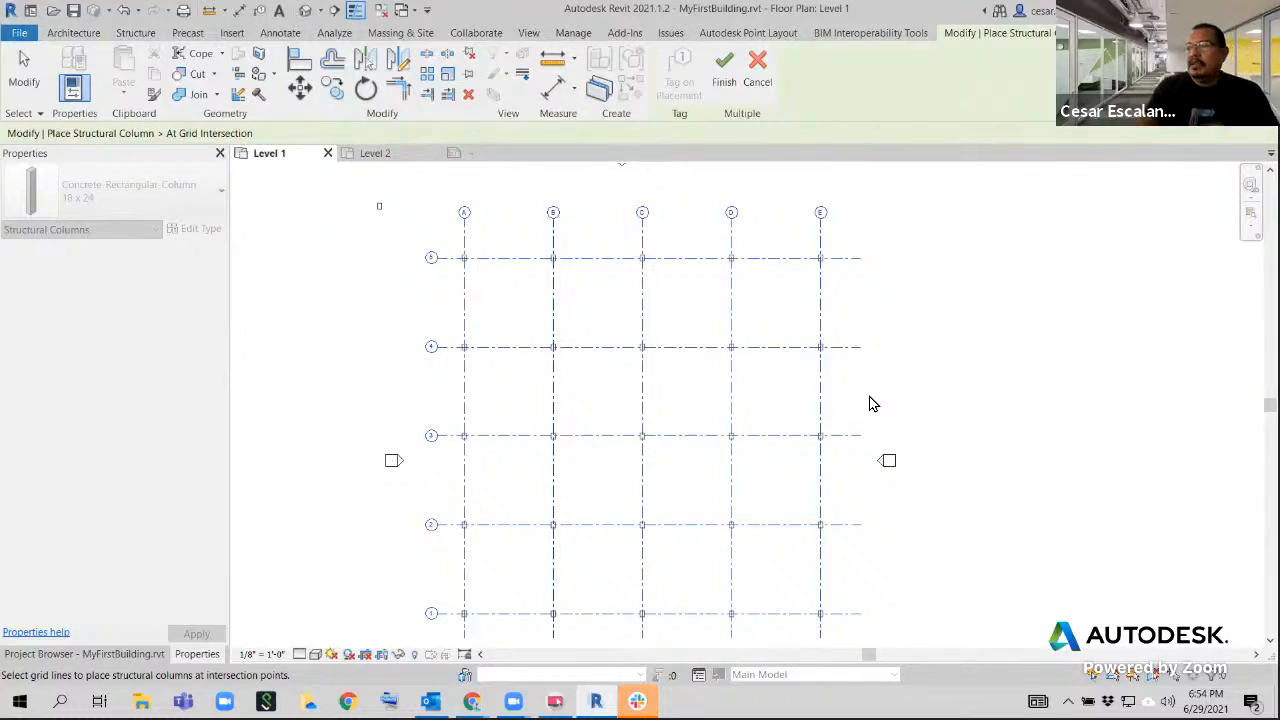
pyautogui.scroll(4, 483, 268)
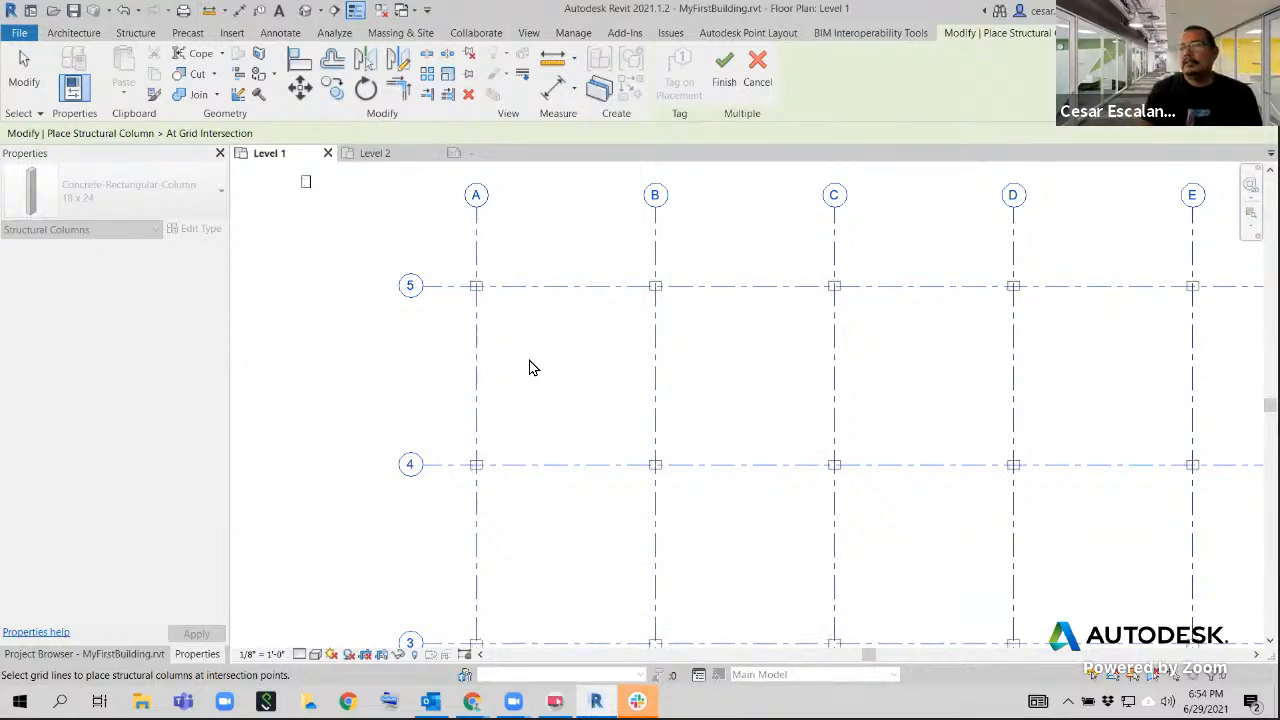
pyautogui.scroll(-2, 1014, 223)
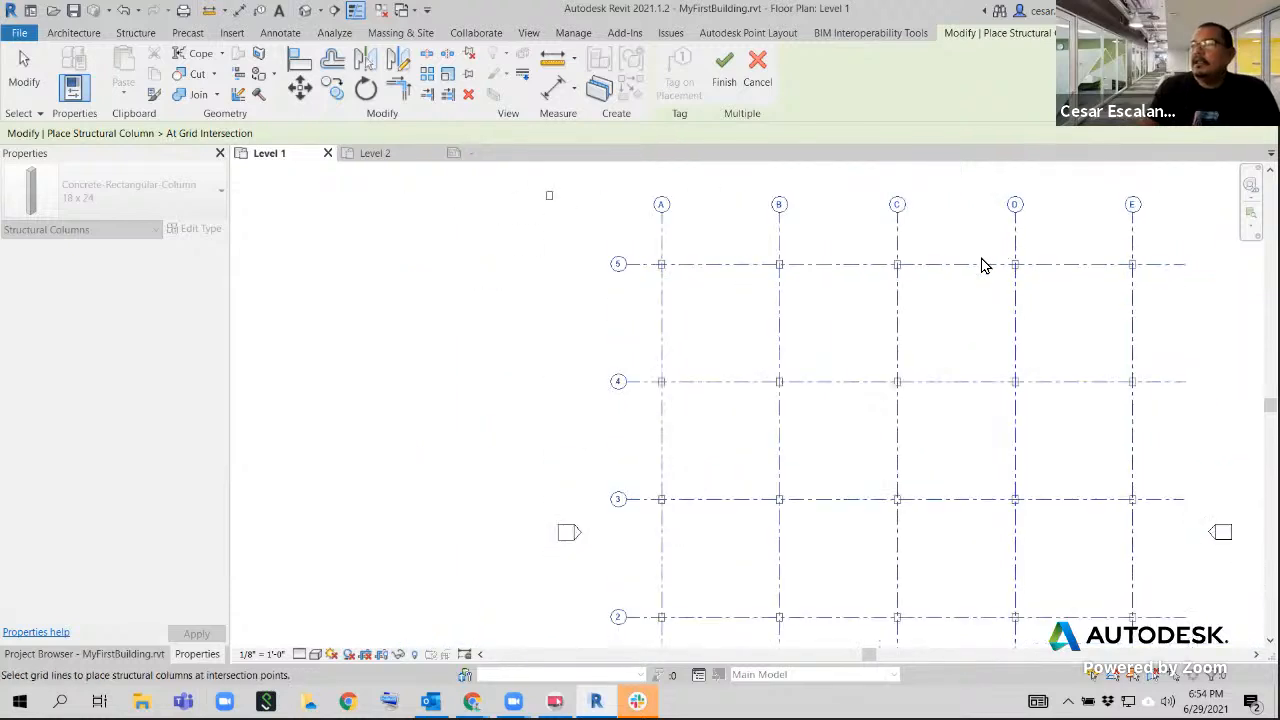
pyautogui.moveTo(840, 231); pyautogui.dragTo(629, 253, button='middle')
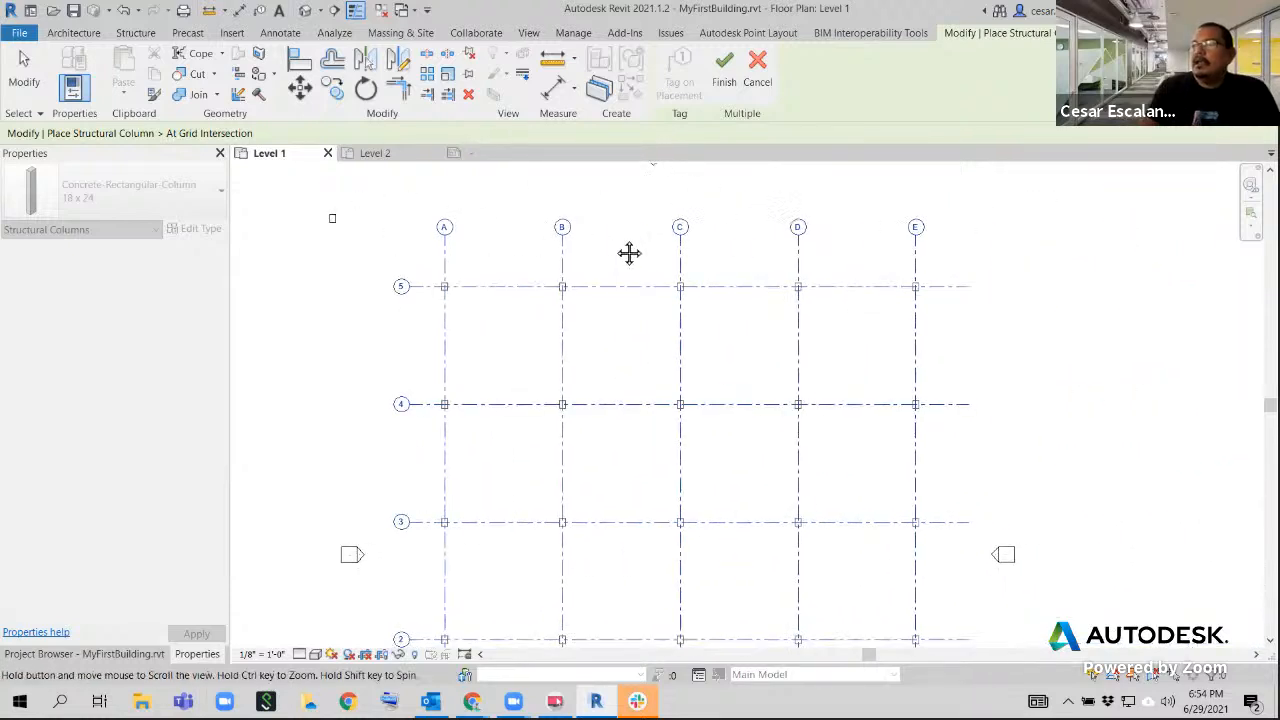
pyautogui.click(725, 88)
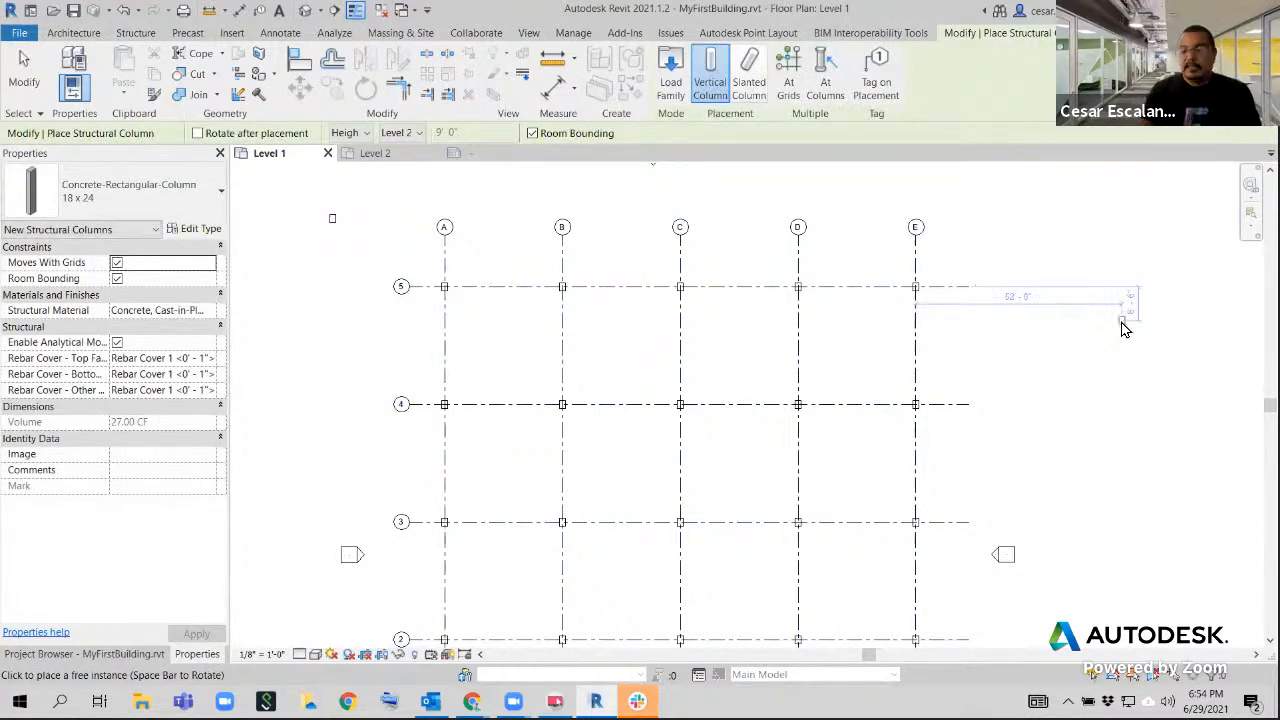
pyautogui.press('Escape')
pyautogui.moveTo(986, 369); pyautogui.dragTo(838, 345, button='middle')
pyautogui.scroll(-3, 850, 318)
pyautogui.scroll(1, 880, 380)
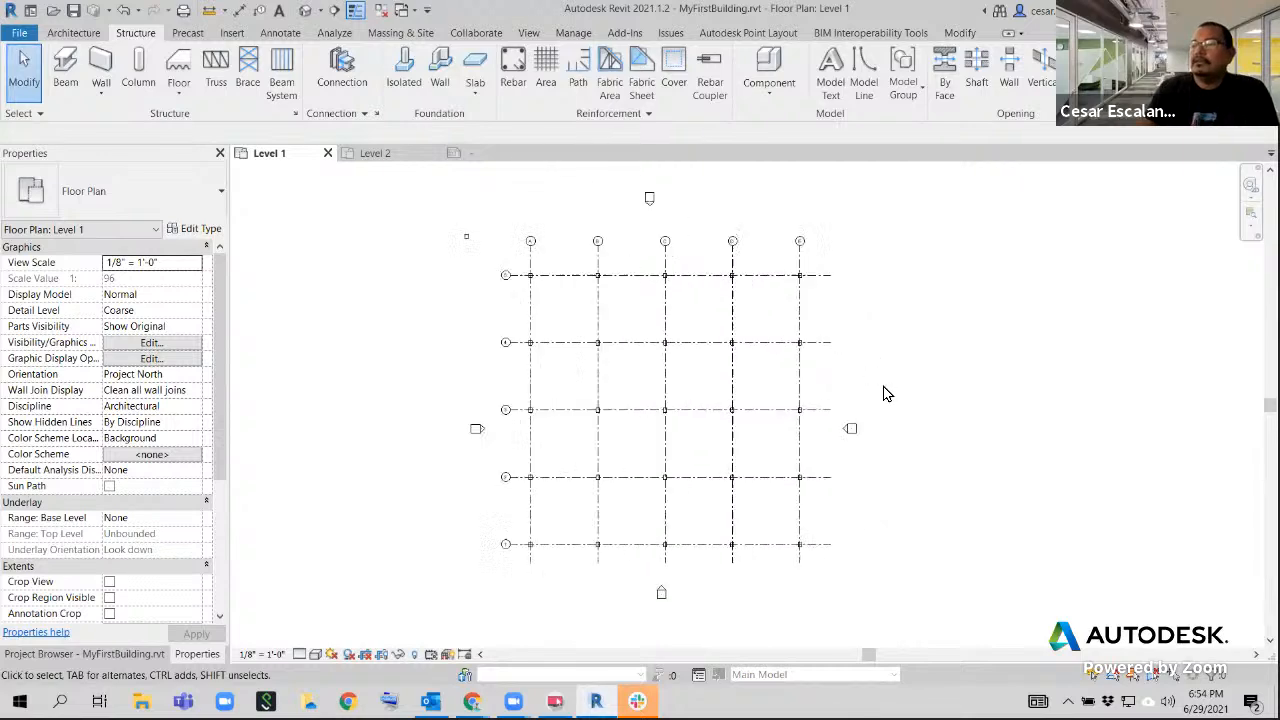
pyautogui.scroll(1, 890, 391)
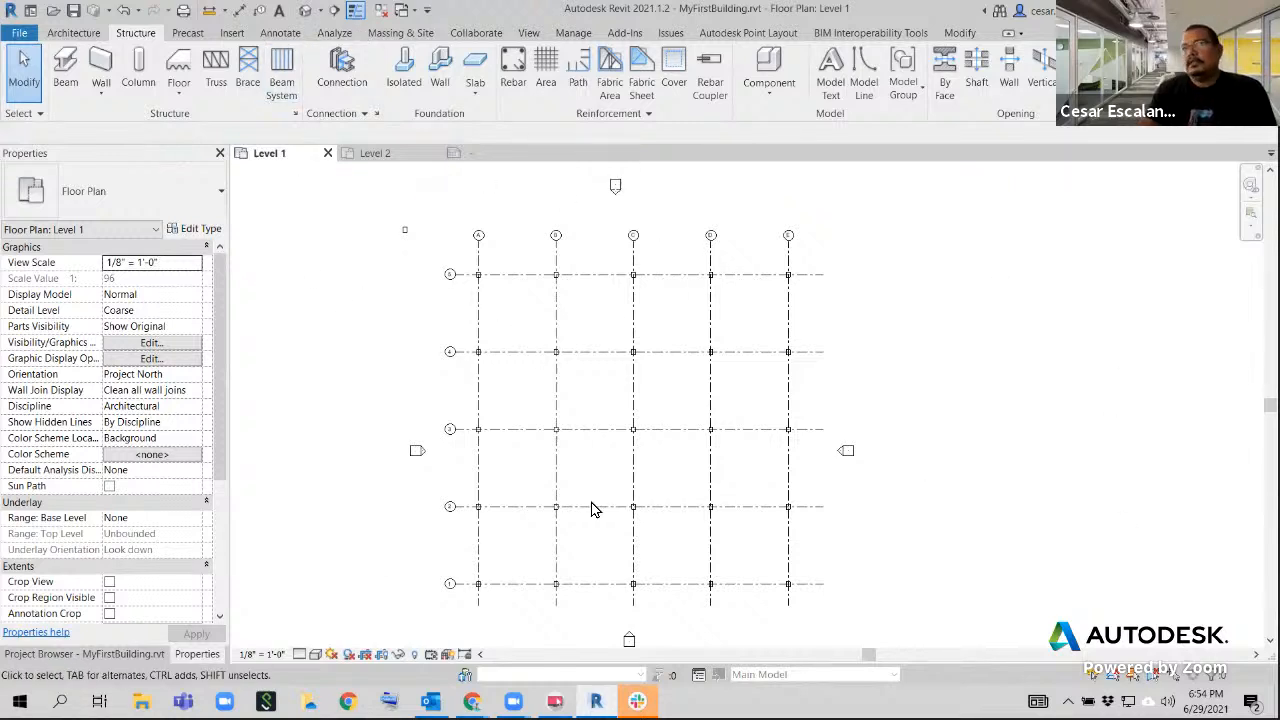
# Try tagging all untagged structural columns in the Level 1 plan without leaders, and undo the tagging
pyautogui.click(274, 34)
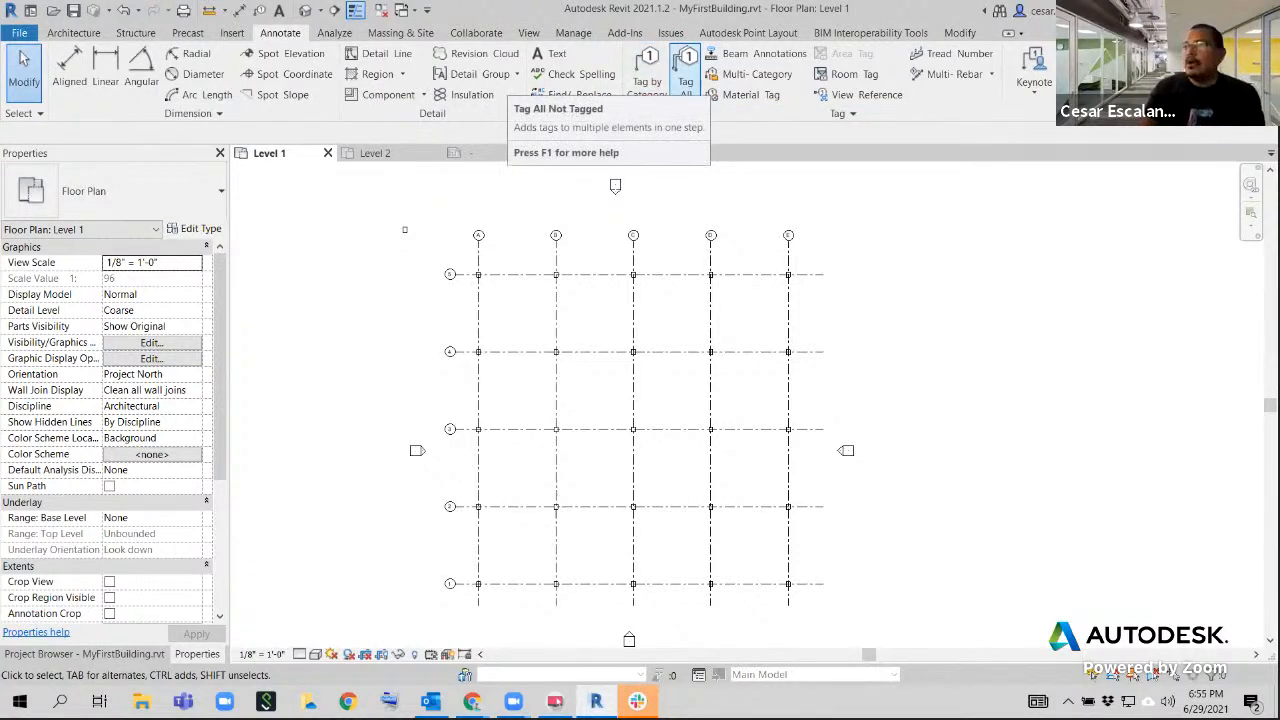
pyautogui.click(686, 70)
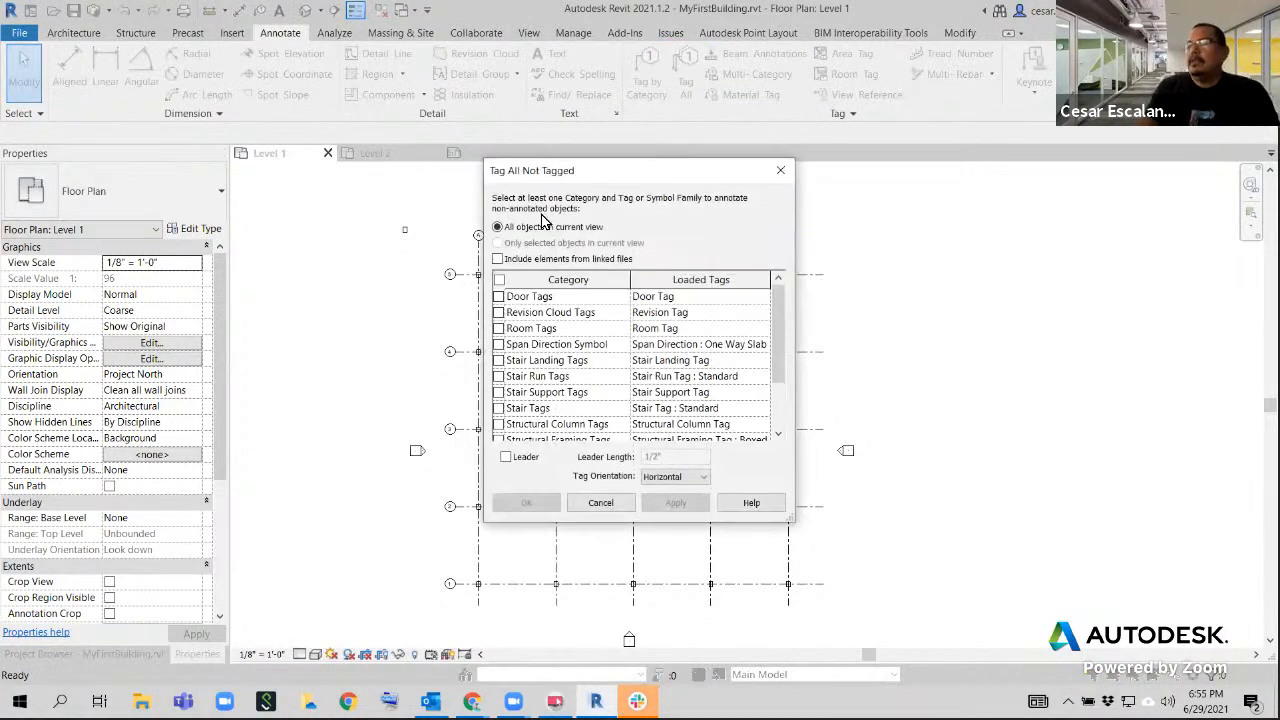
pyautogui.moveTo(773, 352); pyautogui.dragTo(771, 385)
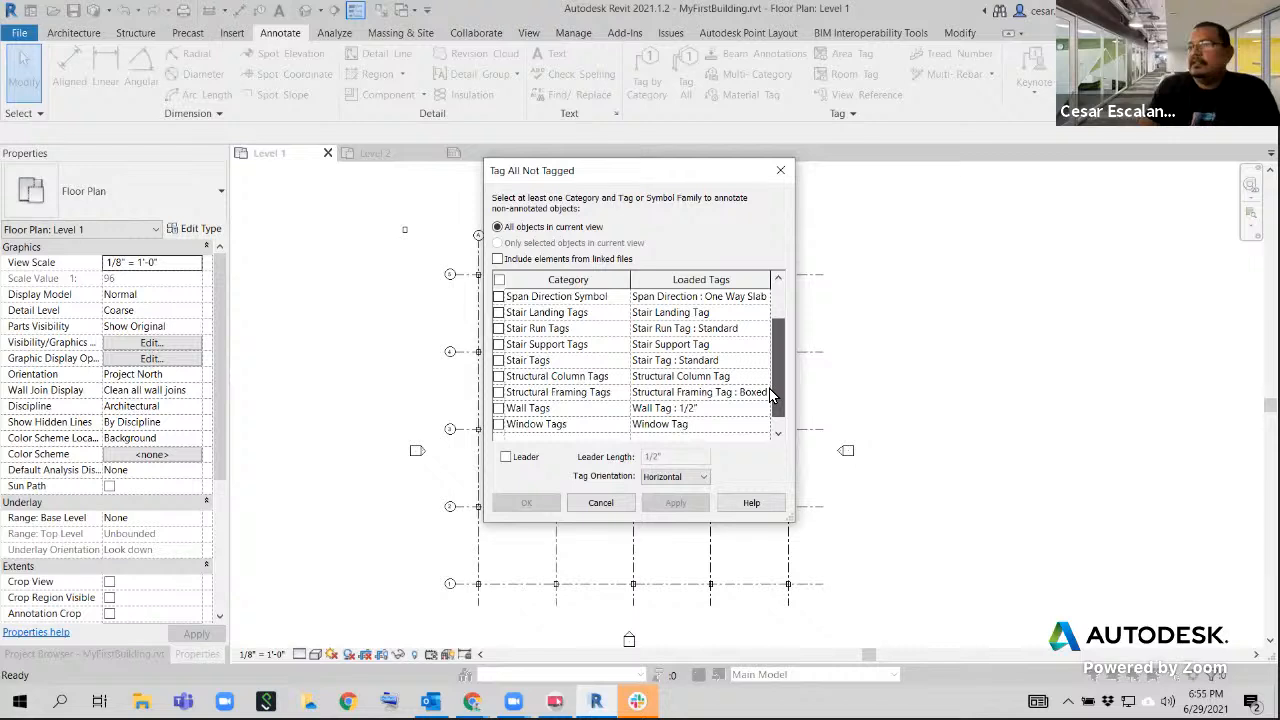
pyautogui.click(498, 377)
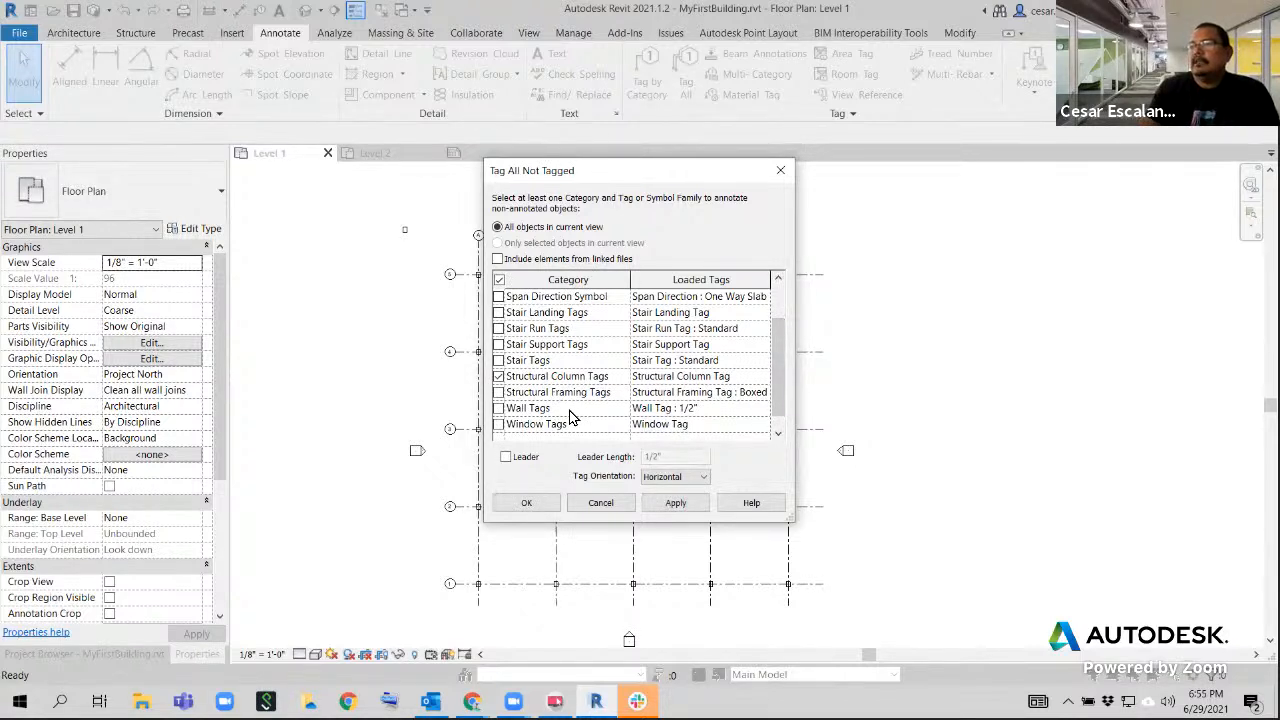
pyautogui.click(676, 505)
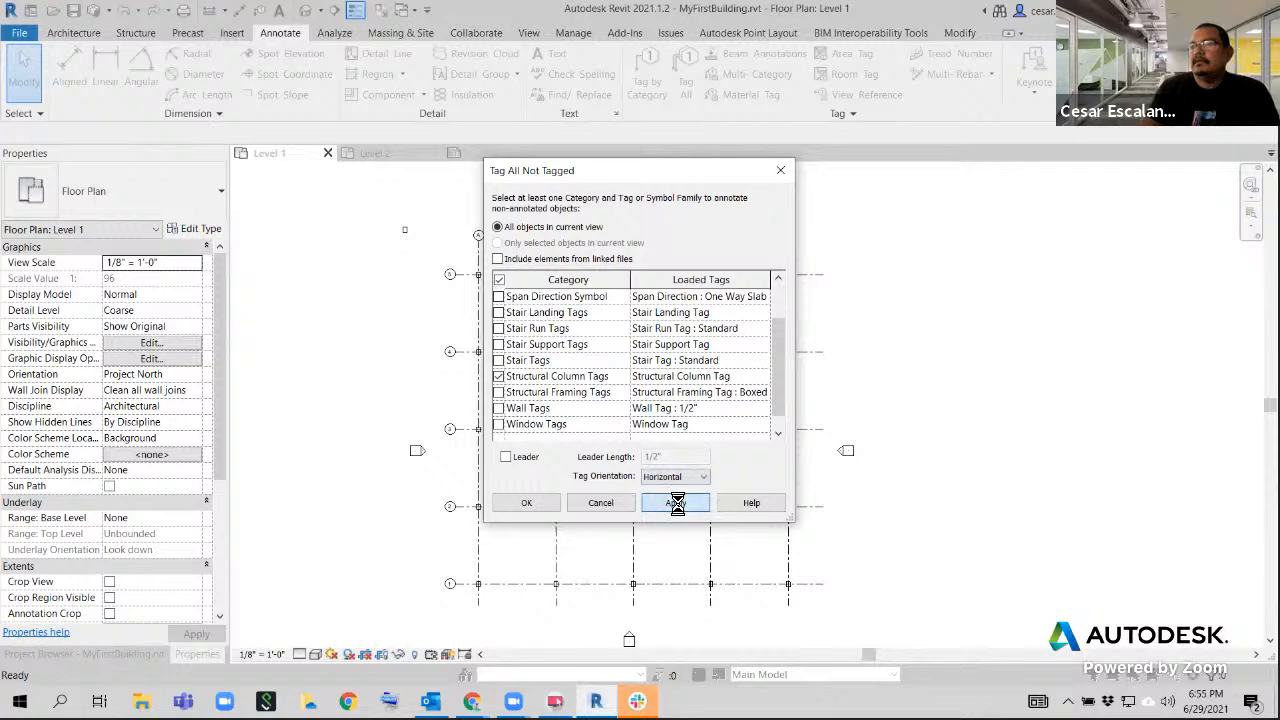
pyautogui.click(538, 506)
pyautogui.scroll(5, 500, 277)
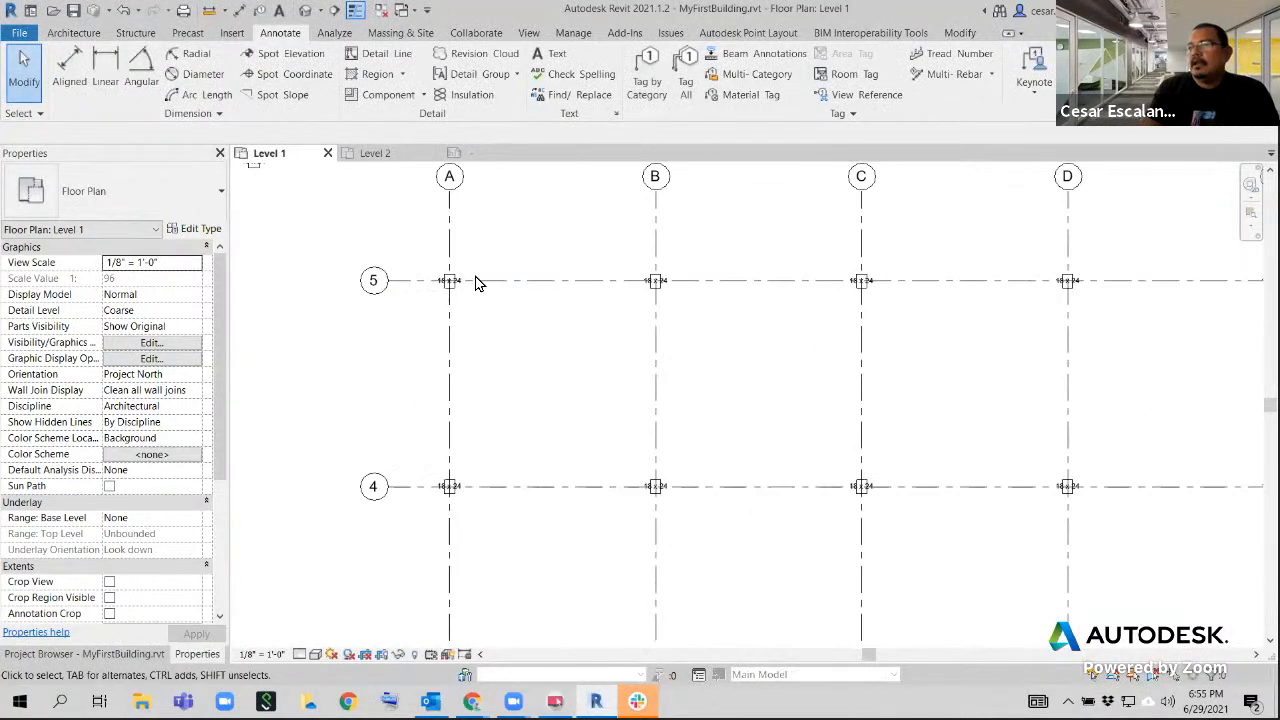
pyautogui.scroll(3, 476, 283)
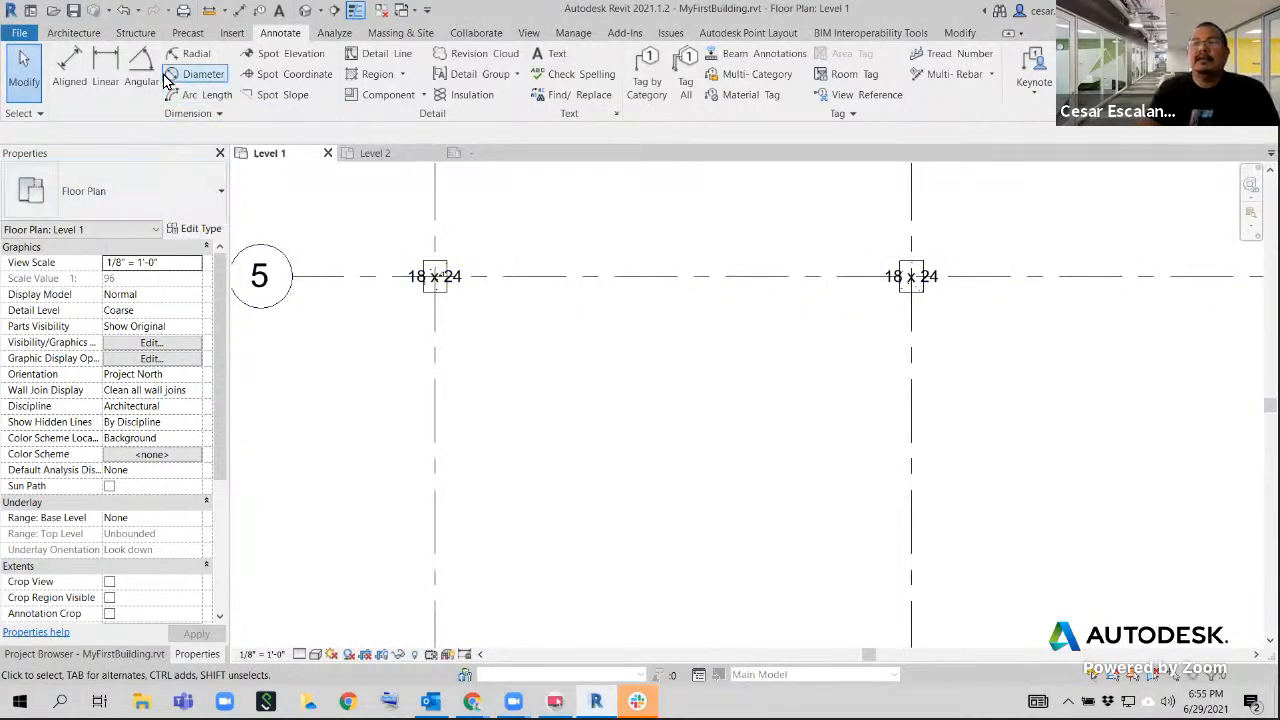
pyautogui.click(124, 12)
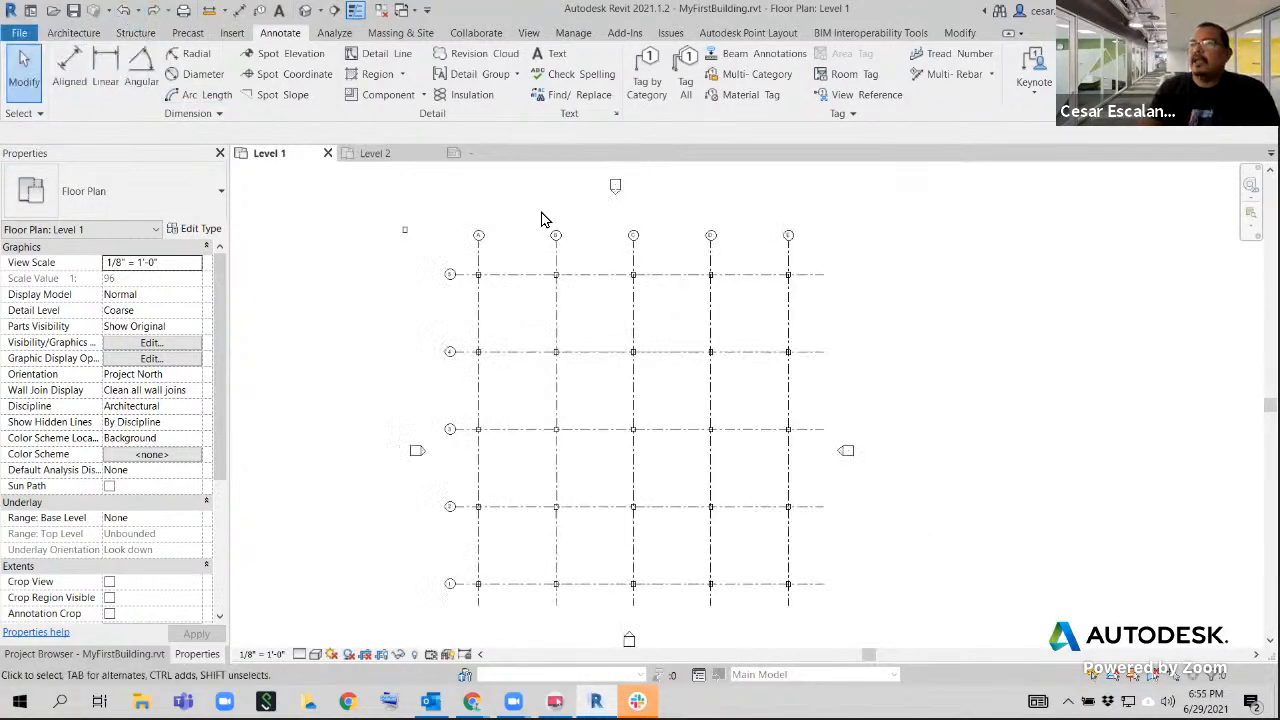
# Tag all untagged structural columns in the Level 1 plan using horizontal Structural Column Tags with leaders 1/4" long
pyautogui.scroll(5, 488, 282)
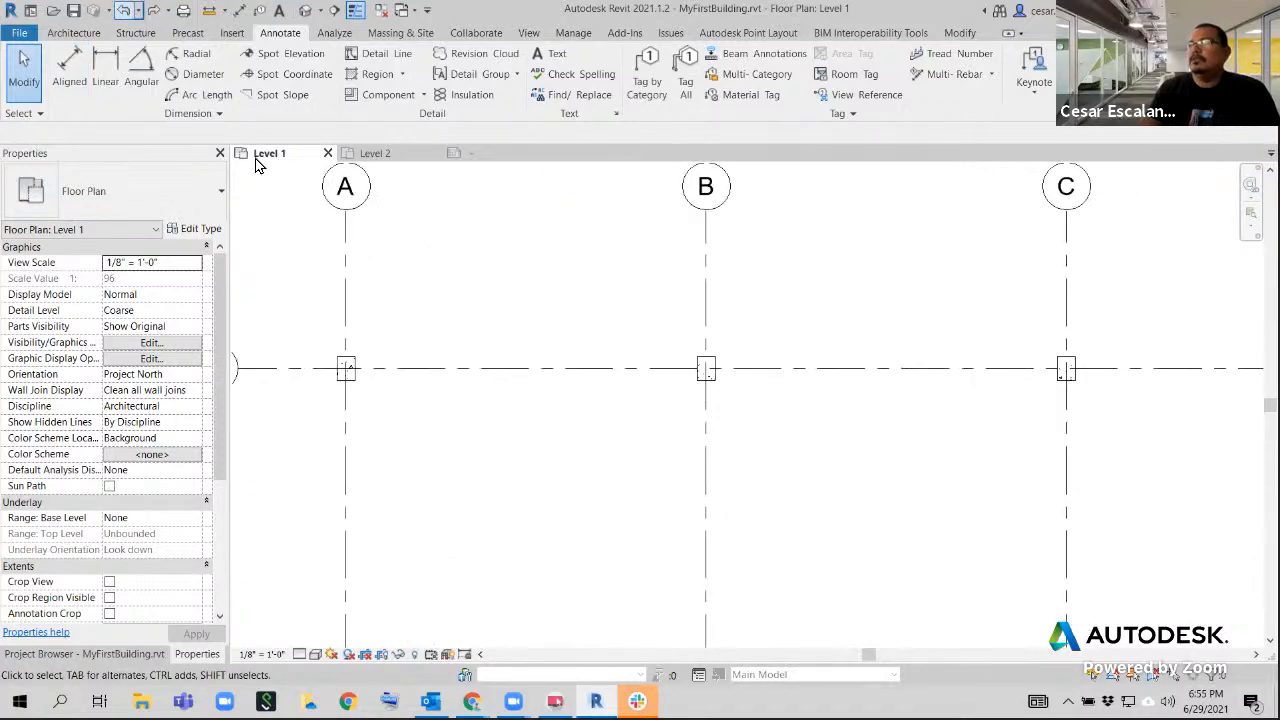
pyautogui.click(686, 85)
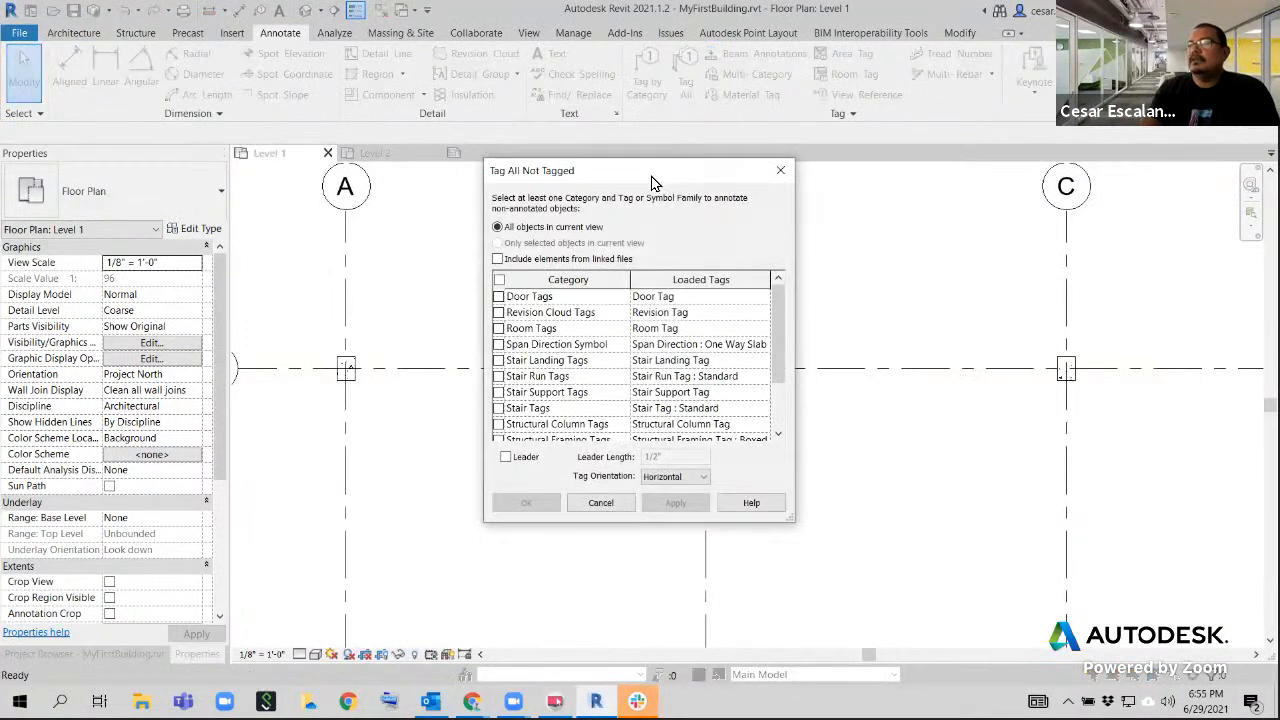
pyautogui.scroll(-2, 604, 368)
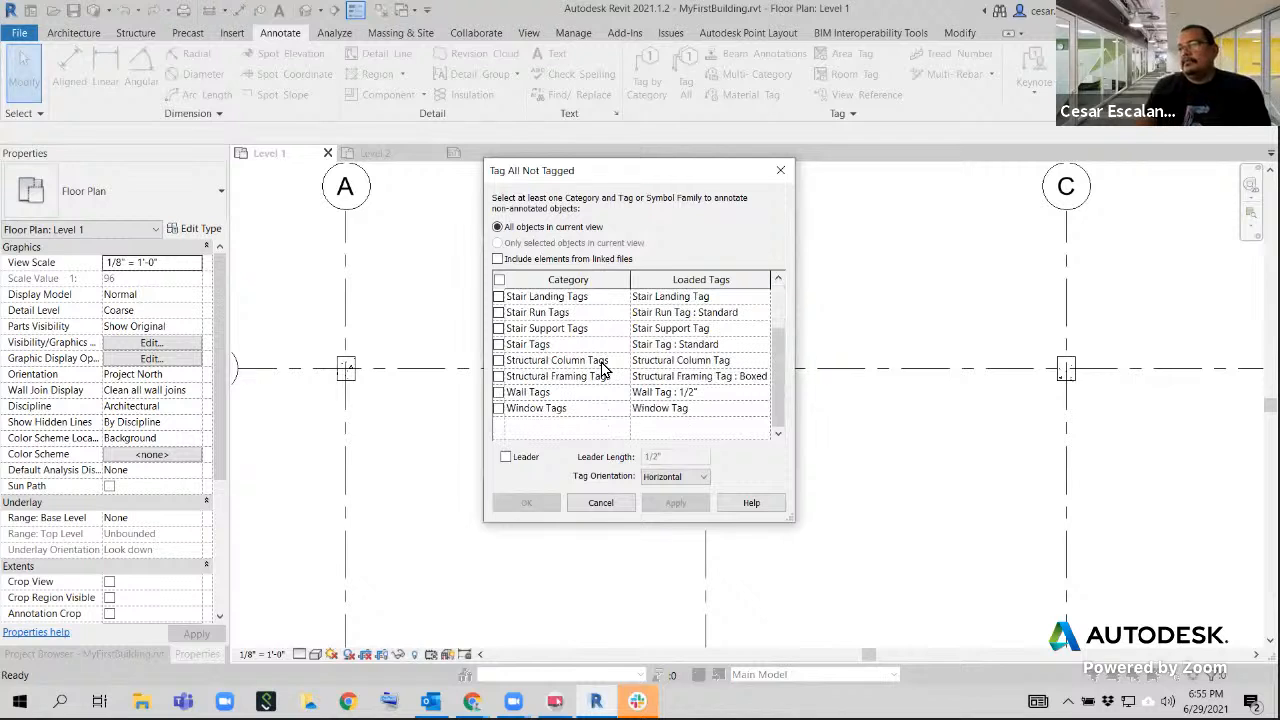
pyautogui.scroll(1, 604, 368)
pyautogui.click(499, 376)
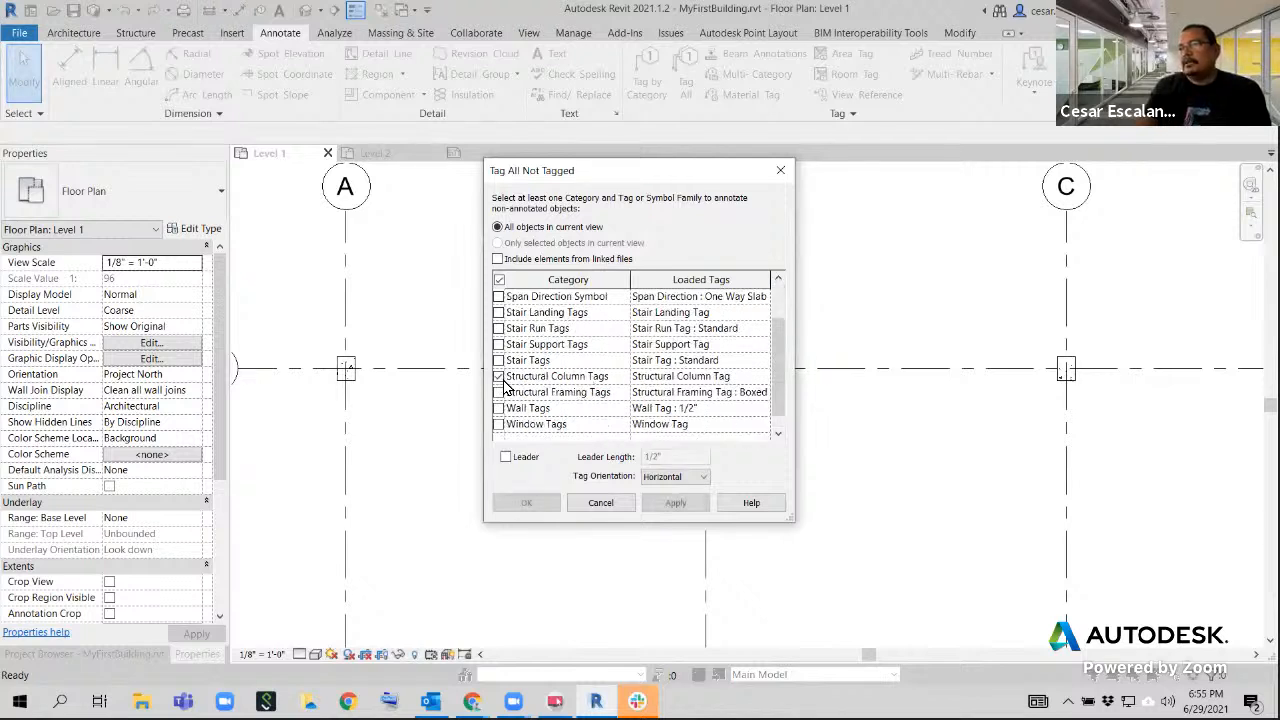
pyautogui.click(505, 457)
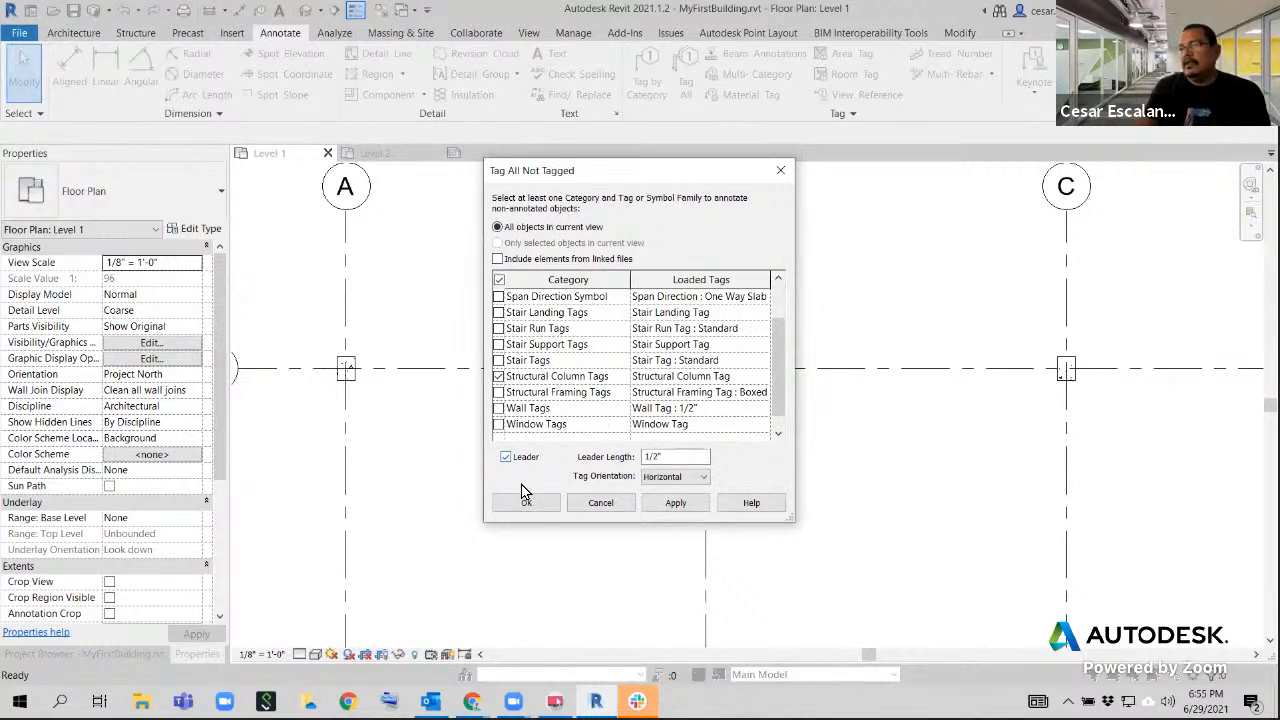
pyautogui.click(652, 457)
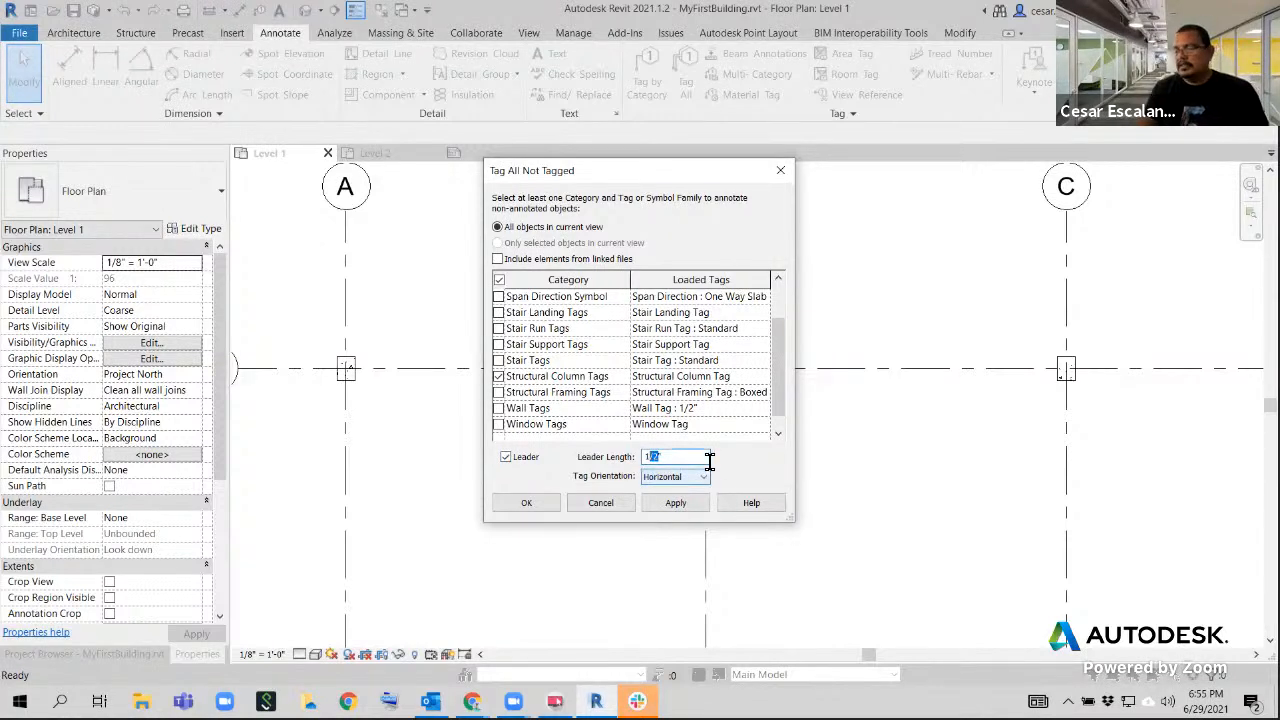
pyautogui.write('/')
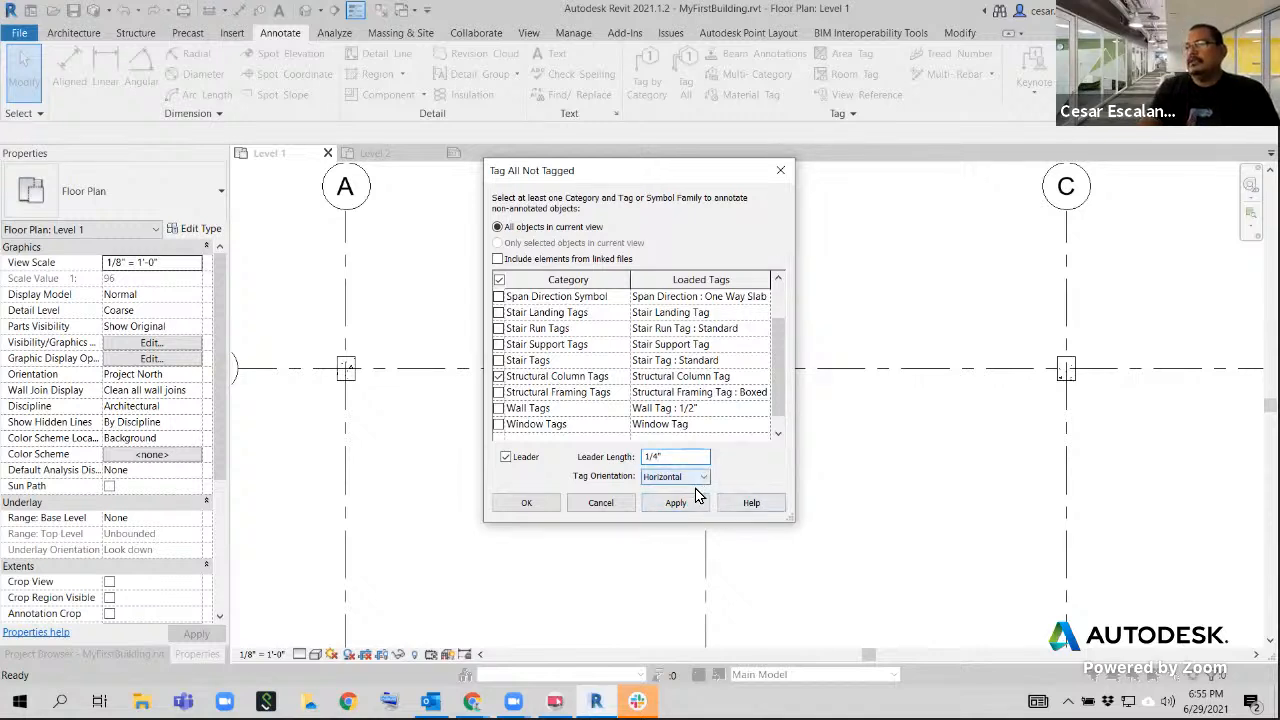
pyautogui.click(676, 503)
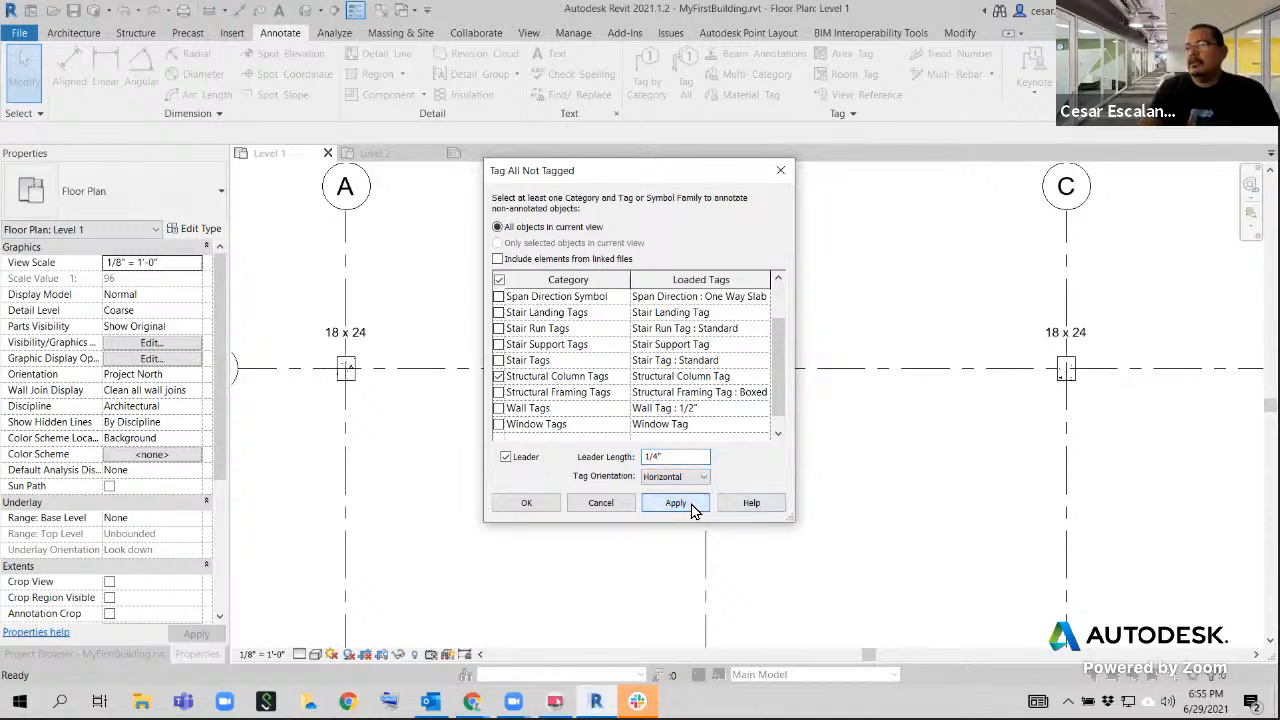
pyautogui.click(547, 509)
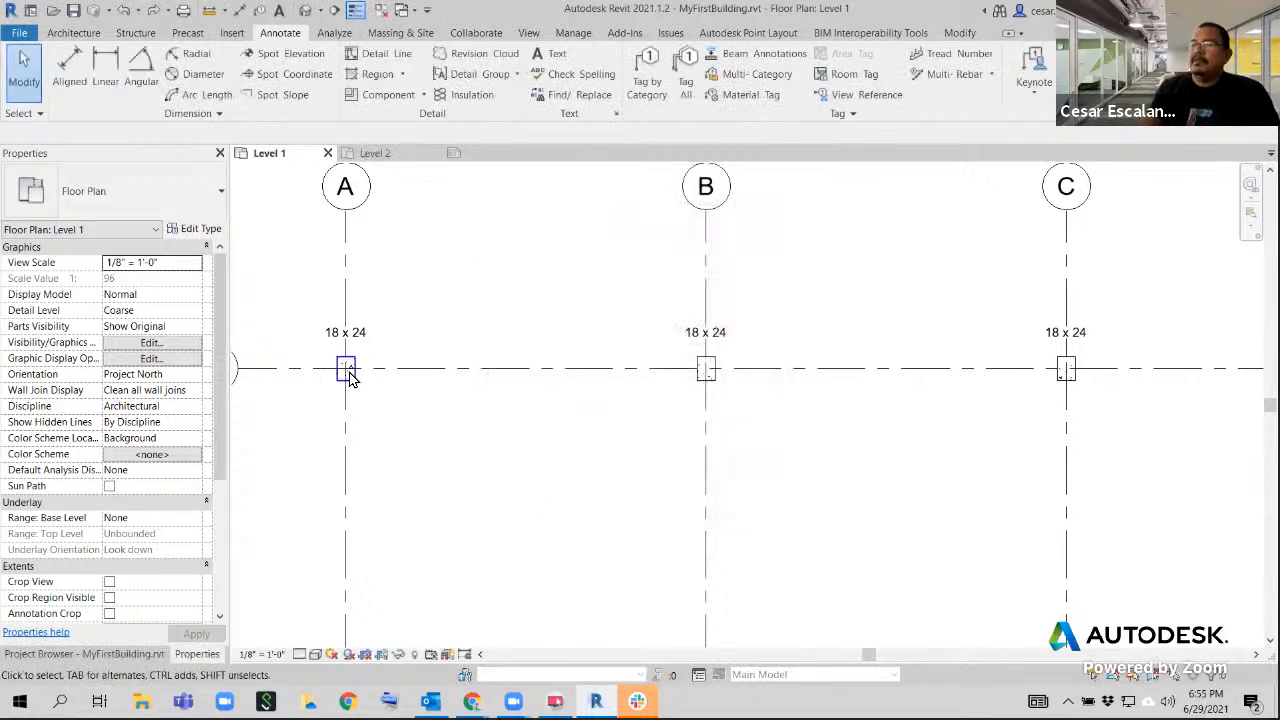
# Select the column tag at grids A and 5, and examine its leader and the neighbouring column tags
pyautogui.scroll(4, 343, 369)
pyautogui.click(415, 311)
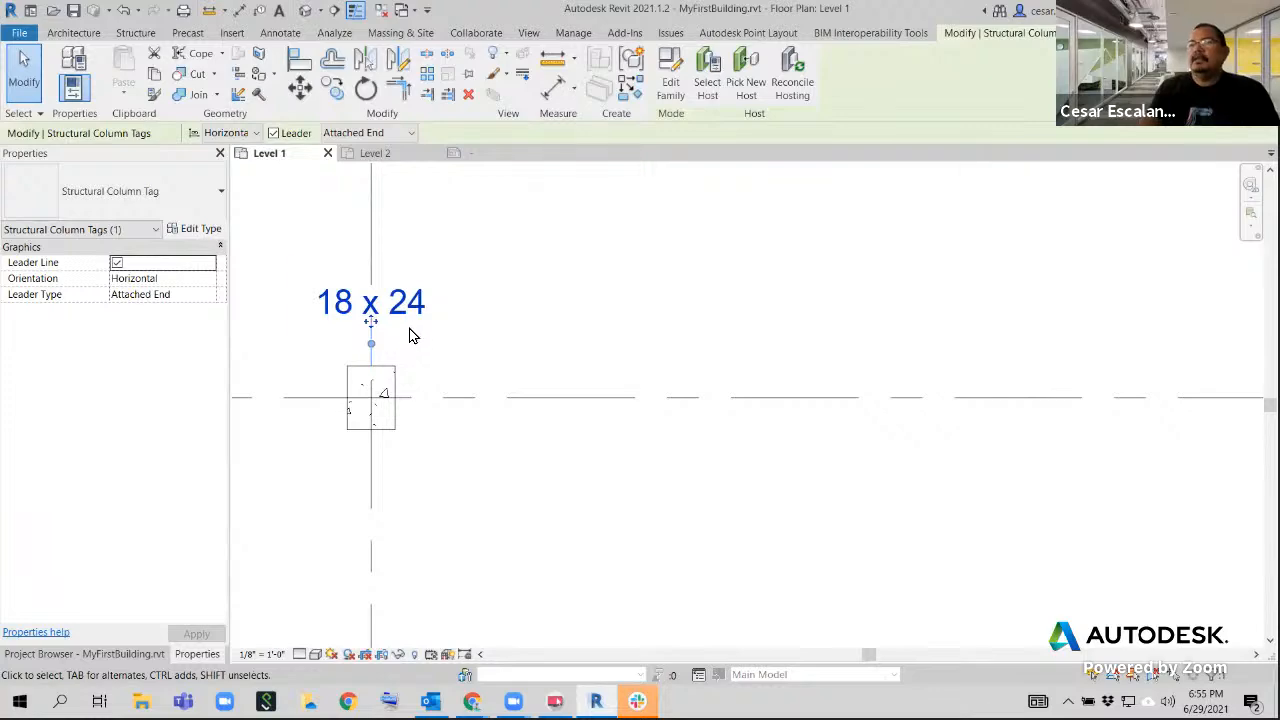
pyautogui.scroll(-3, 507, 364)
pyautogui.moveTo(517, 467); pyautogui.dragTo(293, 429, button='middle')
pyautogui.scroll(-2, 337, 423)
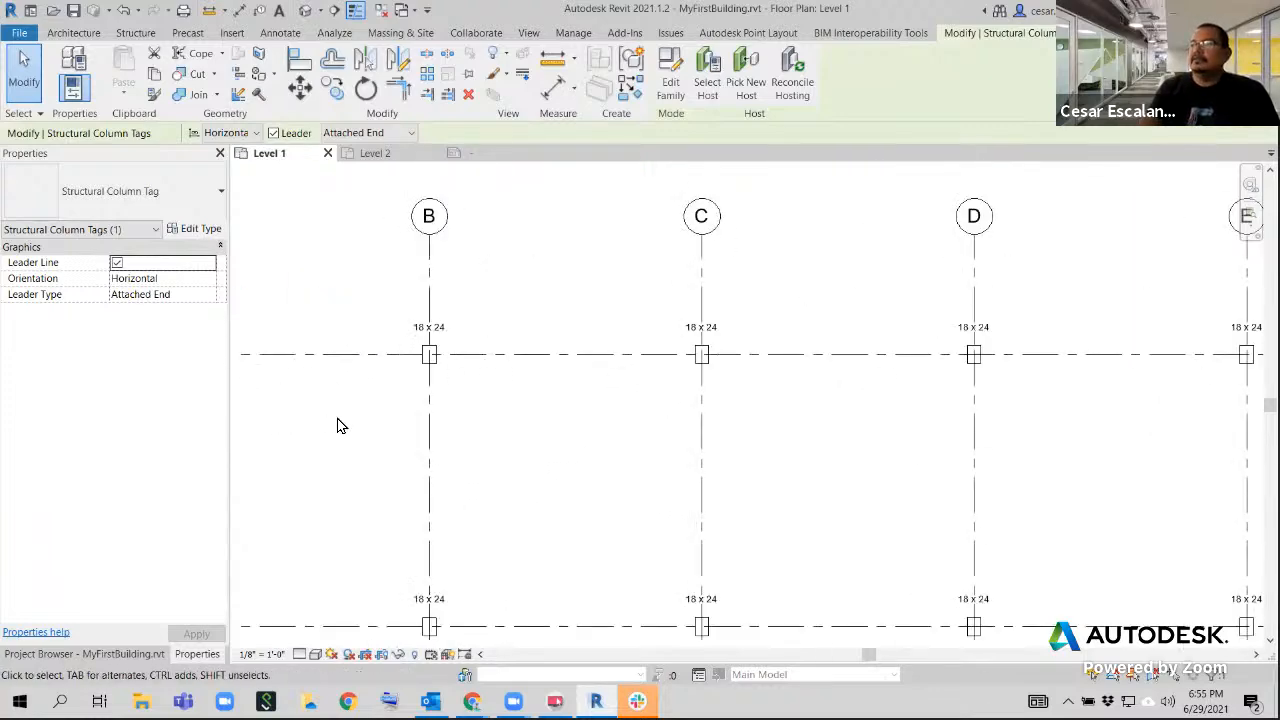
# Clear the tag selection and review the tagged columns across the whole Level 1 grid
pyautogui.scroll(-2, 689, 491)
pyautogui.moveTo(769, 477); pyautogui.dragTo(717, 469, button='middle')
pyautogui.scroll(-2, 706, 463)
pyautogui.click(533, 465)
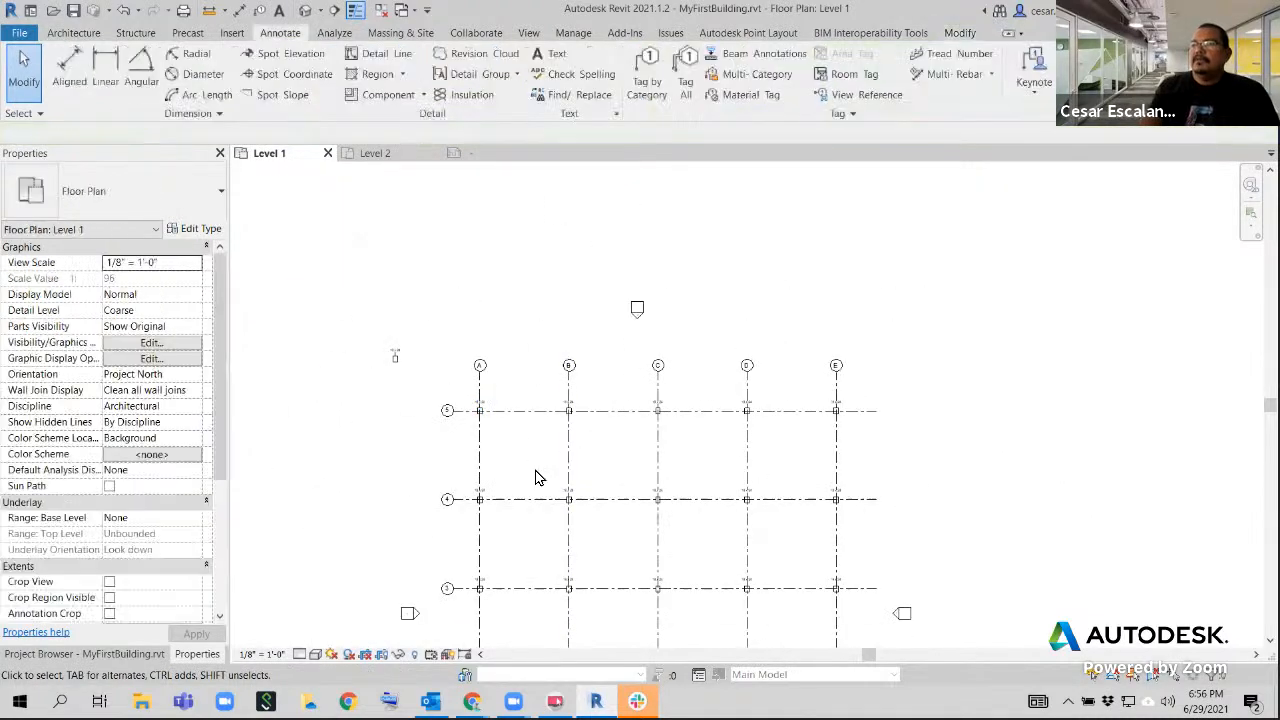
pyautogui.scroll(2, 540, 477)
pyautogui.moveTo(543, 477); pyautogui.dragTo(586, 363, button='middle')
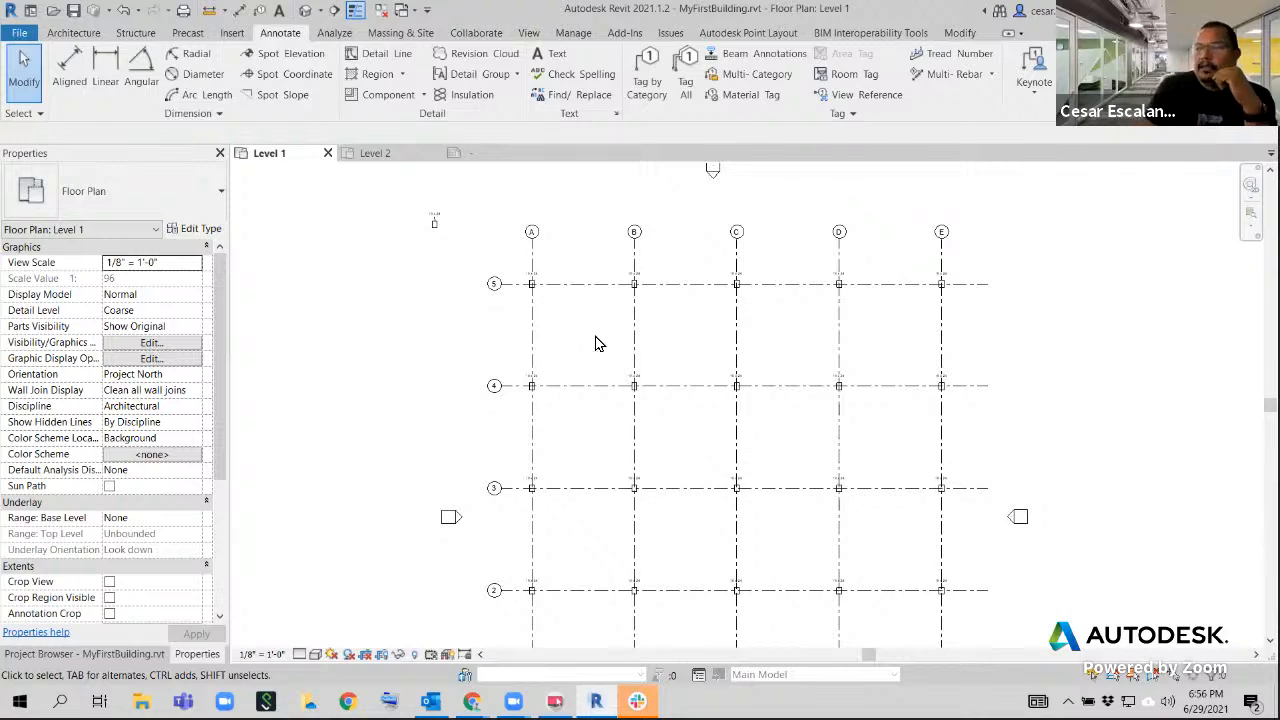
pyautogui.scroll(-2, 567, 356)
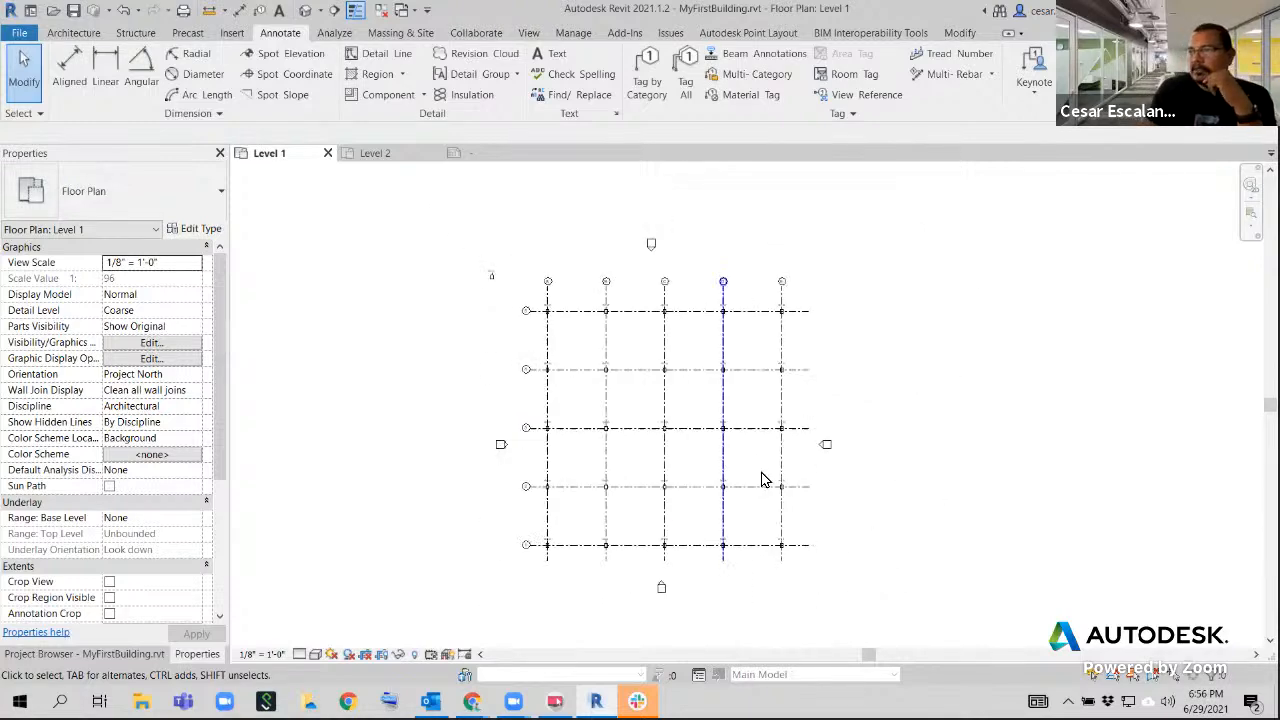
pyautogui.scroll(1, 791, 546)
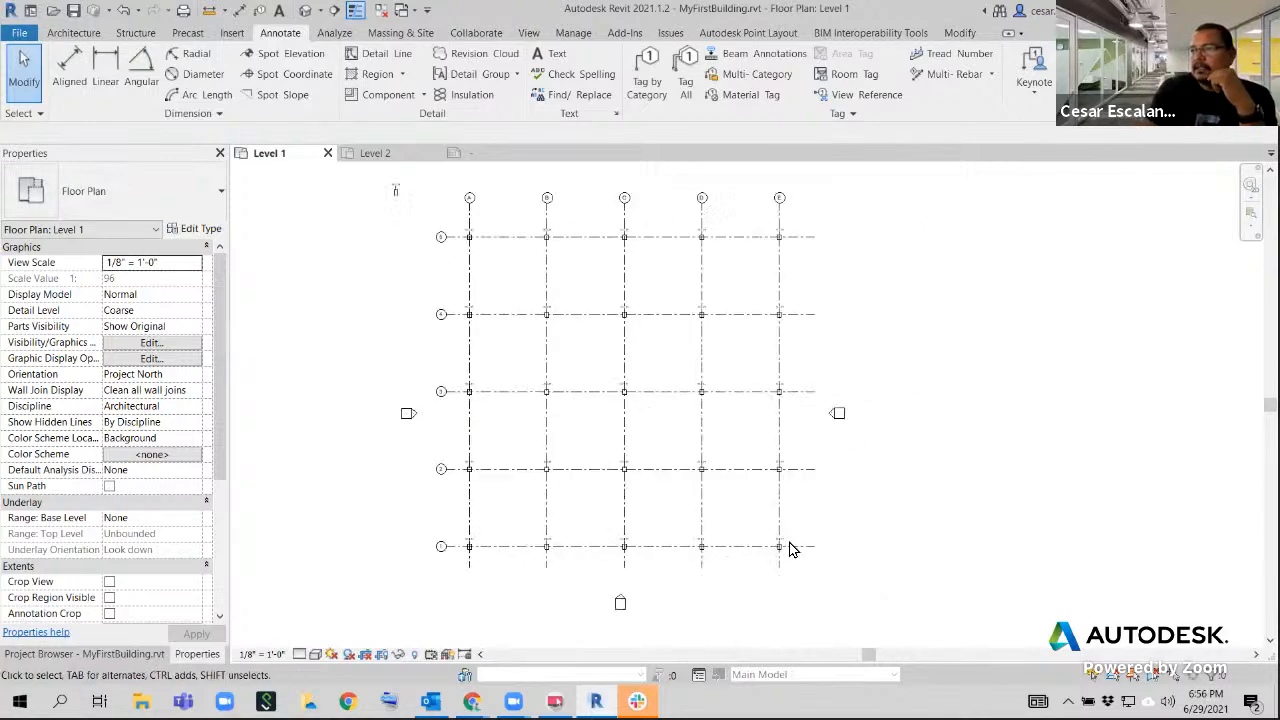
# Open the default 3D view and delete the stray concrete column standing outside the grid
pyautogui.click(306, 10)
pyautogui.moveTo(845, 603); pyautogui.dragTo(675, 578, button='middle')
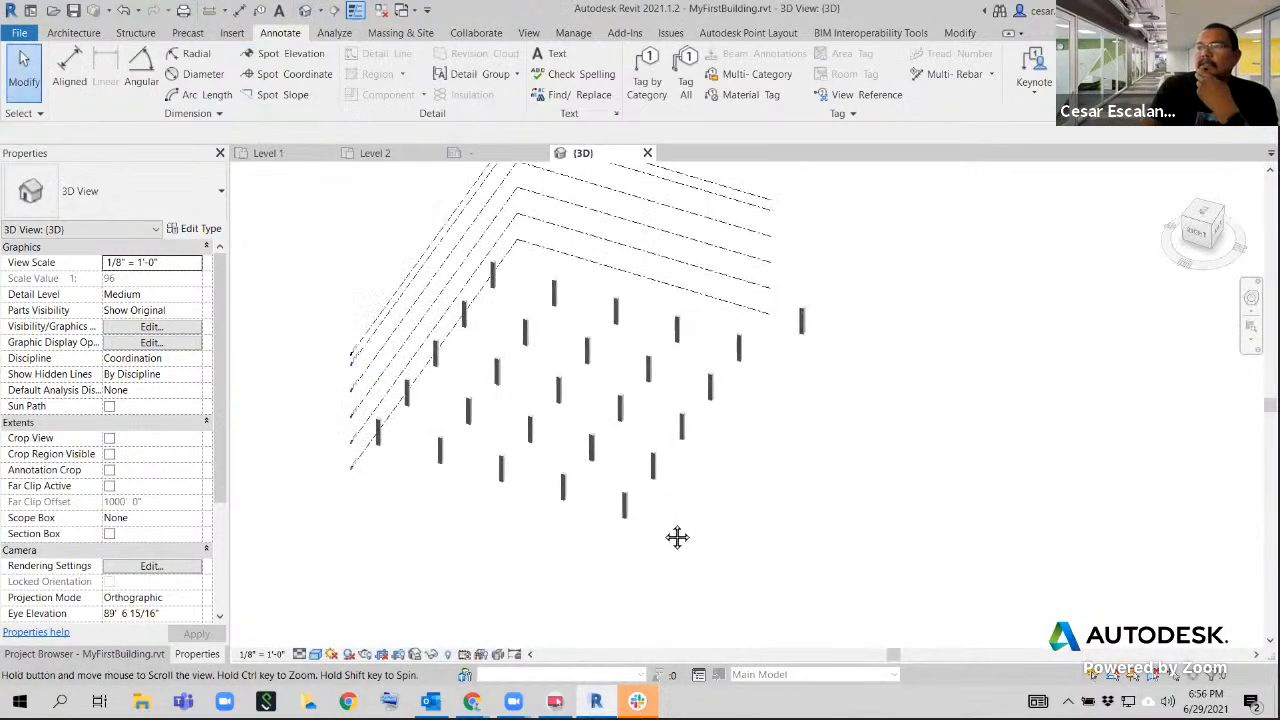
pyautogui.click(802, 320)
pyautogui.press('Delete')
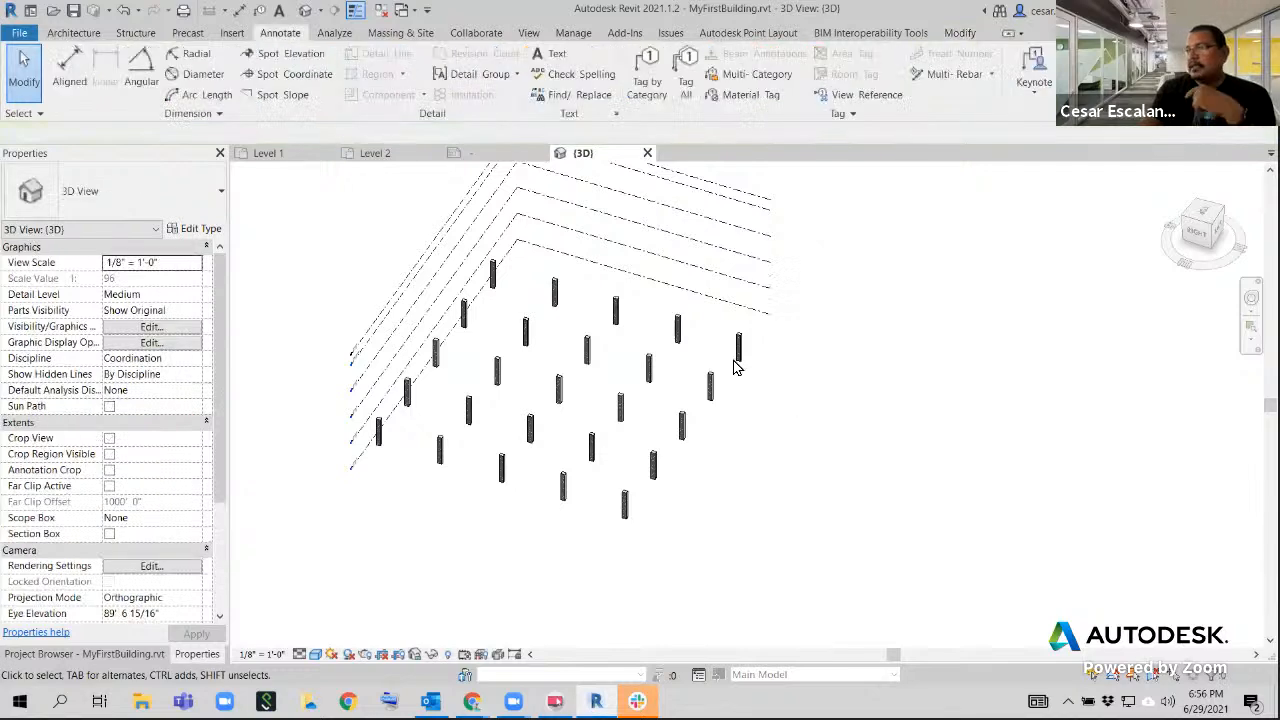
# Try raising Level 2 to 27' 6" and lowering it to 6' 0" in the 3D view, and undo the level moves
pyautogui.scroll(2, 627, 311)
pyautogui.moveTo(616, 309); pyautogui.dragTo(589, 339, button='middle')
pyautogui.scroll(-1, 868, 311)
pyautogui.scroll(-1, 868, 313)
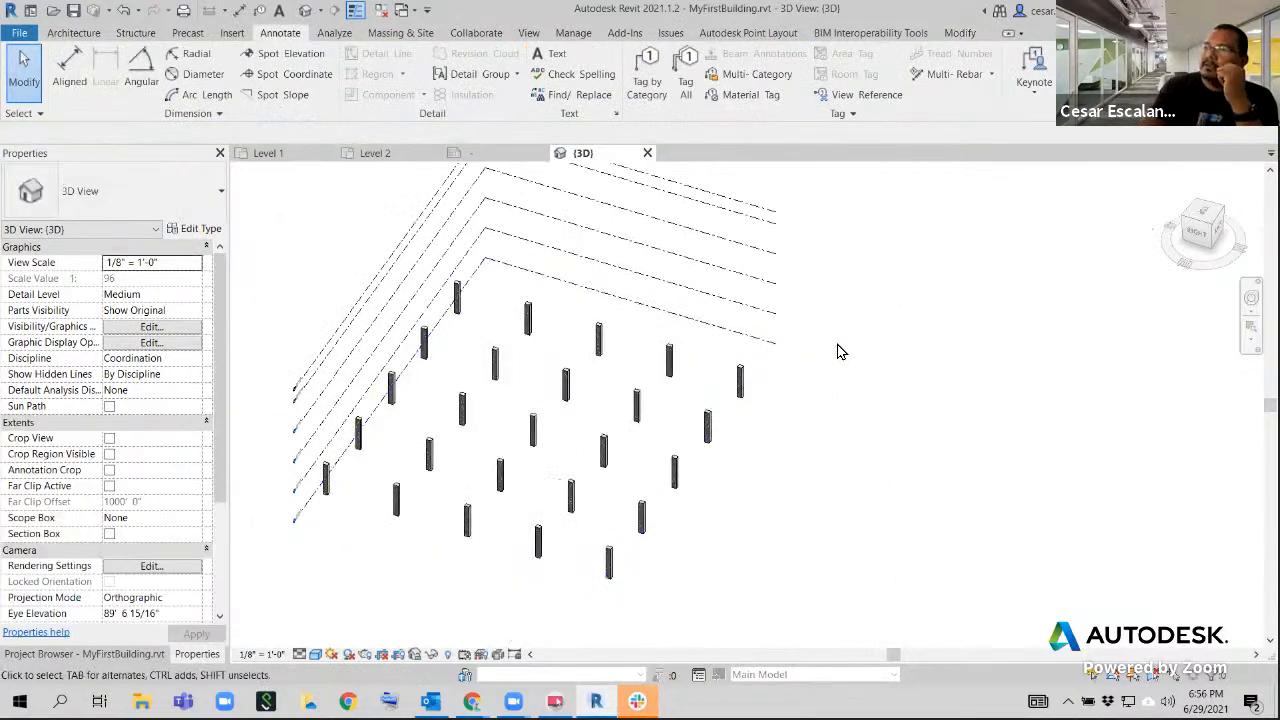
pyautogui.click(754, 313)
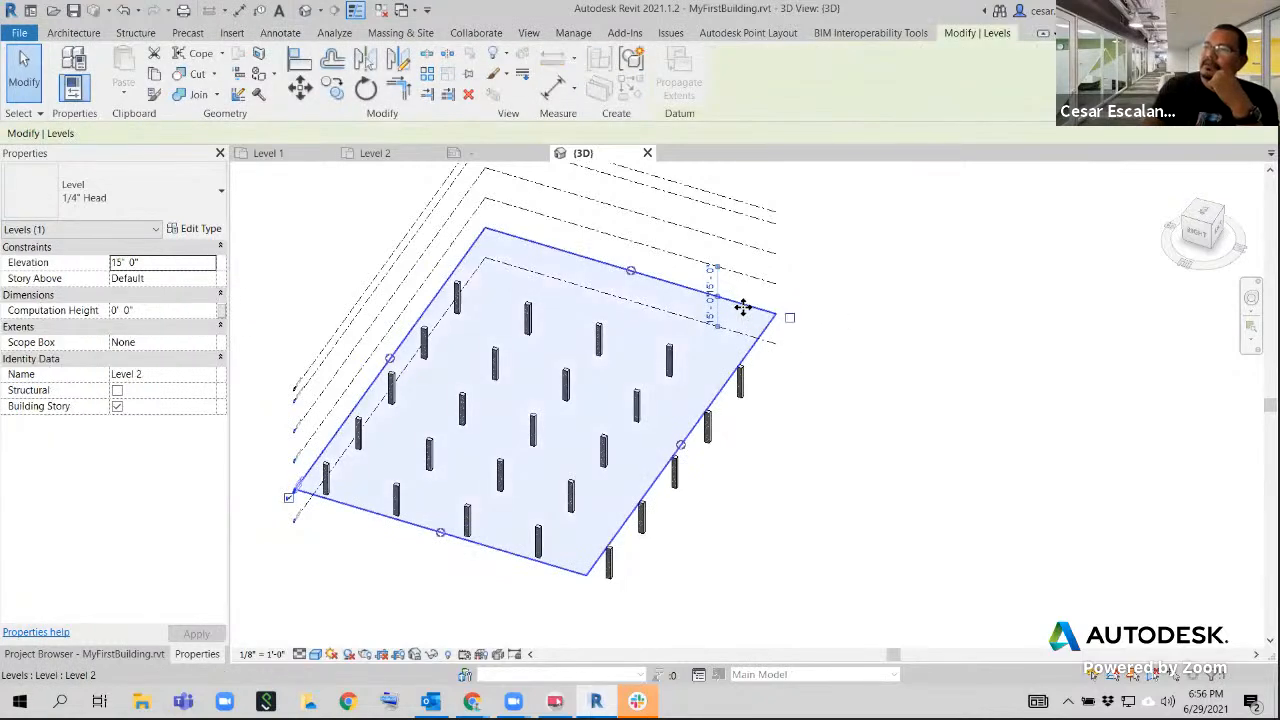
pyautogui.moveTo(747, 288); pyautogui.dragTo(750, 288)
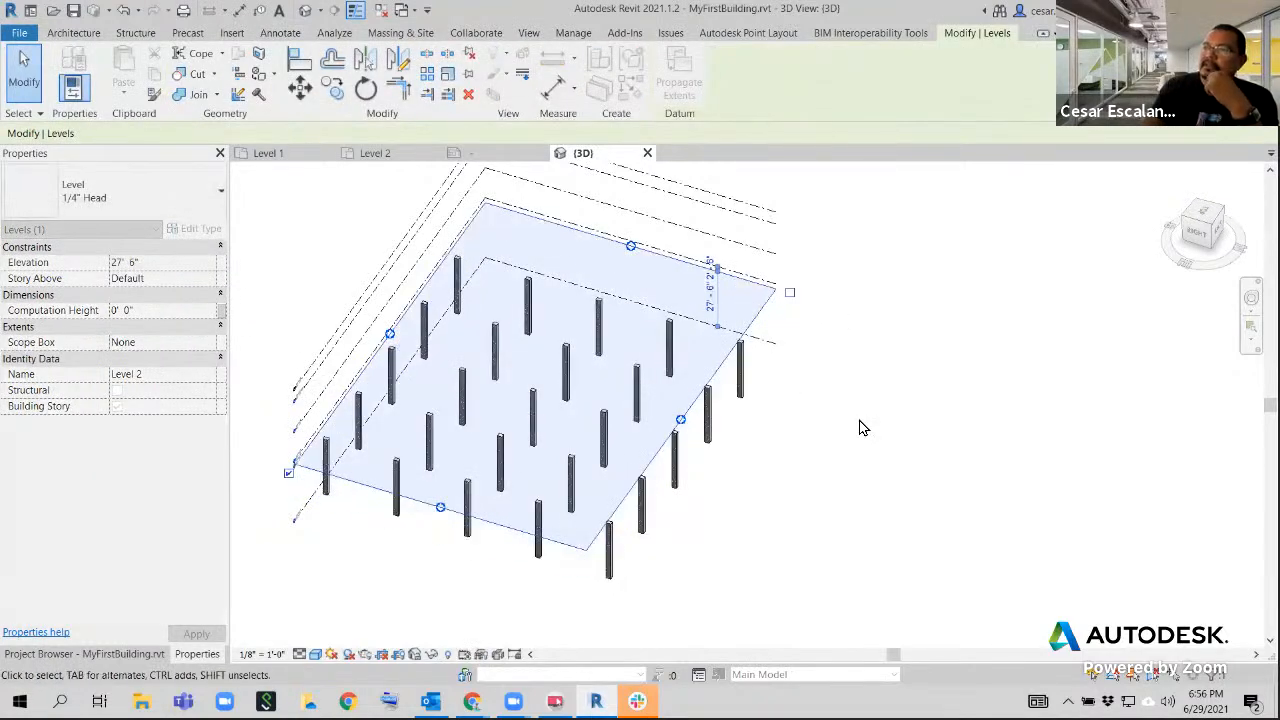
pyautogui.moveTo(743, 292); pyautogui.dragTo(757, 350)
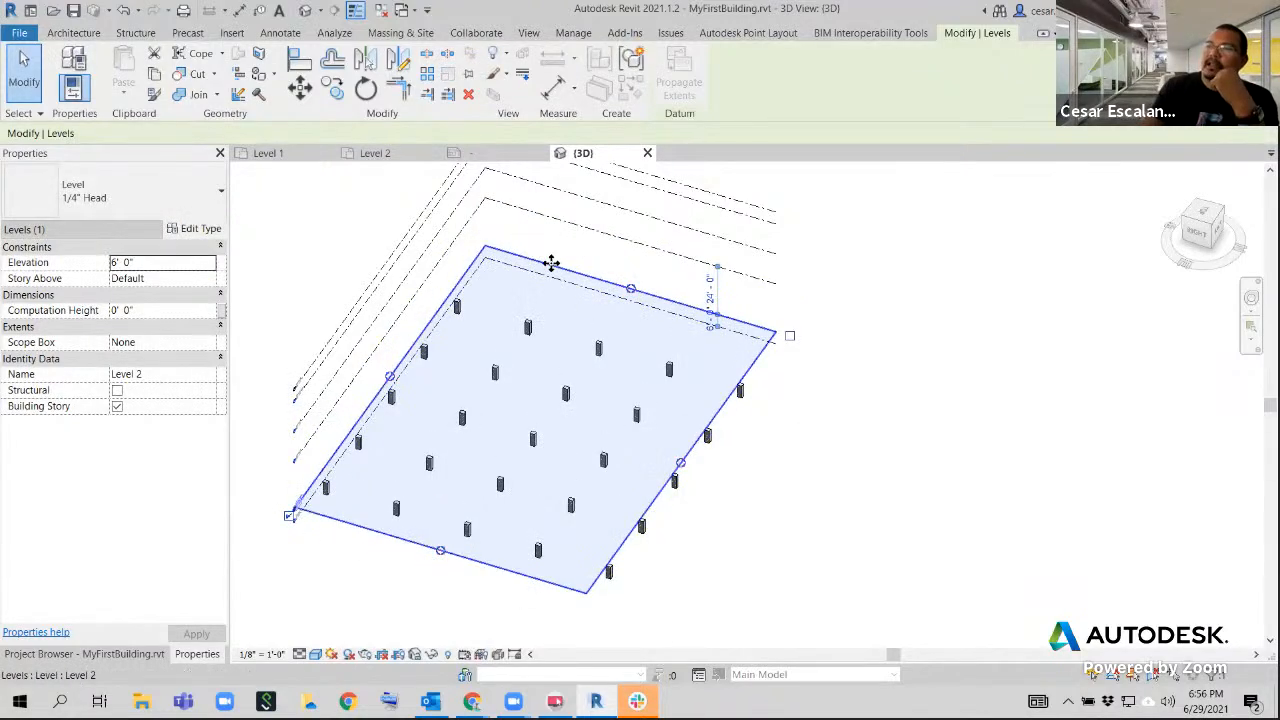
pyautogui.click(122, 11)
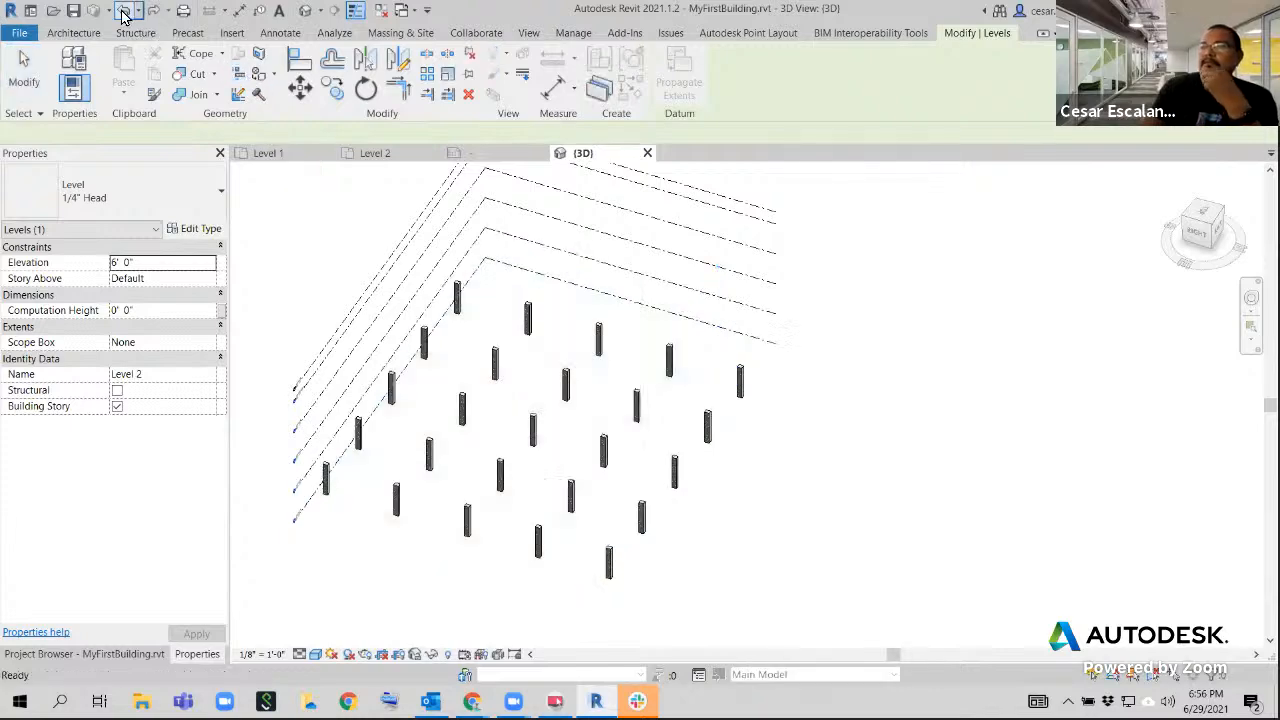
# Show the Project Browser and return to the Level 1 floor plan
pyautogui.scroll(-2, 812, 530)
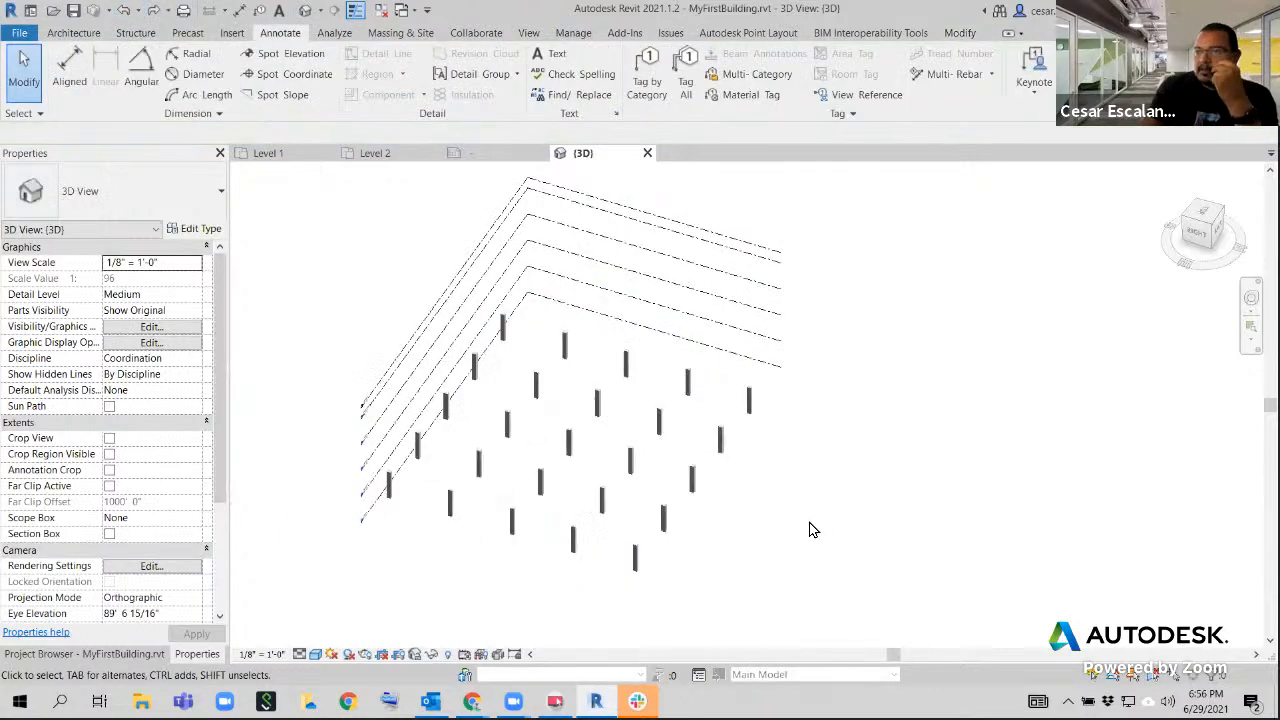
pyautogui.click(126, 655)
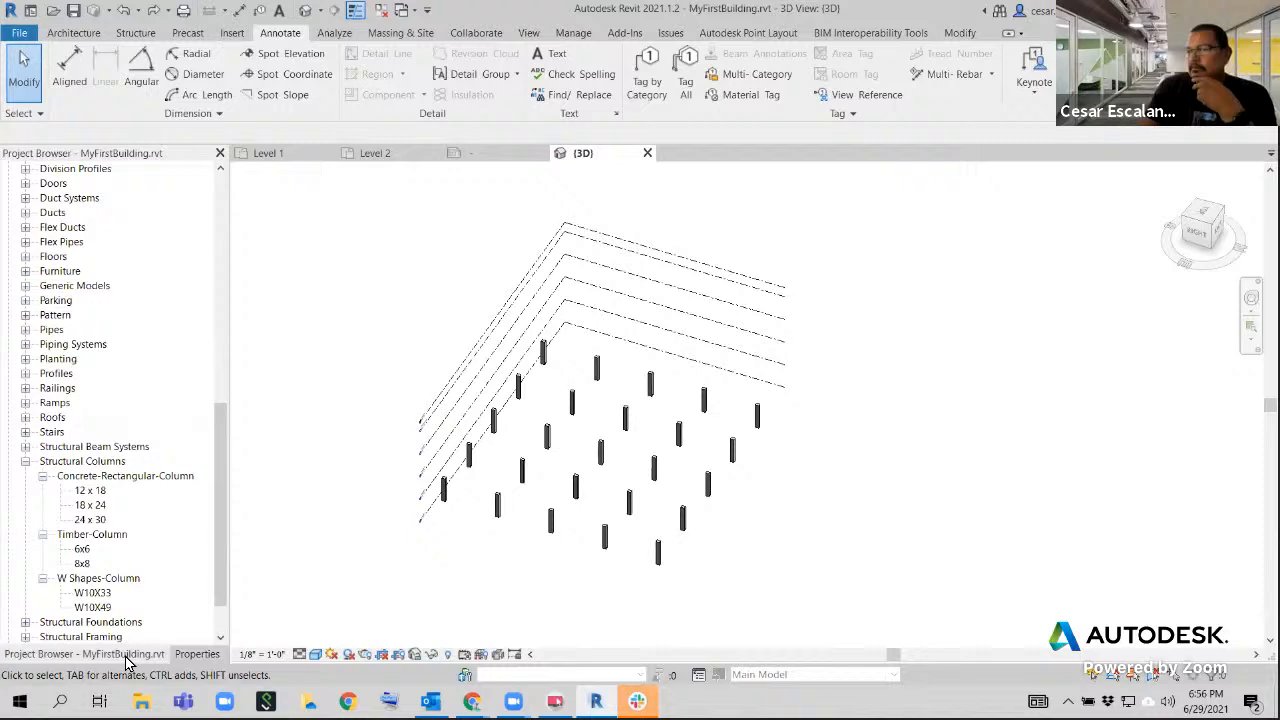
pyautogui.click(205, 655)
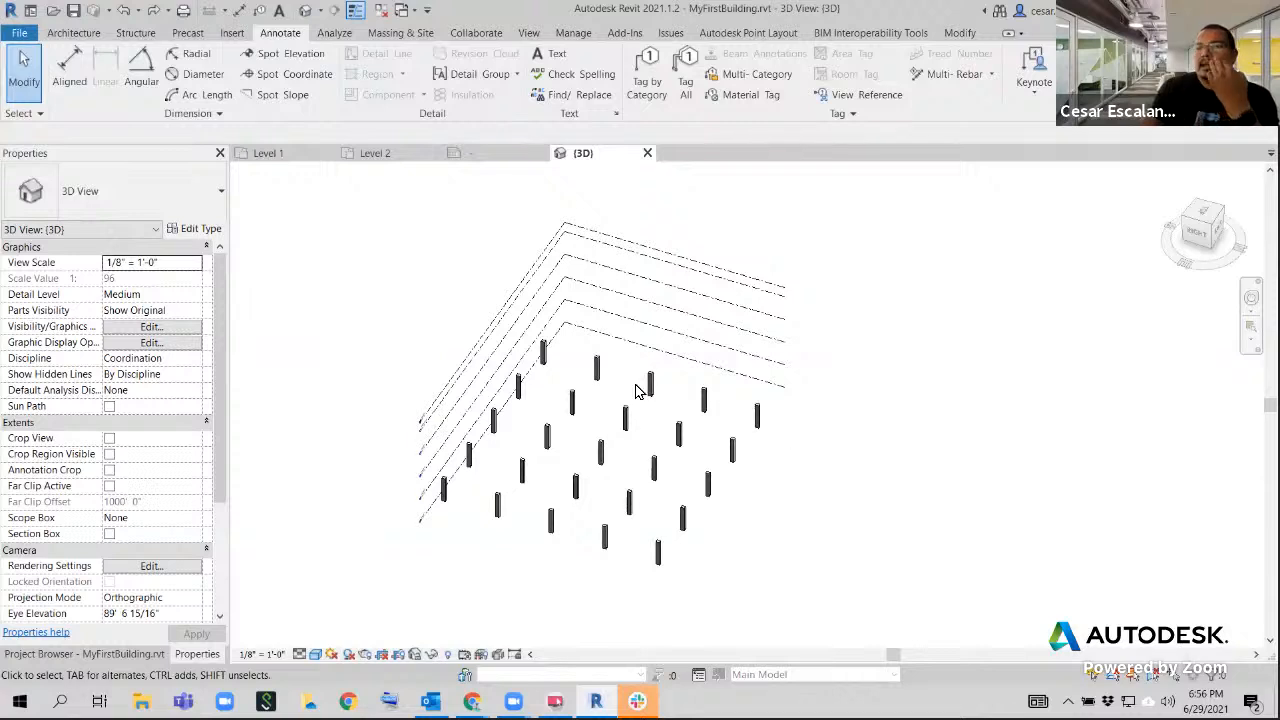
pyautogui.click(95, 655)
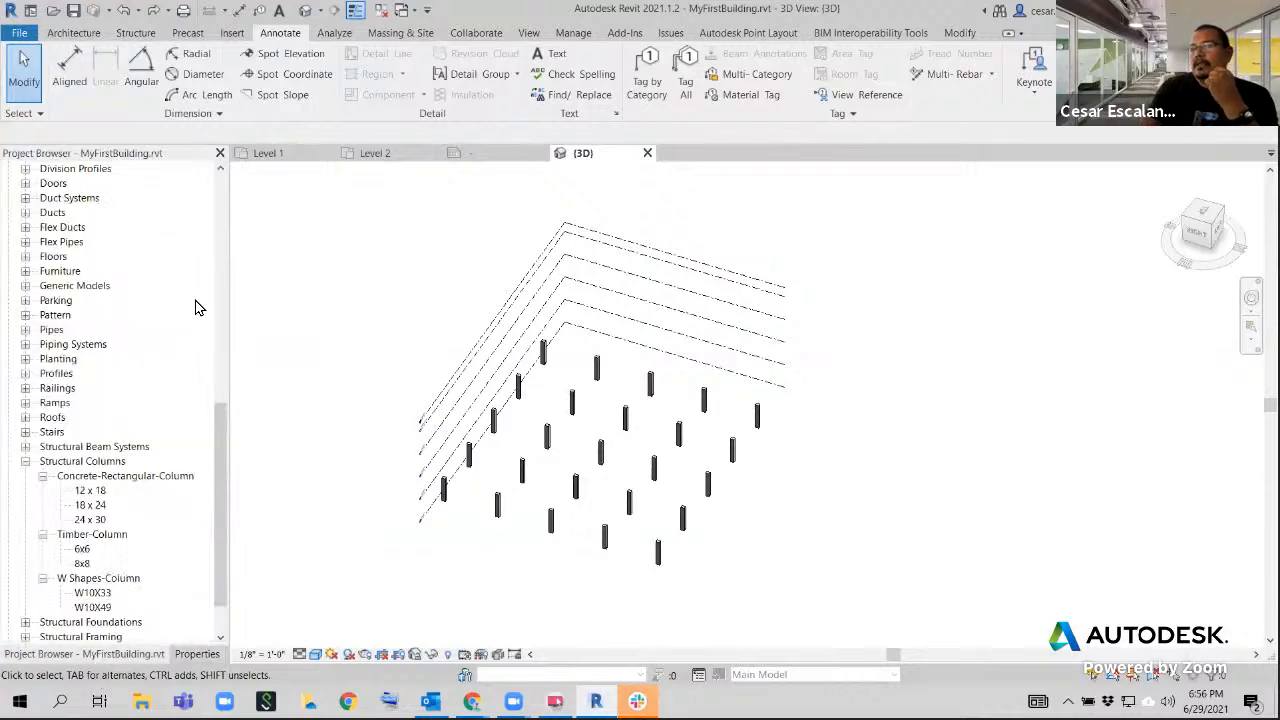
pyautogui.click(268, 155)
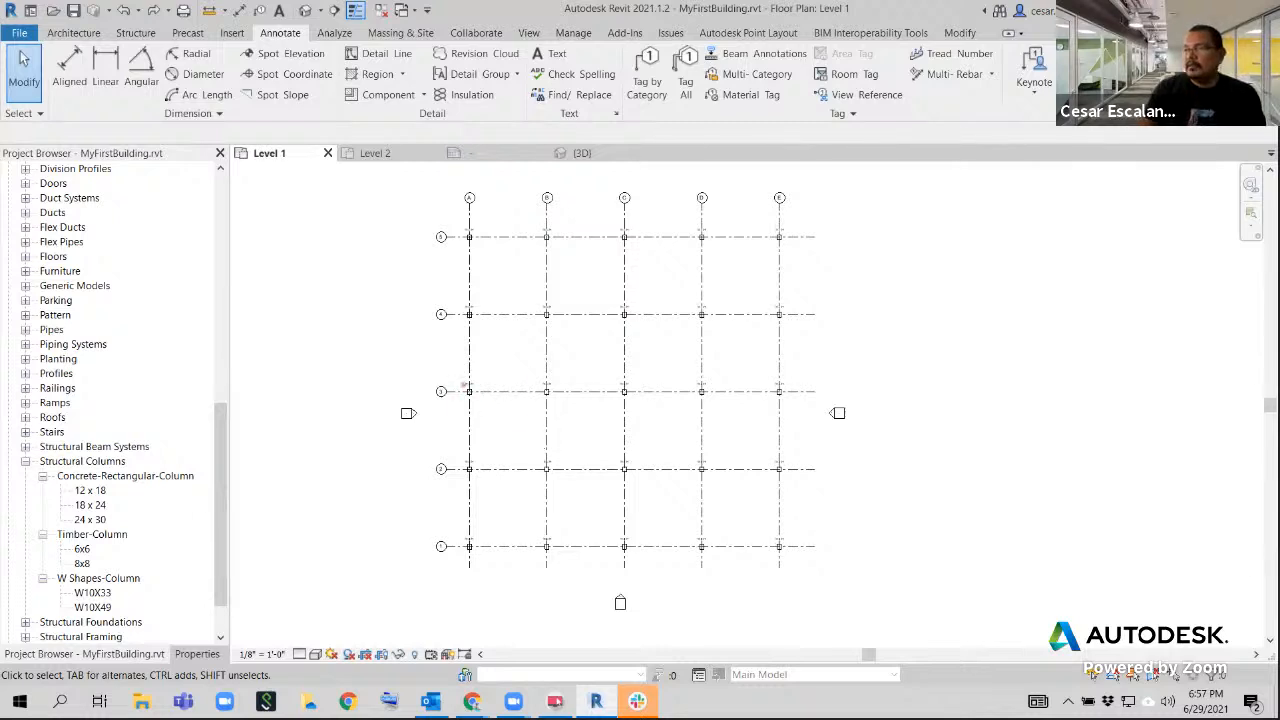
pyautogui.moveTo(463, 384)
pyautogui.mouseDown()
pyautogui.moveTo(711, 546)
pyautogui.moveTo(713, 562)
pyautogui.mouseUp()
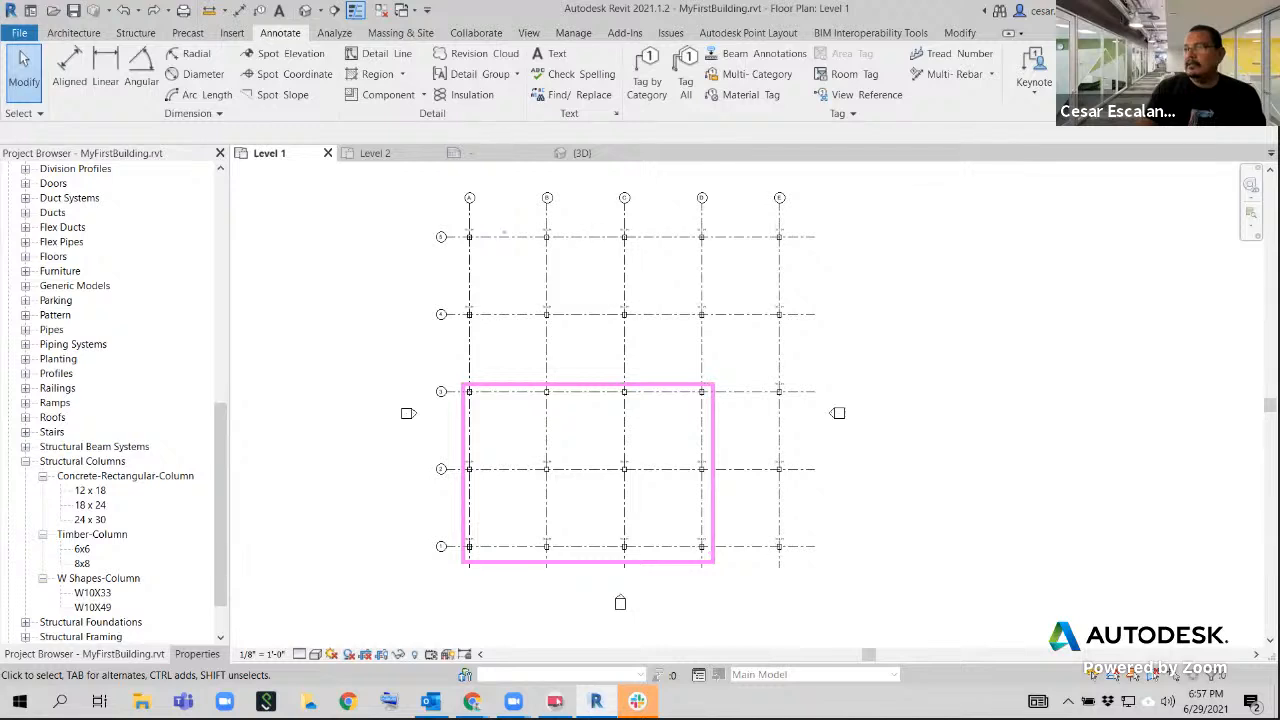
pyautogui.moveTo(540, 236)
pyautogui.mouseDown()
pyautogui.moveTo(663, 311)
pyautogui.moveTo(860, 509)
pyautogui.moveTo(790, 393)
pyautogui.mouseUp()
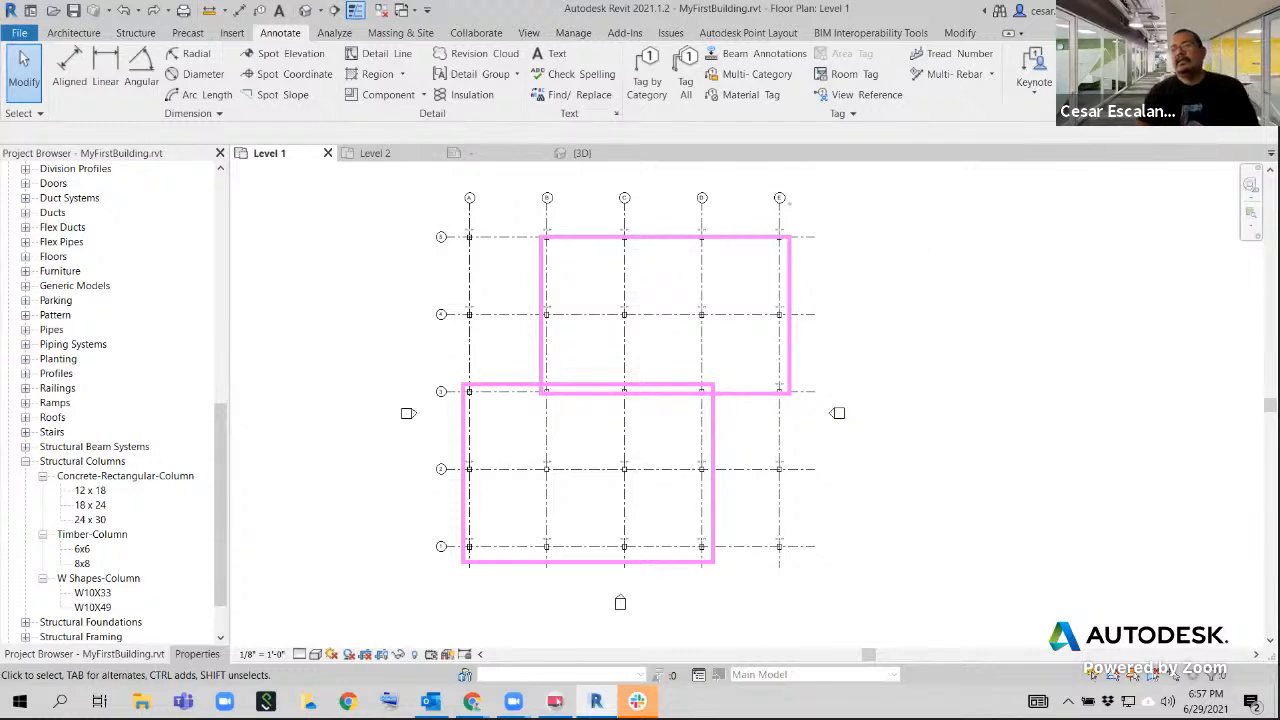
pyautogui.press('Escape')
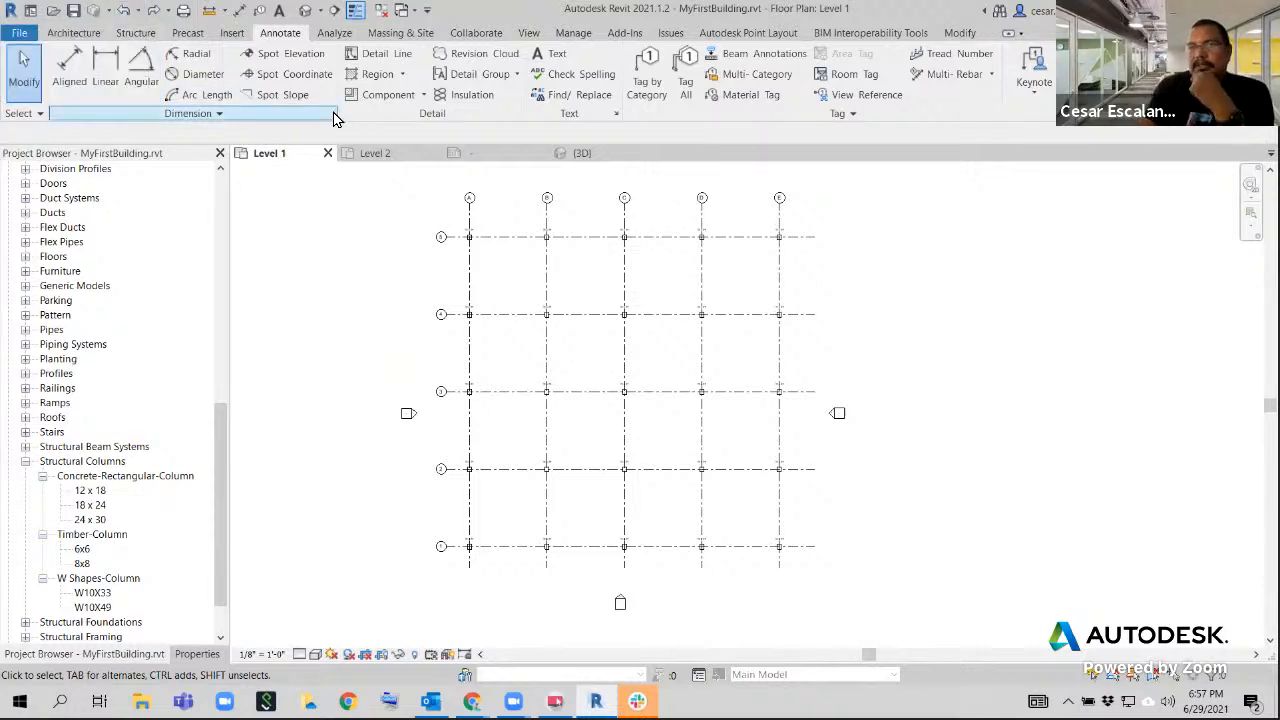
pyautogui.click(75, 36)
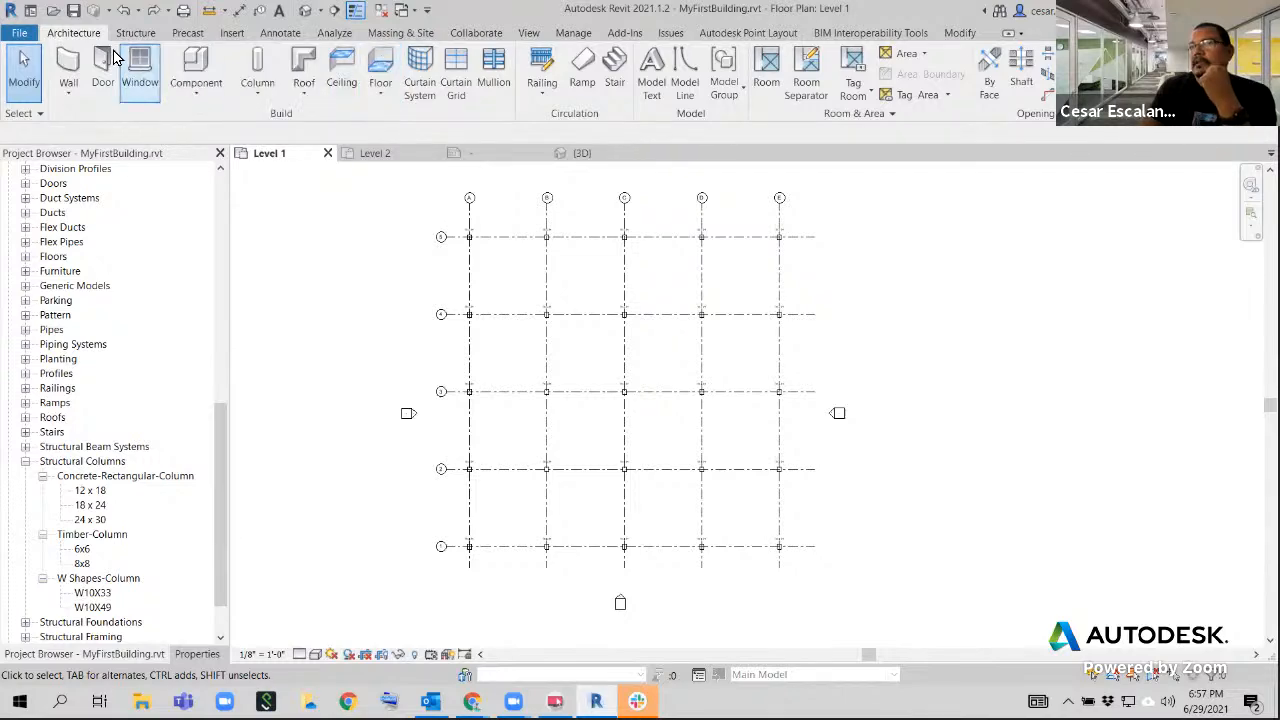
pyautogui.click(30, 11)
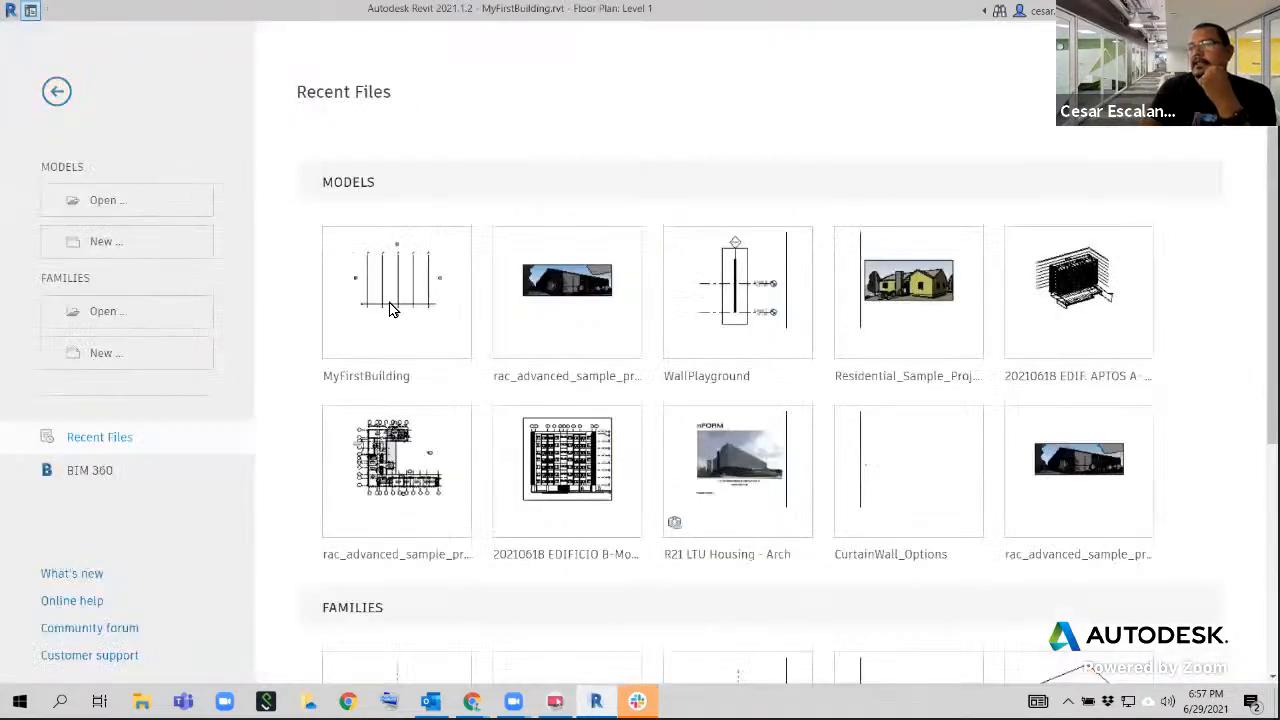
pyautogui.click(56, 91)
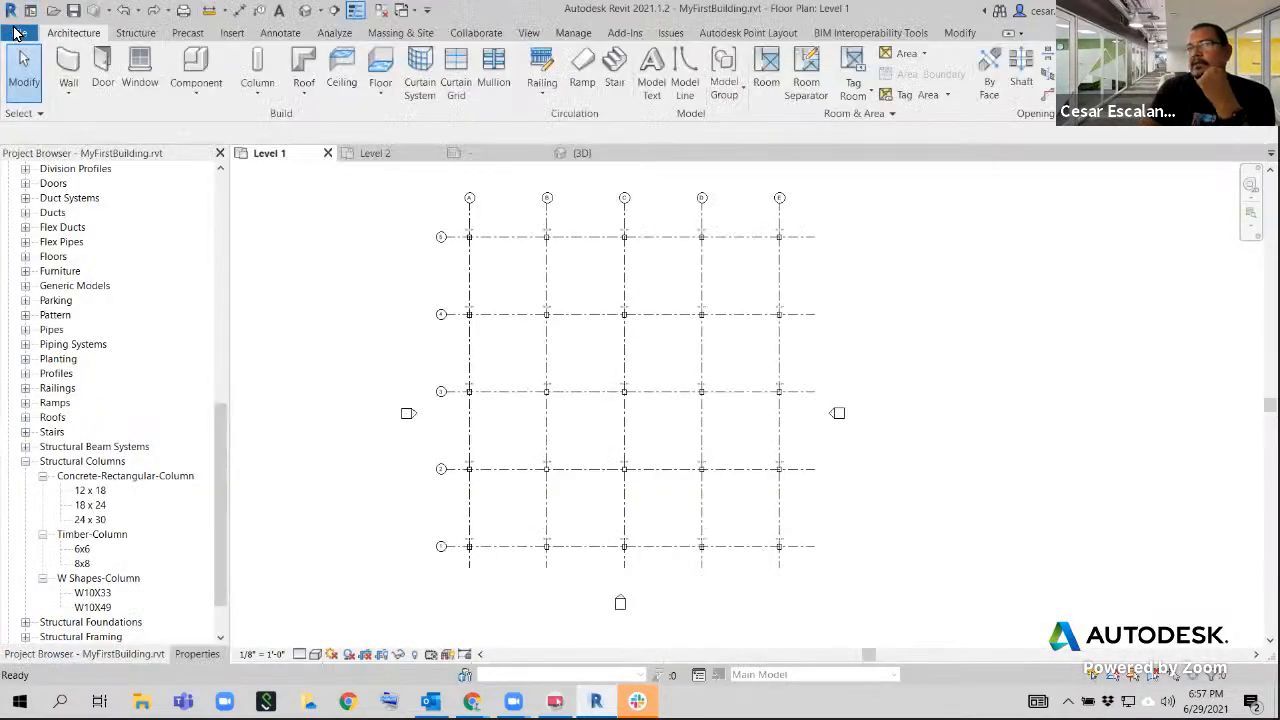
pyautogui.click(30, 11)
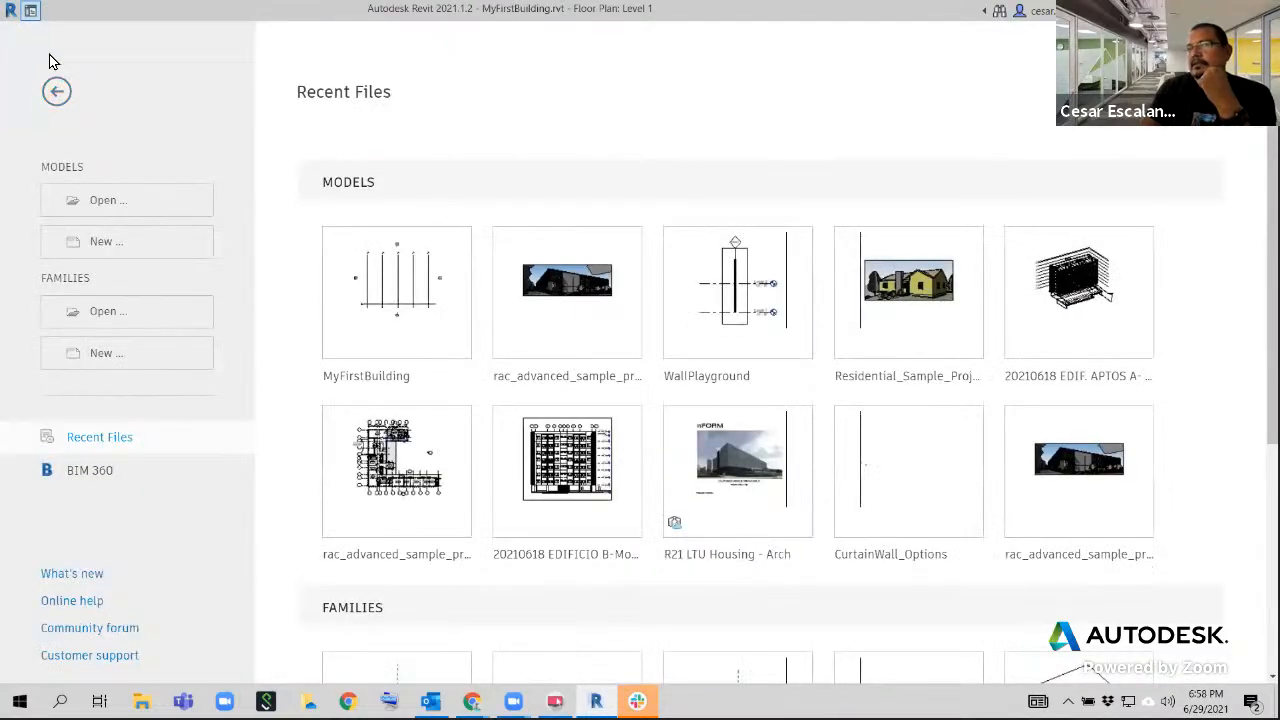
pyautogui.click(56, 95)
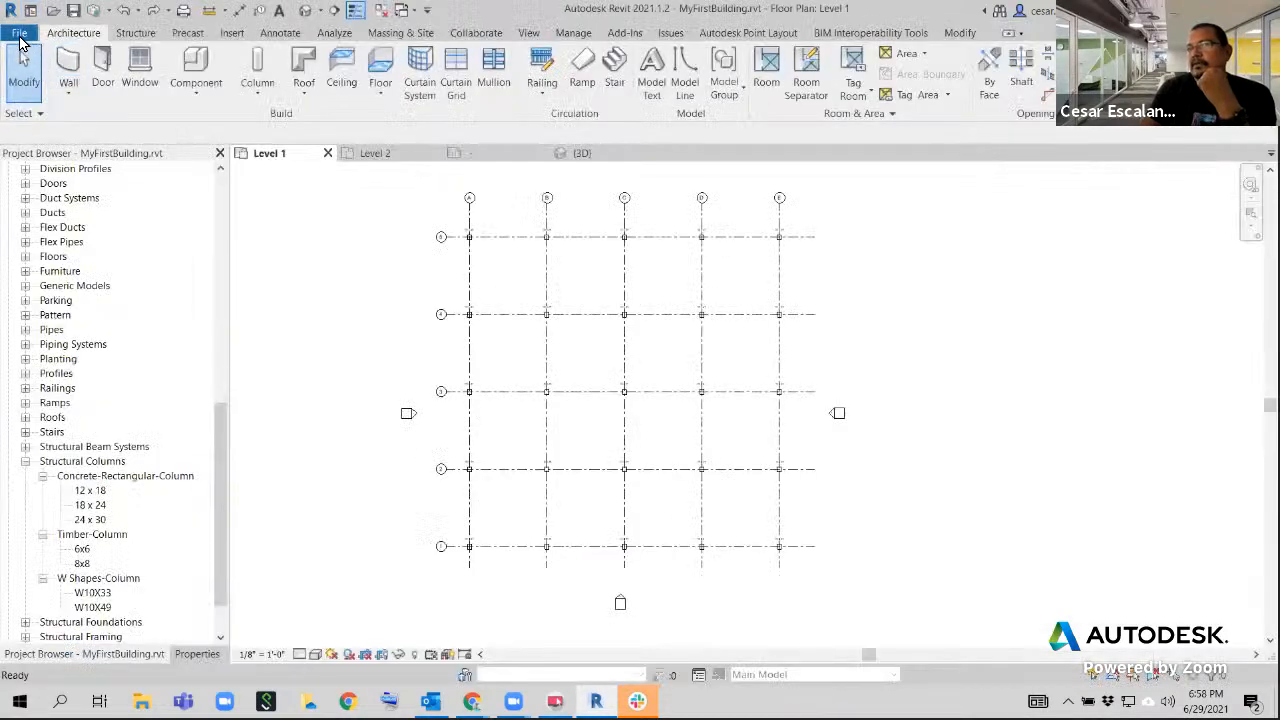
pyautogui.click(30, 12)
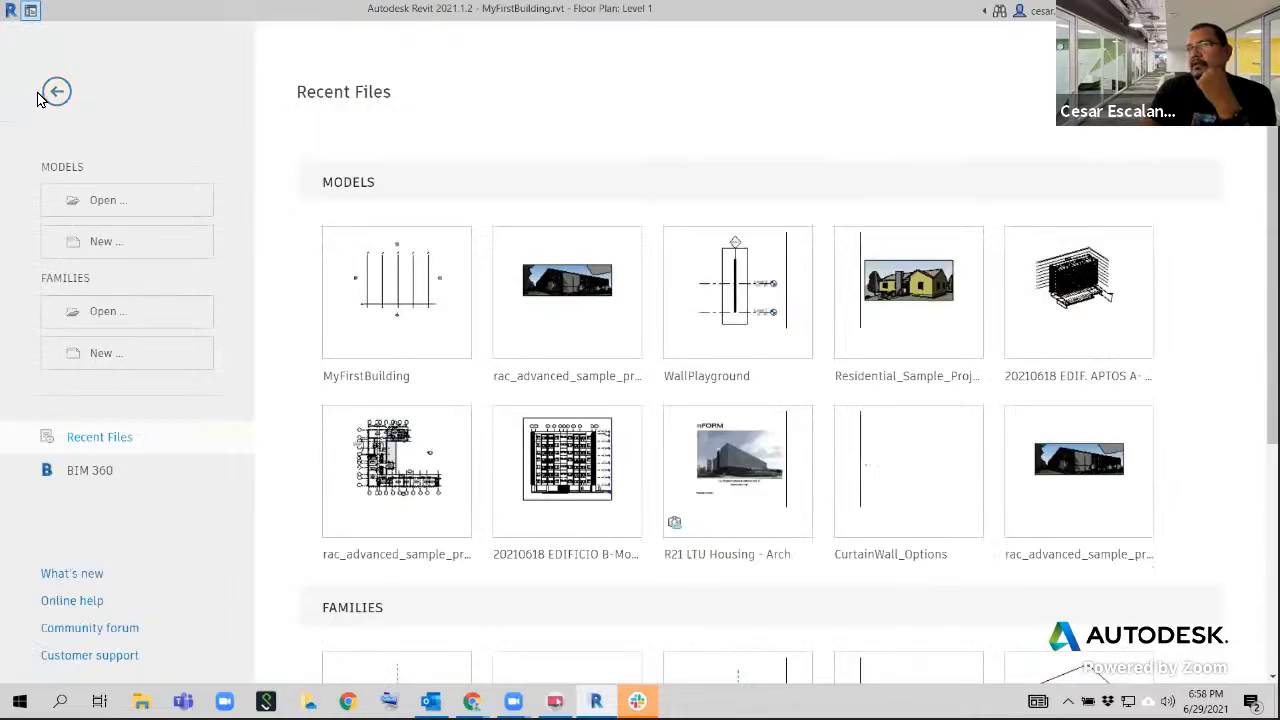
pyautogui.click(50, 95)
# Set the user interface option for tooltip assistance to None
pyautogui.click(21, 36)
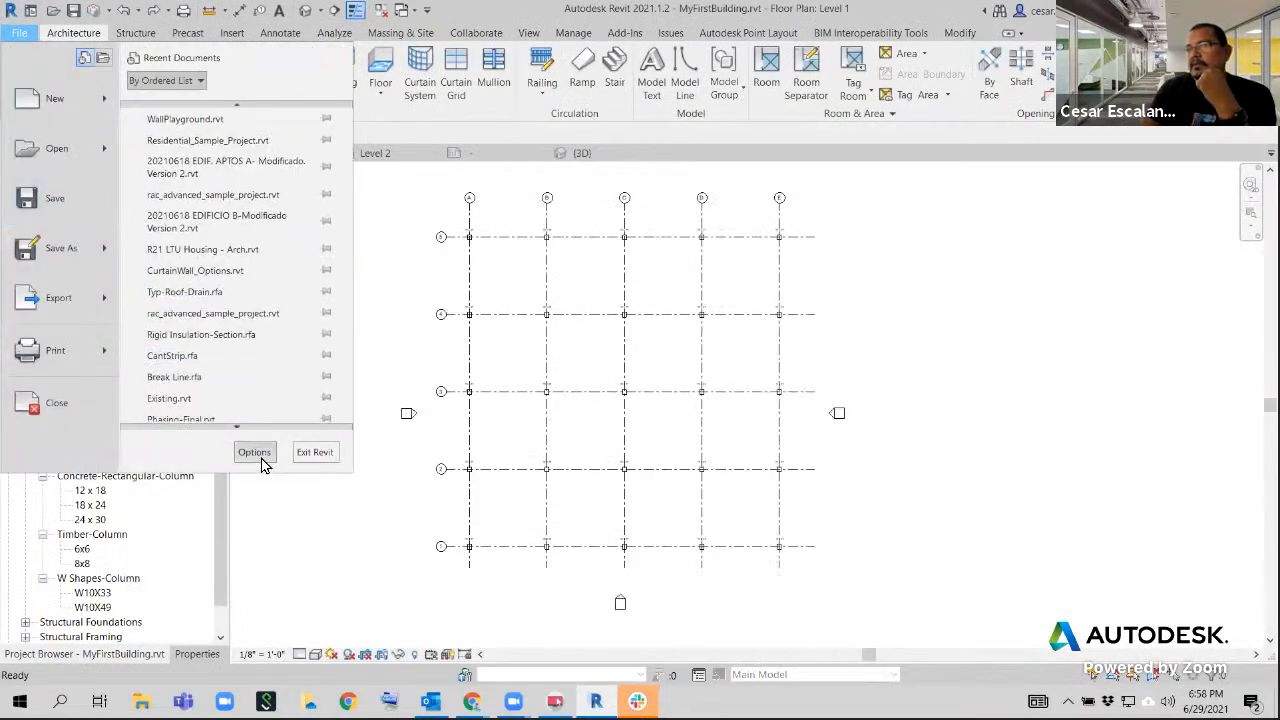
pyautogui.click(551, 341)
pyautogui.click(402, 110)
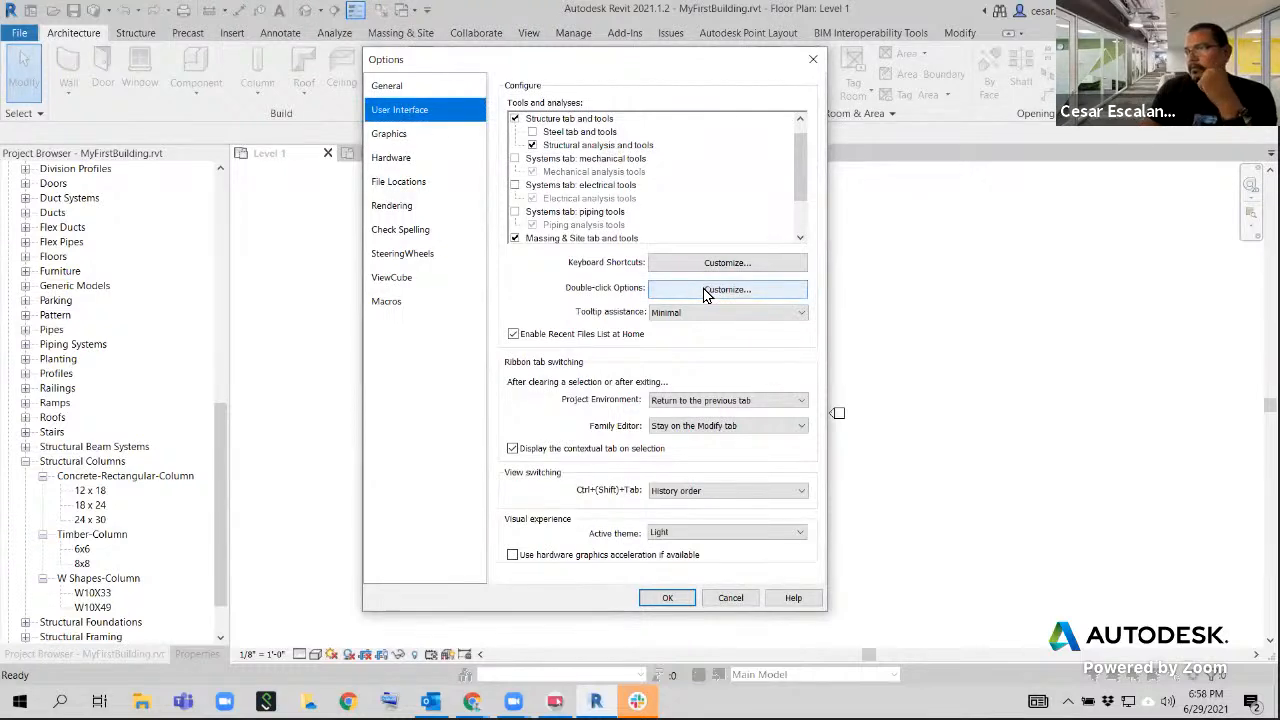
pyautogui.click(705, 312)
pyautogui.click(688, 324)
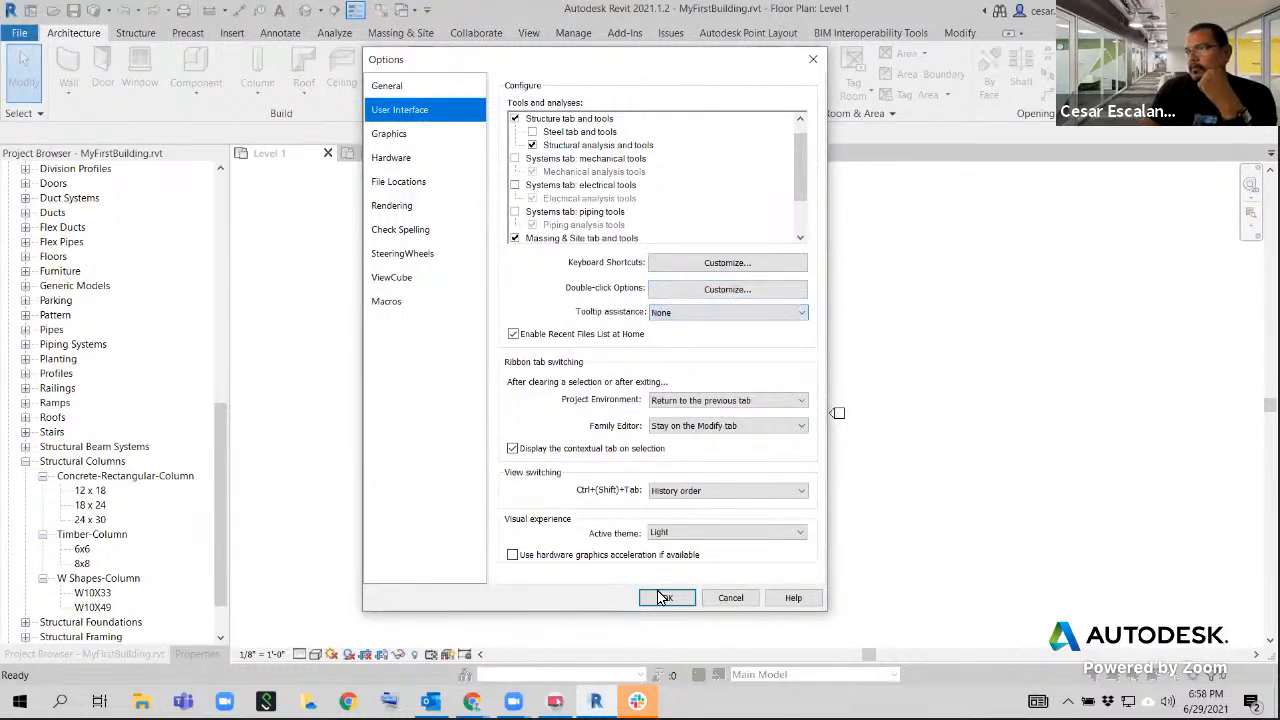
pyautogui.click(667, 598)
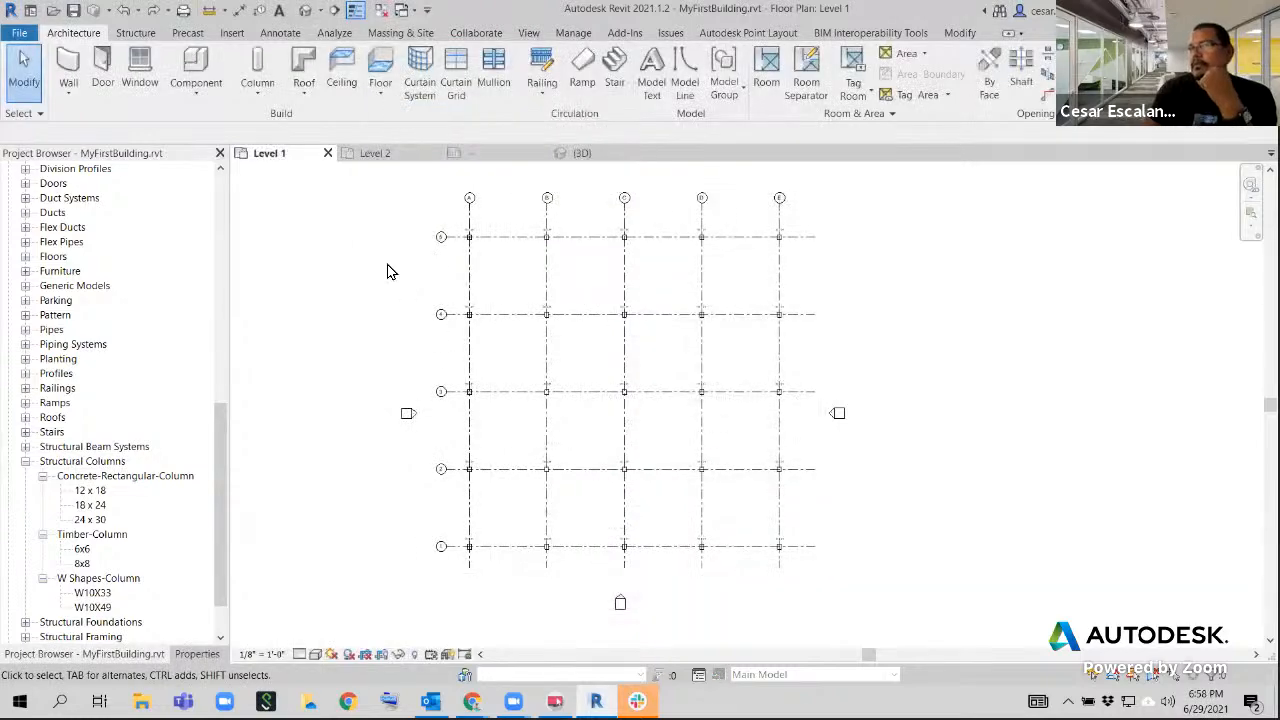
# Start the boundary sketch for a new floor in the Level 1 plan
pyautogui.click(383, 62)
pyautogui.moveTo(535, 697)
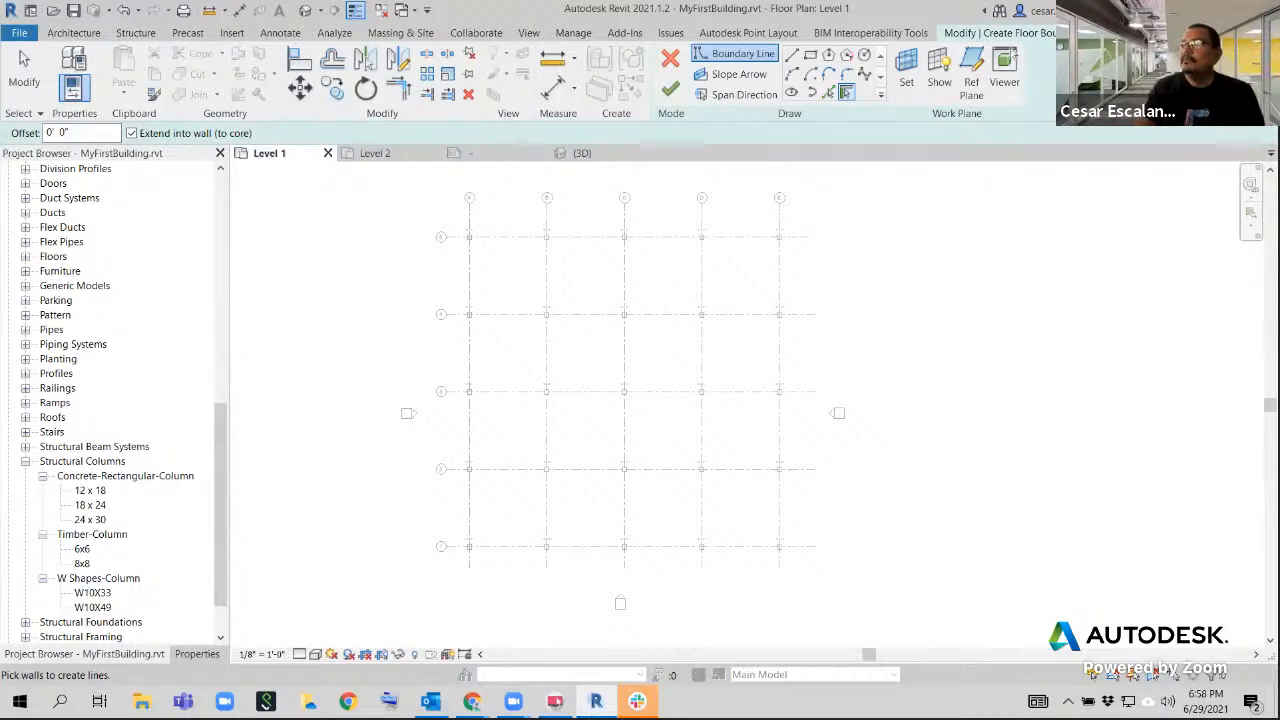
pyautogui.click(690, 166)
pyautogui.write('sketch mode')
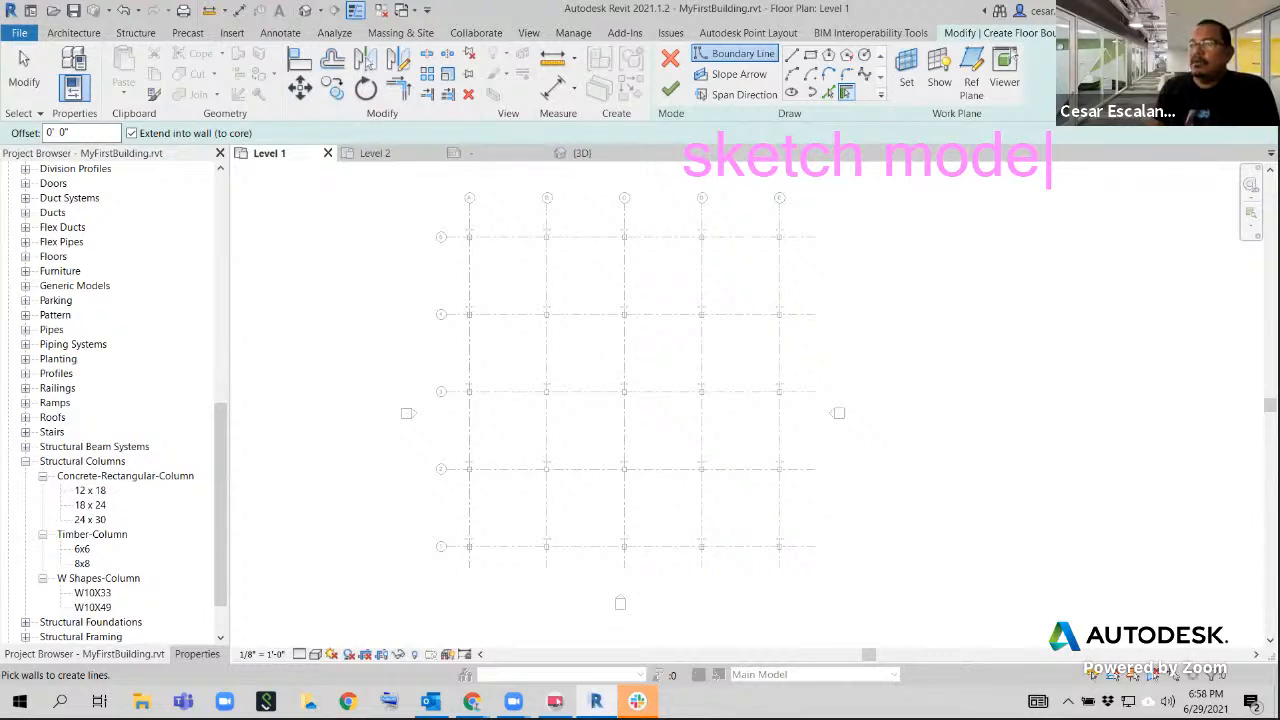
pyautogui.press('Return')
pyautogui.write('1. ')
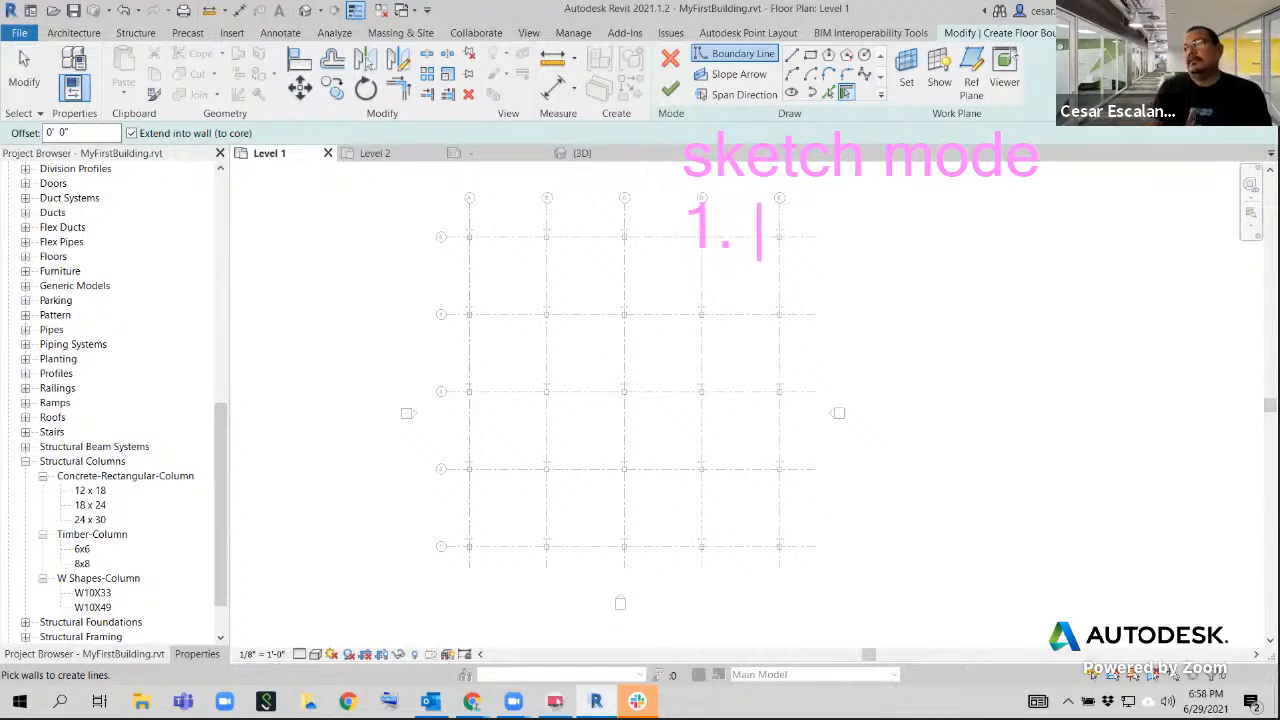
pyautogui.write('K')
pyautogui.press('BackSpace')
pyautogui.write('S')
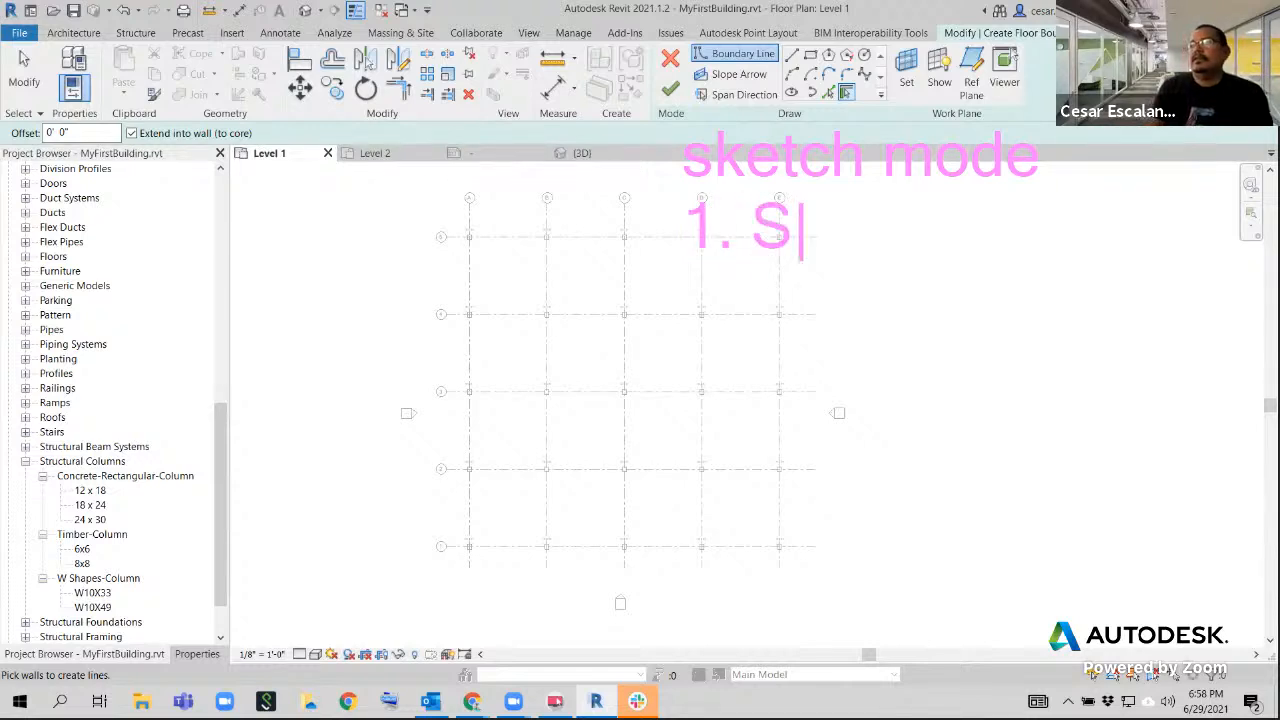
pyautogui.write('ketch Lines')
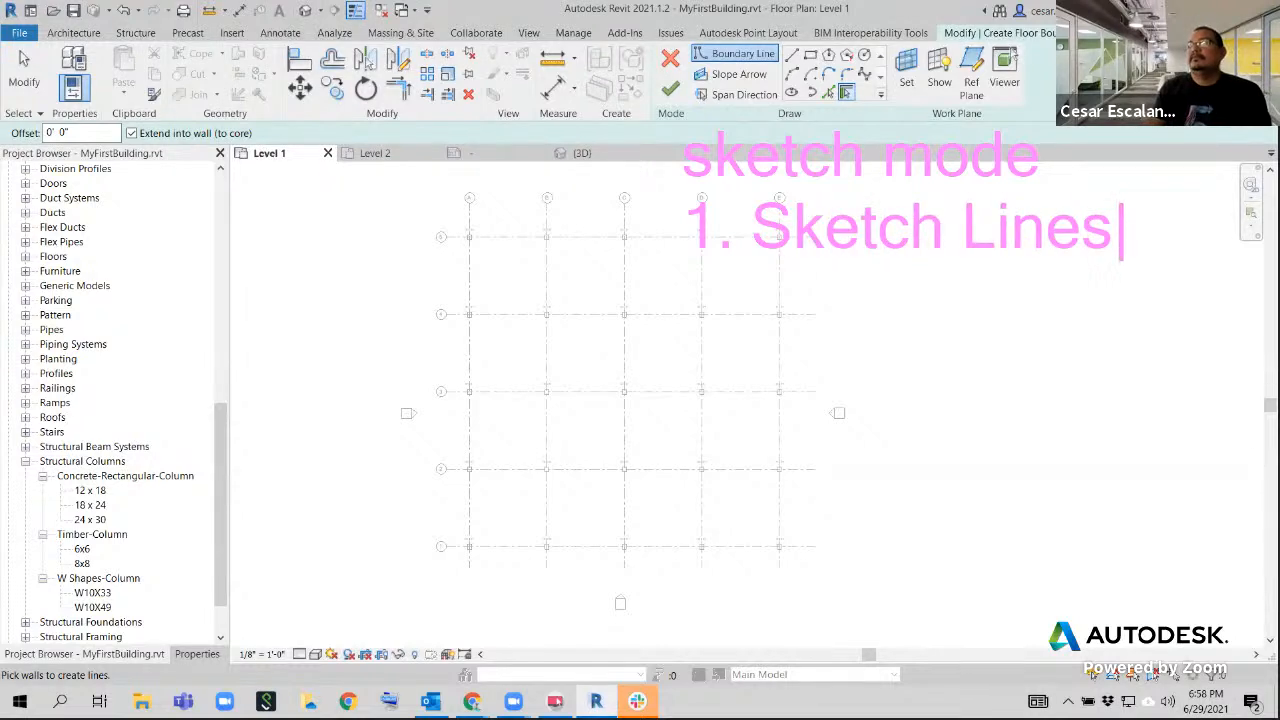
pyautogui.press('Return')
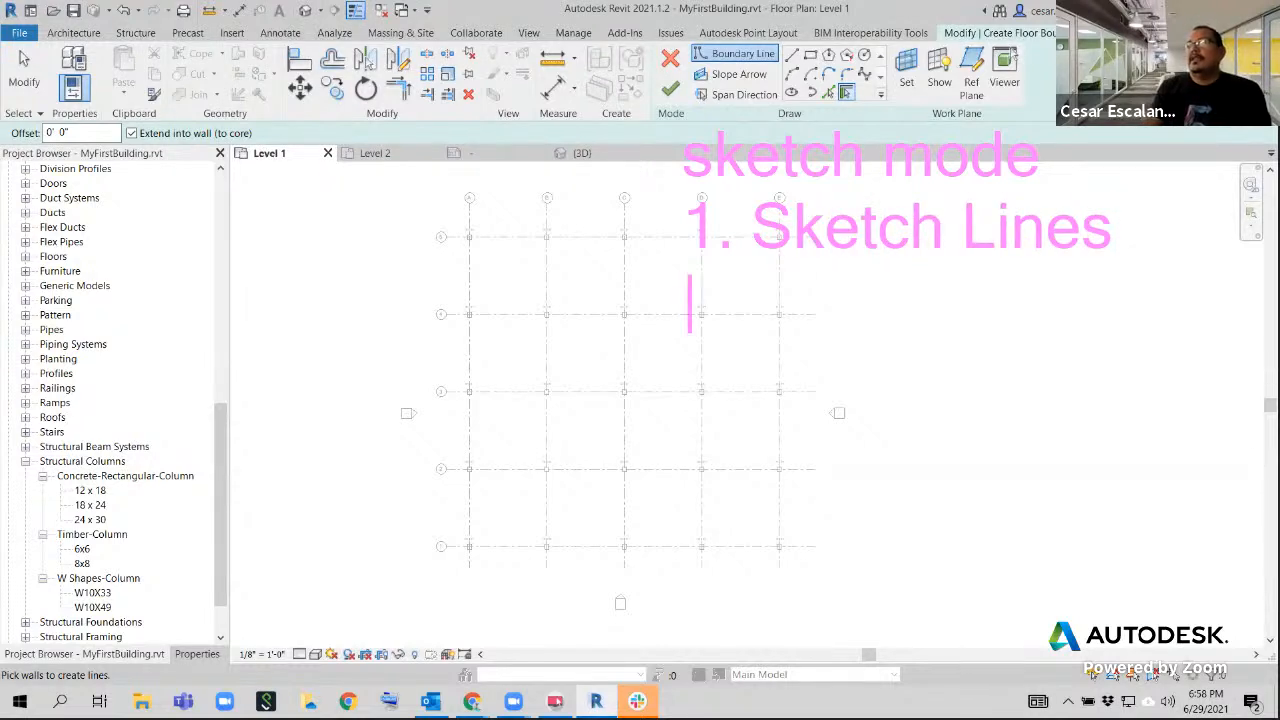
pyautogui.write('2.')
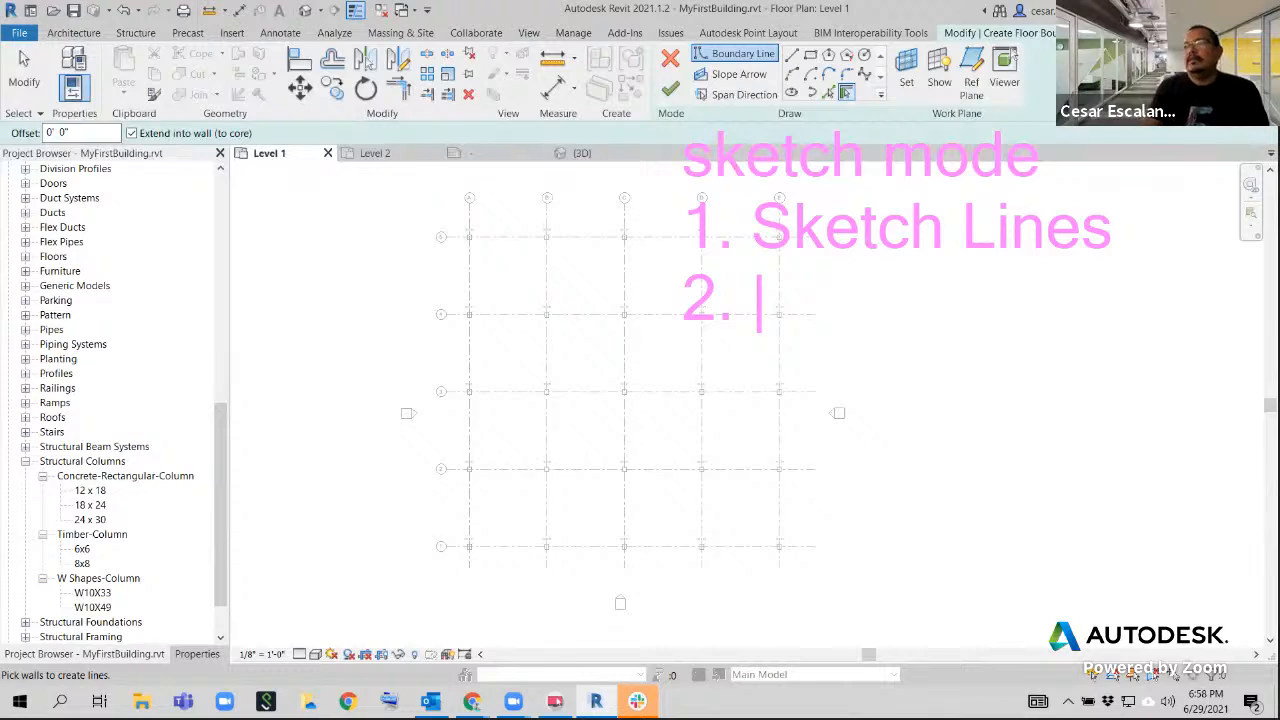
pyautogui.write('Red ZX')
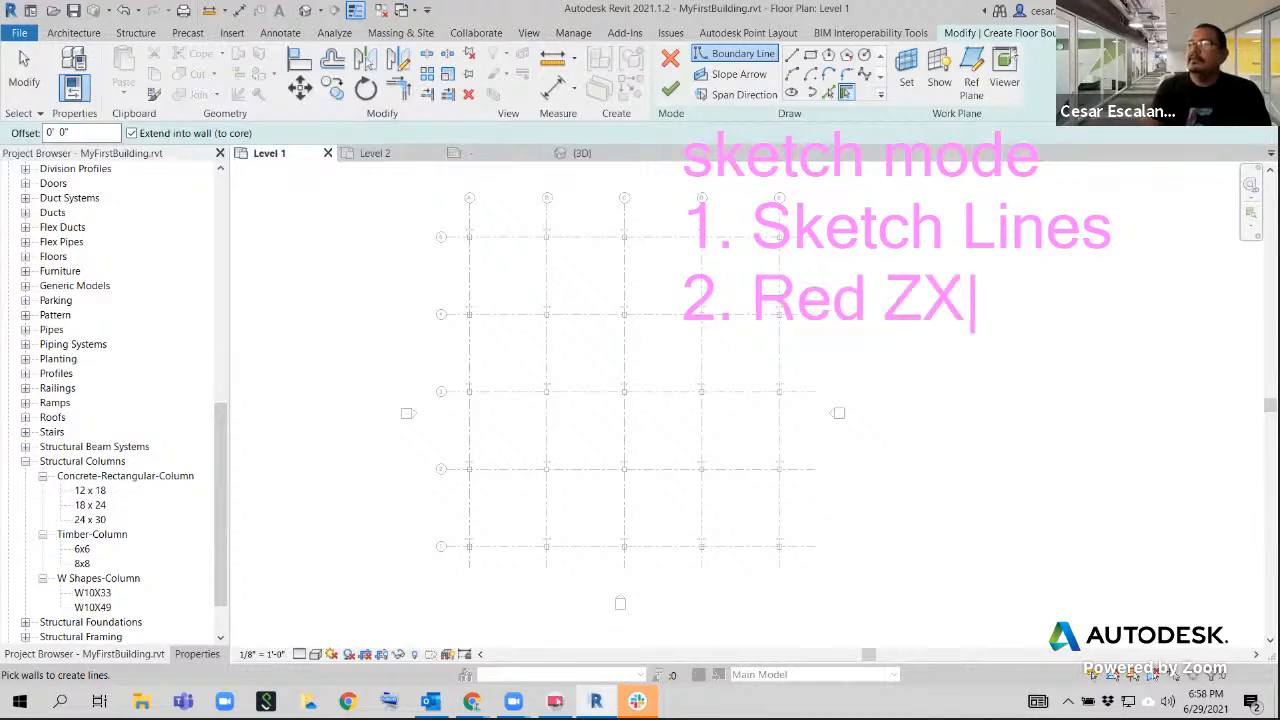
pyautogui.press('BackSpace')
pyautogui.press('BackSpace')
pyautogui.write('X or ')
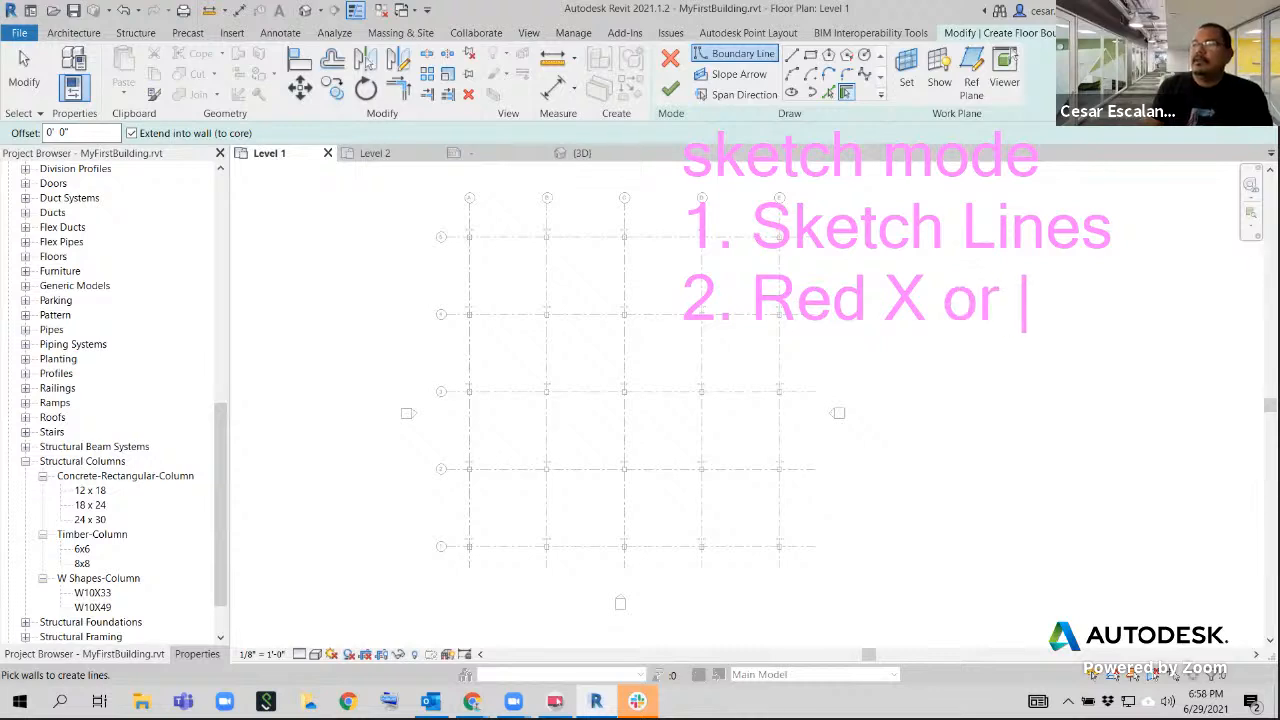
pyautogui.write('Green')
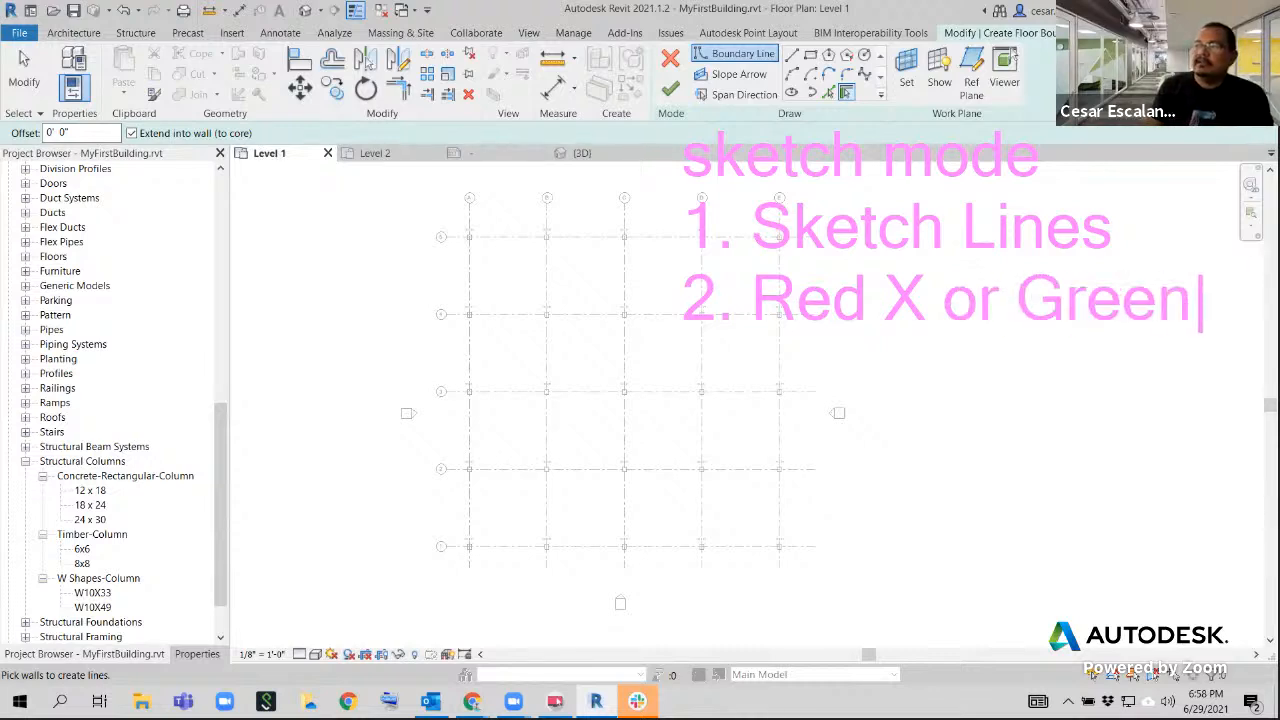
pyautogui.write('Che')
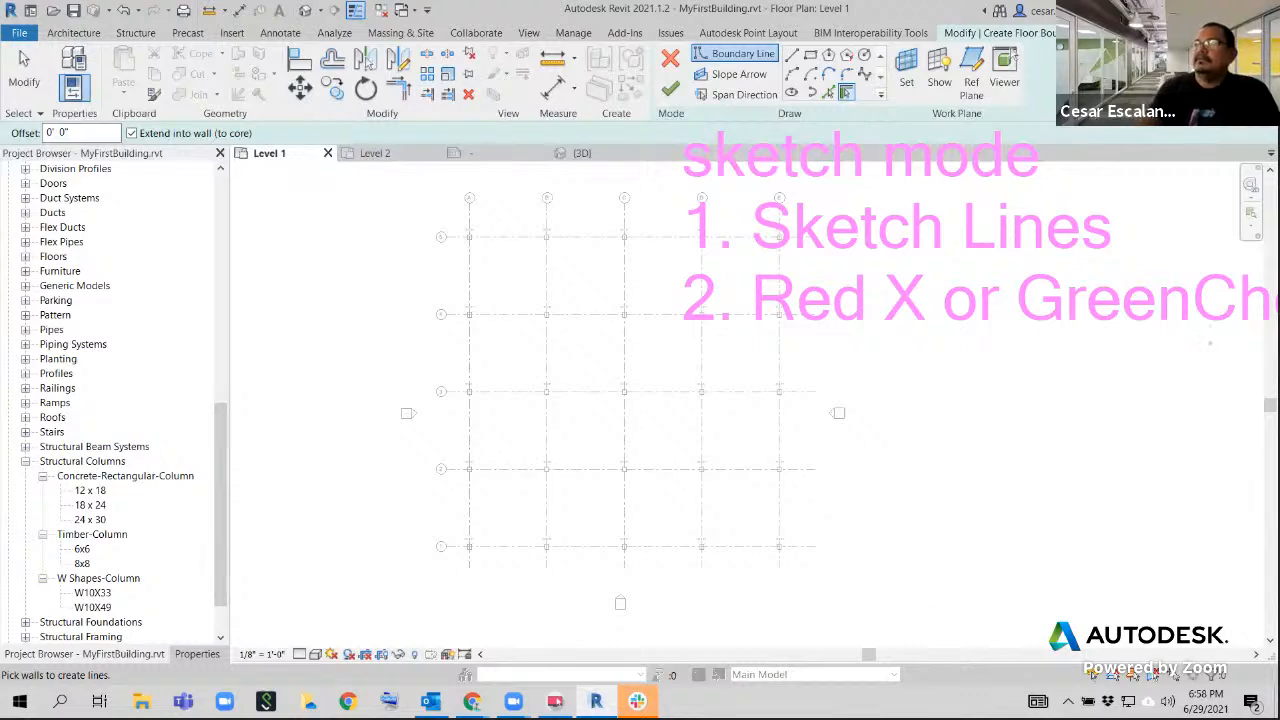
pyautogui.press('Escape')
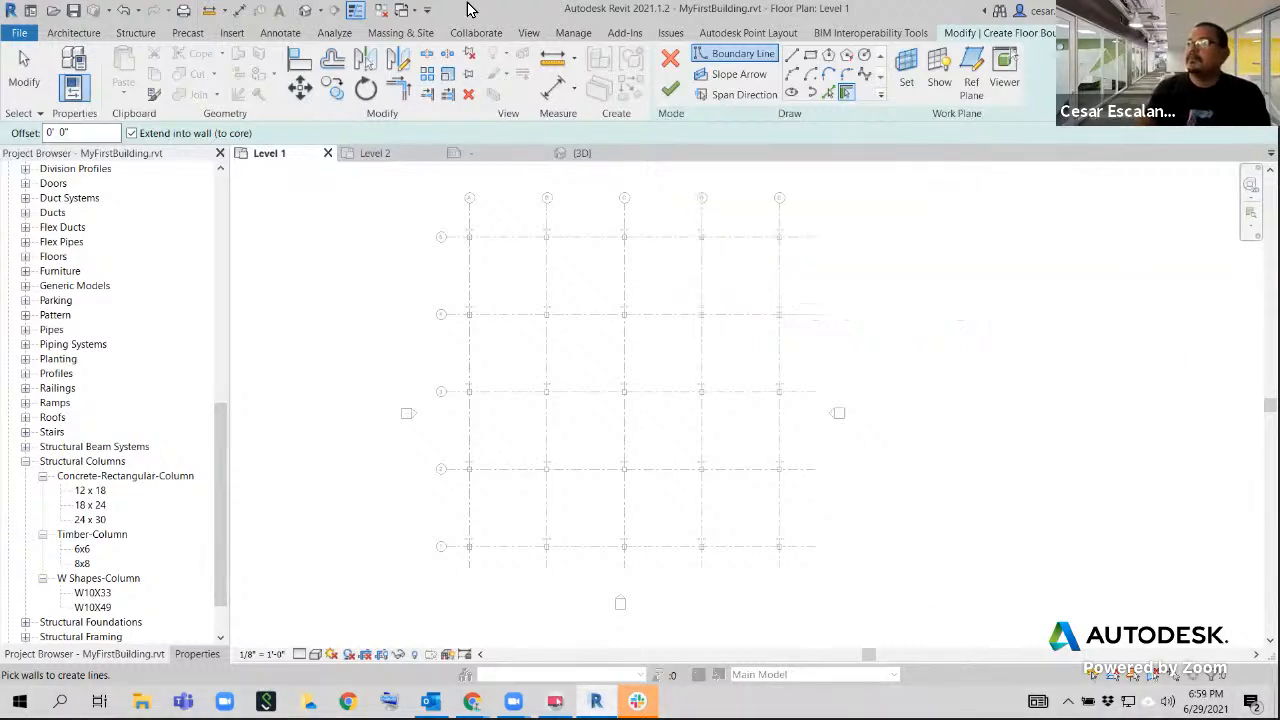
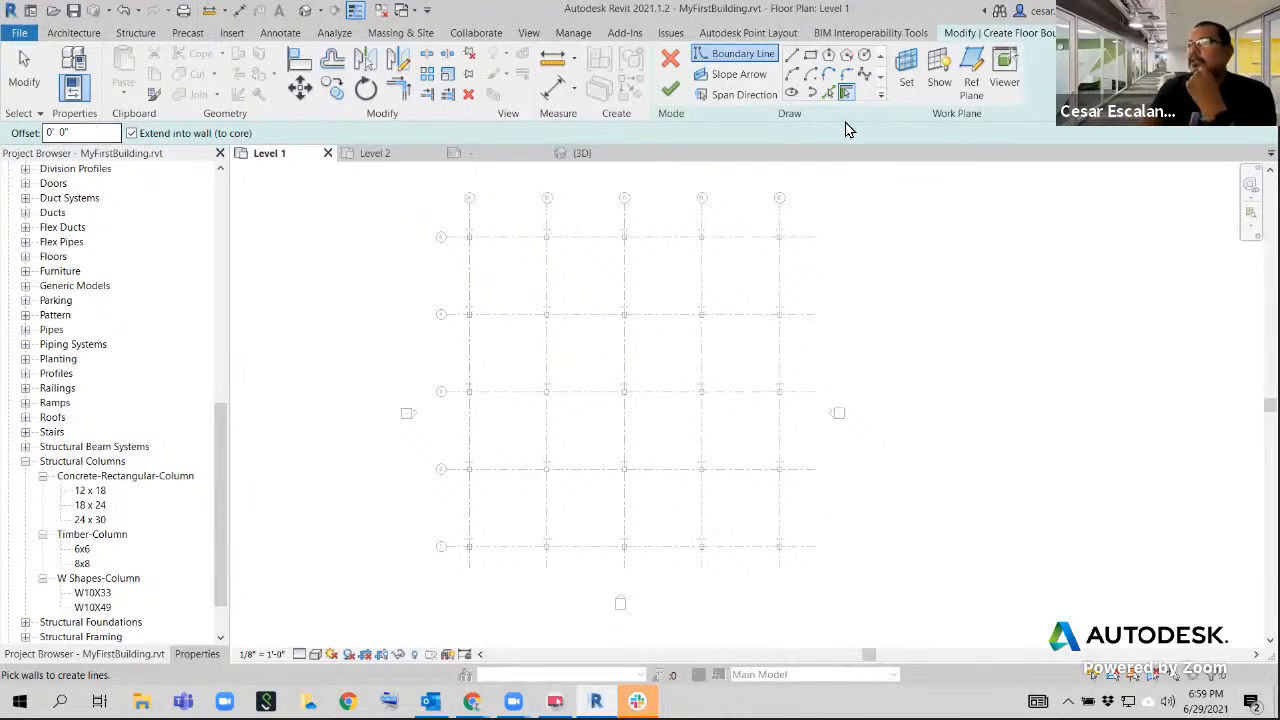
# Choose the straight Line tool for the floor boundary and set its offset to 2' 0"
pyautogui.click(792, 57)
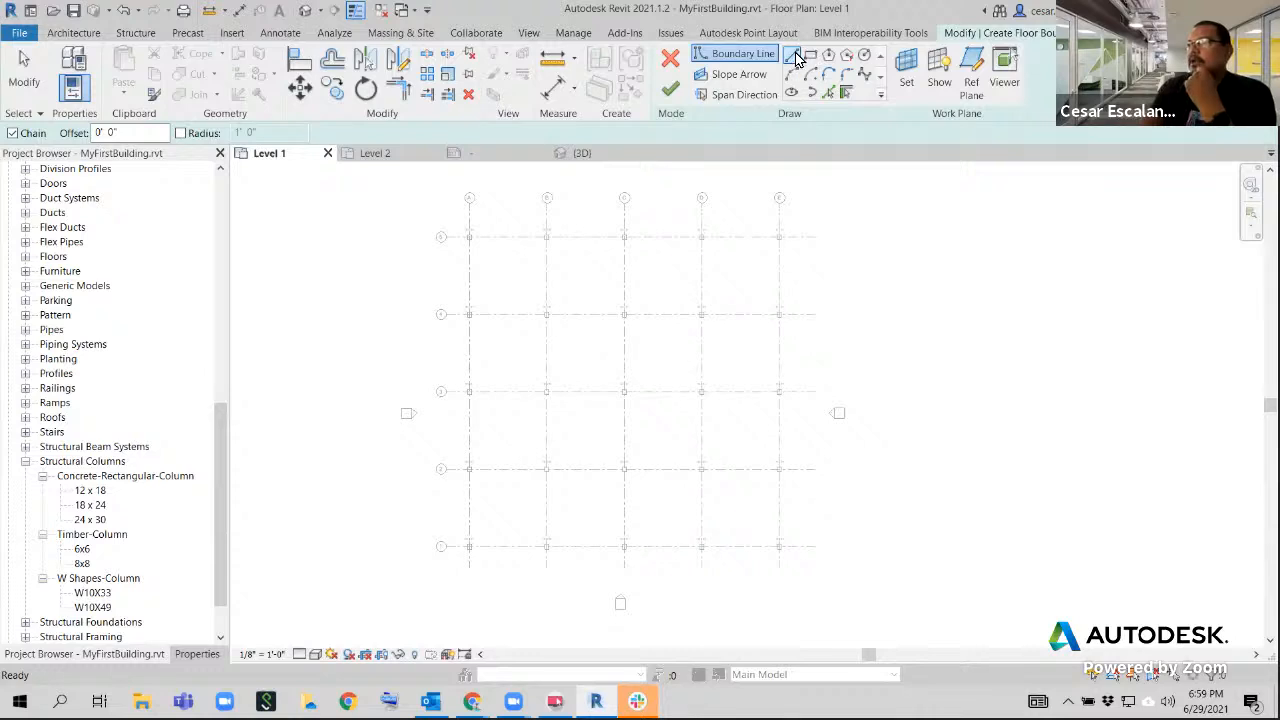
pyautogui.click(155, 131)
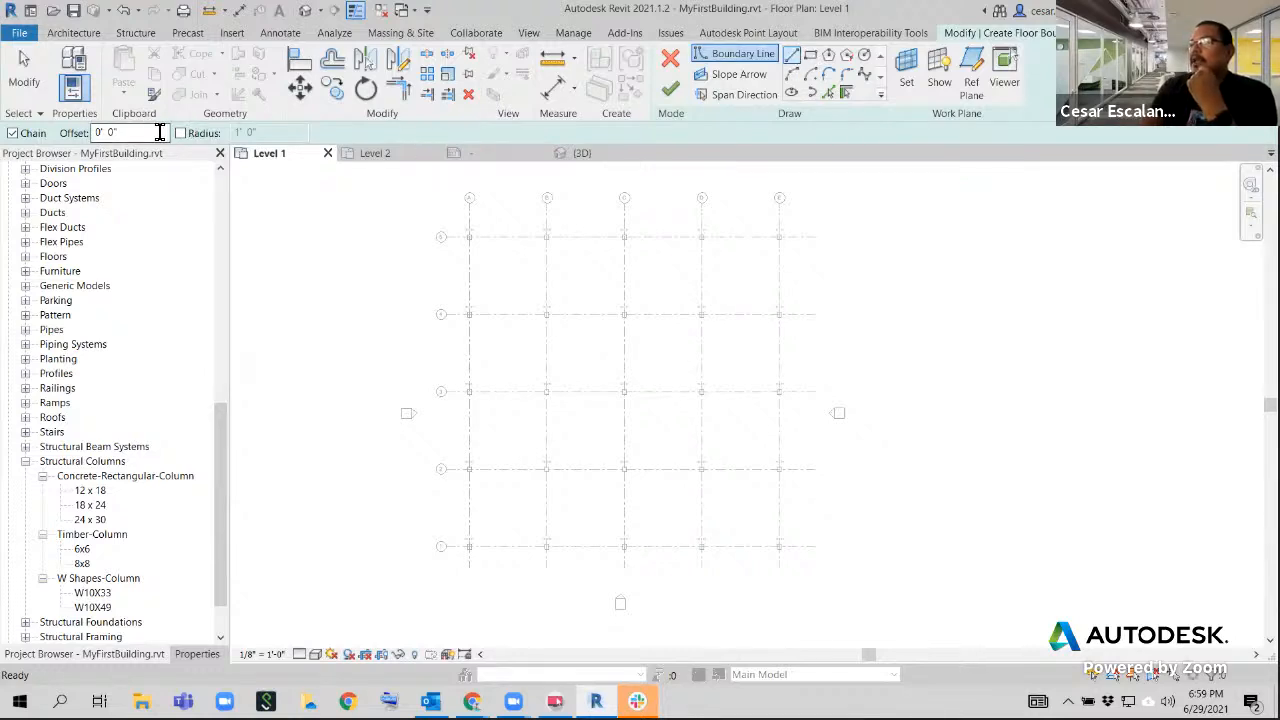
pyautogui.moveTo(133, 131); pyautogui.dragTo(60, 131)
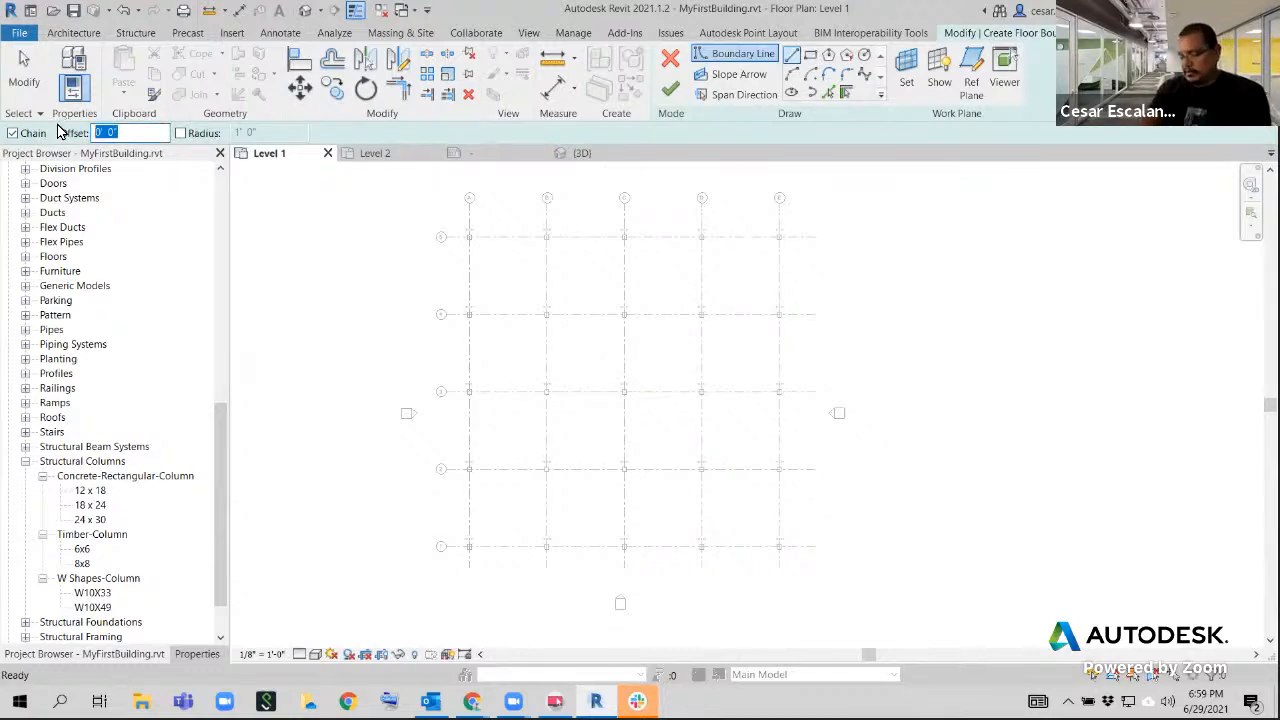
pyautogui.write('2')
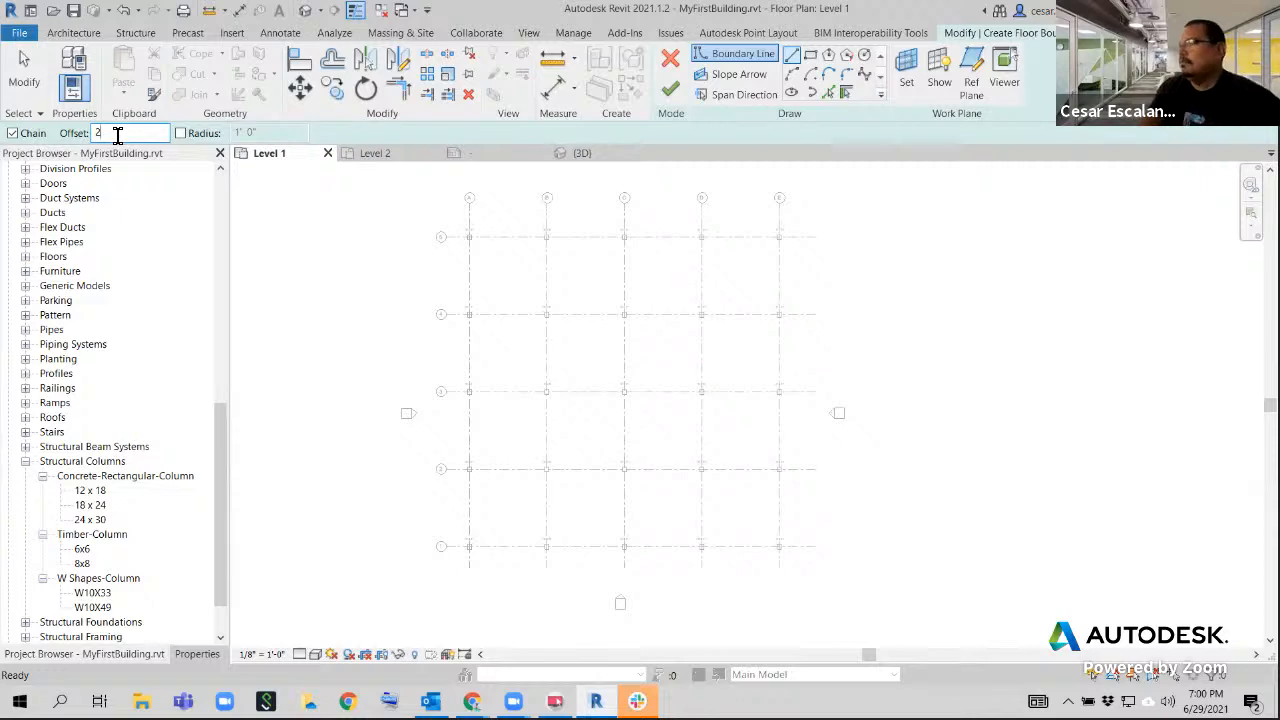
# Start the floor boundary line at the midpoint of the column where grids A and 1 meet
pyautogui.scroll(3, 477, 569)
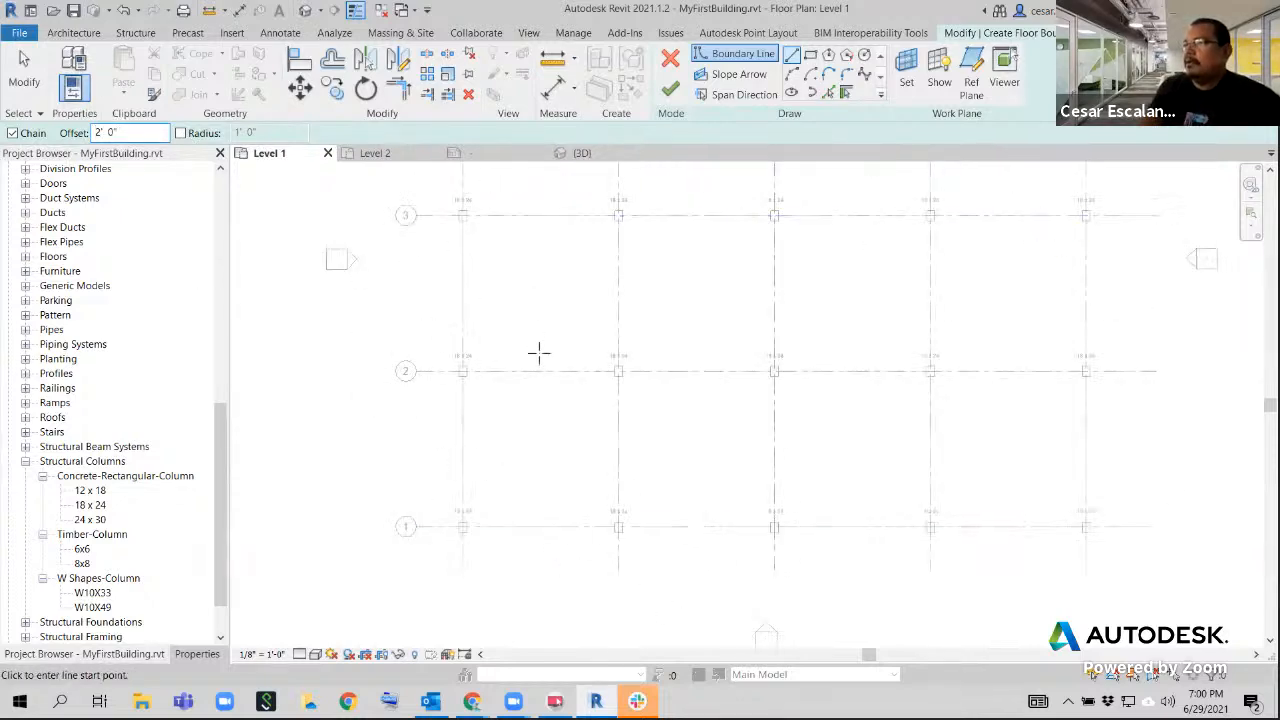
pyautogui.scroll(-3, 537, 351)
pyautogui.moveTo(875, 313); pyautogui.dragTo(817, 383, button='middle')
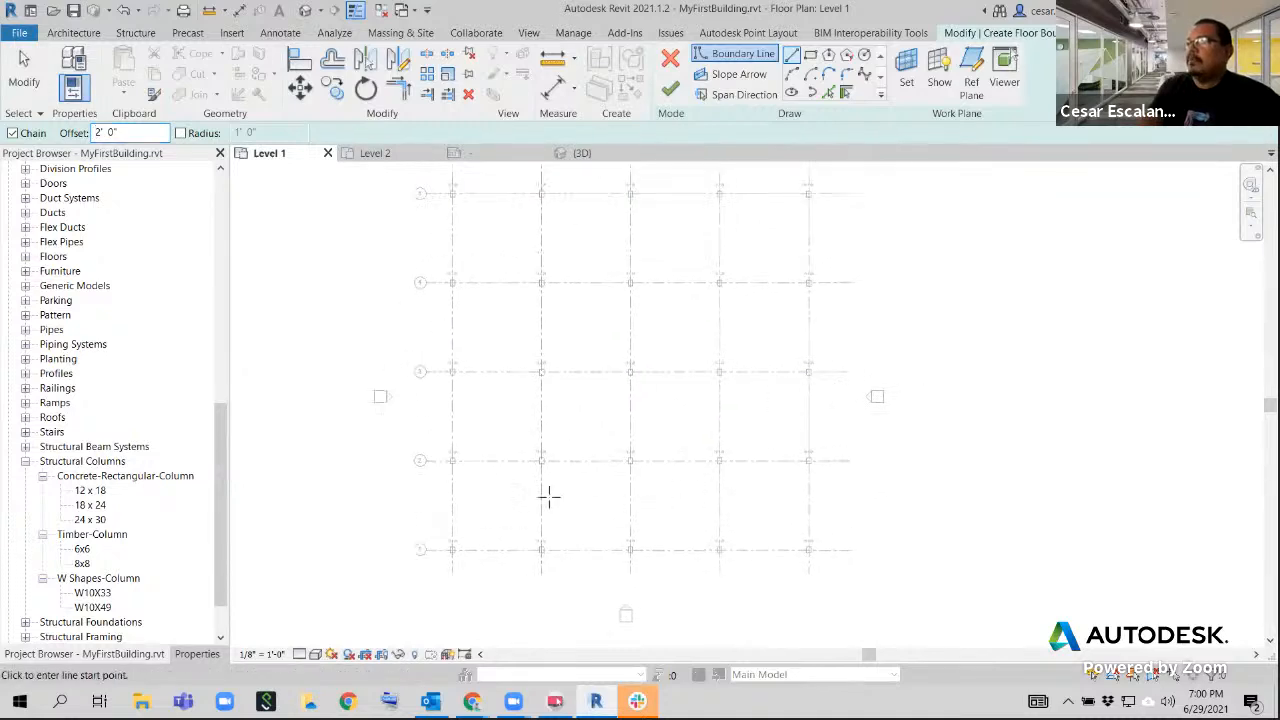
pyautogui.scroll(2, 451, 611)
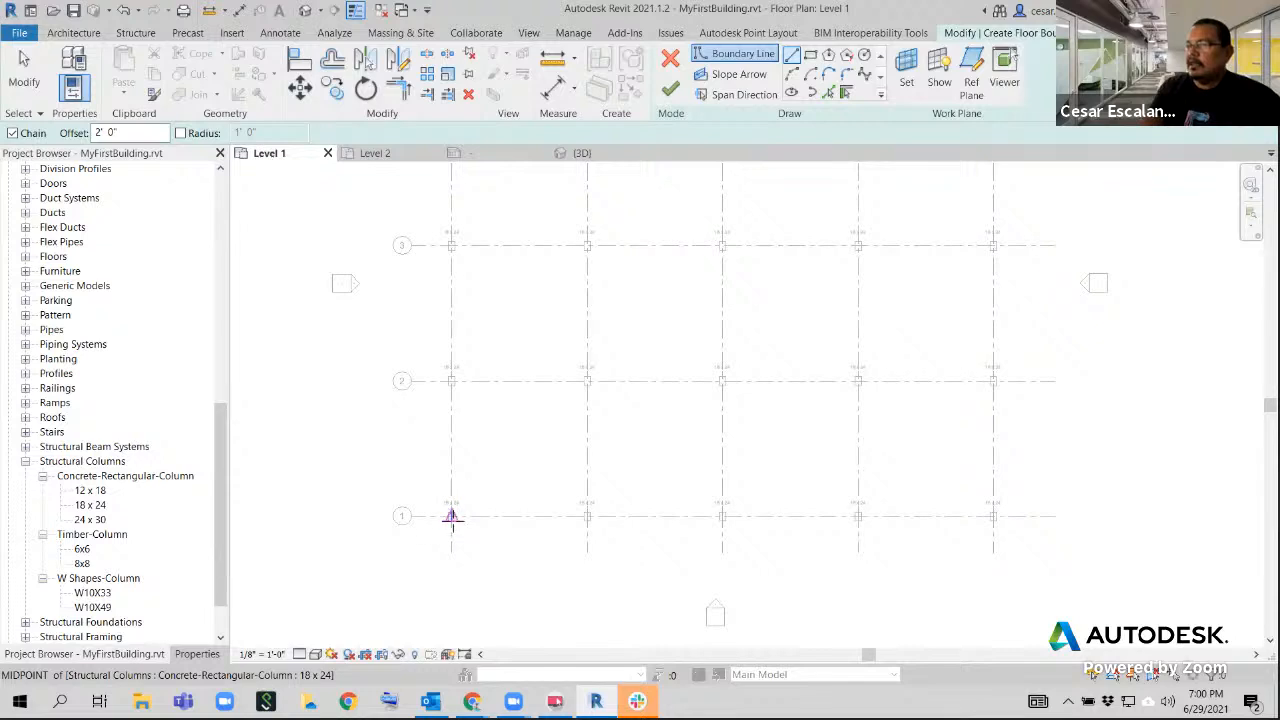
pyautogui.scroll(3, 451, 513)
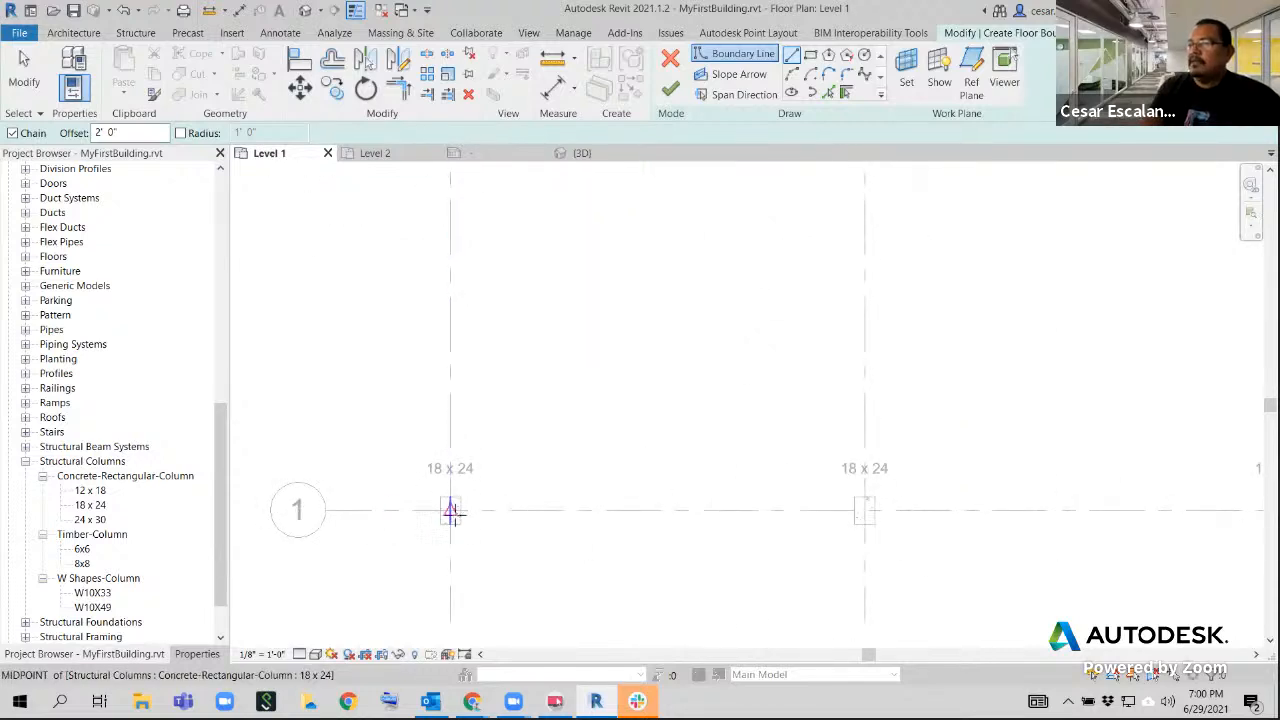
pyautogui.click(451, 511)
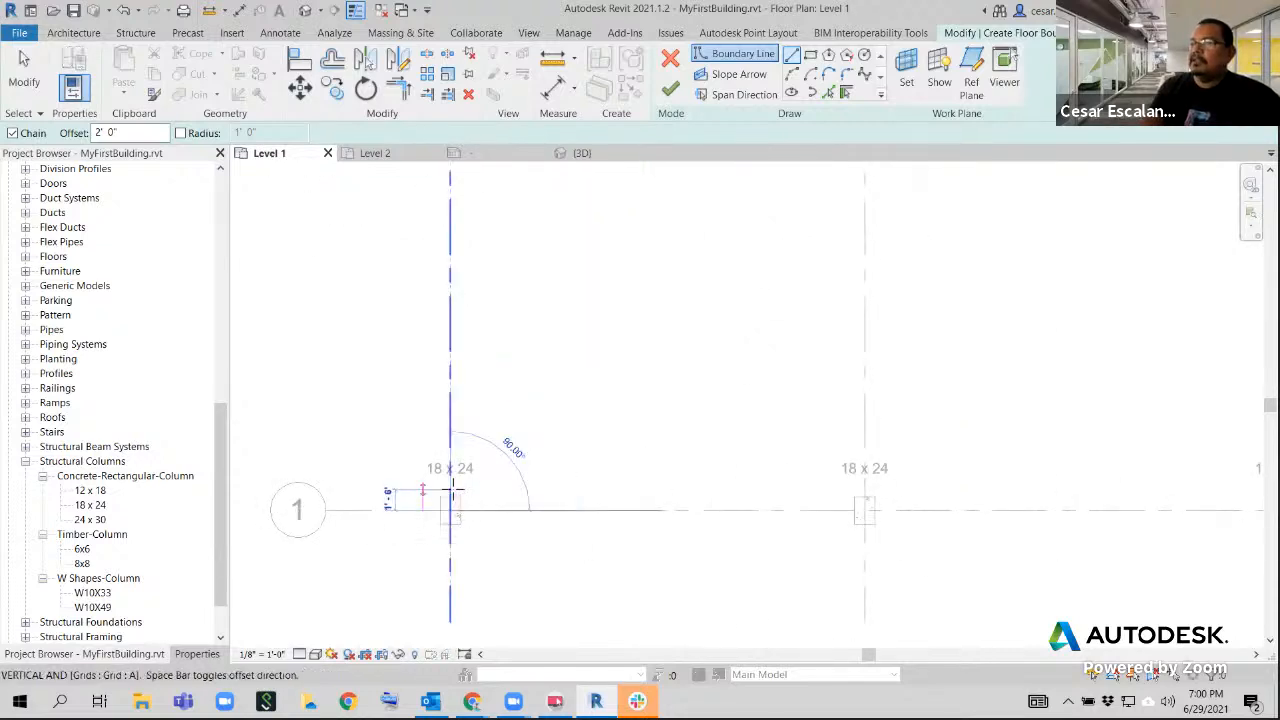
# Extend the offset boundary line vertically along grid A from grid 1 toward the column at grid 3
pyautogui.moveTo(459, 303); pyautogui.dragTo(470, 402, button='middle')
pyautogui.scroll(-2, 470, 402)
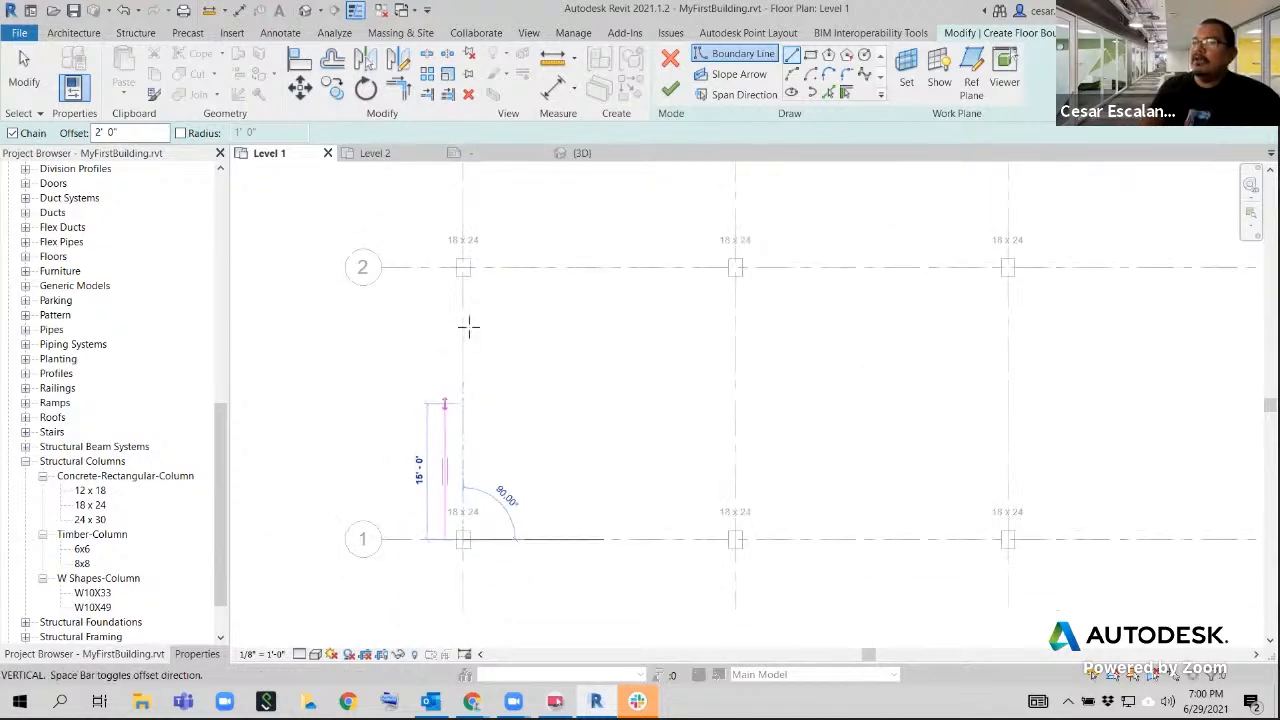
pyautogui.moveTo(476, 343); pyautogui.dragTo(477, 494, button='middle')
pyautogui.scroll(-2, 468, 350)
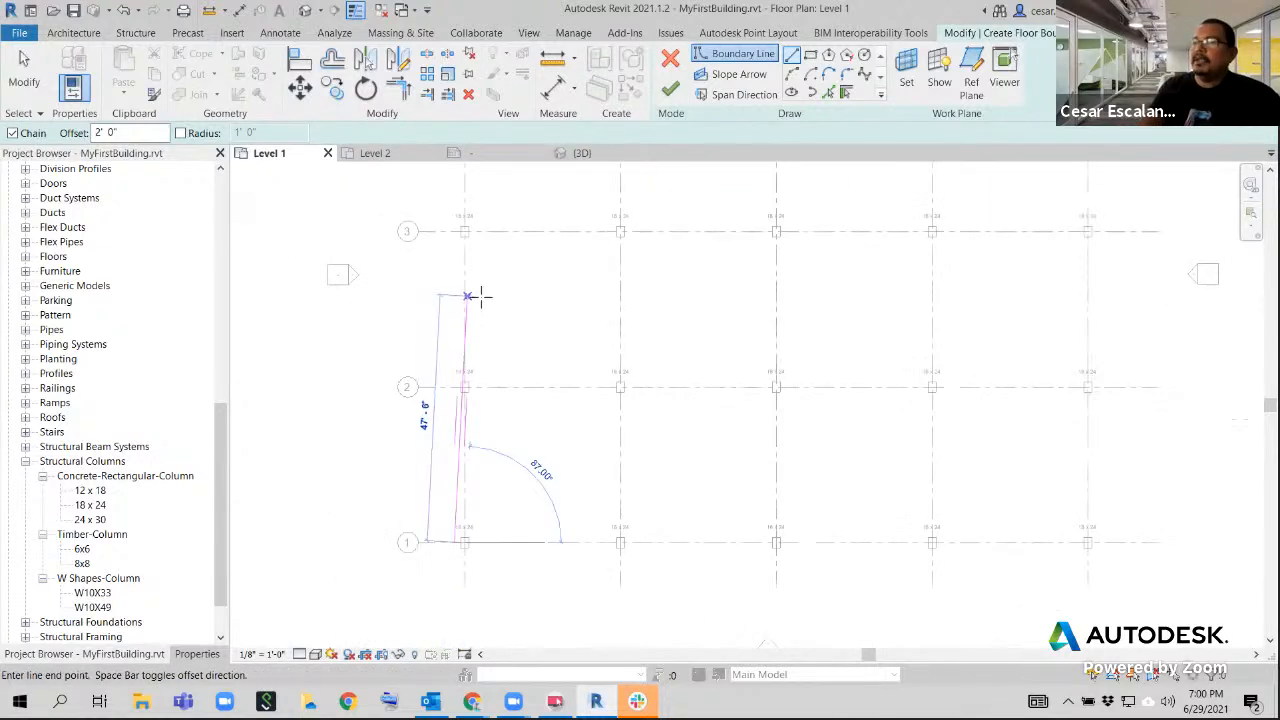
pyautogui.moveTo(471, 371); pyautogui.dragTo(485, 381, button='middle')
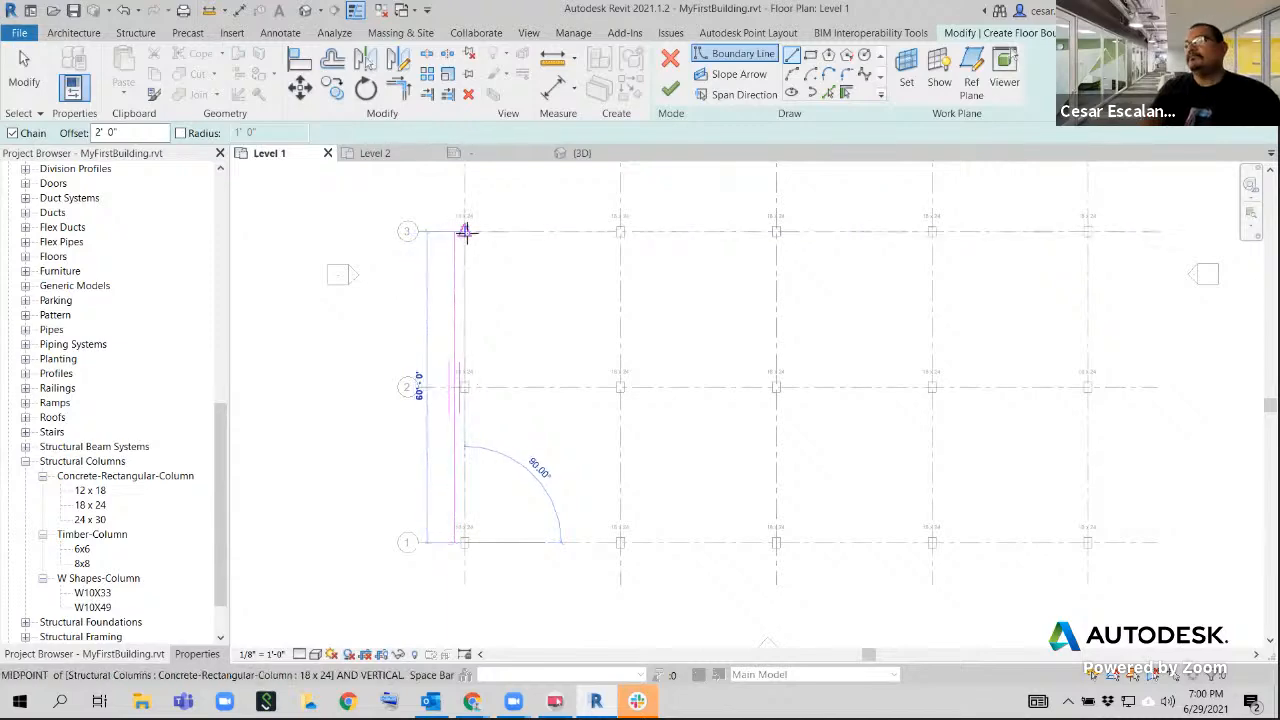
pyautogui.moveTo(480, 262); pyautogui.dragTo(483, 323, button='middle')
pyautogui.scroll(-2, 472, 312)
pyautogui.scroll(2, 483, 356)
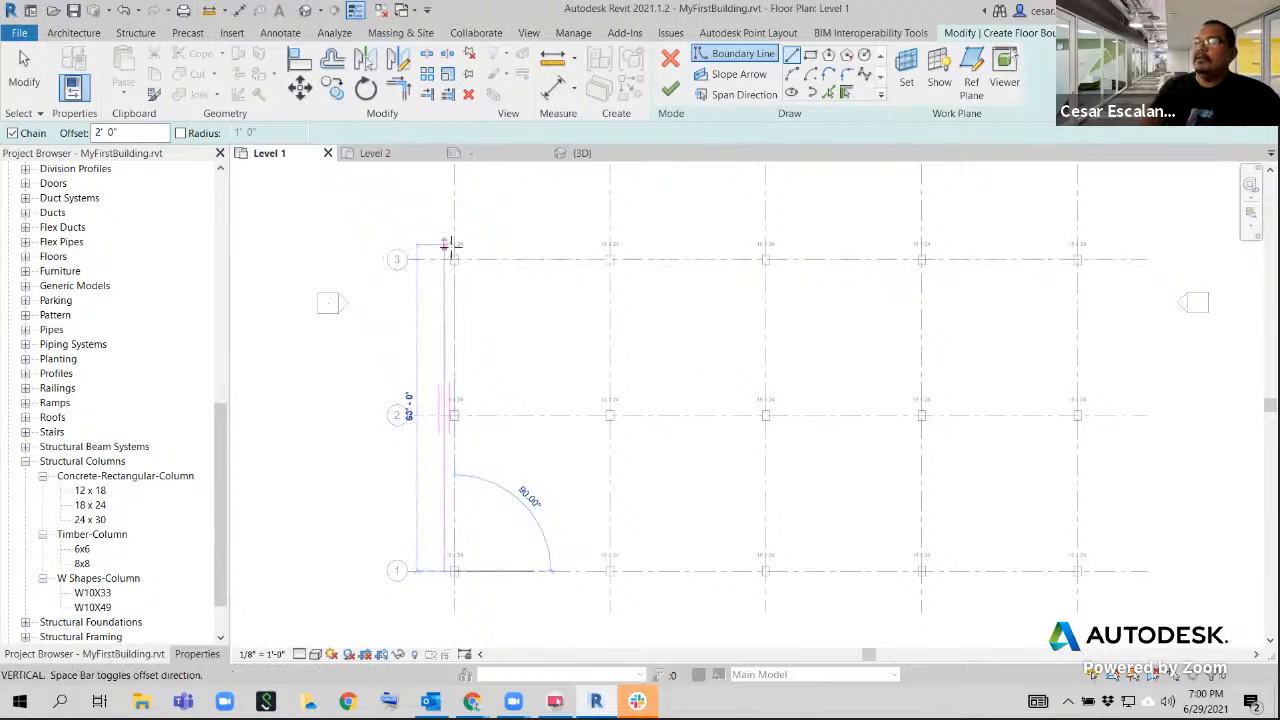
pyautogui.scroll(4, 455, 262)
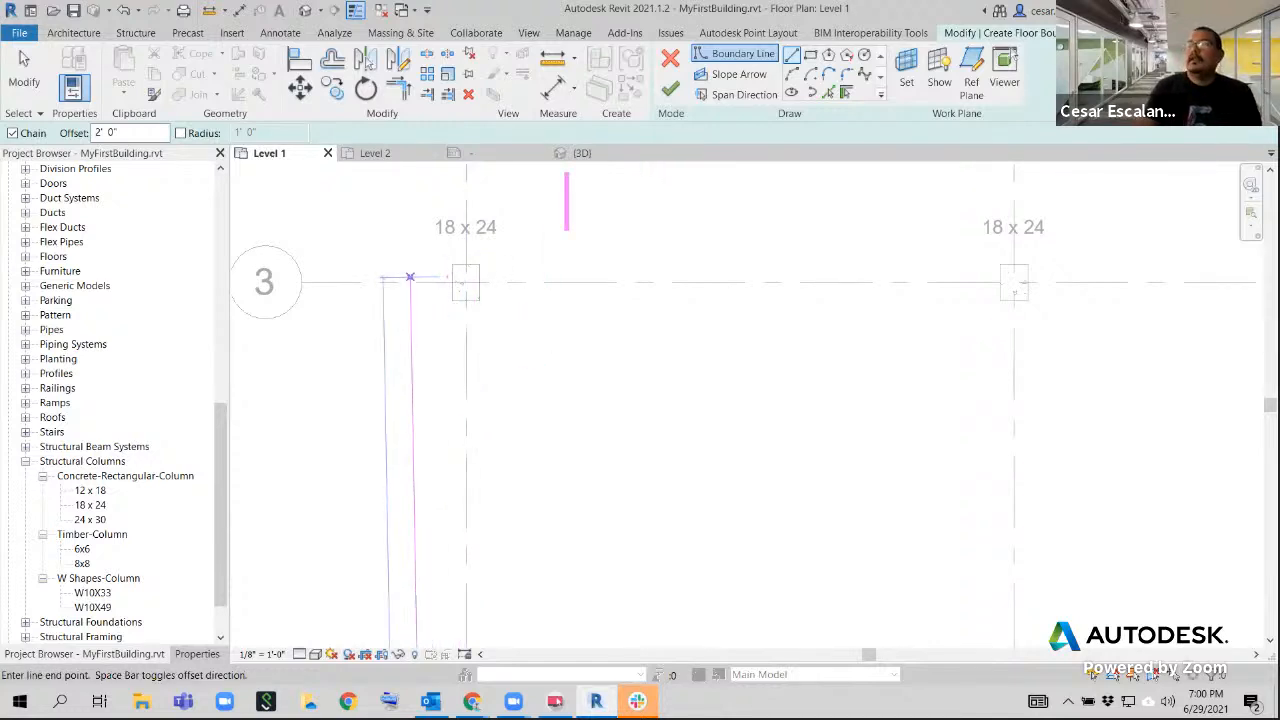
# Write an on-screen note titled "Snaps" with the first entry "SI = Intersection"
pyautogui.write('Snaps')
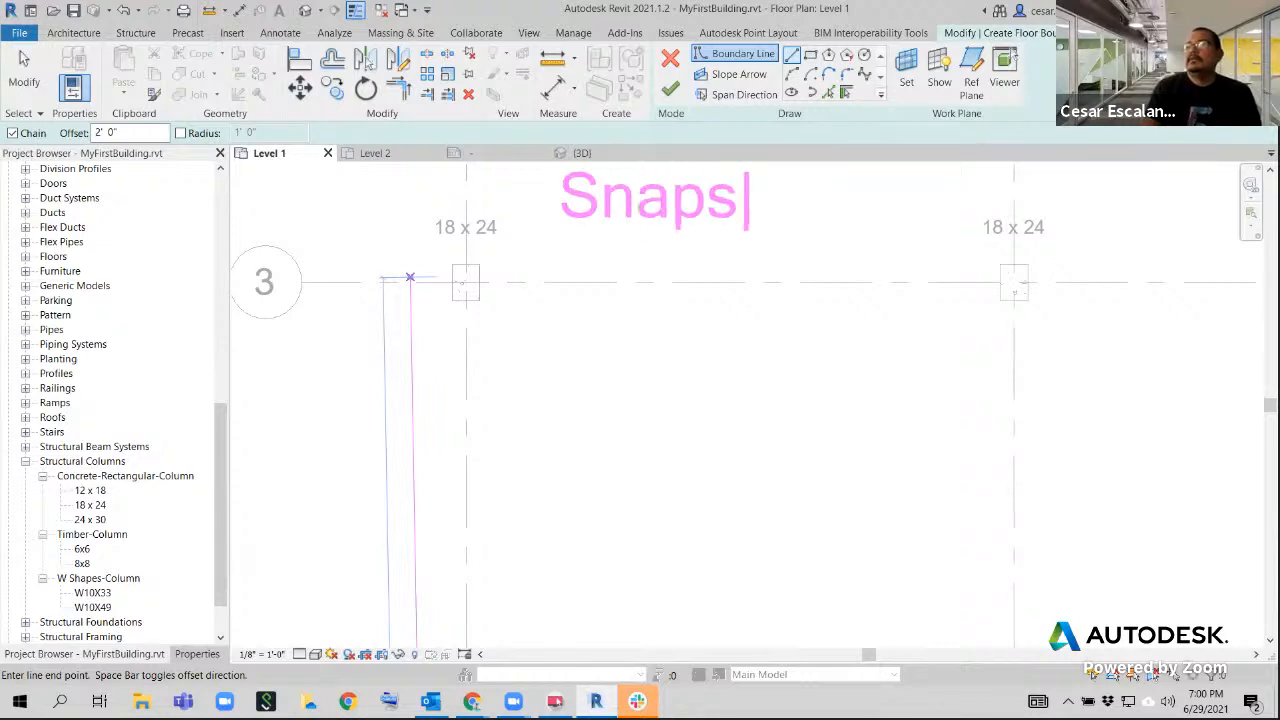
pyautogui.press('Return')
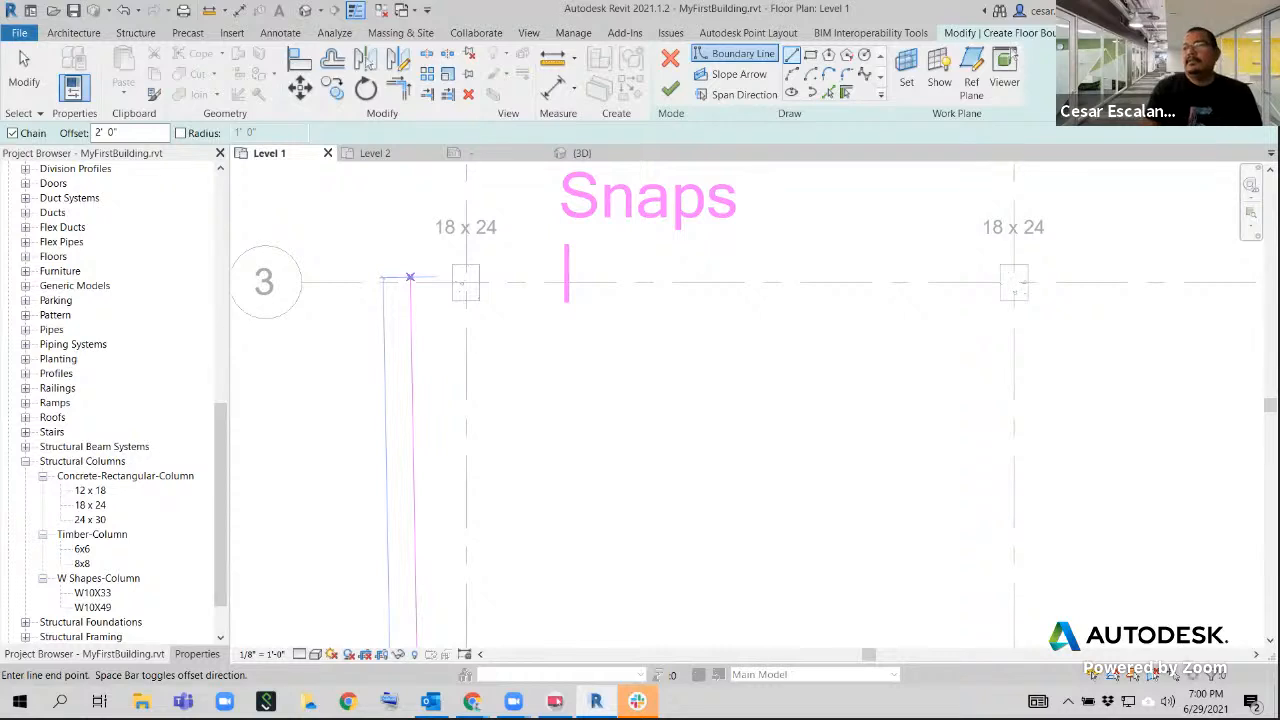
pyautogui.write('Sl ')
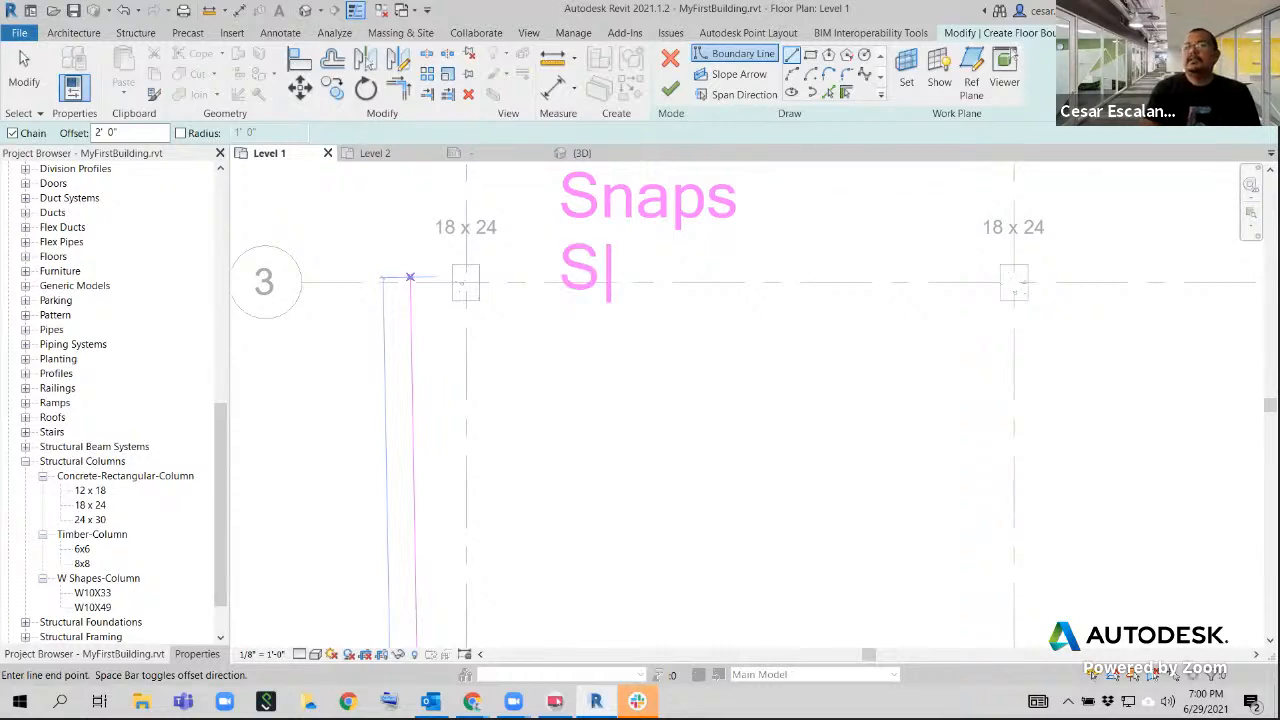
pyautogui.write('= ')
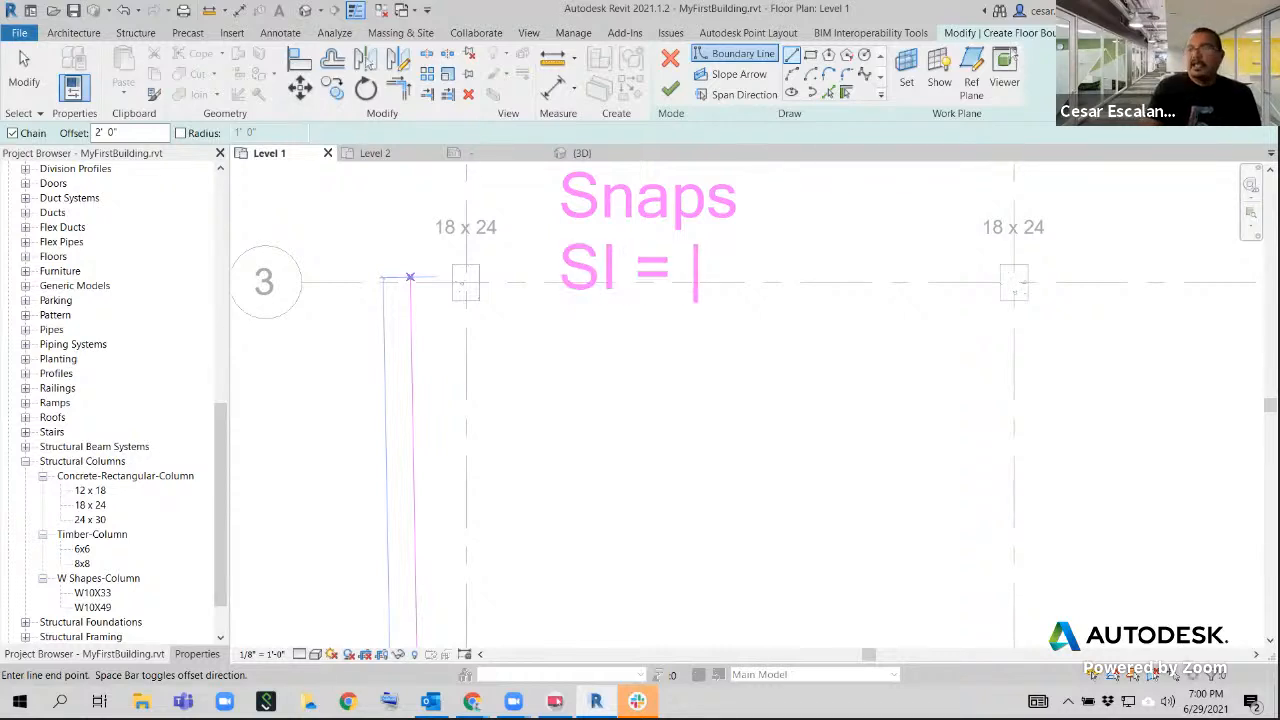
pyautogui.write('Inte')
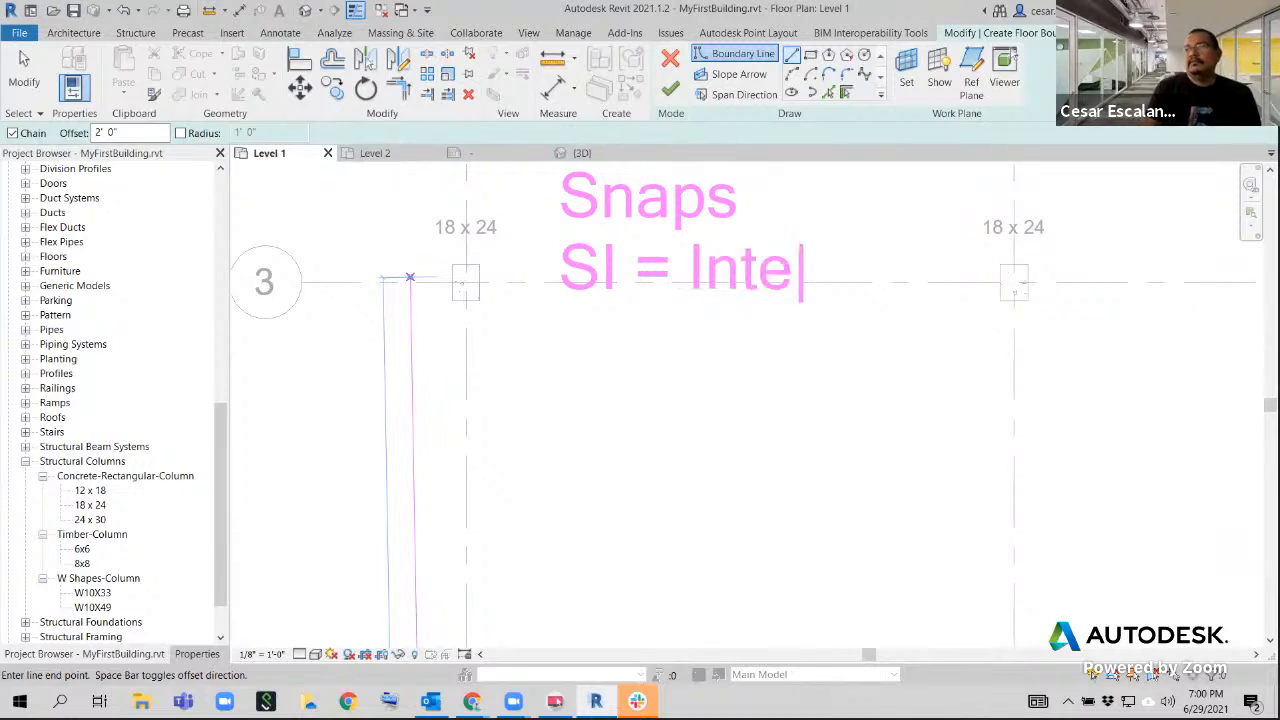
pyautogui.write('rsection')
pyautogui.press('Return')
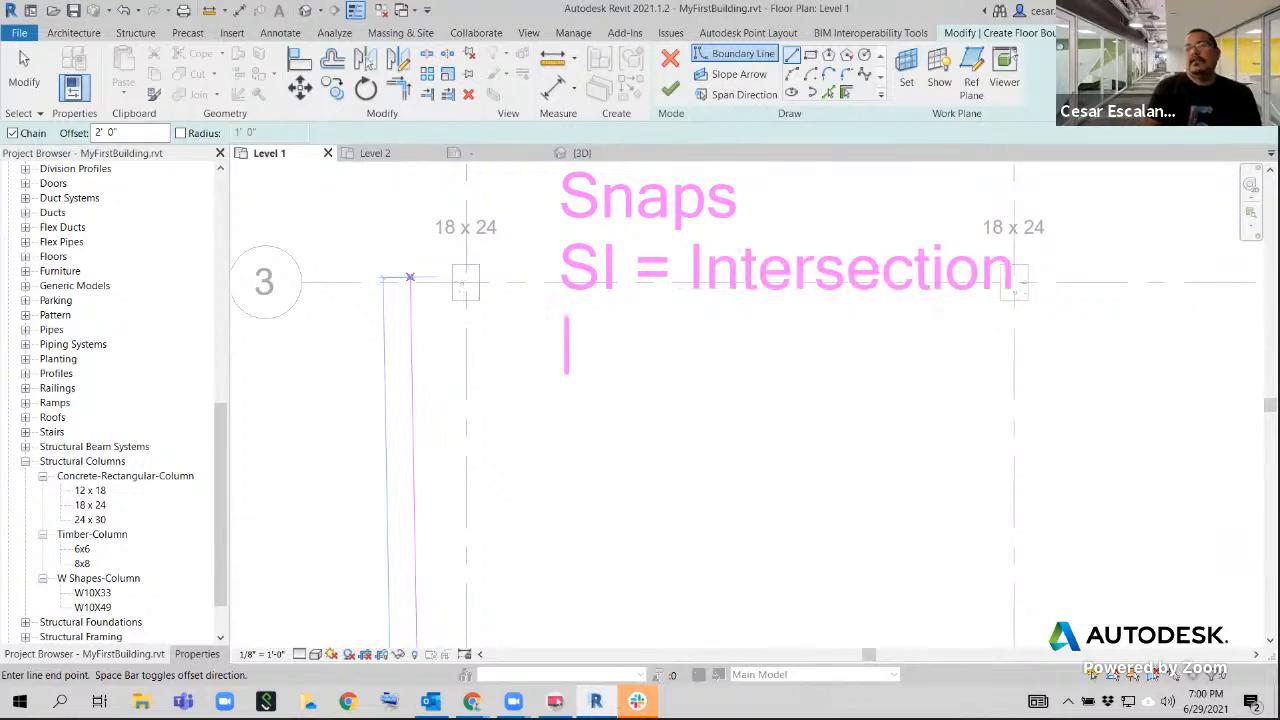
# Add the entry "SM = Midpoint" to the on-screen snaps note
pyautogui.write('Sm')
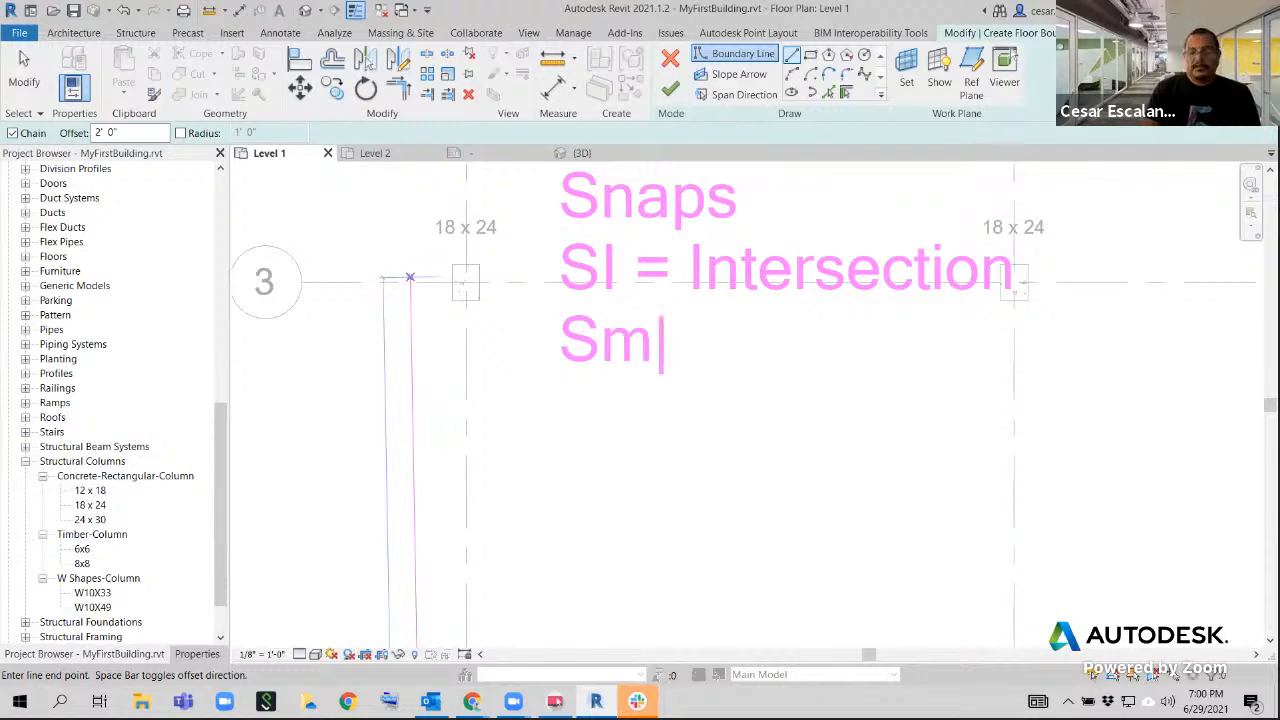
pyautogui.press('BackSpace')
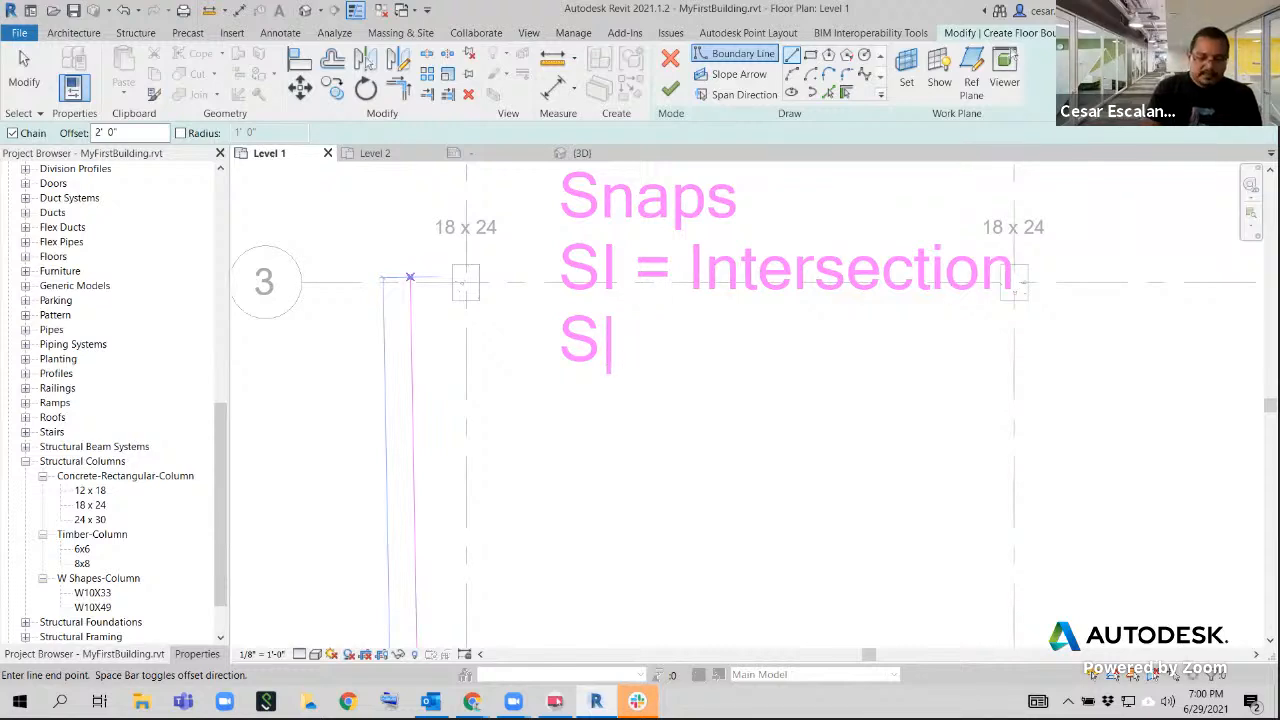
pyautogui.write('M = ')
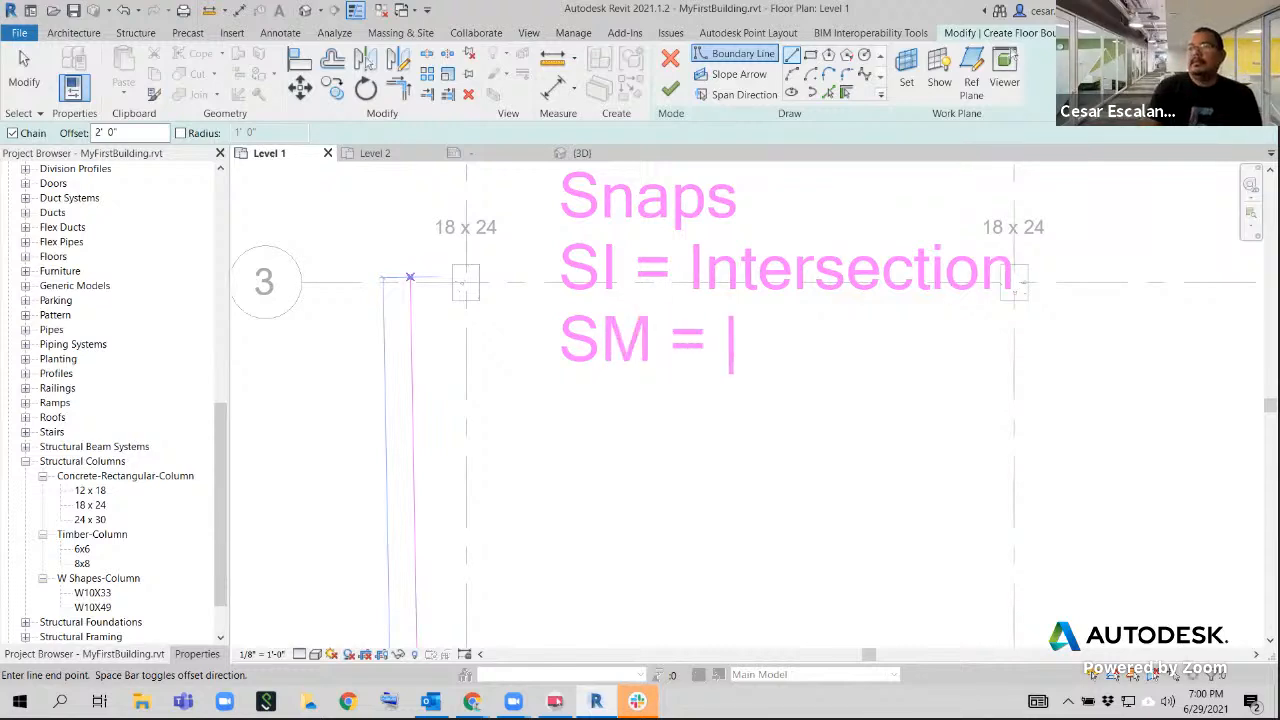
pyautogui.write('Midpoi')
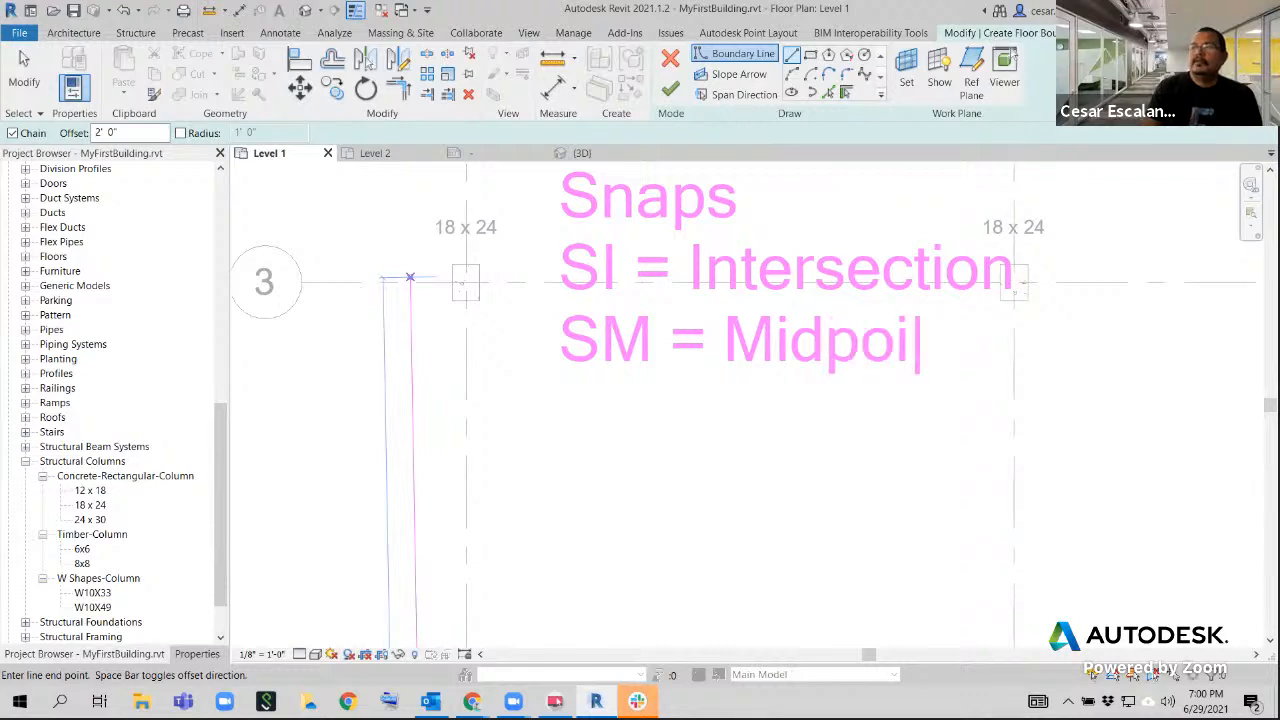
pyautogui.write('nt')
pyautogui.press('Return')
# Add the entries "SE = Endpoint" and "SP = Perpendicular" to the on-screen snaps note
pyautogui.write('SE')
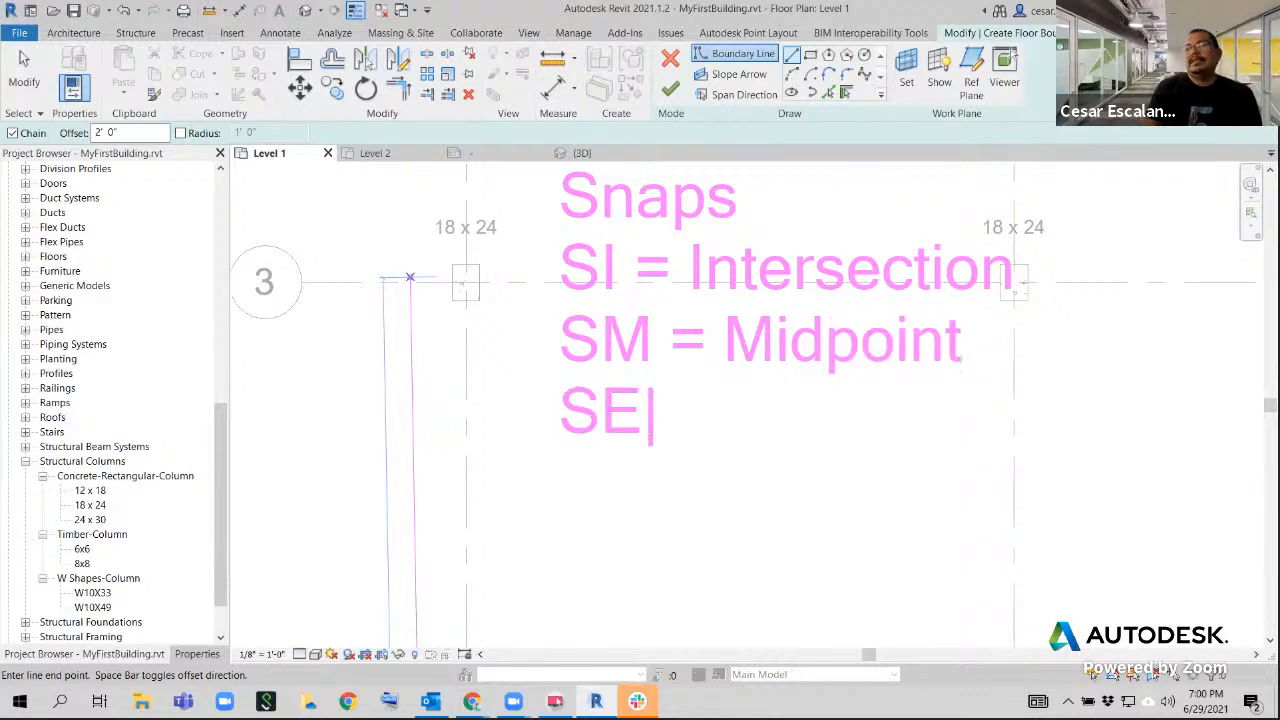
pyautogui.write(' = Endpoint')
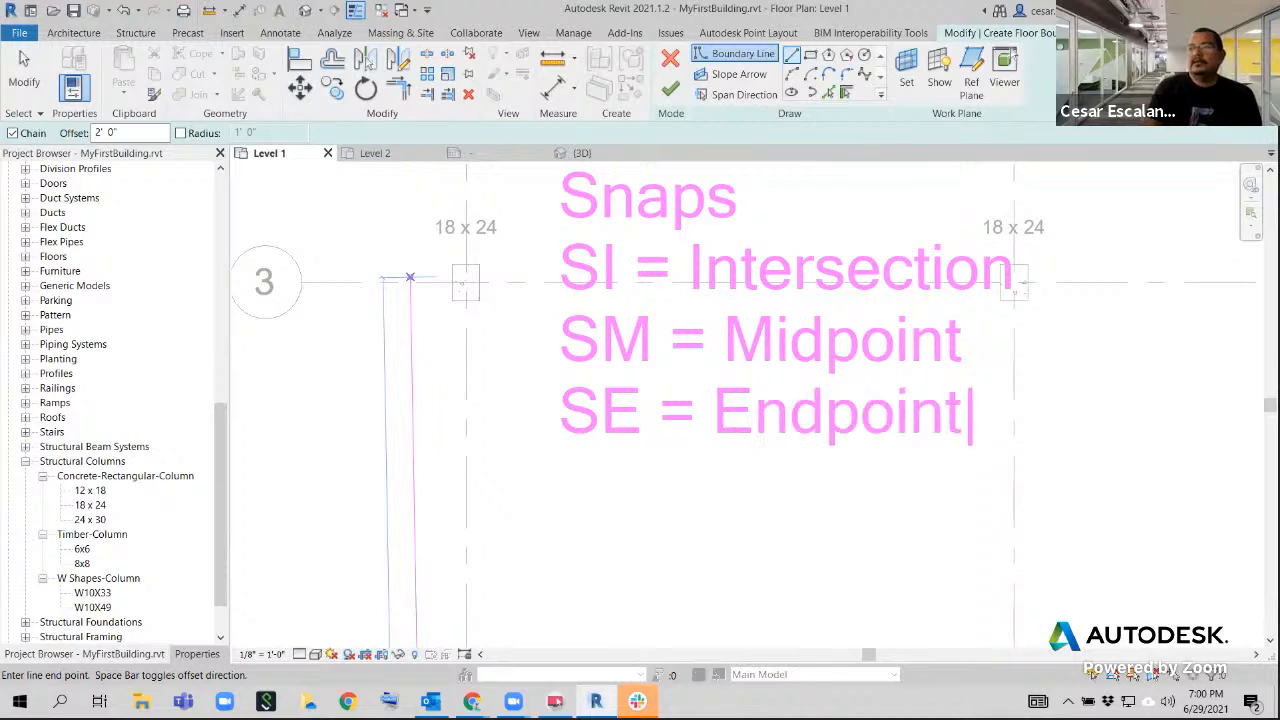
pyautogui.press('Return')
pyautogui.write('SP')
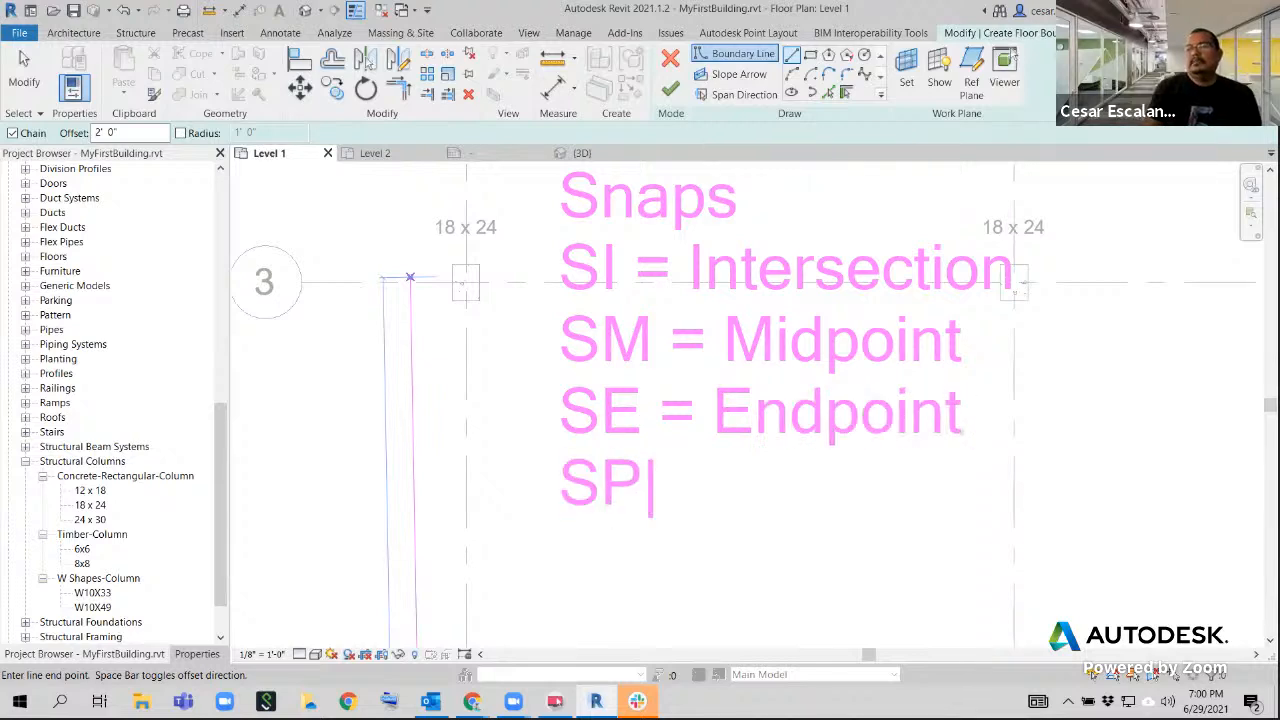
pyautogui.write(' = Perpe')
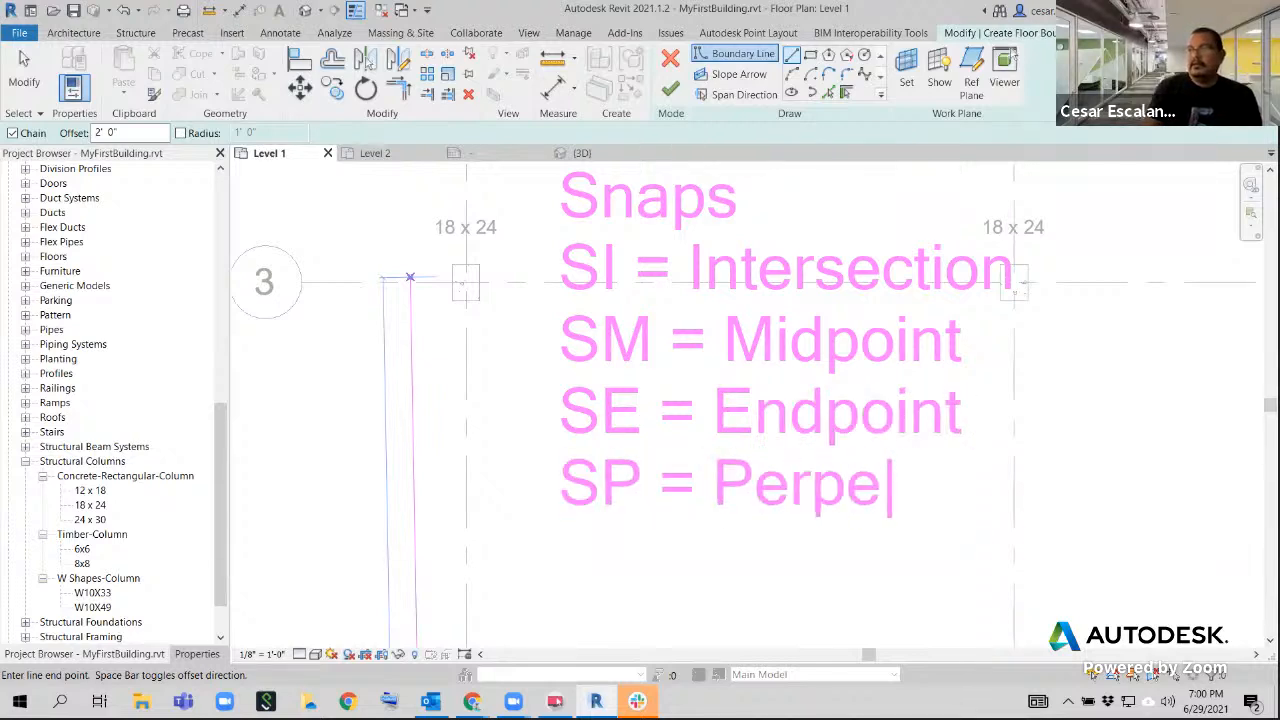
pyautogui.write('ndicular')
pyautogui.press('Return')
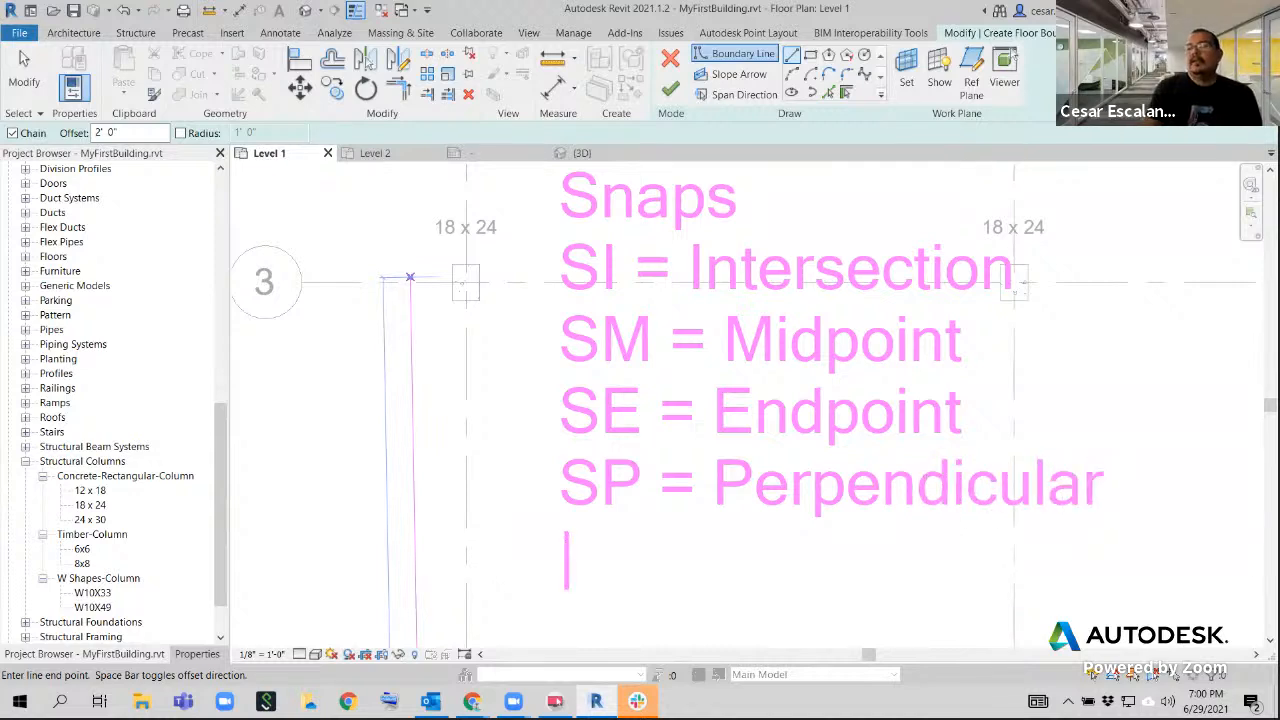
# Add the entry "SN = Nearest" to the on-screen snaps note
pyautogui.write('N')
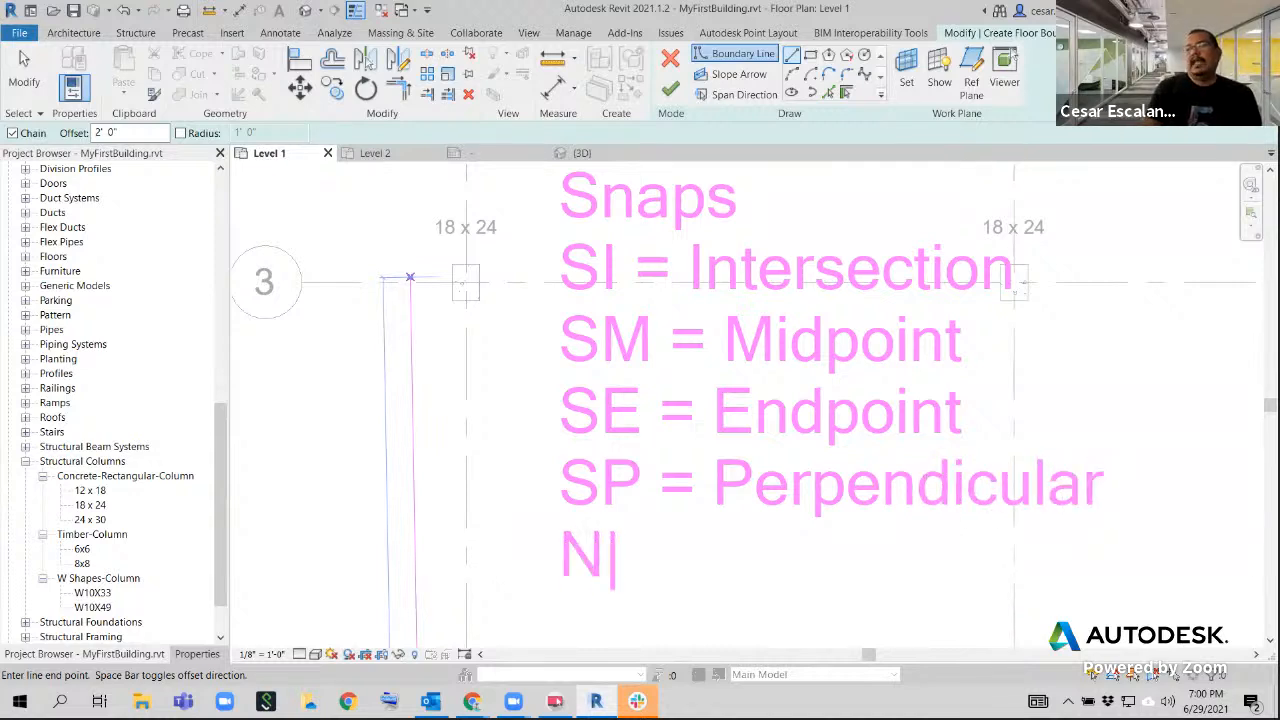
pyautogui.press('BackSpace')
pyautogui.write('SN =')
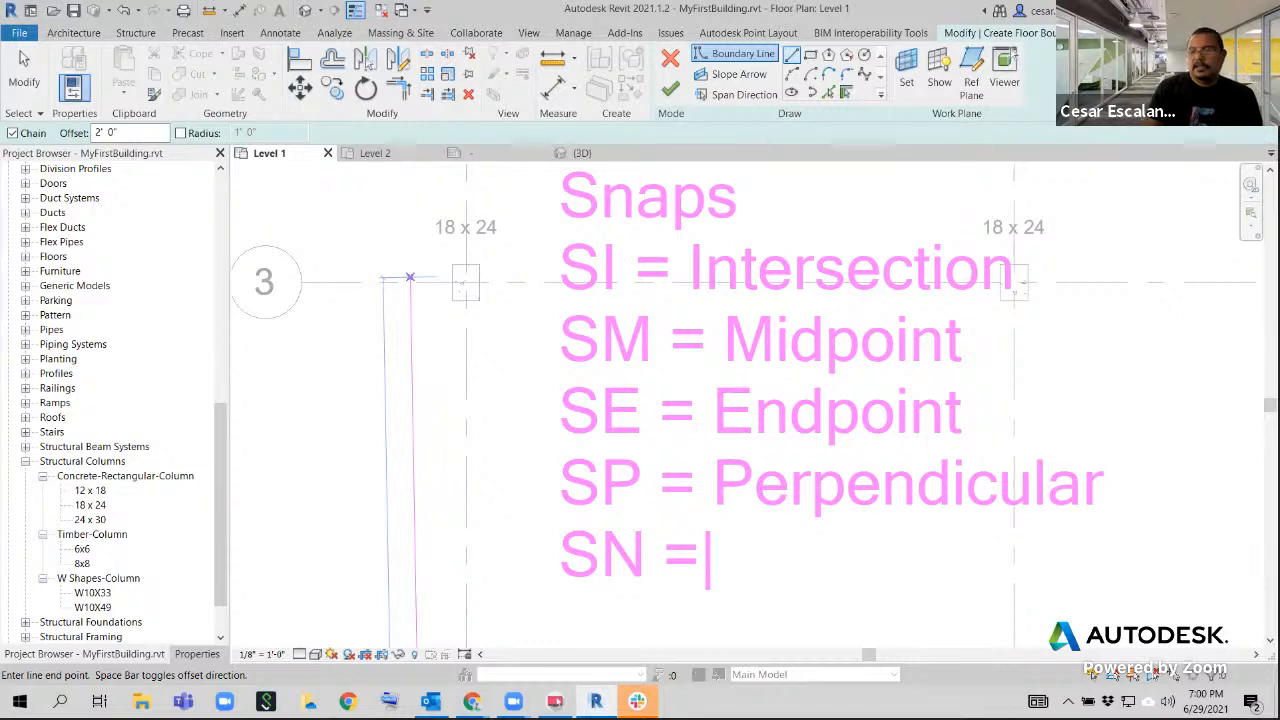
pyautogui.write(' Nearest')
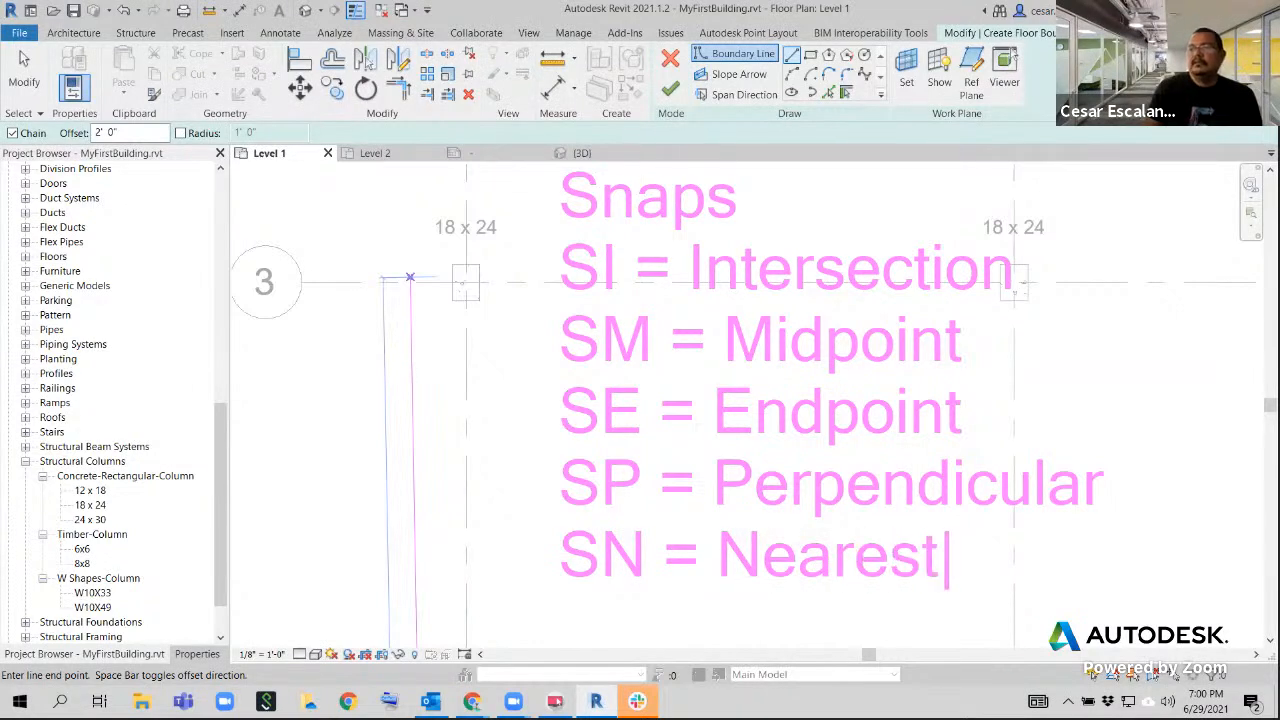
pyautogui.press('Return')
# Add the entry "SQ = Quarter" to the on-screen snaps note
pyautogui.write('SA')
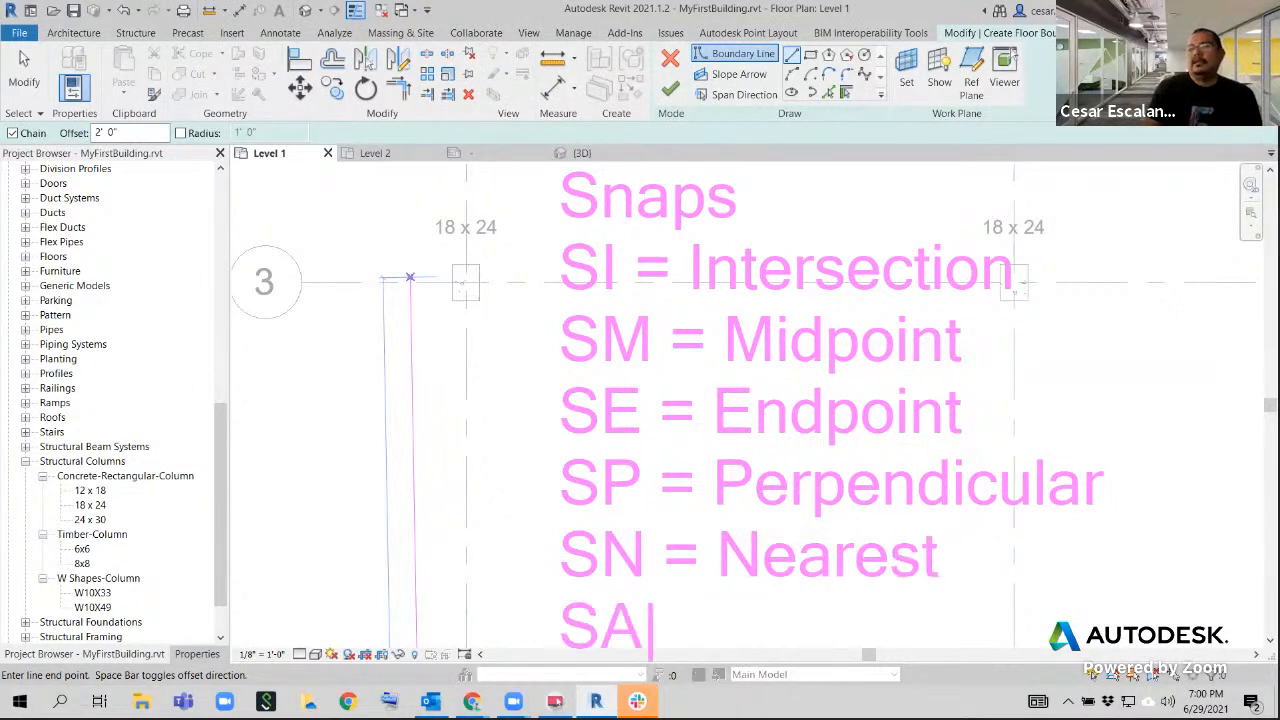
pyautogui.press('BackSpace')
pyautogui.write('!Q')
pyautogui.press('BackSpace')
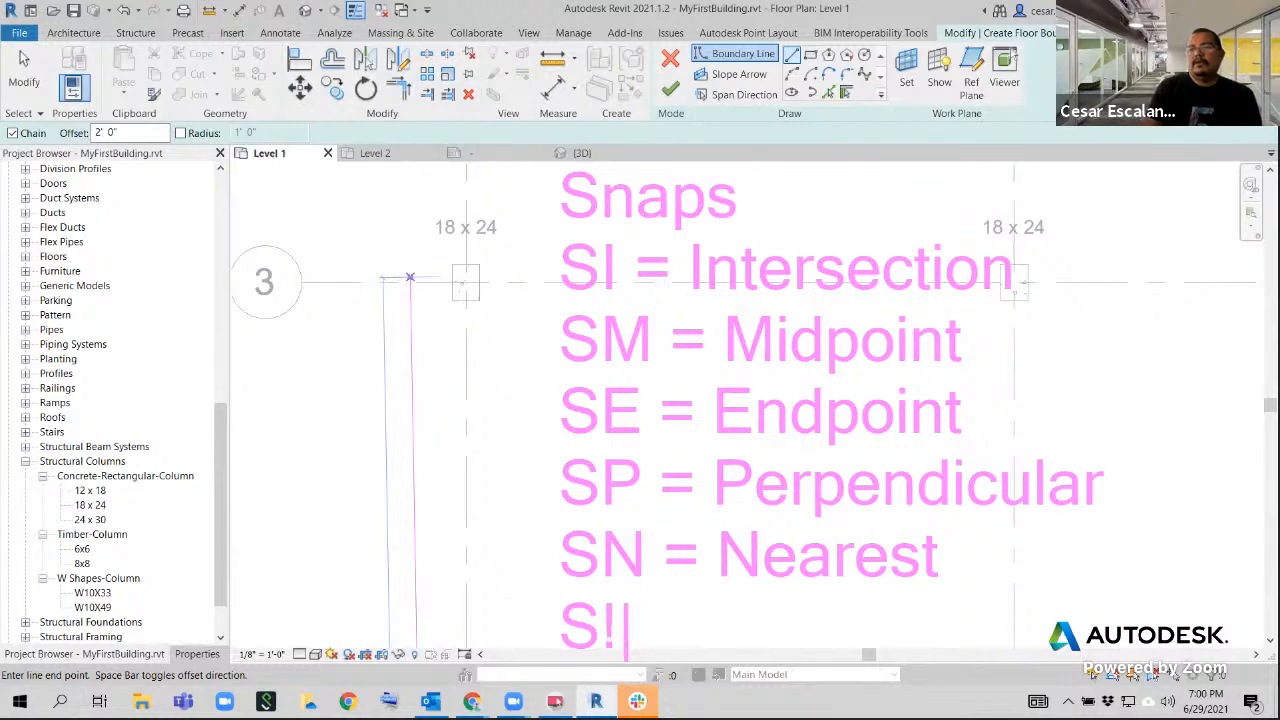
pyautogui.press('BackSpace')
pyautogui.write('q')
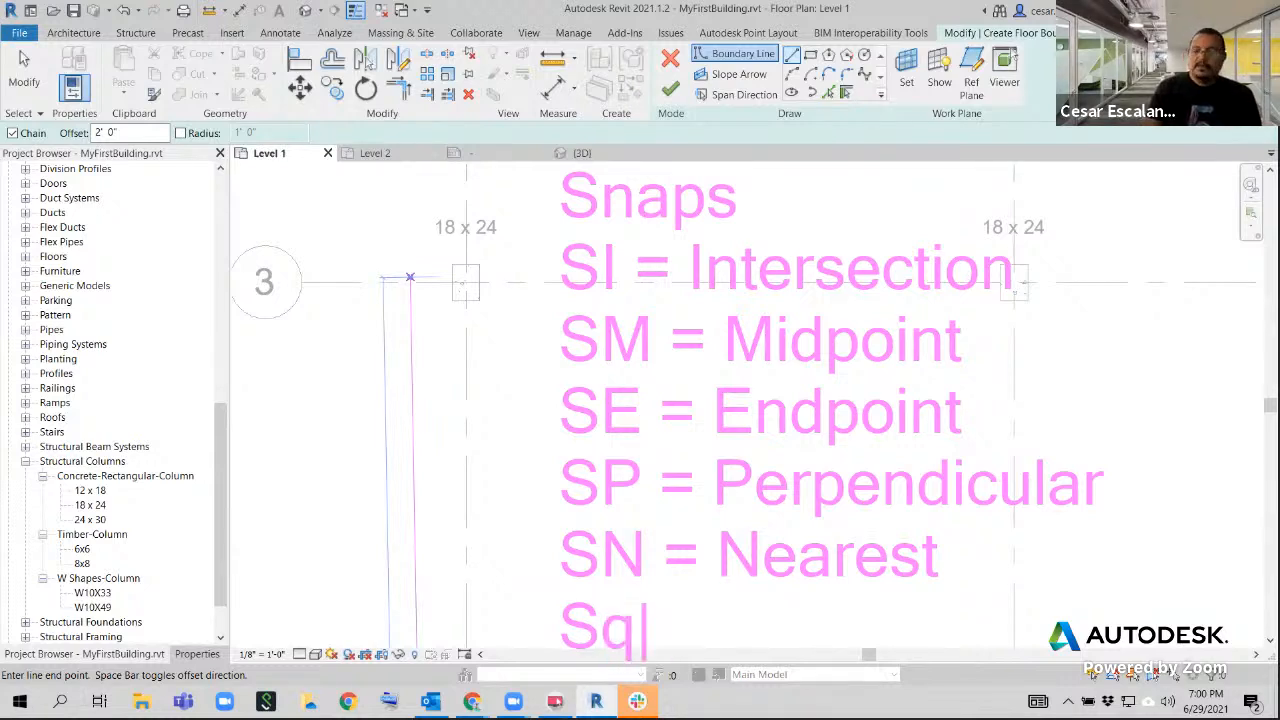
pyautogui.press('BackSpace')
pyautogui.write('Q')
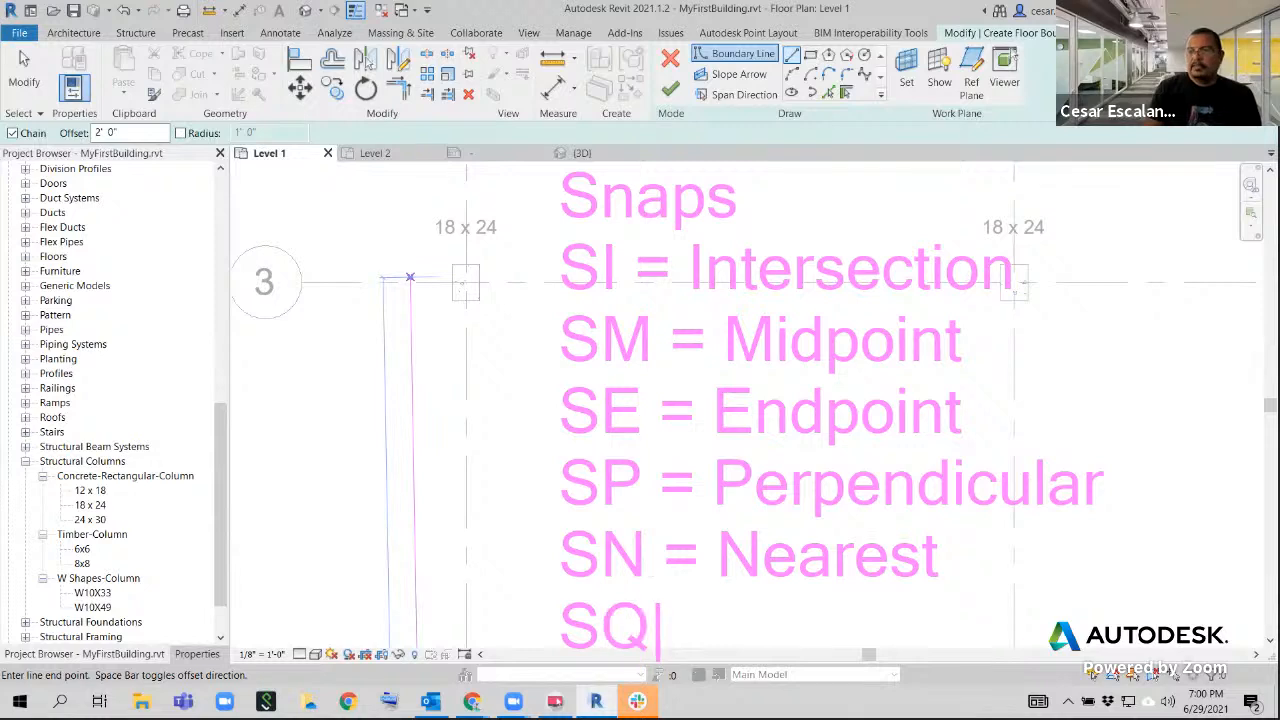
pyautogui.write(' = ')
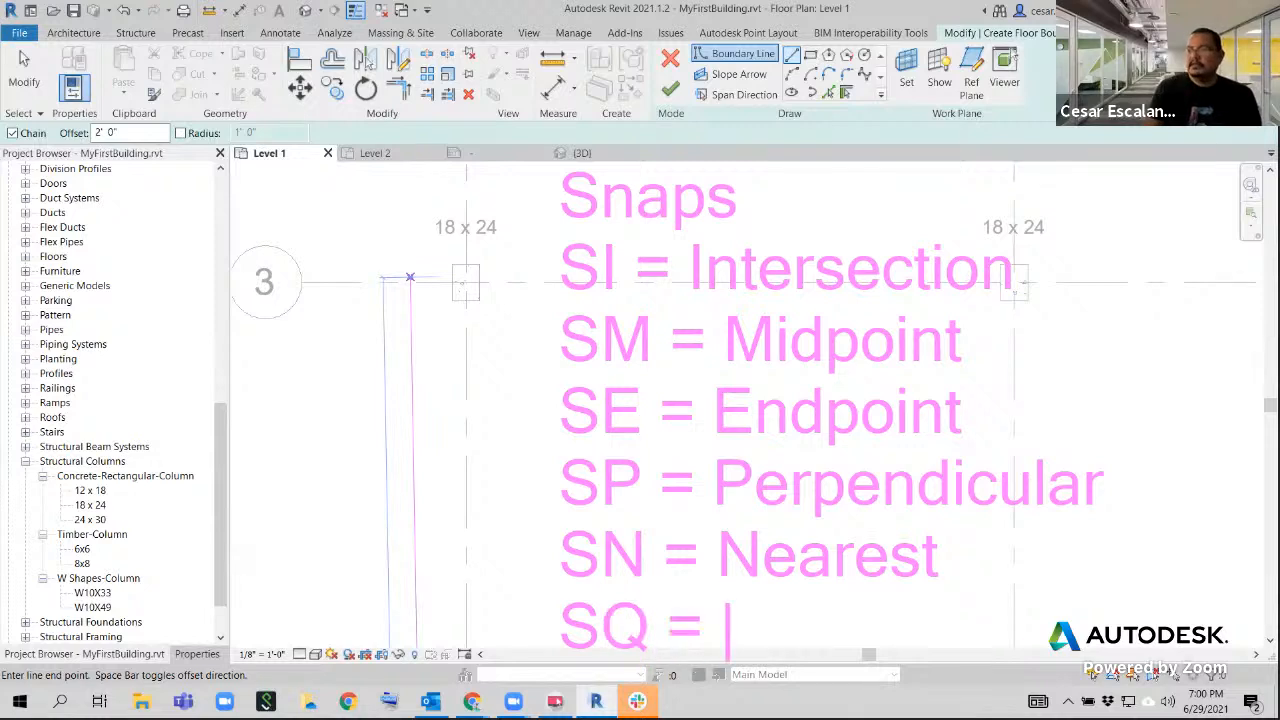
pyautogui.write('Quarter')
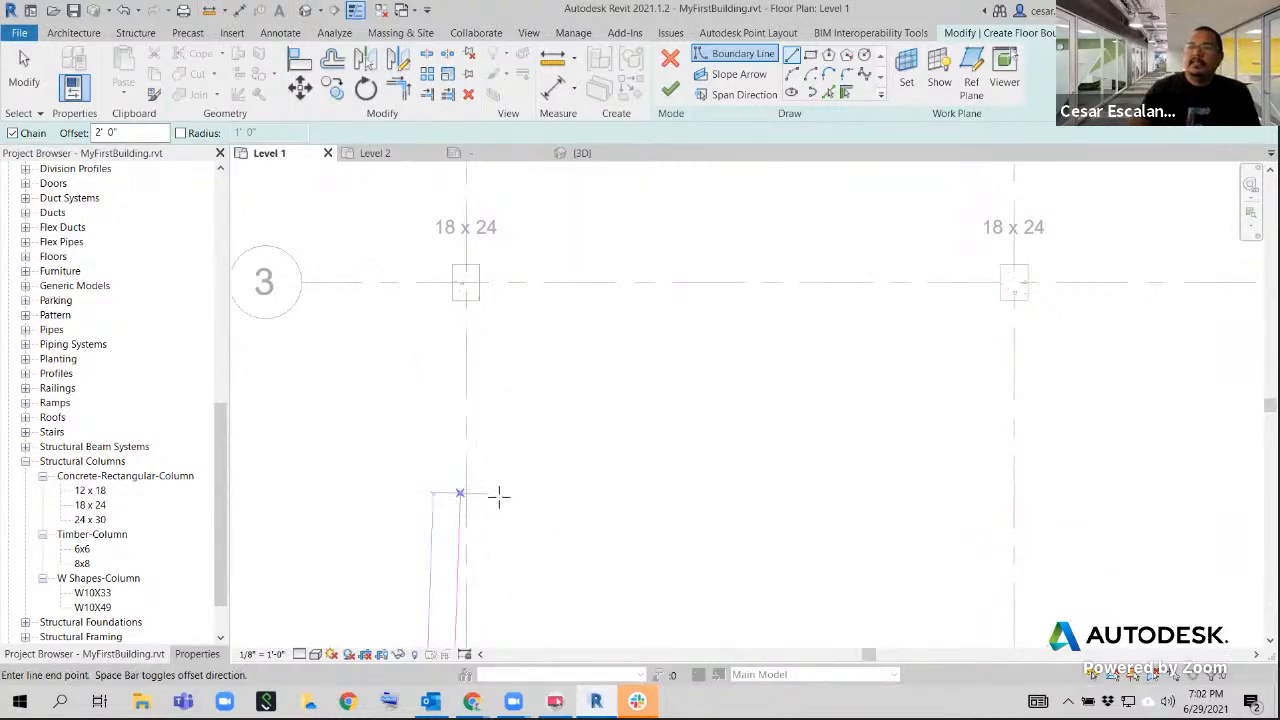
# Sketch the 2' offset floor boundary 60' up grid A to grid 3, continuing 30' along grid 3 to grid B
pyautogui.scroll(-2, 497, 497)
pyautogui.moveTo(559, 445); pyautogui.dragTo(599, 355, button='middle')
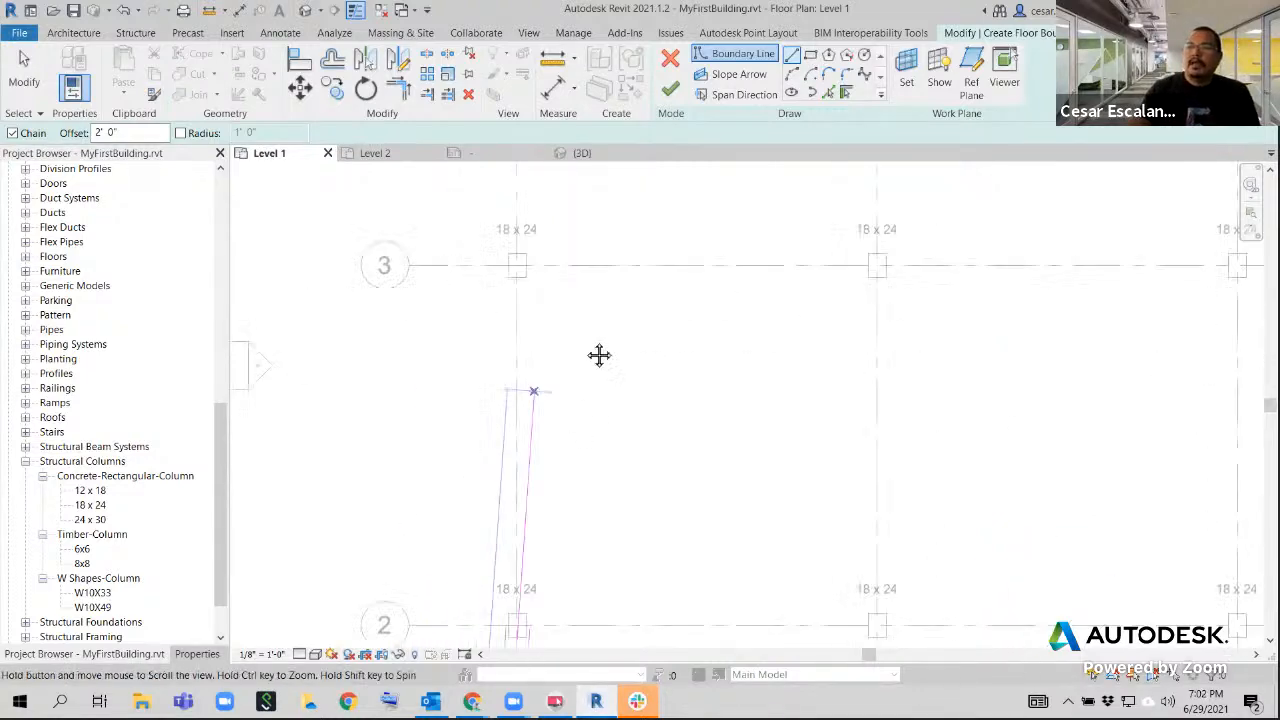
pyautogui.scroll(-1, 571, 371)
pyautogui.scroll(-2, 565, 385)
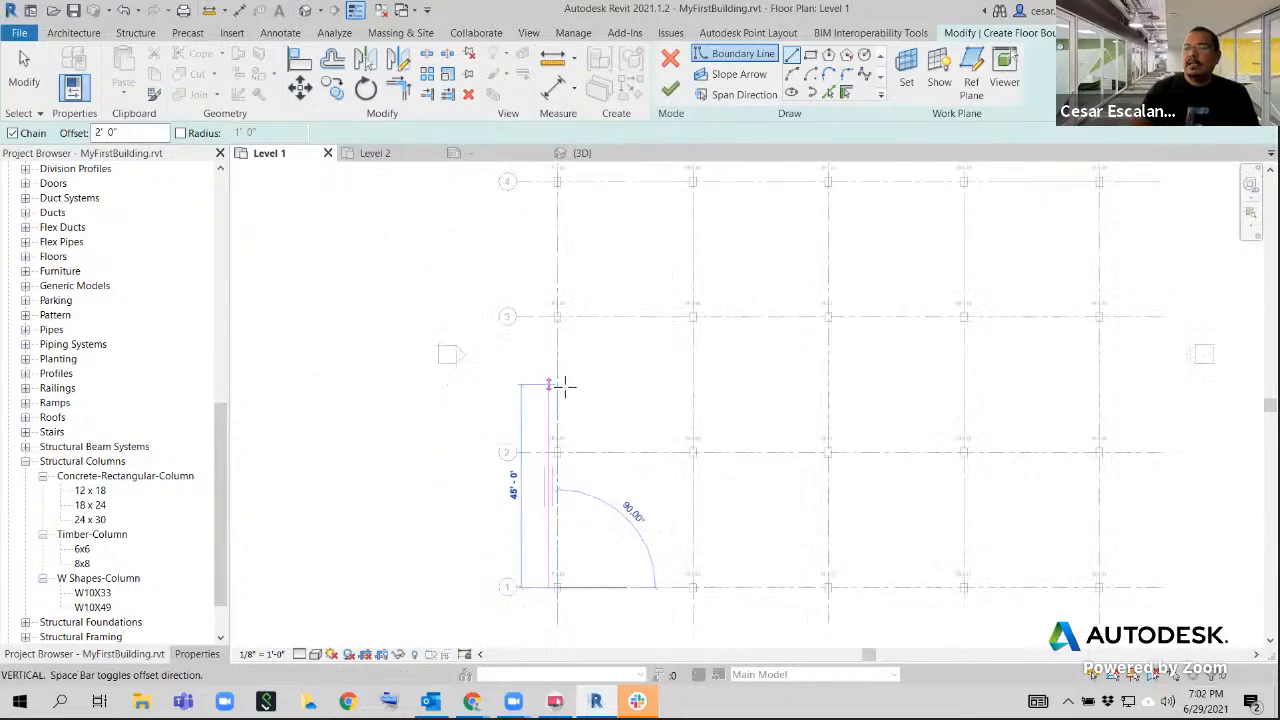
pyautogui.scroll(-2, 549, 494)
pyautogui.scroll(3, 497, 489)
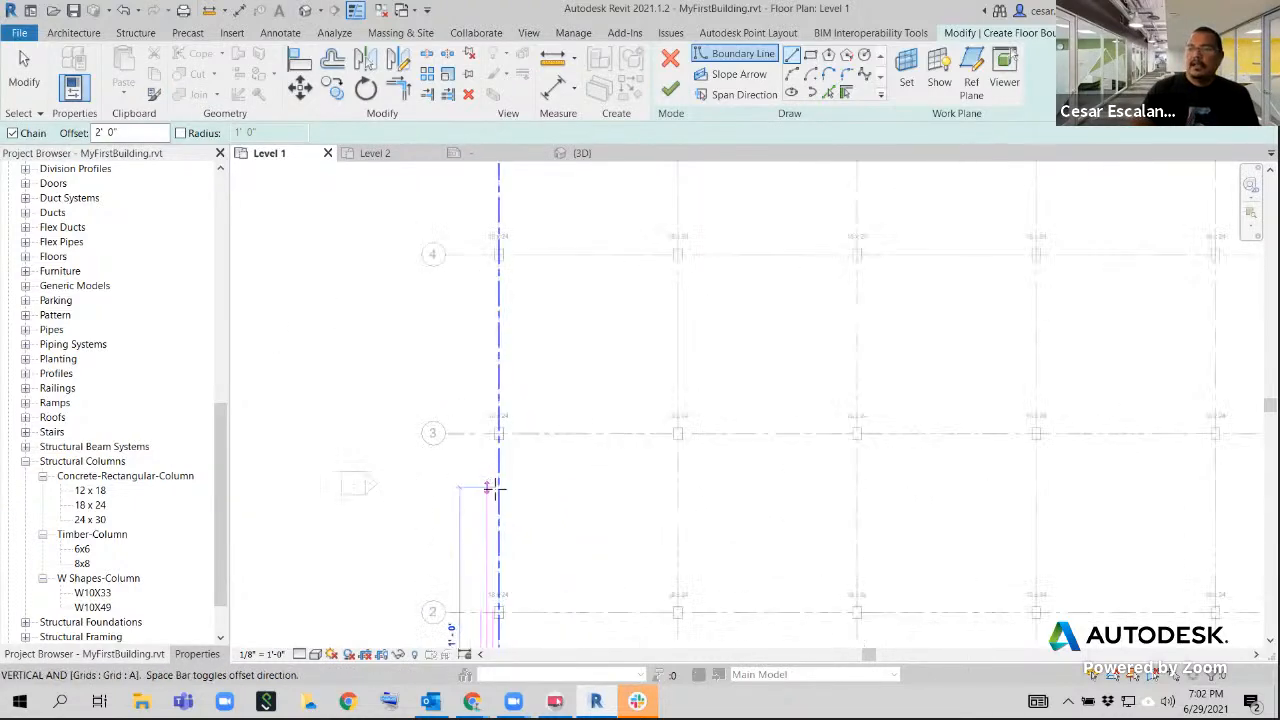
pyautogui.scroll(1, 497, 489)
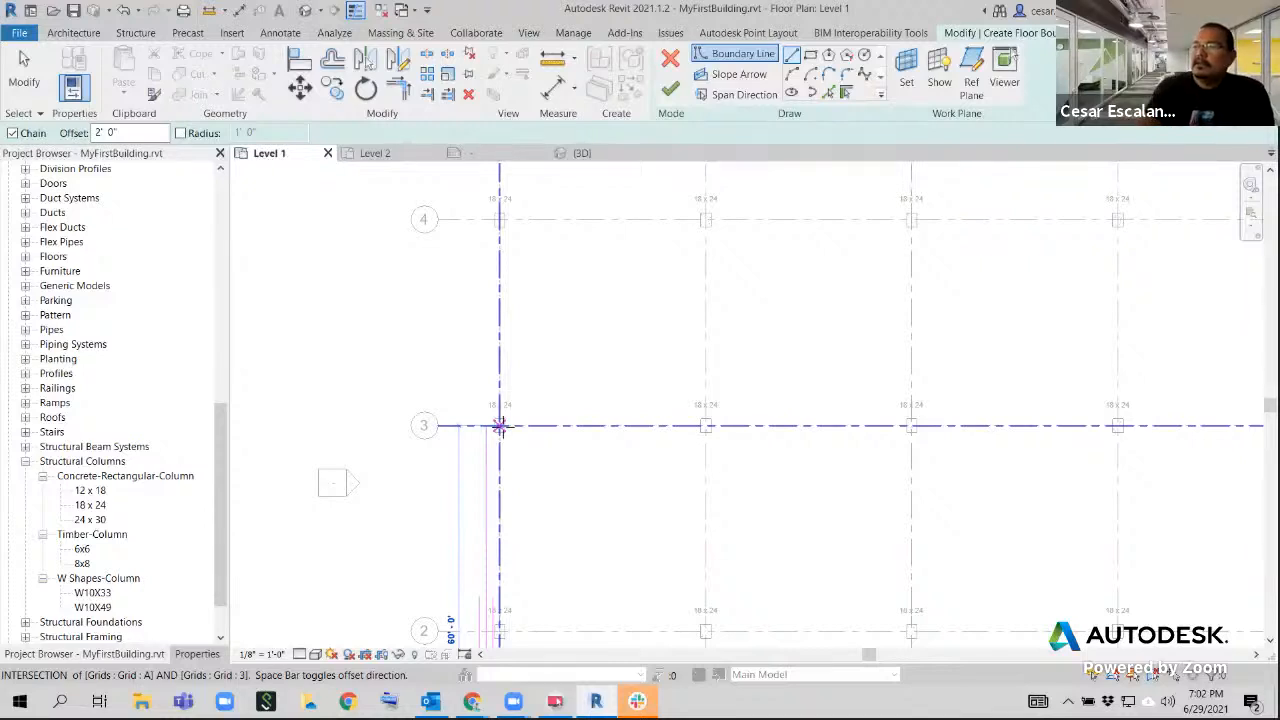
pyautogui.click(499, 426)
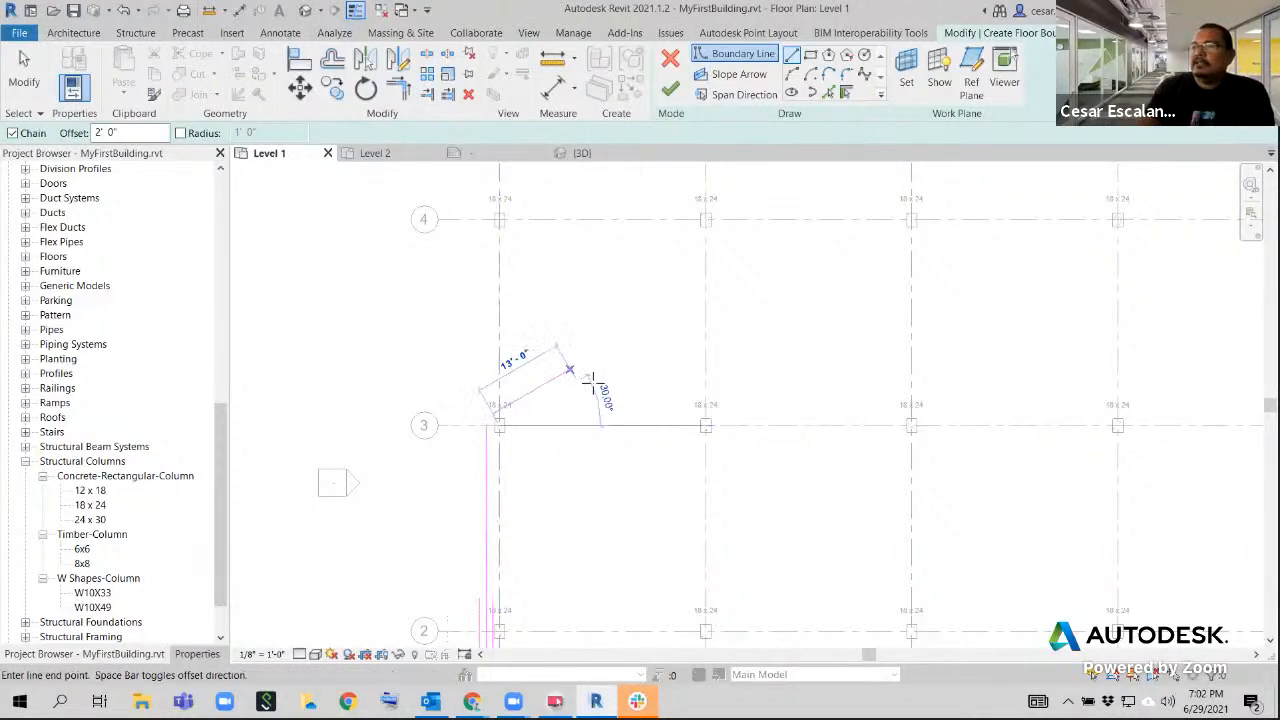
pyautogui.click(706, 426)
pyautogui.scroll(-3, 700, 400)
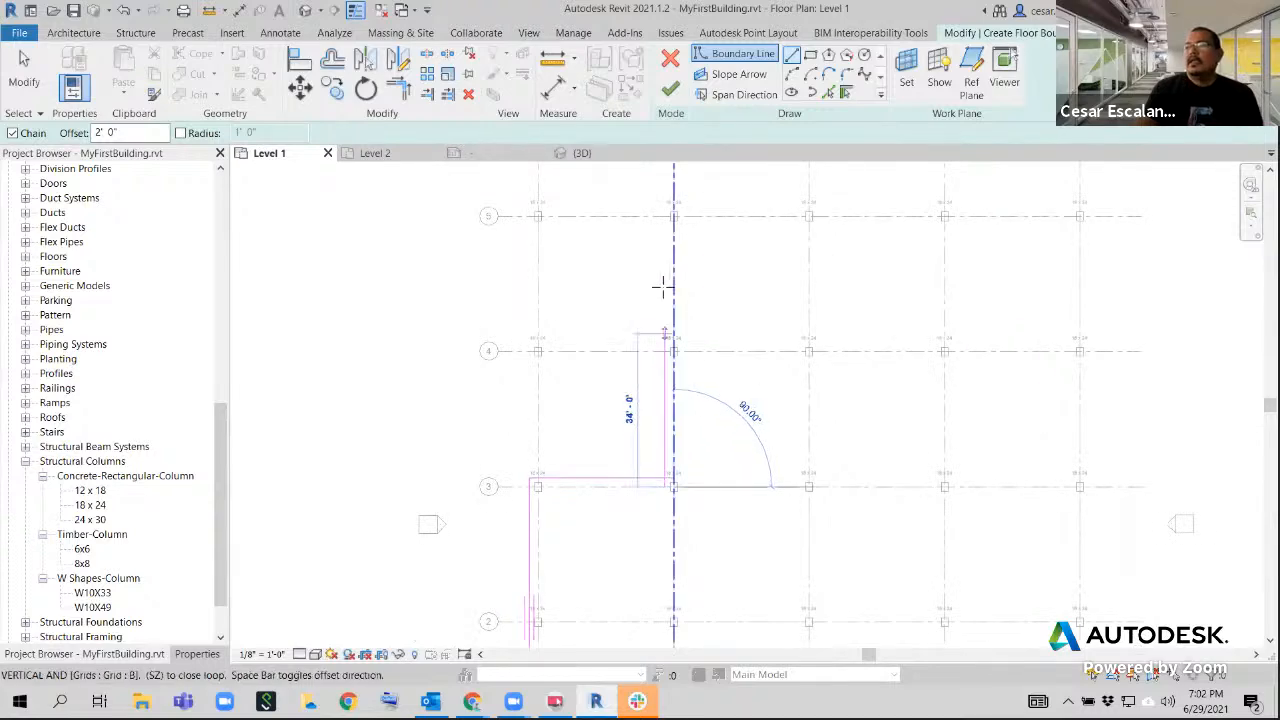
pyautogui.scroll(-2, 664, 272)
pyautogui.moveTo(685, 294); pyautogui.dragTo(671, 349, button='middle')
pyautogui.scroll(2, 664, 309)
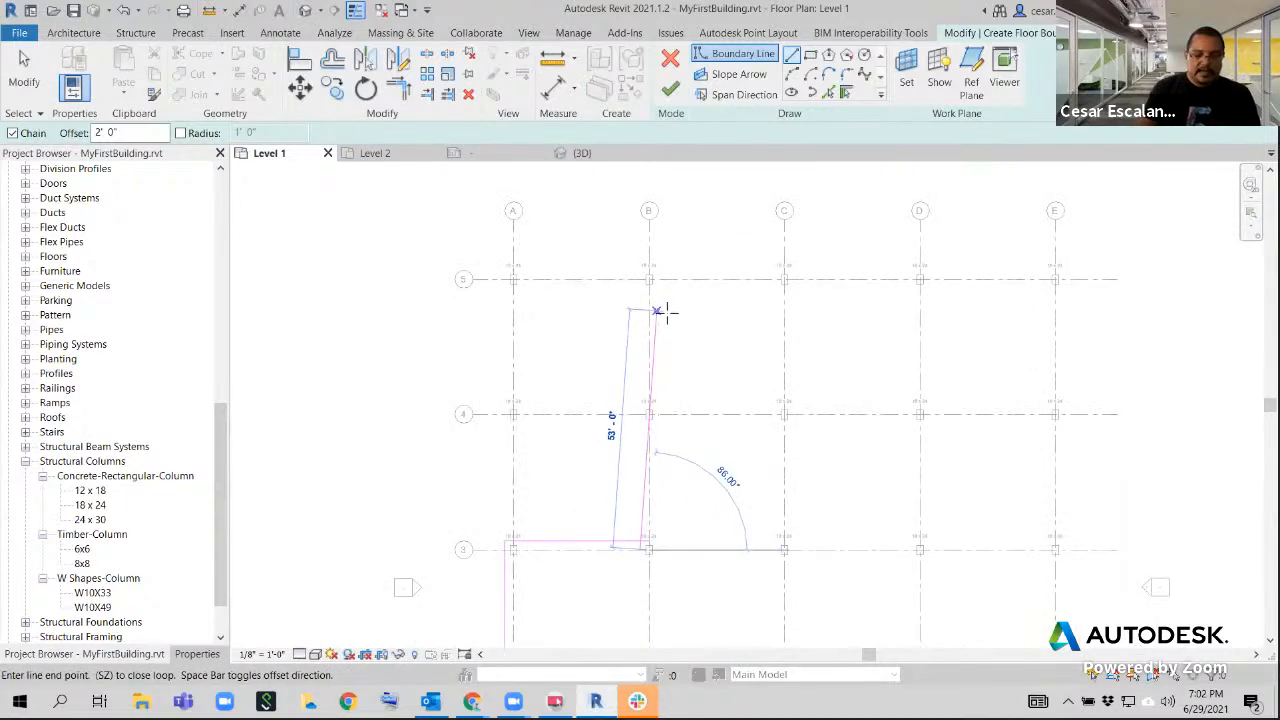
pyautogui.press('Escape')
pyautogui.press('Escape')
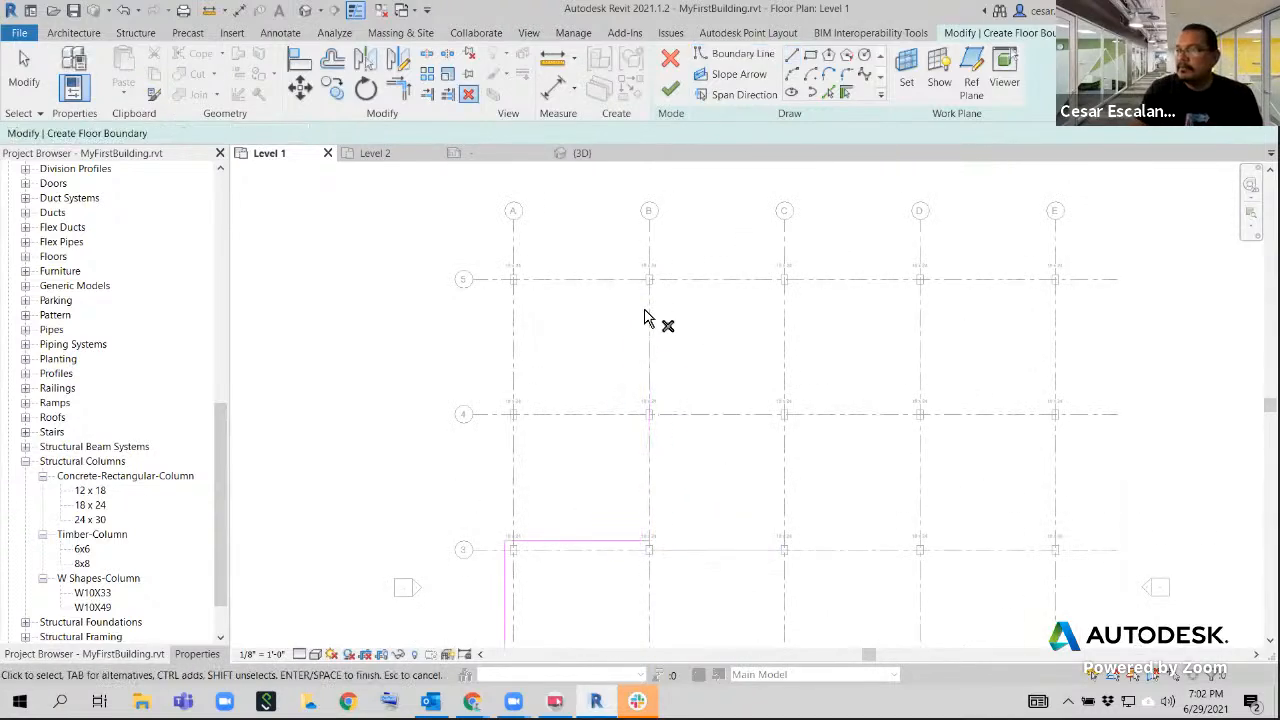
pyautogui.click(791, 55)
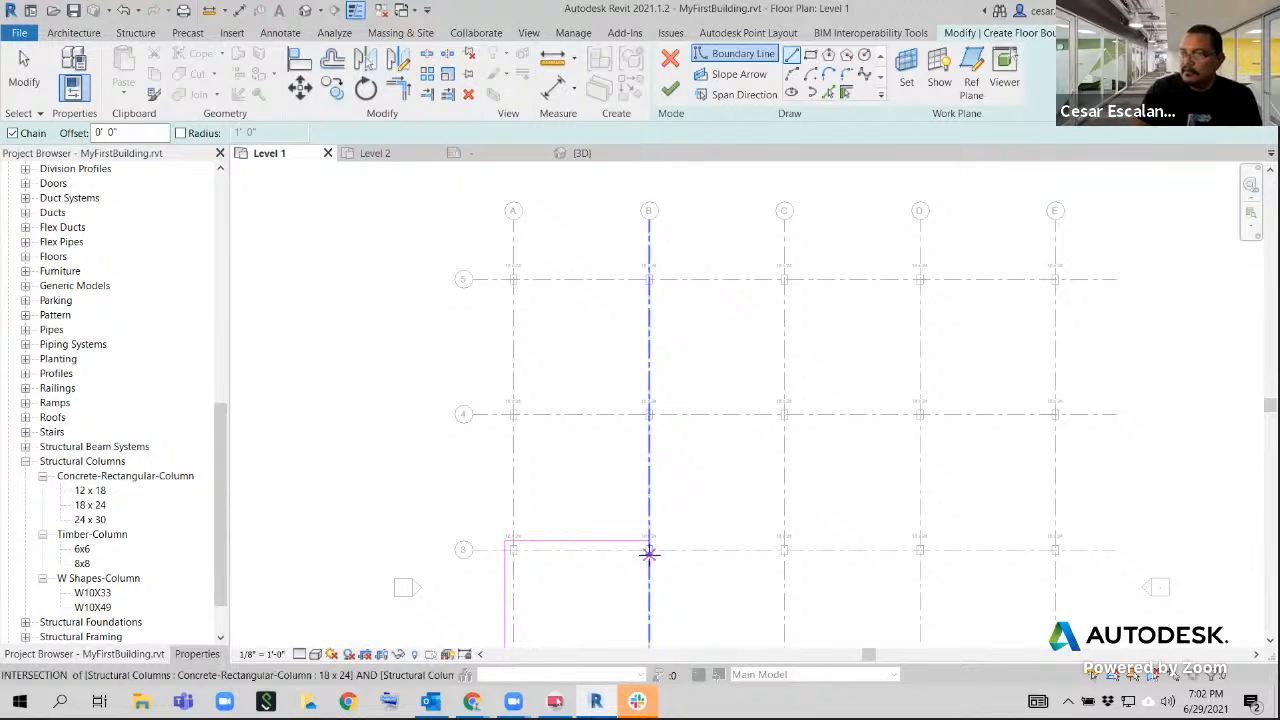
pyautogui.click(649, 549)
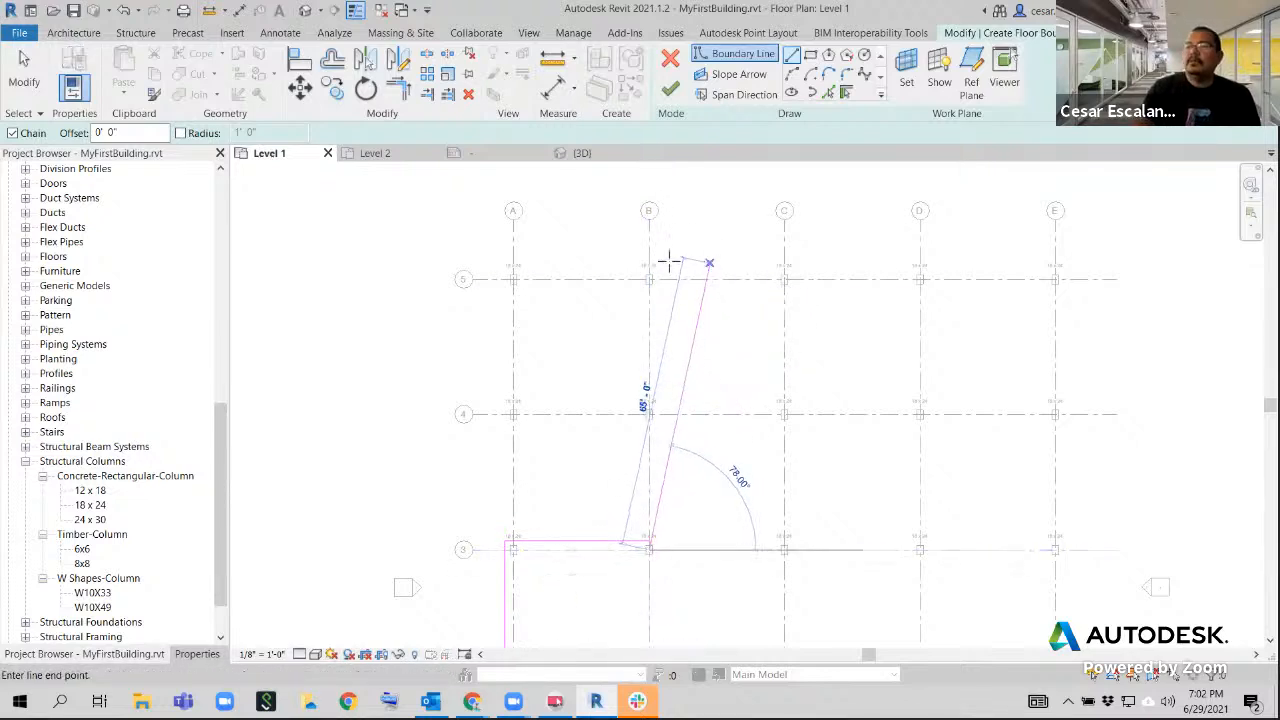
pyautogui.press('Escape')
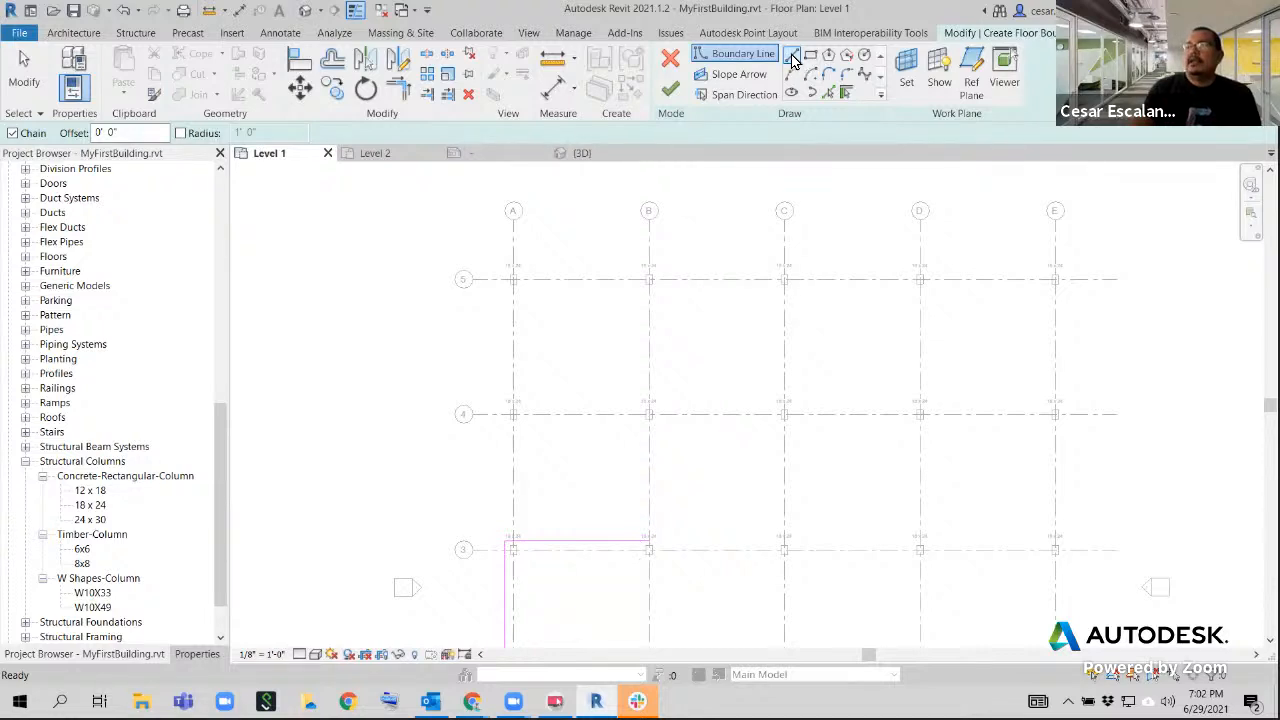
# Restart the straight boundary line with its offset set to 2'
pyautogui.click(792, 60)
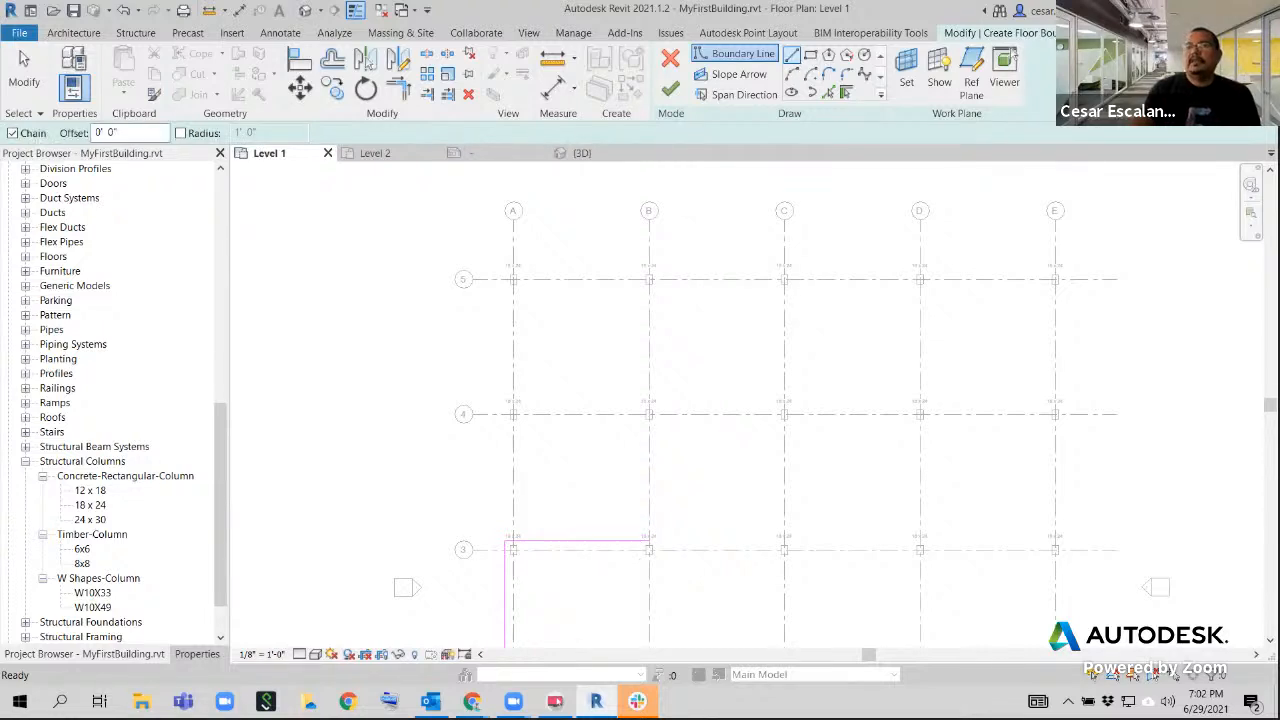
pyautogui.click(123, 131)
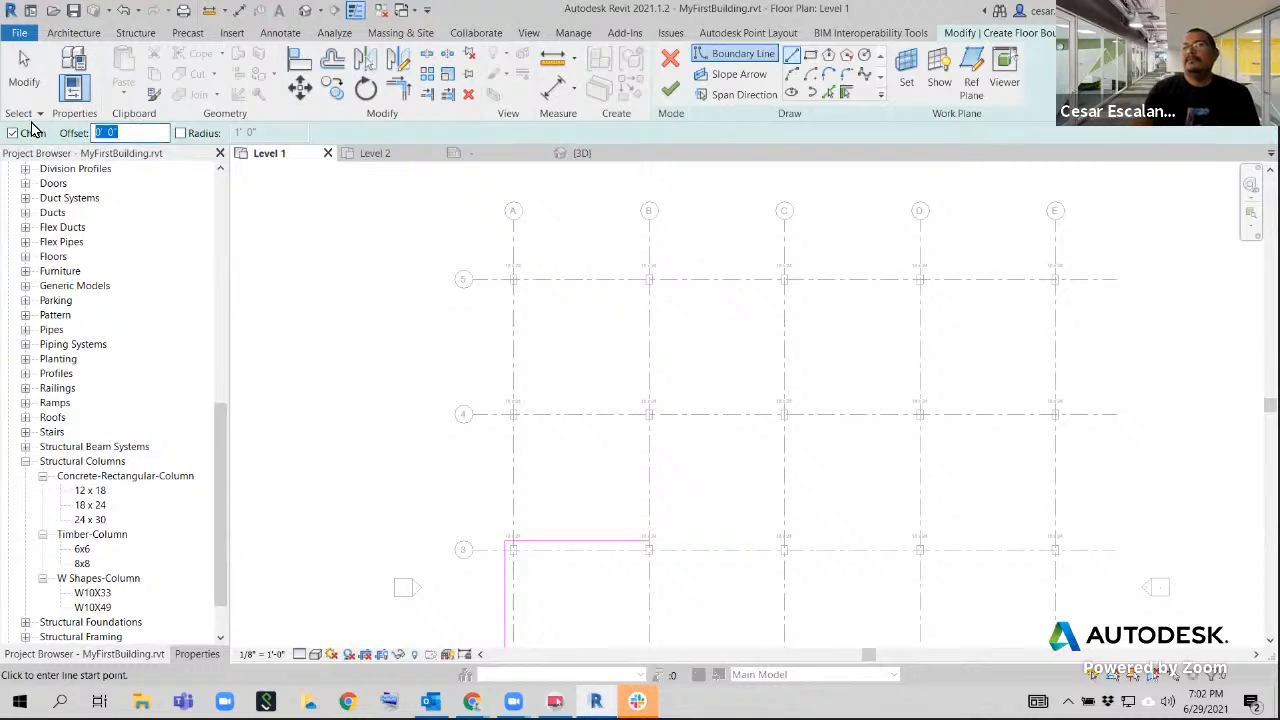
pyautogui.write('2')
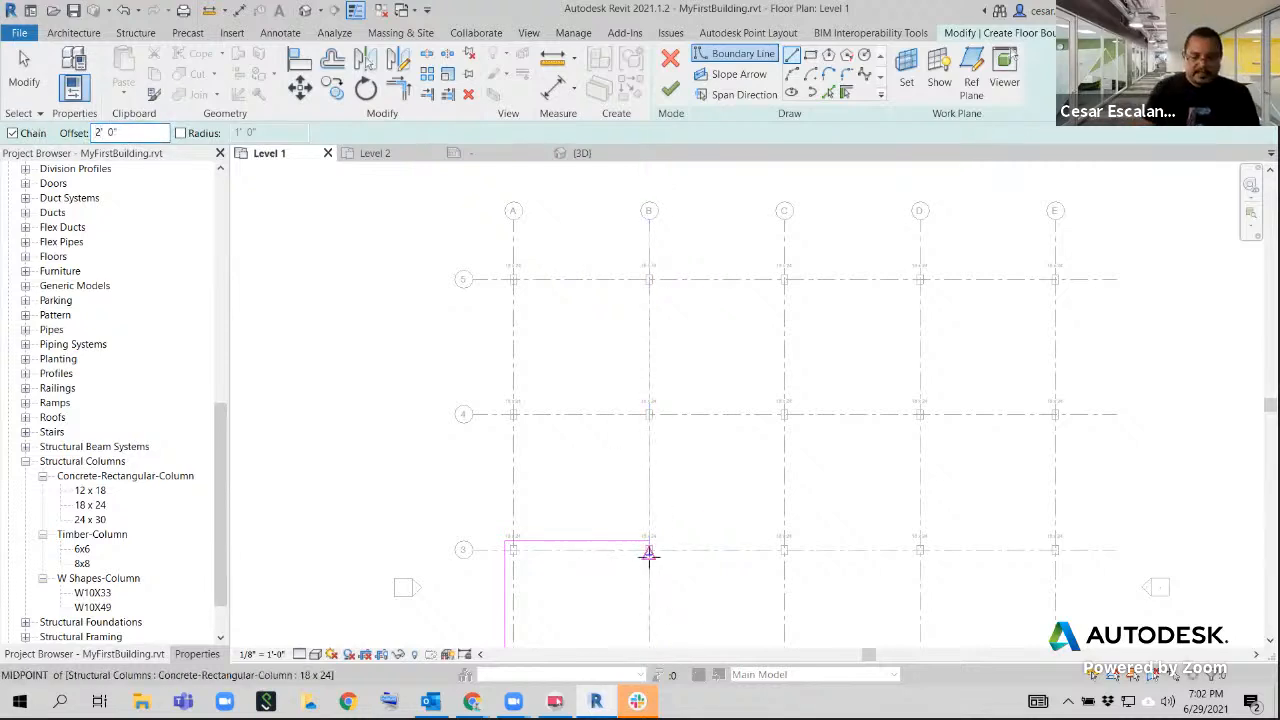
pyautogui.write('si')
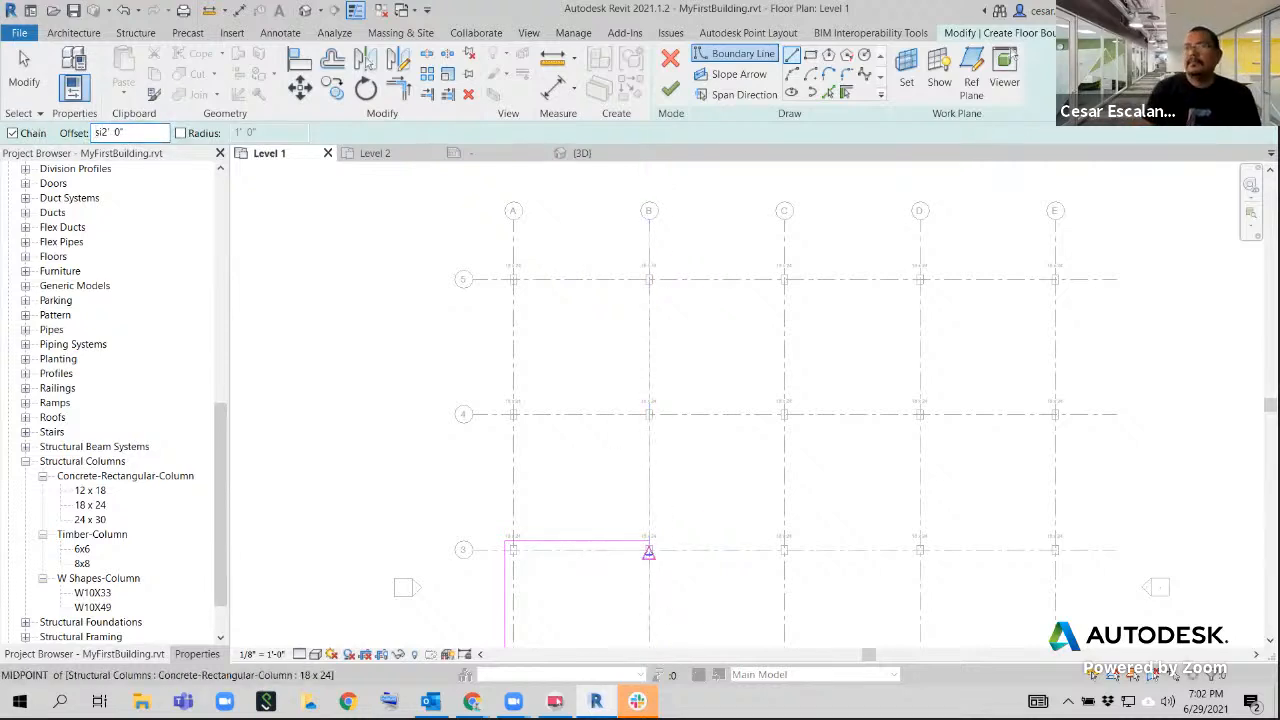
pyautogui.press('BackSpace')
pyautogui.press('BackSpace')
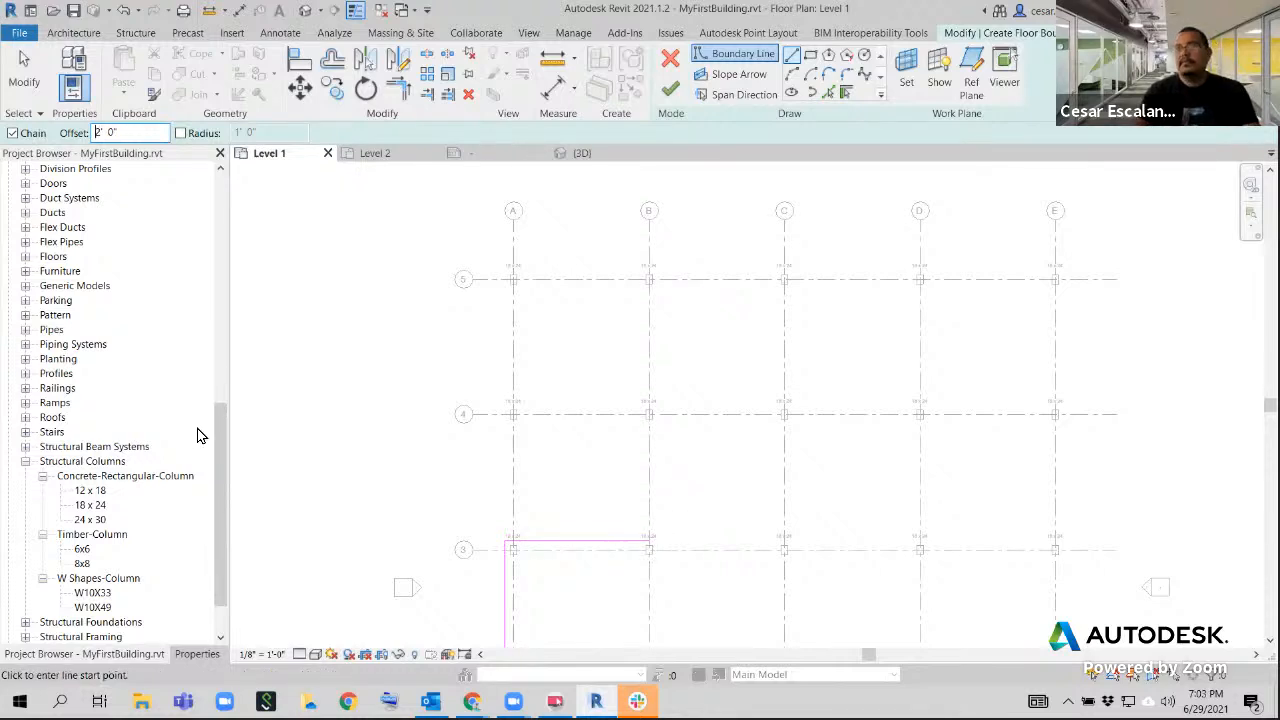
pyautogui.click(675, 573)
pyautogui.press('Escape')
pyautogui.scroll(2, 650, 549)
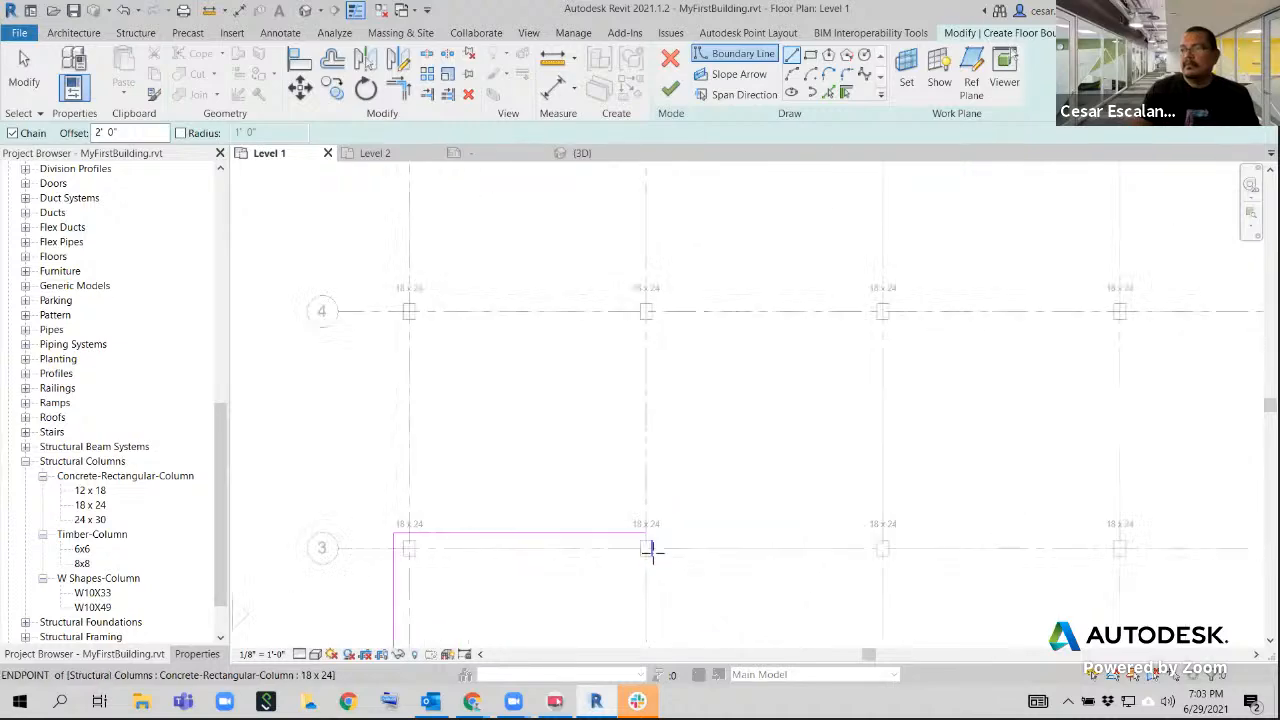
pyautogui.click(650, 545)
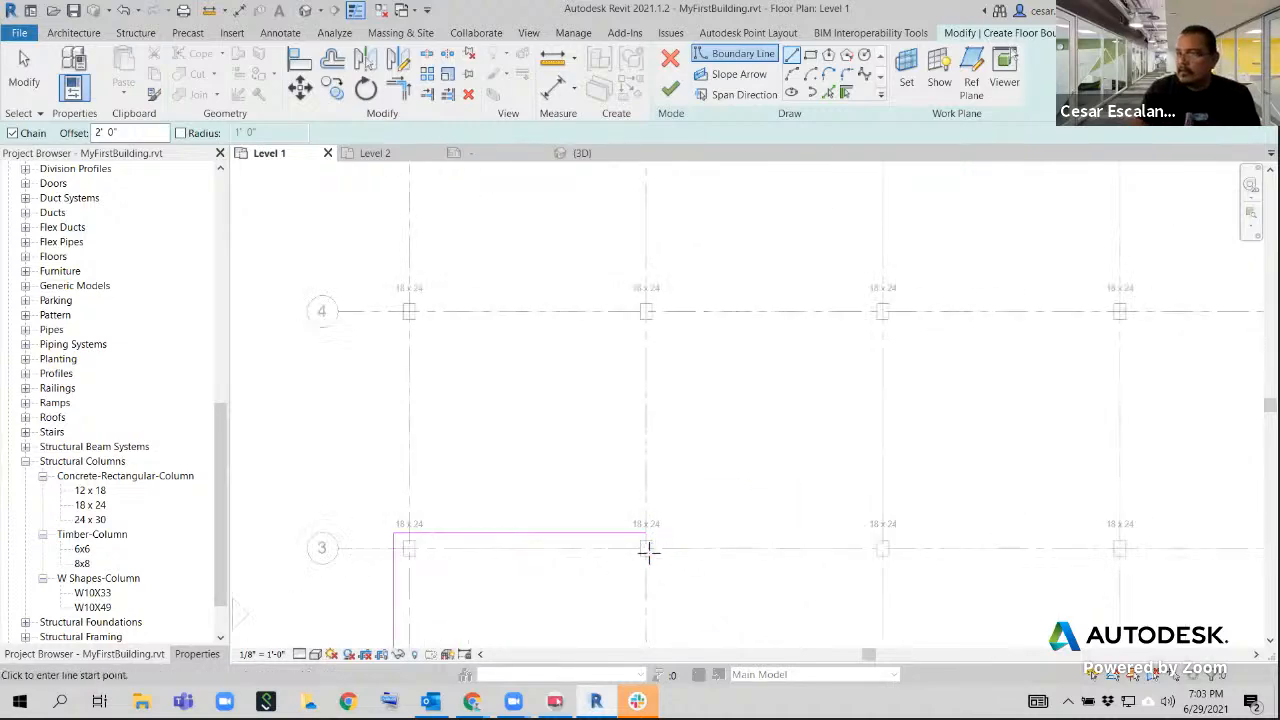
pyautogui.moveTo(706, 386); pyautogui.dragTo(639, 495, button='middle')
pyautogui.scroll(-2, 635, 485)
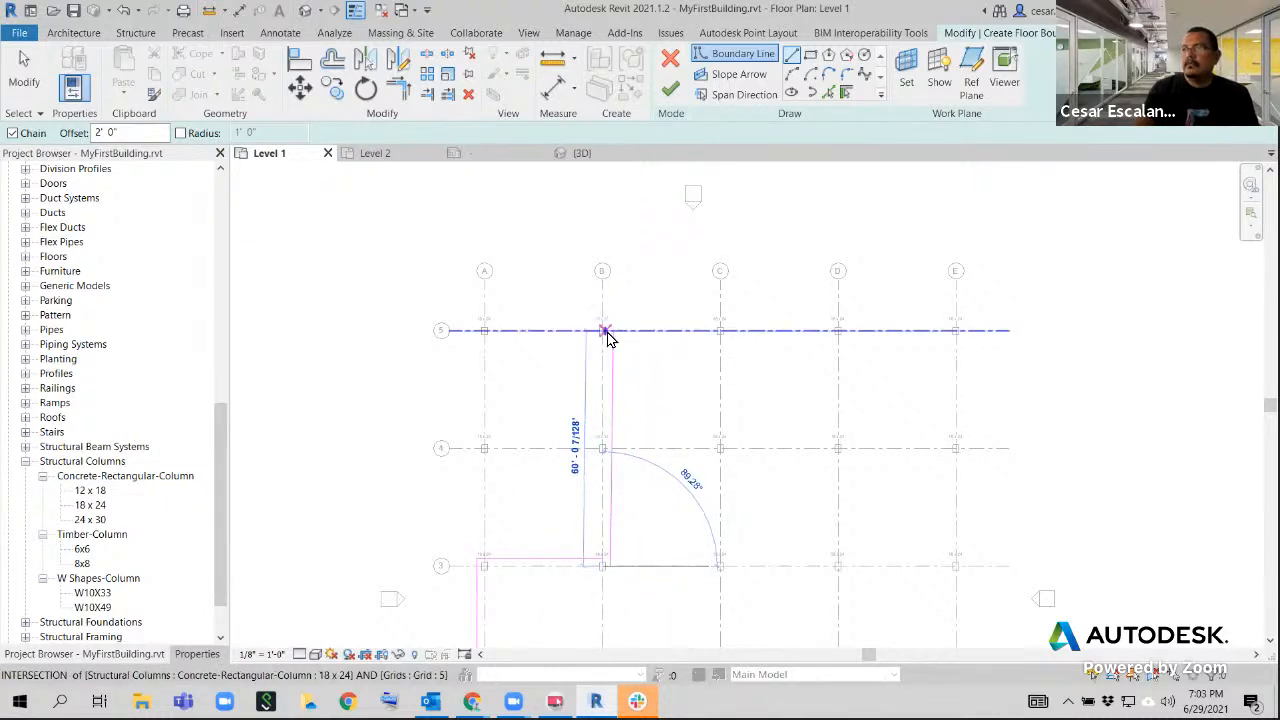
pyautogui.press('Escape')
pyautogui.press('Escape')
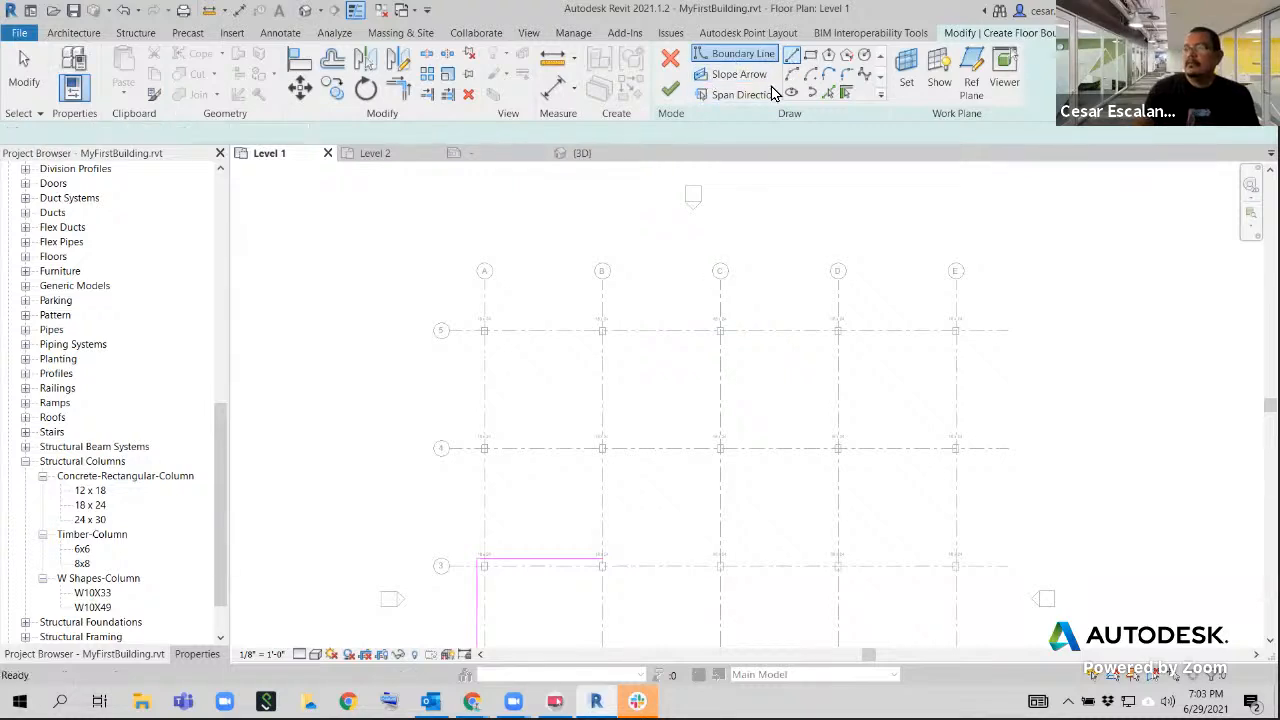
pyautogui.click(791, 54)
pyautogui.scroll(5, 600, 565)
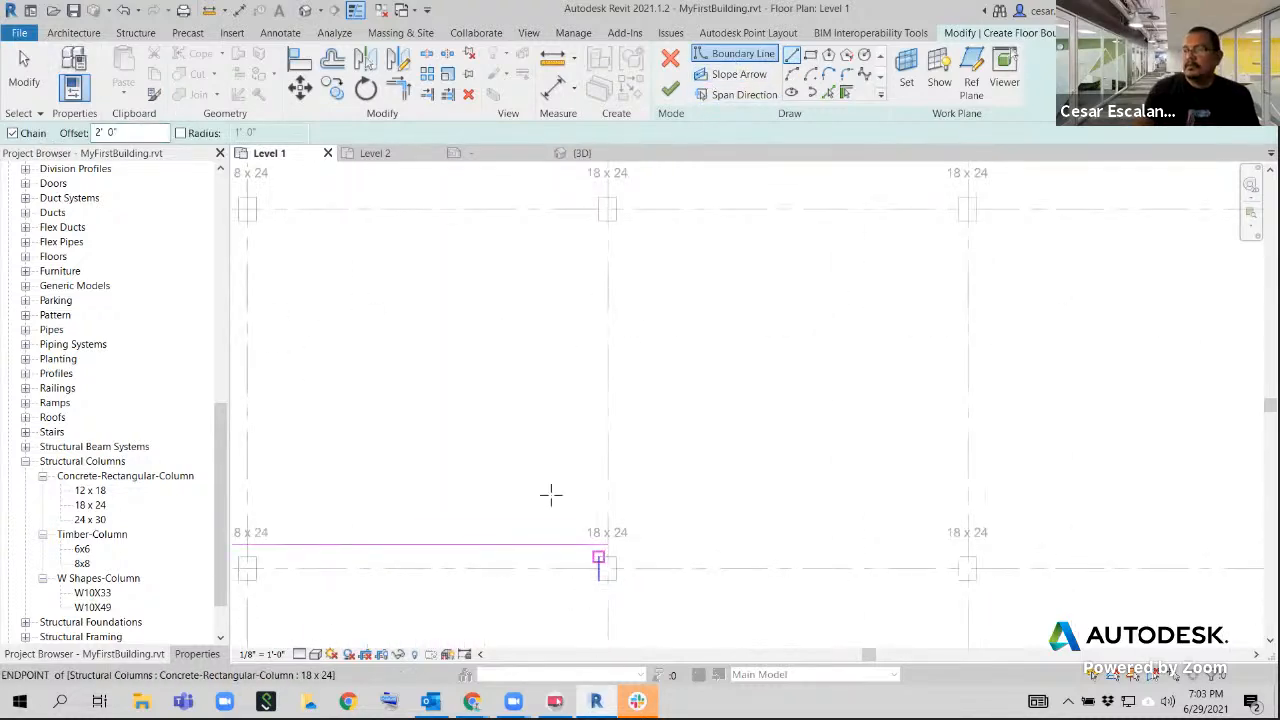
pyautogui.click(672, 569)
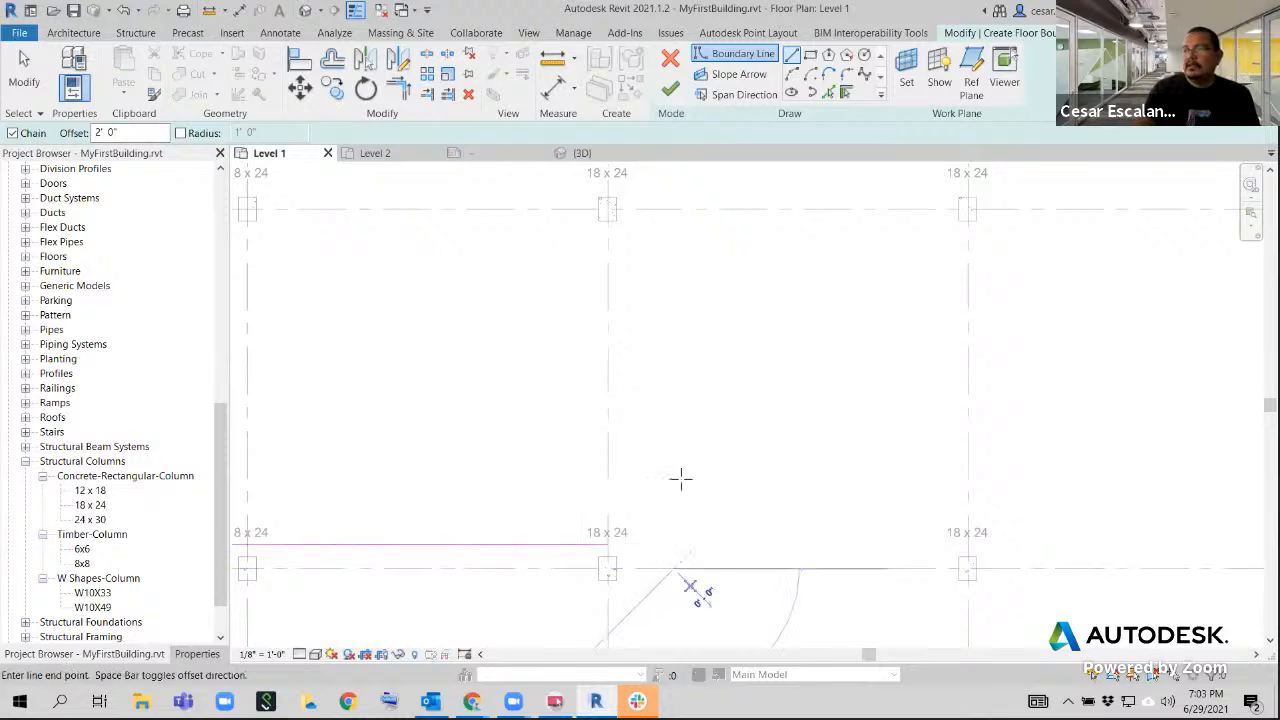
pyautogui.press('Escape')
# Sketch the next floor boundary line 60' along grid B, from the column at grid 3 to the column at grid 5
pyautogui.click(608, 569)
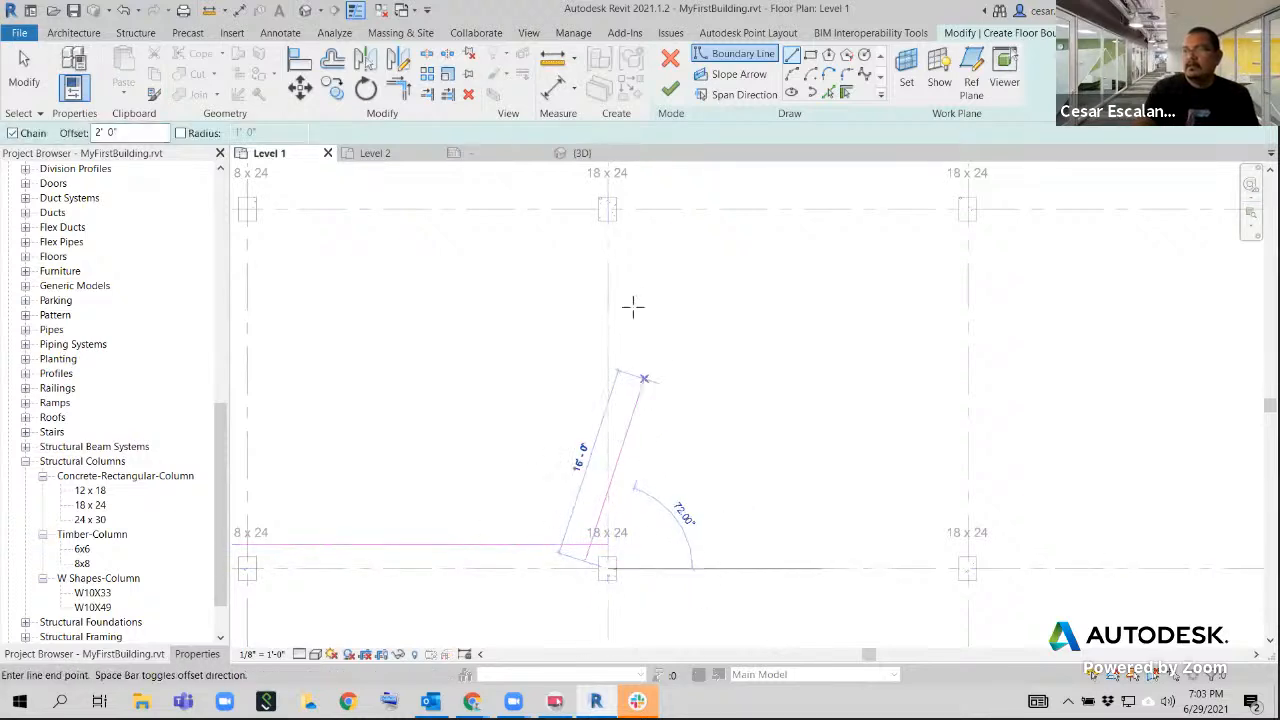
pyautogui.scroll(-3, 586, 420)
pyautogui.scroll(-1, 574, 277)
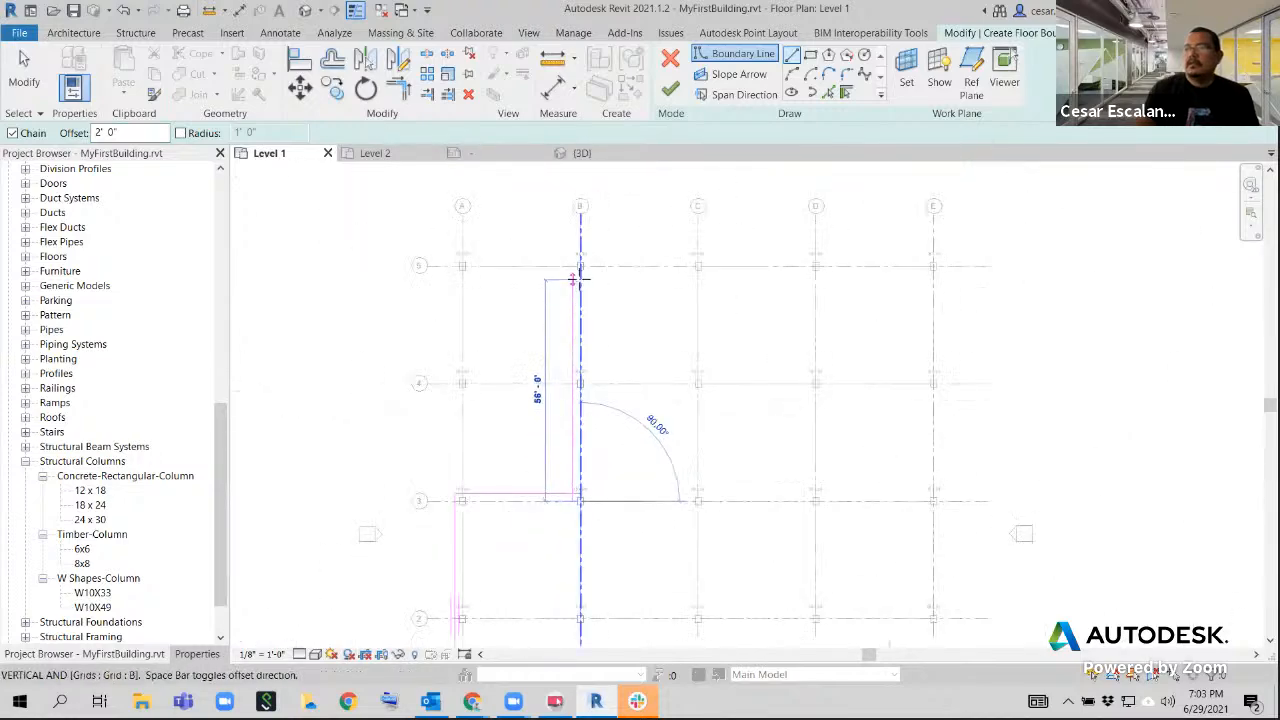
pyautogui.scroll(4, 574, 263)
pyautogui.click(583, 263)
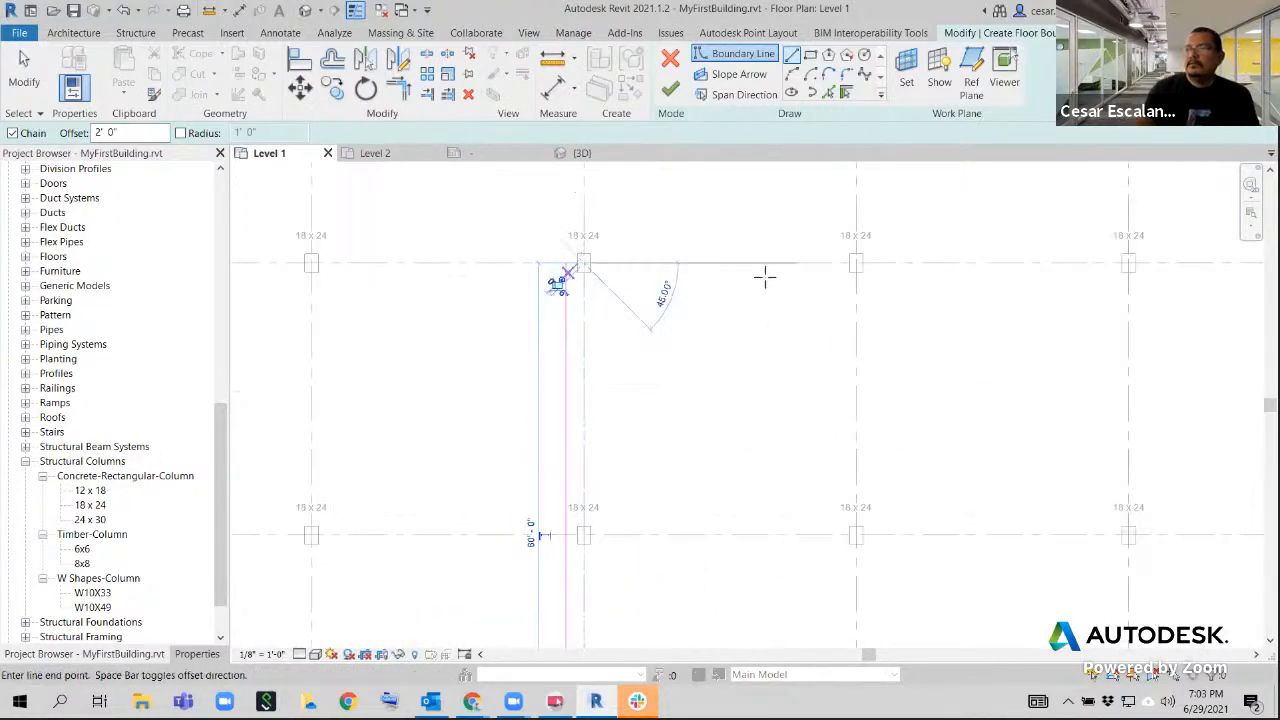
# Sketch a 60' floor boundary line along grid 5 from the column at grid B to the column at grid D
pyautogui.moveTo(765, 277); pyautogui.dragTo(464, 273, button='middle')
pyautogui.click(828, 259)
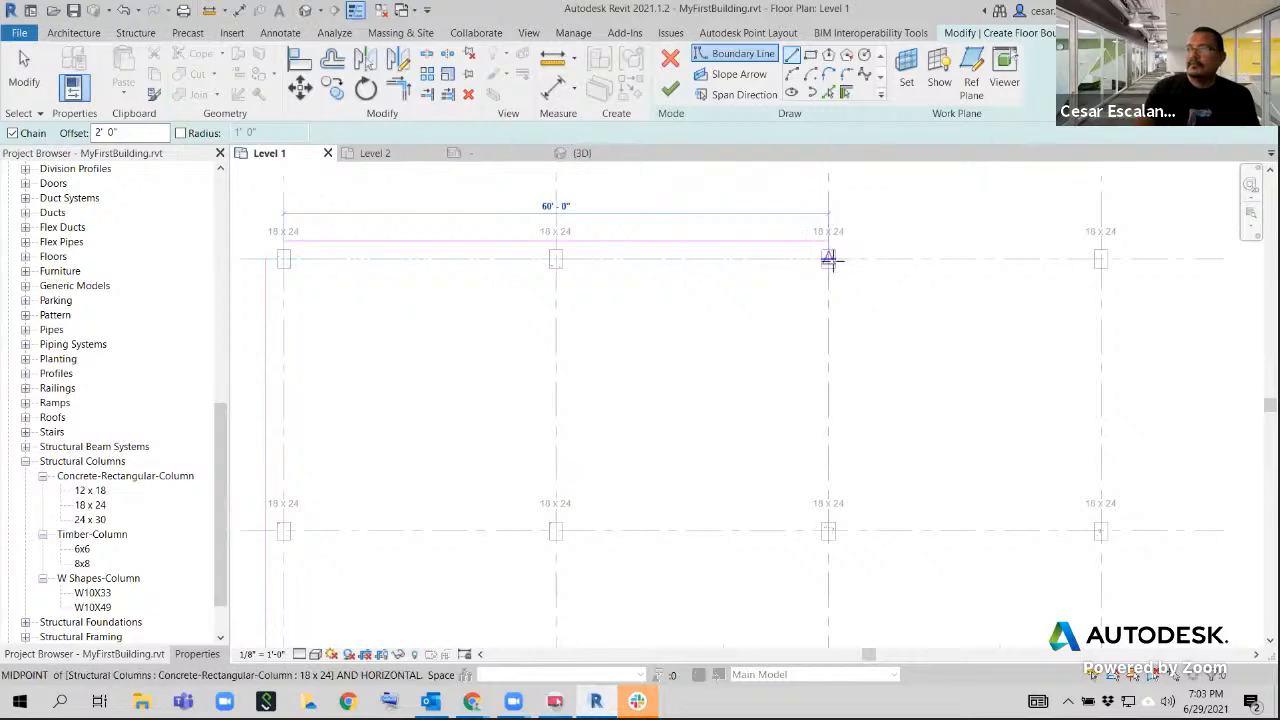
pyautogui.scroll(-3, 853, 390)
pyautogui.moveTo(861, 459); pyautogui.dragTo(662, 432, button='middle')
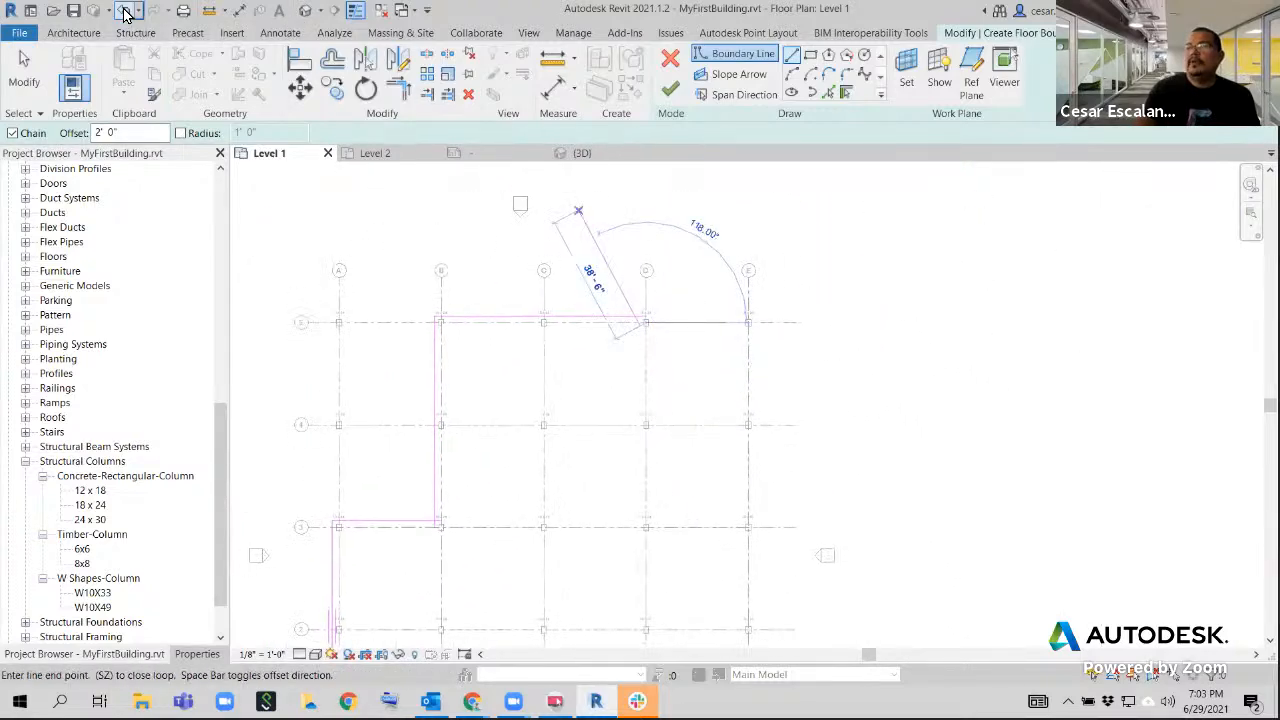
# Undo the last boundary line along grid 5
pyautogui.click(124, 11)
pyautogui.scroll(1, 646, 308)
pyautogui.click(127, 13)
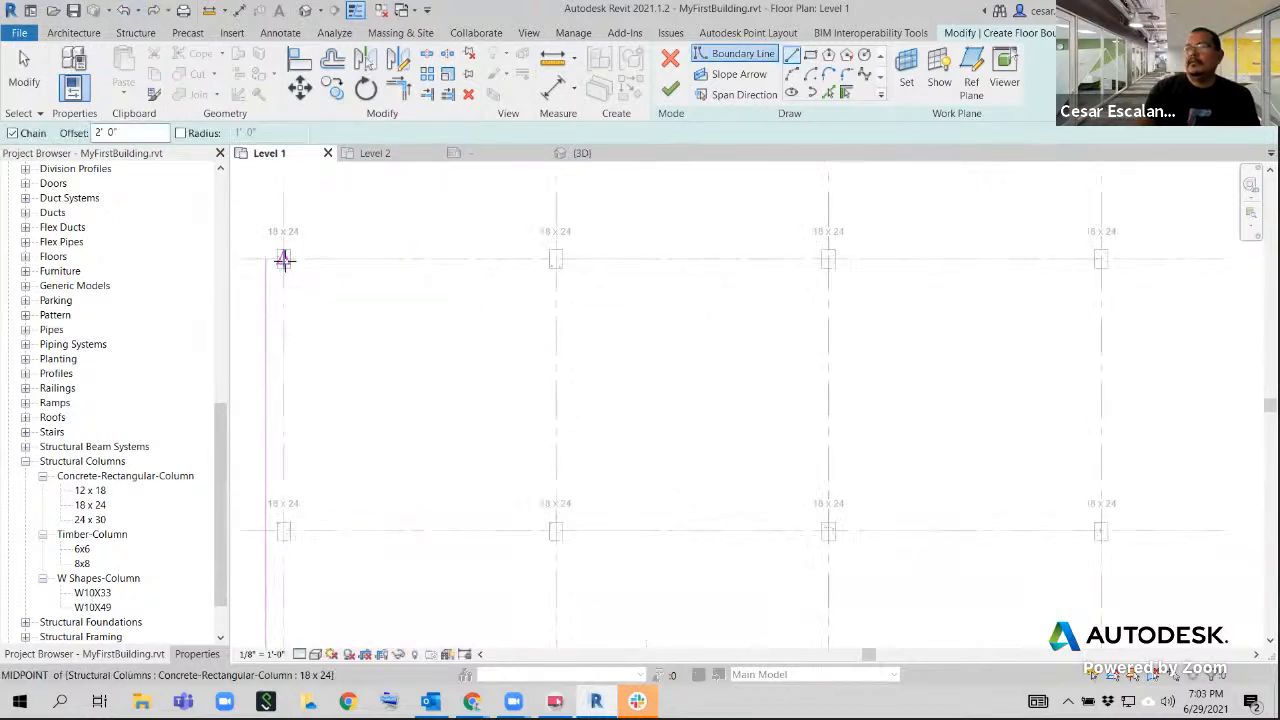
# Sketch a 90' floor boundary line along grid 5, from the column at grid B to the column at grid E
pyautogui.click(284, 260)
pyautogui.scroll(-1, 514, 317)
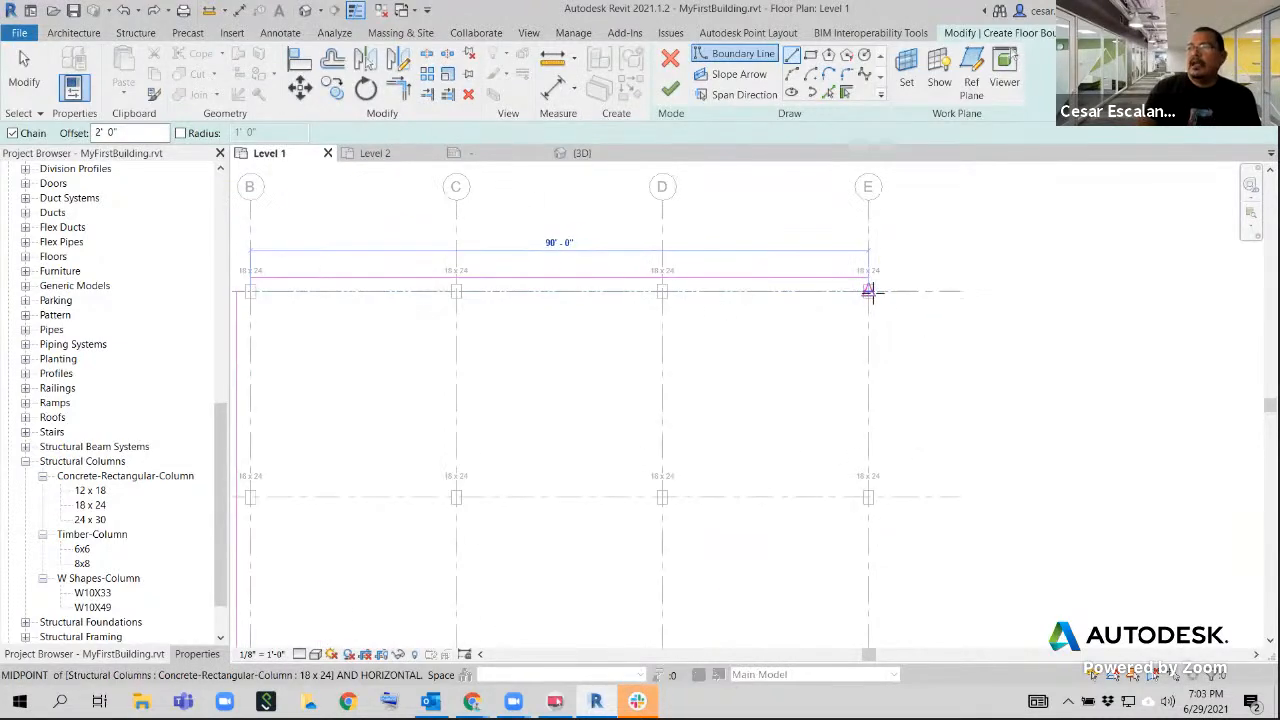
pyautogui.click(868, 291)
# Continue the floor boundary 60' along grid E, from the column at grid 5 to the column at grid 3
pyautogui.scroll(-1, 877, 320)
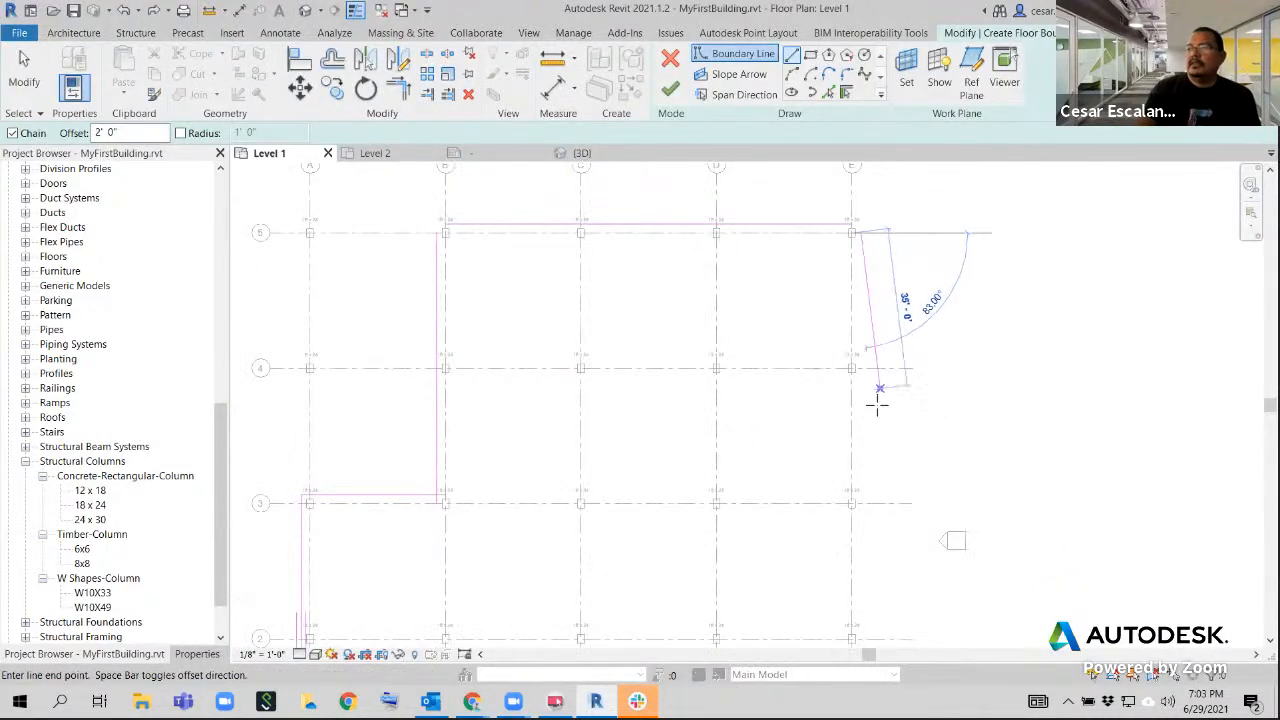
pyautogui.moveTo(877, 404)
pyautogui.mouseDown(button='middle')
pyautogui.moveTo(895, 413)
pyautogui.moveTo(894, 400)
pyautogui.mouseUp(button='middle')
pyautogui.scroll(1, 894, 400)
pyautogui.scroll(-3, 894, 363)
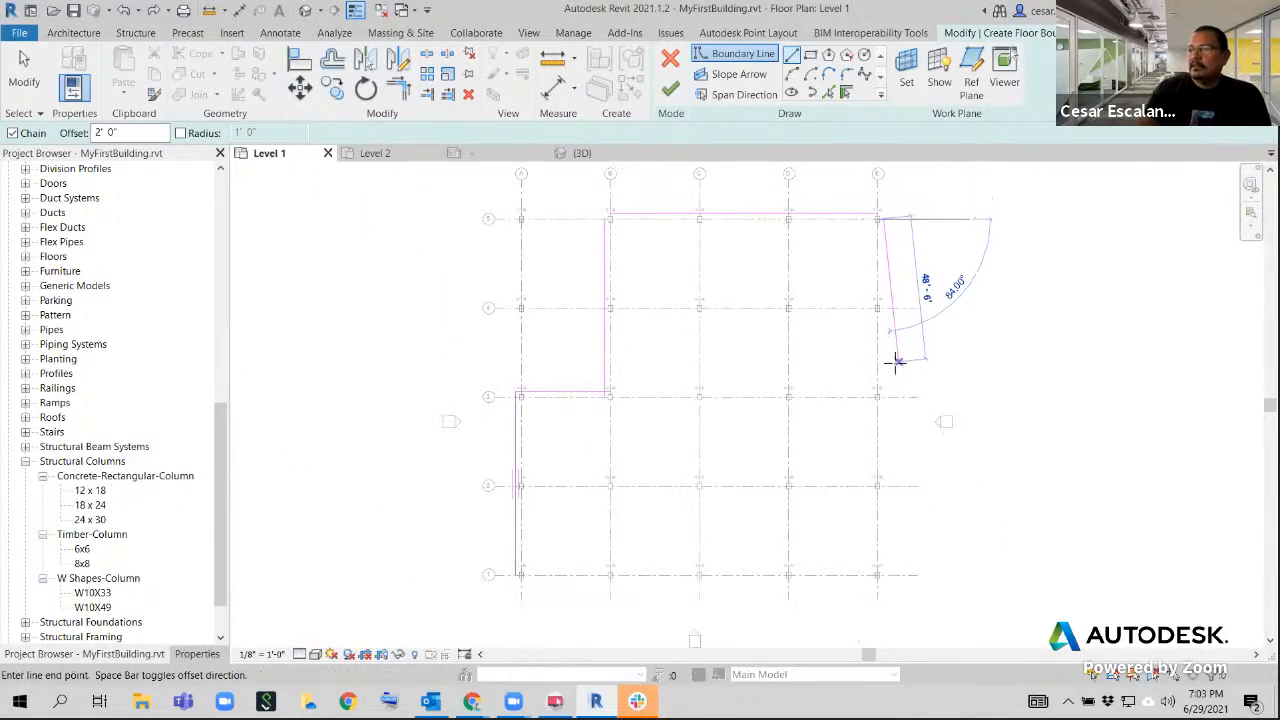
pyautogui.scroll(3, 883, 397)
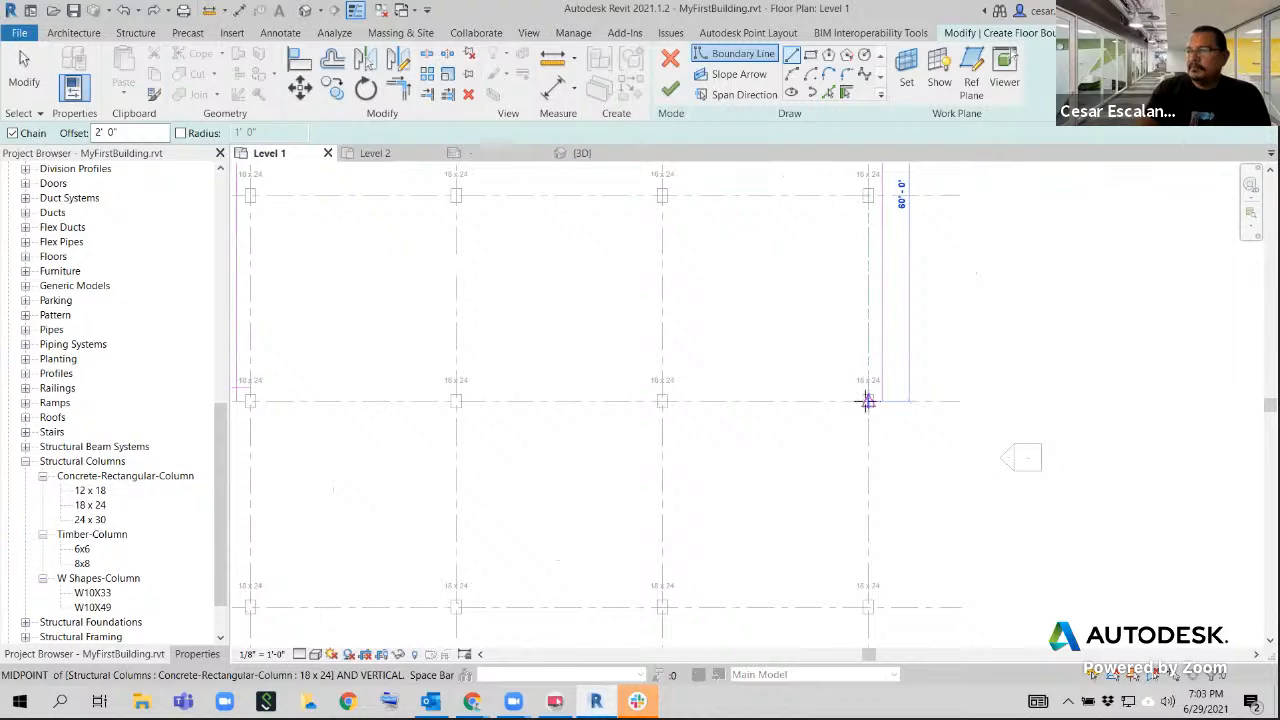
pyautogui.click(868, 401)
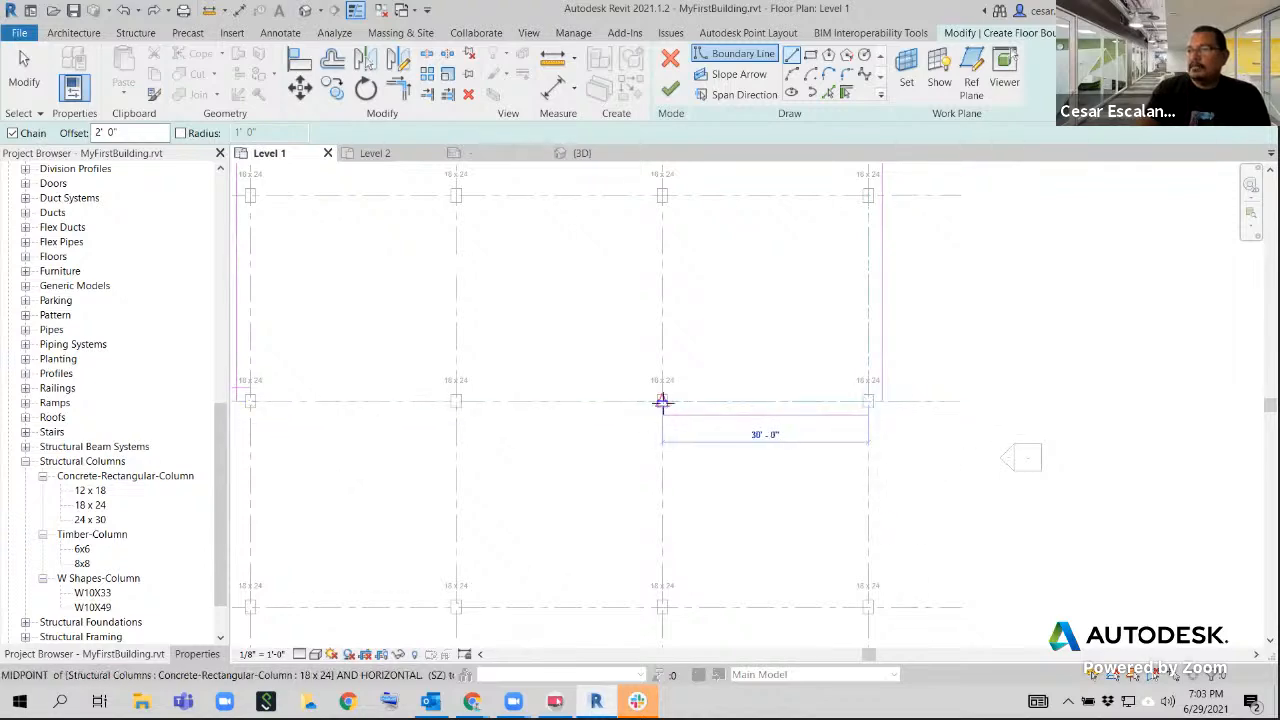
# Sketch the boundary along grid 3 from grid E to grid D, and 60' along grid D to the column at grid 1
pyautogui.click(662, 401)
pyautogui.moveTo(708, 443); pyautogui.dragTo(787, 271, button='middle')
pyautogui.scroll(-4, 780, 290)
pyautogui.scroll(3, 757, 489)
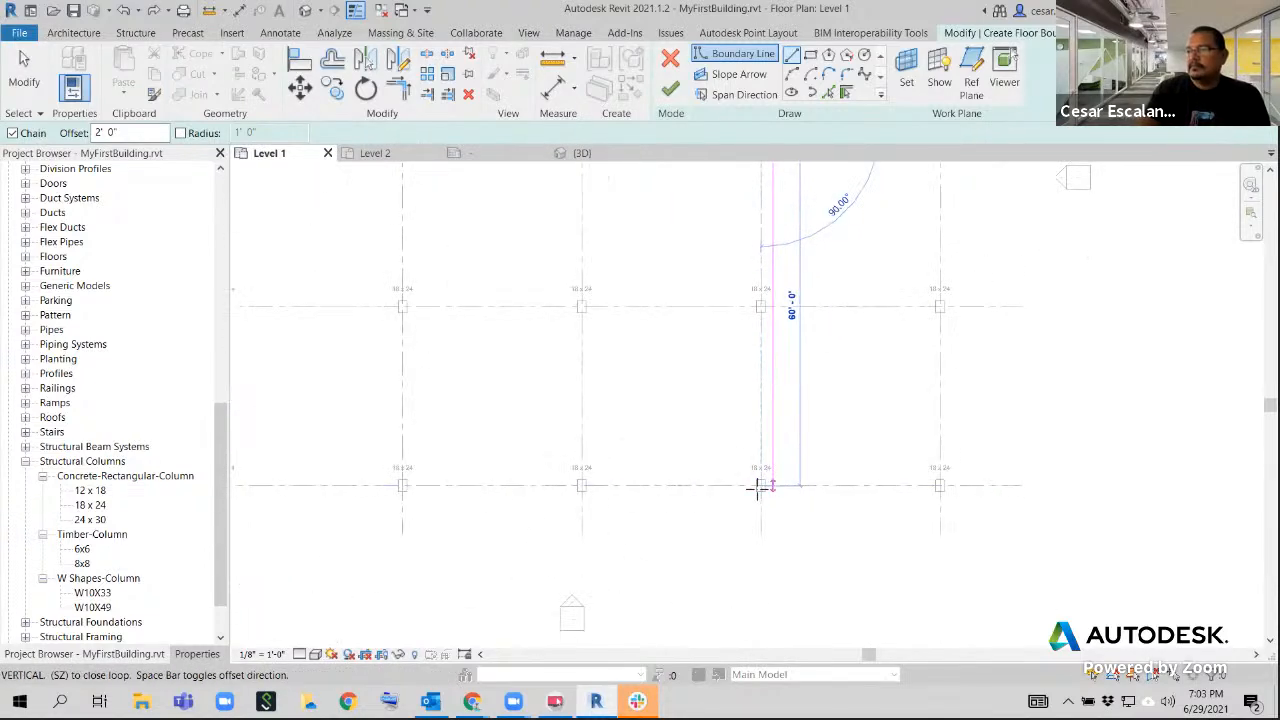
pyautogui.click(762, 487)
# Sketch the last floor boundary line along grid 1 from the column at grid D to the column at grid A, and end the line command
pyautogui.moveTo(364, 484); pyautogui.dragTo(786, 477, button='middle')
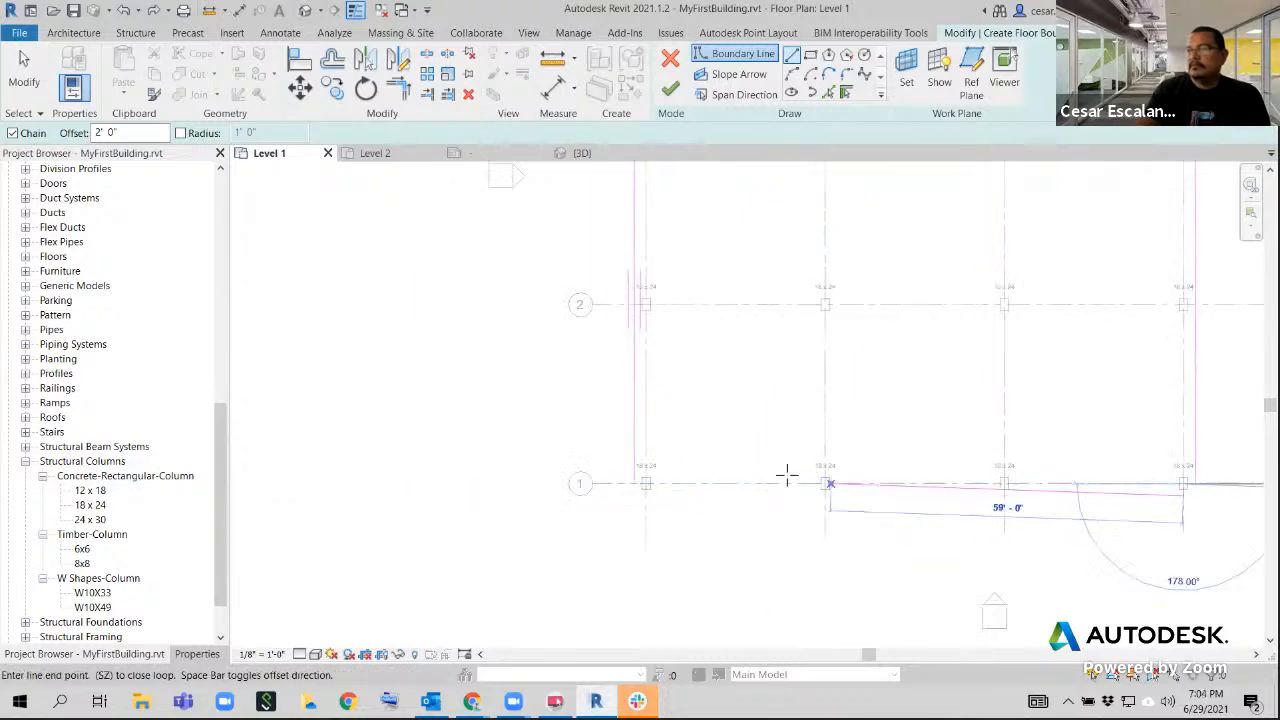
pyautogui.click(648, 484)
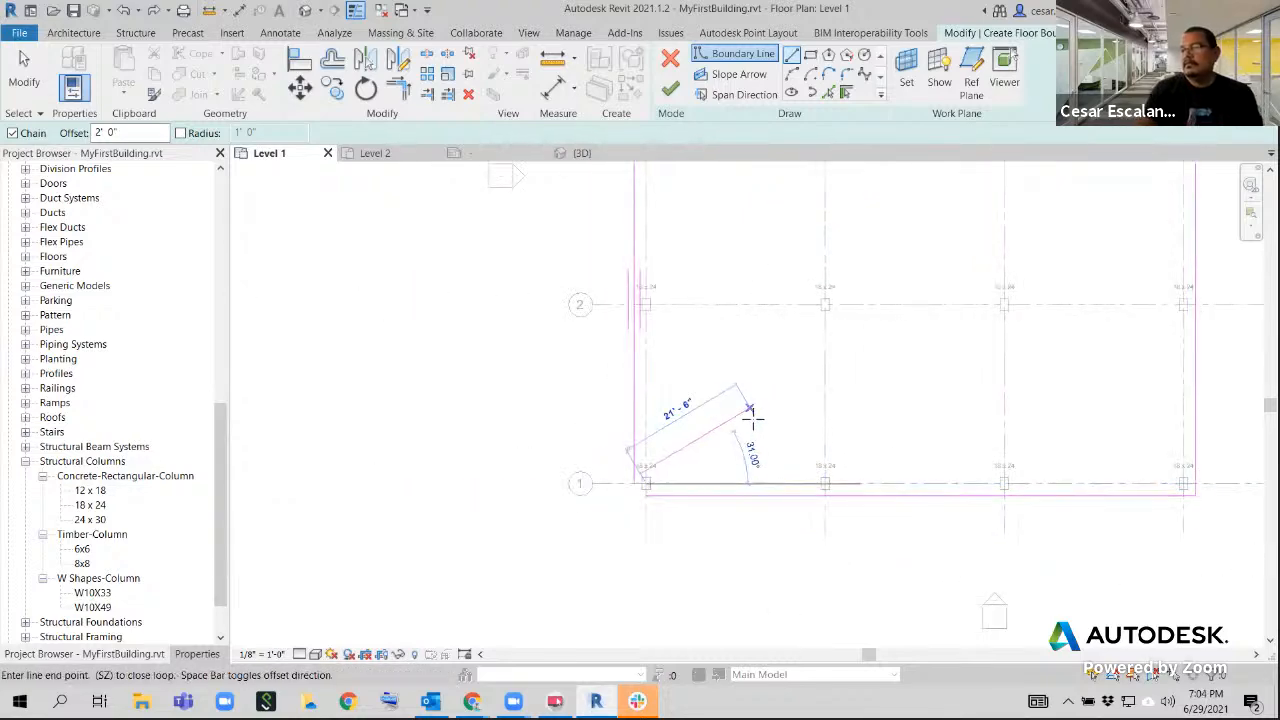
pyautogui.press('Escape')
pyautogui.scroll(-2, 850, 422)
pyautogui.moveTo(850, 422); pyautogui.dragTo(387, 491, button='middle')
pyautogui.press('Escape')
pyautogui.scroll(-2, 446, 492)
pyautogui.moveTo(743, 442); pyautogui.dragTo(767, 503, button='middle')
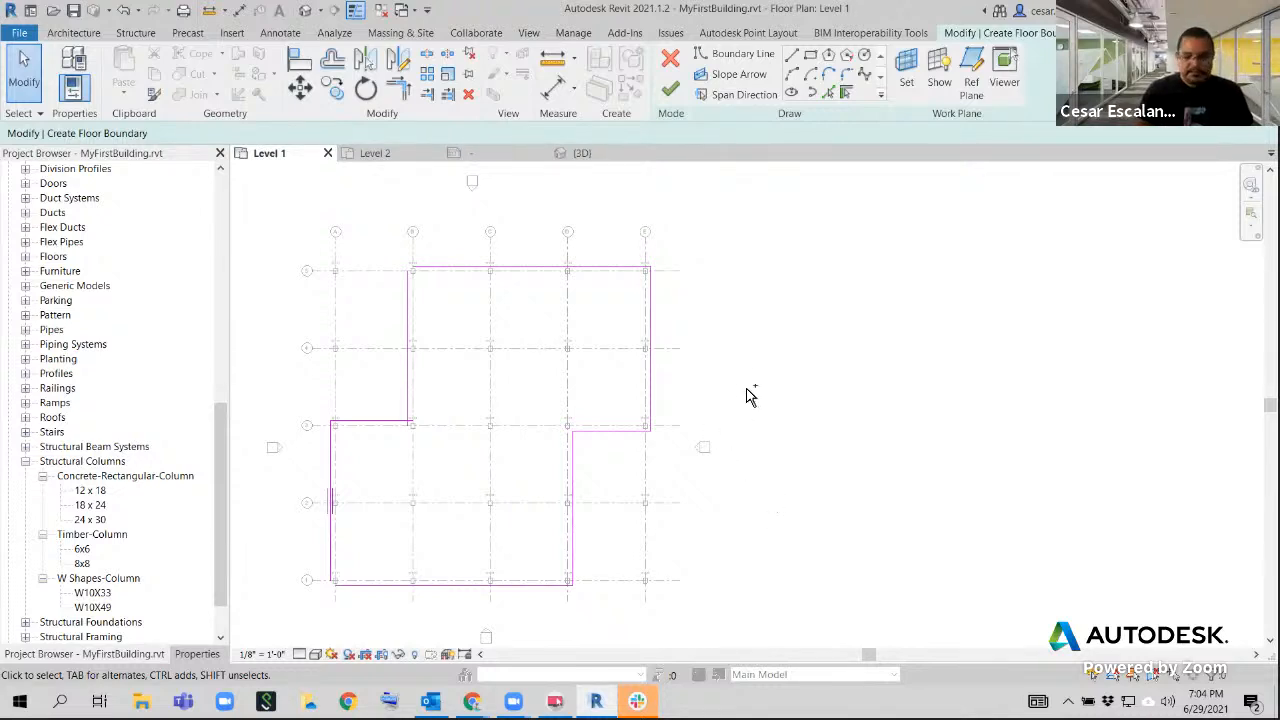
# Write the on-screen note "Rules of Sketchmode 1. Continuous 2. No overlap" beside the floor sketch and clear it
pyautogui.scroll(-1, 745, 297)
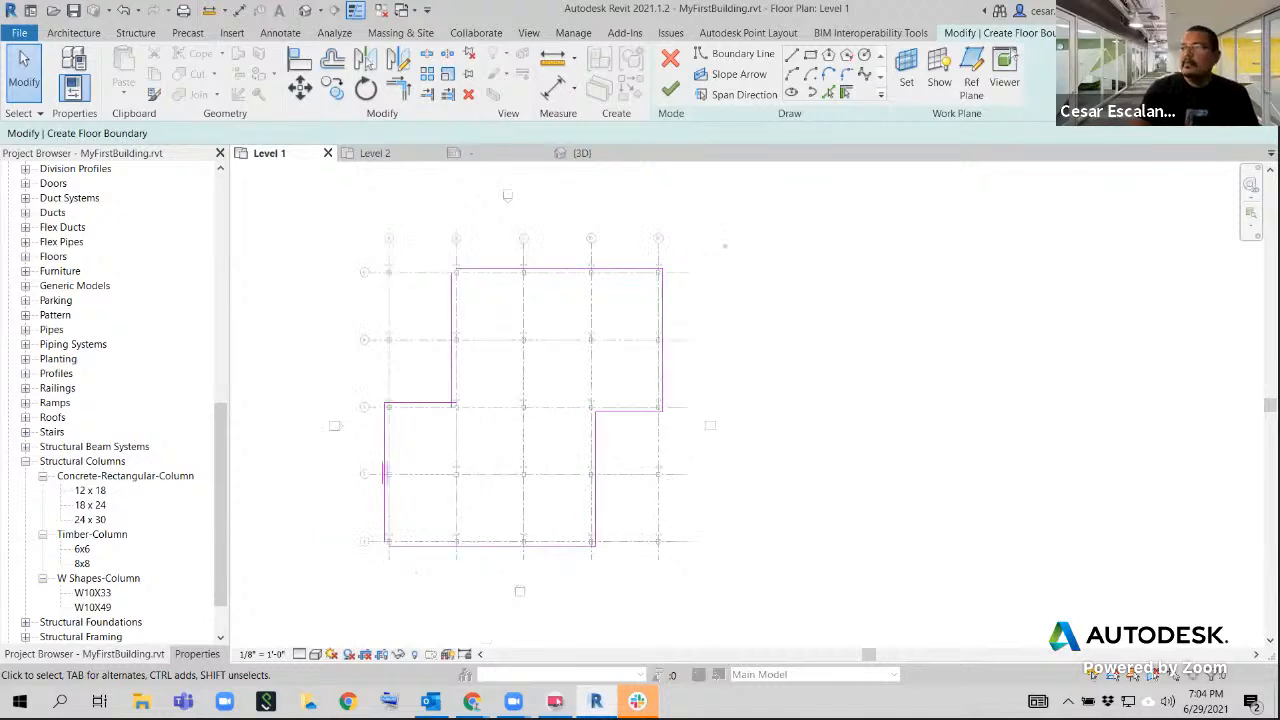
pyautogui.write('t')
pyautogui.write('R')
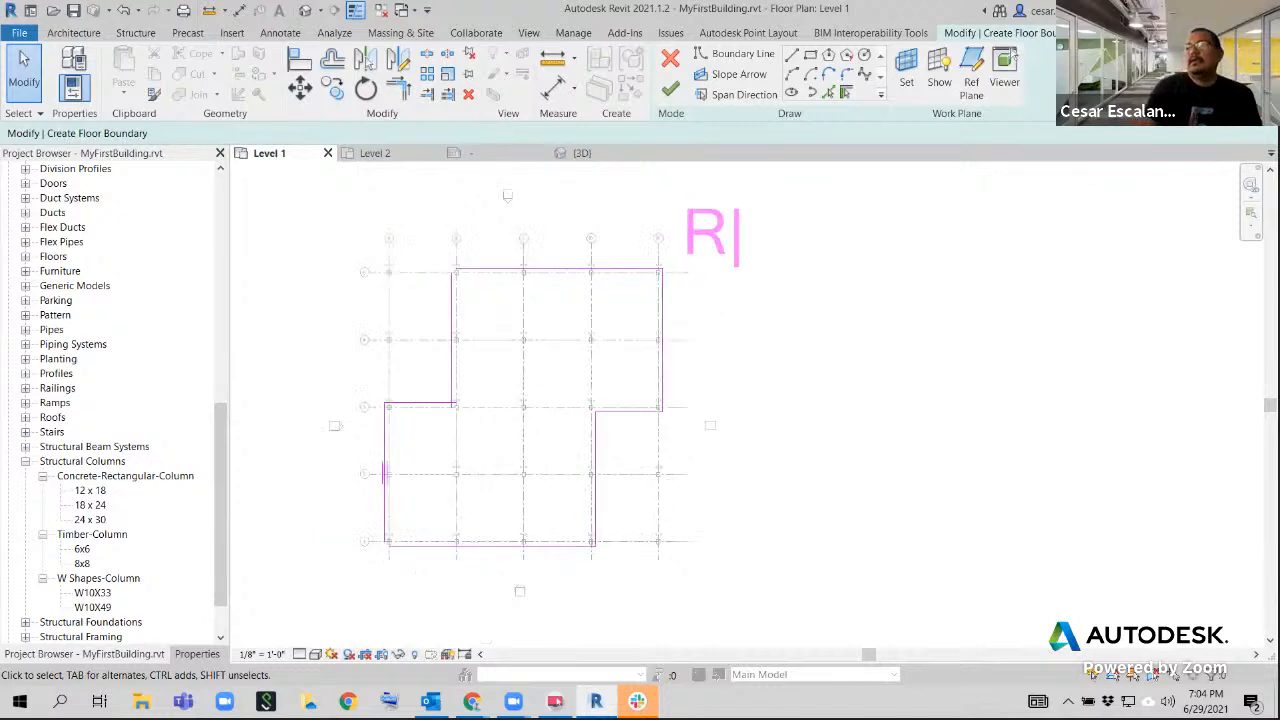
pyautogui.write('ules of Sk')
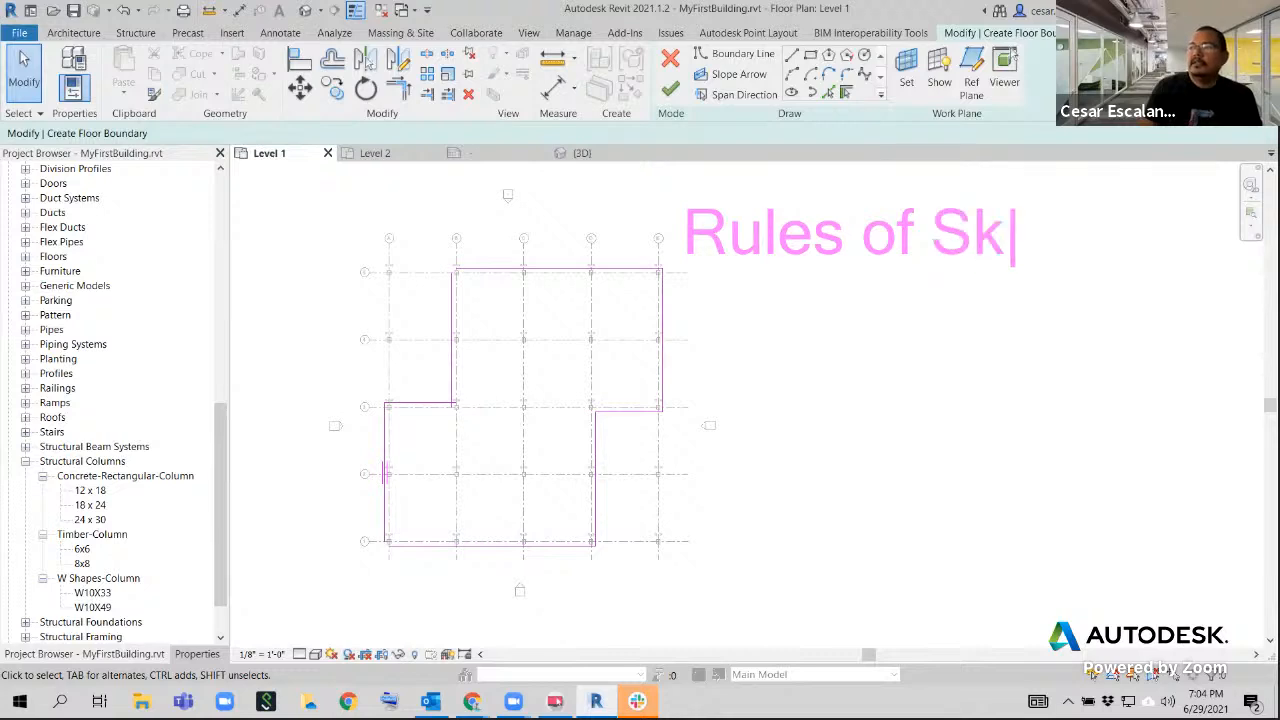
pyautogui.write('etchmod')
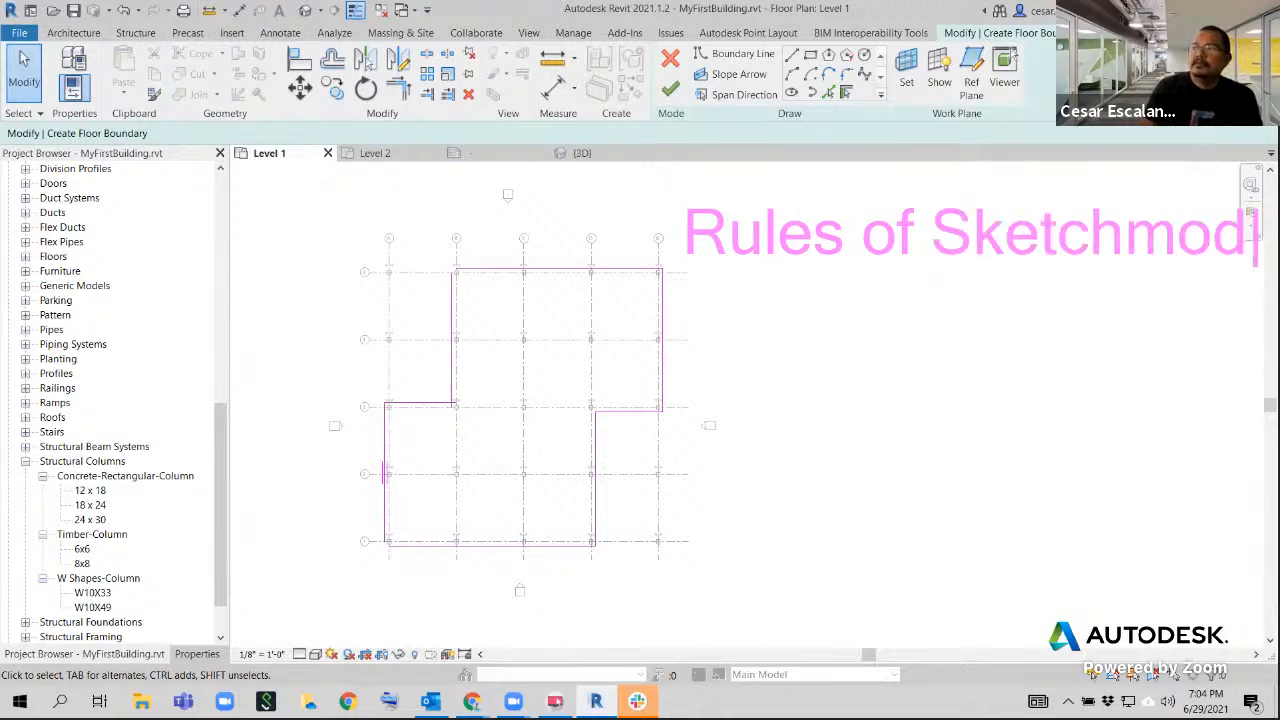
pyautogui.write('e 1. ')
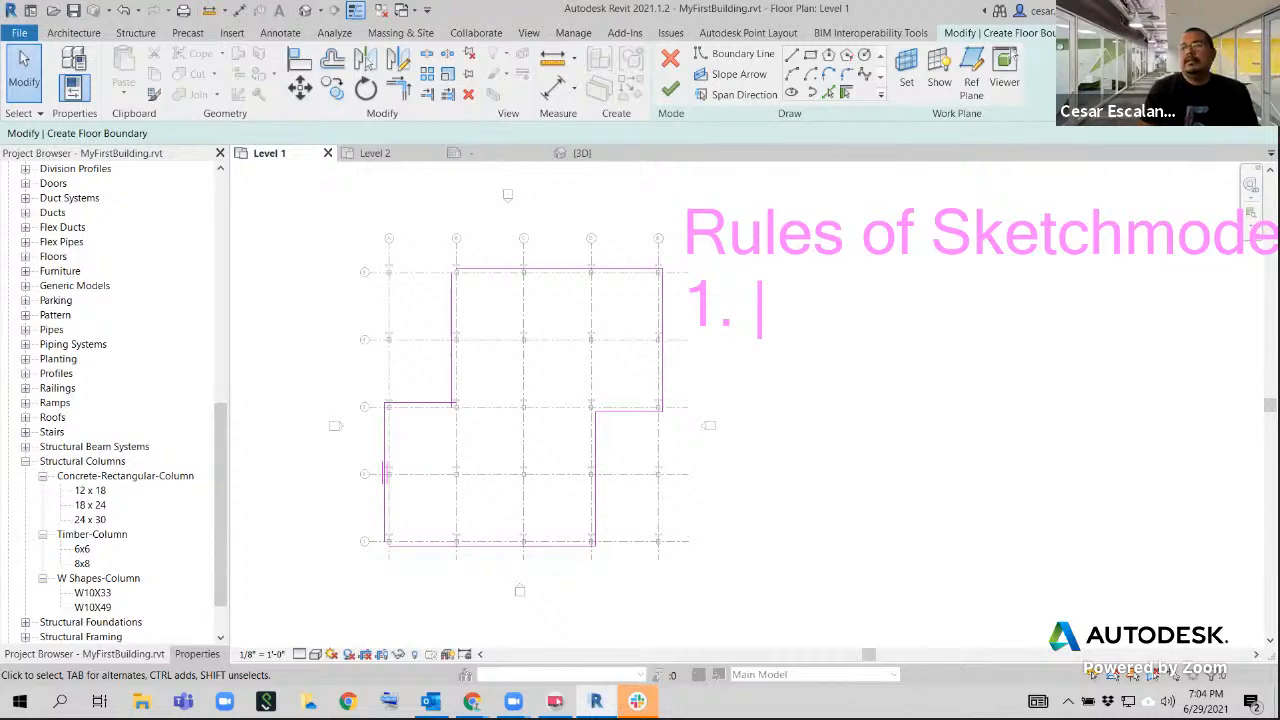
pyautogui.write('Co')
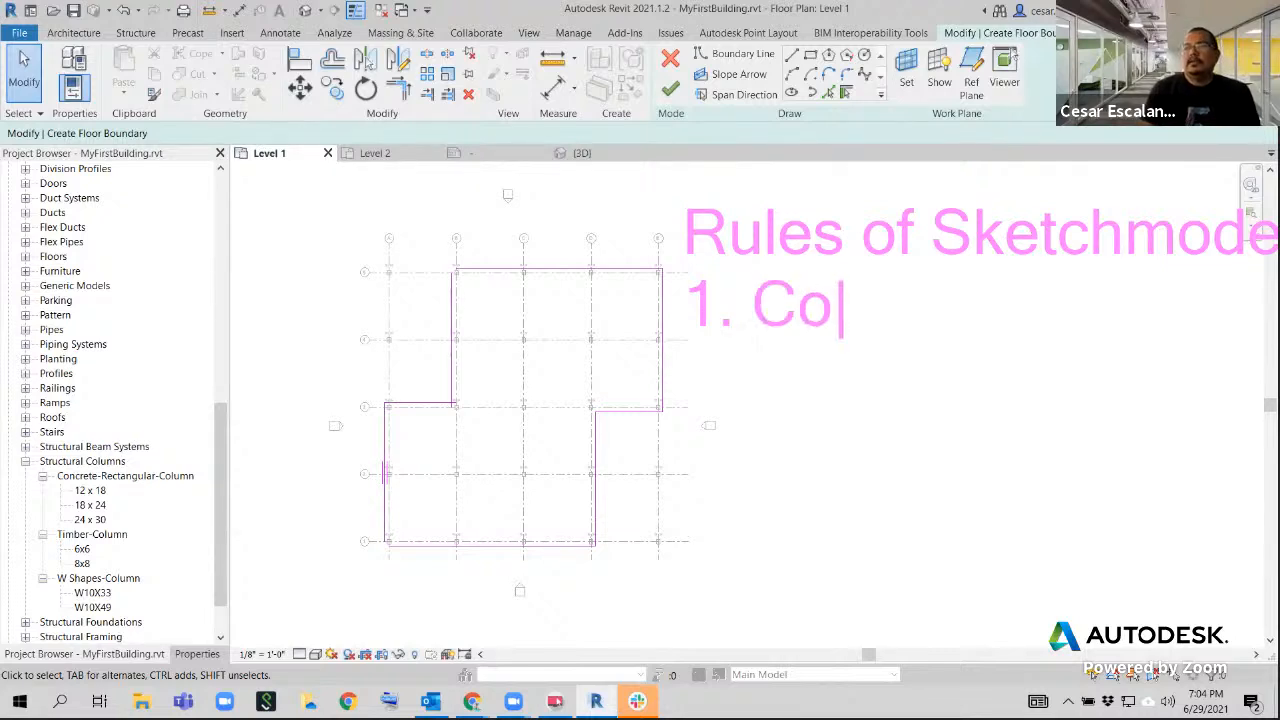
pyautogui.write('ntinuous')
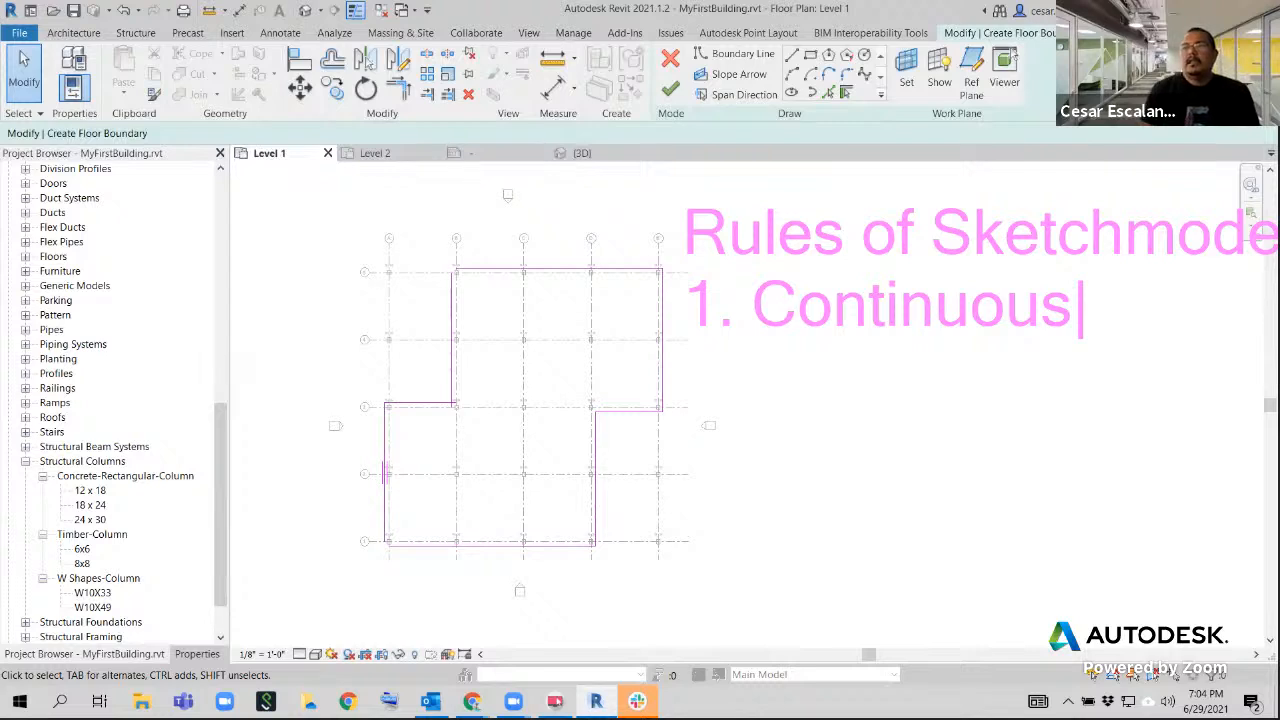
pyautogui.press('Return')
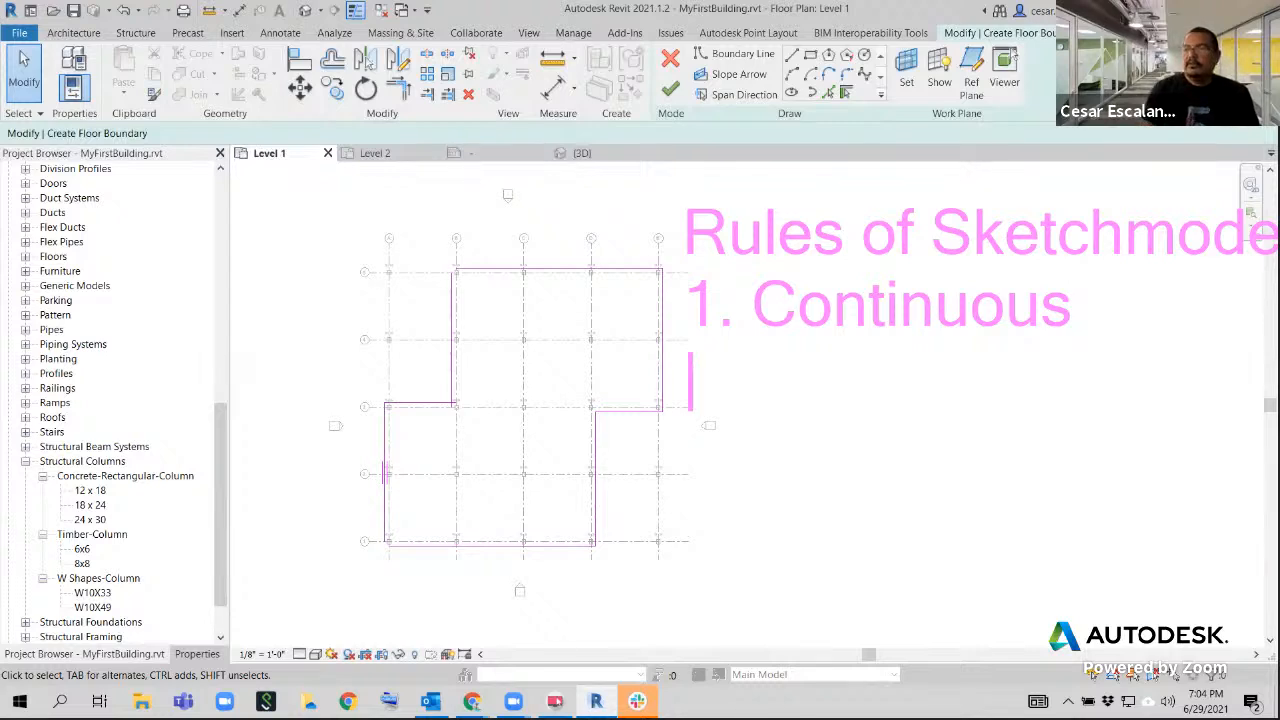
pyautogui.write('2. No overlap')
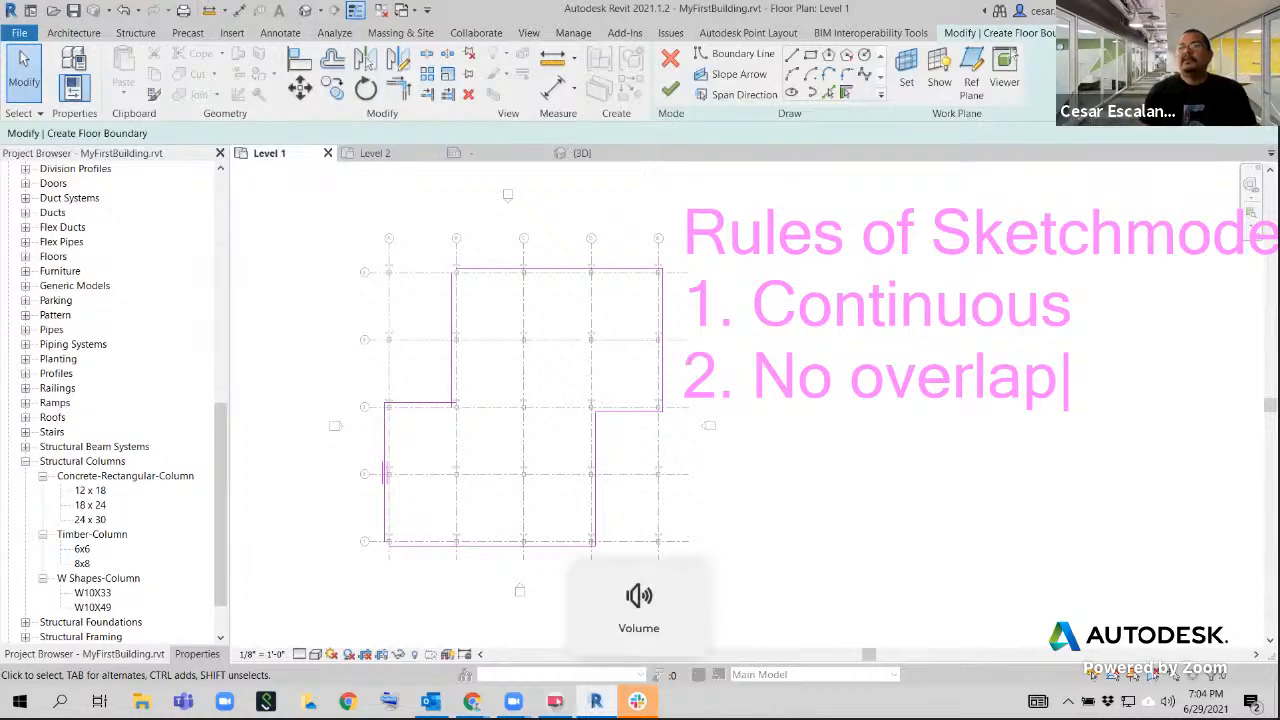
pyautogui.press('Escape')
pyautogui.press('Escape')
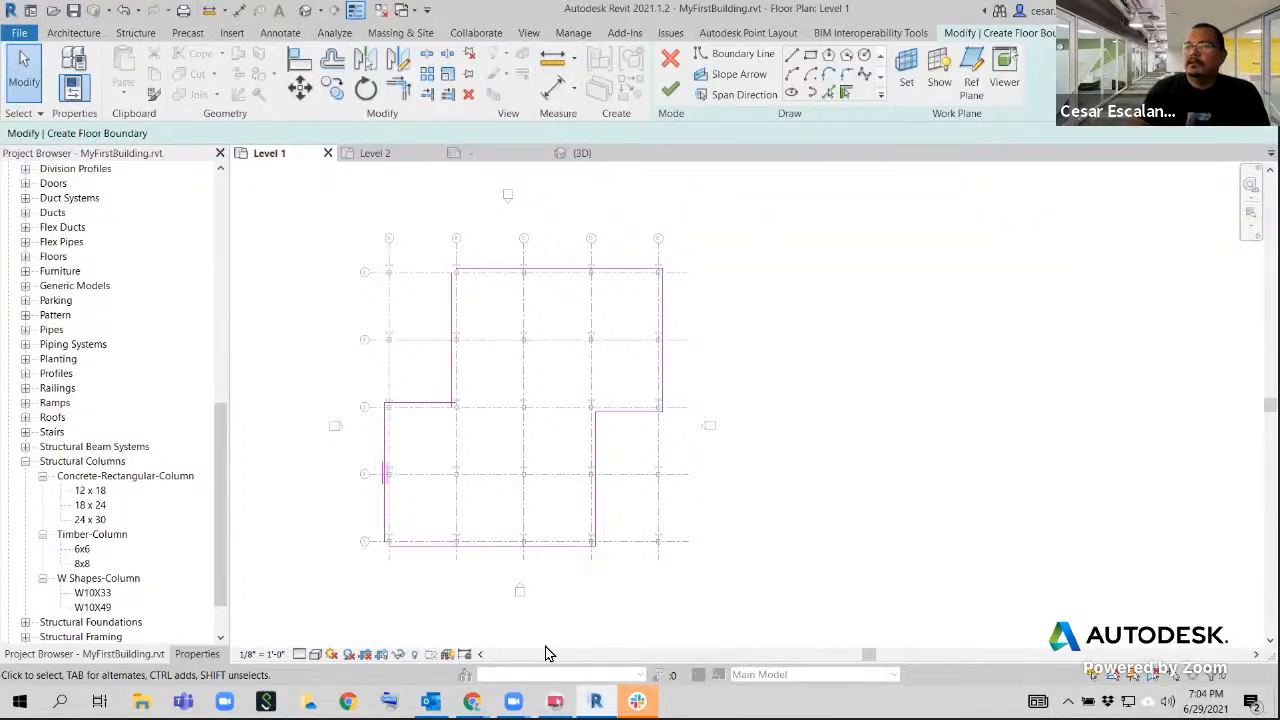
# Try to finish the floor sketch and examine the boundary corner near the column at grids B and 3
pyautogui.scroll(6, 449, 363)
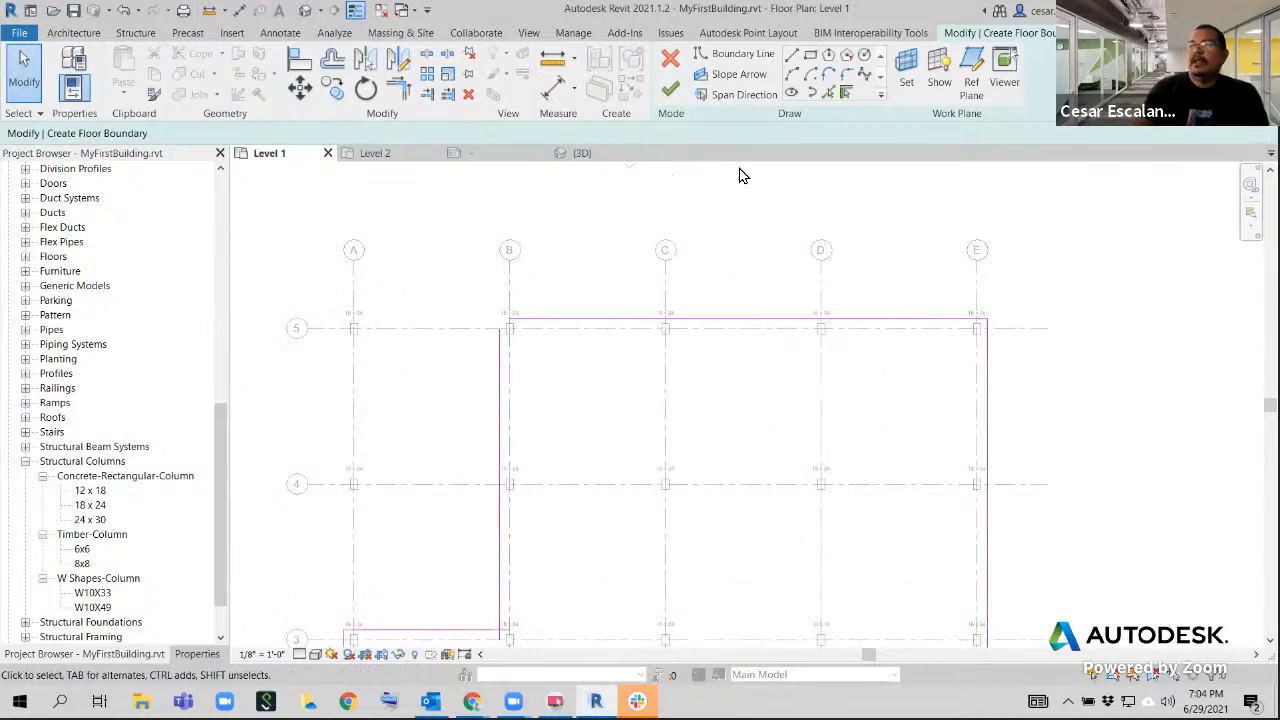
pyautogui.click(670, 90)
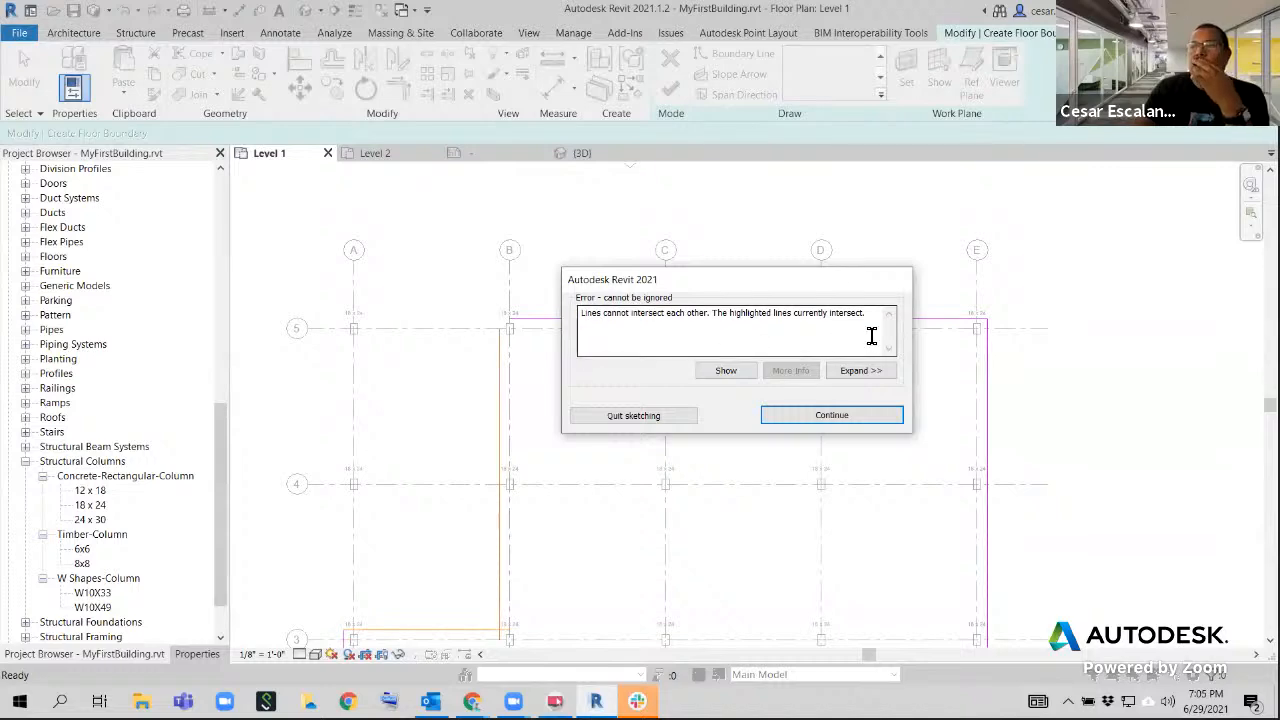
pyautogui.click(870, 416)
pyautogui.scroll(-2, 574, 428)
pyautogui.scroll(9, 526, 560)
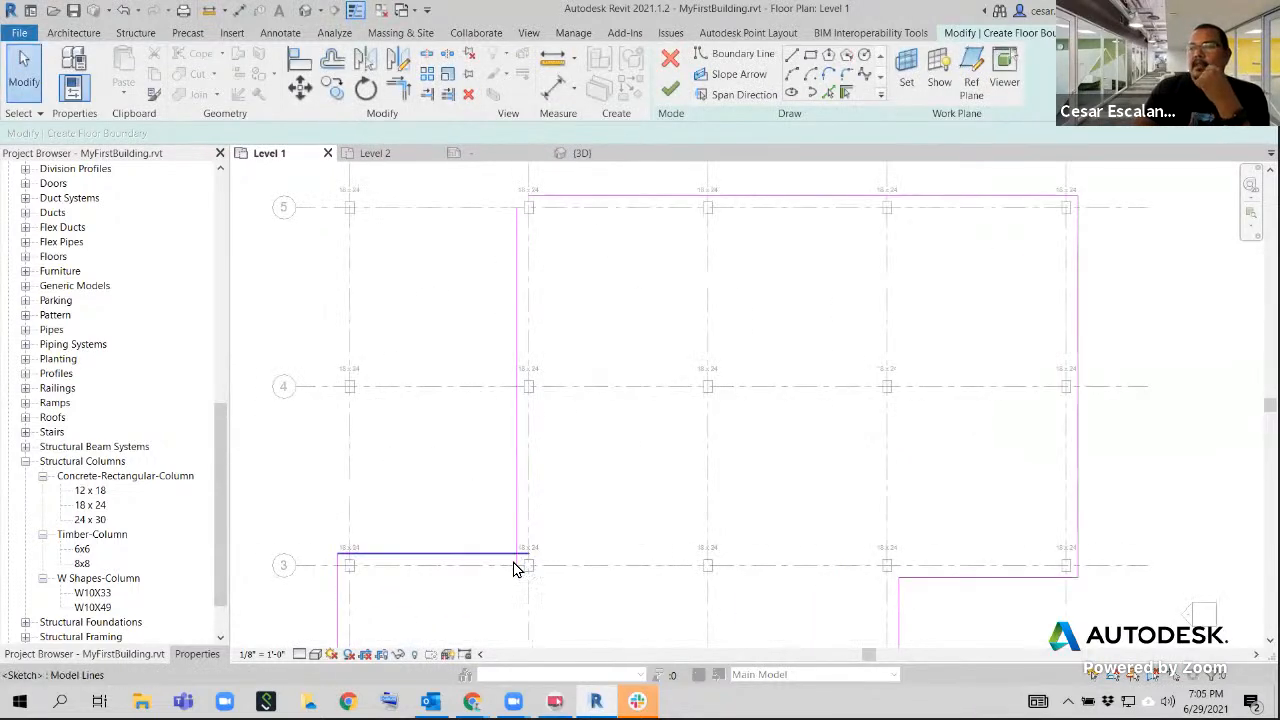
pyautogui.scroll(3, 535, 562)
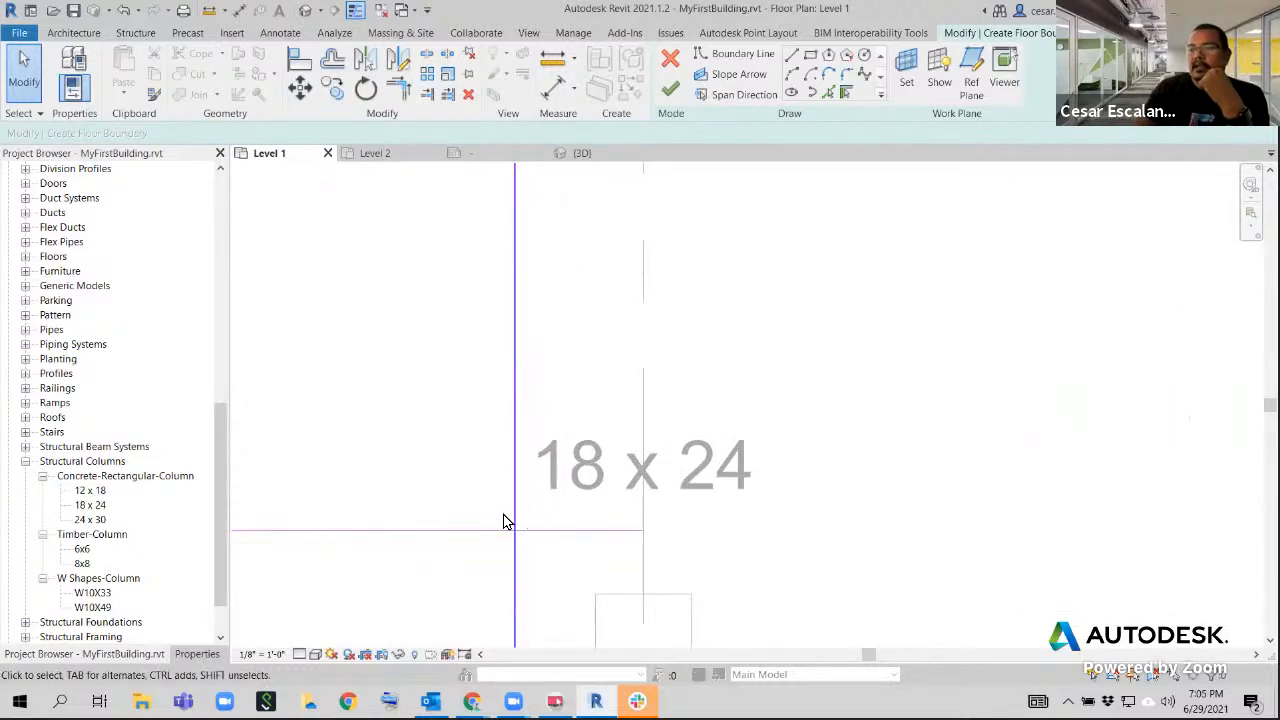
pyautogui.scroll(-2, 510, 534)
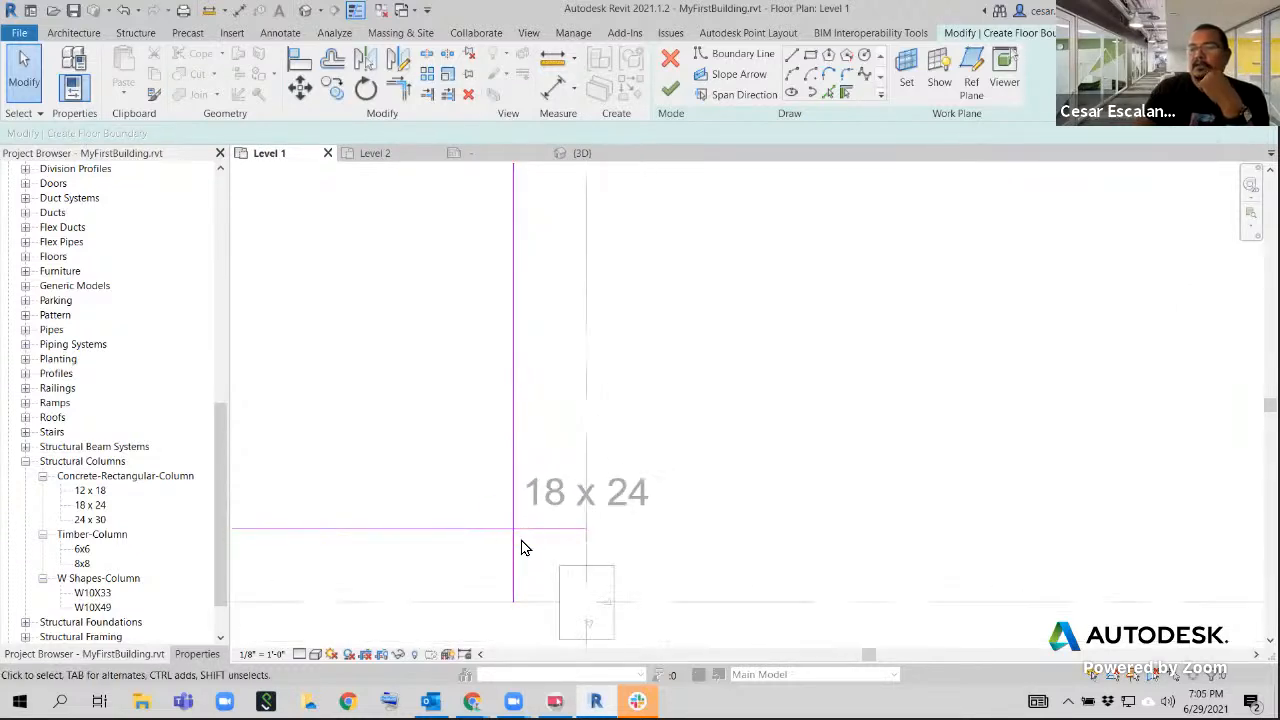
pyautogui.click(675, 99)
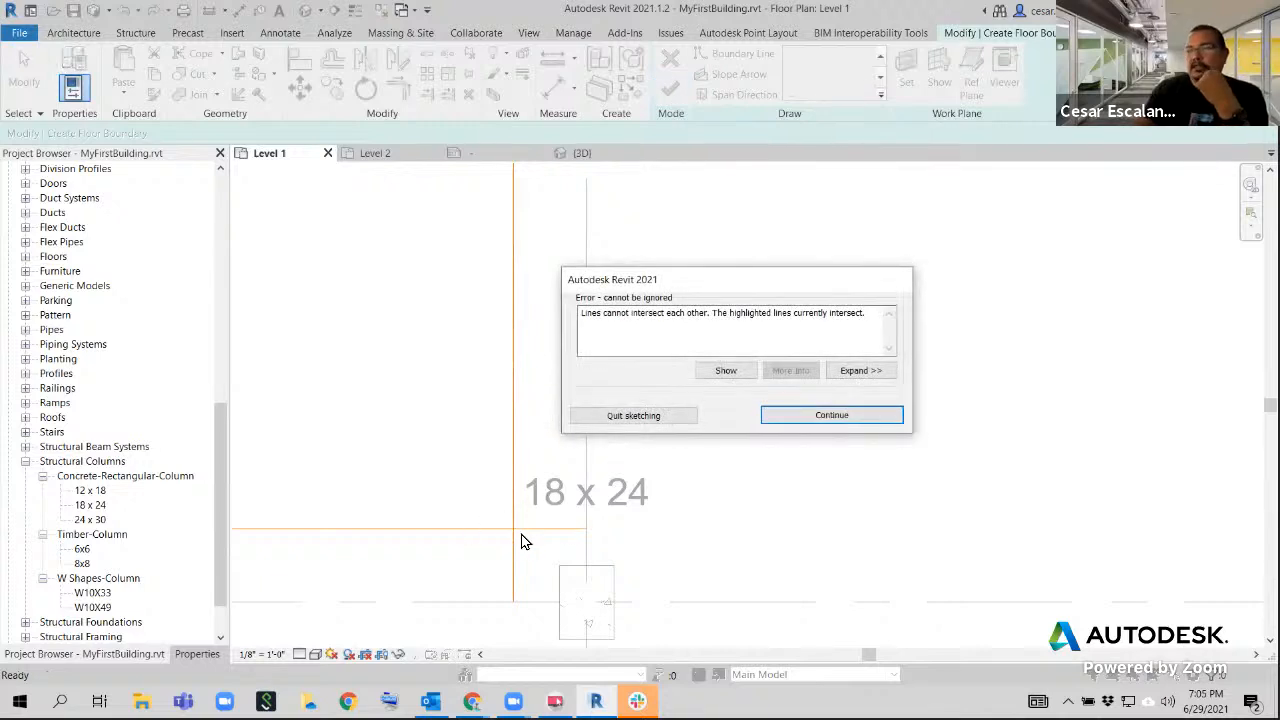
pyautogui.click(831, 415)
# Trim the two boundary lines near the column at grids B and 3 to a corner with Trim/Extend to Corner
pyautogui.scroll(-2, 846, 430)
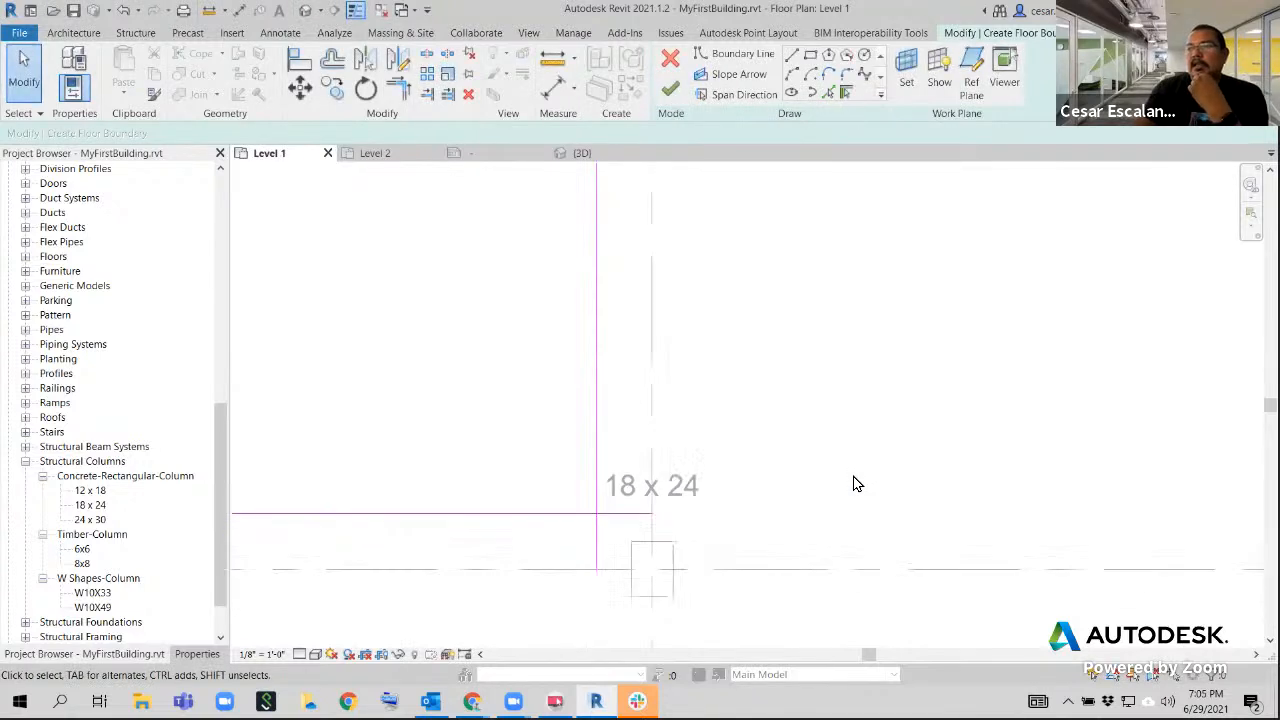
pyautogui.click(403, 90)
pyautogui.click(621, 503)
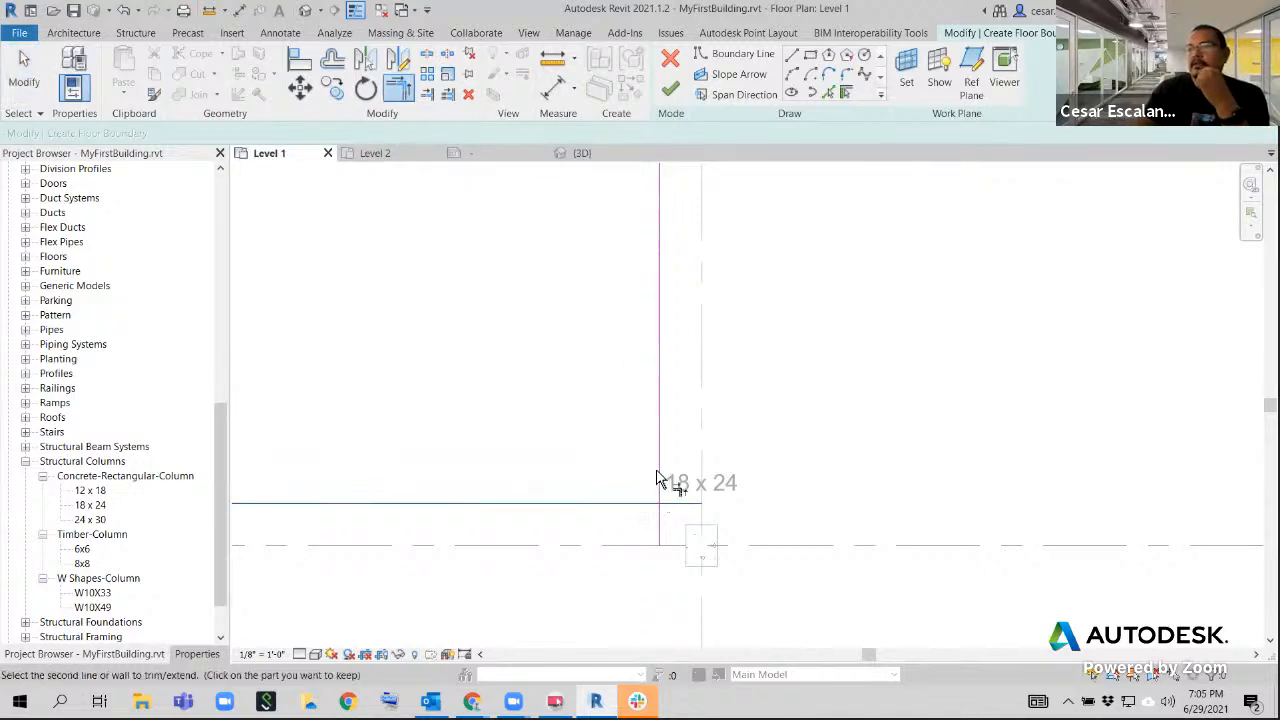
pyautogui.click(658, 480)
pyautogui.scroll(-1, 741, 413)
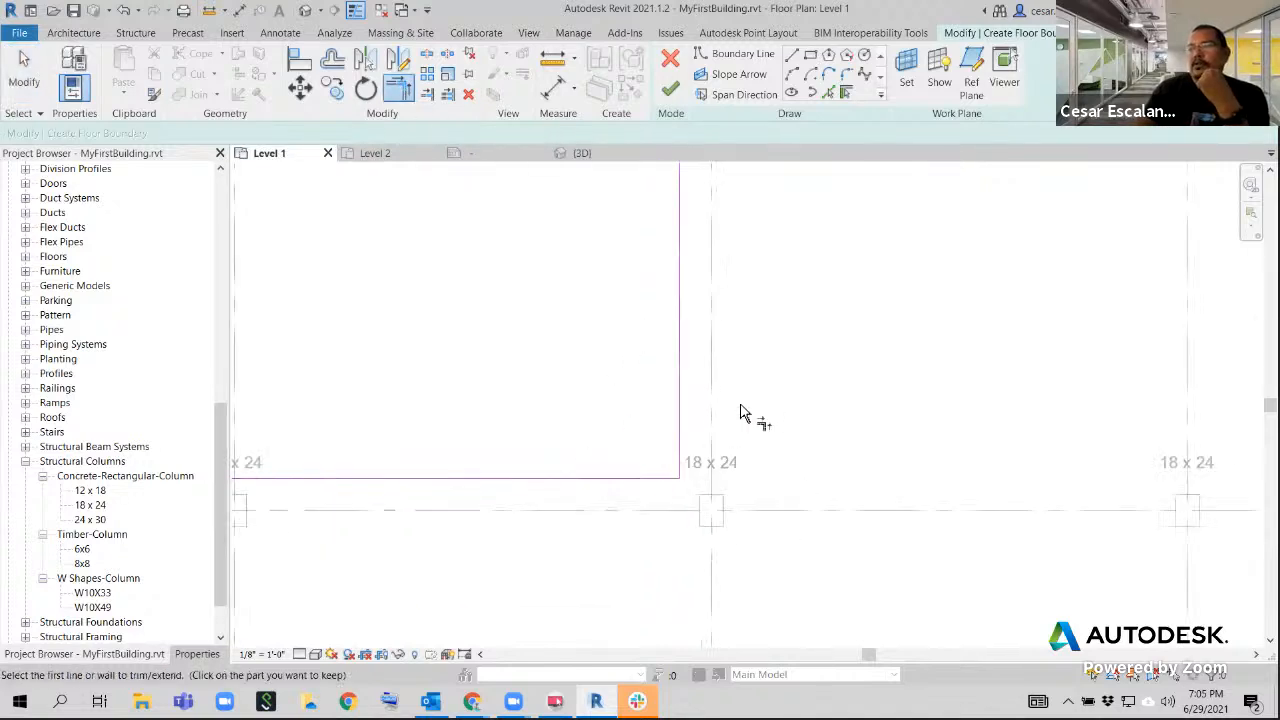
# Try to finish the floor sketch and examine the boundary line ends near the column at grids B and 5
pyautogui.scroll(-3, 741, 413)
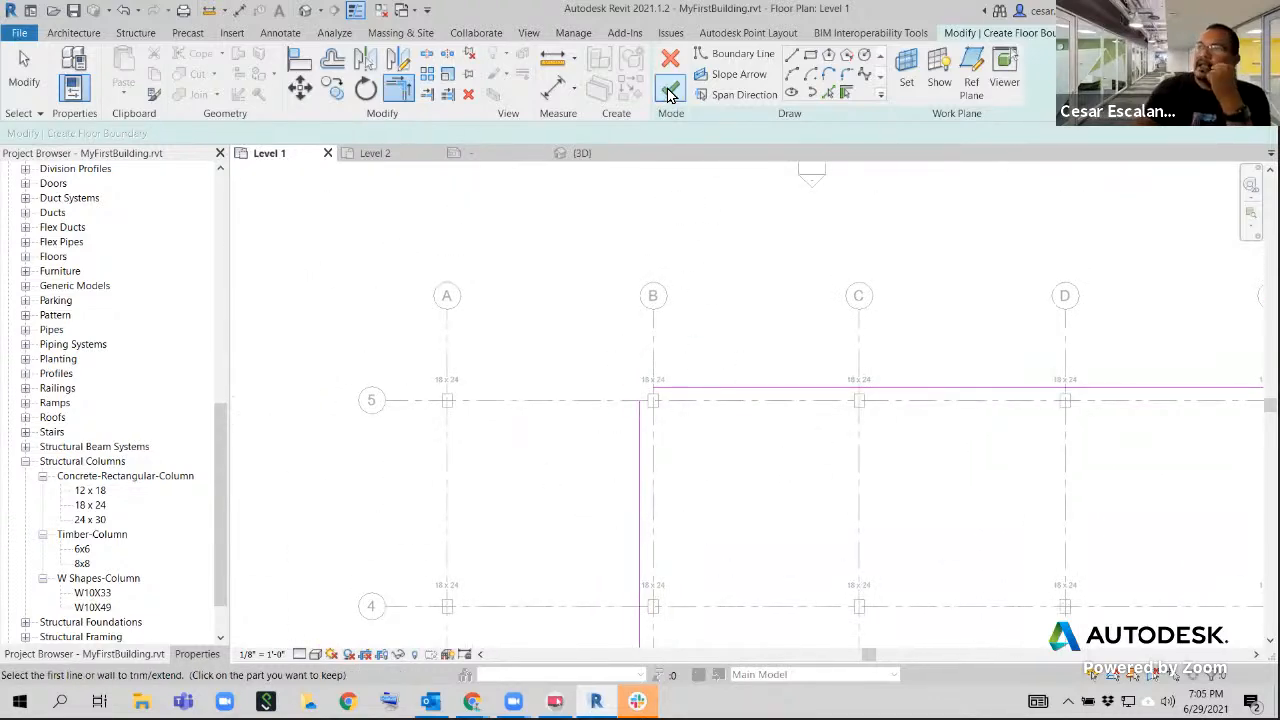
pyautogui.click(669, 92)
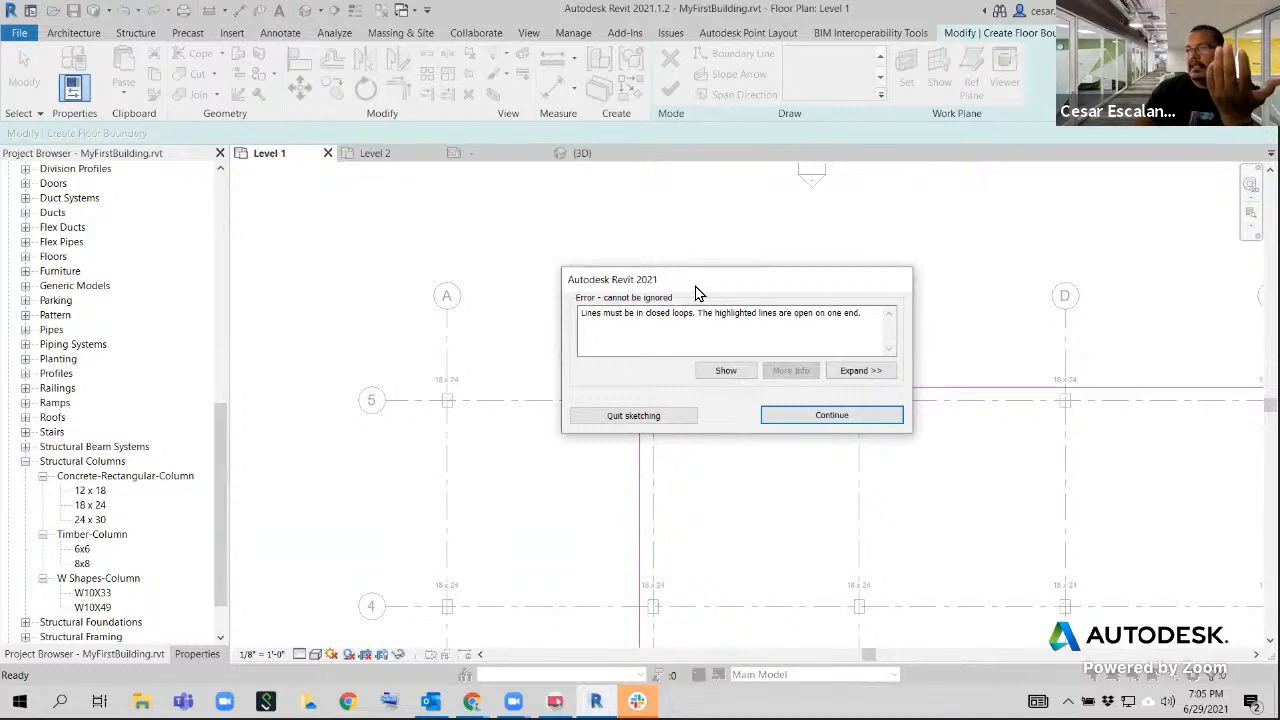
pyautogui.moveTo(683, 285); pyautogui.dragTo(266, 248)
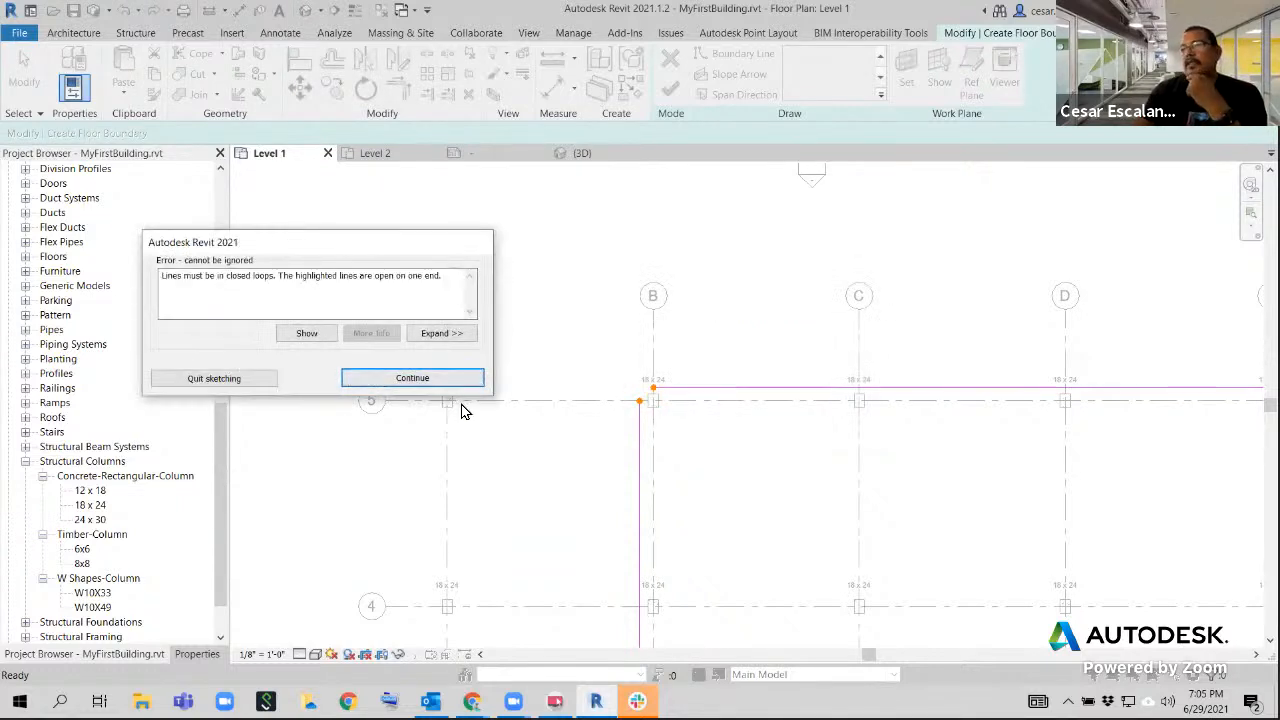
pyautogui.scroll(1, 600, 410)
pyautogui.scroll(3, 636, 425)
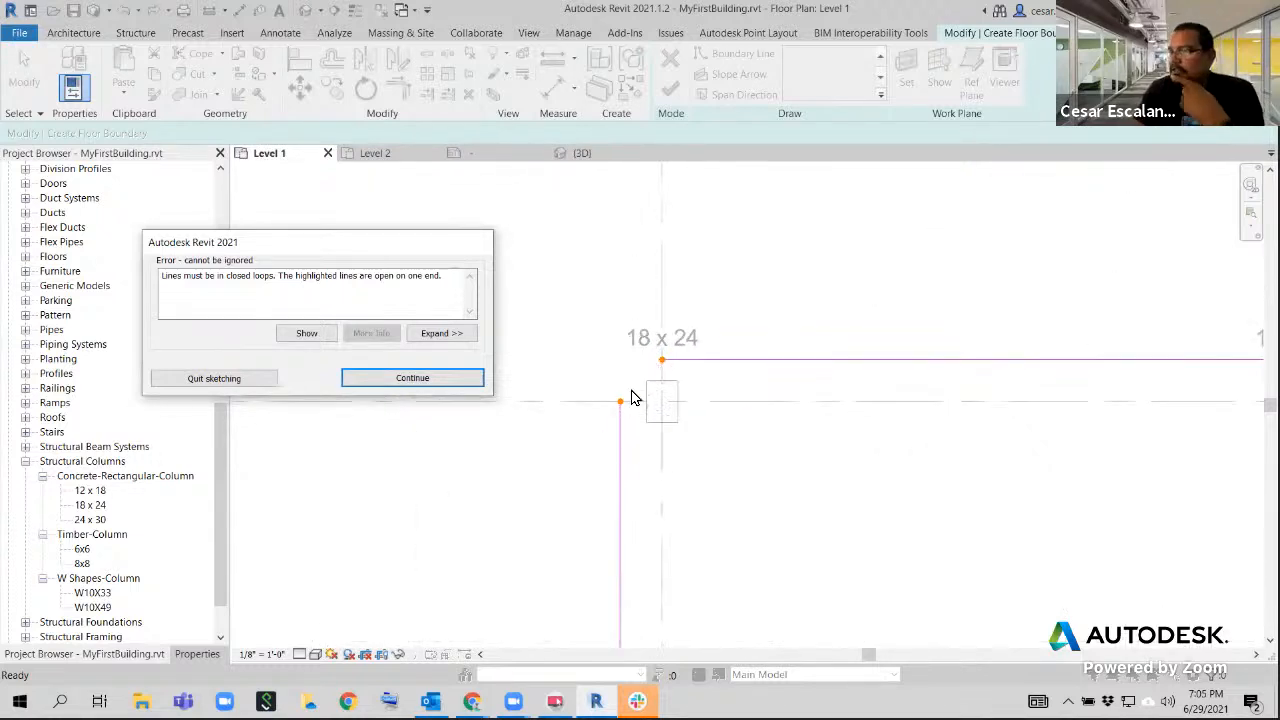
pyautogui.scroll(-3, 612, 474)
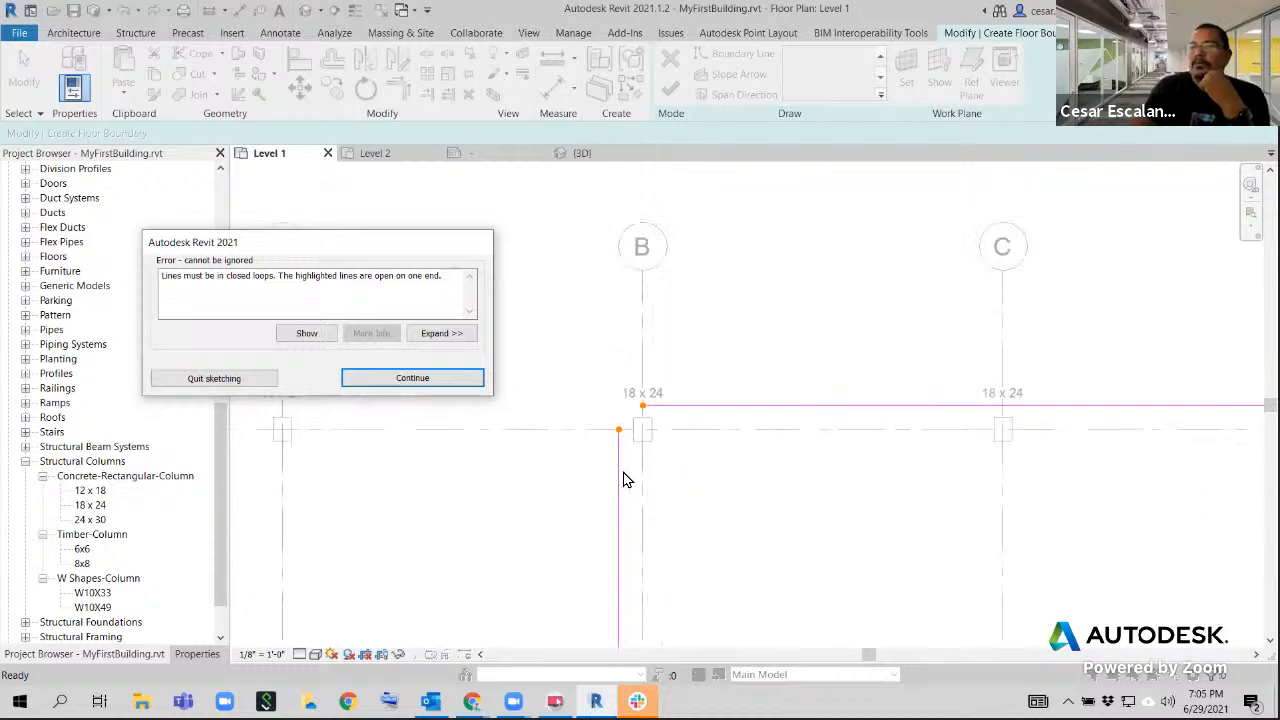
pyautogui.scroll(3, 630, 452)
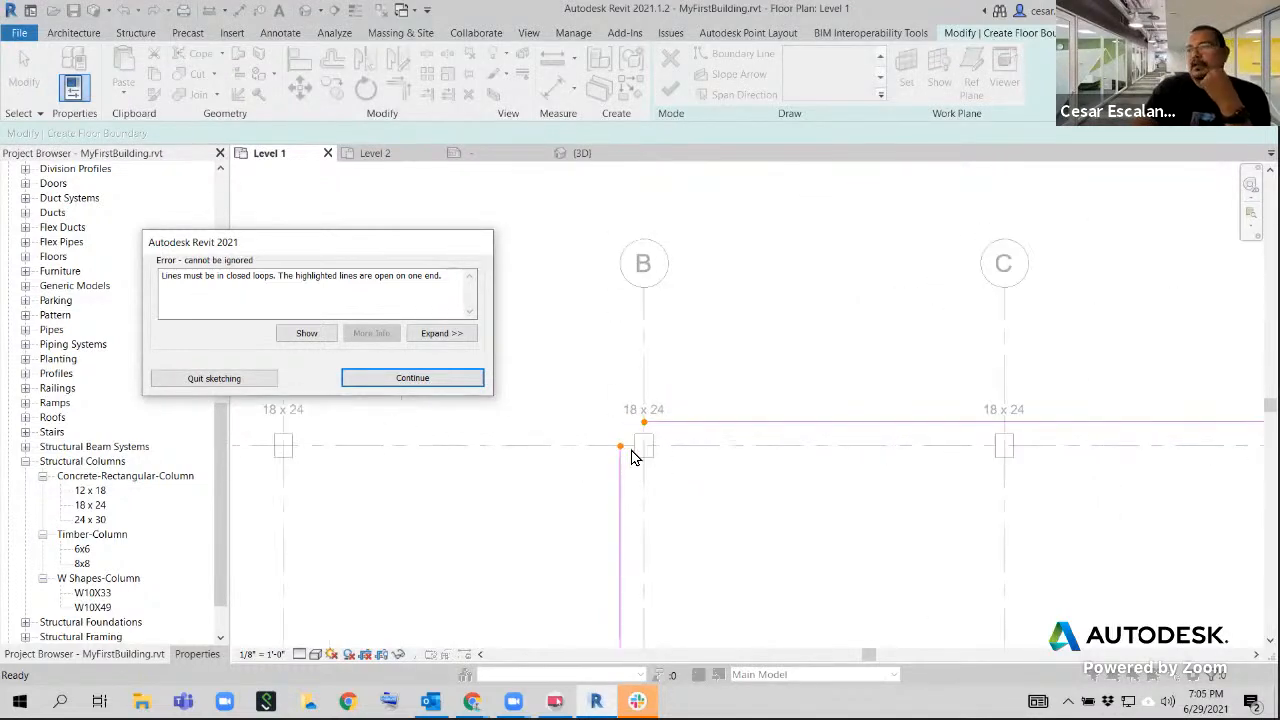
pyautogui.click(410, 379)
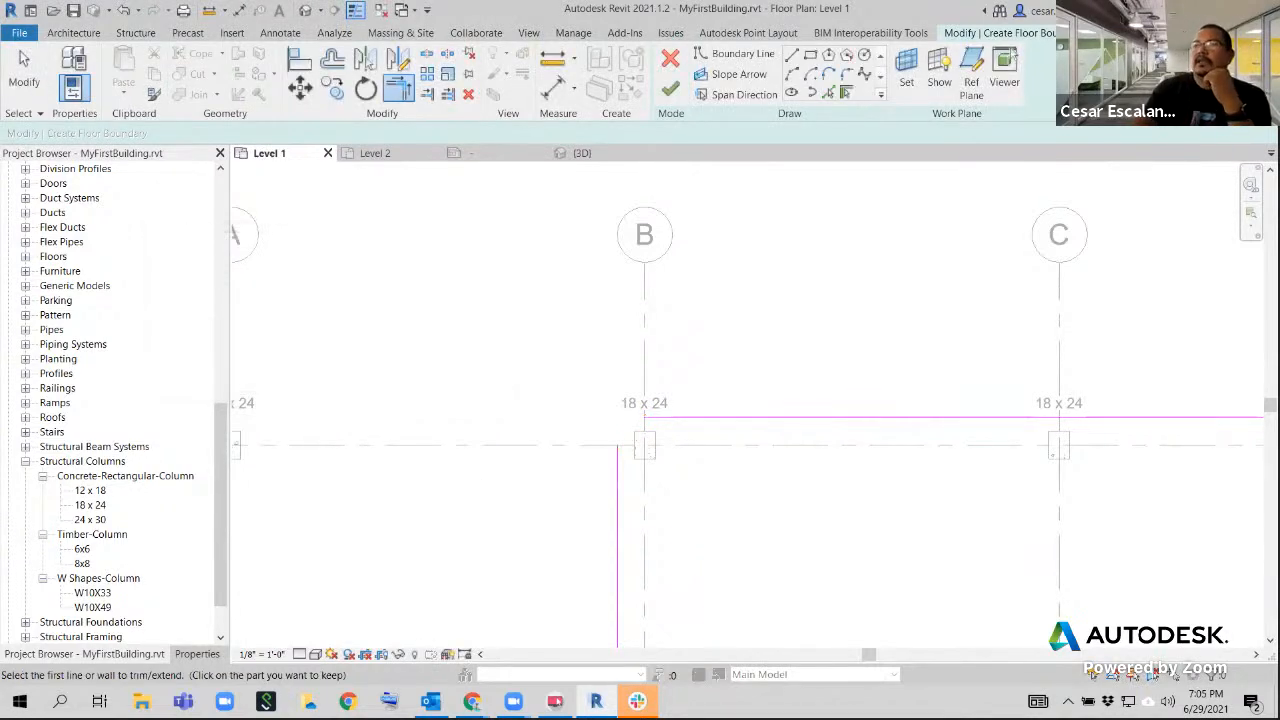
# Trim the two boundary lines near the column at grids B and 5 to a corner with Trim/Extend to Corner
pyautogui.click(616, 491)
pyautogui.click(692, 418)
pyautogui.scroll(-5, 695, 571)
pyautogui.moveTo(699, 512); pyautogui.dragTo(650, 339, button='middle')
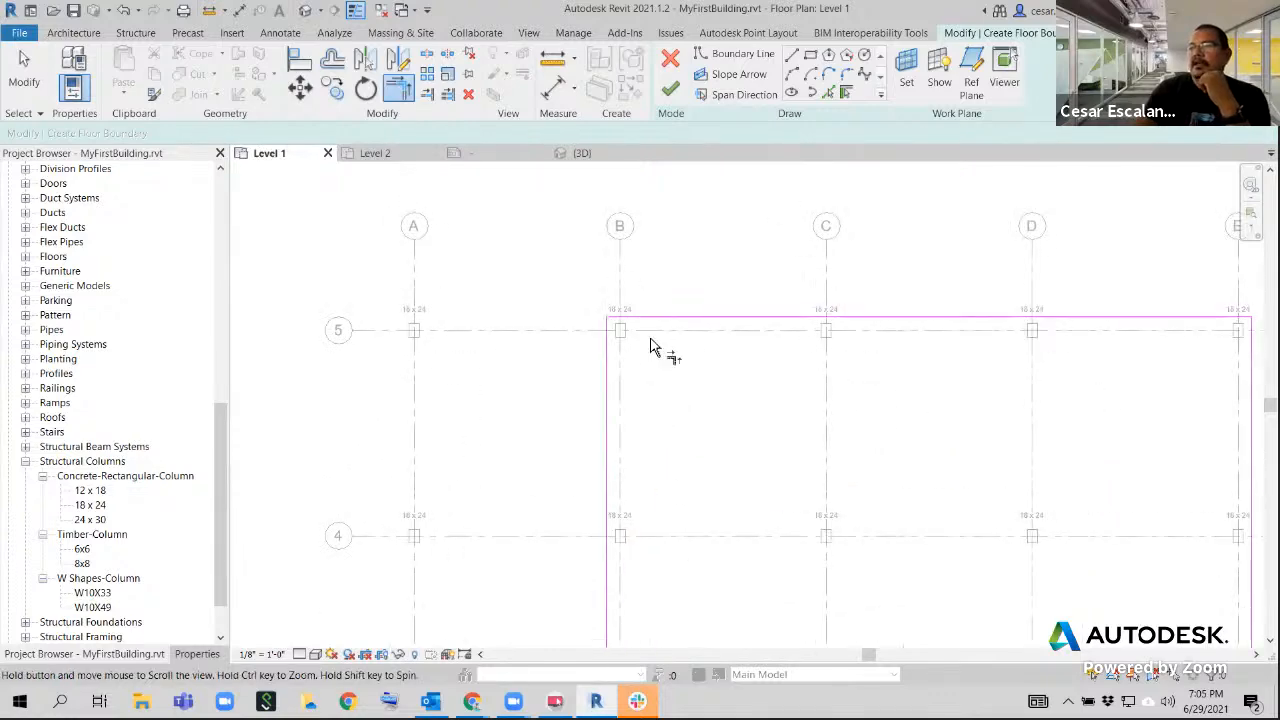
pyautogui.scroll(-3, 674, 350)
pyautogui.scroll(-2, 657, 402)
pyautogui.moveTo(700, 491); pyautogui.dragTo(606, 274, button='middle')
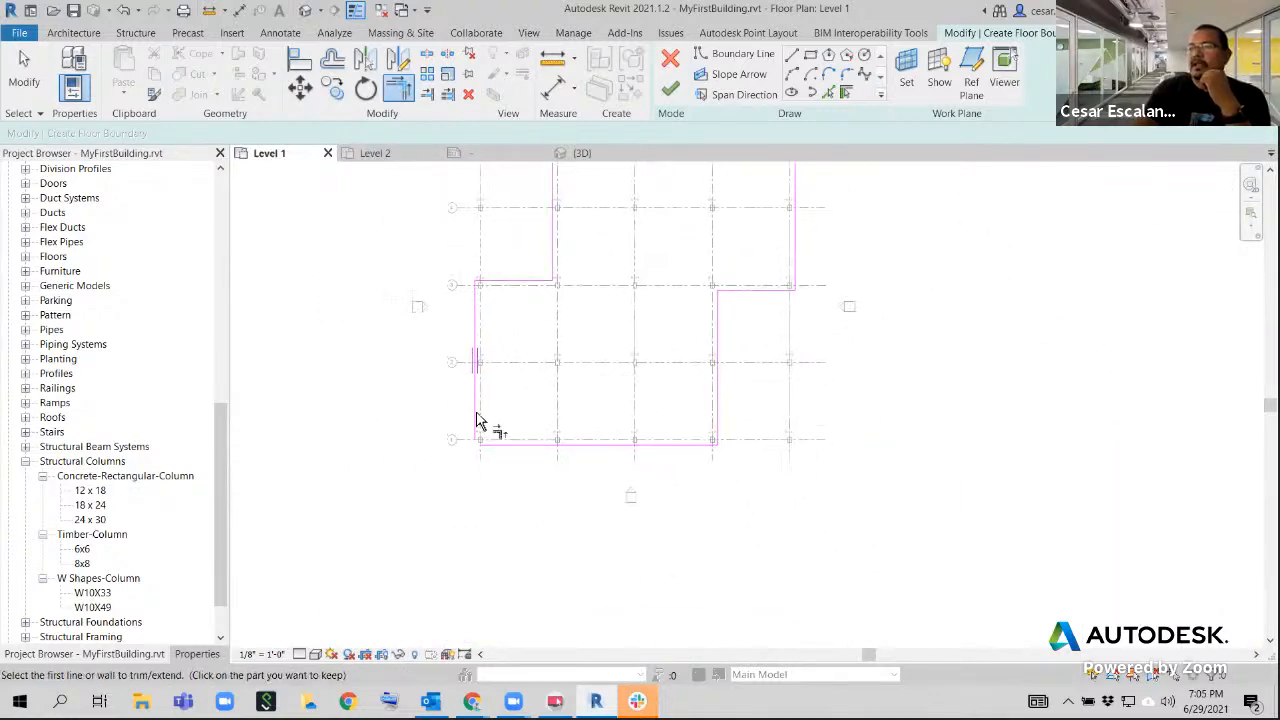
pyautogui.moveTo(654, 349)
pyautogui.mouseDown(button='middle')
pyautogui.moveTo(697, 483)
pyautogui.moveTo(891, 446)
pyautogui.moveTo(655, 469)
pyautogui.mouseUp(button='middle')
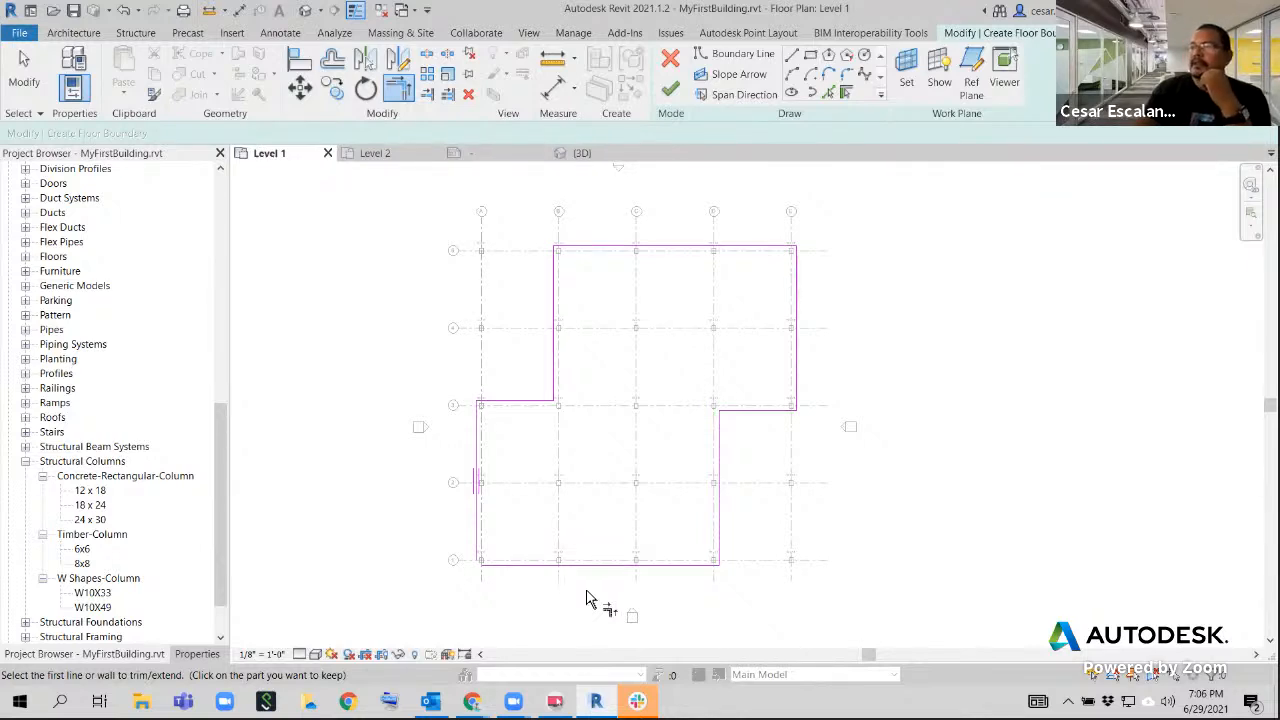
# Try to finish the floor sketch and examine the boundary line ends near the column at grids A and 1
pyautogui.click(670, 89)
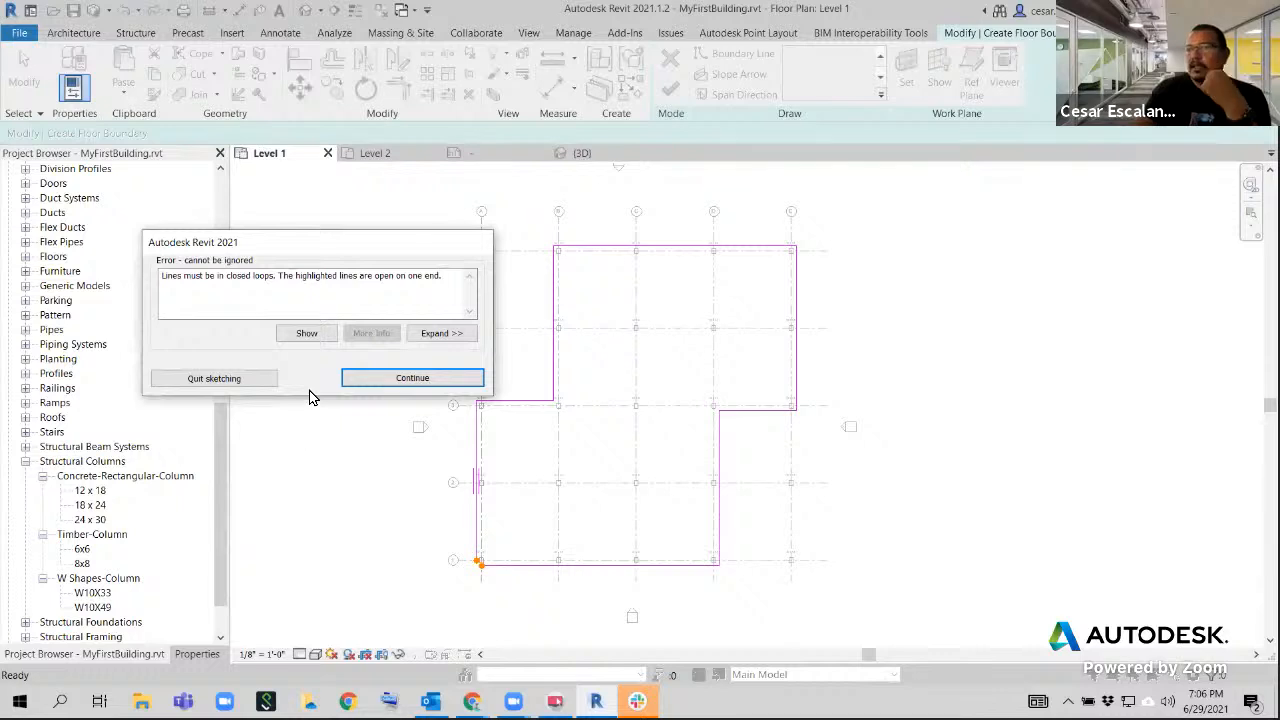
pyautogui.click(412, 378)
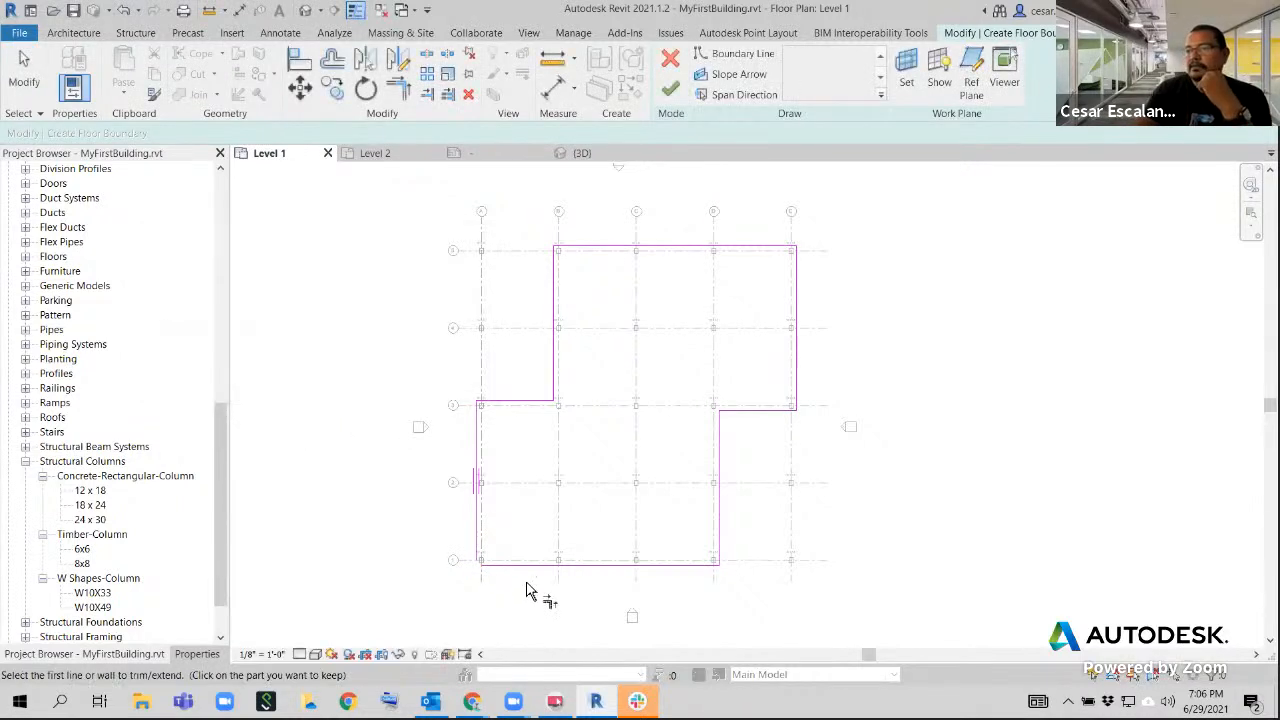
pyautogui.scroll(5, 480, 583)
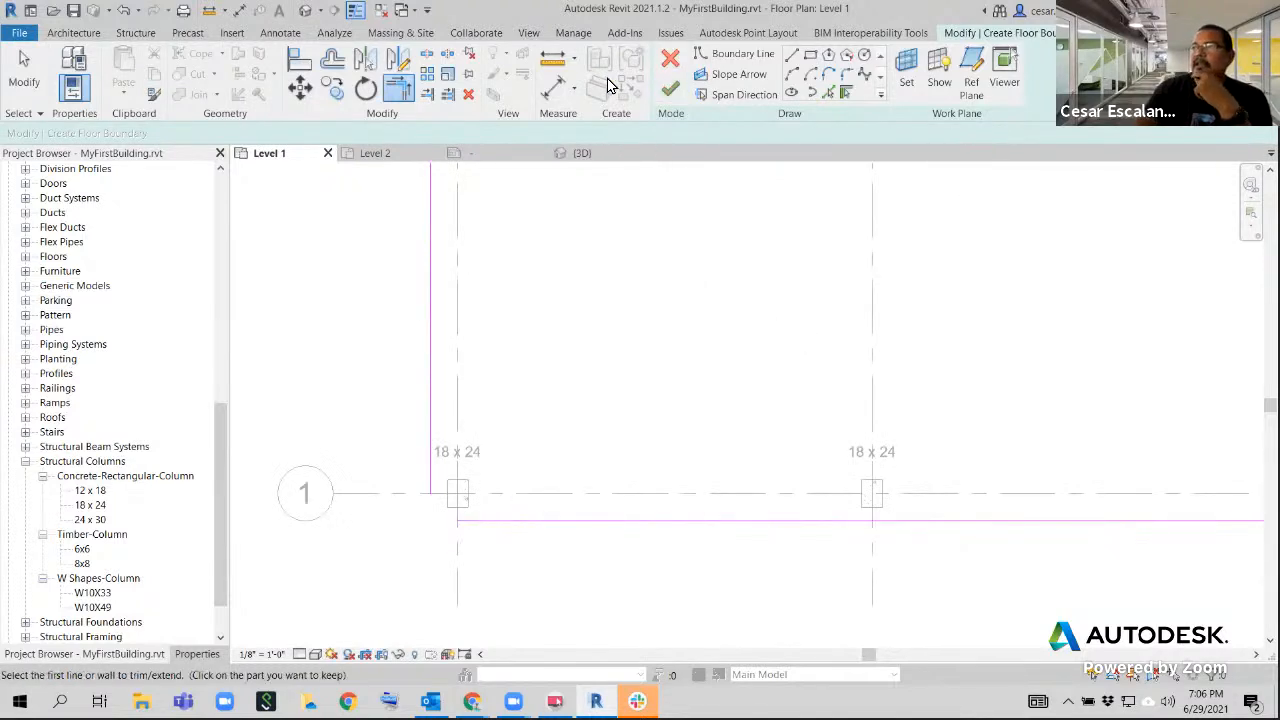
# Trim the two boundary lines near the column at grids A and 1 to a corner and finish the floor sketch
pyautogui.click(398, 90)
pyautogui.click(484, 521)
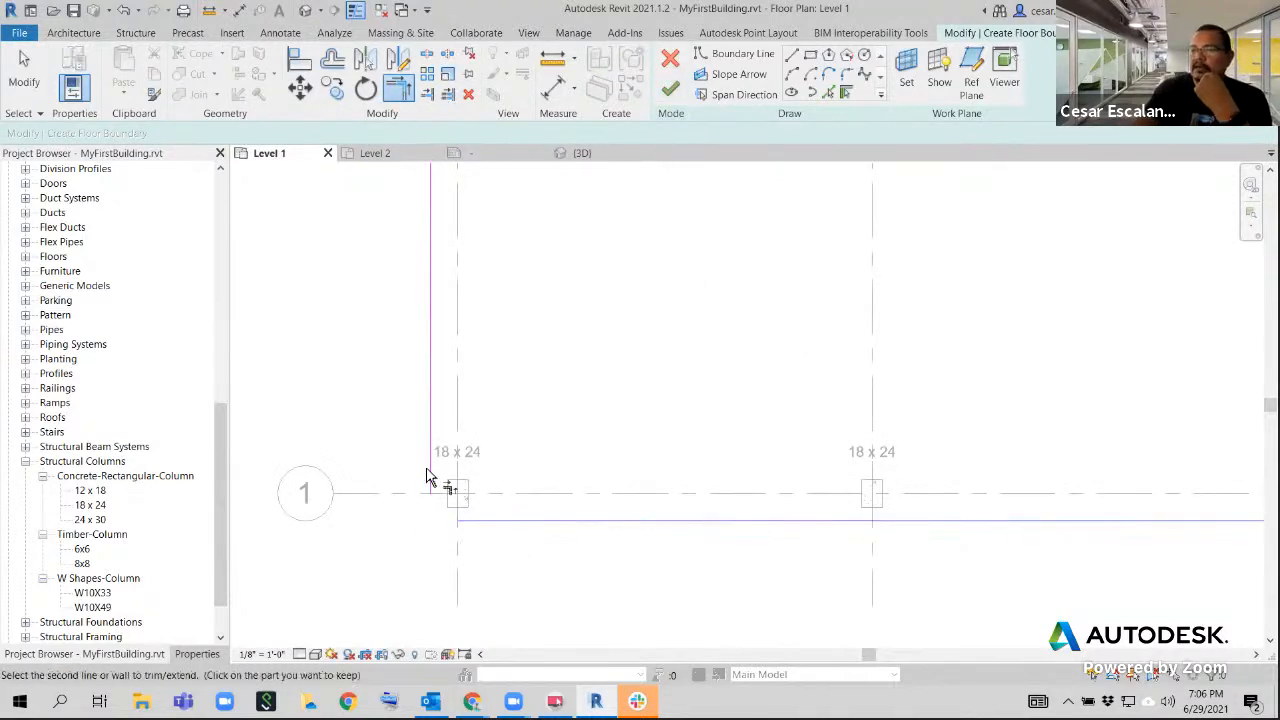
pyautogui.click(430, 474)
pyautogui.scroll(-5, 646, 600)
pyautogui.scroll(-4, 680, 400)
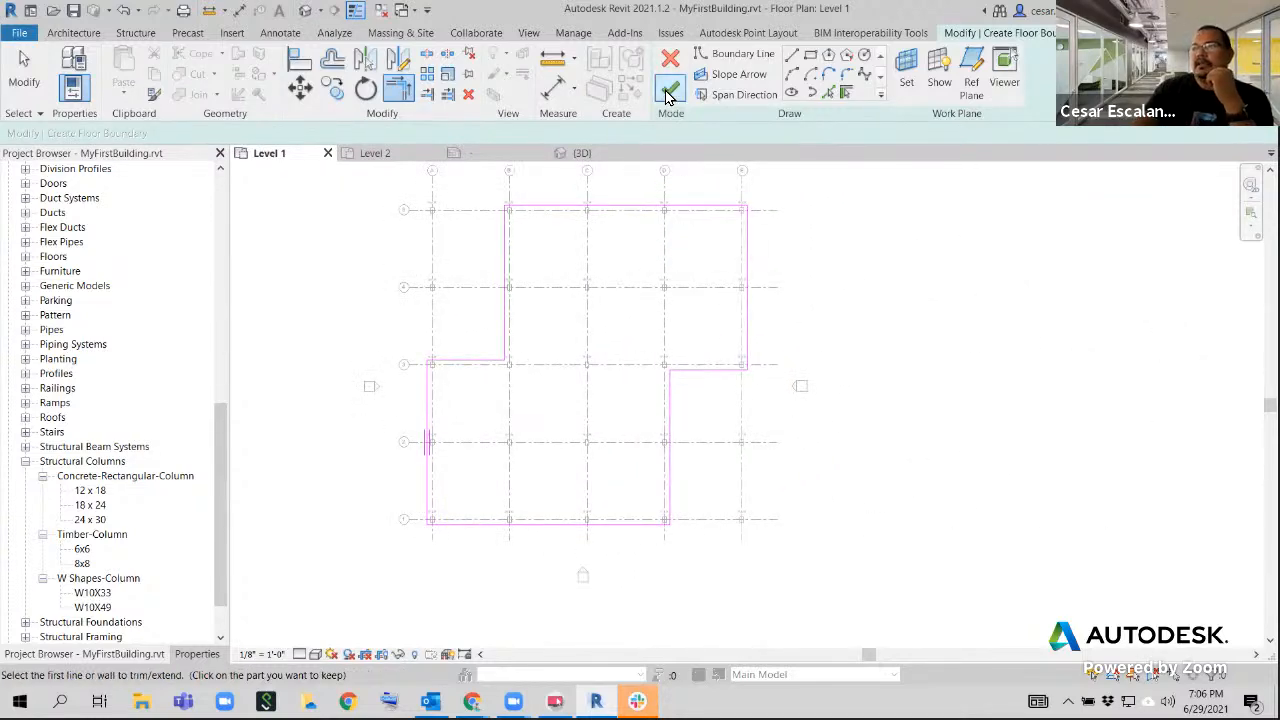
pyautogui.click(669, 92)
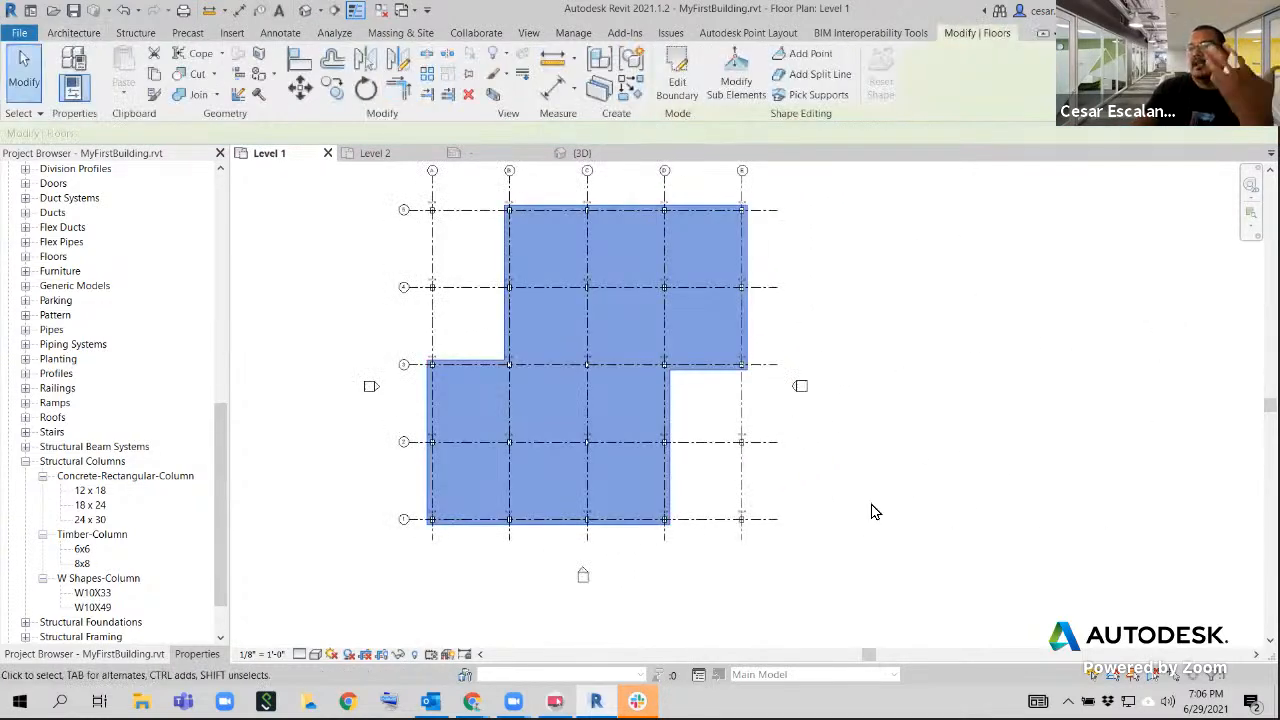
# Deselect the new floor and examine its stepped outline against the grids in the Level 1 plan
pyautogui.scroll(2, 870, 512)
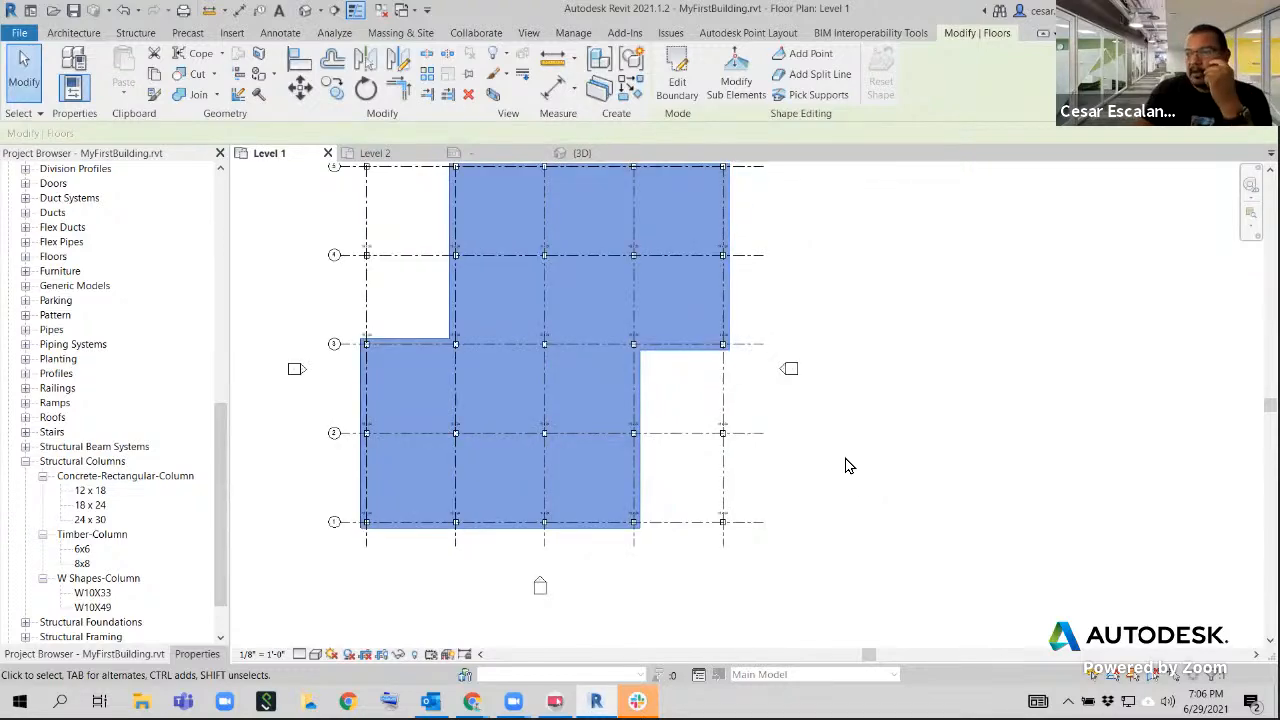
pyautogui.scroll(2, 438, 425)
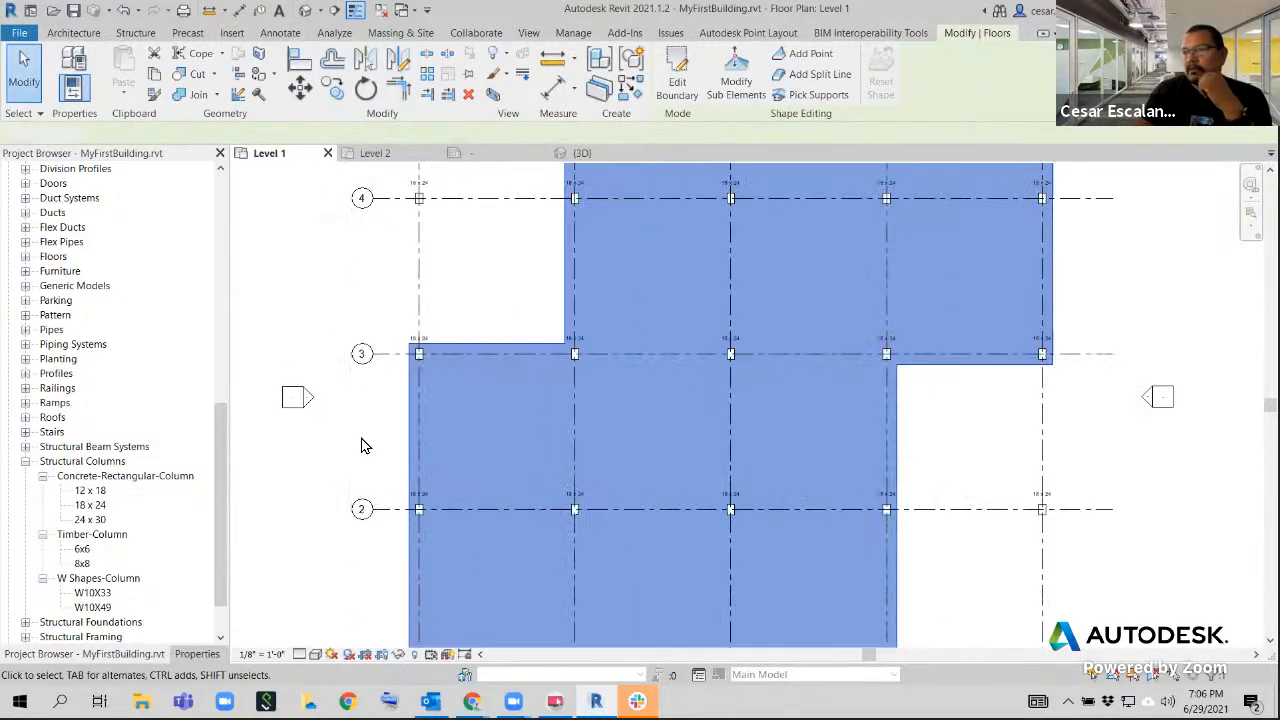
pyautogui.click(361, 443)
pyautogui.scroll(-2, 878, 472)
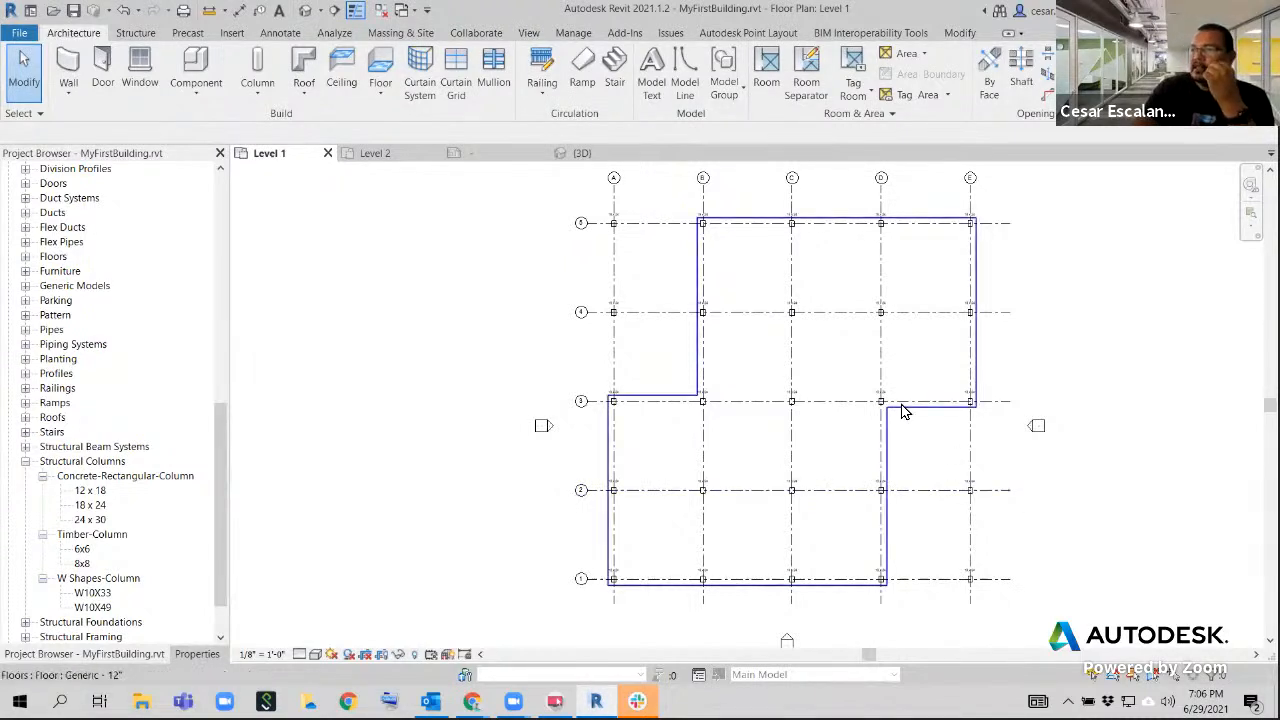
pyautogui.scroll(3, 918, 480)
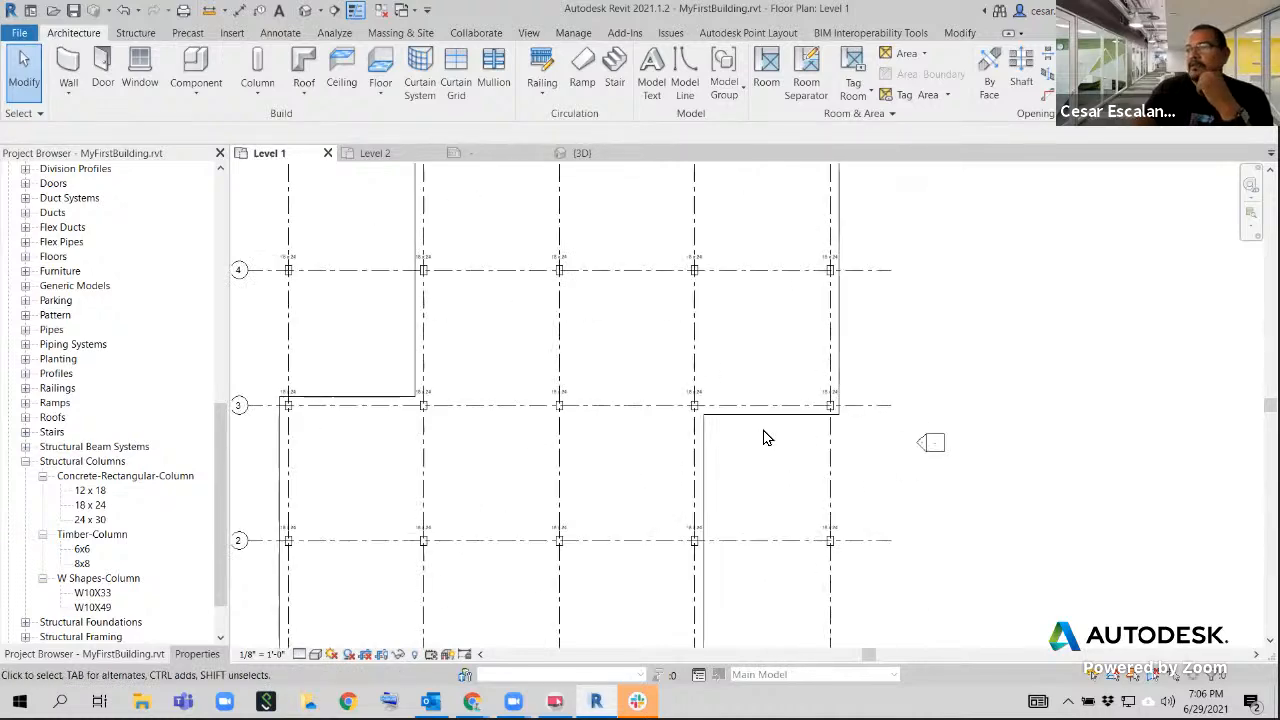
pyautogui.scroll(-3, 750, 420)
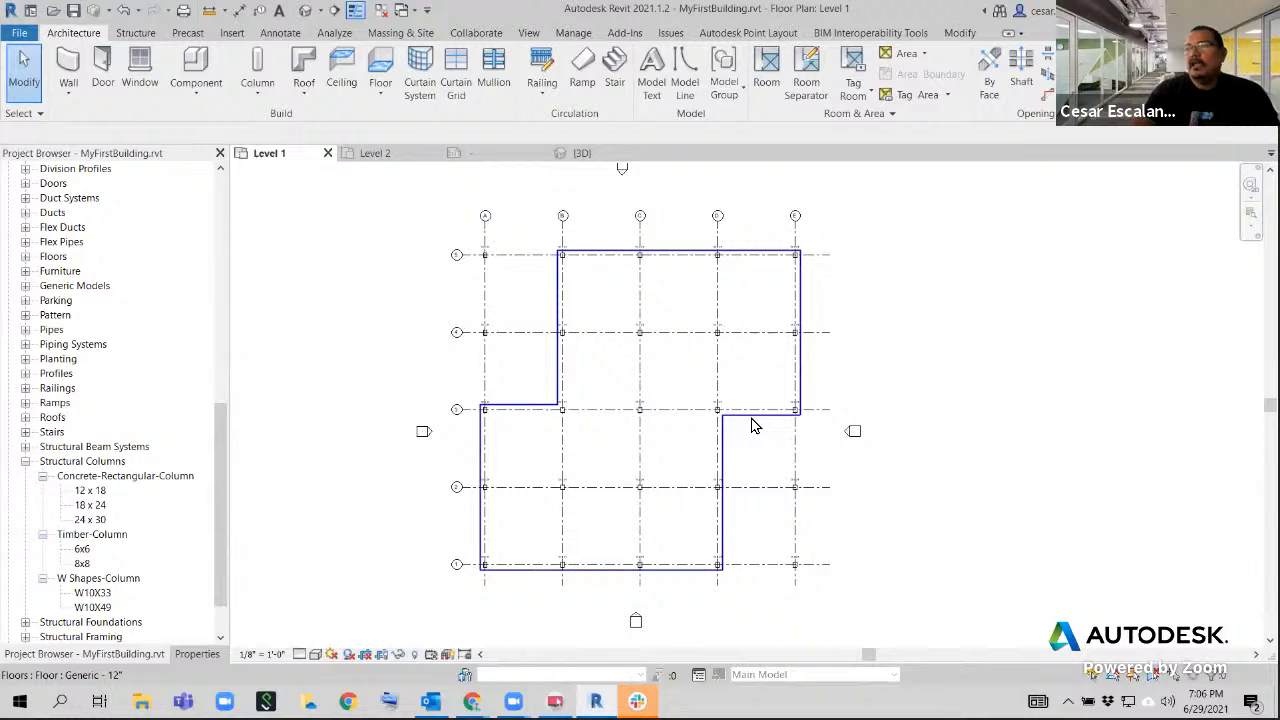
# Select the floor, mark the Edit Boundary command with an on-screen box and an arrow to the floor, and clear the marks
pyautogui.click(754, 422)
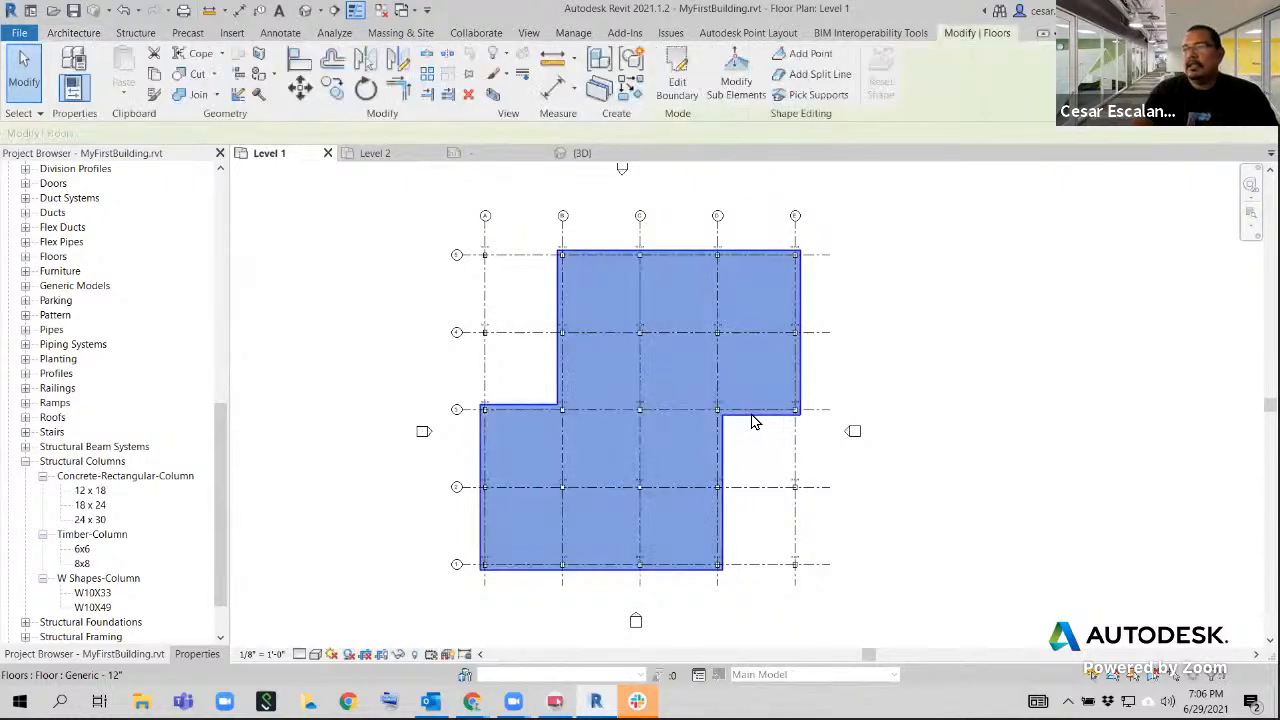
pyautogui.click(680, 86)
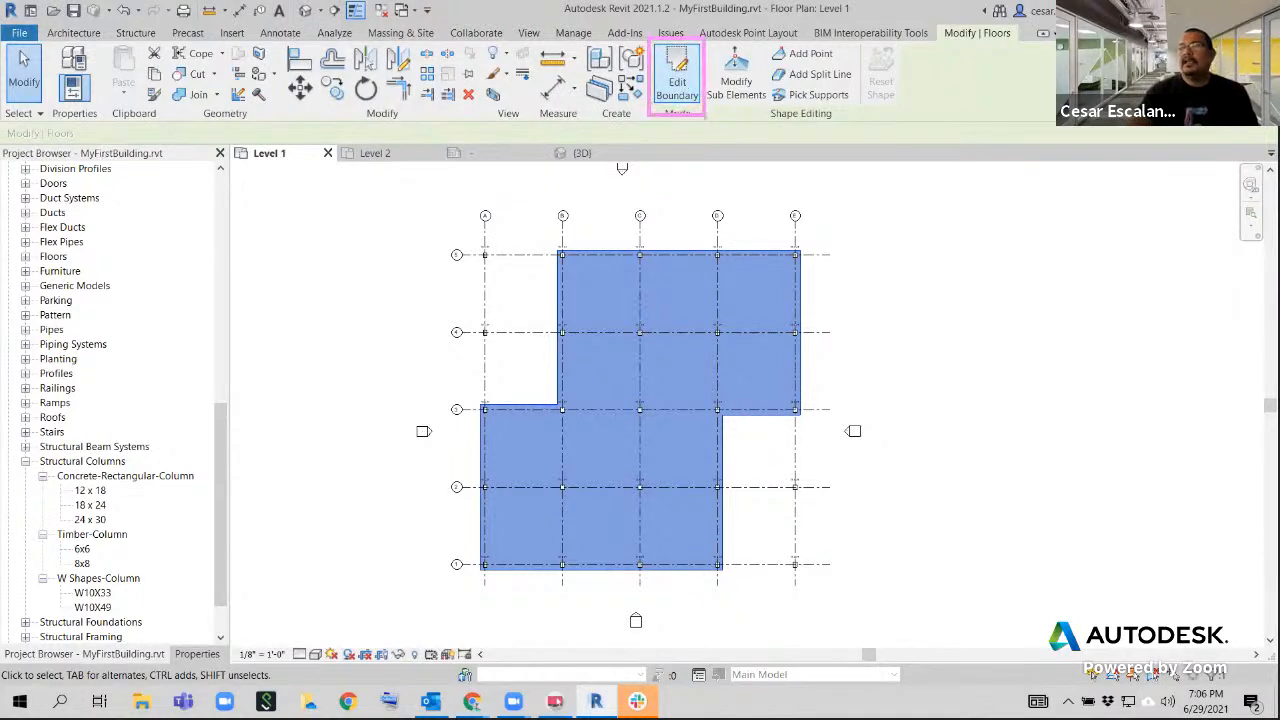
pyautogui.moveTo(695, 117)
pyautogui.mouseDown()
pyautogui.moveTo(752, 200)
pyautogui.moveTo(753, 254)
pyautogui.mouseUp()
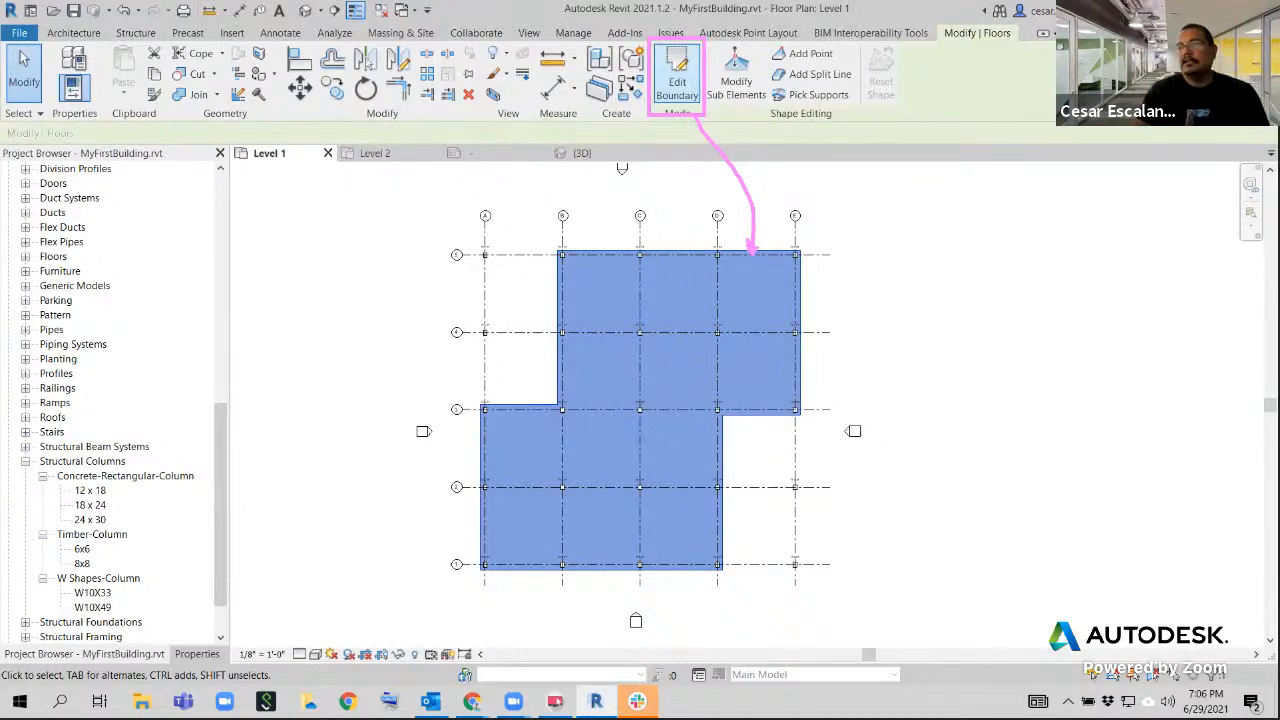
pyautogui.press('Escape')
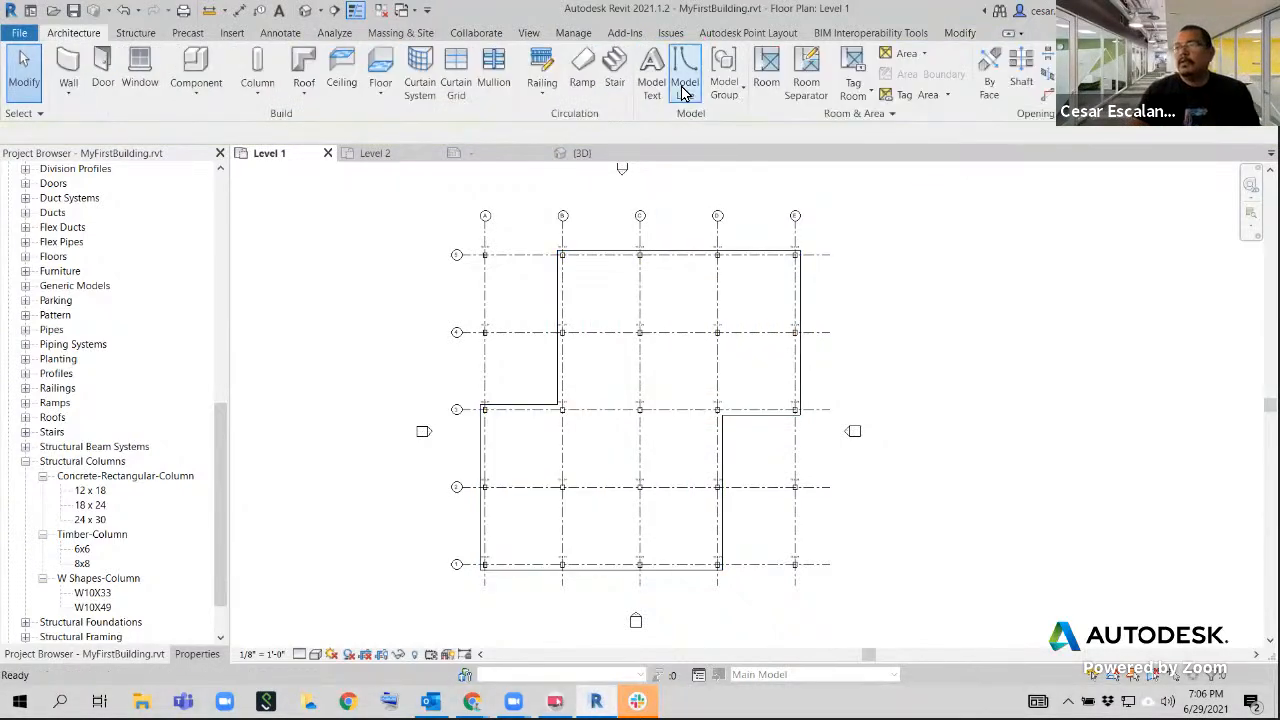
# Open the floor's boundary for editing, finish the sketch and deselect the floor
pyautogui.click(752, 254)
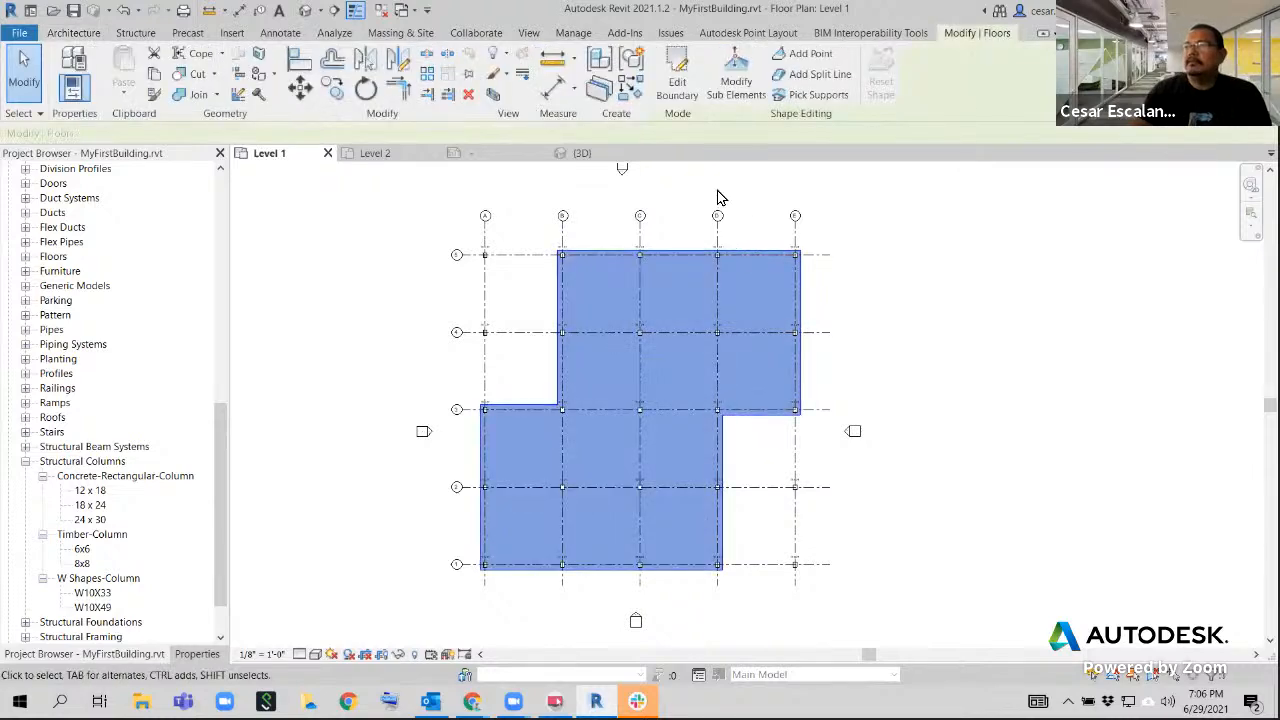
pyautogui.click(677, 85)
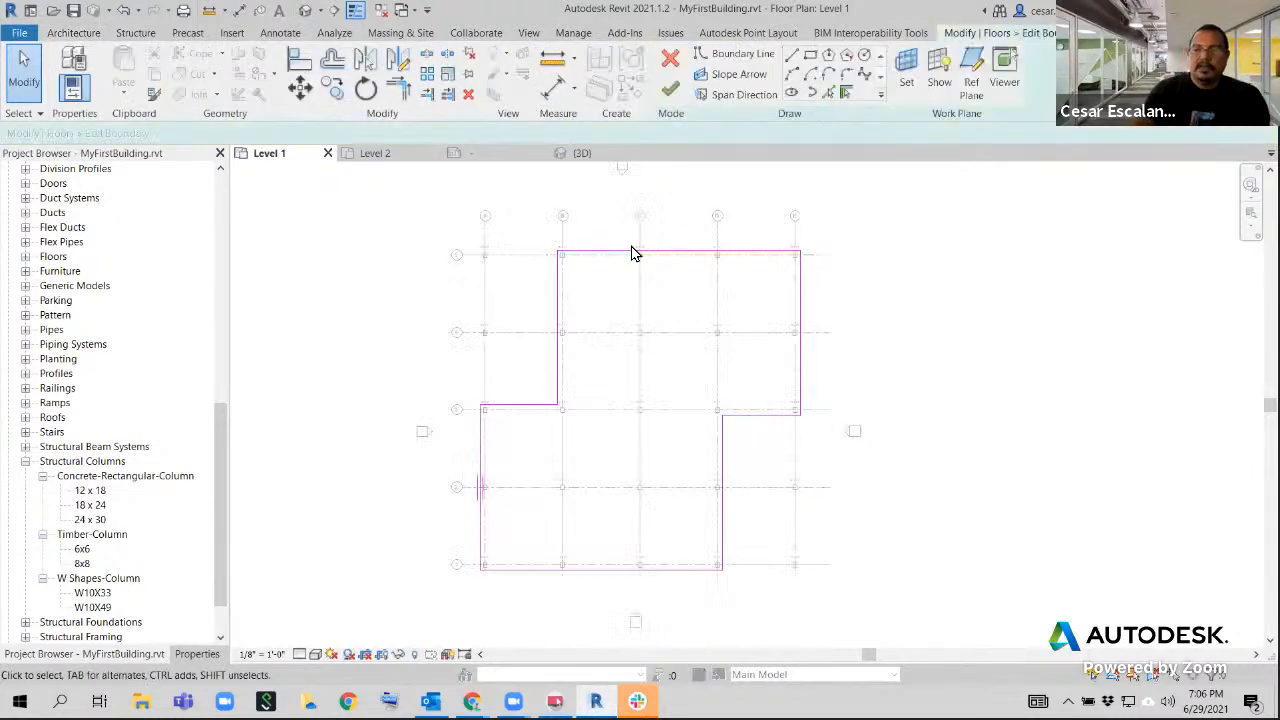
pyautogui.click(670, 88)
pyautogui.press('Escape')
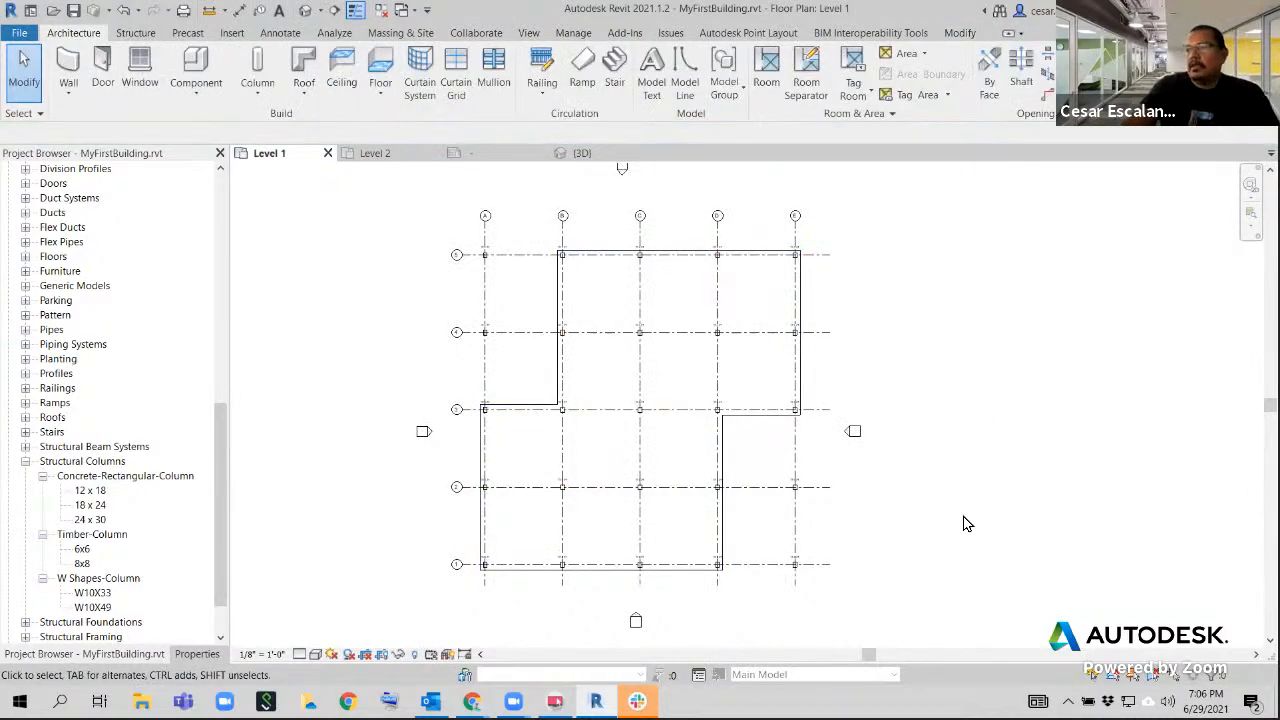
# Reopen the floor's boundary for editing, mark the finish and cancel commands with an on-screen box, and clear the mark
pyautogui.click(755, 424)
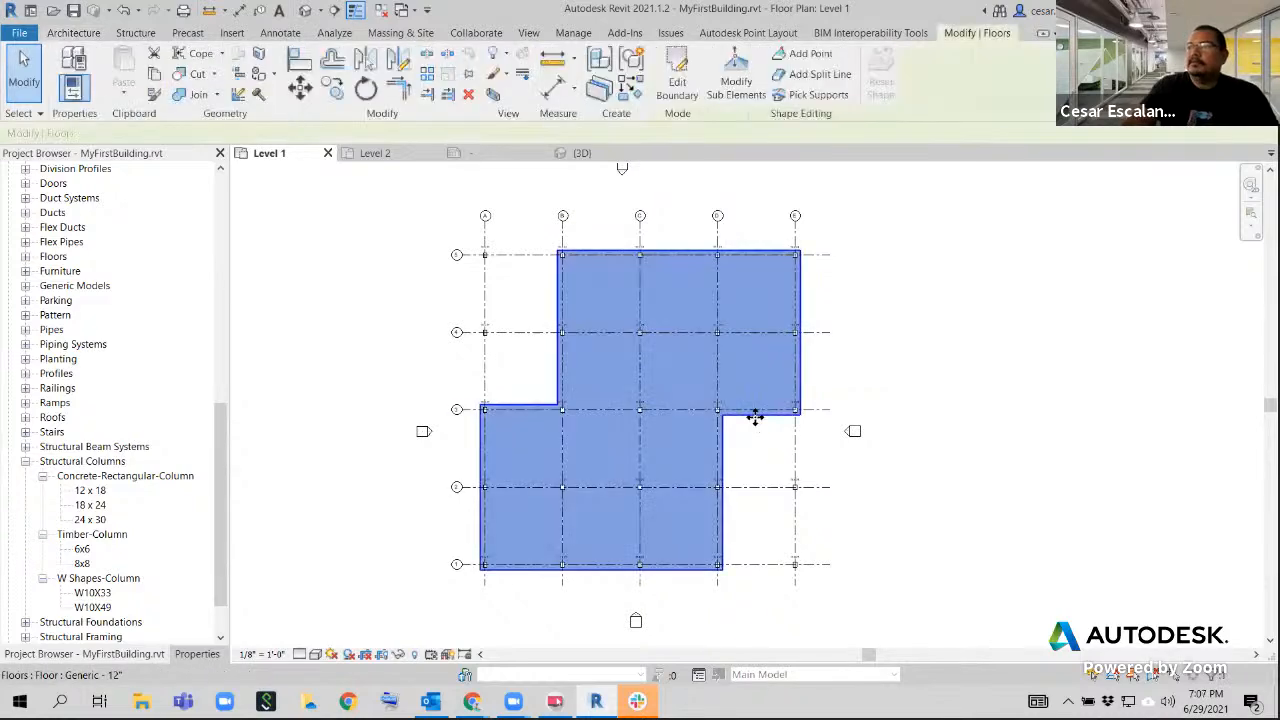
pyautogui.click(676, 90)
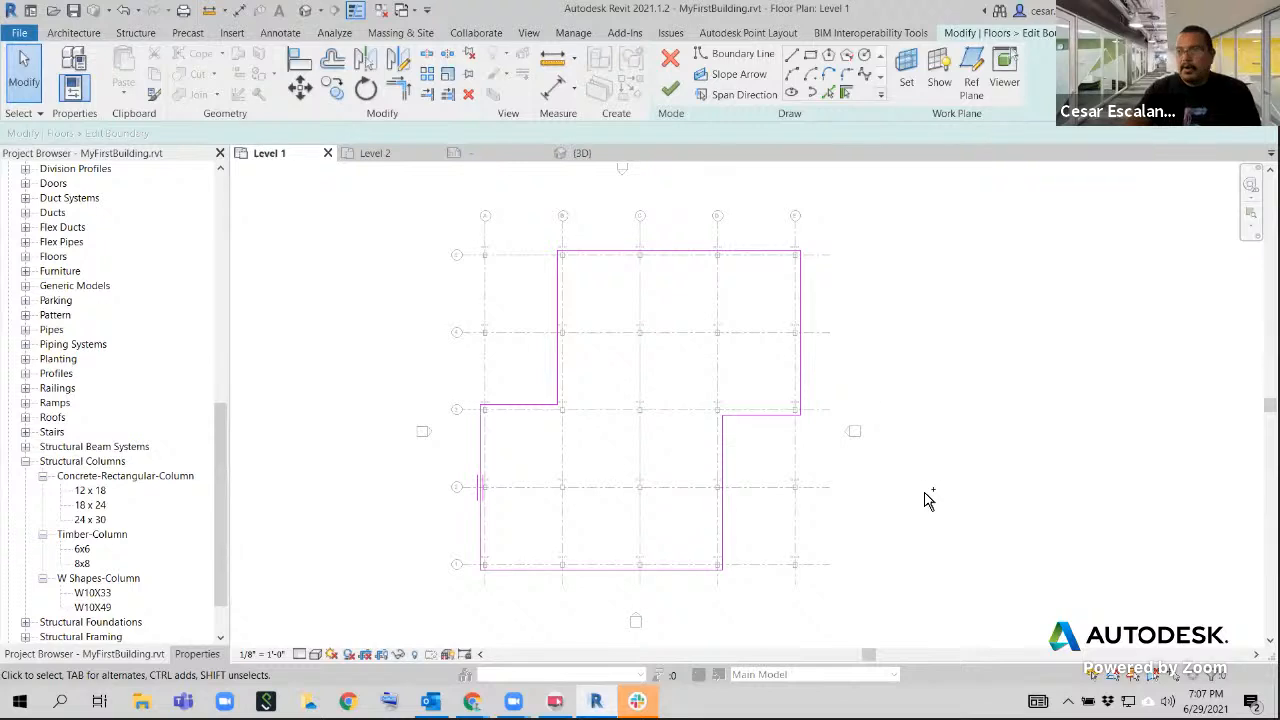
pyautogui.moveTo(651, 43)
pyautogui.mouseDown()
pyautogui.moveTo(681, 79)
pyautogui.moveTo(688, 128)
pyautogui.mouseUp()
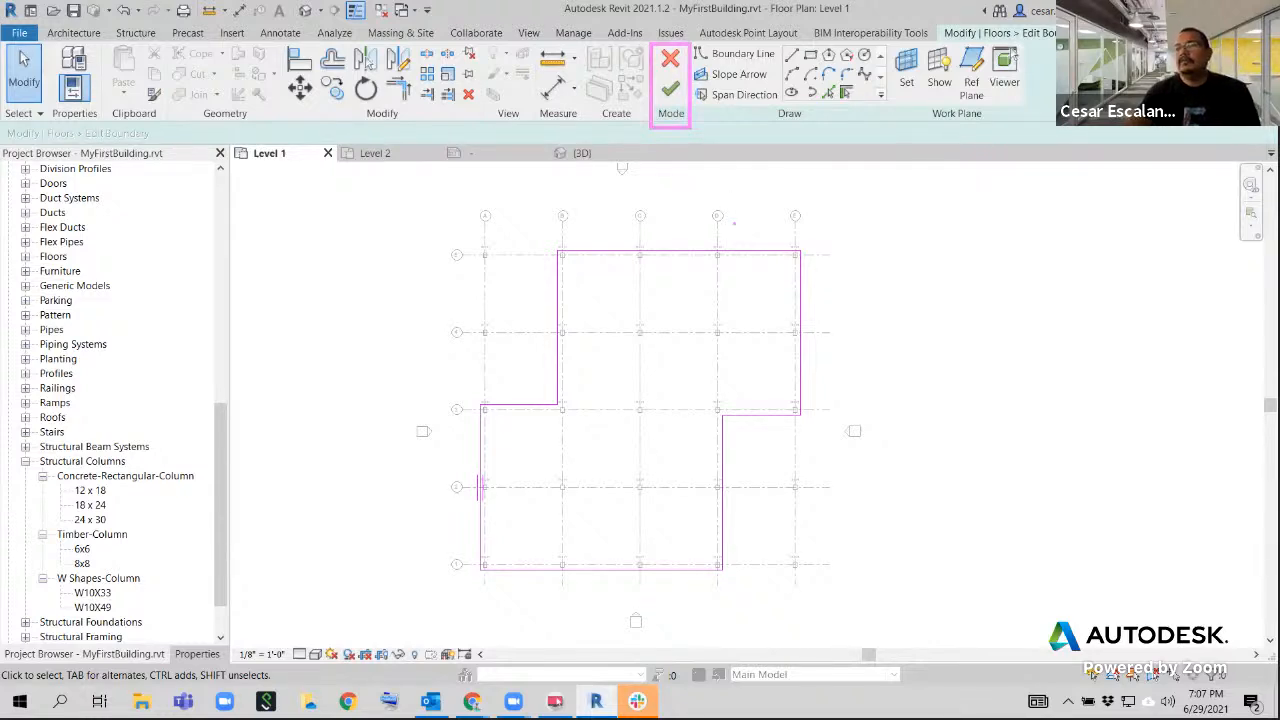
pyautogui.press('Escape')
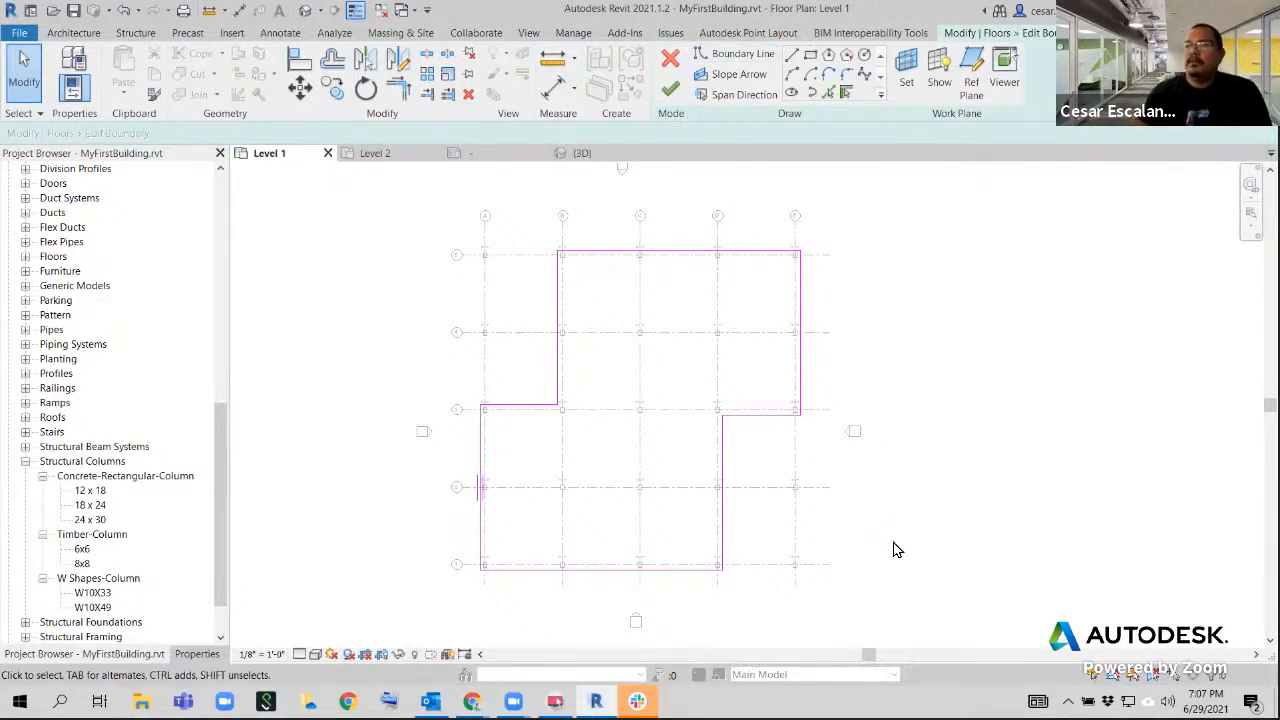
# Examine the availability of the architecture and structure tools while the floor's boundary is being edited
pyautogui.click(68, 35)
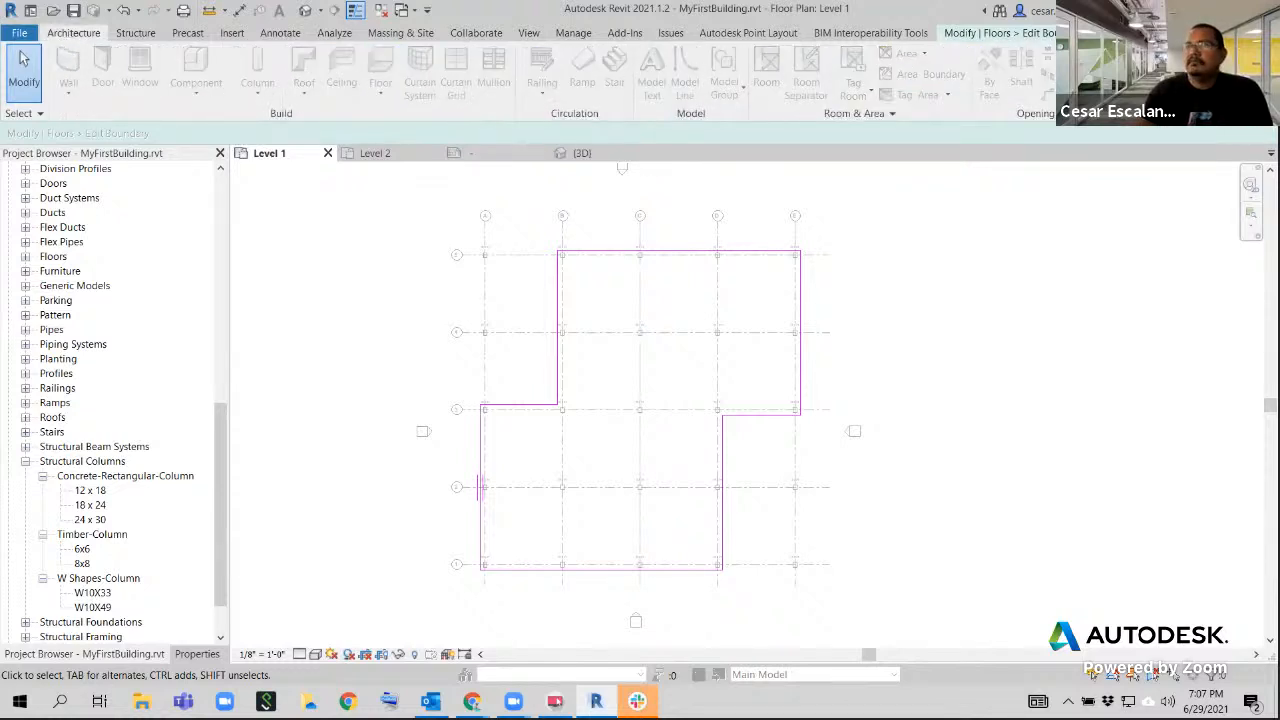
pyautogui.click(140, 34)
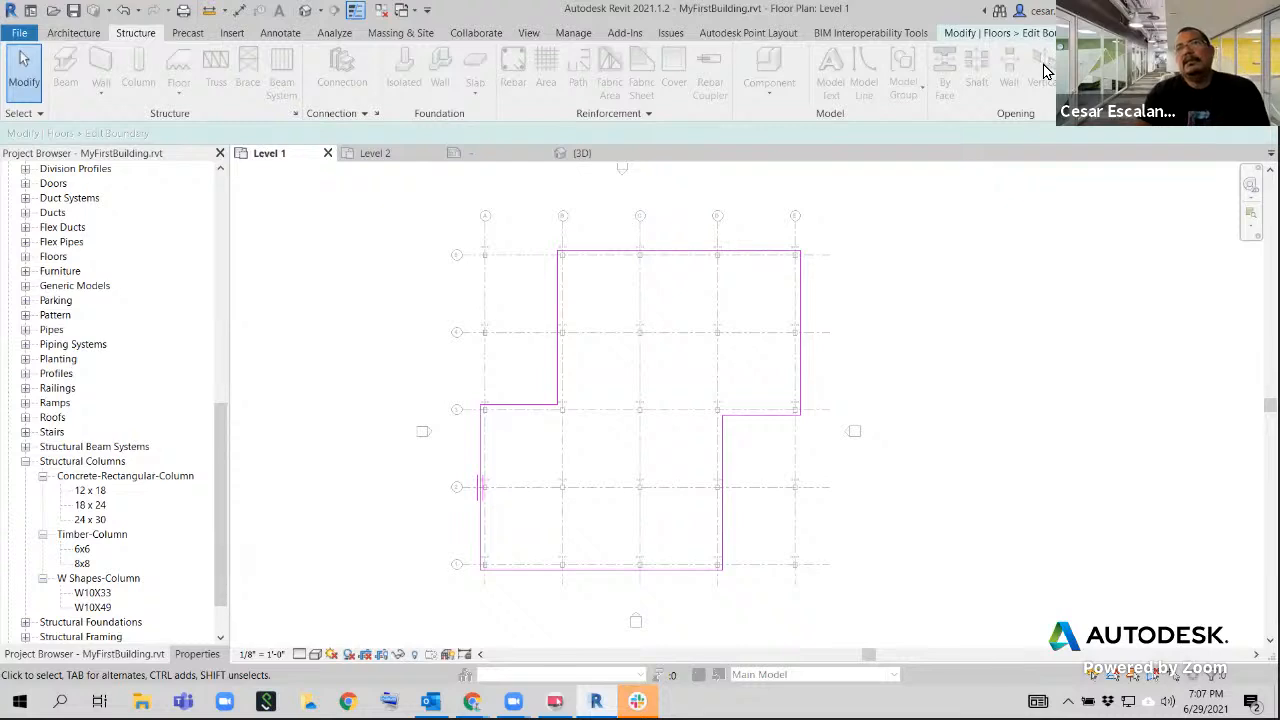
pyautogui.click(77, 40)
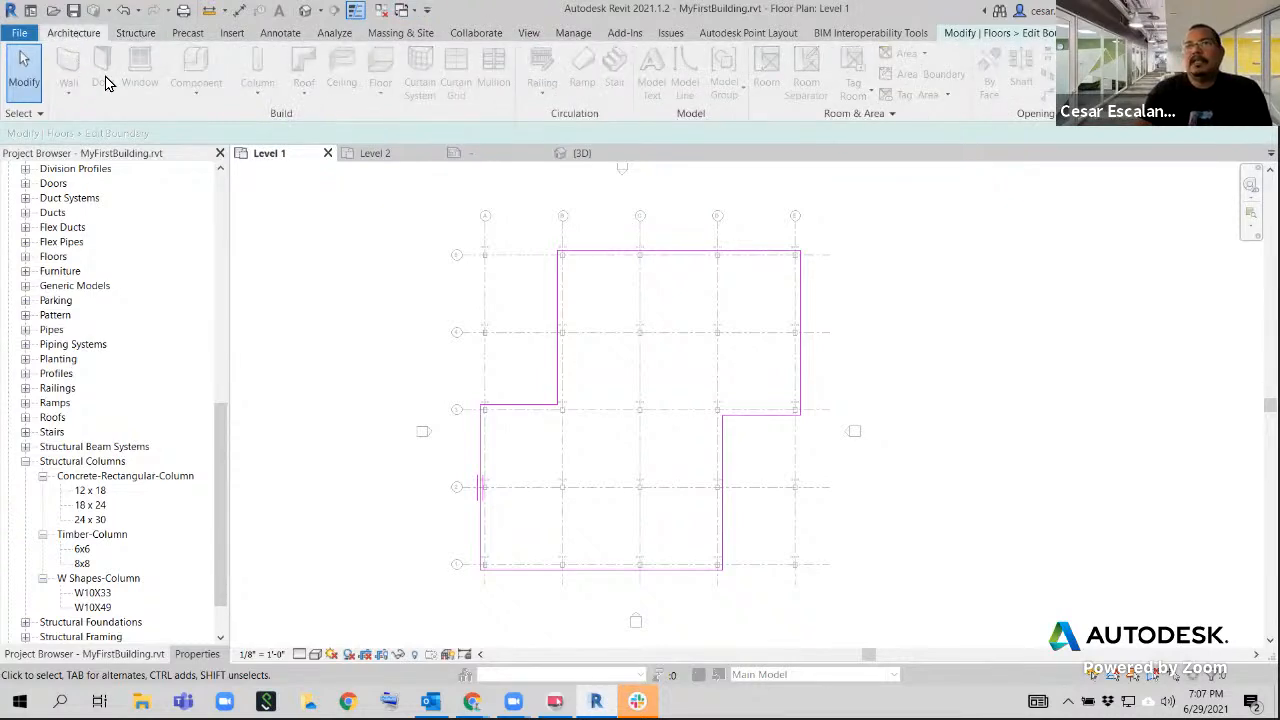
pyautogui.click(128, 38)
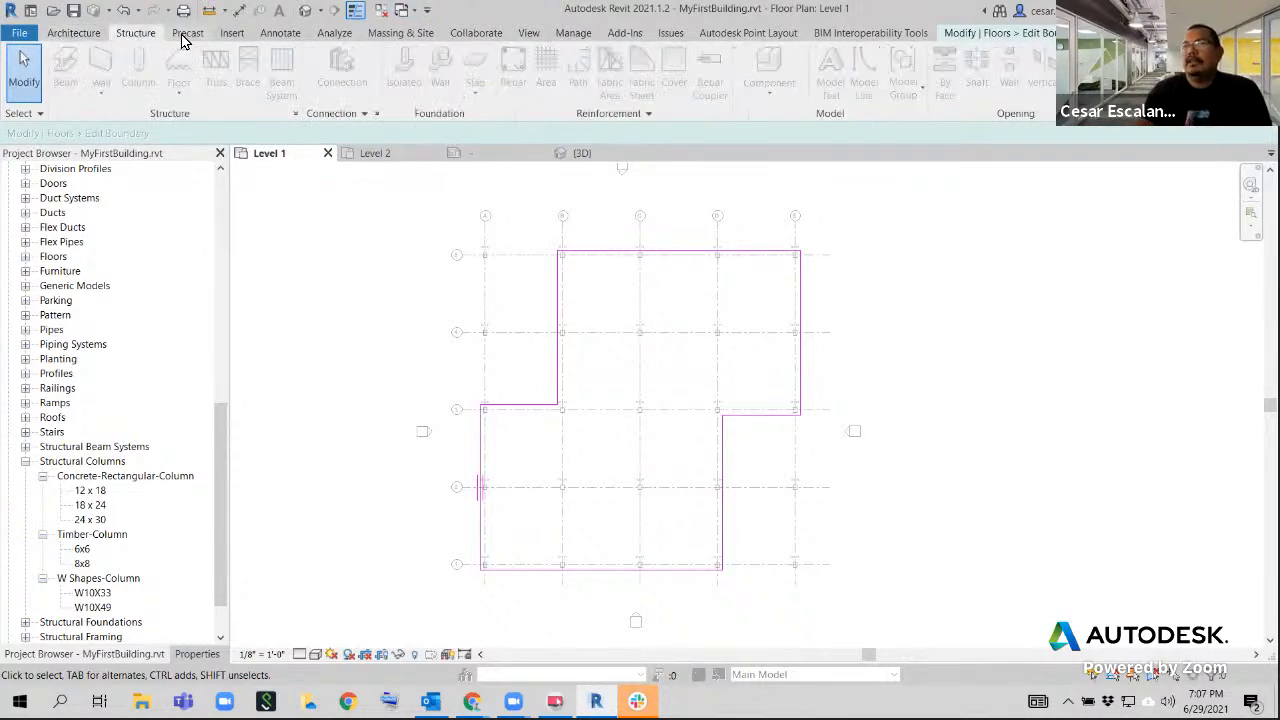
pyautogui.click(86, 36)
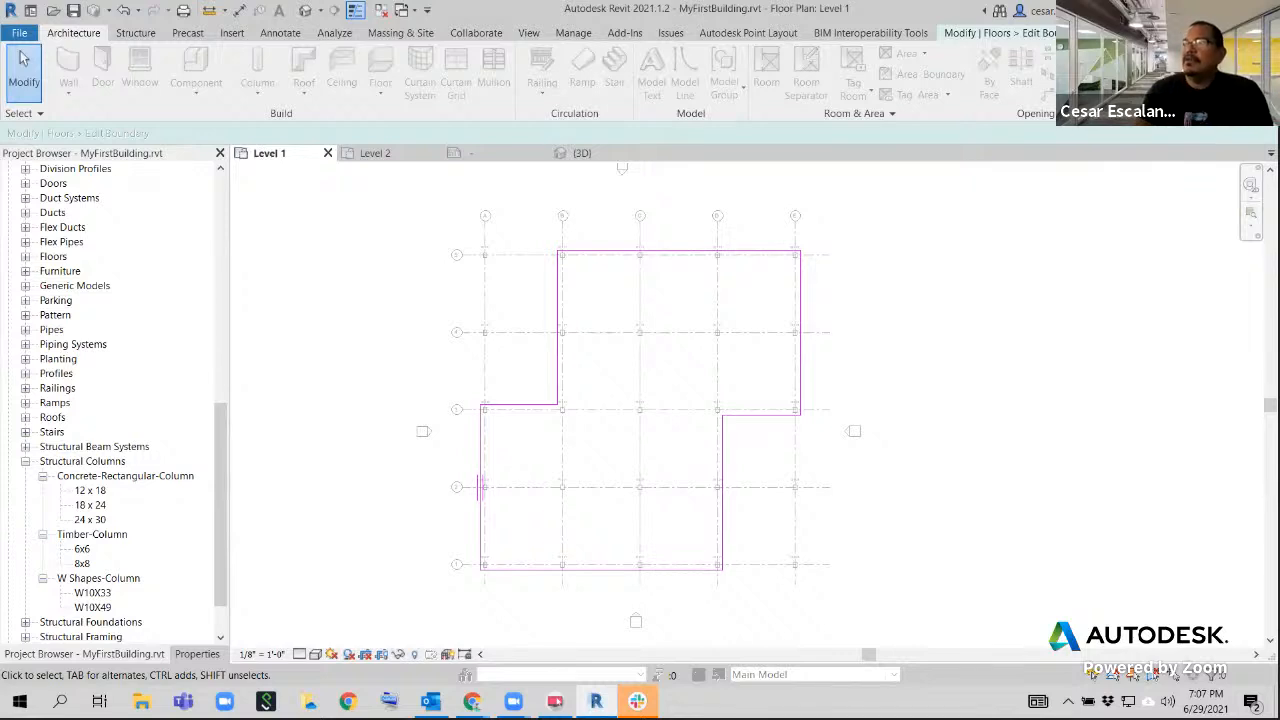
# Finish the floor's boundary edit and inspect the selected floor in the Level 1 plan
pyautogui.click(985, 34)
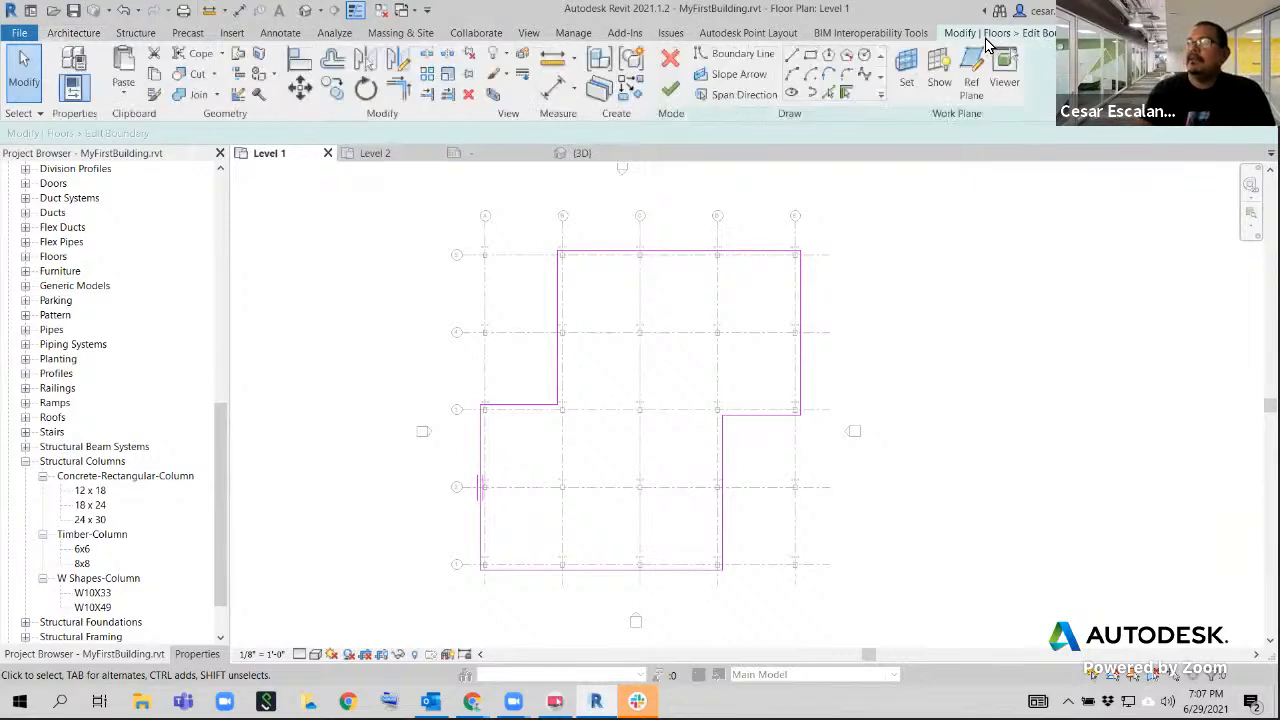
pyautogui.click(677, 100)
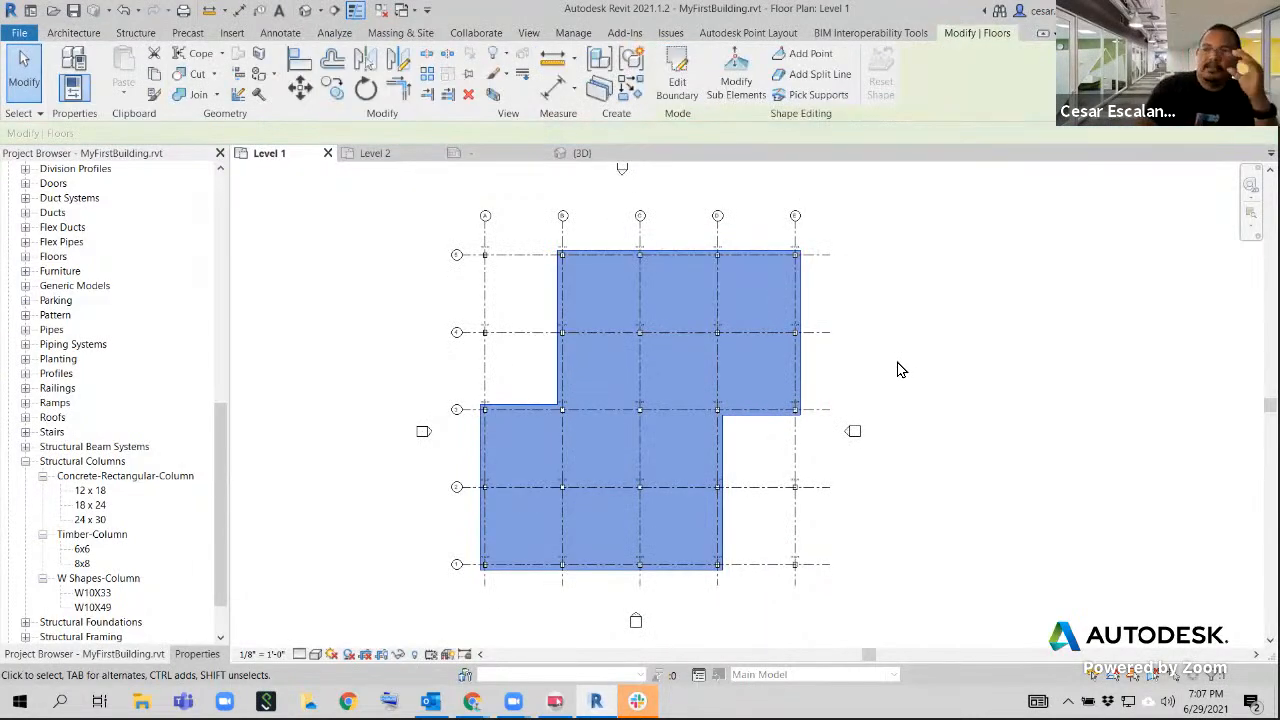
pyautogui.scroll(-2, 893, 366)
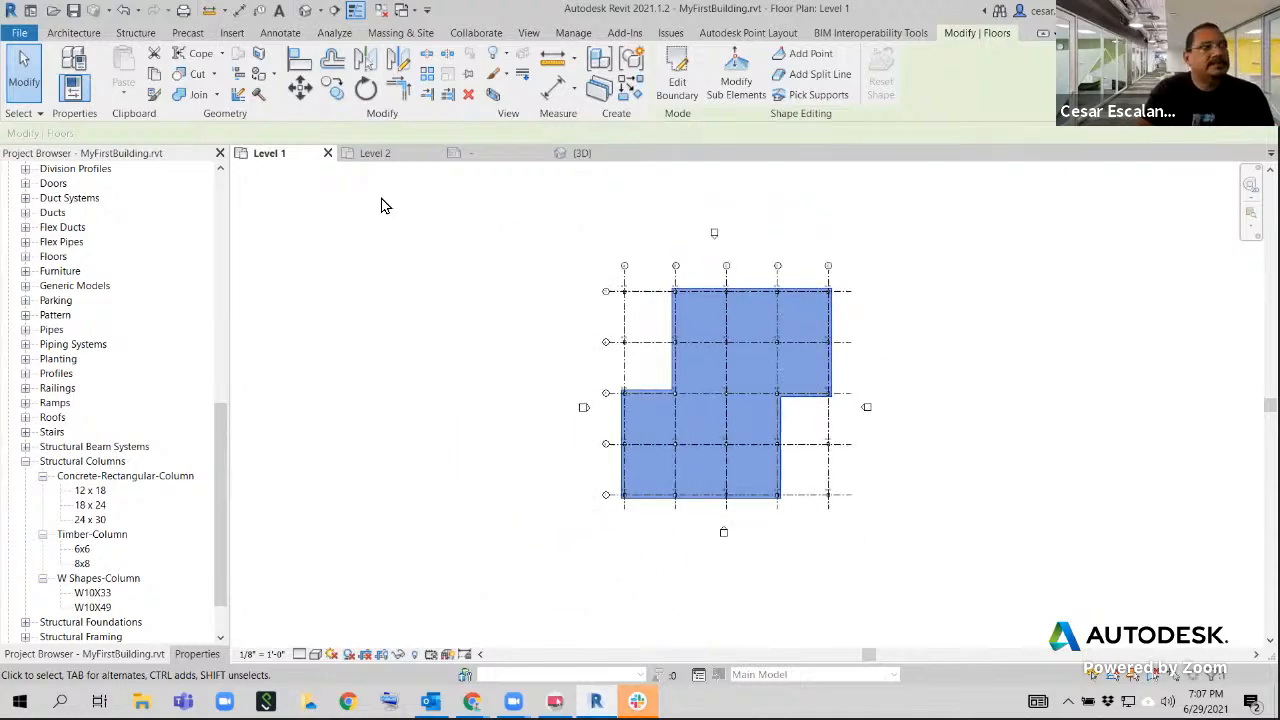
pyautogui.scroll(-2, 857, 277)
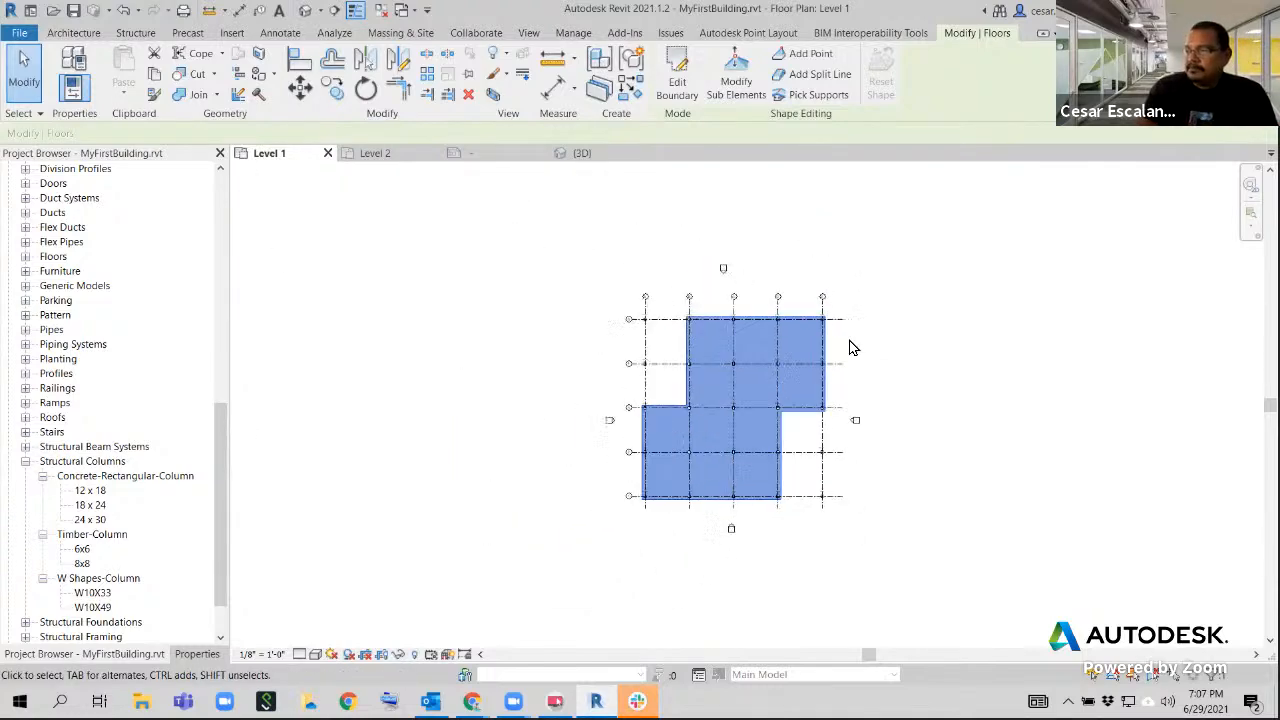
pyautogui.scroll(2, 851, 347)
pyautogui.scroll(2, 800, 423)
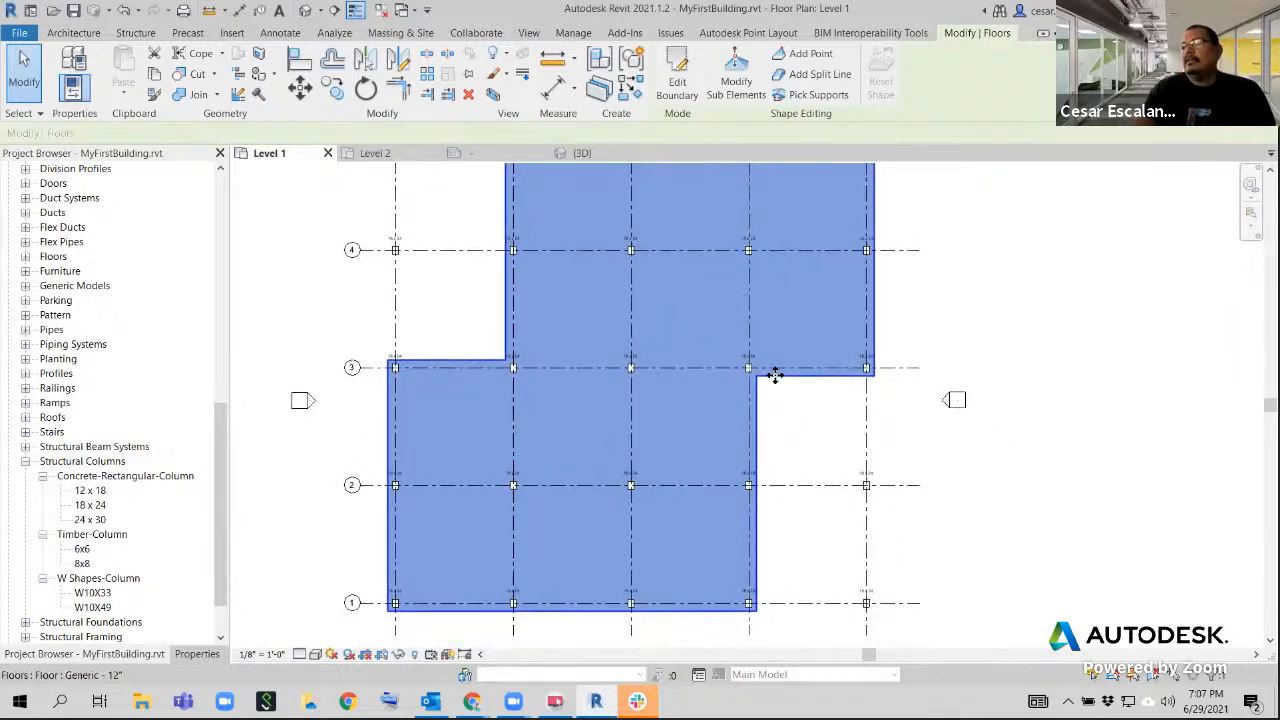
# Examine the stepped floor and its columns in the Level 1 plan and the 3D view, and deselect the floor
pyautogui.scroll(-2, 800, 420)
pyautogui.scroll(-1, 831, 434)
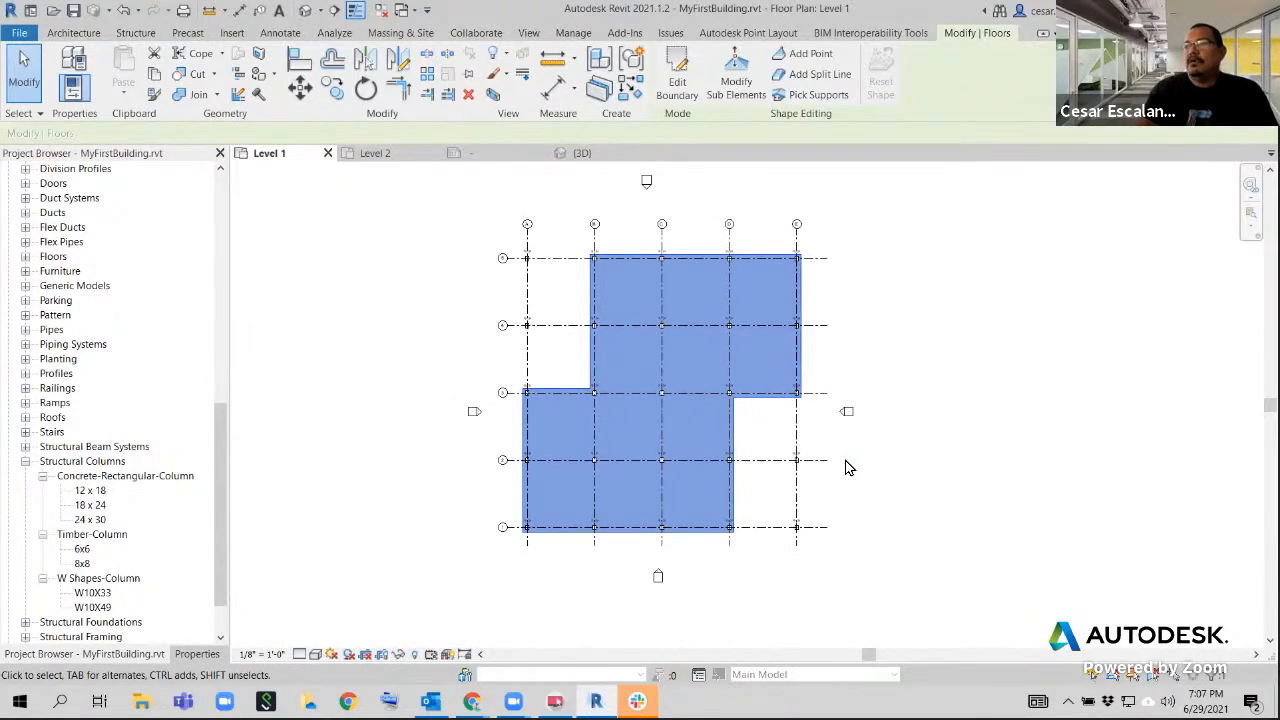
pyautogui.scroll(2, 745, 455)
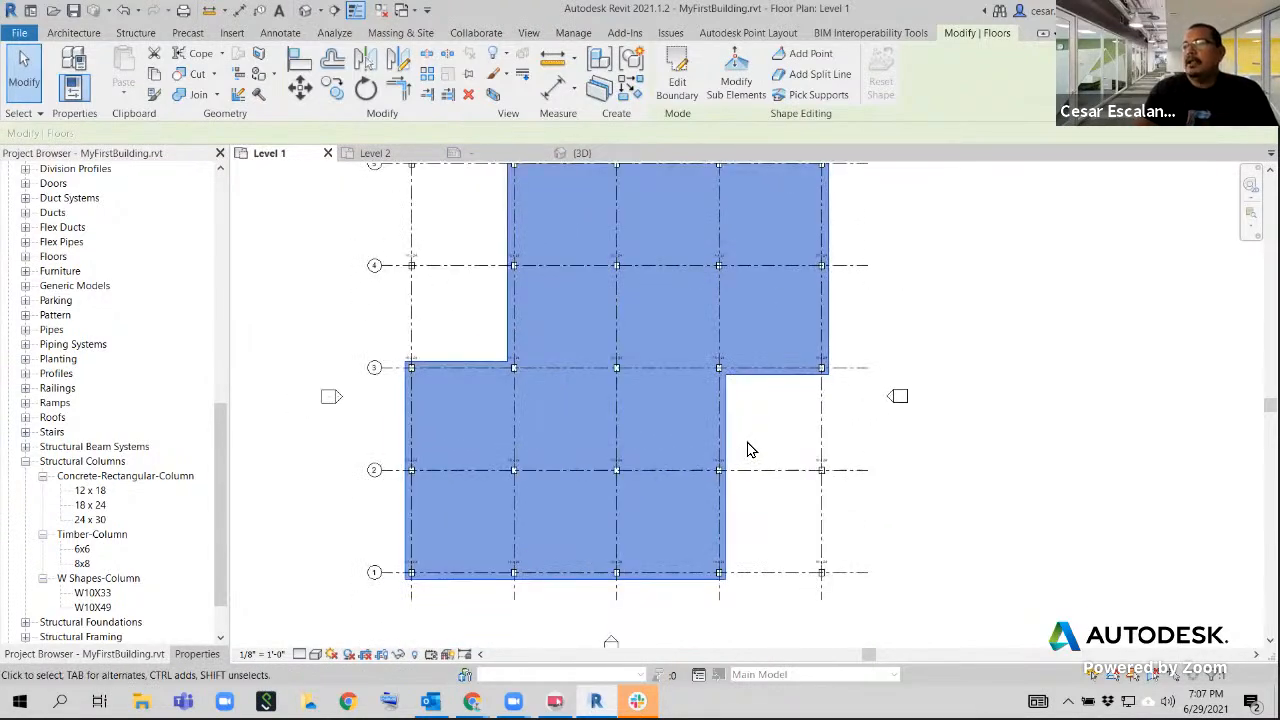
pyautogui.click(583, 155)
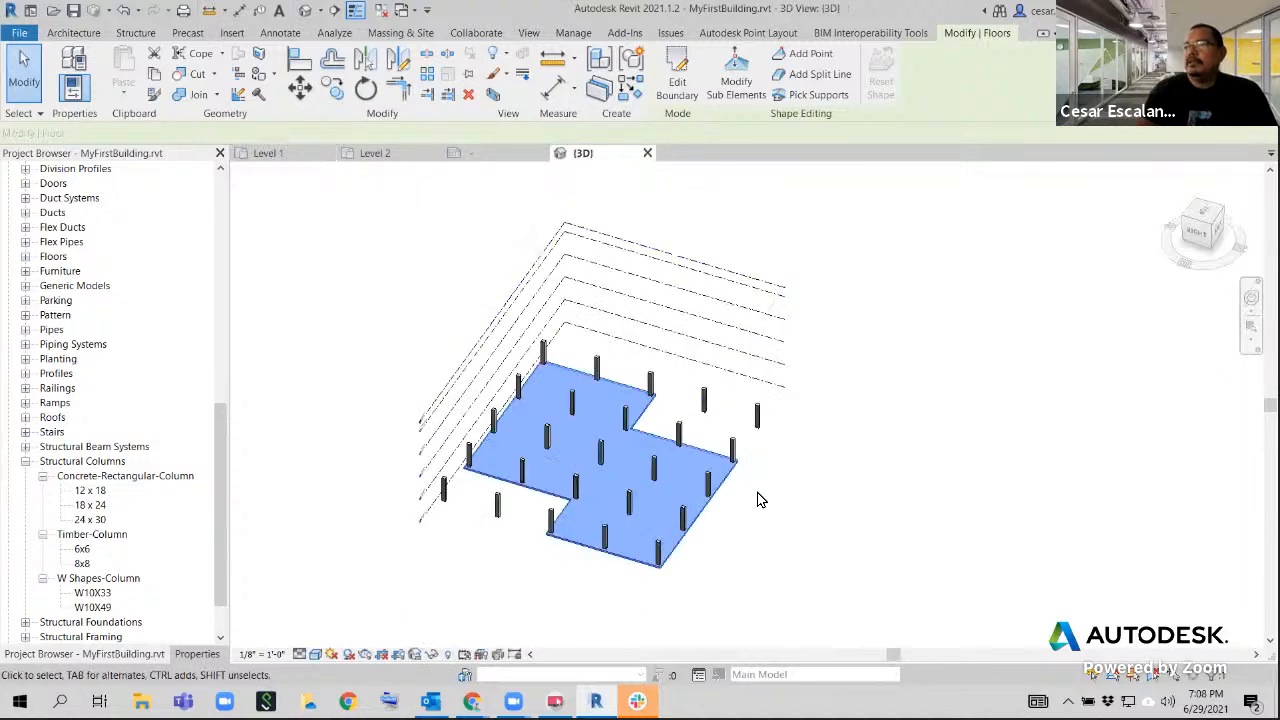
pyautogui.click(700, 551)
pyautogui.scroll(3, 697, 540)
pyautogui.moveTo(694, 534); pyautogui.dragTo(889, 551, button='middle')
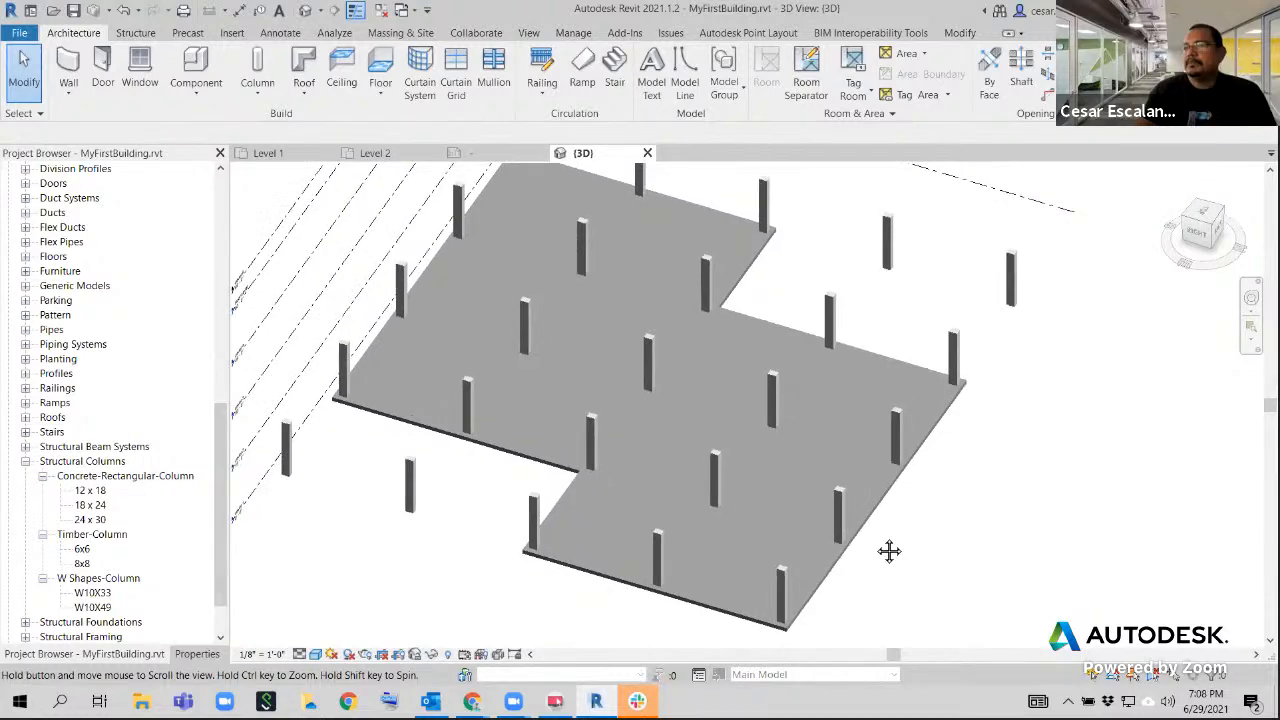
pyautogui.scroll(-4, 915, 445)
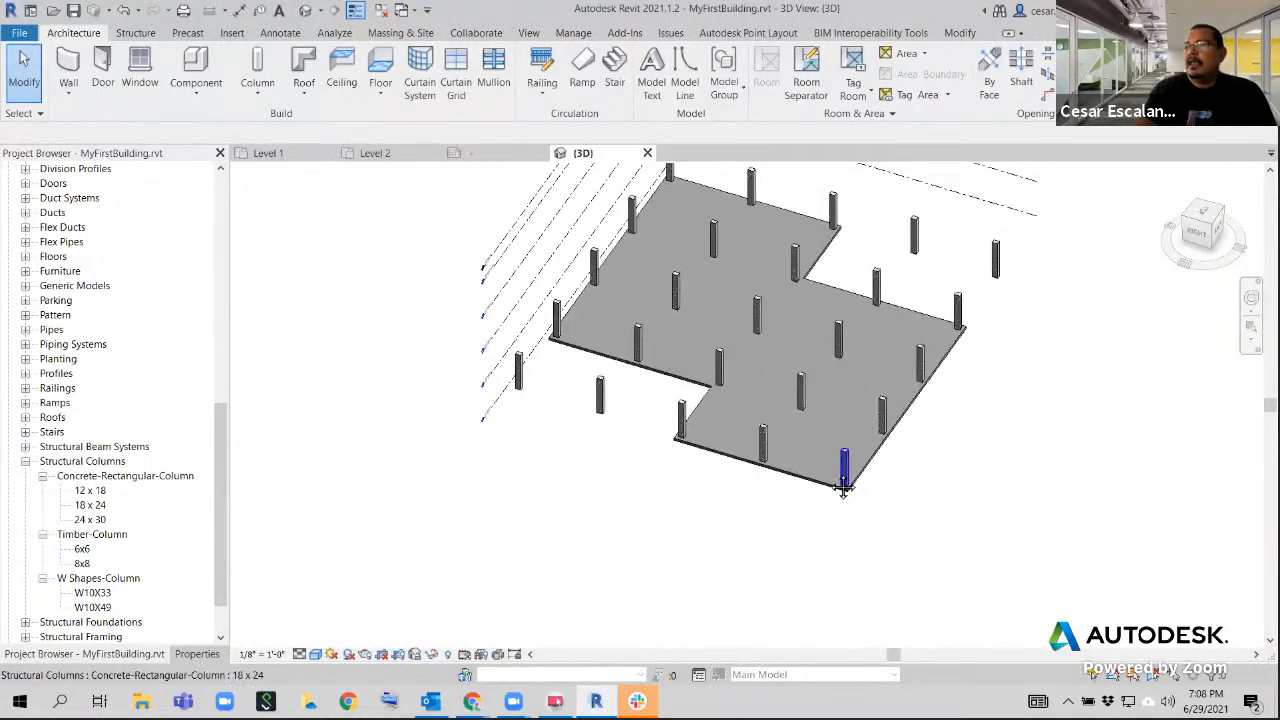
pyautogui.moveTo(843, 487); pyautogui.dragTo(663, 586, button='middle')
pyautogui.scroll(-3, 671, 560)
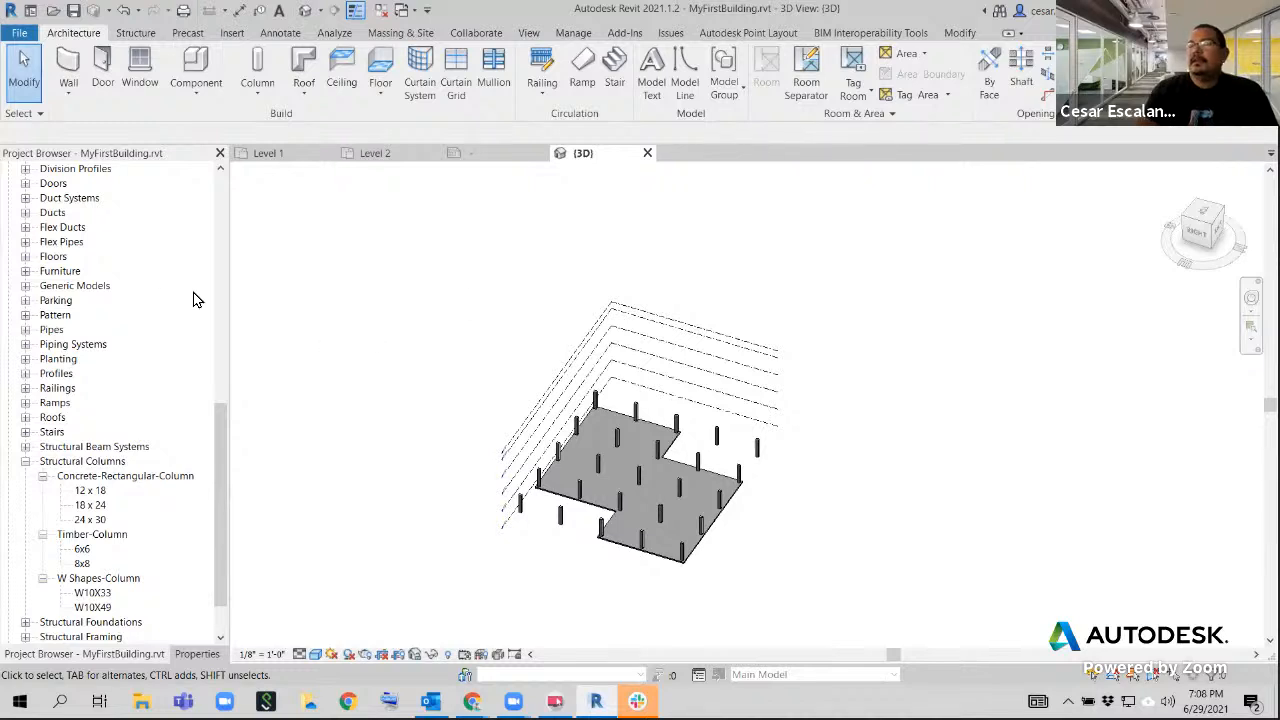
pyautogui.scroll(-2, 465, 293)
pyautogui.moveTo(664, 304); pyautogui.dragTo(774, 292, button='middle')
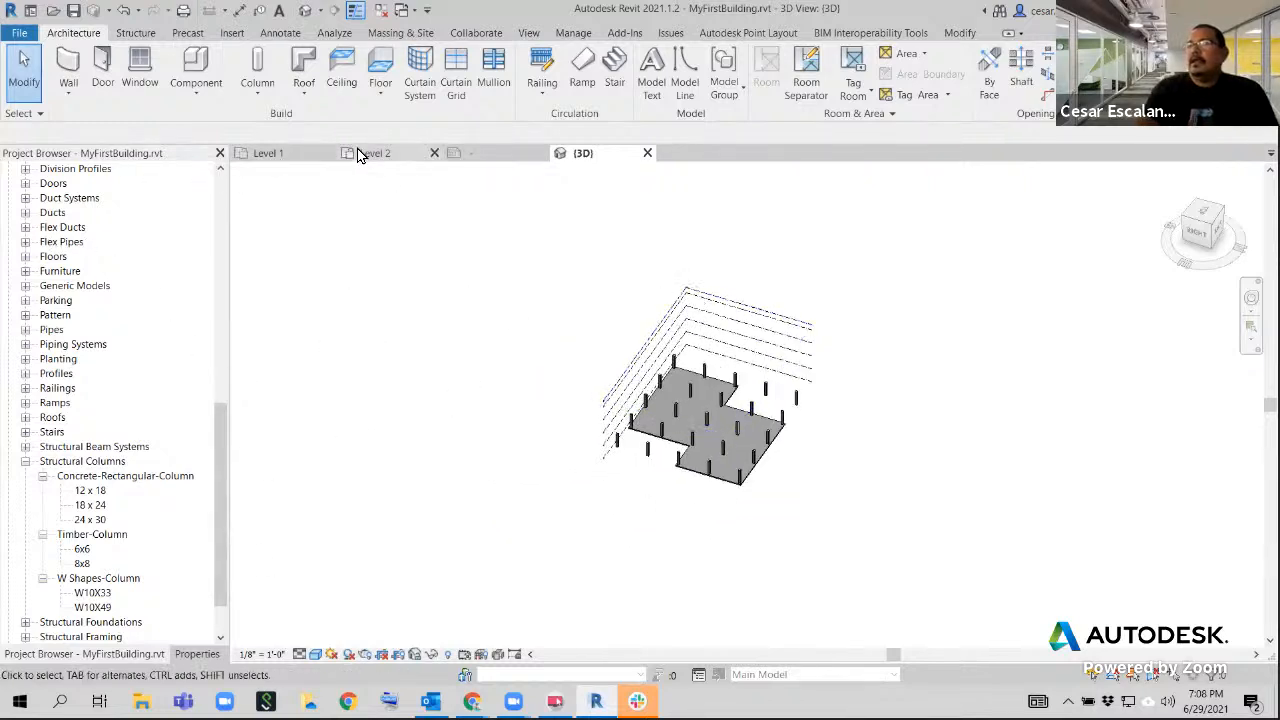
# Open the Level 1 plan, mark the two floor notches with on-screen arrows starting at grid 3, and clear the marks
pyautogui.click(268, 153)
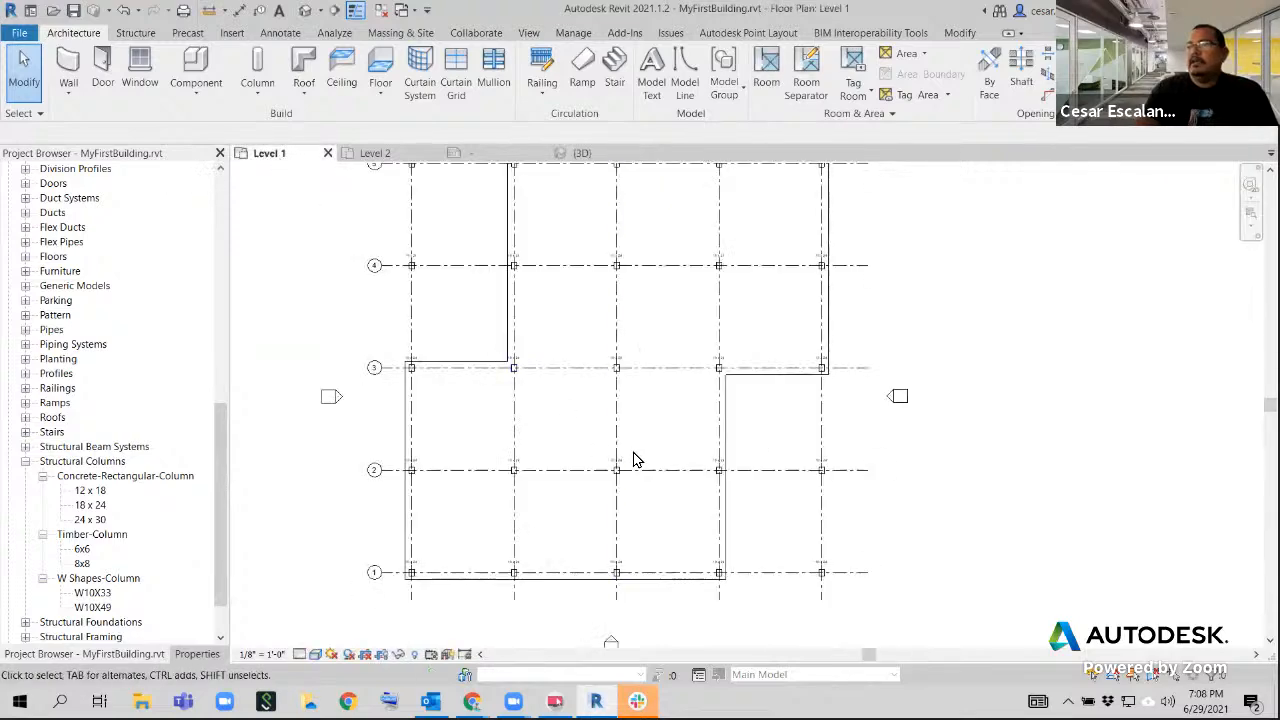
pyautogui.scroll(-1, 657, 520)
pyautogui.moveTo(657, 520); pyautogui.dragTo(645, 523, button='middle')
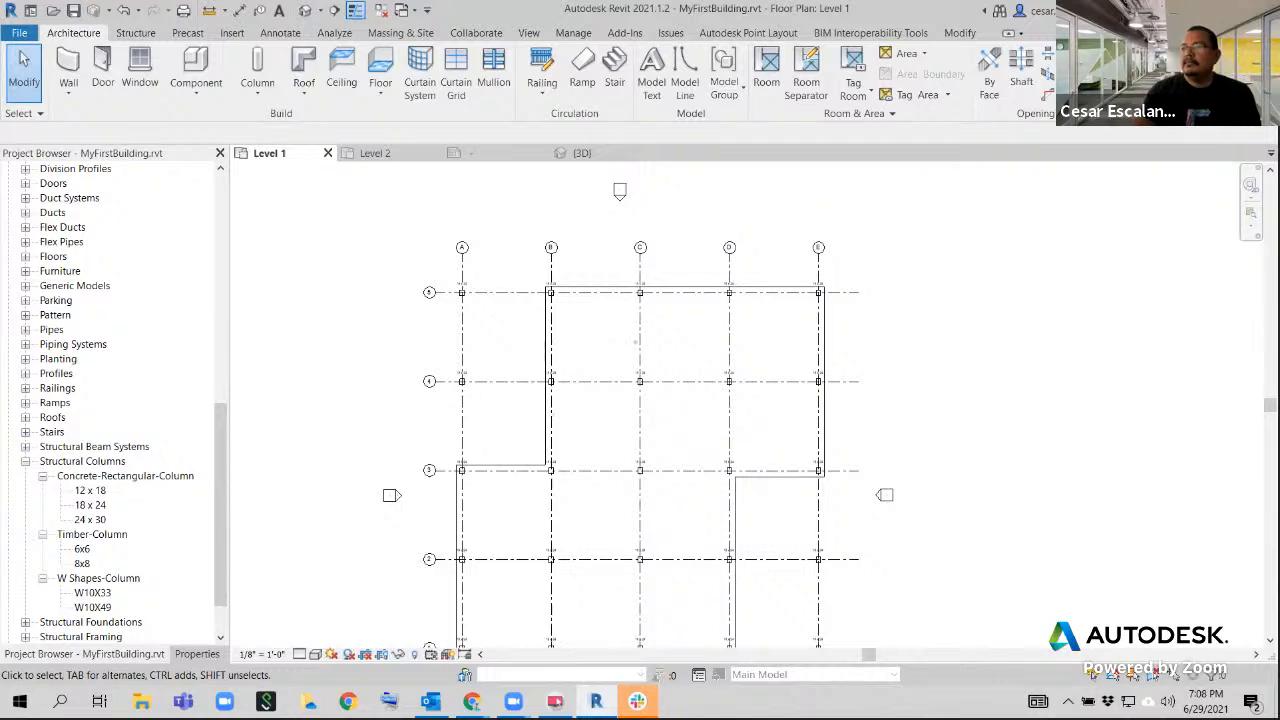
pyautogui.moveTo(772, 478); pyautogui.dragTo(786, 649)
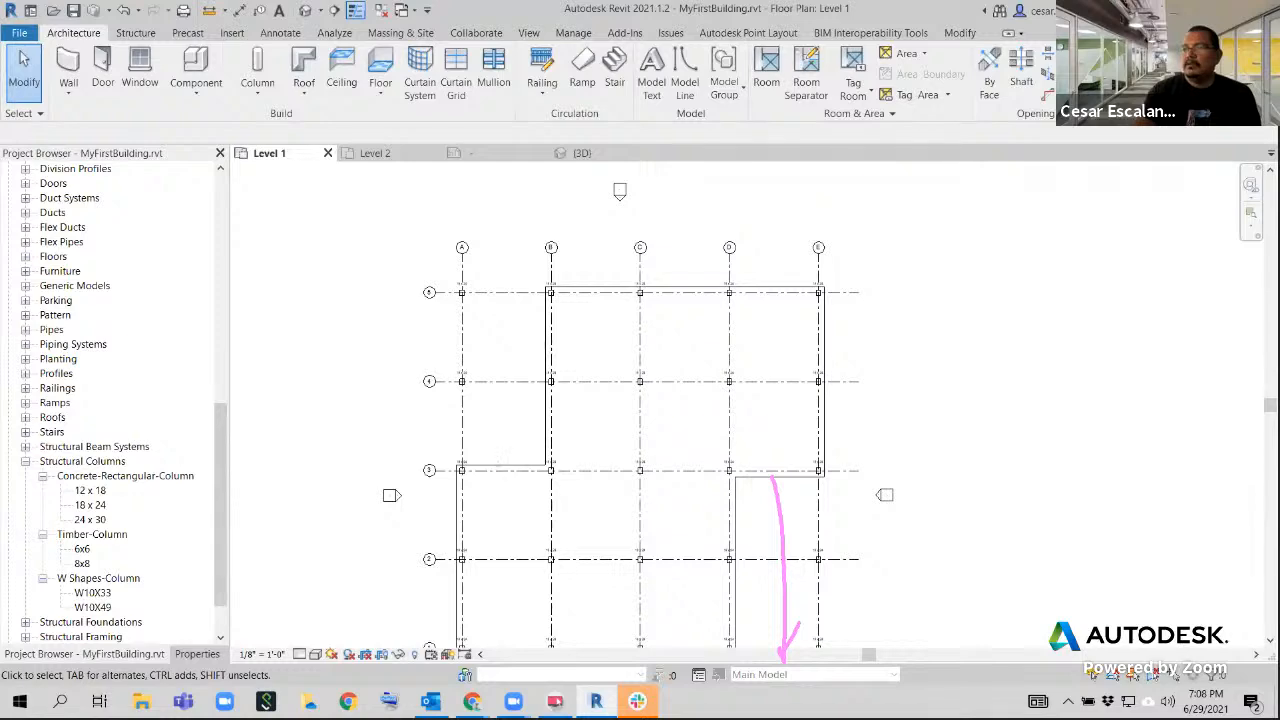
pyautogui.moveTo(499, 466)
pyautogui.mouseDown()
pyautogui.moveTo(494, 290)
pyautogui.moveTo(503, 304)
pyautogui.mouseUp()
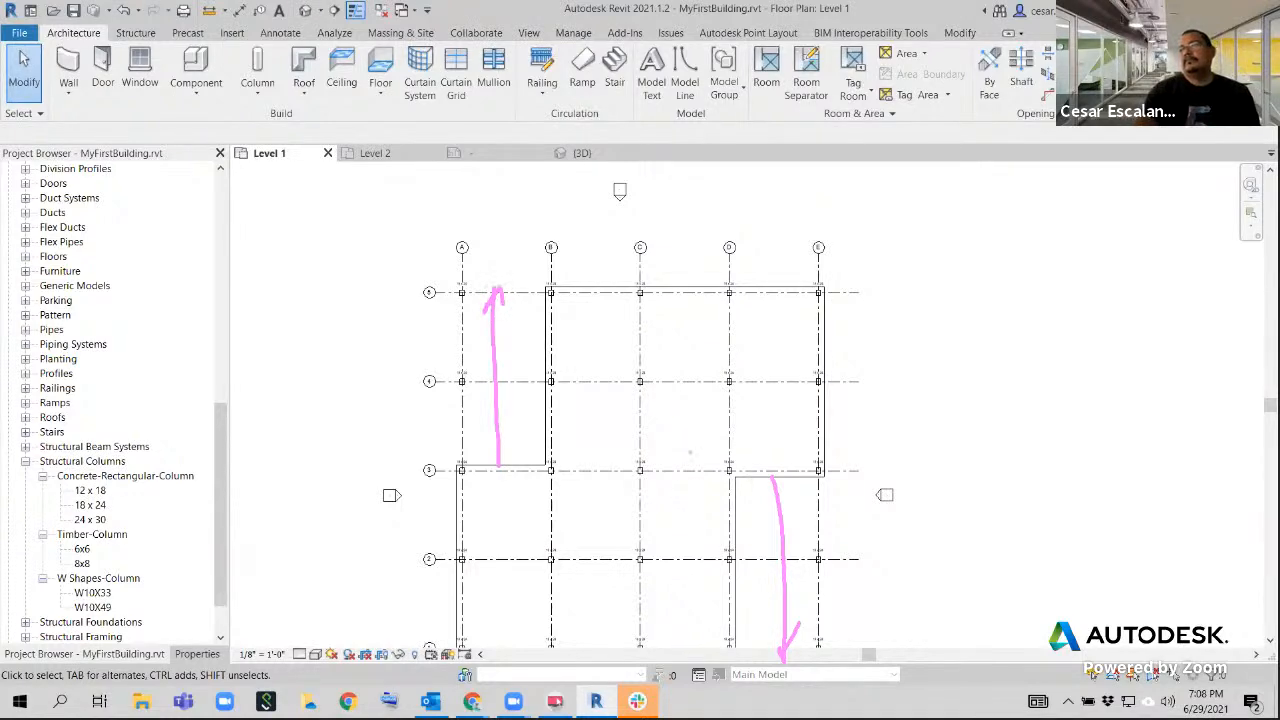
pyautogui.press('Escape')
pyautogui.scroll(-2, 687, 432)
pyautogui.moveTo(696, 440); pyautogui.dragTo(589, 348, button='middle')
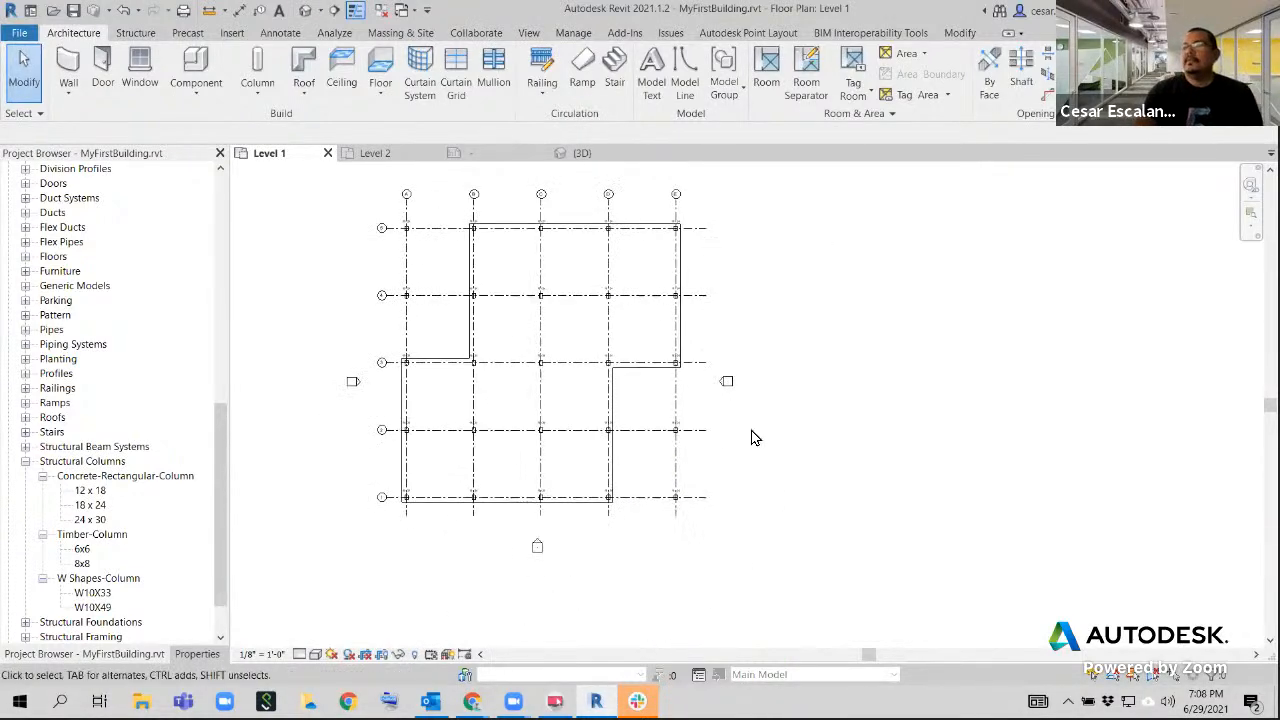
# Start a new floor on Level 1 and sketch a 30' x 60' rectangular boundary filling the notch between grids D and E, from grid 3 to 1
pyautogui.scroll(1, 755, 434)
pyautogui.moveTo(762, 431); pyautogui.dragTo(767, 435, button='middle')
pyautogui.scroll(-1, 767, 434)
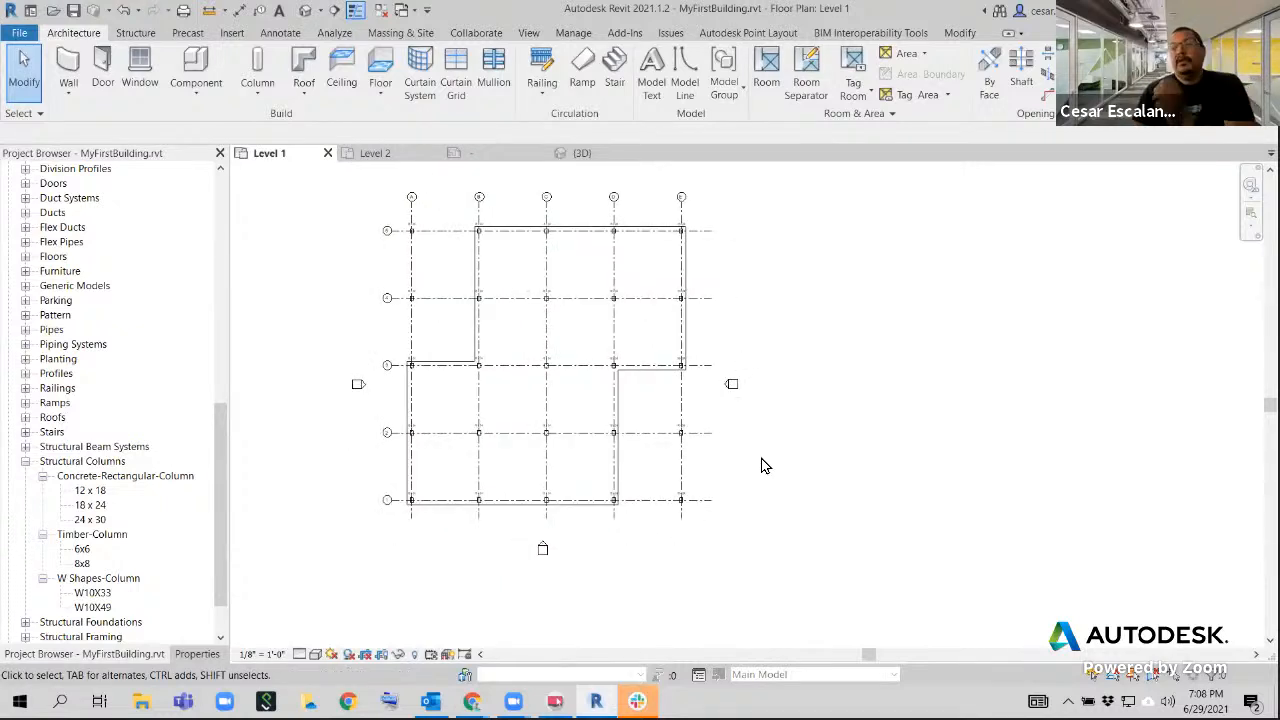
pyautogui.scroll(2, 735, 458)
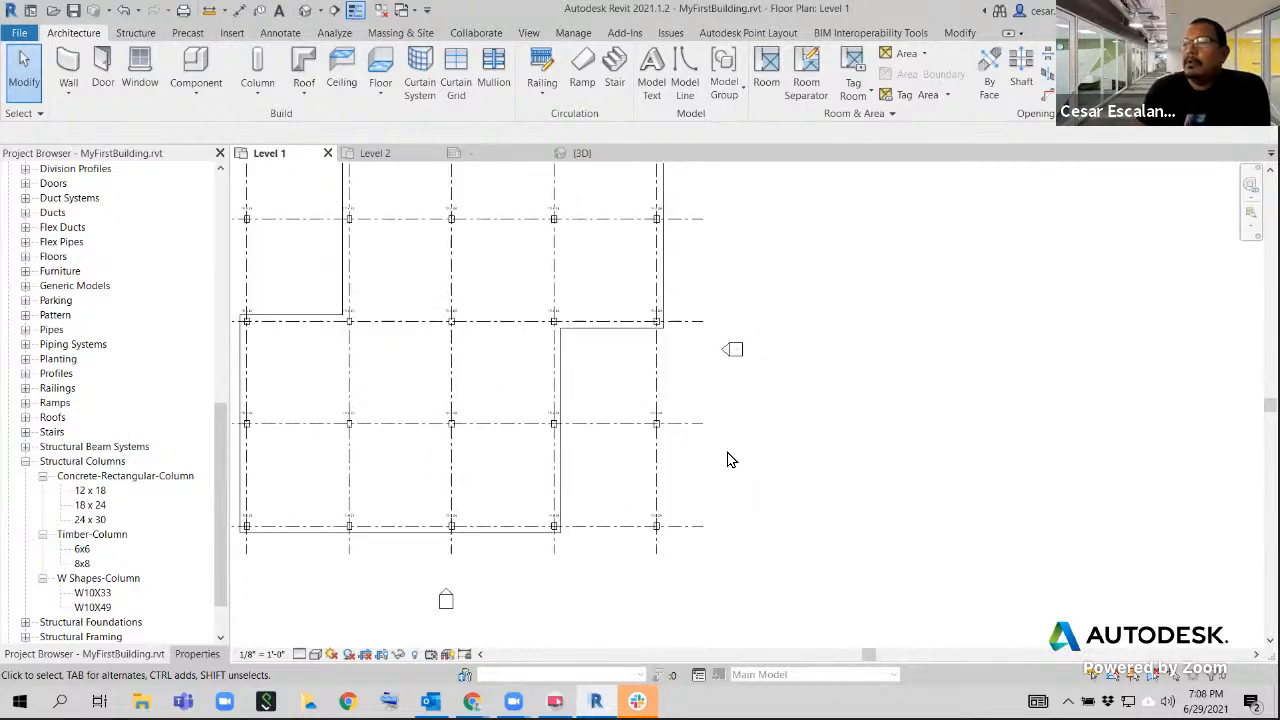
pyautogui.scroll(1, 700, 465)
pyautogui.moveTo(671, 471); pyautogui.dragTo(771, 500, button='middle')
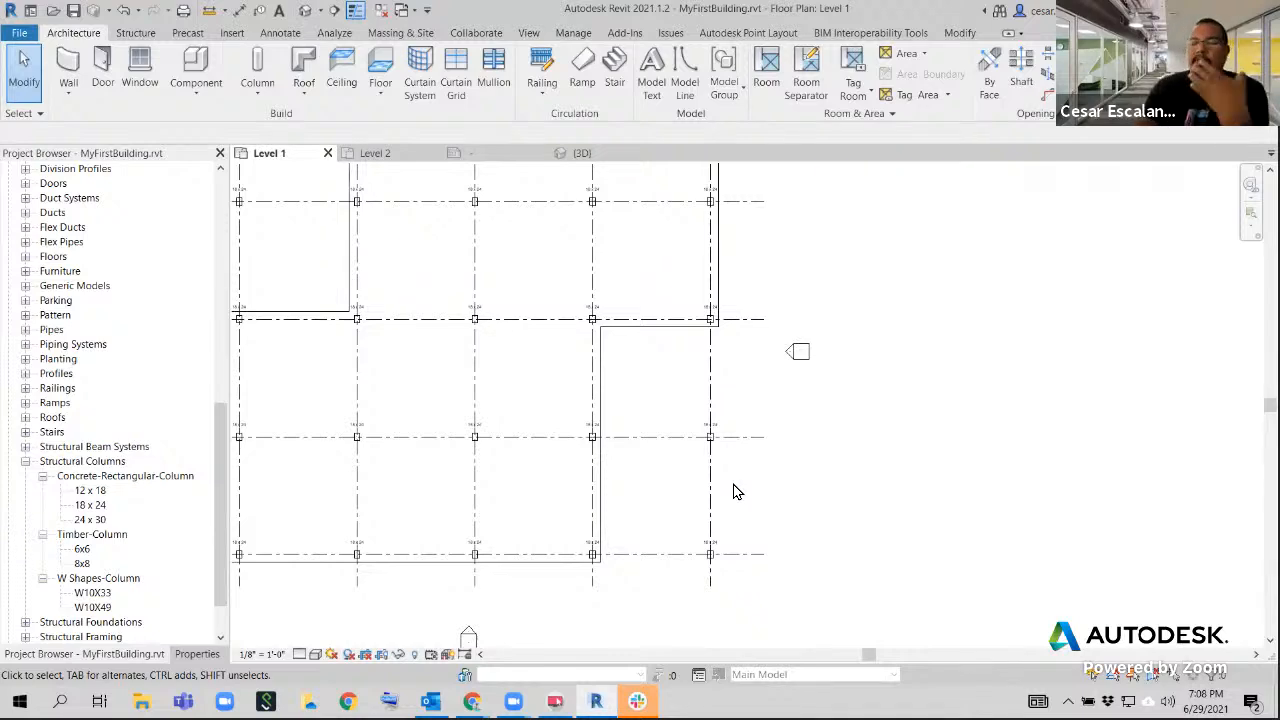
pyautogui.scroll(2, 797, 446)
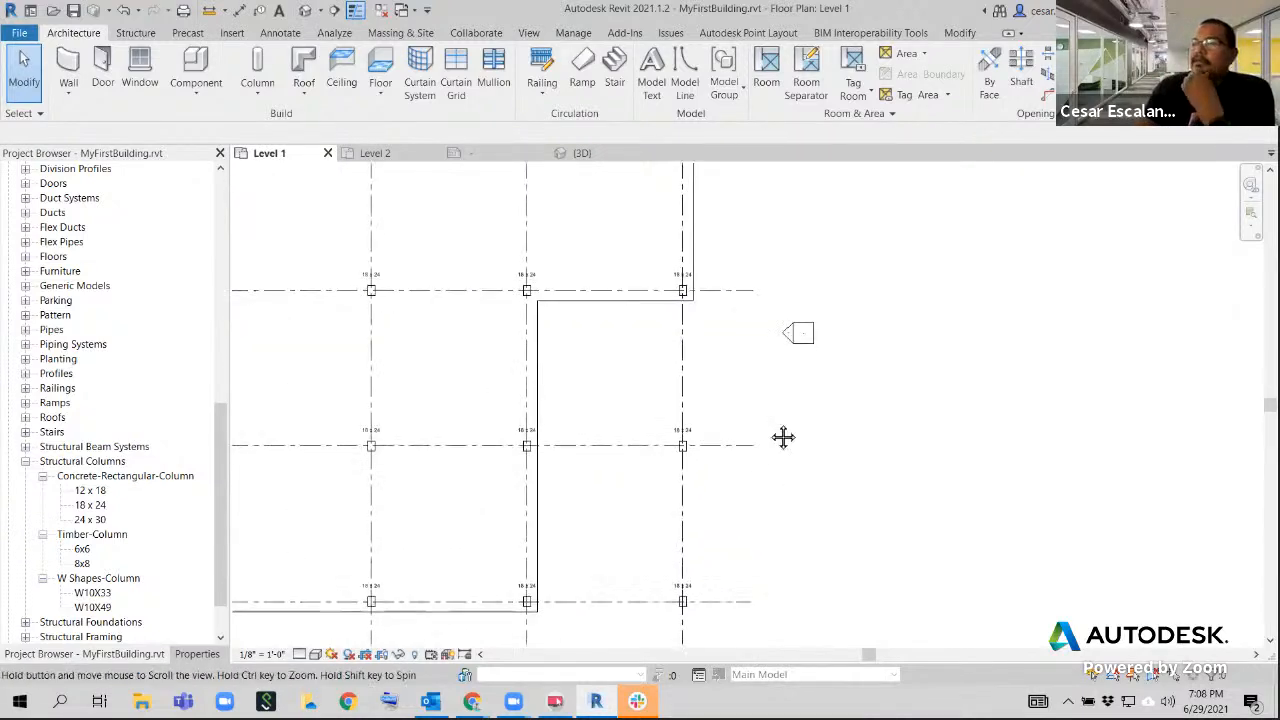
pyautogui.moveTo(783, 437); pyautogui.dragTo(772, 385, button='middle')
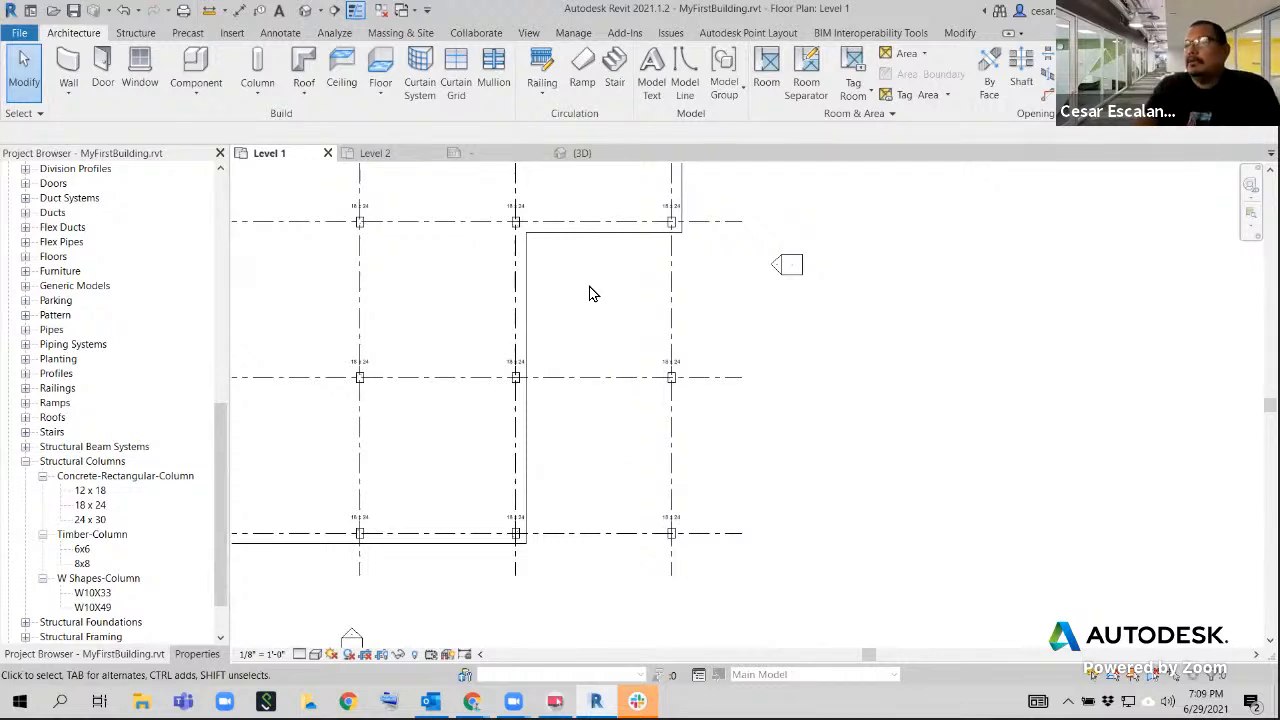
pyautogui.click(394, 72)
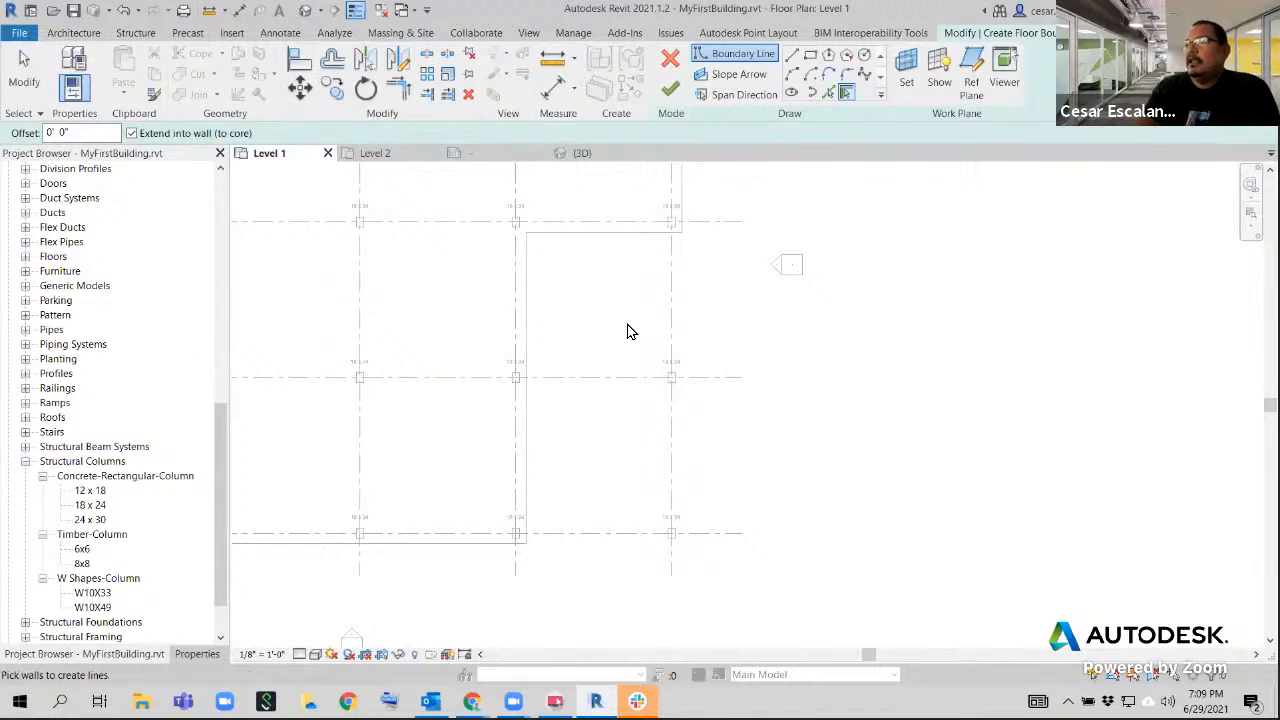
pyautogui.click(810, 57)
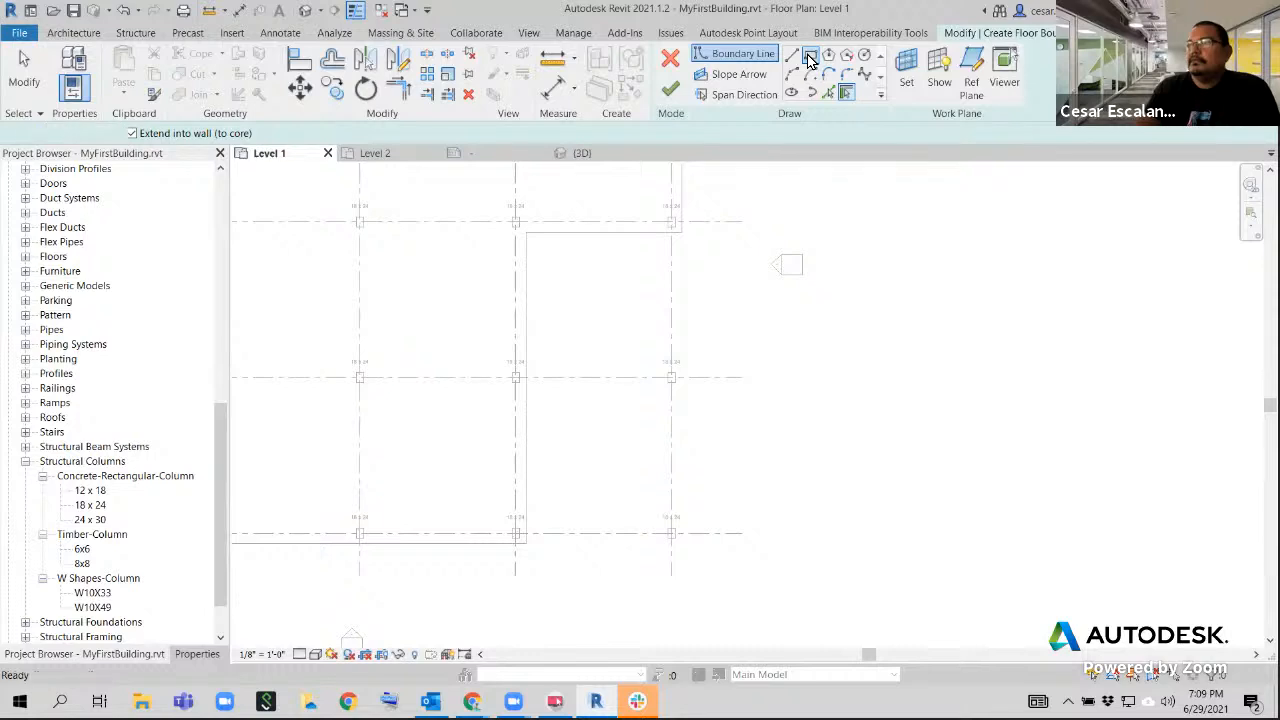
pyautogui.click(700, 230)
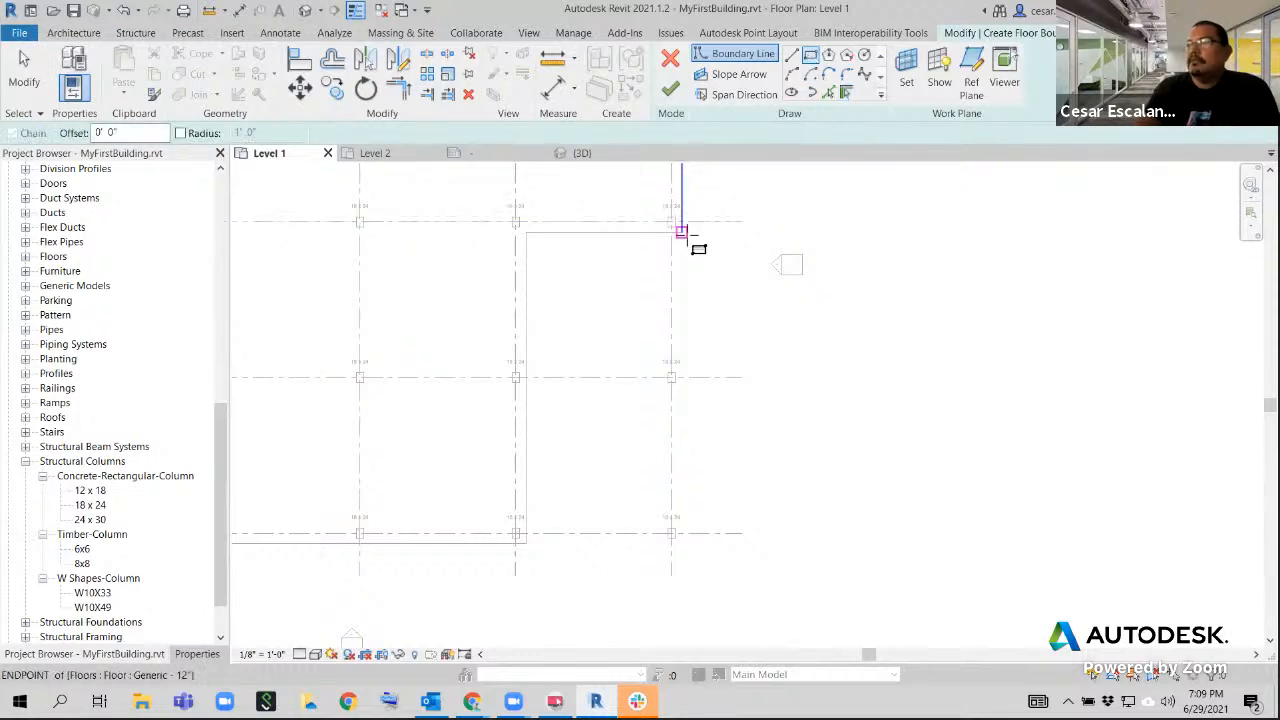
pyautogui.click(520, 543)
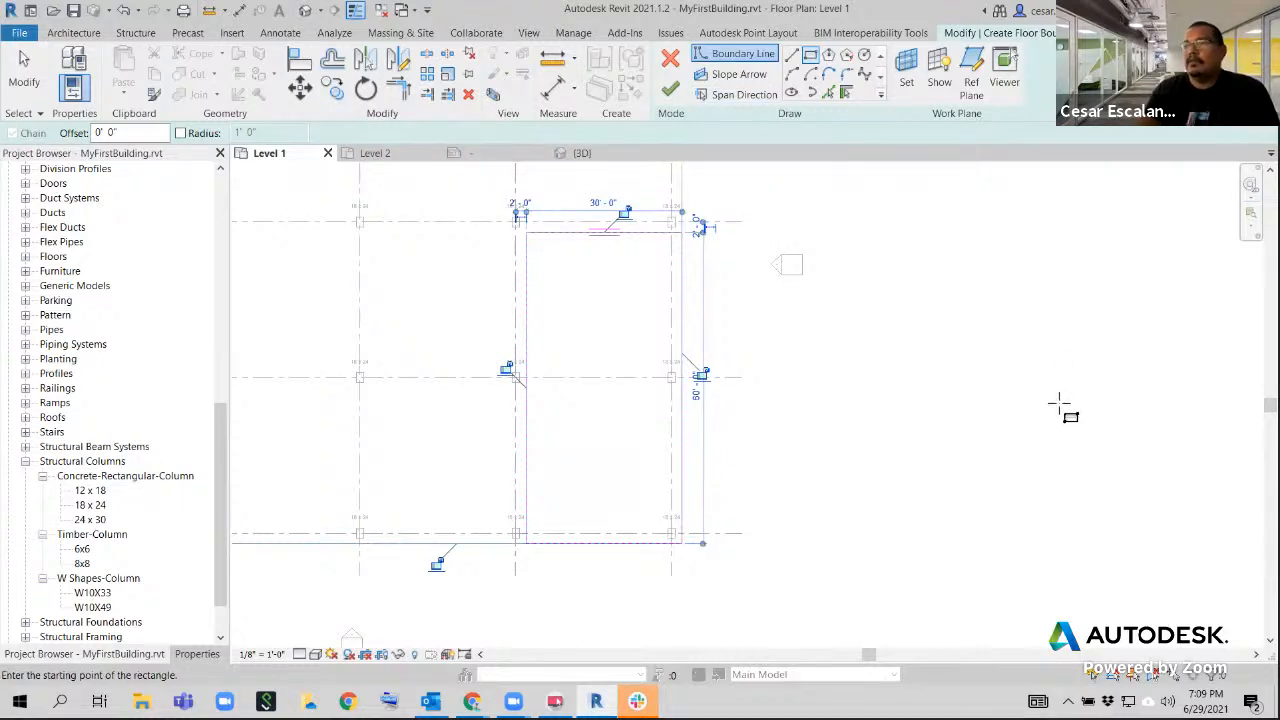
# Draw a 60' slope arrow from the midpoint of the boundary edge near grid 3 to the midpoint of the edge near grid 1
pyautogui.click(728, 84)
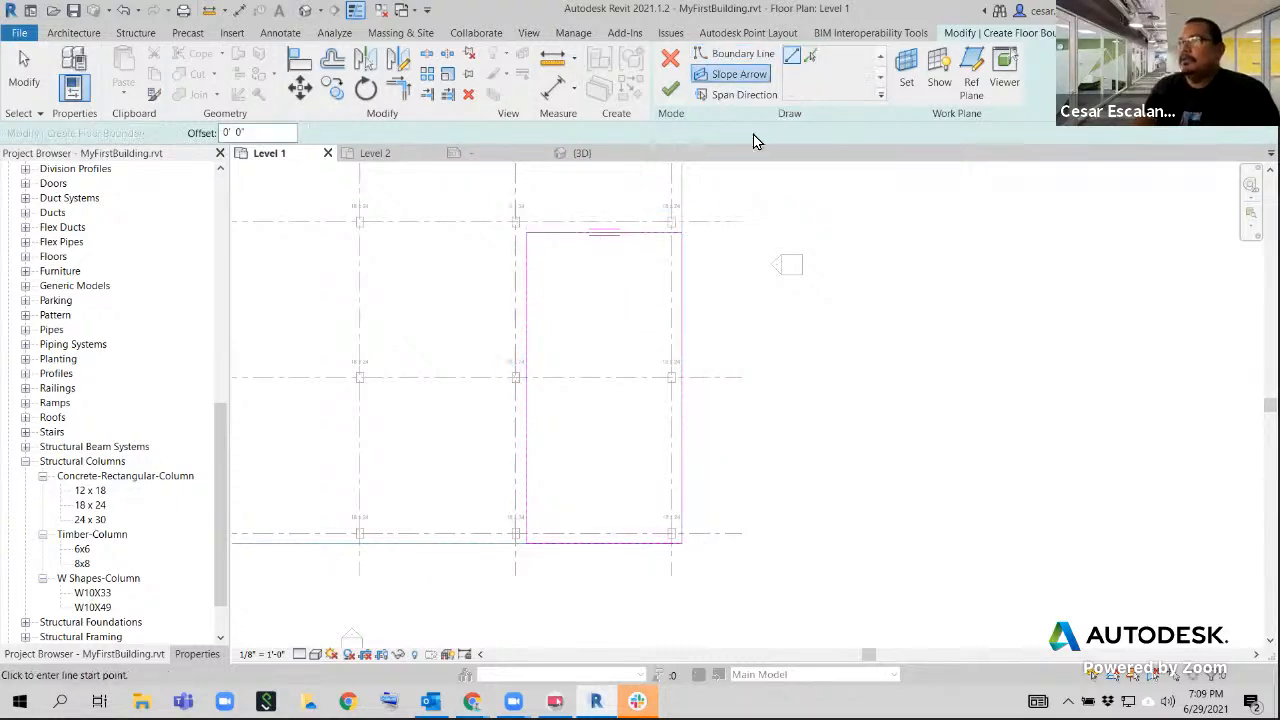
pyautogui.click(605, 234)
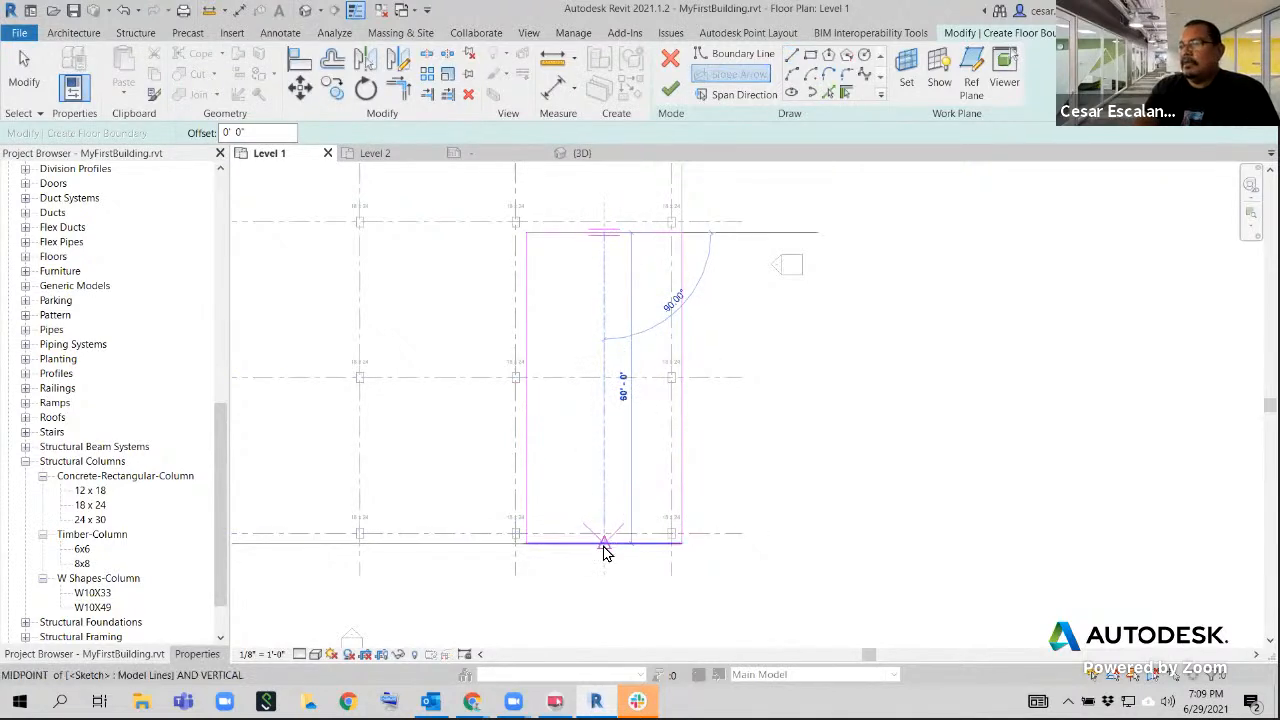
pyautogui.click(604, 543)
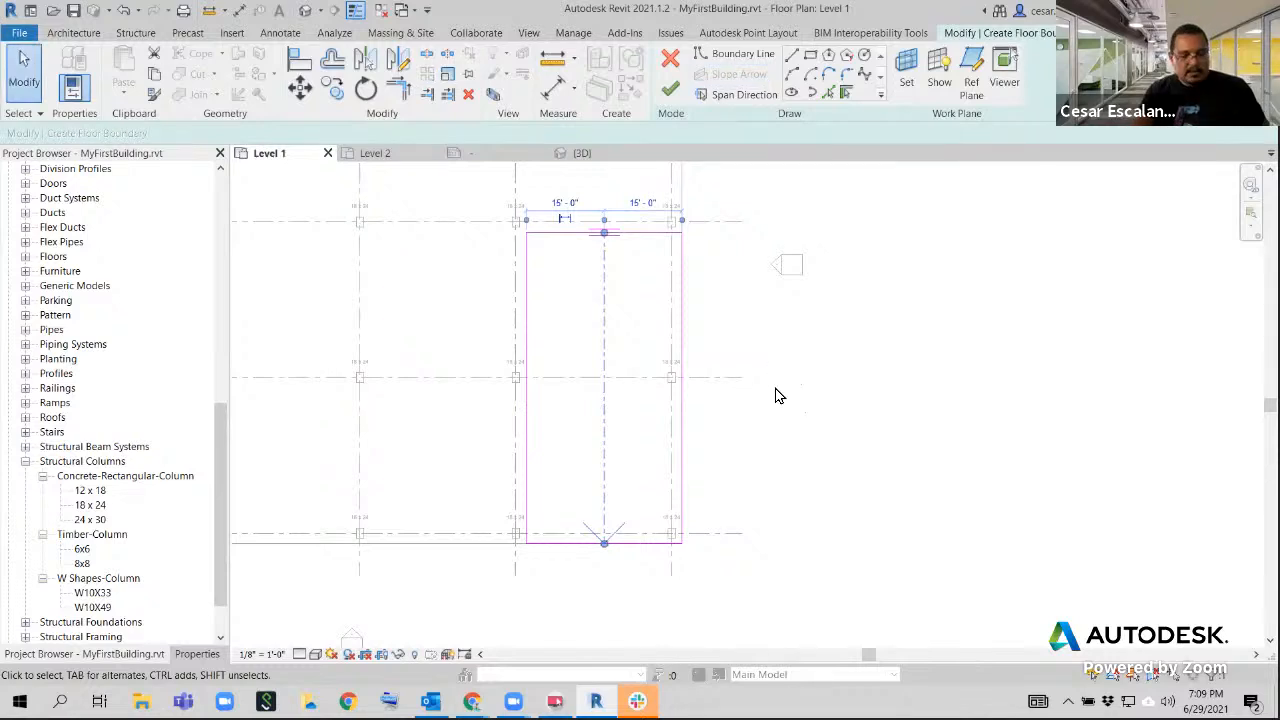
pyautogui.click(779, 395)
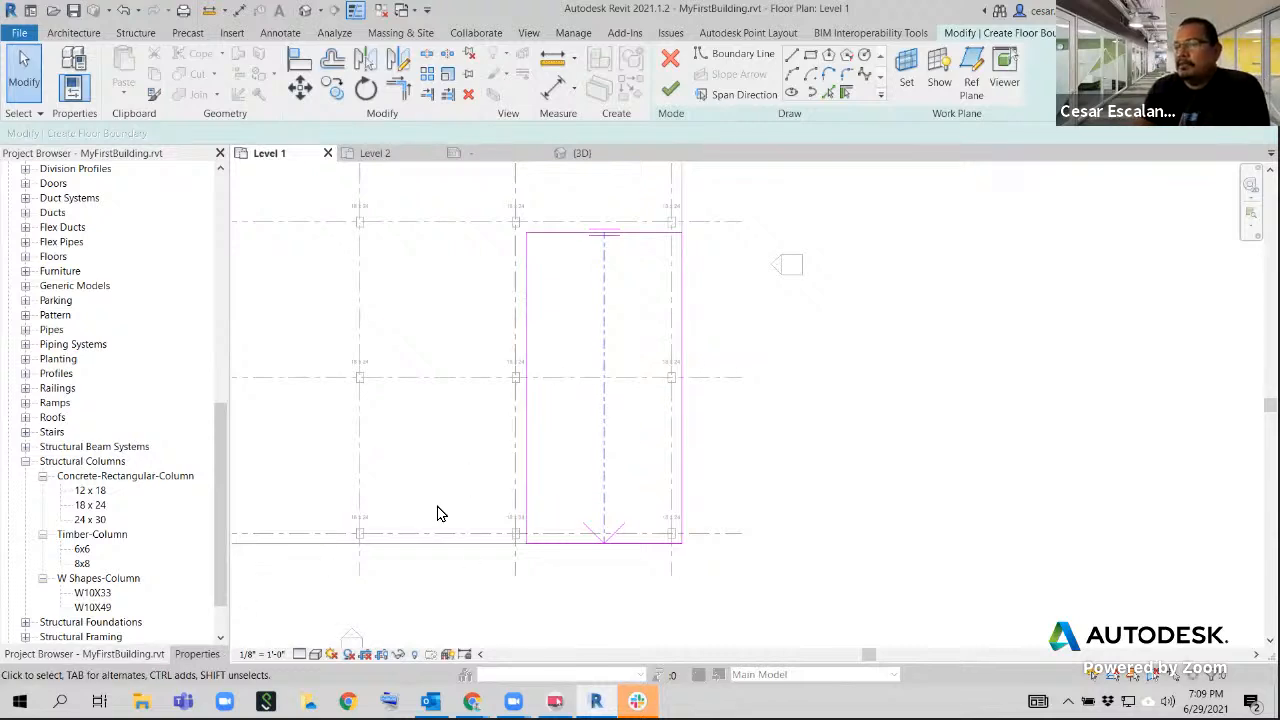
# Set the slope arrow's Level at Tail to Level 1 and its Level at Head to Level 2
pyautogui.click(605, 423)
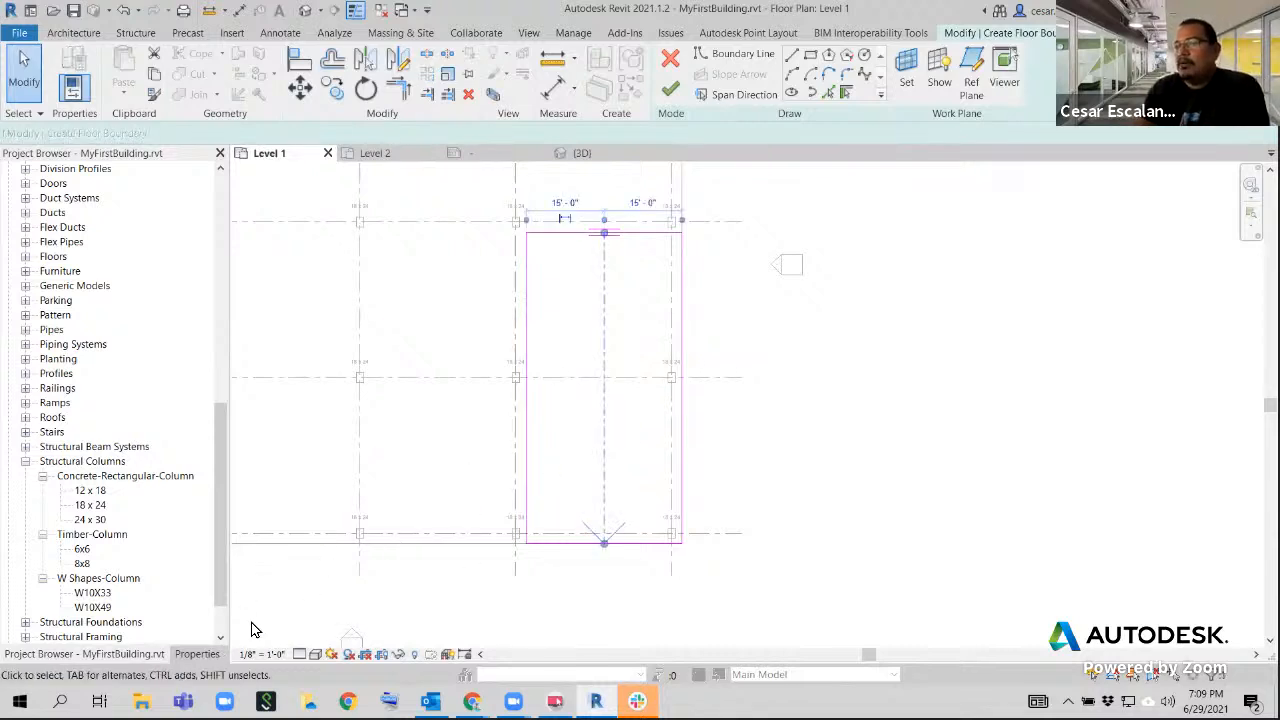
pyautogui.click(206, 654)
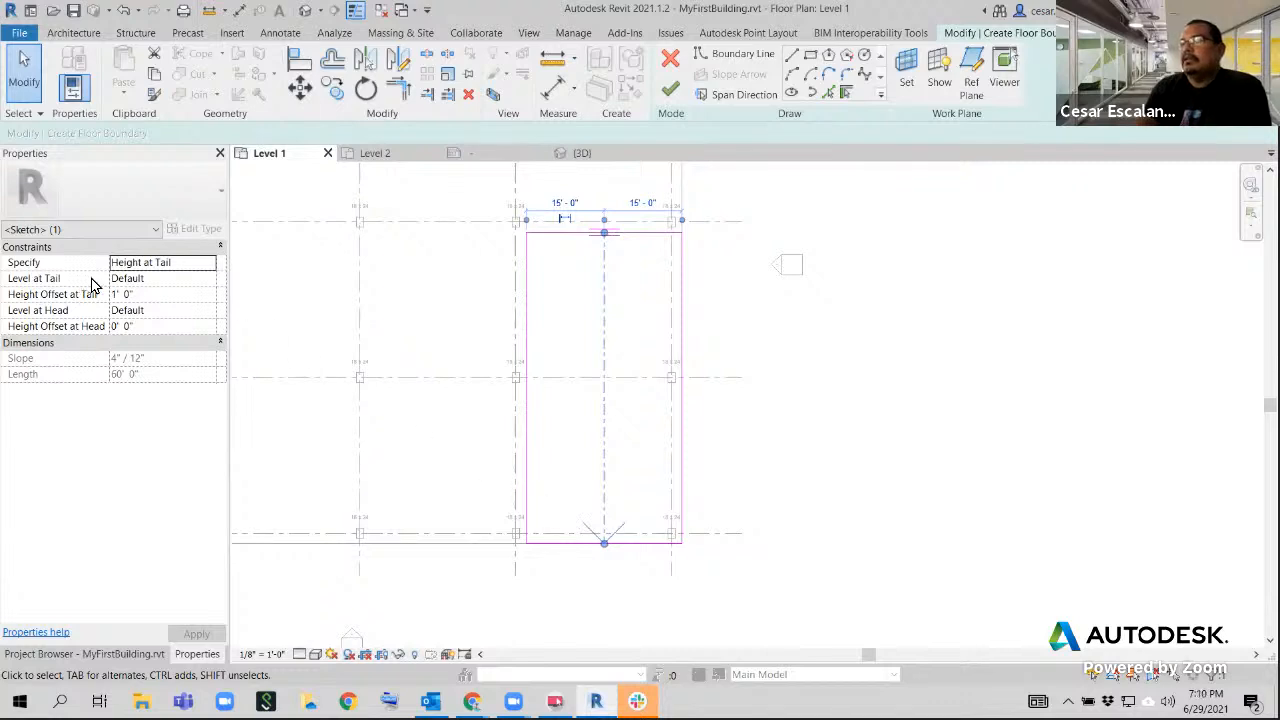
pyautogui.click(209, 285)
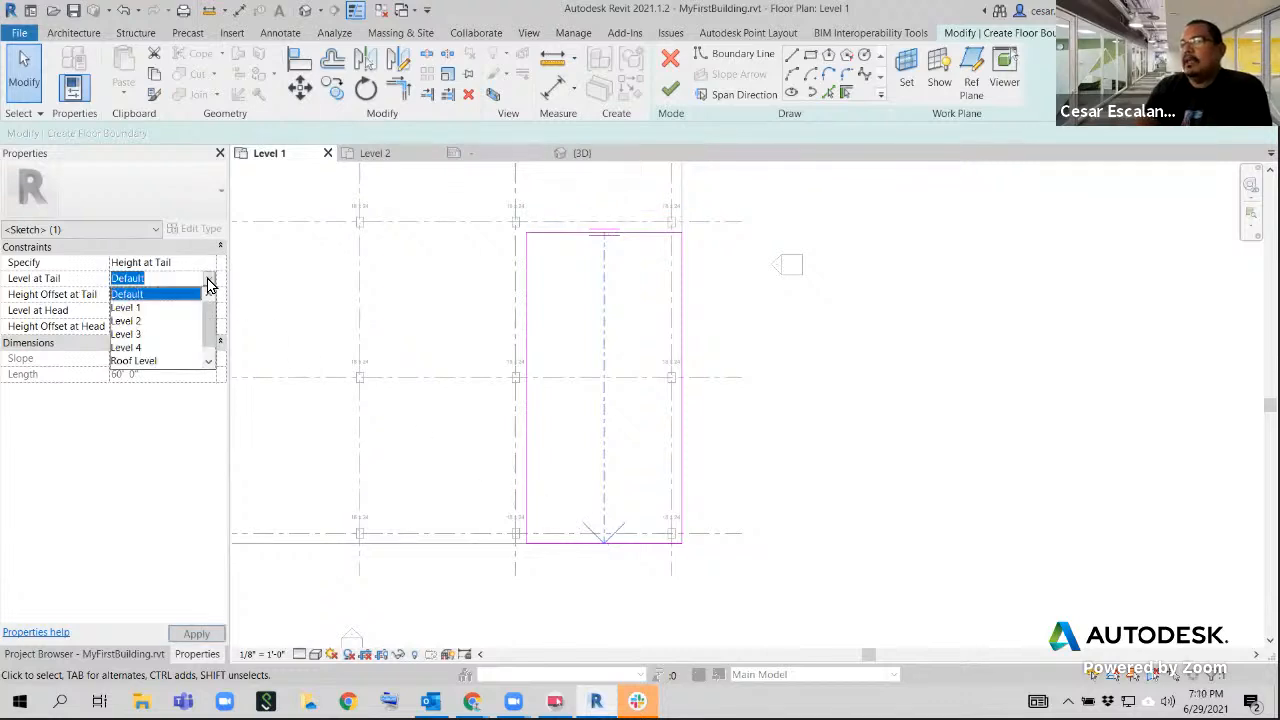
pyautogui.click(150, 307)
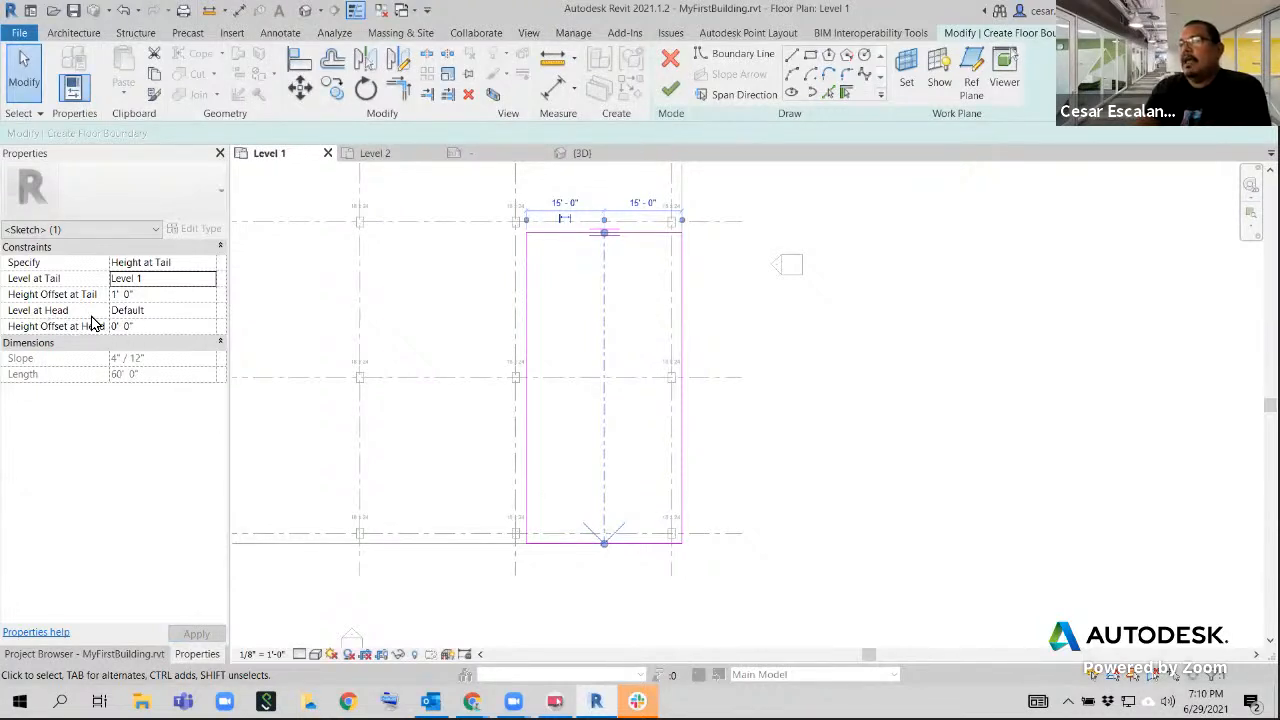
pyautogui.click(209, 314)
pyautogui.click(126, 352)
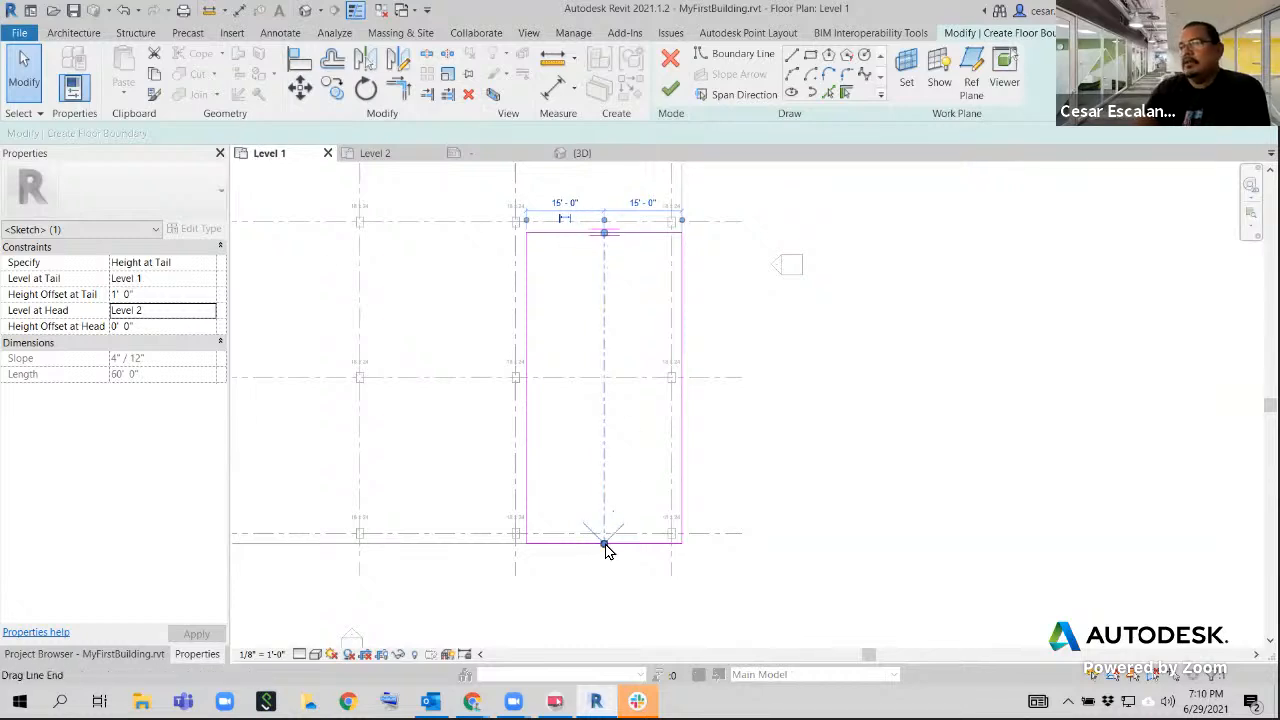
# Finish the sloped floor's sketch, inspect the floor in the 3D view, and undo its completion
pyautogui.click(849, 486)
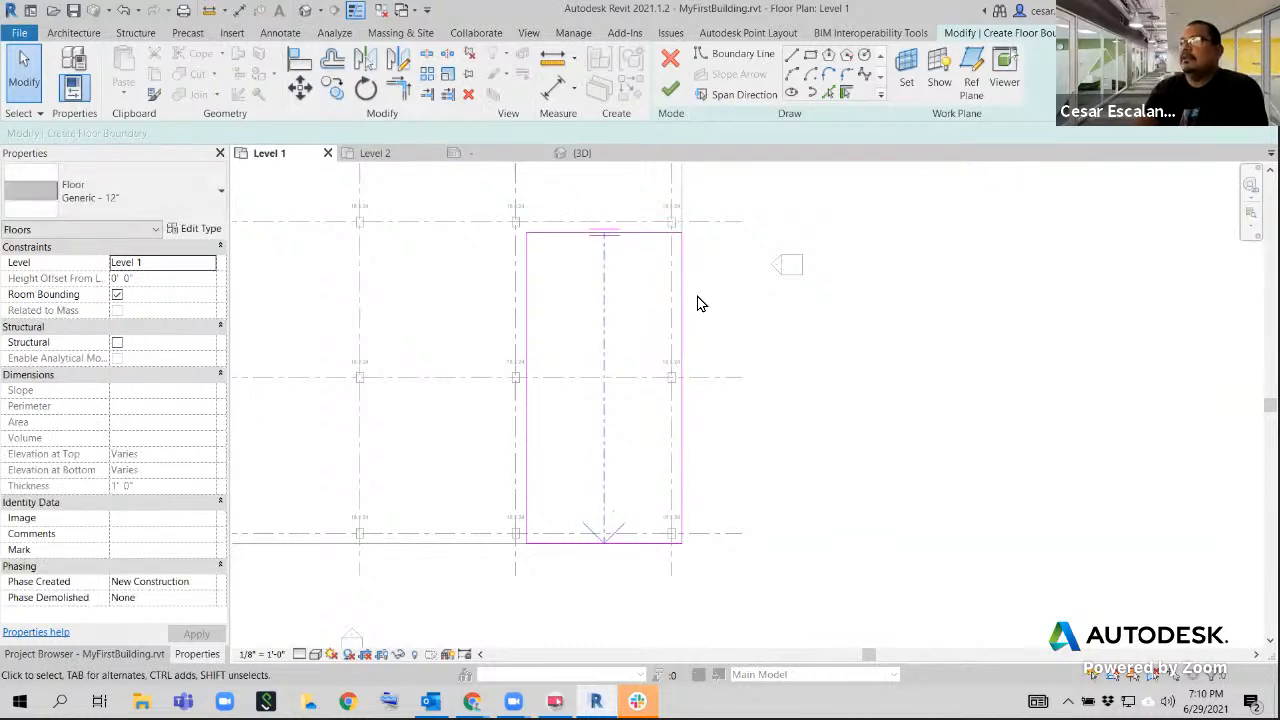
pyautogui.click(671, 95)
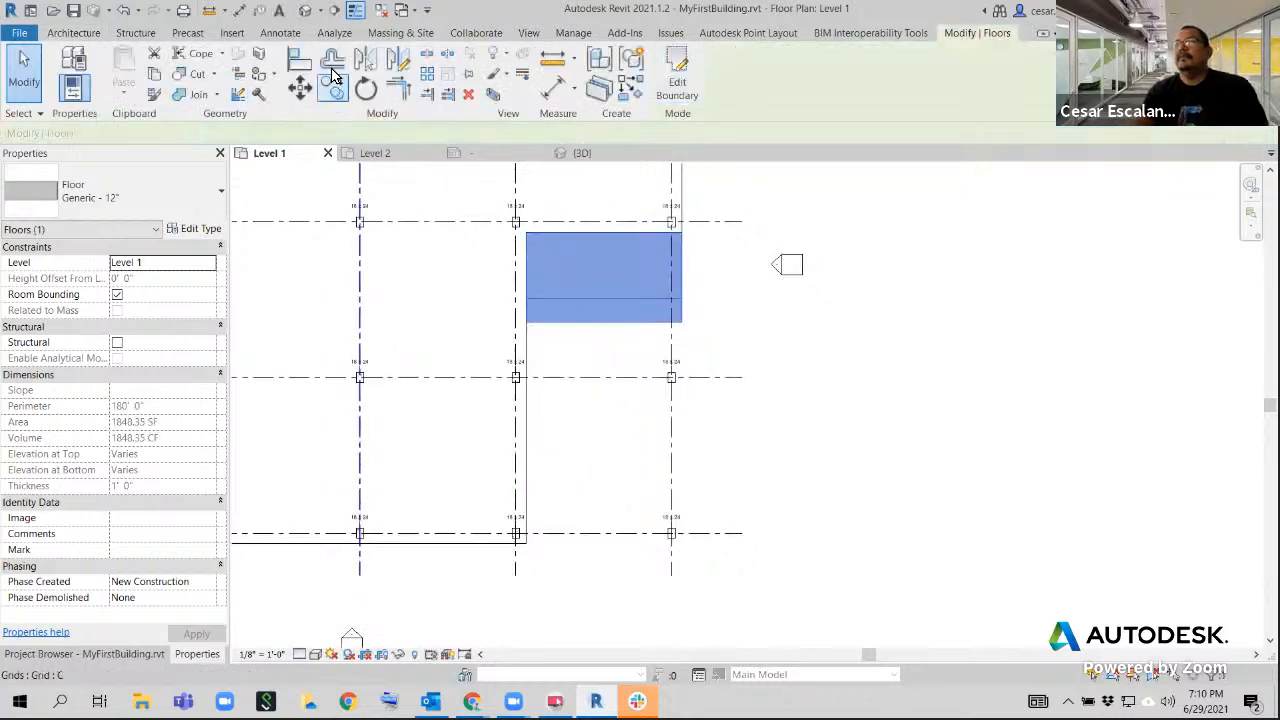
pyautogui.click(583, 153)
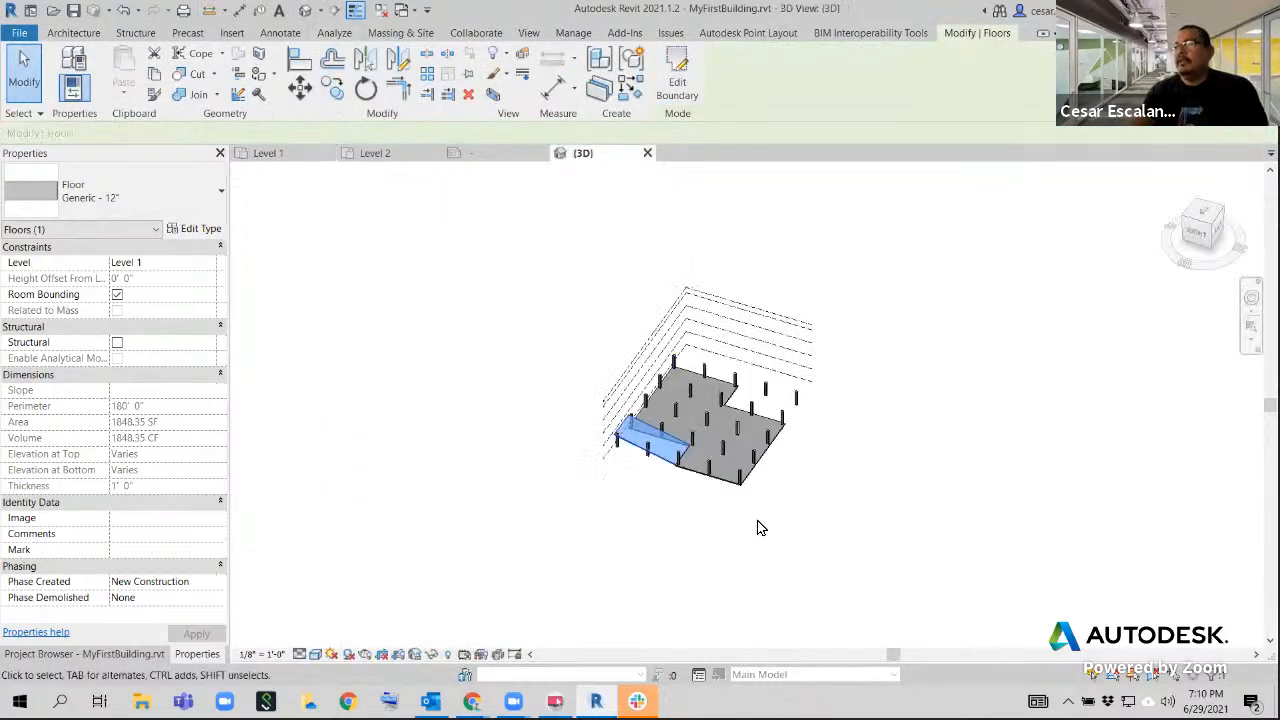
pyautogui.click(757, 528)
pyautogui.moveTo(680, 494)
pyautogui.keyDown('shift'); pyautogui.mouseDown(button='middle')
pyautogui.moveTo(666, 500)
pyautogui.moveTo(719, 505)
pyautogui.moveTo(806, 460)
pyautogui.moveTo(843, 489)
pyautogui.moveTo(847, 511)
pyautogui.moveTo(790, 470)
pyautogui.mouseUp(button='middle'); pyautogui.keyUp('shift')
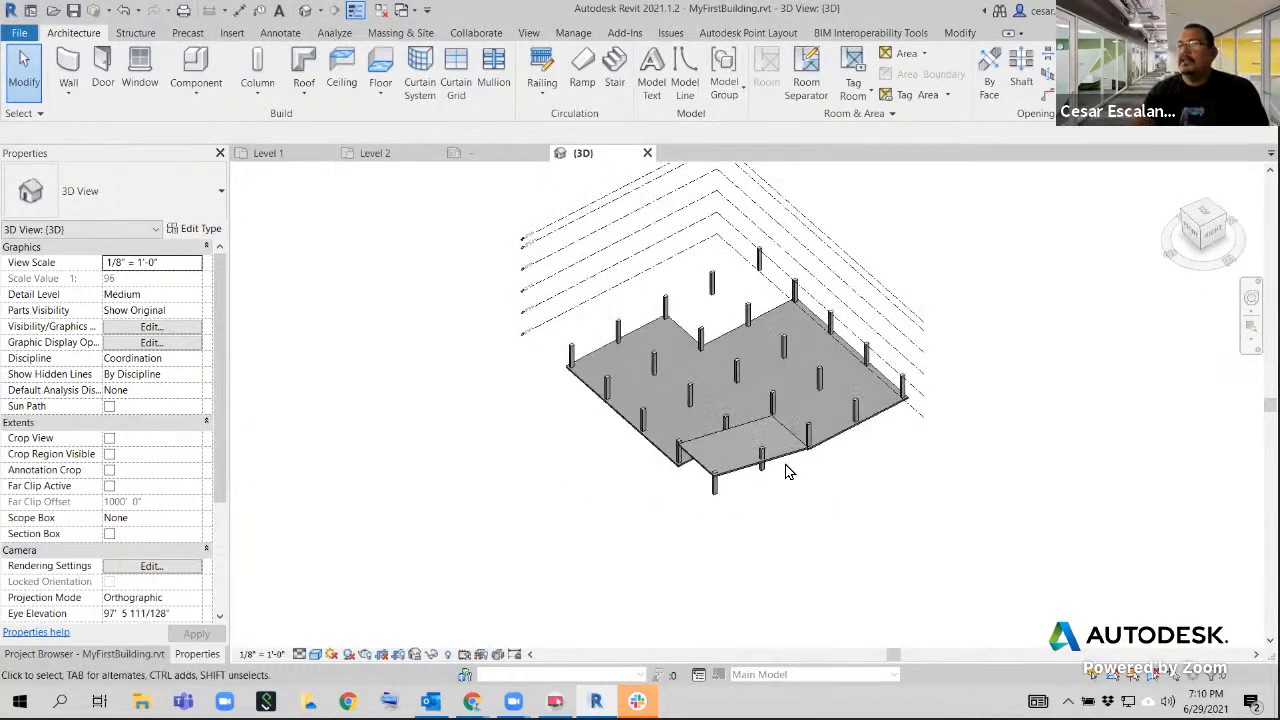
pyautogui.click(125, 12)
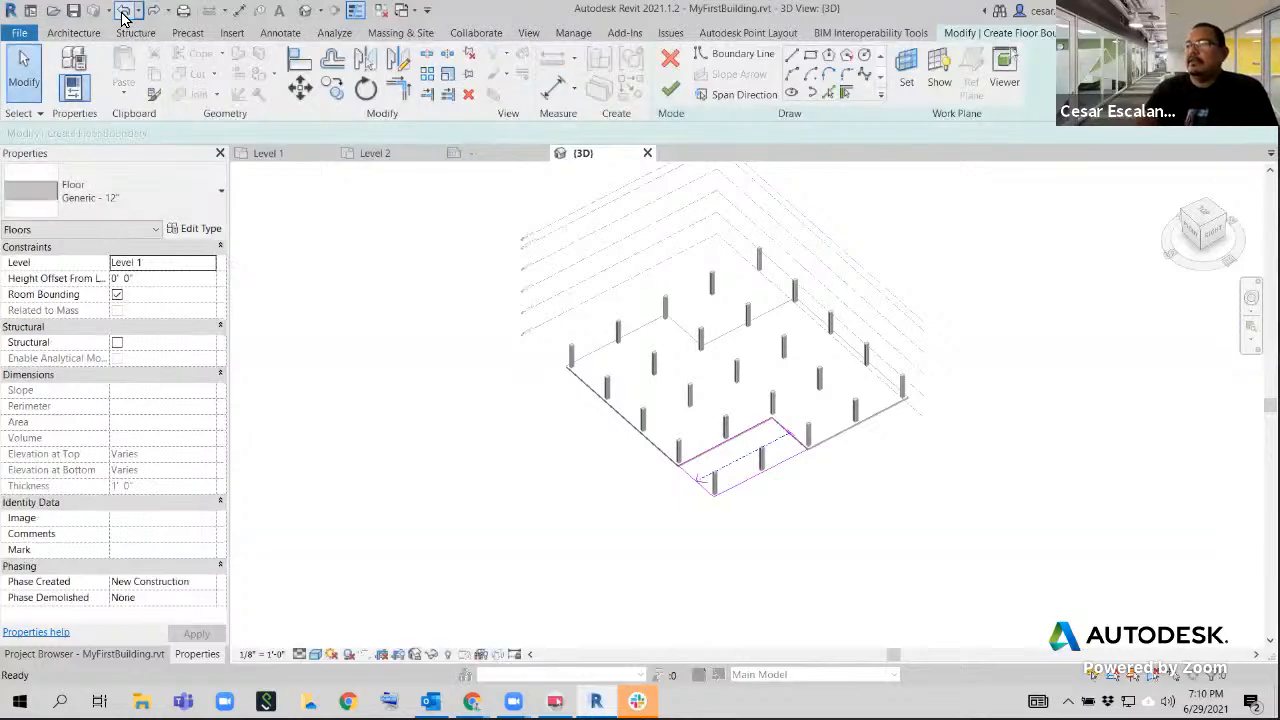
# Undo the remaining floor sketch and redraw a 30' x 60' rectangular floor boundary on Level 1 in the notch between grids D and E
pyautogui.click(125, 12)
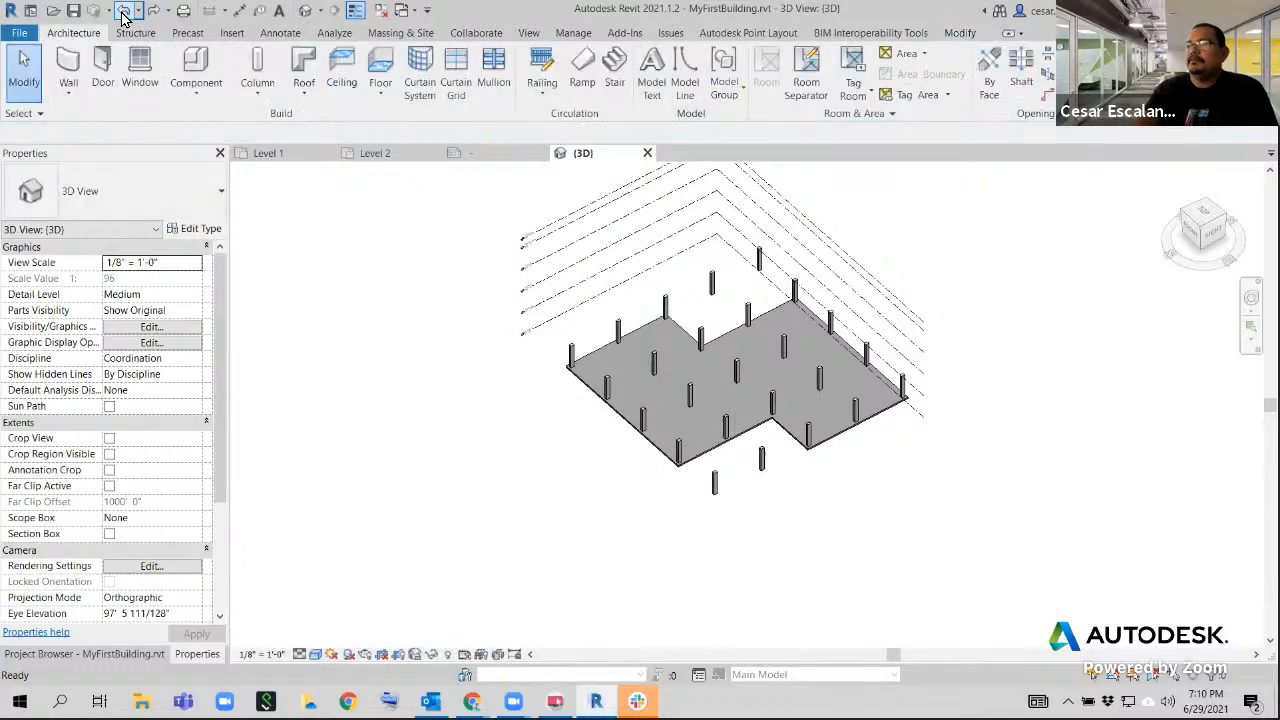
pyautogui.click(265, 153)
pyautogui.scroll(3, 869, 503)
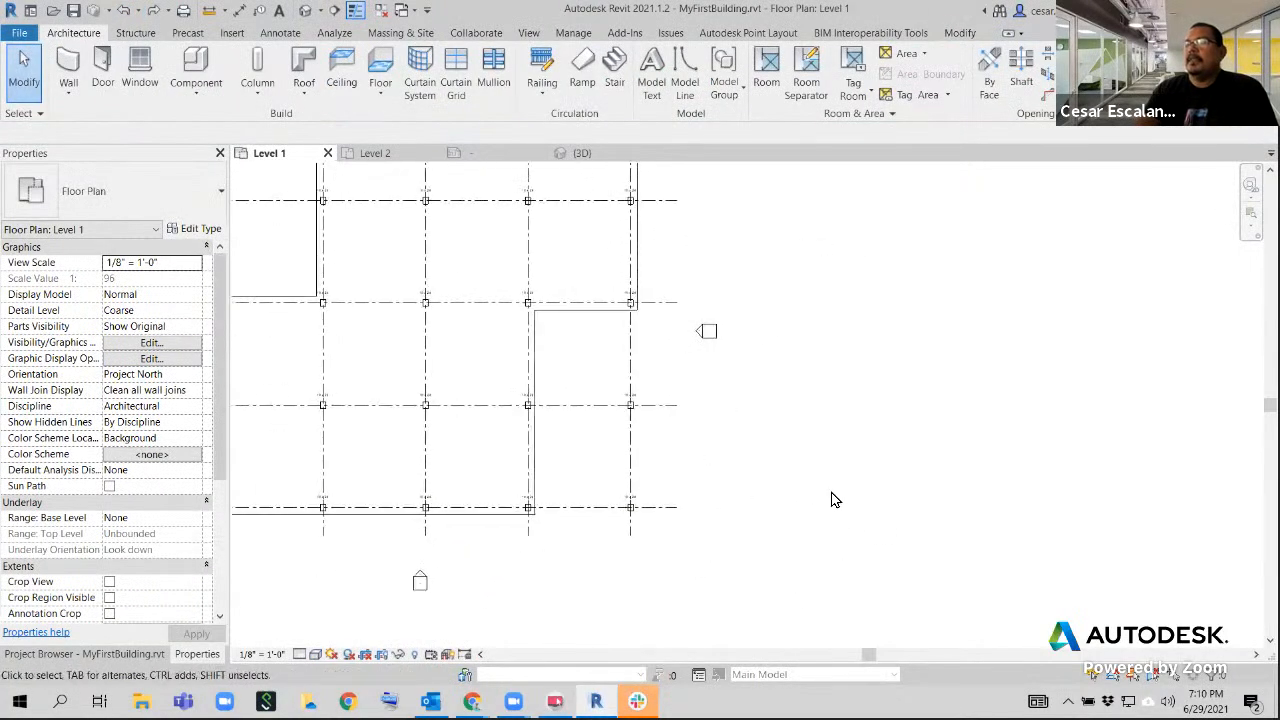
pyautogui.click(386, 65)
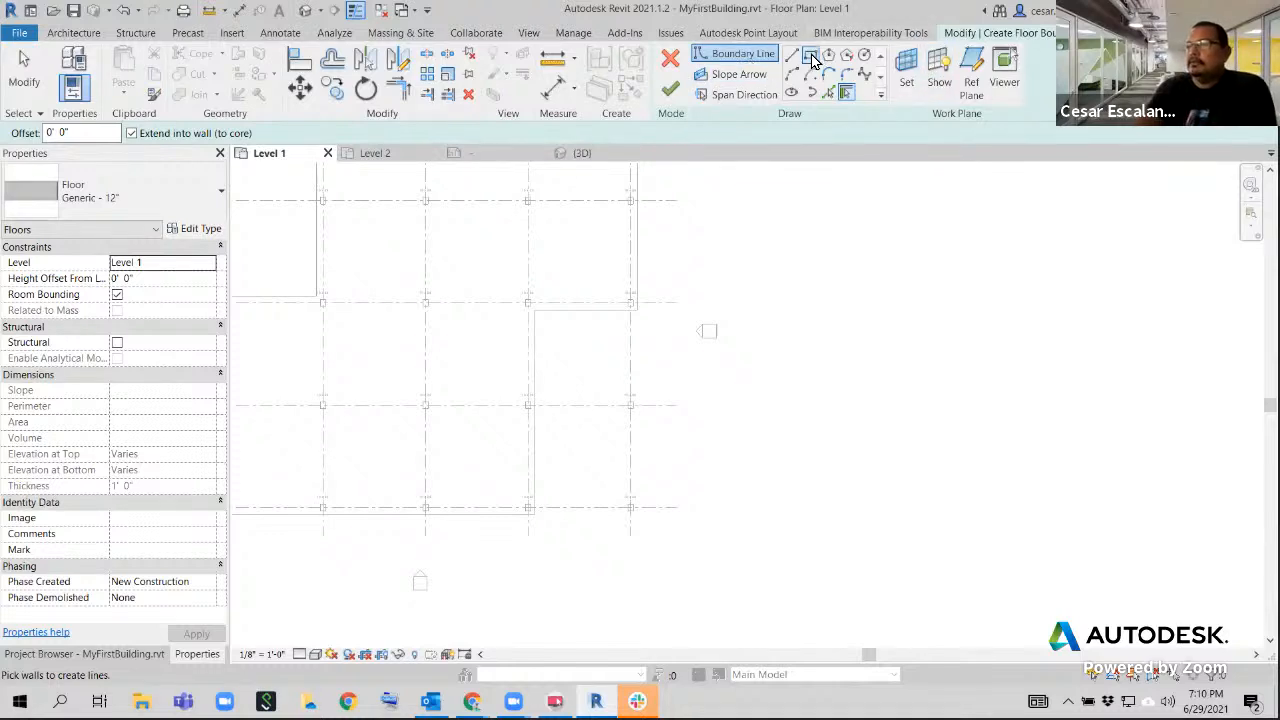
pyautogui.click(812, 58)
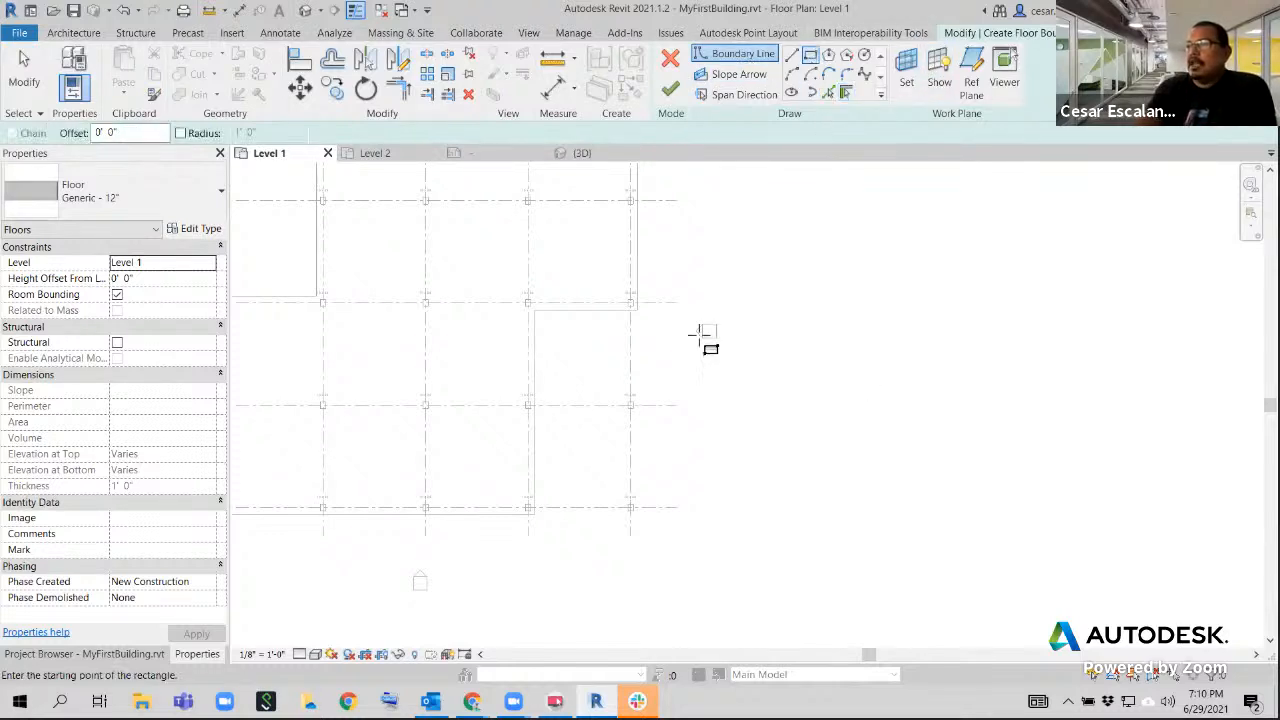
pyautogui.click(637, 311)
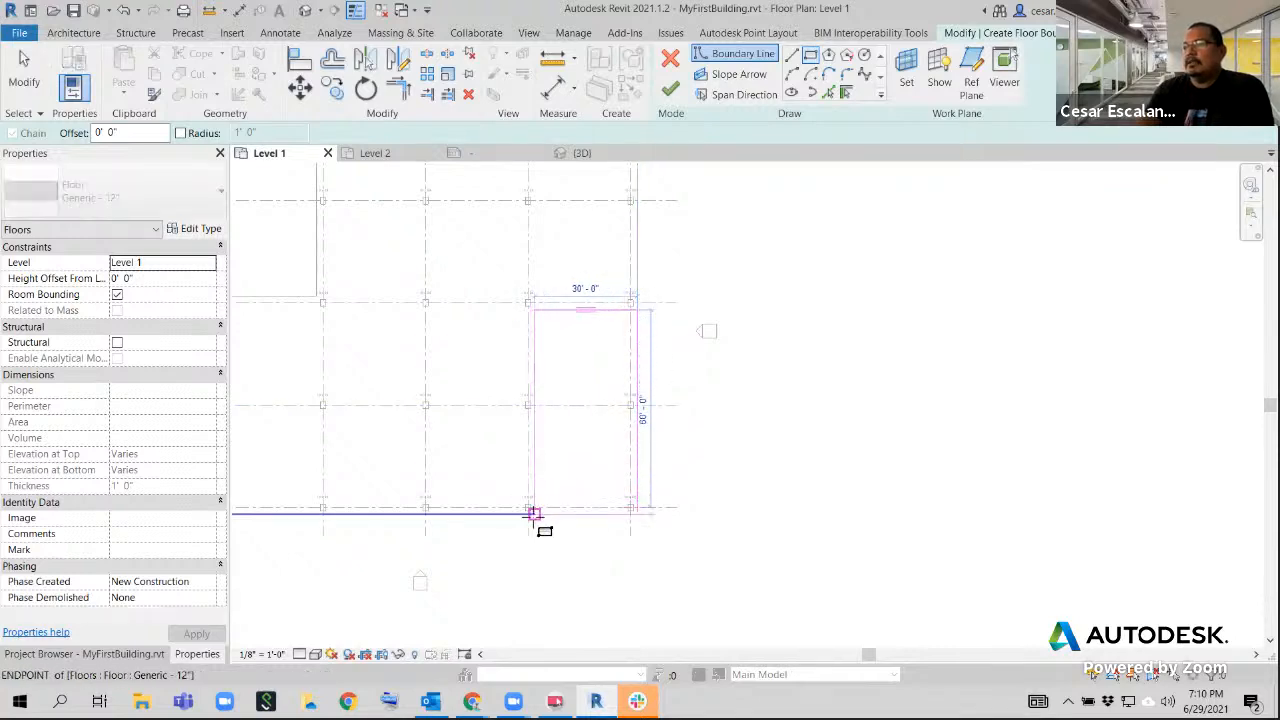
pyautogui.scroll(2, 535, 500)
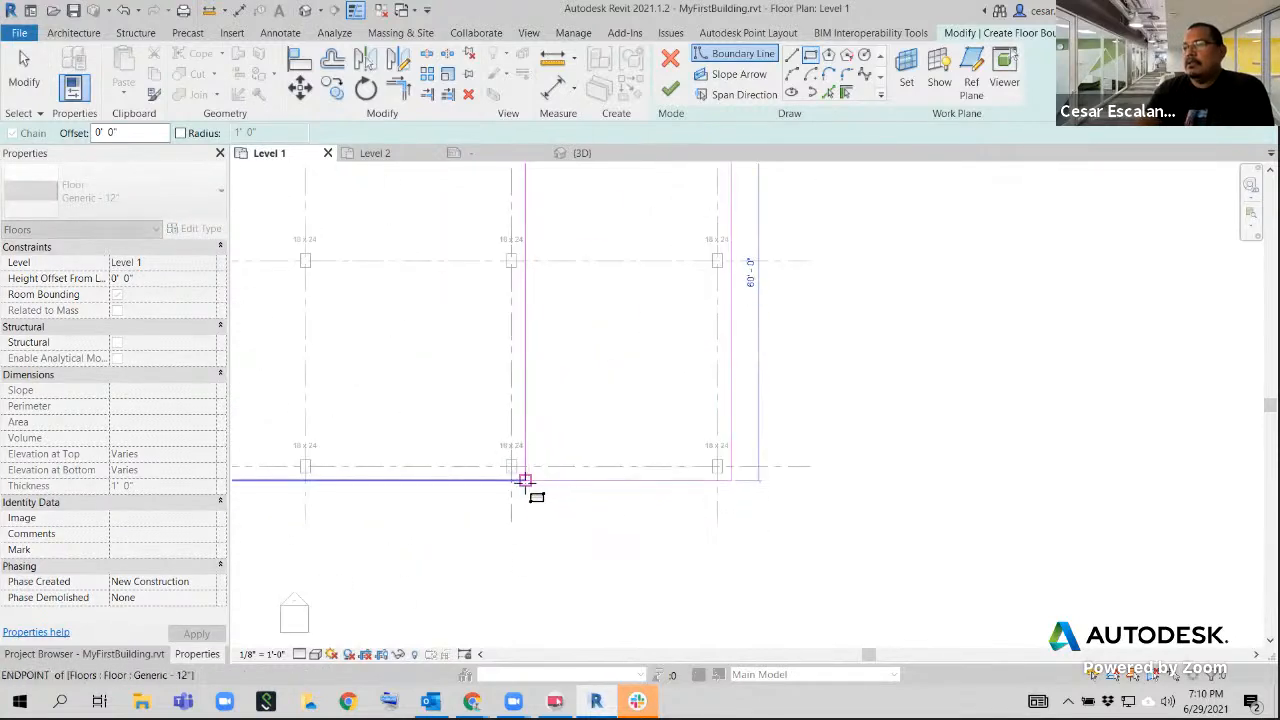
pyautogui.click(525, 480)
pyautogui.scroll(-3, 843, 420)
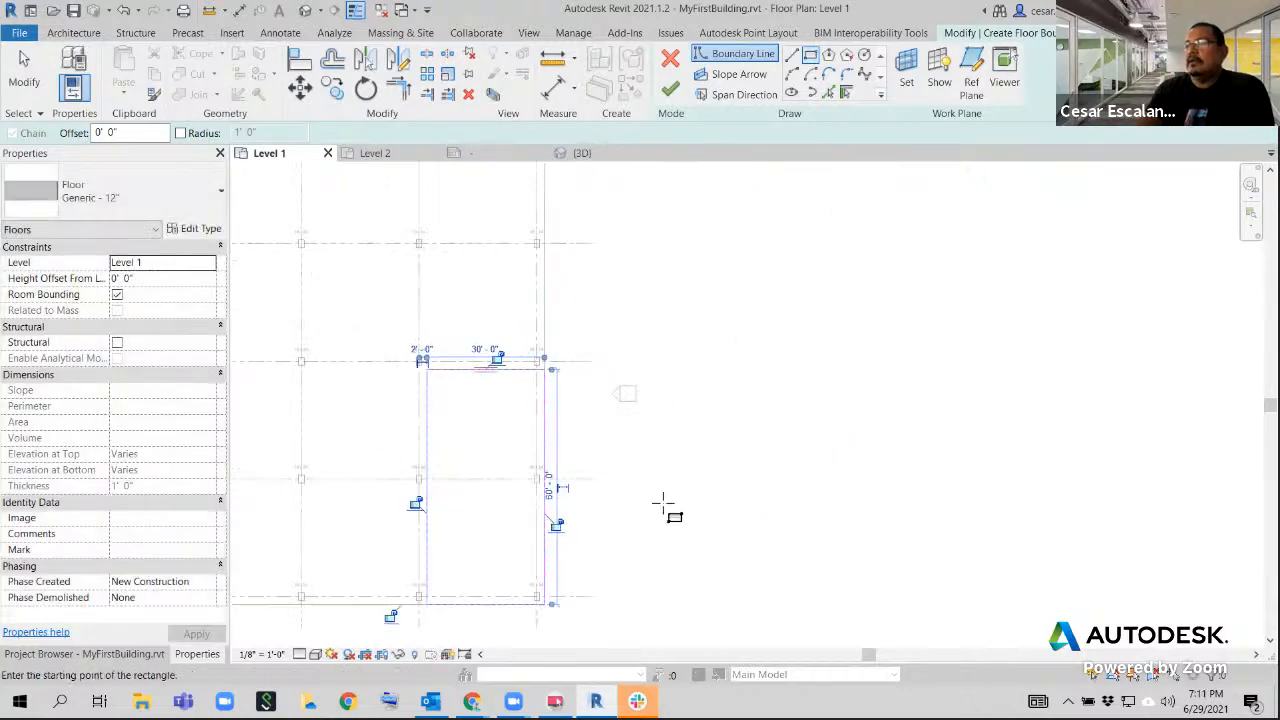
# Draw a slope arrow down the new boundary, from the midpoint of its edge near grid 3 to its edge near grid 1
pyautogui.moveTo(680, 463); pyautogui.dragTo(730, 369, button='middle')
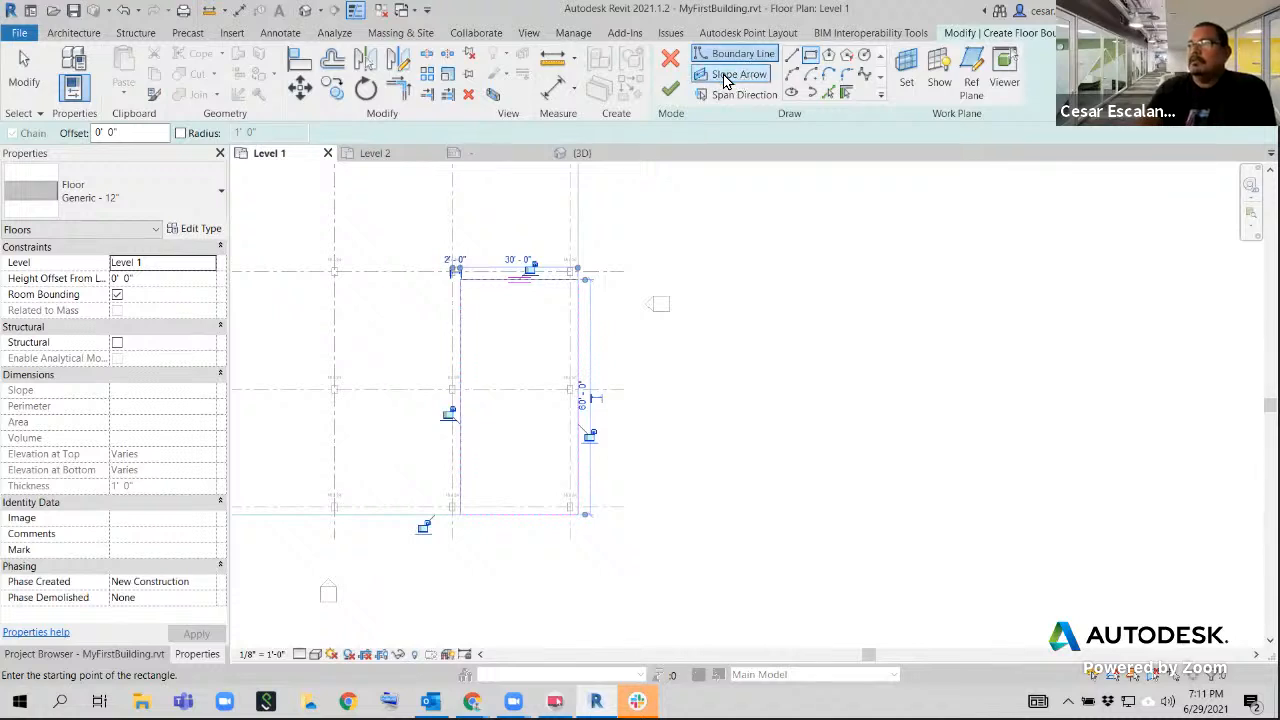
pyautogui.click(726, 78)
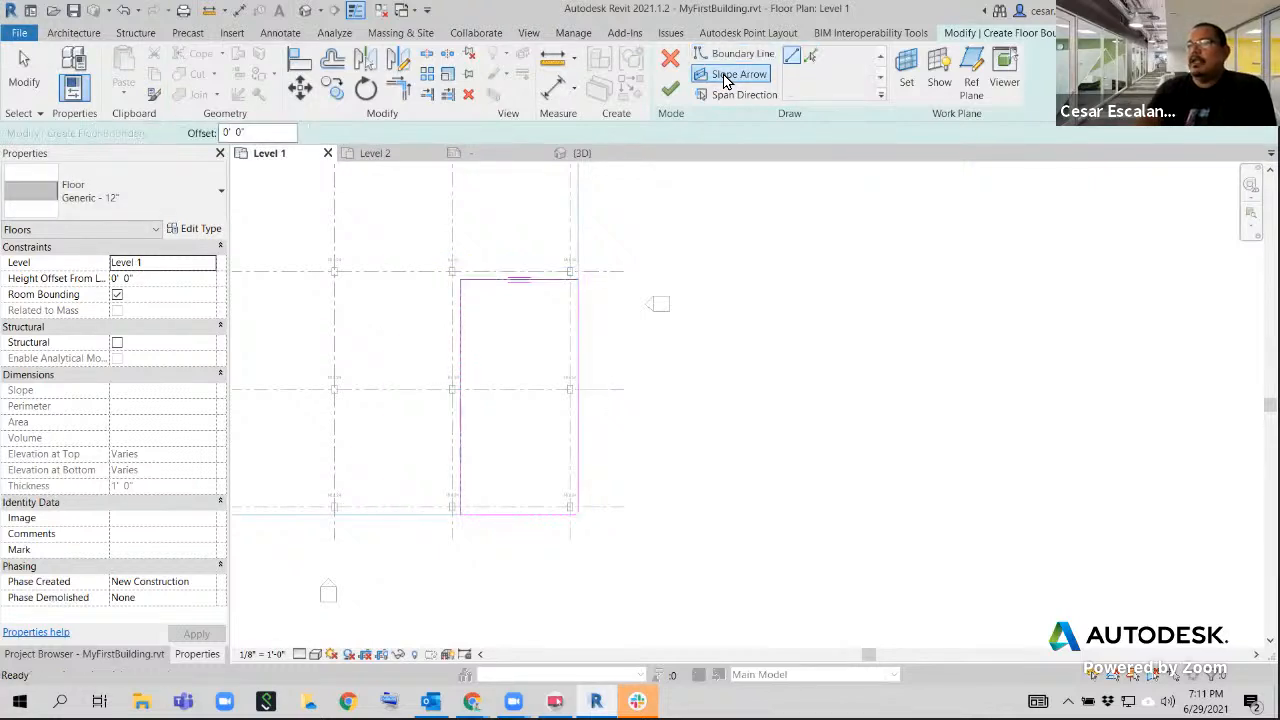
pyautogui.click(520, 281)
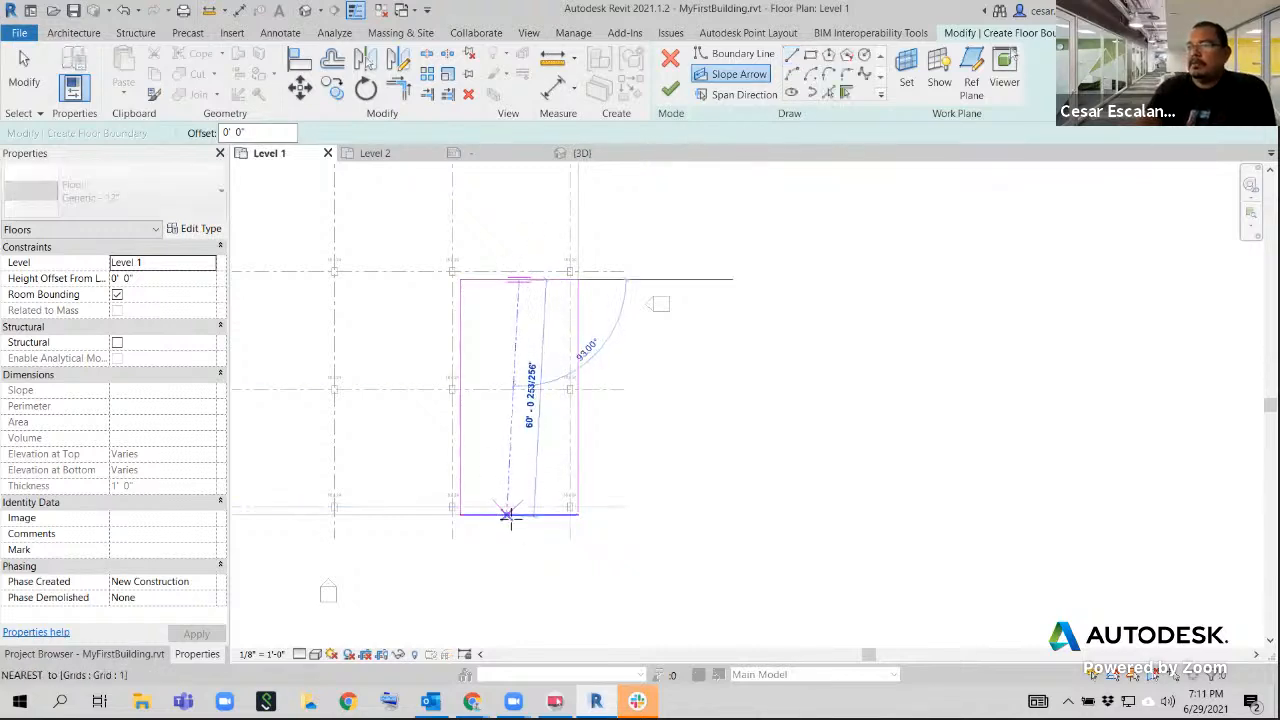
pyautogui.click(518, 513)
pyautogui.press('Escape')
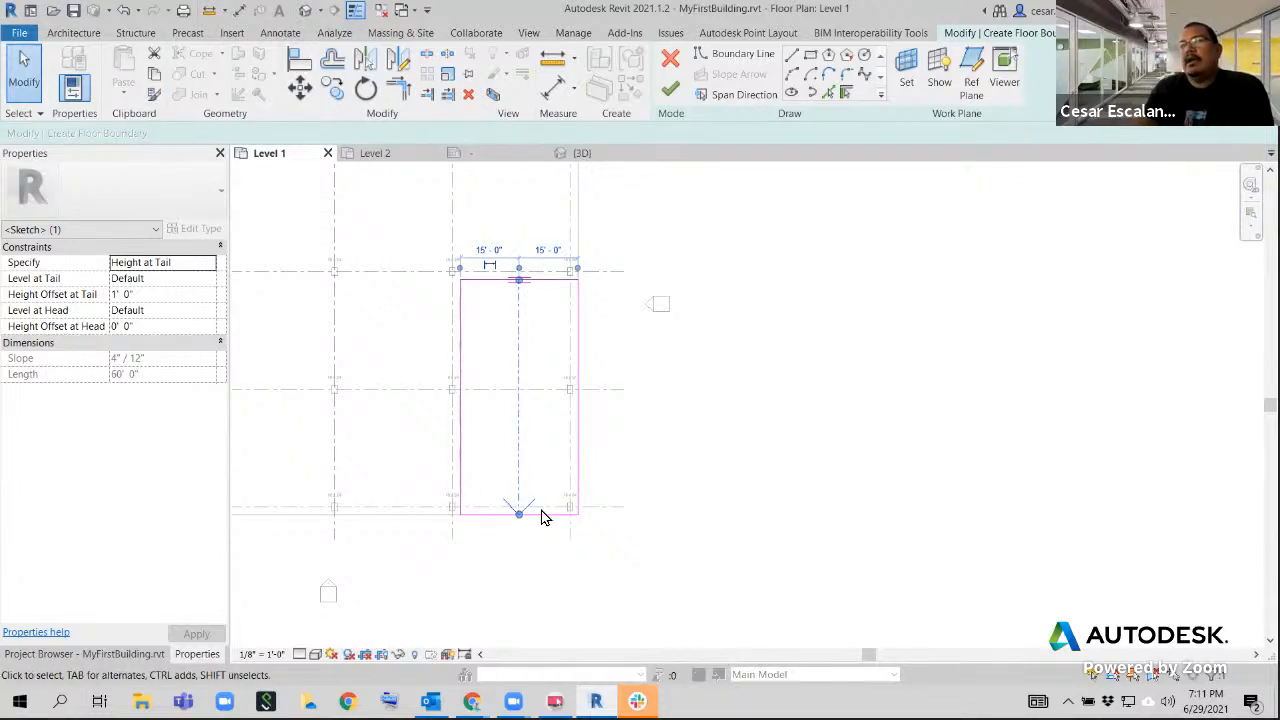
# Set the slope arrow's Level at Tail to Level 1 and Level at Head to Level 2, and finish the floor sketch
pyautogui.click(210, 279)
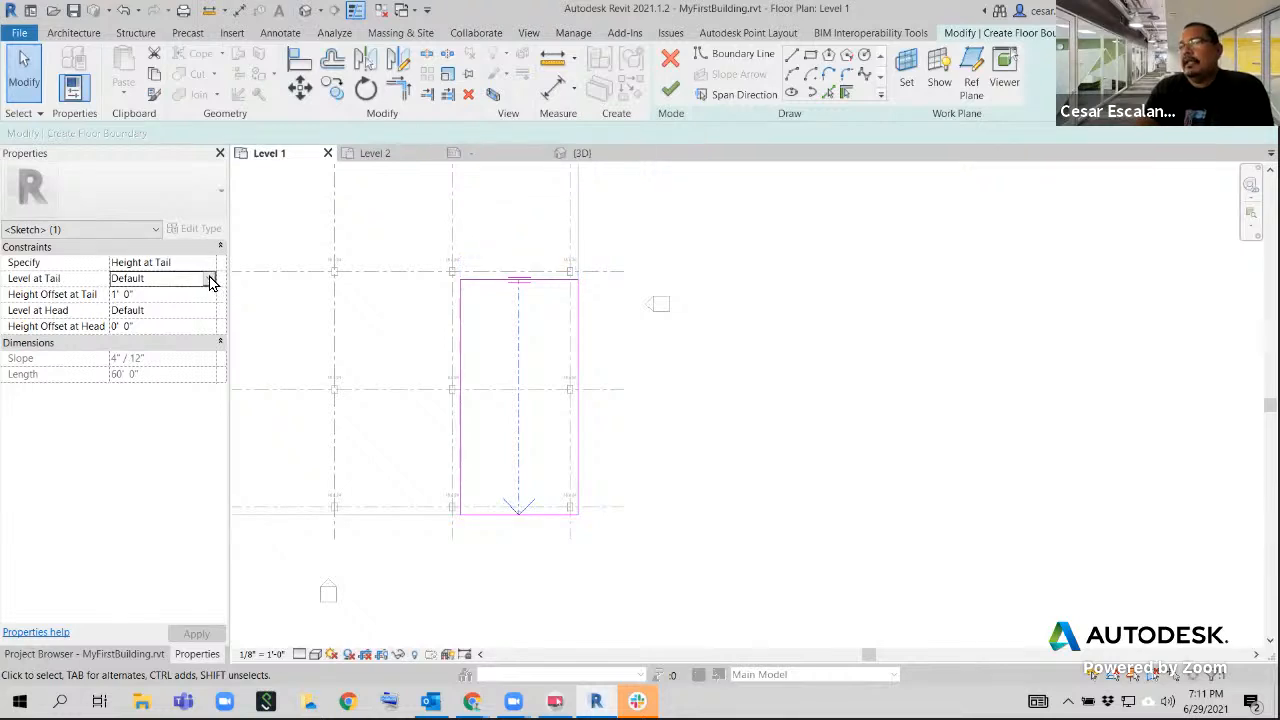
pyautogui.click(208, 279)
pyautogui.click(127, 307)
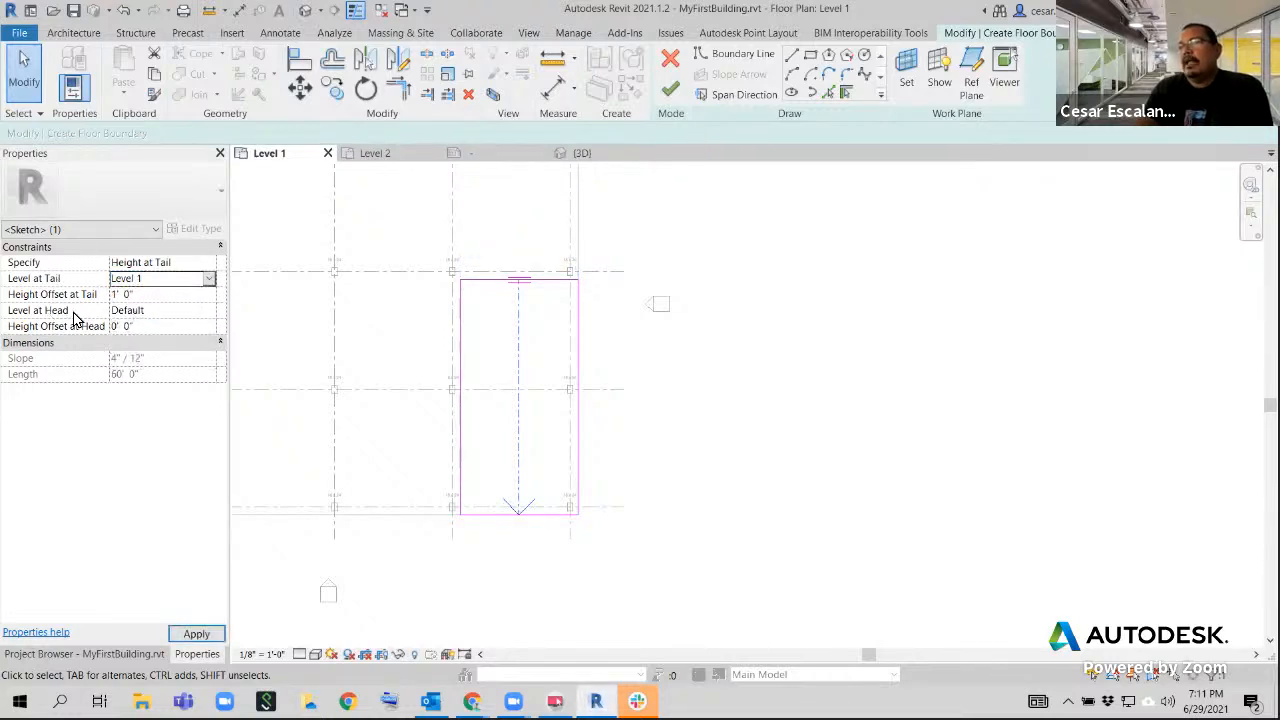
pyautogui.click(185, 314)
pyautogui.click(208, 311)
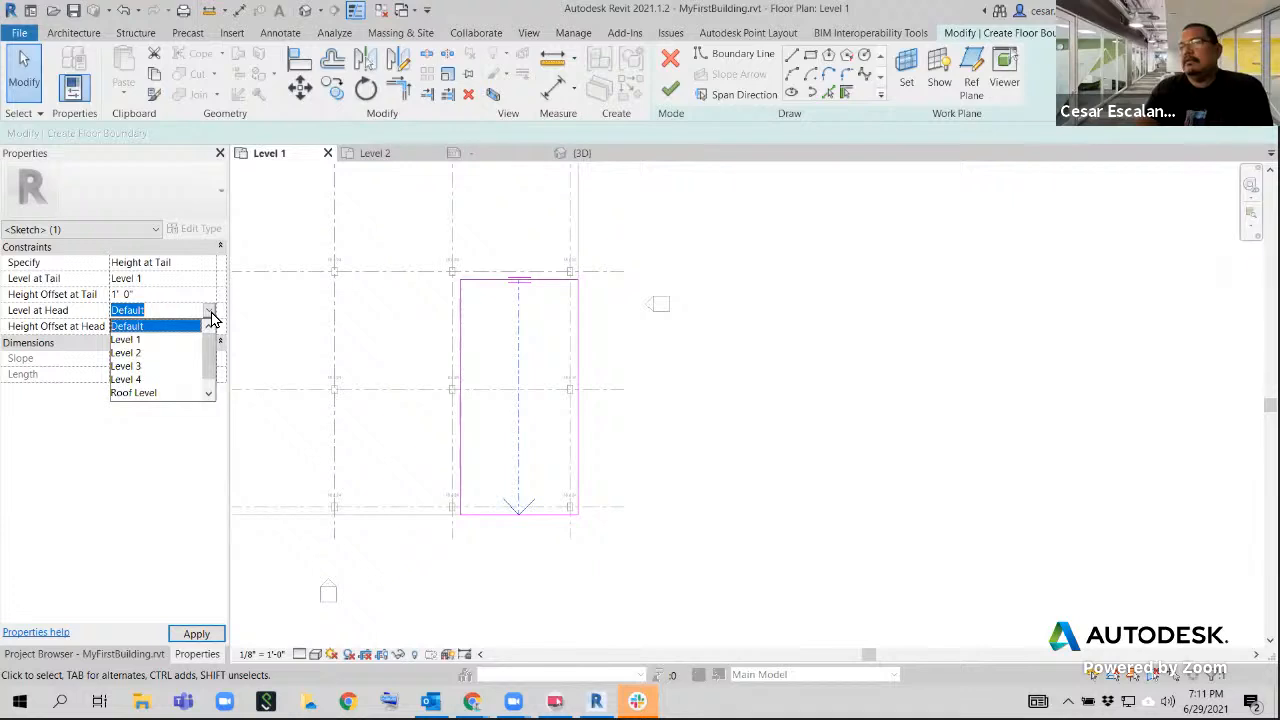
pyautogui.click(144, 352)
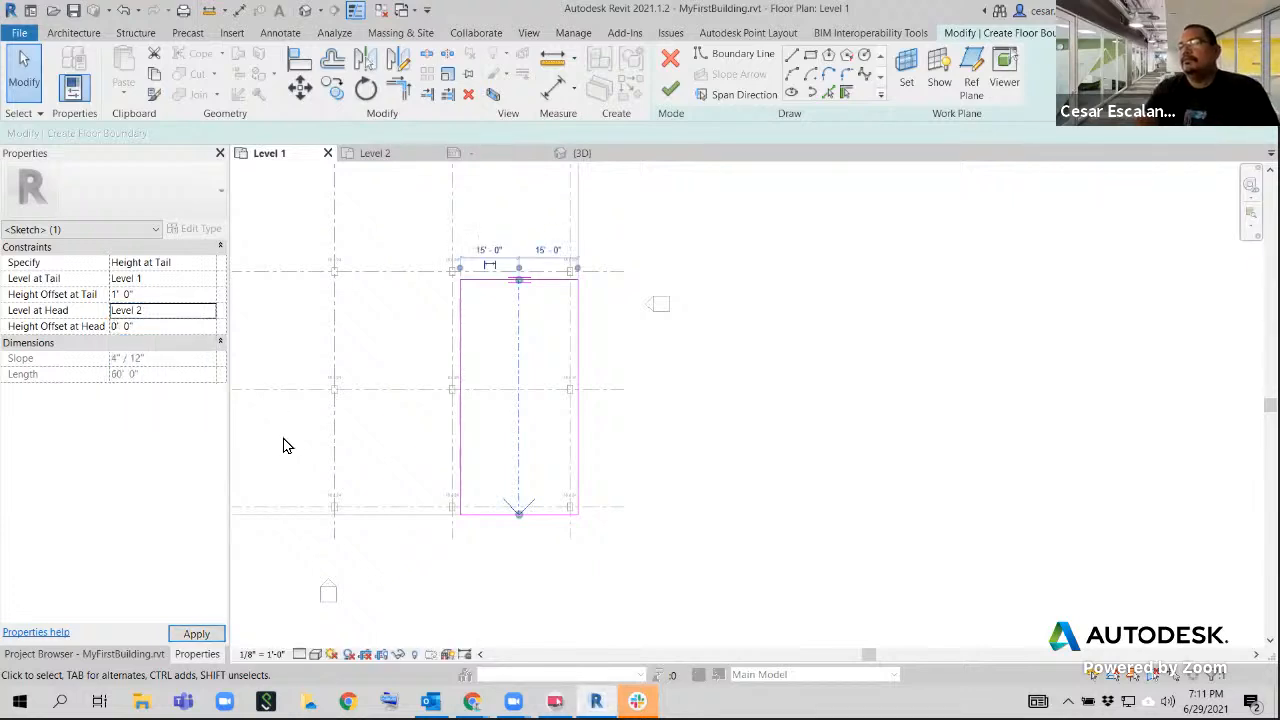
pyautogui.click(677, 92)
pyautogui.click(735, 375)
# Examine how the sloped floor between grids D and E is displayed in the Level 1 floor plan
pyautogui.scroll(-2, 742, 385)
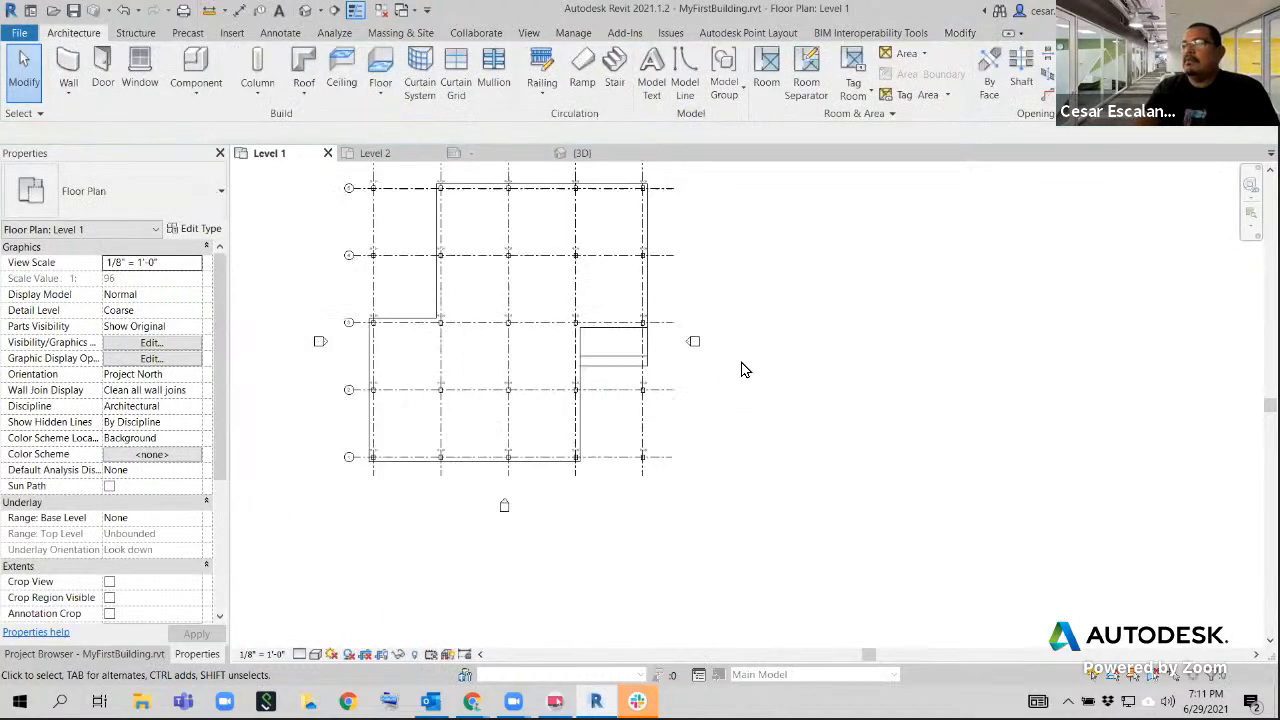
pyautogui.moveTo(742, 370); pyautogui.dragTo(792, 420, button='middle')
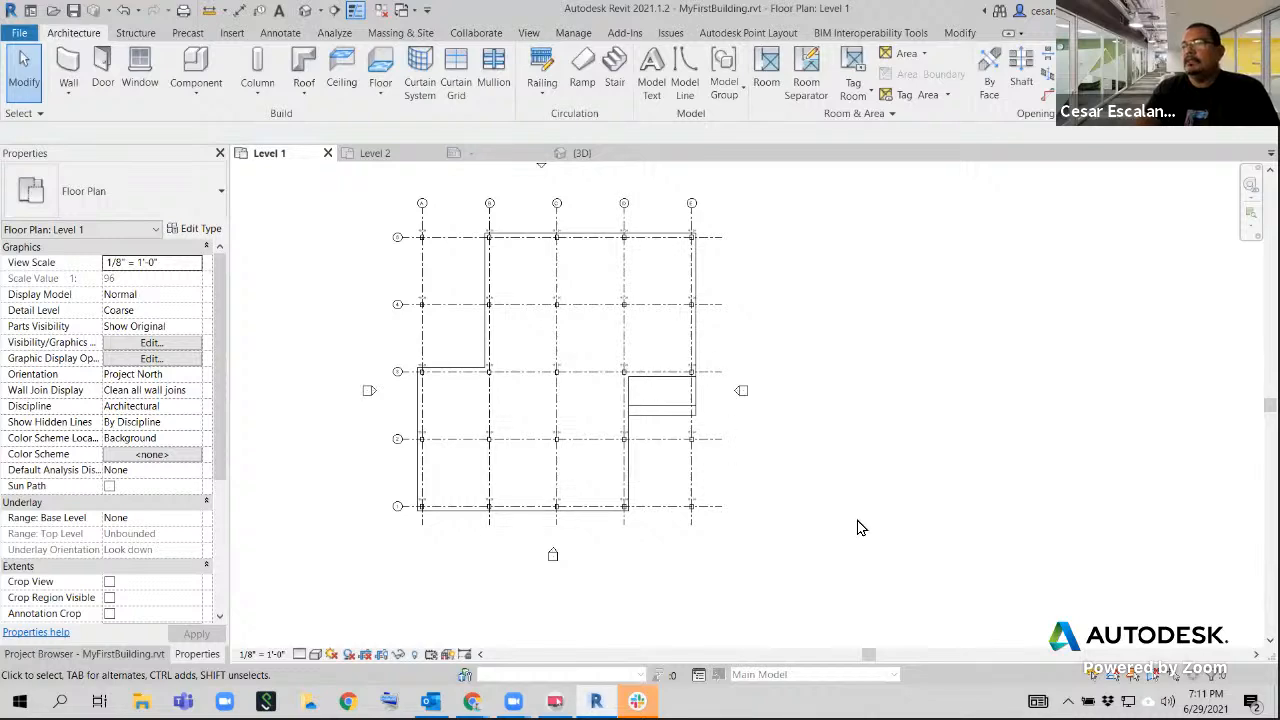
pyautogui.scroll(2, 817, 480)
pyautogui.scroll(1, 817, 480)
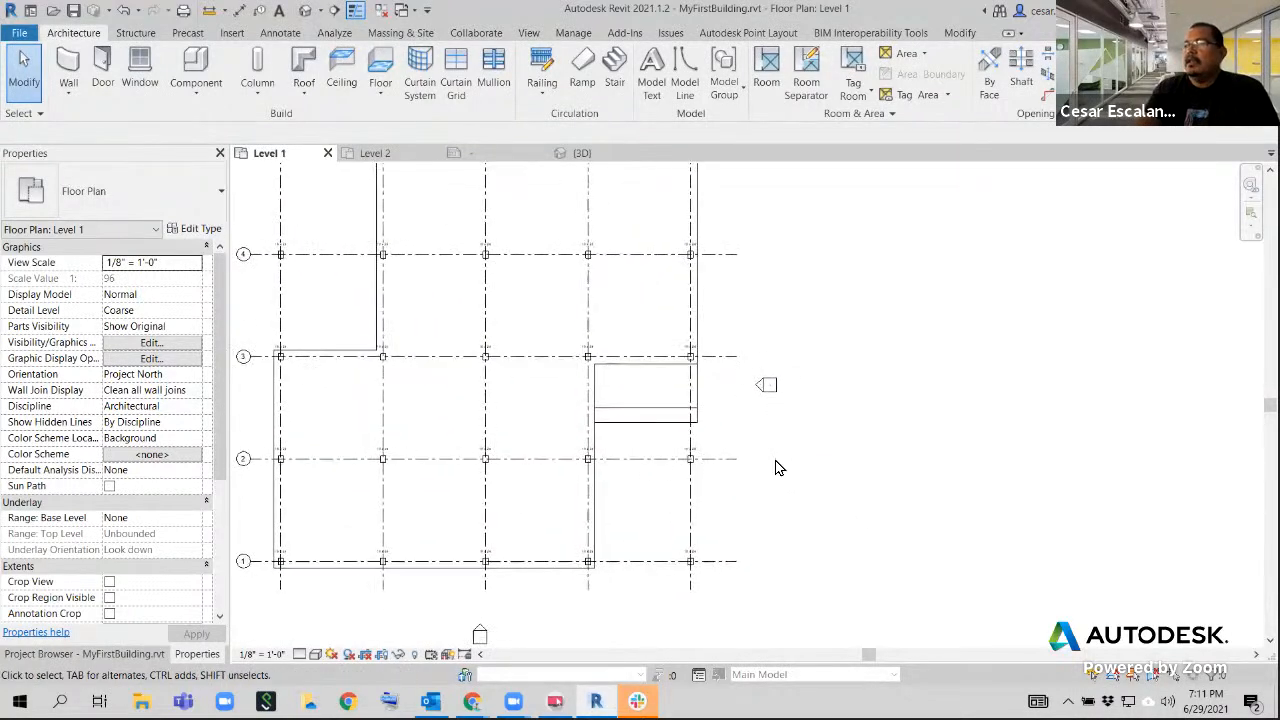
pyautogui.scroll(2, 614, 420)
pyautogui.scroll(-2, 812, 416)
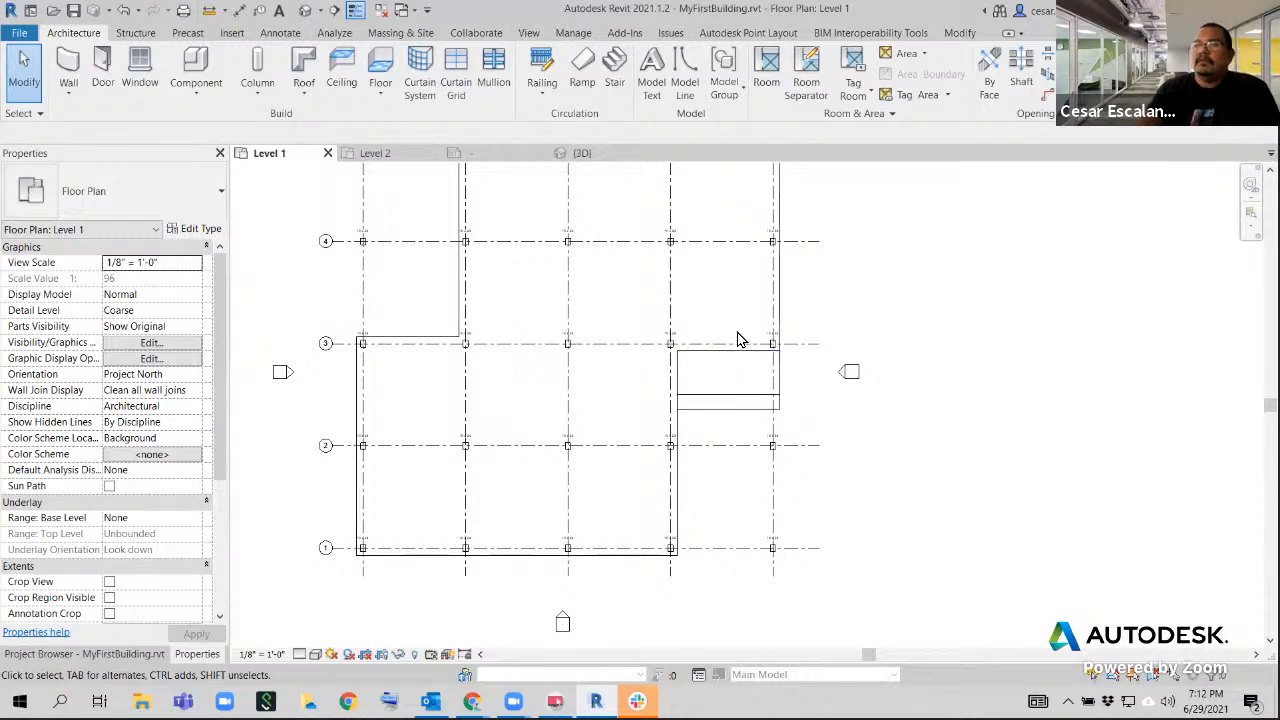
pyautogui.scroll(-2, 770, 380)
pyautogui.scroll(1, 805, 395)
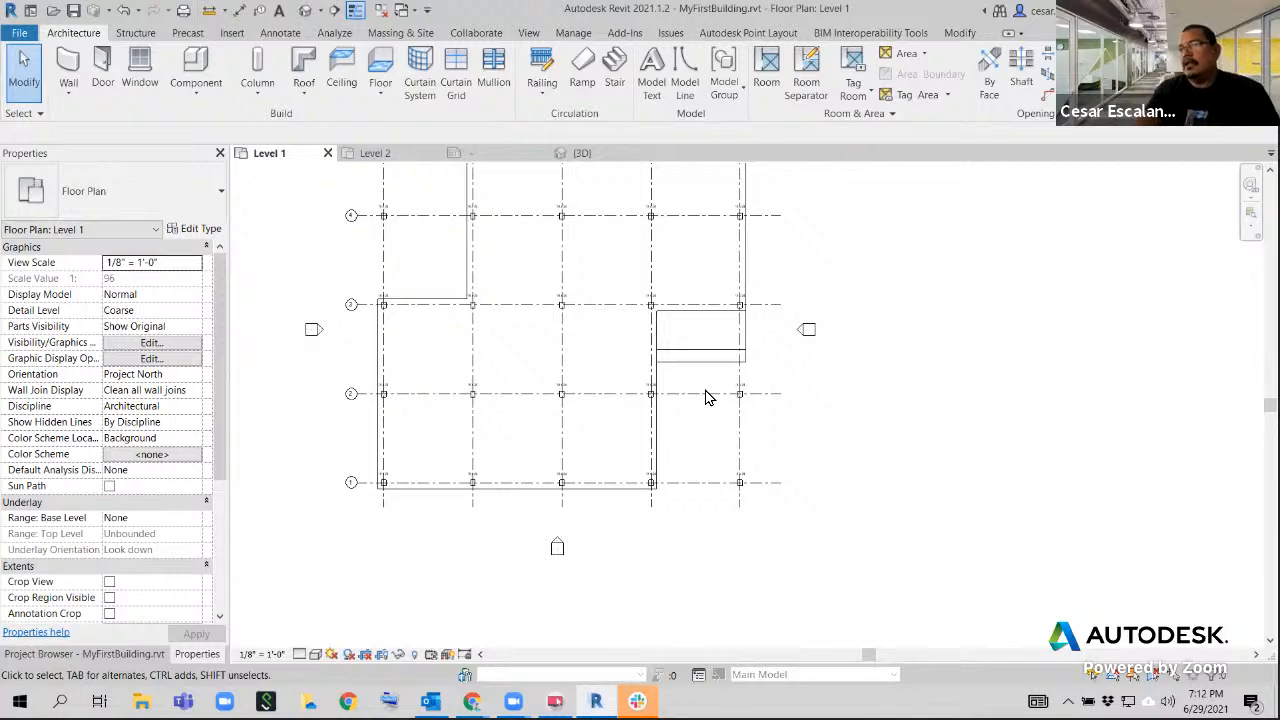
pyautogui.moveTo(750, 330); pyautogui.dragTo(814, 489, button='middle')
pyautogui.scroll(3, 808, 503)
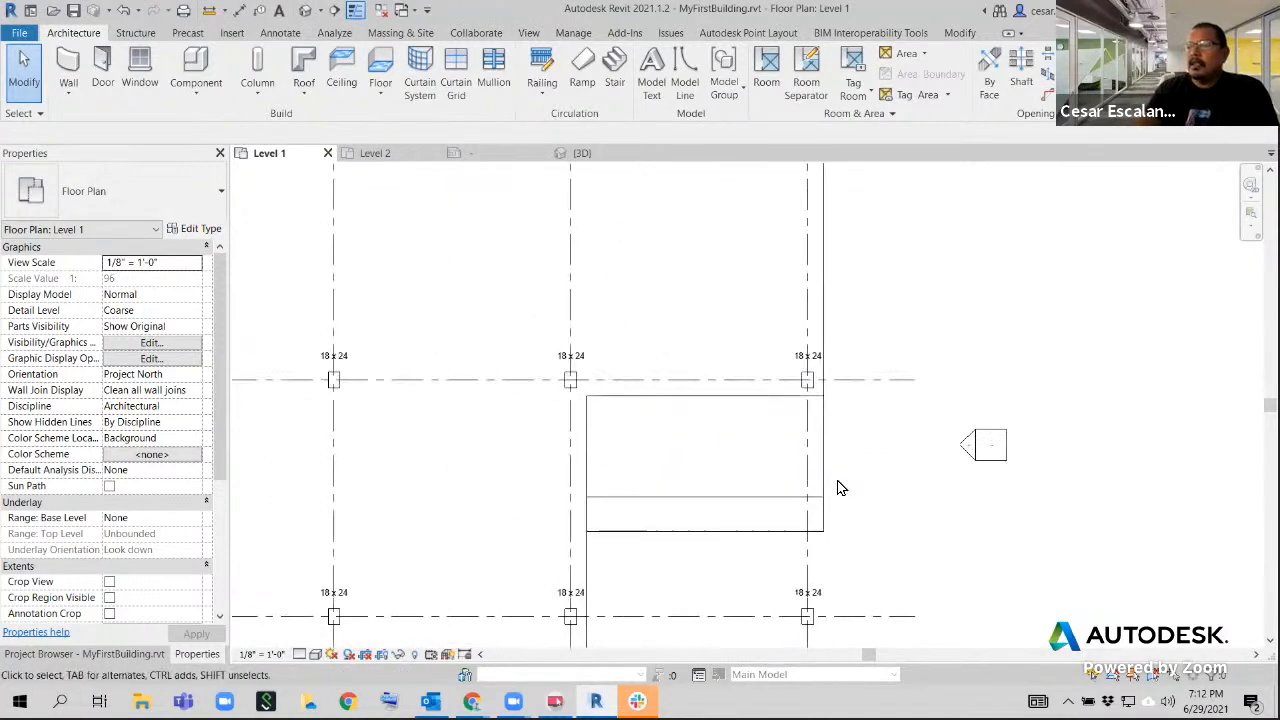
pyautogui.scroll(-3, 837, 486)
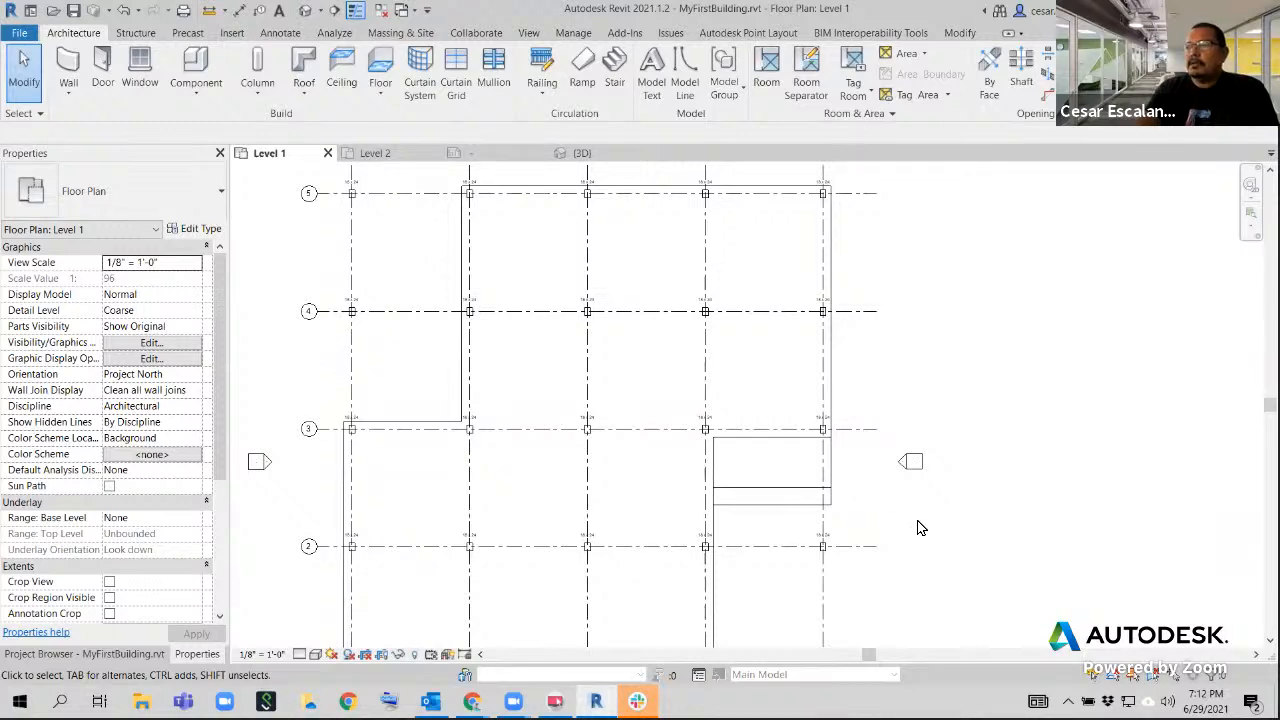
pyautogui.scroll(4, 886, 520)
pyautogui.scroll(-4, 886, 520)
pyautogui.scroll(1, 886, 520)
pyautogui.moveTo(886, 520); pyautogui.dragTo(743, 528, button='middle')
pyautogui.scroll(4, 706, 530)
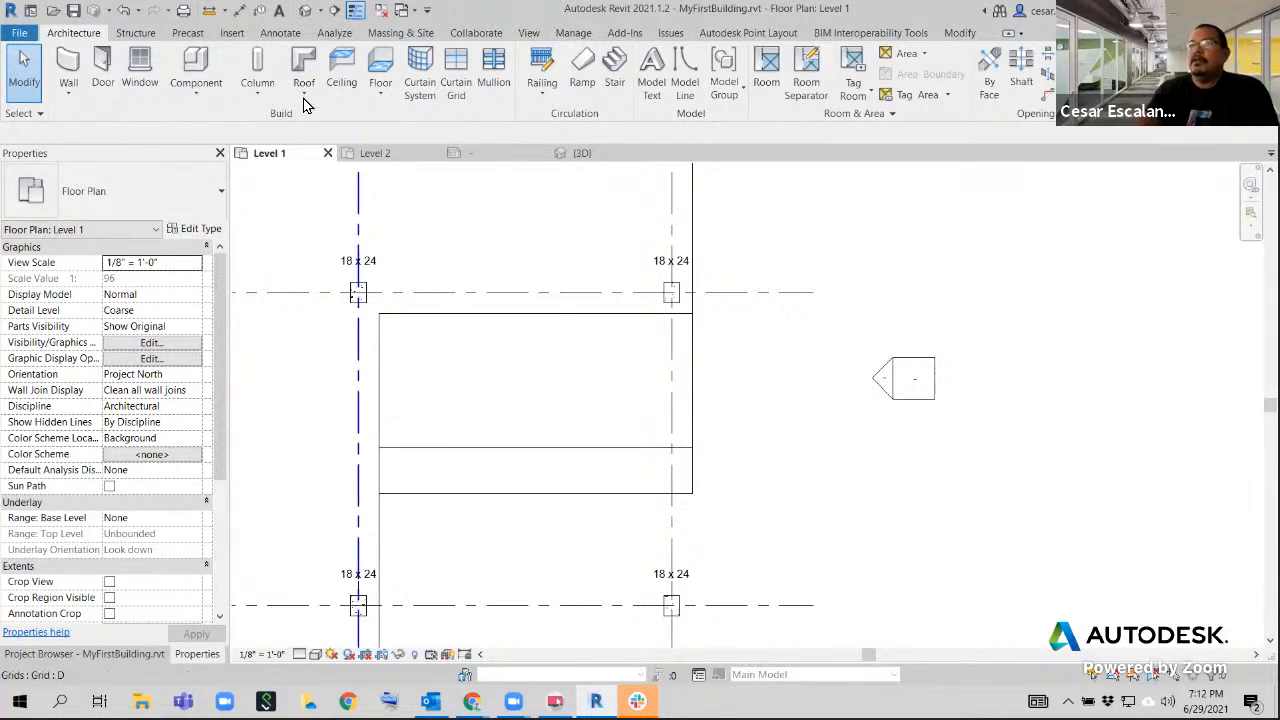
# Place a Spot Slope annotation on the sloped floor just below grid 3 and check its properties
pyautogui.click(281, 34)
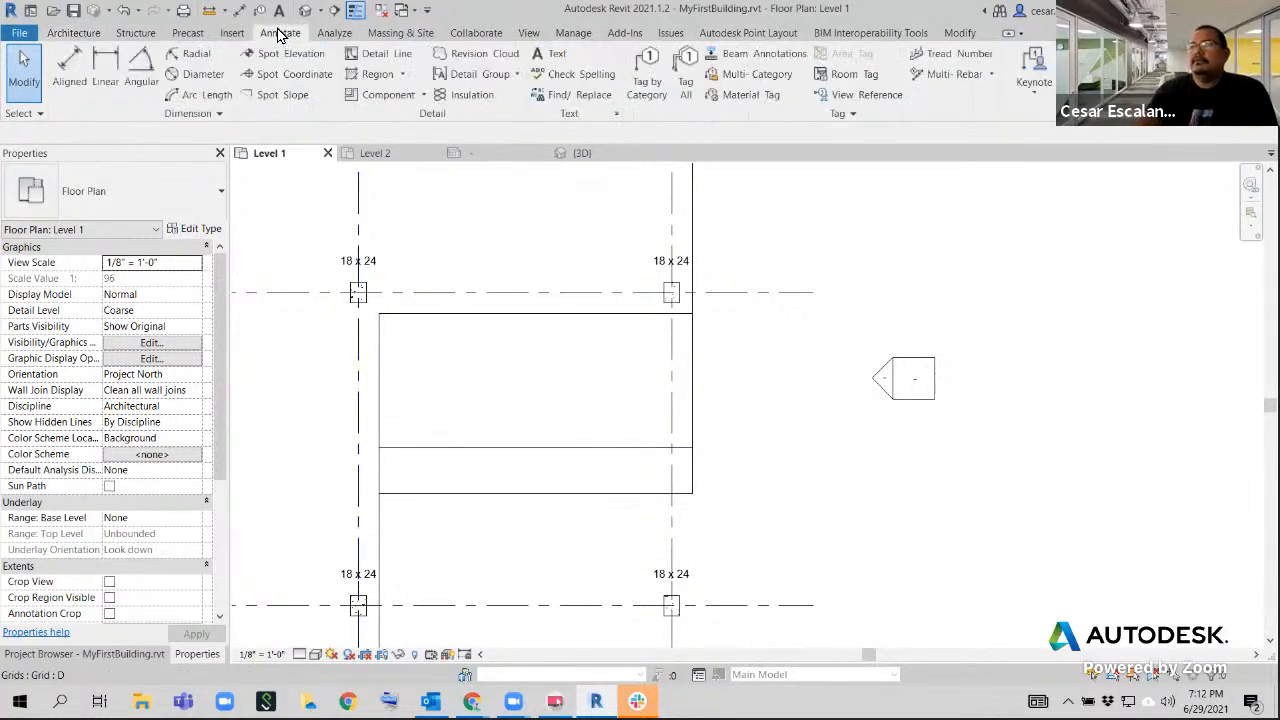
pyautogui.click(281, 96)
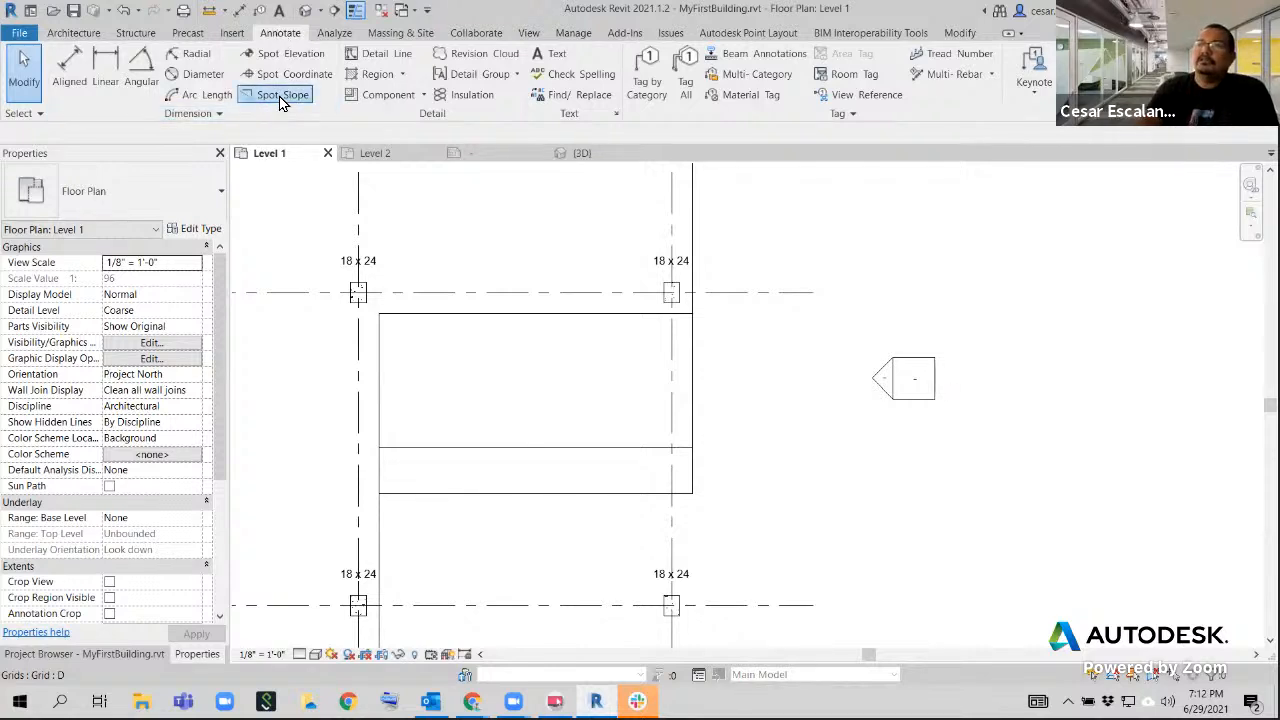
pyautogui.click(530, 432)
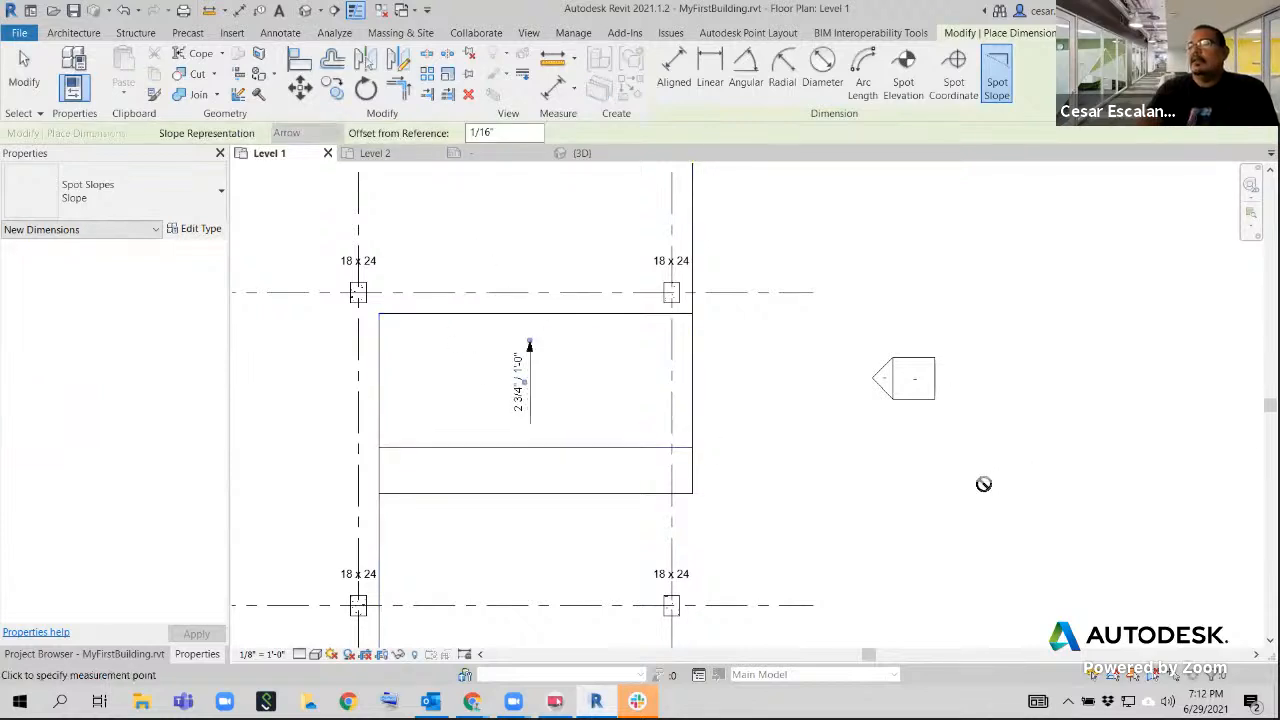
pyautogui.click(17, 79)
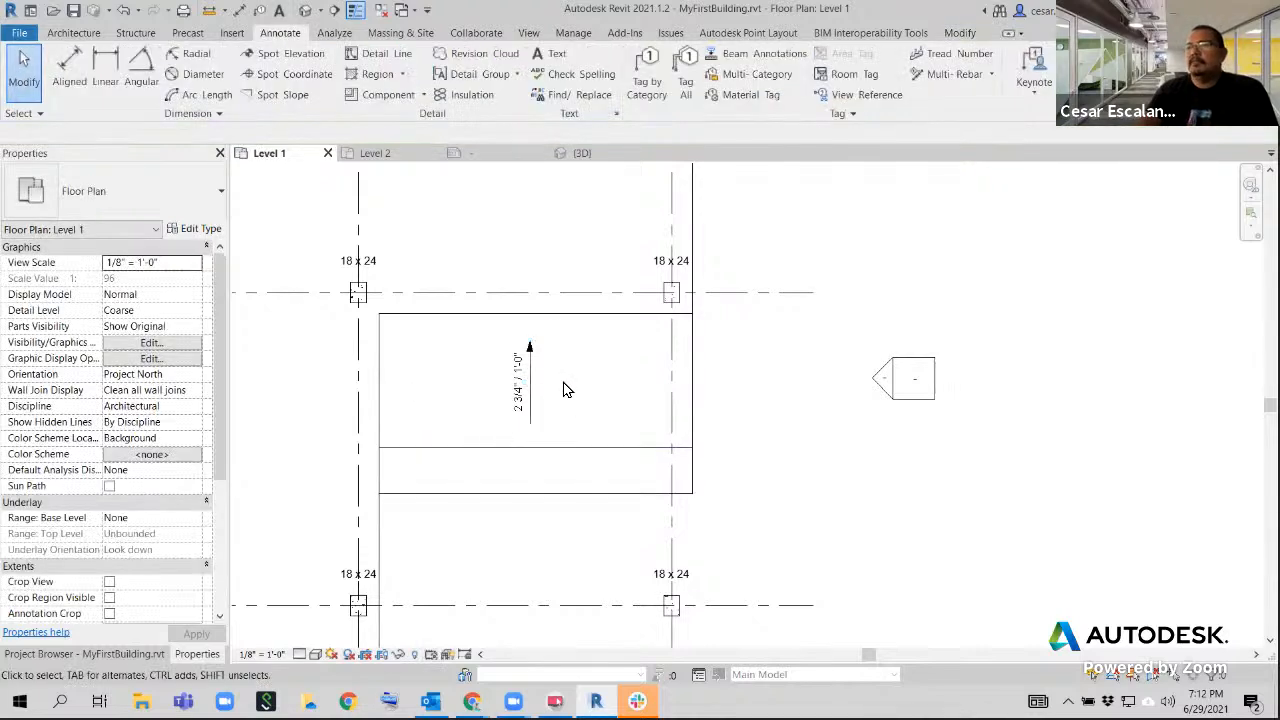
pyautogui.click(530, 388)
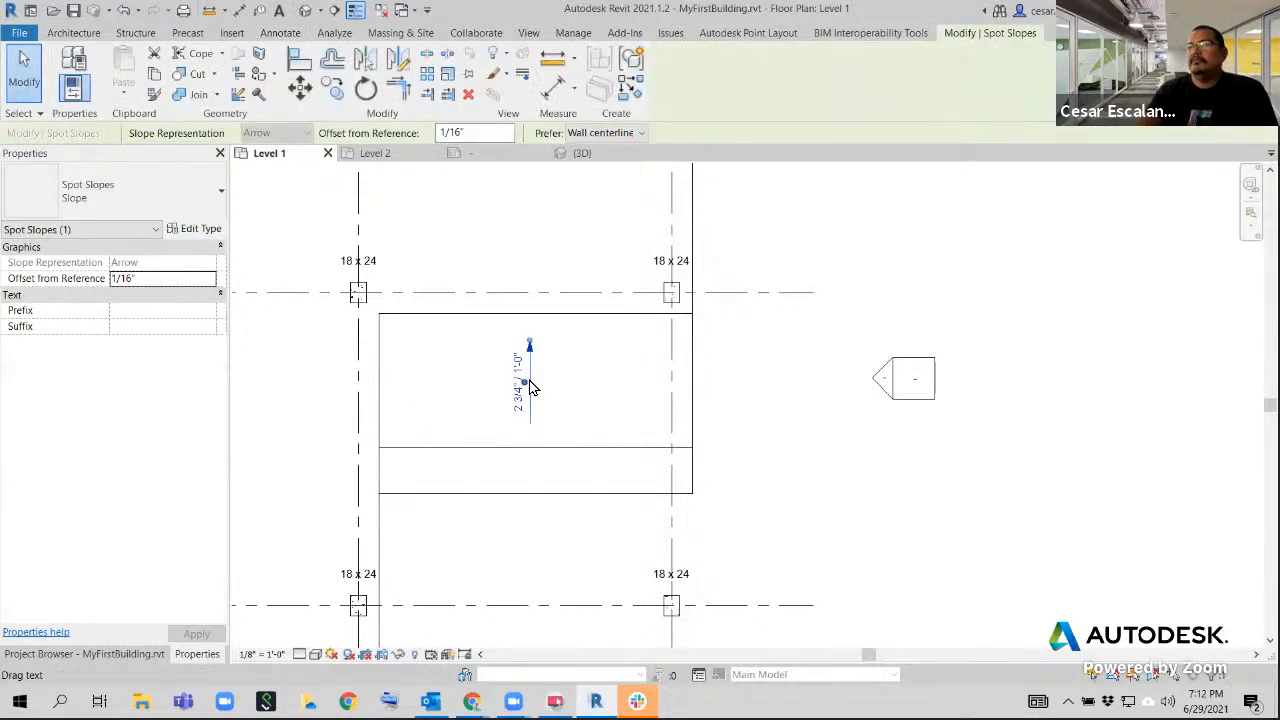
pyautogui.click(134, 194)
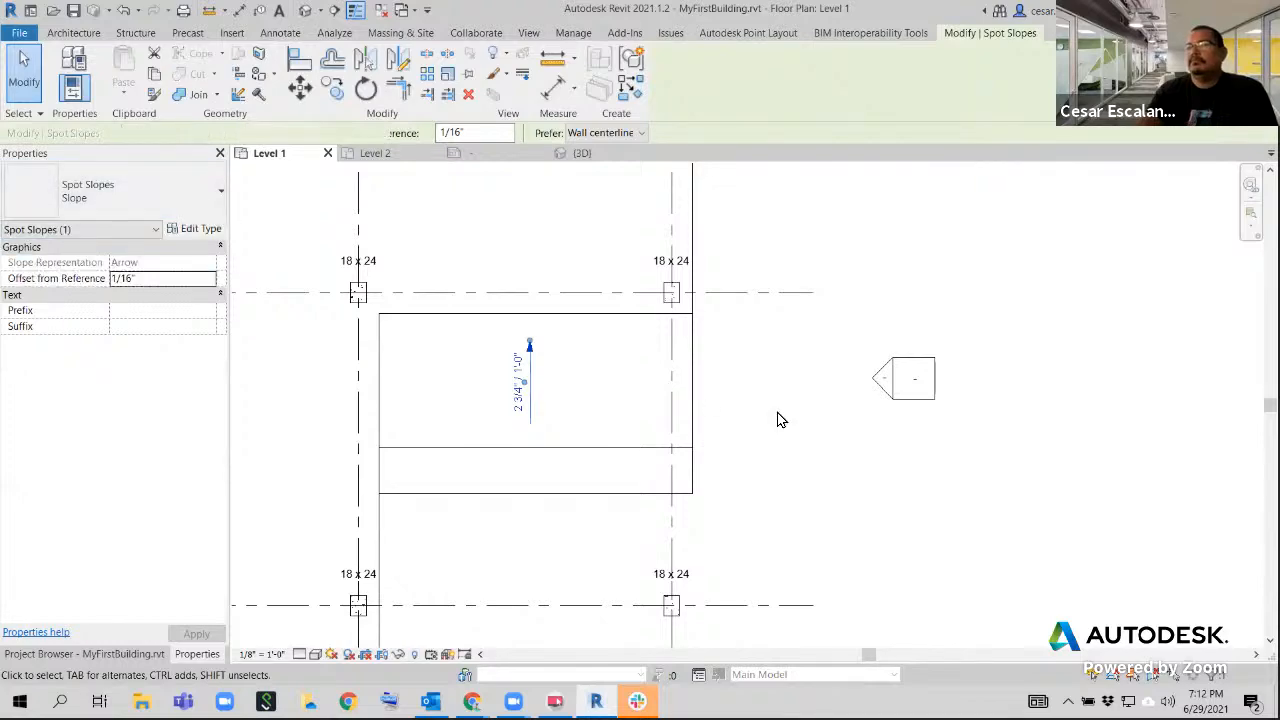
pyautogui.press('Escape')
pyautogui.scroll(-6, 762, 425)
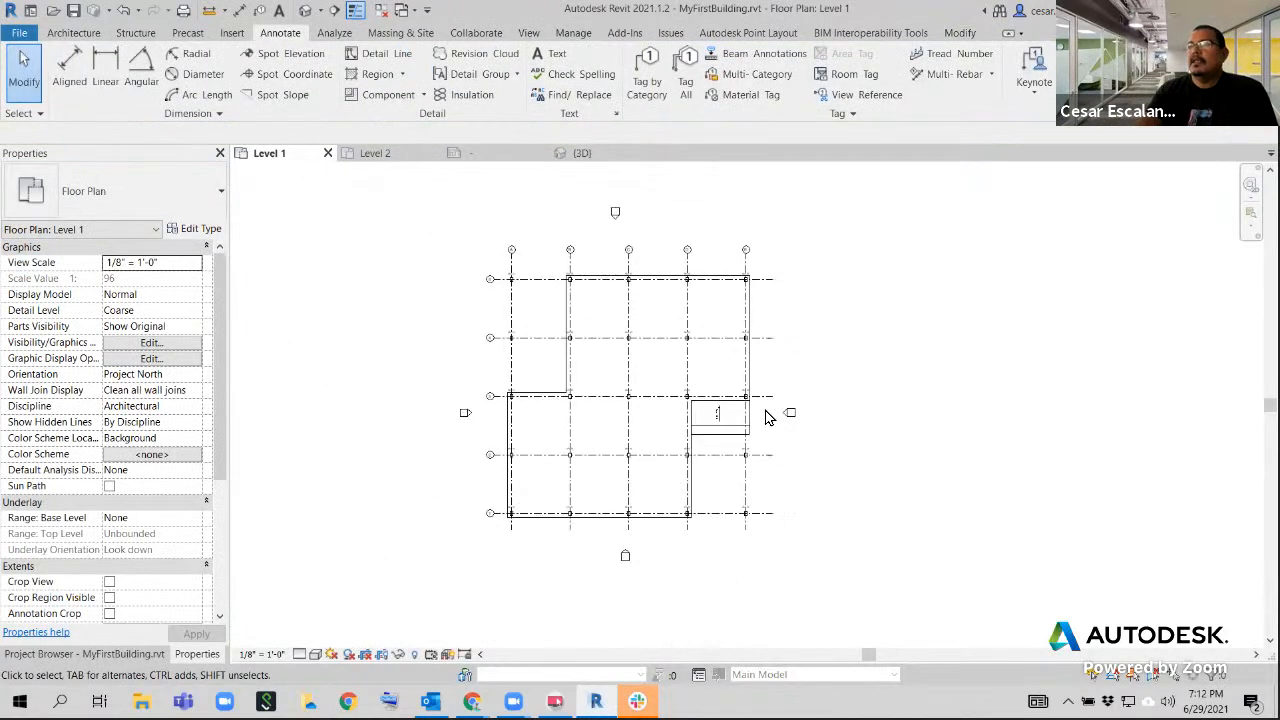
pyautogui.scroll(2, 766, 417)
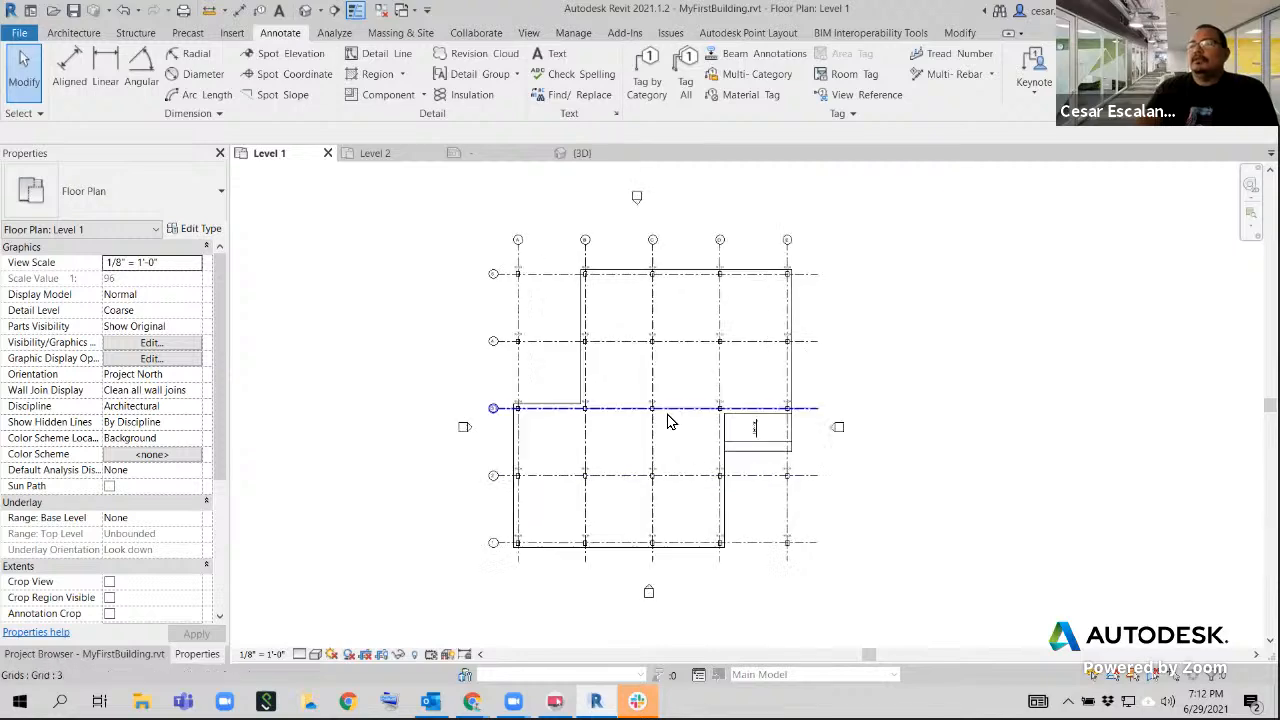
pyautogui.scroll(3, 668, 422)
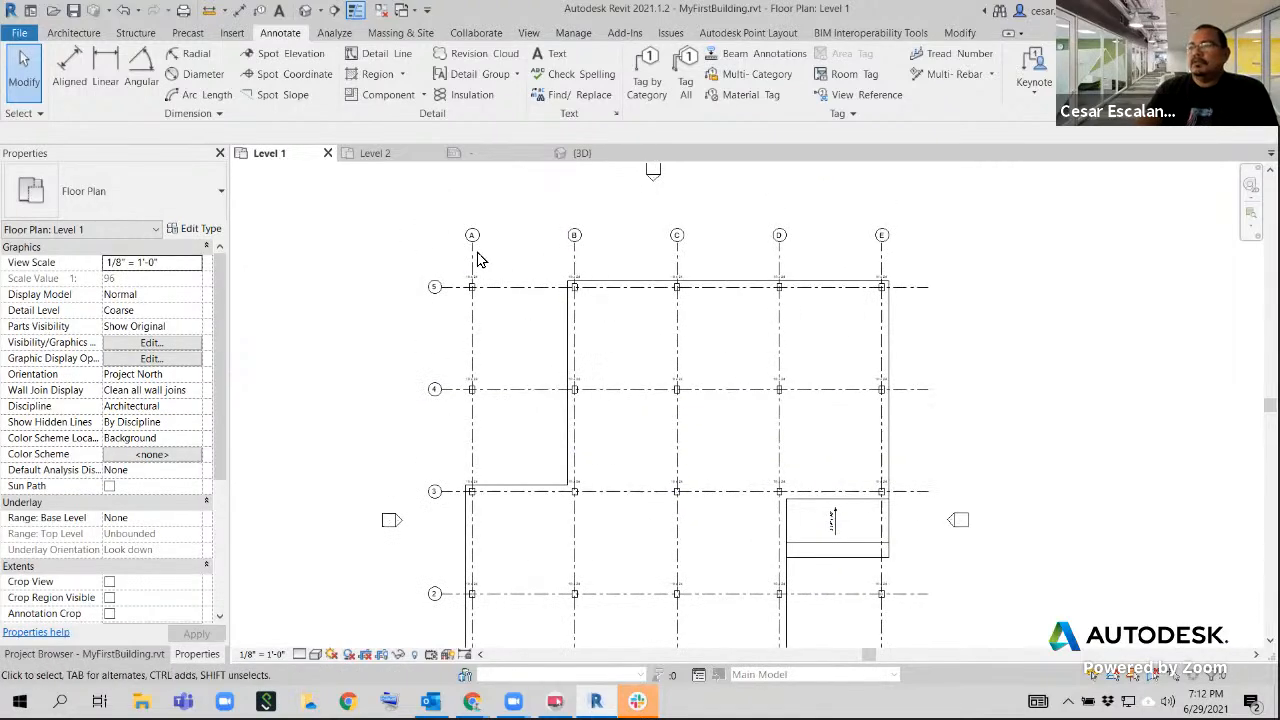
pyautogui.scroll(1, 474, 385)
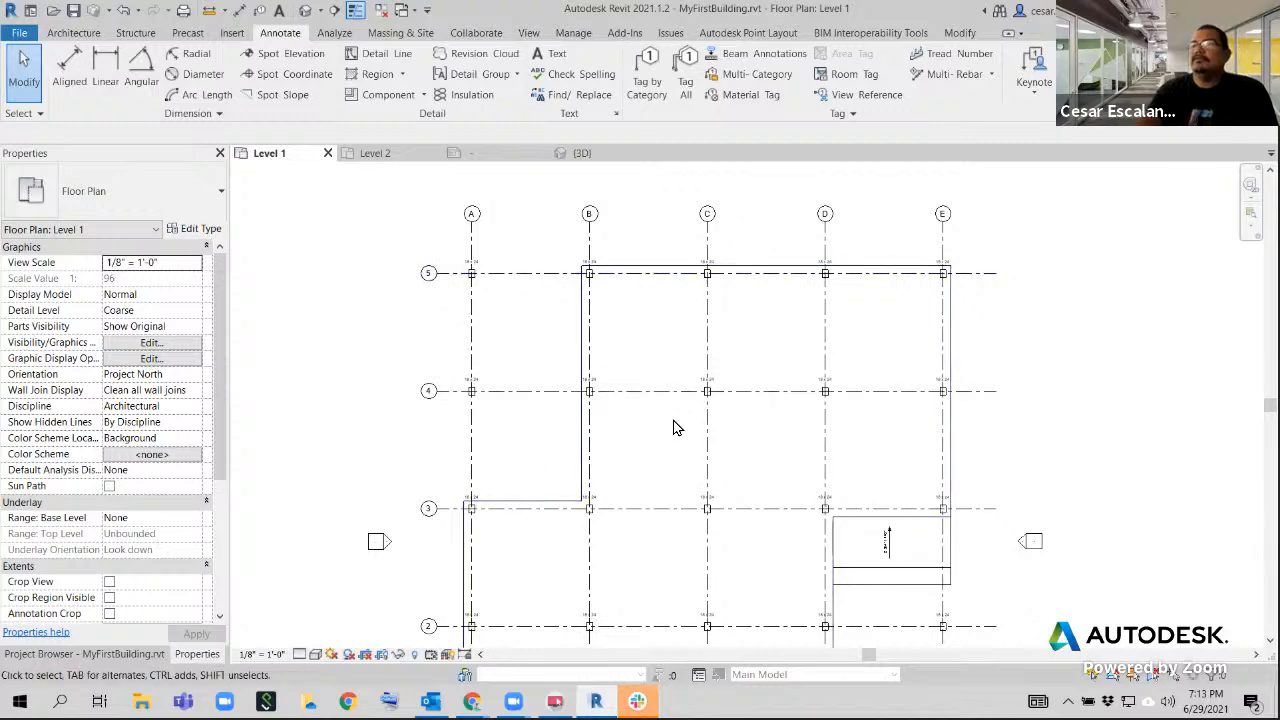
pyautogui.moveTo(698, 393); pyautogui.dragTo(700, 417, button='middle')
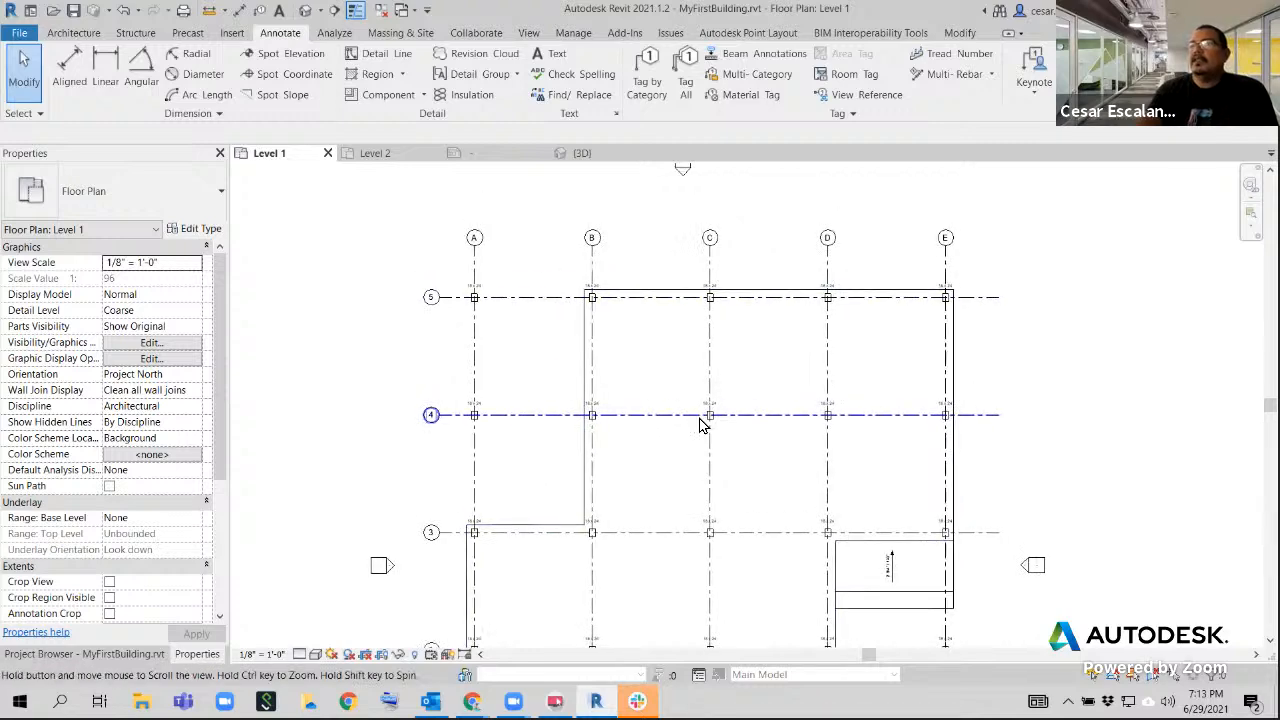
pyautogui.click(86, 36)
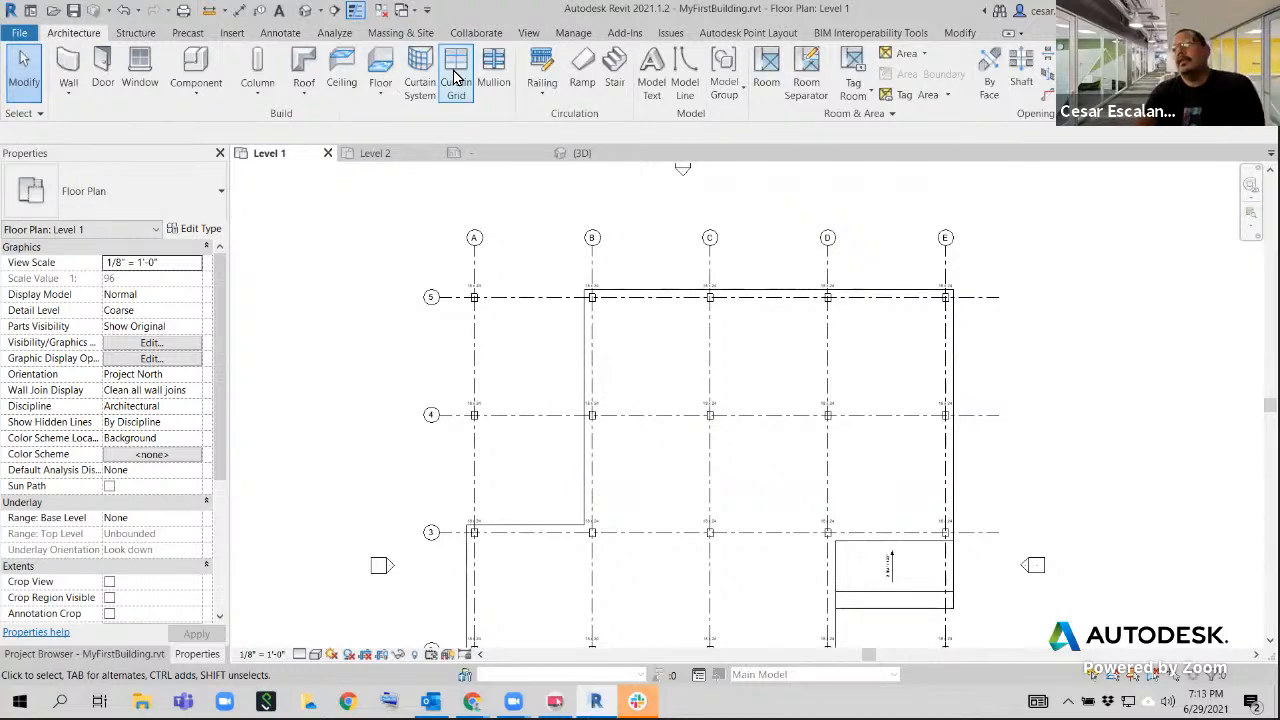
# Start a Generic - 12" floor on Level 1 and sketch a 30' by 60' rectangular boundary in the notch between grids A-B and 3-5
pyautogui.click(380, 62)
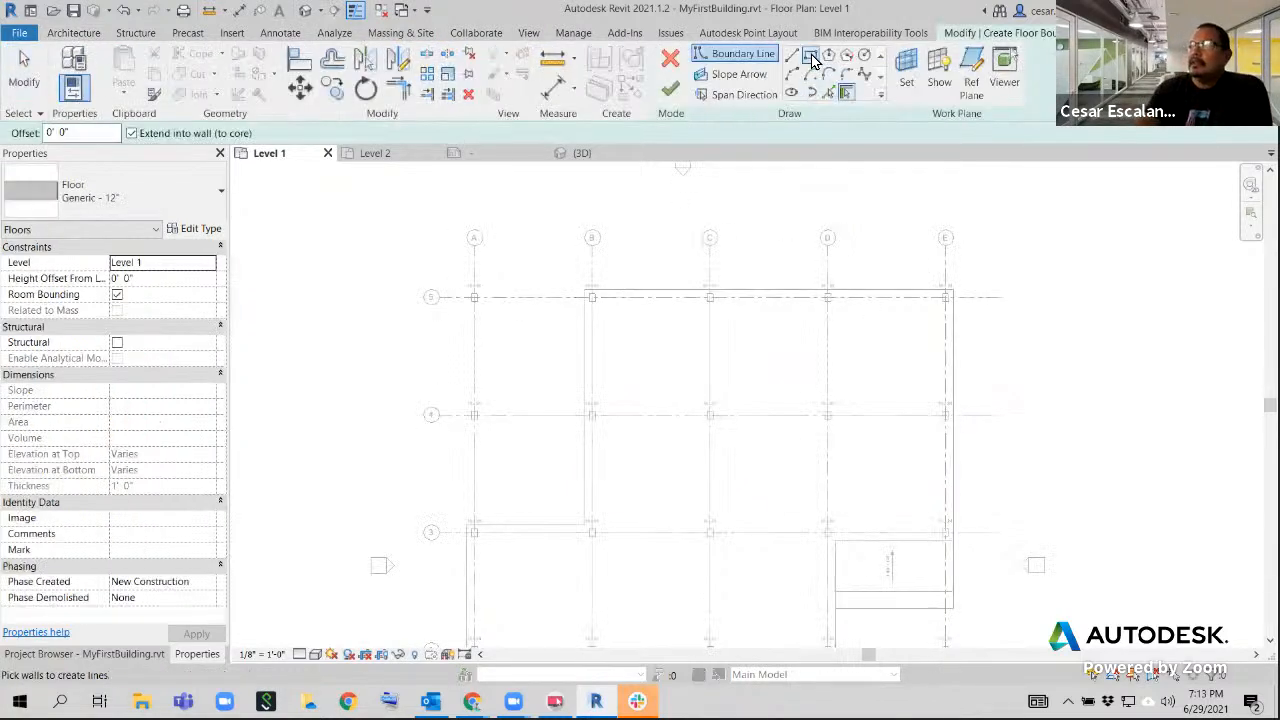
pyautogui.click(812, 56)
pyautogui.click(470, 526)
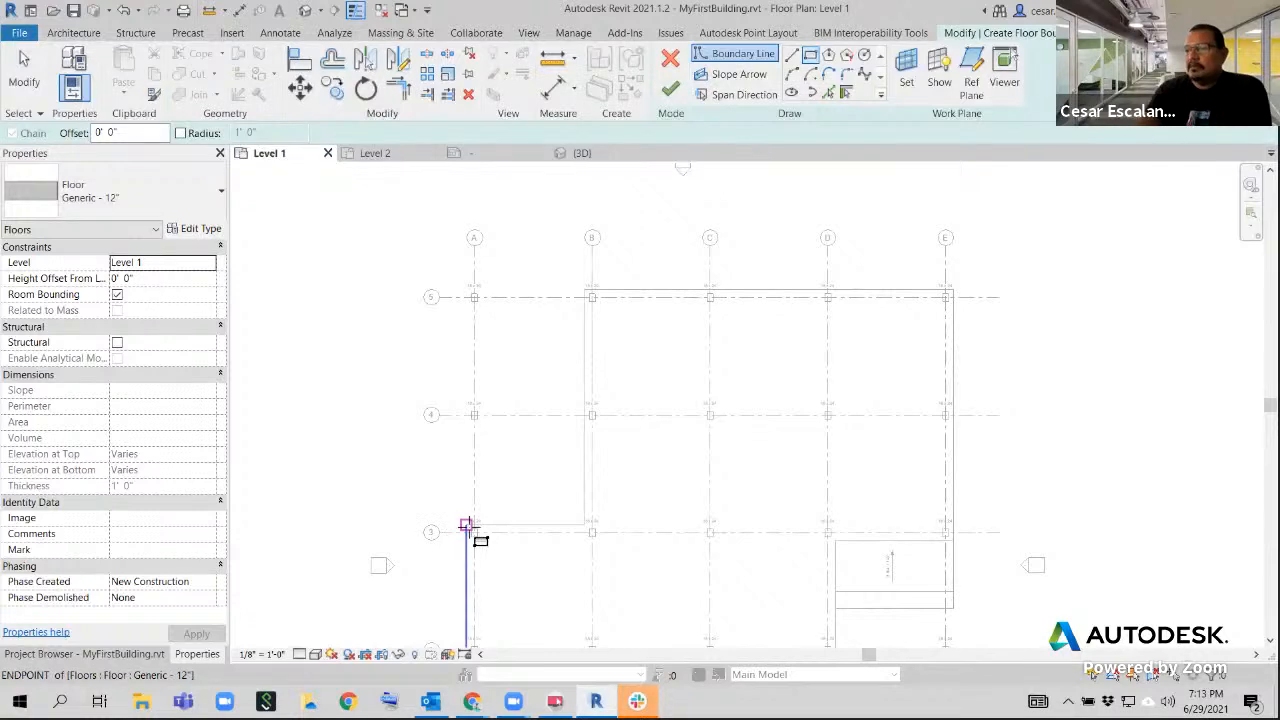
pyautogui.click(591, 291)
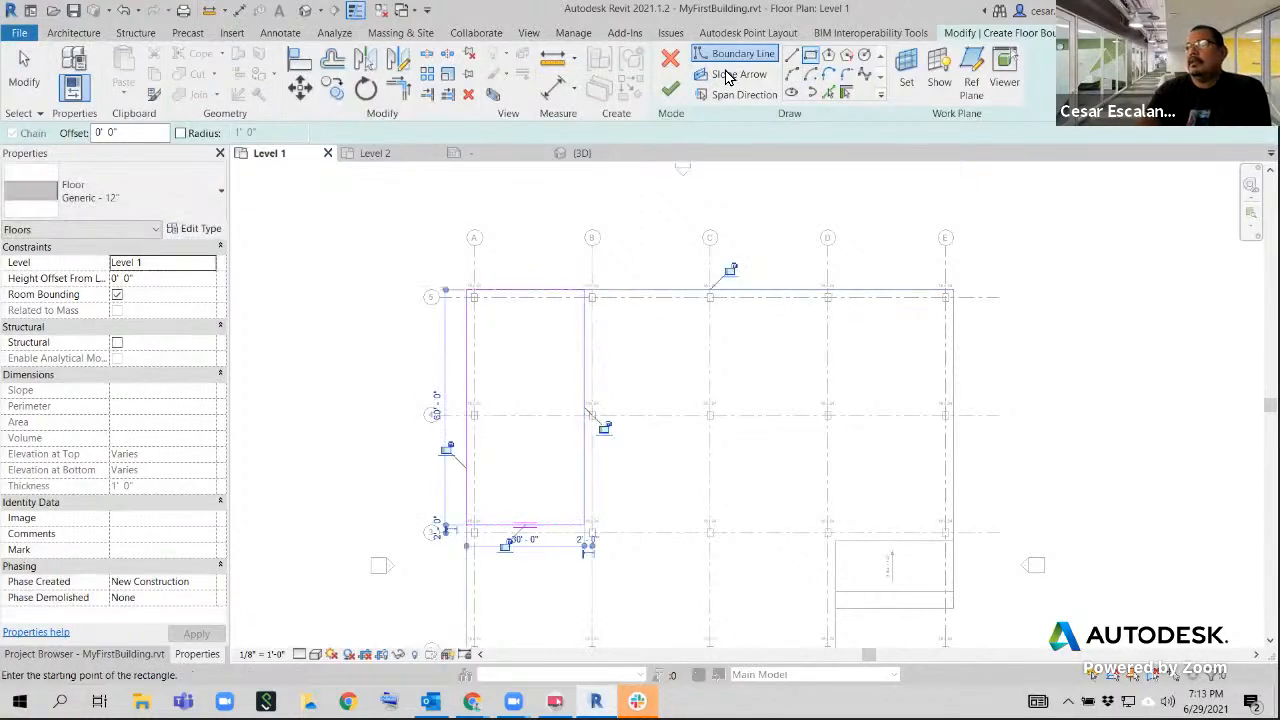
# Draw a slope arrow through the new boundary, from the midpoint of its edge near grid 3 to its edge near grid 5
pyautogui.click(731, 75)
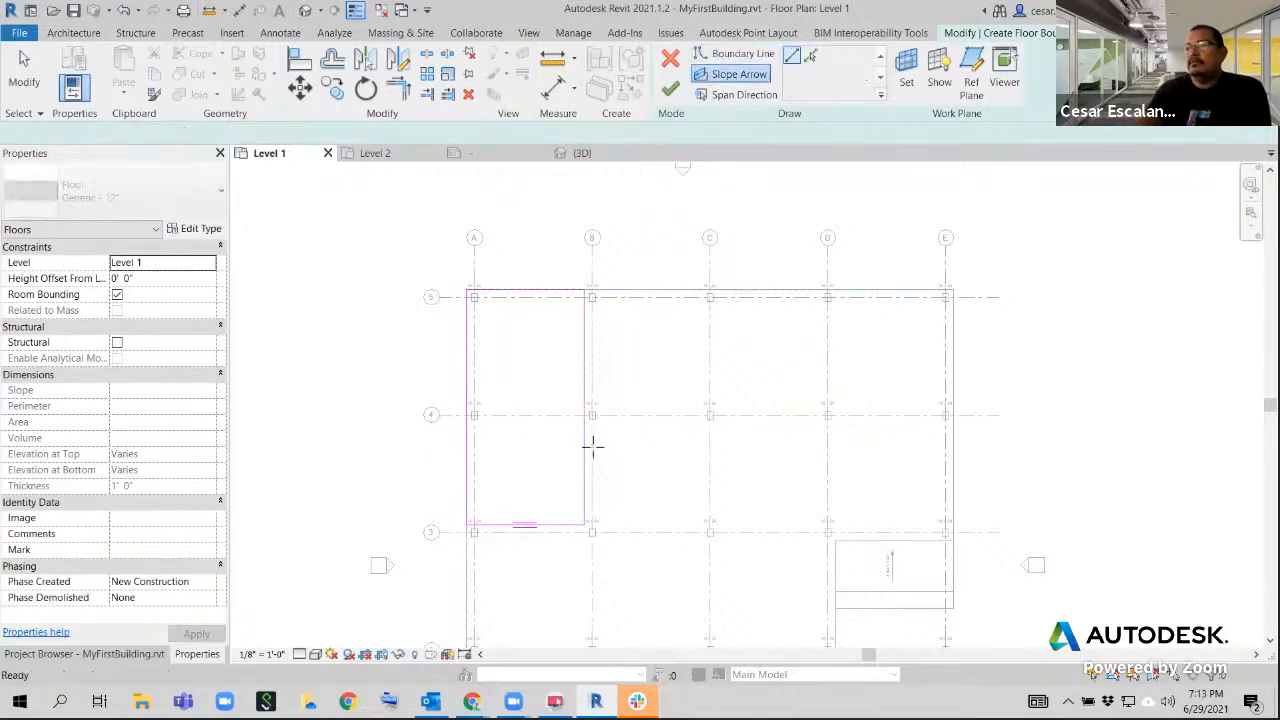
pyautogui.click(526, 522)
pyautogui.click(526, 292)
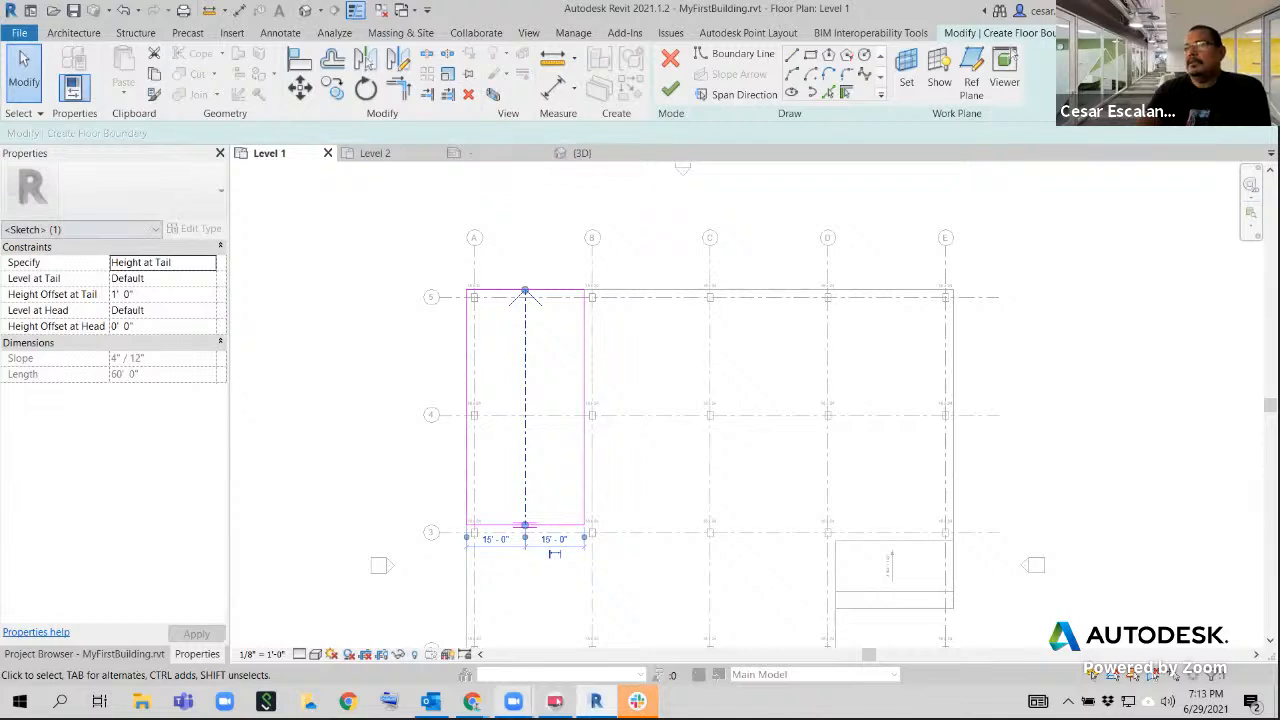
# Set this slope arrow's Level at Tail to Level 1 and Level at Head to Level 2, and finish the floor sketch
pyautogui.moveTo(513, 701)
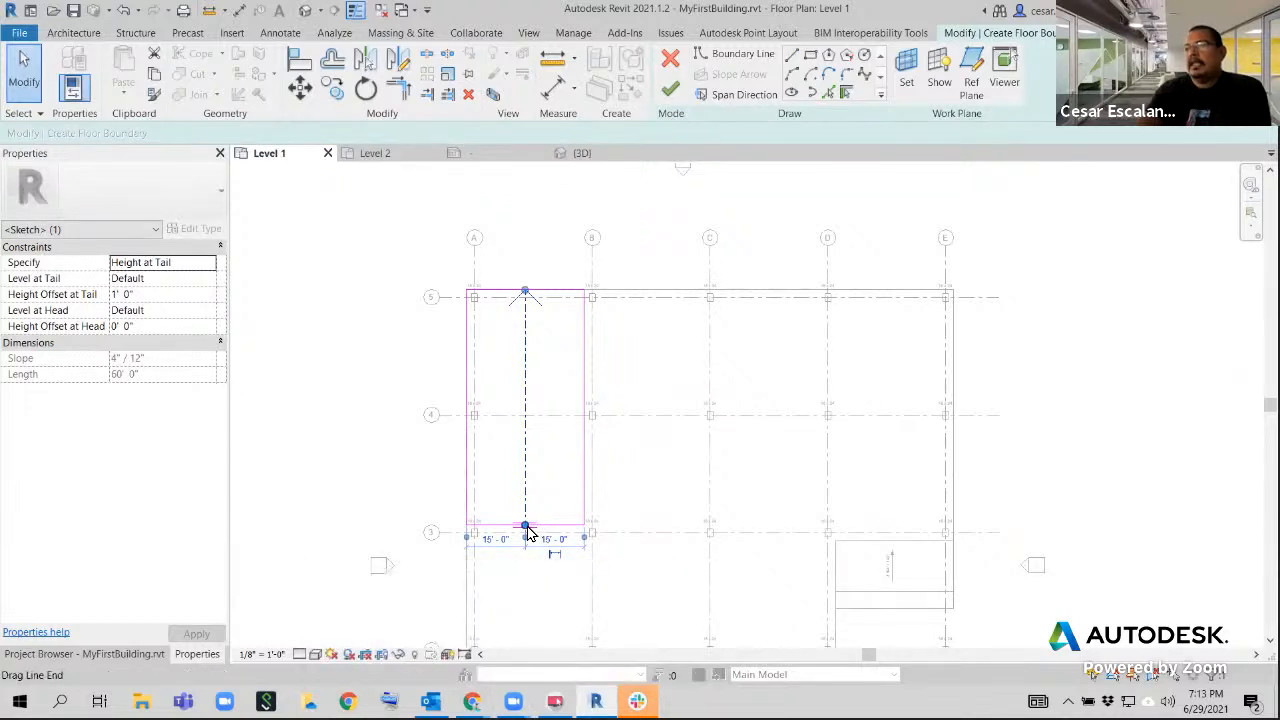
pyautogui.click(205, 281)
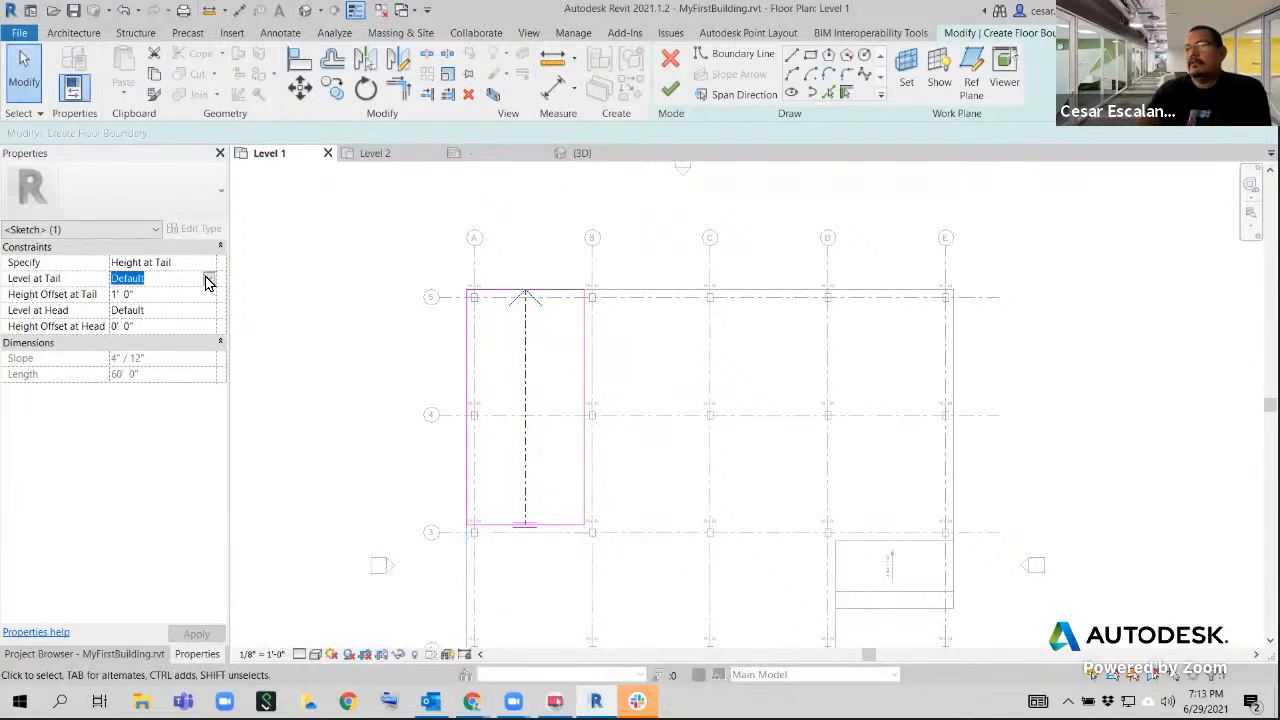
pyautogui.click(208, 278)
pyautogui.click(130, 309)
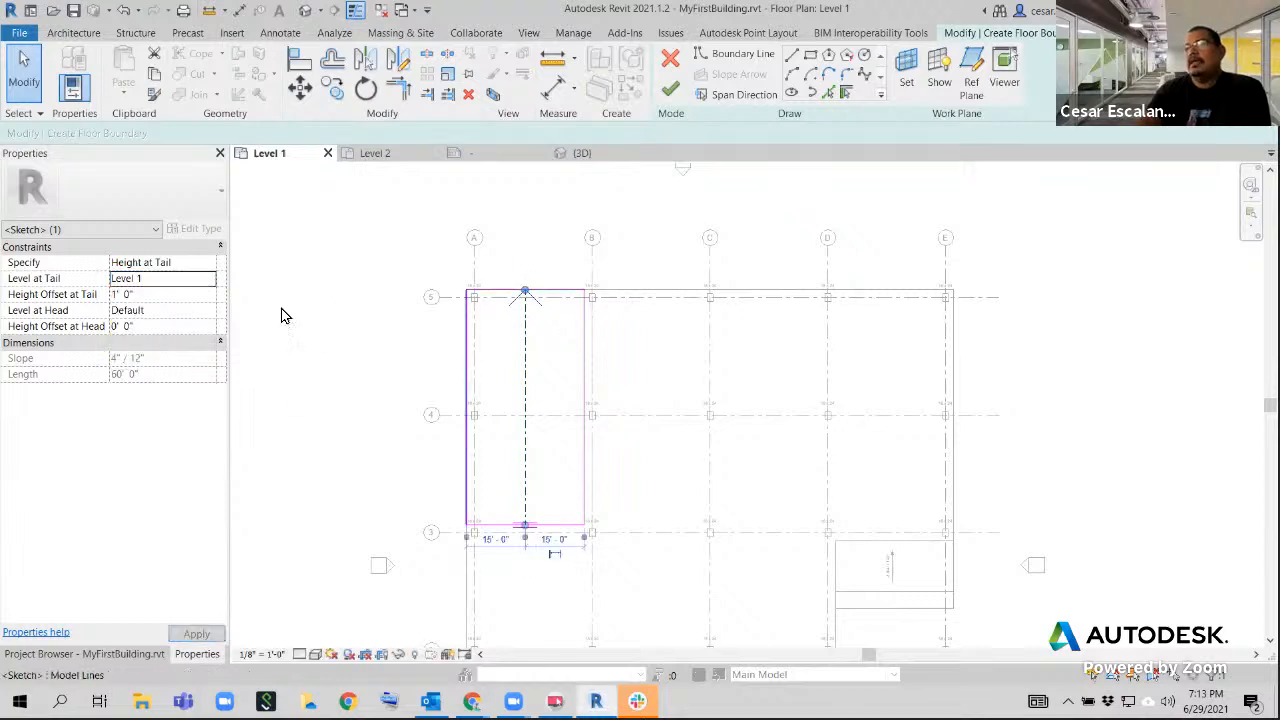
pyautogui.click(213, 313)
pyautogui.click(210, 311)
pyautogui.click(142, 358)
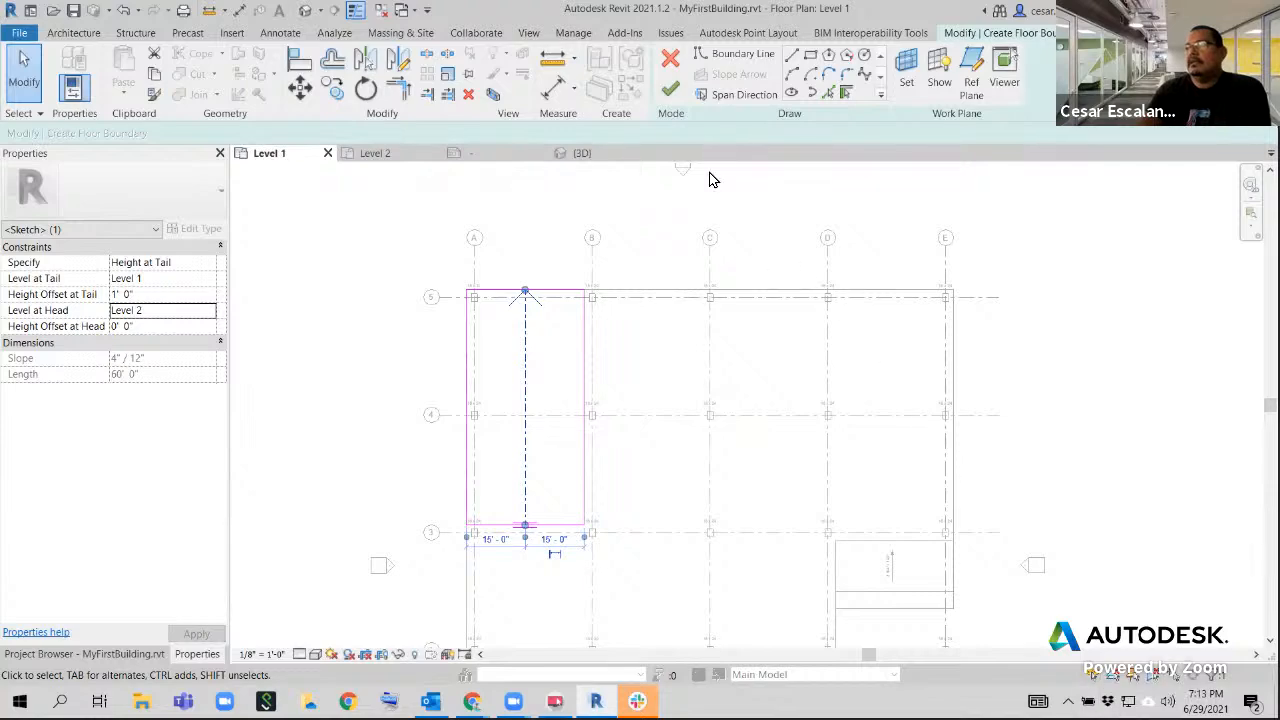
pyautogui.click(670, 89)
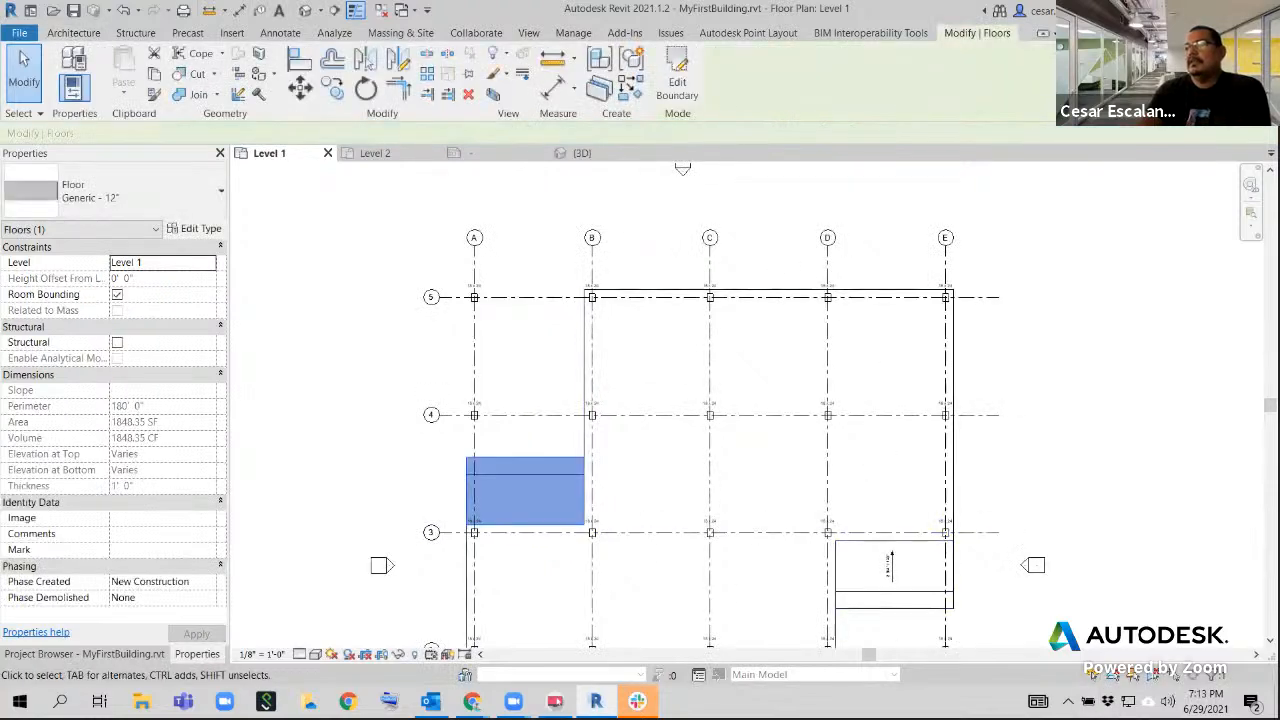
# Place a Spot Slope annotation on the new sloped floor between grids A and B, just above grid 3
pyautogui.click(284, 36)
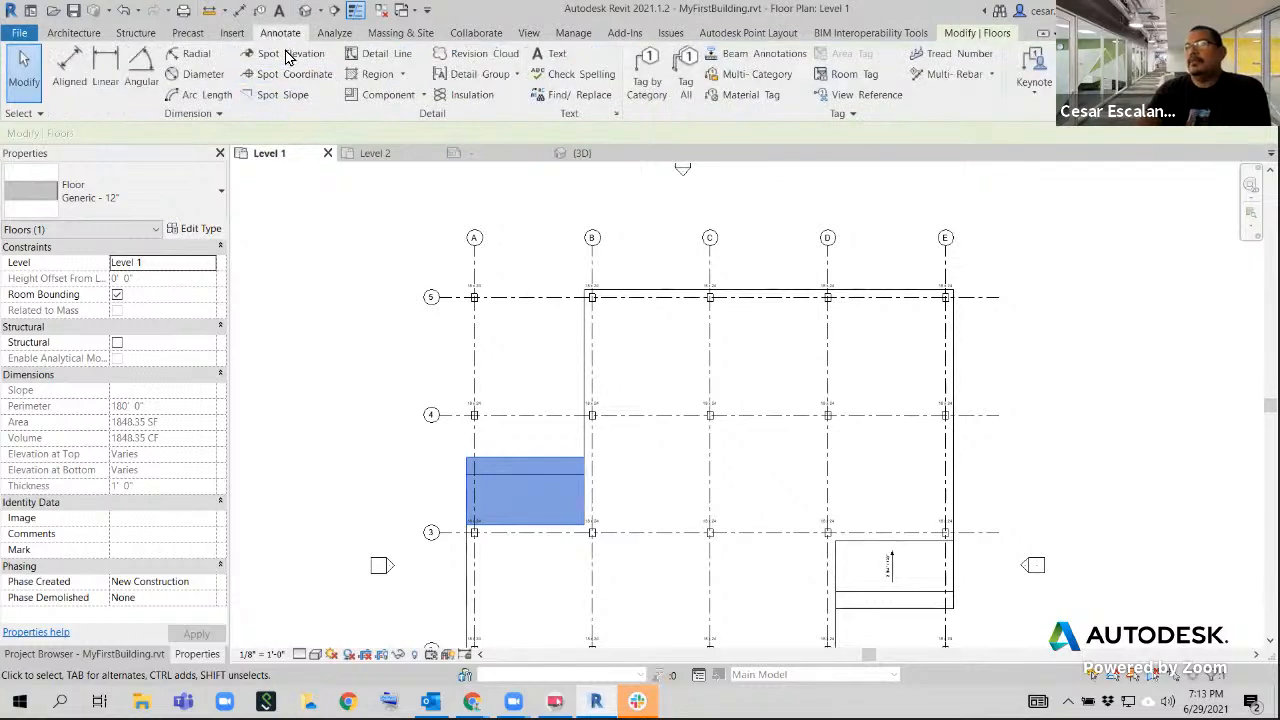
pyautogui.click(282, 94)
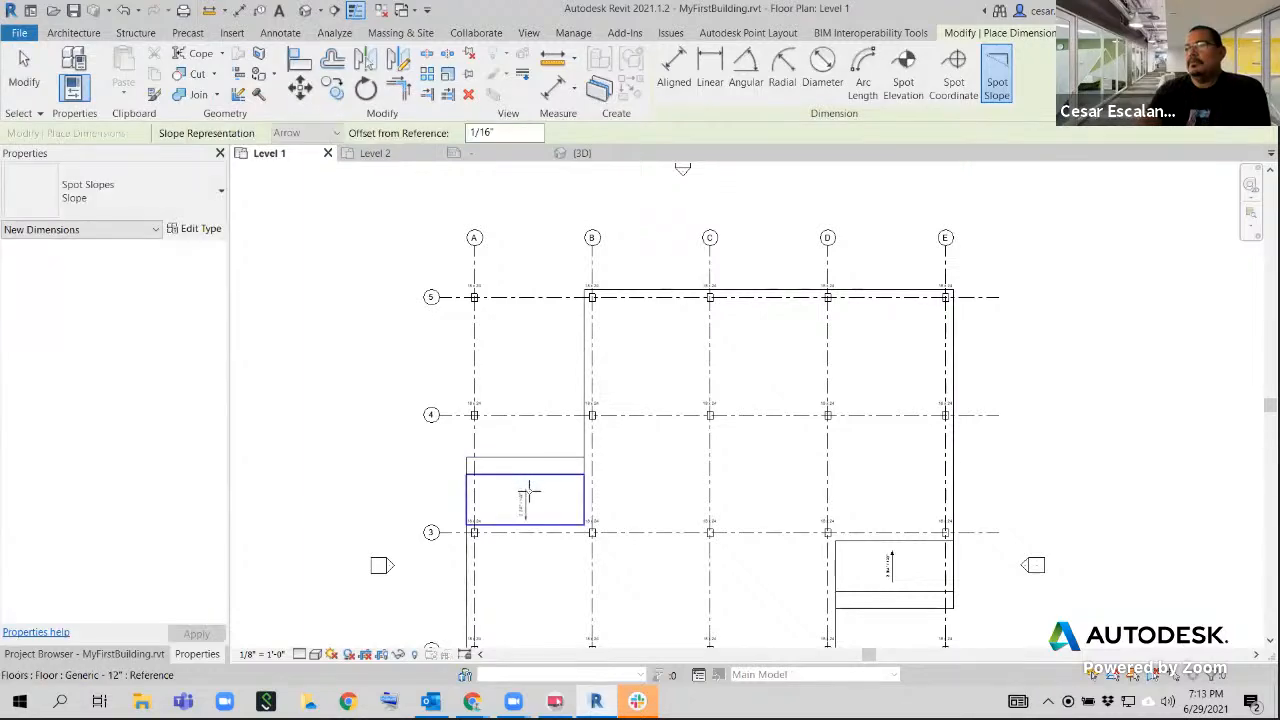
pyautogui.click(522, 500)
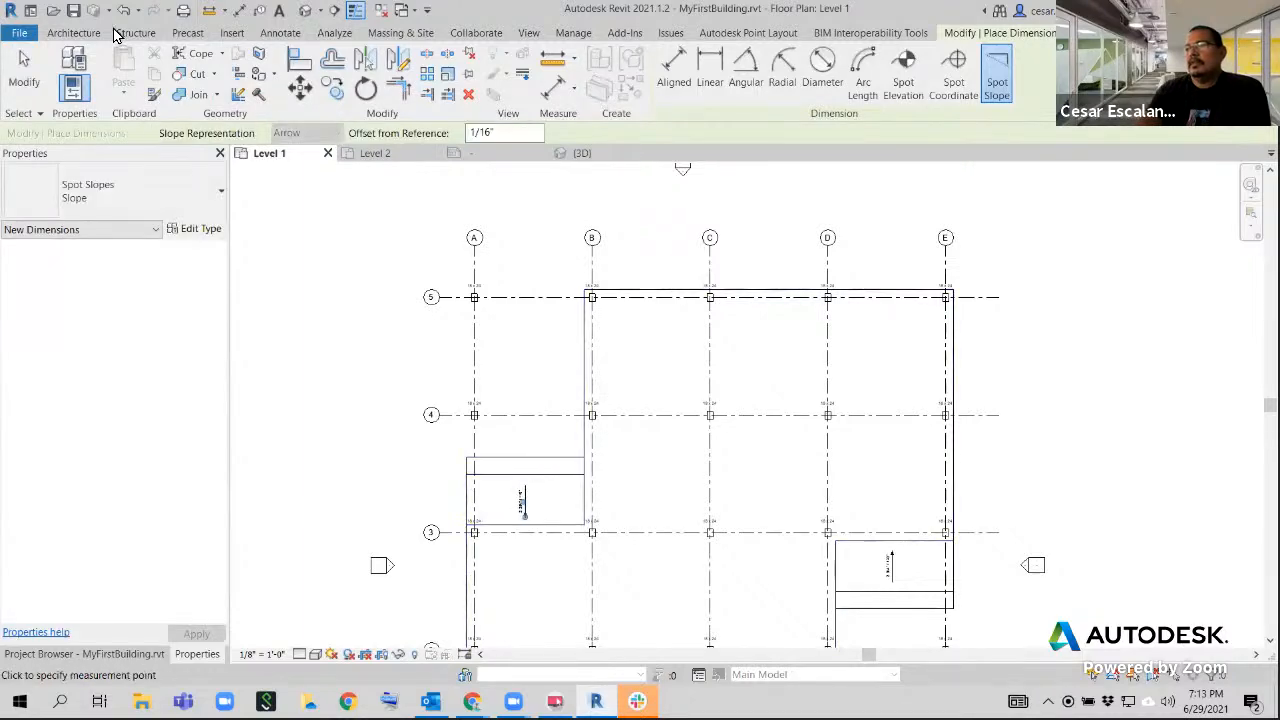
pyautogui.click(24, 68)
pyautogui.scroll(4, 549, 505)
pyautogui.scroll(2, 521, 480)
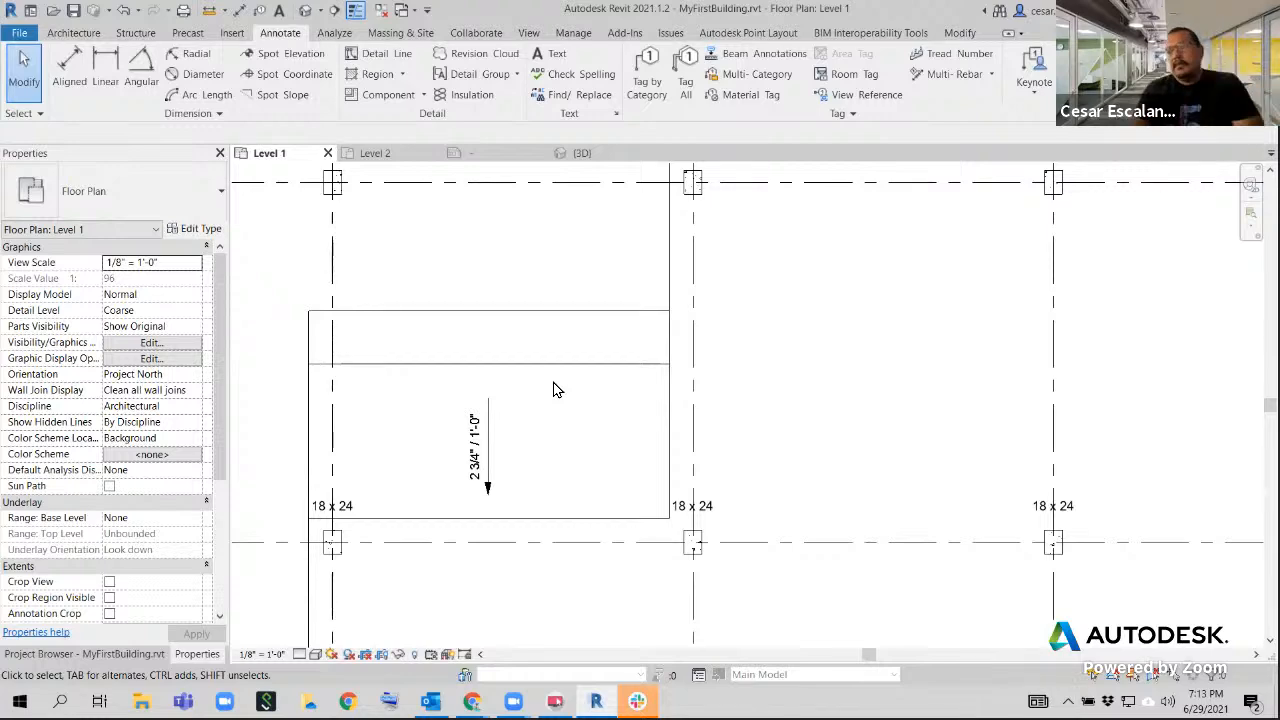
pyautogui.scroll(-2, 560, 408)
pyautogui.scroll(-1, 562, 300)
pyautogui.scroll(-2, 562, 300)
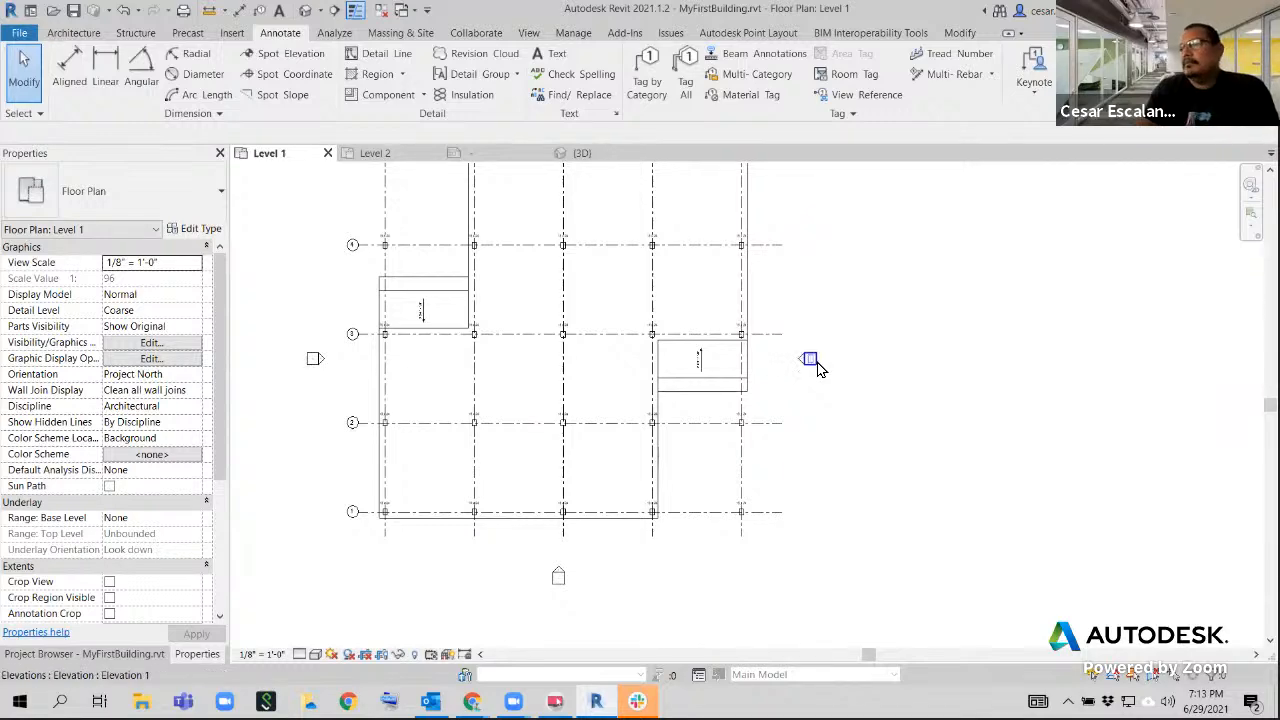
# Open the 3D view and examine how both sloped floors rise from the main Level 1 floor toward Level 2
pyautogui.click(575, 153)
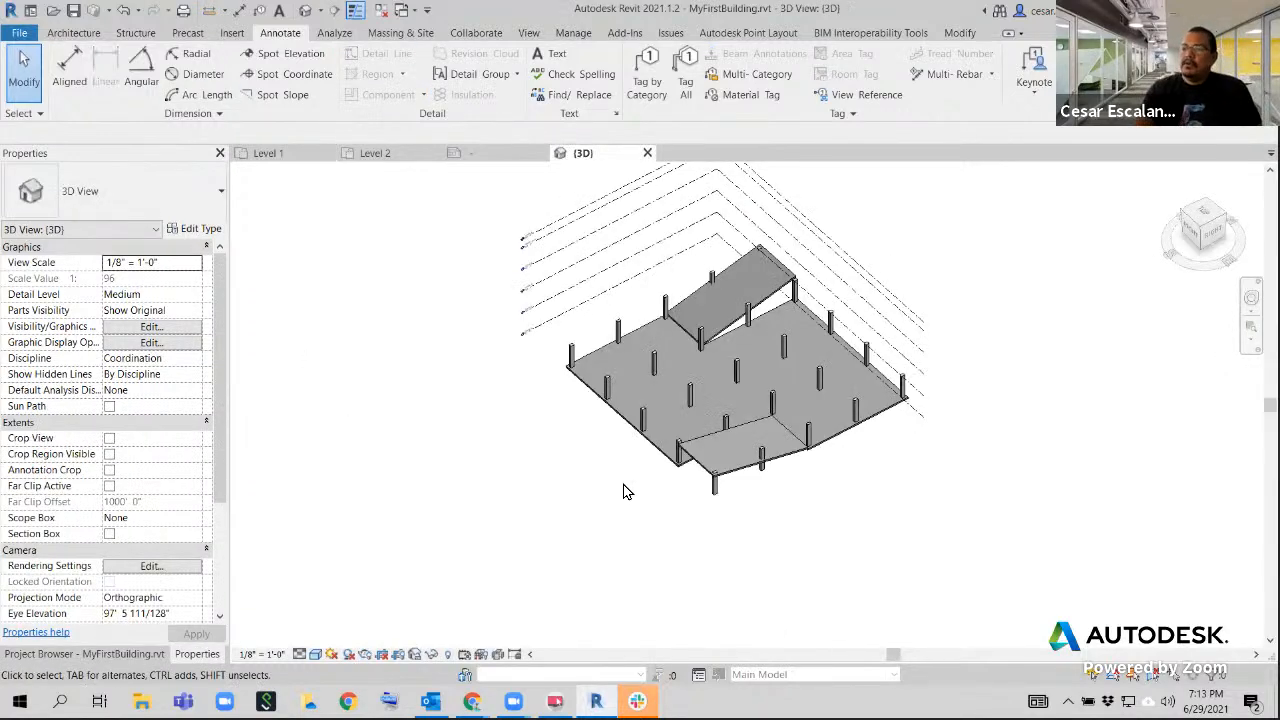
pyautogui.keyDown('shift'); pyautogui.moveTo(623, 491); pyautogui.dragTo(603, 463, button='middle'); pyautogui.keyUp('shift')
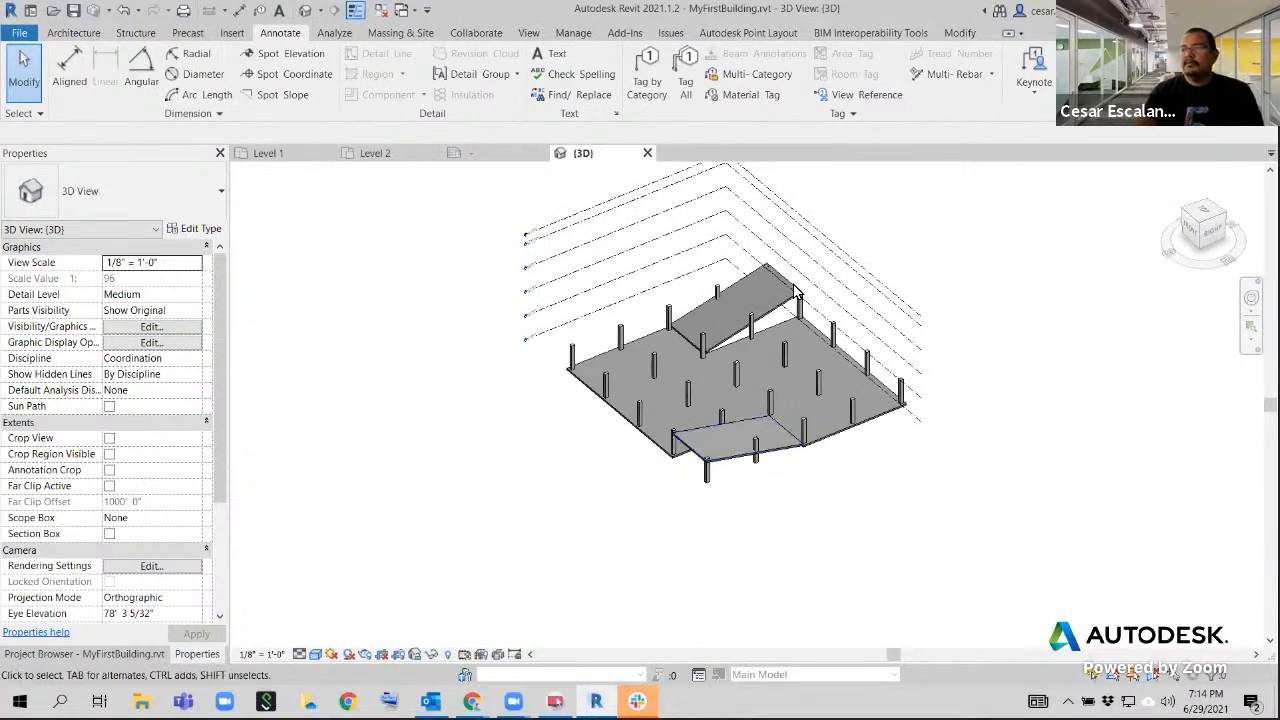
pyautogui.keyDown('shift'); pyautogui.moveTo(669, 490); pyautogui.dragTo(855, 496, button='middle'); pyautogui.keyUp('shift')
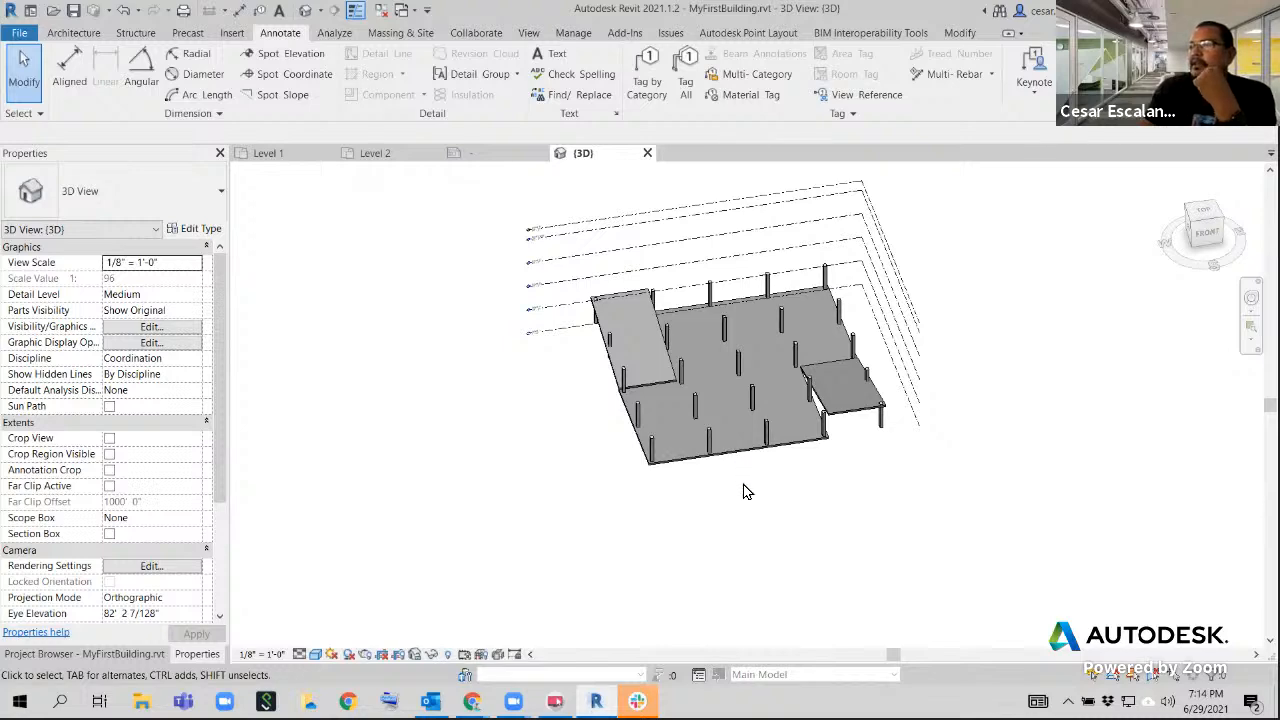
pyautogui.scroll(3, 743, 491)
pyautogui.scroll(-3, 740, 486)
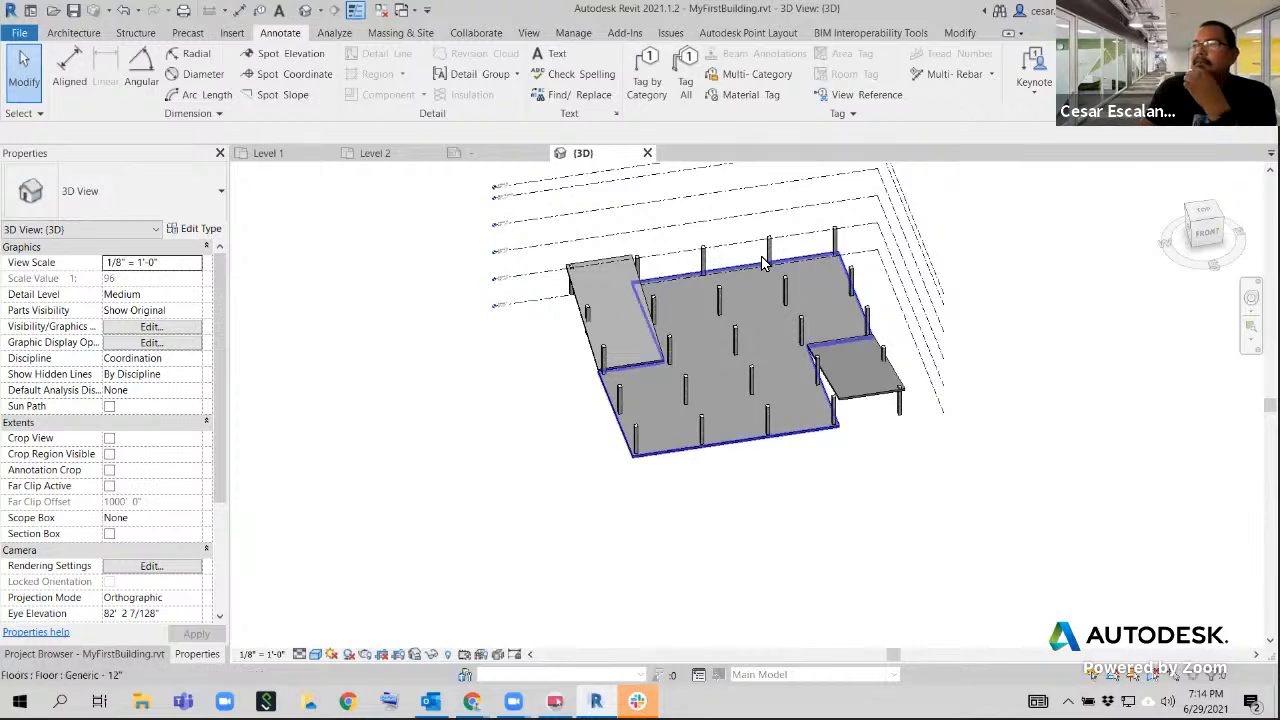
pyautogui.scroll(5, 510, 283)
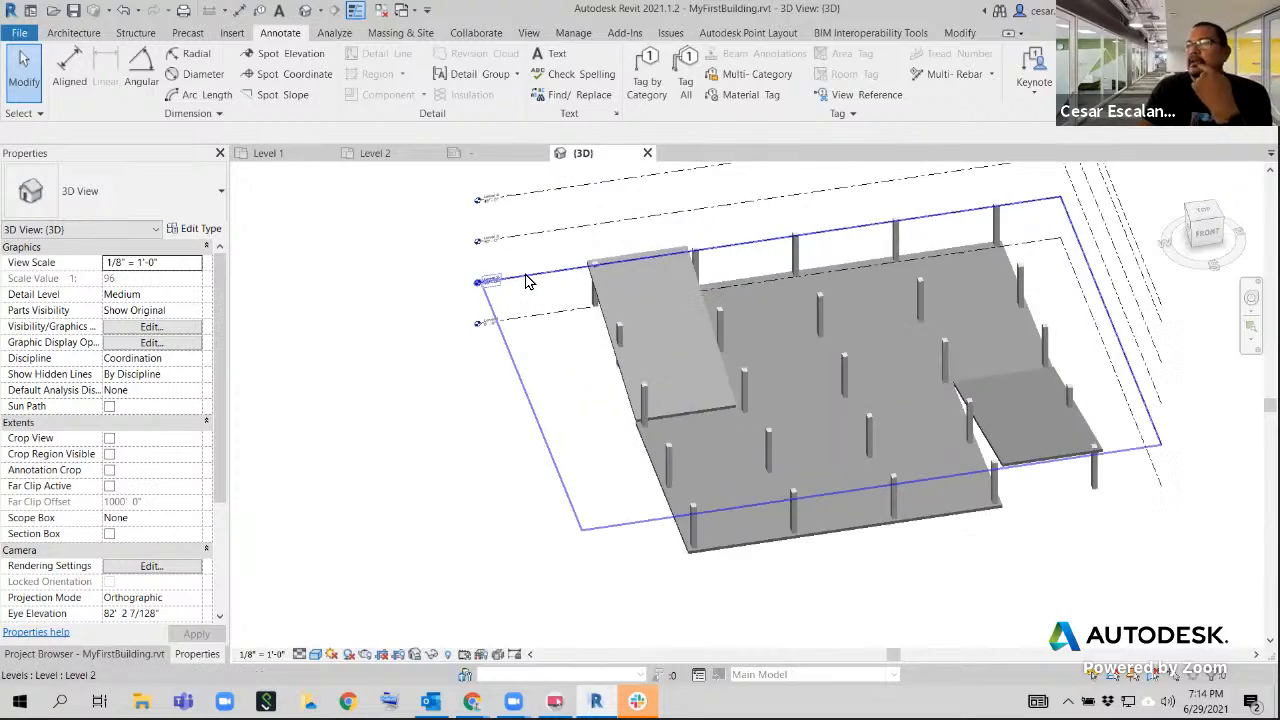
pyautogui.scroll(-4, 507, 285)
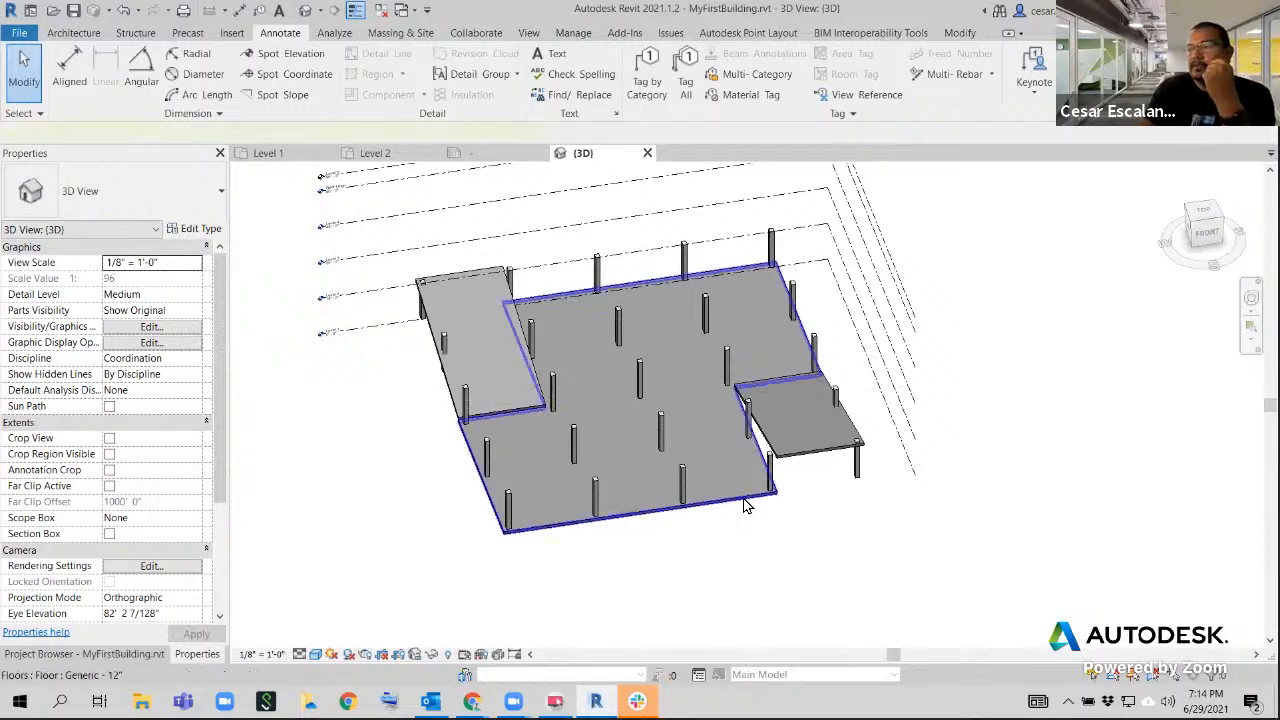
# Select the main stepped Level 1 floor in the 3D view
pyautogui.click(773, 496)
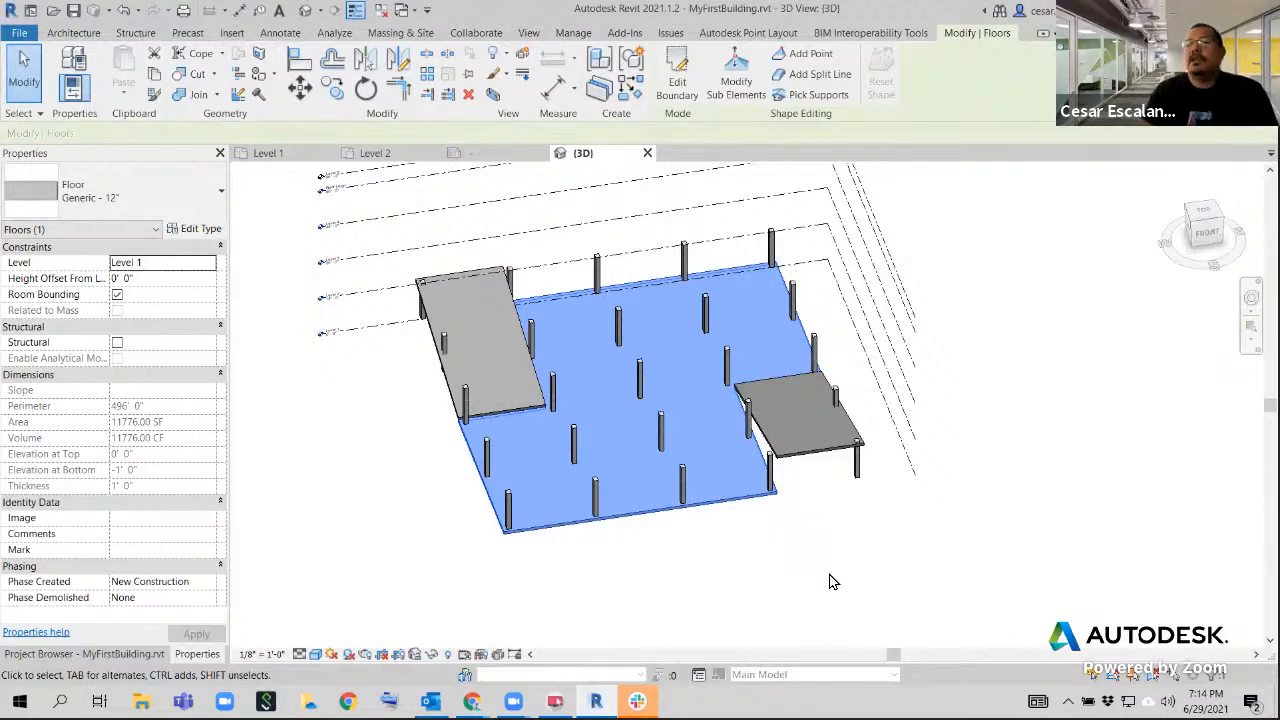
pyautogui.press('Escape')
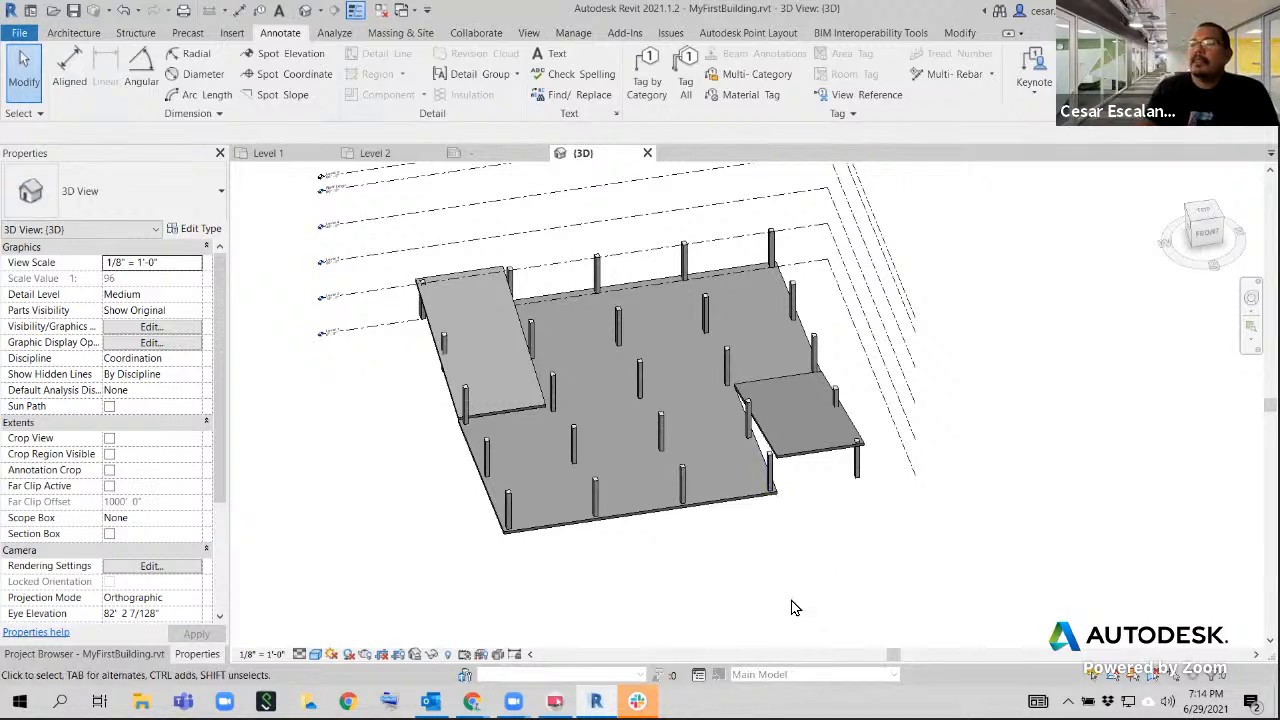
pyautogui.click(735, 506)
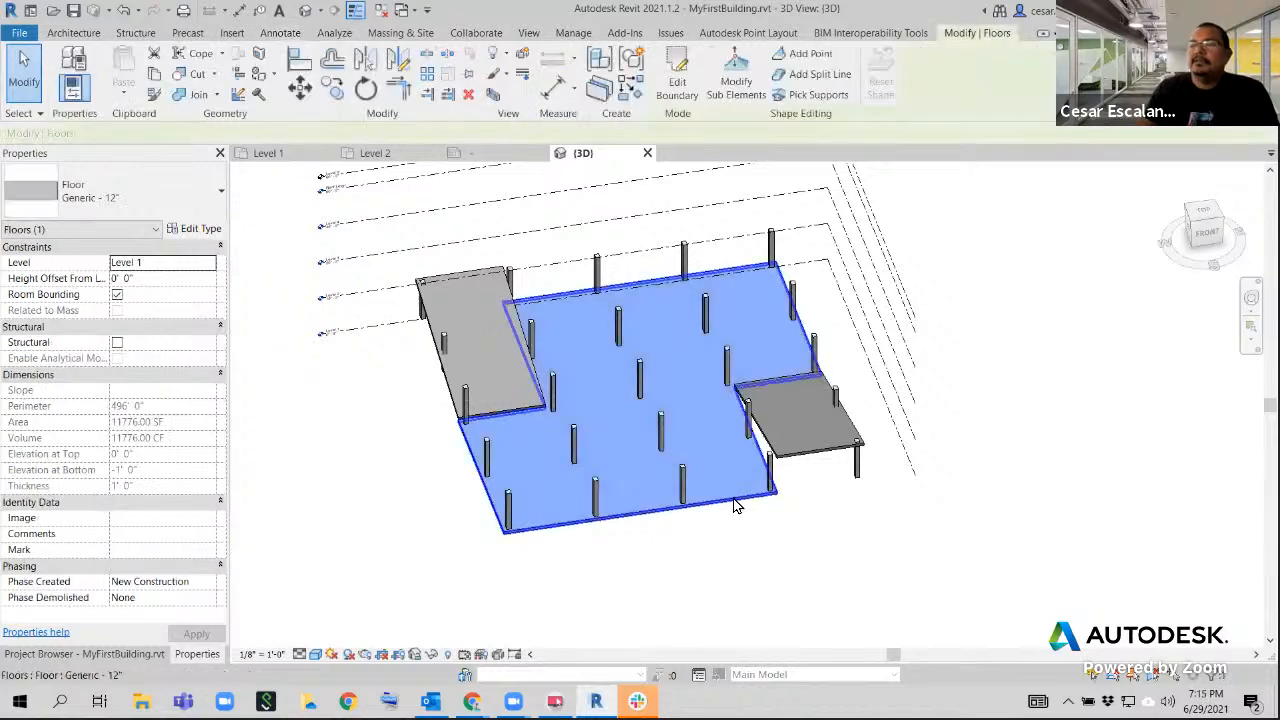
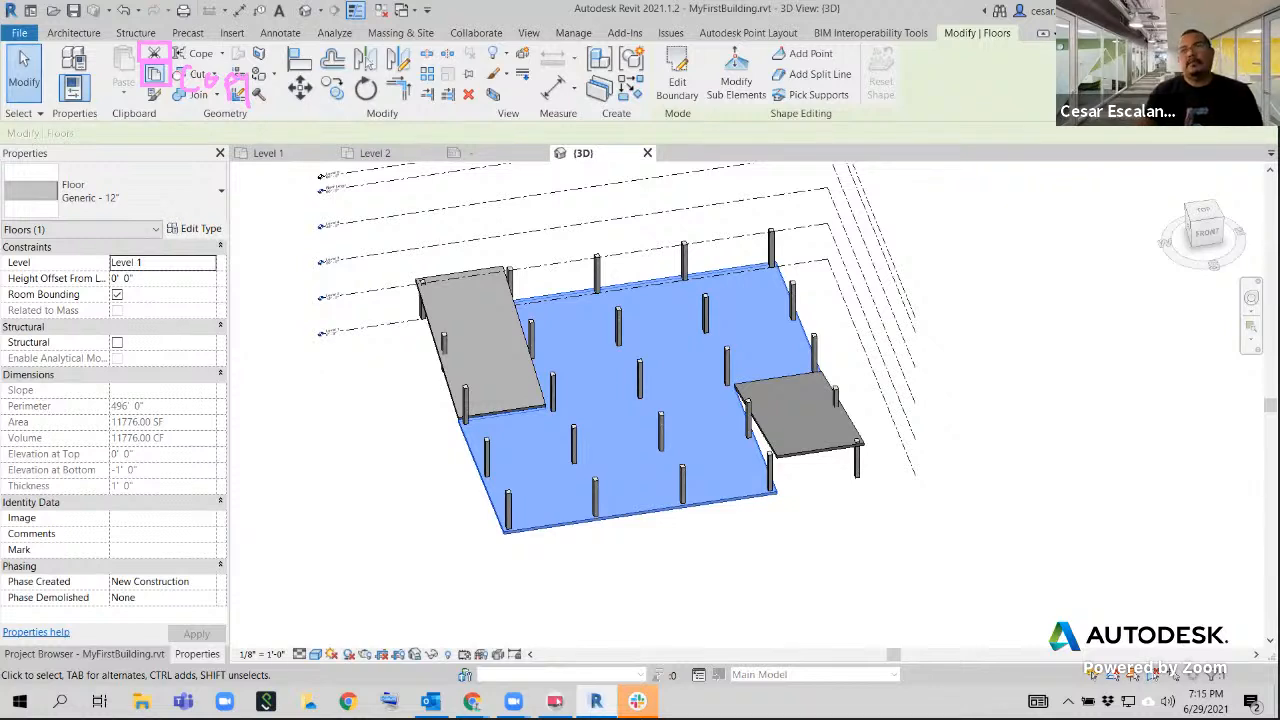
# Copy the selected Level 1 main floor and paste it aligned to Level 2
pyautogui.press('Escape')
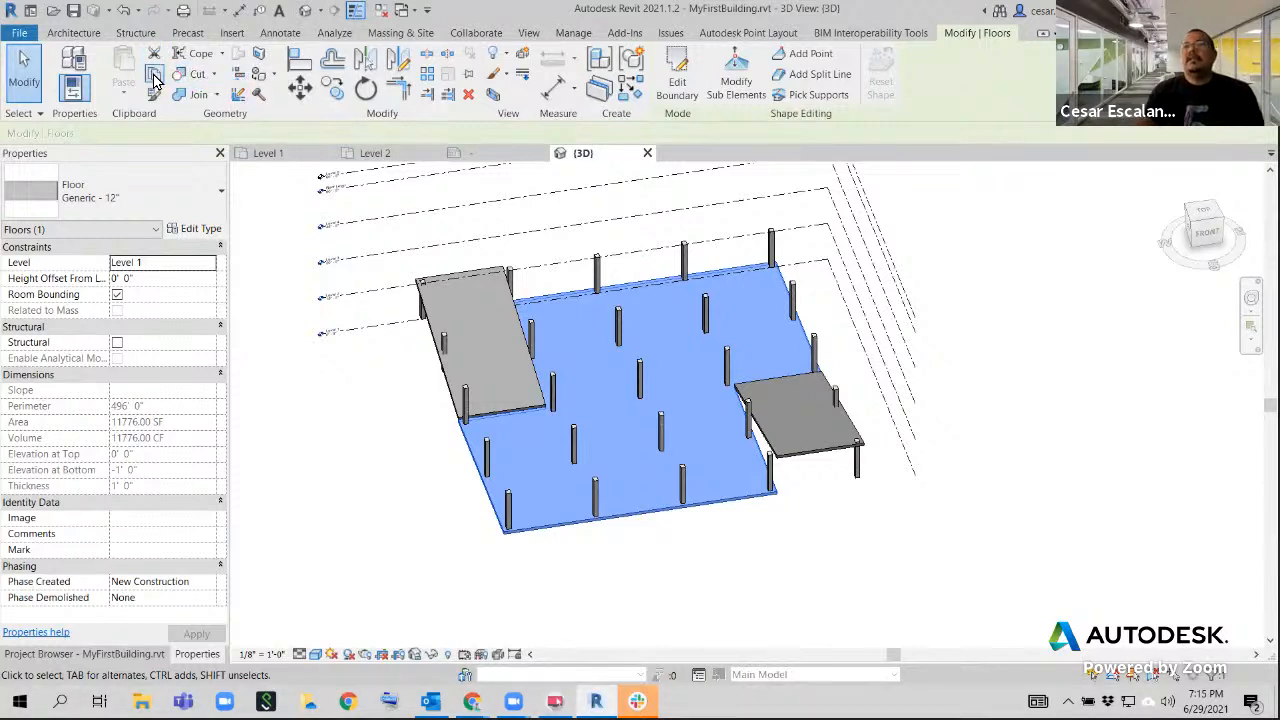
pyautogui.click(154, 76)
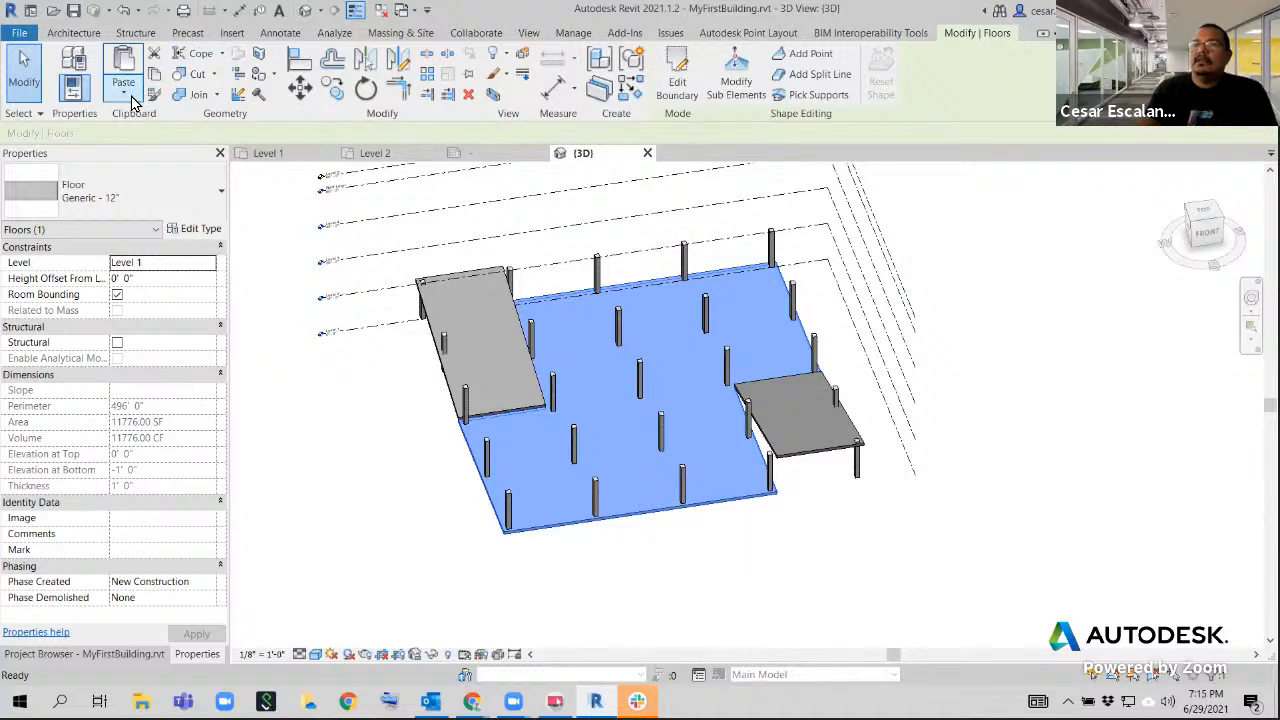
pyautogui.click(131, 96)
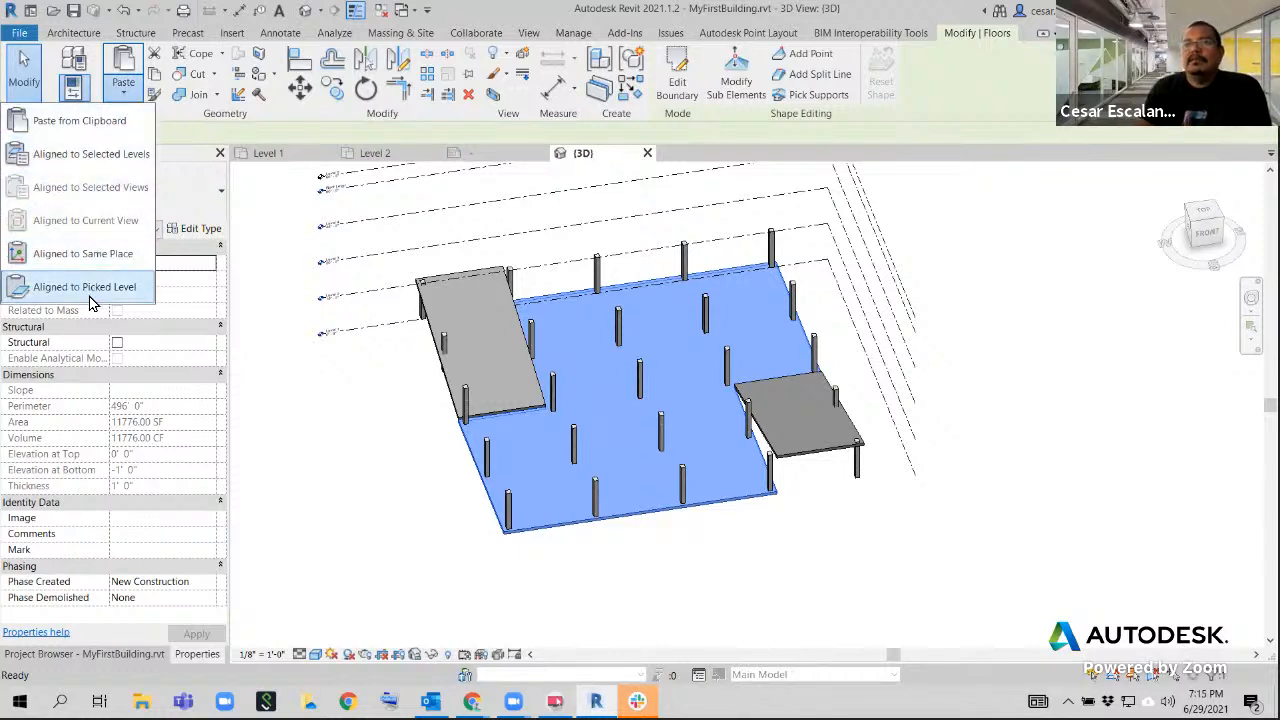
pyautogui.click(113, 159)
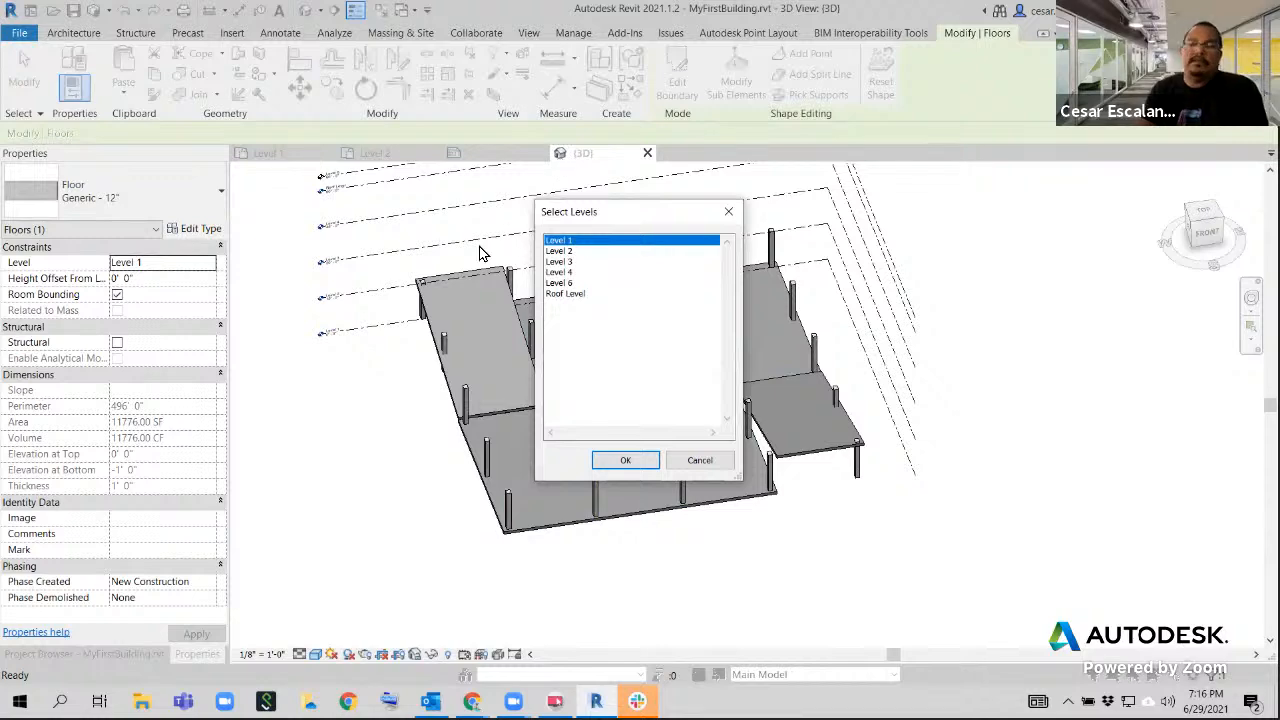
pyautogui.click(569, 251)
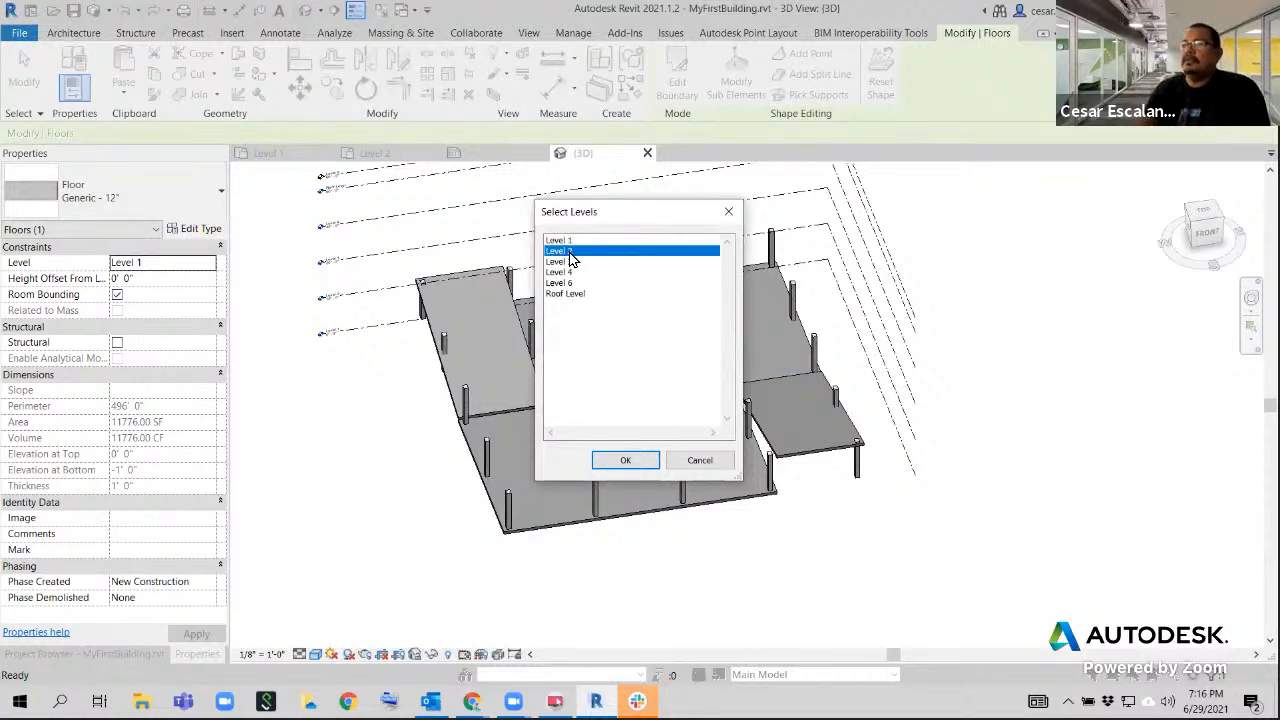
pyautogui.click(624, 460)
pyautogui.click(756, 530)
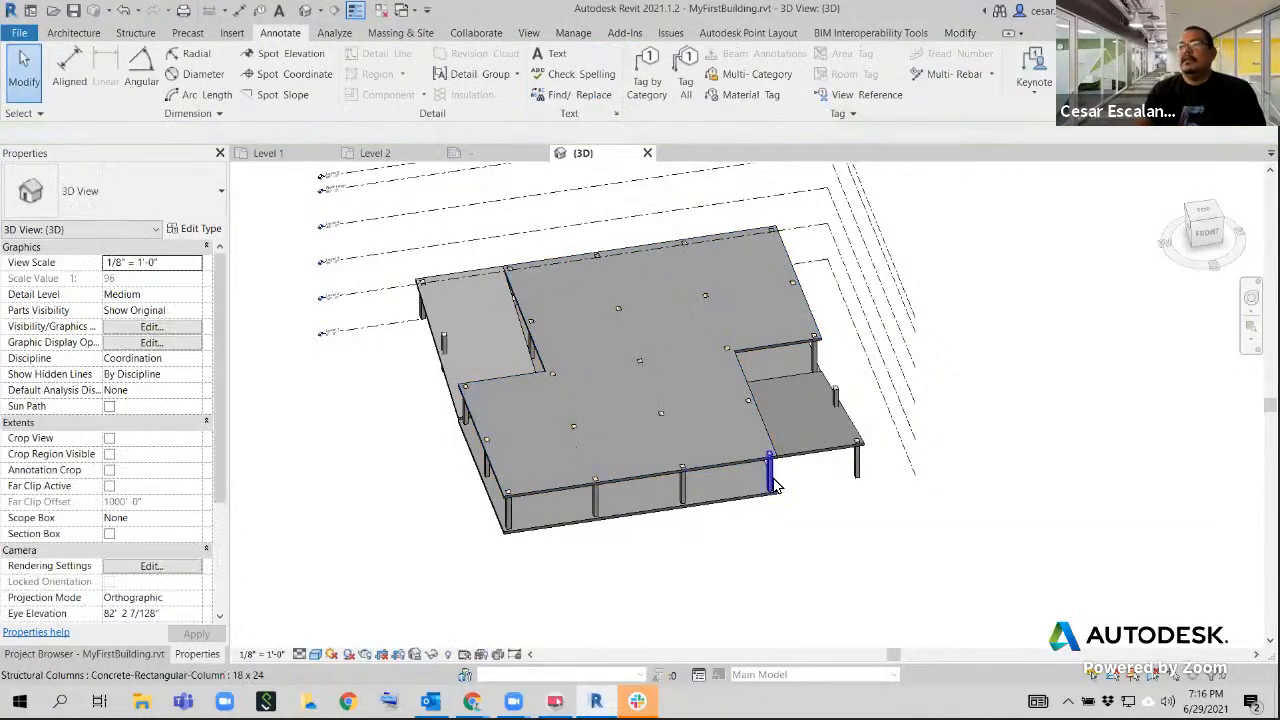
# Examine the Level 2 floor from several angles, including its outer edges and its position over the Level 1 floor
pyautogui.keyDown('shift'); pyautogui.moveTo(707, 575); pyautogui.dragTo(827, 605, button='middle'); pyautogui.keyUp('shift')
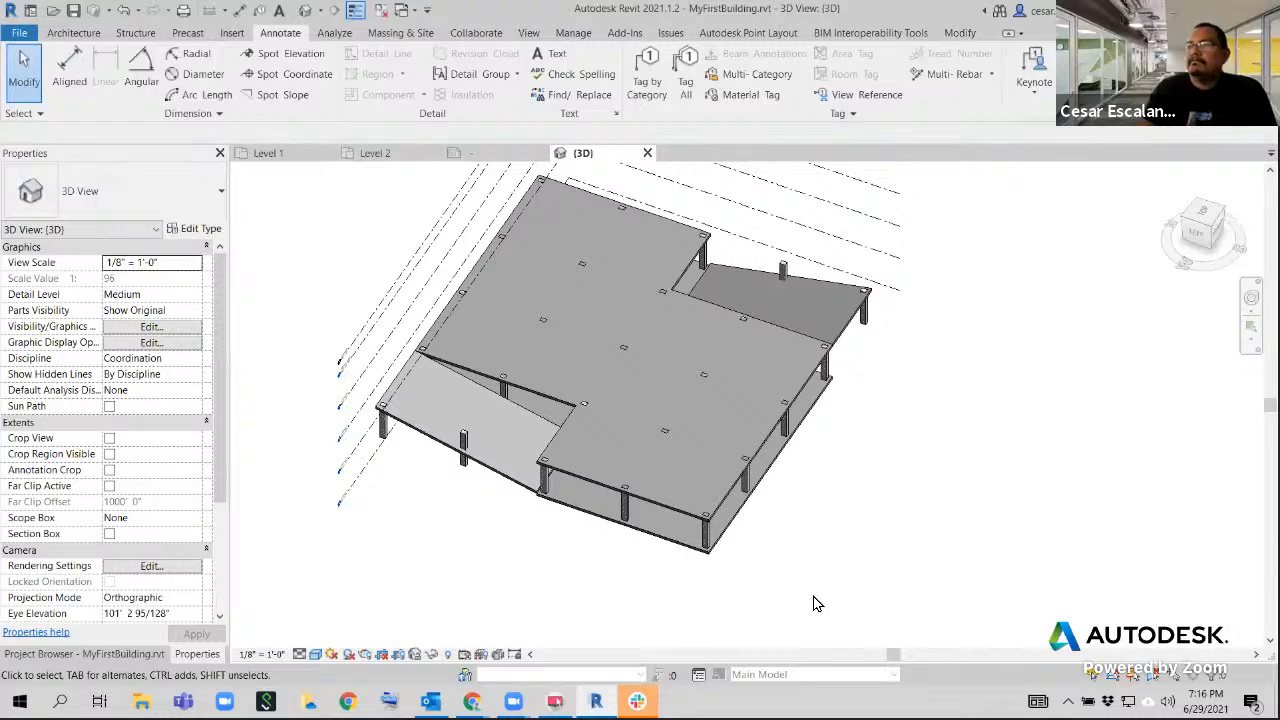
pyautogui.scroll(3, 817, 603)
pyautogui.scroll(3, 754, 517)
pyautogui.moveTo(789, 540); pyautogui.dragTo(786, 586, button='middle')
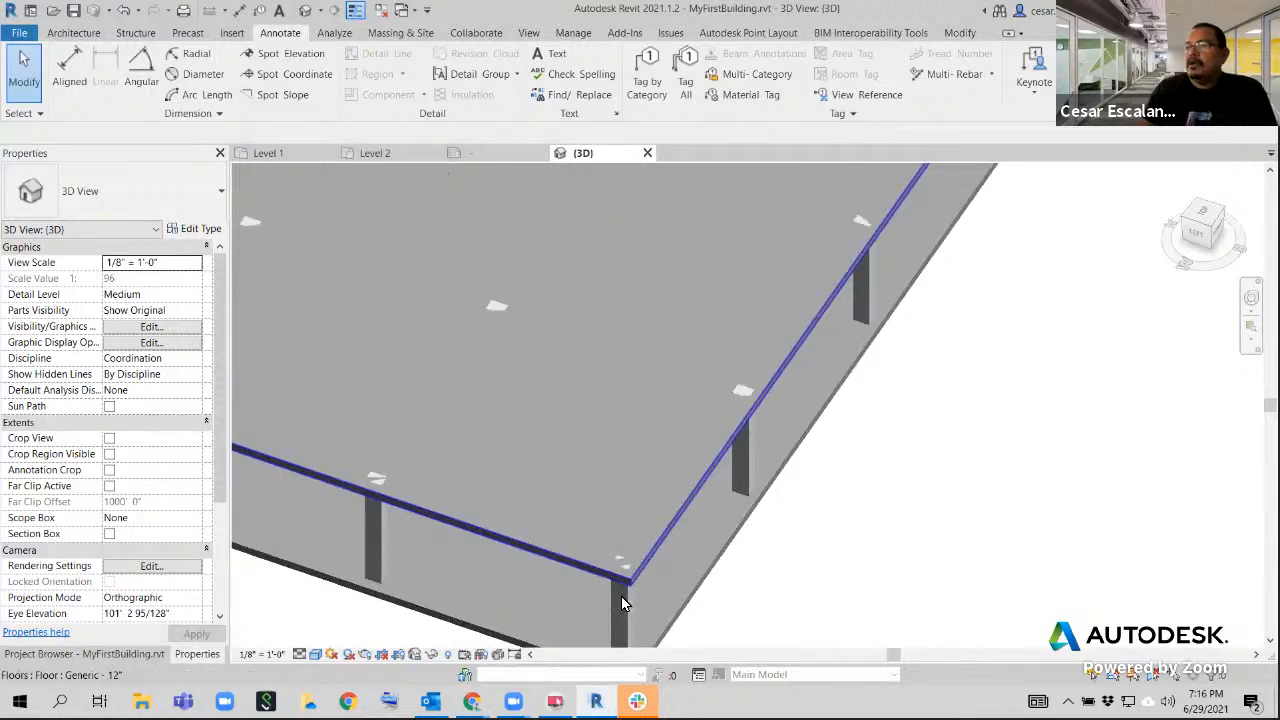
pyautogui.moveTo(707, 435); pyautogui.dragTo(723, 394, button='middle')
pyautogui.scroll(-2, 723, 394)
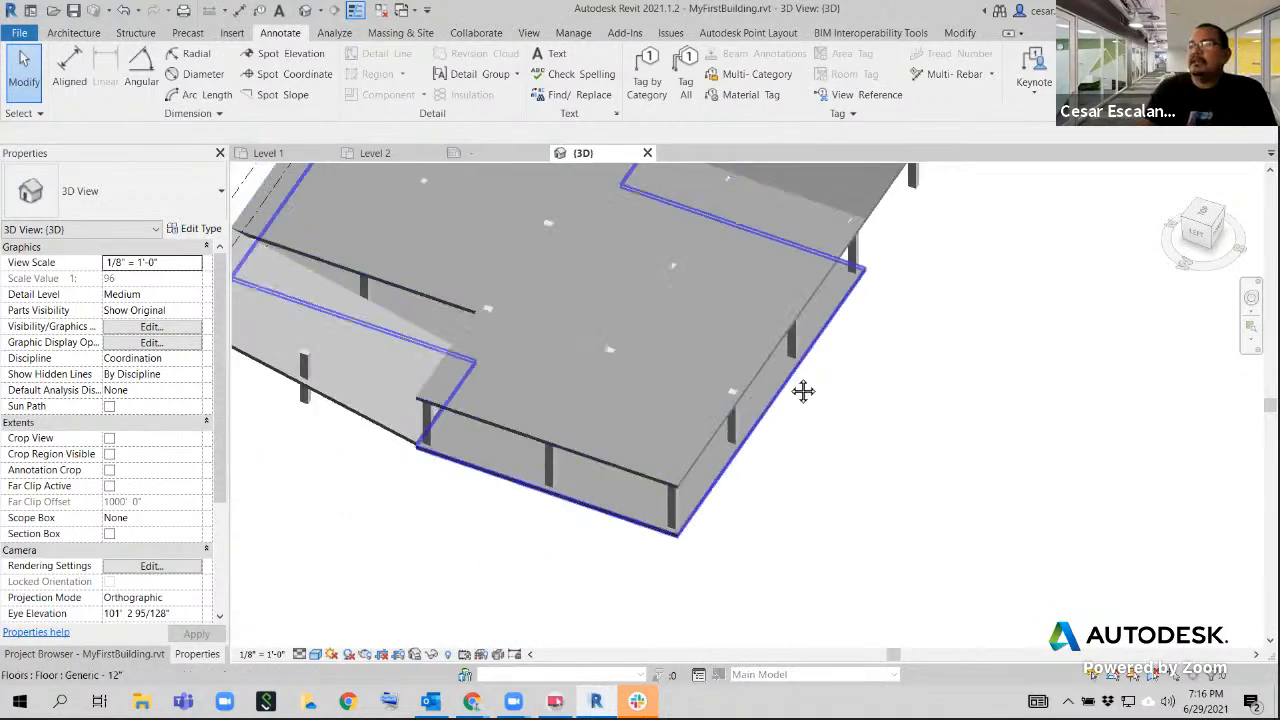
pyautogui.moveTo(803, 391); pyautogui.dragTo(774, 600, button='middle')
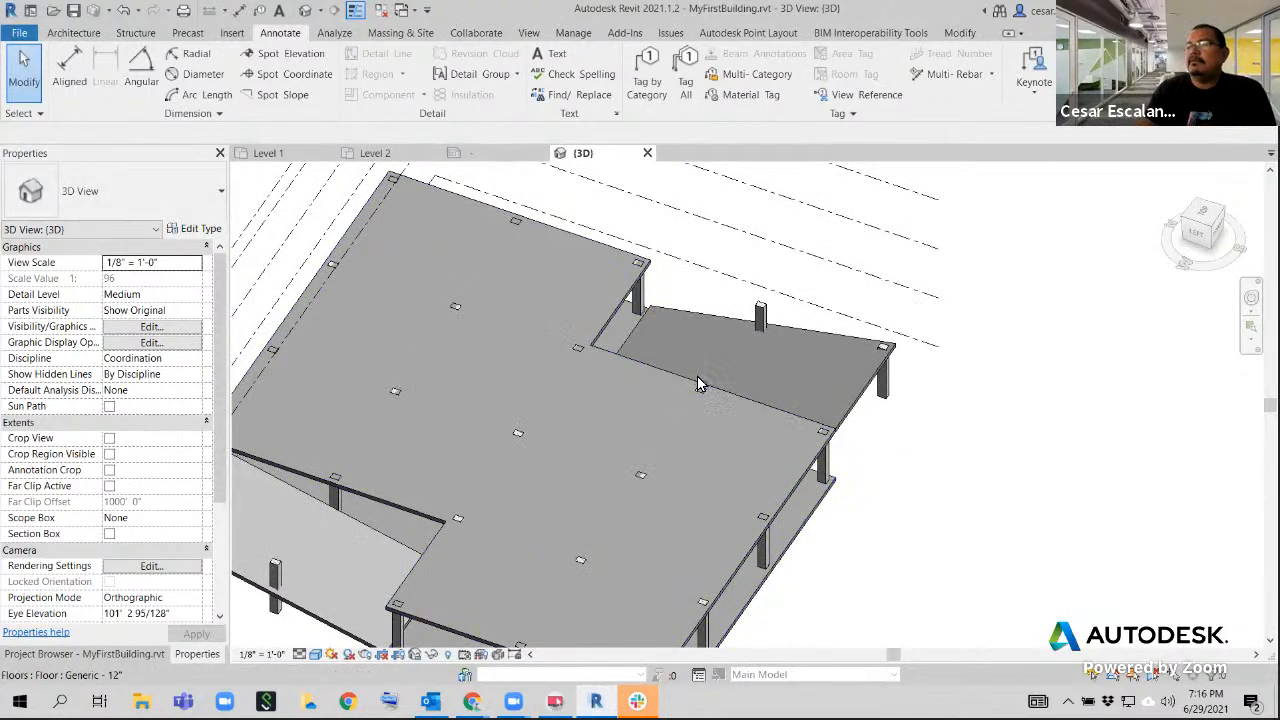
pyautogui.scroll(5, 700, 378)
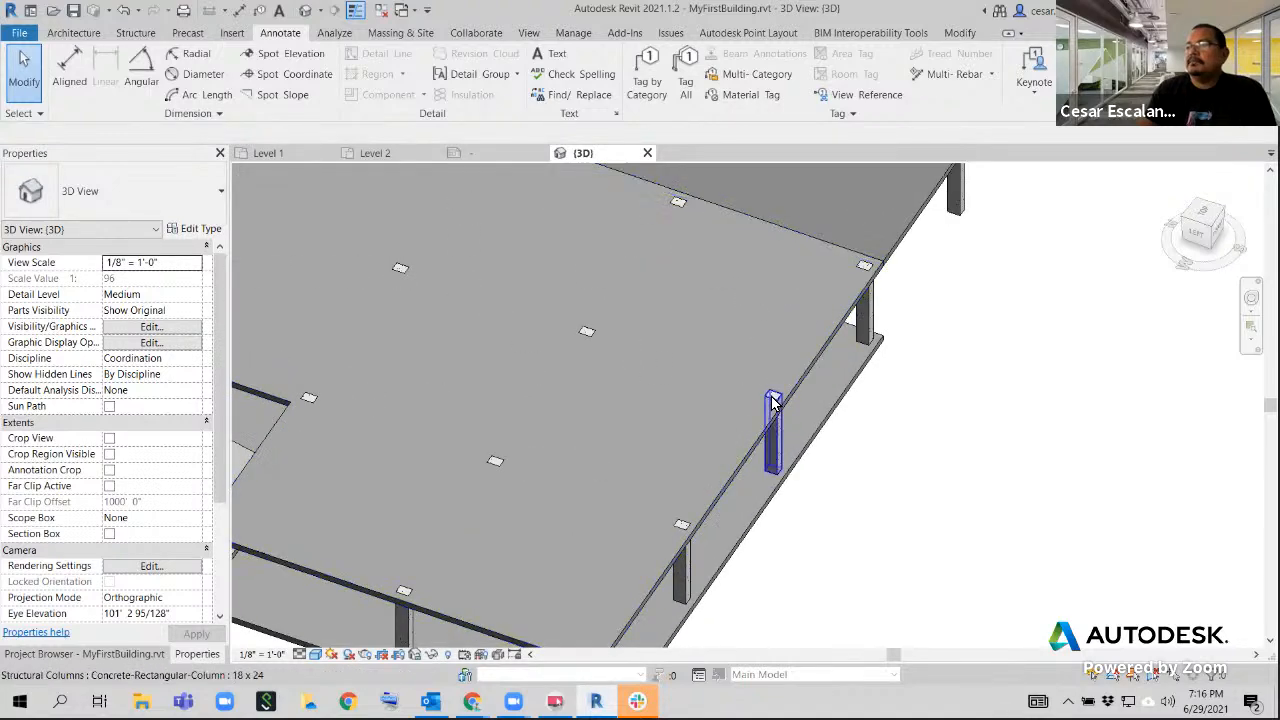
pyautogui.scroll(-4, 773, 420)
pyautogui.scroll(3, 595, 446)
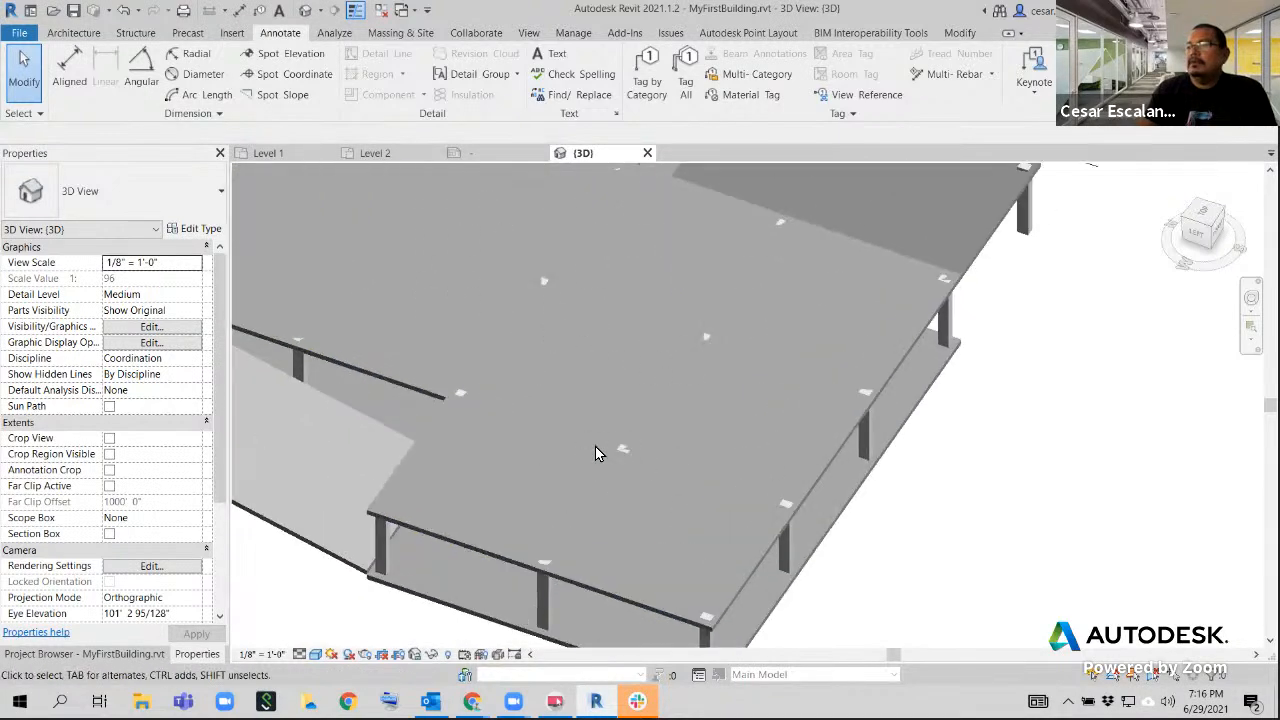
pyautogui.scroll(-4, 620, 450)
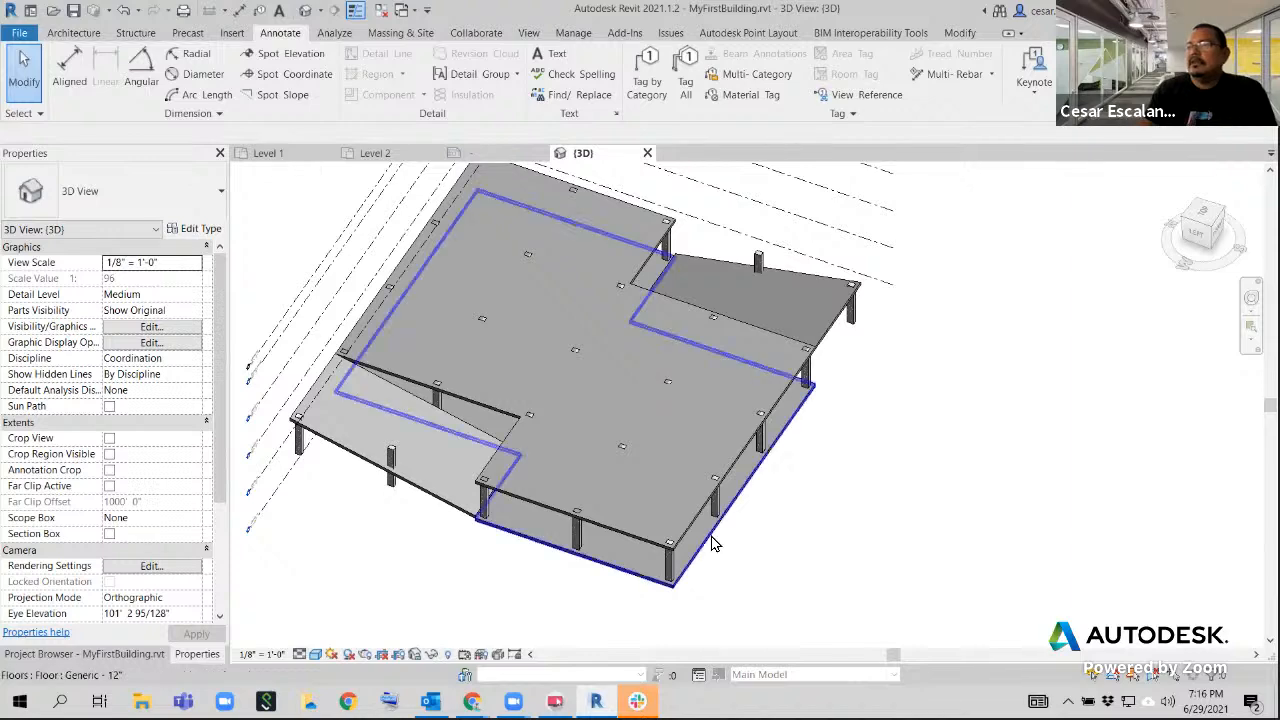
pyautogui.scroll(3, 710, 543)
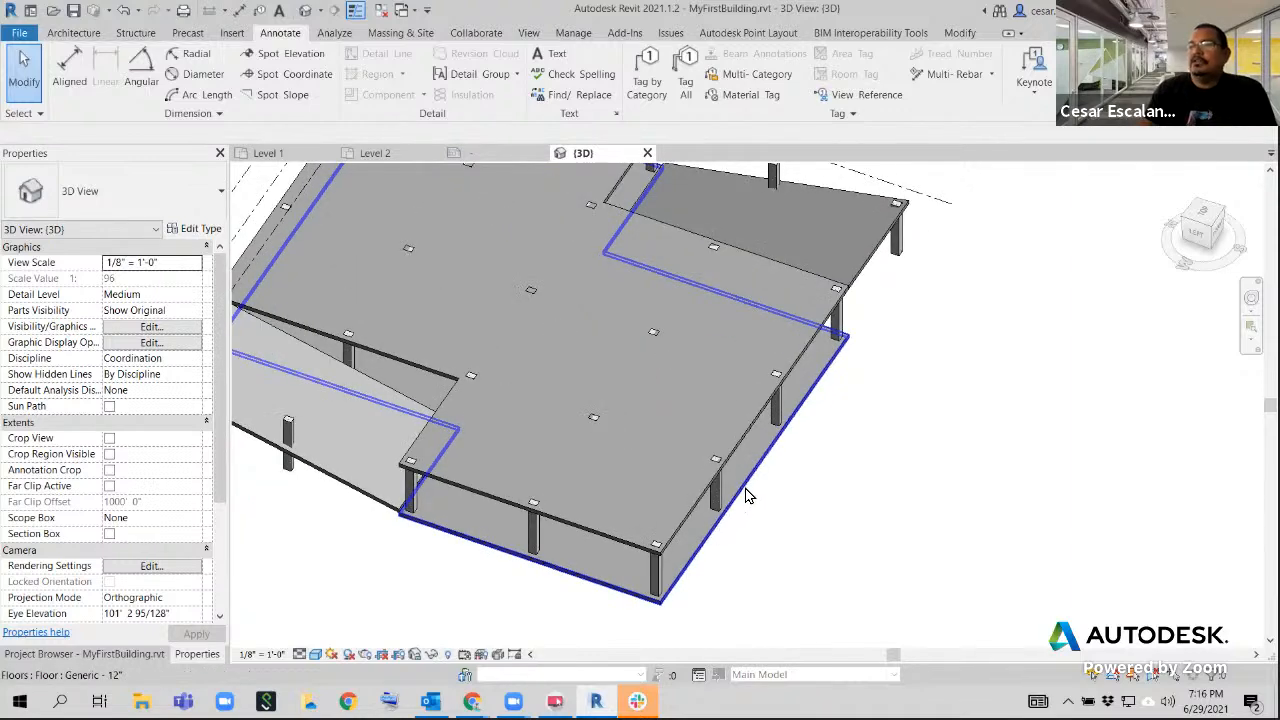
# Check the properties of a perimeter column, and examine how the columns meet the Level 2 floor near the building corner
pyautogui.click(716, 488)
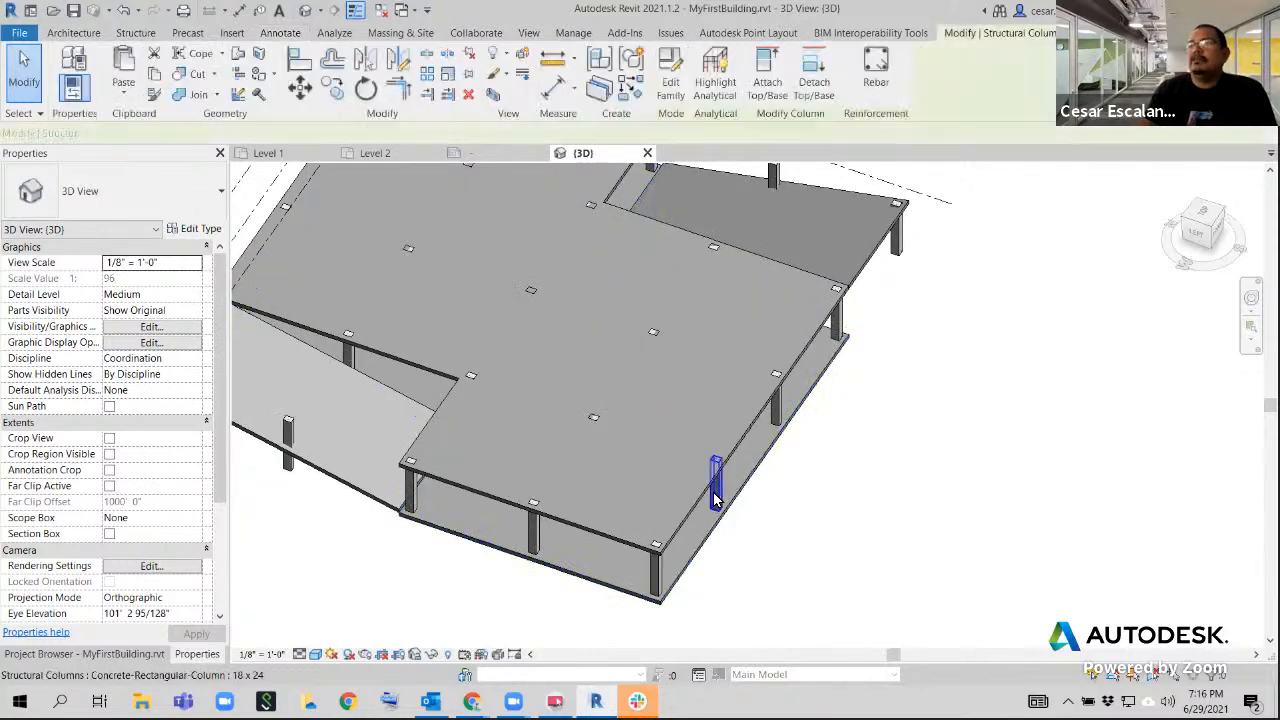
pyautogui.scroll(-2, 800, 400)
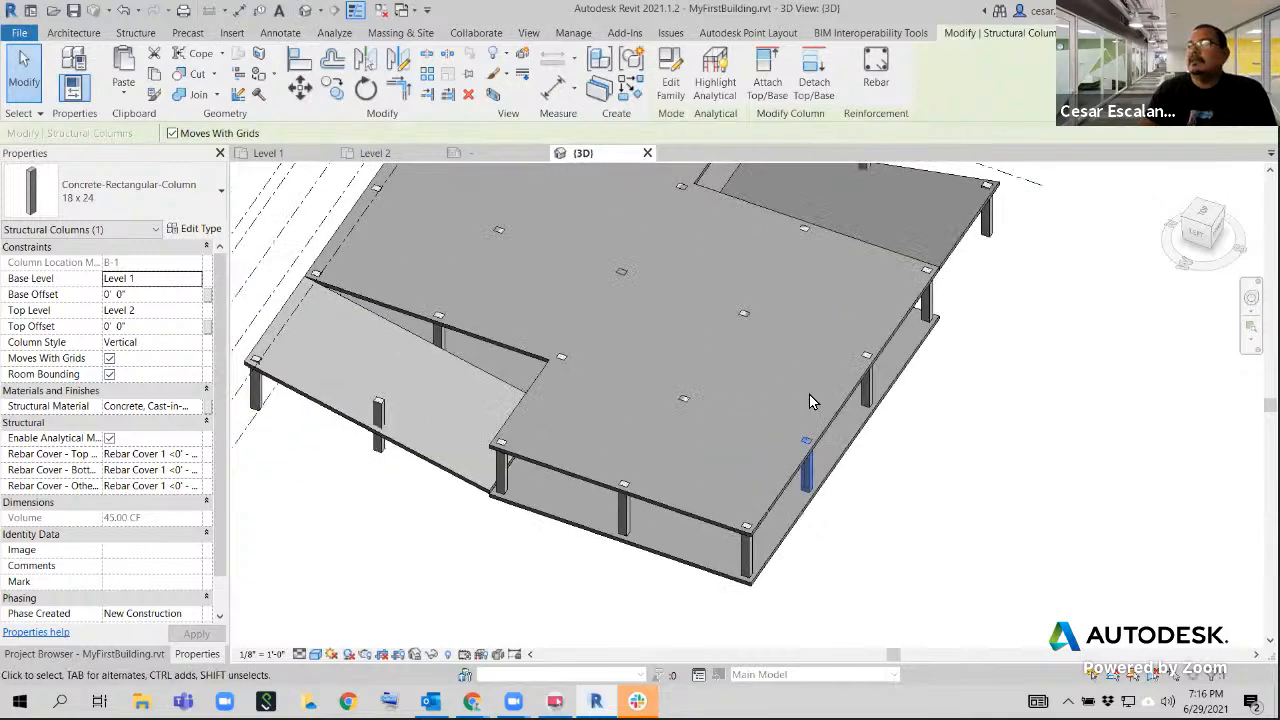
pyautogui.click(845, 506)
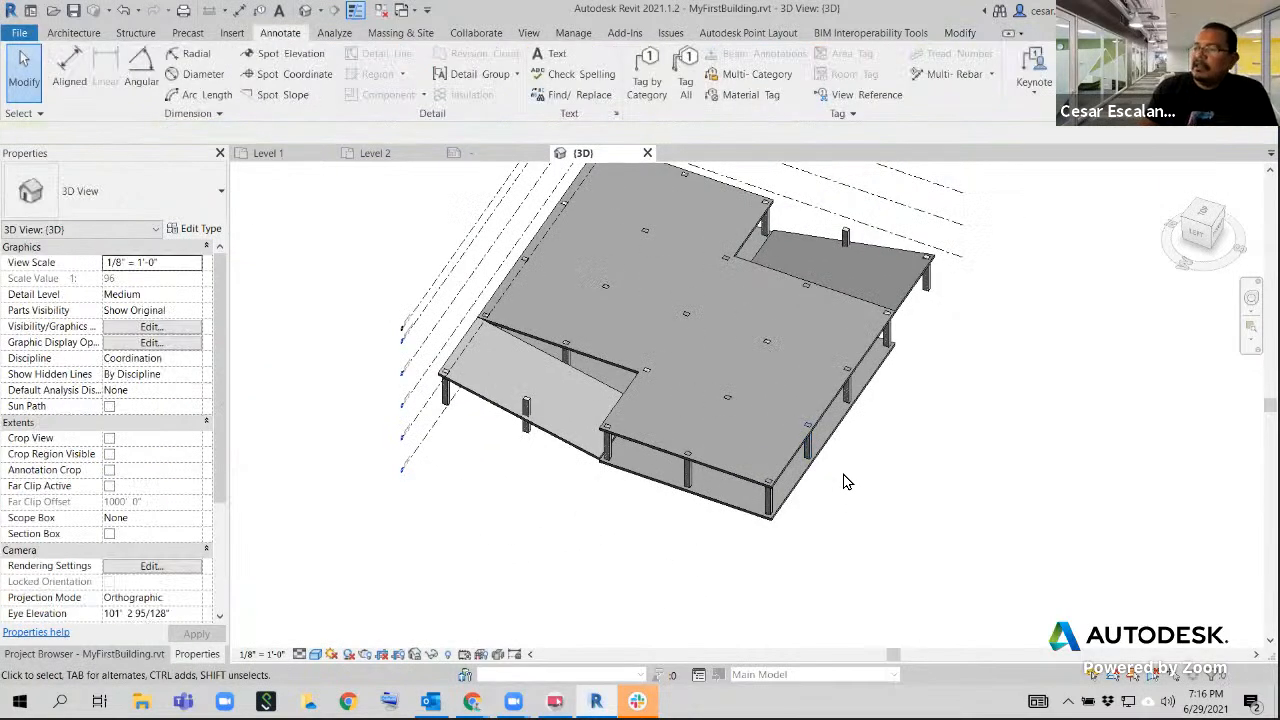
pyautogui.moveTo(843, 475); pyautogui.dragTo(843, 534, button='middle')
pyautogui.scroll(1, 726, 571)
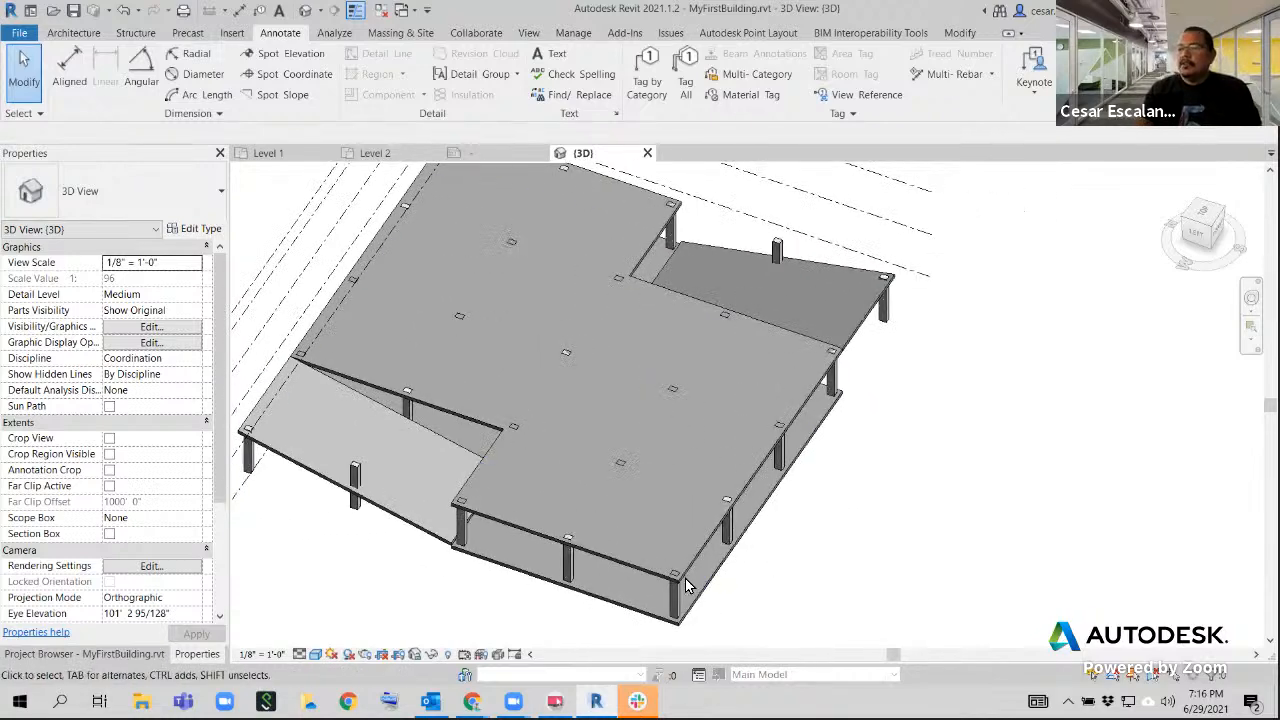
pyautogui.scroll(2, 689, 577)
pyautogui.scroll(3, 689, 577)
pyautogui.keyDown('shift'); pyautogui.moveTo(689, 577); pyautogui.dragTo(693, 512, button='middle'); pyautogui.keyUp('shift')
pyautogui.scroll(-4, 679, 498)
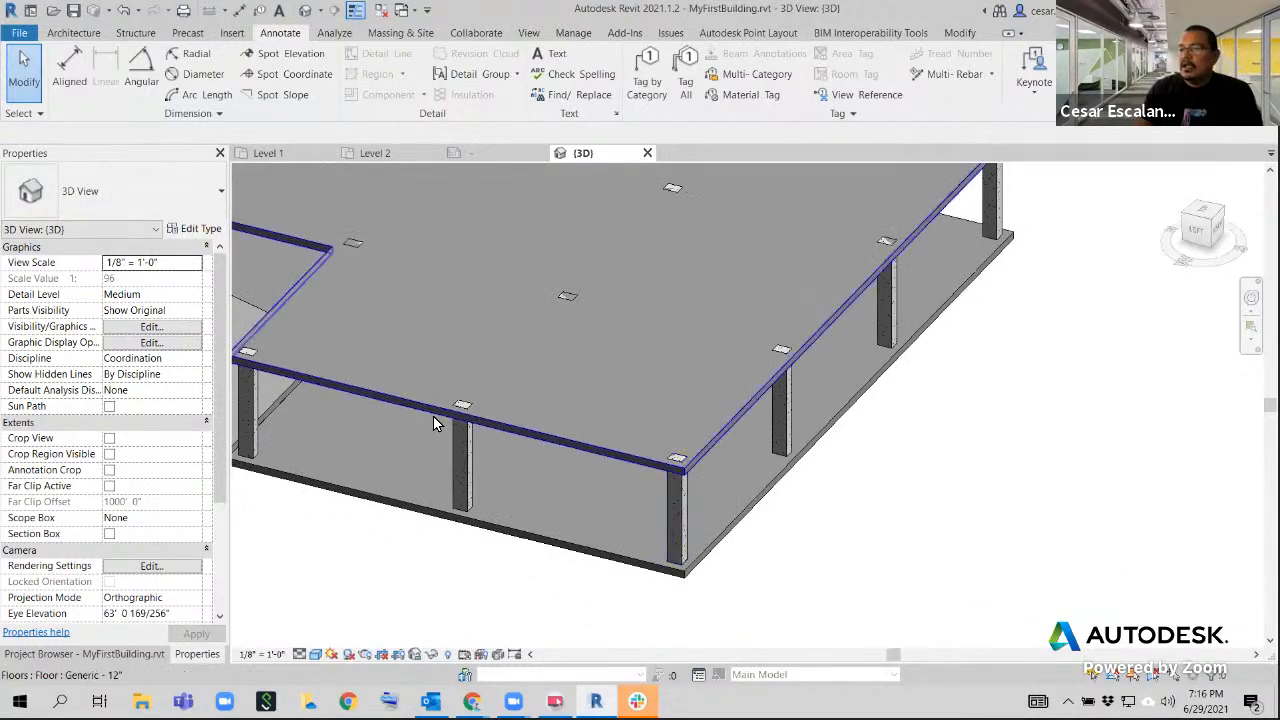
pyautogui.scroll(2, 480, 425)
pyautogui.scroll(-3, 505, 440)
pyautogui.scroll(3, 481, 401)
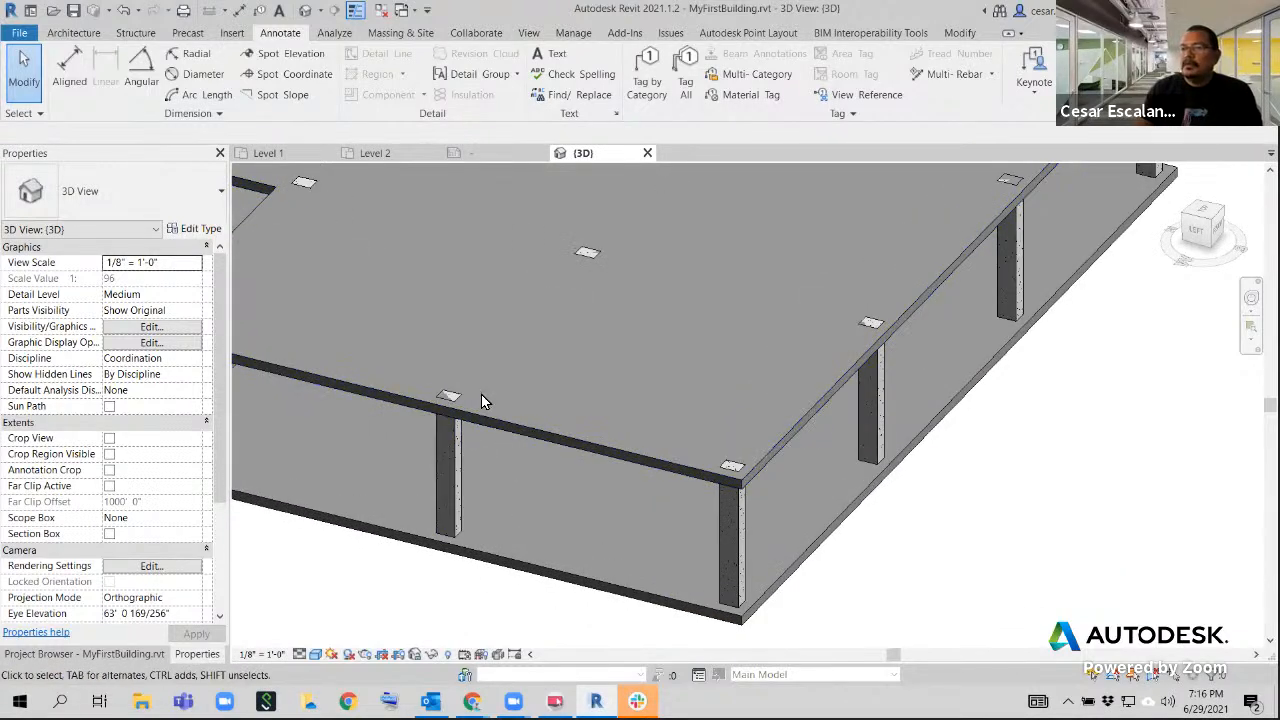
pyautogui.scroll(-5, 771, 485)
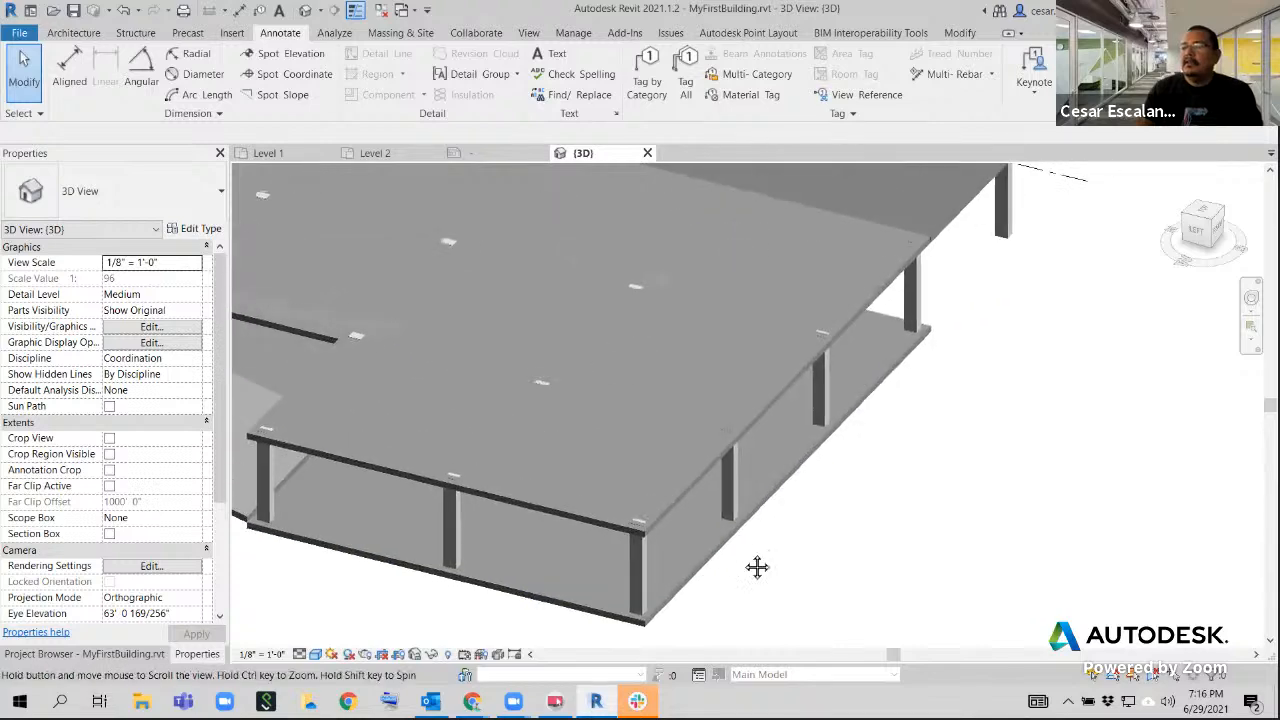
# Inspect the properties and available commands of the perimeter column next to the corner column
pyautogui.click(736, 514)
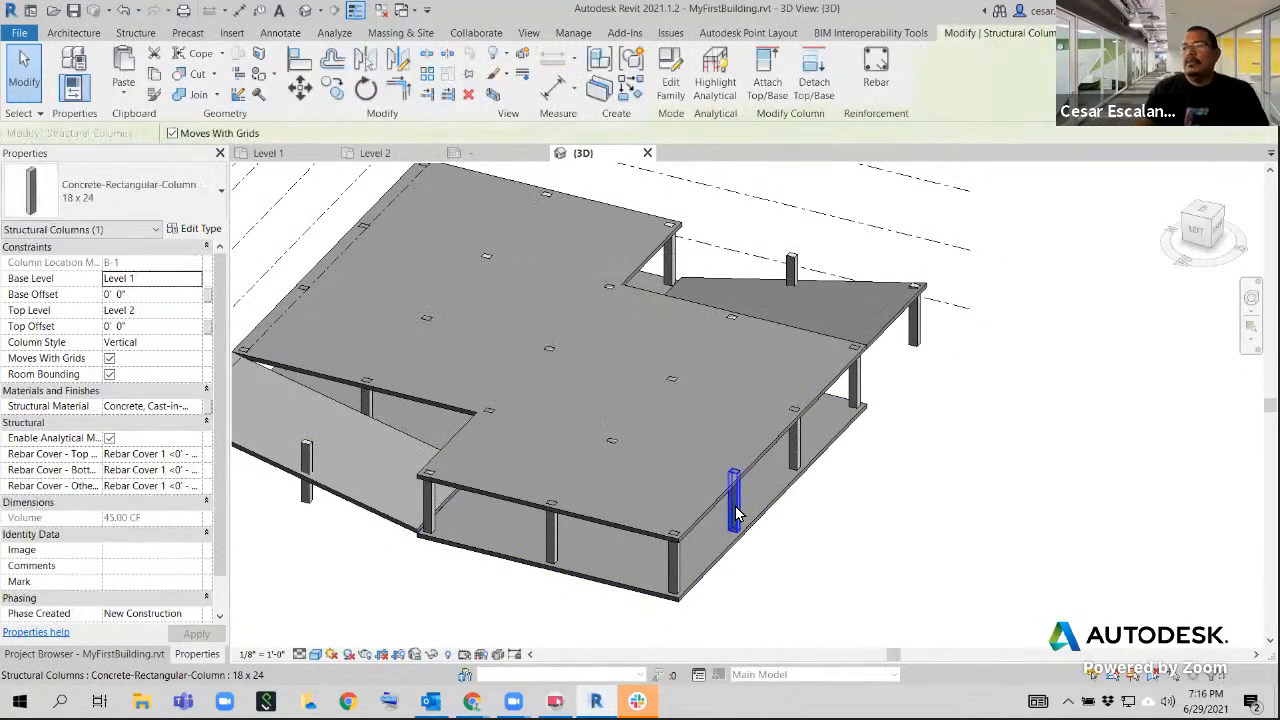
pyautogui.scroll(3, 735, 514)
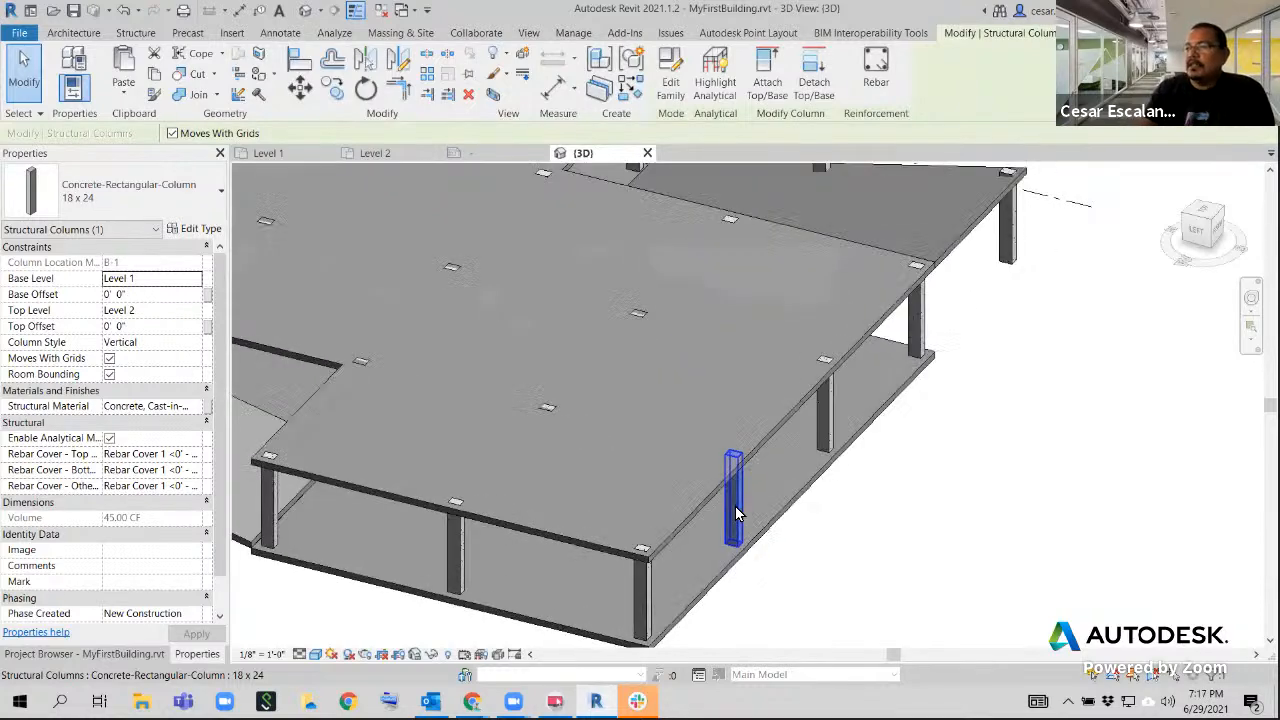
pyautogui.rightClick(736, 513)
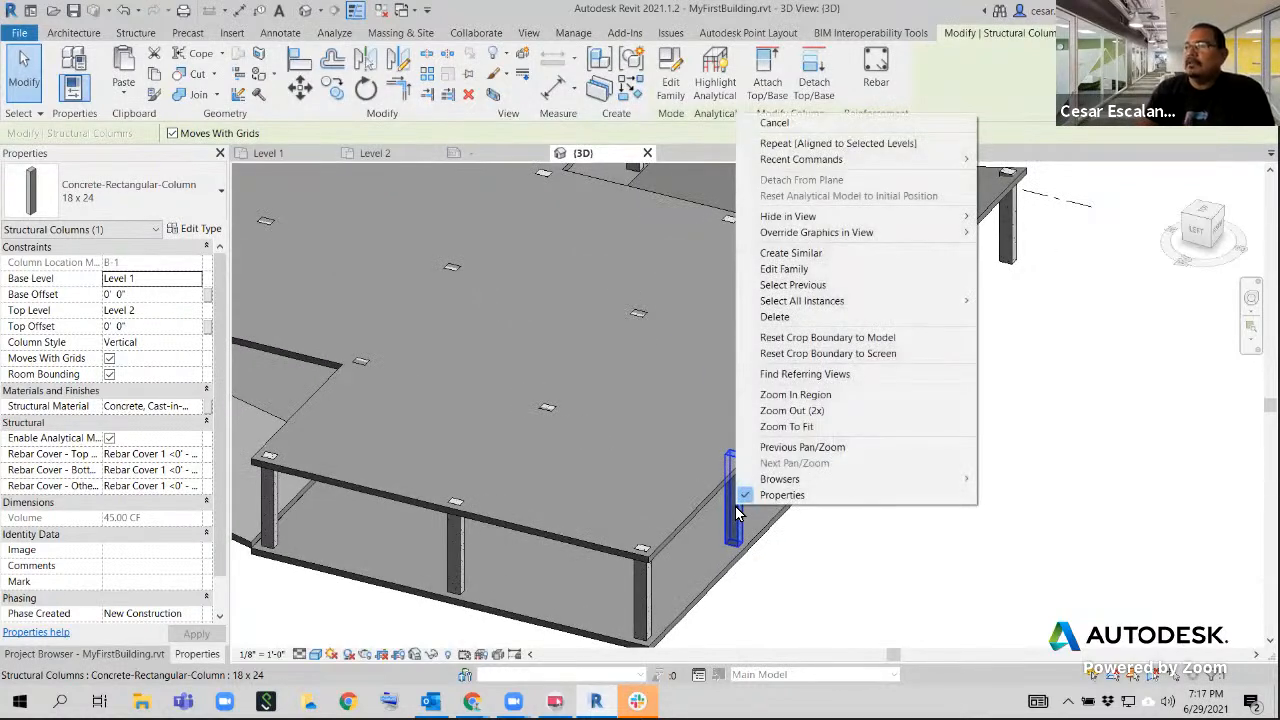
pyautogui.click(773, 570)
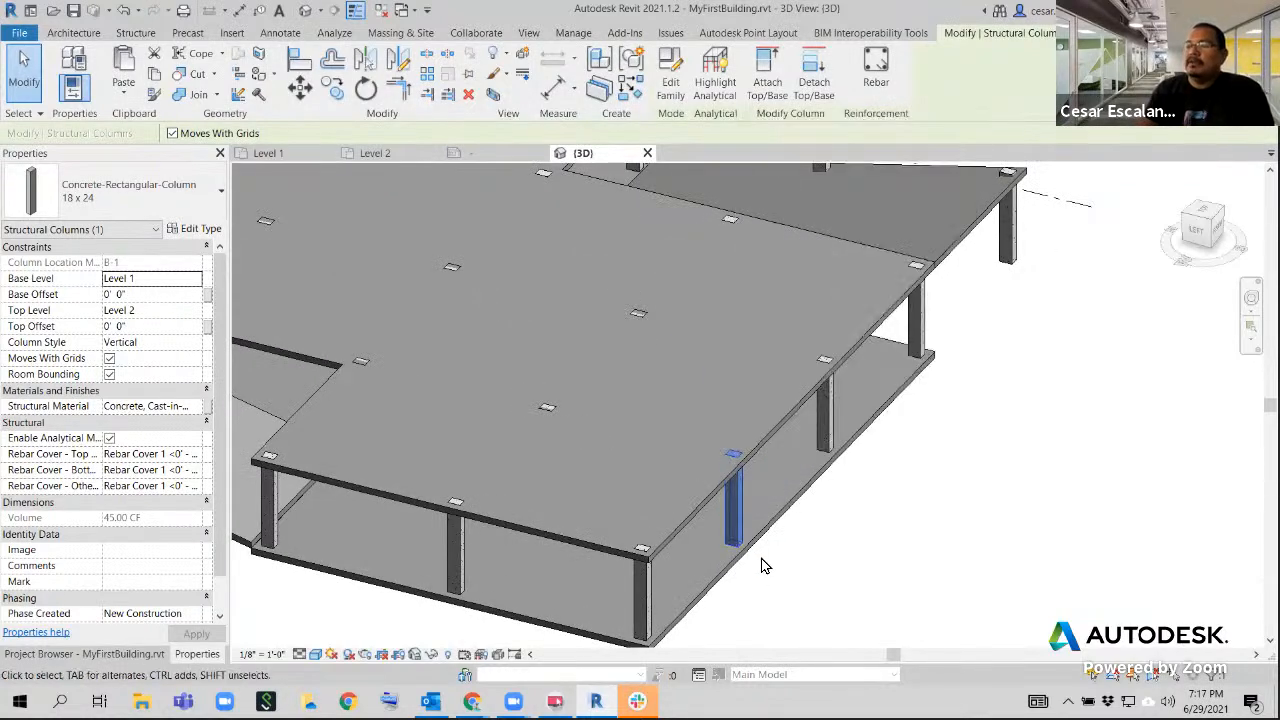
pyautogui.click(687, 518)
pyautogui.press('Escape')
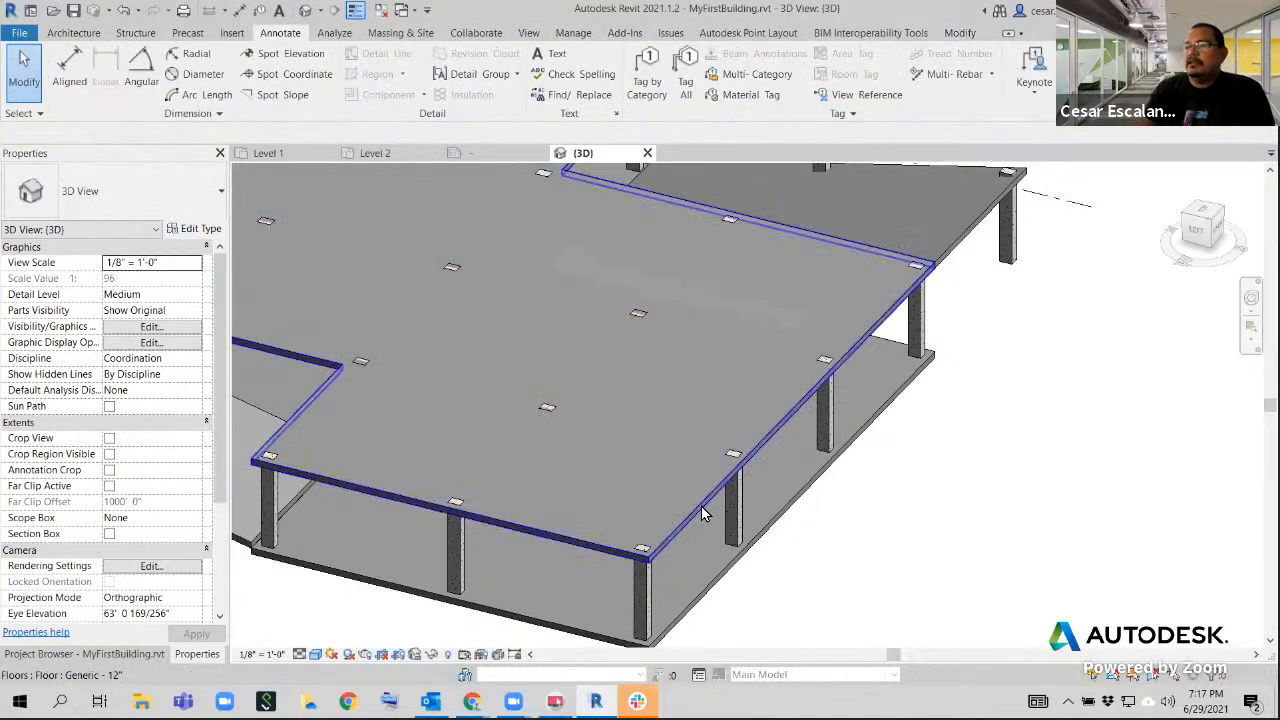
# Change the Level 2 floor's type to 3" LW Concrete on 2" Metal Deck
pyautogui.click(661, 538)
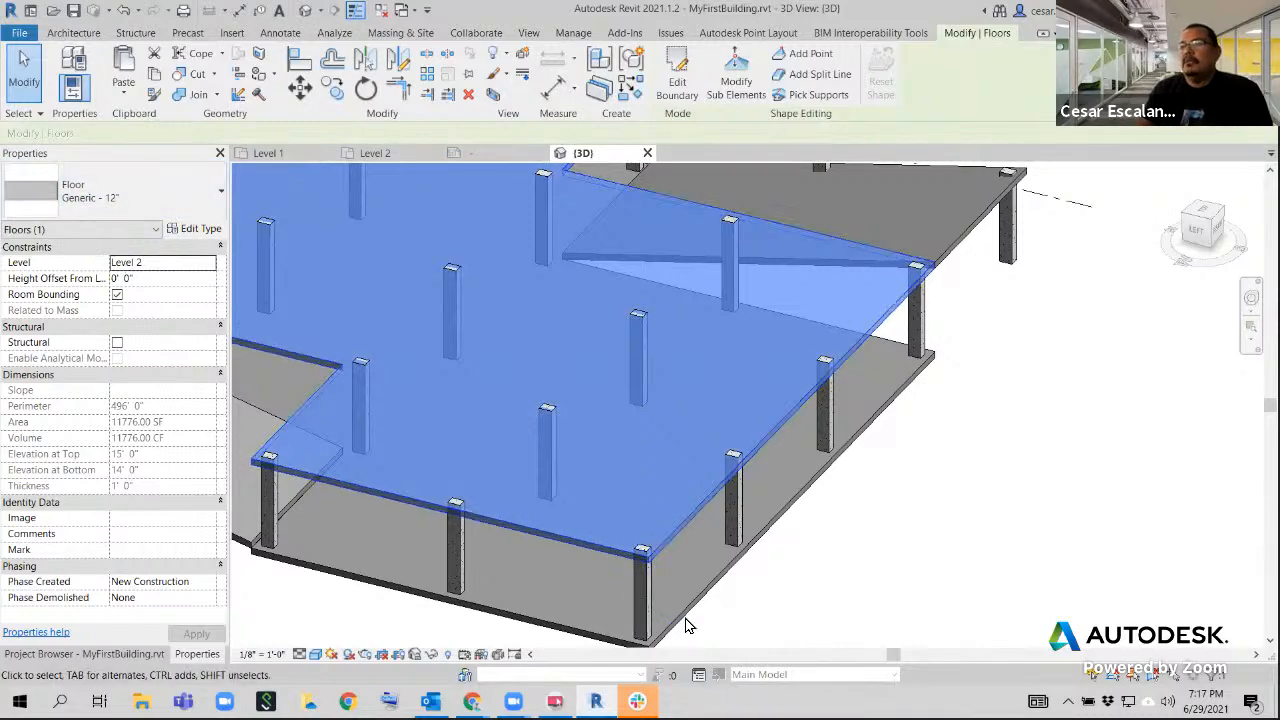
pyautogui.click(817, 530)
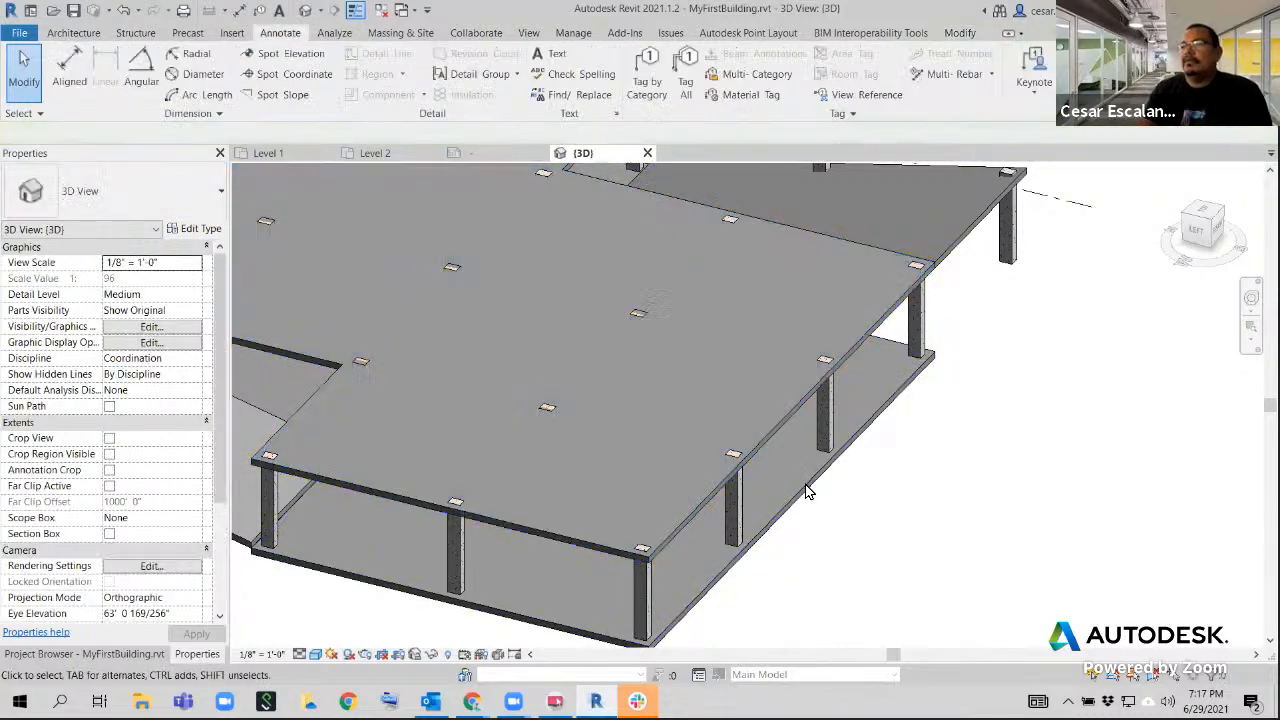
pyautogui.click(777, 428)
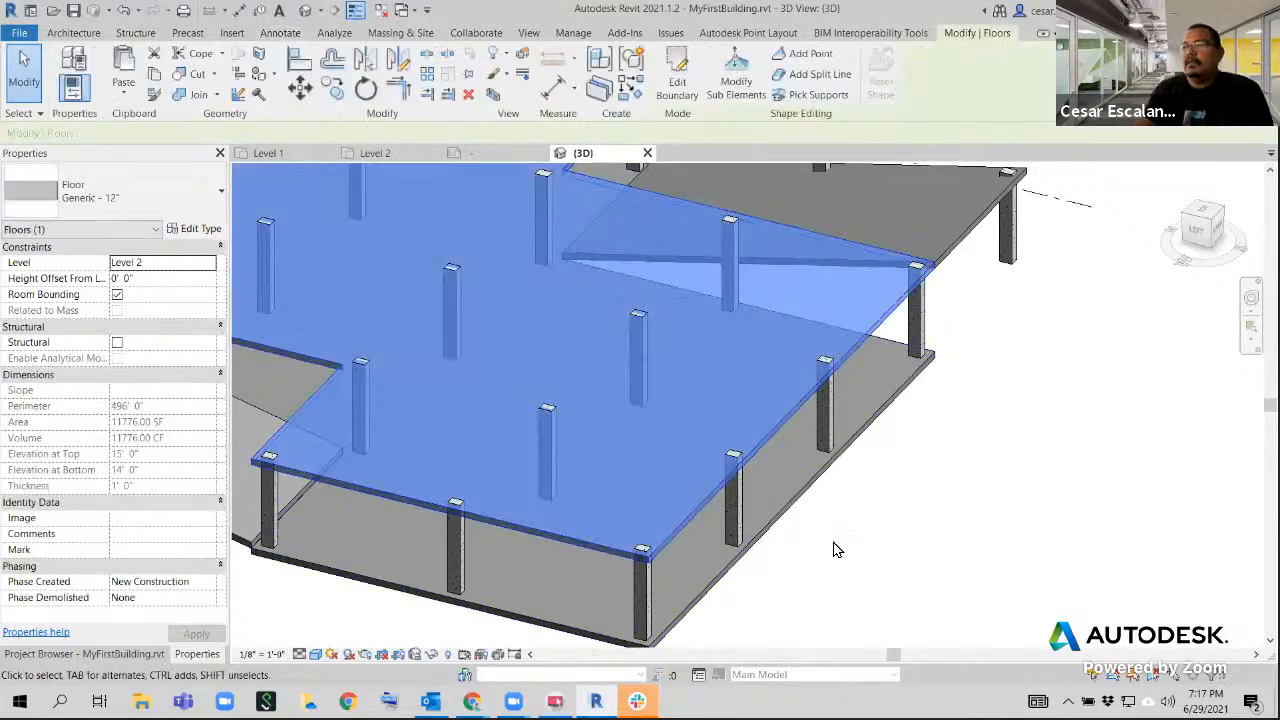
pyautogui.click(137, 199)
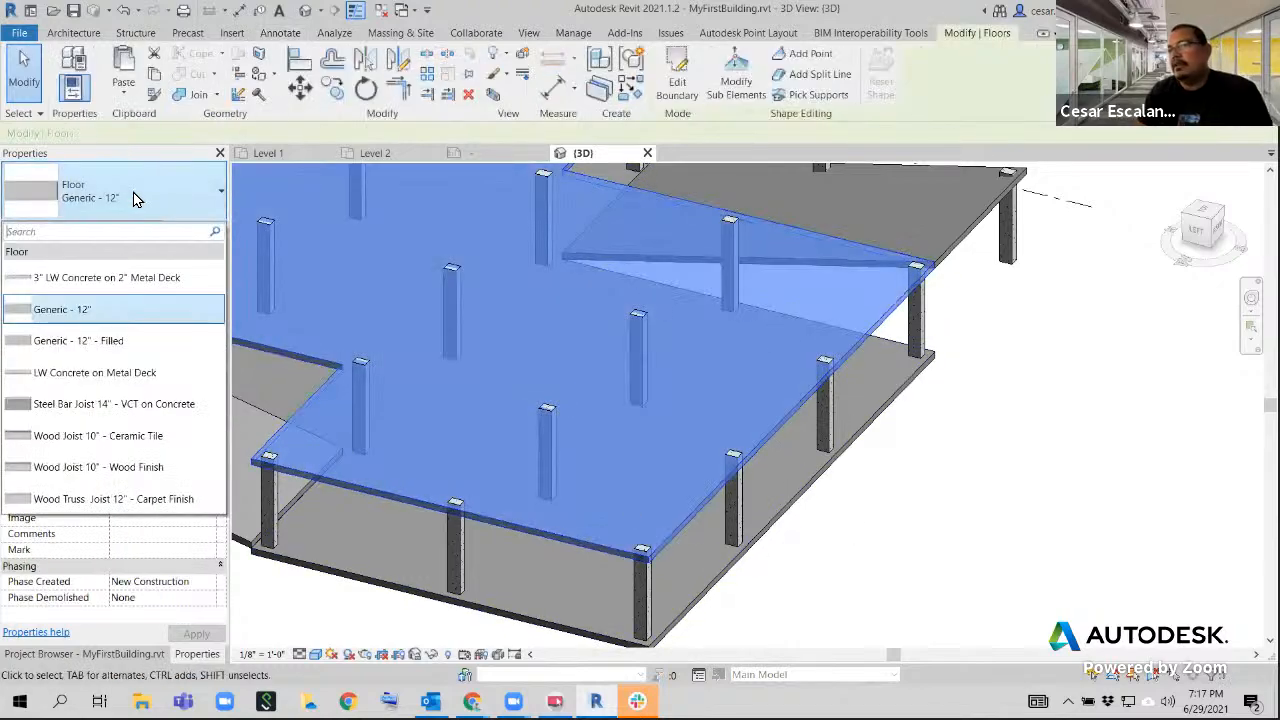
pyautogui.click(83, 280)
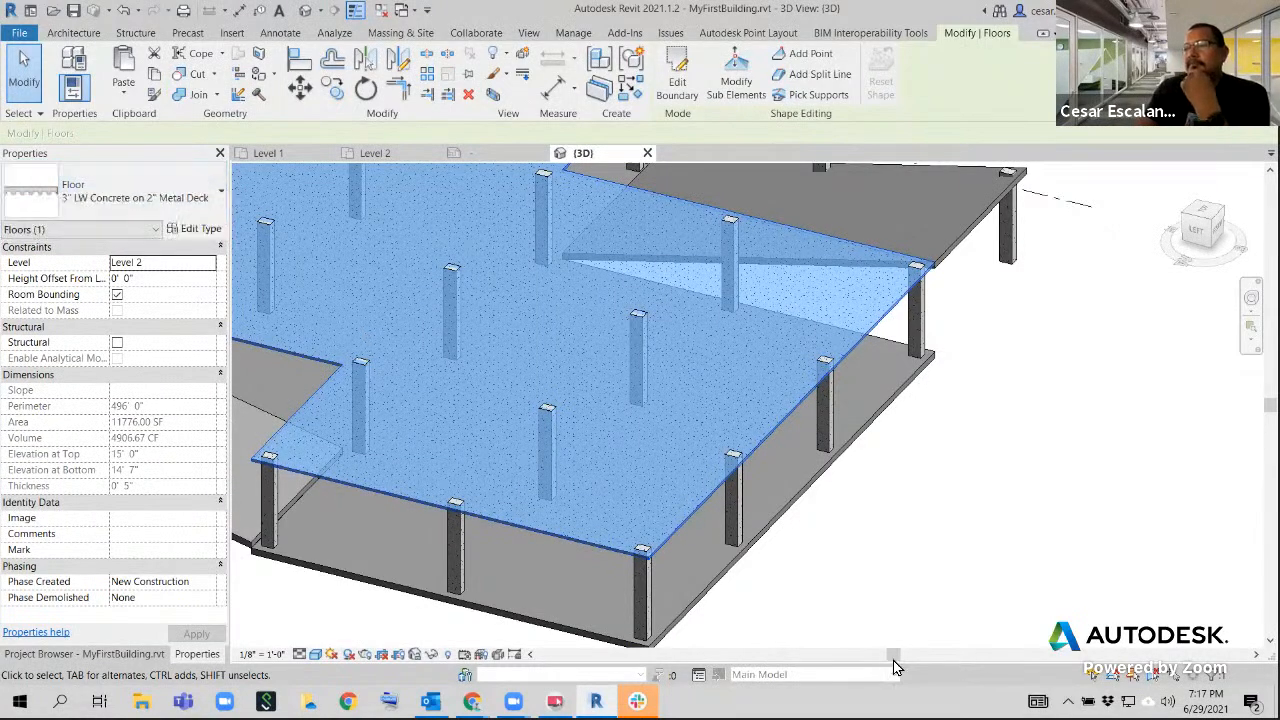
# Search the floor types for Generic and set the Level 2 floor back to Generic - 12"
pyautogui.click(183, 198)
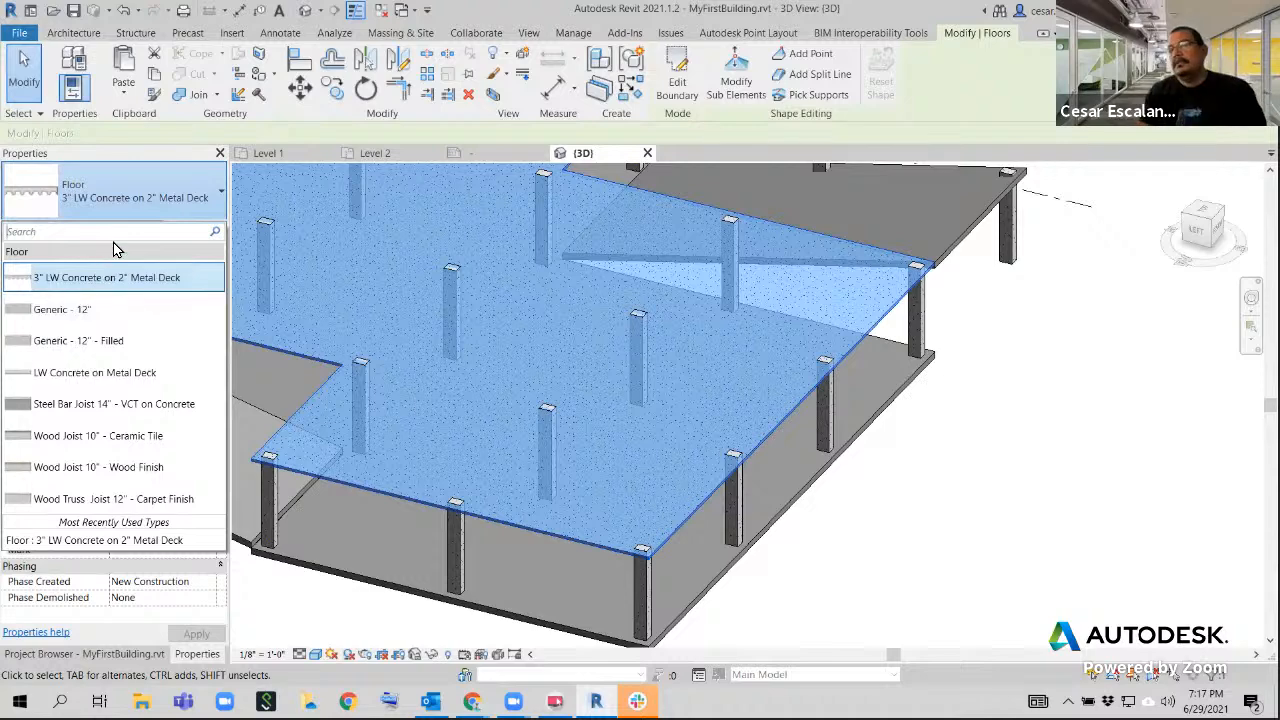
pyautogui.write('Generic')
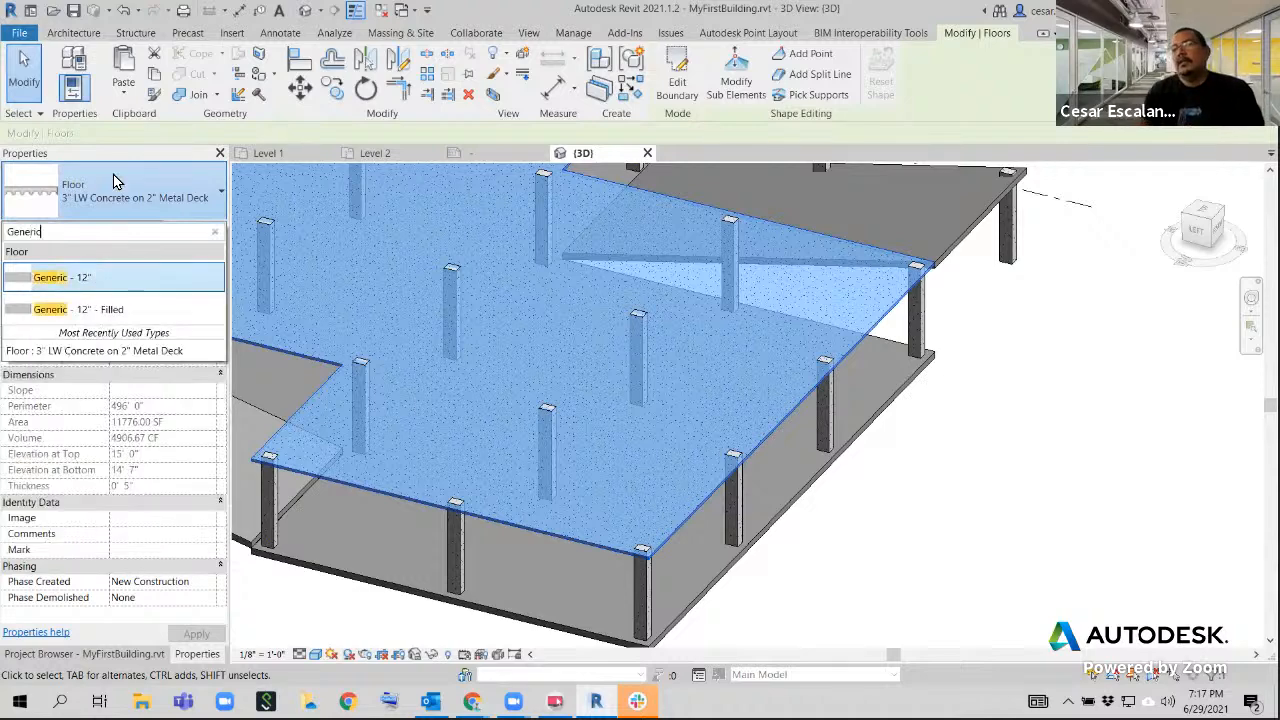
pyautogui.click(112, 285)
pyautogui.click(930, 597)
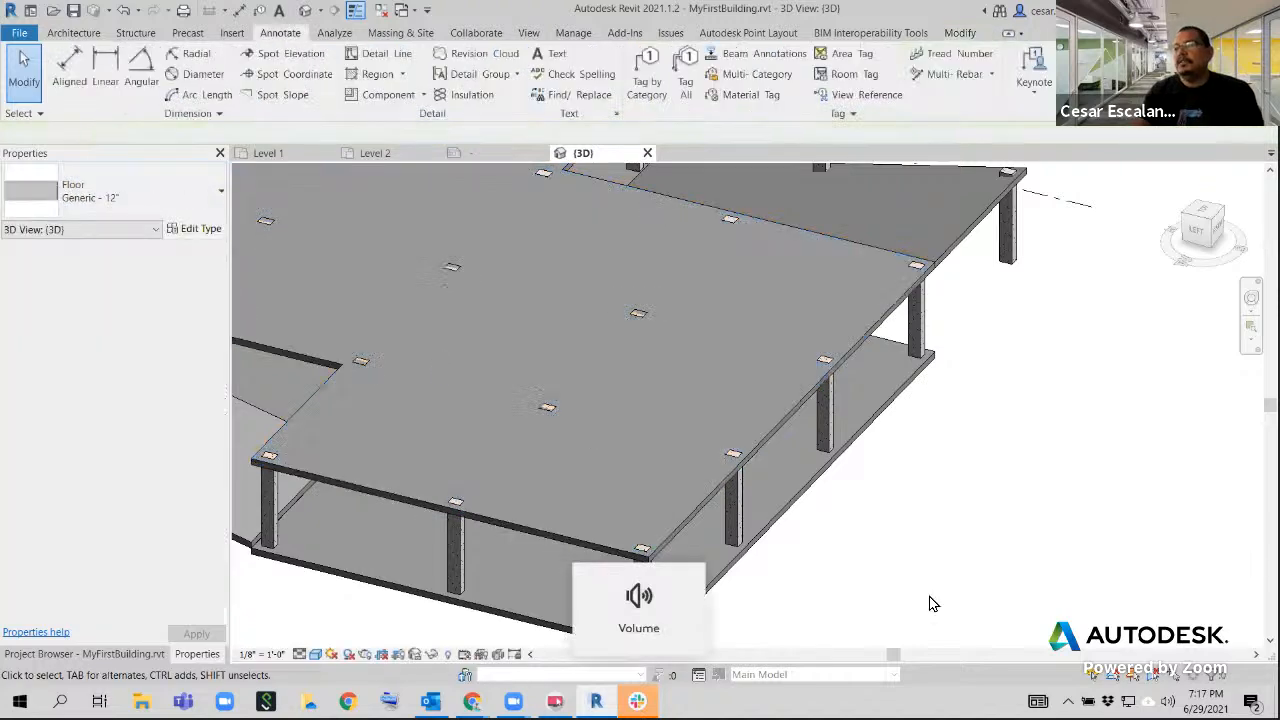
pyautogui.moveTo(818, 559); pyautogui.dragTo(871, 525, button='middle')
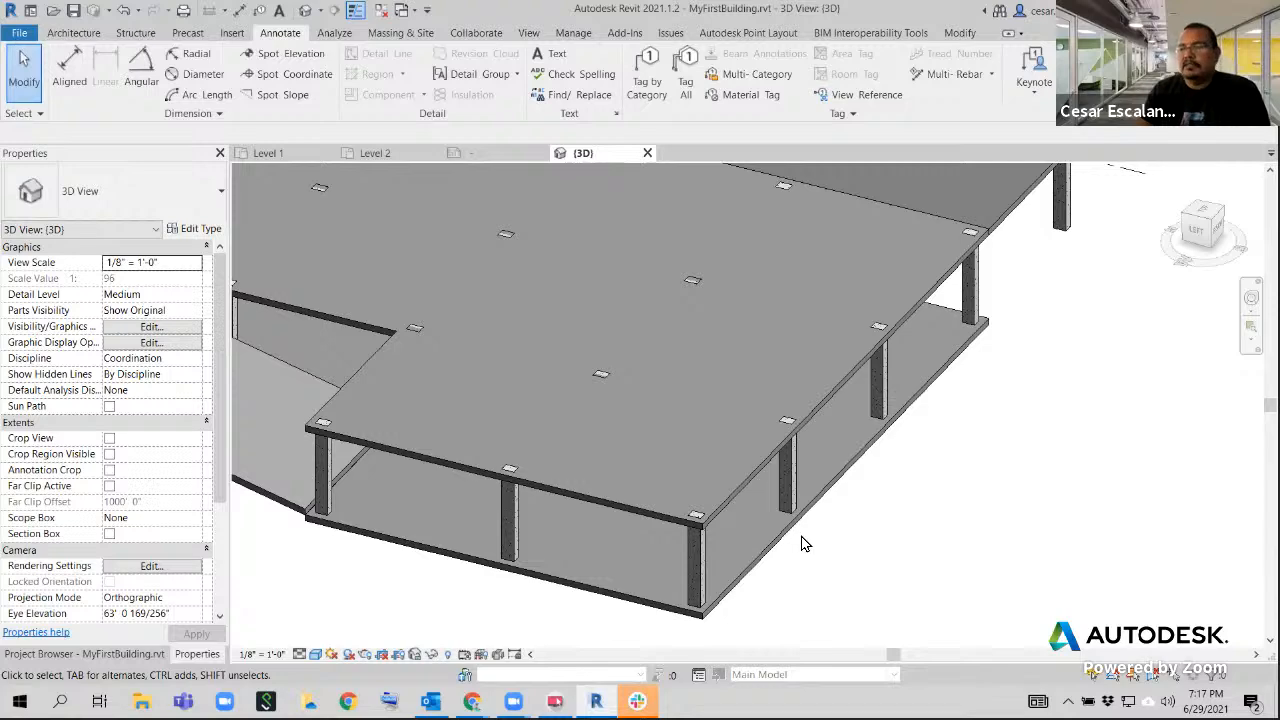
# Duplicate the Level 2 floor's Generic - 12" type as a new floor type named Generic - 6"
pyautogui.click(730, 489)
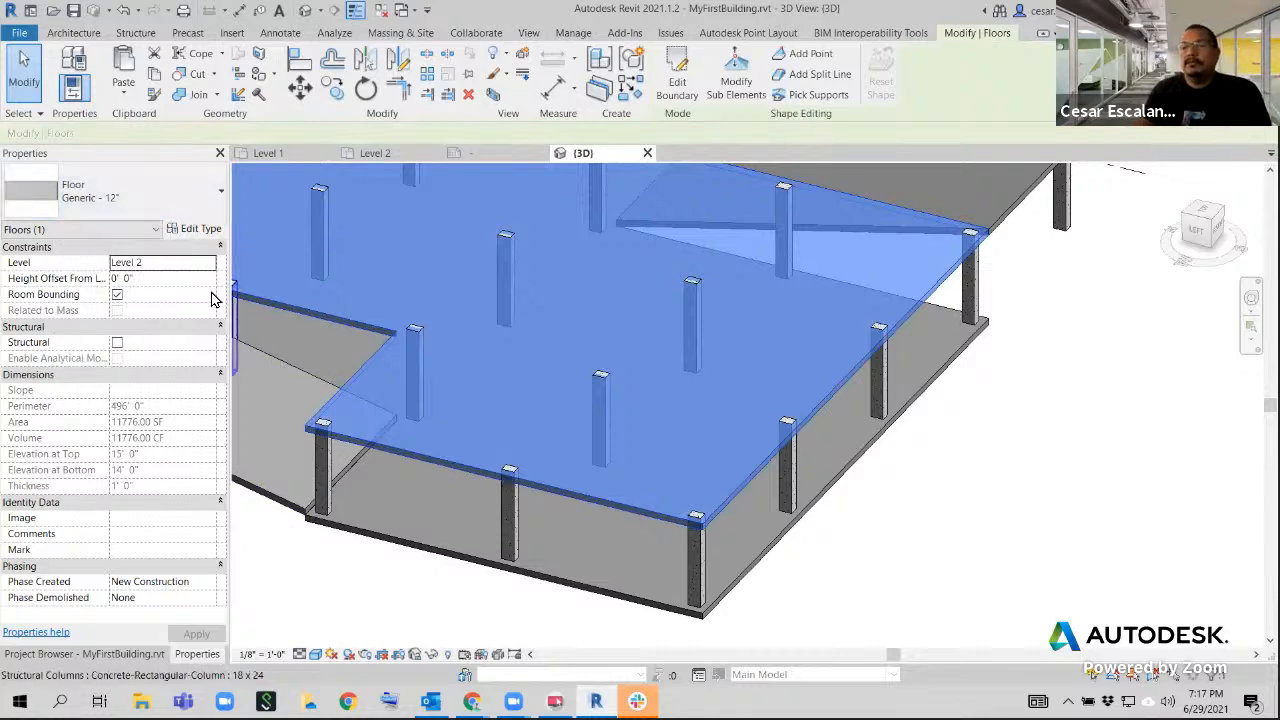
pyautogui.click(183, 229)
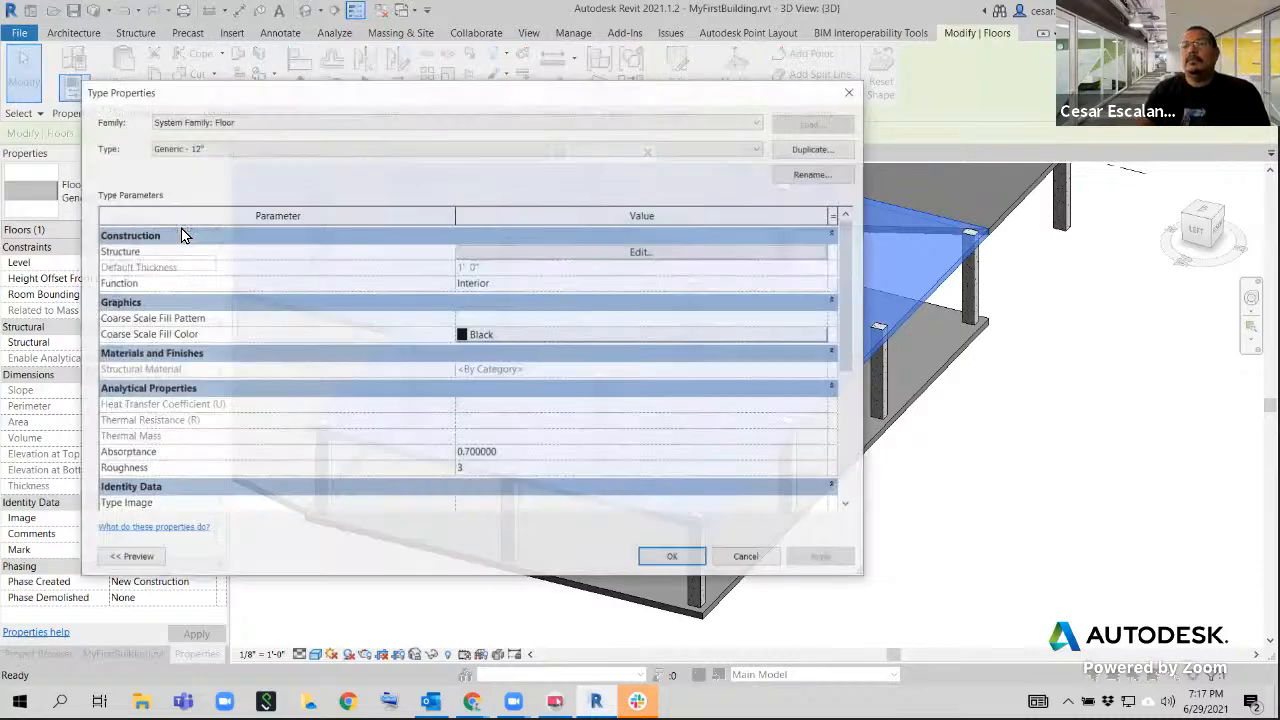
pyautogui.click(815, 149)
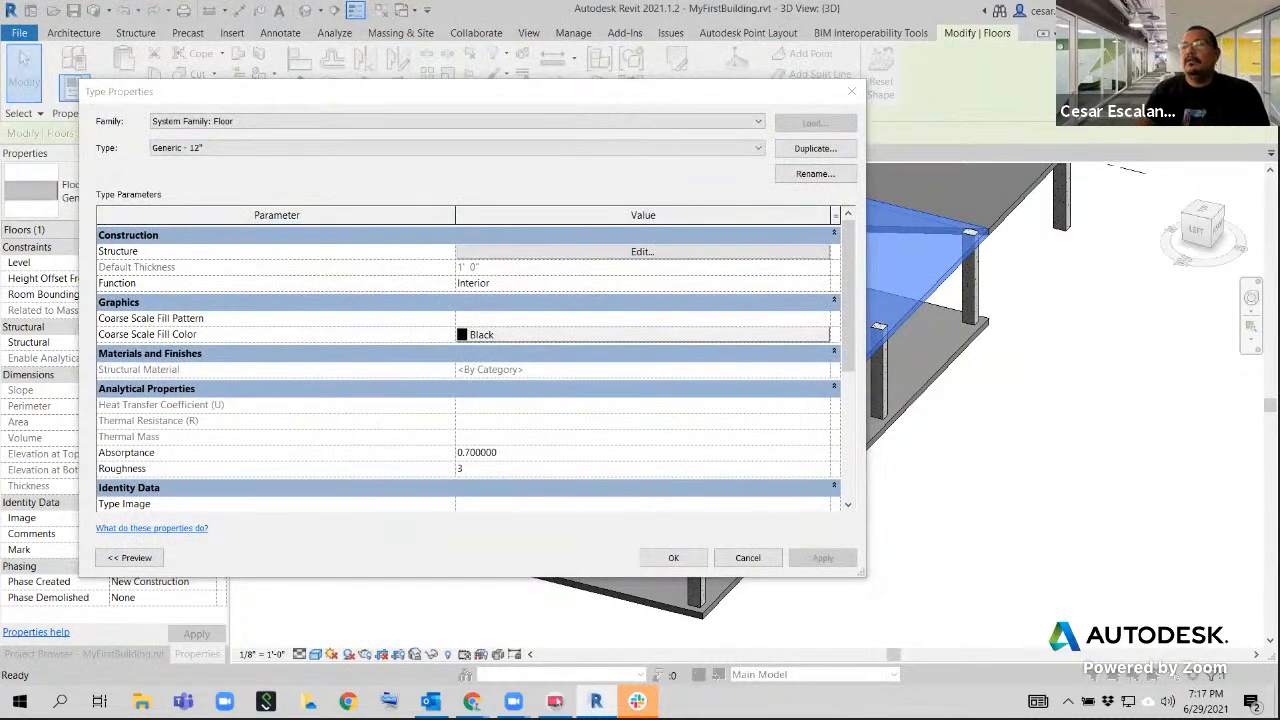
pyautogui.moveTo(537, 219); pyautogui.dragTo(625, 221)
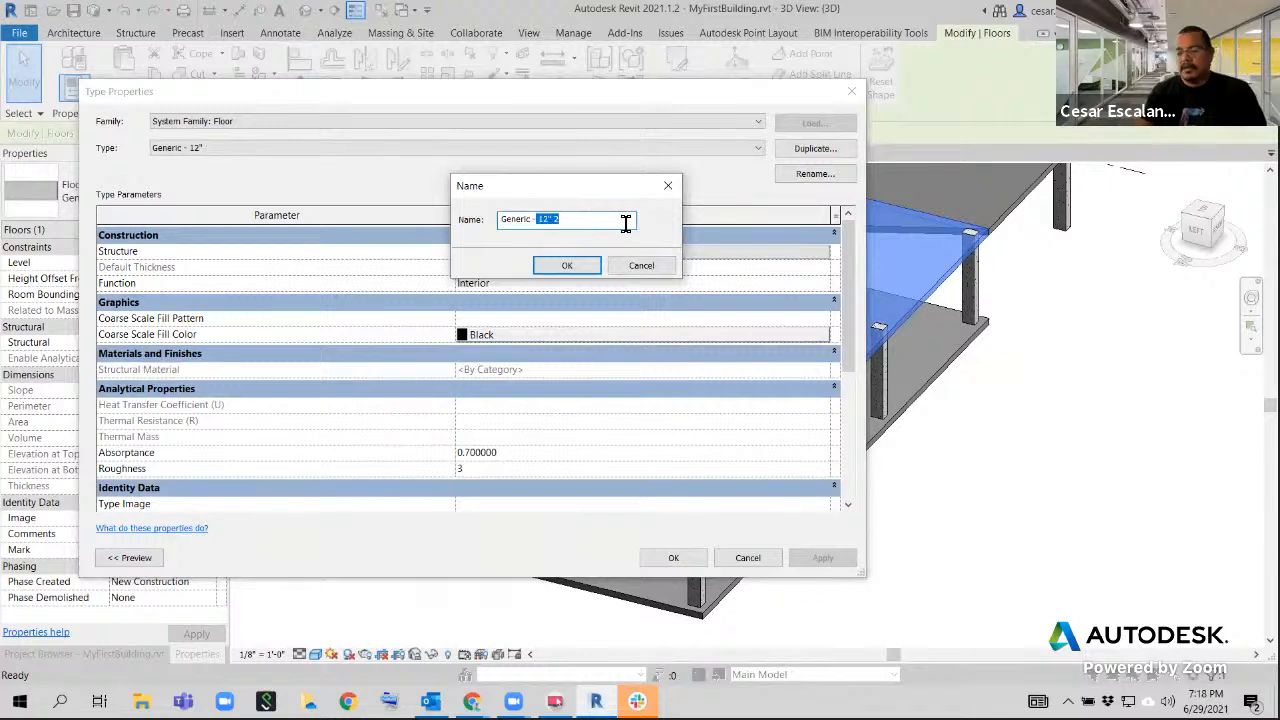
pyautogui.press('BackSpace')
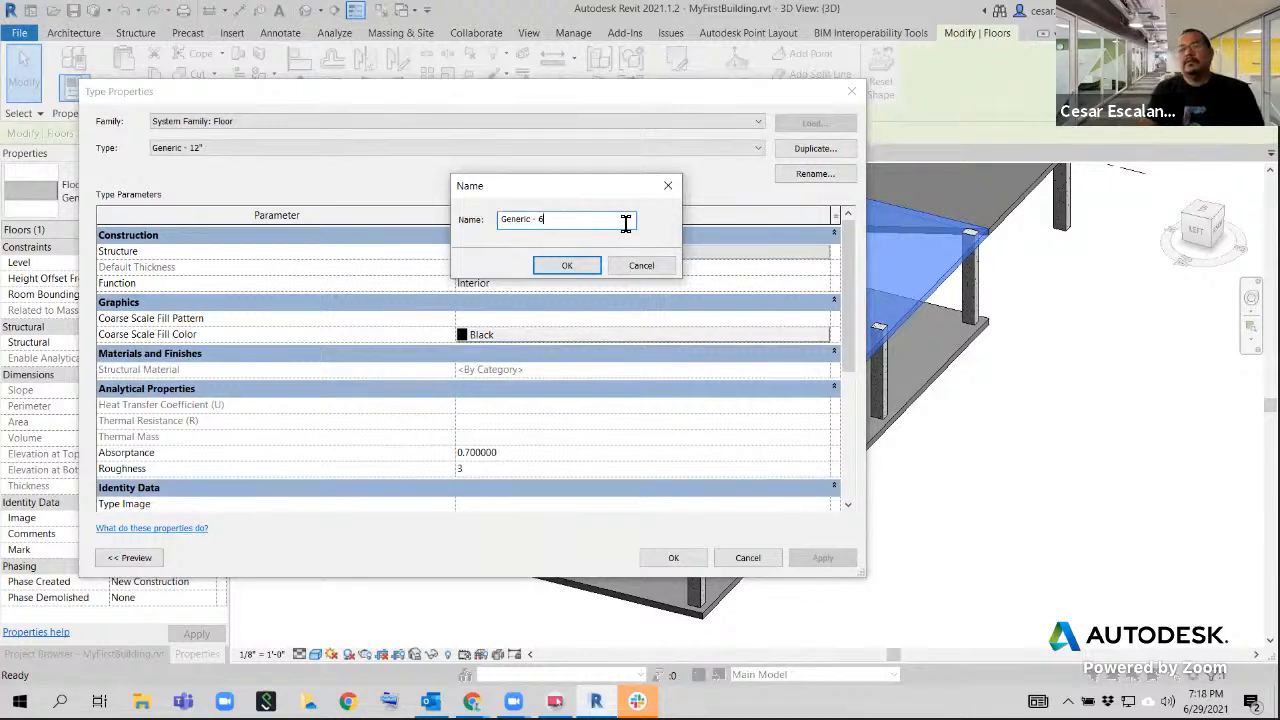
pyautogui.click(567, 266)
# Set the structure layer thickness of the Generic - 6" floor type to 0' 6" and check the Level 2 floor
pyautogui.click(570, 251)
pyautogui.click(566, 252)
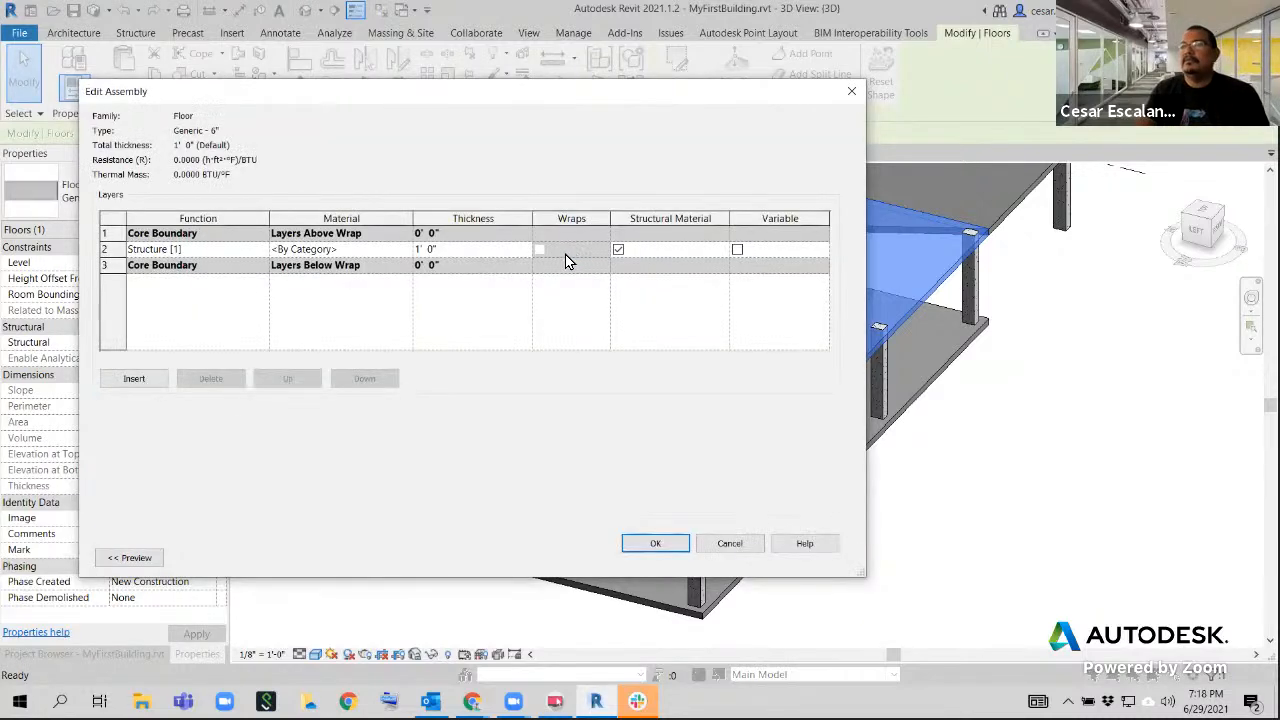
pyautogui.click(467, 250)
pyautogui.write('0 6')
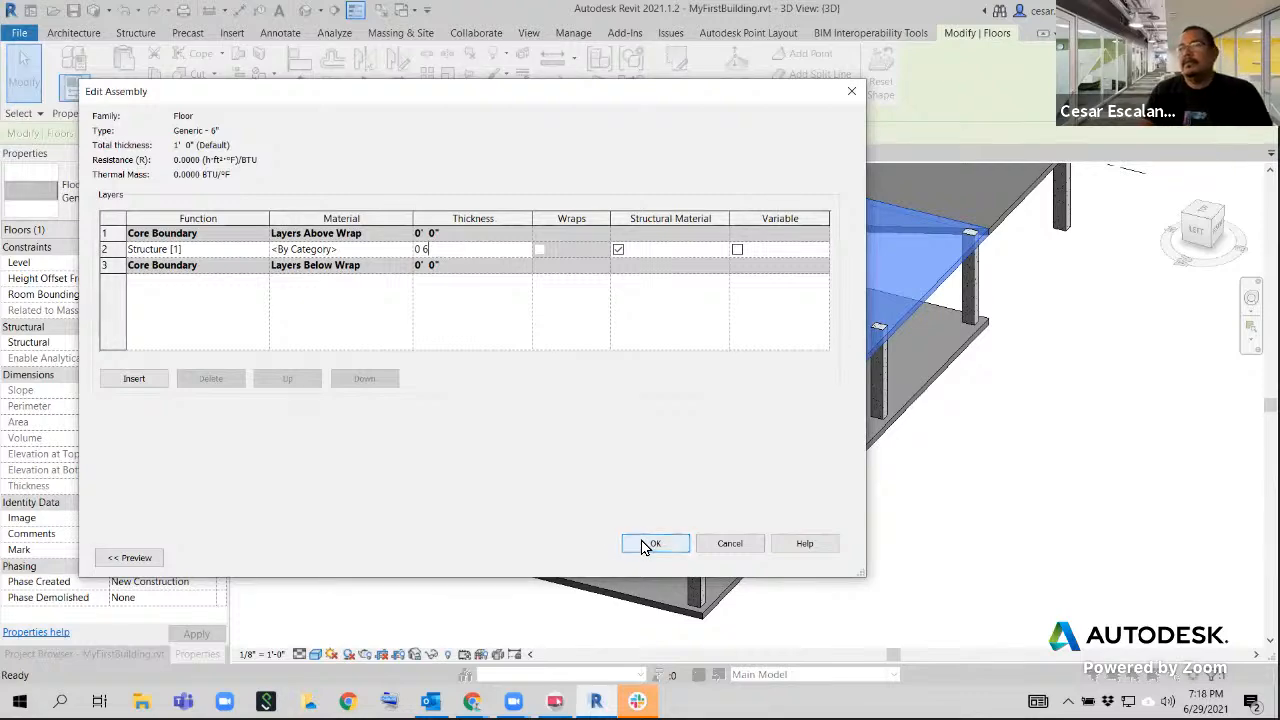
pyautogui.click(641, 543)
pyautogui.click(675, 557)
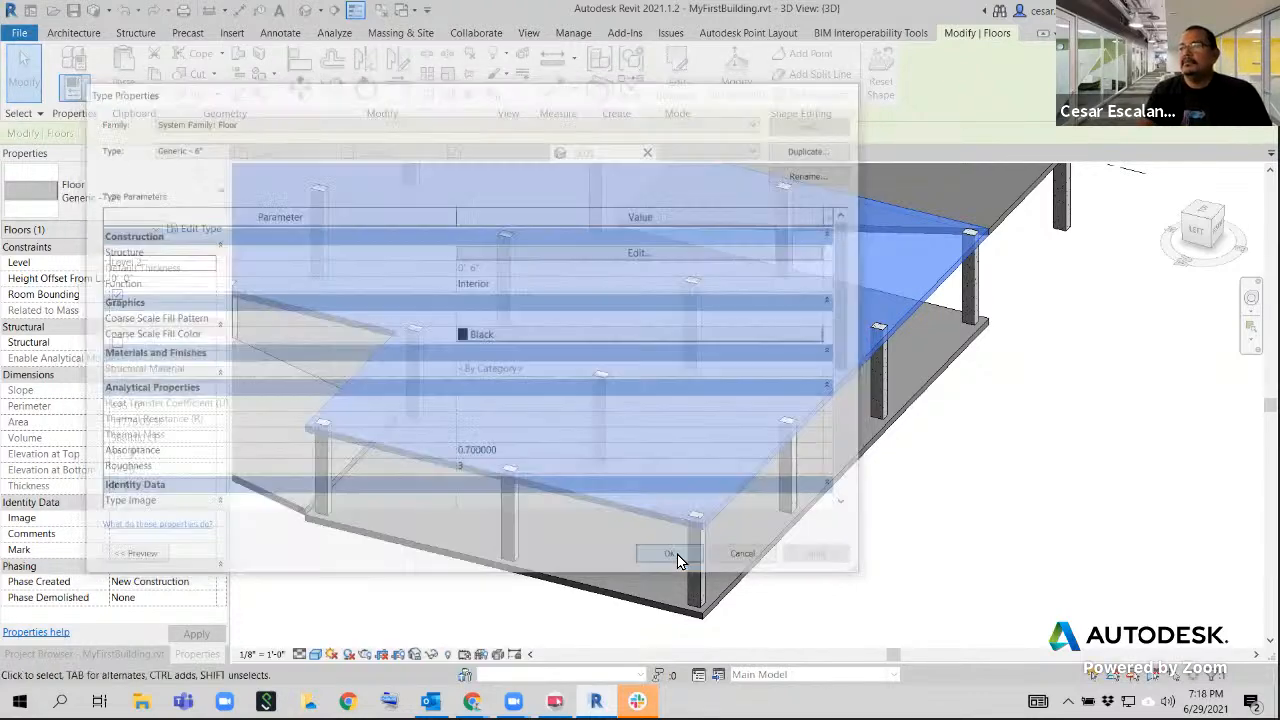
pyautogui.click(895, 554)
pyautogui.scroll(5, 790, 524)
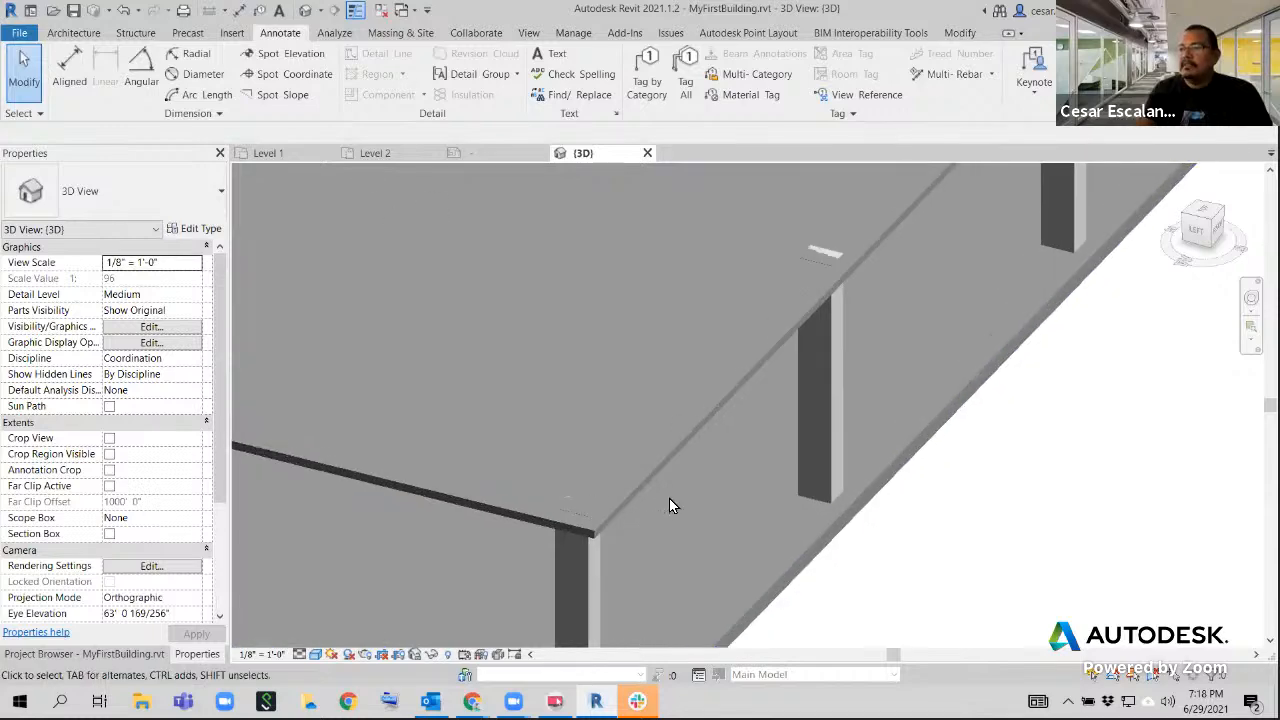
pyautogui.click(655, 476)
pyautogui.scroll(-6, 665, 510)
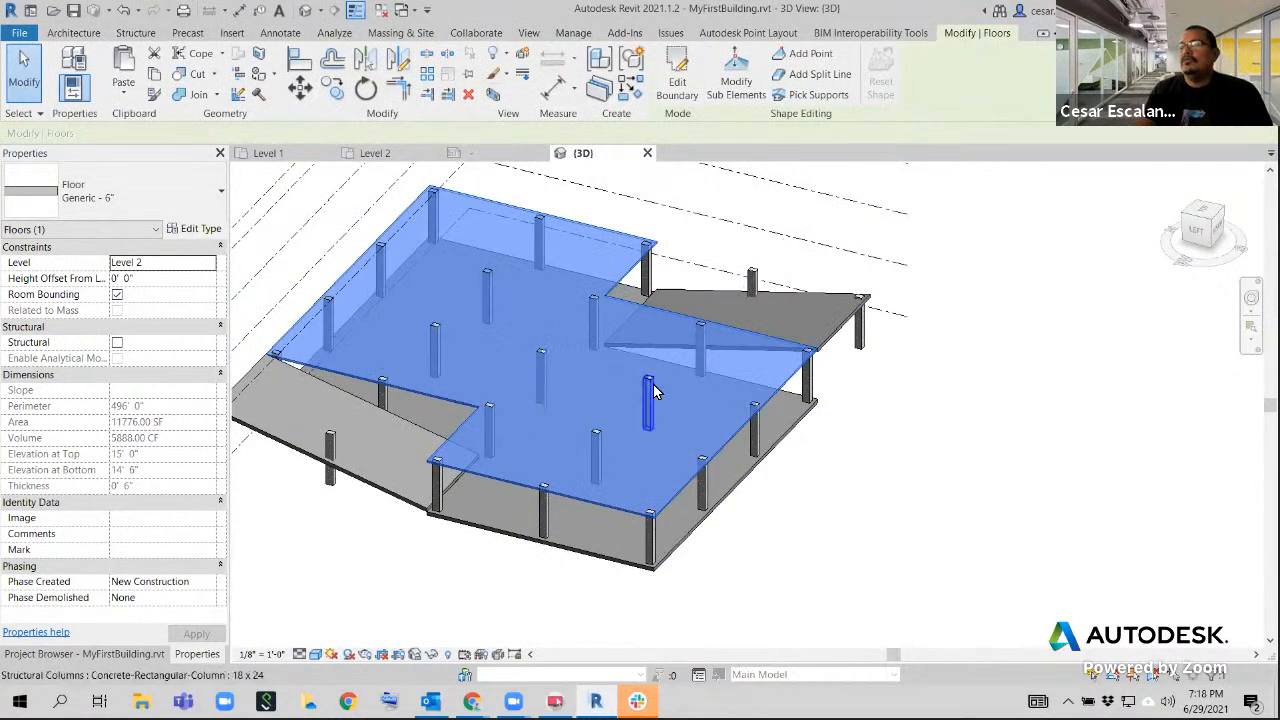
# Select all 18 x 24 concrete columns in the entire project from one perimeter column and set their top offset to -6"
pyautogui.click(703, 485)
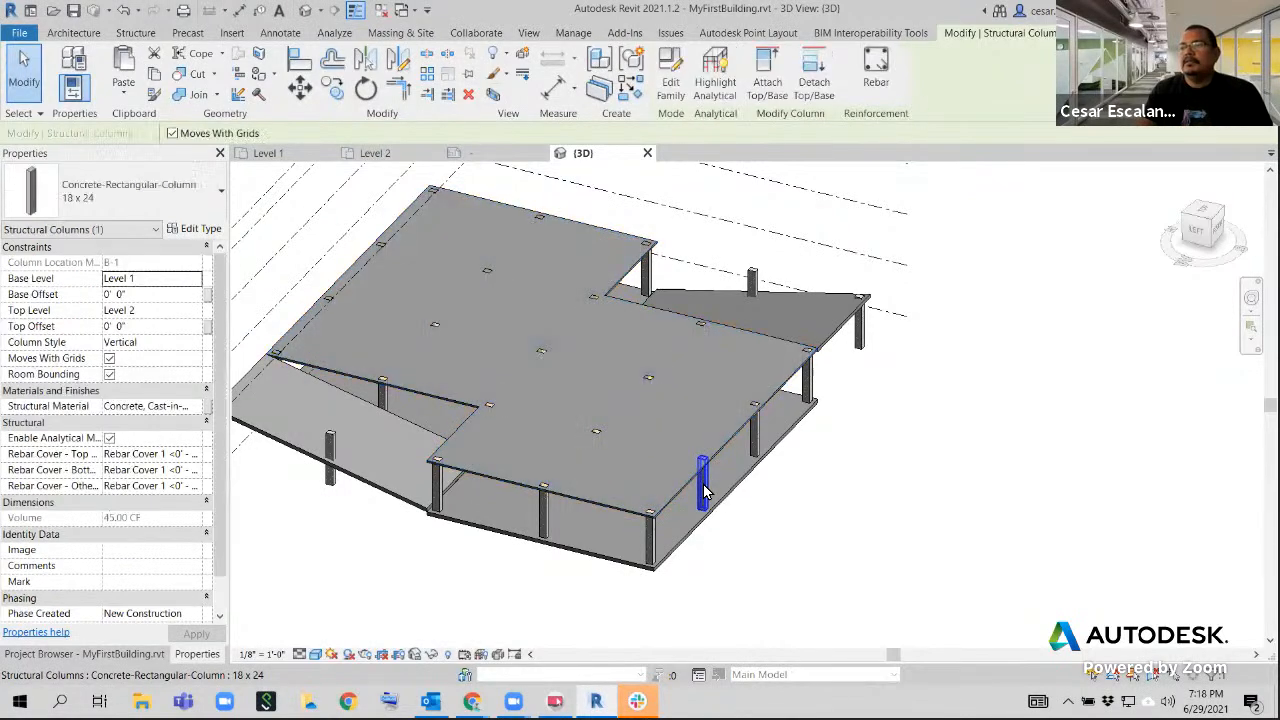
pyautogui.rightClick(704, 490)
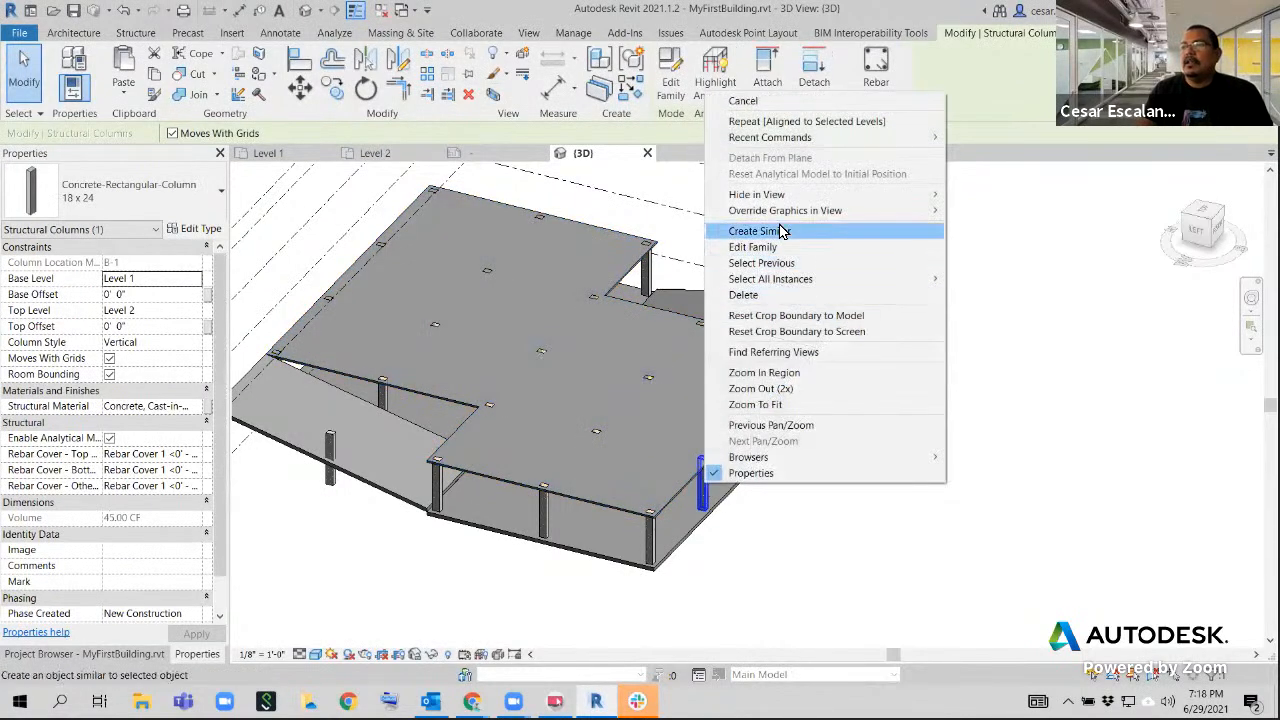
pyautogui.moveTo(790, 279)
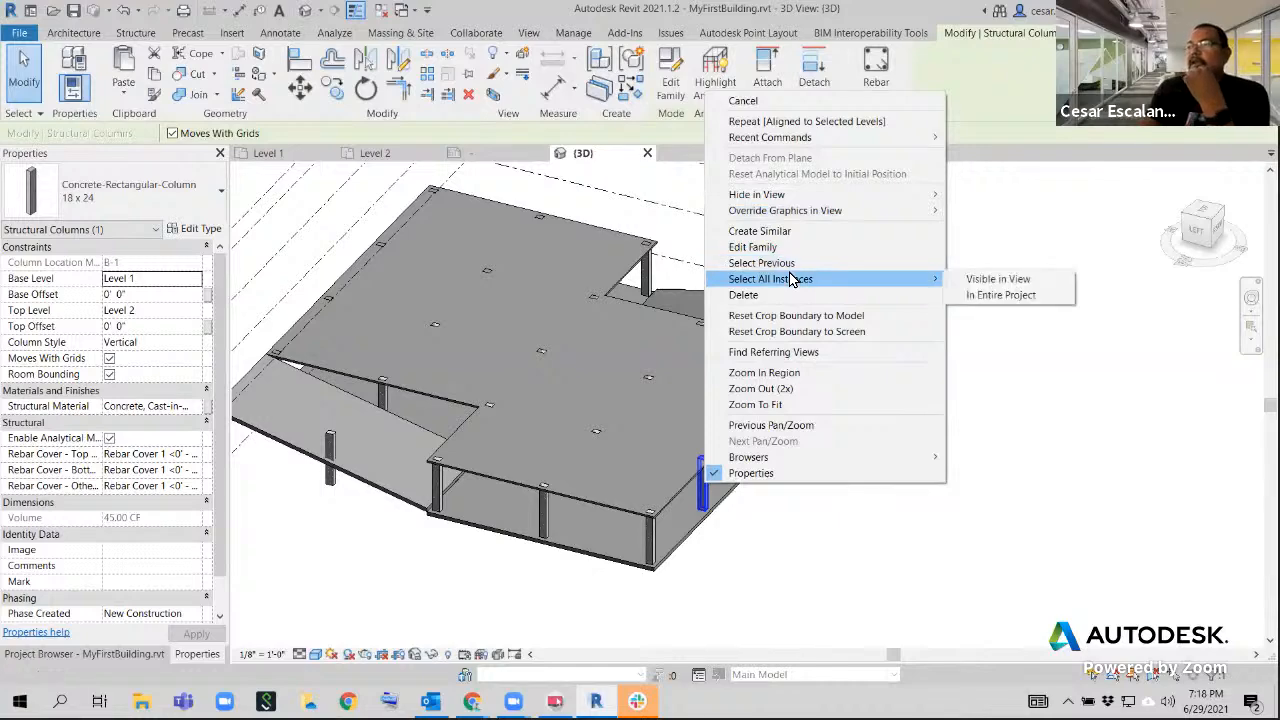
pyautogui.click(981, 296)
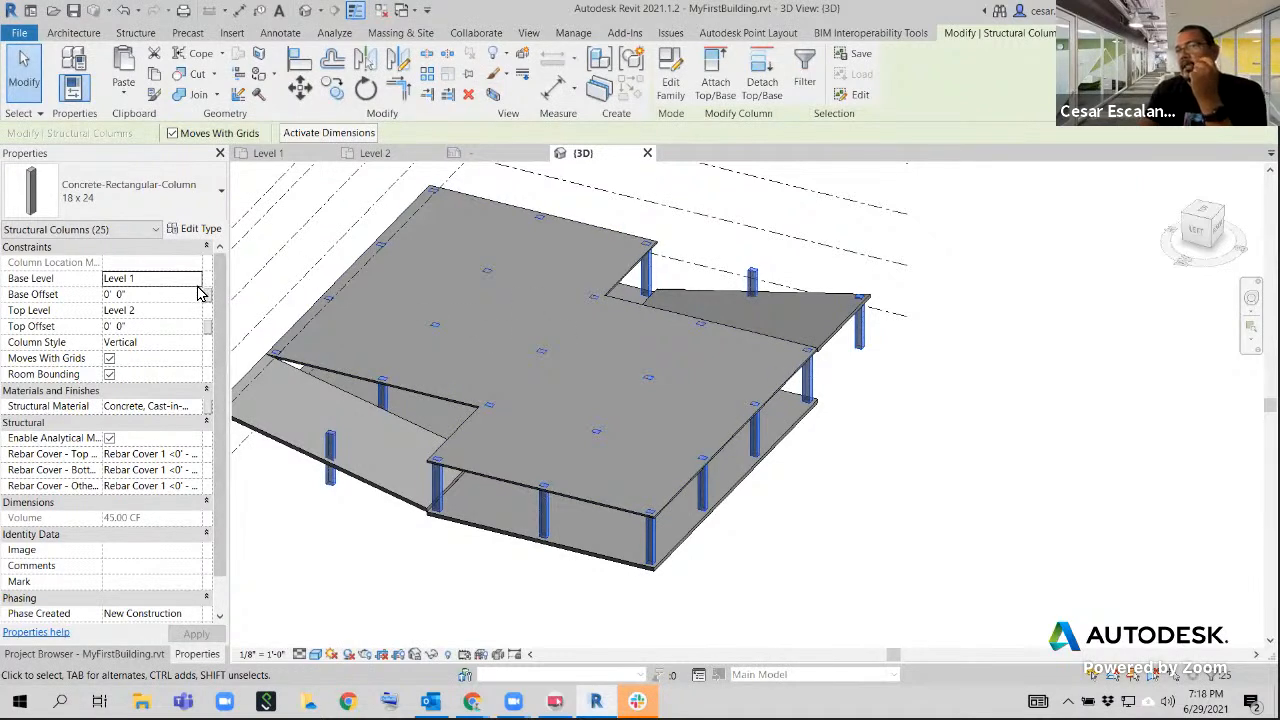
pyautogui.click(146, 329)
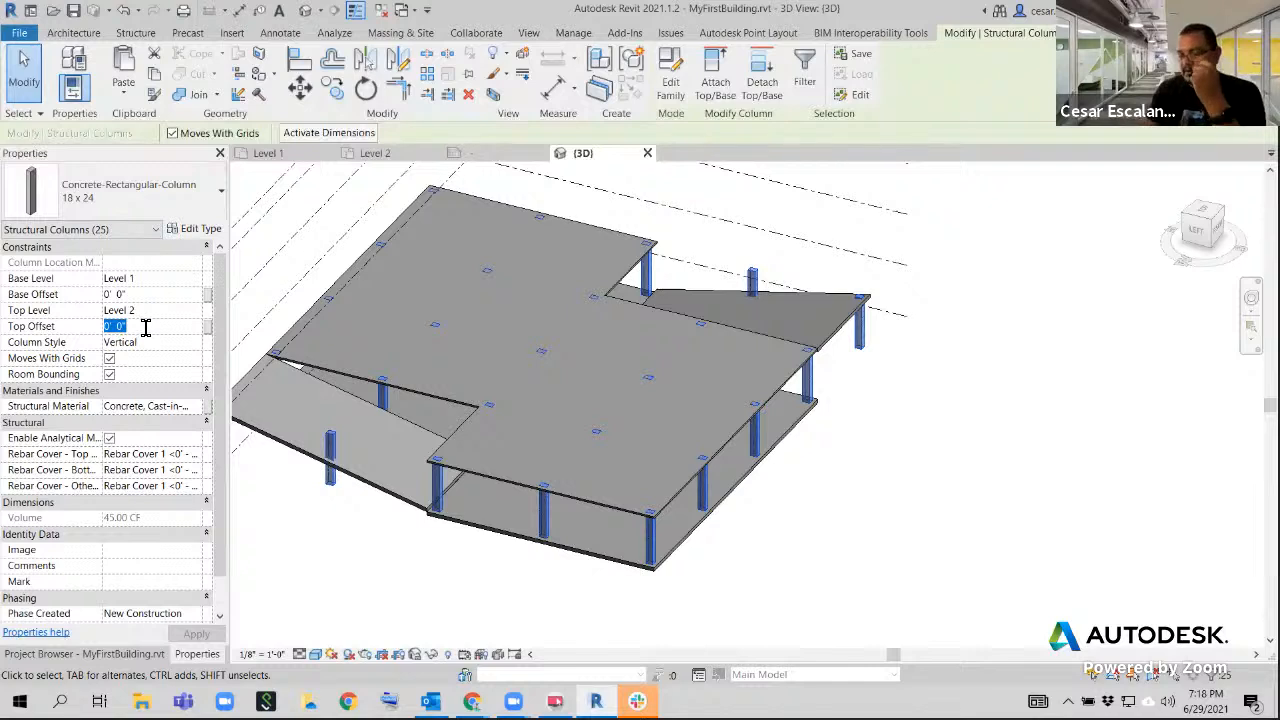
pyautogui.write('-6')
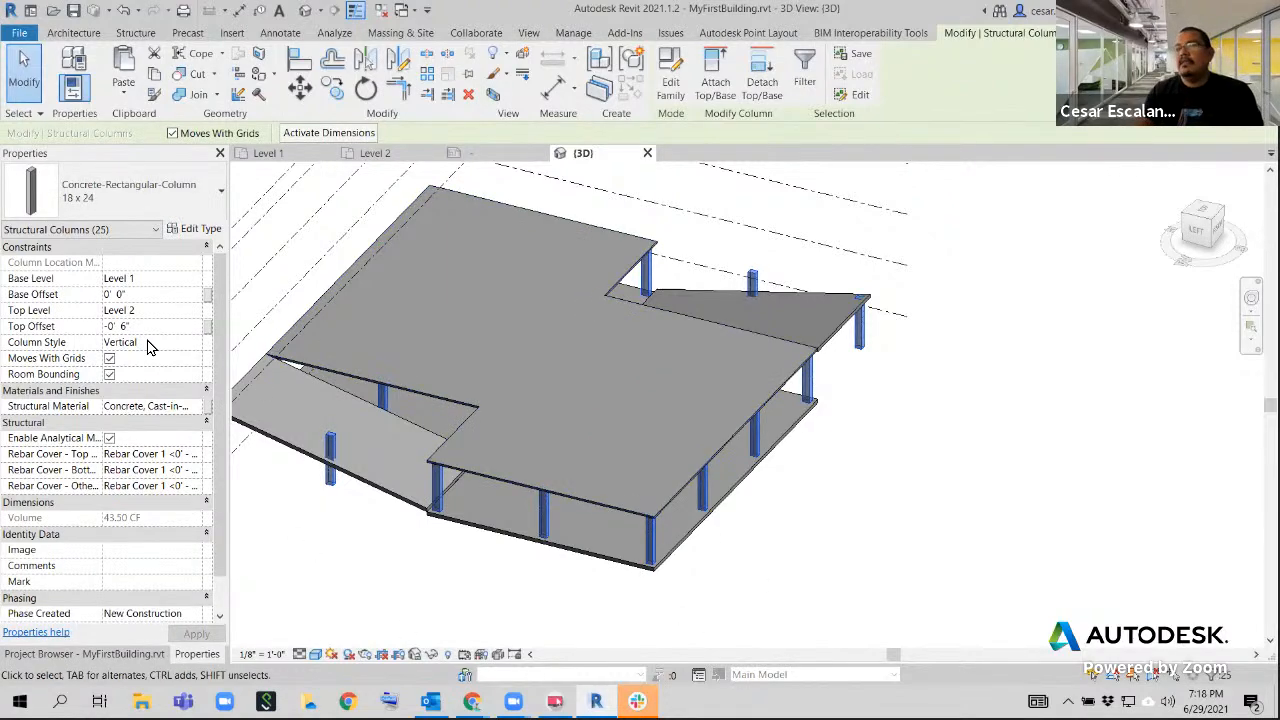
# Examine how the shortened columns meet the Level 2 floor, and undo the top offset change
pyautogui.keyDown('shift'); pyautogui.moveTo(694, 465); pyautogui.dragTo(711, 546, button='middle'); pyautogui.keyUp('shift')
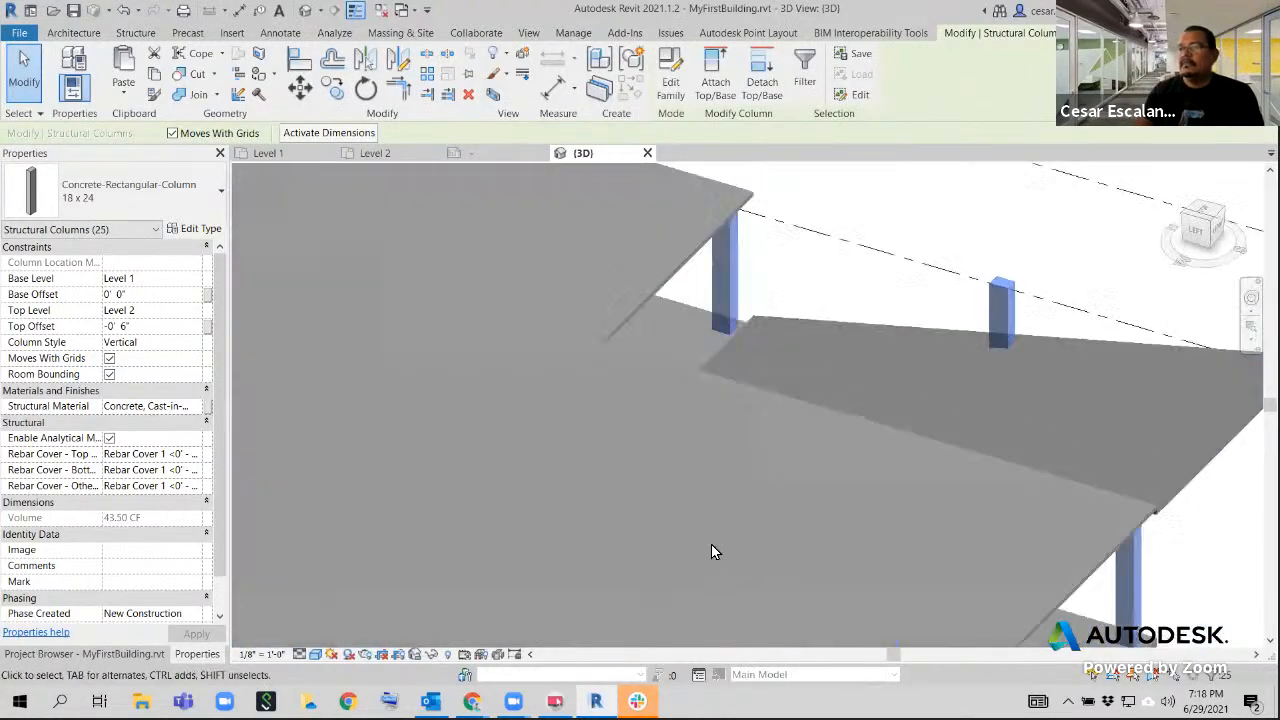
pyautogui.scroll(-2, 711, 546)
pyautogui.scroll(-2, 711, 544)
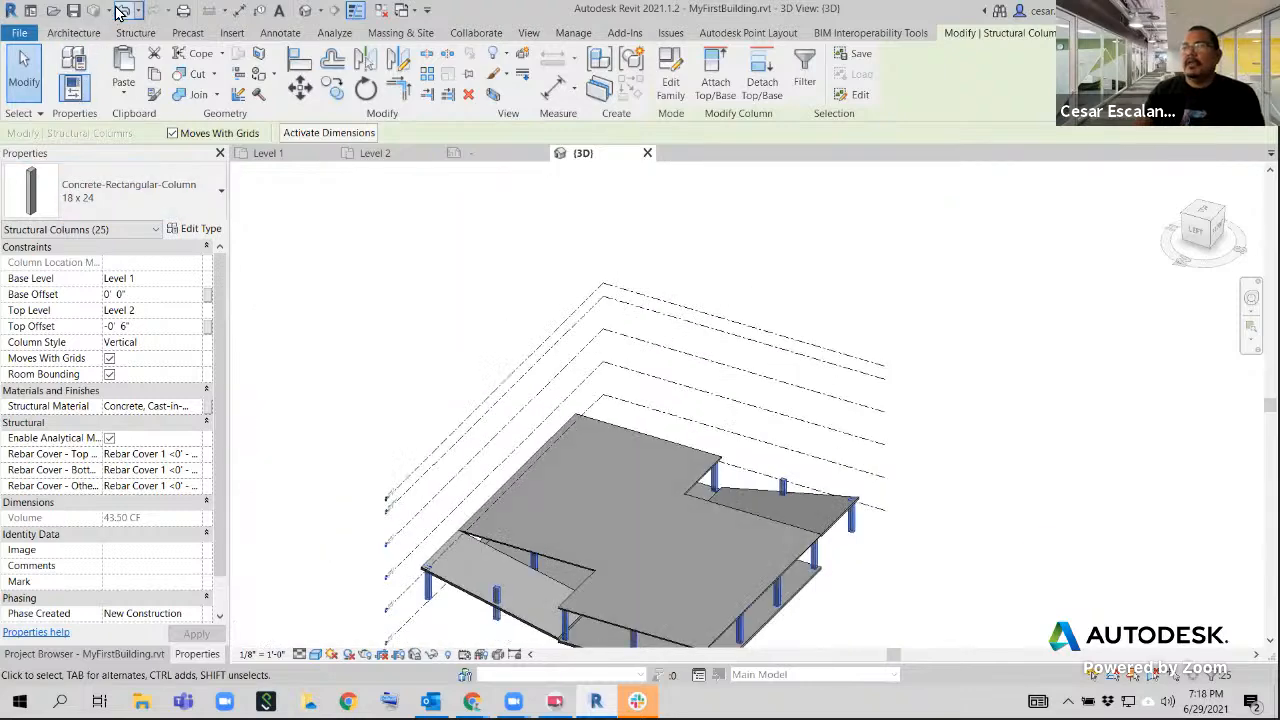
pyautogui.click(117, 8)
# Review the structure layer thickness in the Level 2 floor's type properties without changing it
pyautogui.scroll(4, 815, 551)
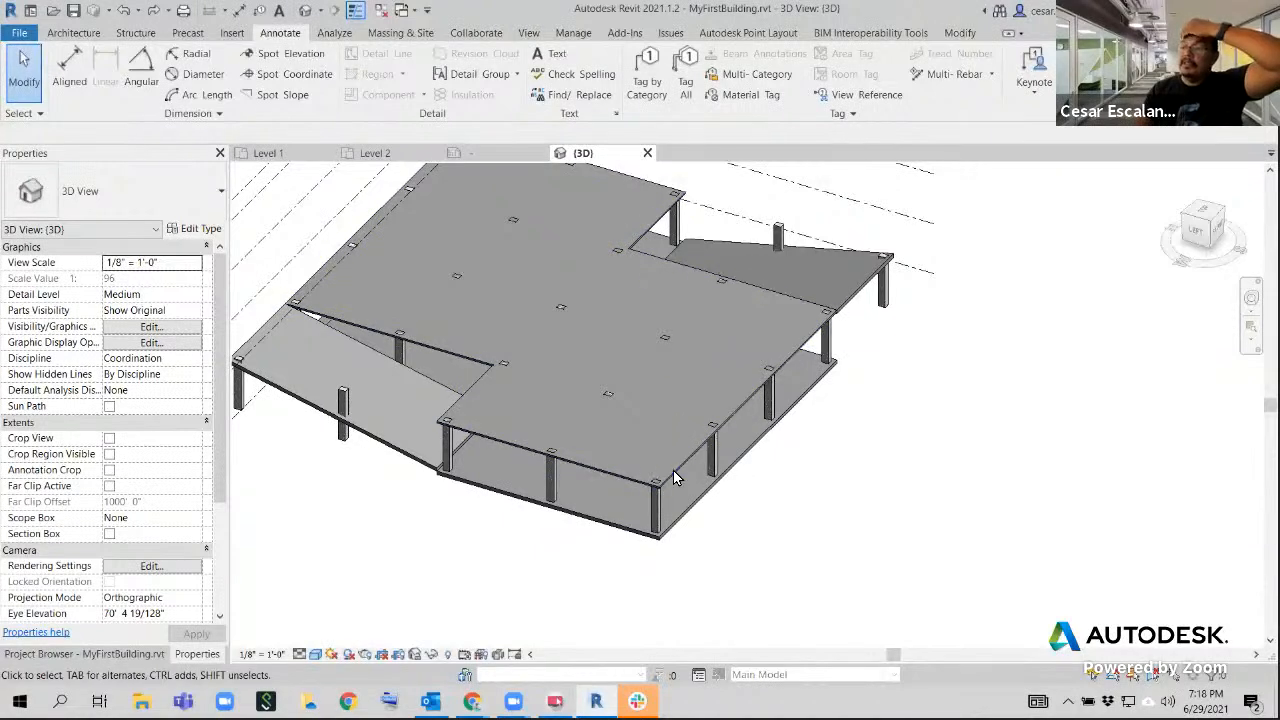
pyautogui.click(675, 478)
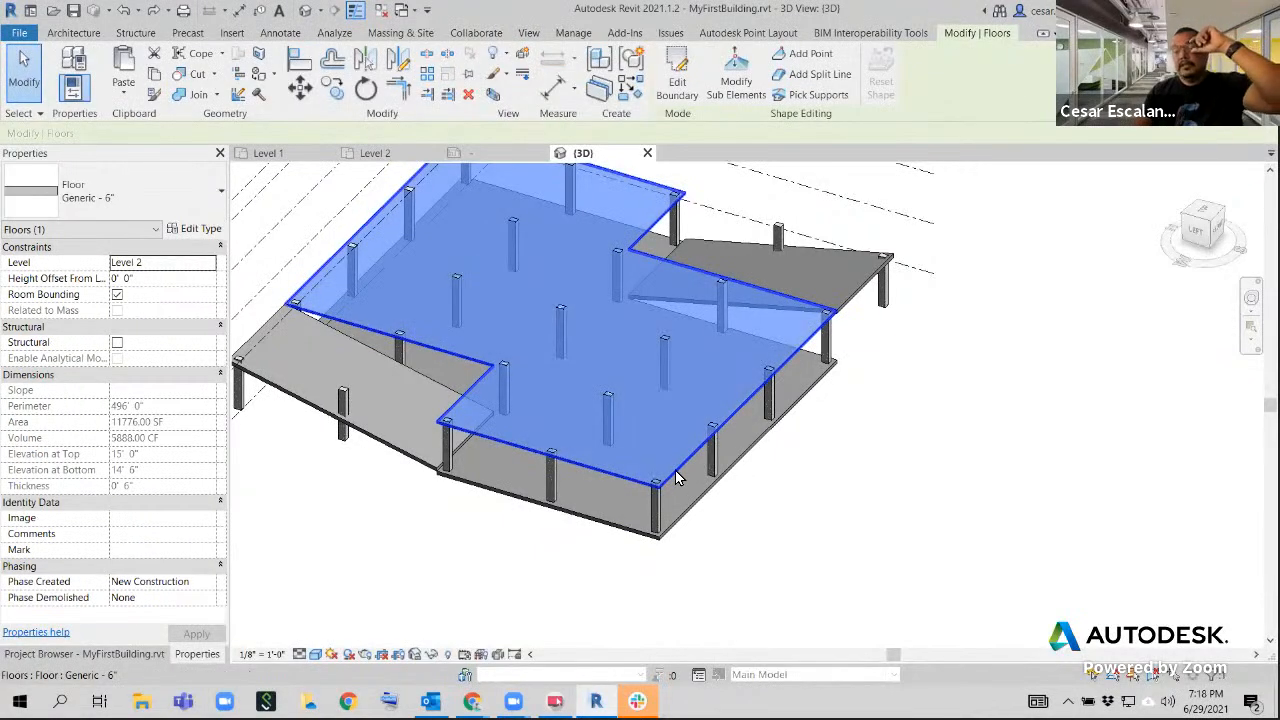
pyautogui.click(202, 230)
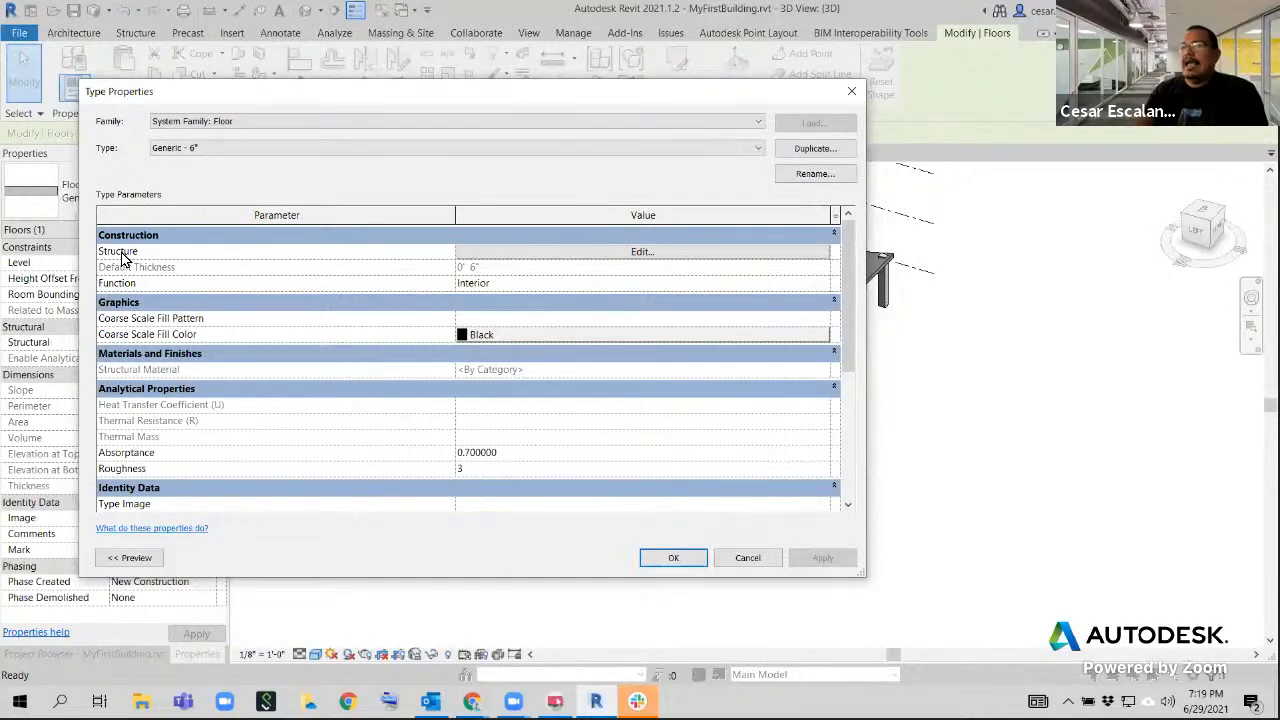
pyautogui.click(584, 254)
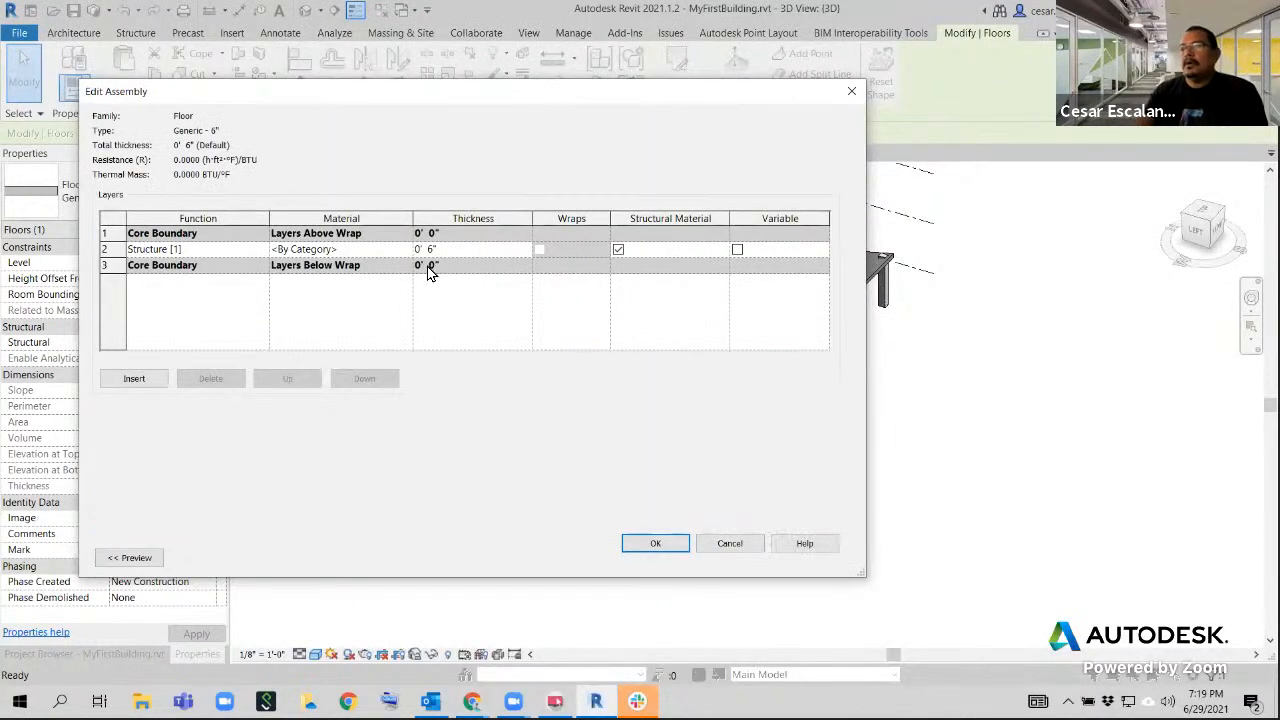
pyautogui.click(457, 252)
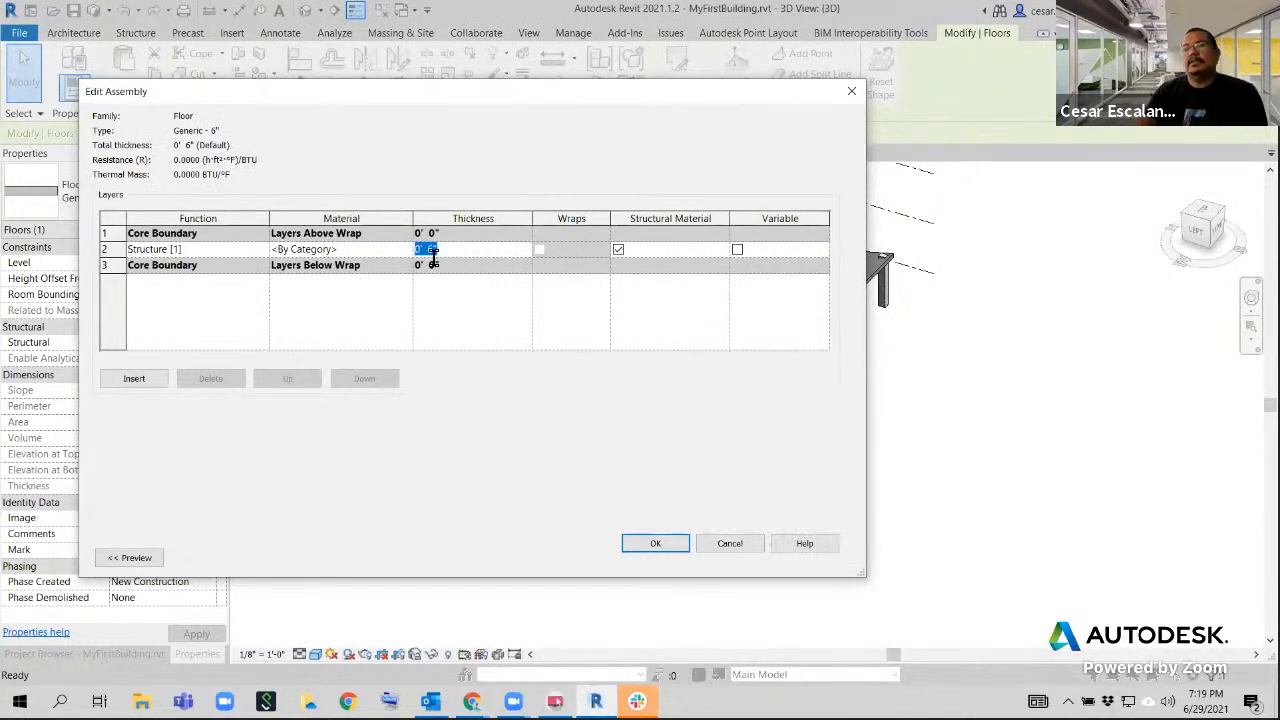
pyautogui.click(653, 543)
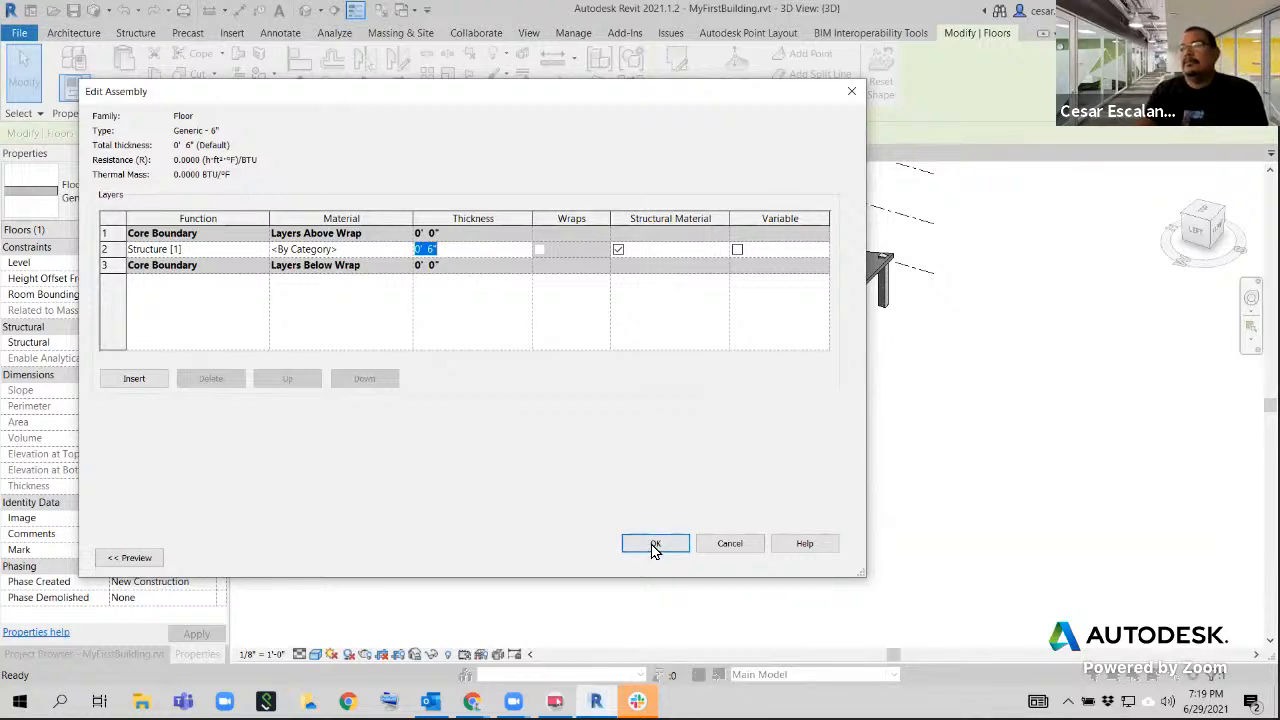
pyautogui.click(665, 558)
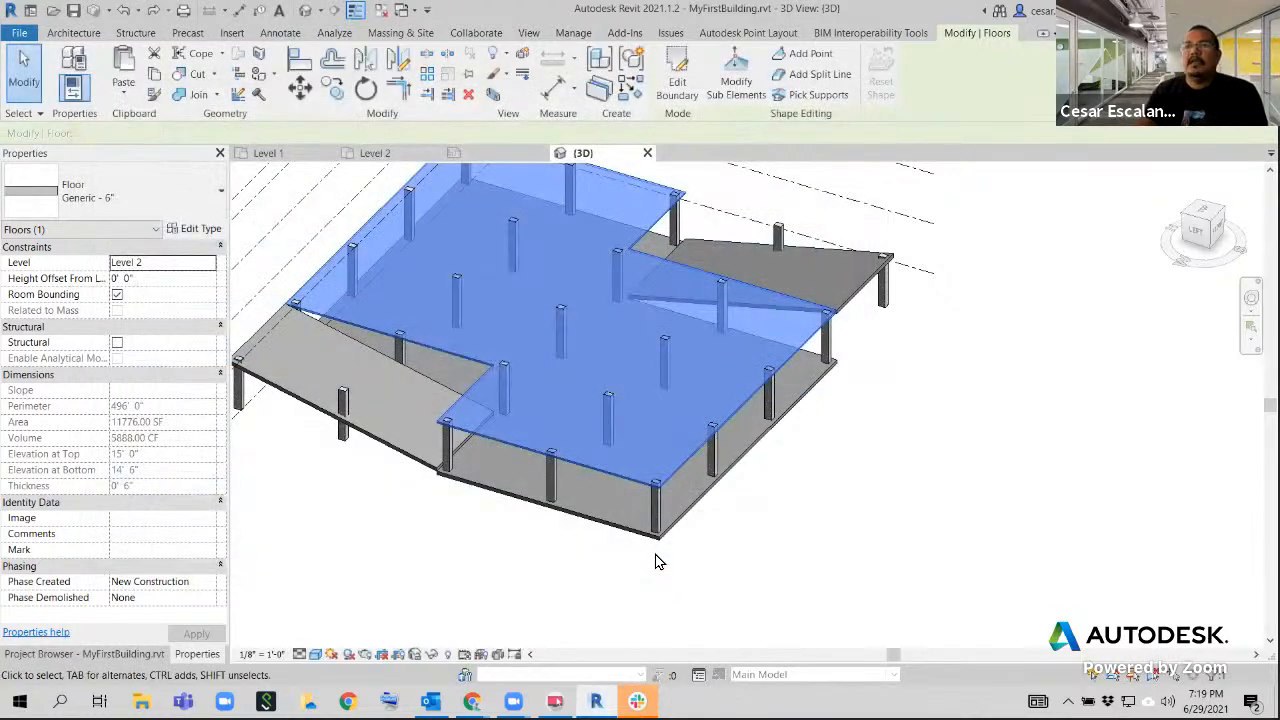
pyautogui.click(797, 553)
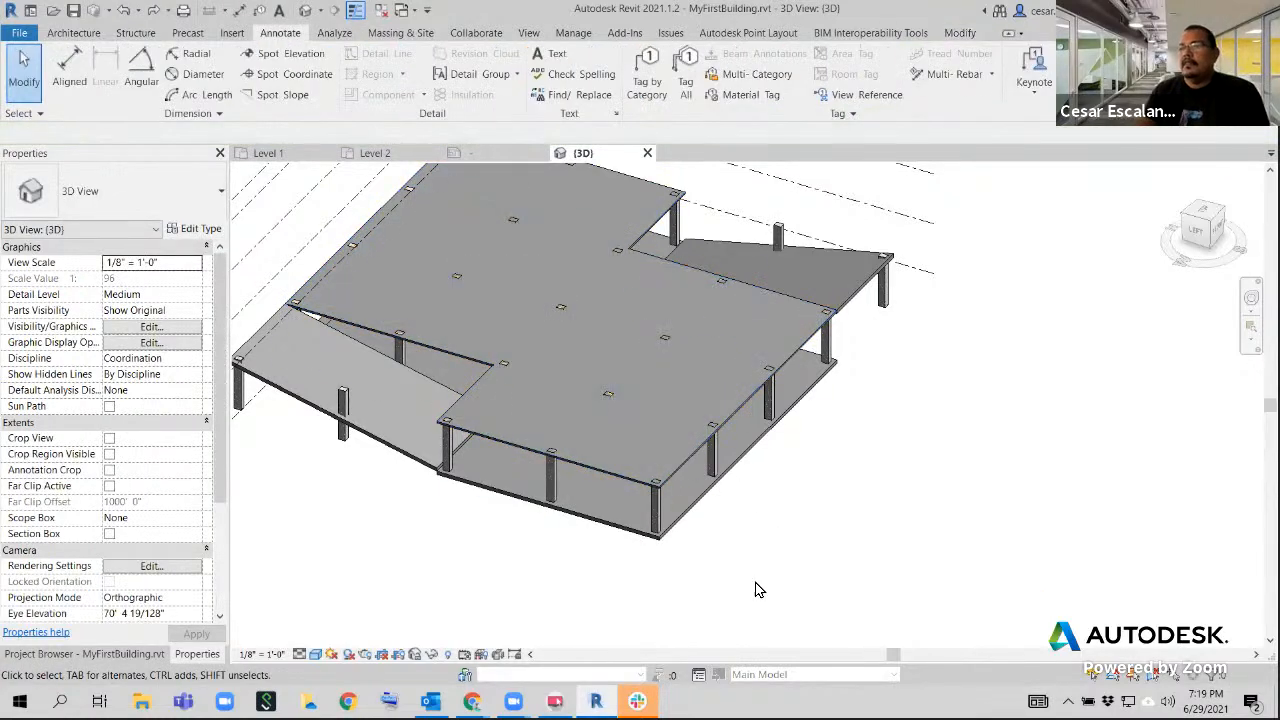
# Select all 18 x 24 concrete columns in the entire project from one perimeter column and set their top offset to -6" again
pyautogui.scroll(5, 671, 502)
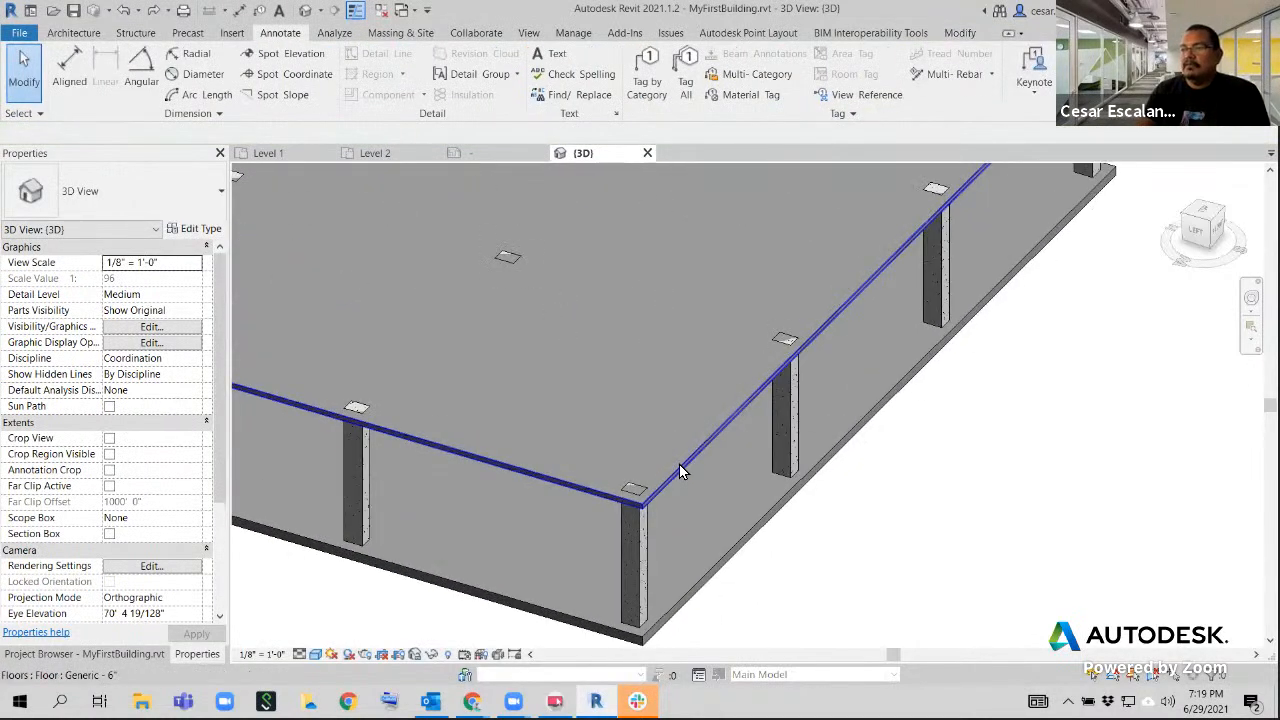
pyautogui.scroll(-6, 763, 486)
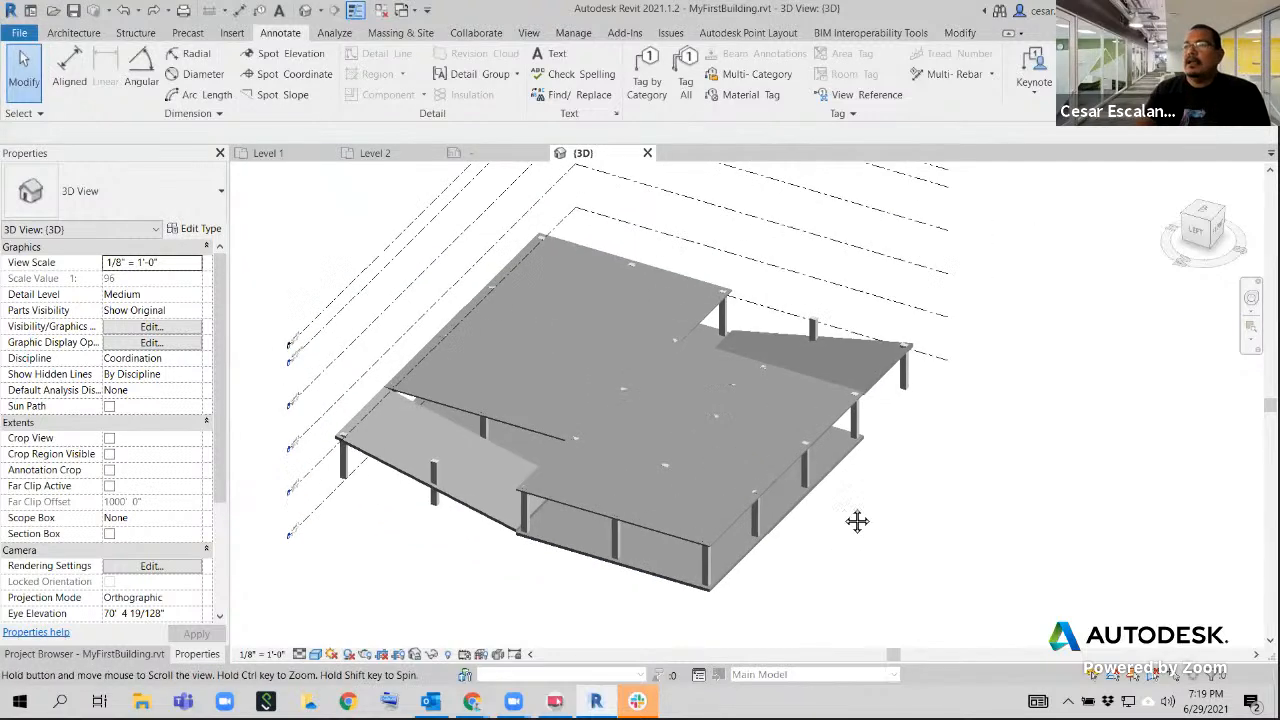
pyautogui.scroll(1, 783, 538)
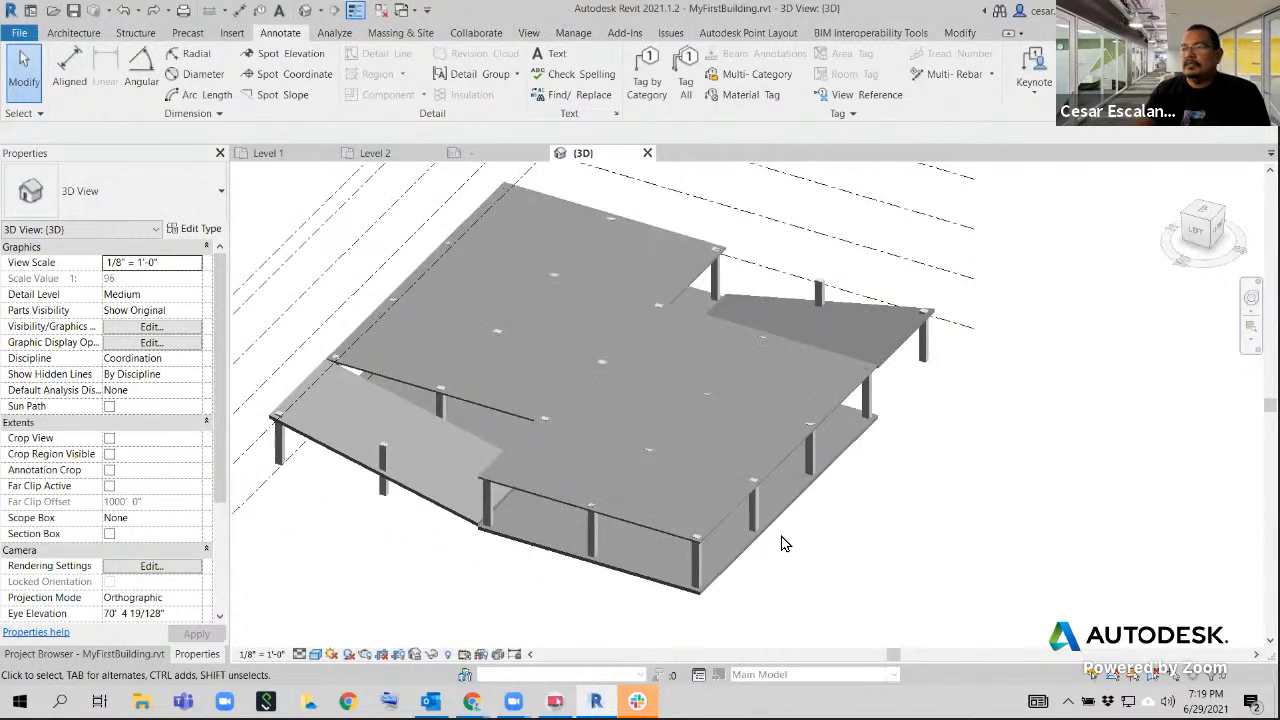
pyautogui.click(753, 510)
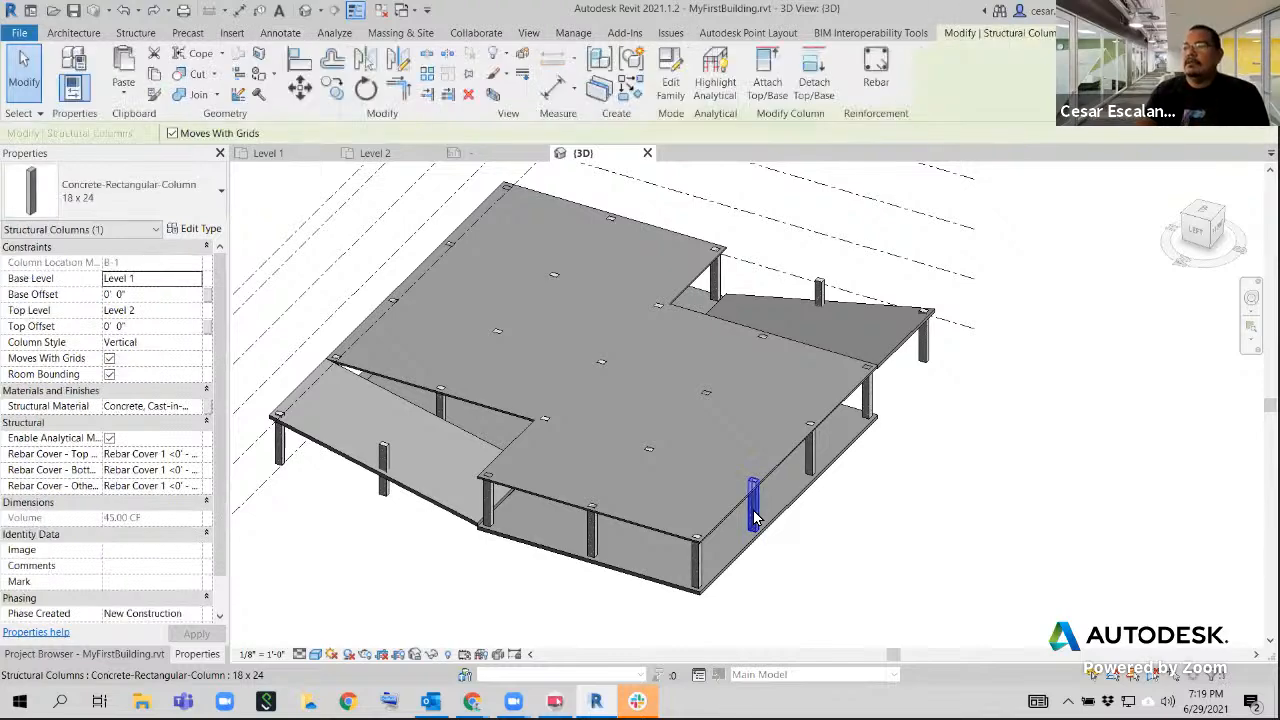
pyautogui.rightClick(755, 517)
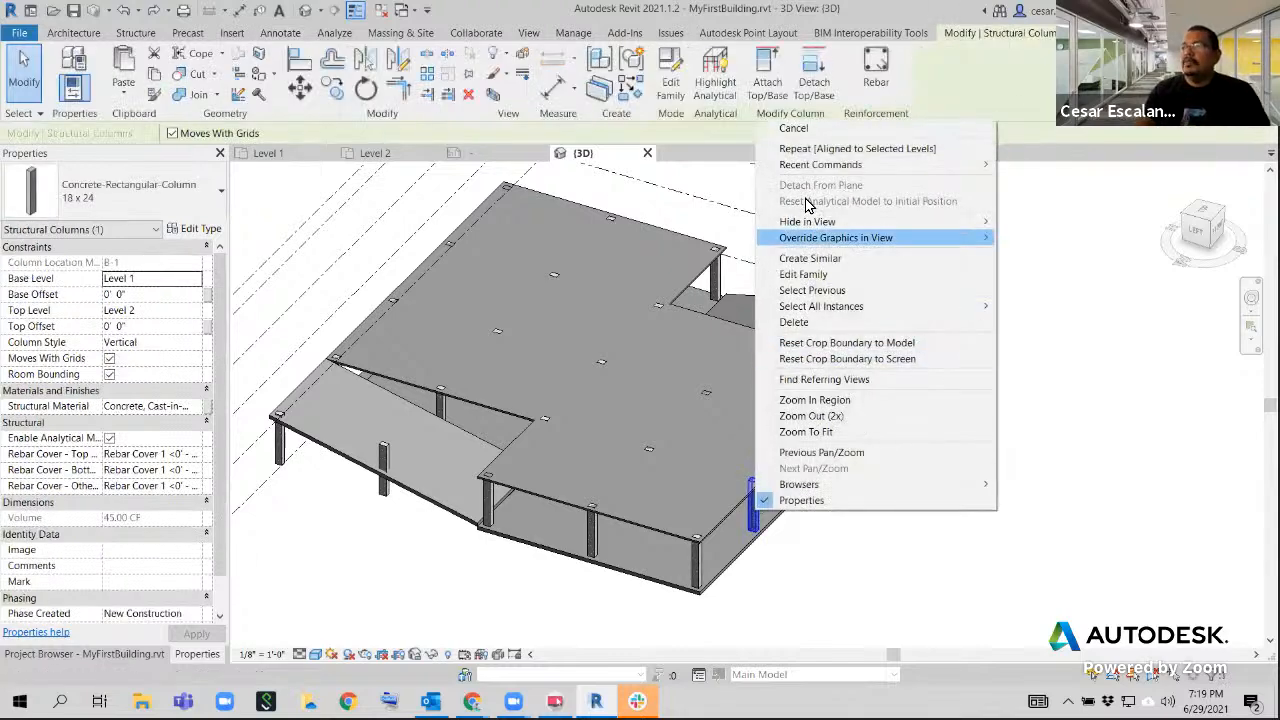
pyautogui.moveTo(843, 312)
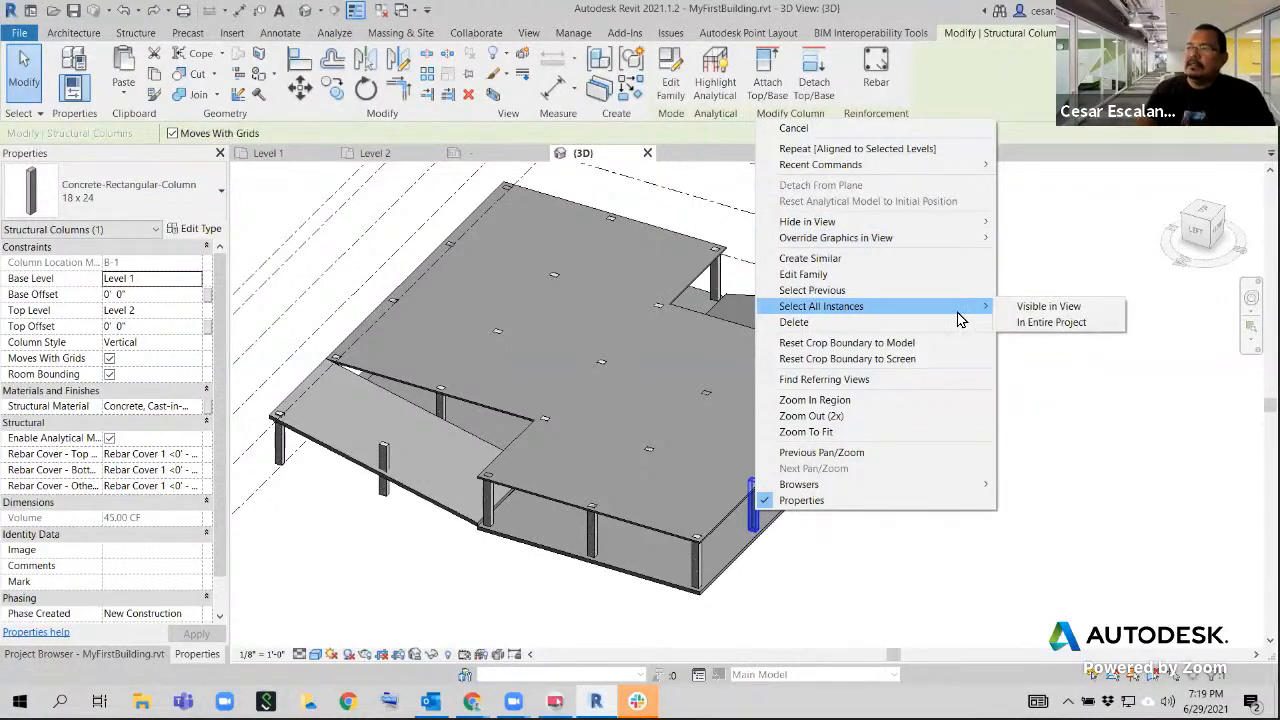
pyautogui.click(1022, 323)
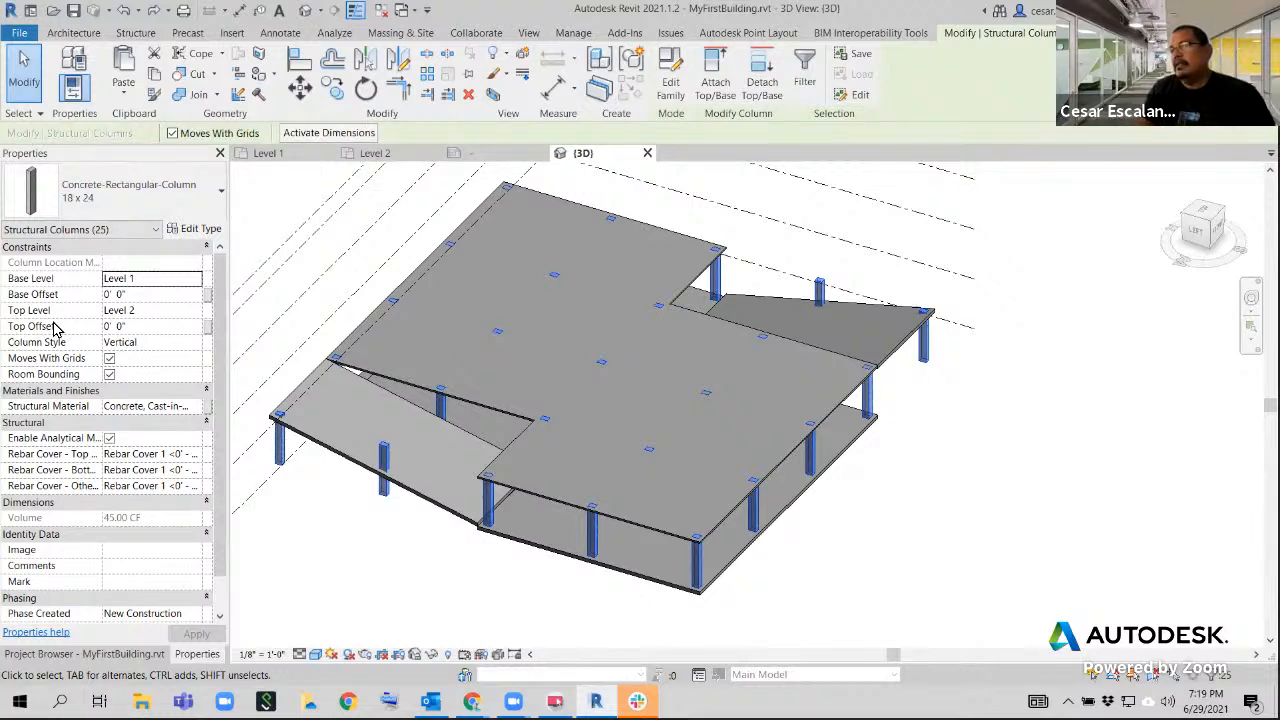
pyautogui.click(140, 327)
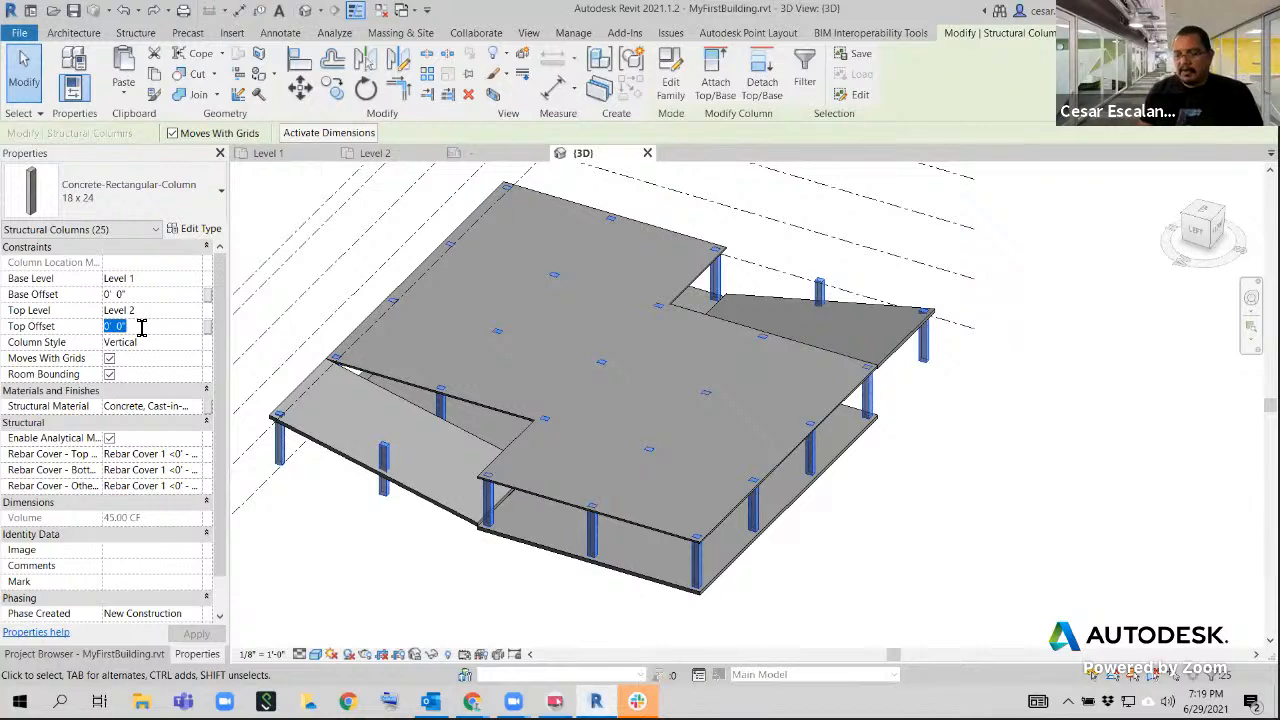
pyautogui.write('-6')
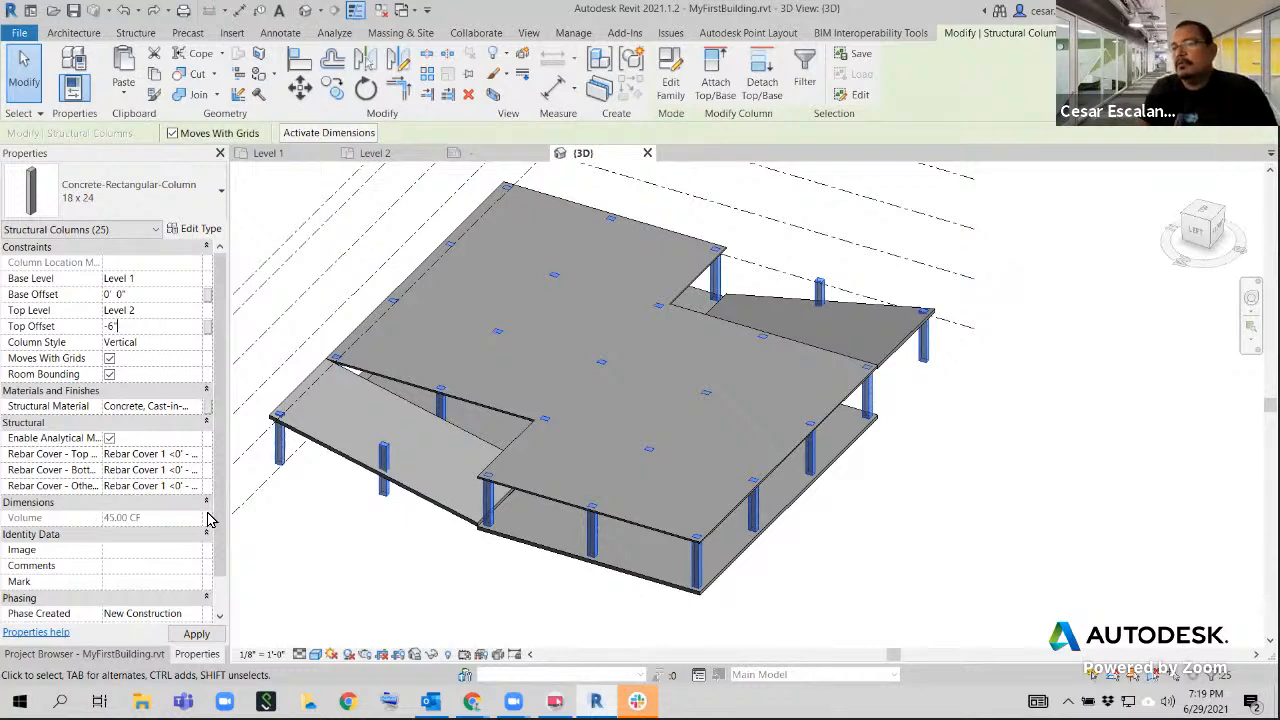
pyautogui.click(197, 635)
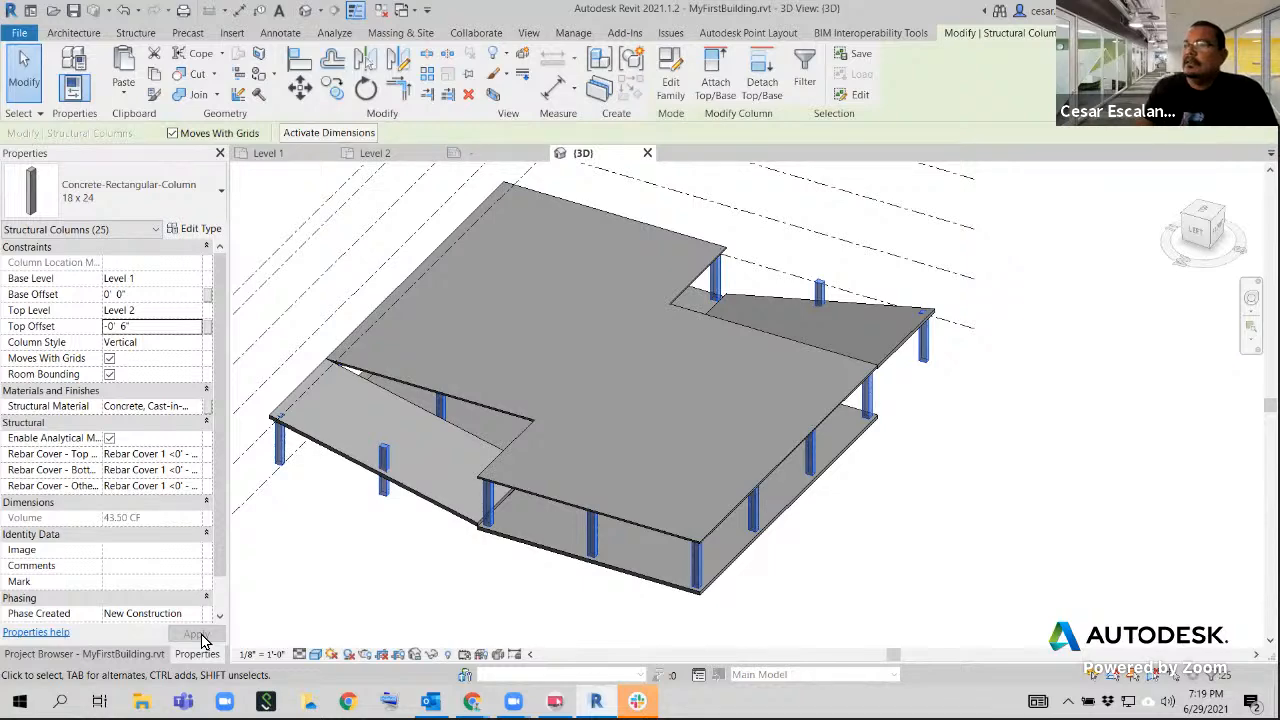
pyautogui.click(857, 586)
# Examine how the shortened columns meet the Level 2 floor and how the sloped floor joins the building's corner
pyautogui.scroll(4, 679, 482)
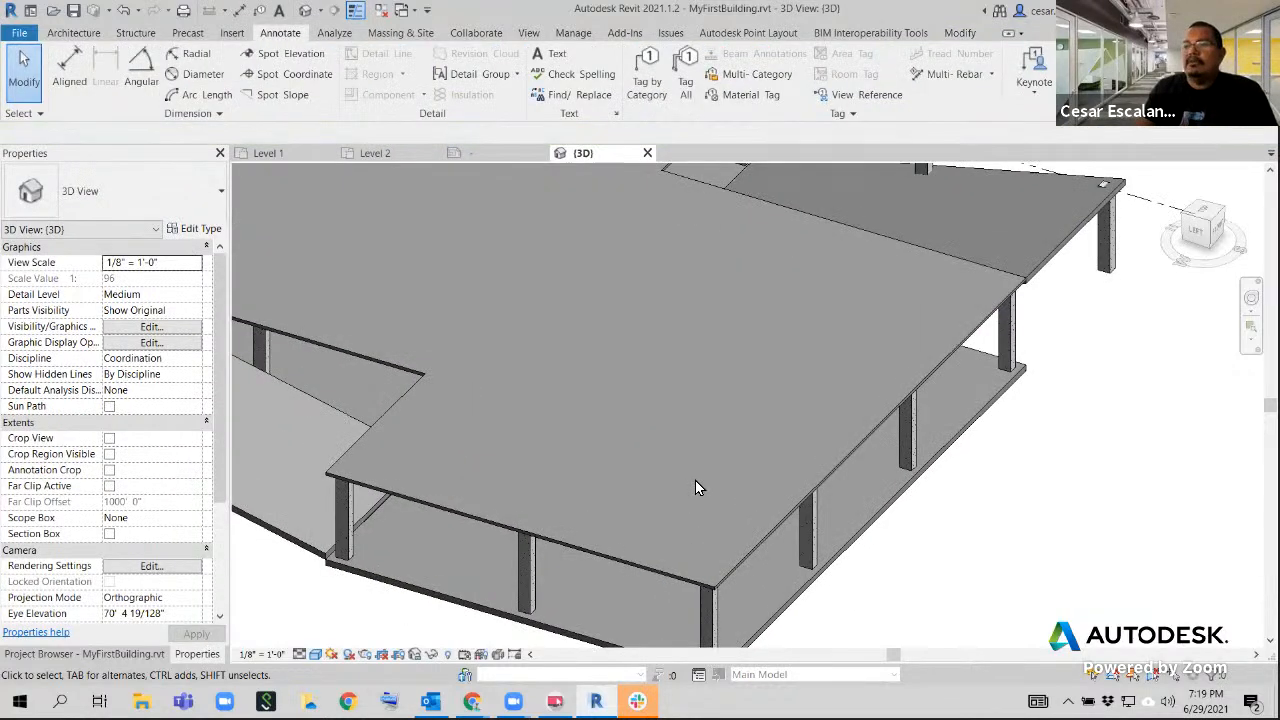
pyautogui.scroll(-4, 697, 487)
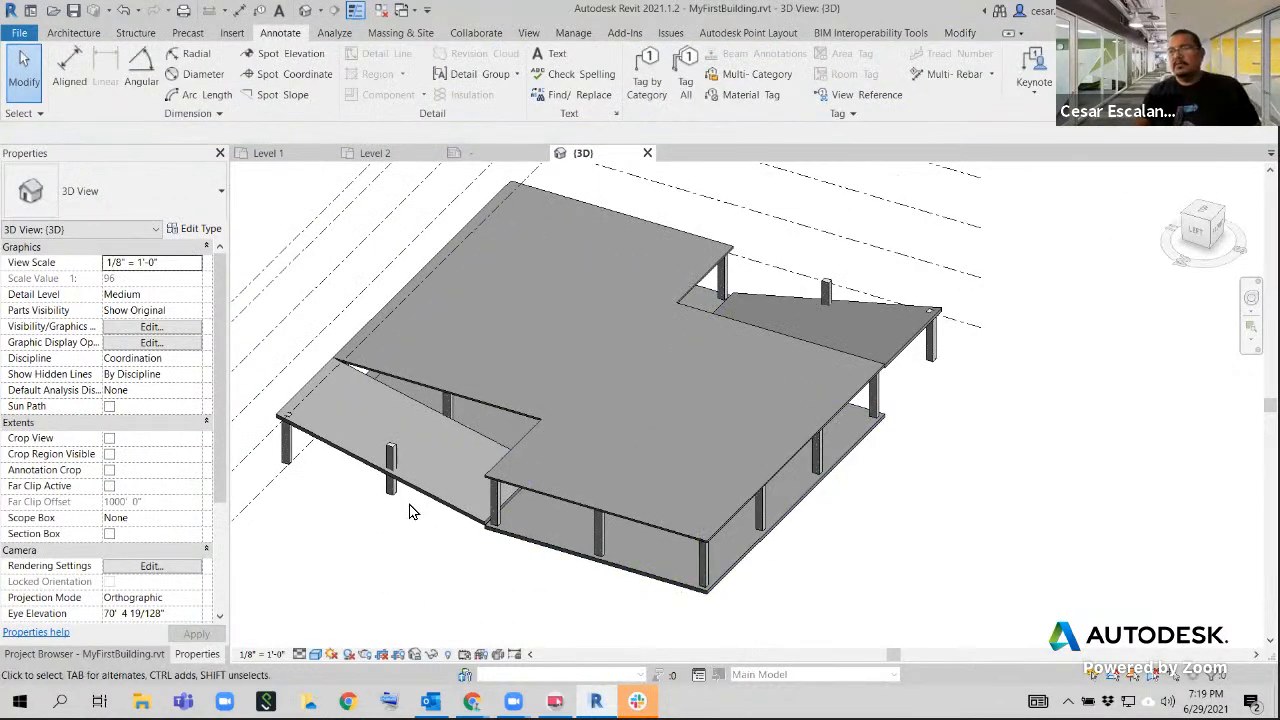
pyautogui.scroll(2, 420, 512)
pyautogui.scroll(-3, 560, 500)
pyautogui.keyDown('shift'); pyautogui.moveTo(591, 594); pyautogui.dragTo(697, 583, button='middle'); pyautogui.keyUp('shift')
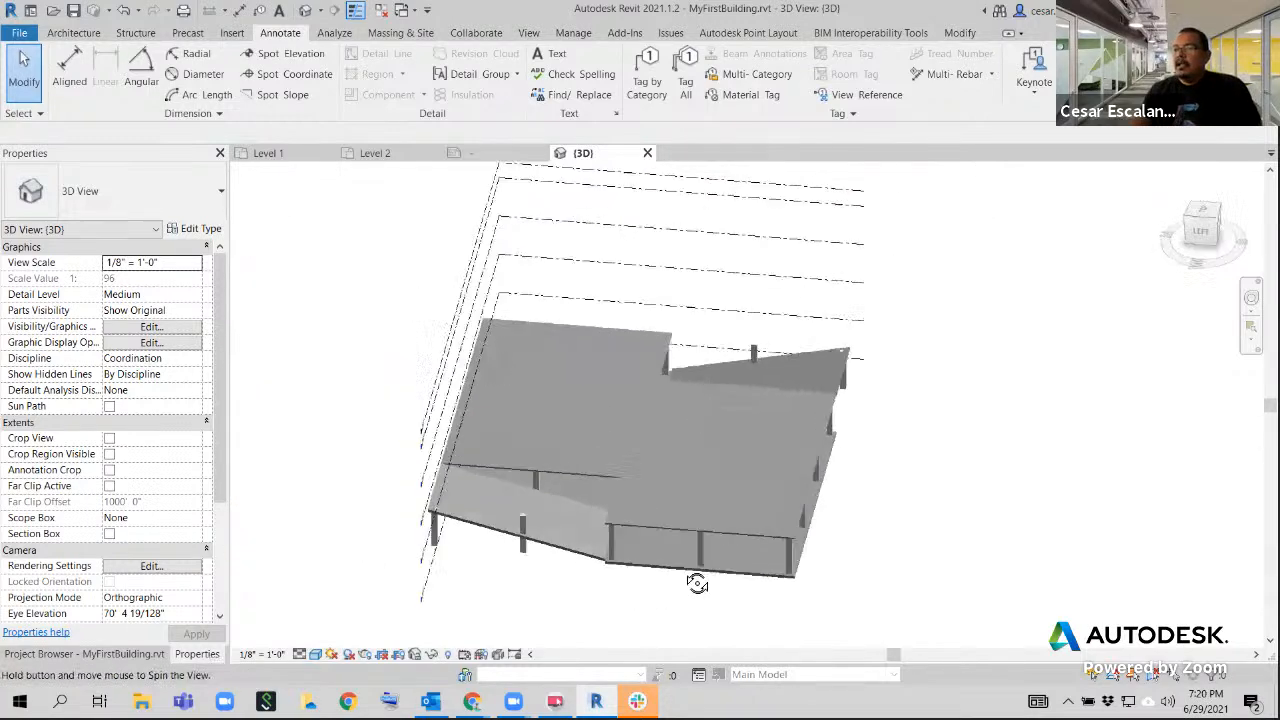
pyautogui.scroll(5, 646, 580)
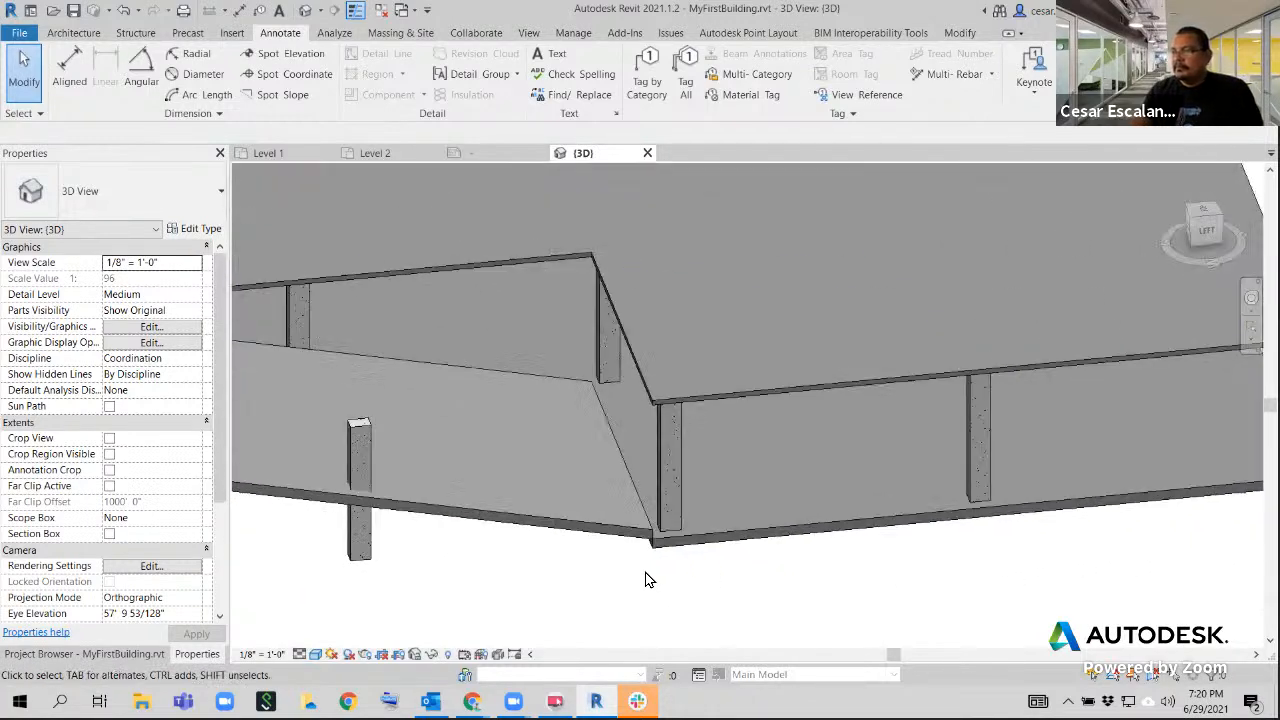
pyautogui.scroll(-3, 677, 567)
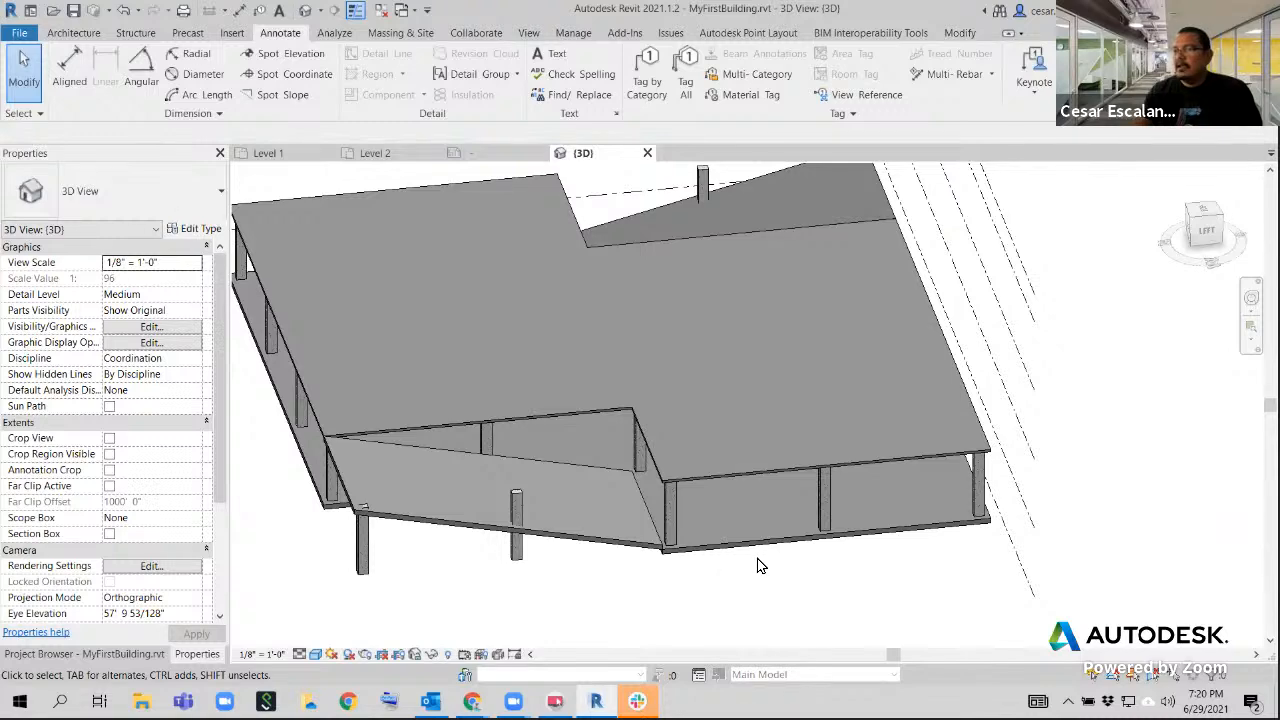
pyautogui.scroll(4, 698, 592)
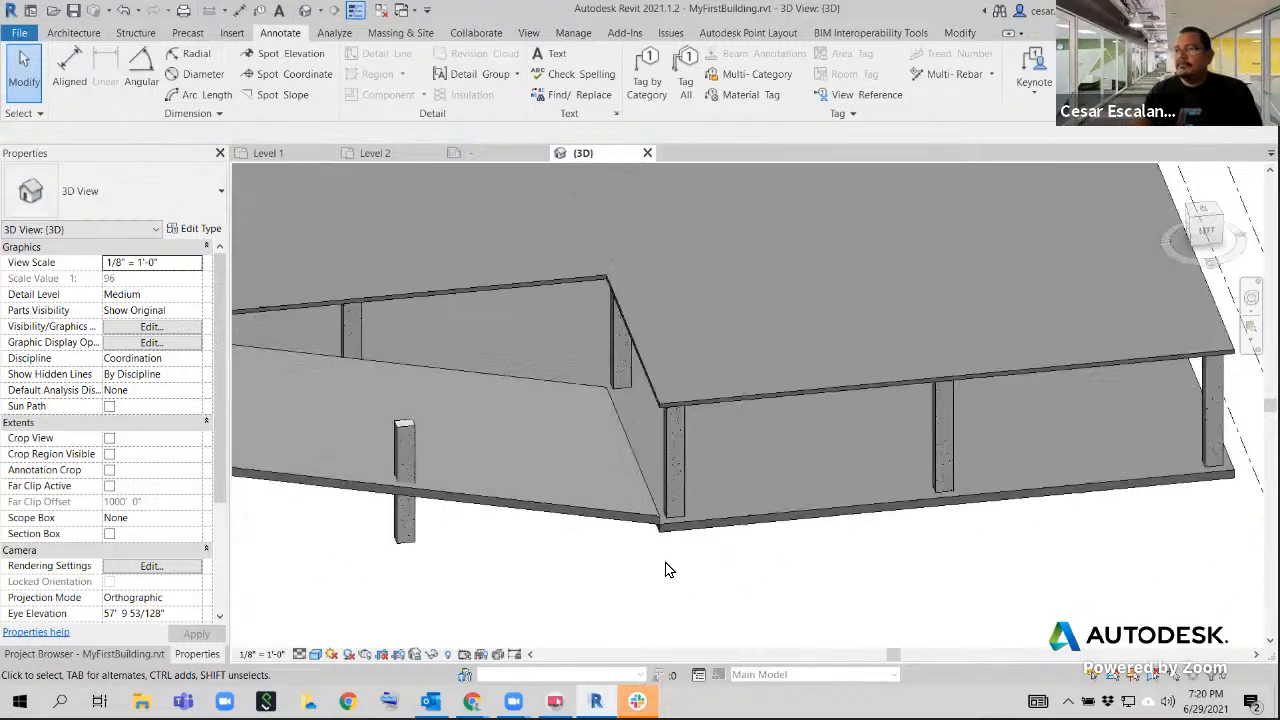
pyautogui.moveTo(698, 592); pyautogui.dragTo(751, 520, button='middle')
pyautogui.scroll(-4, 751, 520)
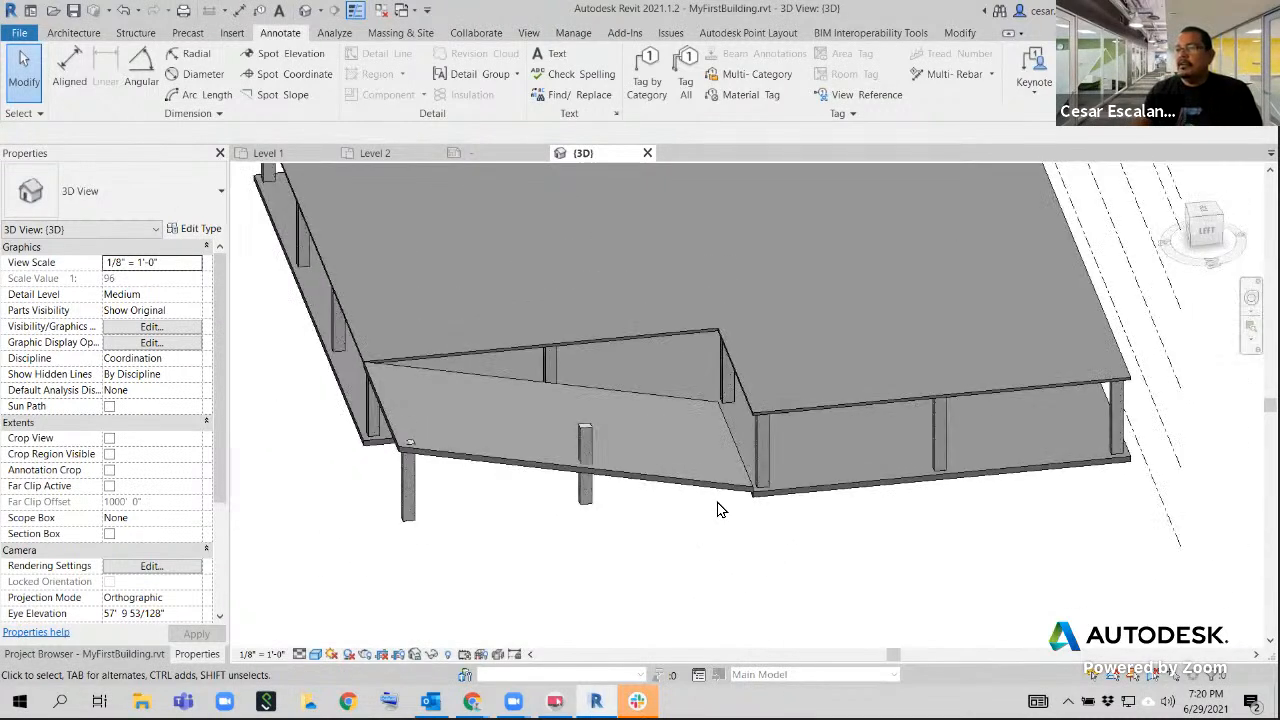
pyautogui.scroll(4, 714, 509)
# Inspect where the low end of the Generic - 12" sloped floor meets the Level 1 floor, and check its type properties without changing them
pyautogui.click(746, 480)
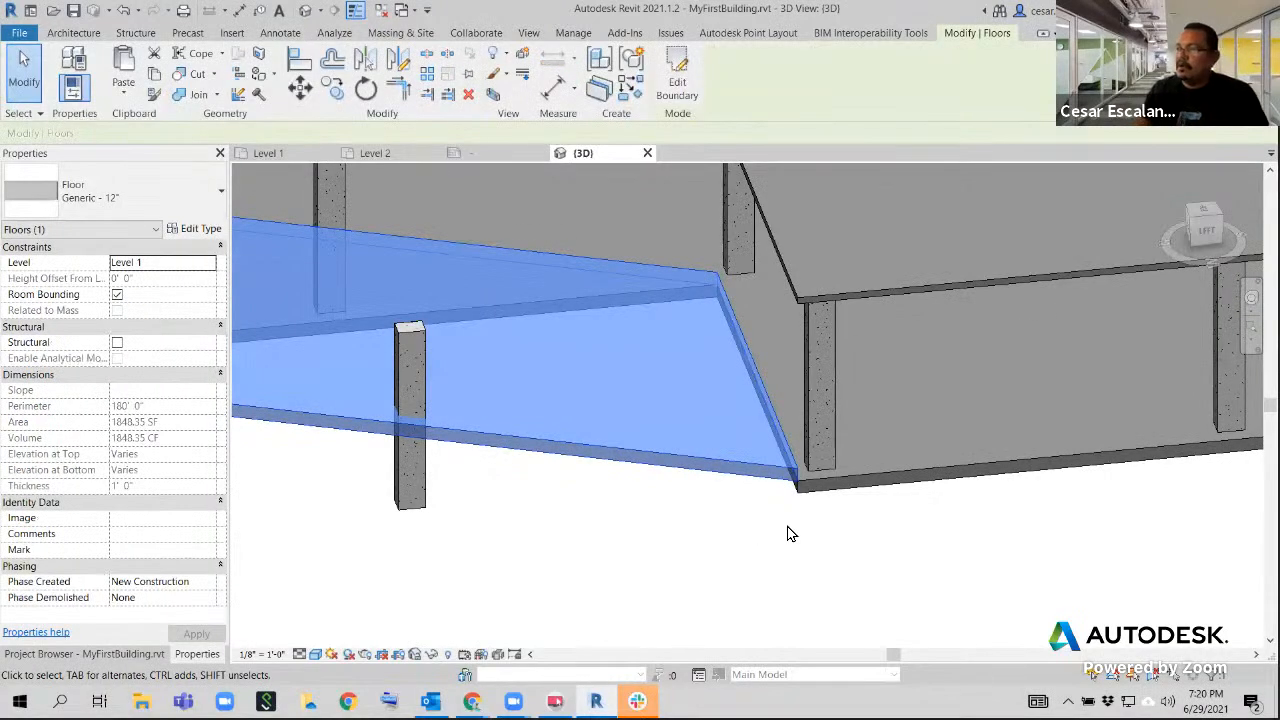
pyautogui.keyDown('shift'); pyautogui.moveTo(825, 503); pyautogui.dragTo(826, 380, button='middle'); pyautogui.keyUp('shift')
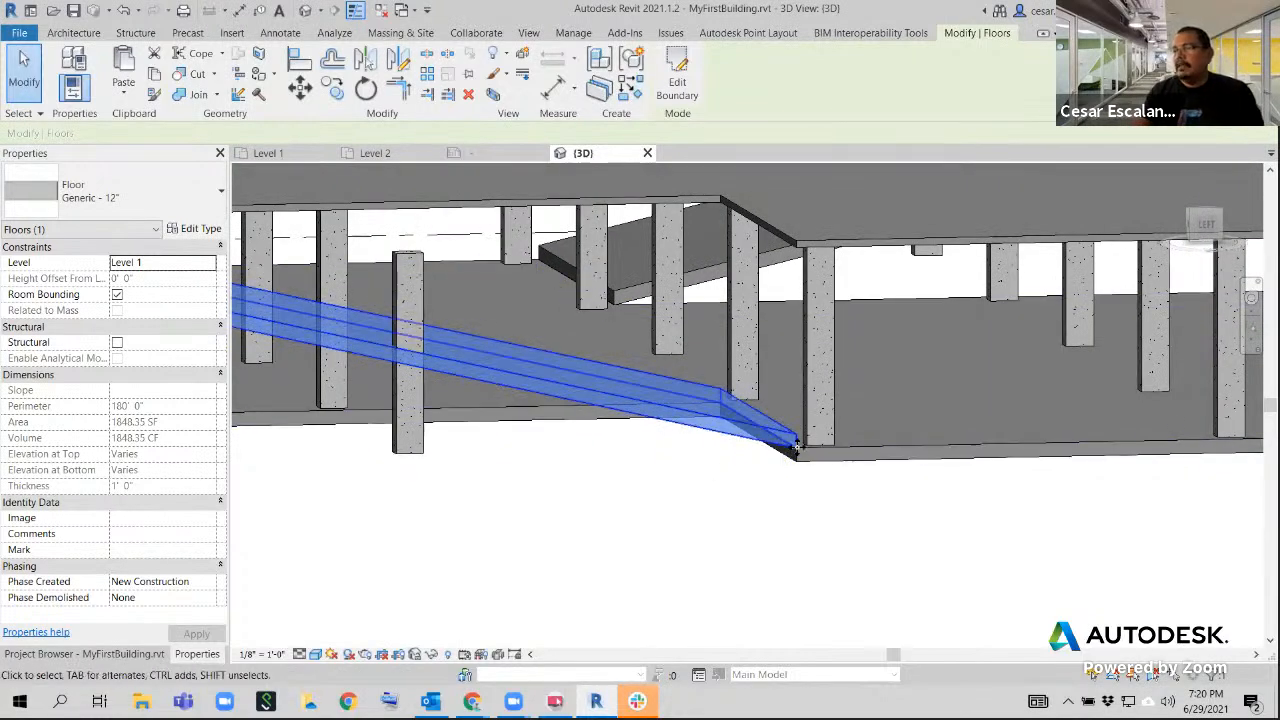
pyautogui.keyDown('shift'); pyautogui.moveTo(660, 506); pyautogui.dragTo(785, 534, button='middle'); pyautogui.keyUp('shift')
pyautogui.scroll(5, 800, 491)
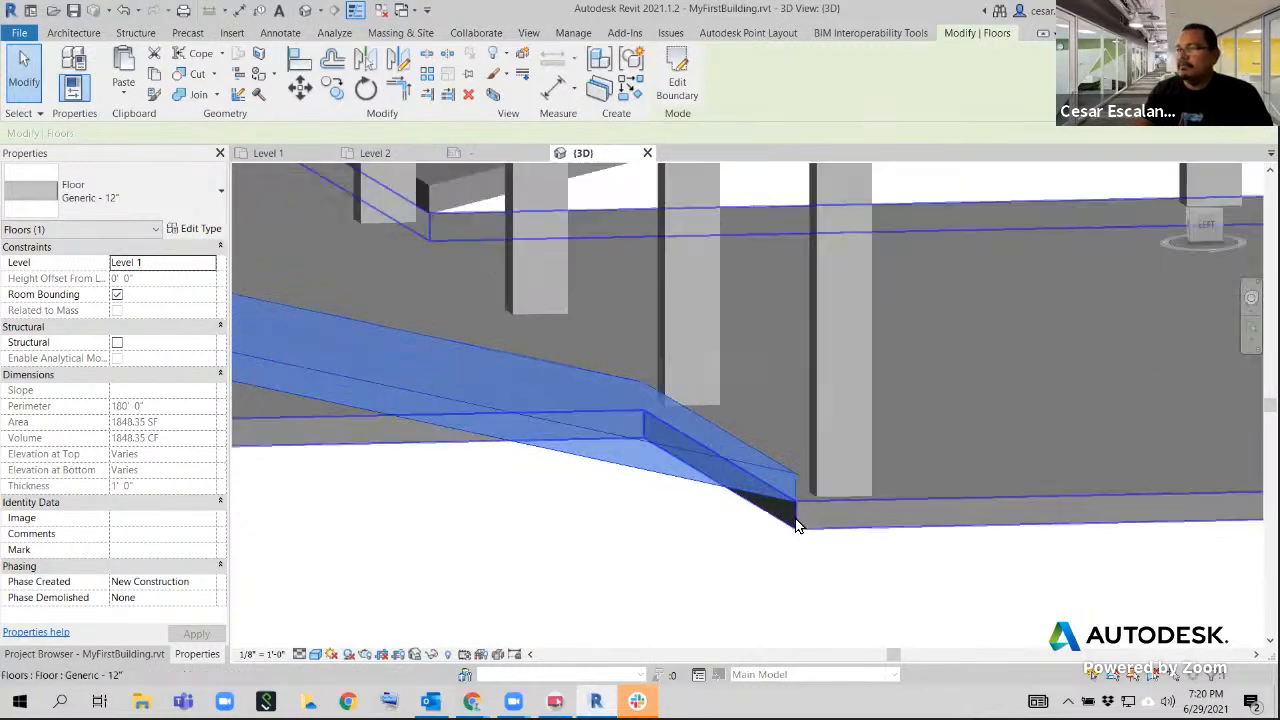
pyautogui.scroll(-5, 791, 440)
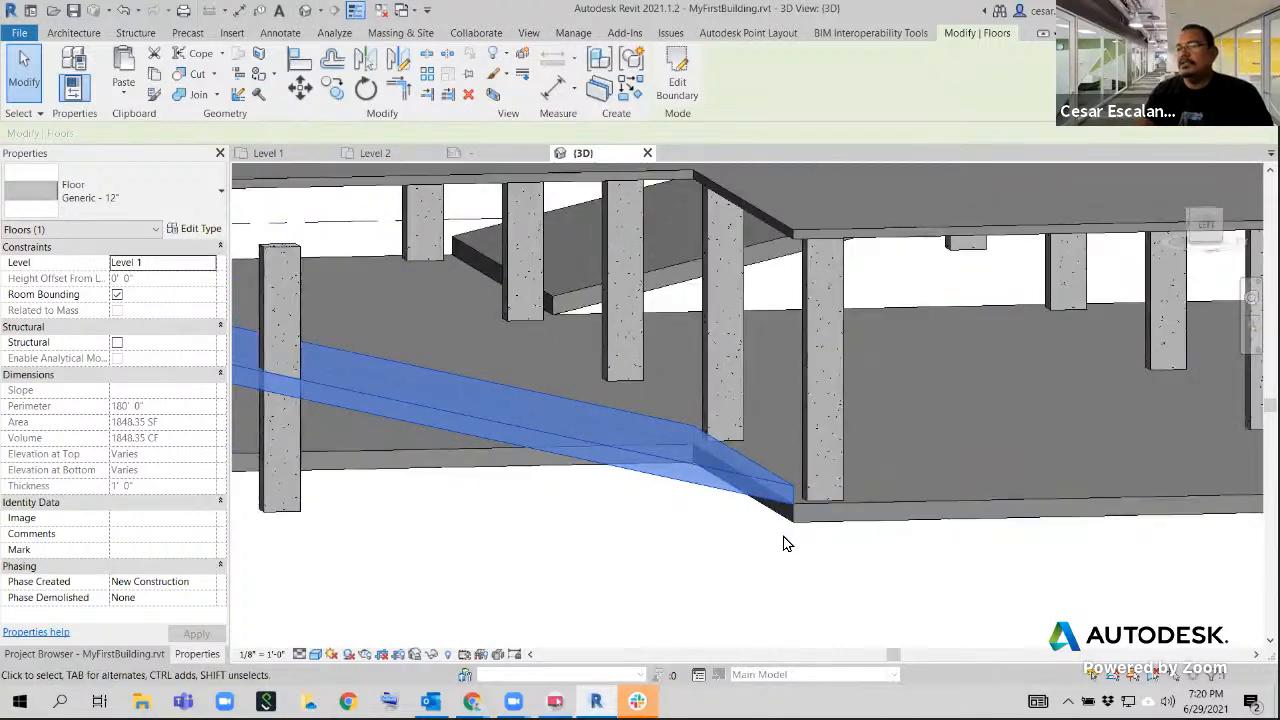
pyautogui.moveTo(789, 567); pyautogui.dragTo(901, 545, button='middle')
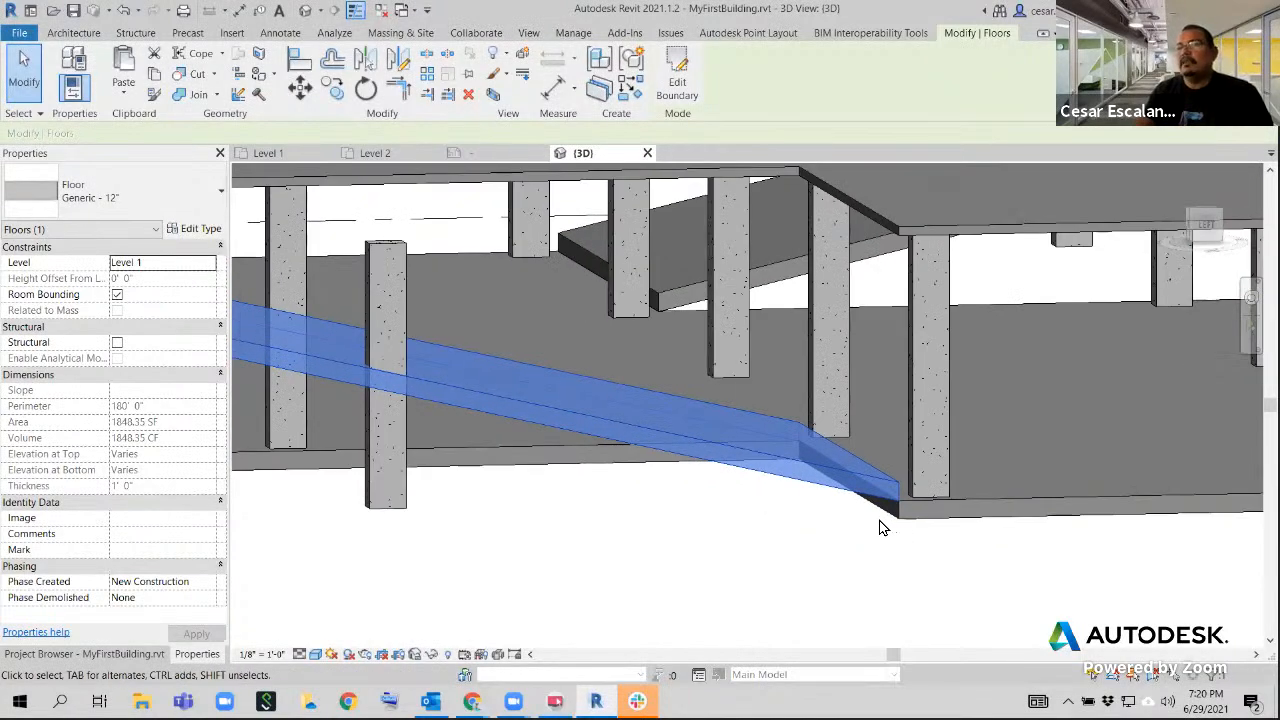
pyautogui.scroll(-4, 892, 548)
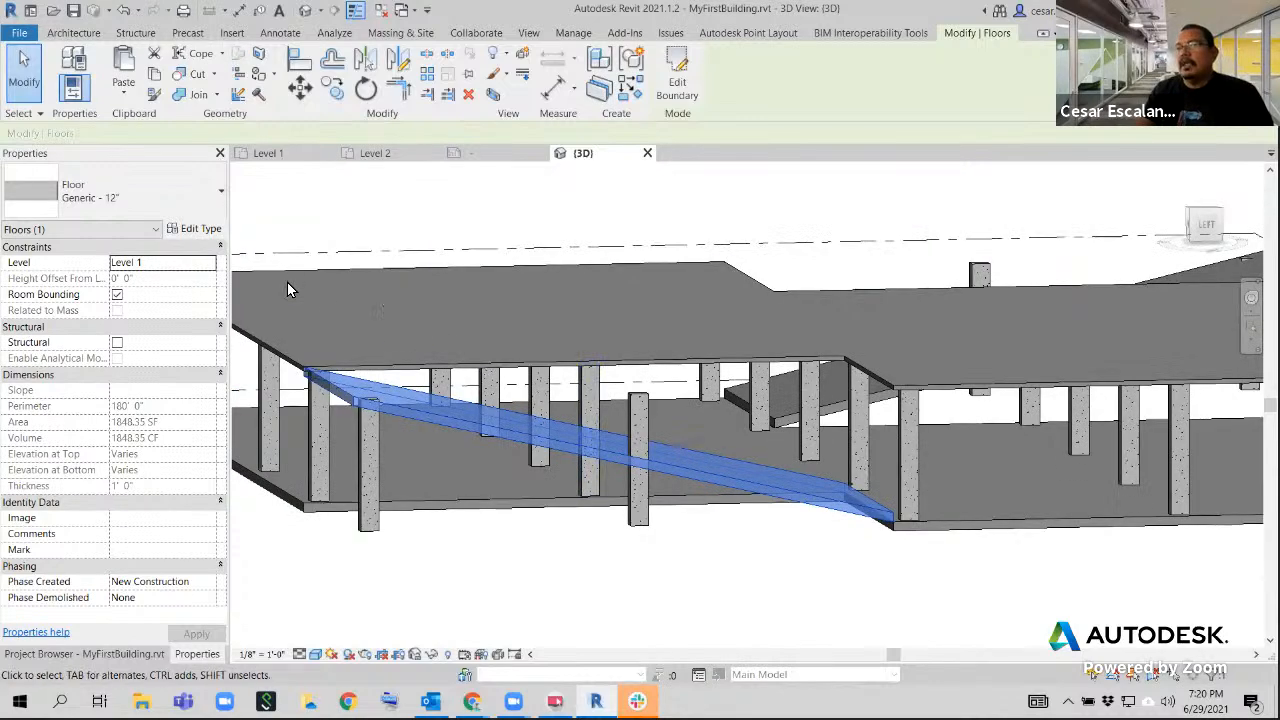
pyautogui.click(192, 230)
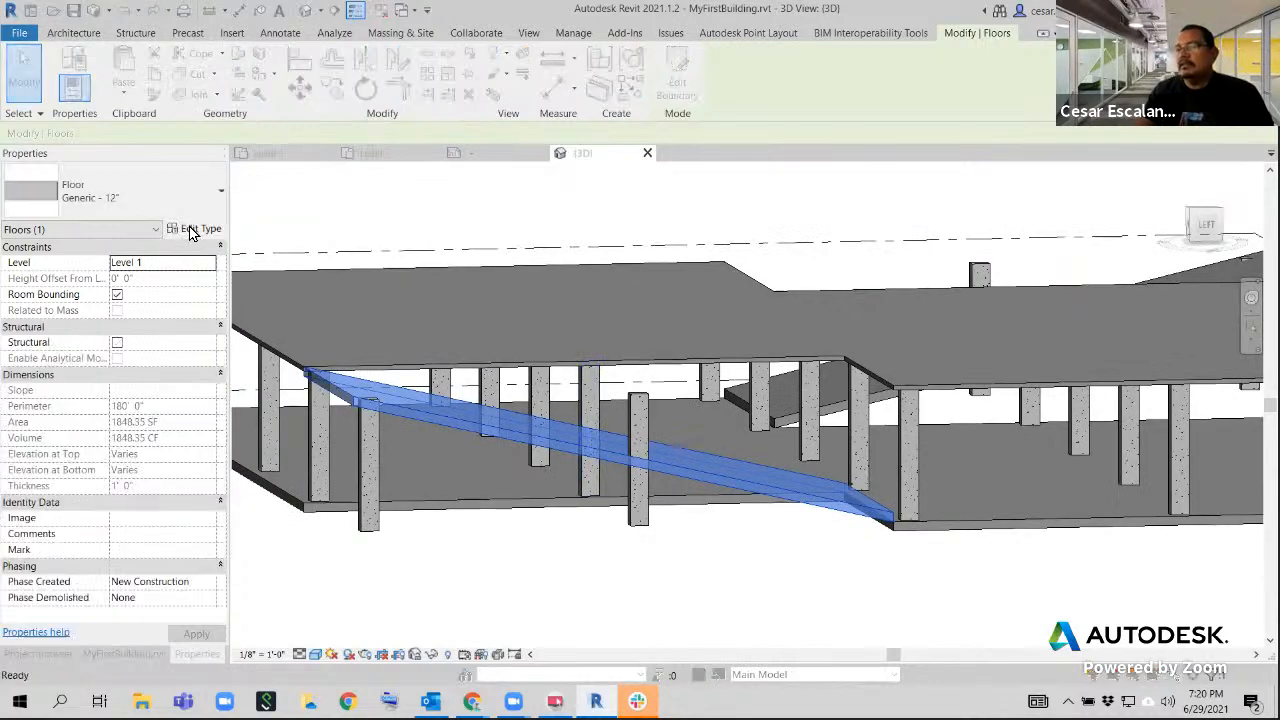
pyautogui.click(752, 551)
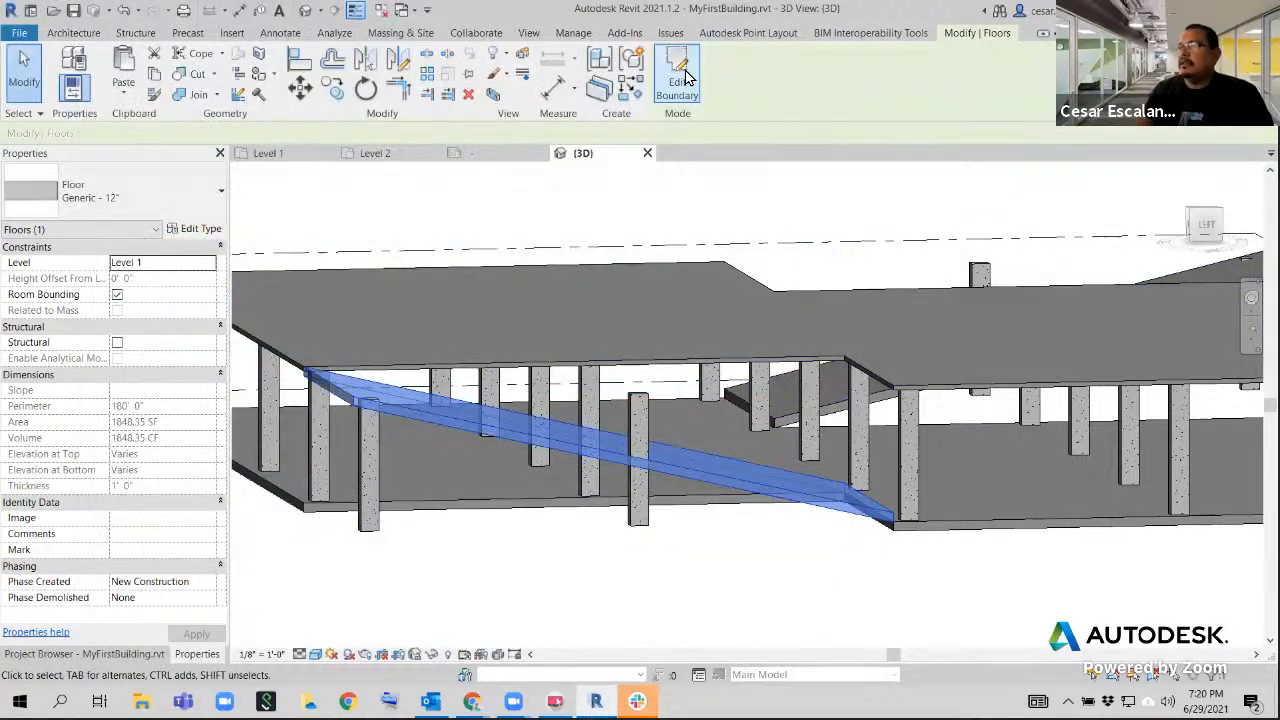
# Edit the sloped floor's boundary sketch, set the slope arrow's height offset at tail to 0' 0", and finish the sketch
pyautogui.click(678, 78)
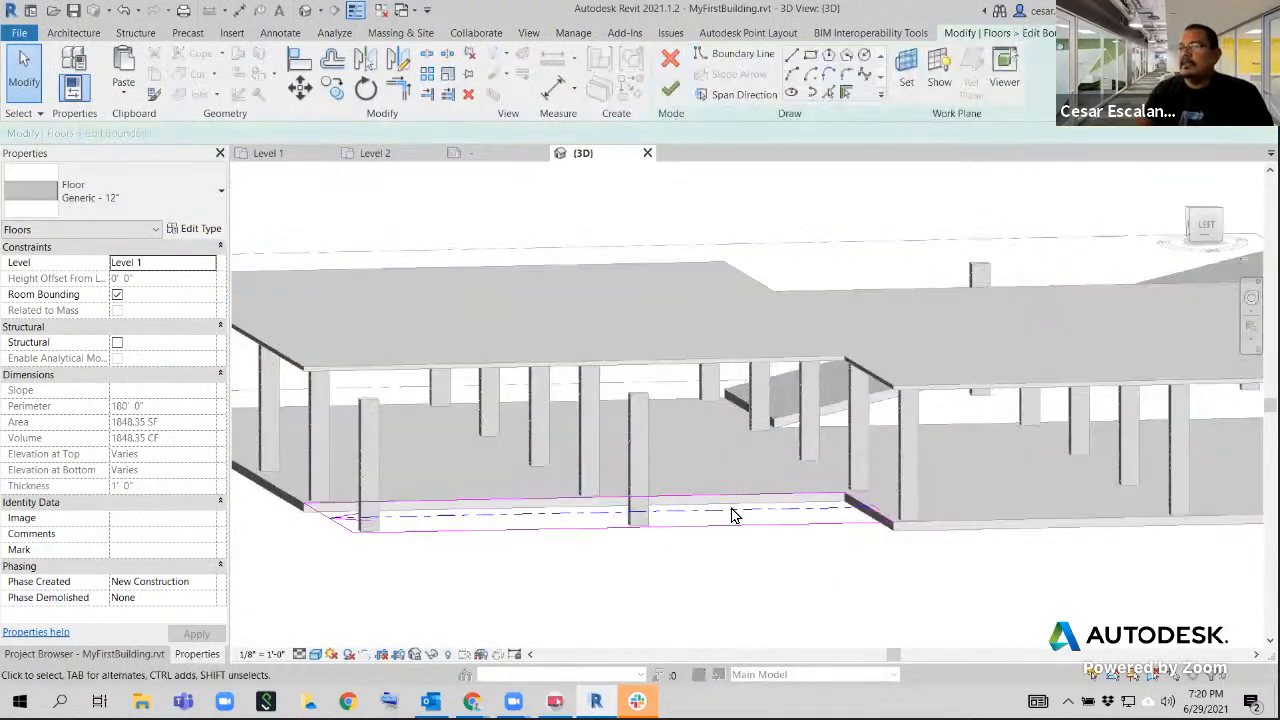
pyautogui.click(731, 515)
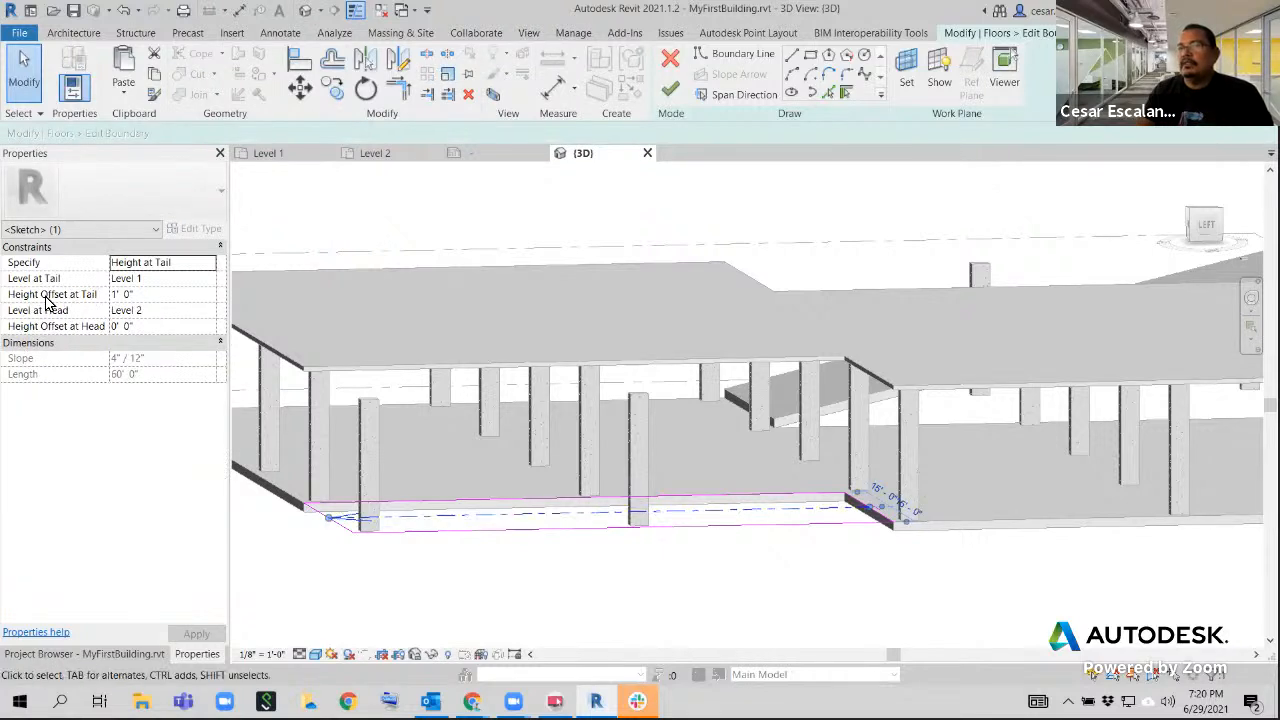
pyautogui.click(153, 296)
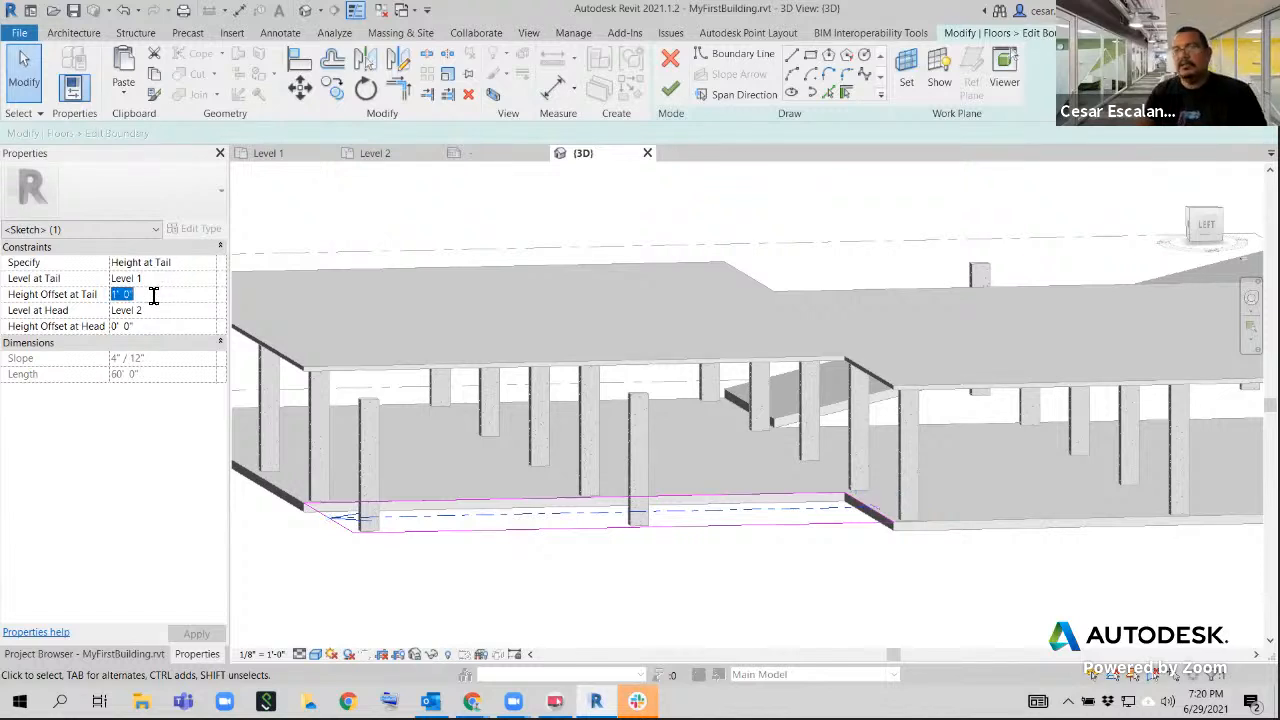
pyautogui.write('0')
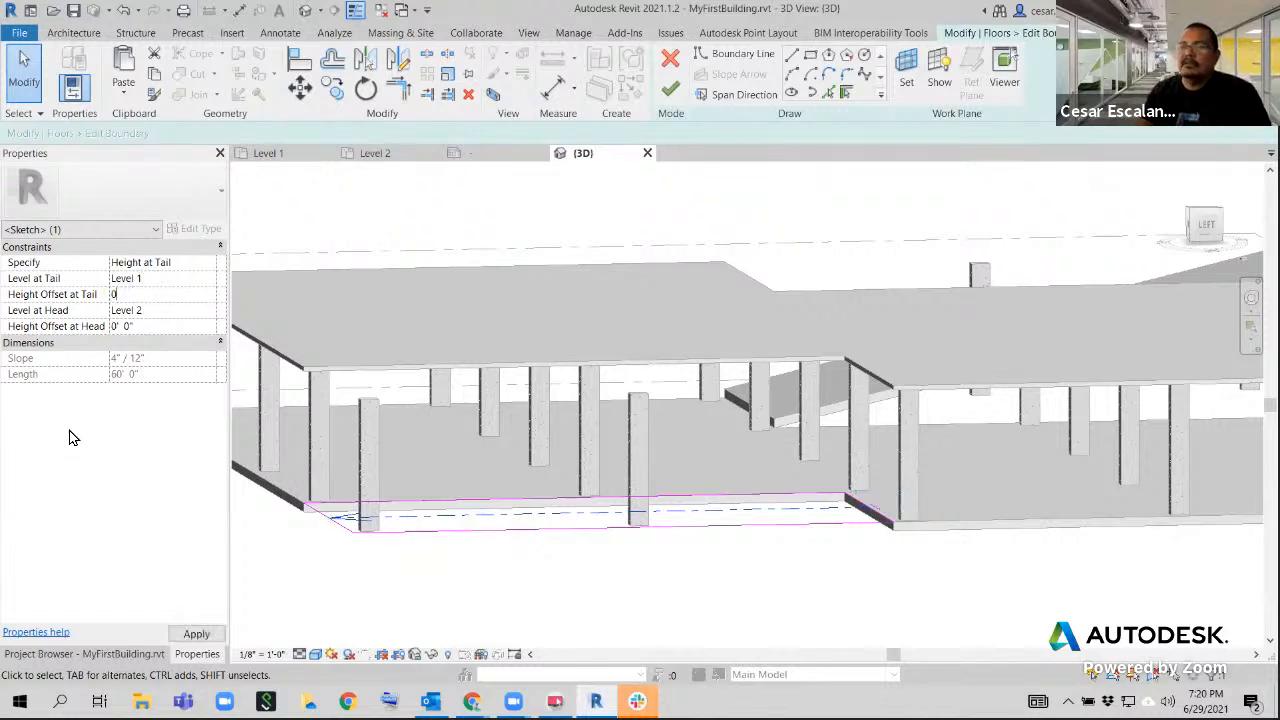
pyautogui.press('Return')
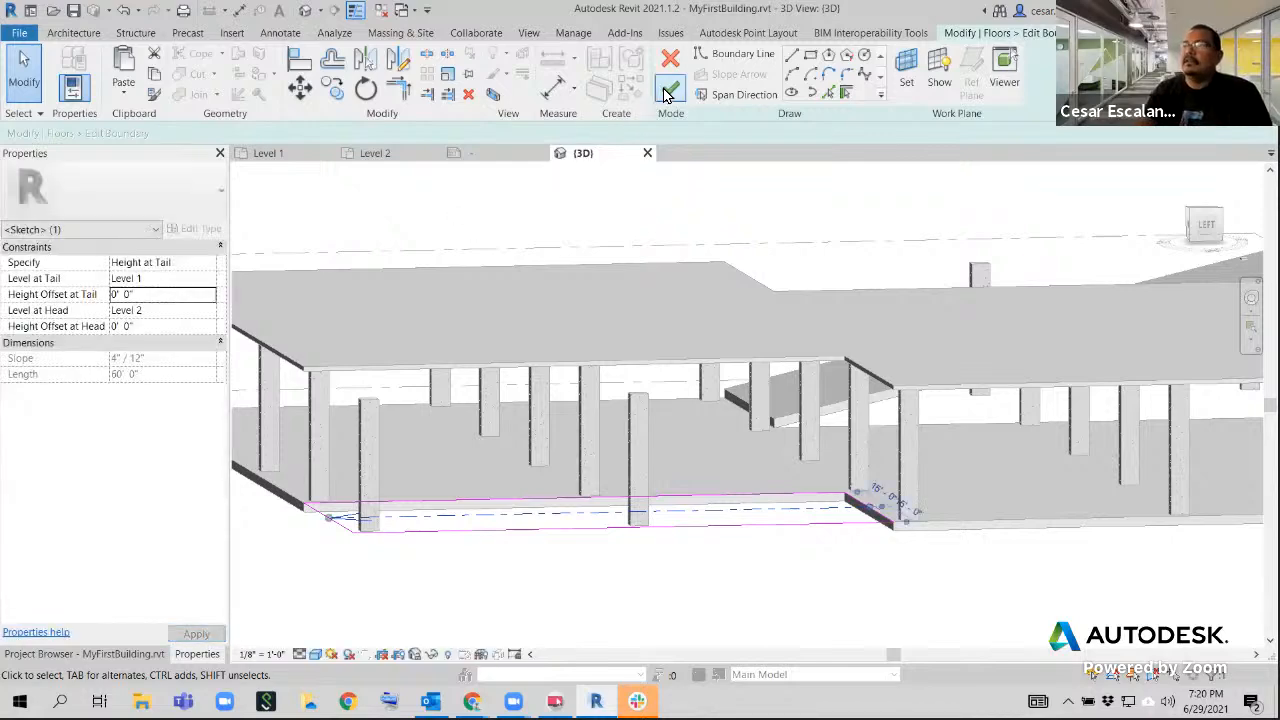
pyautogui.click(667, 93)
pyautogui.click(878, 596)
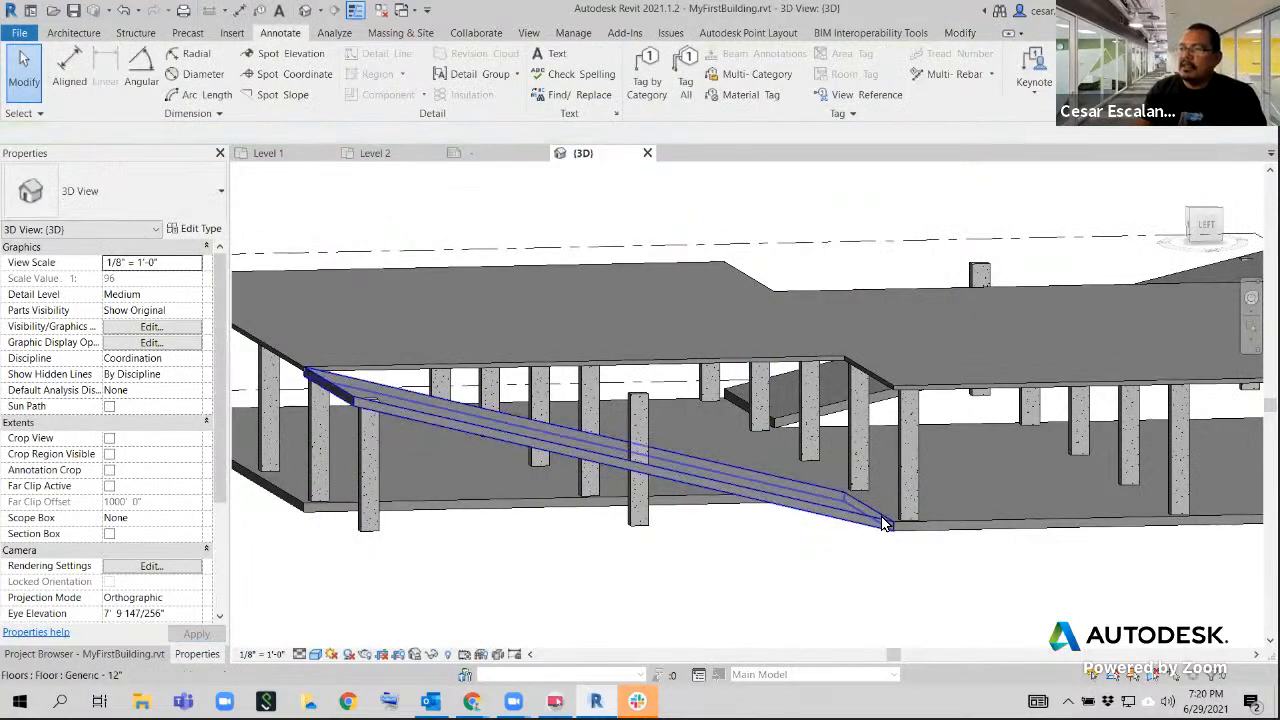
# Edit the boundary sketch of the other Generic - 12" sloped floor, set its slope arrow's height offset at tail to 0' 0", and finish
pyautogui.scroll(-3, 885, 524)
pyautogui.keyDown('shift'); pyautogui.moveTo(1088, 499); pyautogui.dragTo(793, 461, button='middle'); pyautogui.keyUp('shift')
pyautogui.scroll(4, 849, 589)
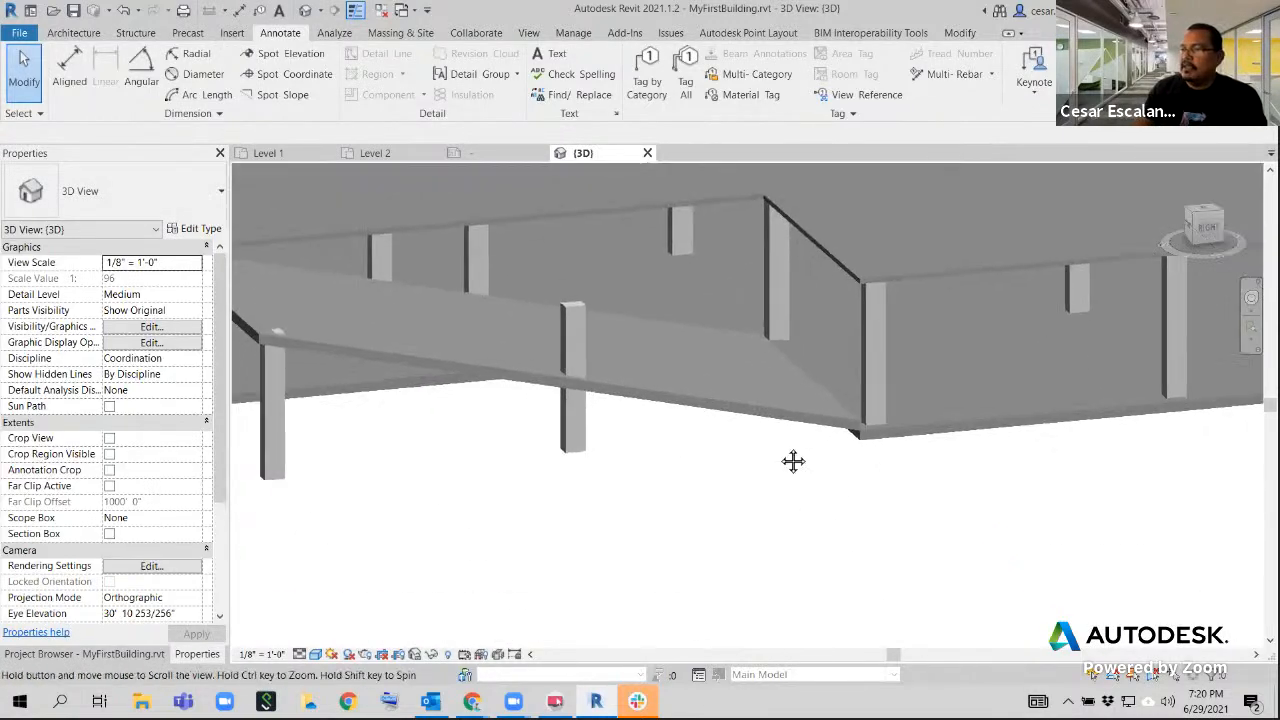
pyautogui.scroll(-3, 790, 459)
pyautogui.click(791, 430)
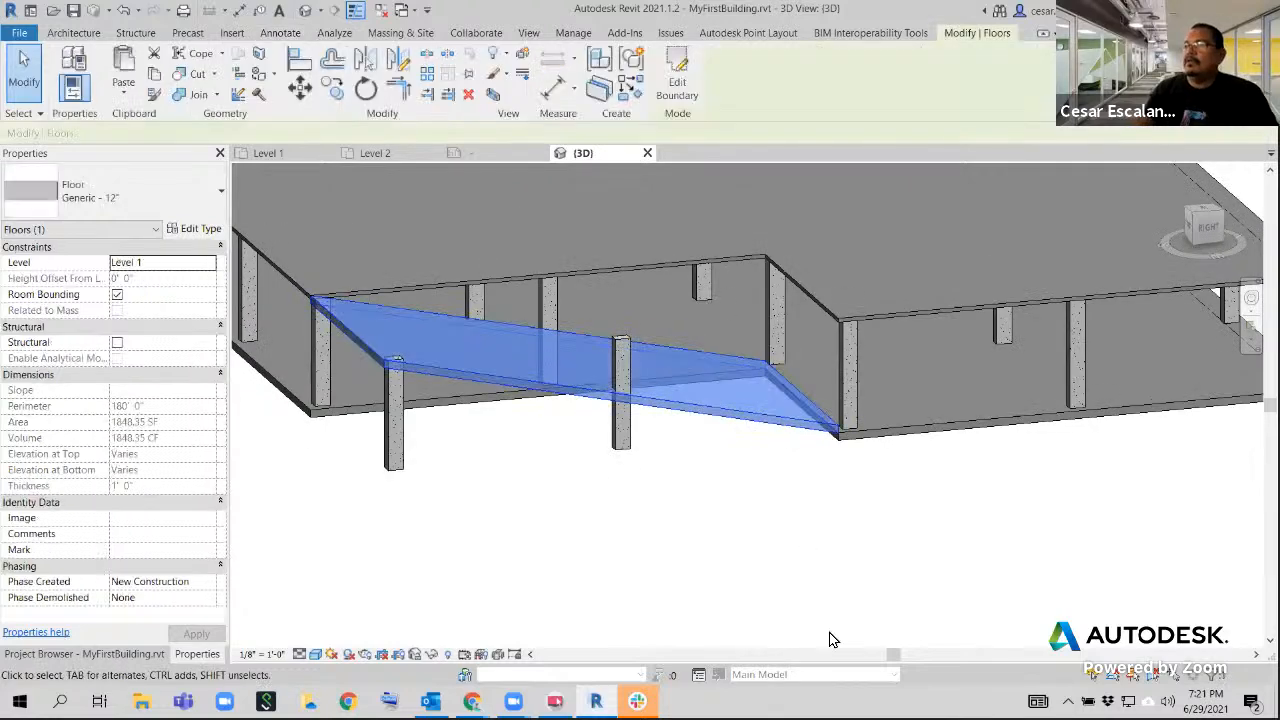
pyautogui.click(677, 82)
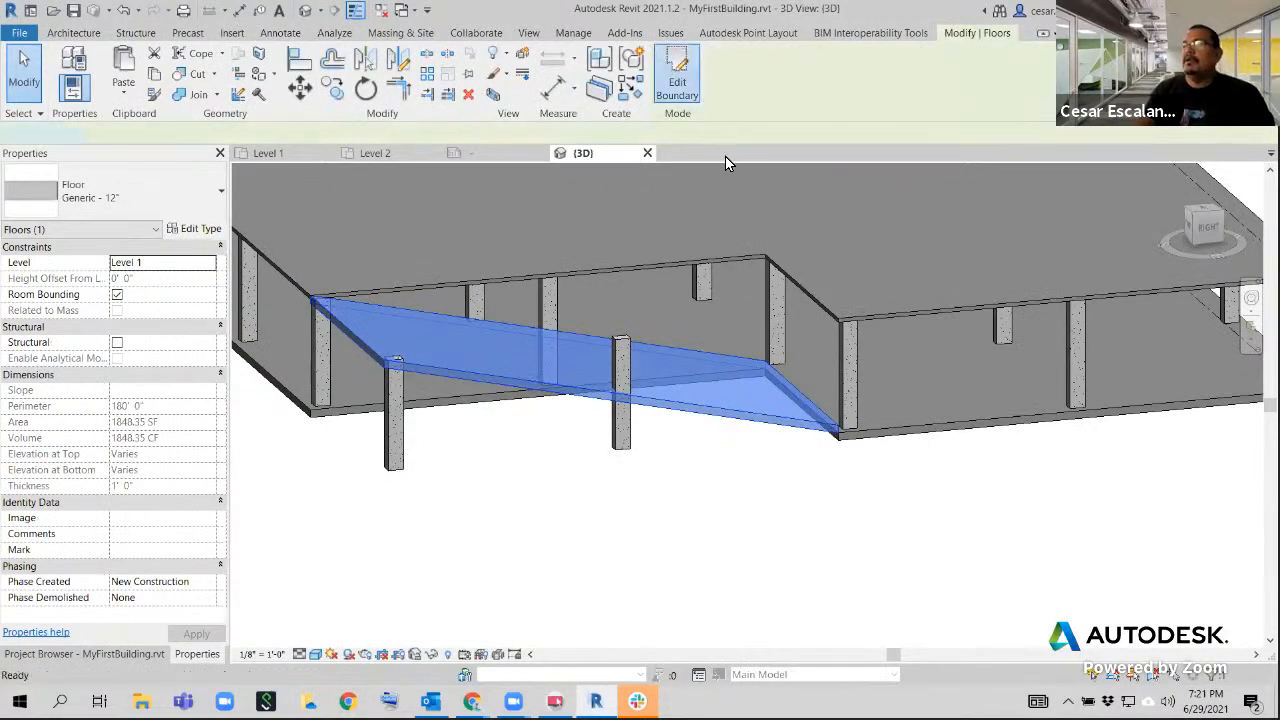
pyautogui.click(548, 429)
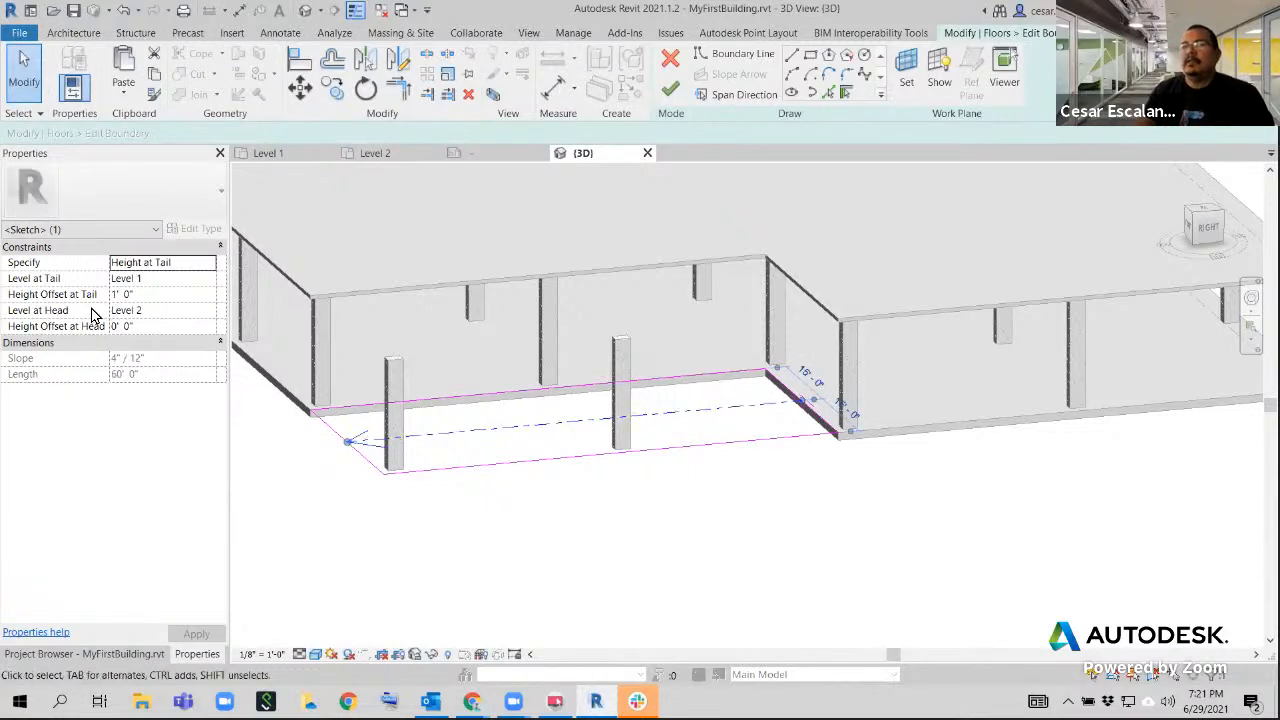
pyautogui.click(163, 296)
pyautogui.click(163, 294)
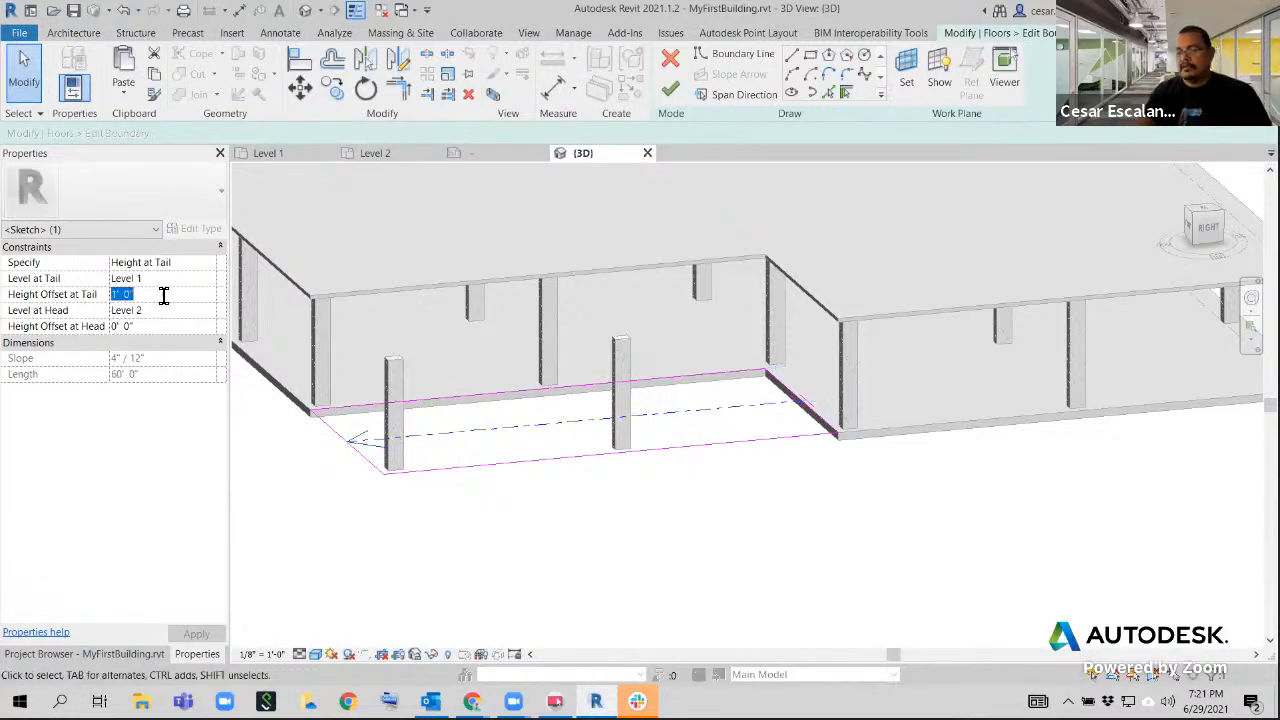
pyautogui.write('0')
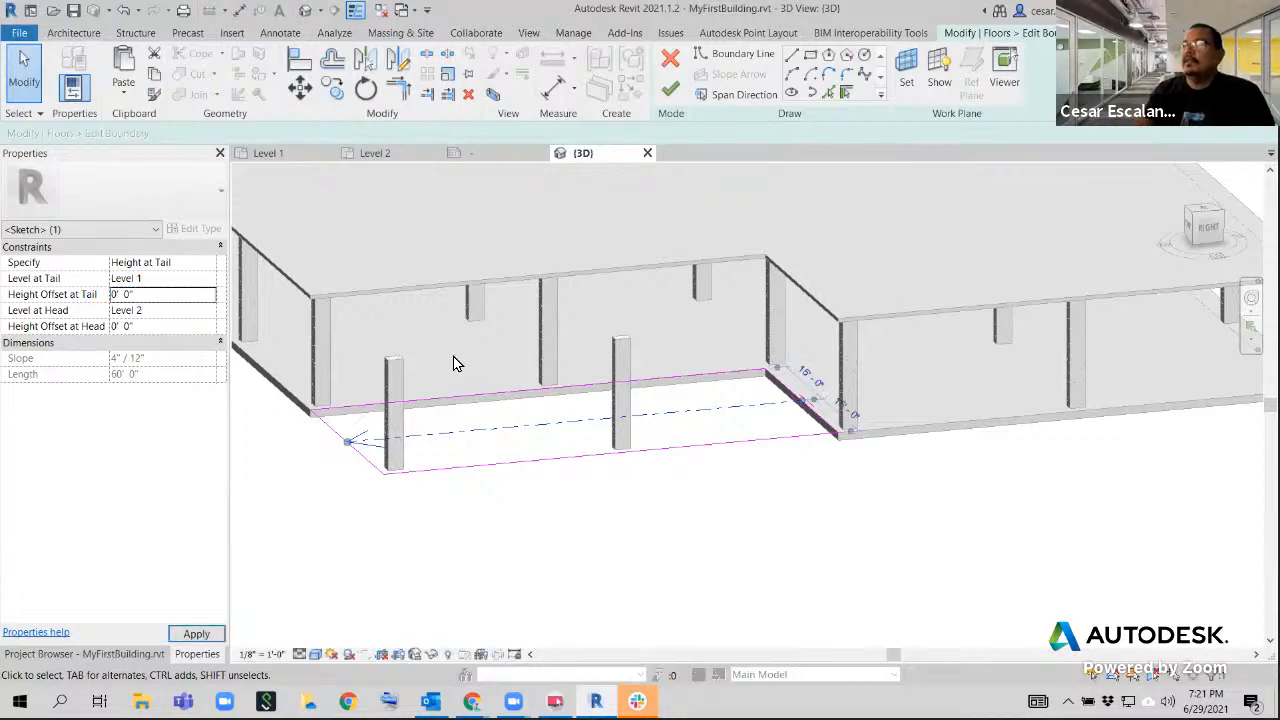
pyautogui.click(670, 89)
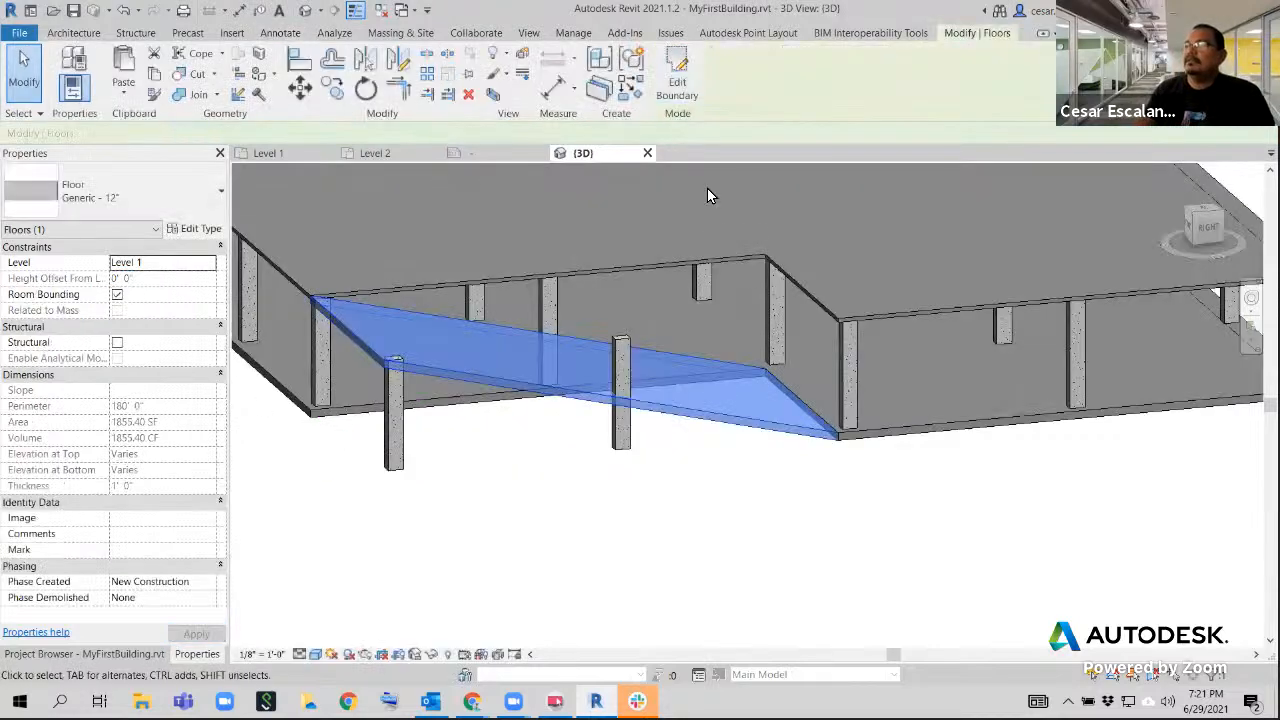
pyautogui.click(660, 523)
# Inspect the column passing through the sloped floor's outer edge and set the 3D view's visual style to Shaded
pyautogui.keyDown('shift'); pyautogui.moveTo(793, 441); pyautogui.dragTo(715, 500, button='middle'); pyautogui.keyUp('shift')
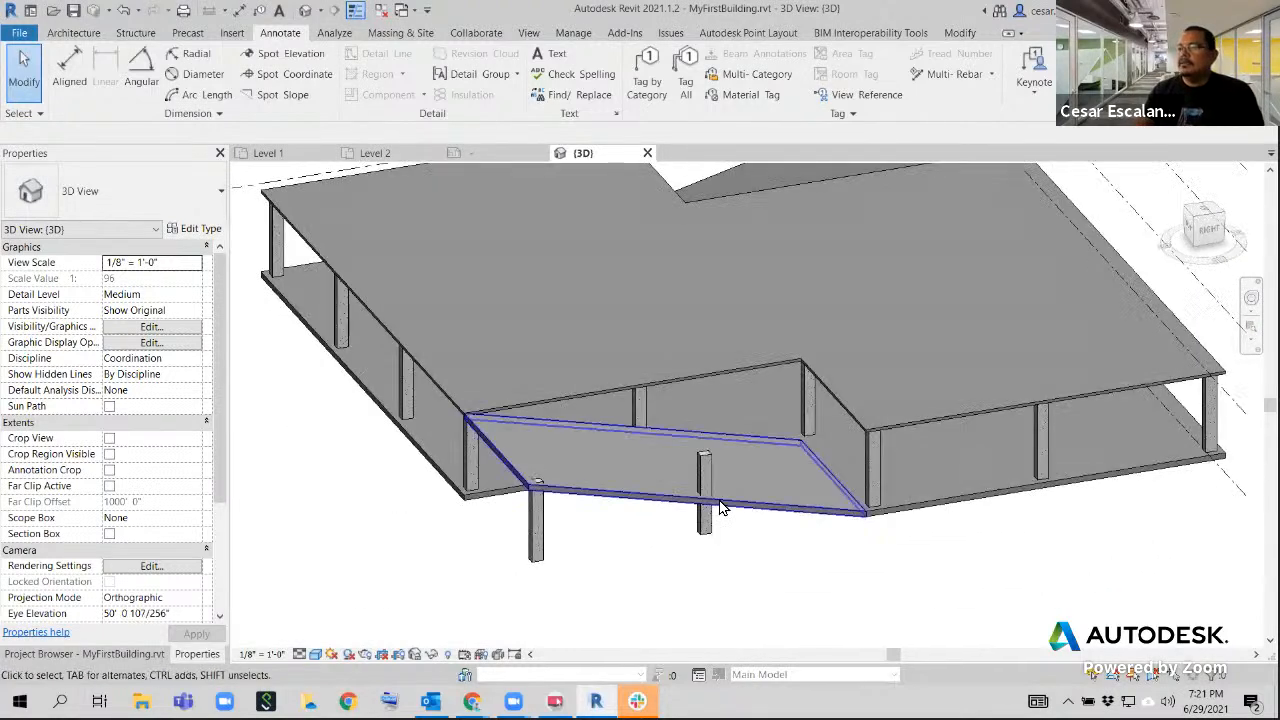
pyautogui.scroll(6, 715, 500)
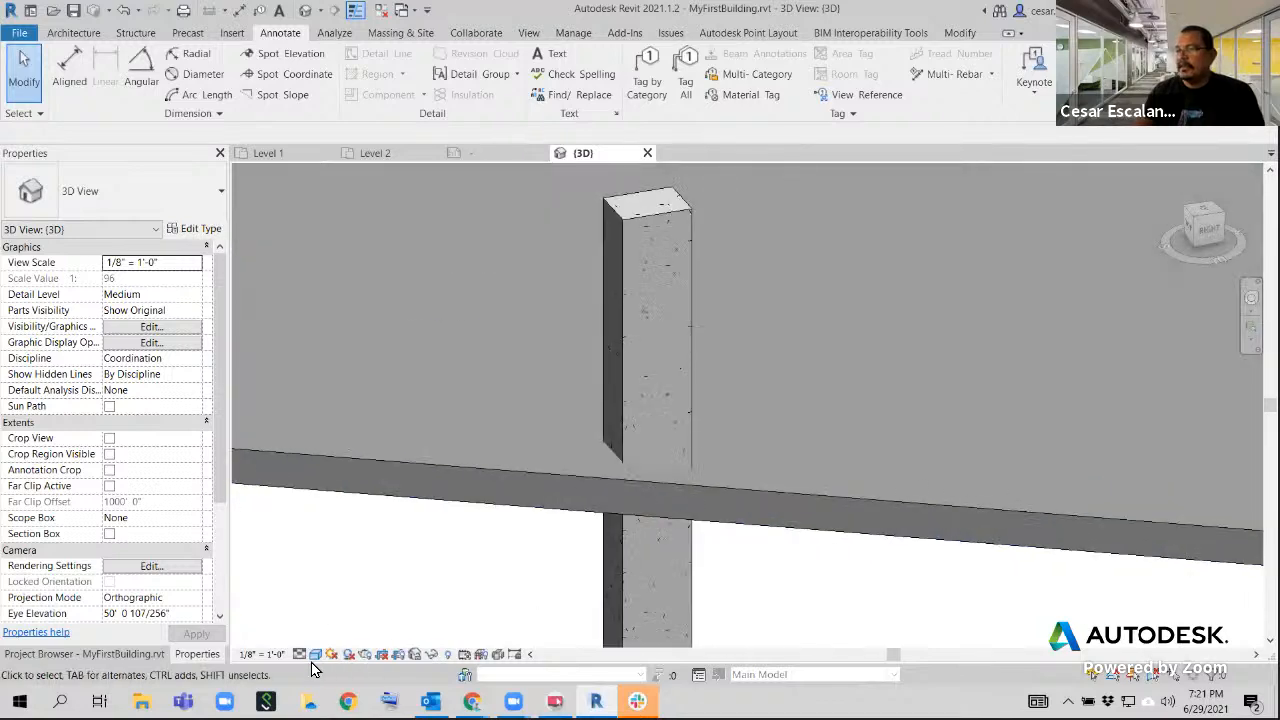
pyautogui.click(315, 654)
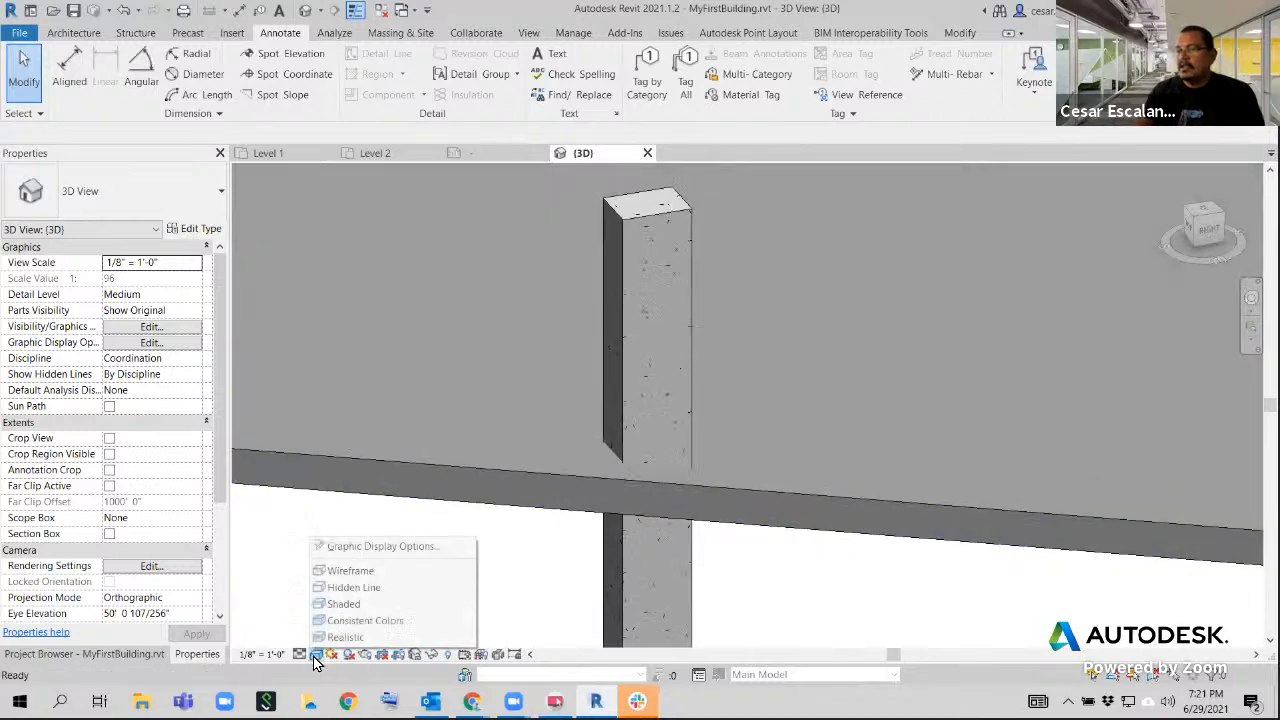
pyautogui.click(343, 604)
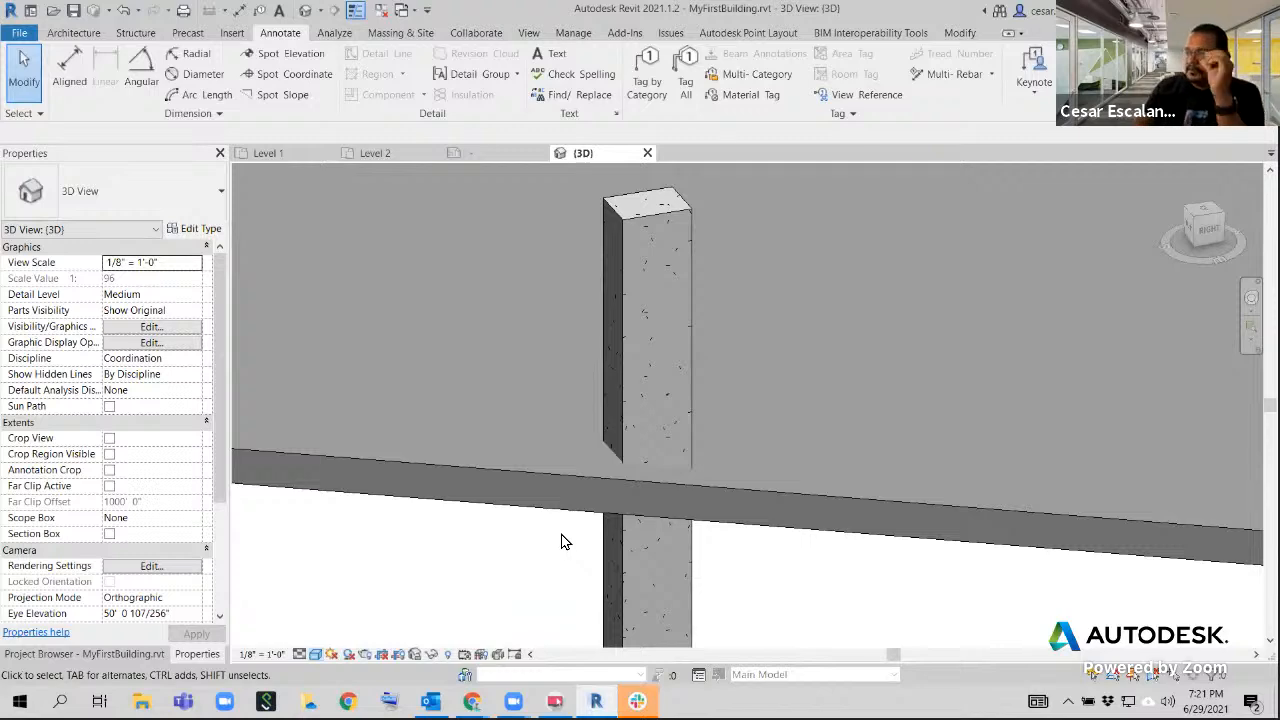
# Examine the whole building from the opposite side, checking both sloped floors and the columns that pierce them
pyautogui.scroll(-3, 680, 543)
pyautogui.scroll(-6, 760, 530)
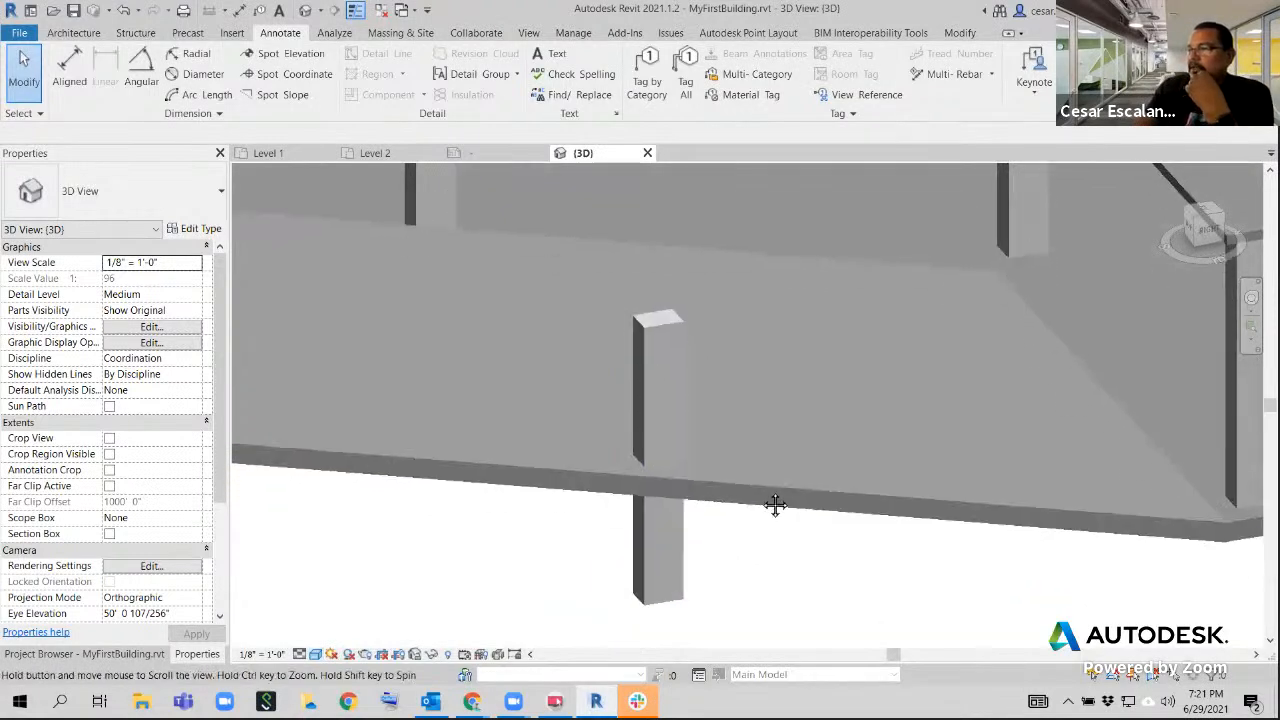
pyautogui.scroll(-2, 778, 518)
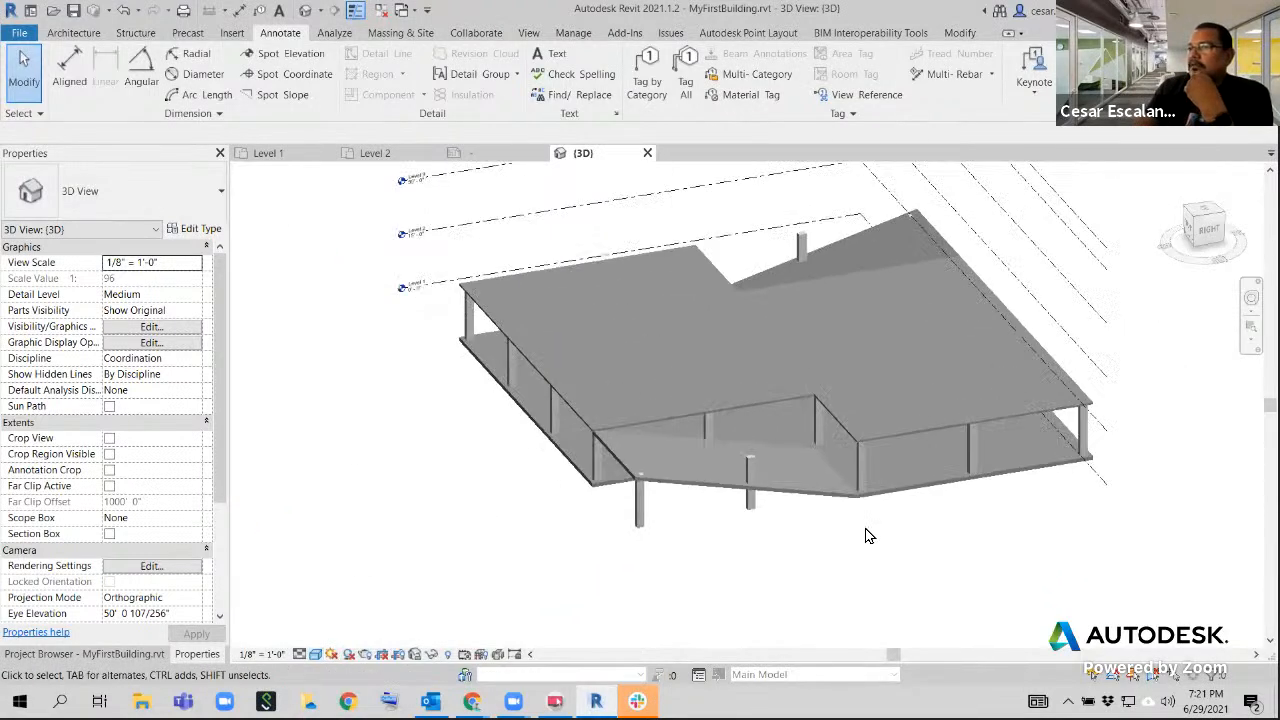
pyautogui.keyDown('shift'); pyautogui.moveTo(920, 517); pyautogui.dragTo(726, 554, button='middle'); pyautogui.keyUp('shift')
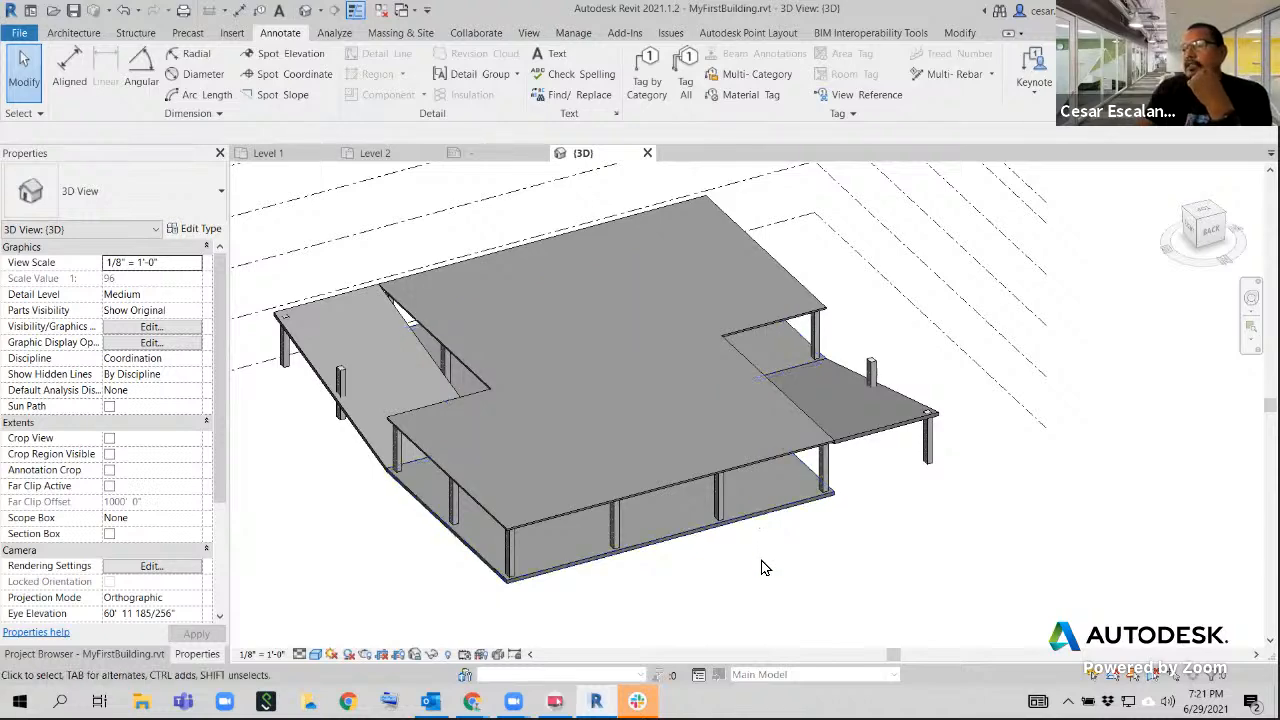
pyautogui.moveTo(766, 560); pyautogui.dragTo(771, 589, button='middle')
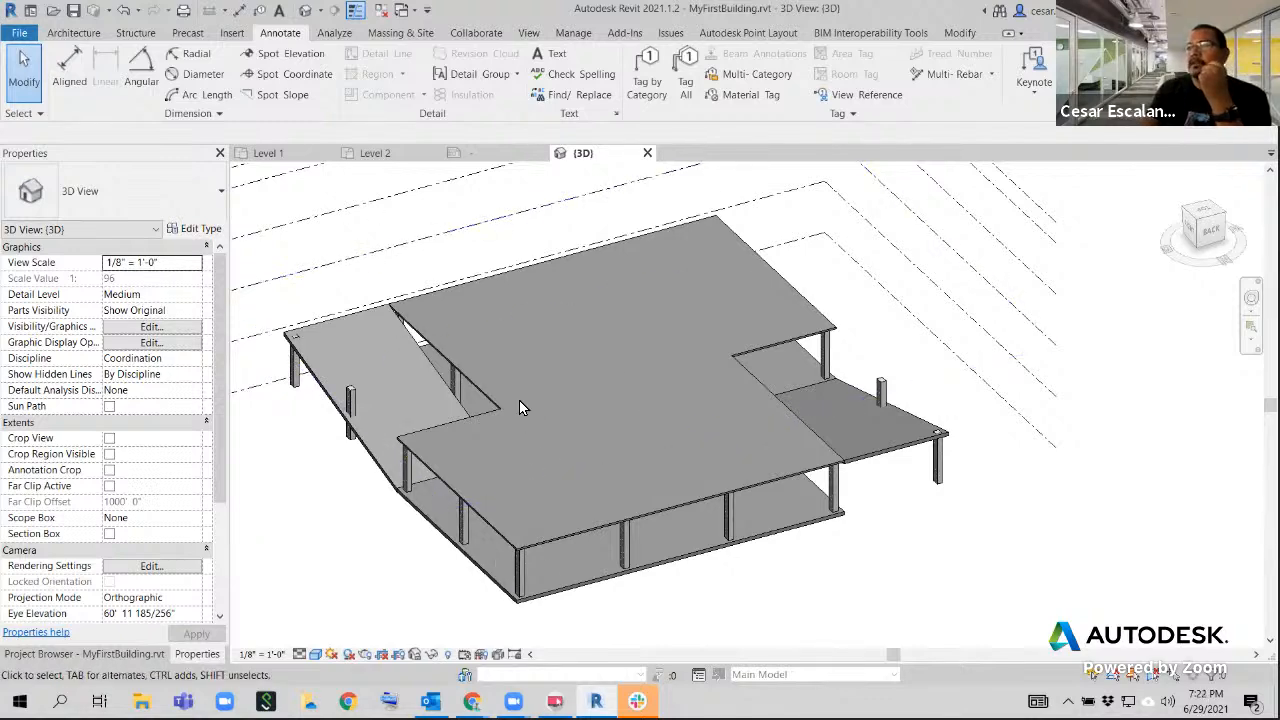
pyautogui.scroll(-3, 691, 502)
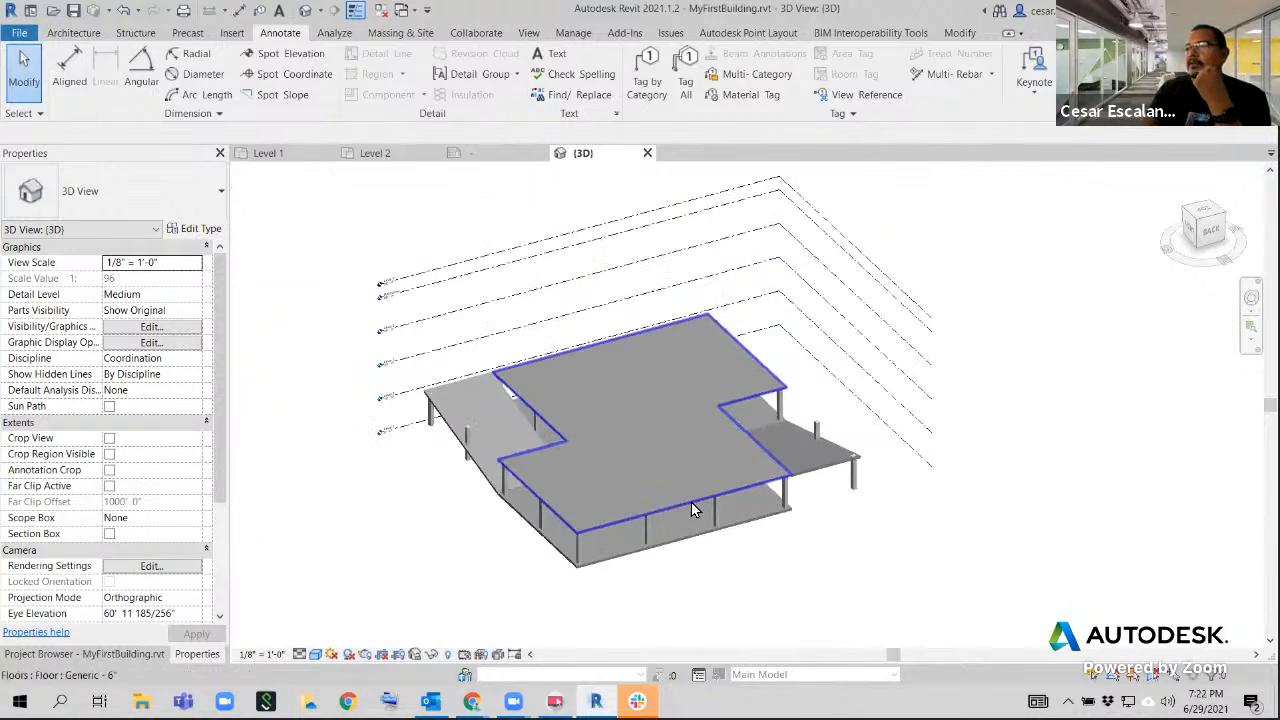
pyautogui.scroll(2, 637, 492)
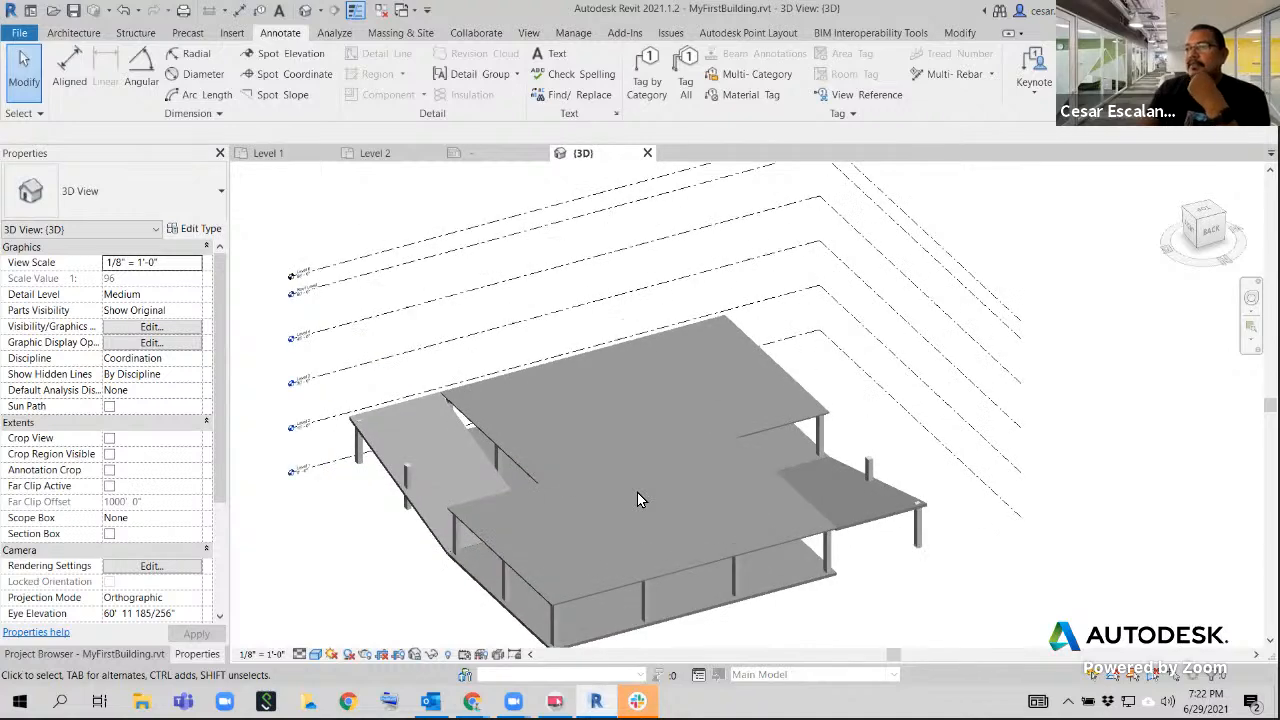
pyautogui.click(19, 32)
pyautogui.click(67, 194)
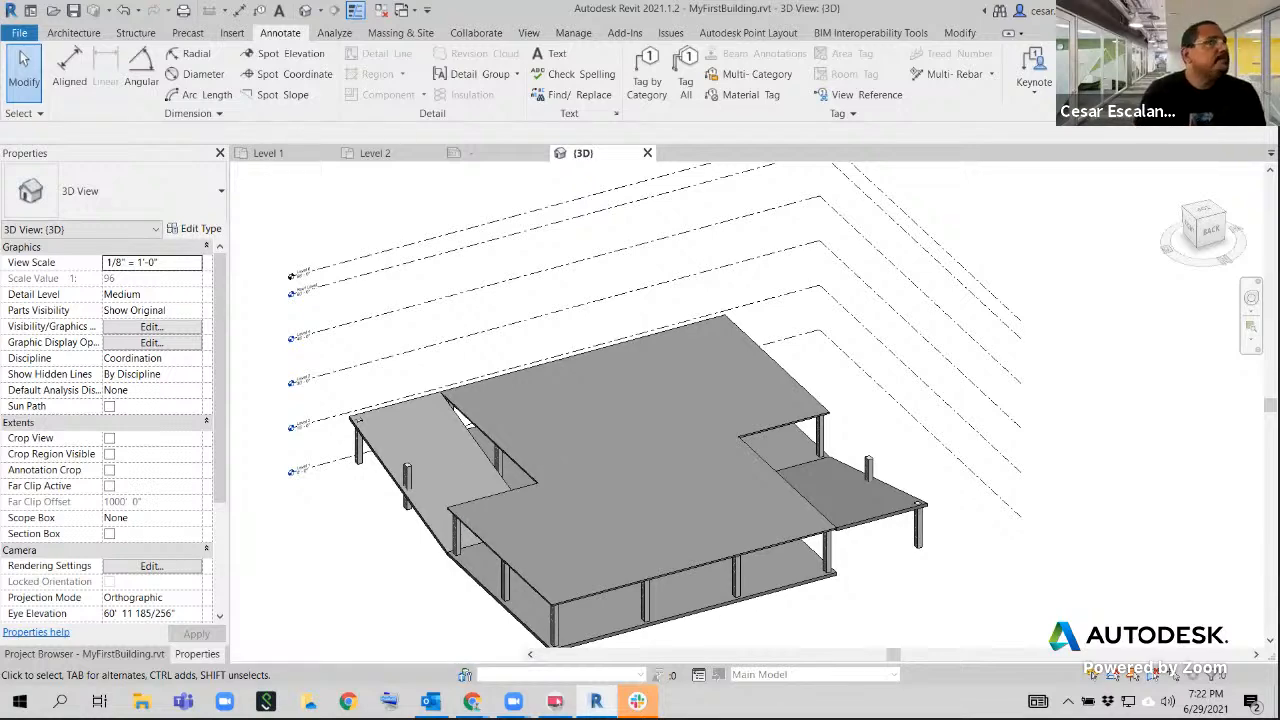
pyautogui.rightClick(464, 281)
pyautogui.press('Escape')
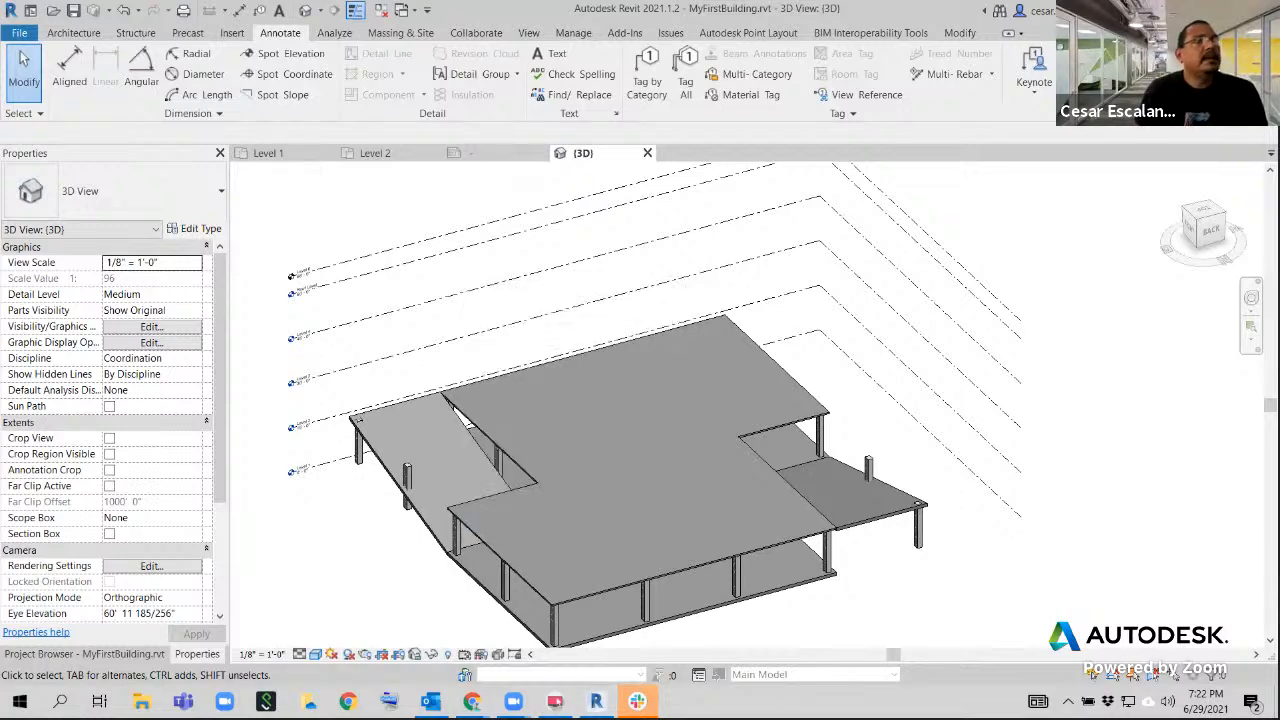